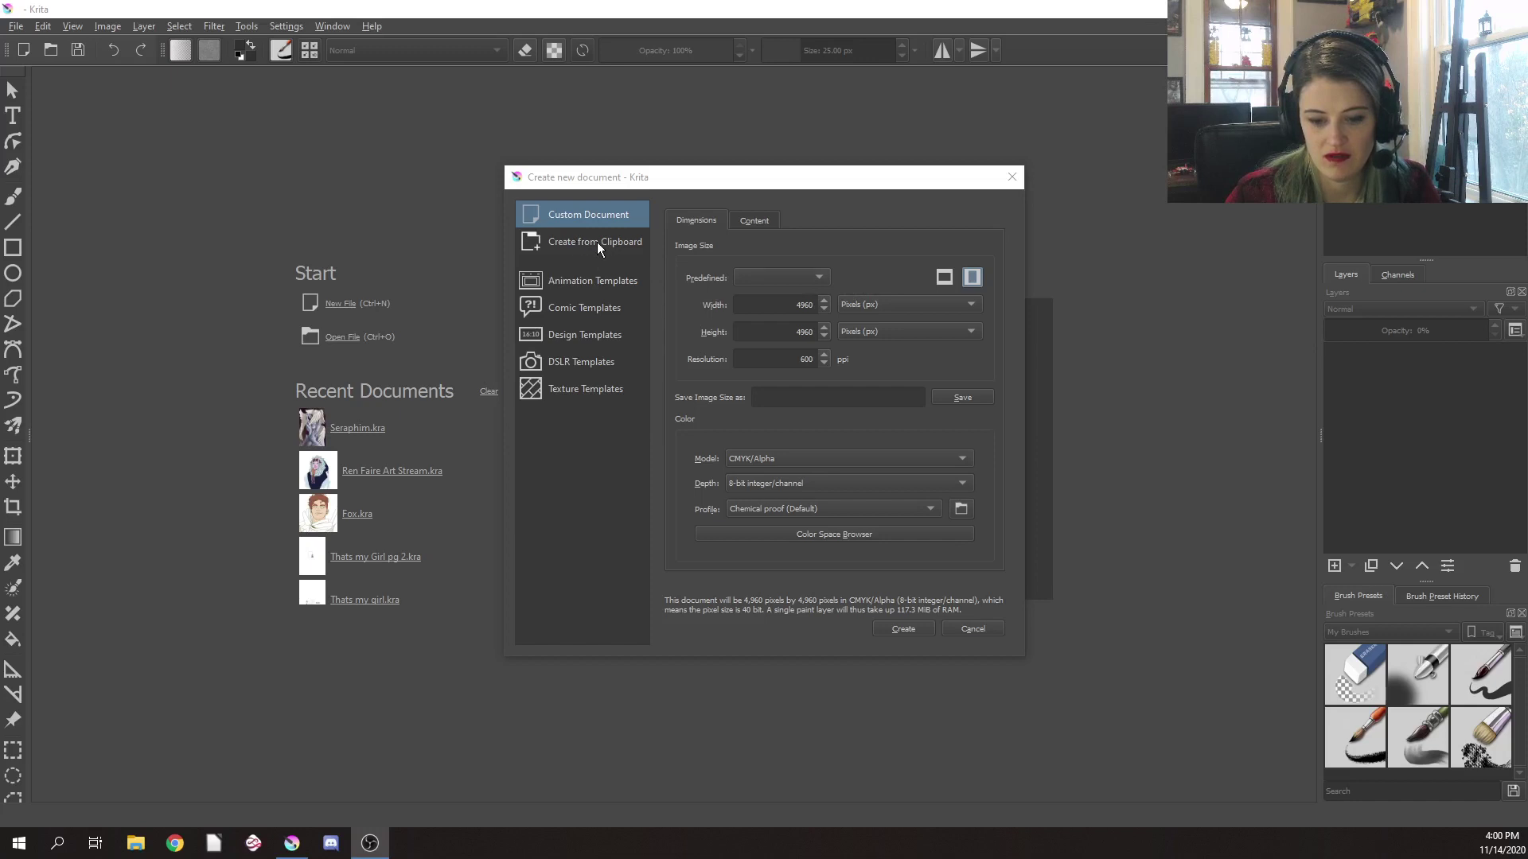
Pick the A5 (600 ppi) preset and create the 3508 × 4960 px document
click(778, 279)
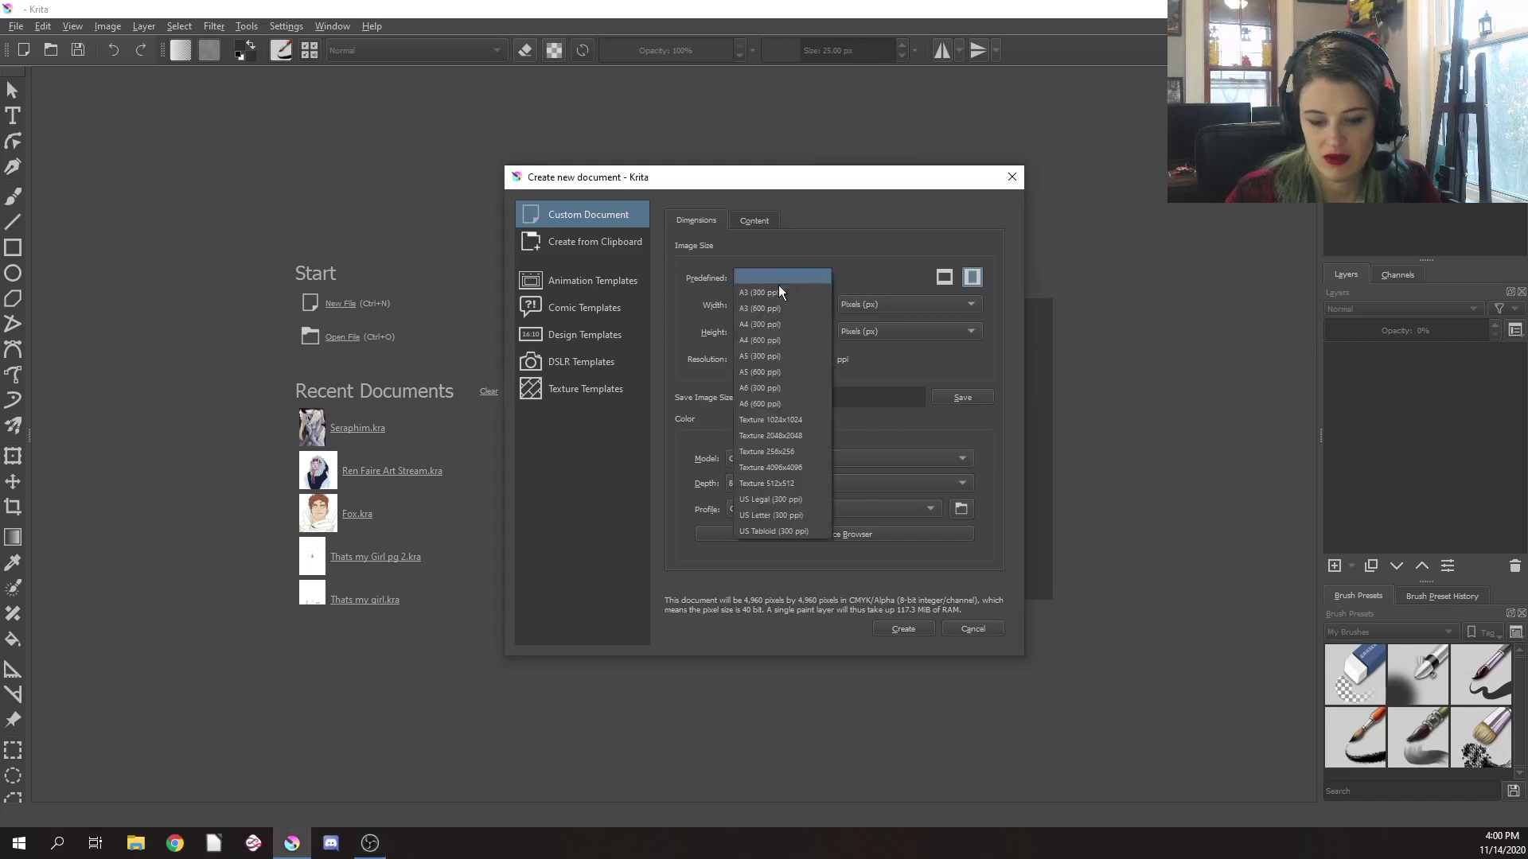
click(779, 377)
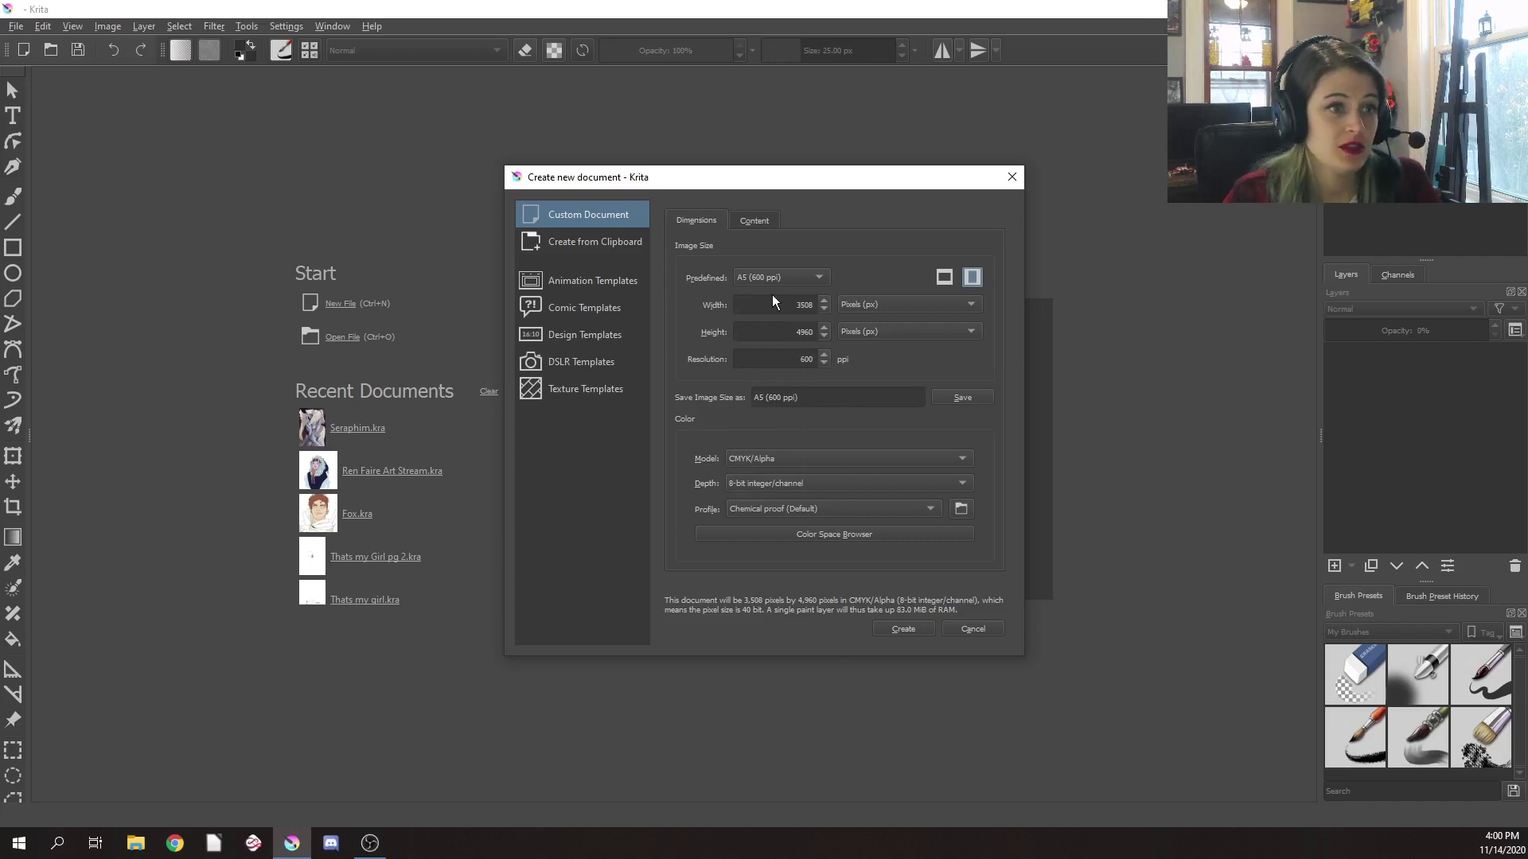
click(903, 629)
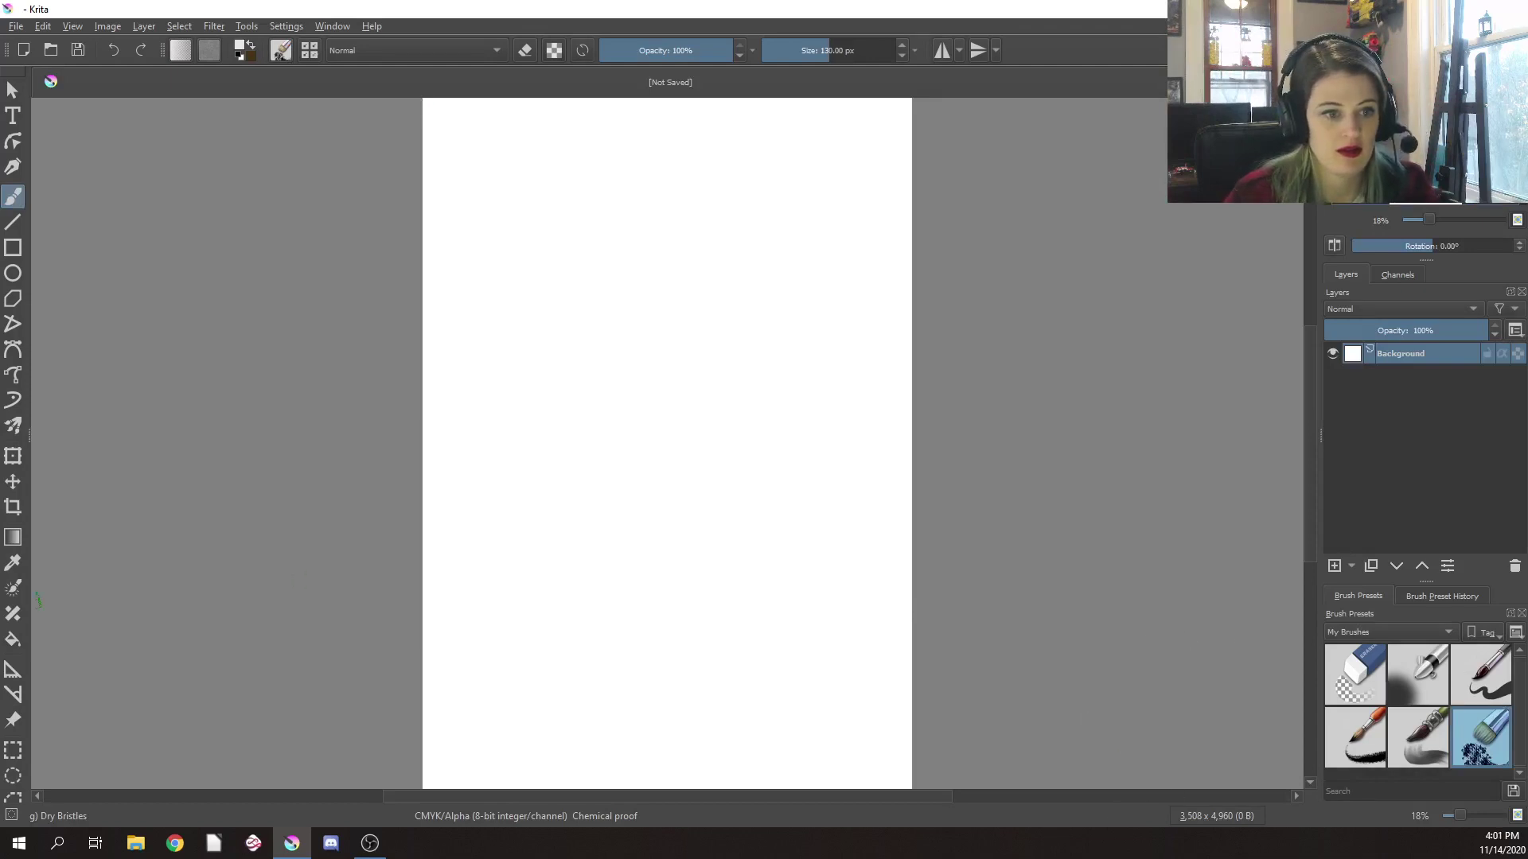
key(alt+Tab)
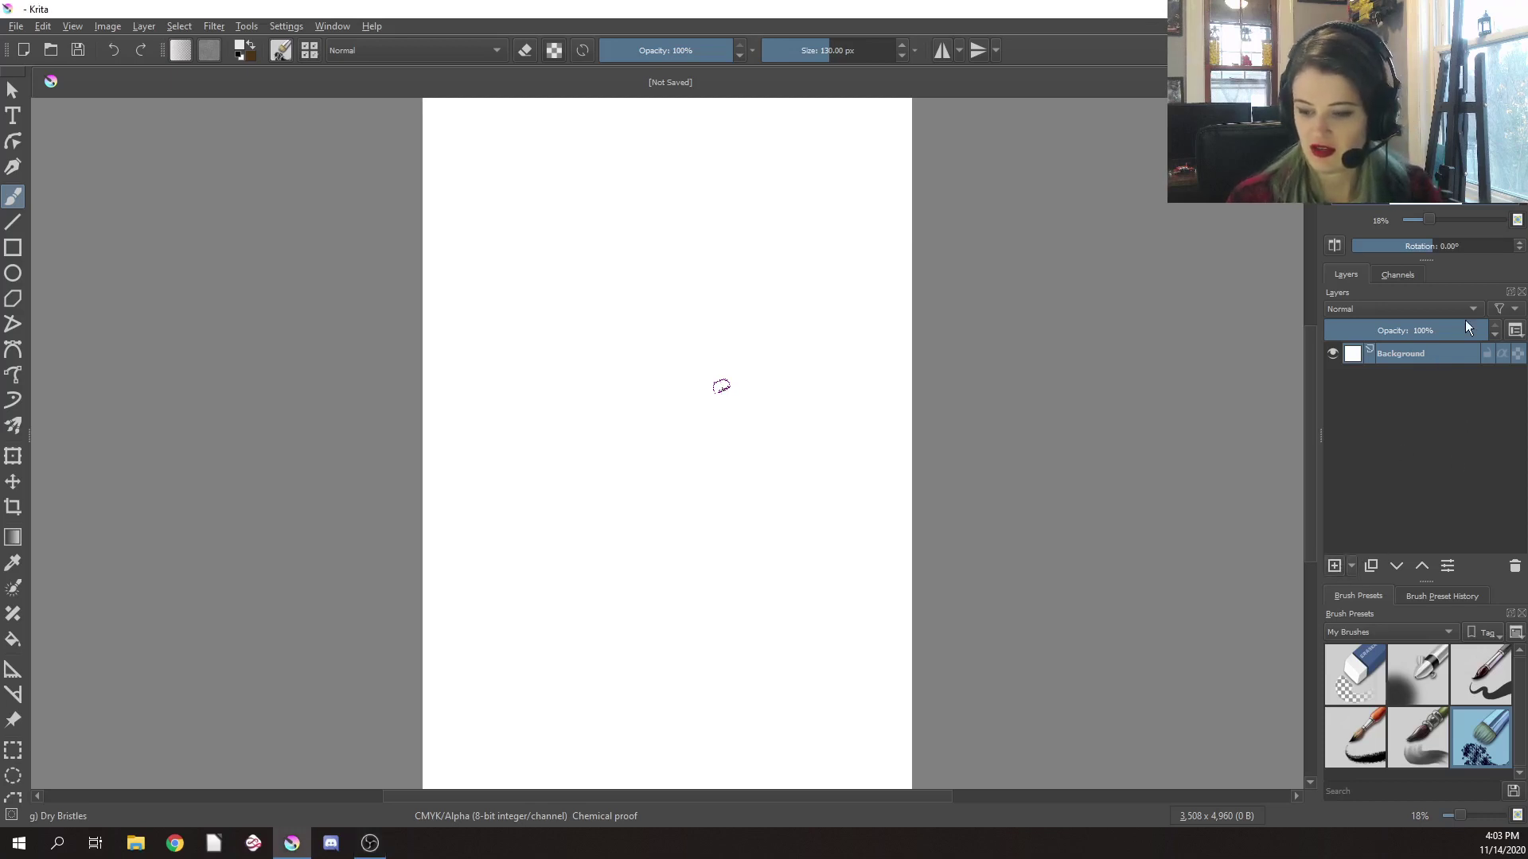
Insert a new paint layer above Background and rename it 'sketch'
key(Insert)
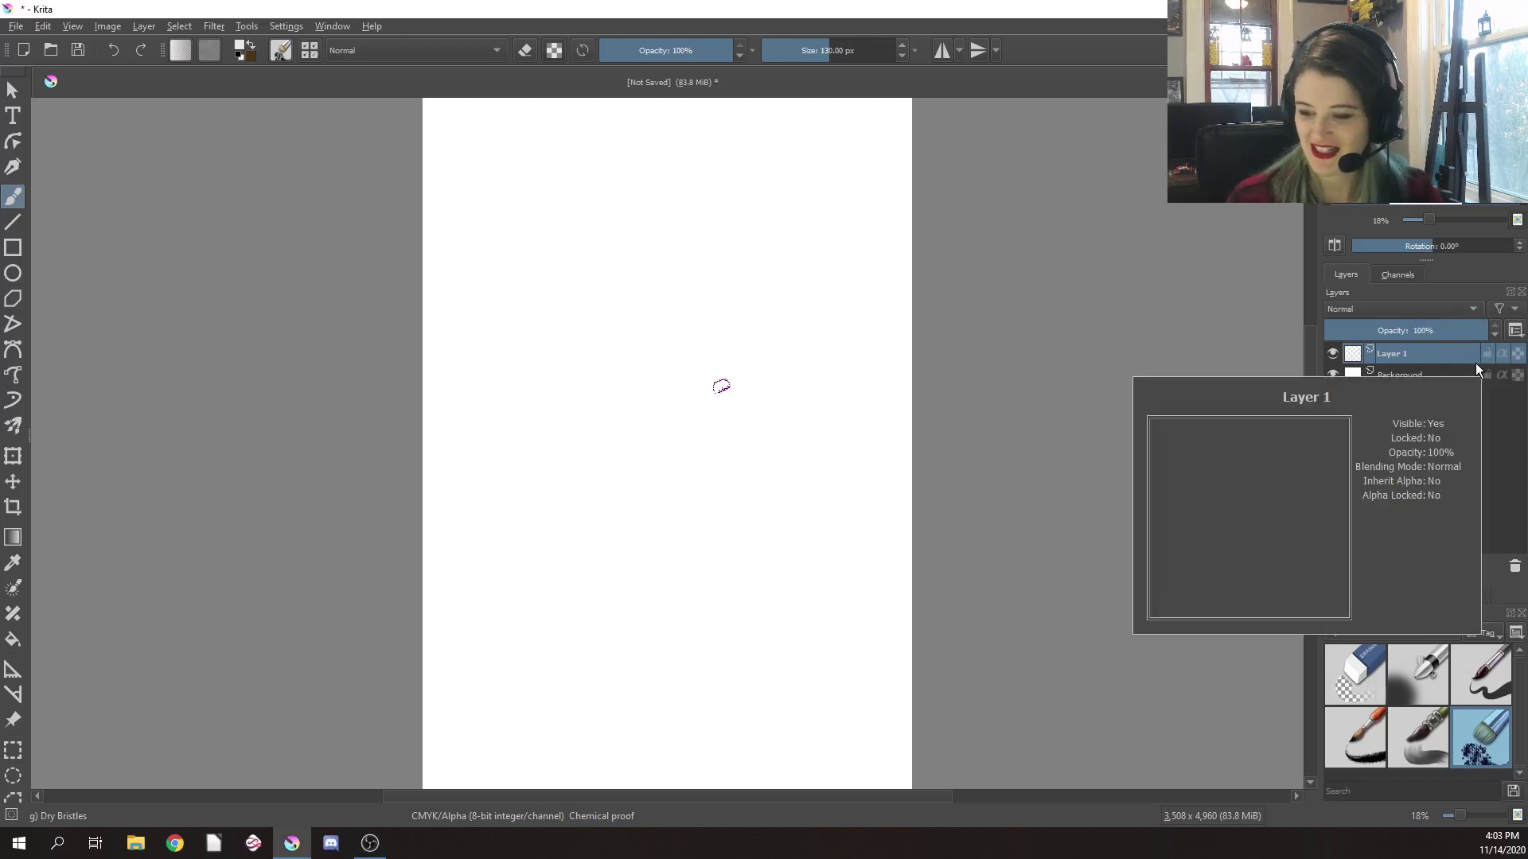
double_click(1397, 355)
text(ske)
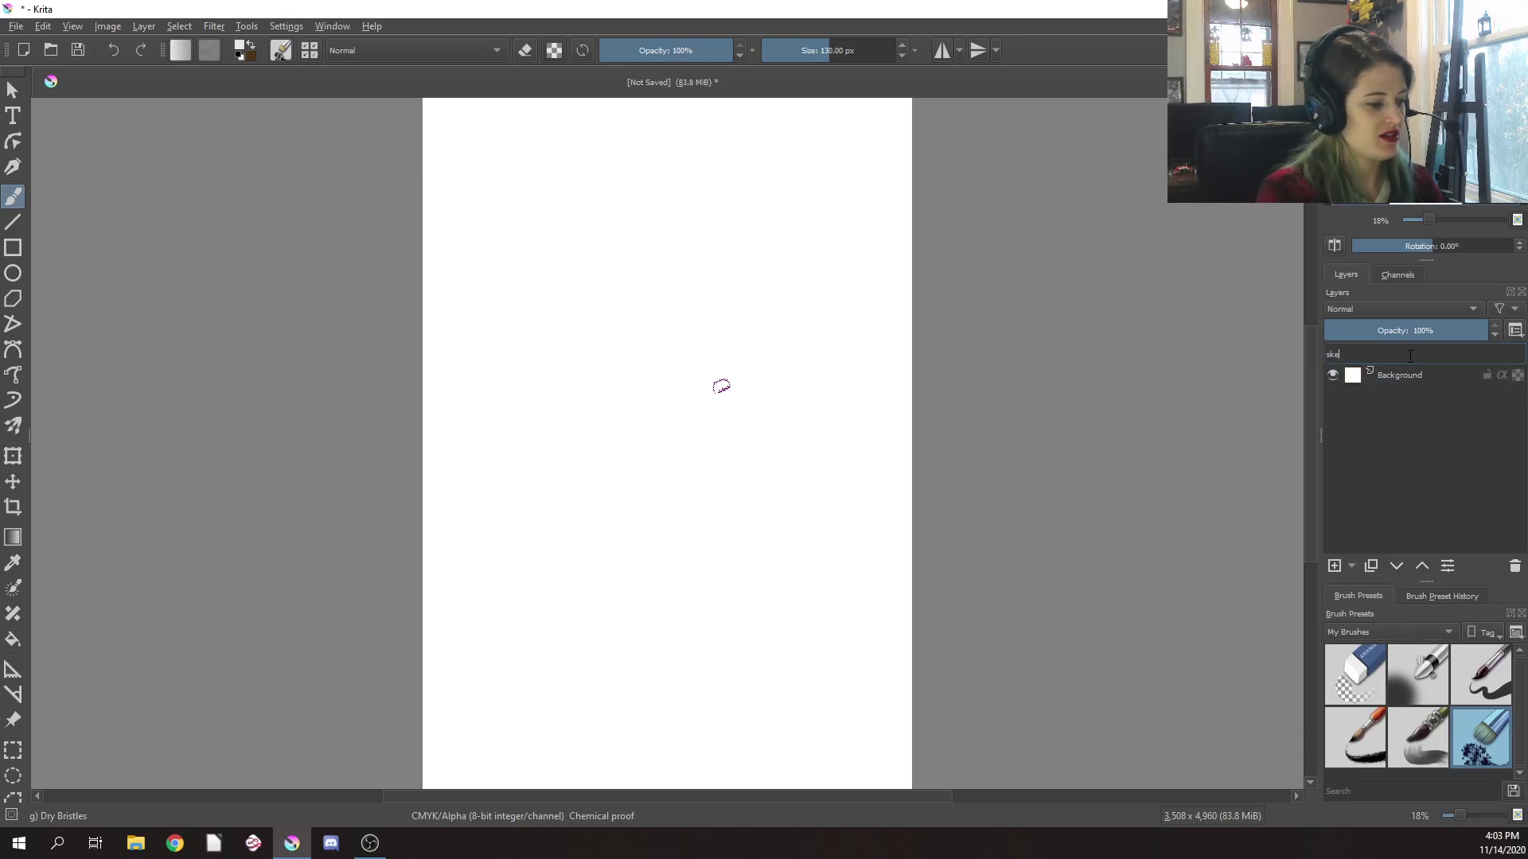
text(tch)
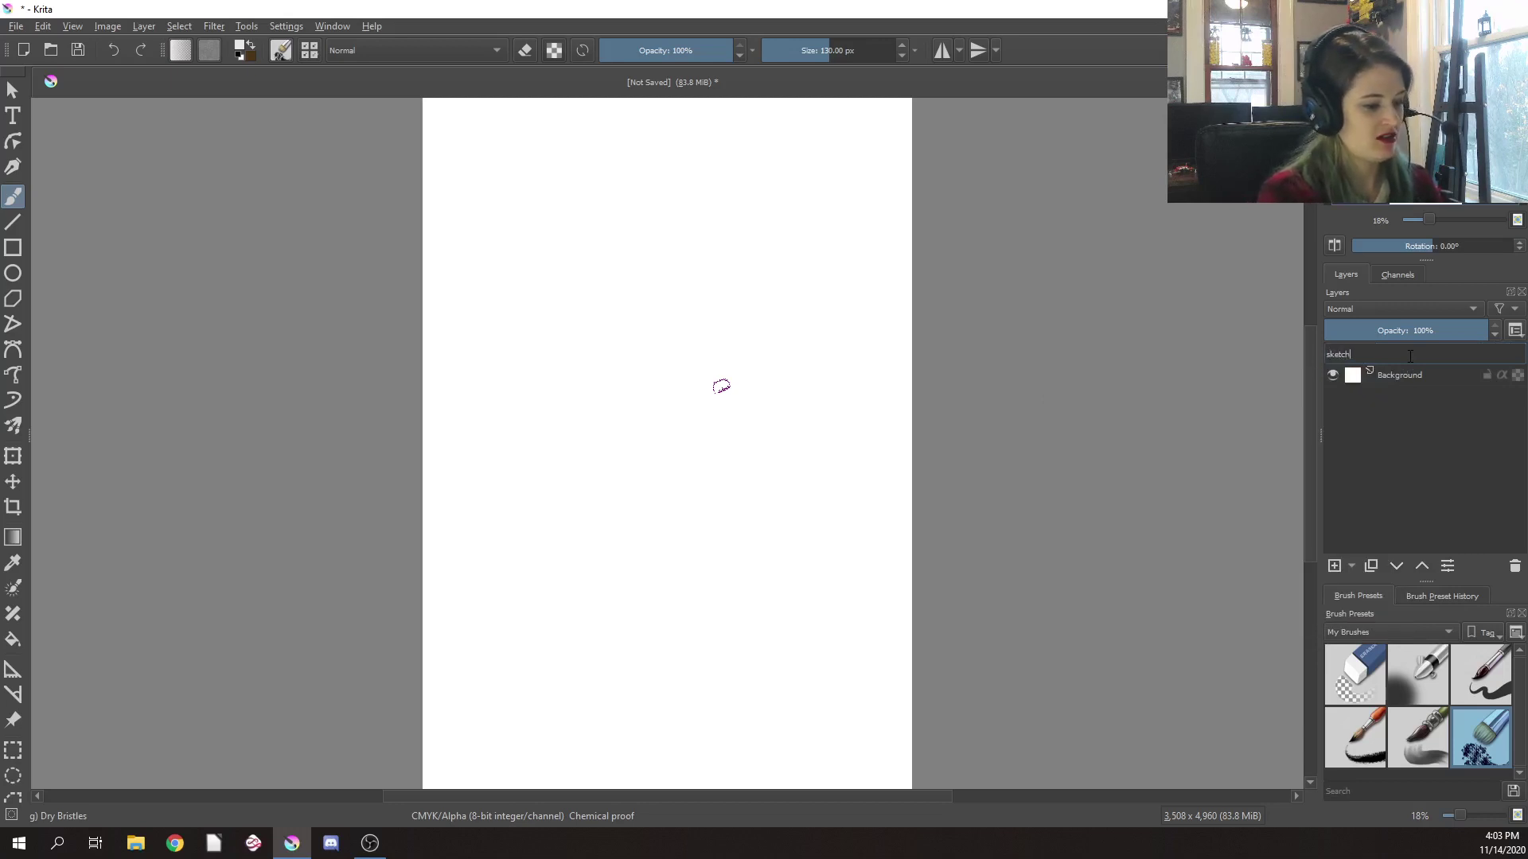
key(Return)
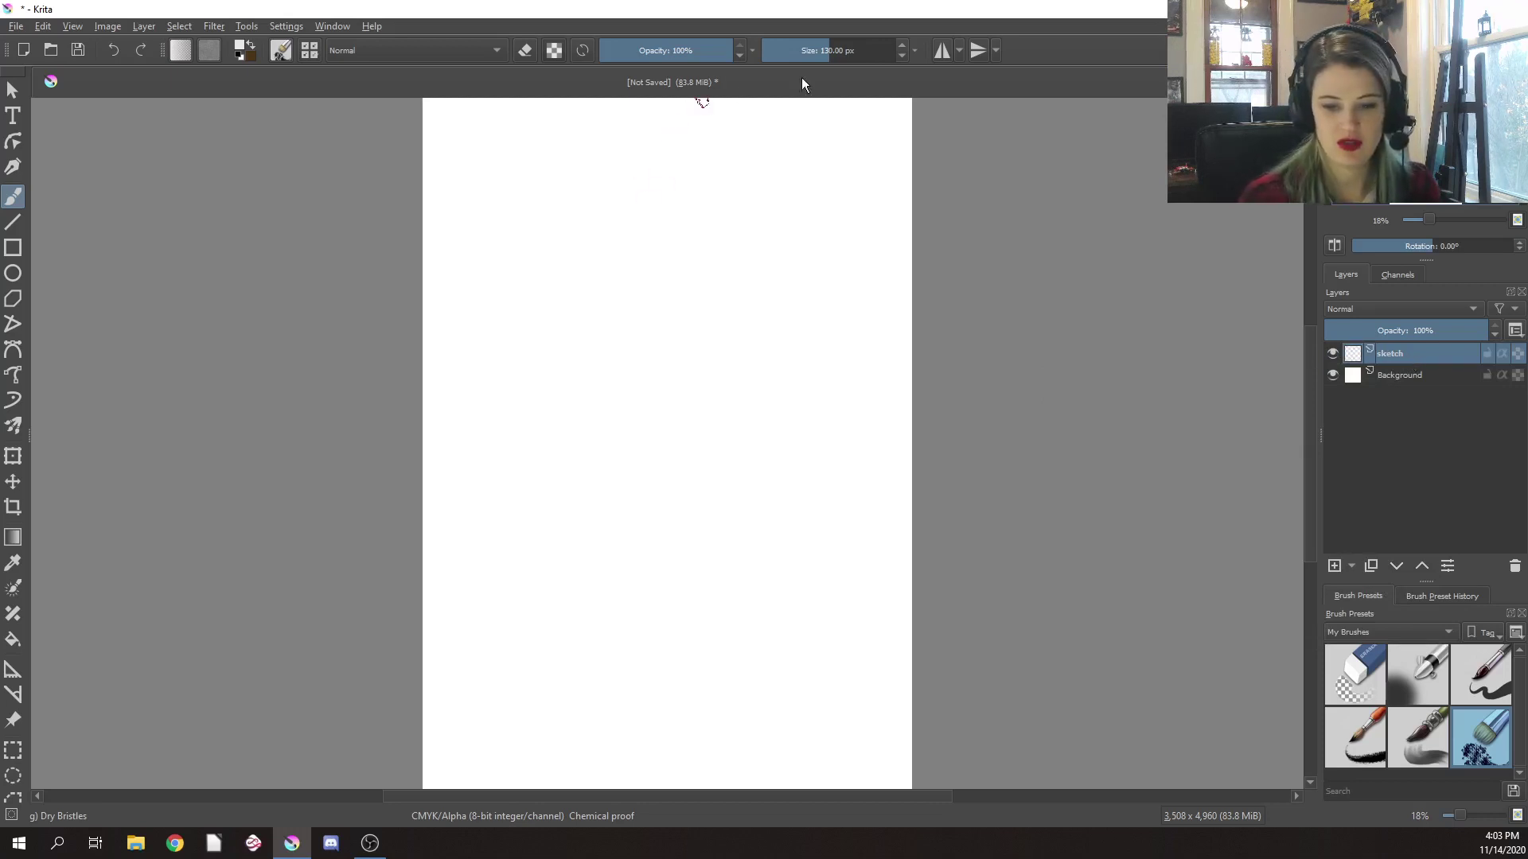
Set the brush to Ink-7 Brush Rough at about 46 px and 52% opacity
drag(830, 51, 818, 52)
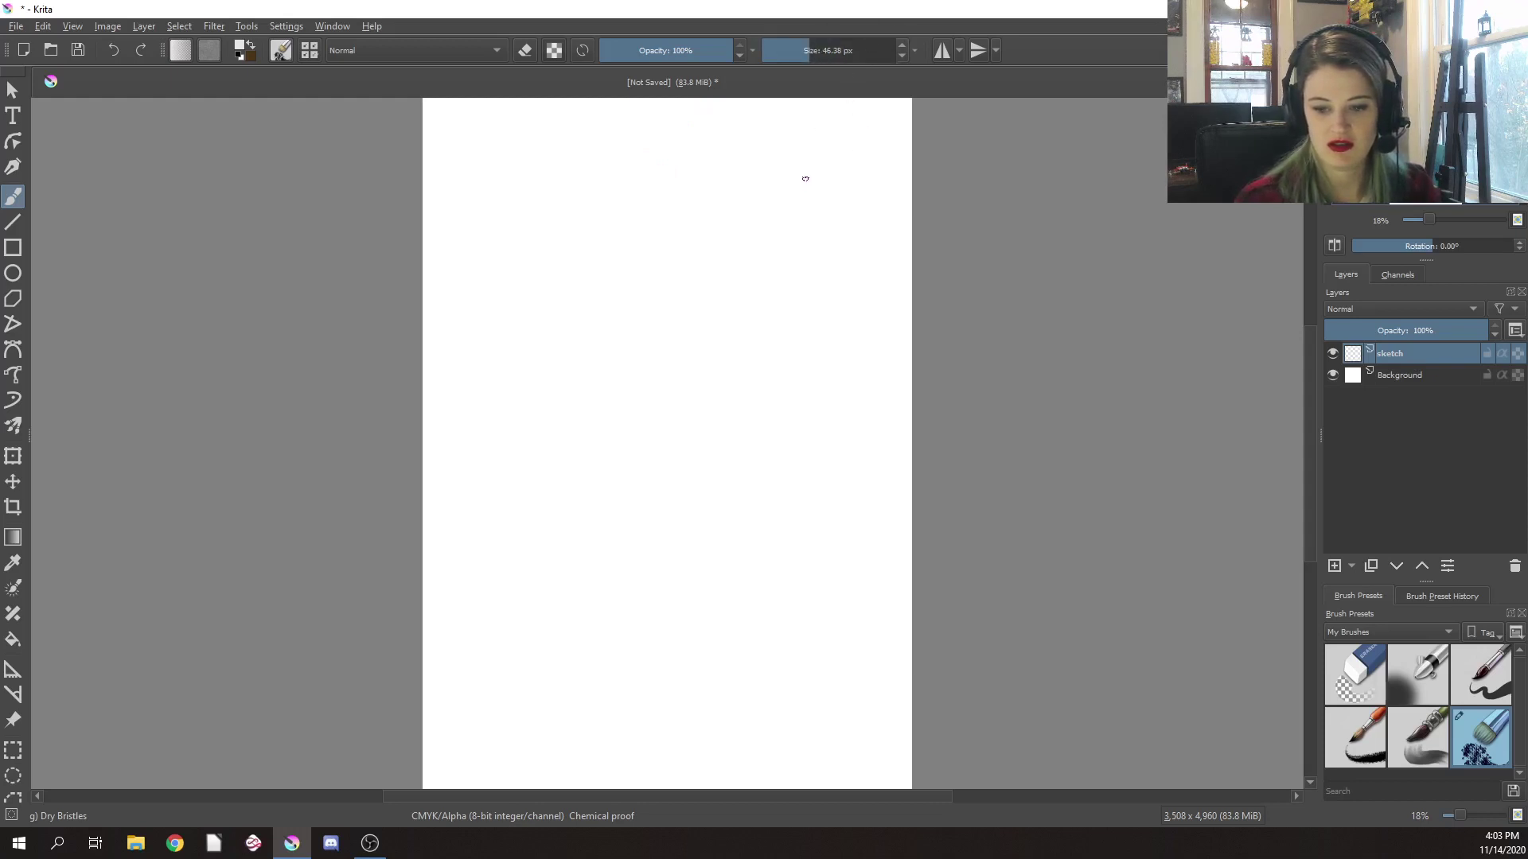
right_click(876, 385)
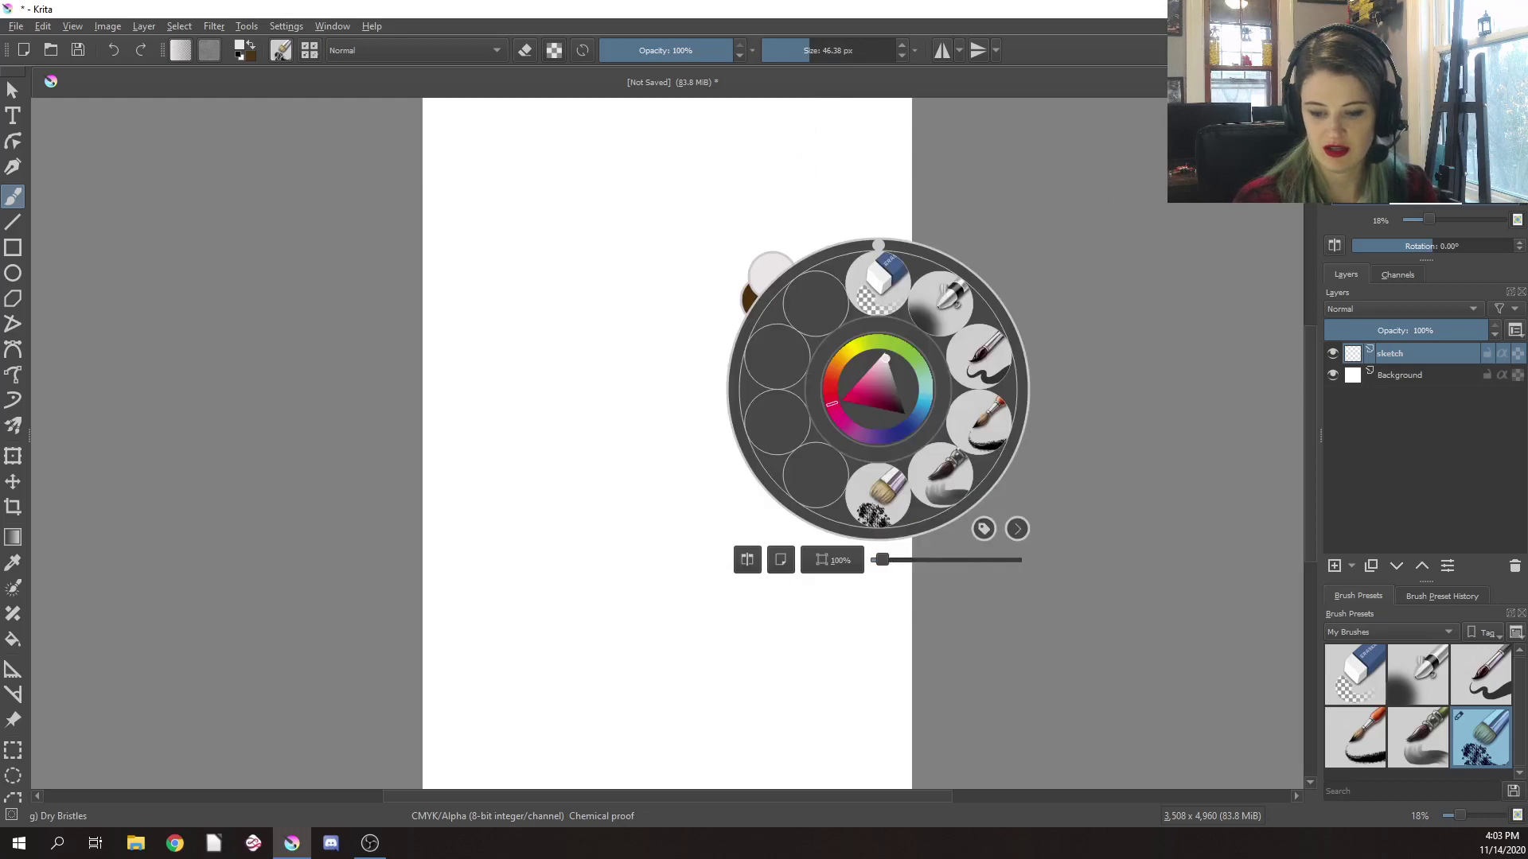
click(982, 433)
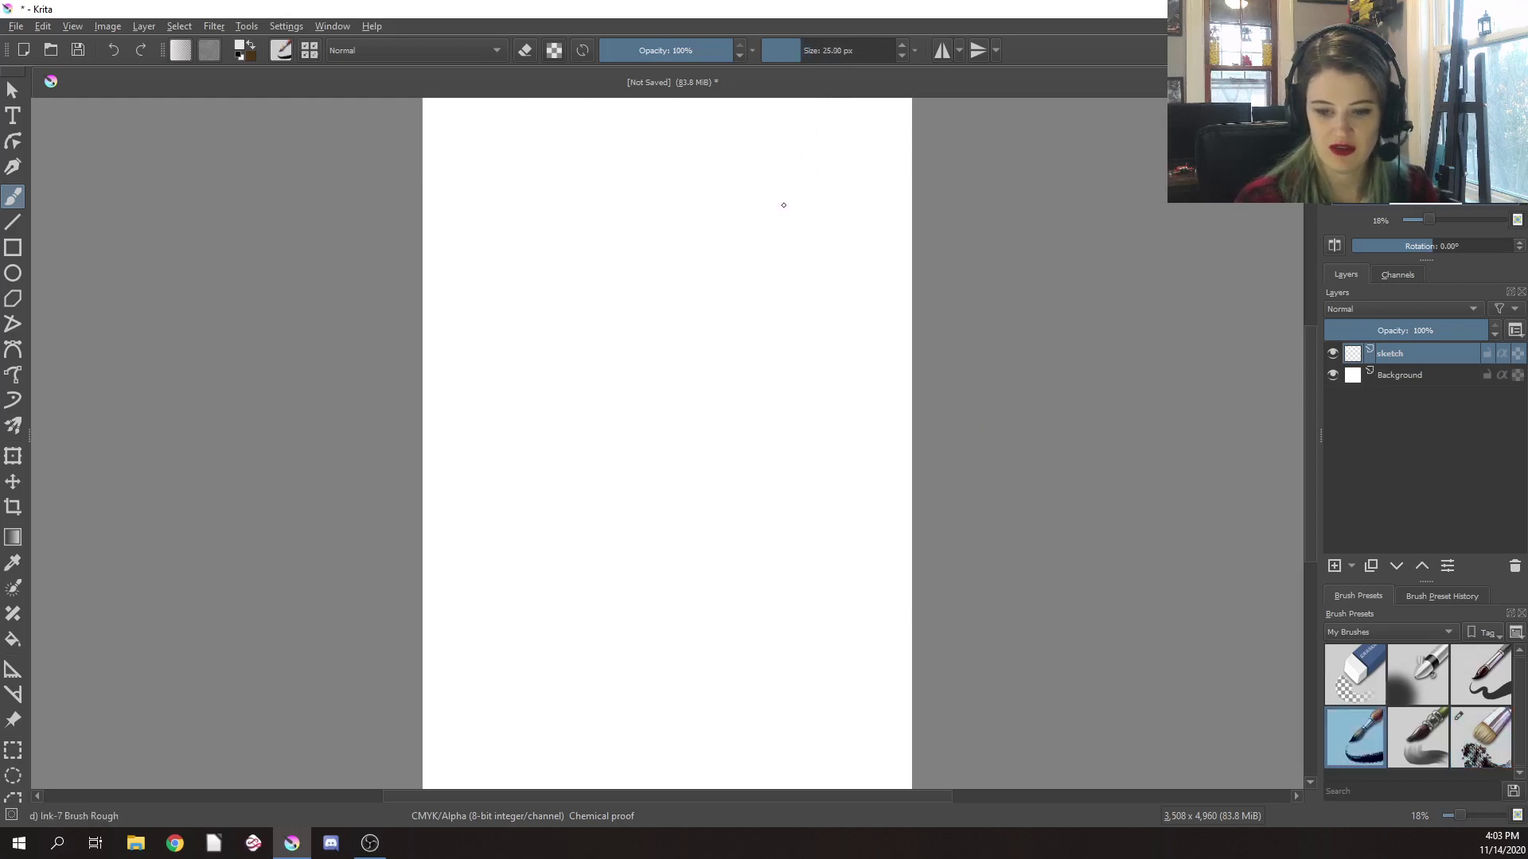
drag(685, 52, 669, 50)
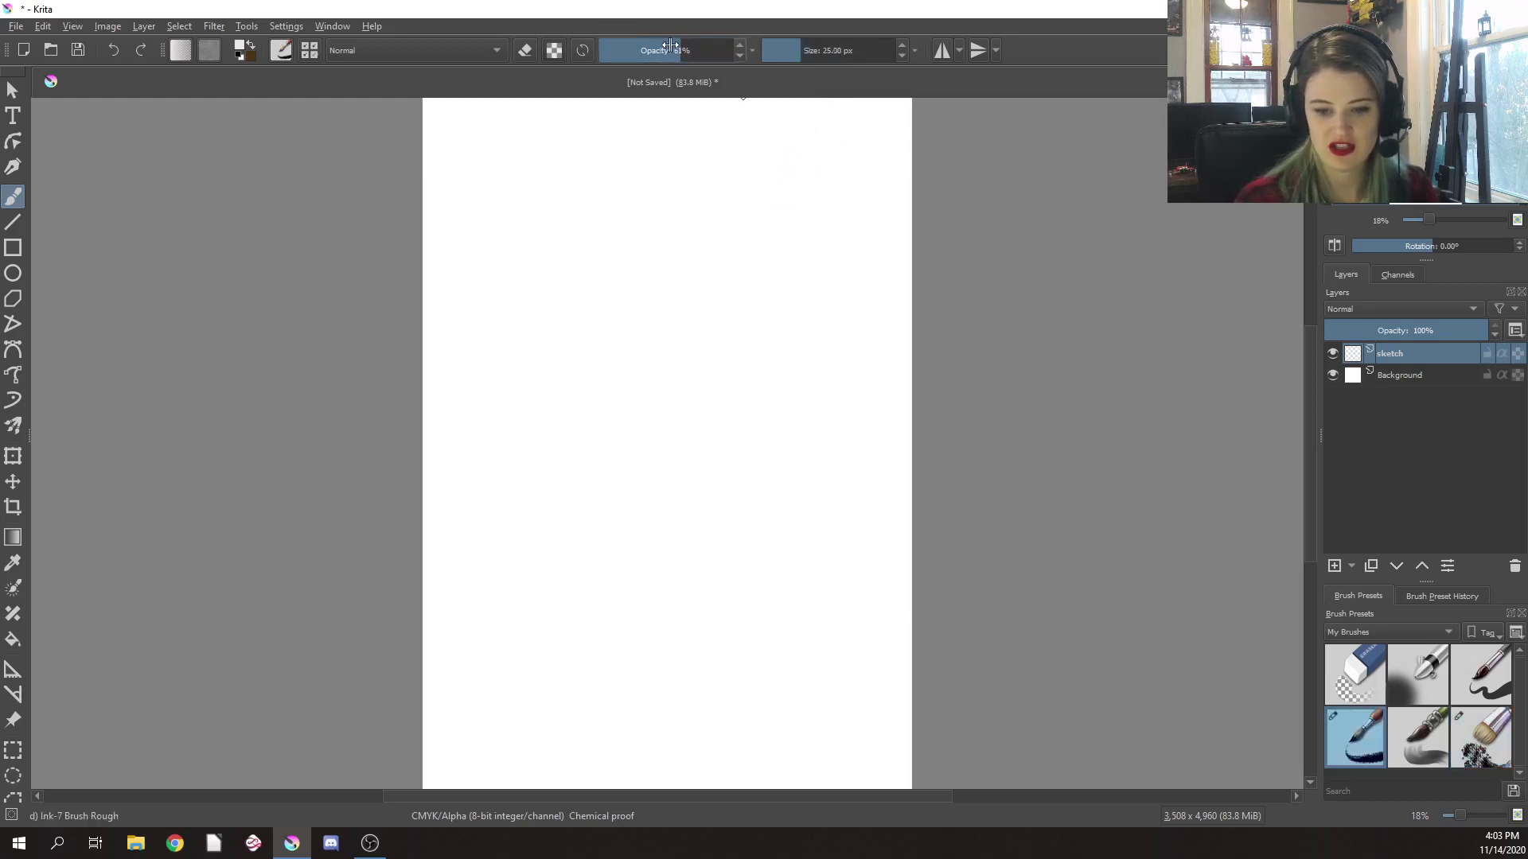
Adjust the canvas zoom, settling at 17% to see the whole page
right_click(731, 329)
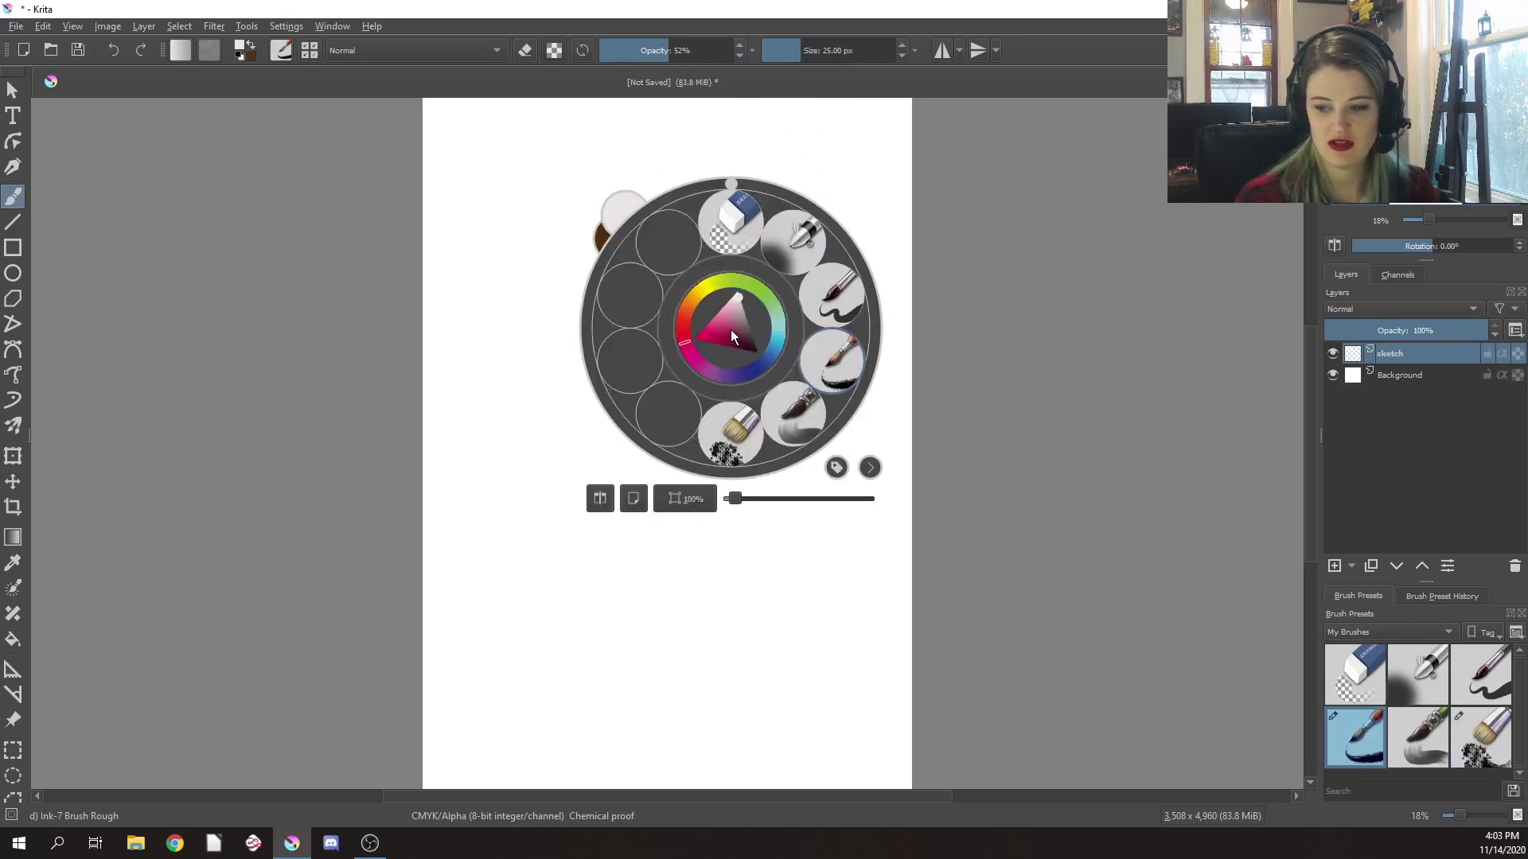
drag(734, 498, 761, 498)
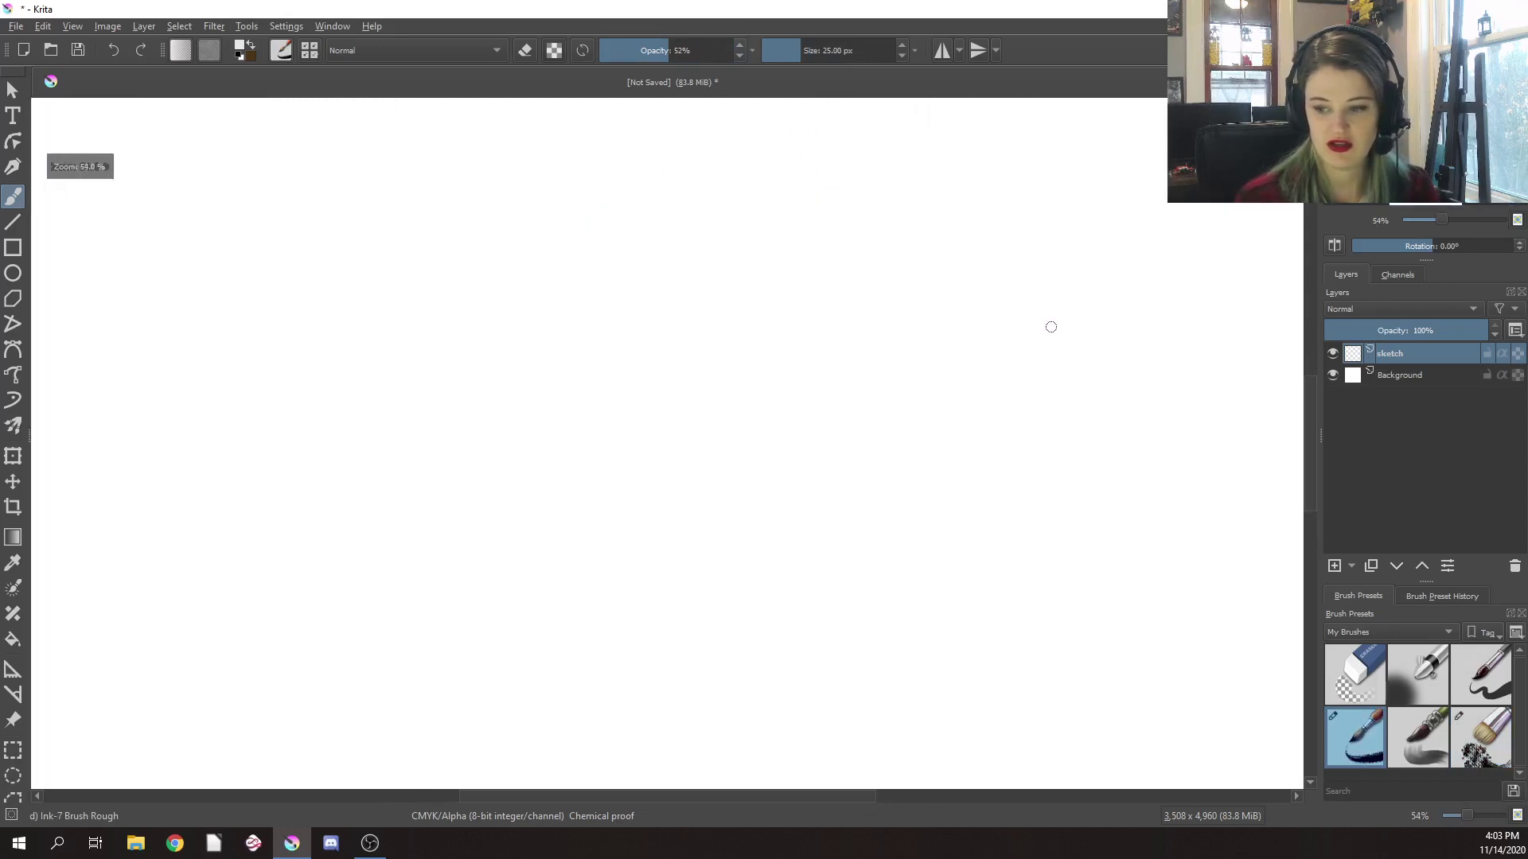
right_click(828, 380)
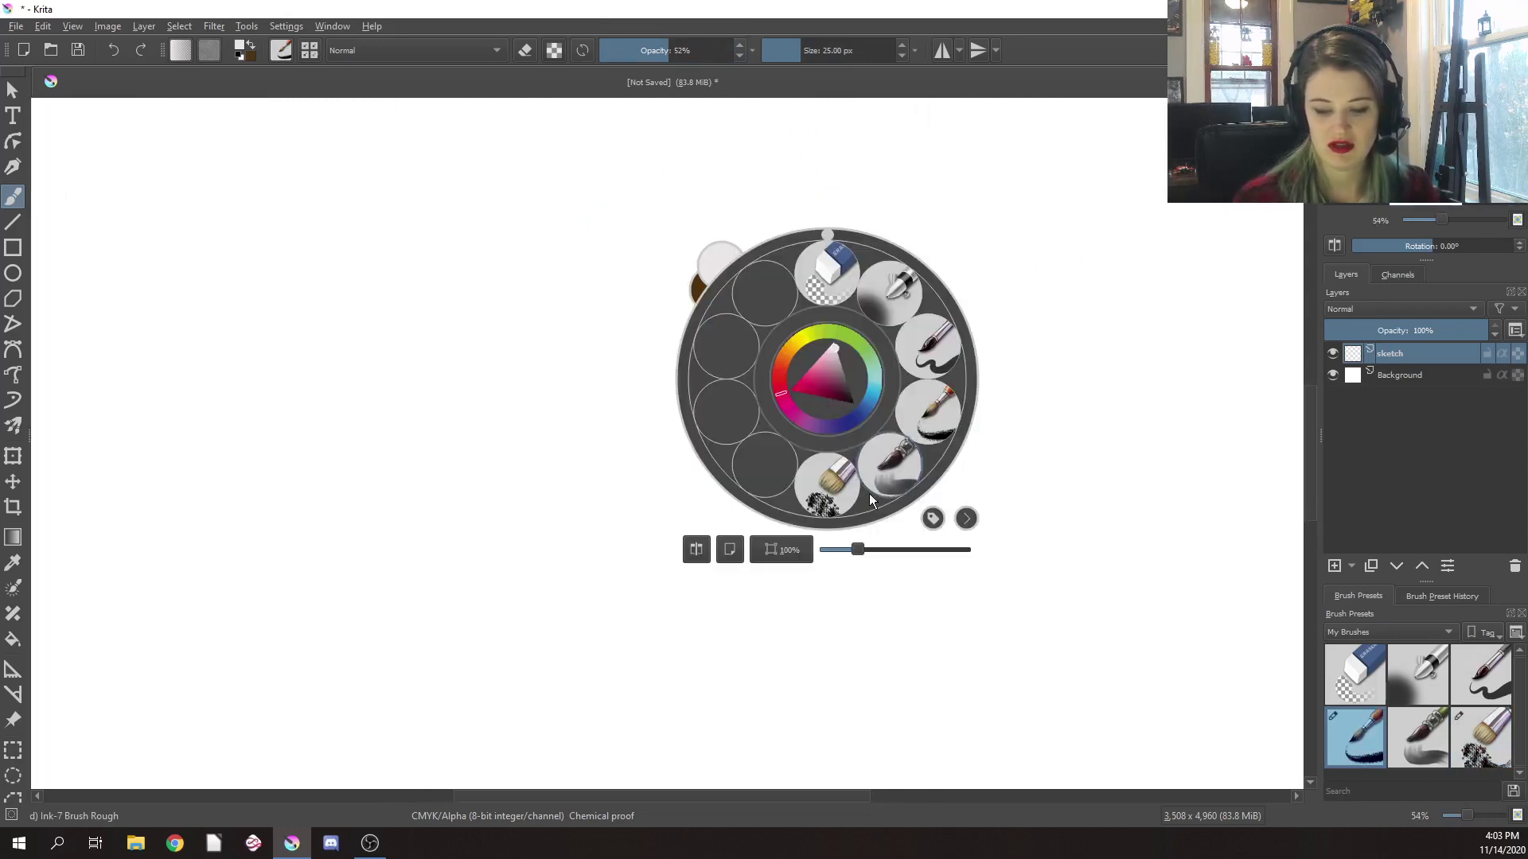
drag(853, 550, 830, 552)
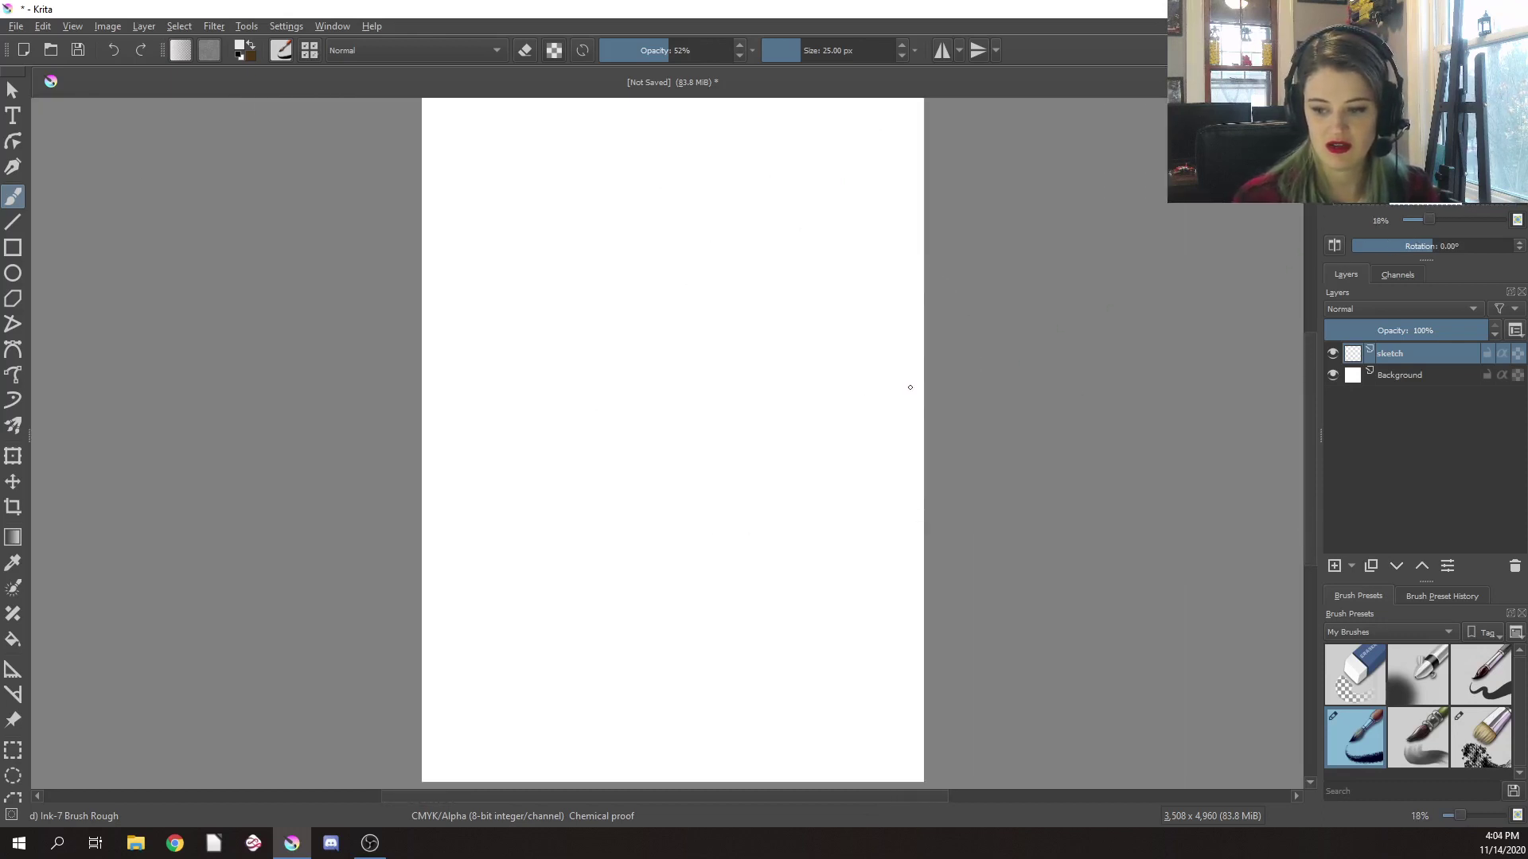
right_click(860, 394)
drag(864, 563, 855, 563)
click(1050, 446)
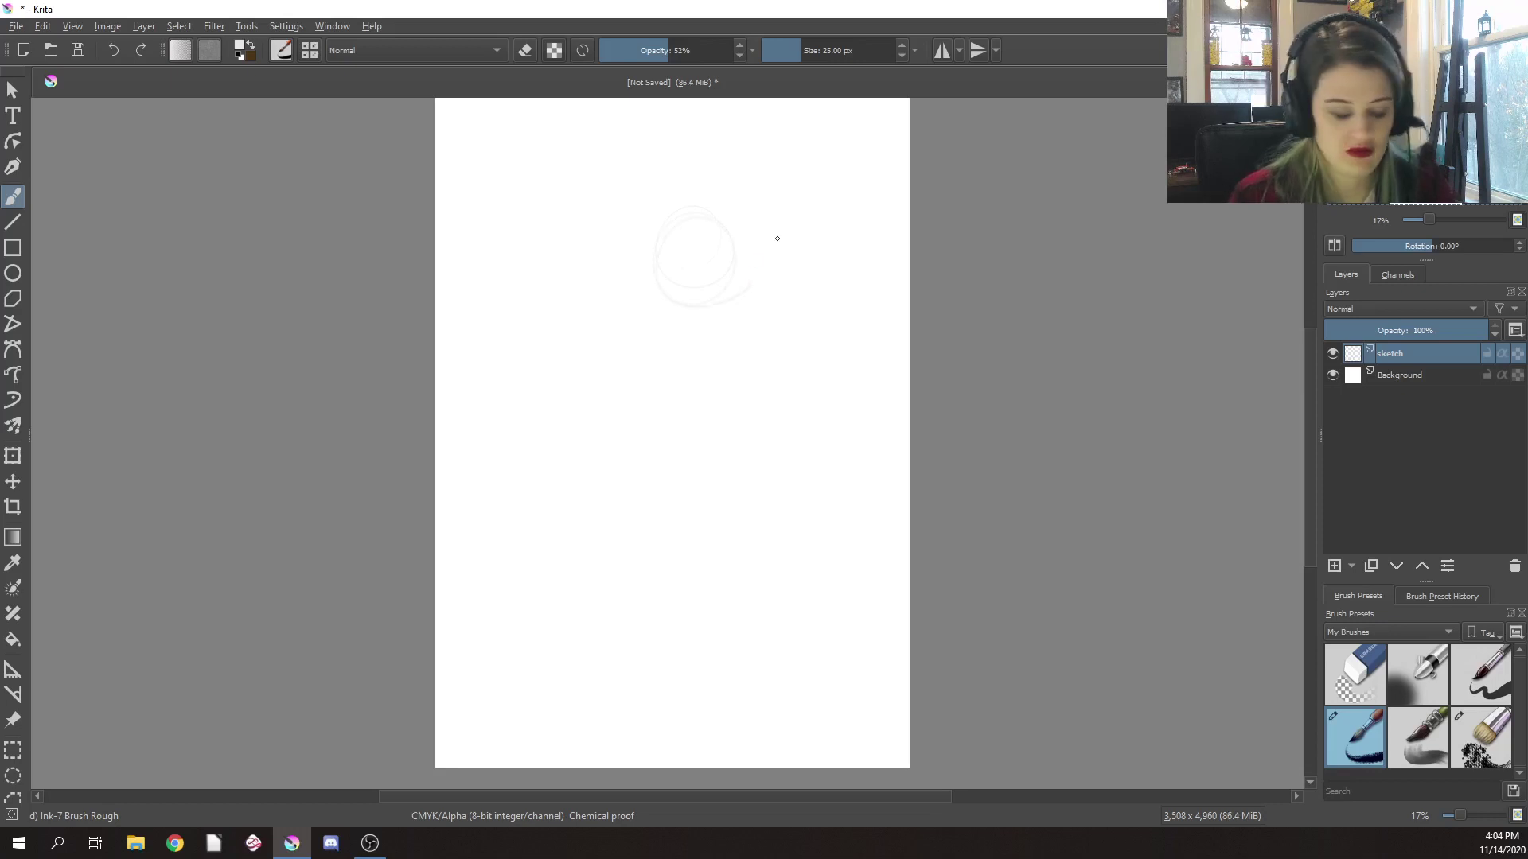
Undo the faint circle and change the painting colour to a dark brown
key(ctrl+z)
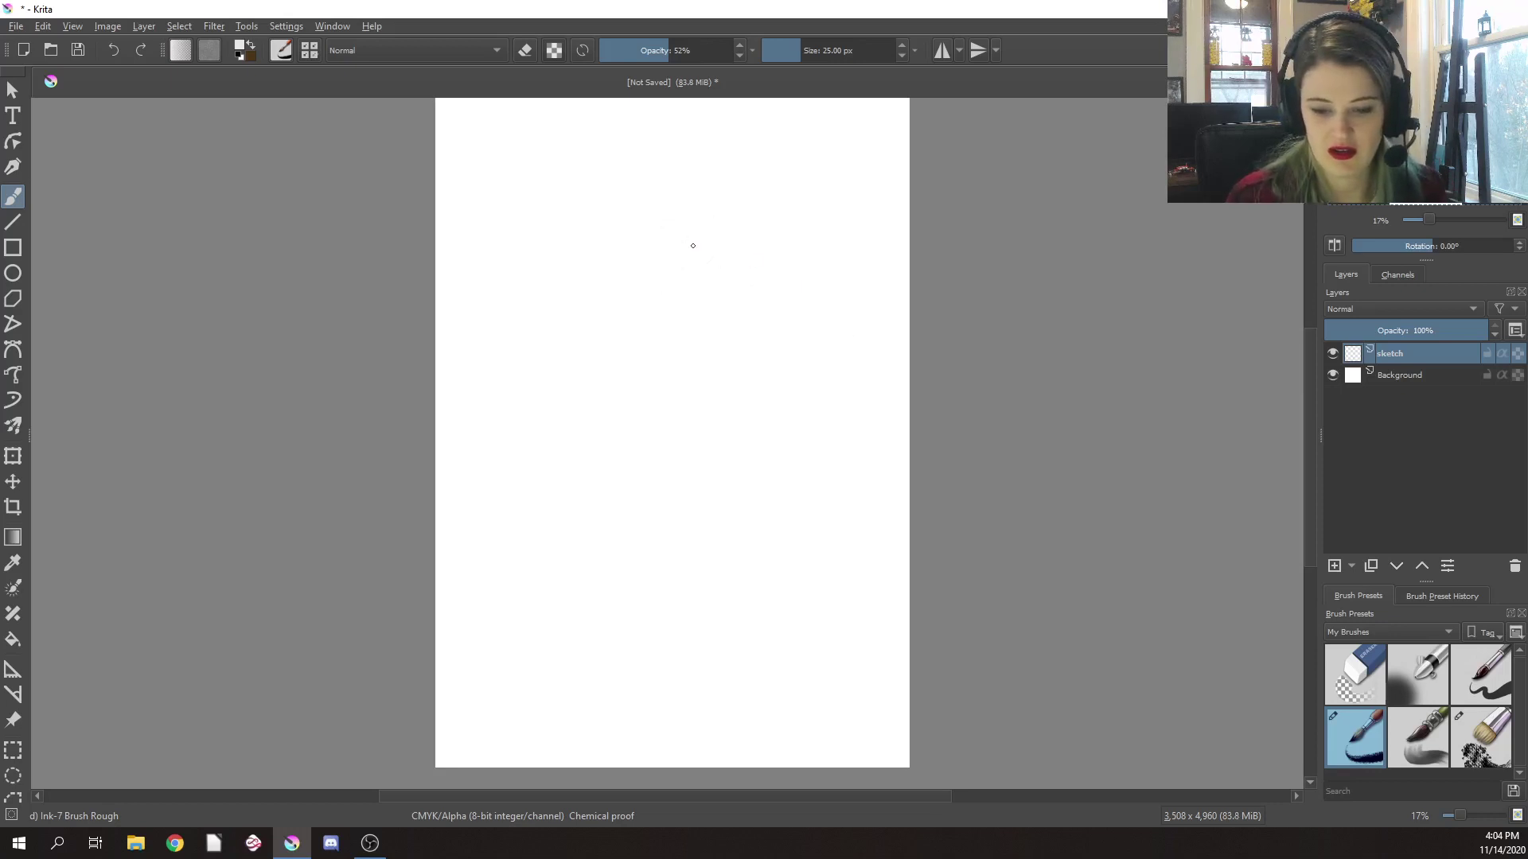
right_click(693, 246)
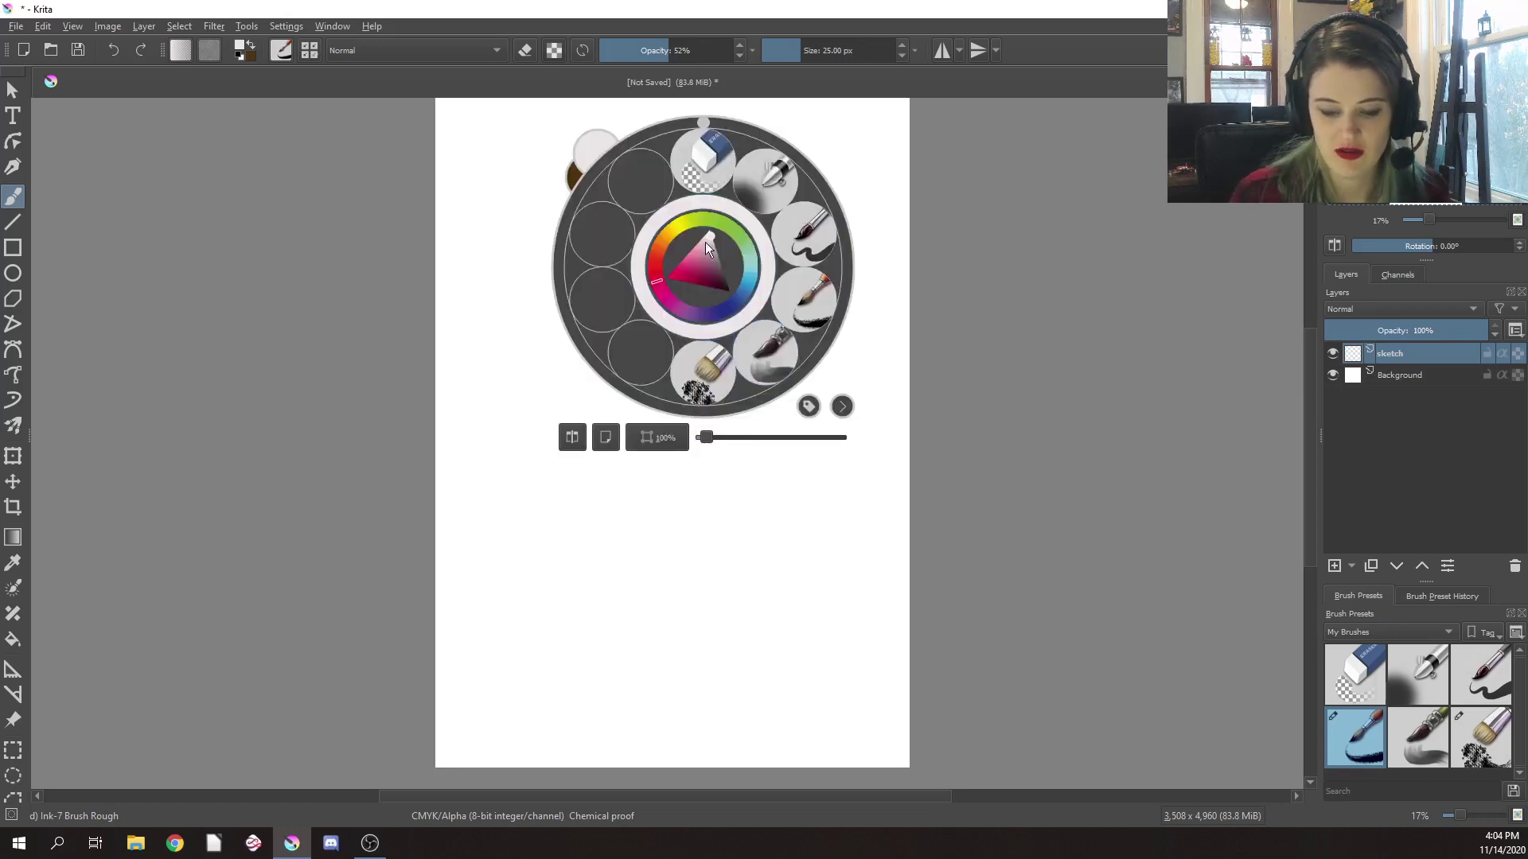
drag(665, 291, 670, 259)
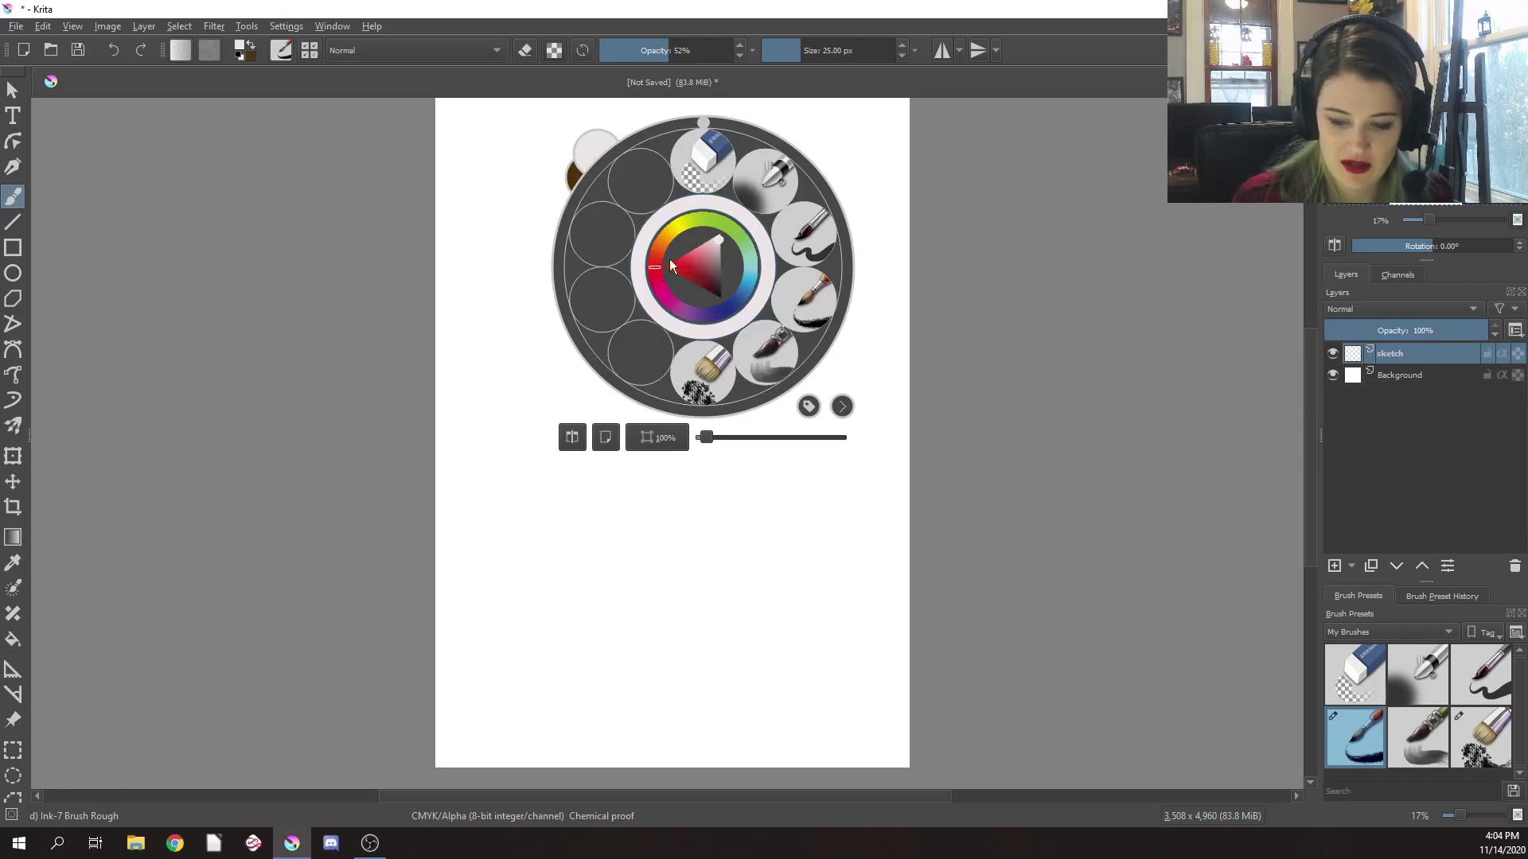
click(704, 286)
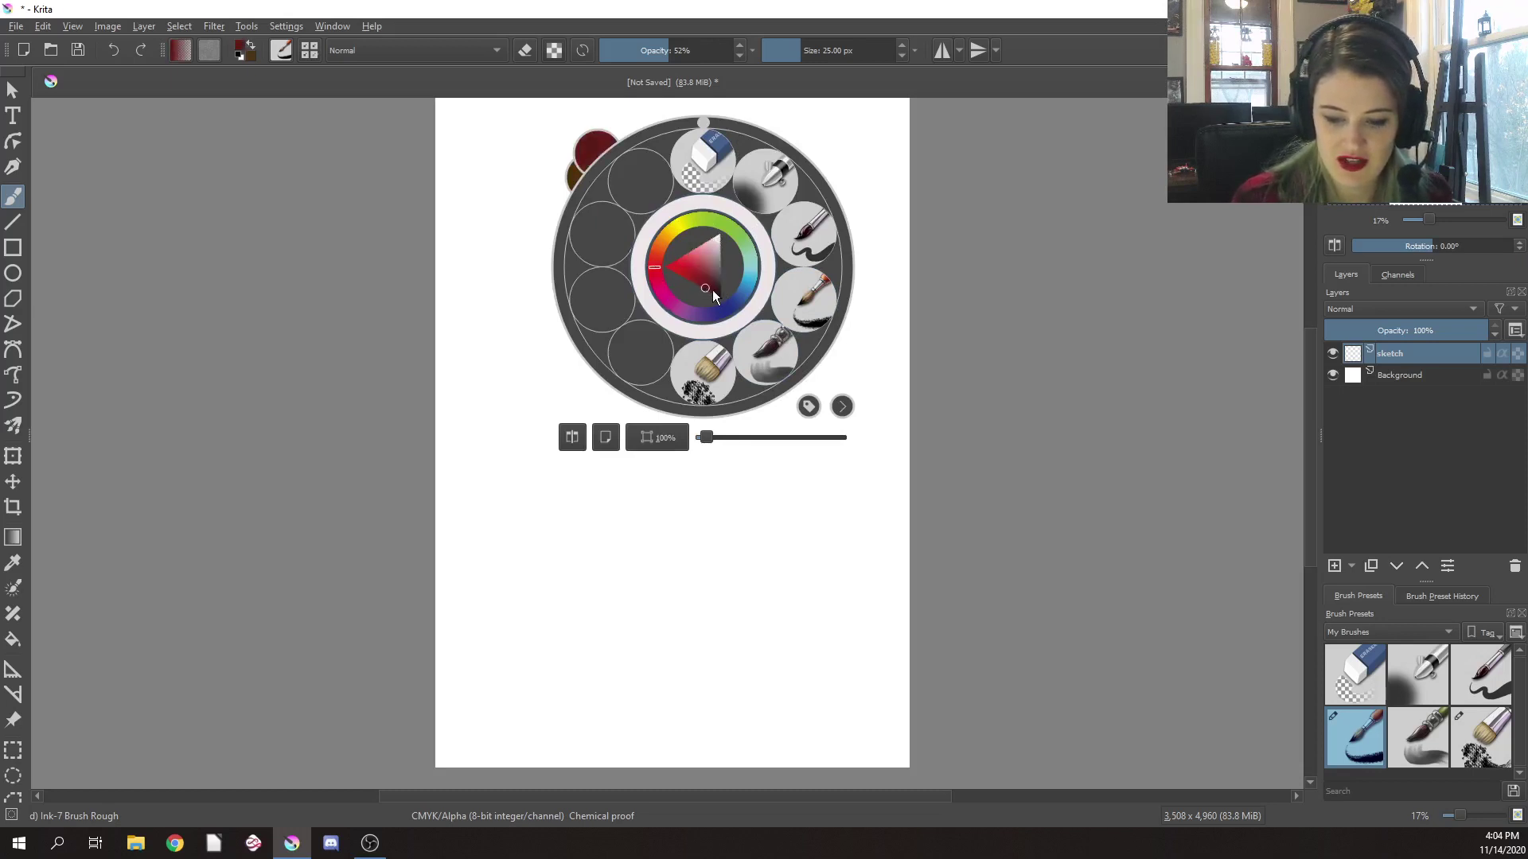
click(659, 242)
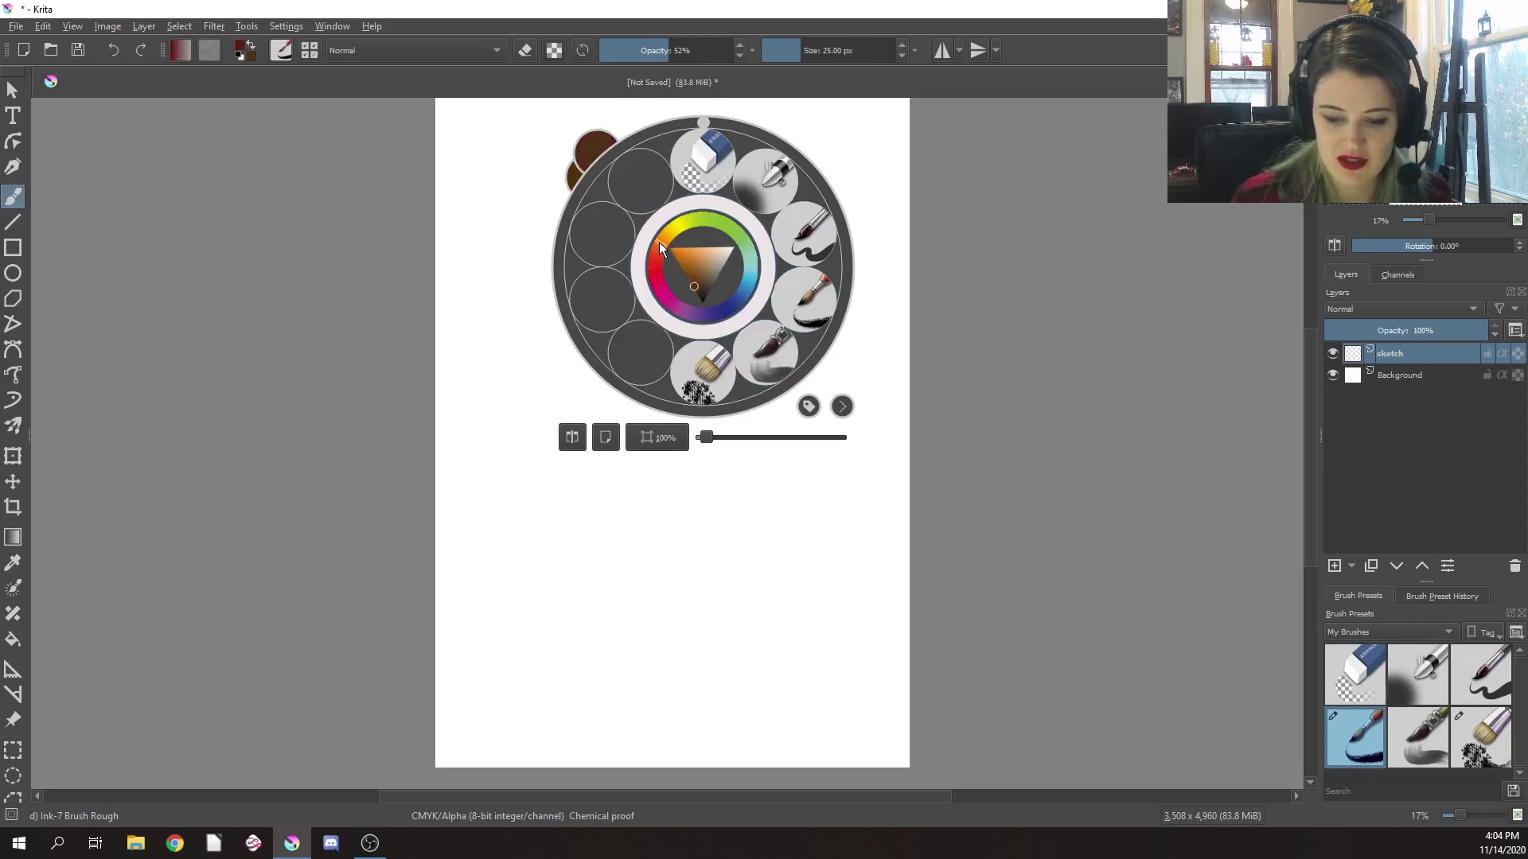
click(697, 291)
click(908, 258)
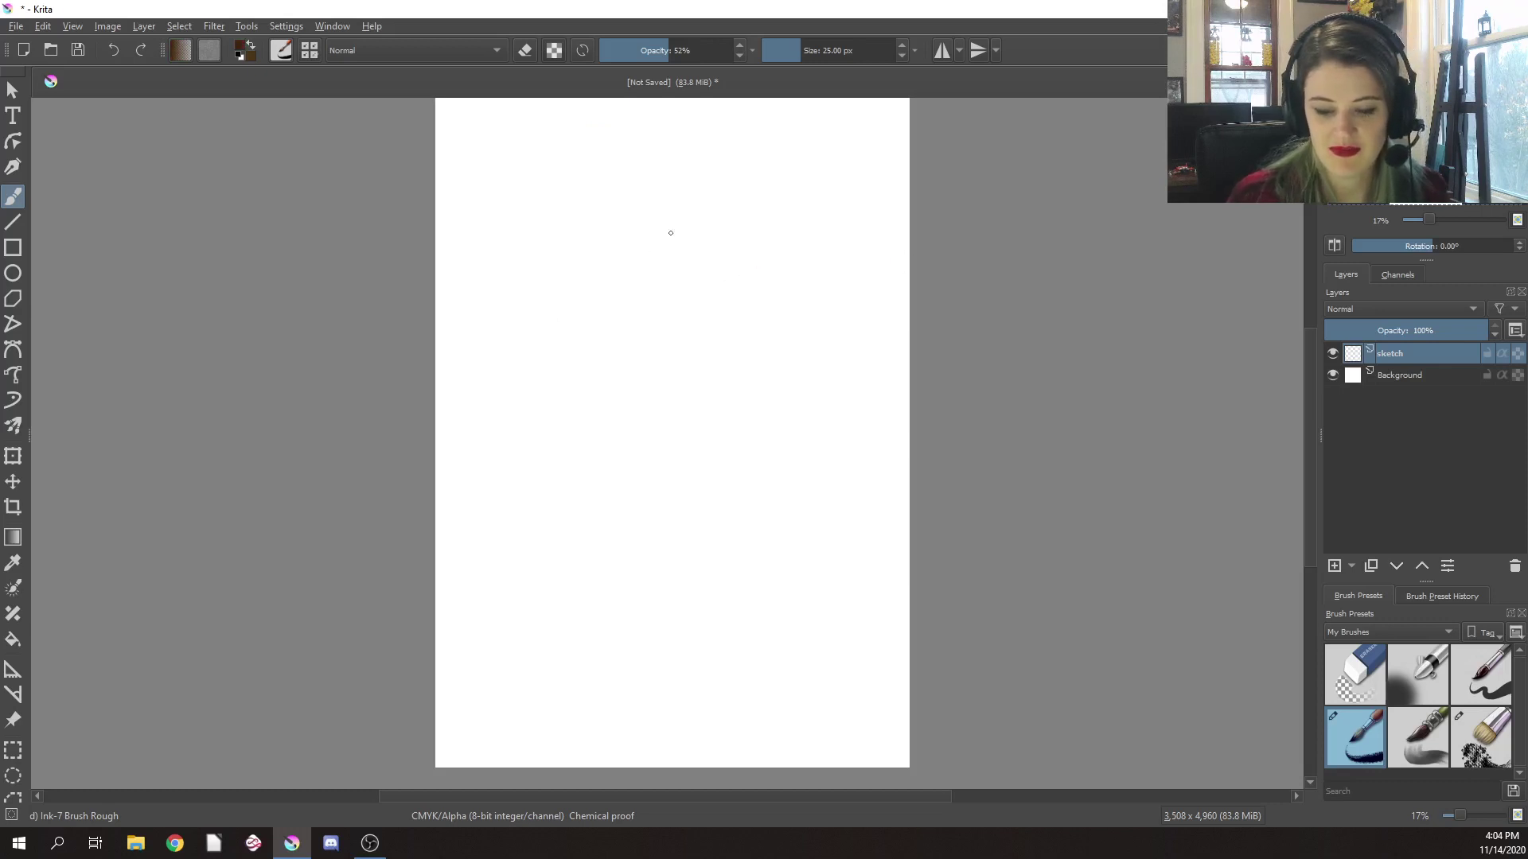
Draw the head circle in dark brown near the top of the page
mouse_move(707, 203)
mouse_down()
mouse_move(660, 213)
mouse_move(725, 285)
mouse_move(733, 234)
mouse_up()
key(ctrl+z)
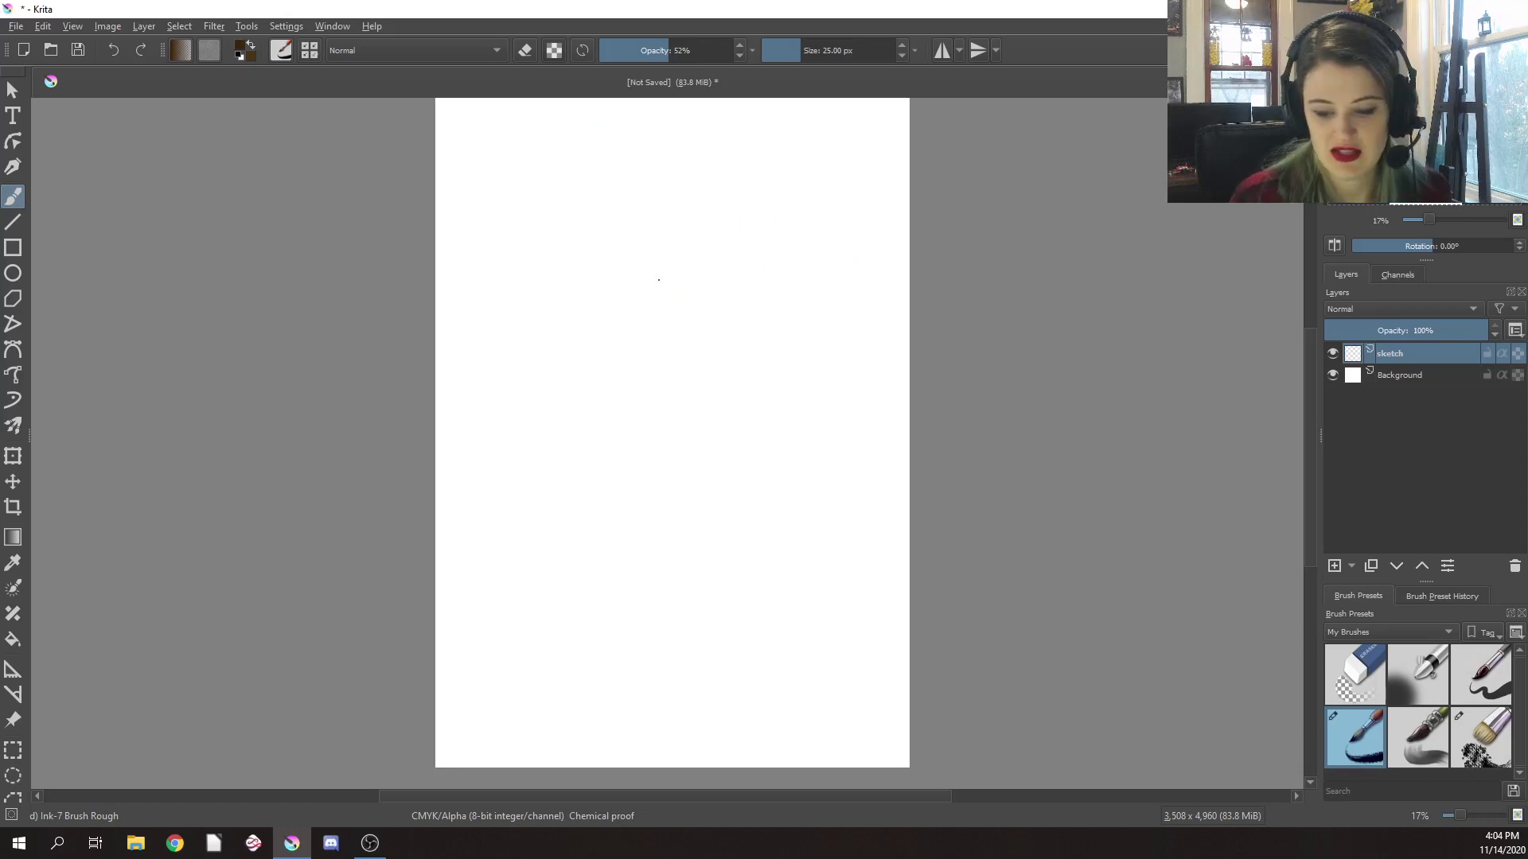
mouse_move(658, 280)
mouse_down()
mouse_move(668, 290)
mouse_move(702, 206)
mouse_up()
Sketch the jaw line and chin below the head circle
click(1420, 78)
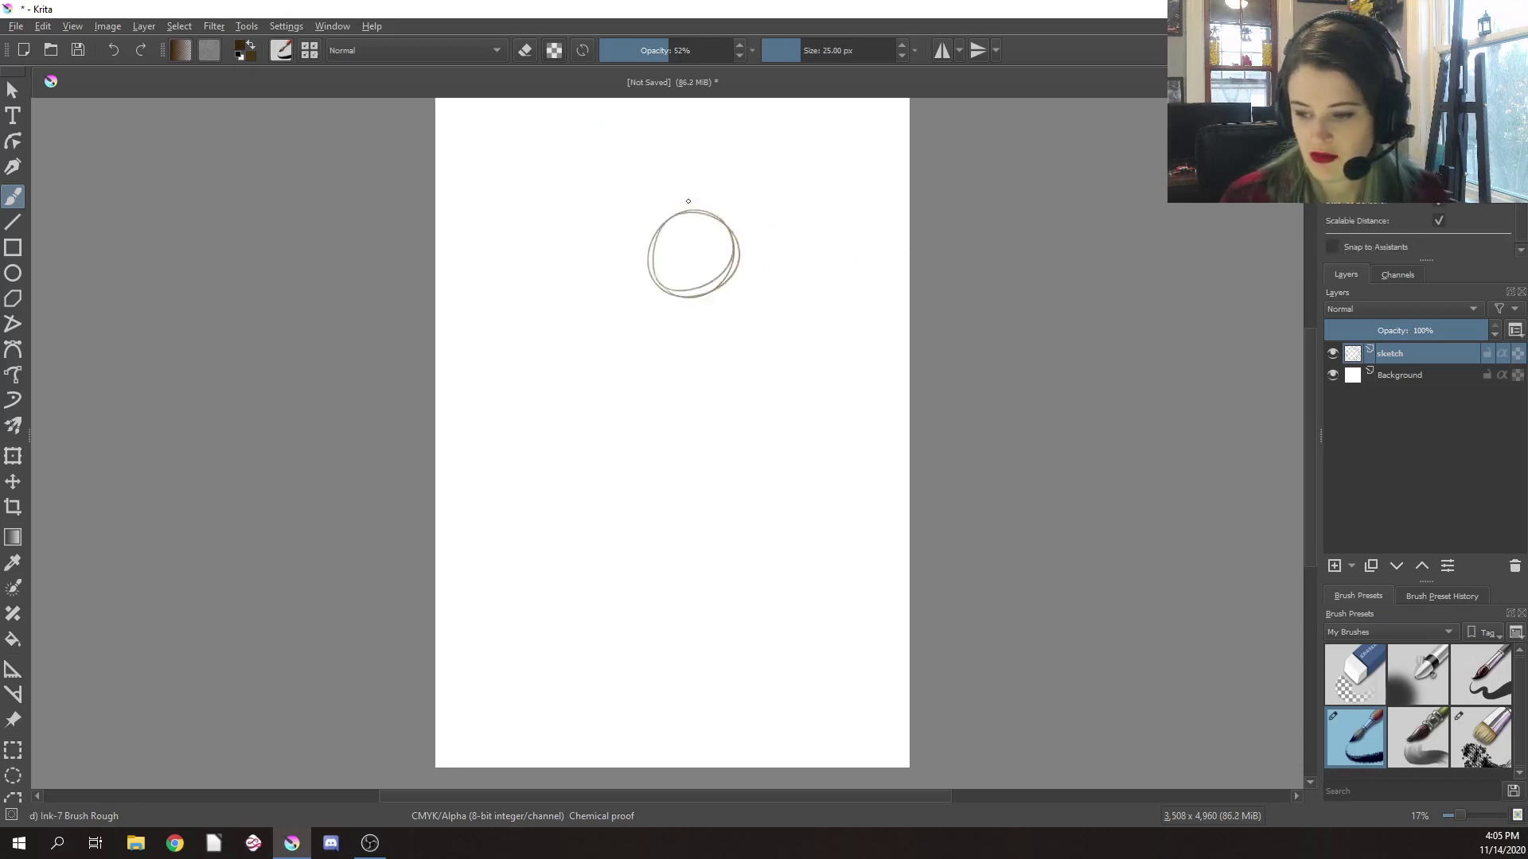
click(1472, 77)
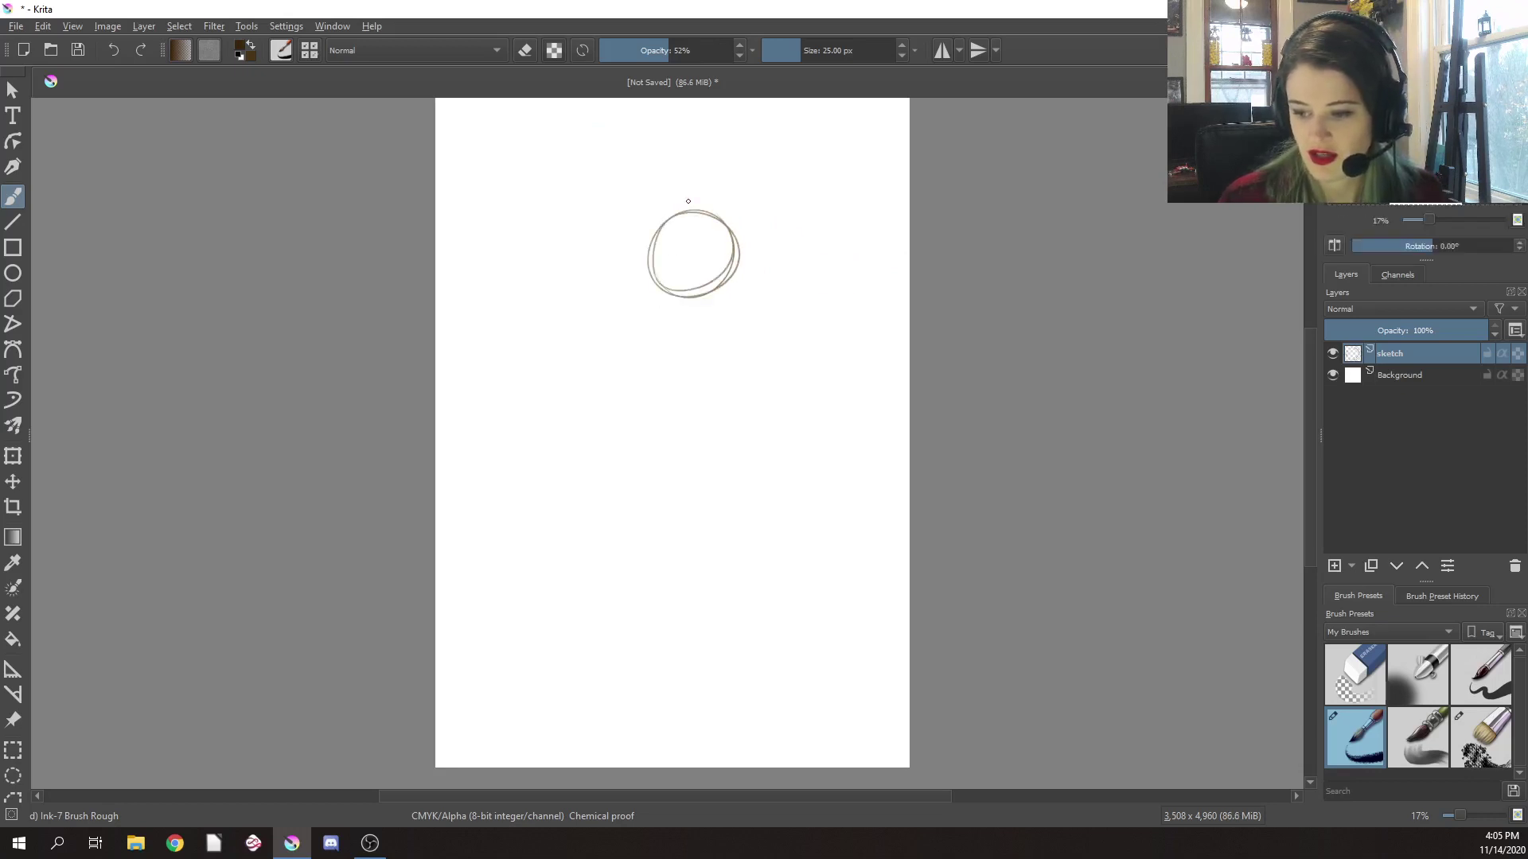
drag(648, 257, 676, 337)
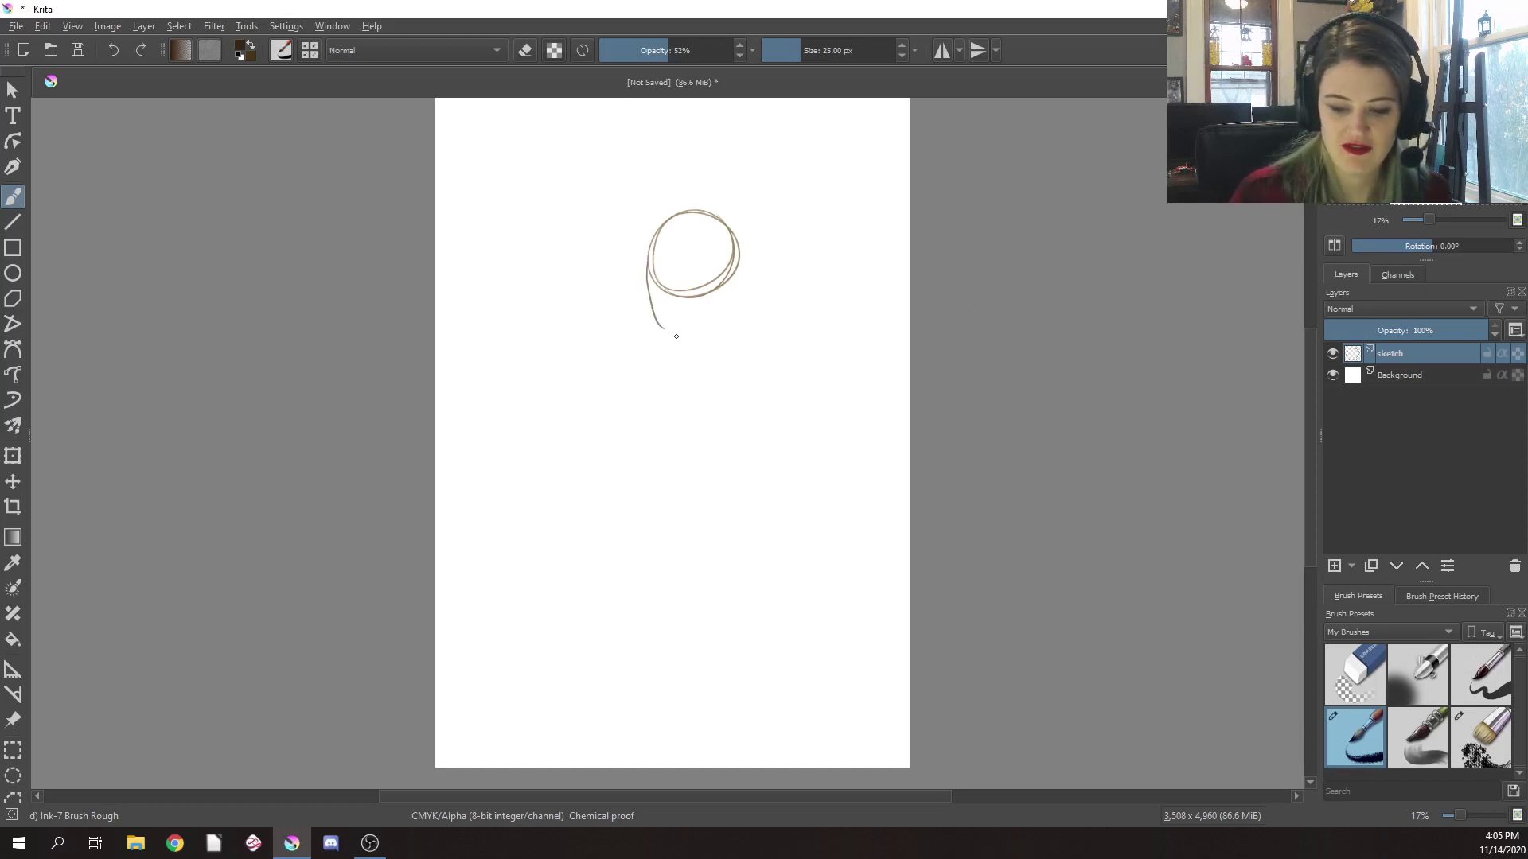
key(ctrl+z)
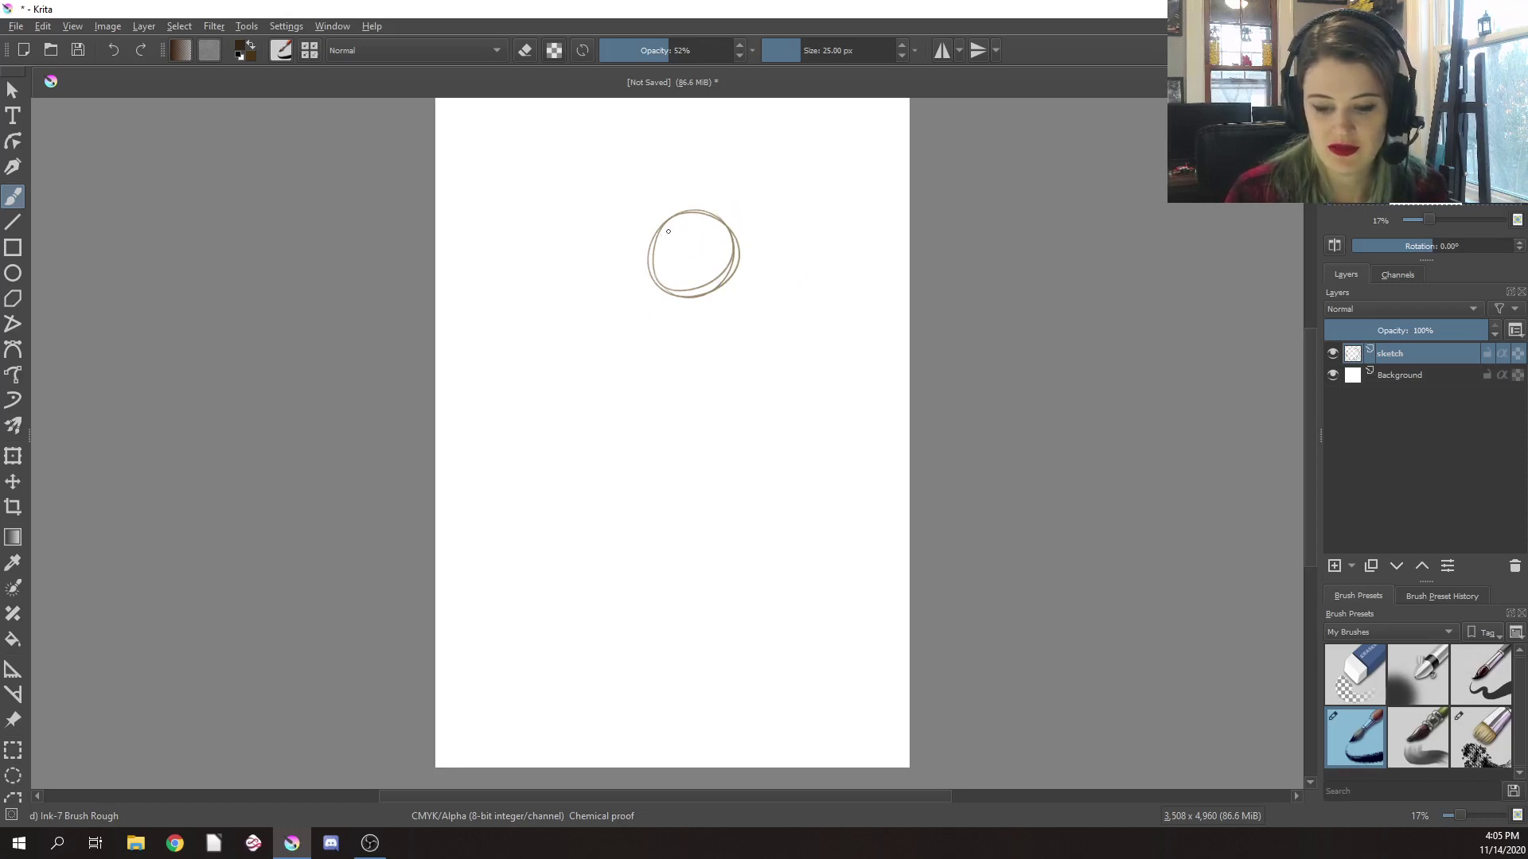
mouse_move(658, 290)
mouse_down()
mouse_move(661, 316)
mouse_move(716, 317)
mouse_up()
mouse_move(738, 260)
mouse_down()
mouse_move(711, 317)
mouse_move(736, 261)
mouse_move(724, 248)
mouse_move(746, 255)
mouse_up()
Add face guidelines, a triangular eye and a small mouth
key(ctrl+z)
drag(689, 210, 678, 334)
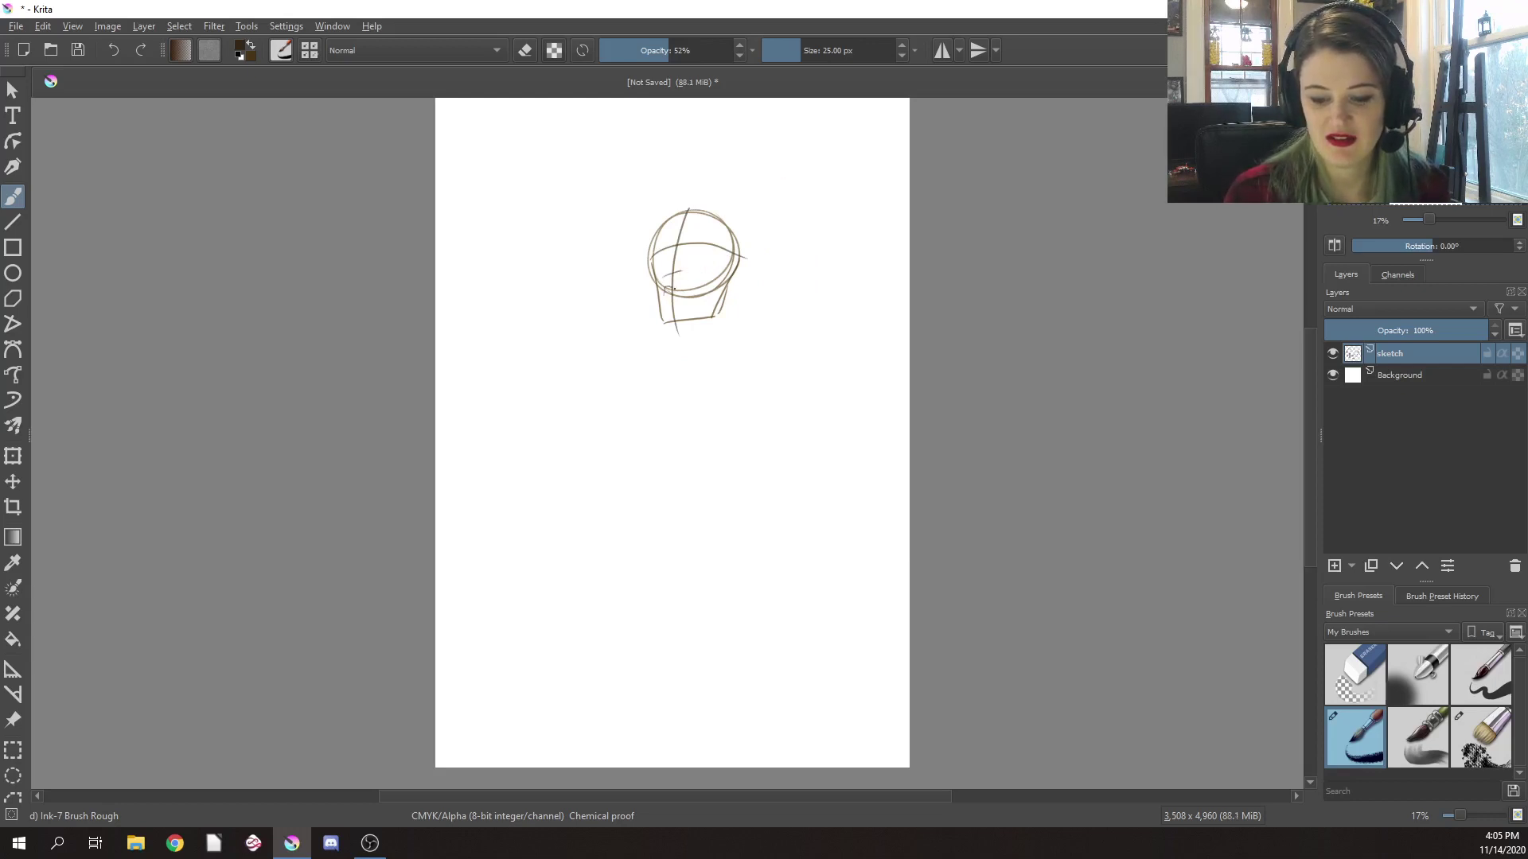
drag(673, 286, 697, 295)
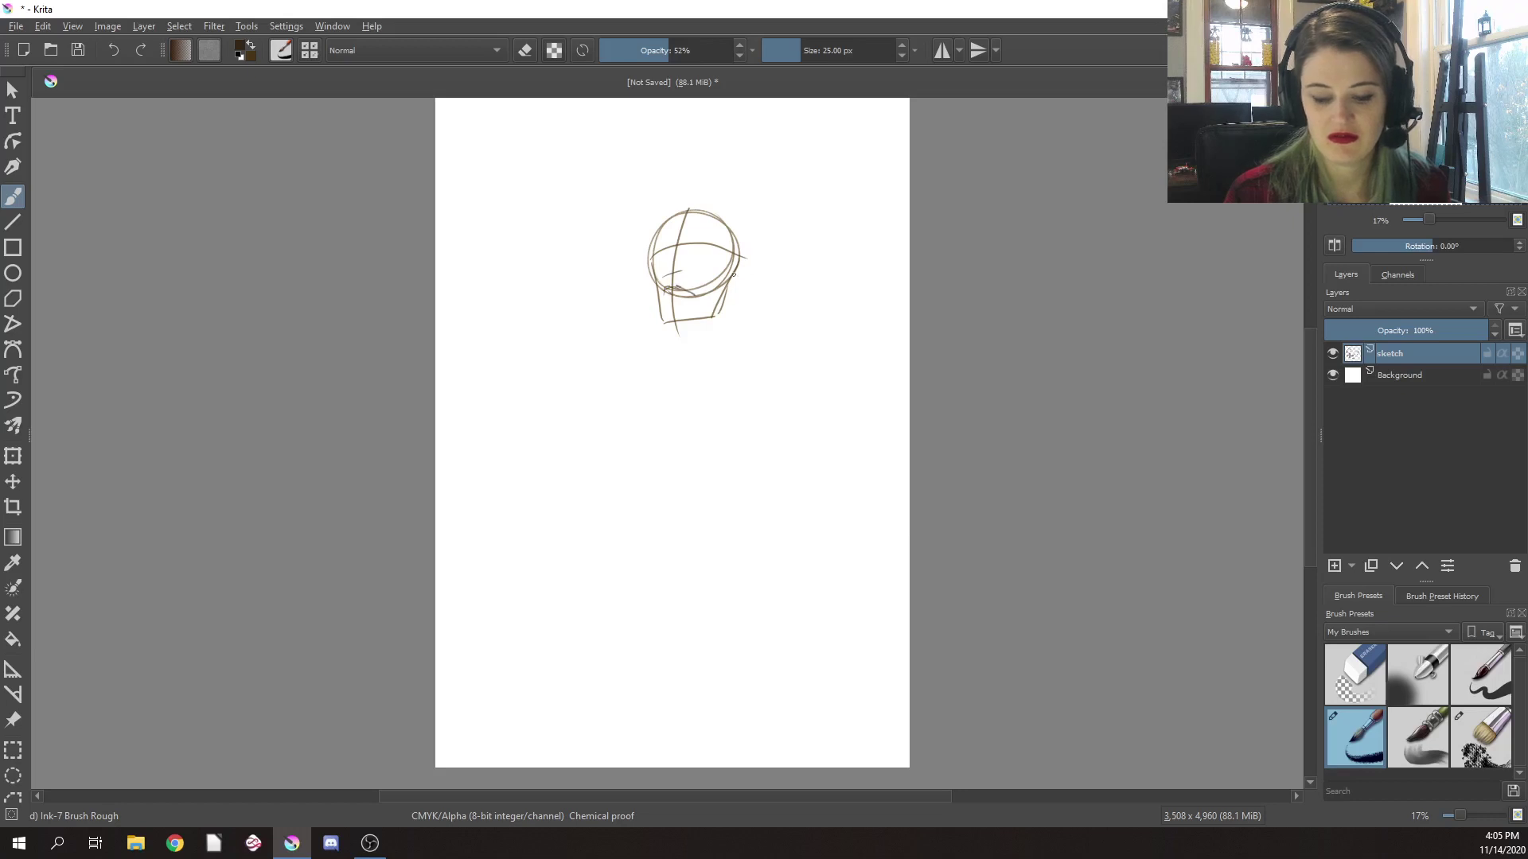
key(ctrl+z)
key(ctrl+z)
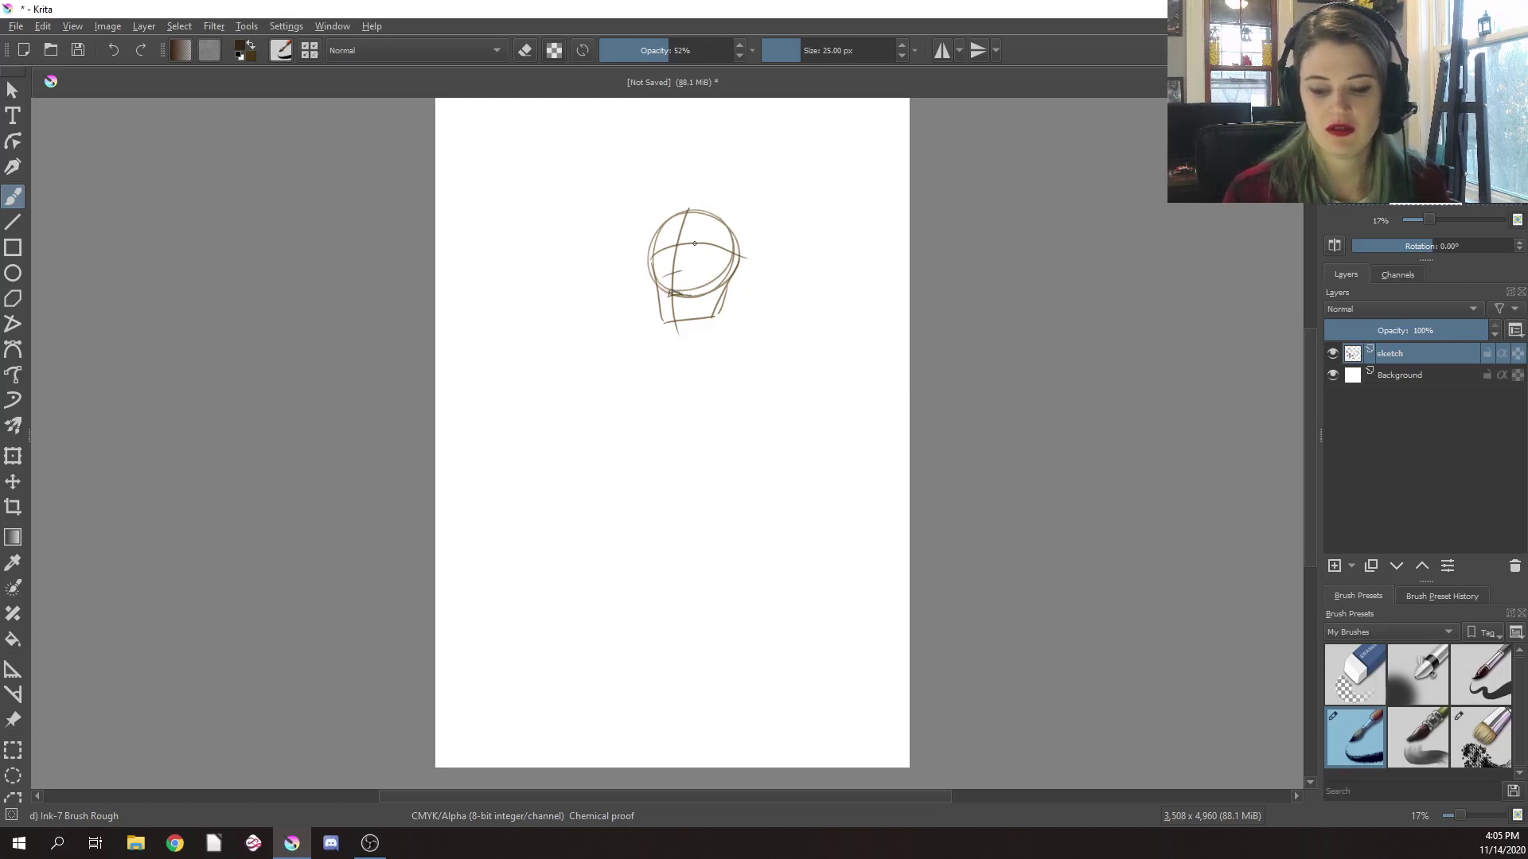
mouse_move(694, 243)
mouse_down()
mouse_move(707, 256)
mouse_move(689, 258)
mouse_move(692, 243)
mouse_move(659, 263)
mouse_up()
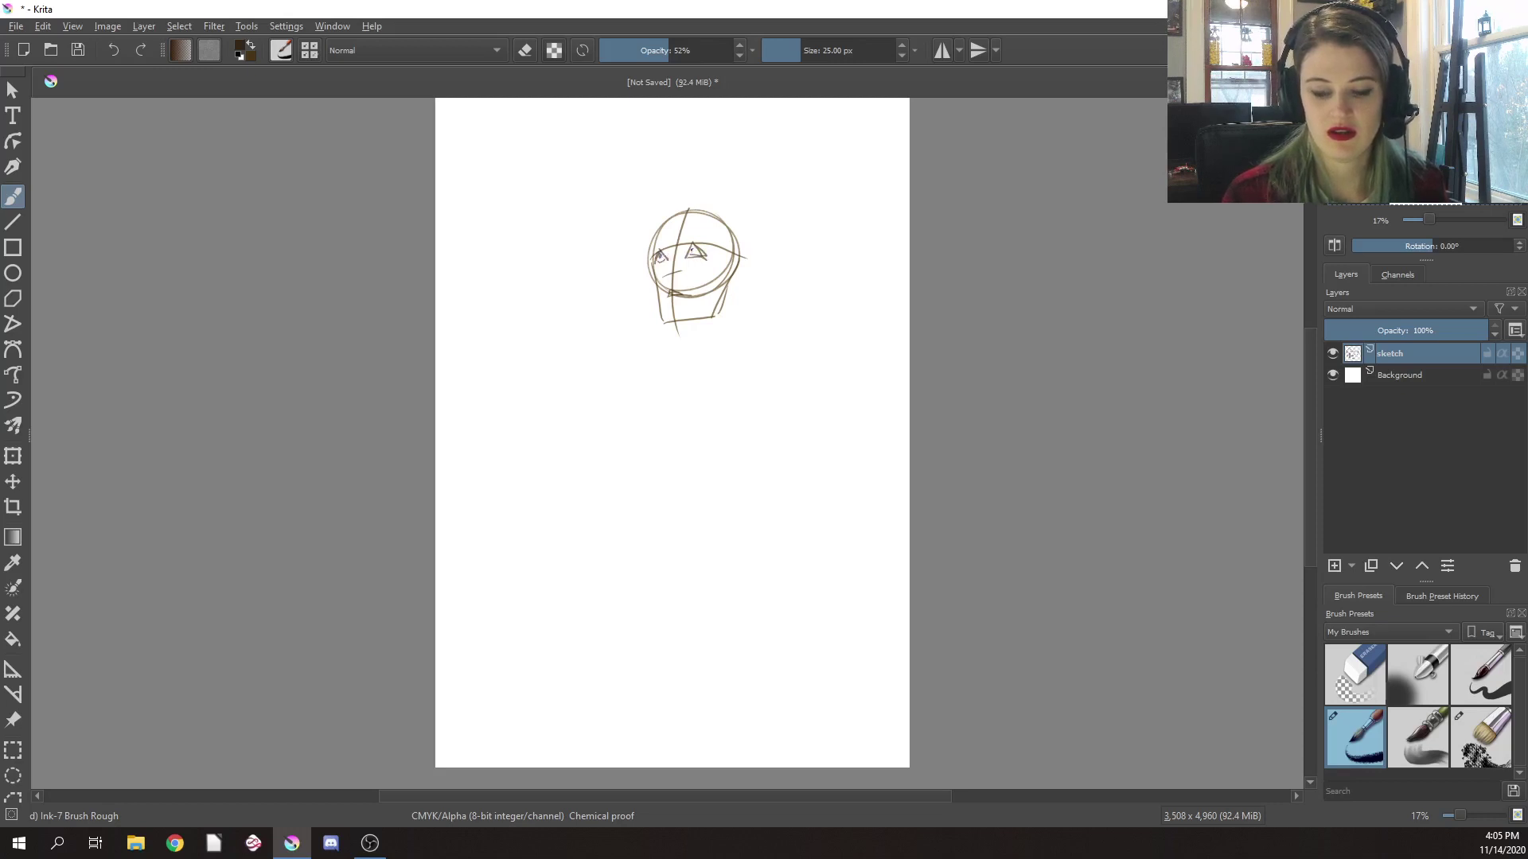
drag(672, 270, 661, 279)
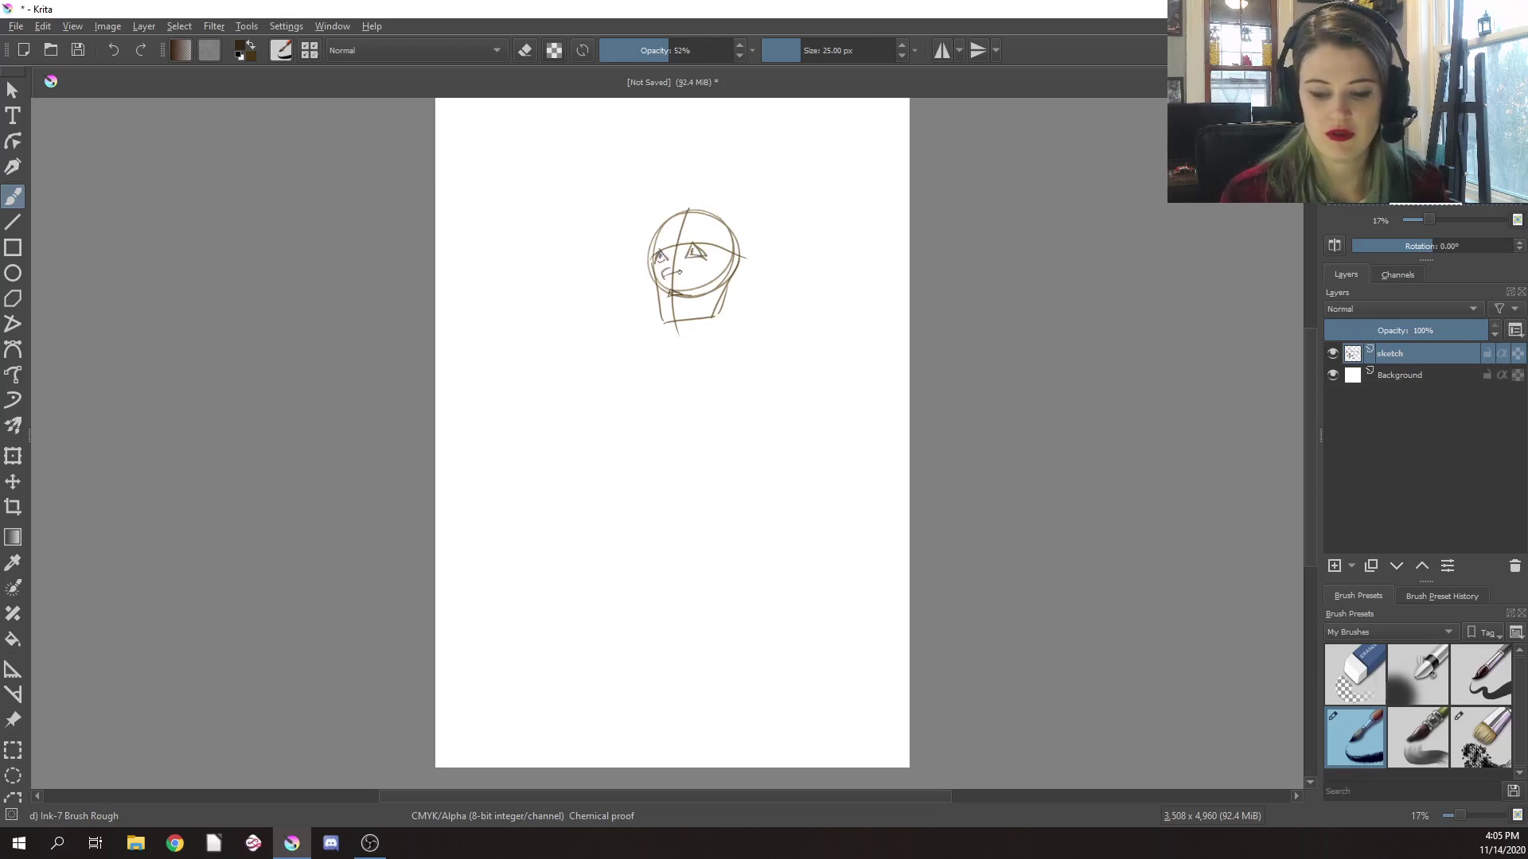
Sketch hair loops above the head, an ear on the left and the left brow edge
mouse_move(685, 211)
mouse_down()
mouse_move(669, 239)
mouse_move(639, 222)
mouse_move(700, 209)
mouse_move(732, 222)
mouse_move(677, 239)
mouse_move(689, 217)
mouse_move(732, 225)
mouse_move(675, 214)
mouse_move(701, 199)
mouse_move(643, 247)
mouse_move(672, 203)
mouse_move(673, 240)
mouse_move(715, 235)
mouse_up()
mouse_move(706, 200)
mouse_down()
mouse_move(748, 242)
mouse_move(760, 235)
mouse_move(747, 249)
mouse_move(733, 215)
mouse_move(749, 255)
mouse_up()
mouse_move(641, 255)
mouse_down()
mouse_move(617, 261)
mouse_move(635, 266)
mouse_up()
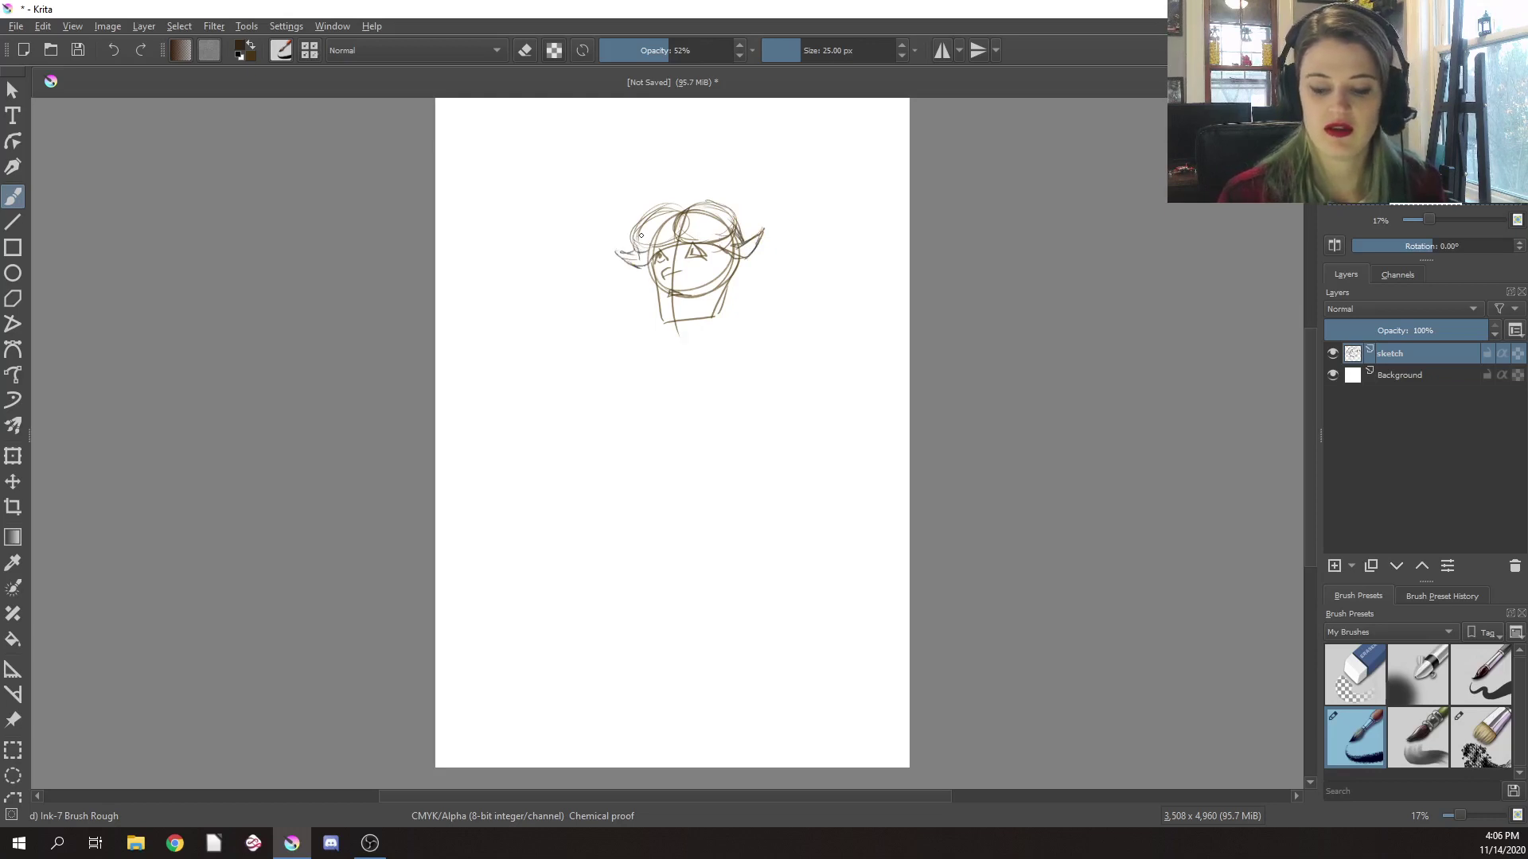
mouse_move(667, 209)
mouse_down()
mouse_move(633, 232)
mouse_move(629, 249)
mouse_move(681, 206)
mouse_move(625, 255)
mouse_move(646, 261)
mouse_up()
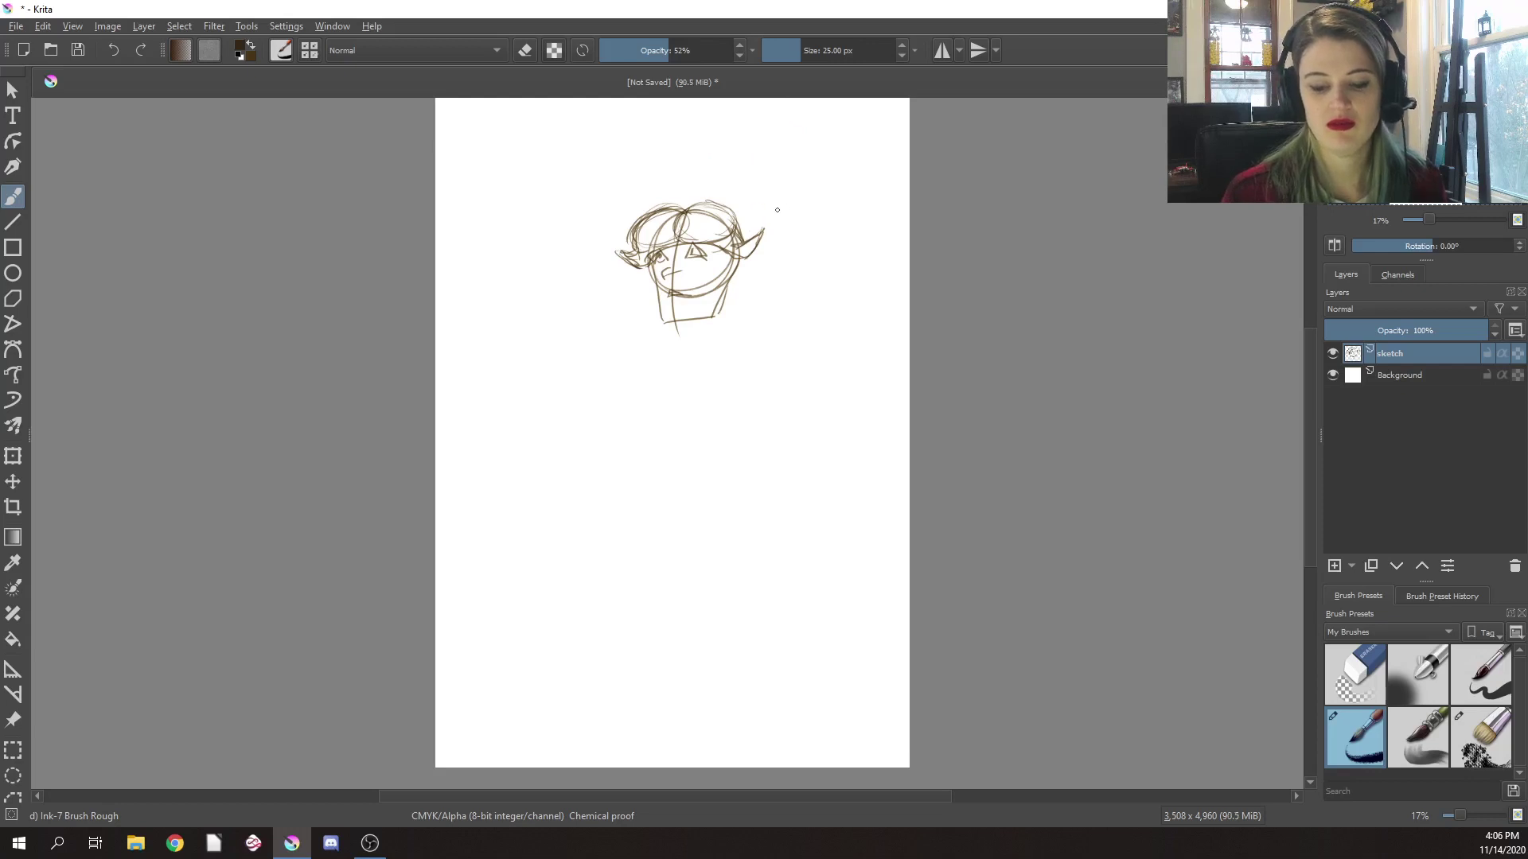
key(ctrl+z)
key(ctrl+z)
key(ctrl+z)
key(ctrl+z)
key(ctrl+z)
key(ctrl+z)
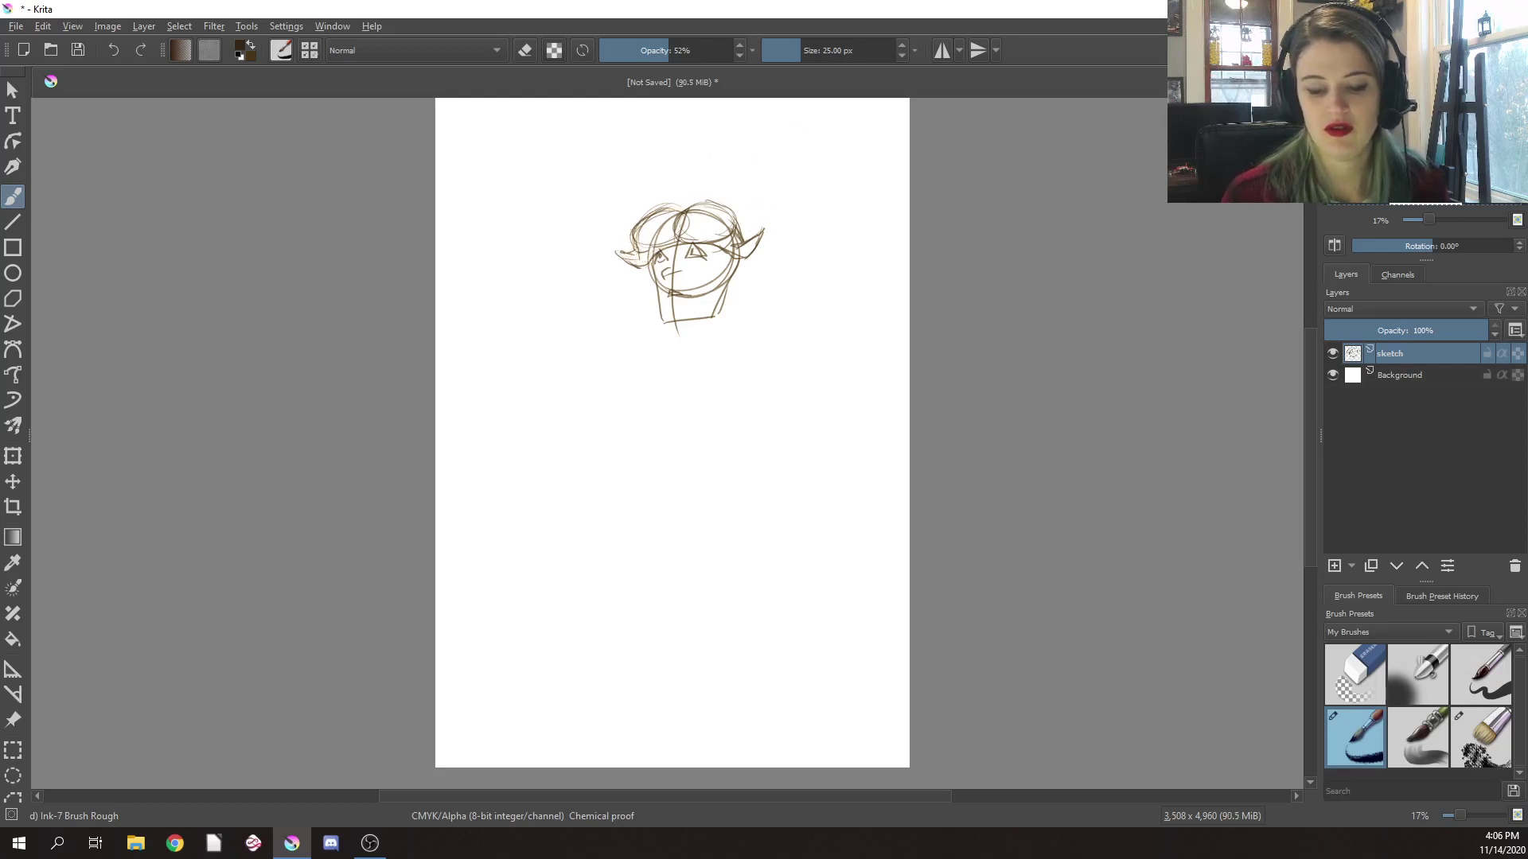
key(ctrl+z)
key(ctrl+z)
key(ctrl+z)
key(ctrl+z)
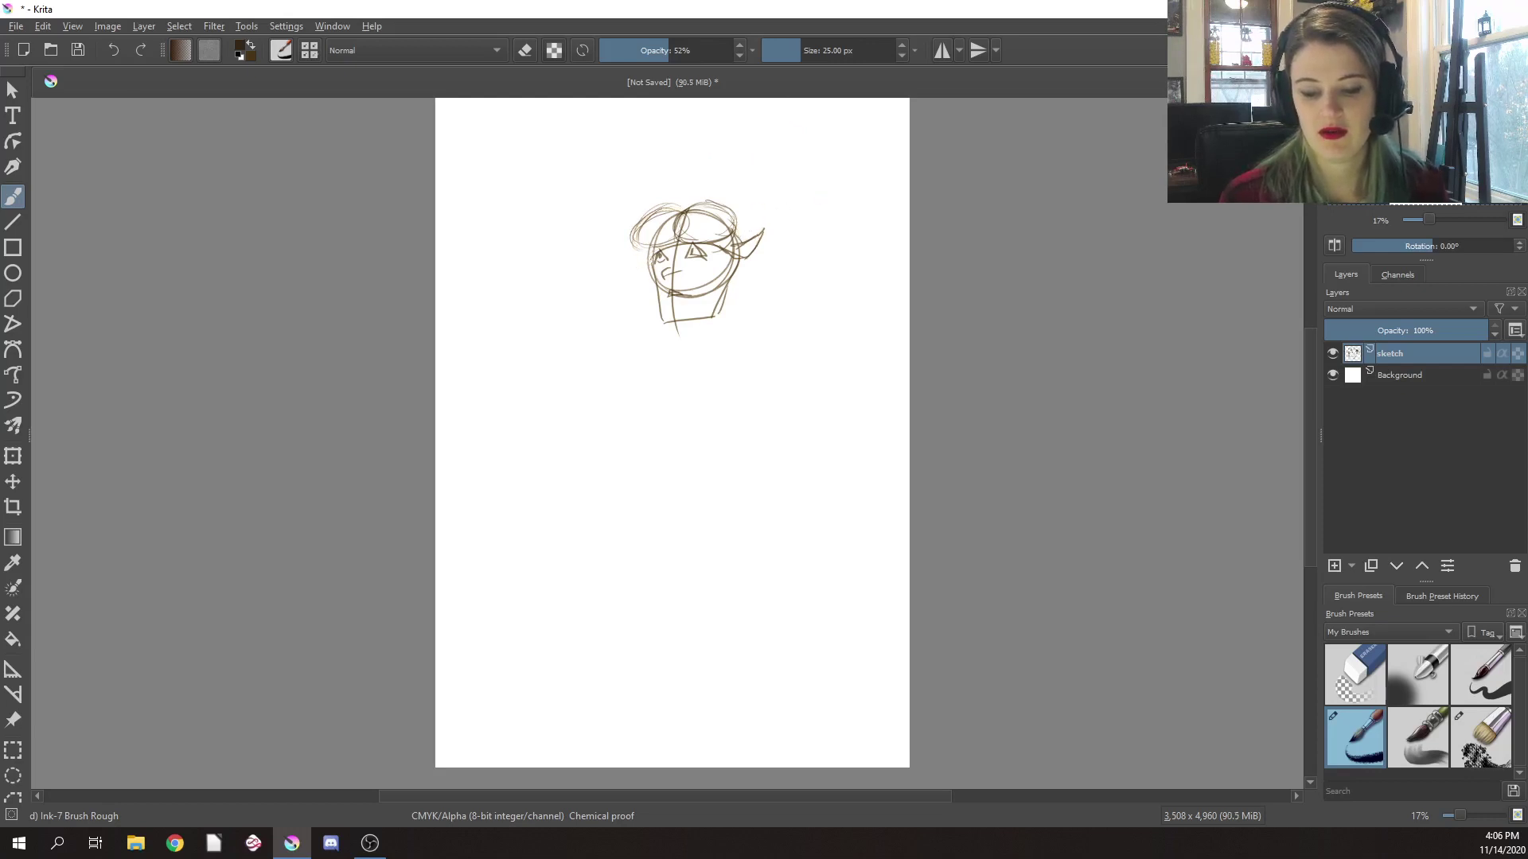
drag(646, 253, 670, 242)
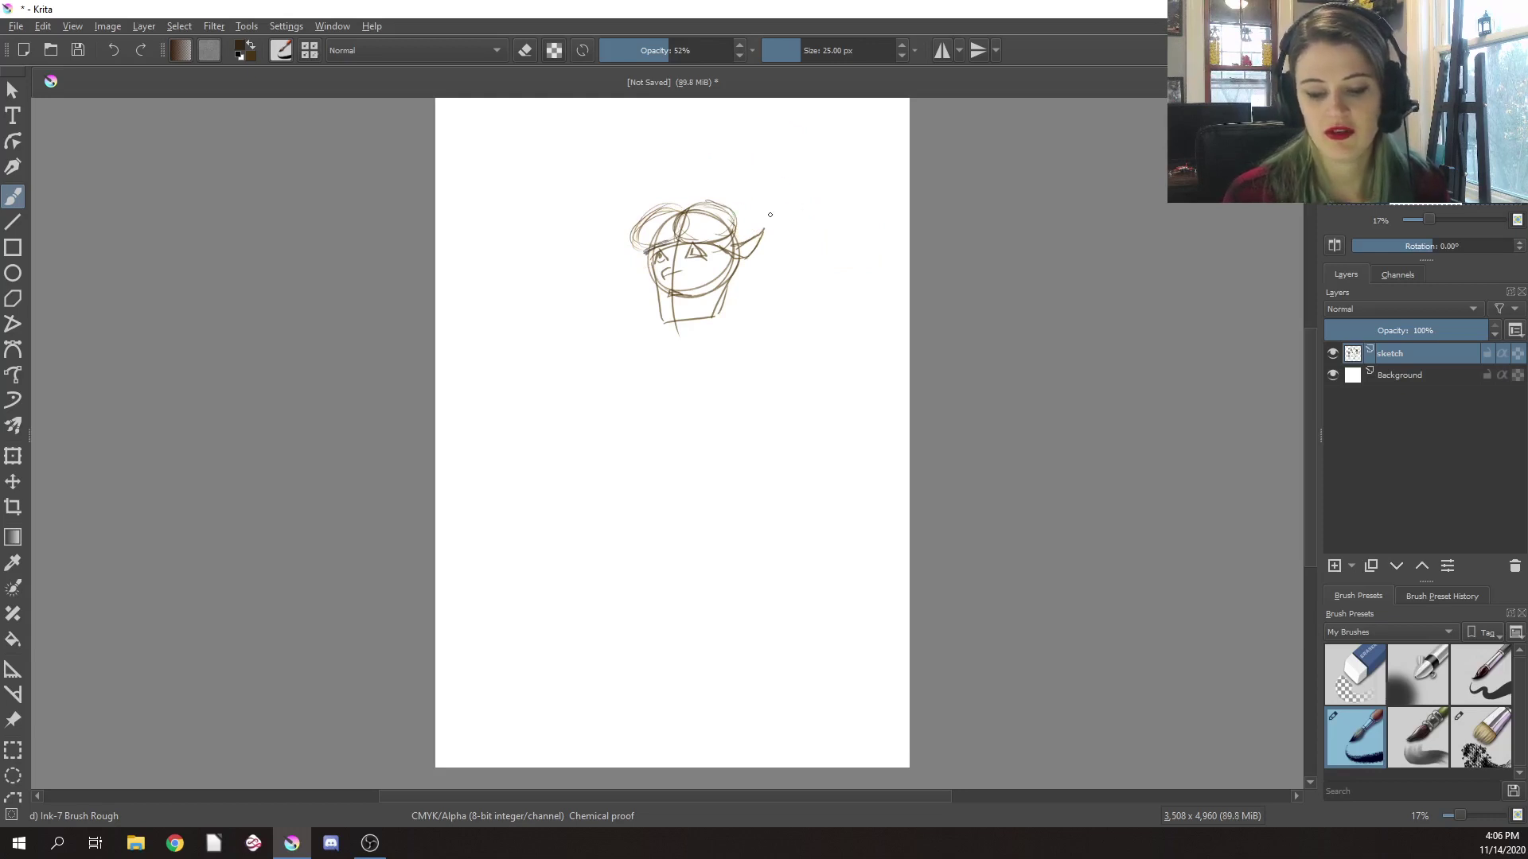
drag(674, 210, 631, 235)
Zoom in to 49%, recentre the sketch and widen the toolbox to two columns
right_click(722, 262)
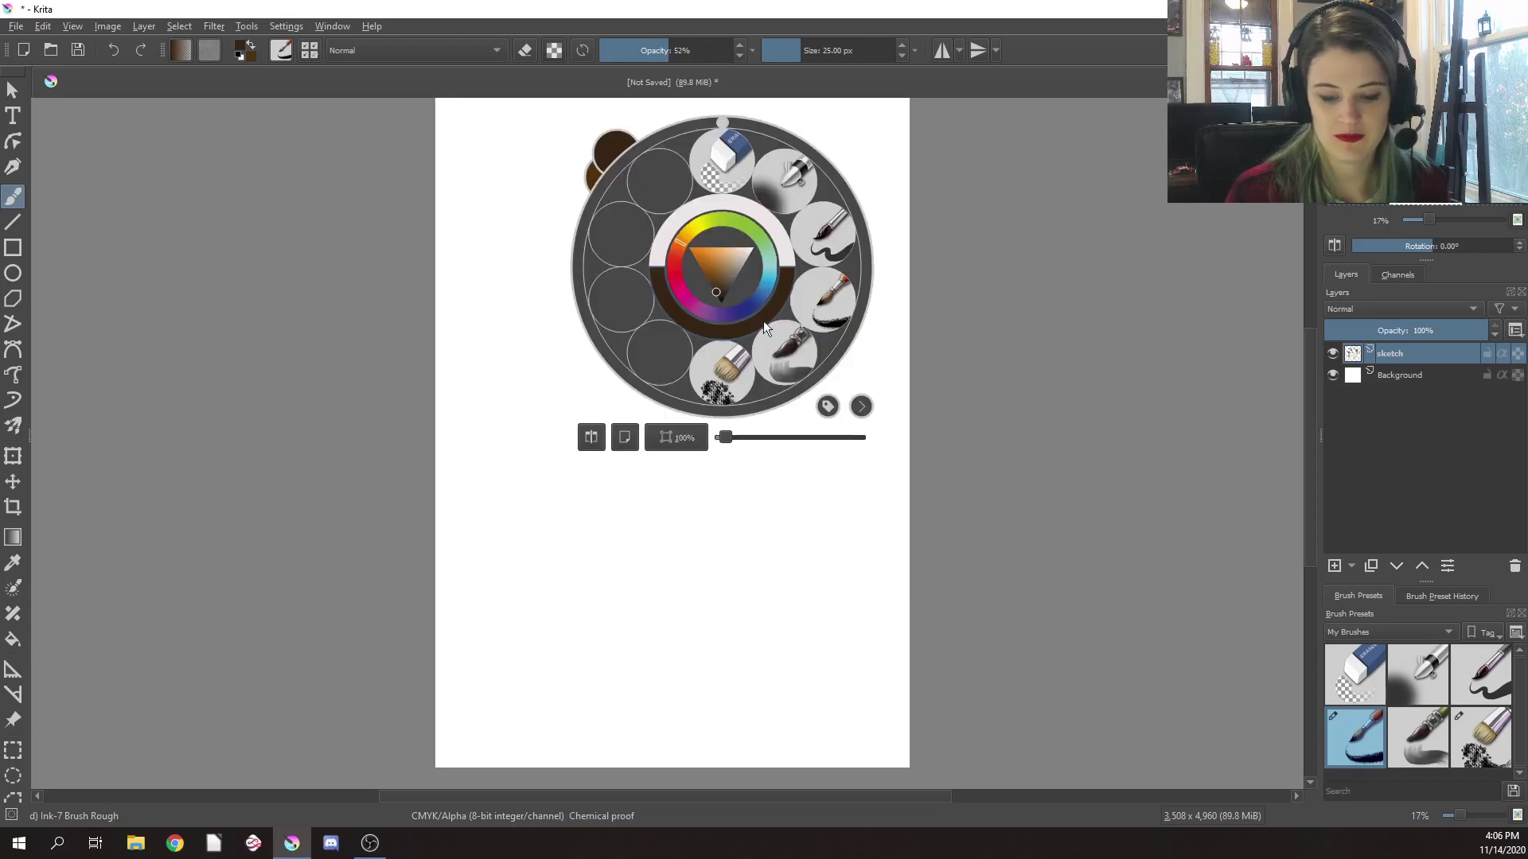
drag(725, 437, 751, 439)
click(928, 302)
mouse_move(863, 243)
mouse_down()
mouse_move(817, 689)
mouse_move(828, 742)
mouse_up()
drag(827, 434, 768, 342)
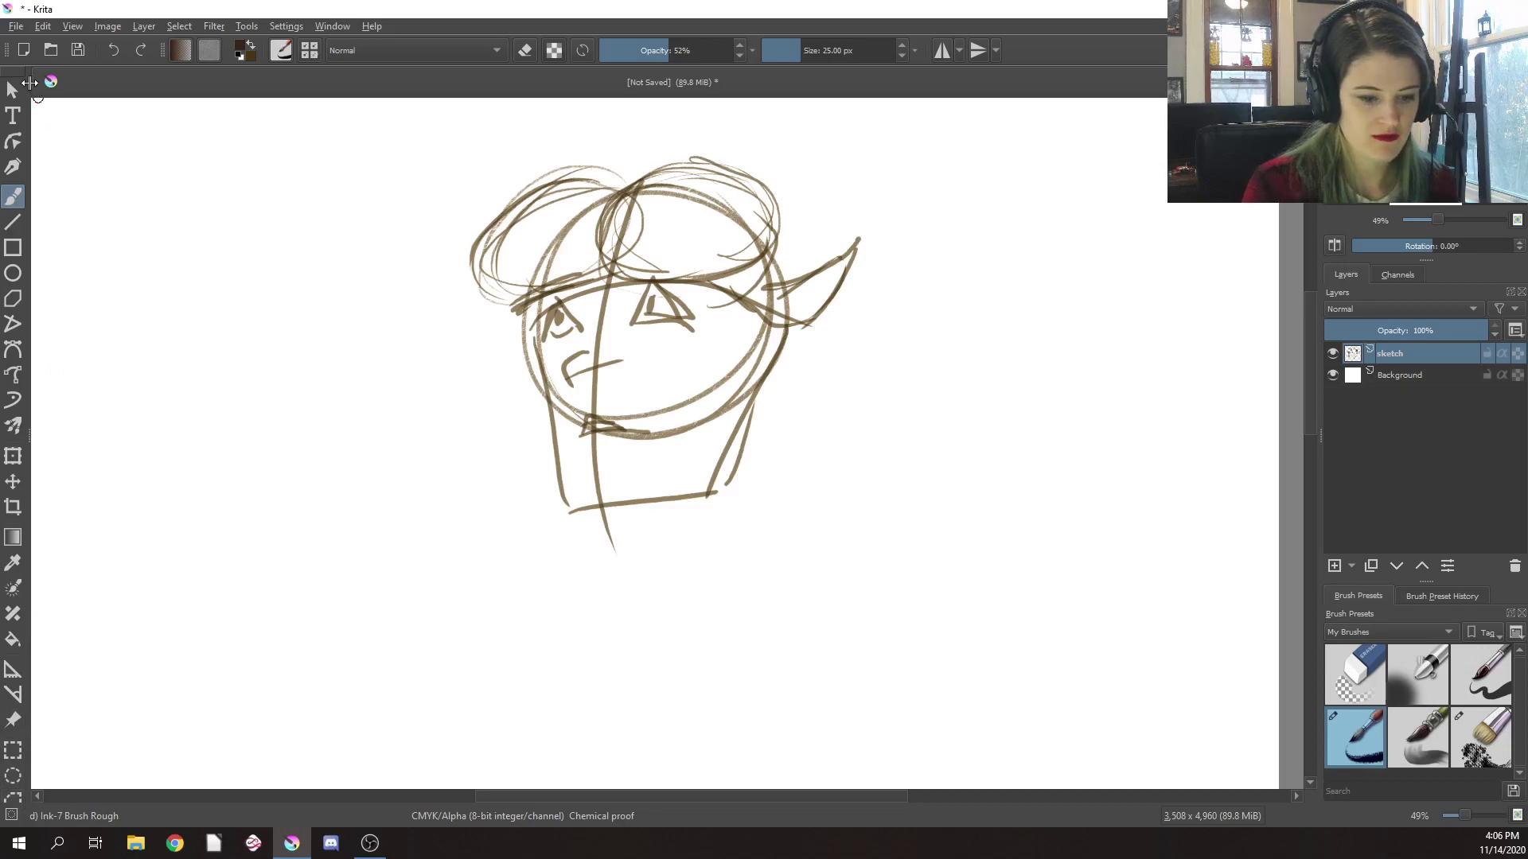
drag(32, 88, 56, 79)
click(38, 496)
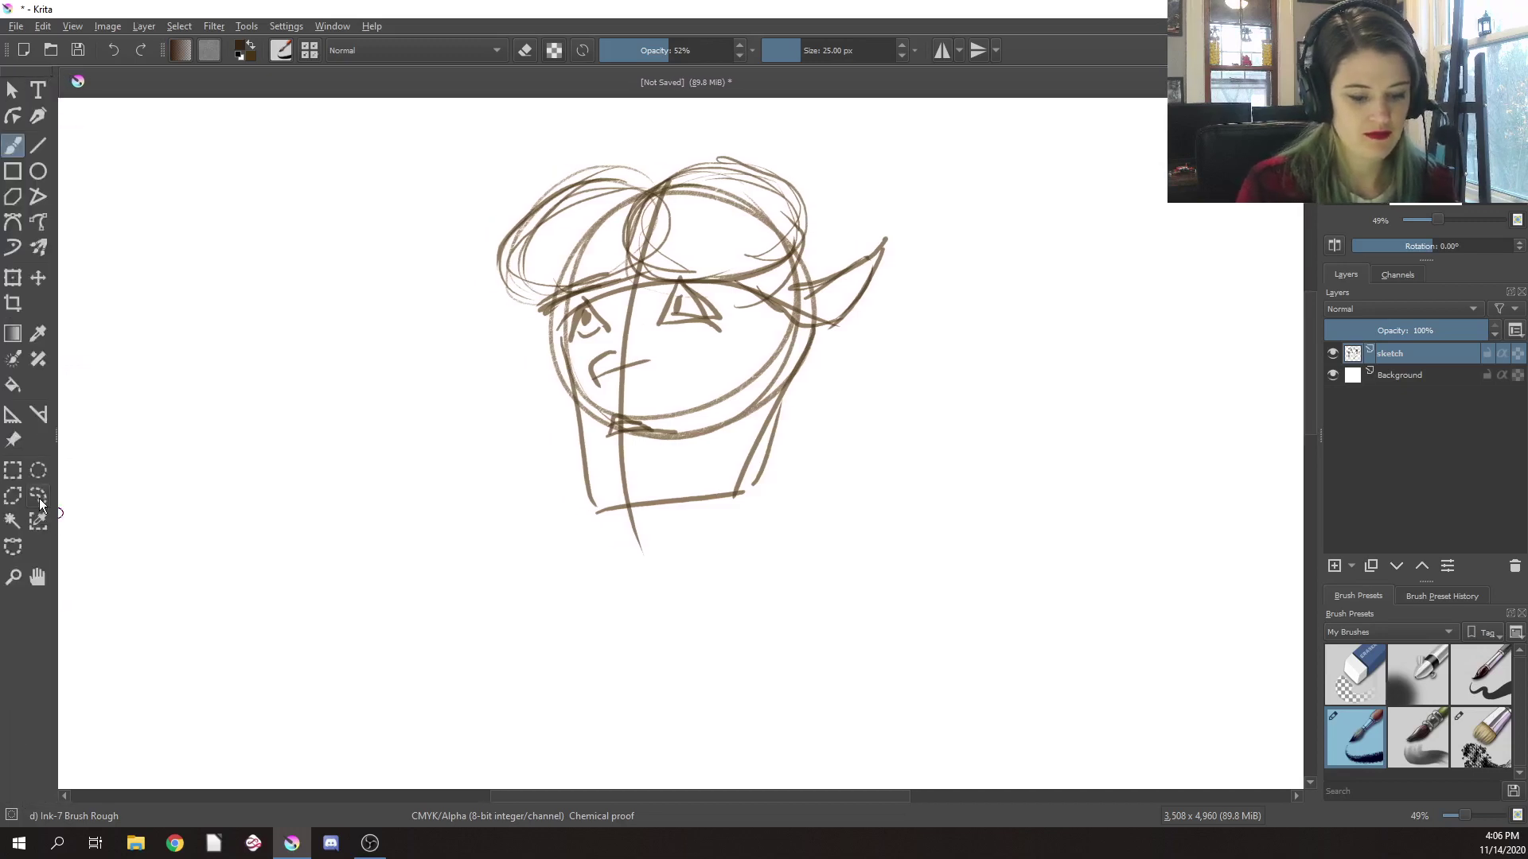
Lasso the hair and brow strokes, nudge them up and right, then deselect
mouse_move(570, 311)
mouse_down()
mouse_move(655, 132)
mouse_move(853, 132)
mouse_move(931, 266)
mouse_move(839, 342)
mouse_move(706, 280)
mouse_move(647, 284)
mouse_up()
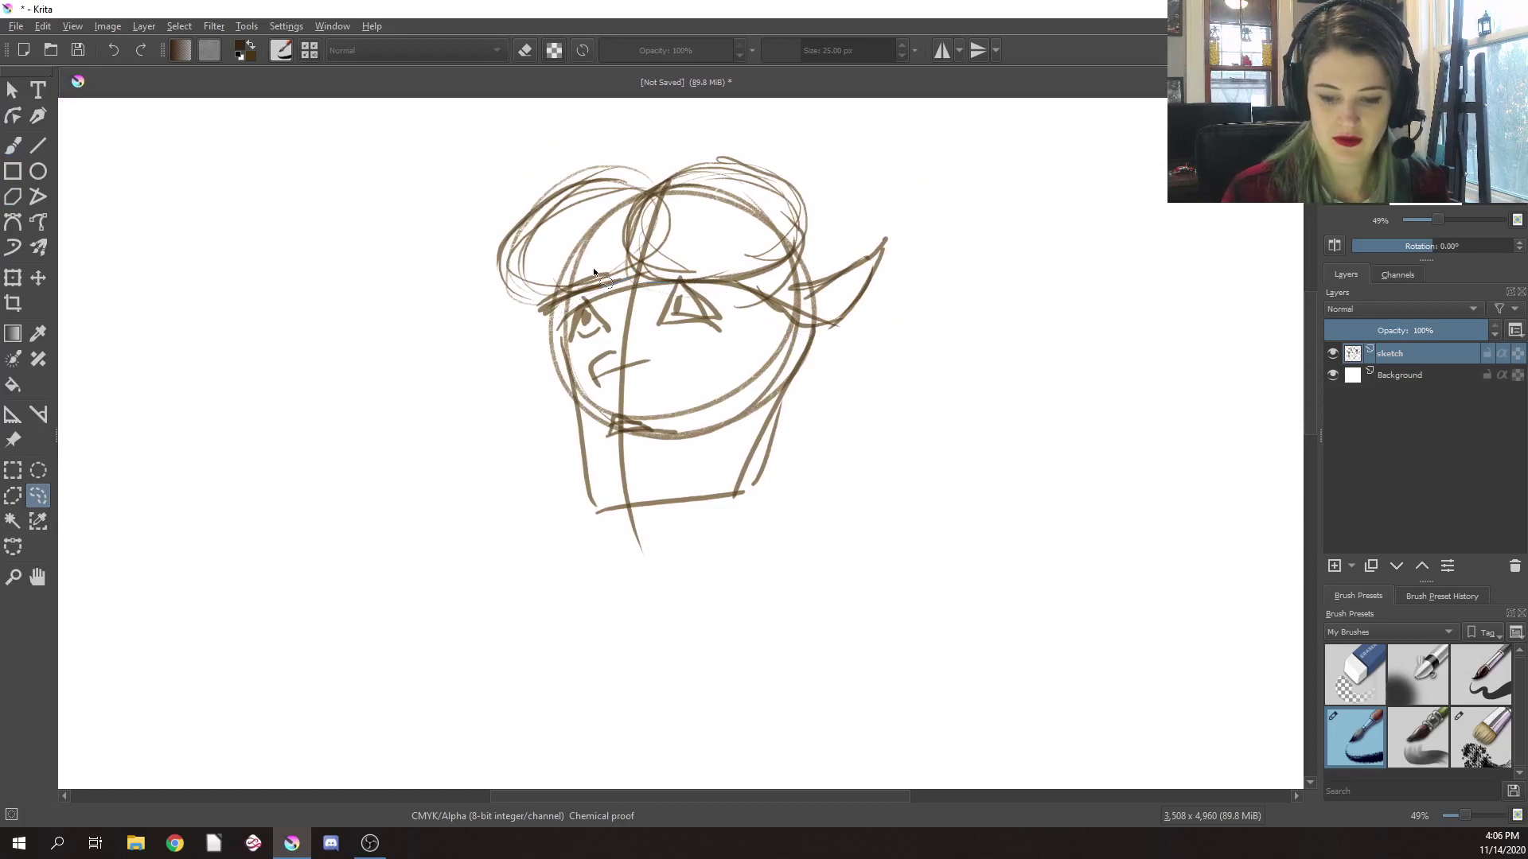
click(38, 278)
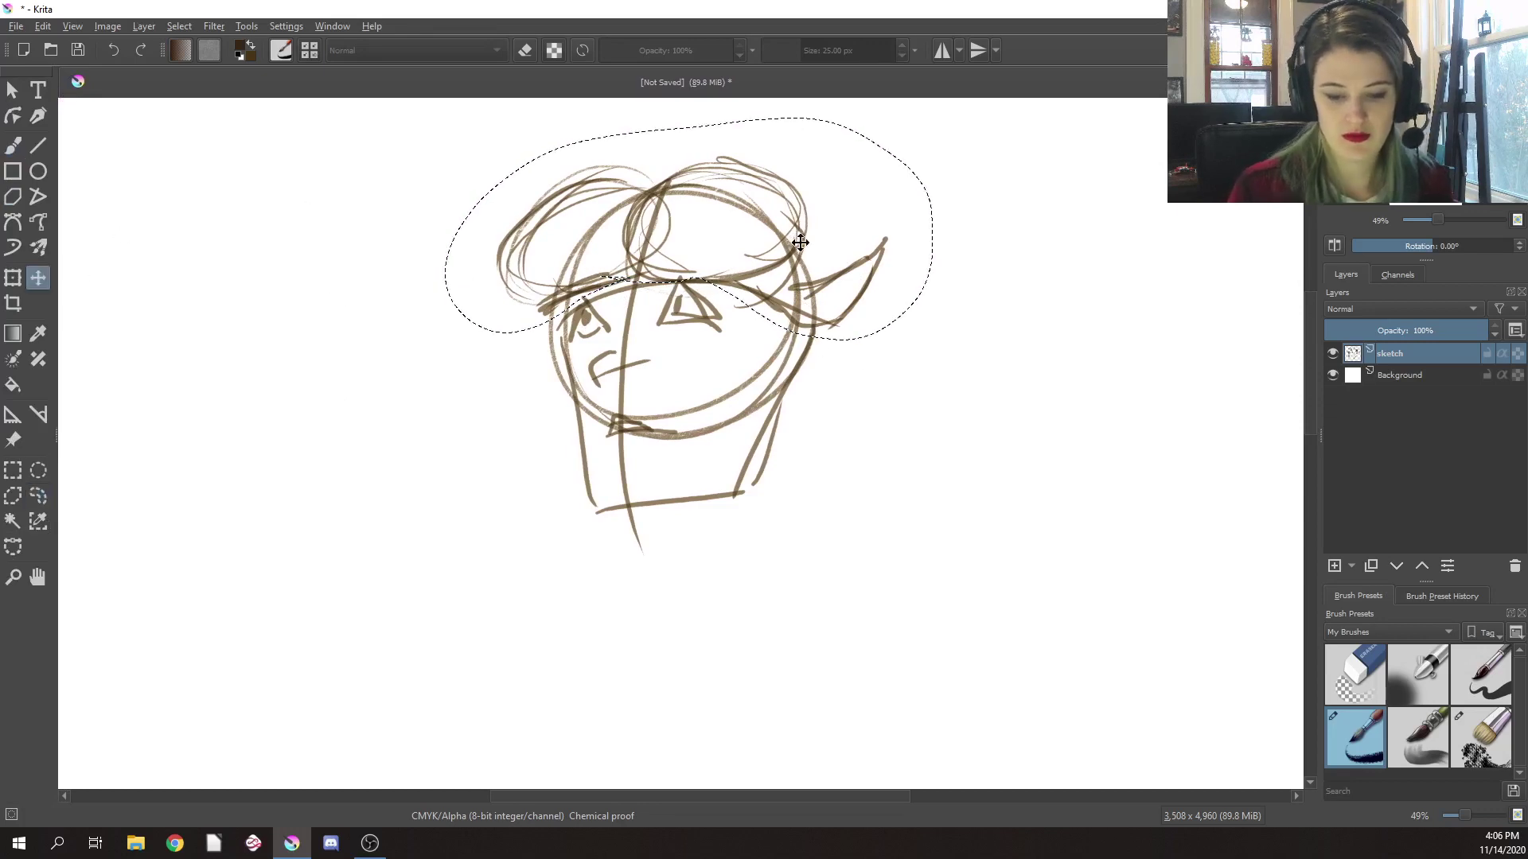
drag(800, 242, 806, 227)
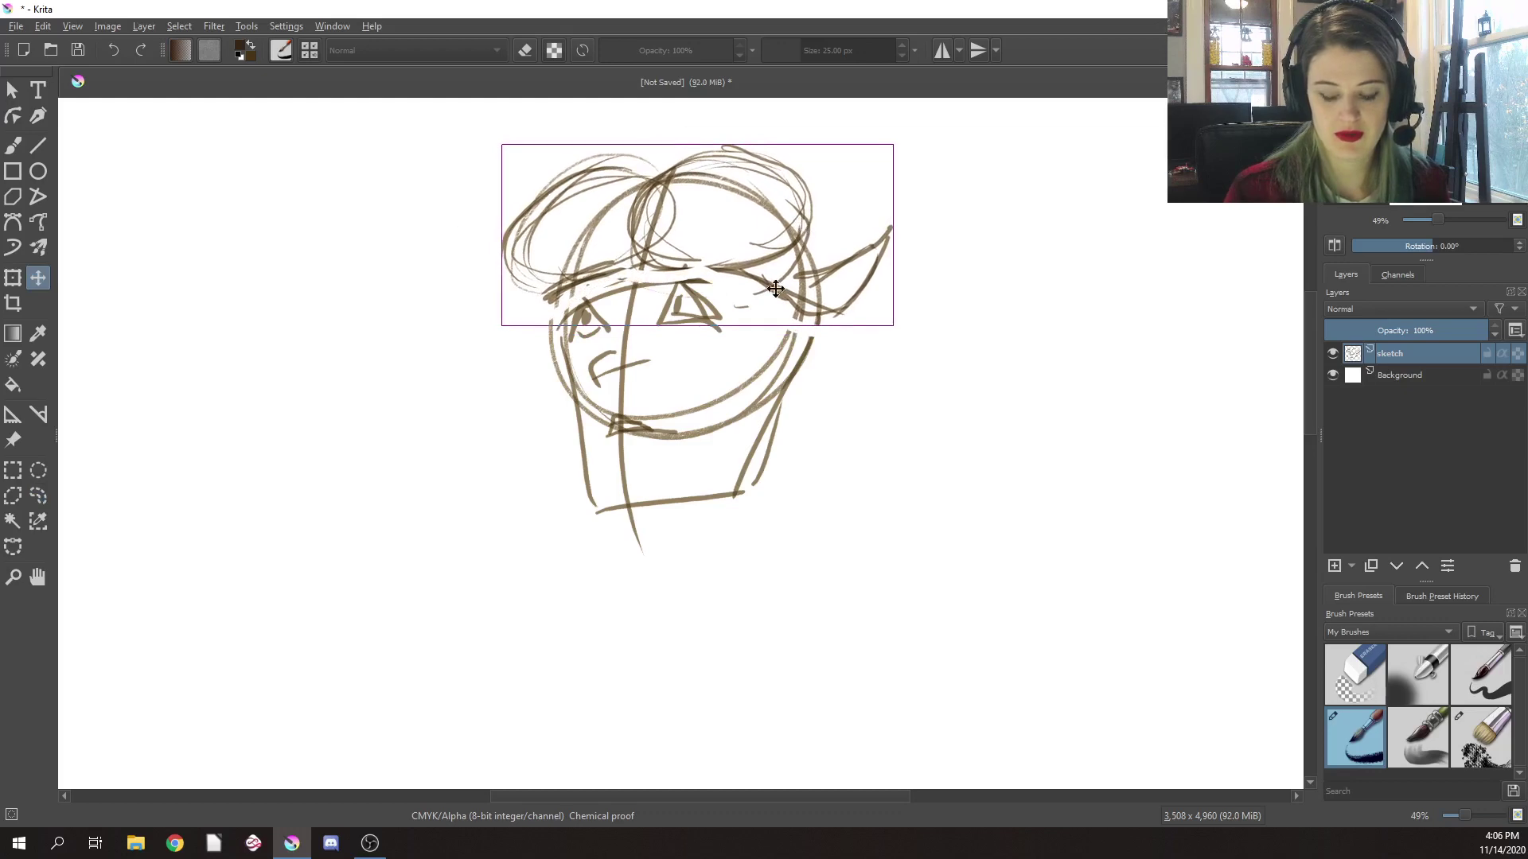
right_click(723, 375)
click(849, 388)
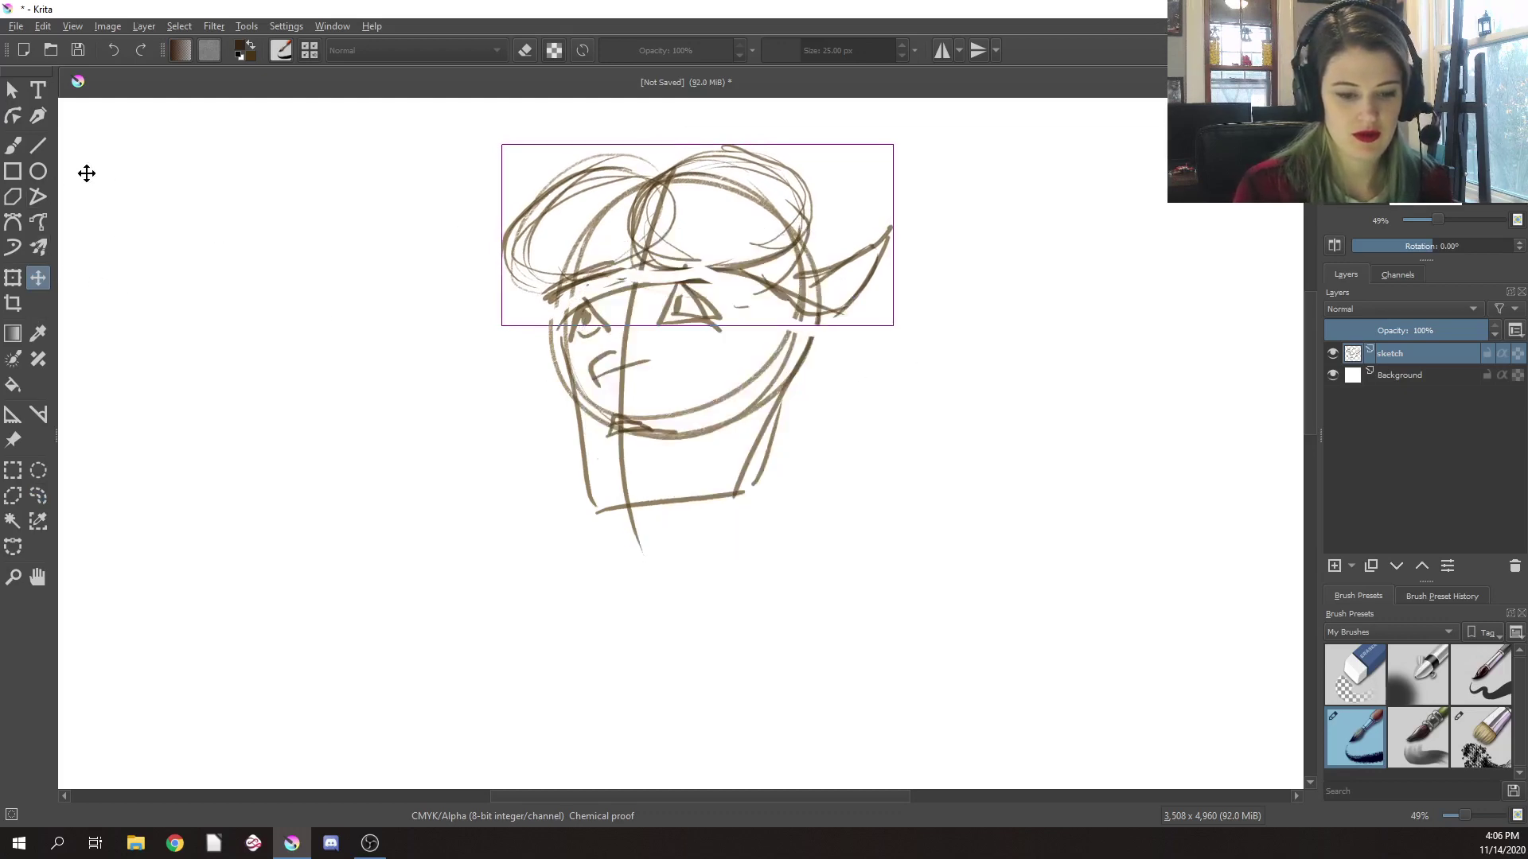
click(38, 495)
right_click(671, 362)
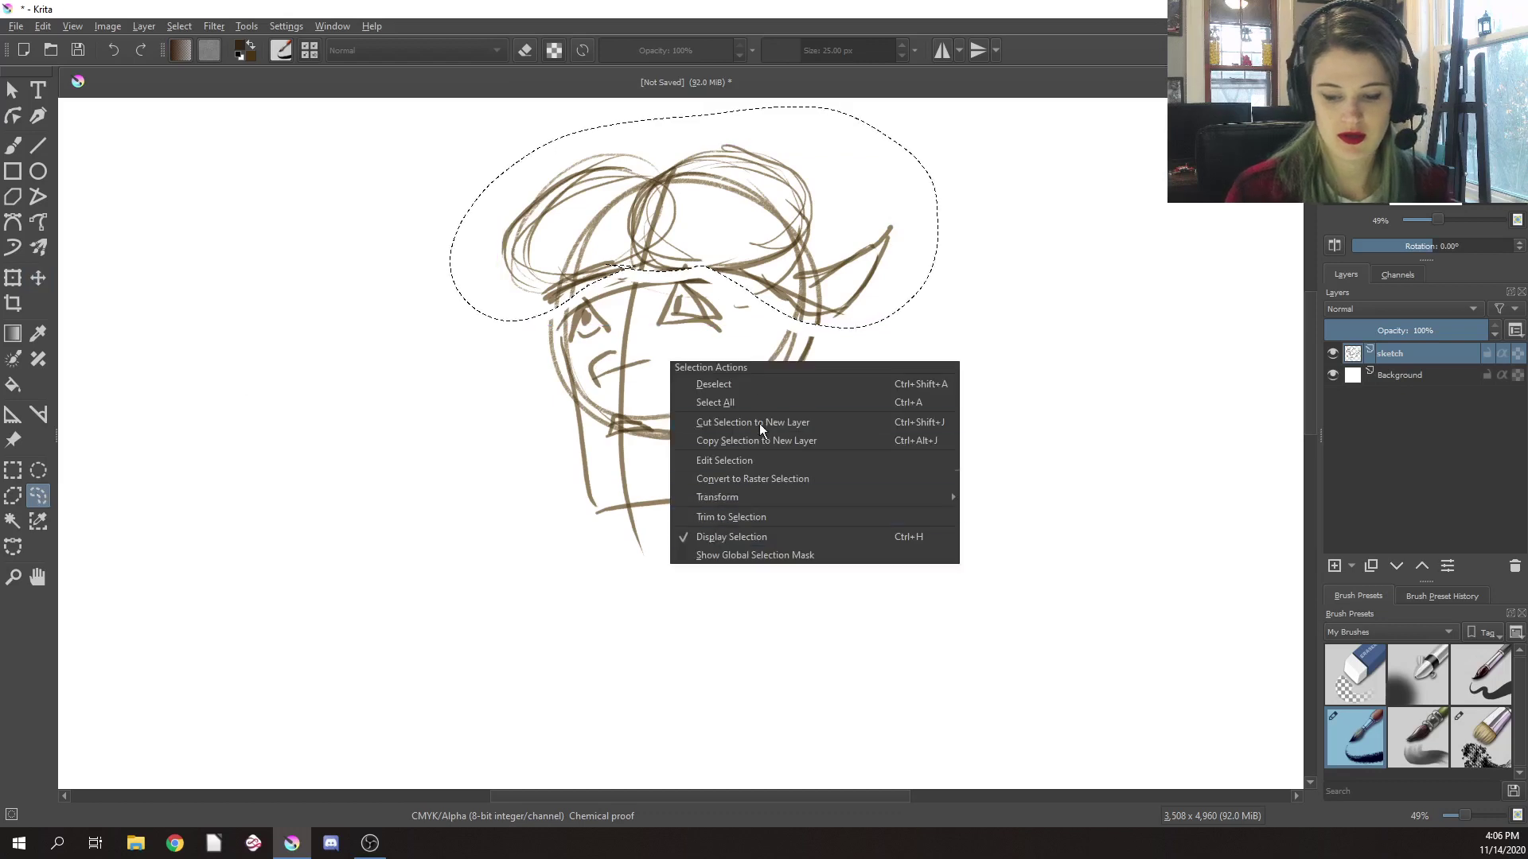
click(757, 381)
key(b)
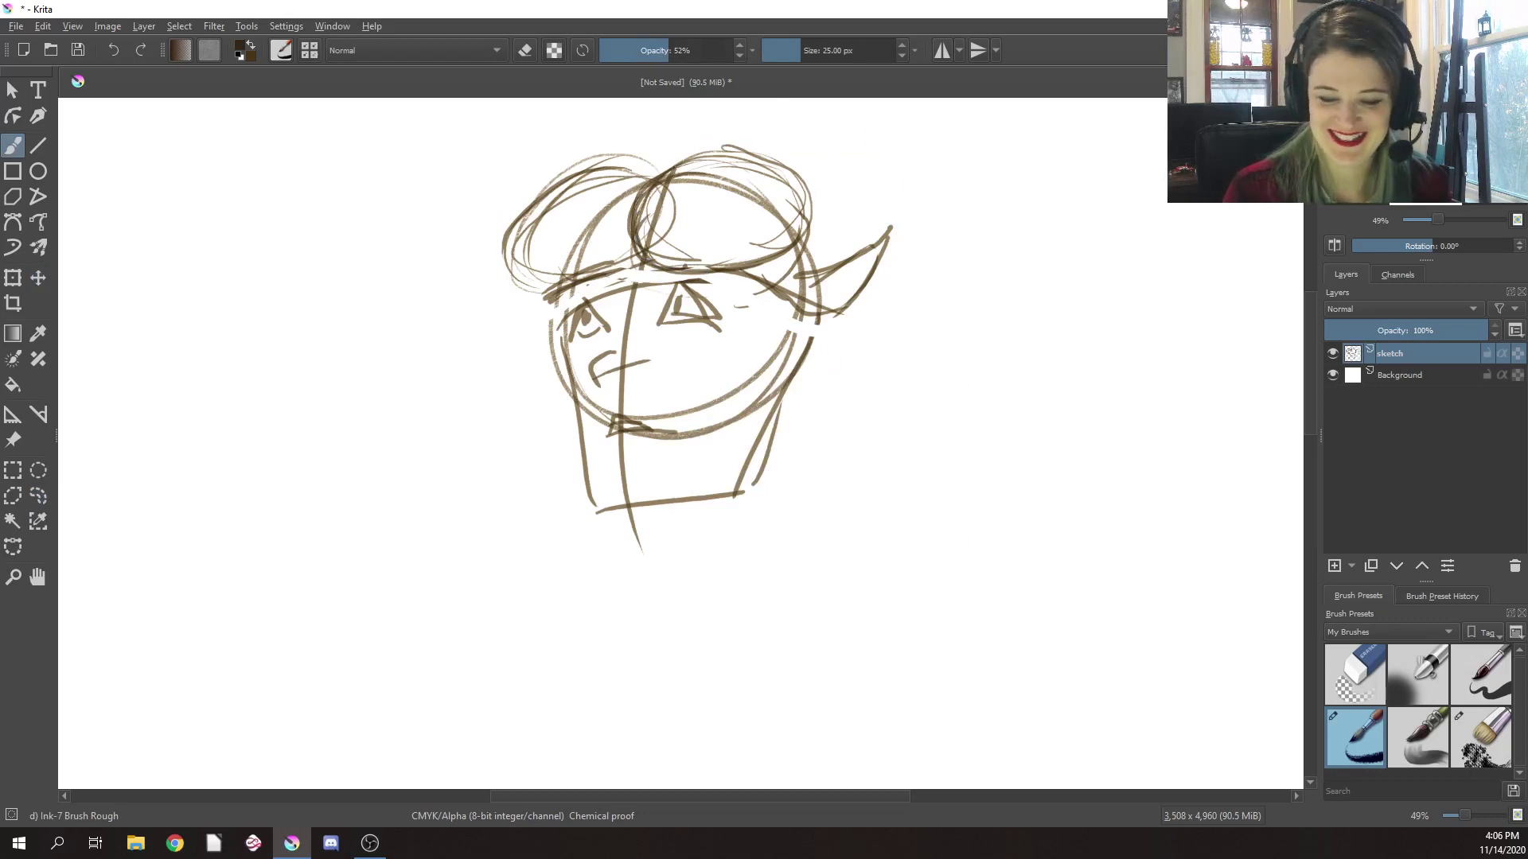
Ink over the hair outline, headband, chin and right jaw, extending the right ear to a point
mouse_move(717, 162)
mouse_down()
mouse_move(593, 162)
mouse_move(517, 217)
mouse_move(501, 259)
mouse_move(521, 287)
mouse_up()
mouse_move(633, 265)
mouse_down()
mouse_move(545, 296)
mouse_move(564, 365)
mouse_move(553, 324)
mouse_move(548, 386)
mouse_move(593, 494)
mouse_move(611, 492)
mouse_move(598, 513)
mouse_move(678, 488)
mouse_move(653, 503)
mouse_up()
drag(591, 483, 640, 504)
mouse_move(615, 512)
mouse_down()
mouse_move(663, 506)
mouse_move(767, 448)
mouse_move(686, 485)
mouse_up()
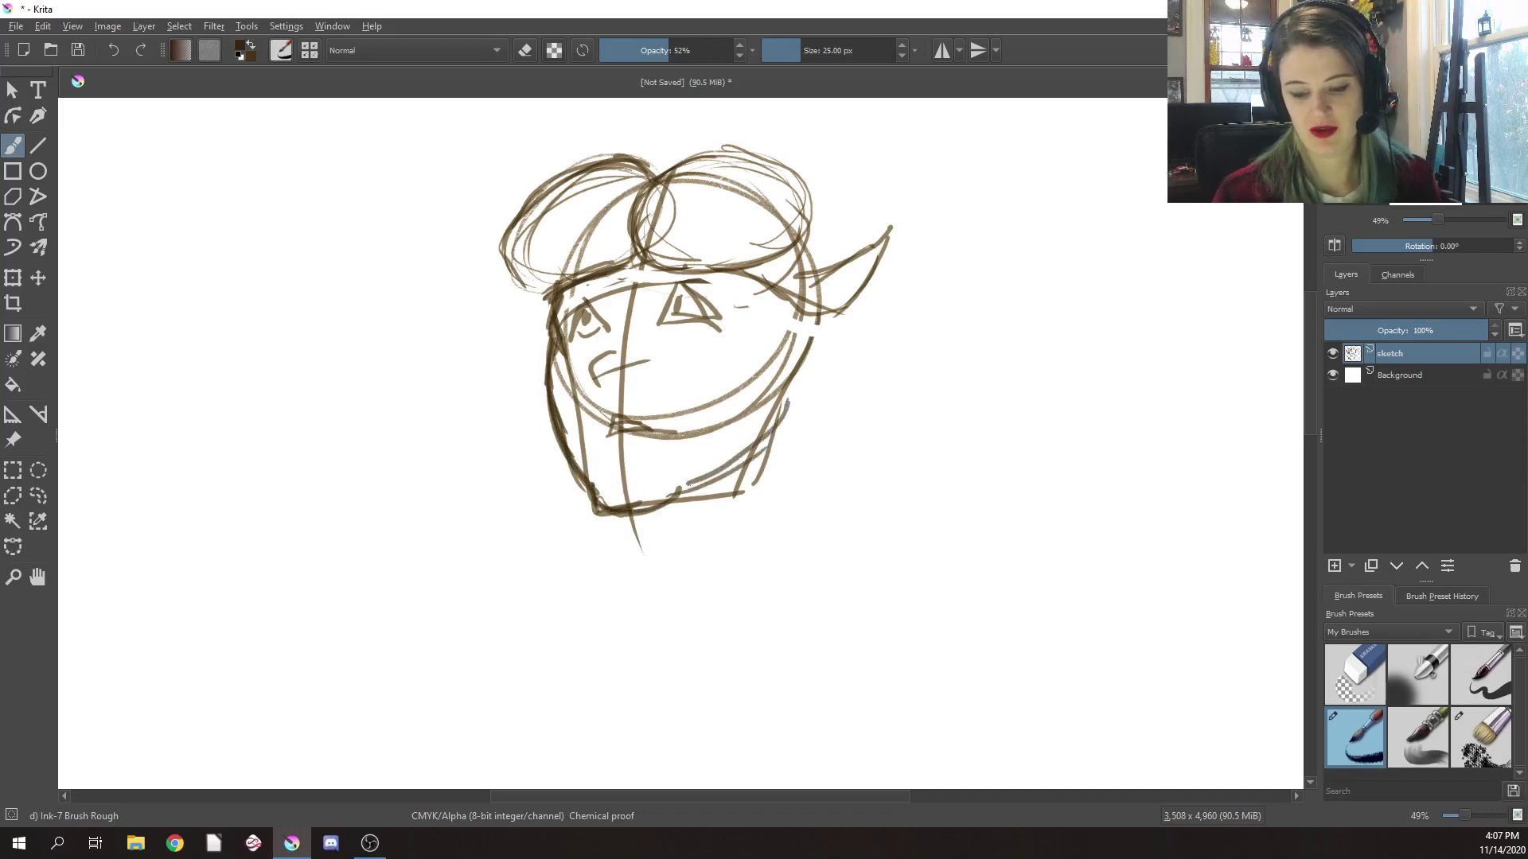
mouse_move(783, 398)
mouse_down()
mouse_move(724, 469)
mouse_move(680, 486)
mouse_move(696, 479)
mouse_up()
drag(776, 393, 727, 457)
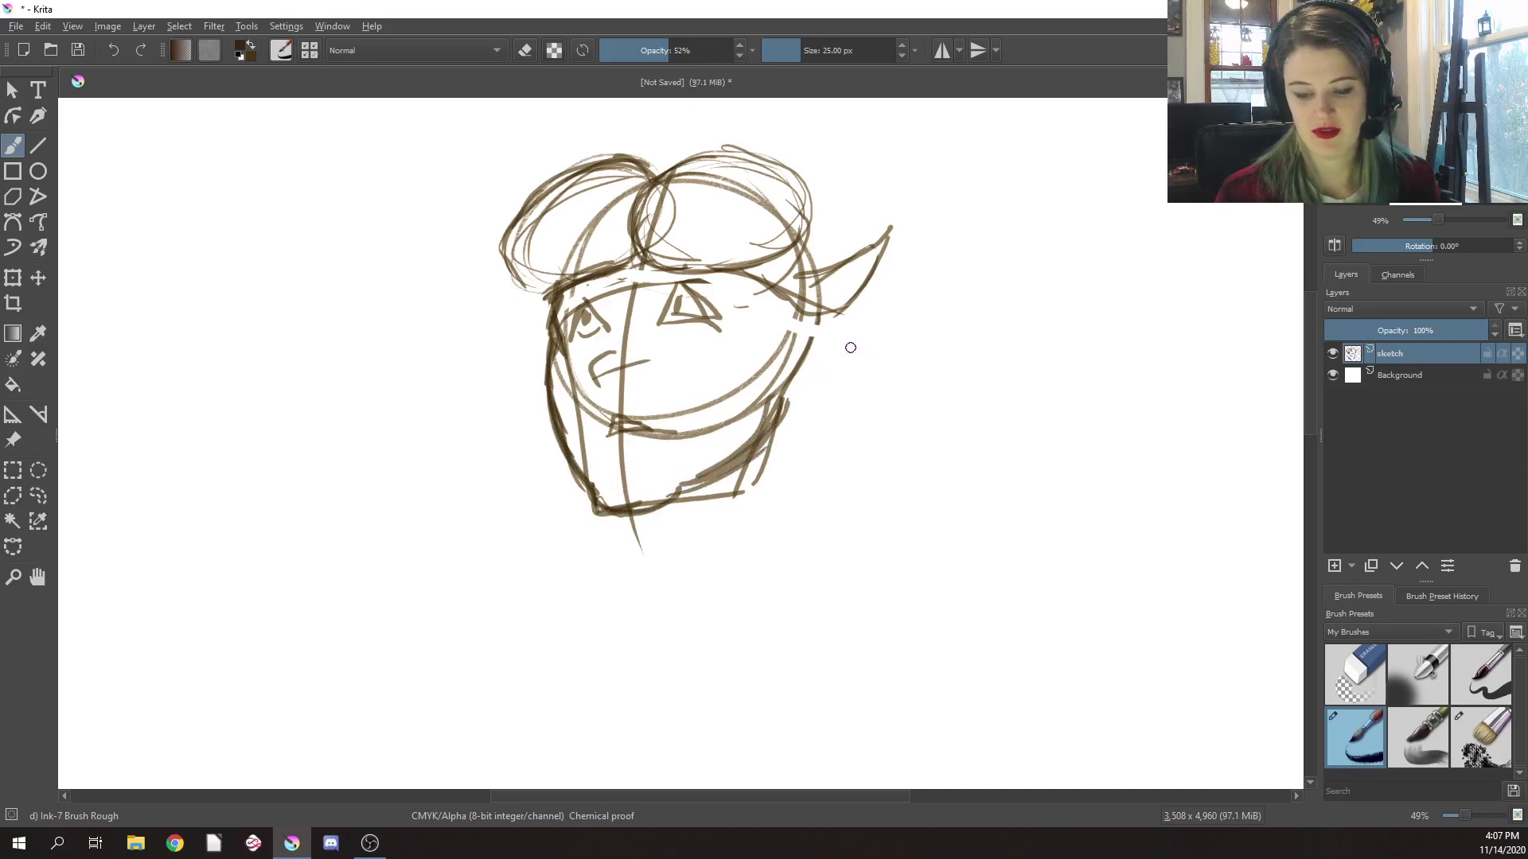
mouse_move(782, 324)
mouse_down()
mouse_move(906, 341)
mouse_move(778, 409)
mouse_up()
mouse_move(890, 340)
mouse_down()
mouse_move(840, 384)
mouse_move(794, 393)
mouse_up()
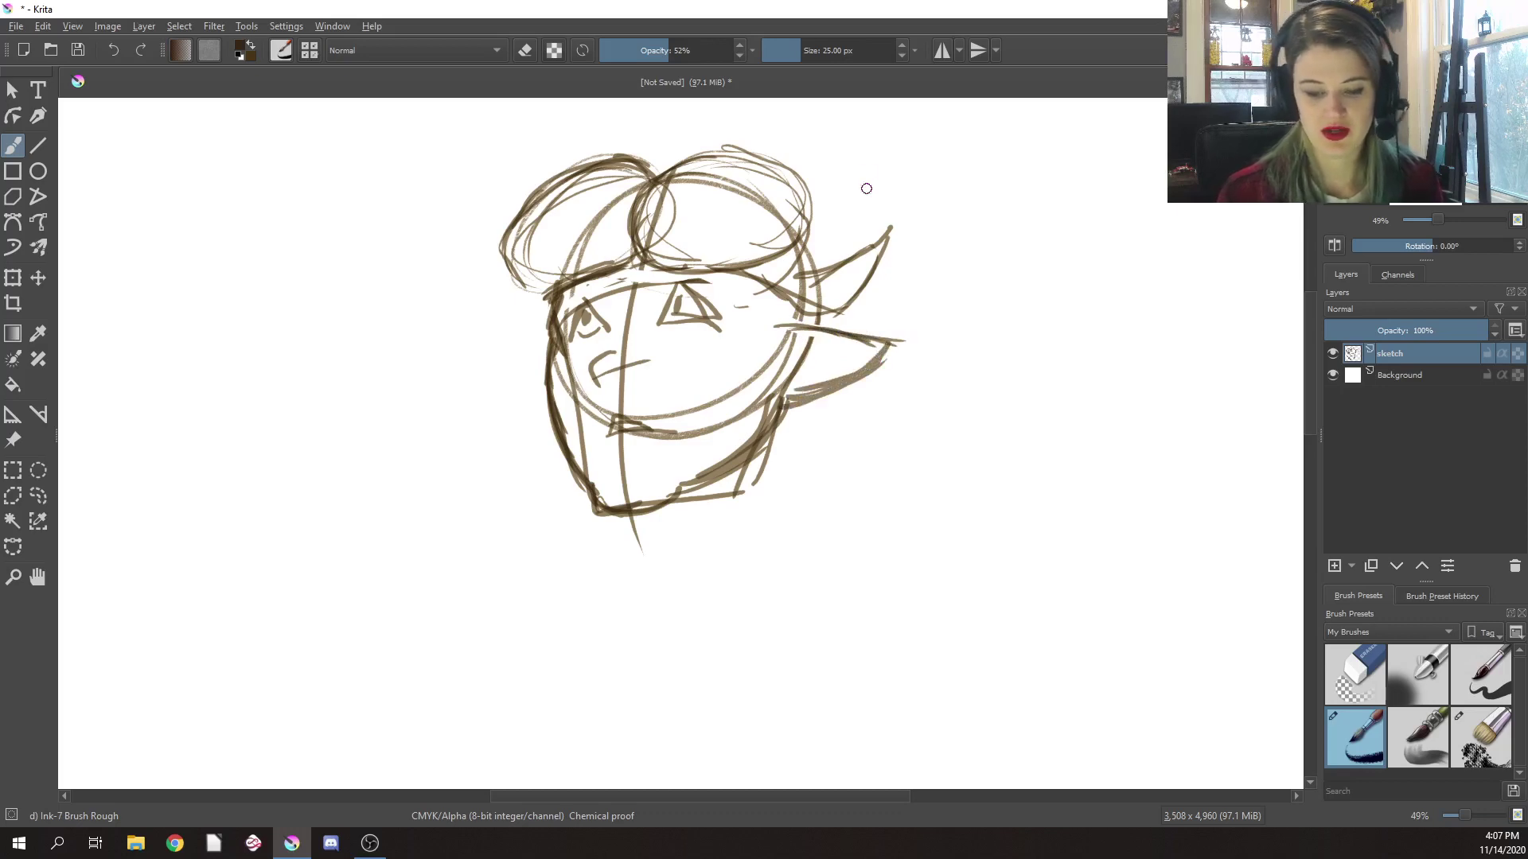
Darken the left jaw, the right ear's edges and the hair's right and top outlines
drag(549, 386, 595, 489)
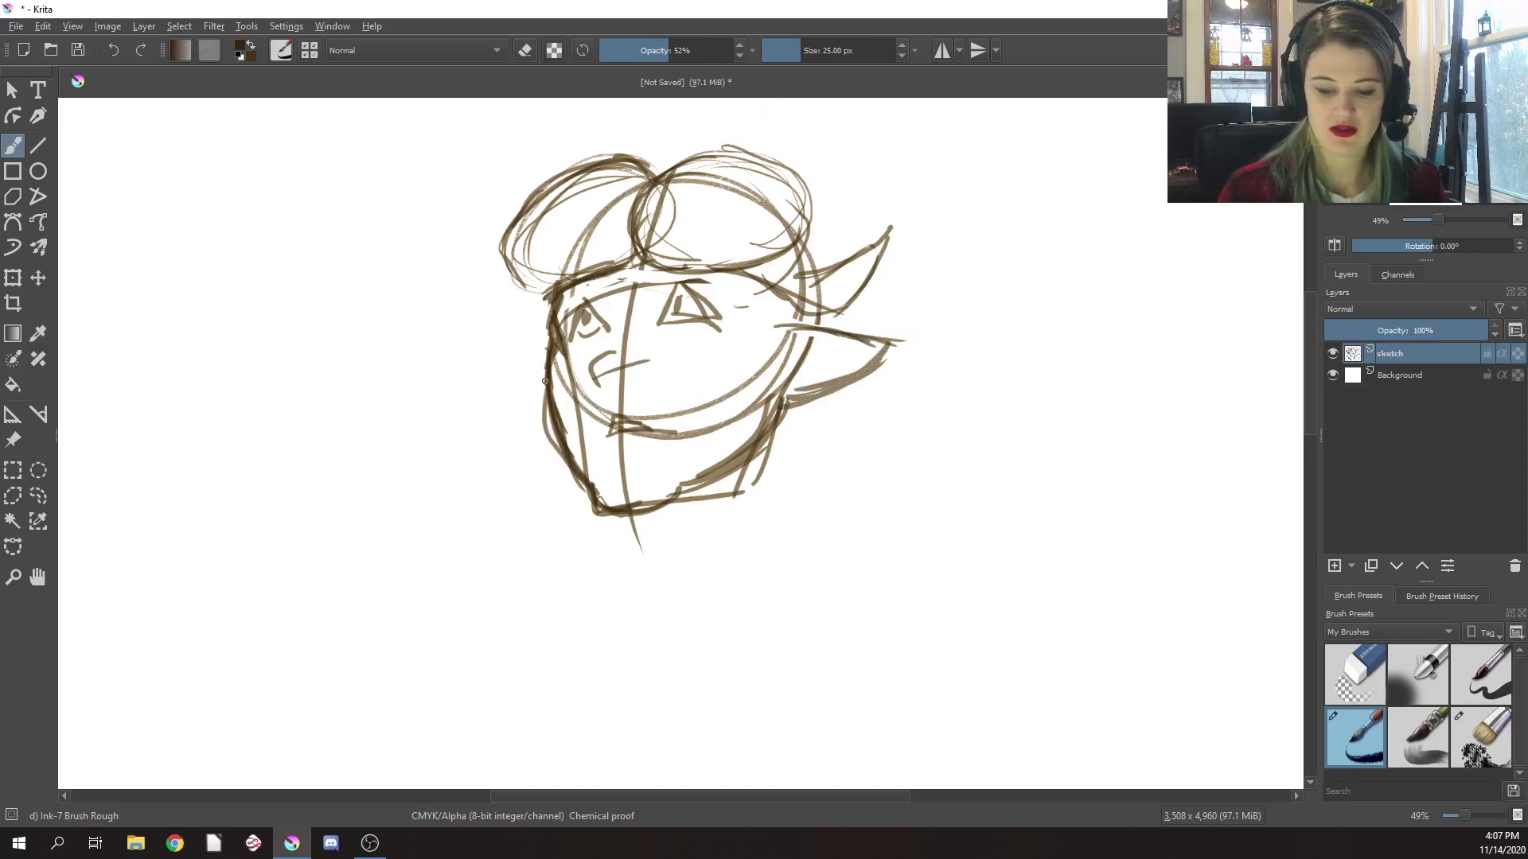
drag(549, 354, 565, 462)
drag(784, 407, 899, 342)
mouse_move(900, 342)
mouse_down()
mouse_move(845, 377)
mouse_move(893, 346)
mouse_up()
drag(813, 329, 895, 342)
drag(816, 228, 844, 269)
mouse_move(809, 199)
mouse_down()
mouse_move(845, 270)
mouse_move(779, 160)
mouse_move(660, 163)
mouse_up()
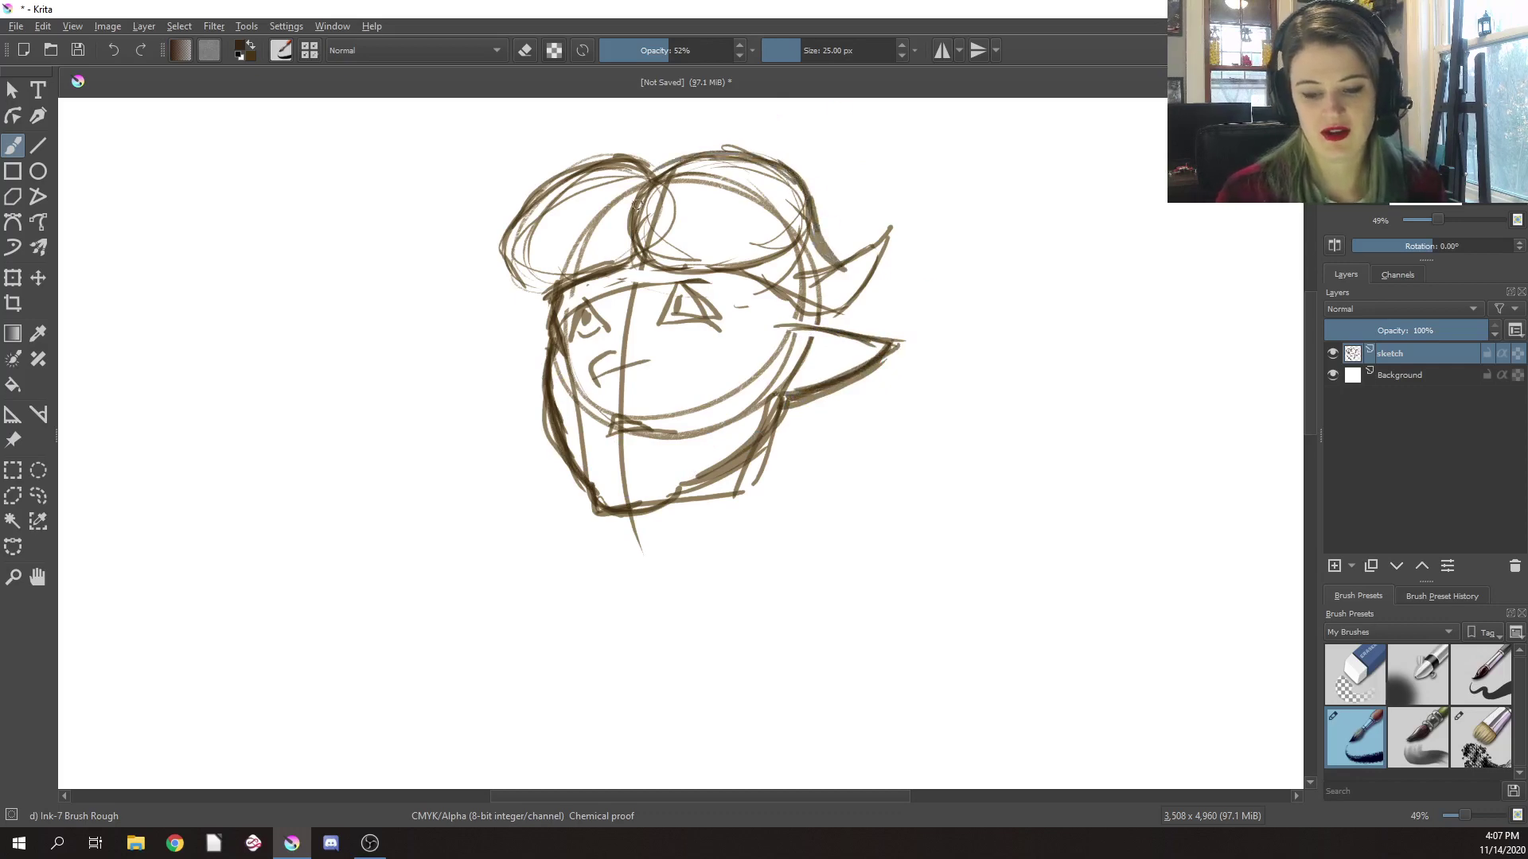
mouse_move(503, 266)
mouse_down()
mouse_move(529, 291)
mouse_move(511, 309)
mouse_move(545, 316)
mouse_move(487, 300)
mouse_move(521, 333)
mouse_up()
Draw a pointed left ear and refine the right ear's upper and lower edges
mouse_move(474, 307)
mouse_down()
mouse_move(474, 296)
mouse_move(527, 287)
mouse_move(477, 295)
mouse_move(521, 336)
mouse_up()
mouse_move(513, 268)
mouse_down()
mouse_move(563, 284)
mouse_move(522, 333)
mouse_move(458, 282)
mouse_up()
drag(460, 284, 519, 300)
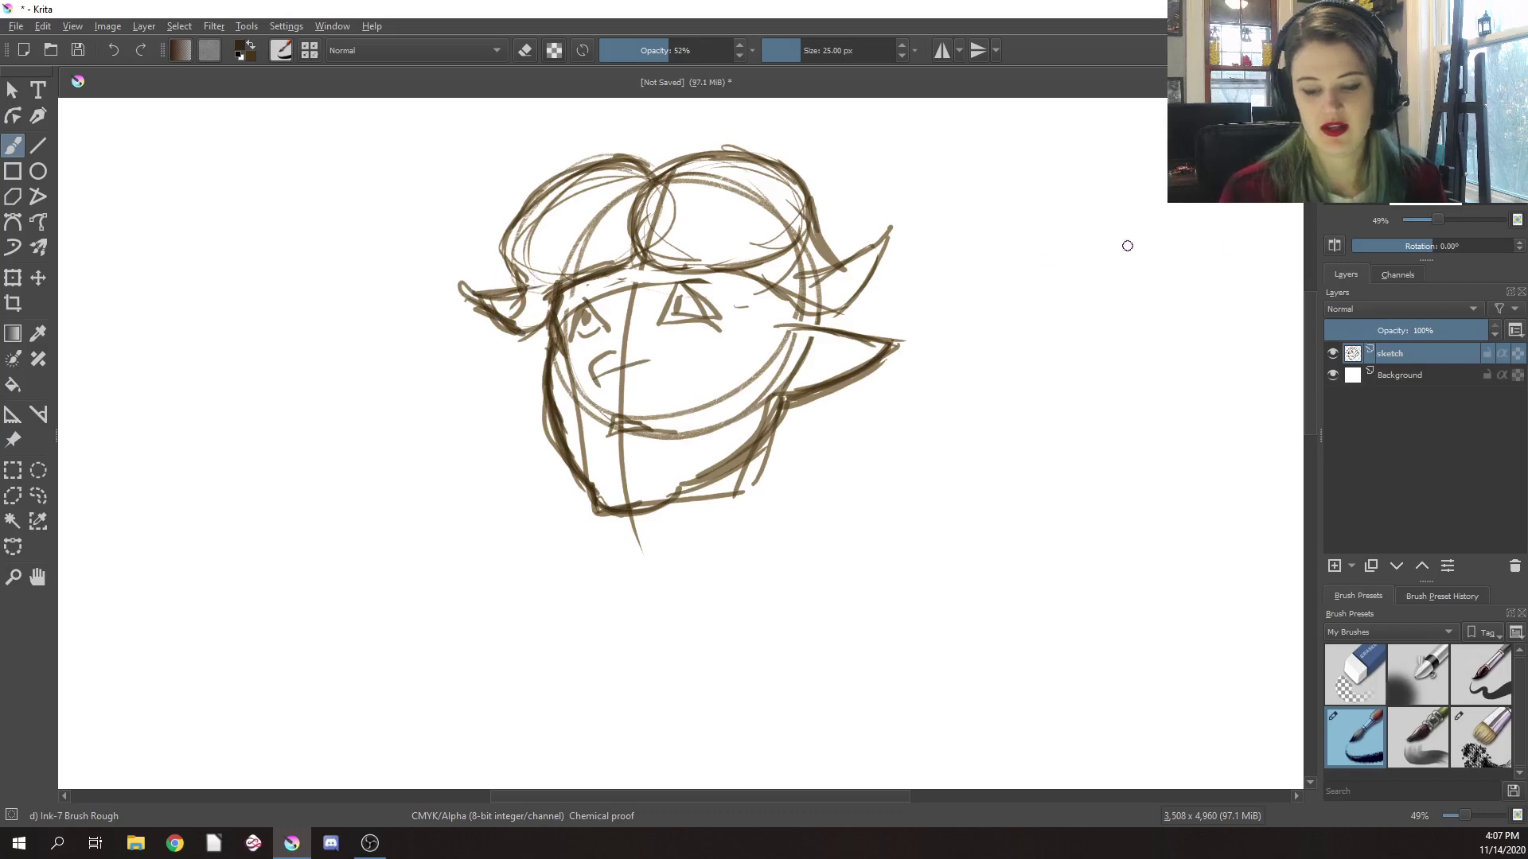
mouse_move(840, 301)
mouse_down()
mouse_move(901, 221)
mouse_move(850, 295)
mouse_up()
drag(792, 360, 855, 336)
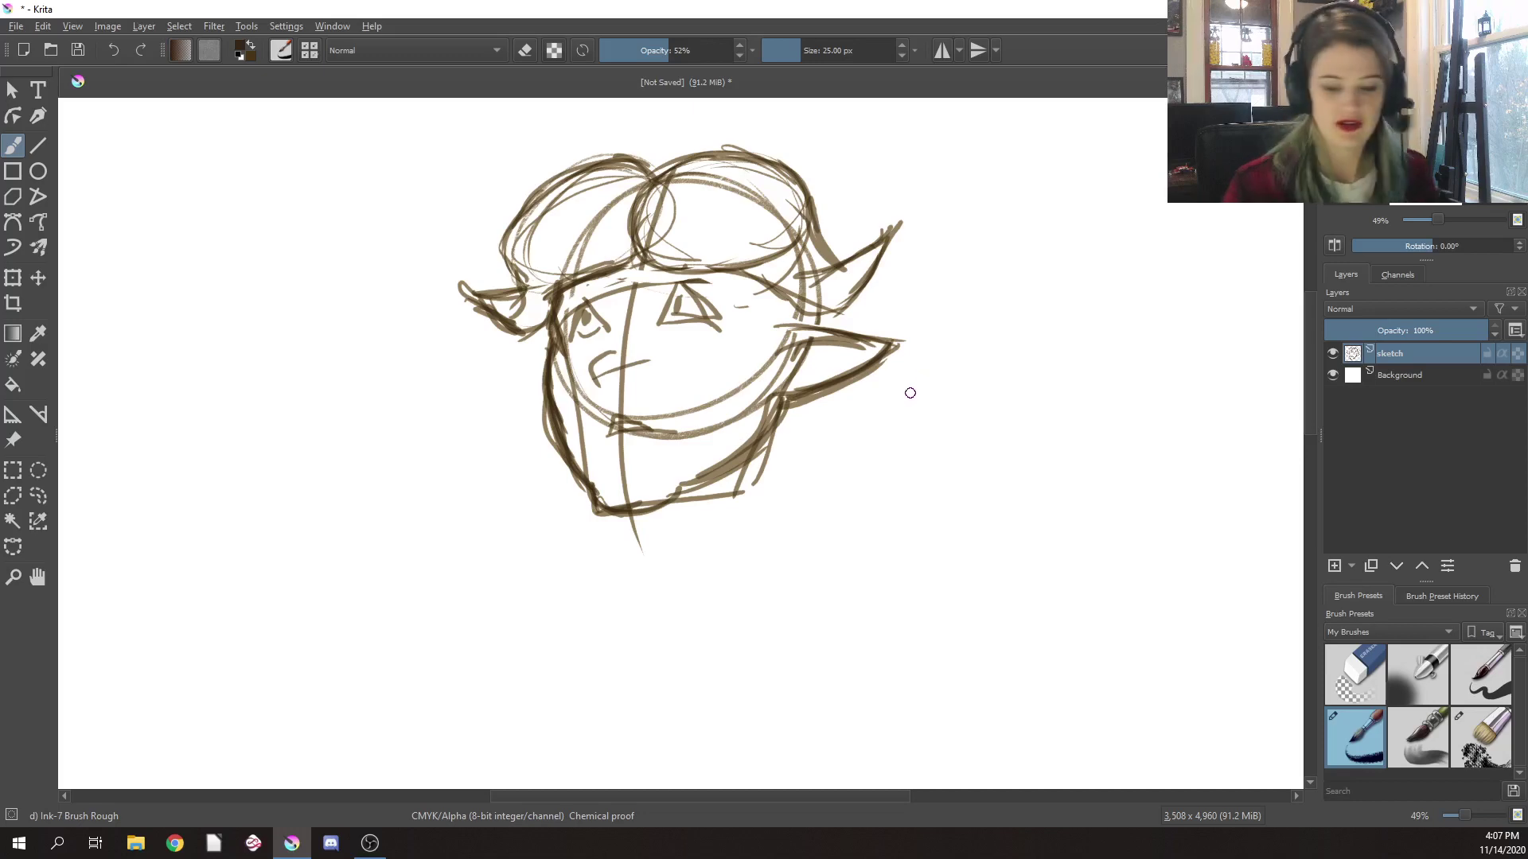
Erase the extra lower right-ear lines with Eraser Circle, switching between eraser and ink brush
right_click(850, 329)
click(858, 208)
mouse_move(889, 371)
mouse_down()
mouse_move(829, 371)
mouse_move(852, 336)
mouse_move(782, 335)
mouse_up()
mouse_move(843, 379)
mouse_down()
mouse_move(794, 392)
mouse_move(795, 408)
mouse_up()
right_click(873, 324)
click(975, 362)
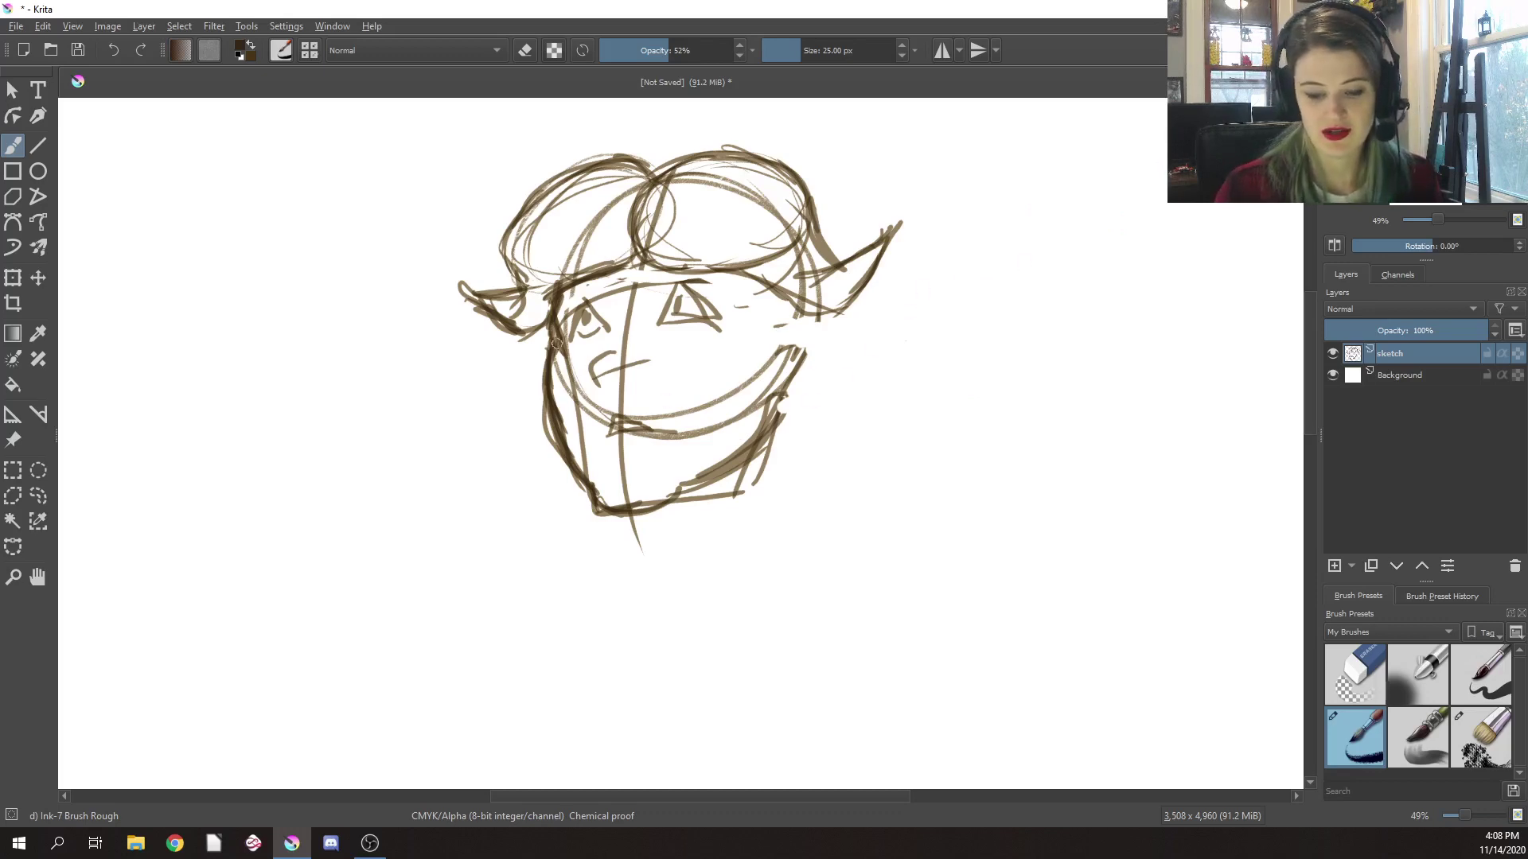
right_click(553, 414)
click(552, 303)
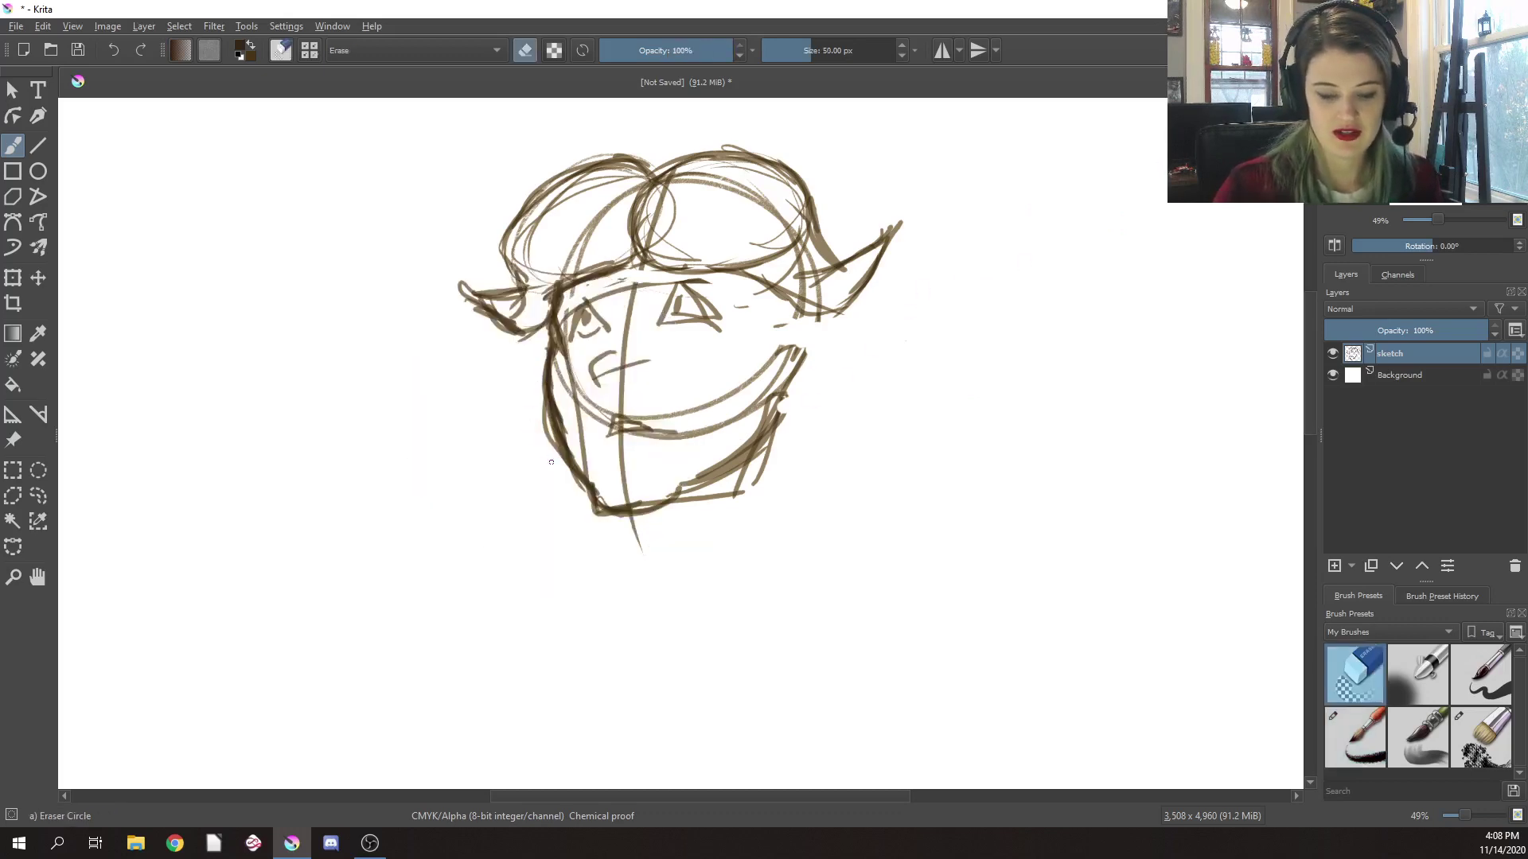
Erase stray lines on the left jaw, then zoom out to 27% with the rough ink brush
mouse_move(551, 461)
mouse_down()
mouse_move(537, 394)
mouse_move(570, 488)
mouse_move(546, 428)
mouse_move(592, 486)
mouse_up()
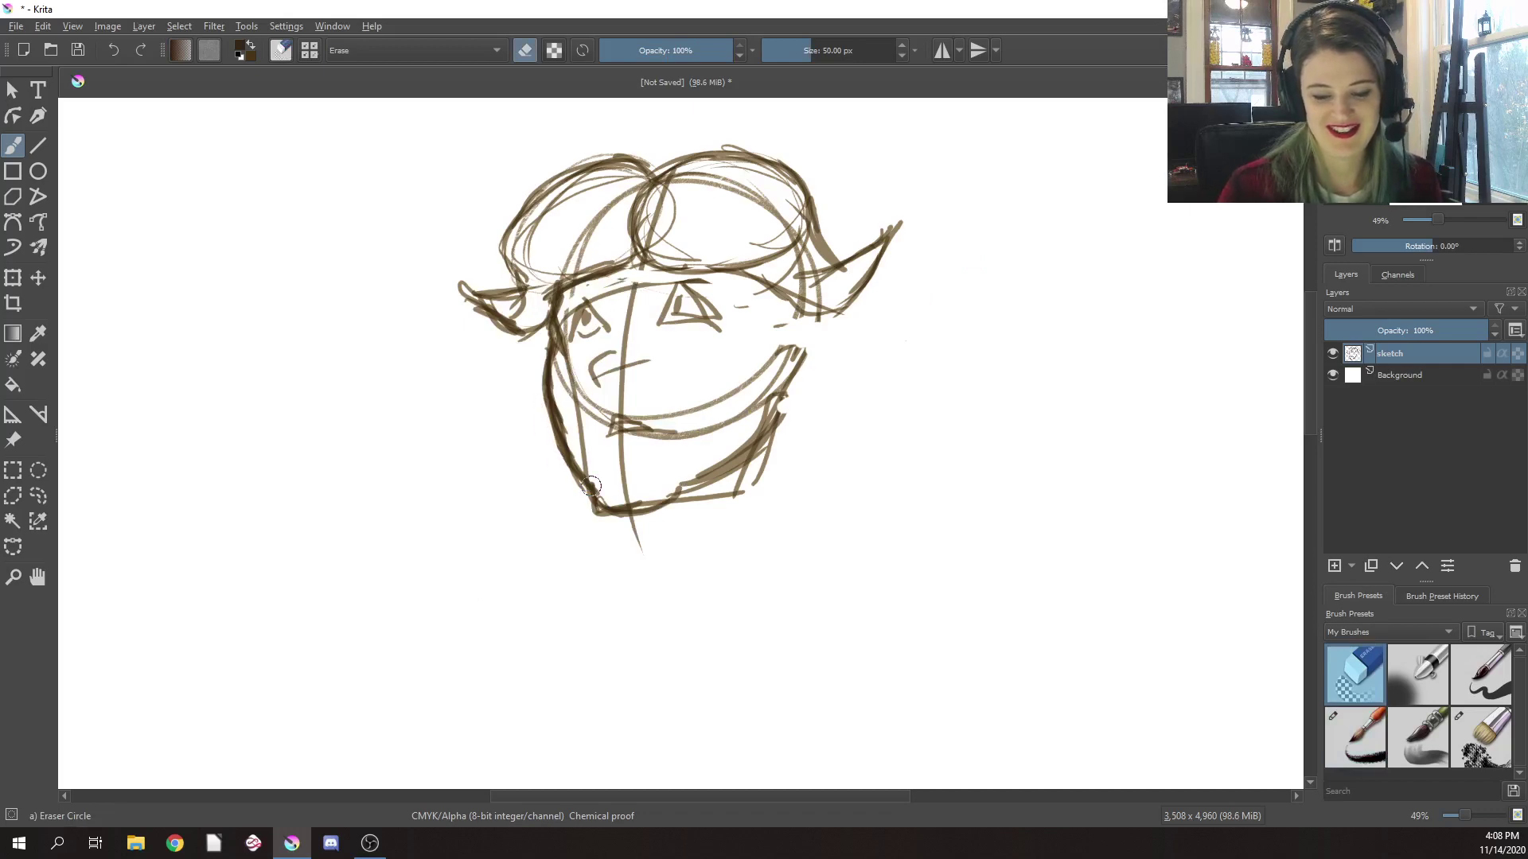
right_click(783, 452)
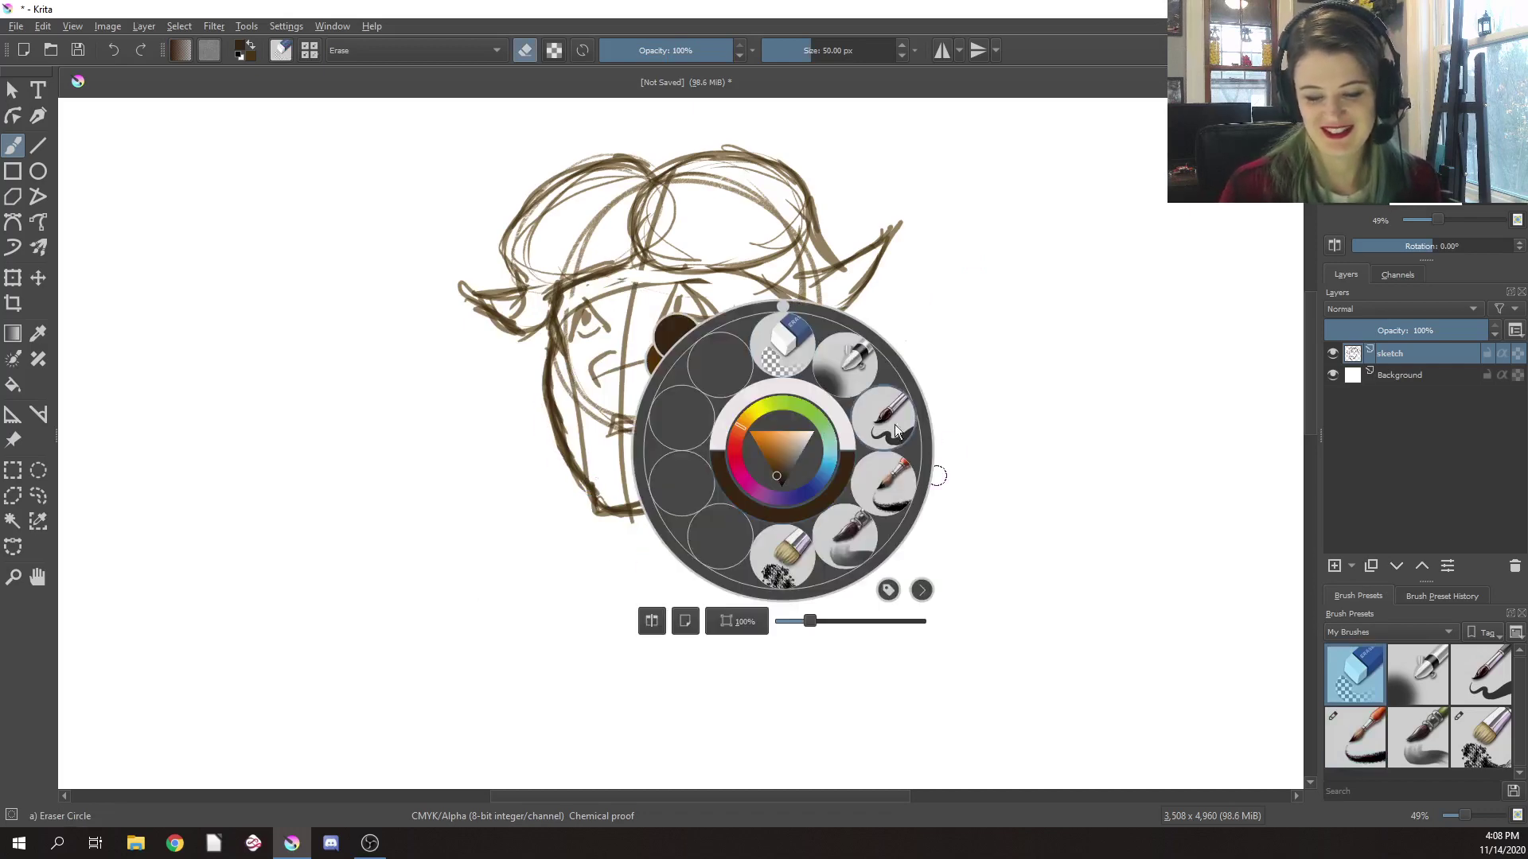
click(889, 480)
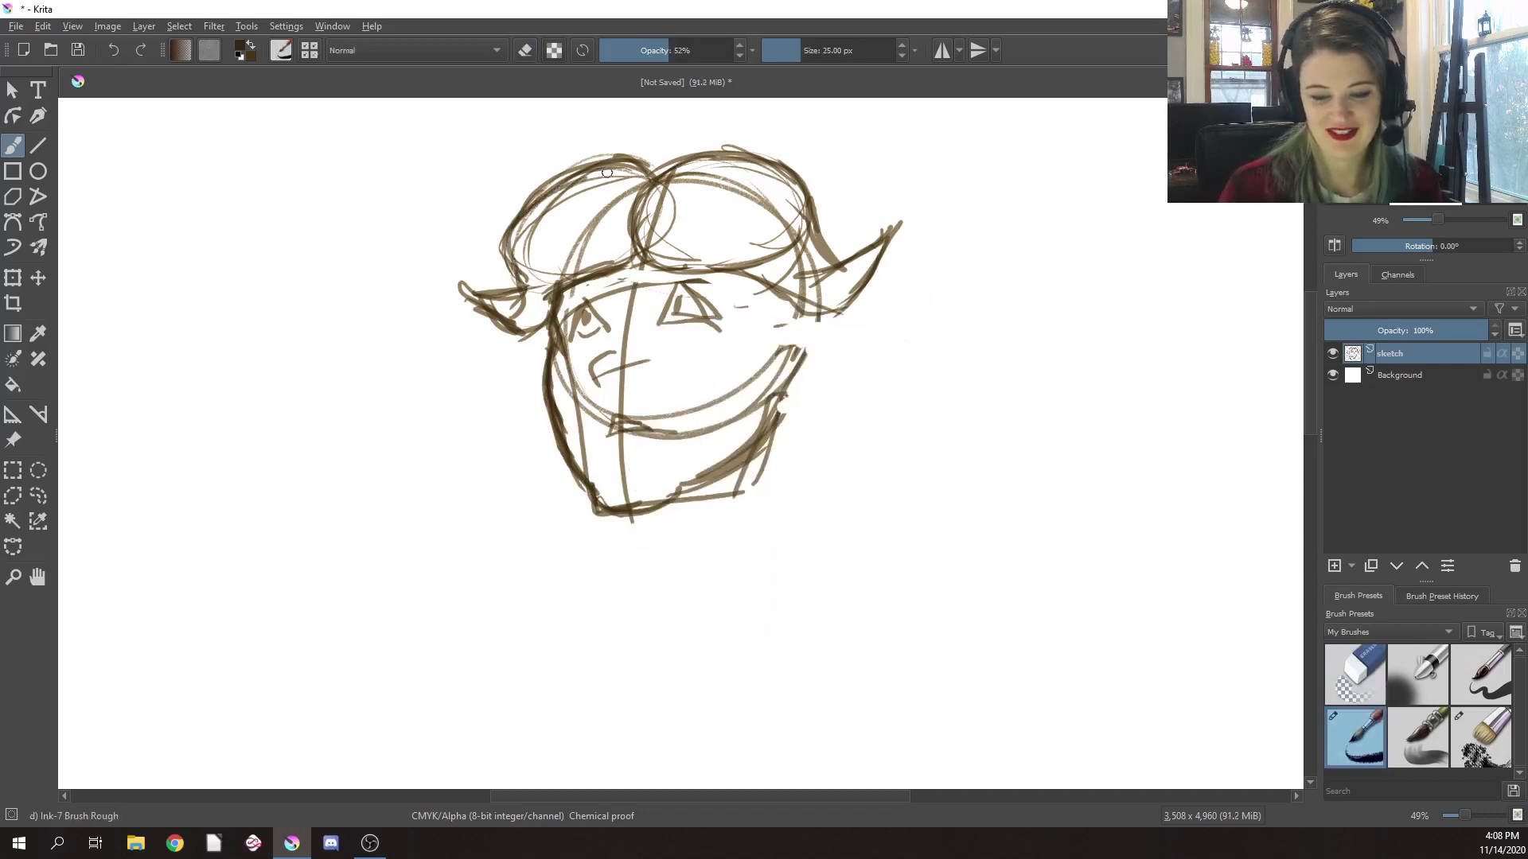
right_click(894, 390)
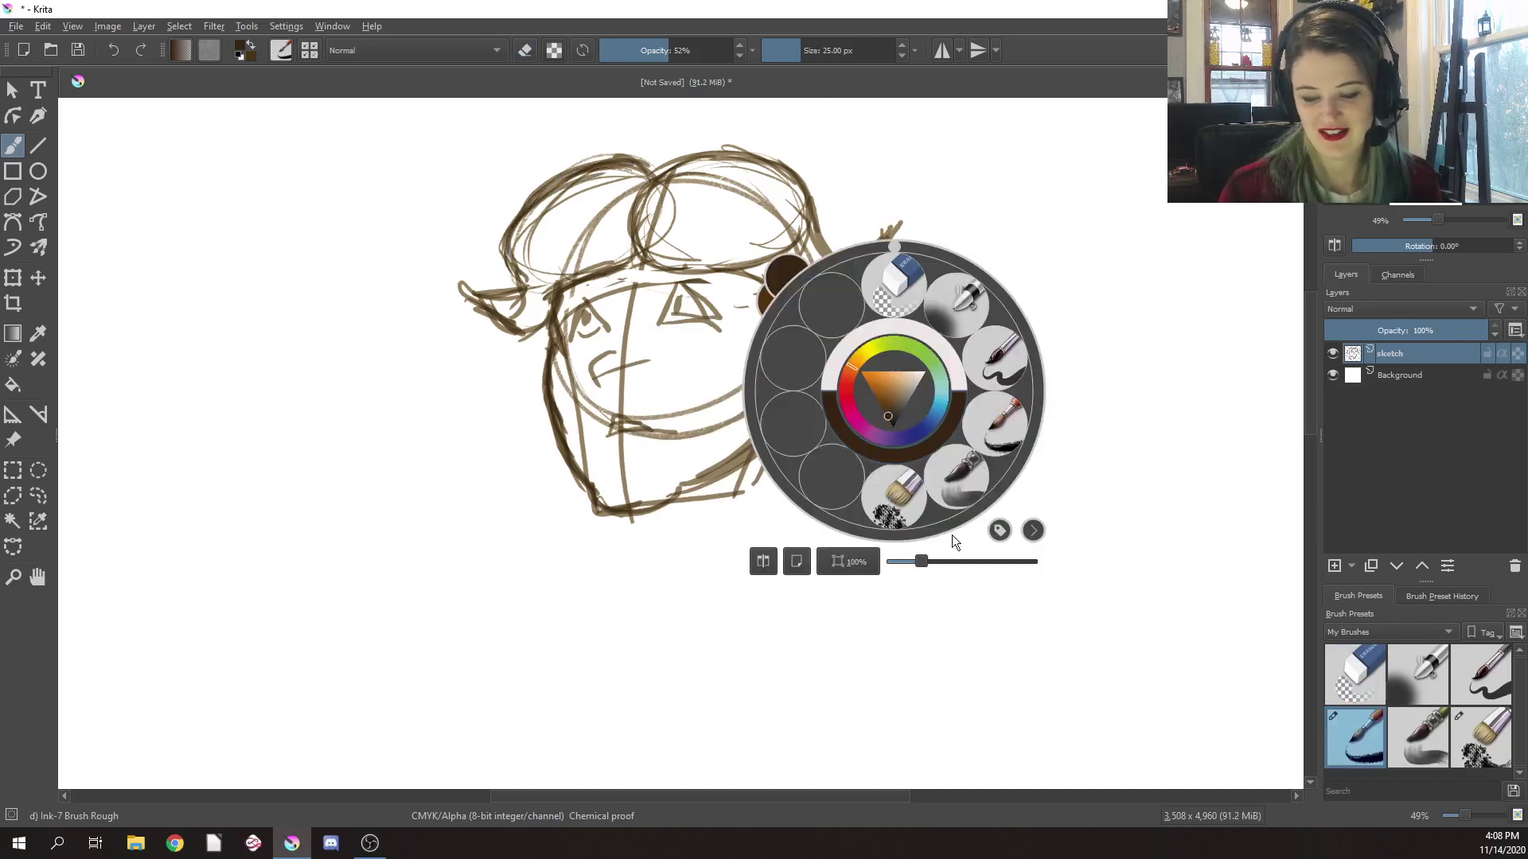
drag(920, 562, 904, 562)
click(1042, 519)
Sketch the neck and a V-shaped collar below the chin
drag(787, 523, 735, 443)
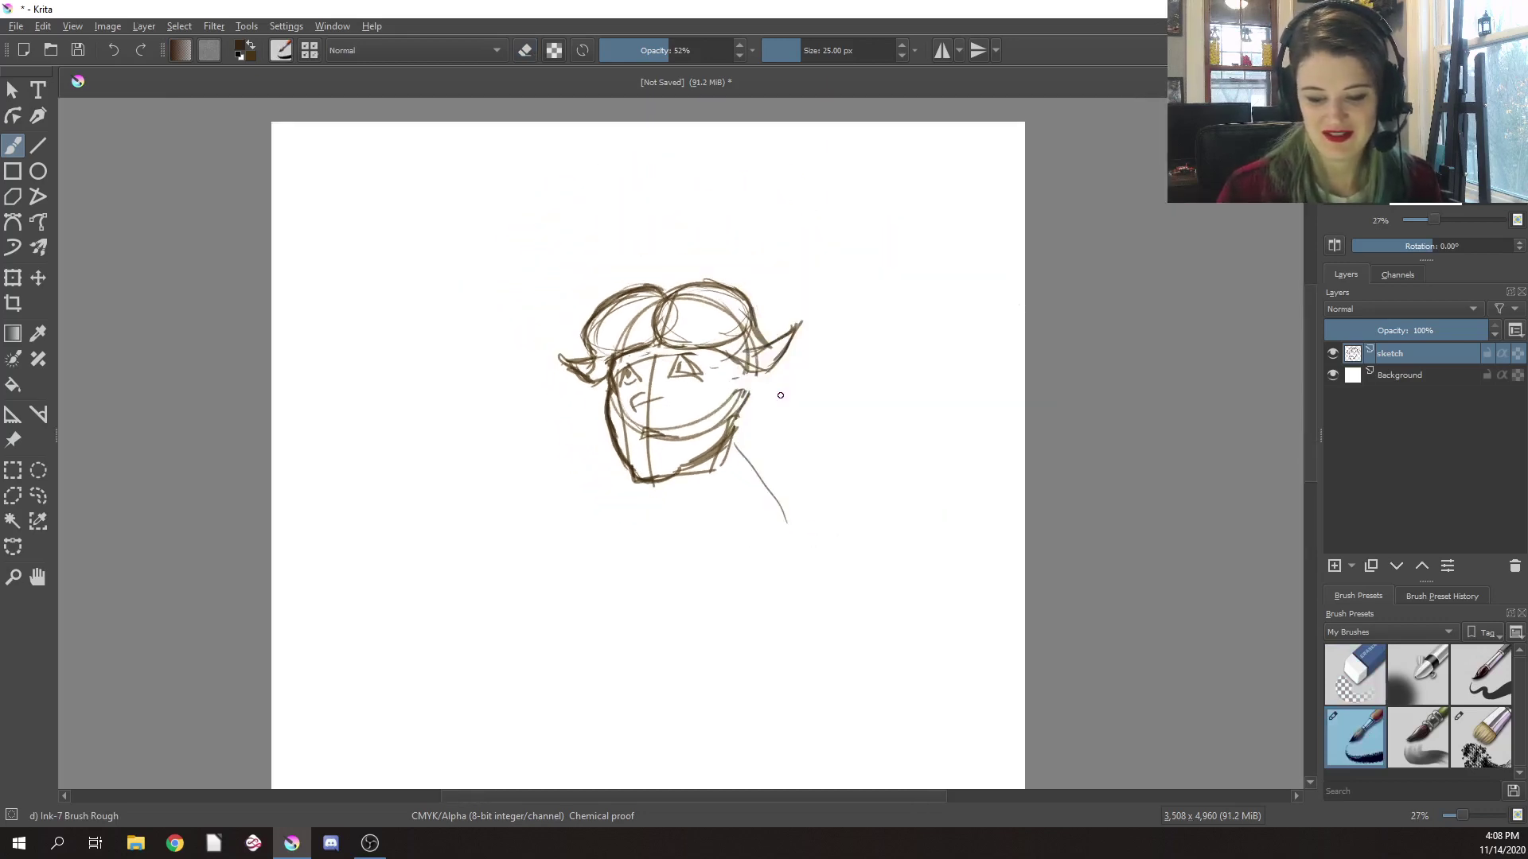
key(ctrl+z)
mouse_move(808, 512)
mouse_down()
mouse_move(737, 426)
mouse_move(765, 438)
mouse_up()
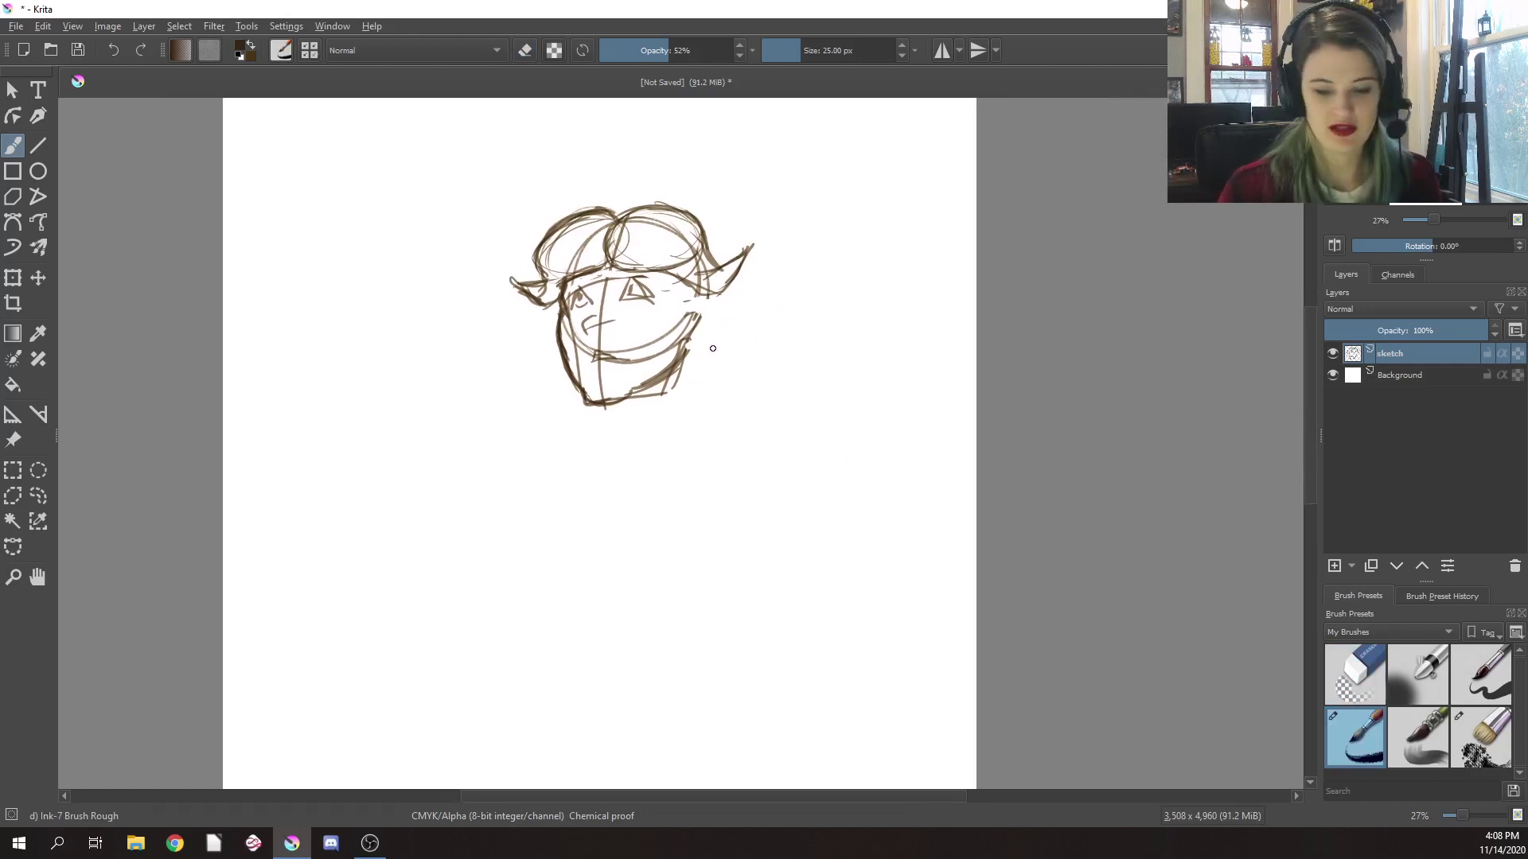
drag(726, 299, 669, 419)
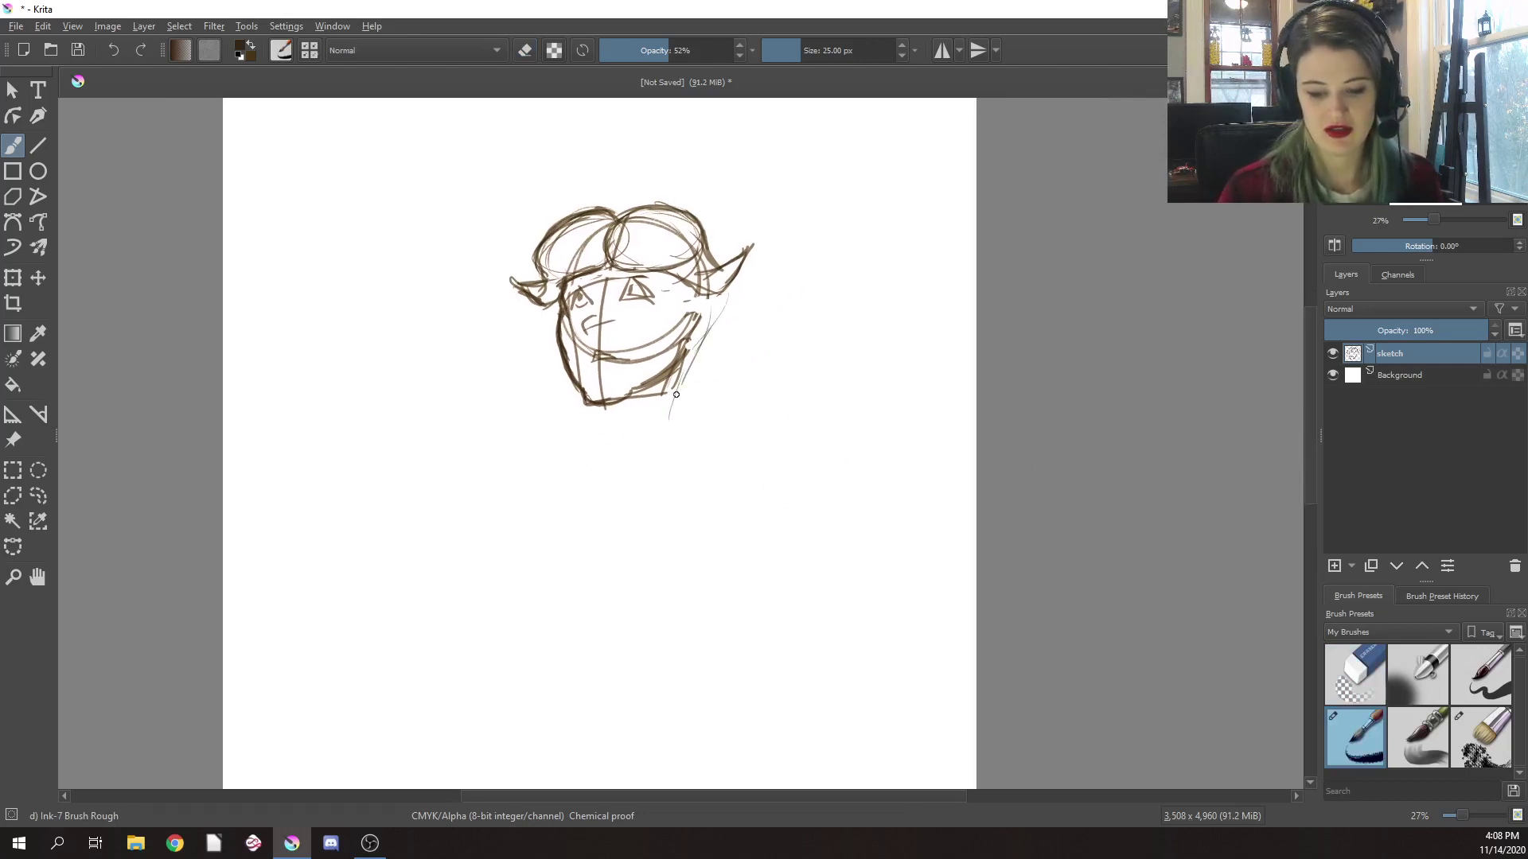
mouse_move(603, 463)
mouse_down()
mouse_move(606, 410)
mouse_move(613, 448)
mouse_up()
mouse_move(598, 408)
mouse_down()
mouse_move(655, 444)
mouse_move(699, 388)
mouse_up()
drag(633, 456, 710, 335)
drag(709, 335, 632, 474)
drag(686, 367, 657, 471)
drag(612, 419, 607, 460)
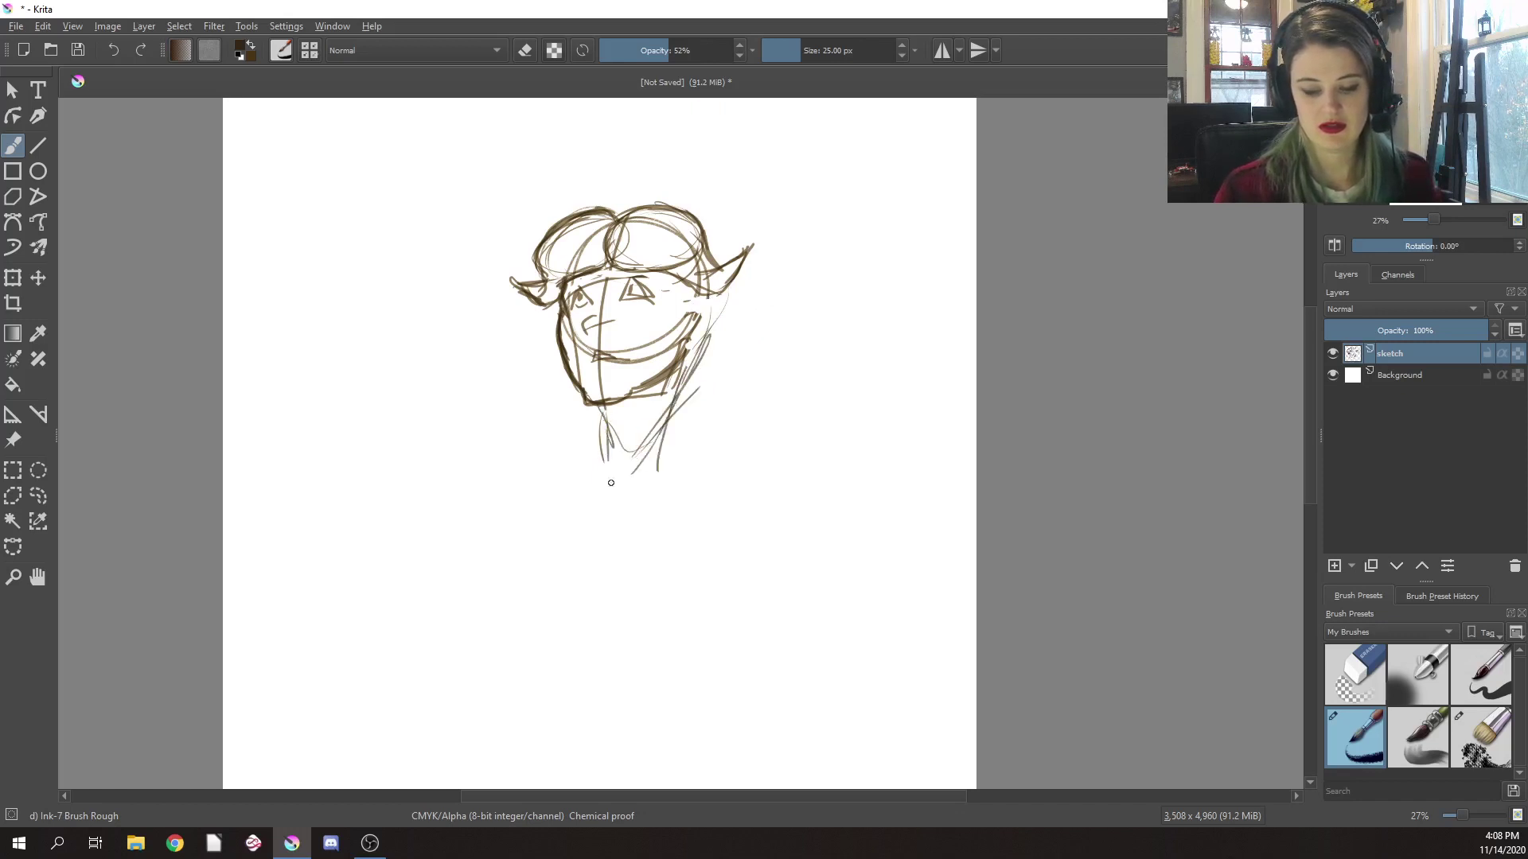
Try shoulder and collar lines, then undo and erase the rejected strokes with Eraser Circle
drag(693, 380, 617, 518)
mouse_move(652, 470)
mouse_down()
mouse_move(730, 442)
mouse_move(710, 447)
mouse_move(770, 451)
mouse_up()
mouse_move(607, 482)
mouse_down()
mouse_move(522, 455)
mouse_move(551, 440)
mouse_move(478, 481)
mouse_move(472, 521)
mouse_up()
key(ctrl+z)
key(ctrl+z)
key(ctrl+z)
key(ctrl+z)
key(ctrl+z)
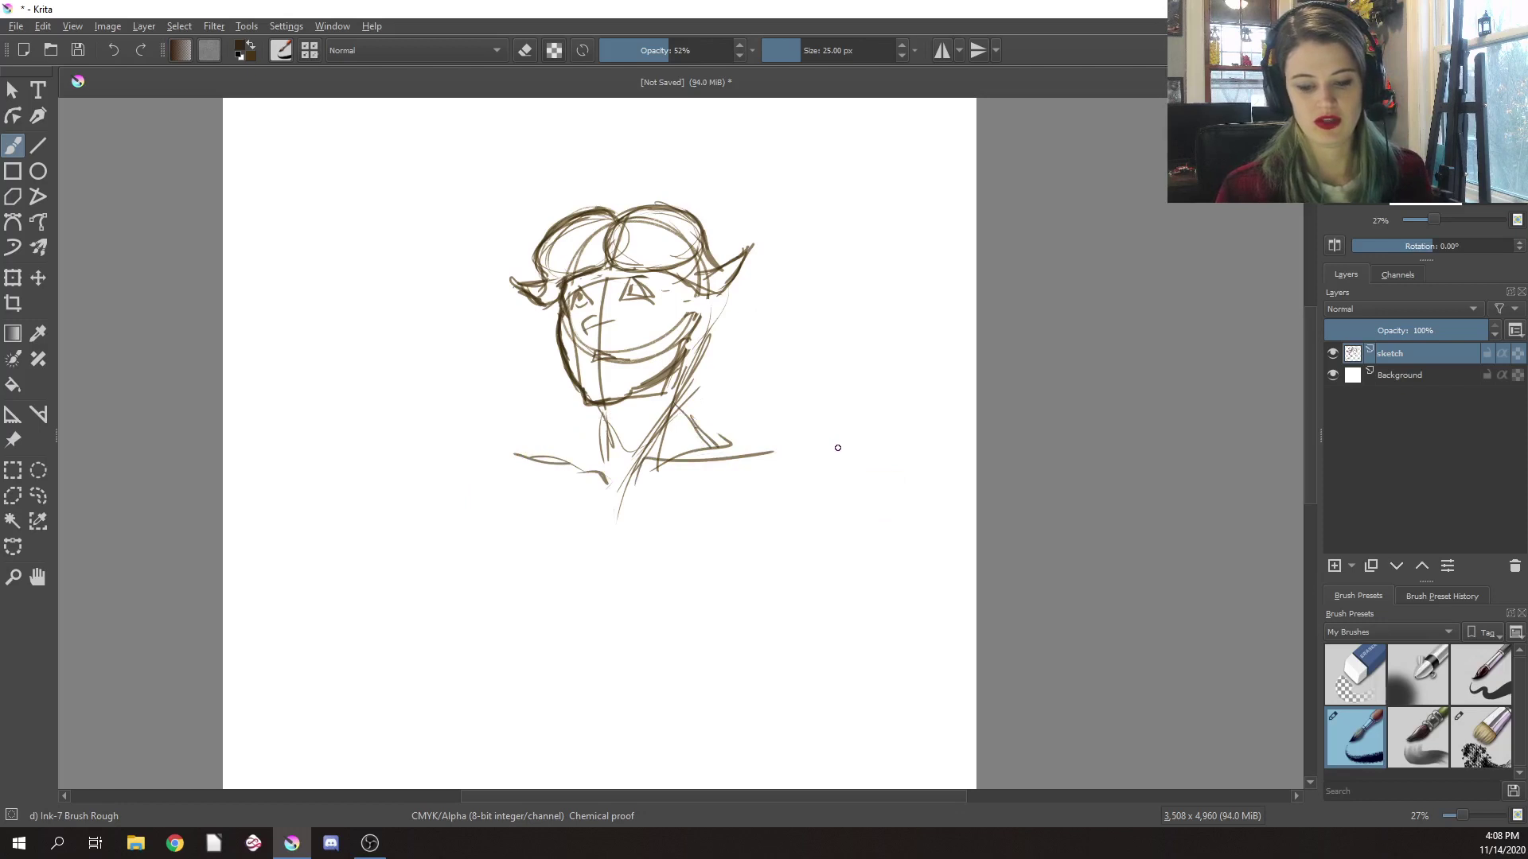
right_click(811, 452)
click(815, 347)
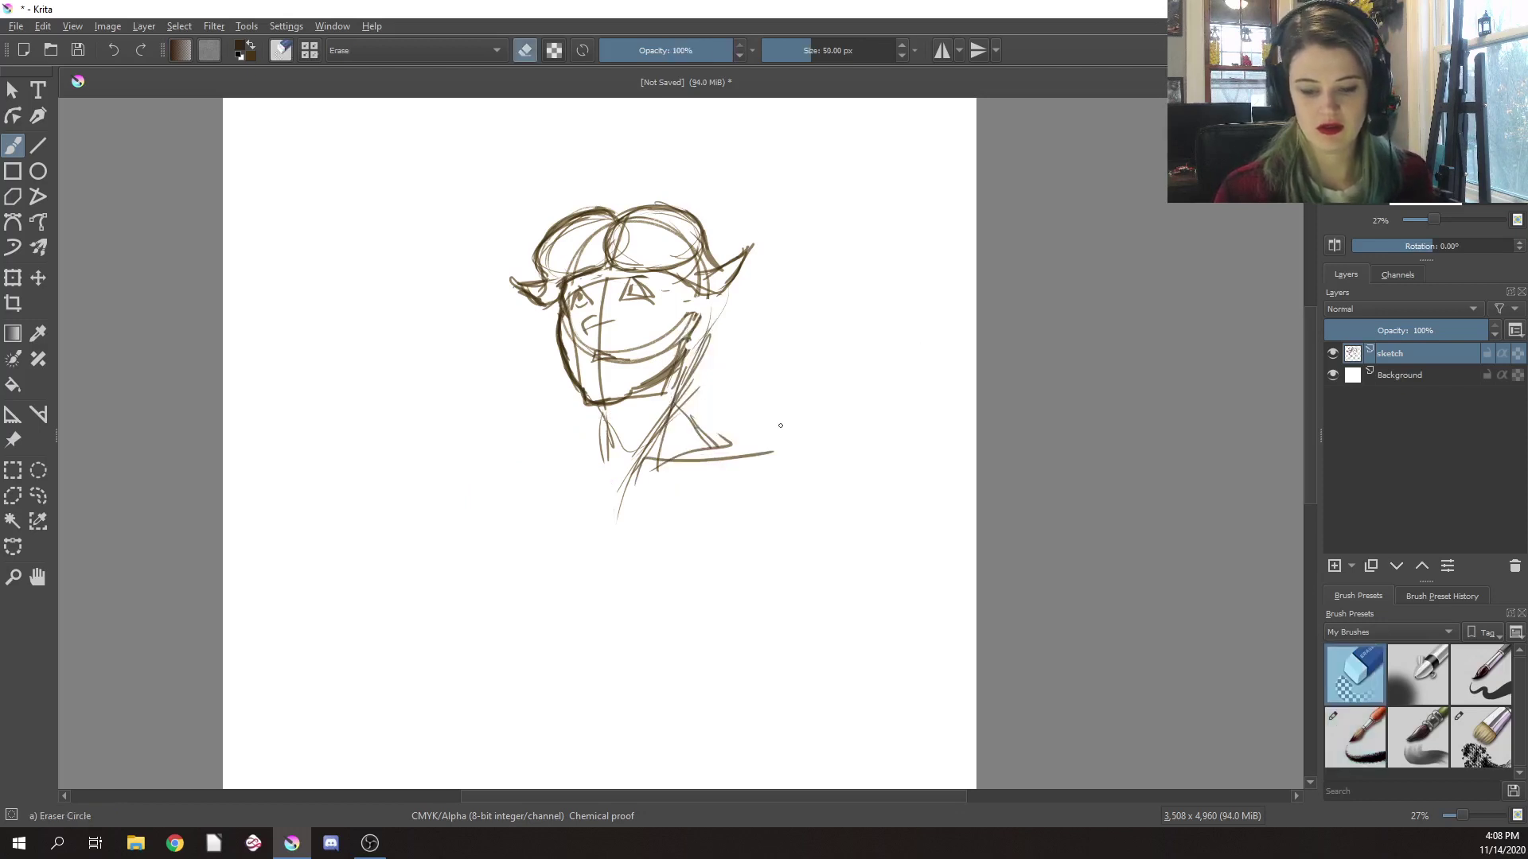
drag(775, 451, 618, 502)
mouse_move(618, 502)
mouse_down()
mouse_move(750, 419)
mouse_move(676, 434)
mouse_move(715, 334)
mouse_move(676, 410)
mouse_up()
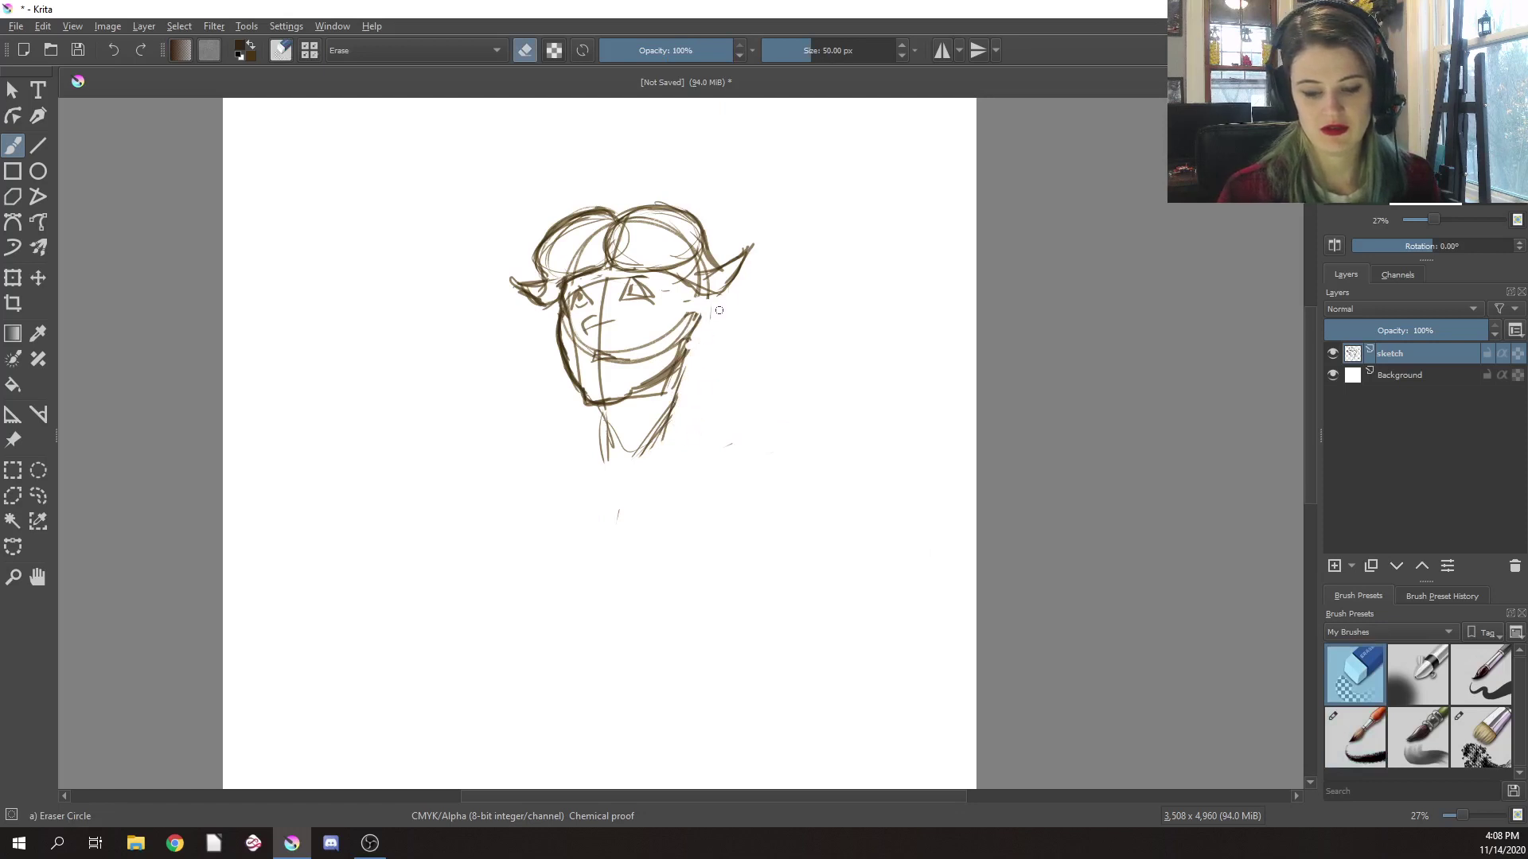
Recentre the drawing and zoom out from 27% to 23%
right_click(664, 473)
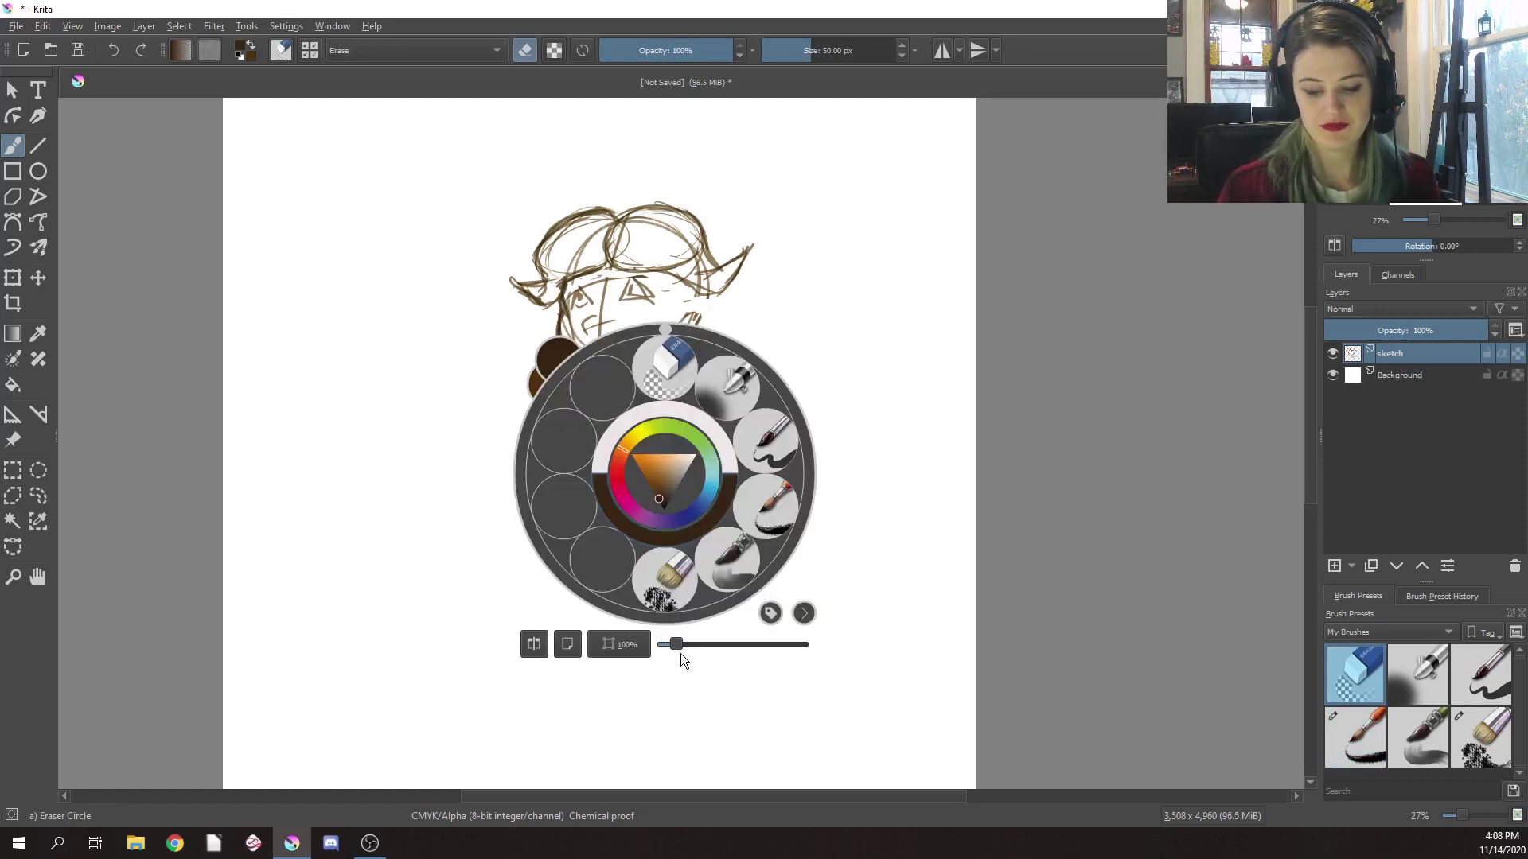
click(890, 461)
key(space)
mouse_move(790, 475)
mouse_down()
mouse_move(828, 426)
mouse_move(787, 363)
mouse_up()
right_click(782, 369)
right_click(788, 399)
right_click(788, 363)
drag(842, 493, 786, 524)
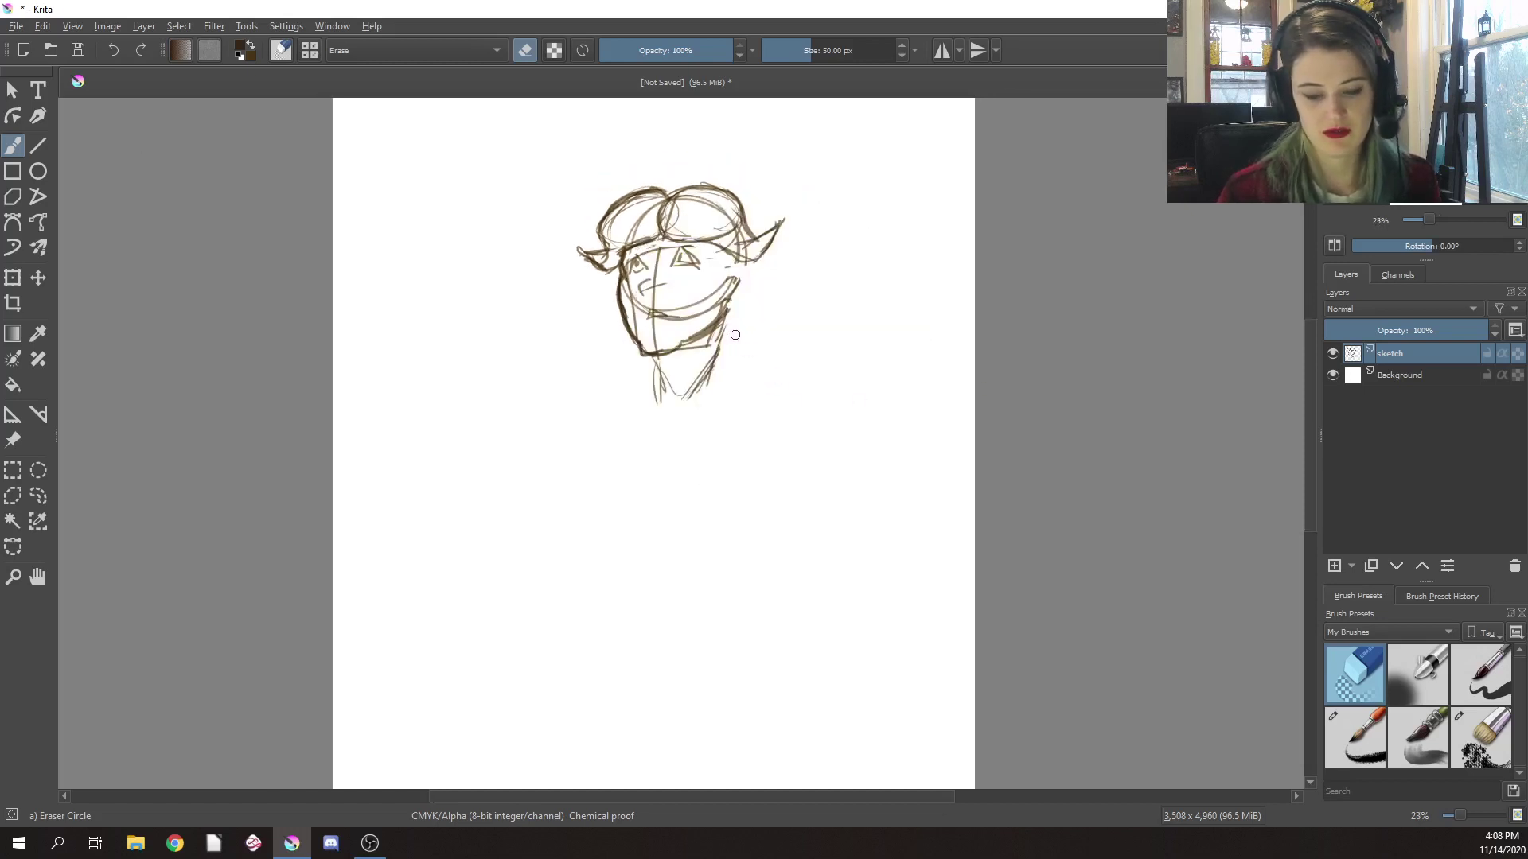
With the rough ink brush, darken the chin and draw a long body line downward
right_click(755, 355)
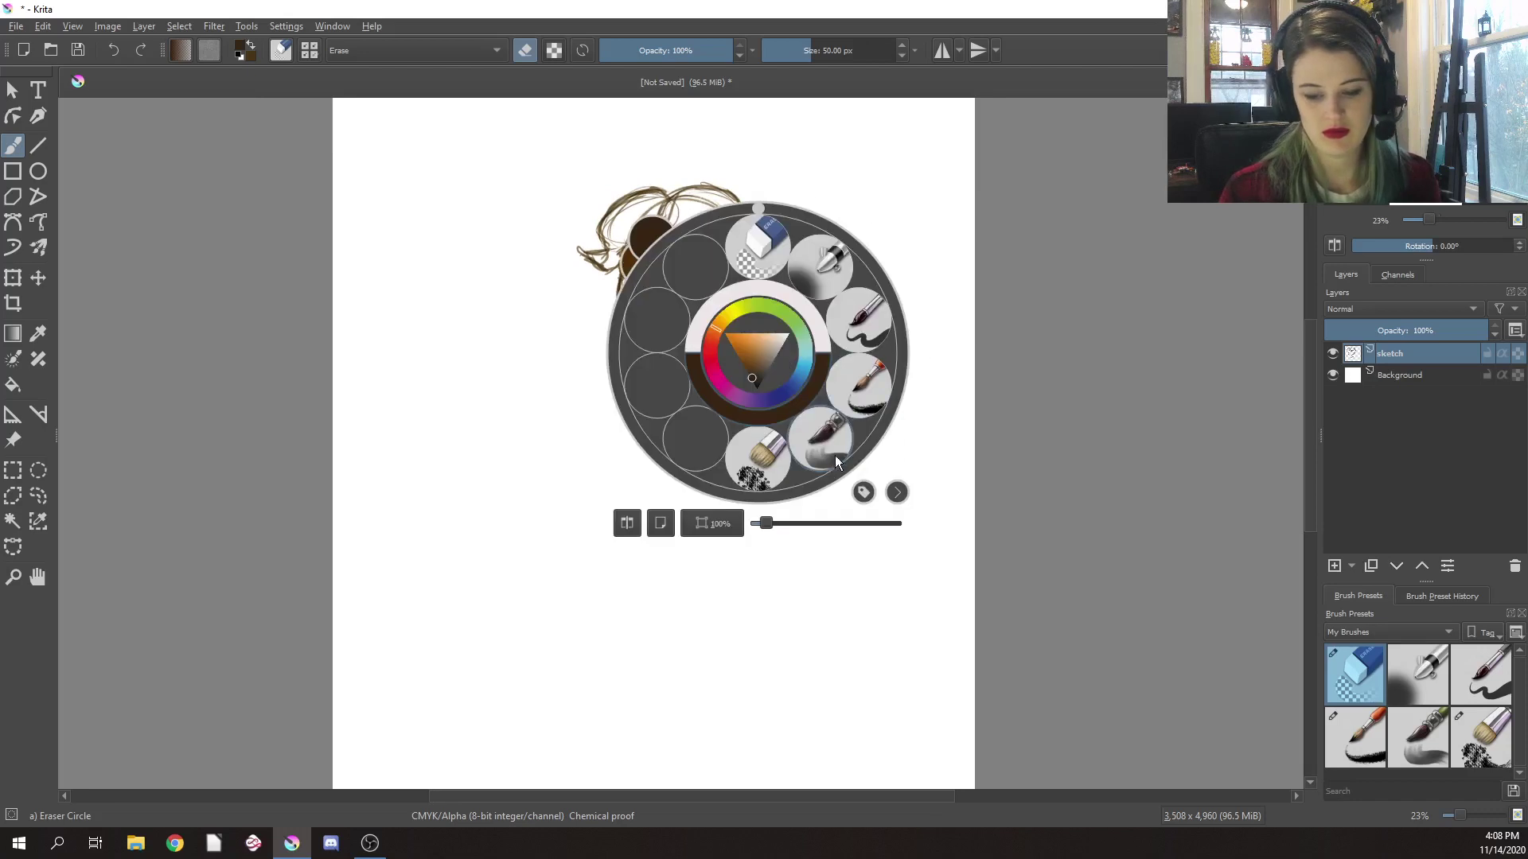
click(834, 458)
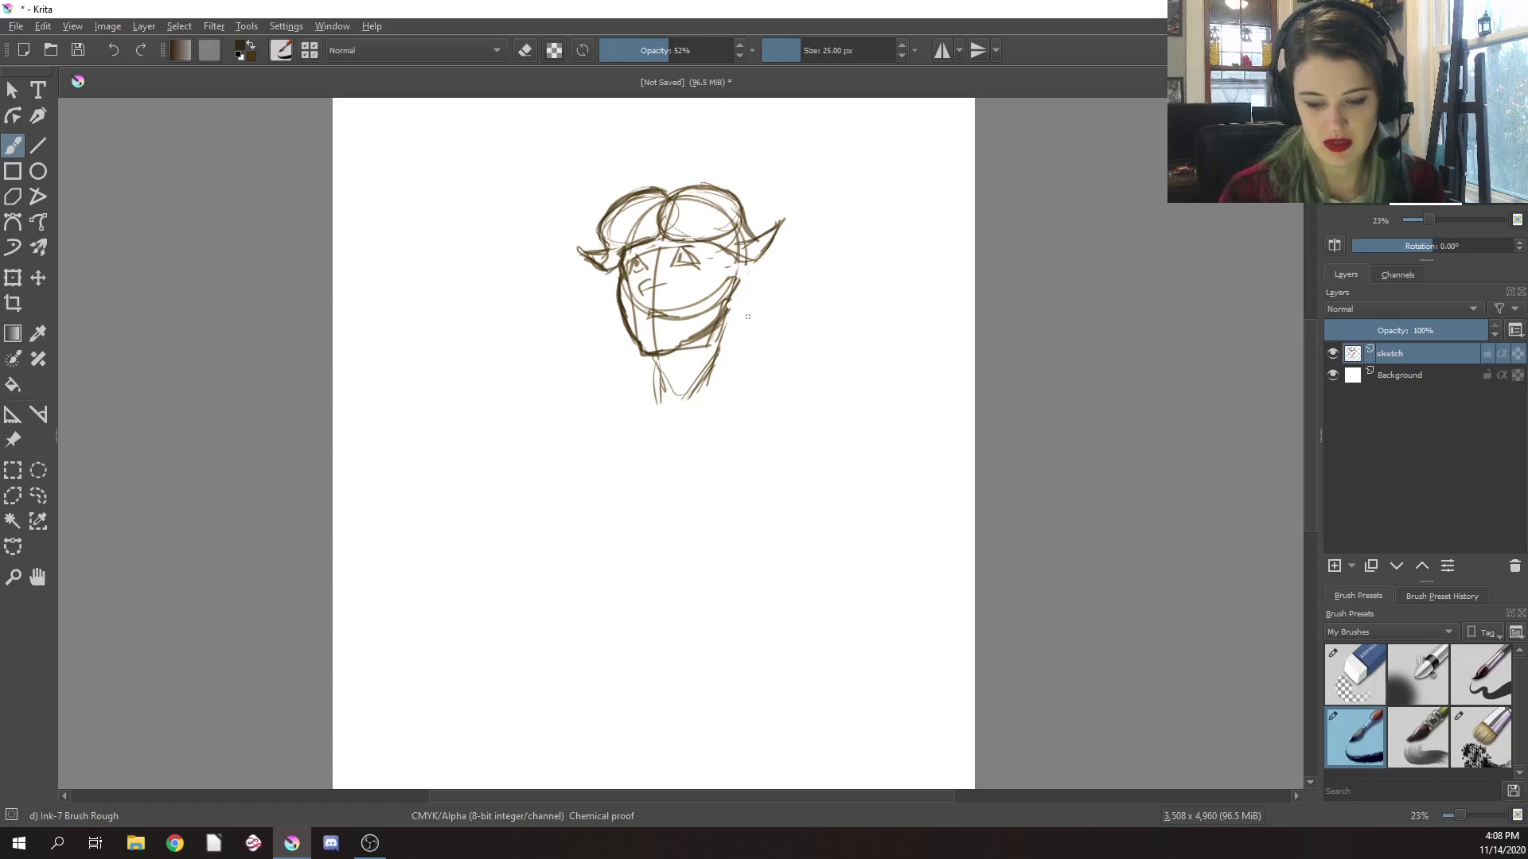
drag(663, 350, 650, 374)
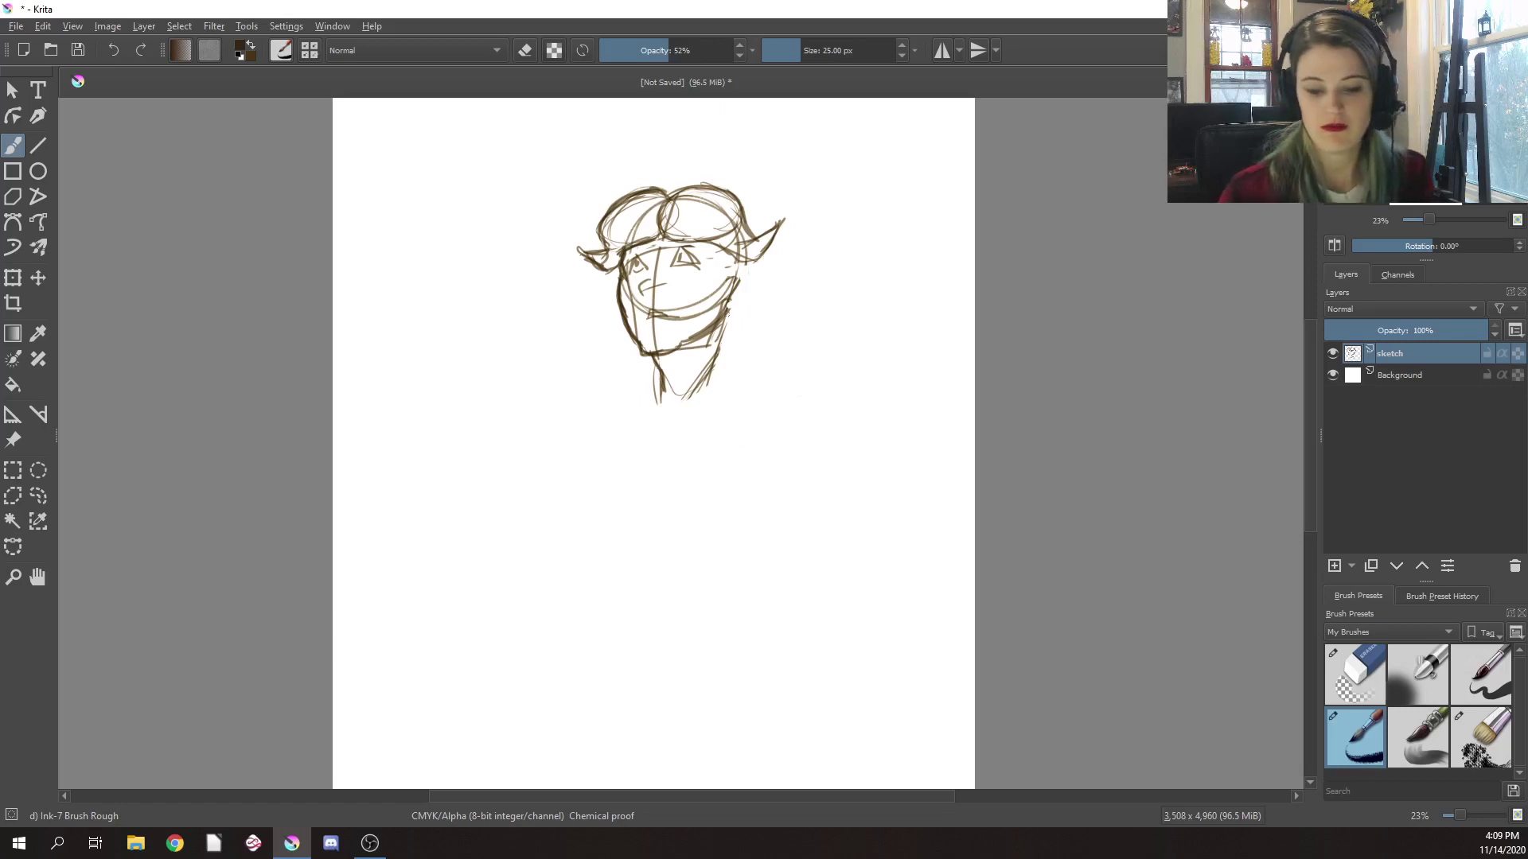
drag(691, 346, 638, 522)
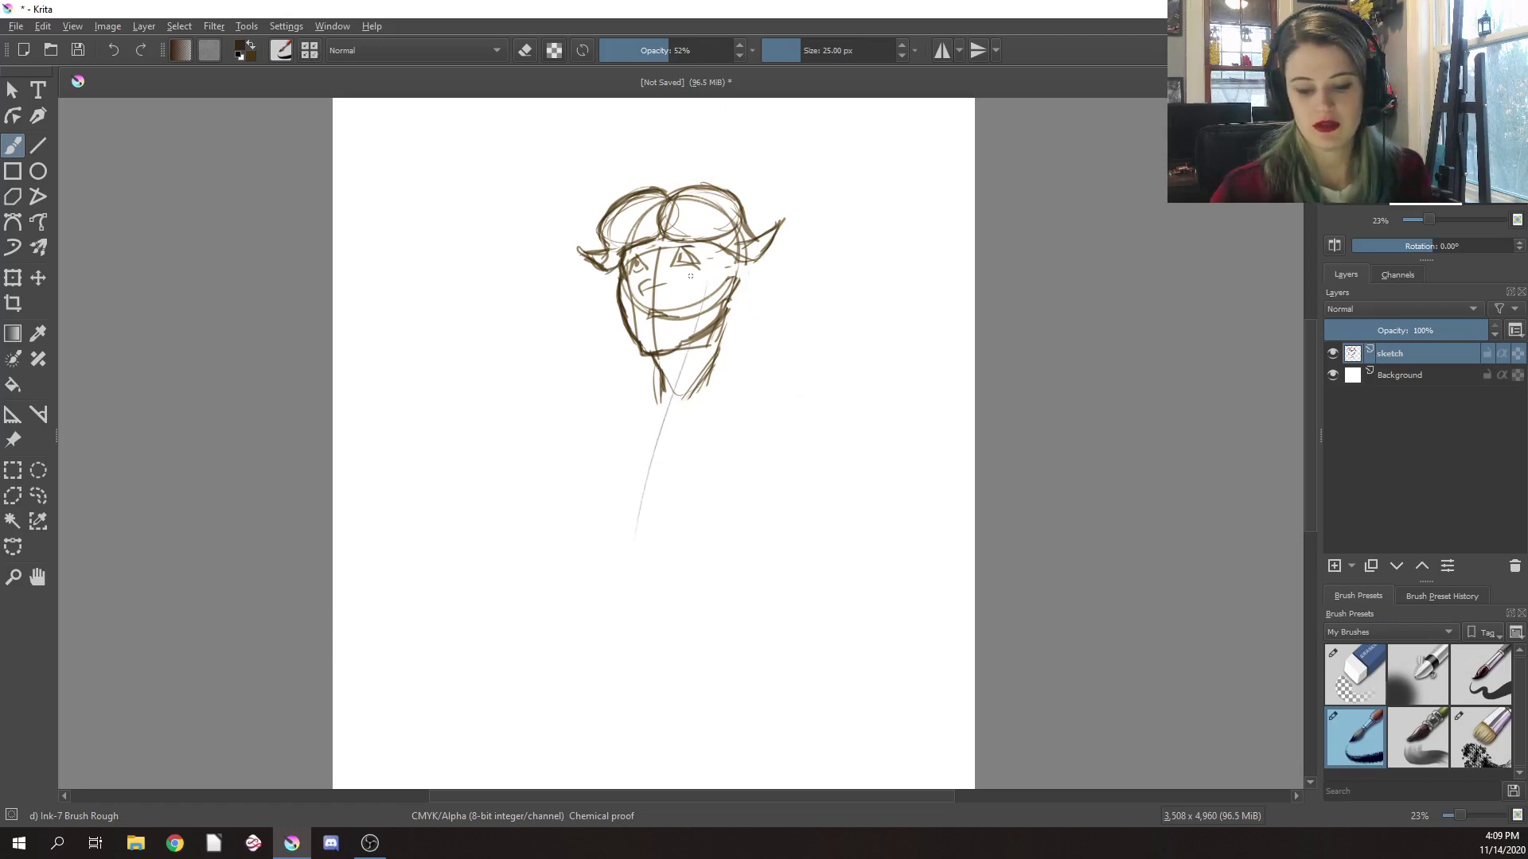
right_click(774, 371)
Zoom out to 13%, then rough in the body line from the chin and both outspread legs
drag(781, 543, 776, 544)
click(921, 417)
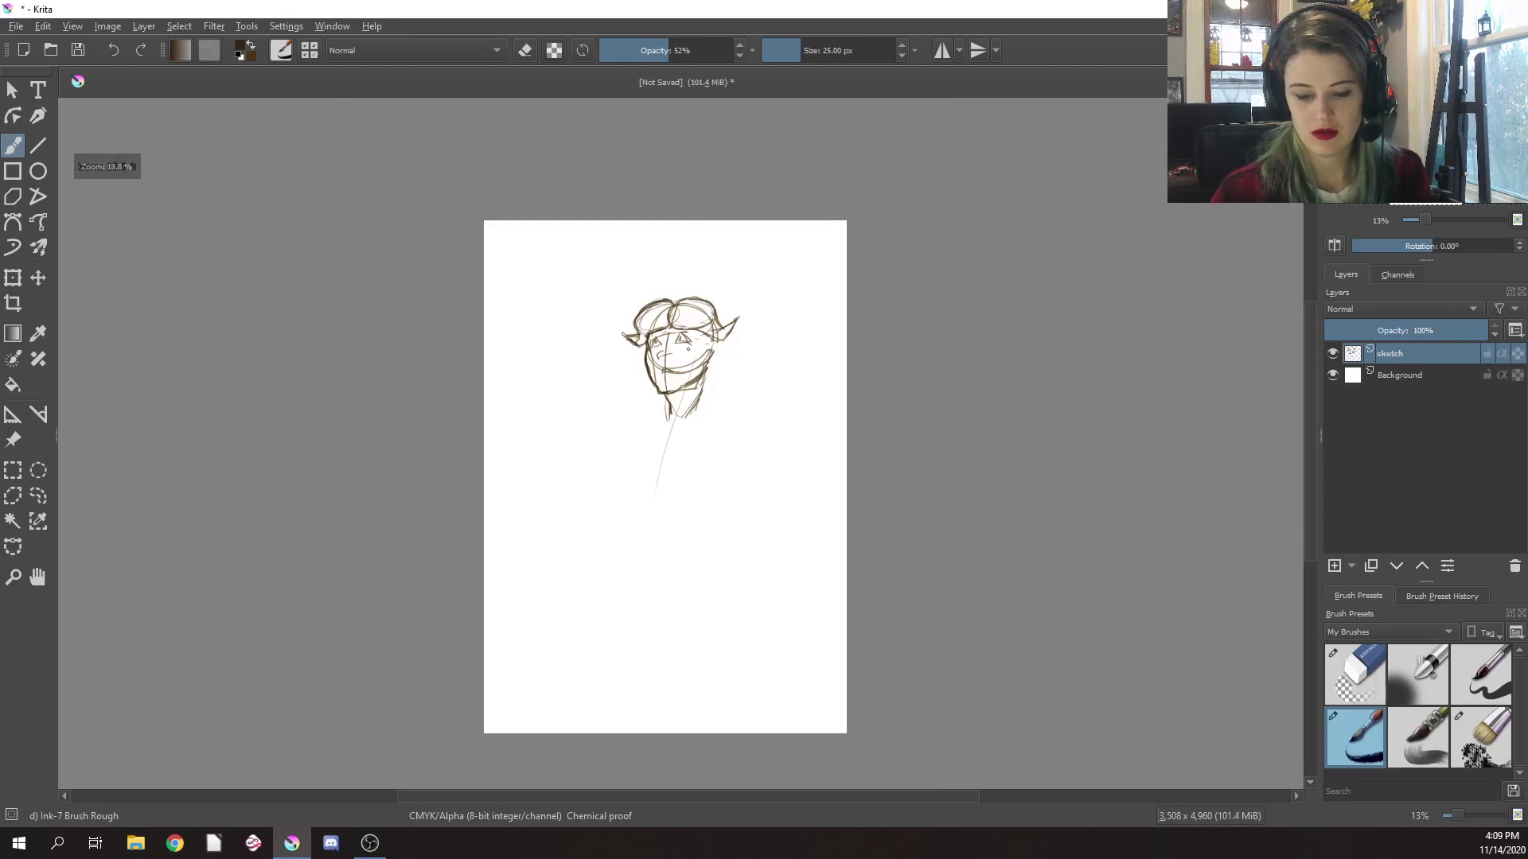
drag(684, 395, 655, 587)
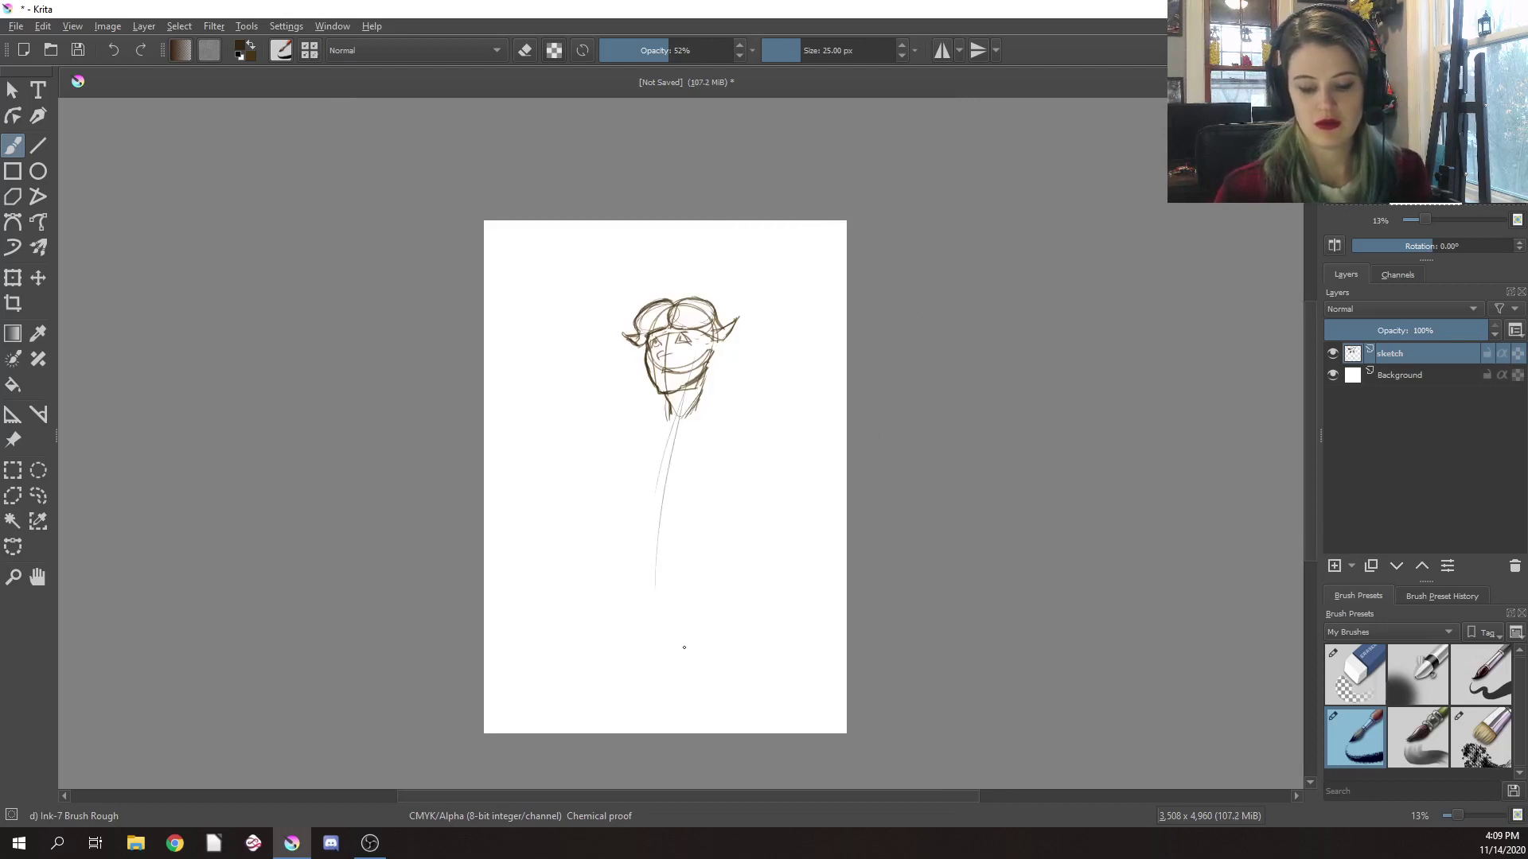
mouse_move(738, 548)
mouse_down()
mouse_move(844, 525)
mouse_move(708, 646)
mouse_up()
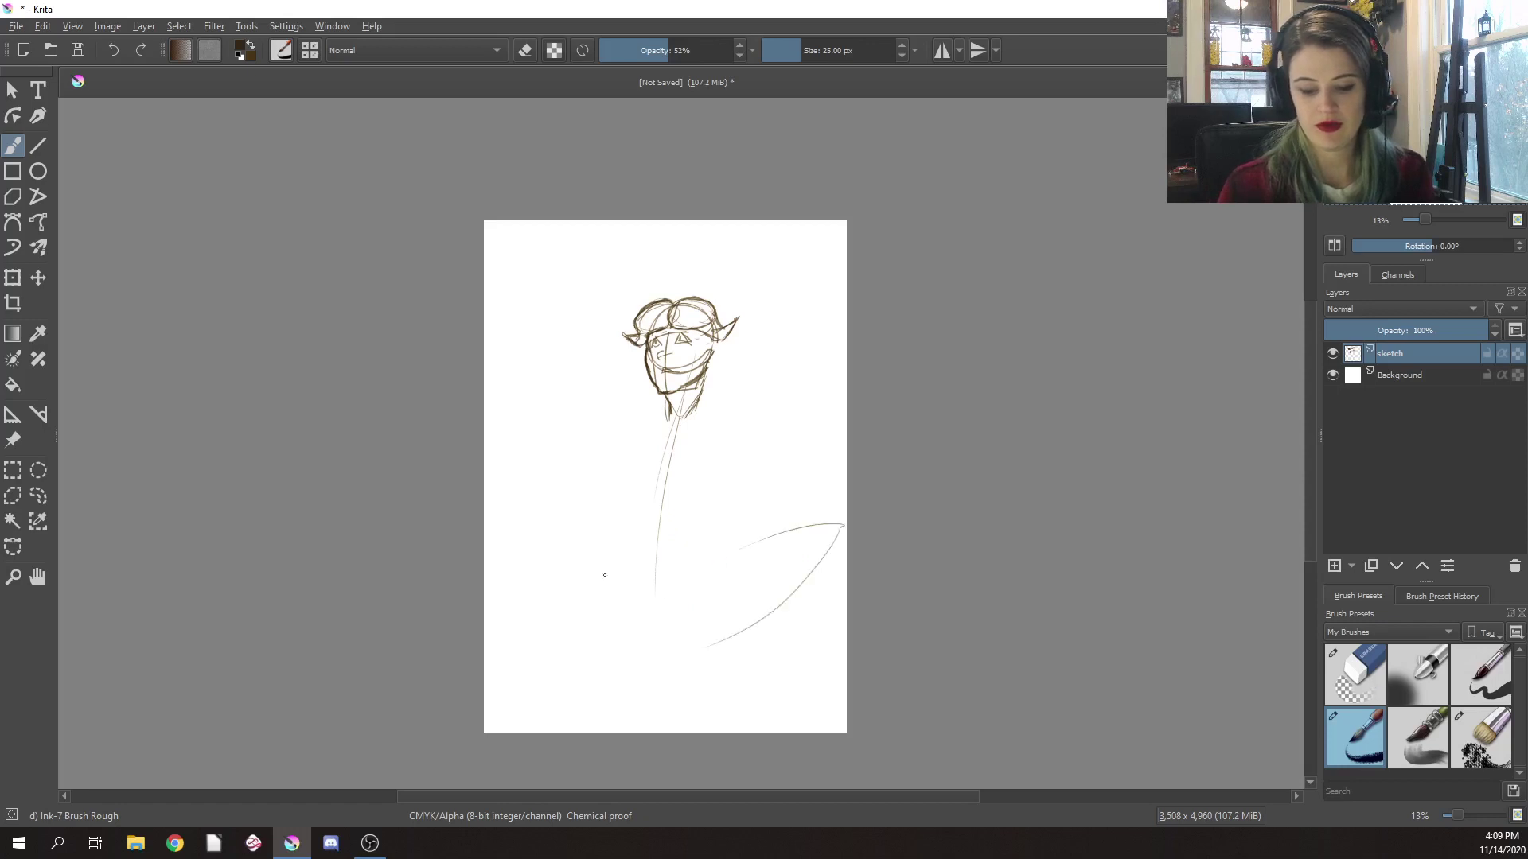
drag(627, 555, 627, 660)
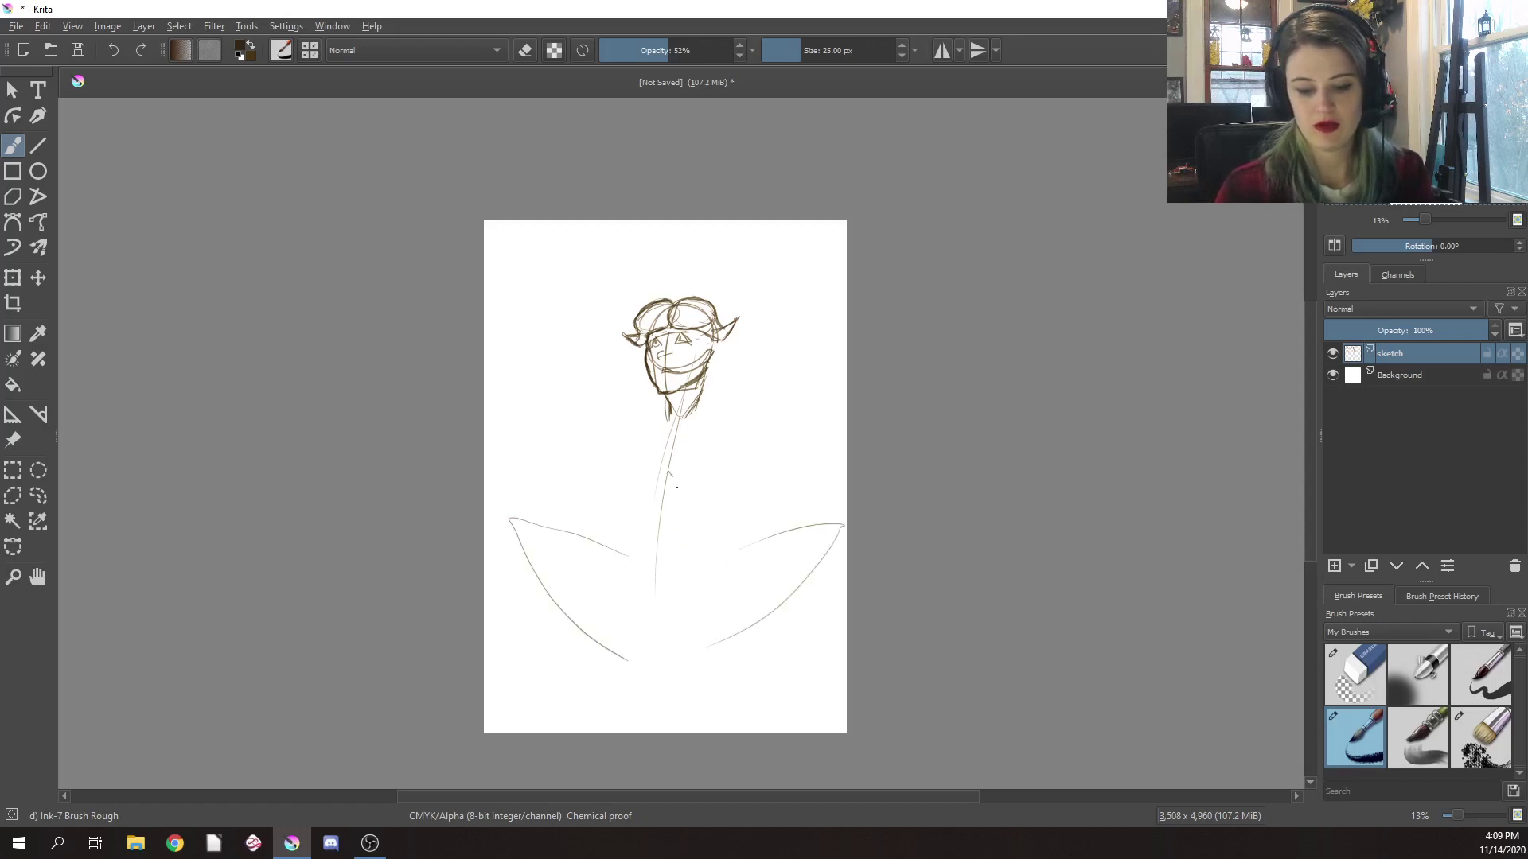
mouse_move(670, 476)
mouse_down()
mouse_move(690, 525)
mouse_move(627, 525)
mouse_move(620, 457)
mouse_move(634, 506)
mouse_up()
Sketch the right arm, central leg lines, hips and a thicker left torso side
mouse_move(706, 413)
mouse_down()
mouse_move(719, 439)
mouse_move(701, 525)
mouse_move(729, 481)
mouse_move(660, 554)
mouse_up()
drag(663, 487, 655, 578)
mouse_move(639, 511)
mouse_down()
mouse_move(626, 549)
mouse_move(662, 604)
mouse_up()
mouse_move(650, 492)
mouse_down()
mouse_move(637, 592)
mouse_move(716, 538)
mouse_up()
mouse_move(714, 540)
mouse_down()
mouse_move(708, 510)
mouse_move(714, 538)
mouse_move(739, 463)
mouse_up()
drag(640, 428, 605, 469)
drag(606, 465, 629, 519)
drag(635, 434, 612, 508)
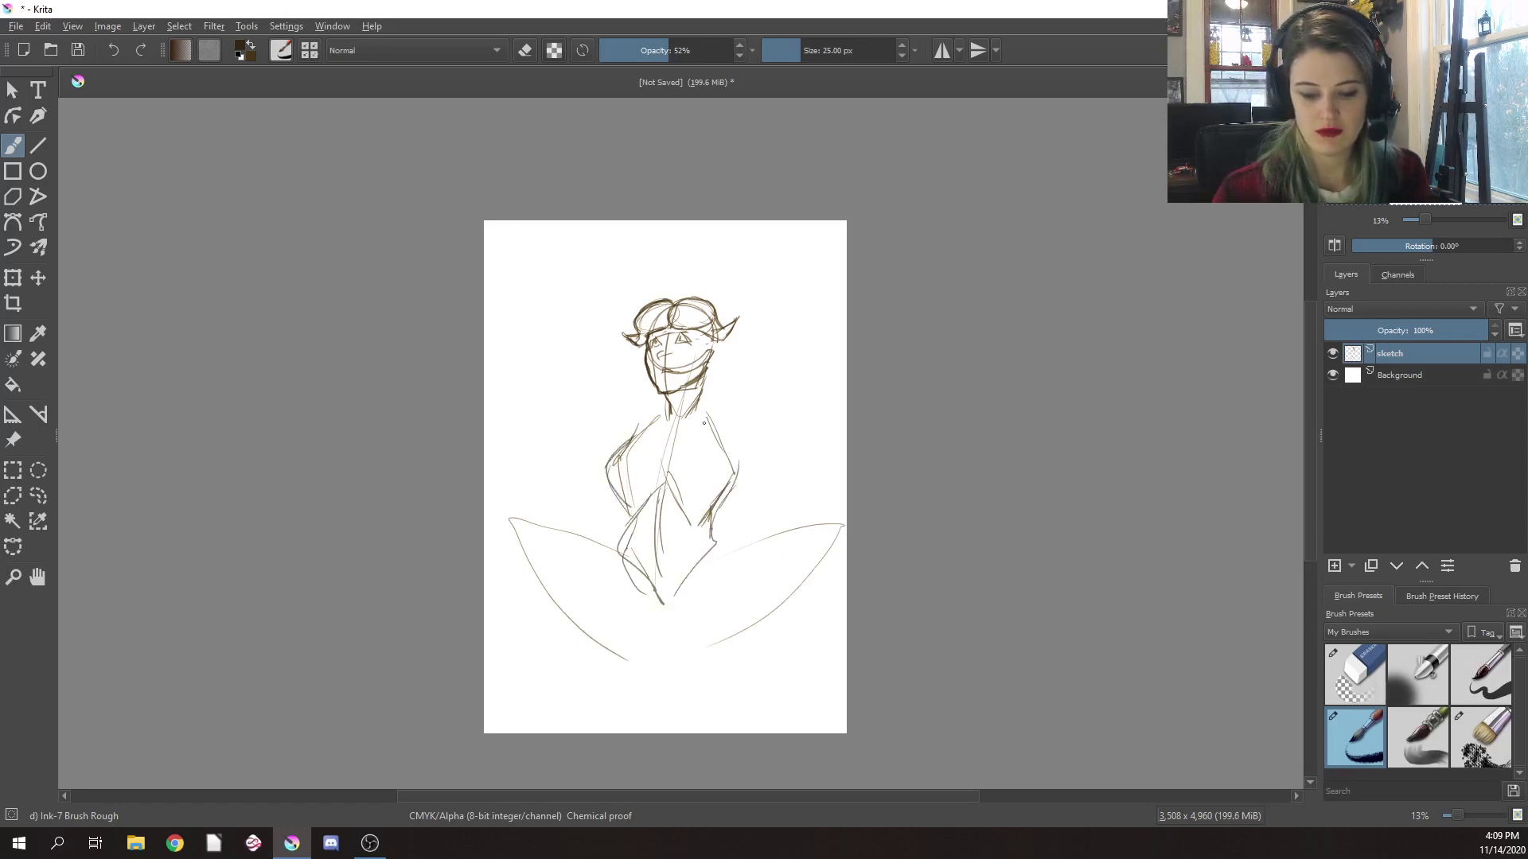
Shape both shoulders curving down into the arms, and add a short curve at the bottom
mouse_move(643, 399)
mouse_down()
mouse_move(620, 420)
mouse_move(648, 409)
mouse_up()
drag(646, 411, 621, 430)
mouse_move(639, 398)
mouse_down()
mouse_move(660, 401)
mouse_move(640, 407)
mouse_up()
drag(635, 402, 615, 447)
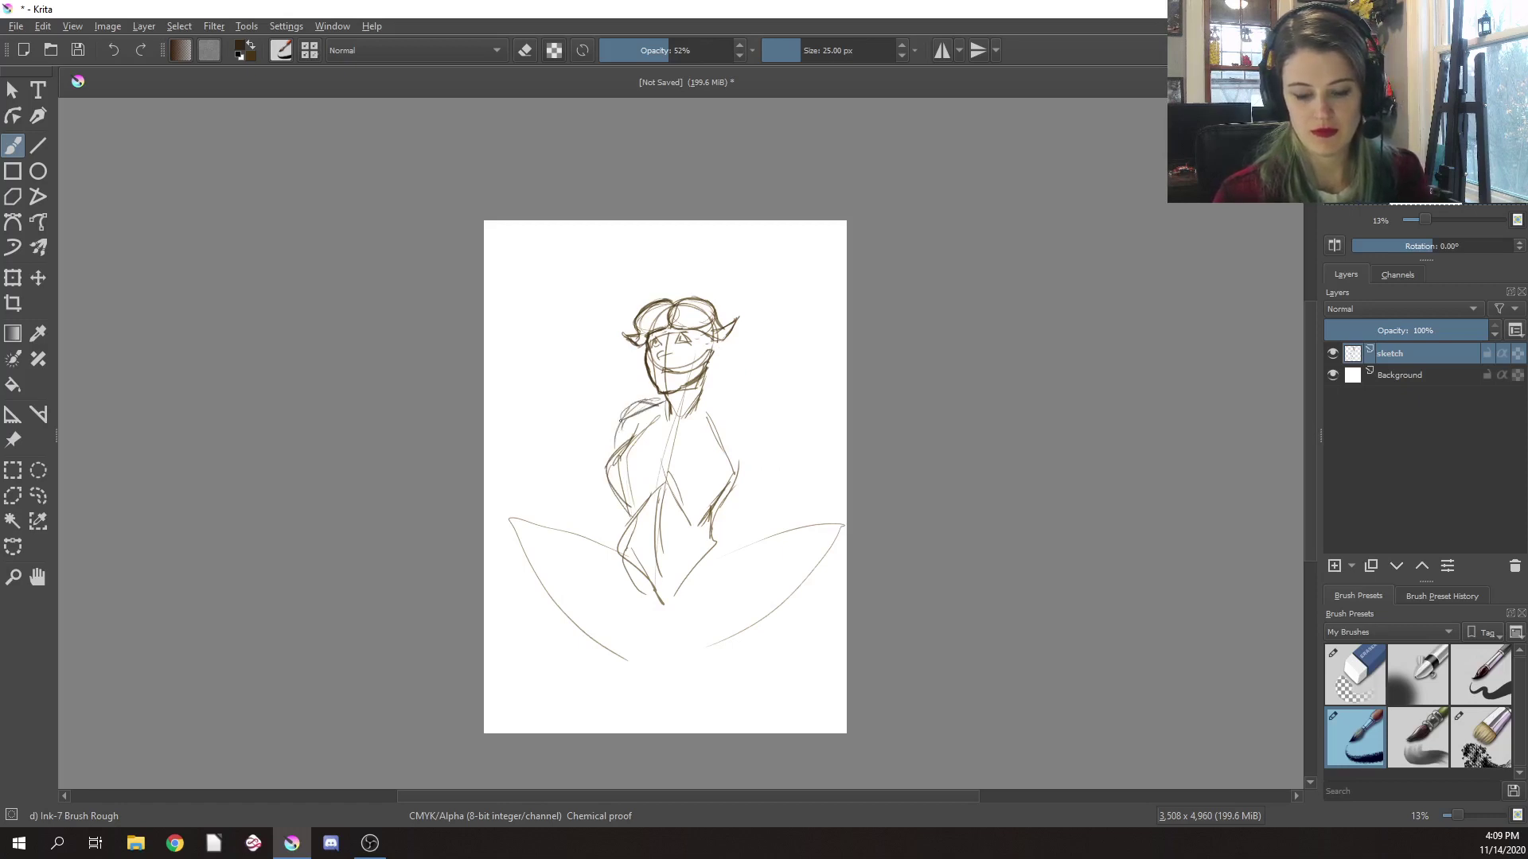
mouse_move(715, 398)
mouse_down()
mouse_move(761, 407)
mouse_move(732, 417)
mouse_move(753, 426)
mouse_up()
drag(727, 402, 761, 465)
drag(762, 447, 749, 472)
drag(743, 419, 762, 461)
mouse_move(729, 408)
mouse_down()
mouse_move(756, 431)
mouse_move(756, 460)
mouse_up()
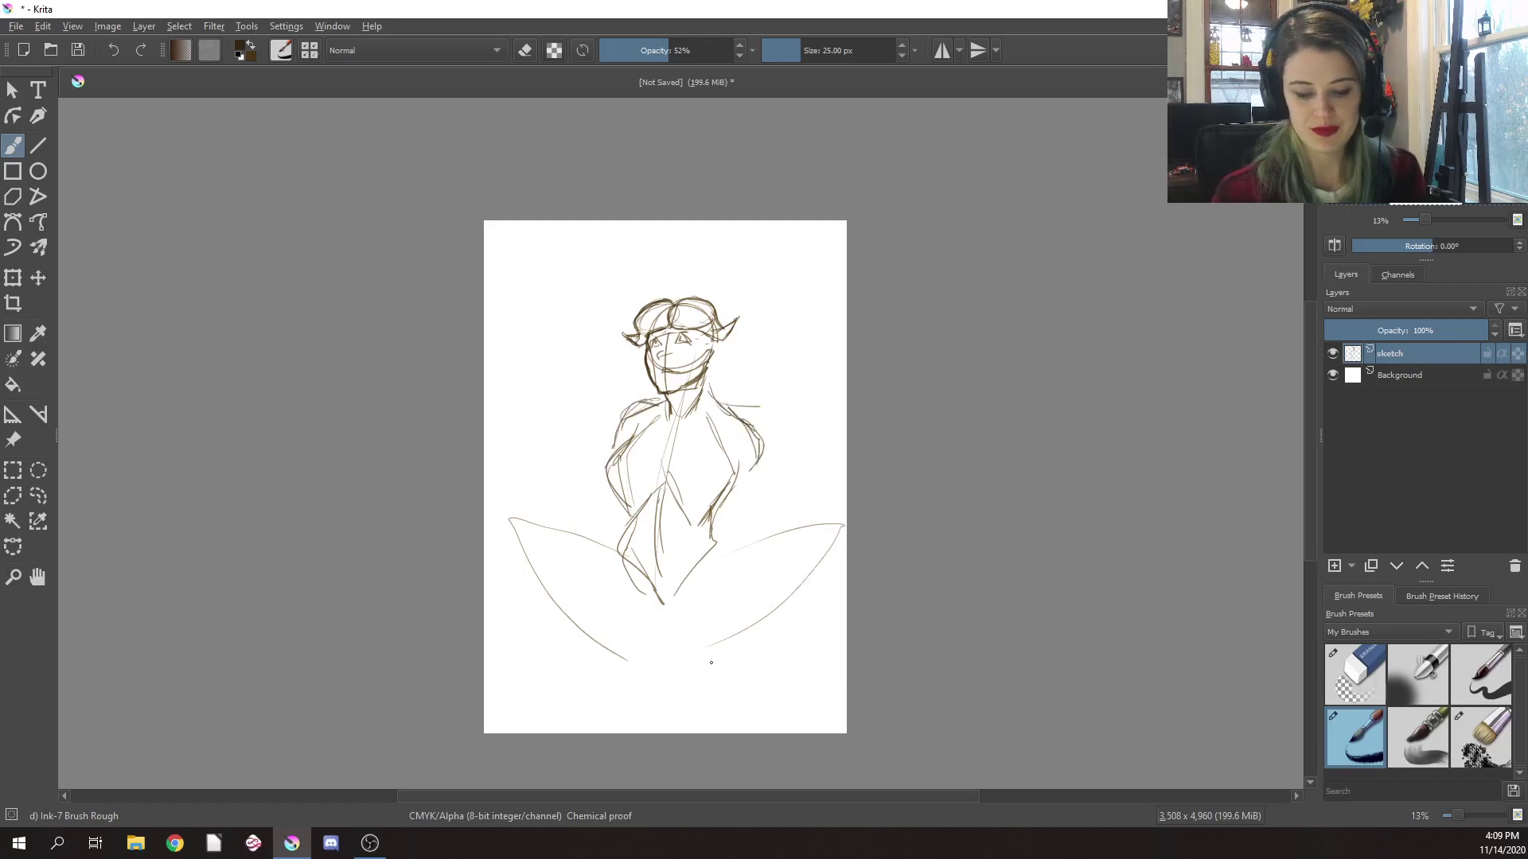
mouse_move(733, 639)
mouse_down()
mouse_move(712, 673)
mouse_move(718, 609)
mouse_up()
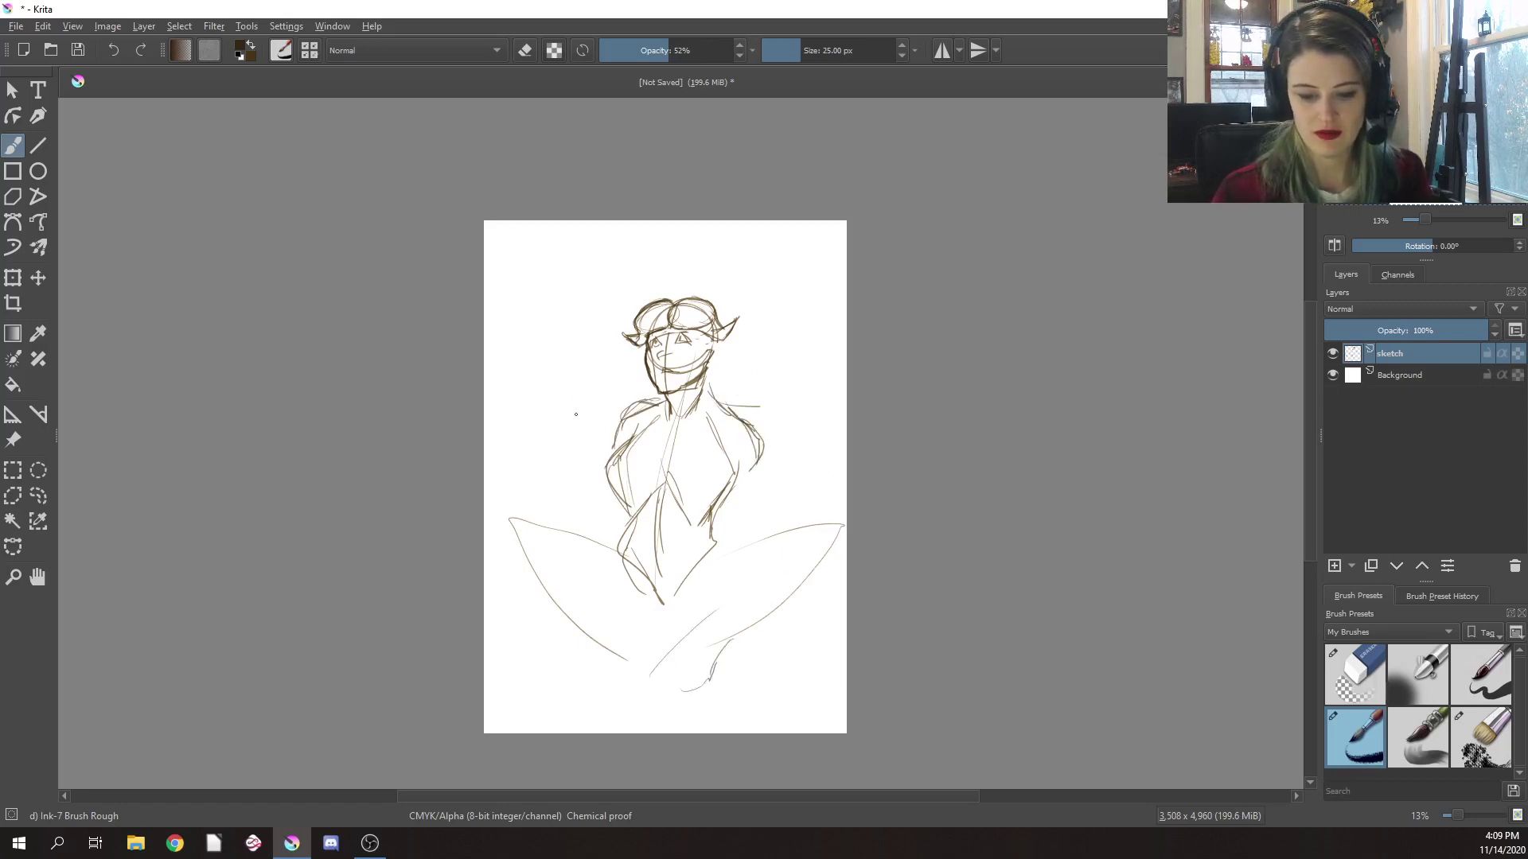
Undo the arcs drawn around the head and sweep a long arc down the figure's right side
mouse_move(645, 270)
mouse_down()
mouse_move(566, 363)
mouse_move(606, 444)
mouse_up()
drag(609, 456, 636, 271)
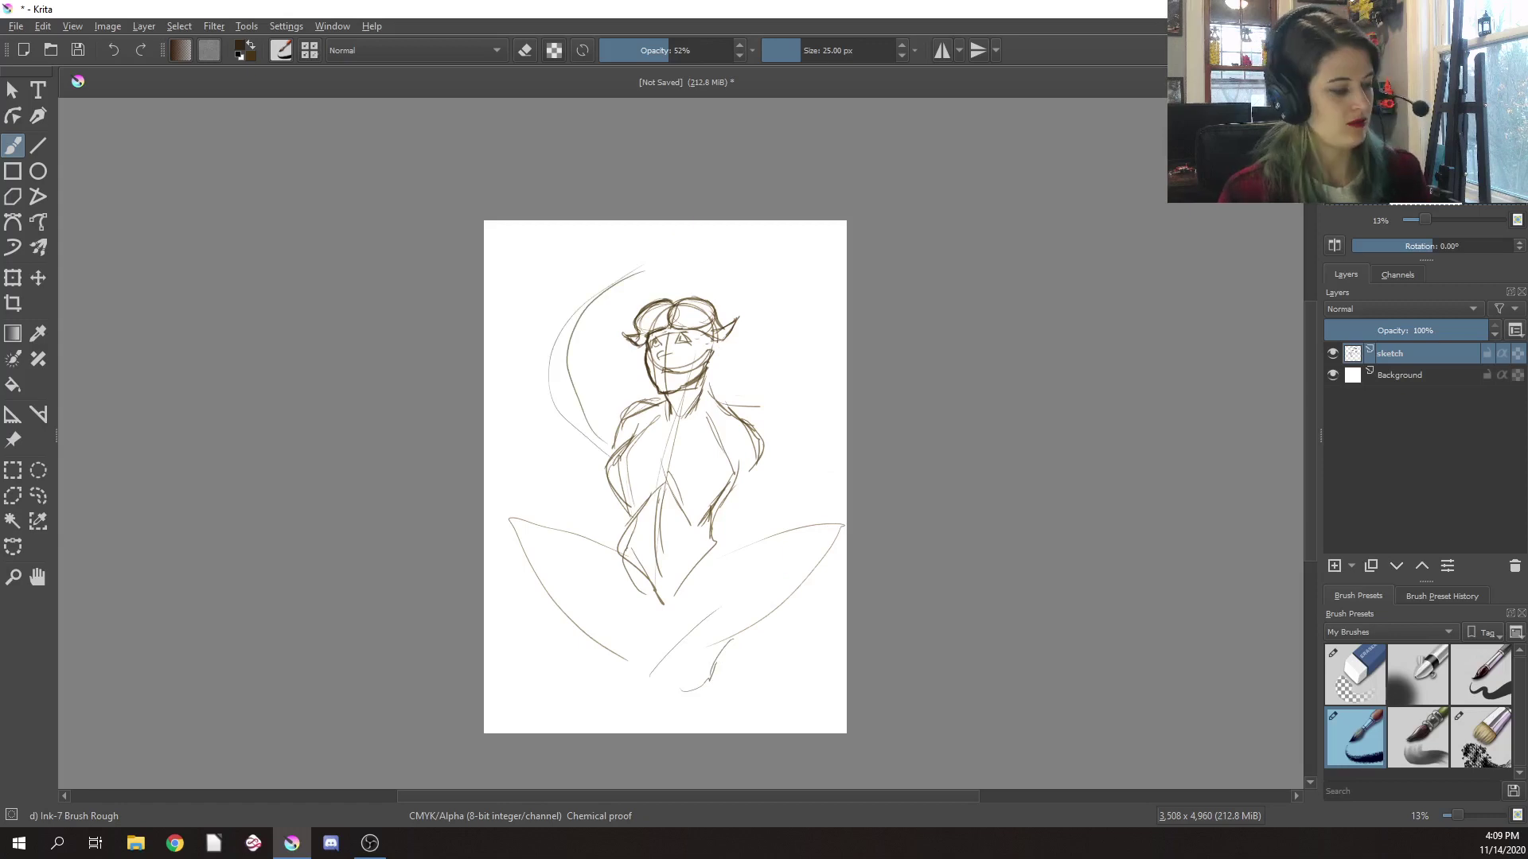
key(ctrl+z)
key(ctrl+z)
mouse_move(730, 280)
mouse_down()
mouse_move(830, 382)
mouse_move(771, 521)
mouse_up()
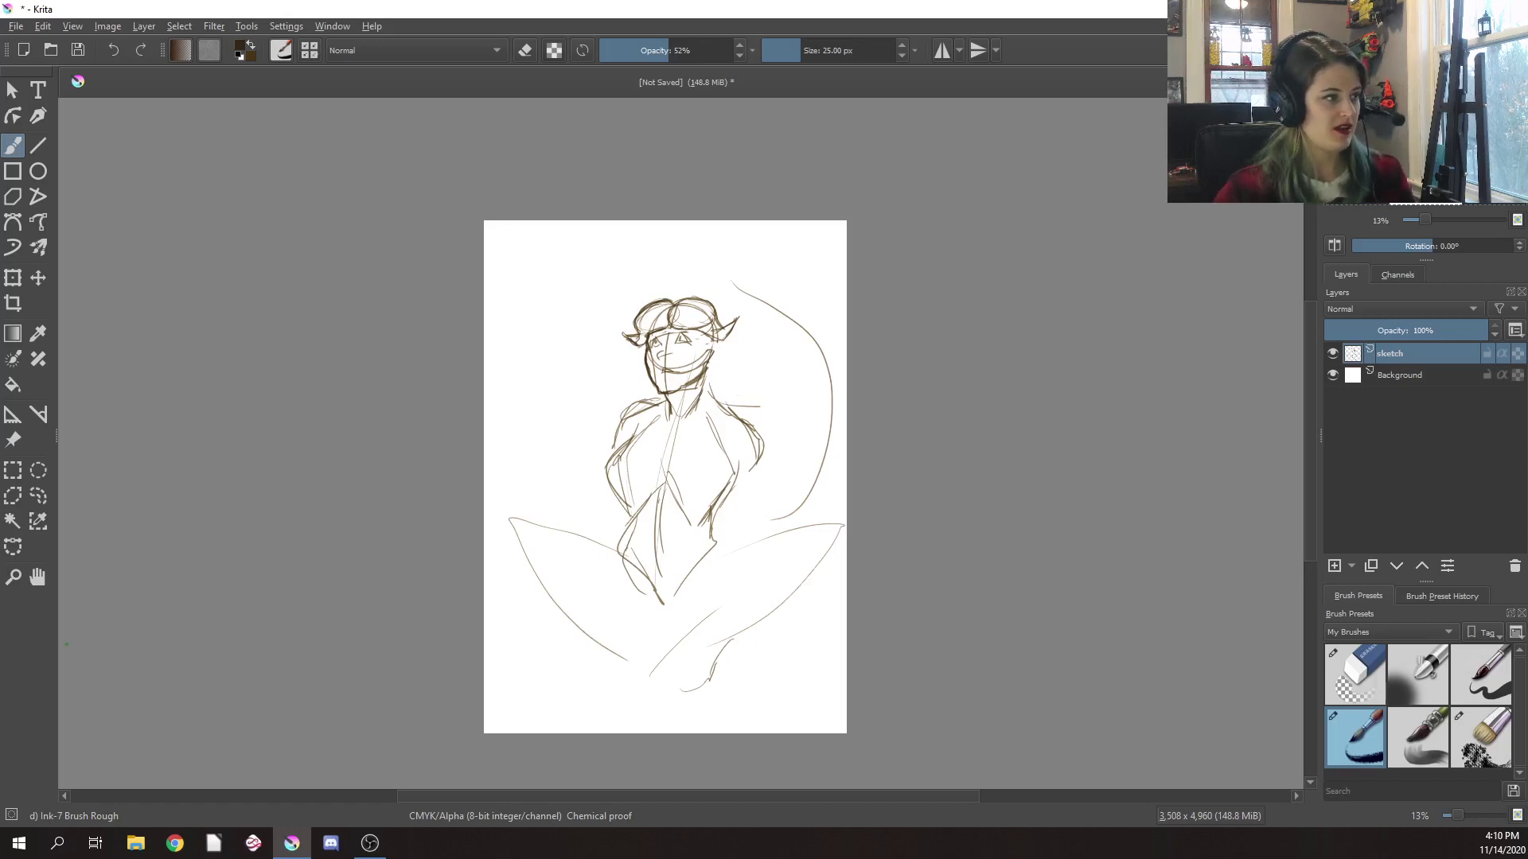
Return to the Krita drawing and darken the brow line
key(alt+Tab)
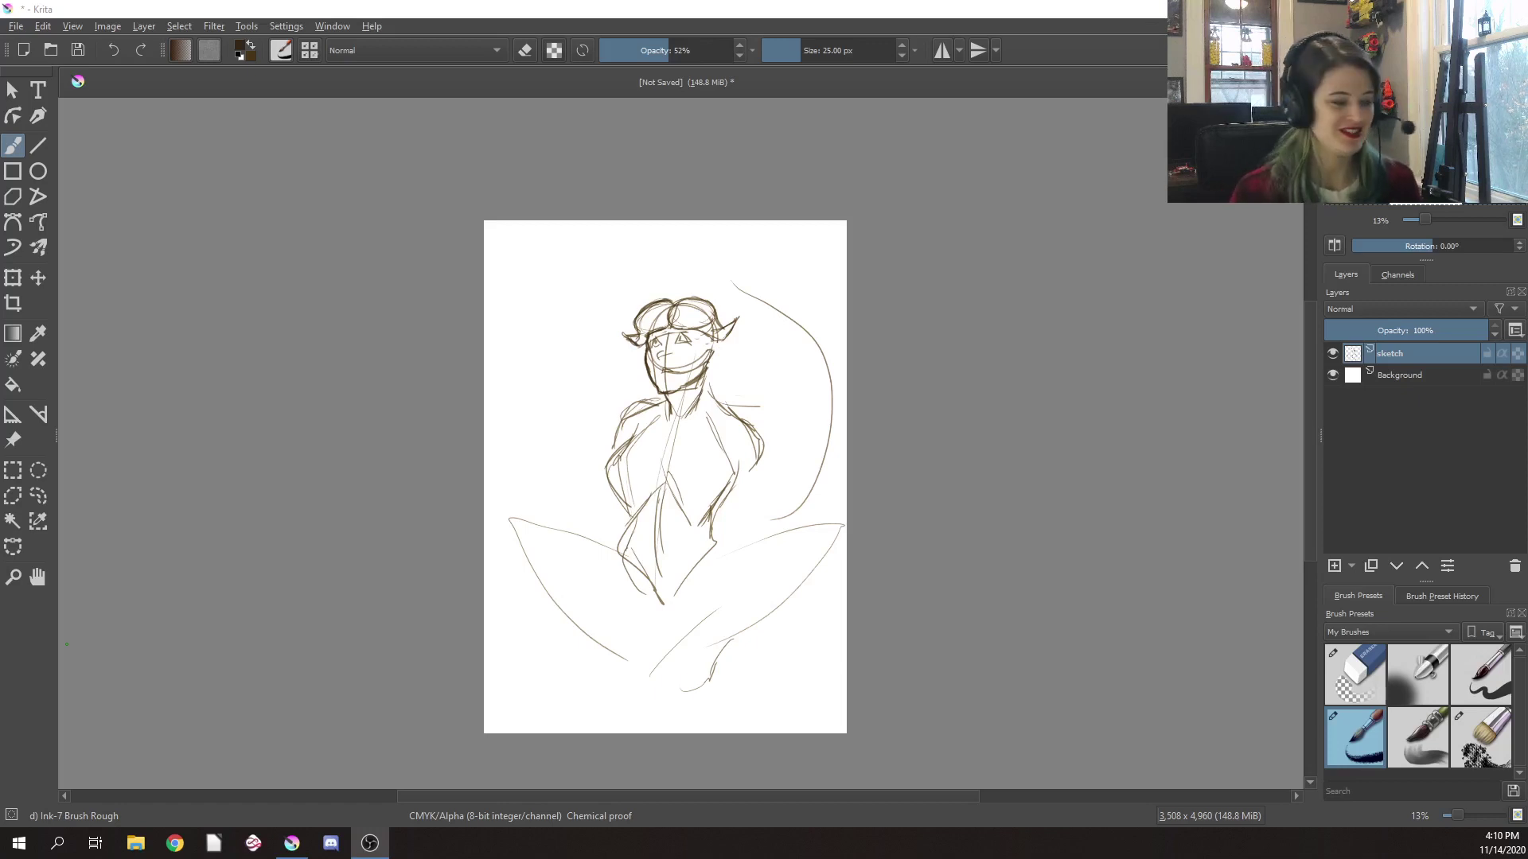
click(642, 337)
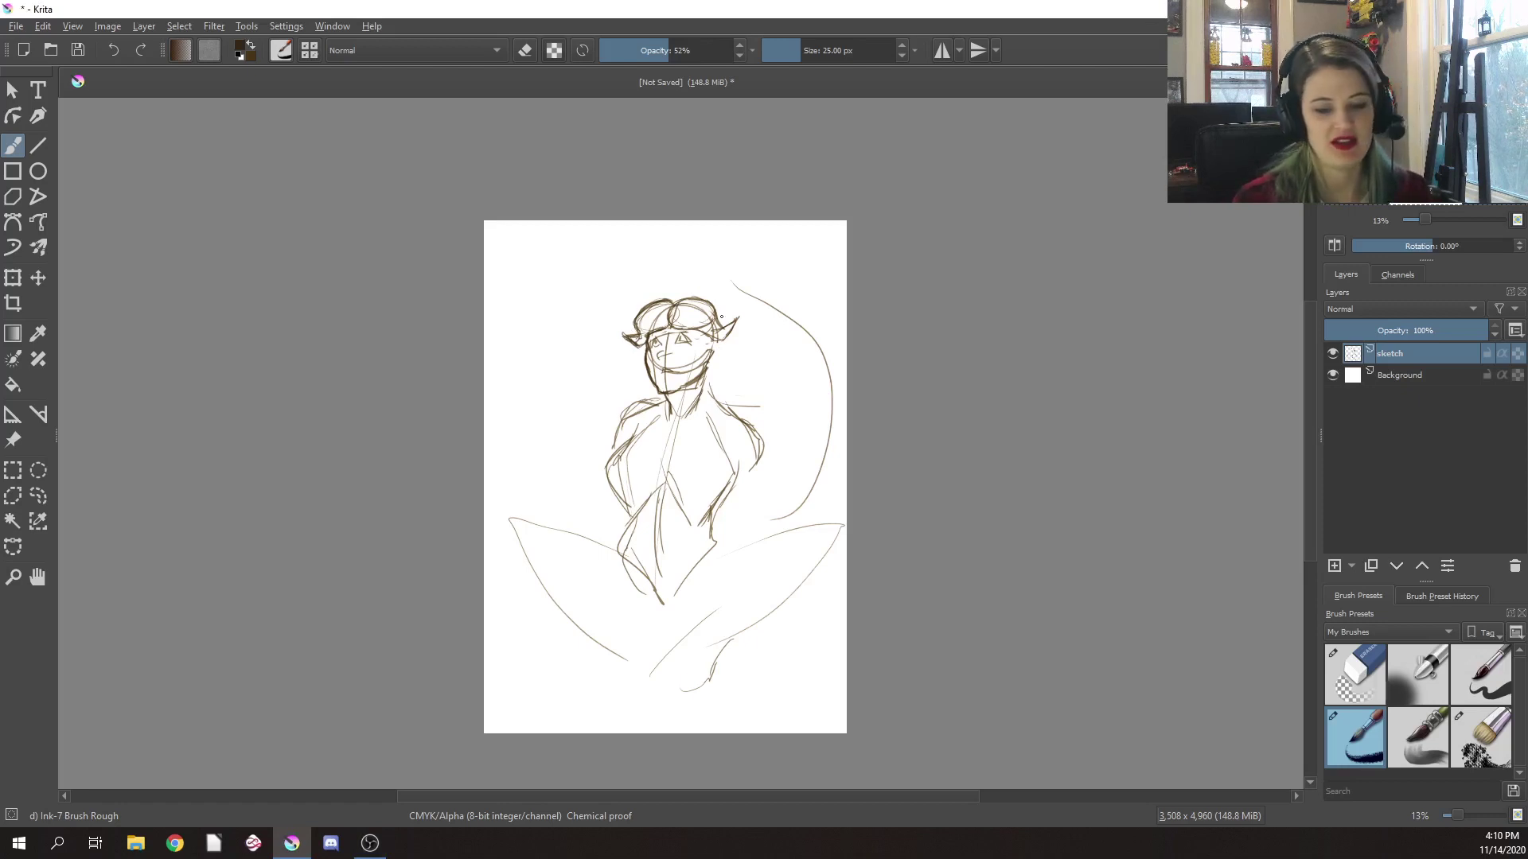
mouse_move(696, 331)
mouse_down()
mouse_move(723, 341)
mouse_move(719, 327)
mouse_up()
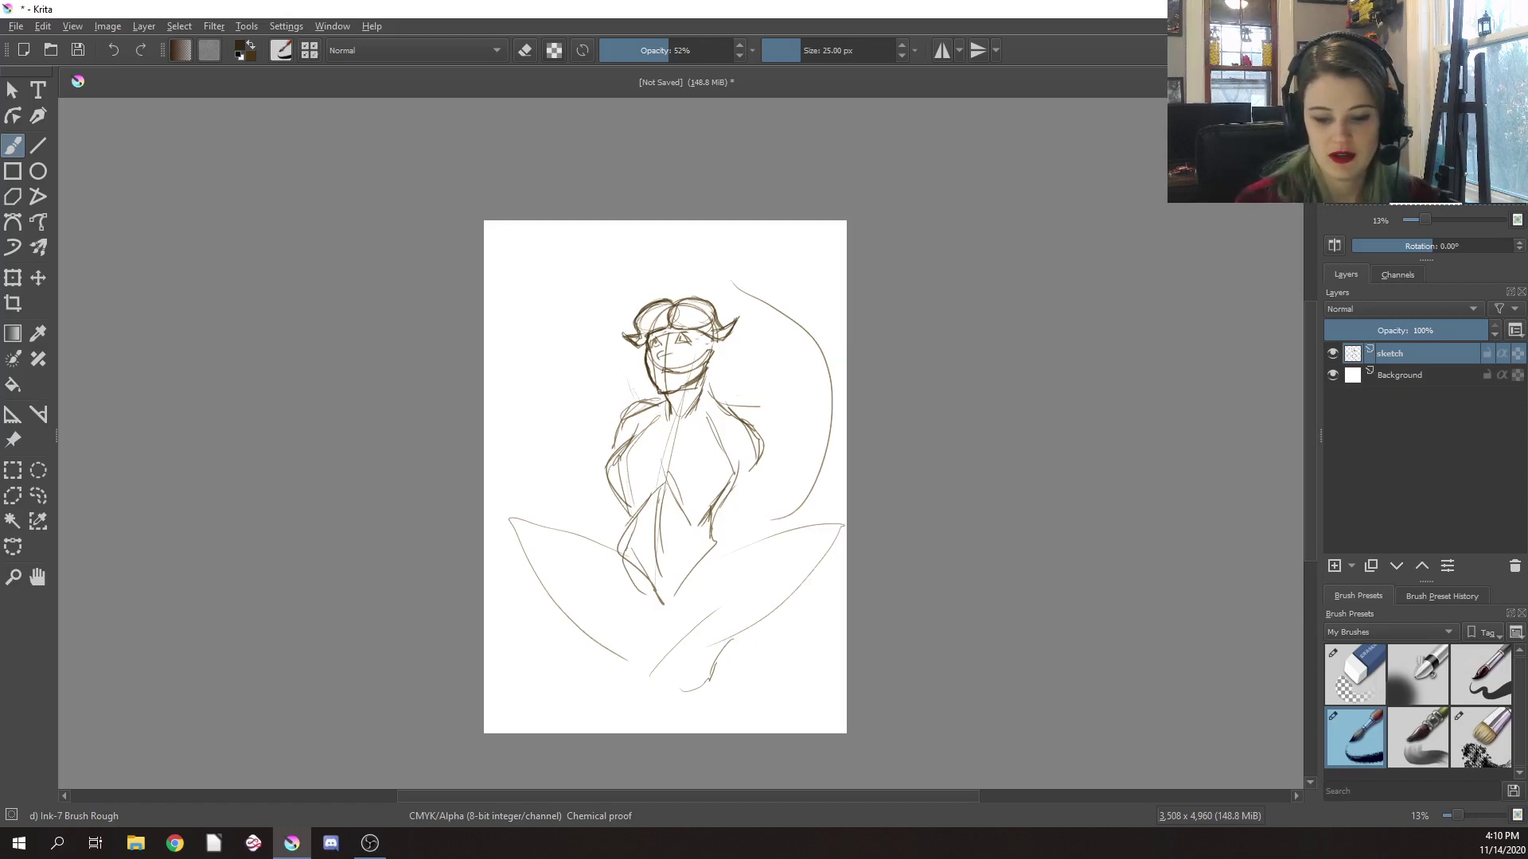
Add strokes along the chin, neck and right cheek, and draw hair over the head
mouse_move(661, 392)
mouse_down()
mouse_move(697, 387)
mouse_move(680, 413)
mouse_up()
drag(728, 328, 713, 364)
drag(706, 381, 731, 349)
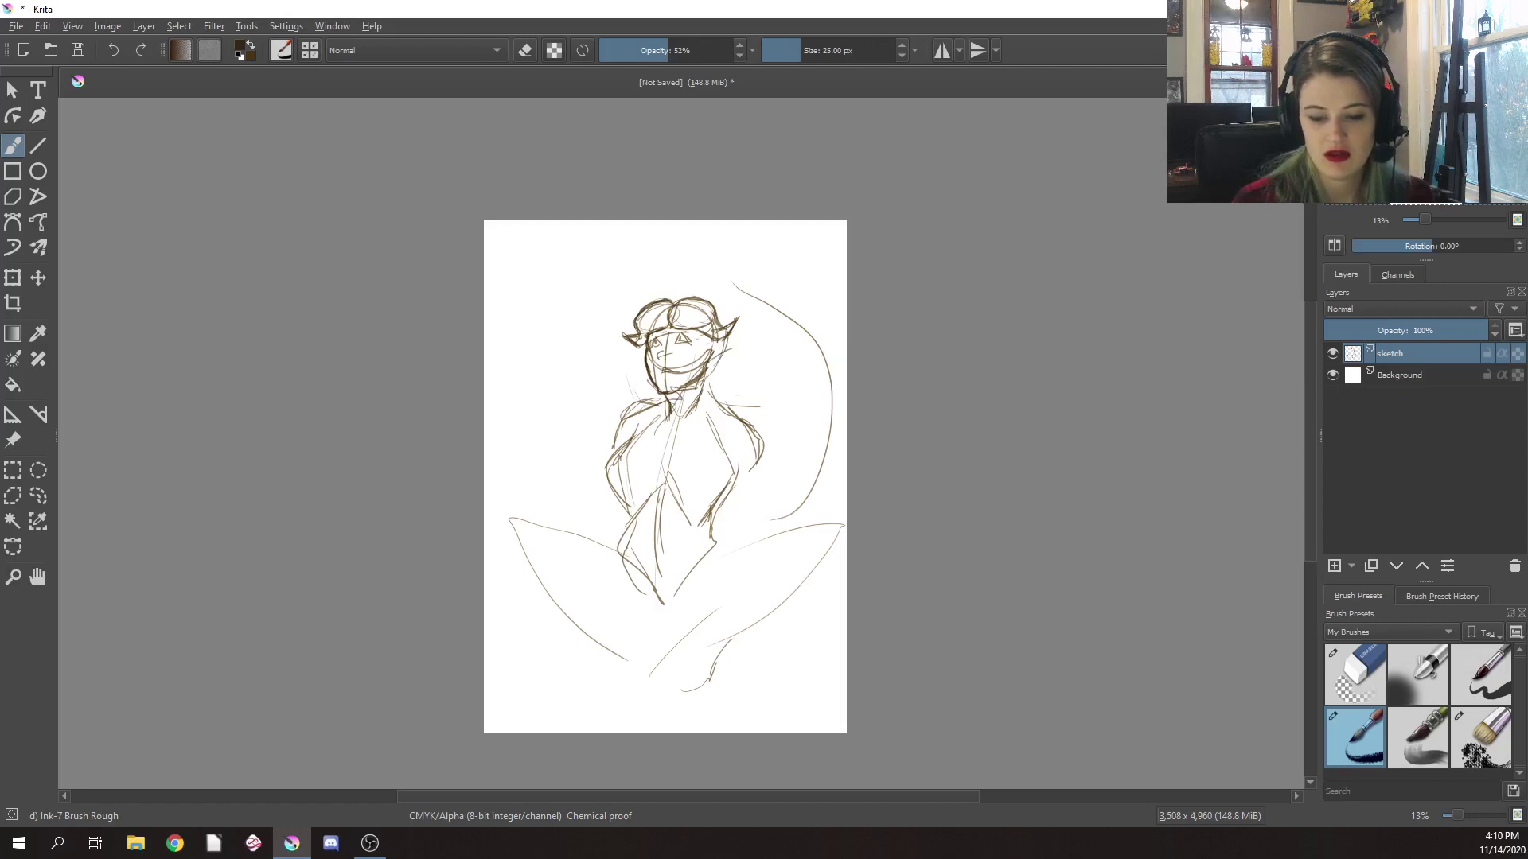
mouse_move(664, 272)
mouse_down()
mouse_move(698, 265)
mouse_move(764, 288)
mouse_move(756, 381)
mouse_move(635, 282)
mouse_move(618, 362)
mouse_move(651, 434)
mouse_up()
Erase the hair strokes above the head with a 98 px Eraser Circle
right_click(819, 280)
click(820, 171)
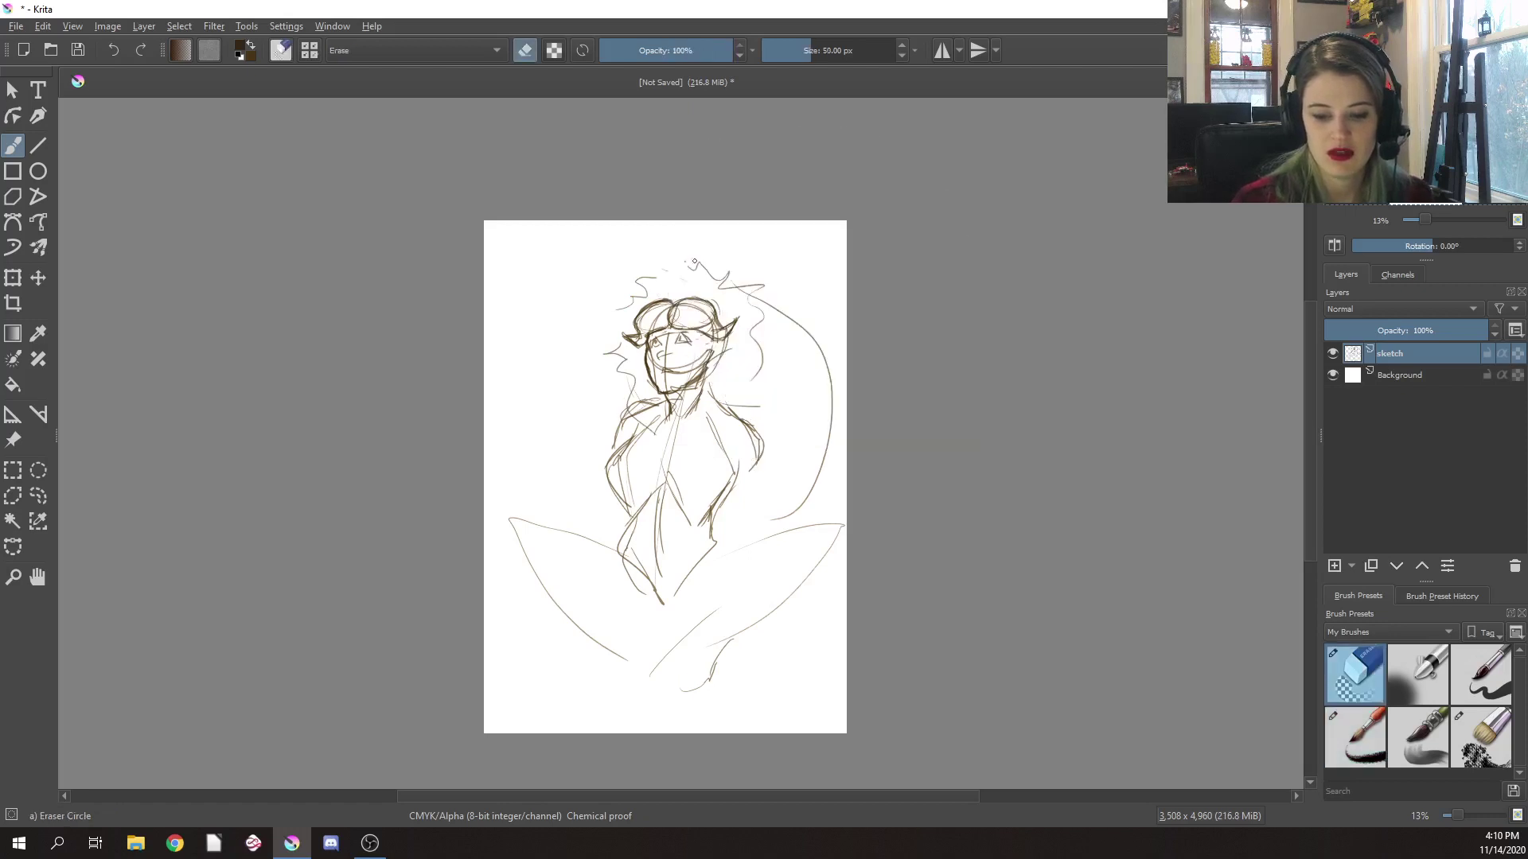
click(823, 51)
mouse_move(708, 275)
mouse_down()
mouse_move(680, 265)
mouse_move(646, 285)
mouse_move(740, 272)
mouse_up()
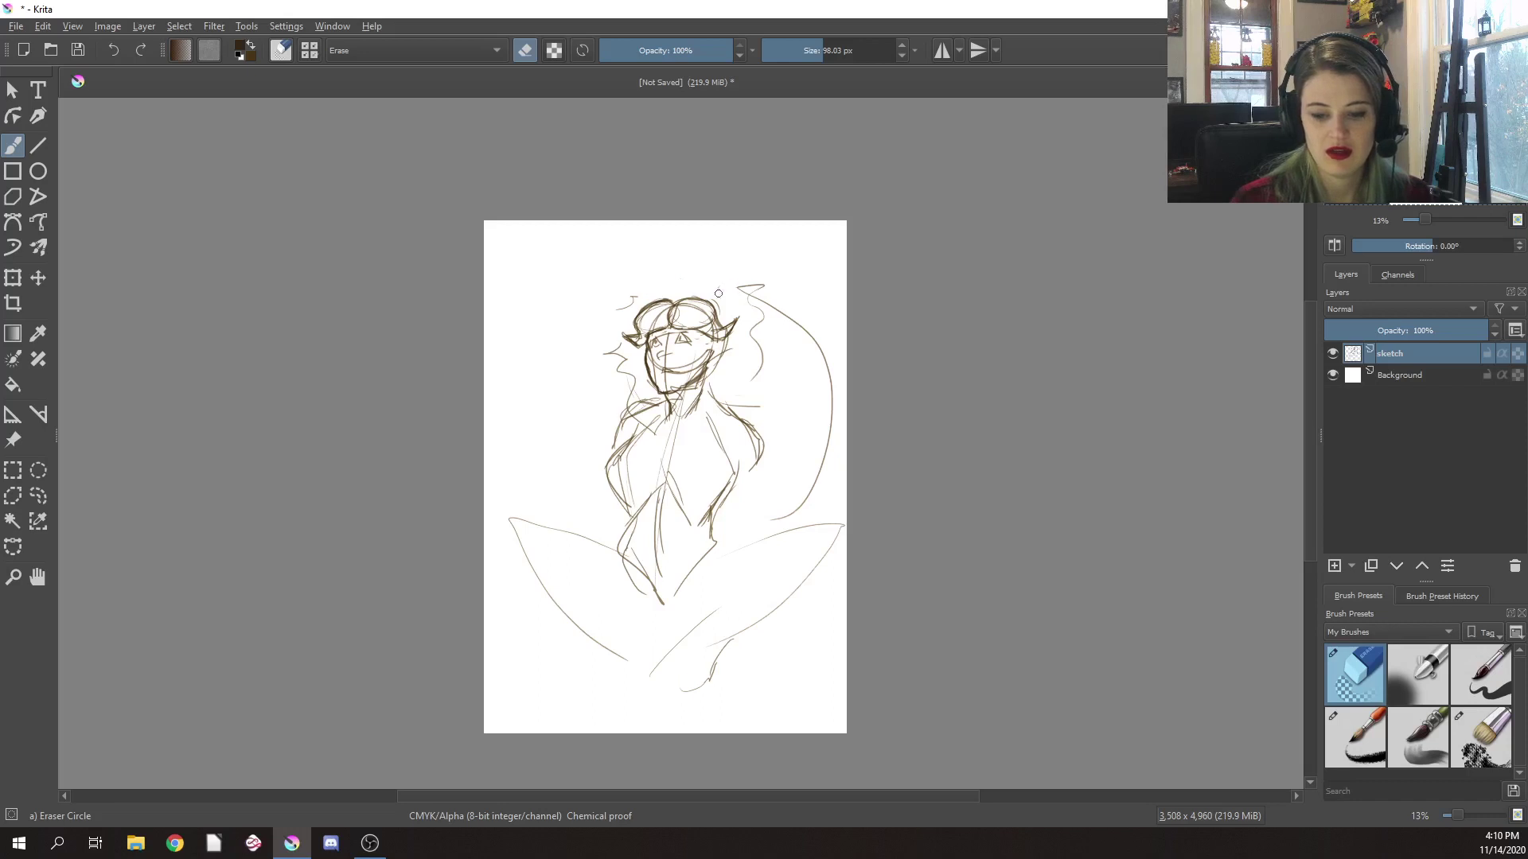
With Ink-7 Brush Rough, draw zigzag hair on top and add lines around the neck and collar
right_click(817, 271)
click(920, 307)
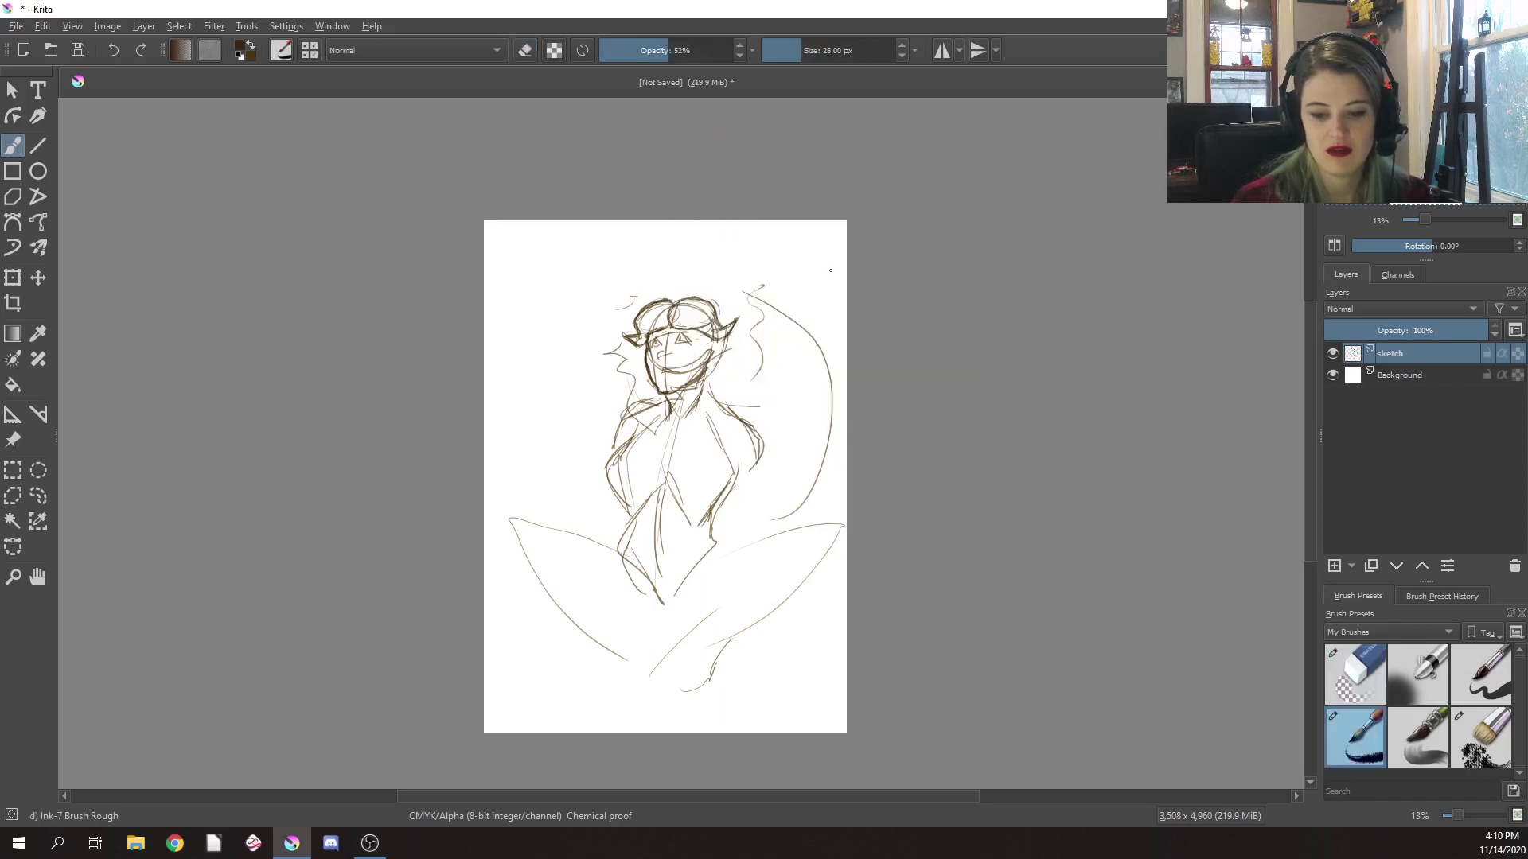
mouse_move(647, 287)
mouse_down()
mouse_move(770, 288)
mouse_move(769, 365)
mouse_move(735, 382)
mouse_move(728, 349)
mouse_move(768, 371)
mouse_move(726, 433)
mouse_up()
mouse_move(605, 398)
mouse_down()
mouse_move(674, 435)
mouse_move(631, 455)
mouse_up()
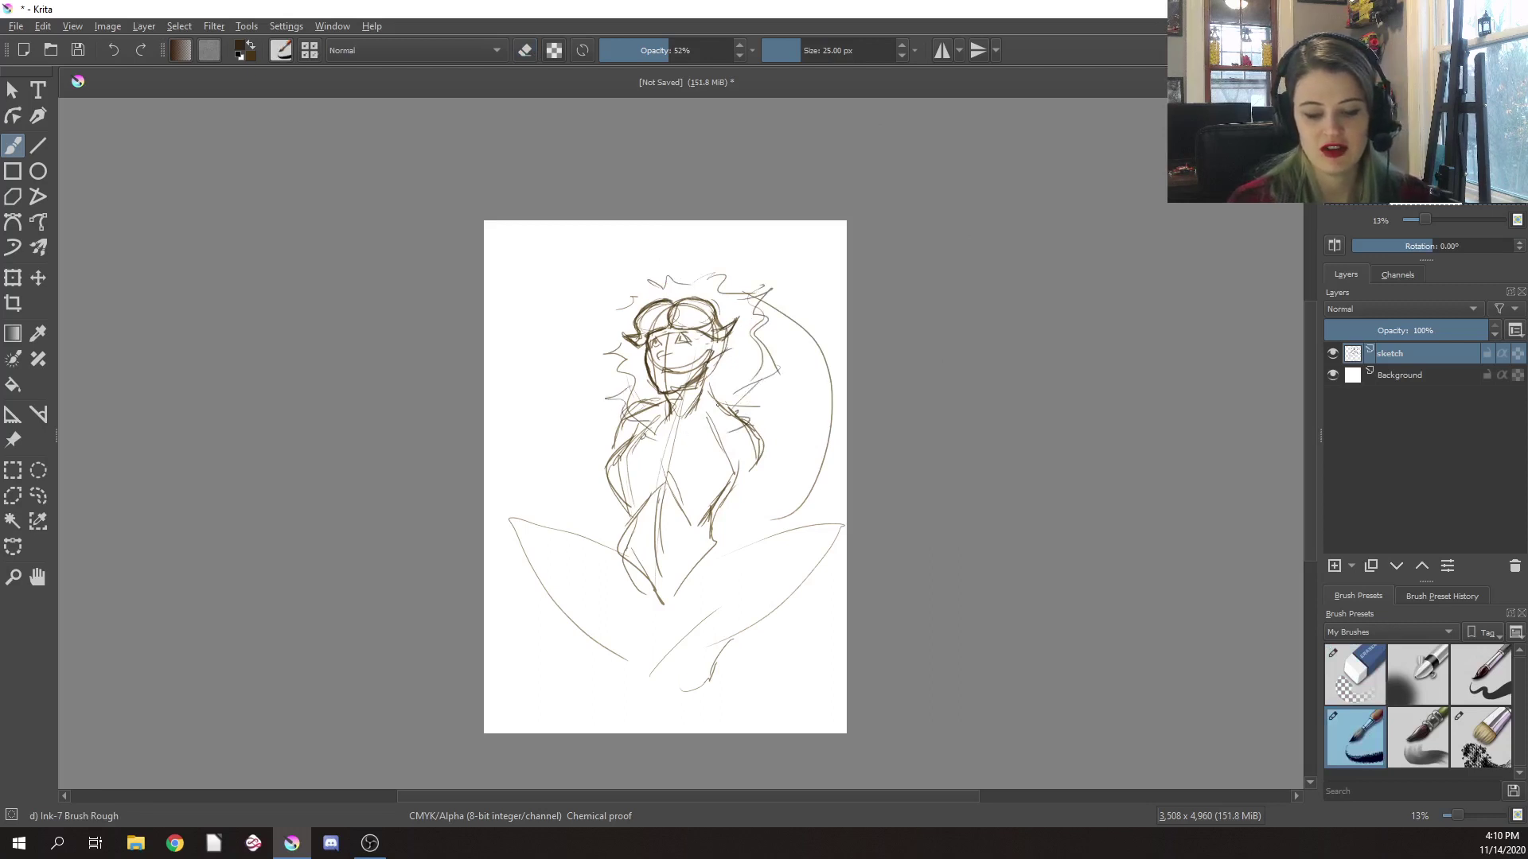
mouse_move(710, 377)
mouse_down()
mouse_move(660, 409)
mouse_move(720, 410)
mouse_move(706, 423)
mouse_up()
drag(720, 421, 675, 440)
Sketch the right side beside the raised arm and strengthen the figure's left side contour
drag(777, 374, 785, 396)
drag(767, 345, 784, 438)
drag(757, 386, 789, 446)
mouse_move(626, 384)
mouse_down()
mouse_move(584, 438)
mouse_move(595, 565)
mouse_up()
drag(586, 509, 594, 539)
mouse_move(589, 527)
mouse_down()
mouse_move(619, 591)
mouse_move(668, 624)
mouse_up()
Add diagonal lines along the right torso, the left shoulder and upper arm, and marks left of the head
drag(767, 516, 733, 566)
drag(793, 434, 702, 582)
drag(704, 580, 697, 596)
drag(610, 404, 583, 446)
drag(592, 447, 588, 491)
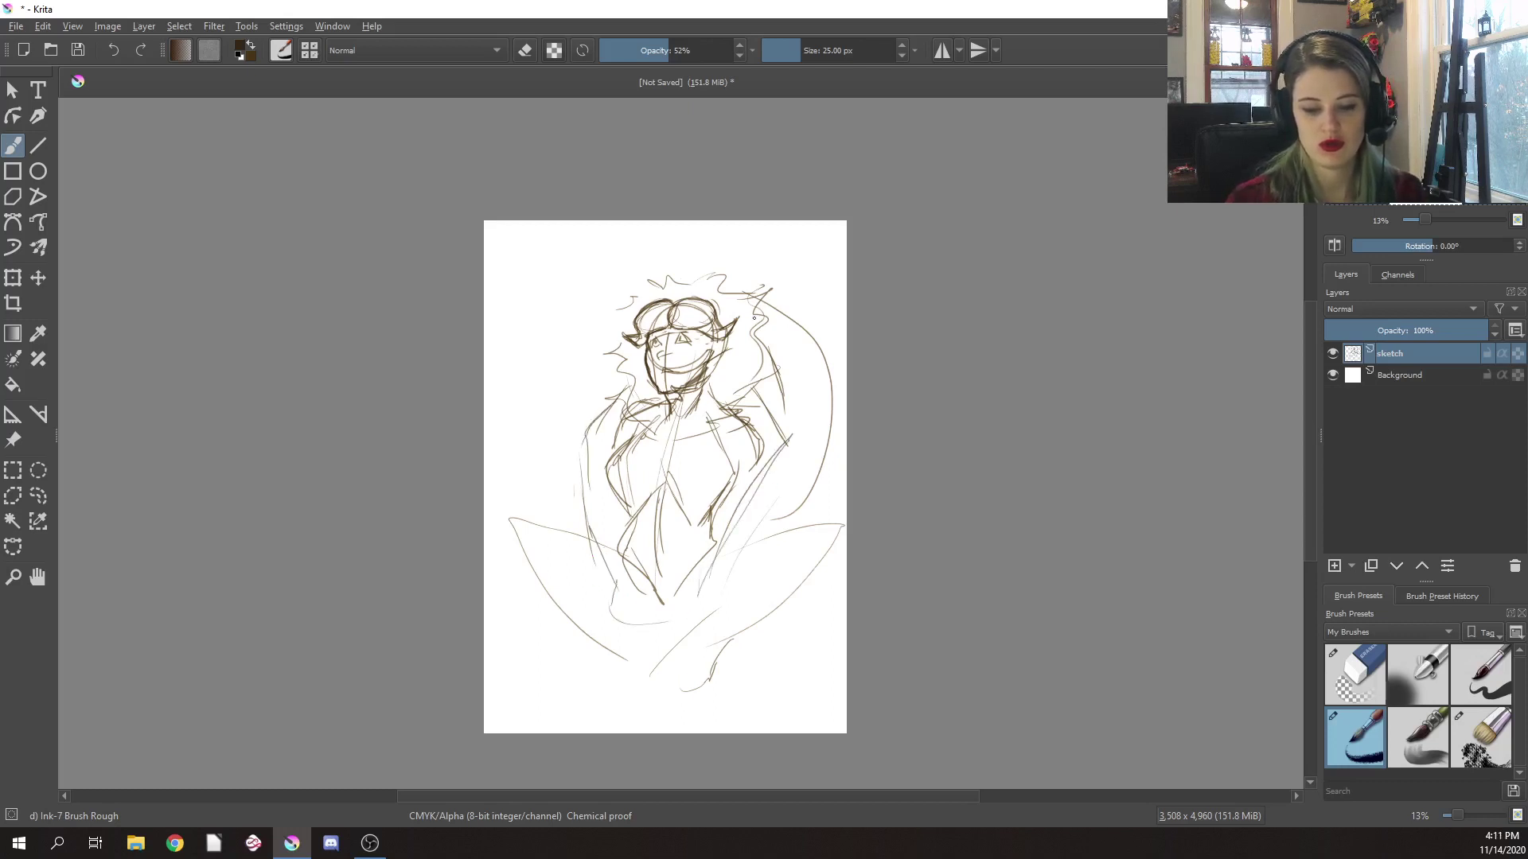
drag(533, 373, 564, 387)
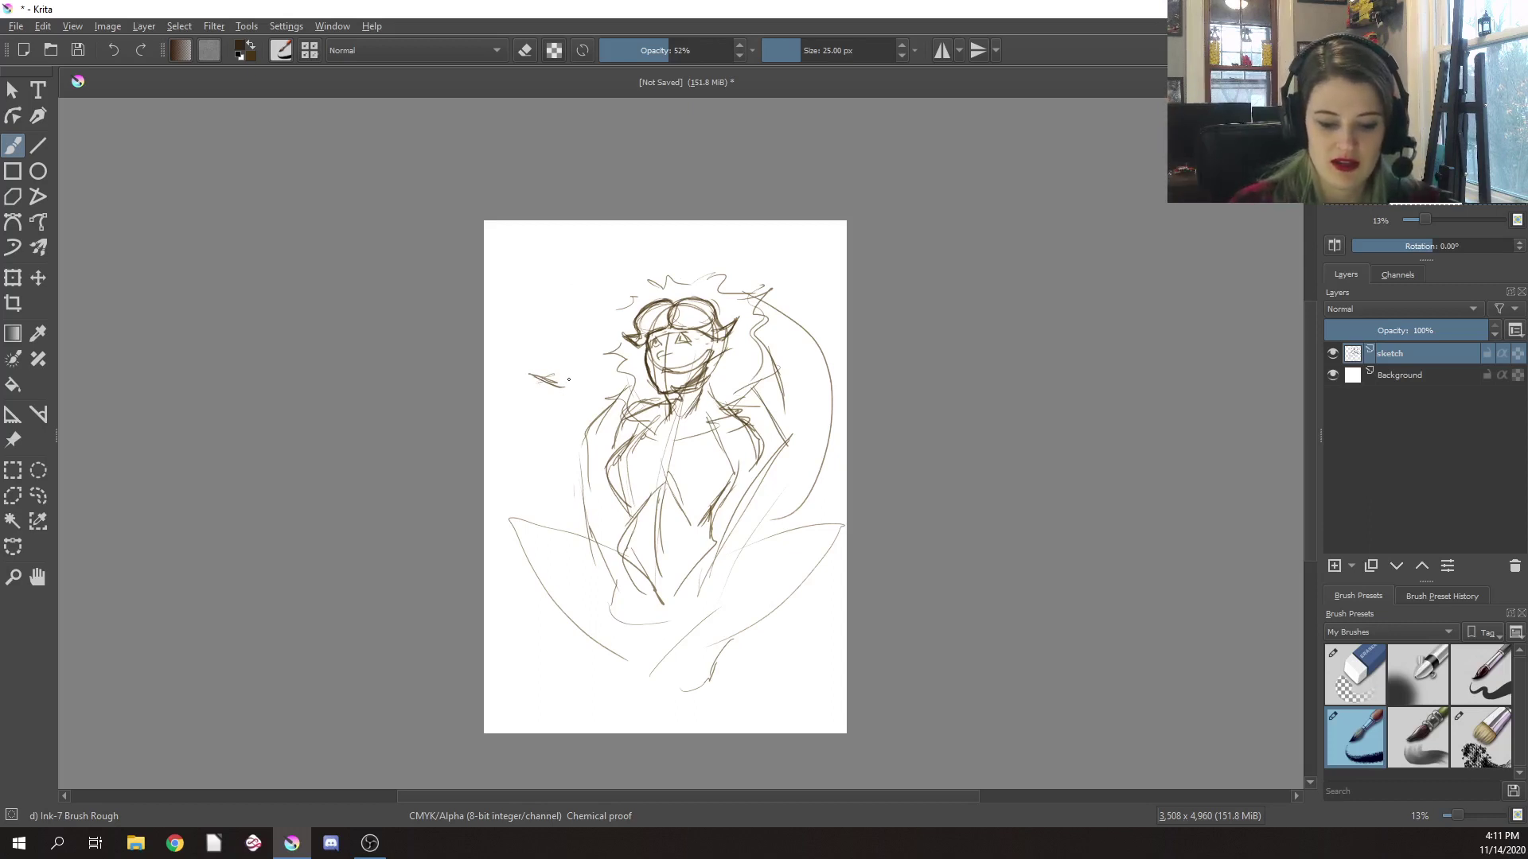
Sketch the raised hand left of the face, the arm with its sleeve lines, and chest strokes
mouse_move(544, 378)
mouse_down()
mouse_move(571, 387)
mouse_move(531, 392)
mouse_move(554, 421)
mouse_move(570, 384)
mouse_move(552, 420)
mouse_move(567, 492)
mouse_up()
drag(556, 421, 574, 504)
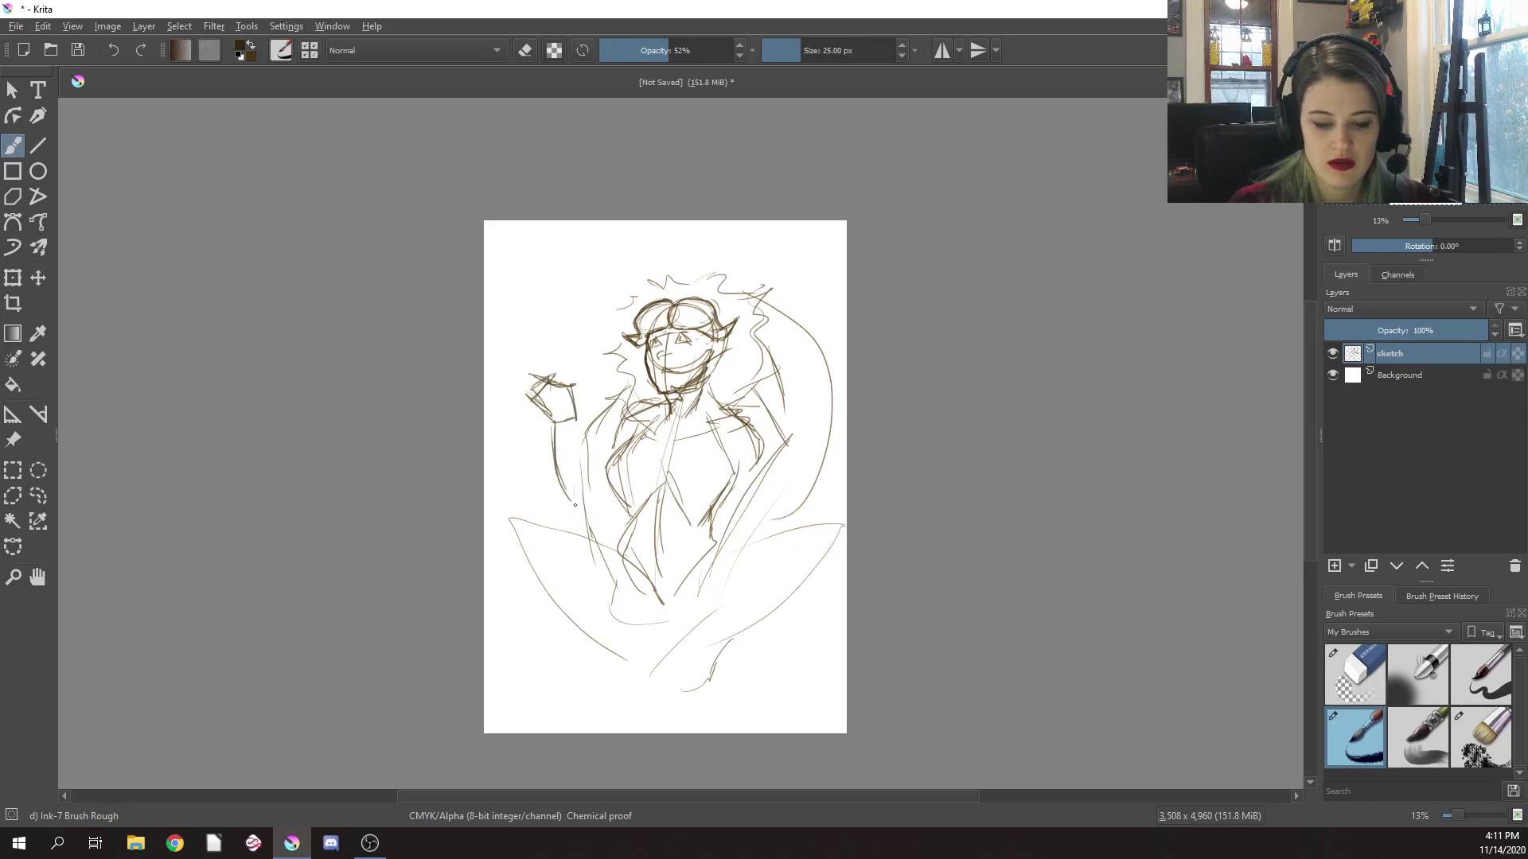
mouse_move(573, 421)
mouse_down()
mouse_move(606, 509)
mouse_move(605, 495)
mouse_move(597, 519)
mouse_move(568, 524)
mouse_up()
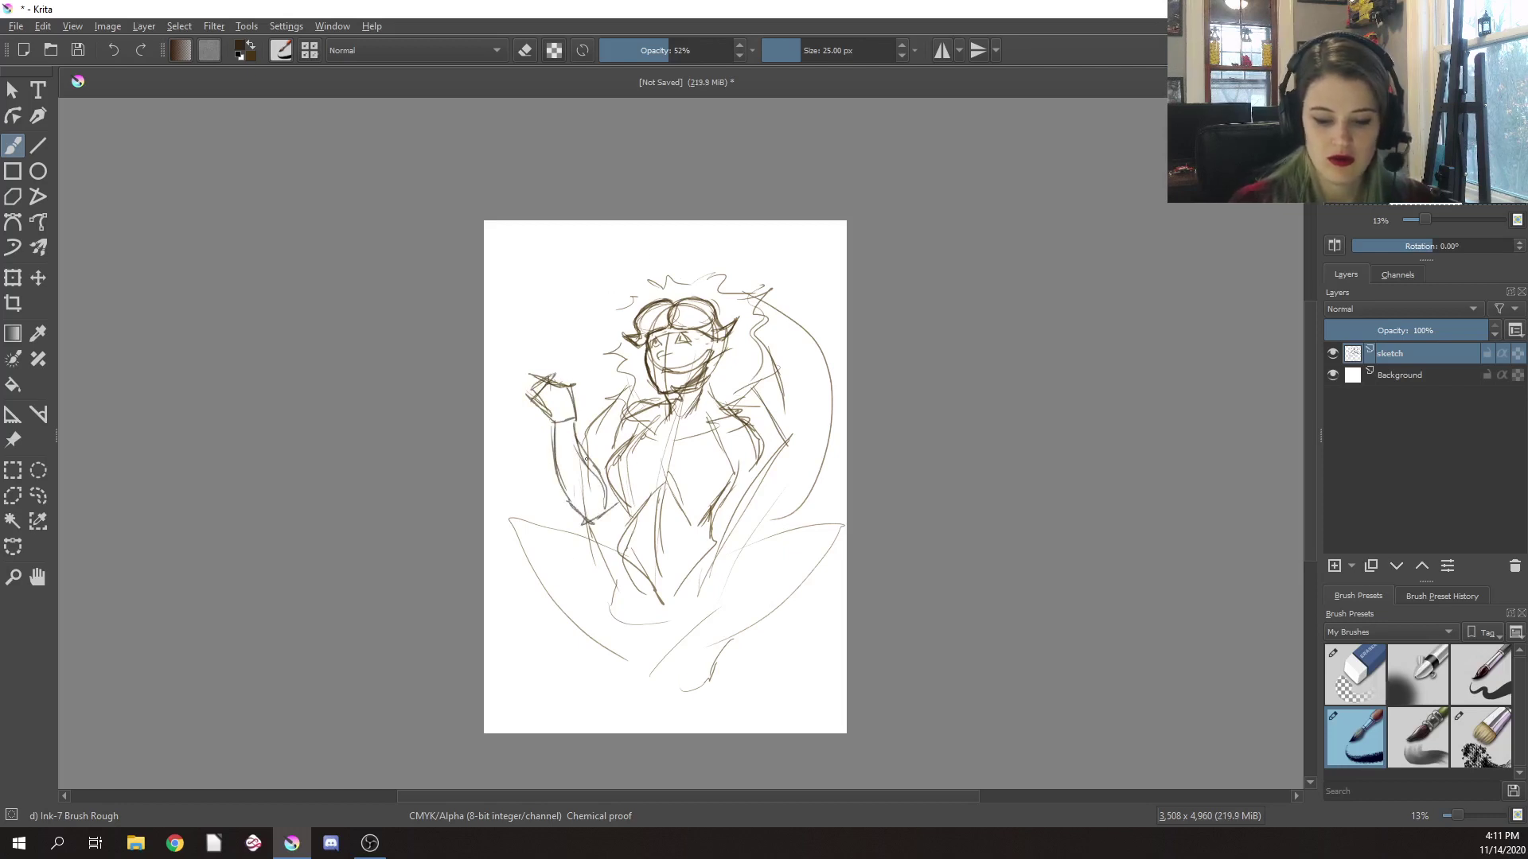
drag(616, 440, 593, 462)
mouse_move(629, 409)
mouse_down()
mouse_move(617, 433)
mouse_move(681, 450)
mouse_move(693, 481)
mouse_up()
drag(667, 467, 645, 494)
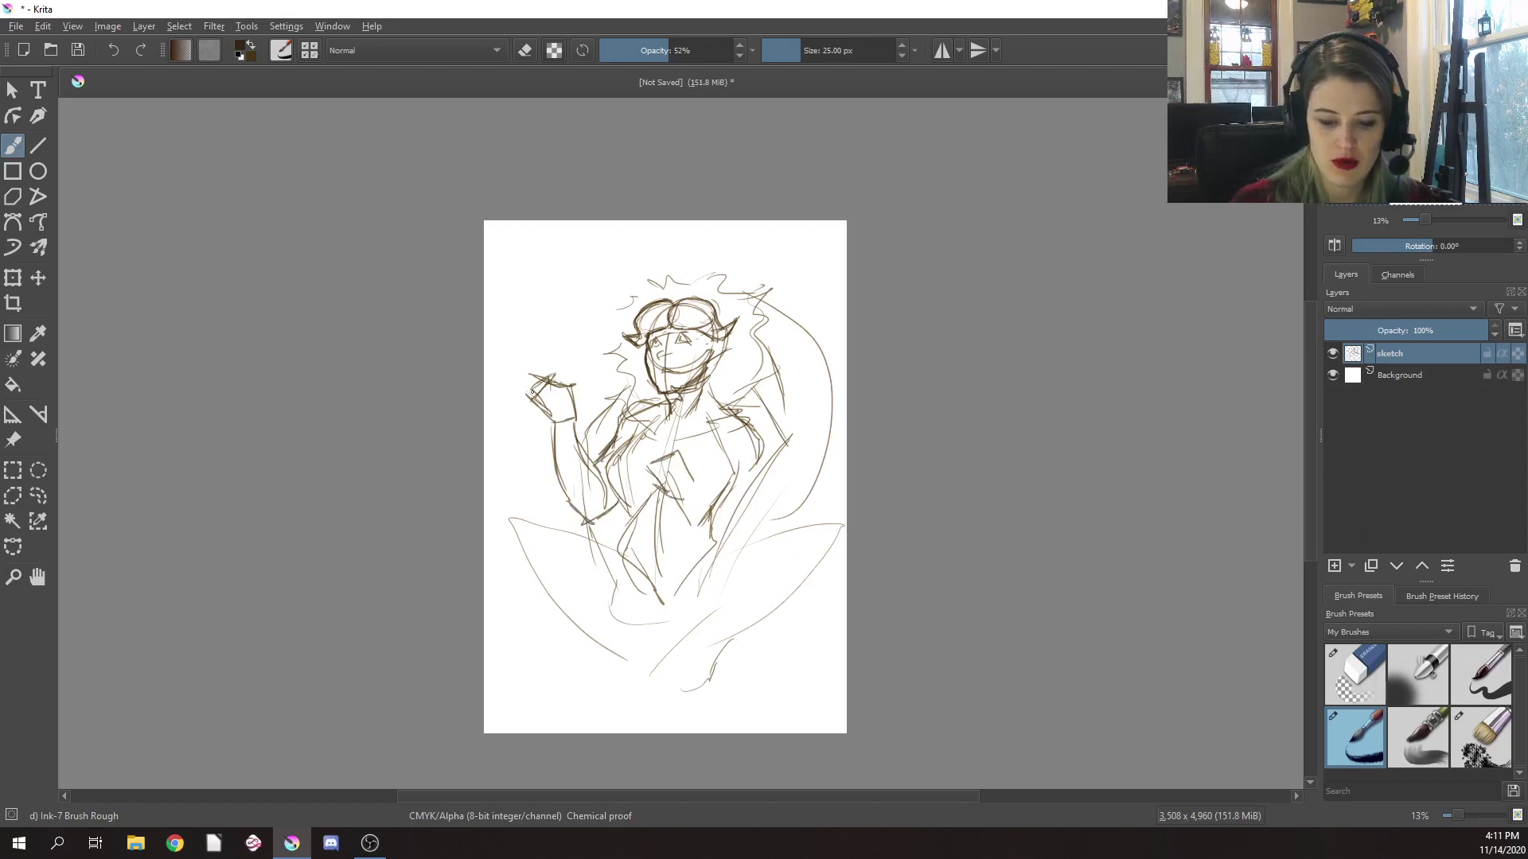
Add finger strokes to the raised hand, then erase those finger lines and return to the ink brush
drag(535, 358, 540, 389)
mouse_move(536, 372)
mouse_down()
mouse_move(523, 345)
mouse_move(528, 374)
mouse_move(547, 355)
mouse_move(552, 374)
mouse_move(523, 375)
mouse_move(519, 343)
mouse_move(551, 378)
mouse_up()
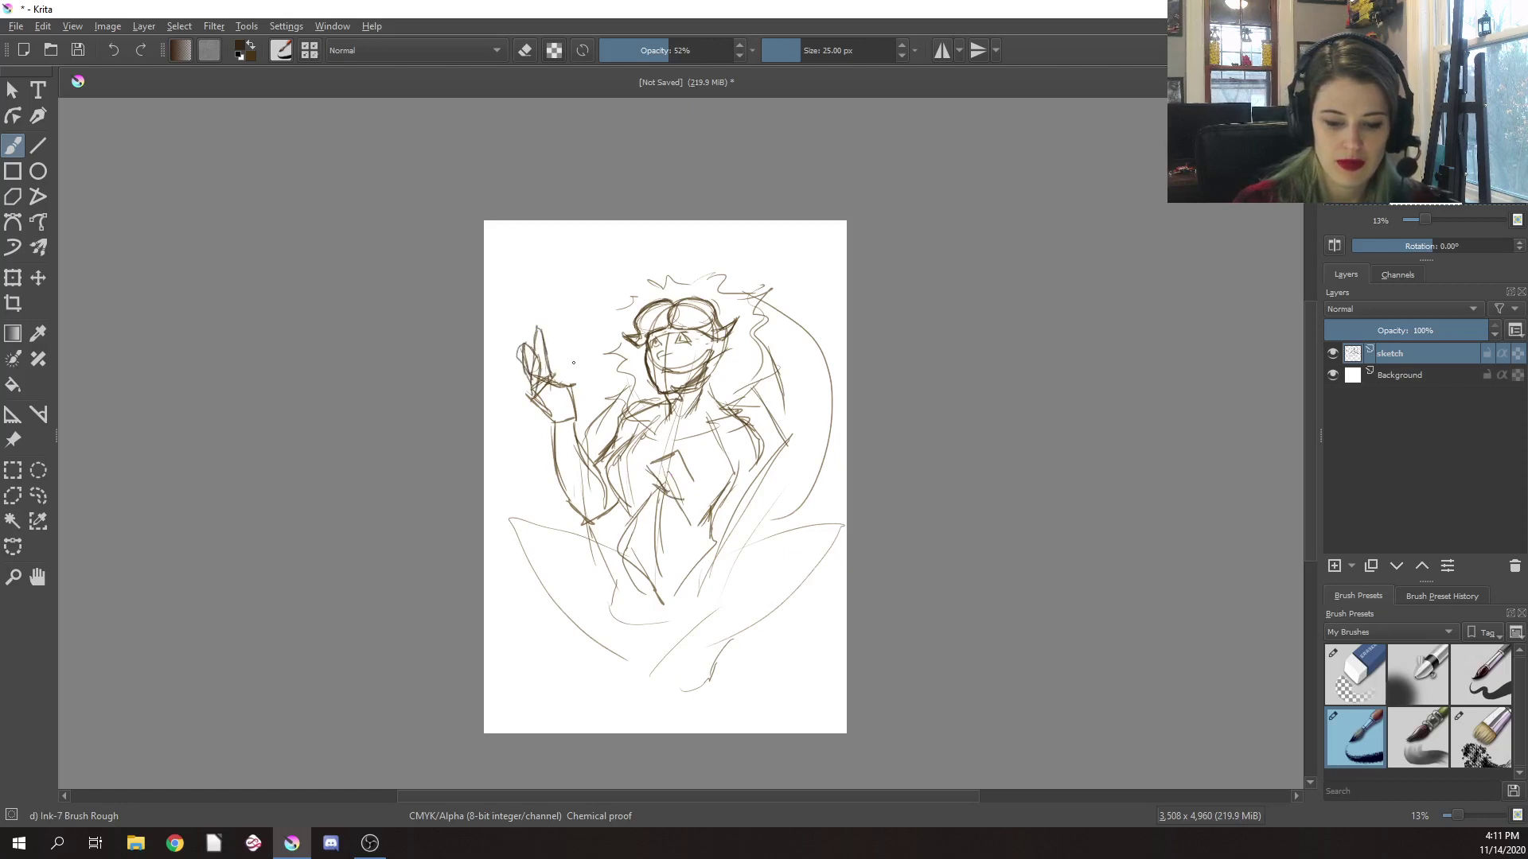
right_click(557, 311)
click(592, 182)
mouse_move(541, 318)
mouse_down()
mouse_move(515, 357)
mouse_move(552, 329)
mouse_move(527, 394)
mouse_move(545, 350)
mouse_move(540, 383)
mouse_move(530, 343)
mouse_move(549, 342)
mouse_move(576, 406)
mouse_up()
right_click(613, 307)
click(717, 354)
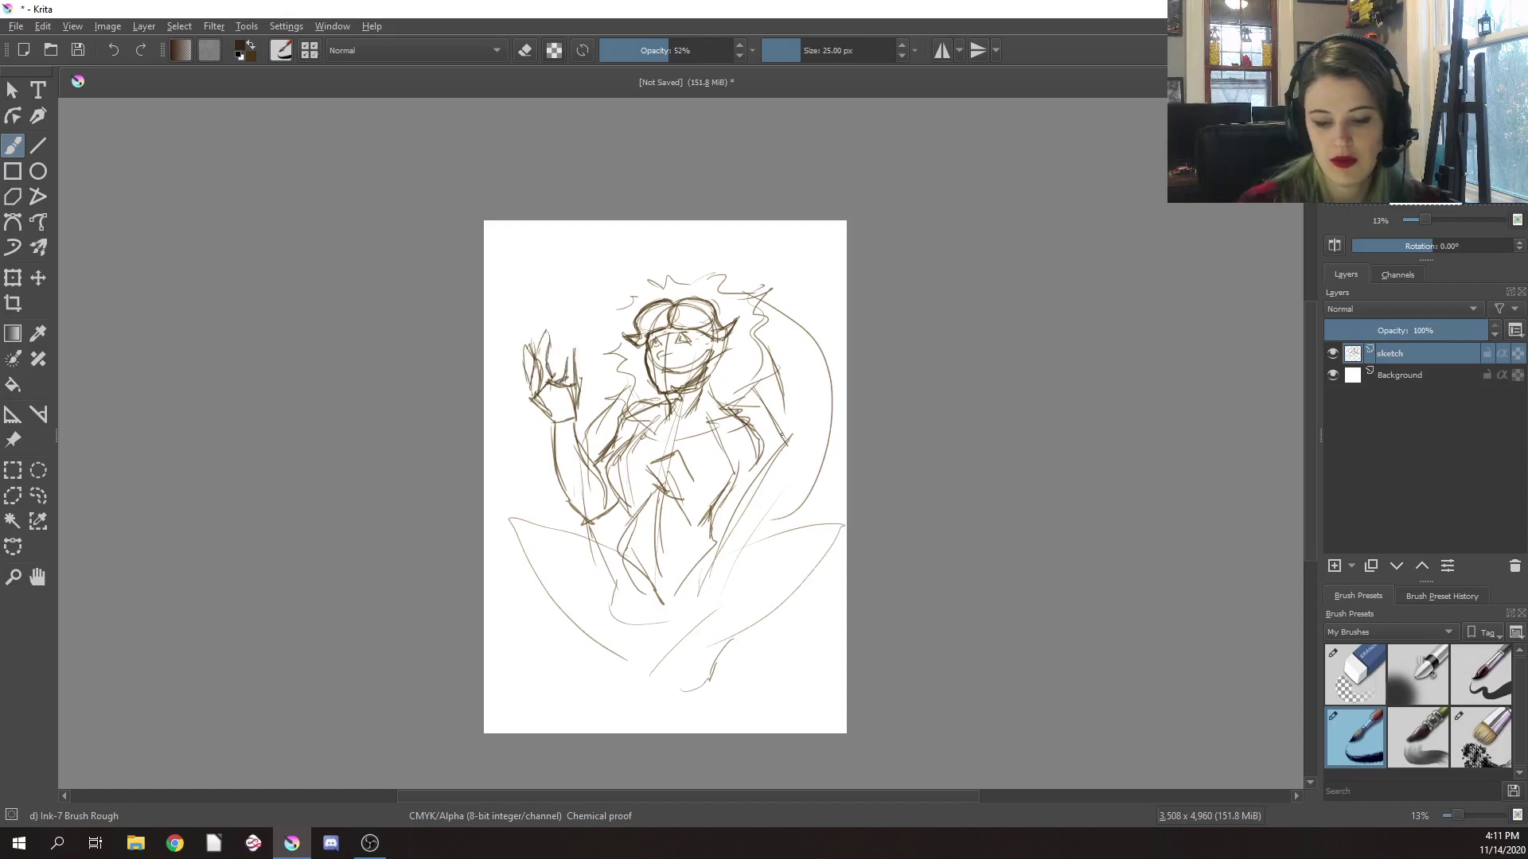
Add short rough strokes across the chest and torso
mouse_move(651, 470)
mouse_down()
mouse_move(670, 495)
mouse_move(685, 461)
mouse_move(696, 490)
mouse_move(700, 461)
mouse_move(698, 492)
mouse_move(639, 428)
mouse_move(631, 474)
mouse_up()
drag(631, 472, 662, 487)
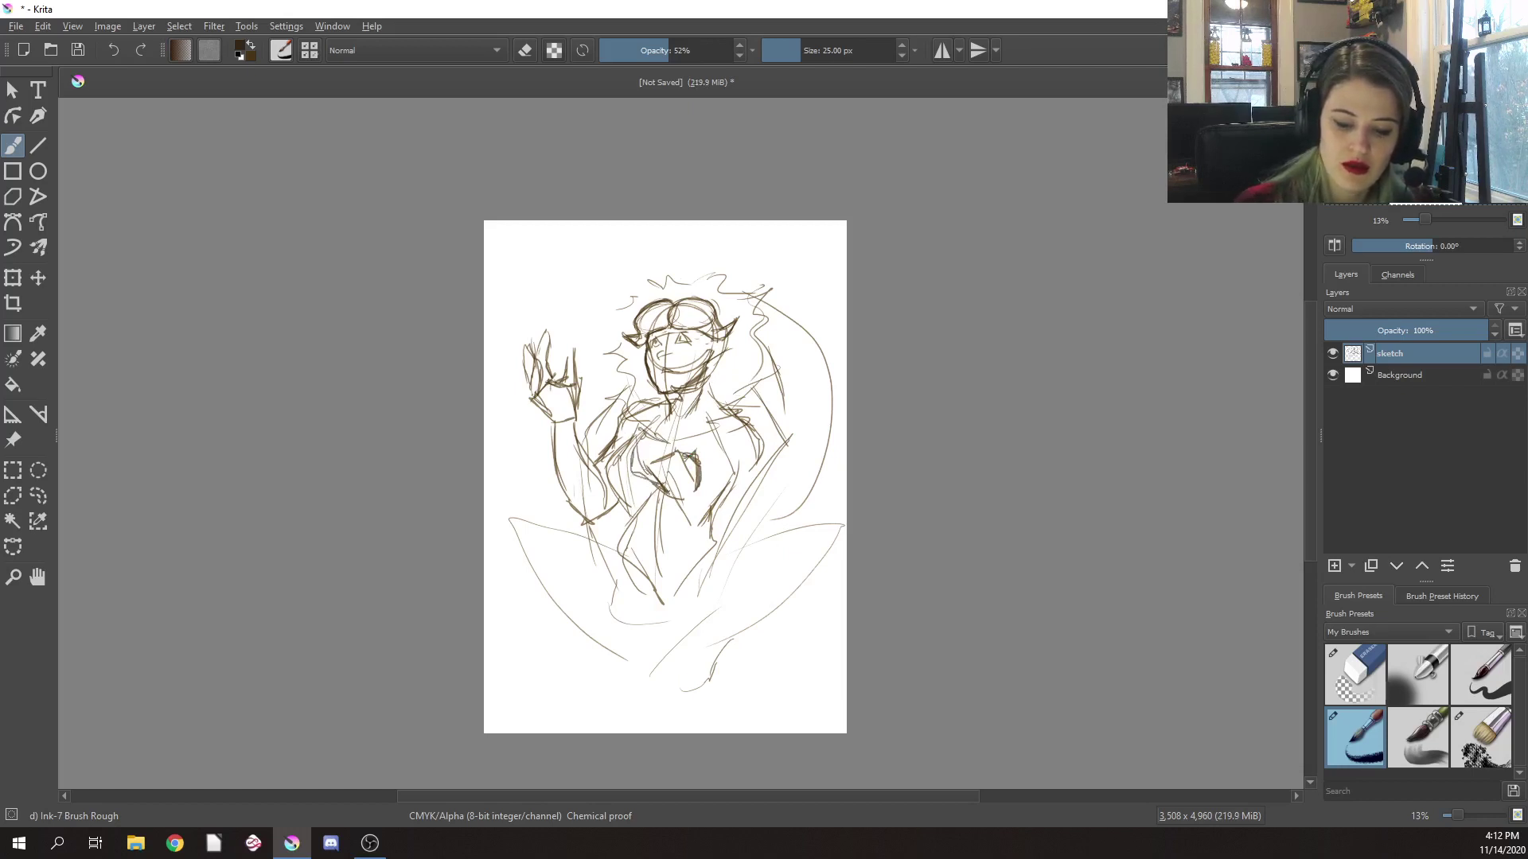
mouse_move(639, 430)
mouse_down()
mouse_move(631, 469)
mouse_move(669, 425)
mouse_move(642, 433)
mouse_move(649, 460)
mouse_move(697, 452)
mouse_move(700, 470)
mouse_move(680, 455)
mouse_move(700, 470)
mouse_up()
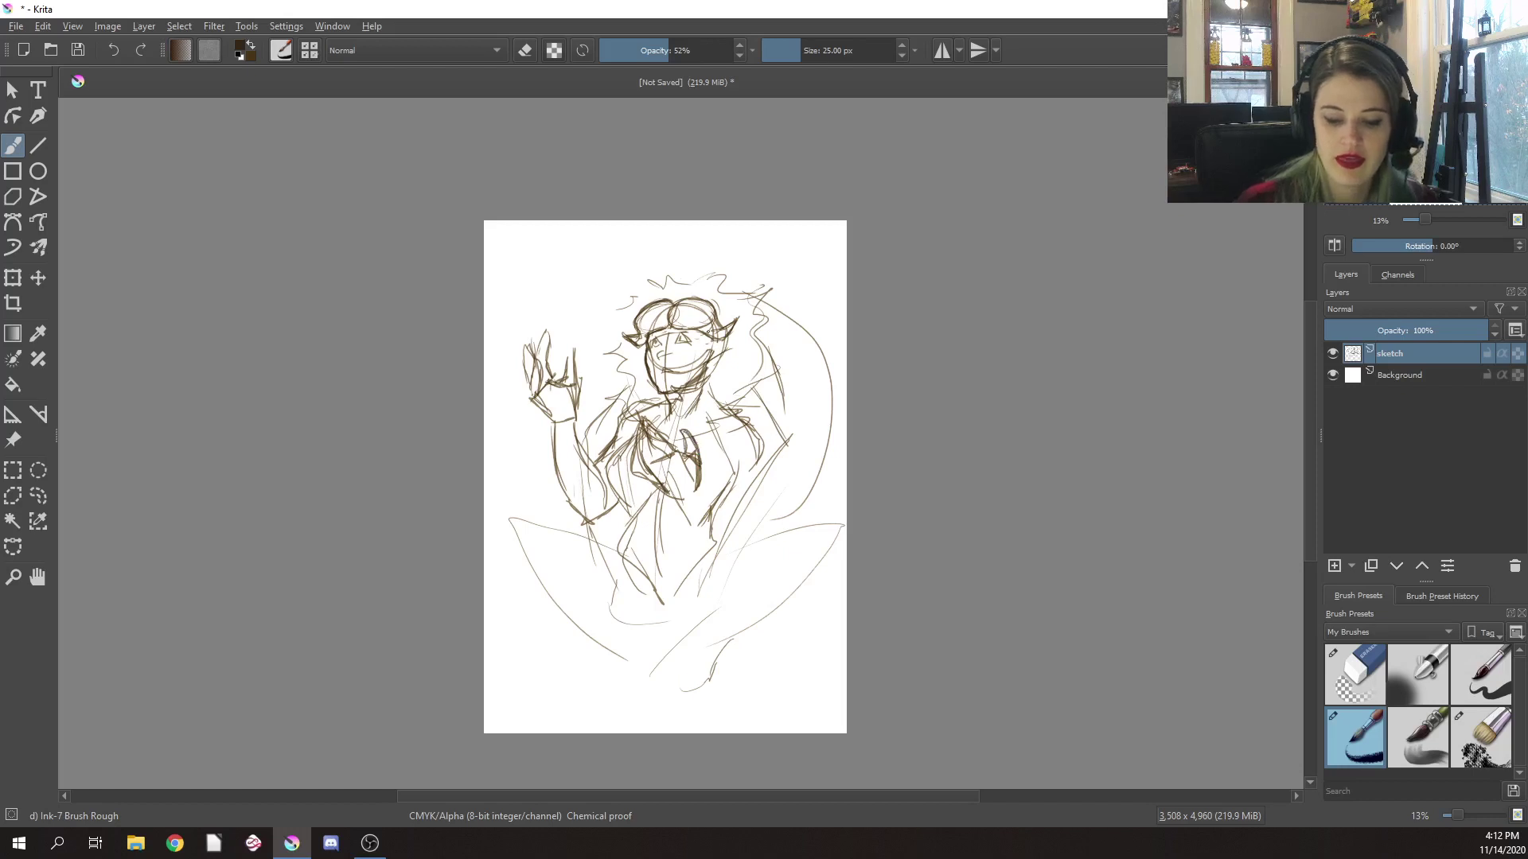
Lasso the chest strokes below the chin, scale them down with Transform, apply, and deselect
click(39, 495)
mouse_move(658, 419)
mouse_down()
mouse_move(624, 456)
mouse_move(698, 436)
mouse_up()
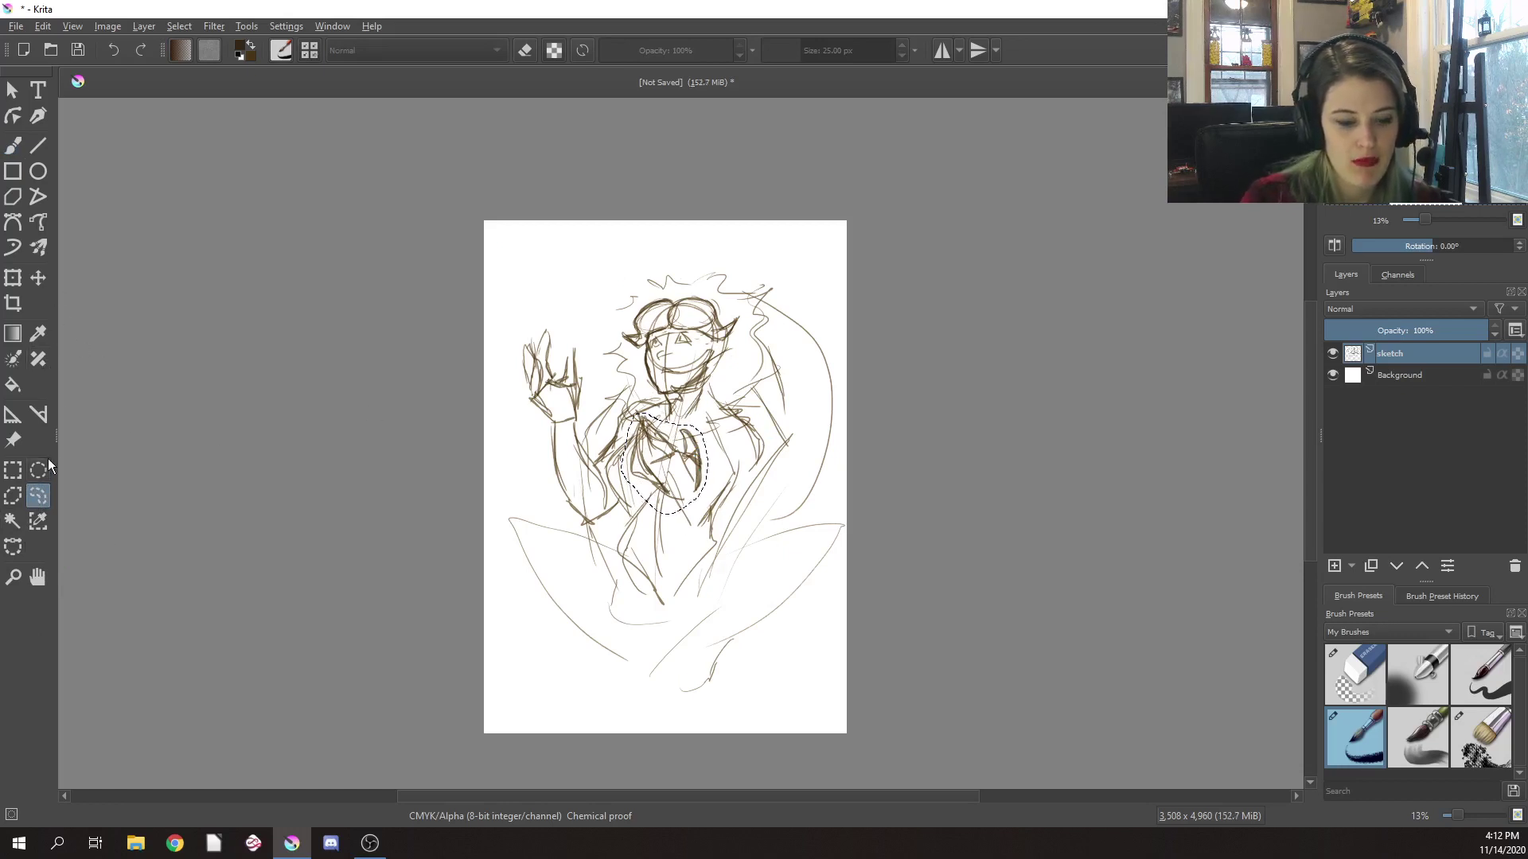
click(46, 281)
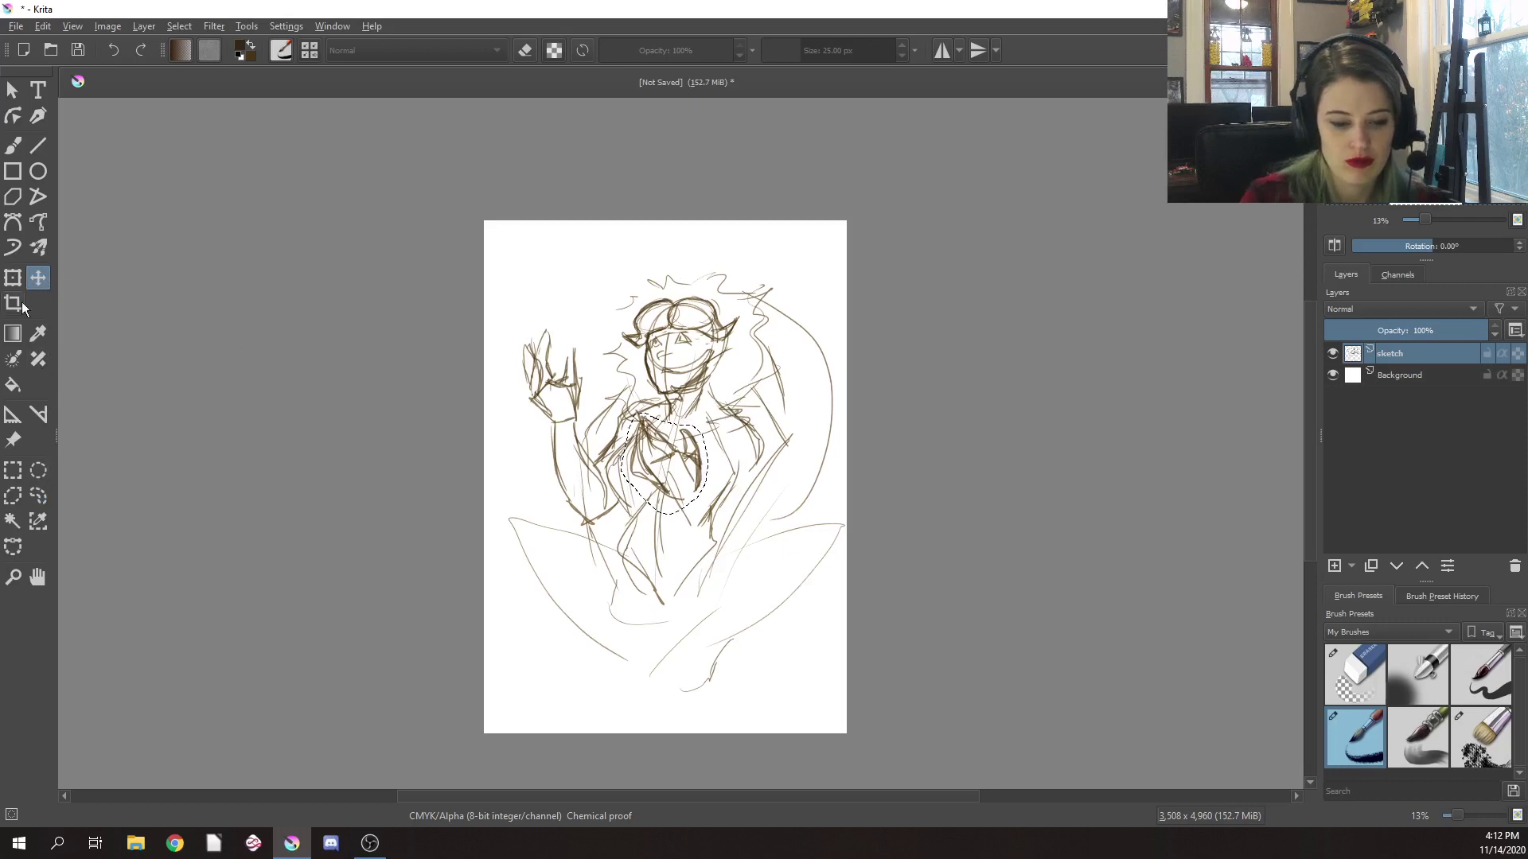
click(13, 278)
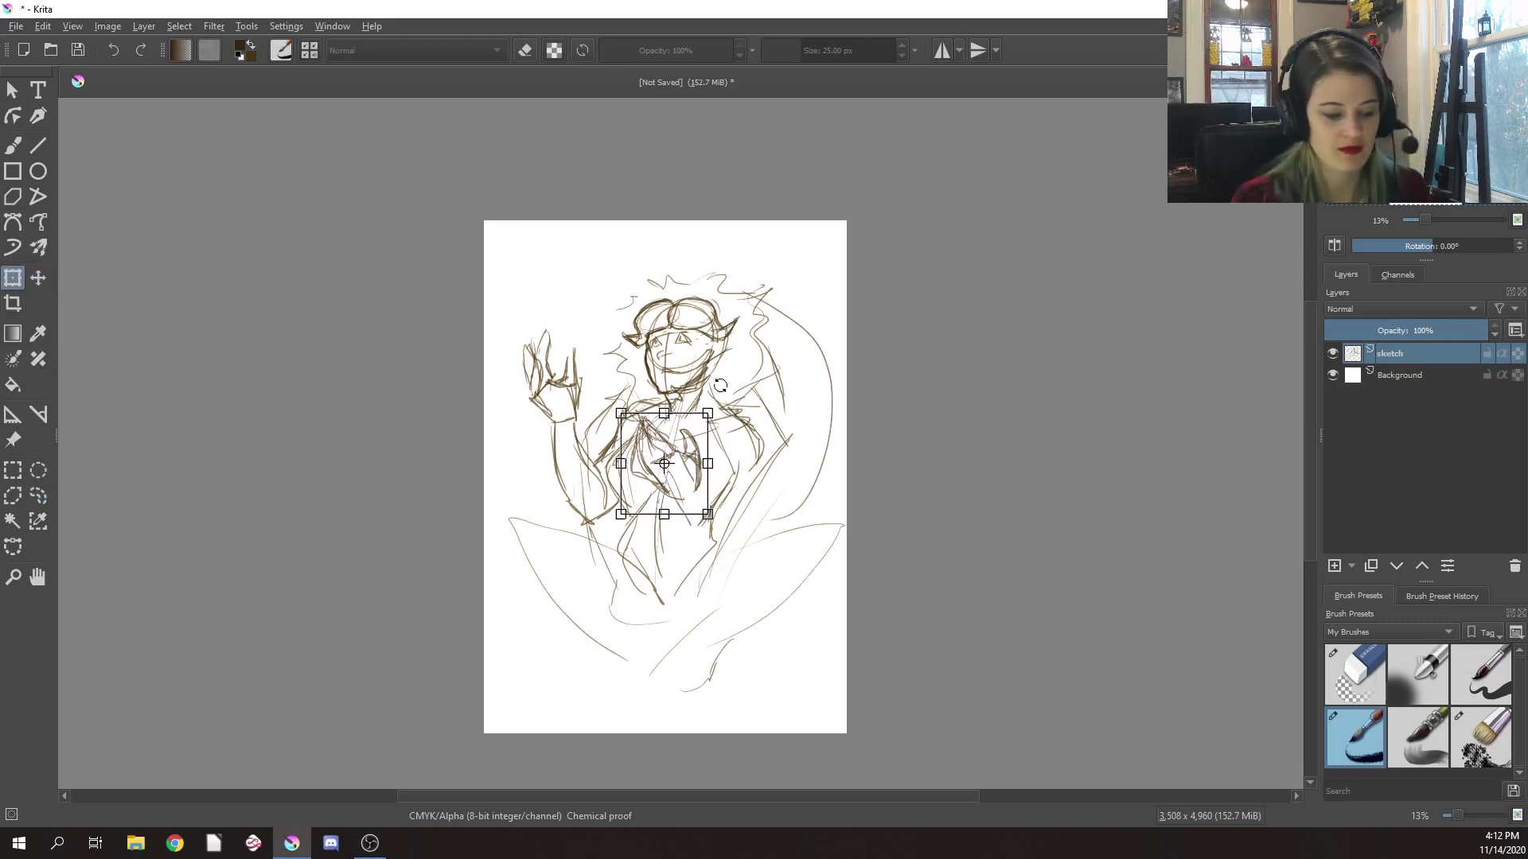
drag(708, 412, 698, 424)
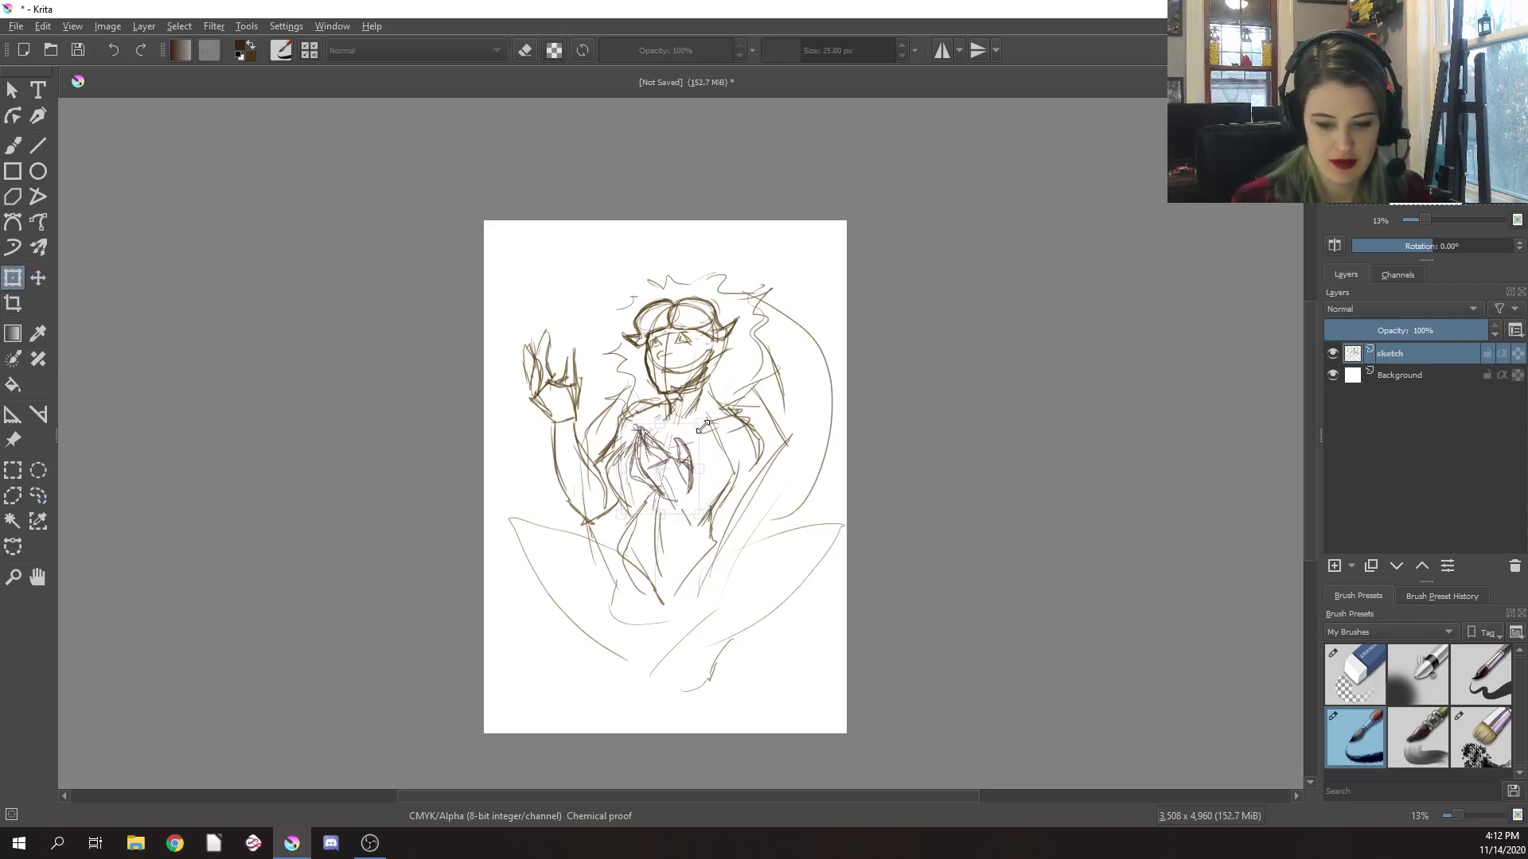
right_click(506, 535)
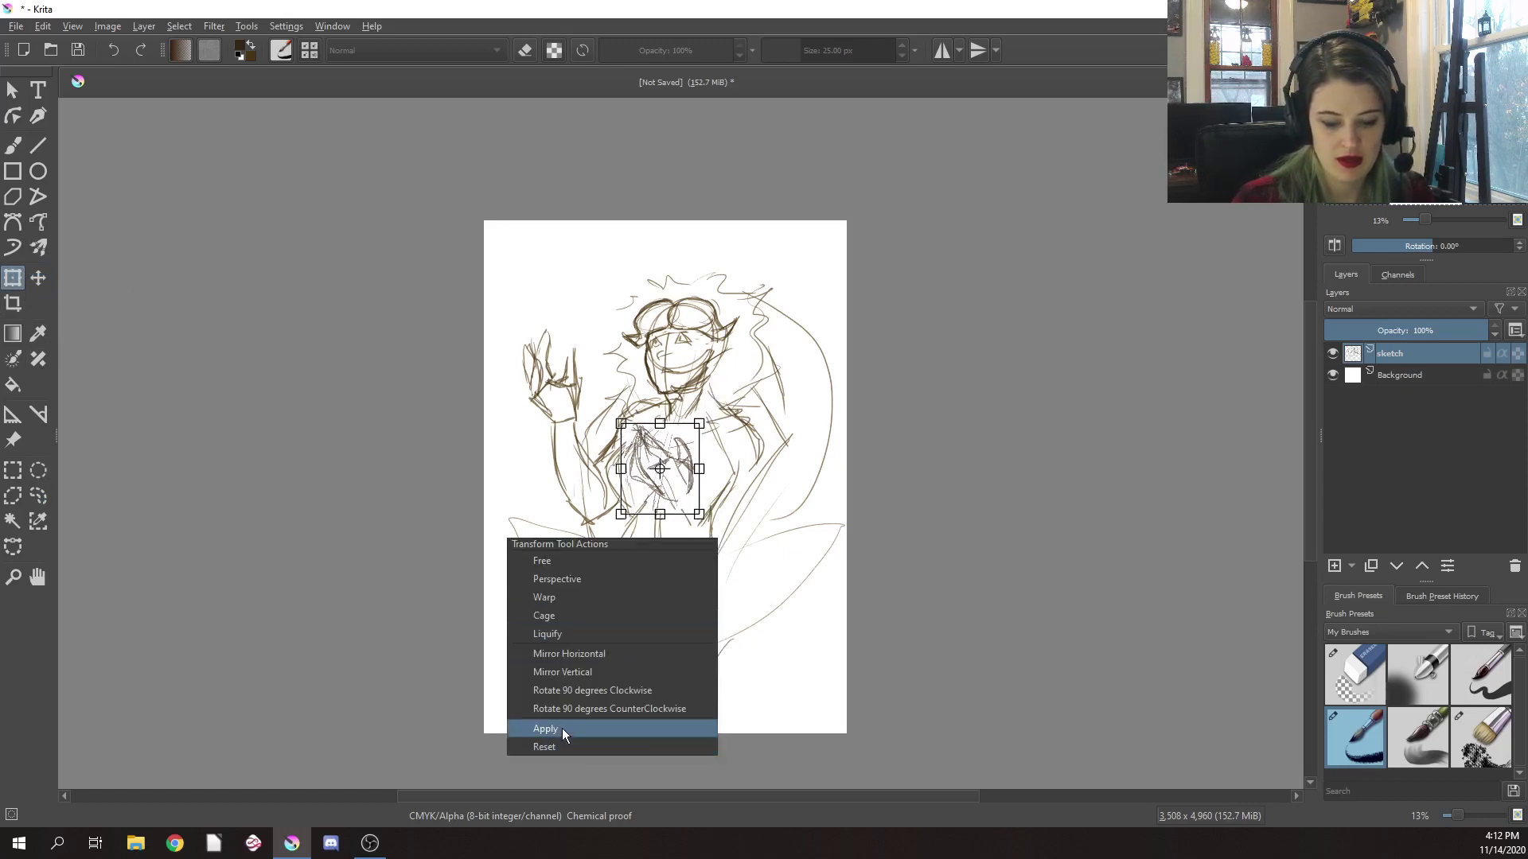
click(562, 728)
click(38, 495)
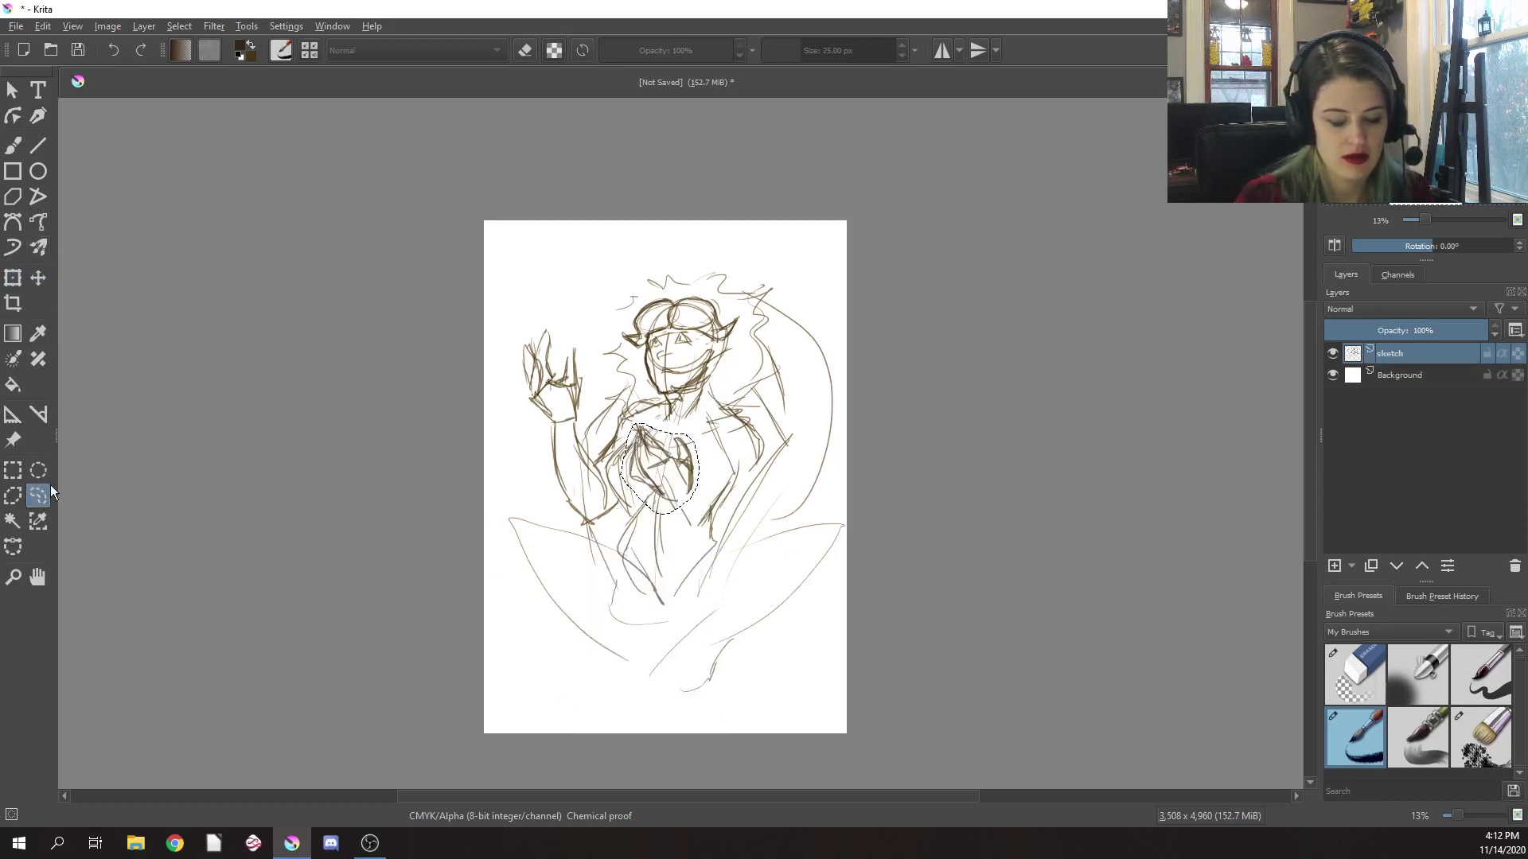
right_click(639, 494)
click(652, 513)
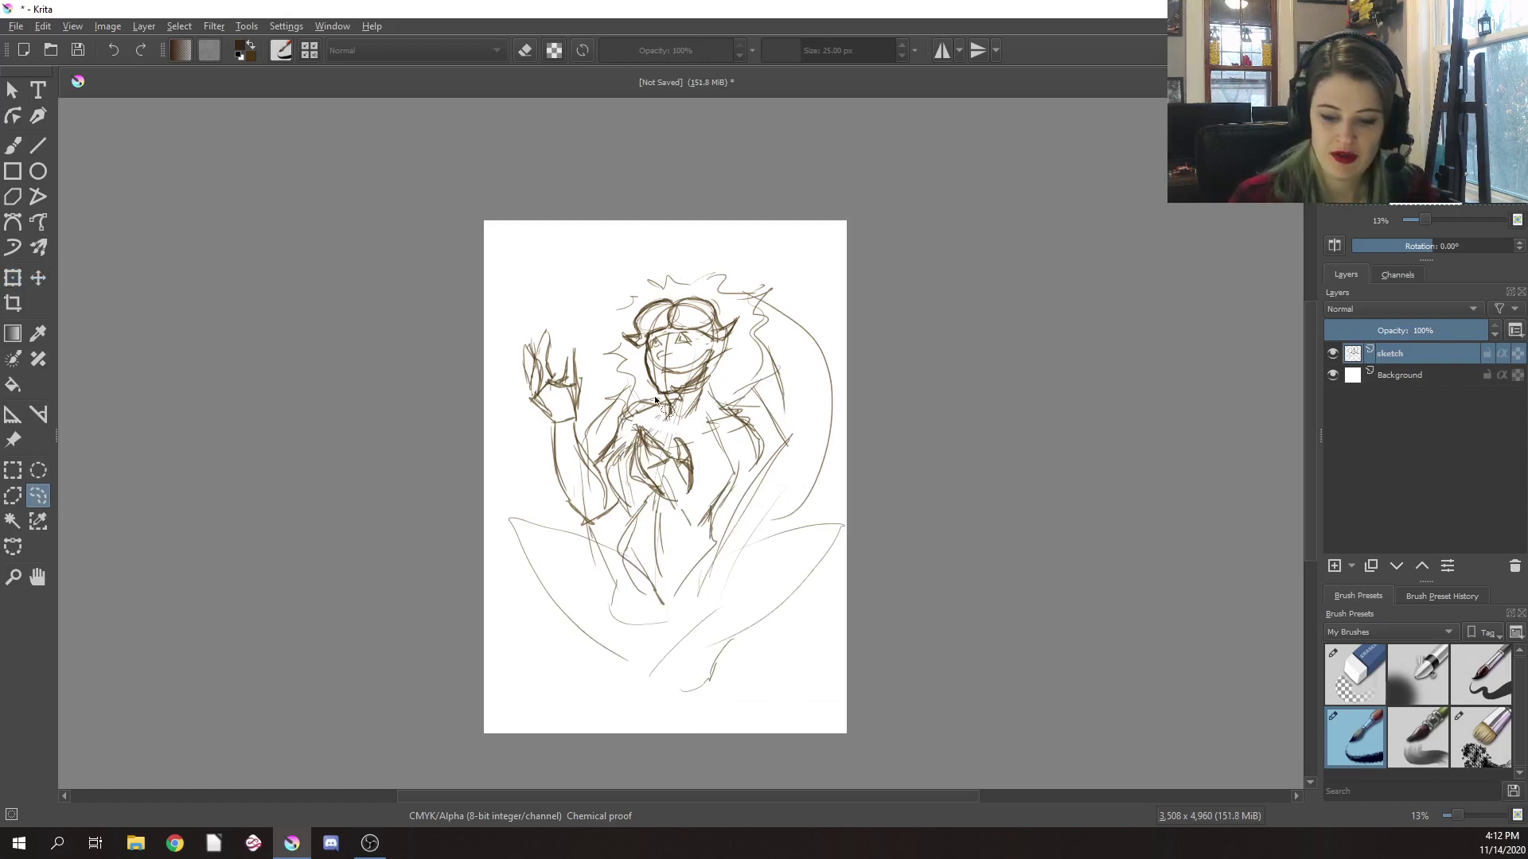
Switch to the rough ink brush and sketch zigzag robe folds and hatching on the right side
key(b)
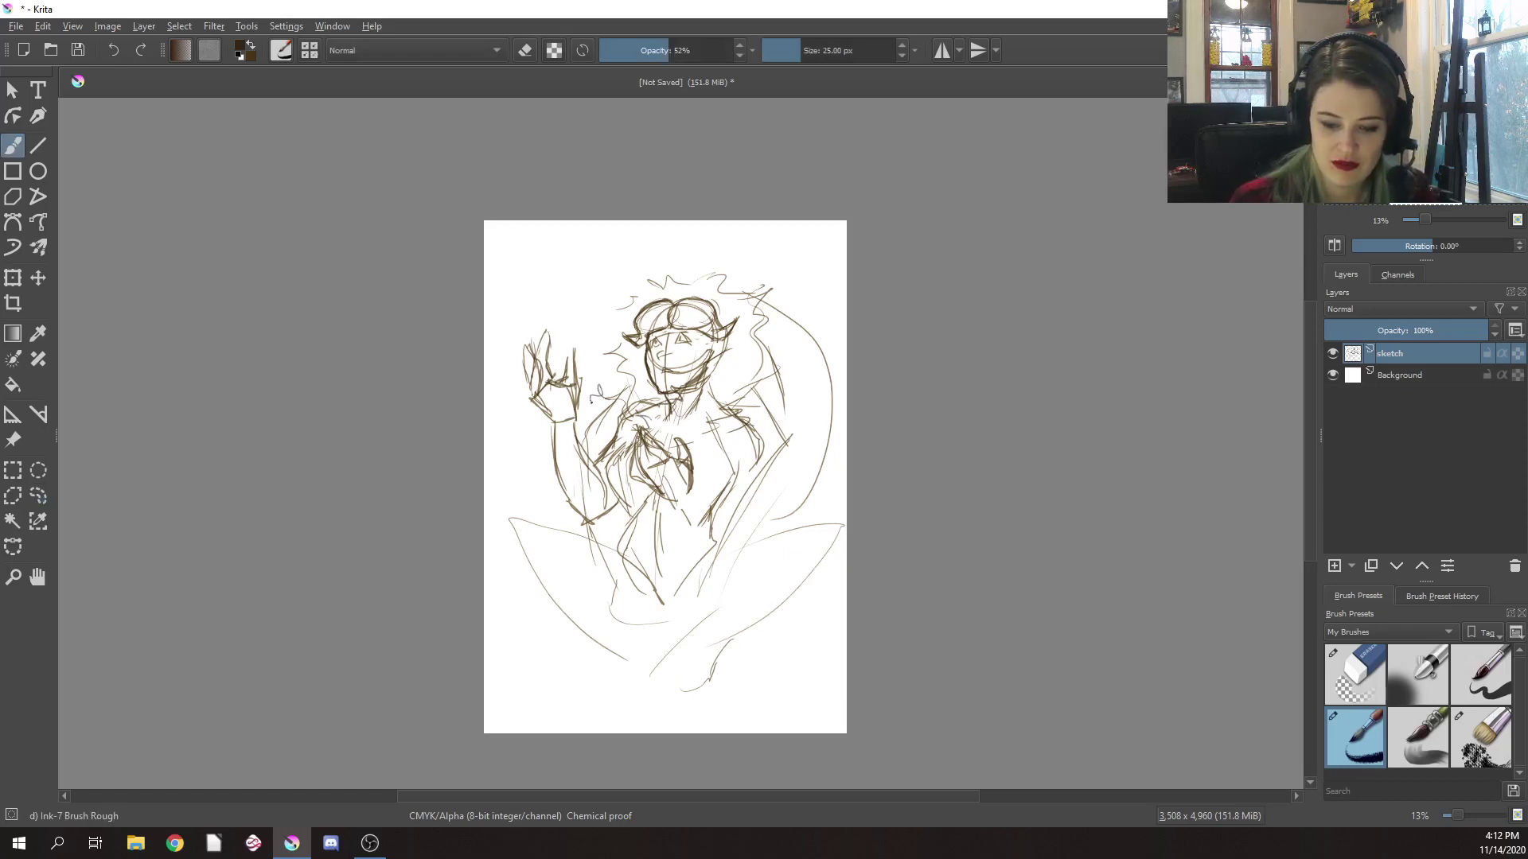
mouse_move(605, 406)
mouse_down()
mouse_move(589, 418)
mouse_move(615, 483)
mouse_move(557, 461)
mouse_move(609, 602)
mouse_up()
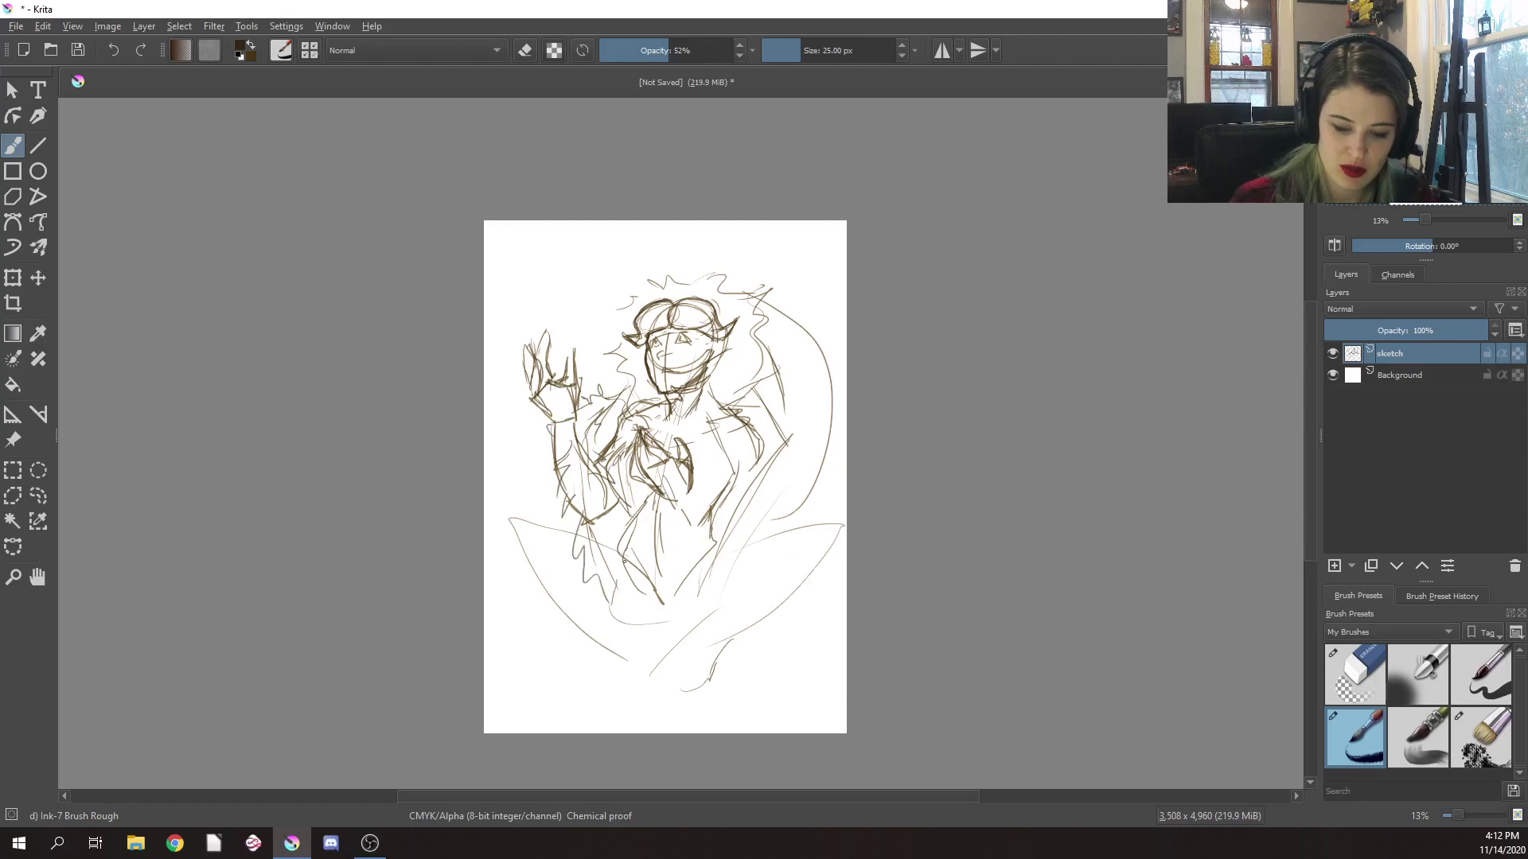
drag(606, 522, 658, 581)
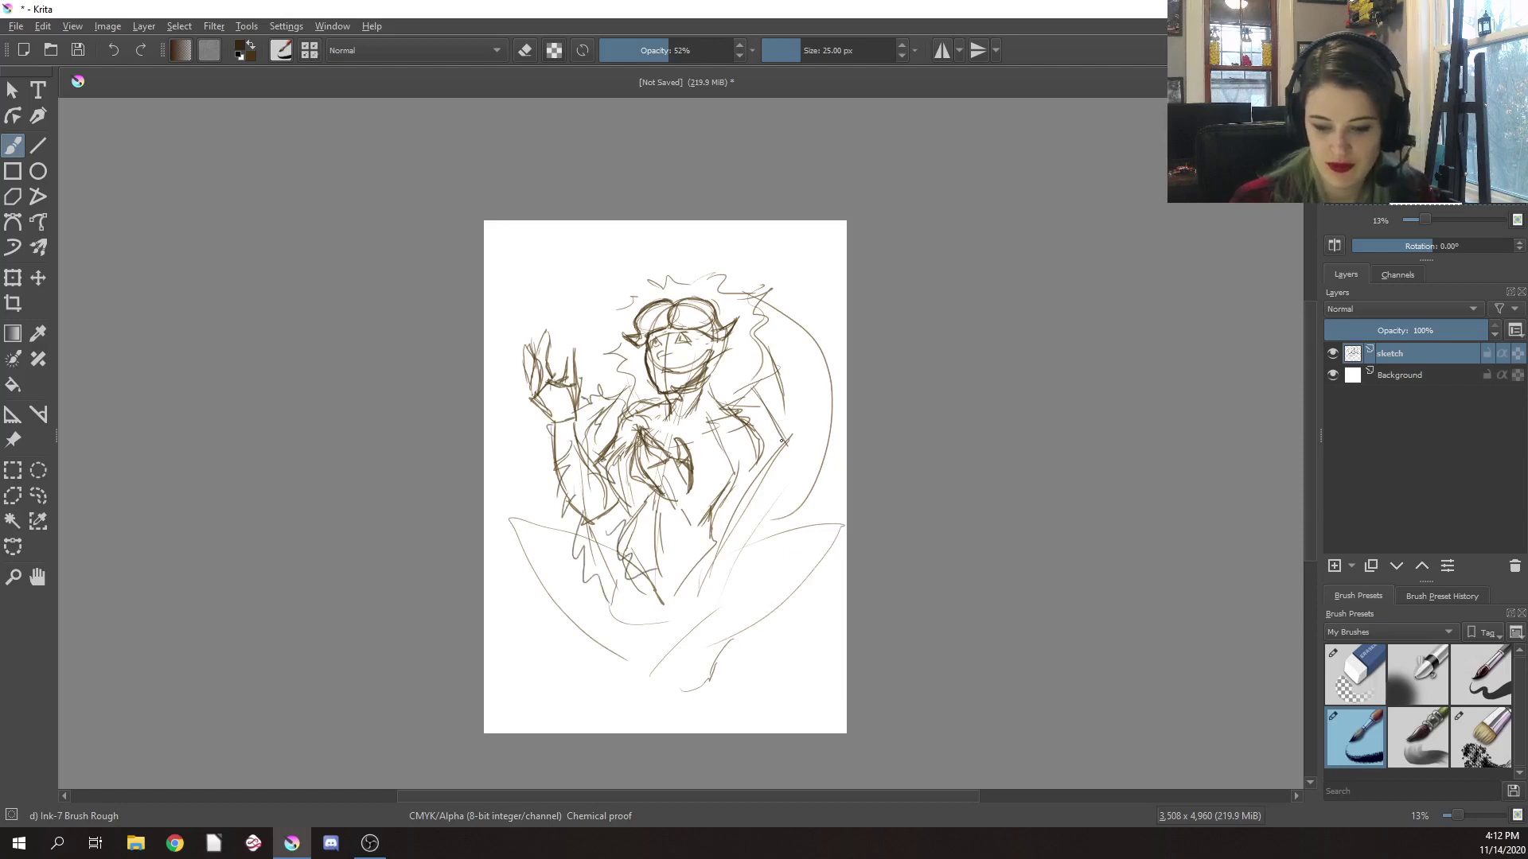
mouse_move(779, 500)
mouse_down()
mouse_move(786, 471)
mouse_move(697, 495)
mouse_move(736, 514)
mouse_up()
mouse_move(734, 506)
mouse_down()
mouse_move(685, 543)
mouse_move(758, 563)
mouse_up()
mouse_move(744, 544)
mouse_down()
mouse_move(774, 469)
mouse_move(770, 560)
mouse_up()
Draw the forearm across the body with a jagged fur-like edge down the right side
drag(745, 506, 767, 547)
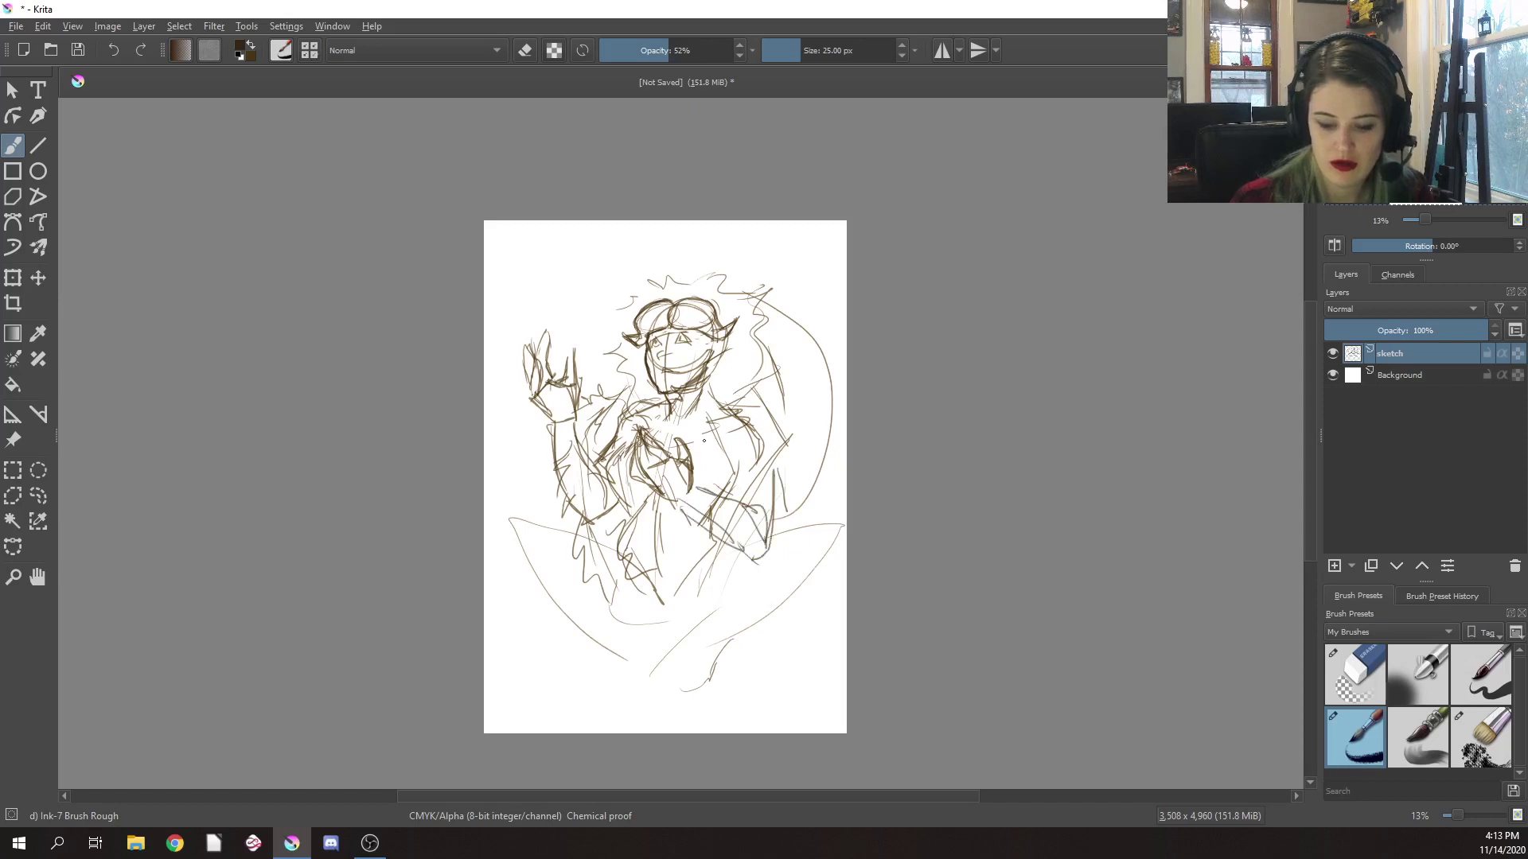
mouse_move(676, 501)
mouse_down()
mouse_move(756, 545)
mouse_move(736, 497)
mouse_move(767, 509)
mouse_move(748, 531)
mouse_move(782, 545)
mouse_up()
drag(773, 494, 778, 540)
drag(775, 476, 780, 541)
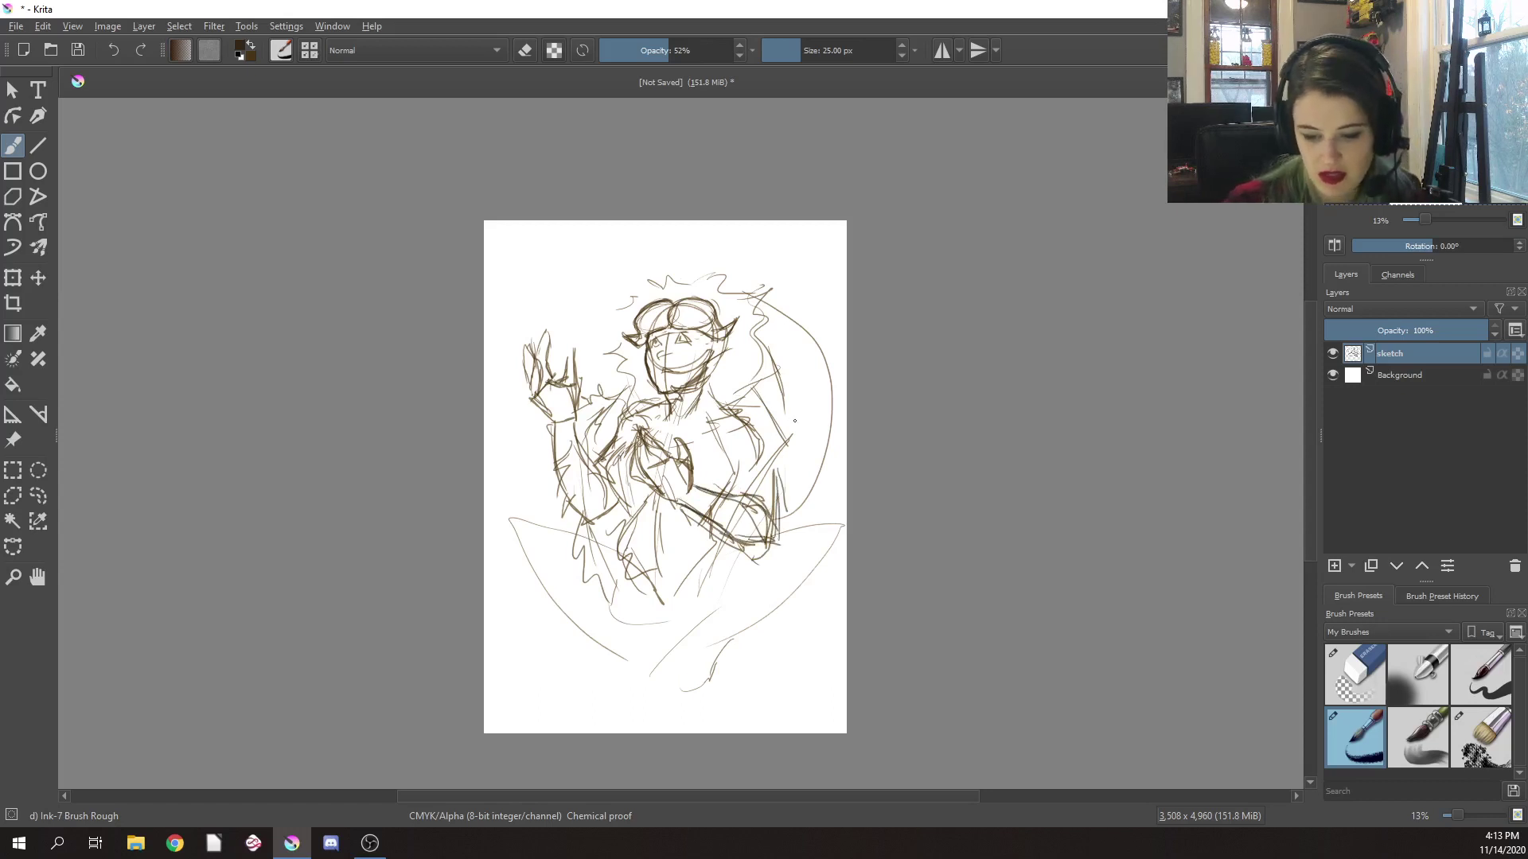
mouse_move(778, 419)
mouse_down()
mouse_move(793, 409)
mouse_move(819, 430)
mouse_move(777, 522)
mouse_up()
drag(782, 440, 730, 479)
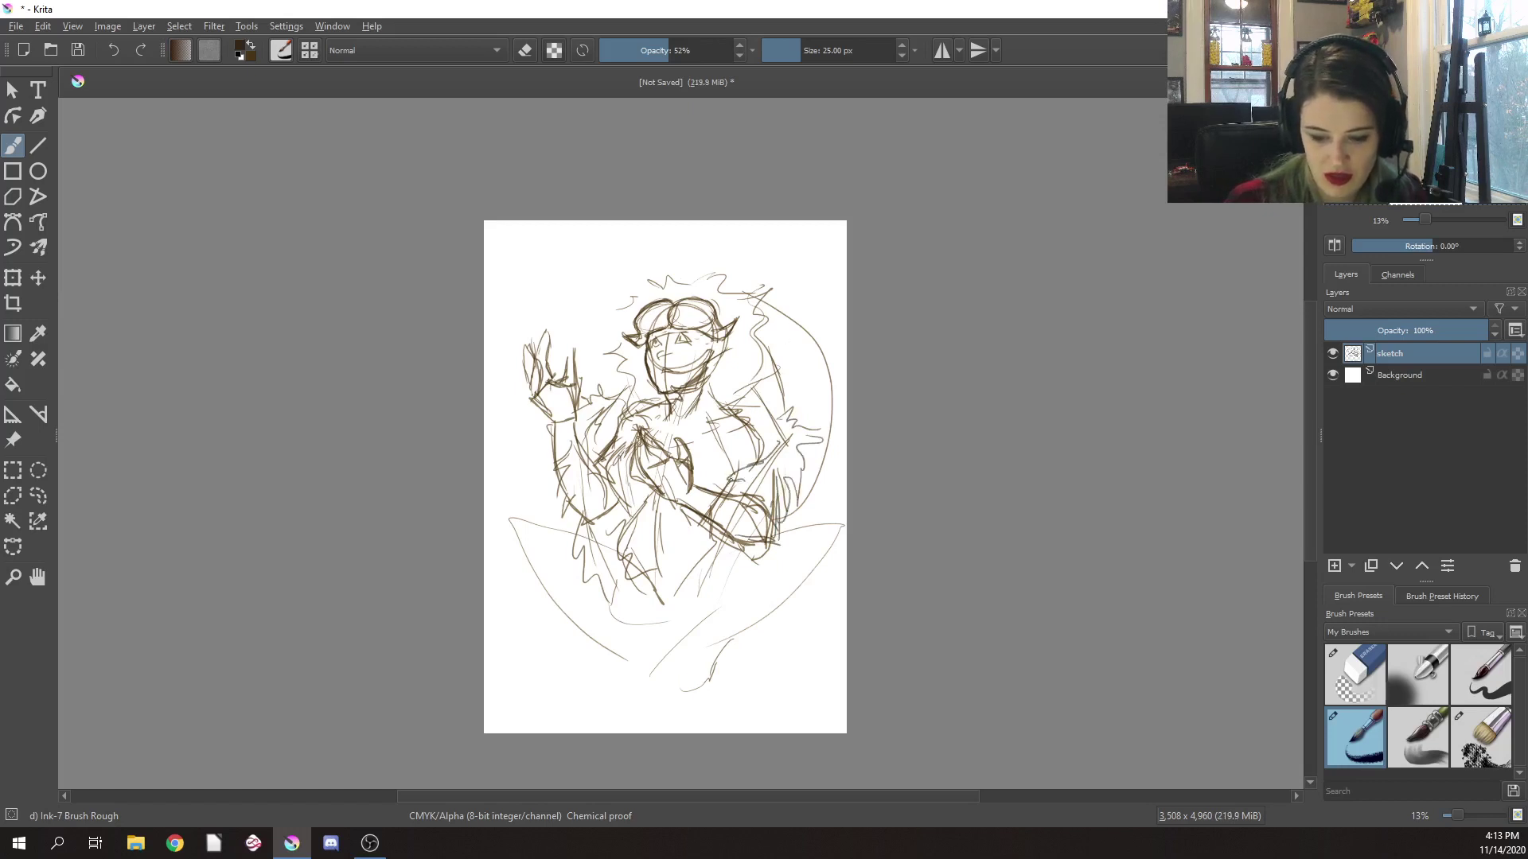
drag(735, 550, 728, 580)
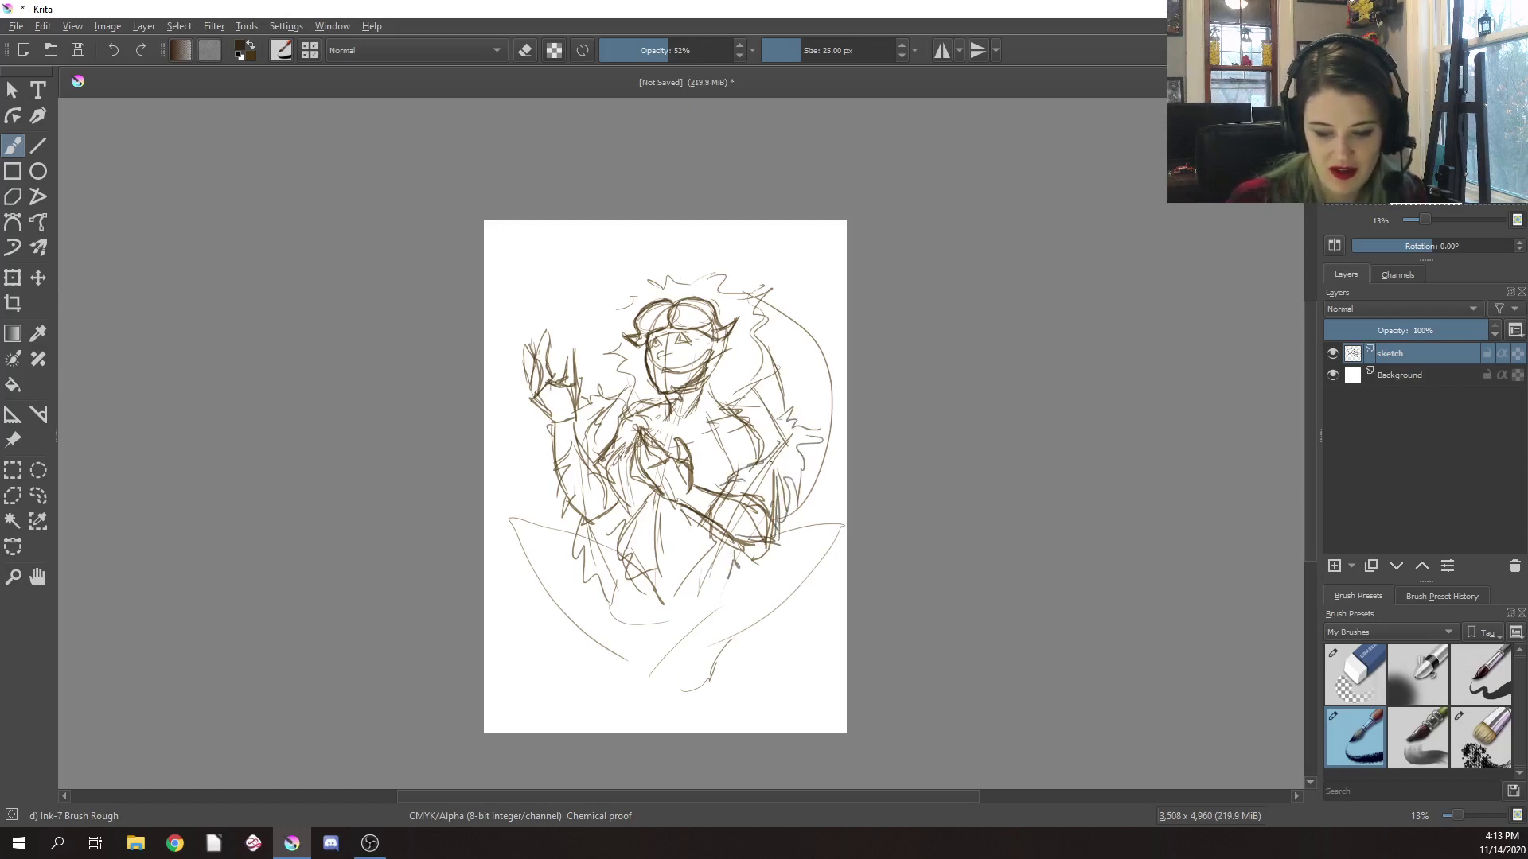
drag(756, 442, 766, 459)
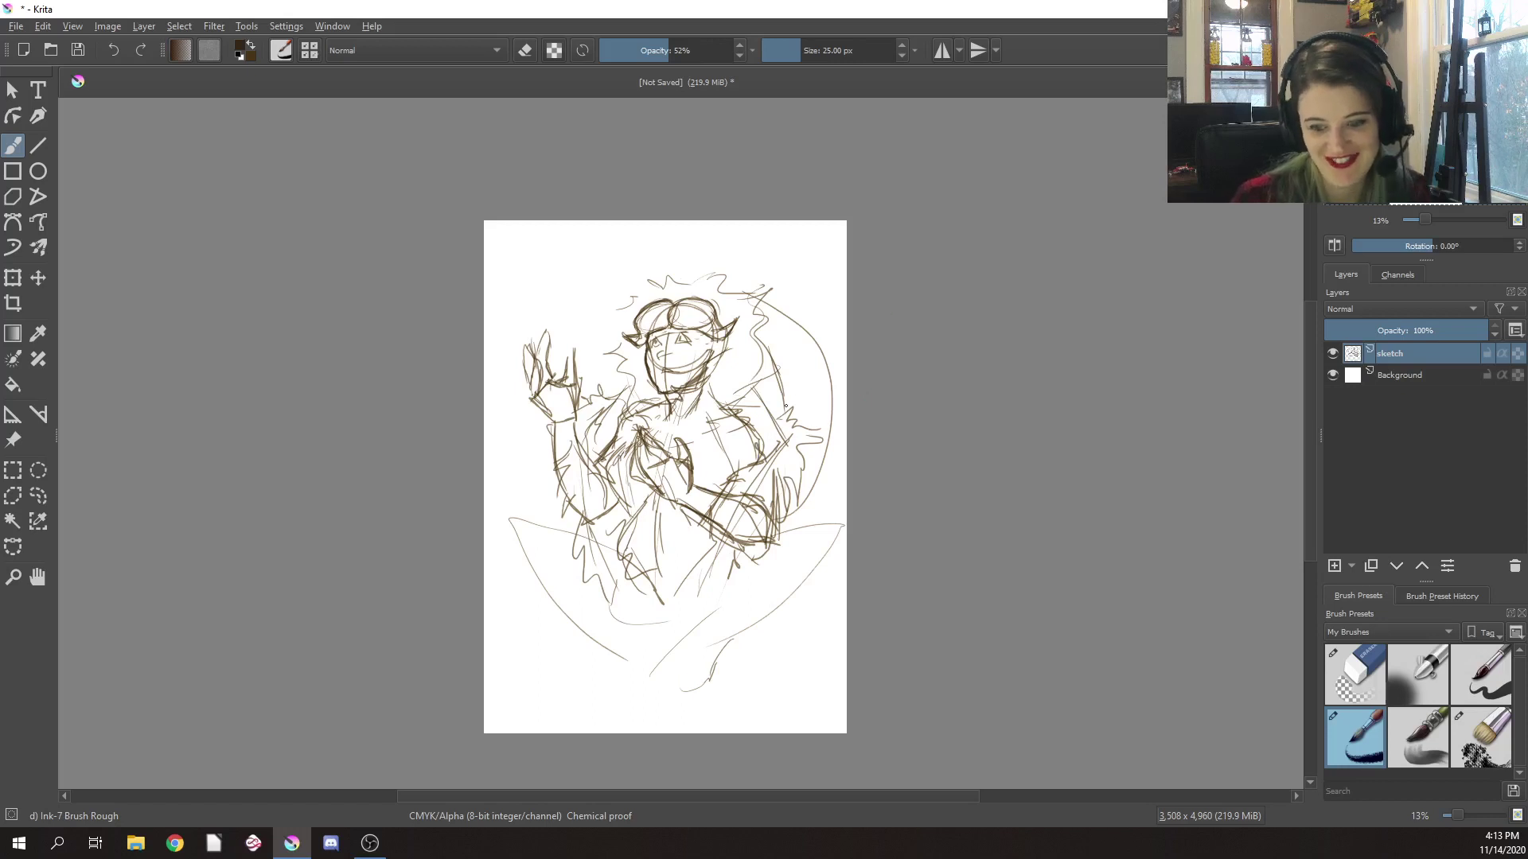
Add spiky hair atop the head and lines beside the head and right shoulder
drag(632, 308, 605, 336)
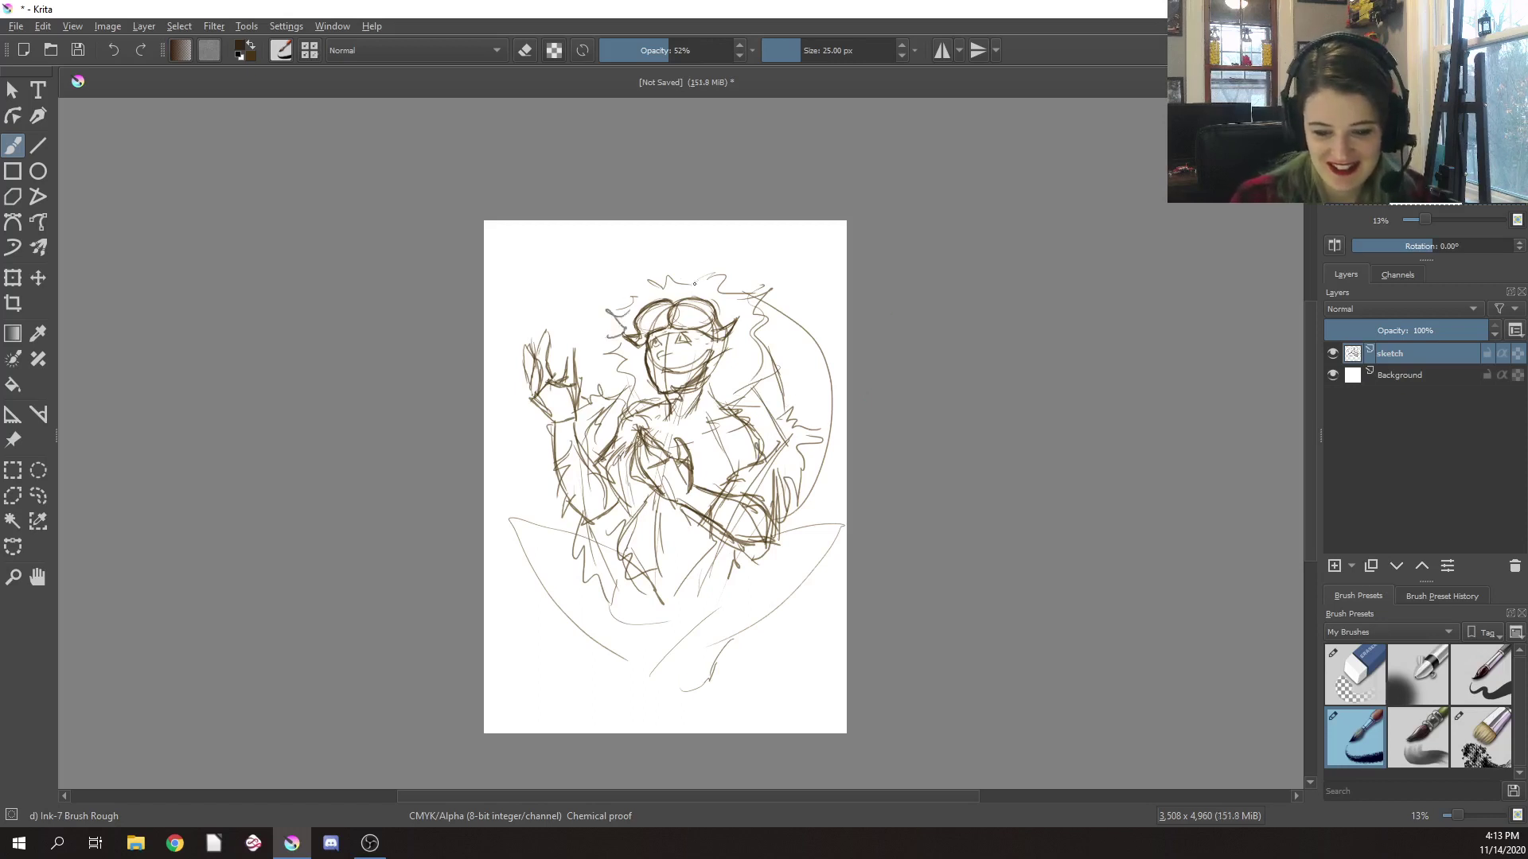
drag(694, 283, 724, 275)
mouse_move(771, 367)
mouse_down()
mouse_move(732, 402)
mouse_move(759, 428)
mouse_up()
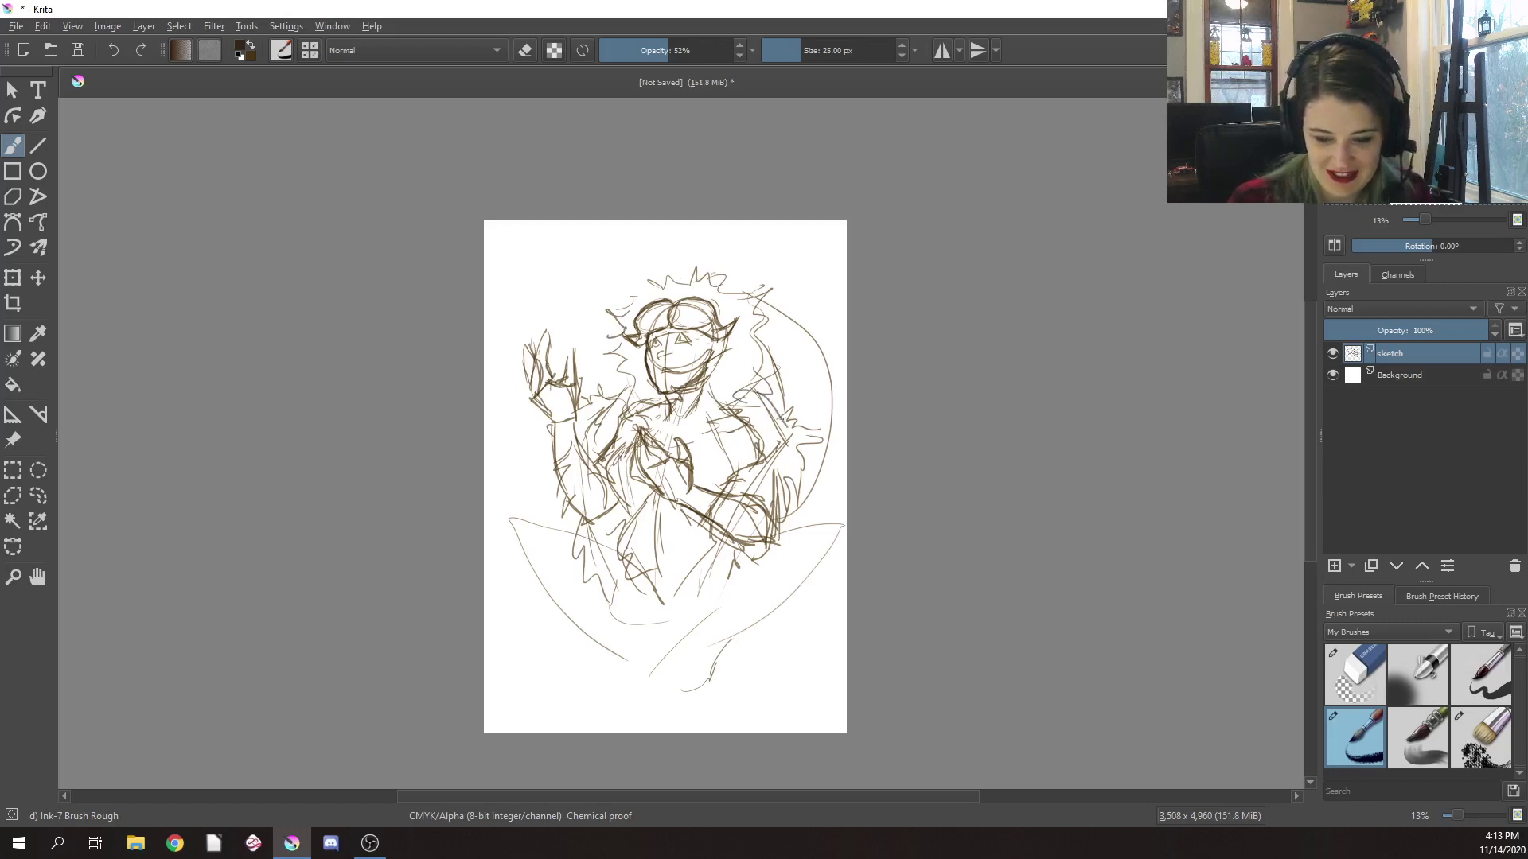
Erase sketch lines on the right chest and the left shoulder and arm
right_click(777, 361)
click(785, 263)
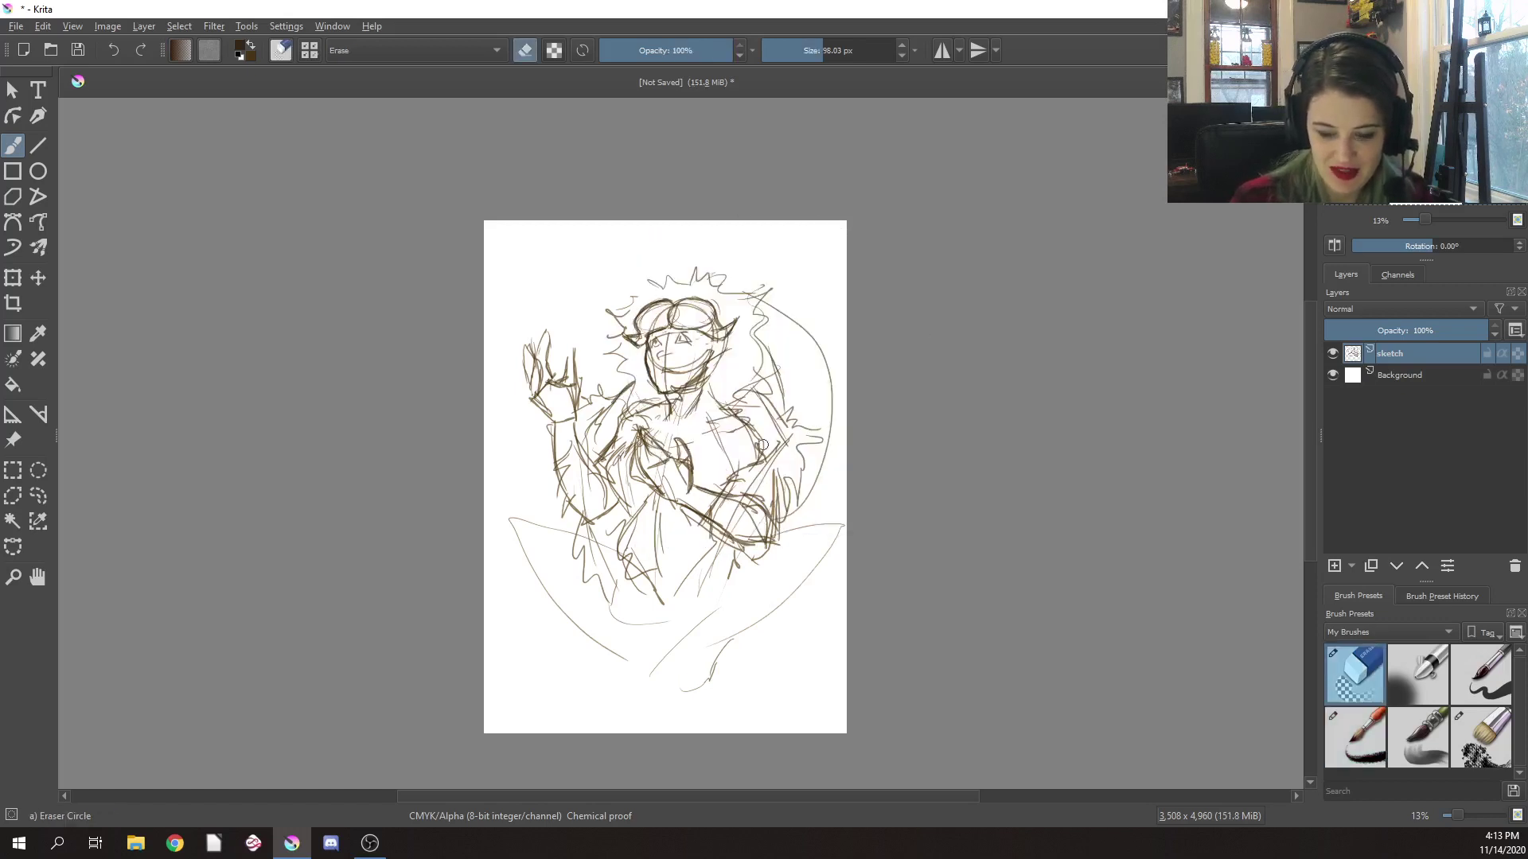
drag(754, 428, 730, 467)
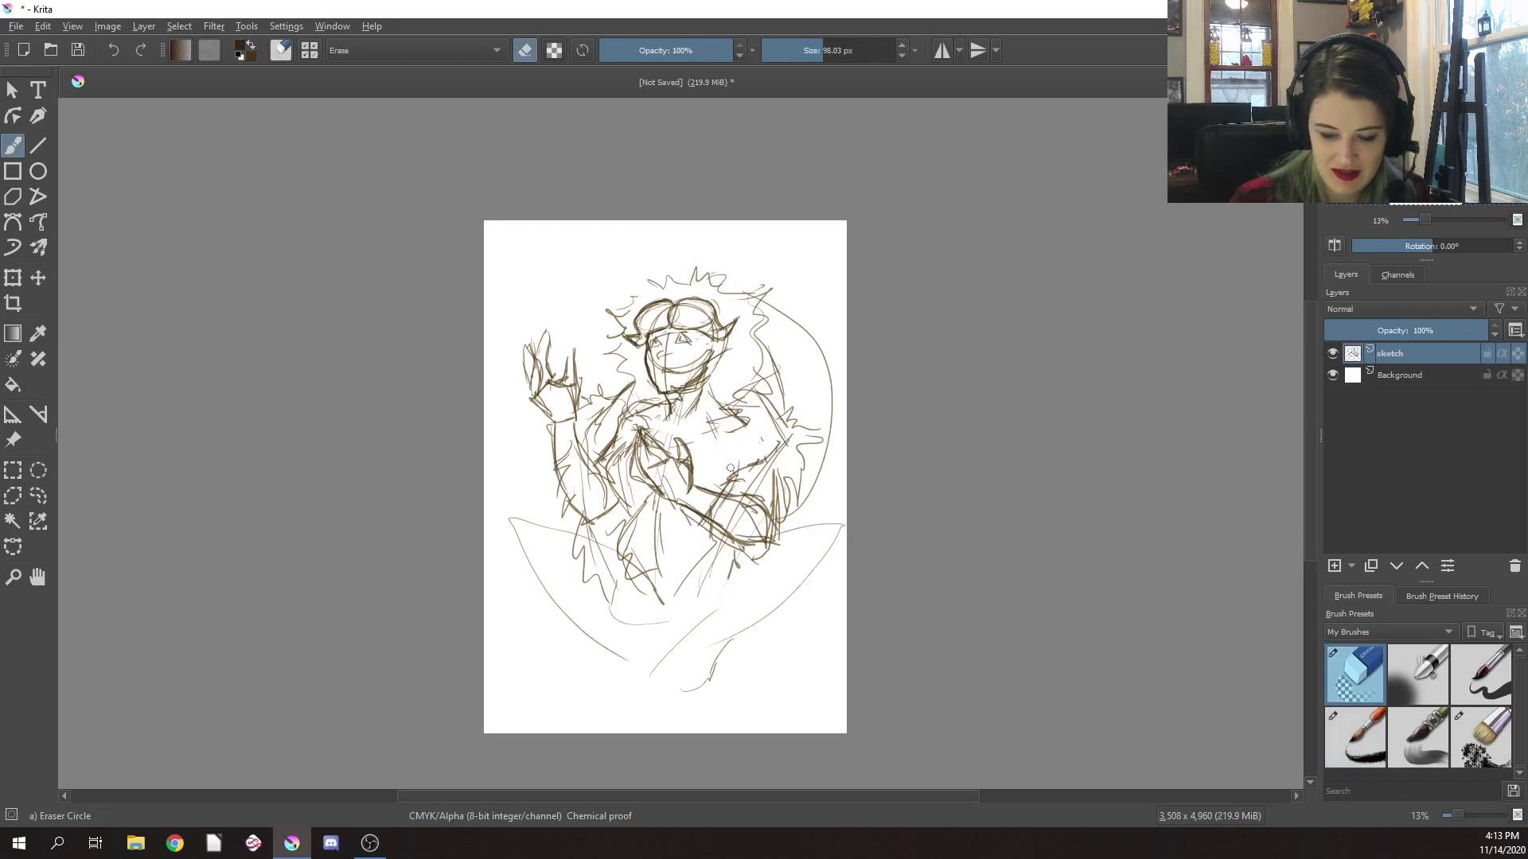
mouse_move(626, 440)
mouse_down()
mouse_move(613, 470)
mouse_move(624, 462)
mouse_move(635, 513)
mouse_move(654, 506)
mouse_move(664, 561)
mouse_up()
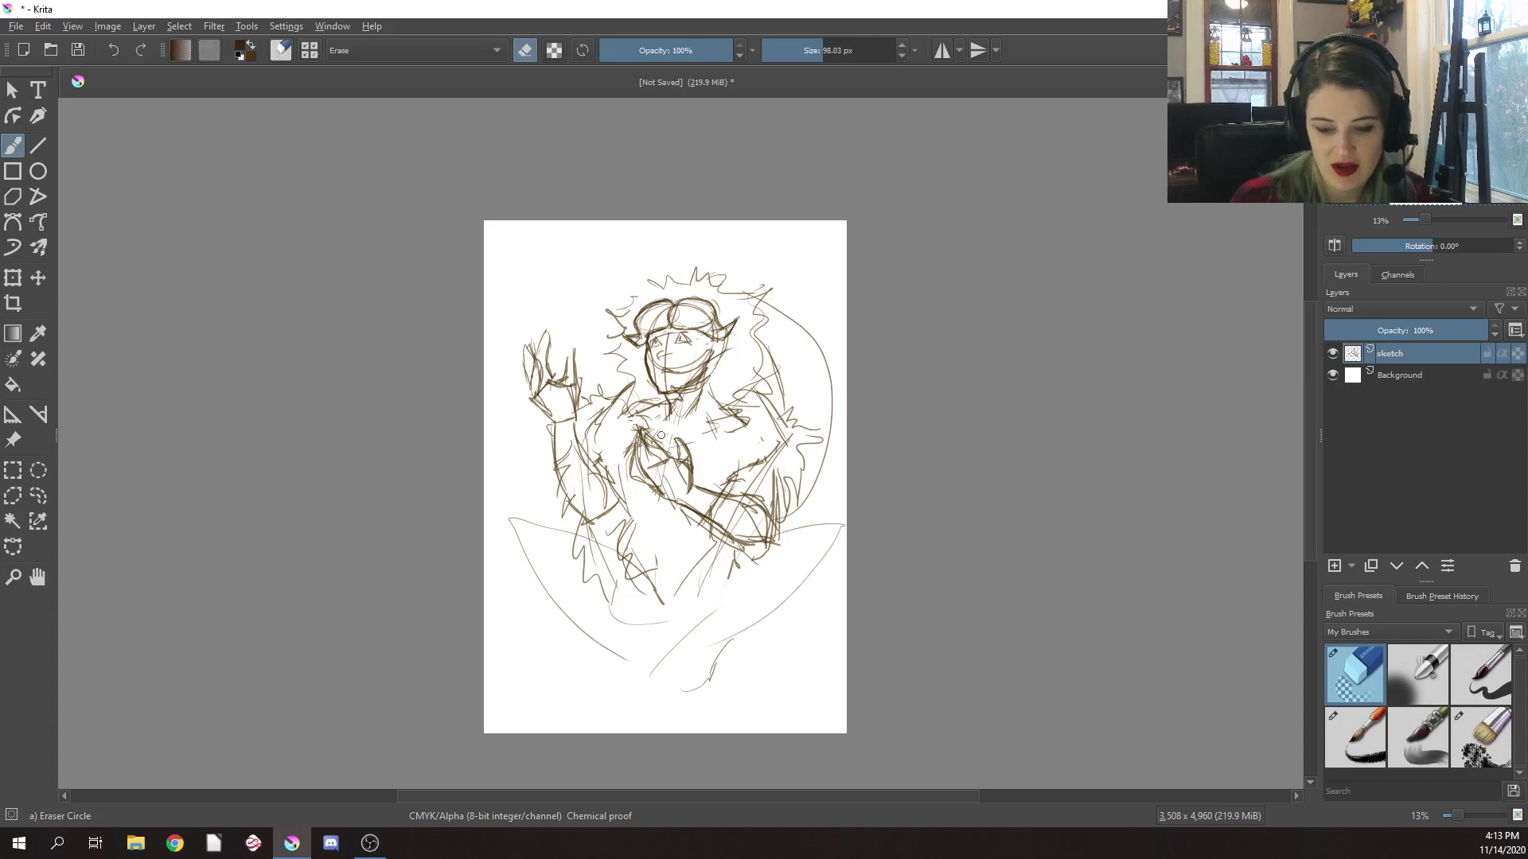
Return to the Ink-7 Brush Rough after briefly trying the Bristles-4 Glaze brush
right_click(740, 394)
click(849, 420)
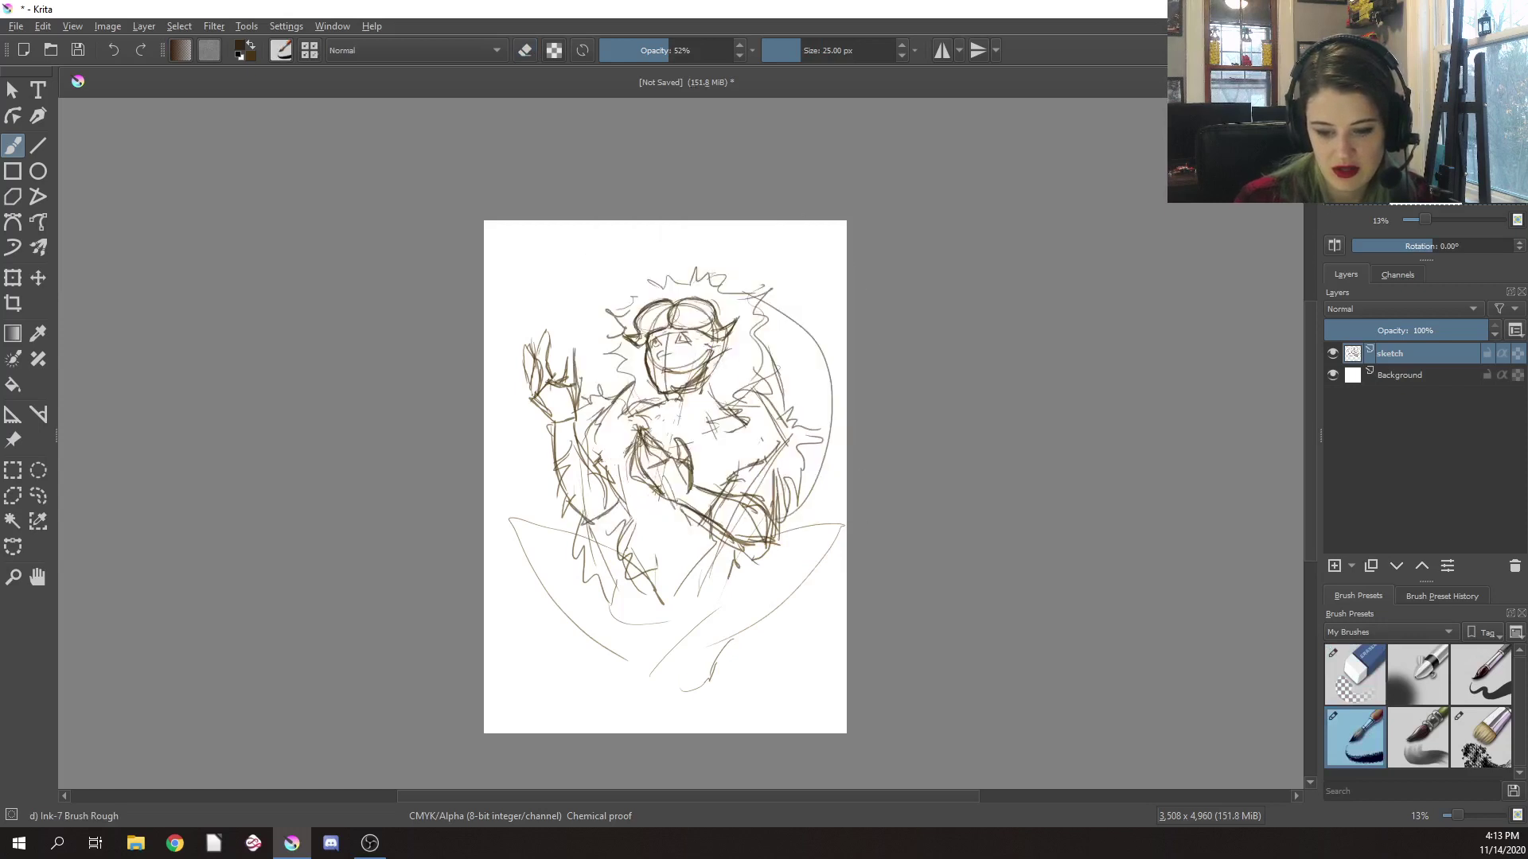
right_click(833, 387)
click(909, 460)
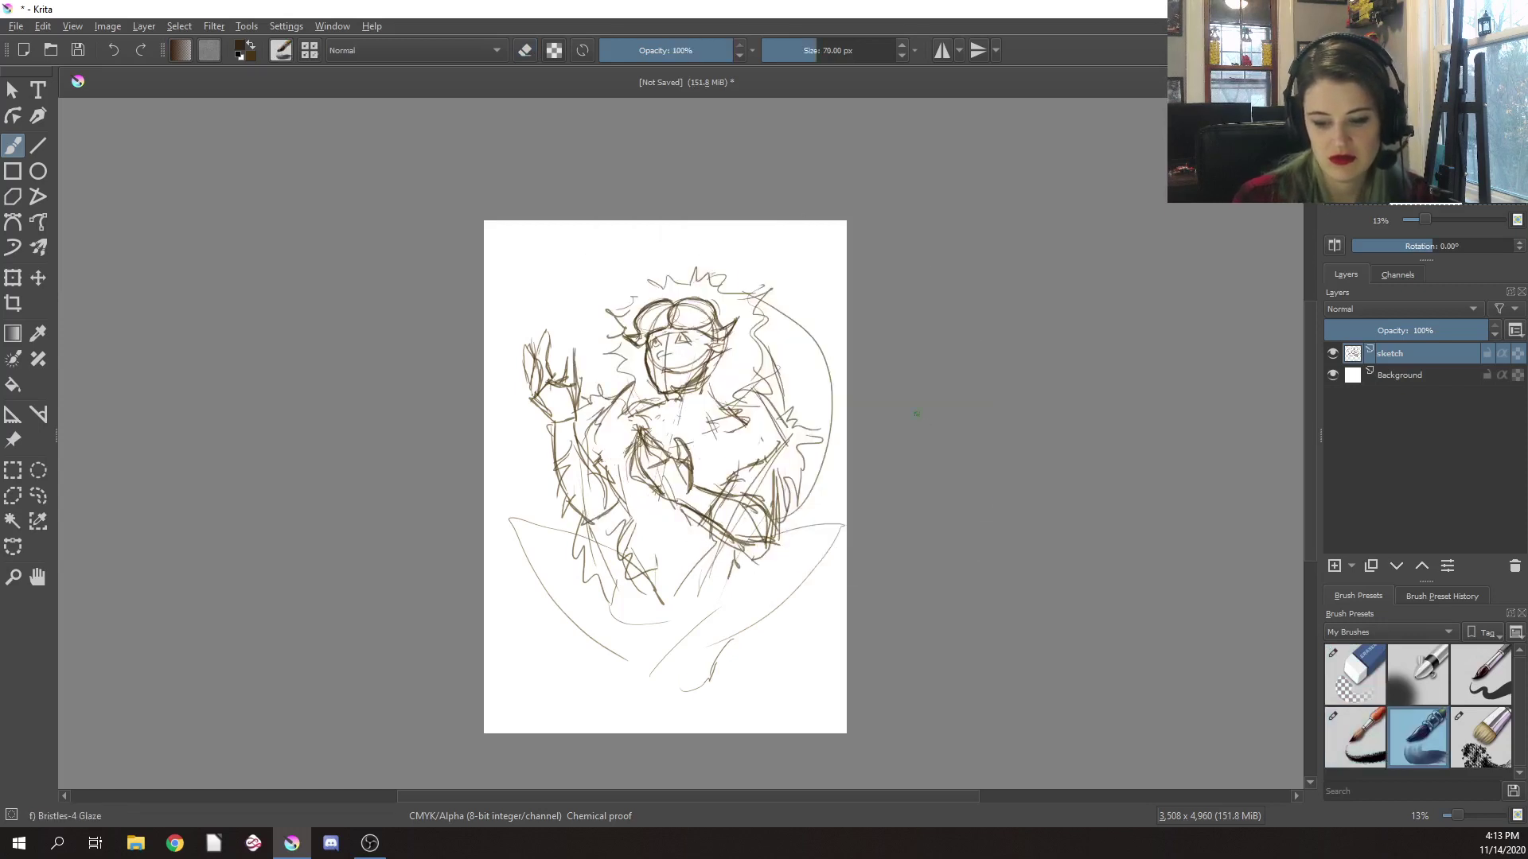
right_click(871, 398)
click(977, 431)
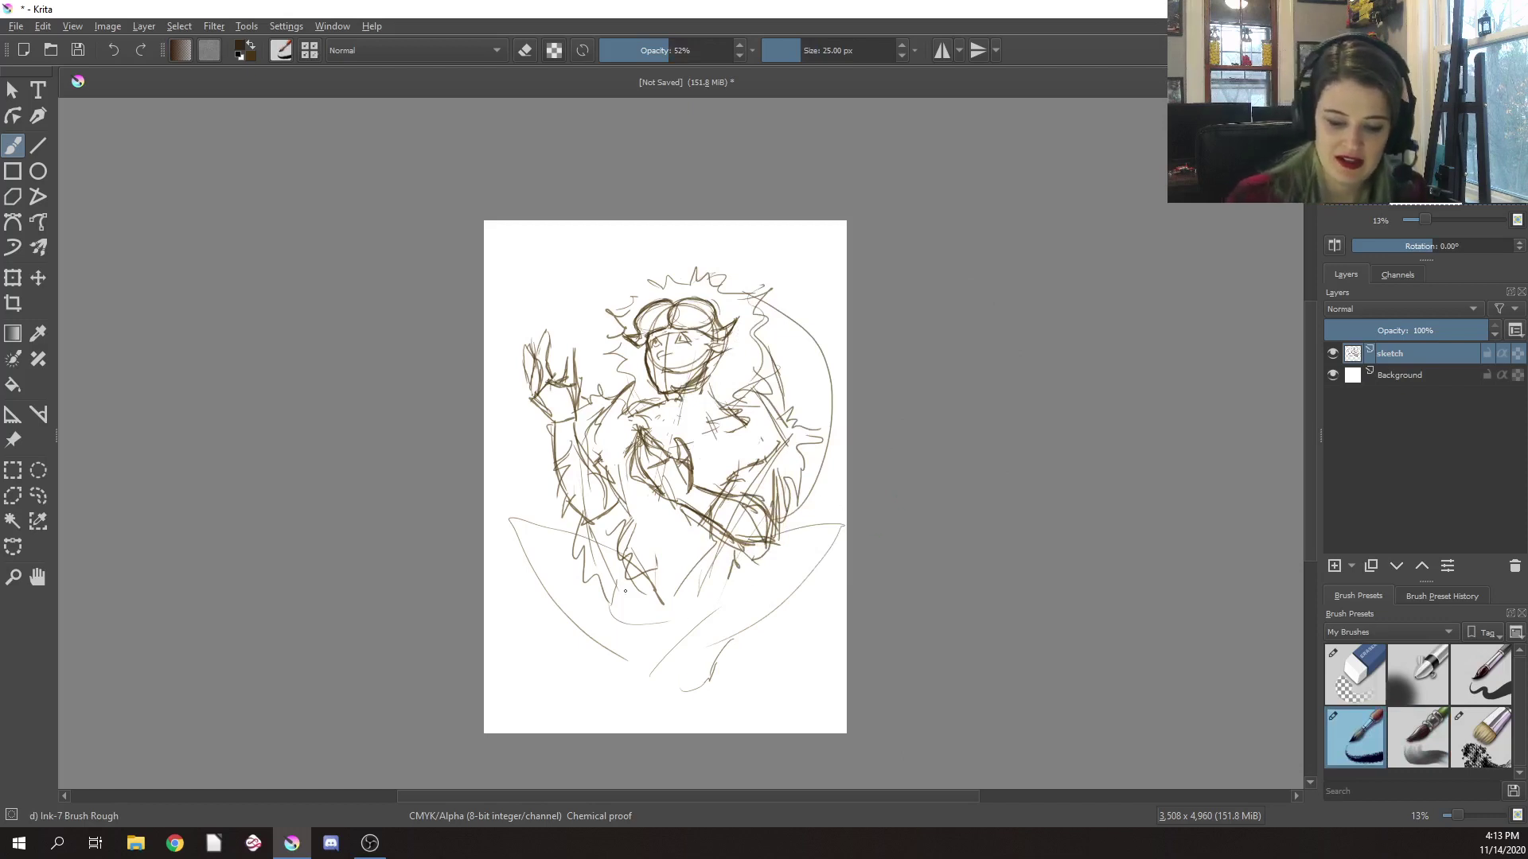
Sketch the robe's lower edge, the lower-left leg and zigzag fur along the lower-left side
mouse_move(613, 594)
mouse_down()
mouse_move(587, 611)
mouse_move(592, 635)
mouse_move(732, 564)
mouse_up()
drag(718, 591, 627, 613)
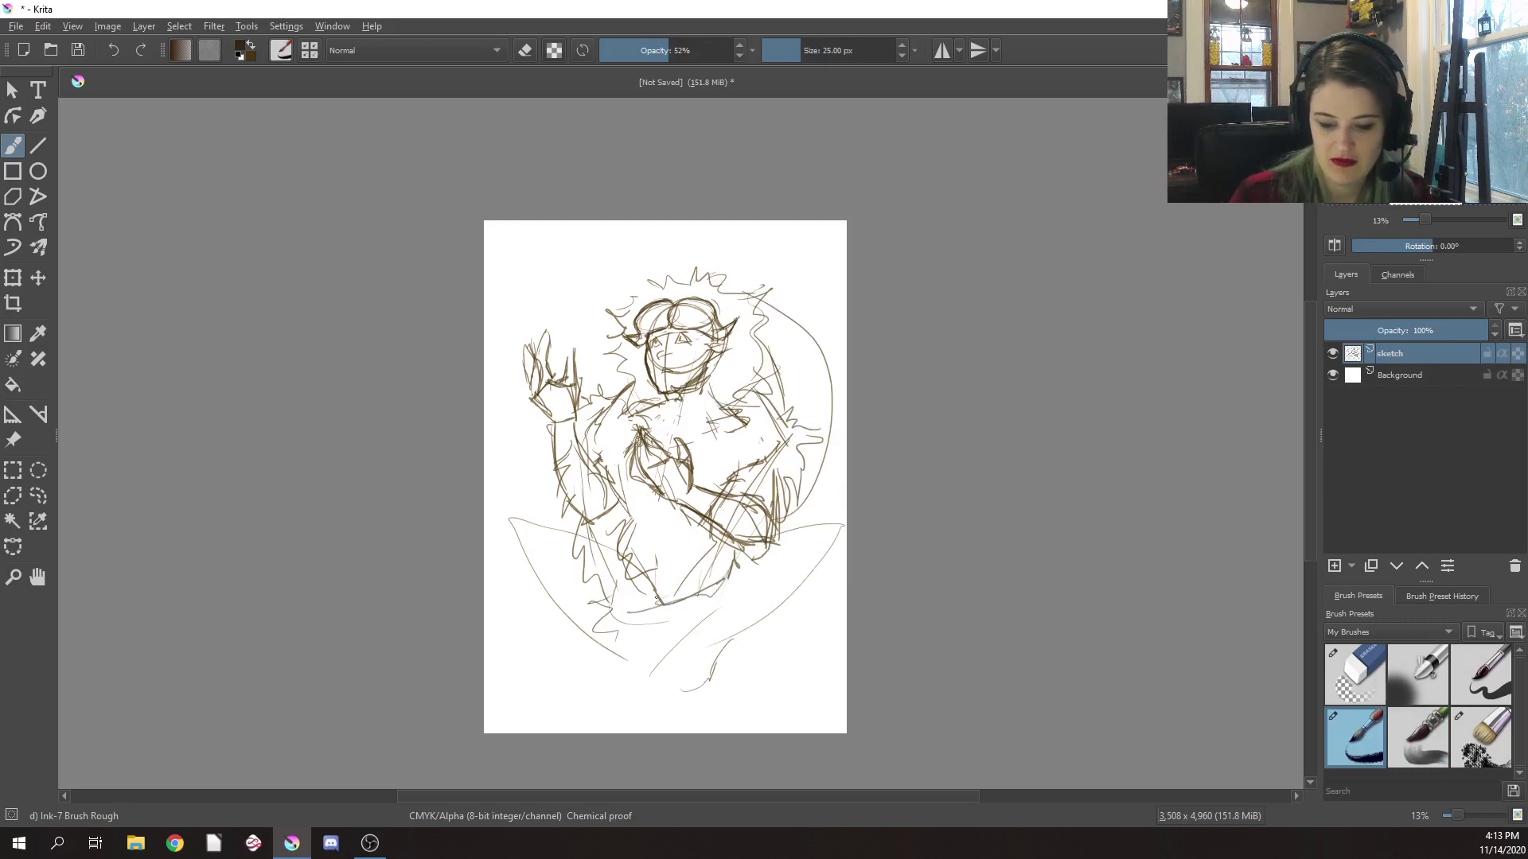
mouse_move(768, 555)
mouse_down()
mouse_move(760, 592)
mouse_move(704, 639)
mouse_up()
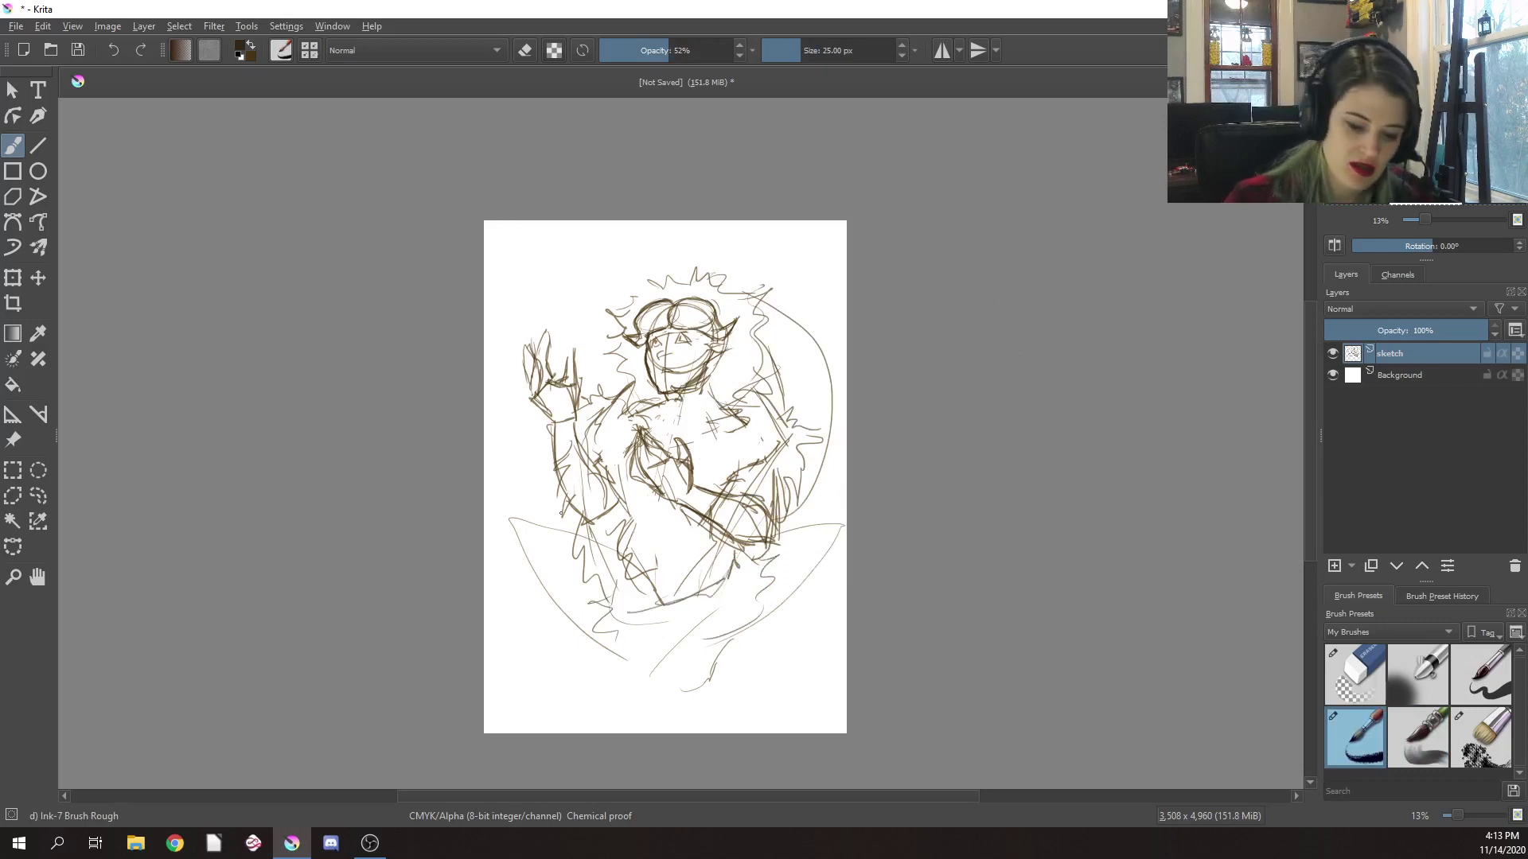
mouse_move(585, 517)
mouse_down()
mouse_move(514, 514)
mouse_move(494, 581)
mouse_move(525, 590)
mouse_move(569, 671)
mouse_move(688, 728)
mouse_up()
drag(545, 601, 518, 654)
mouse_move(536, 626)
mouse_down()
mouse_move(592, 696)
mouse_move(603, 675)
mouse_move(681, 719)
mouse_up()
mouse_move(532, 555)
mouse_down()
mouse_move(542, 605)
mouse_move(574, 597)
mouse_move(596, 524)
mouse_up()
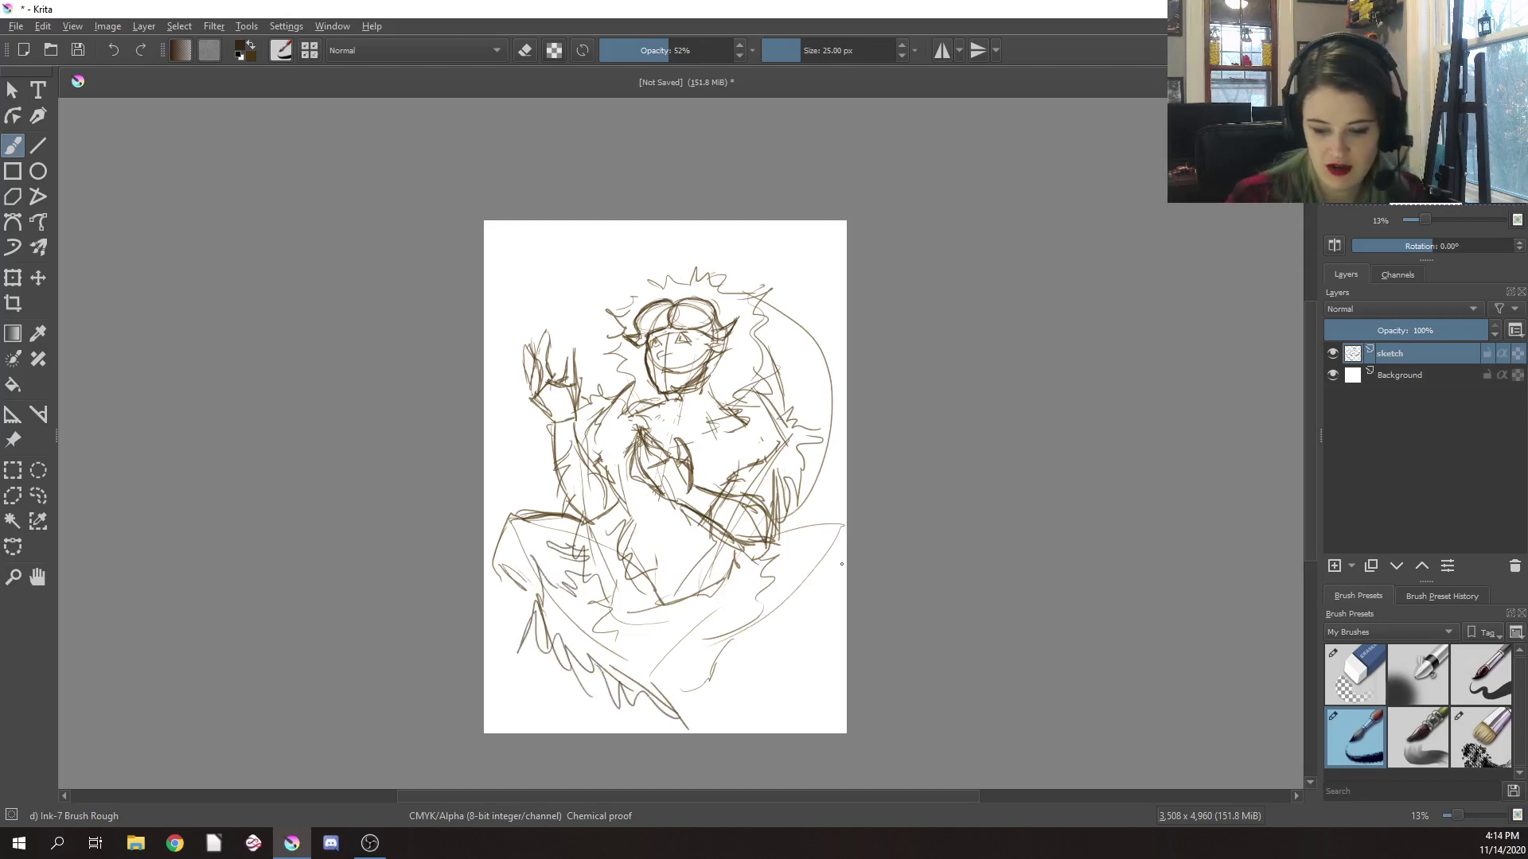
Rough in the lower-right leg and the lines down the lower middle and bottom of the figure
mouse_move(795, 568)
mouse_down()
mouse_move(823, 605)
mouse_move(779, 667)
mouse_move(795, 616)
mouse_up()
mouse_move(776, 529)
mouse_down()
mouse_move(816, 517)
mouse_move(836, 577)
mouse_move(800, 598)
mouse_up()
mouse_move(808, 537)
mouse_down()
mouse_move(761, 551)
mouse_move(800, 539)
mouse_move(795, 602)
mouse_move(737, 600)
mouse_move(672, 686)
mouse_up()
drag(736, 605, 695, 703)
mouse_move(711, 645)
mouse_down()
mouse_move(698, 694)
mouse_move(673, 703)
mouse_up()
mouse_move(703, 673)
mouse_down()
mouse_move(673, 693)
mouse_move(691, 733)
mouse_move(718, 716)
mouse_move(740, 733)
mouse_up()
drag(780, 658, 742, 708)
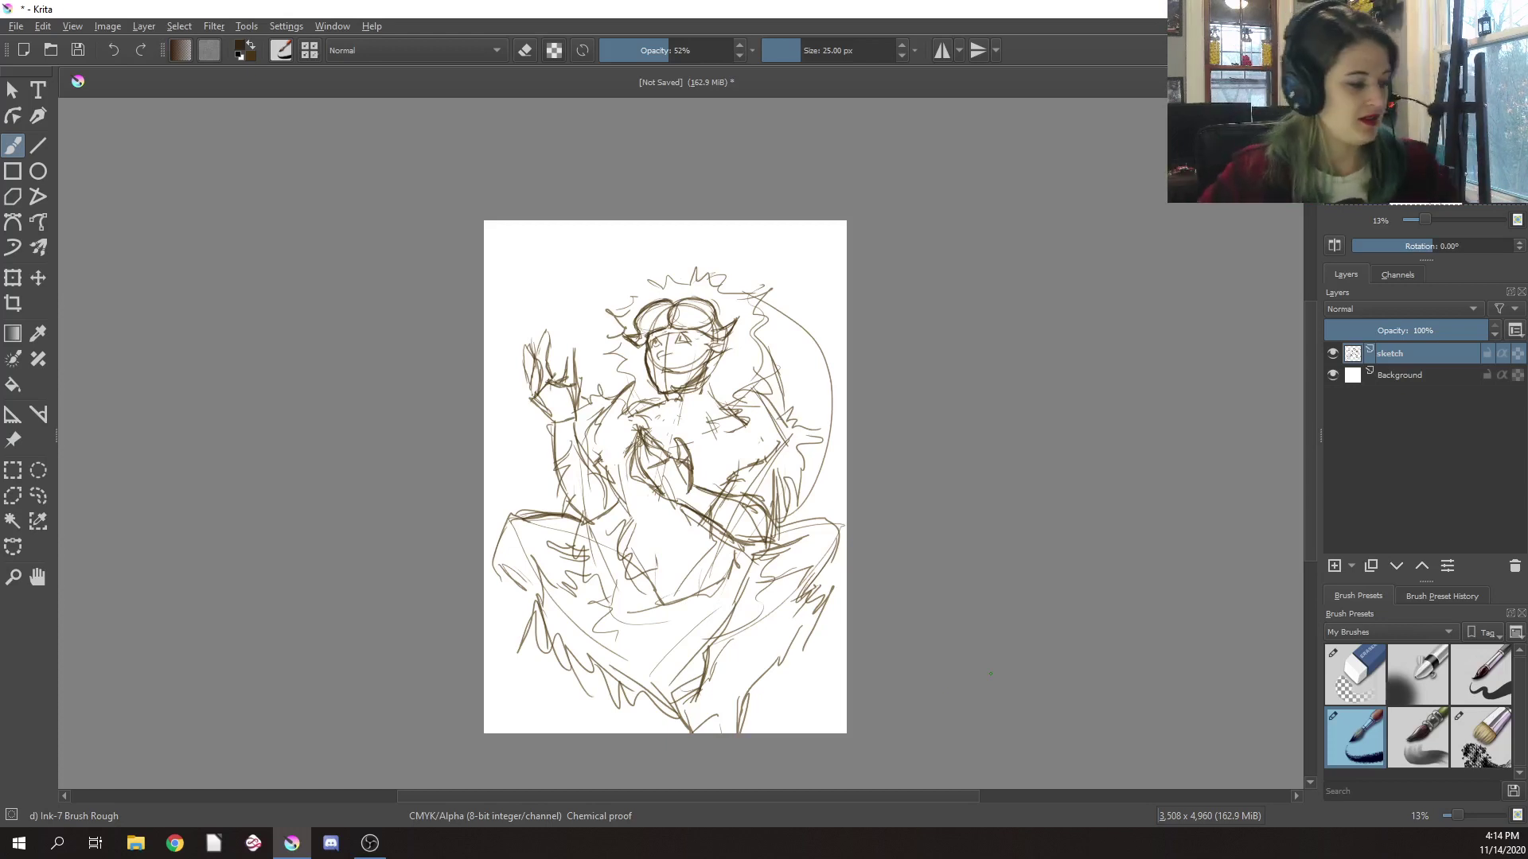
Erase stray sketch lines at the lower right with the Eraser Circle
right_click(821, 579)
click(822, 476)
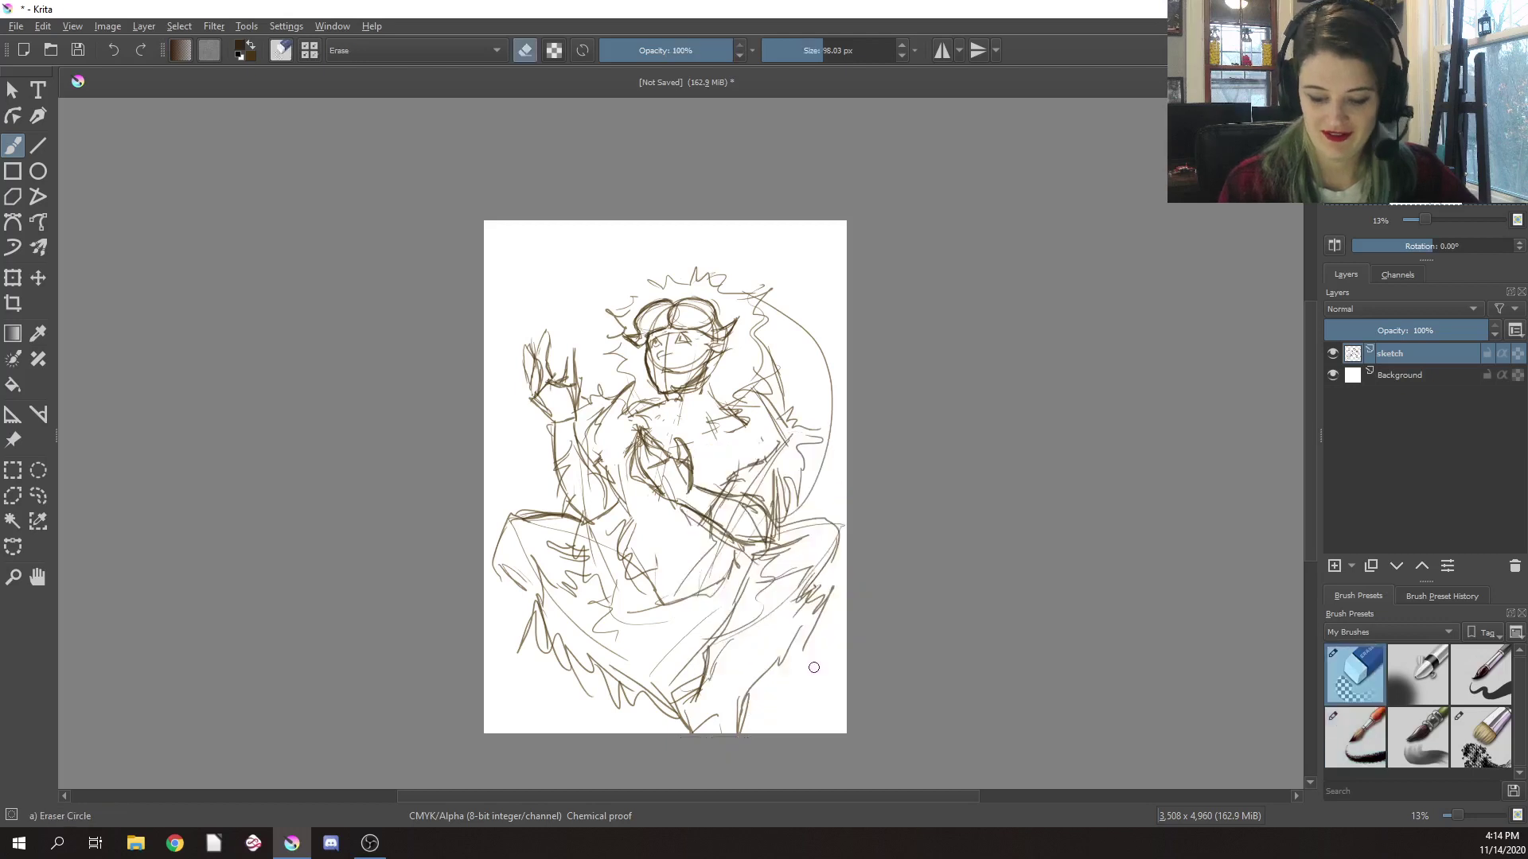
mouse_move(831, 593)
mouse_down()
mouse_move(838, 577)
mouse_move(765, 688)
mouse_move(803, 611)
mouse_move(694, 681)
mouse_move(675, 716)
mouse_move(690, 728)
mouse_up()
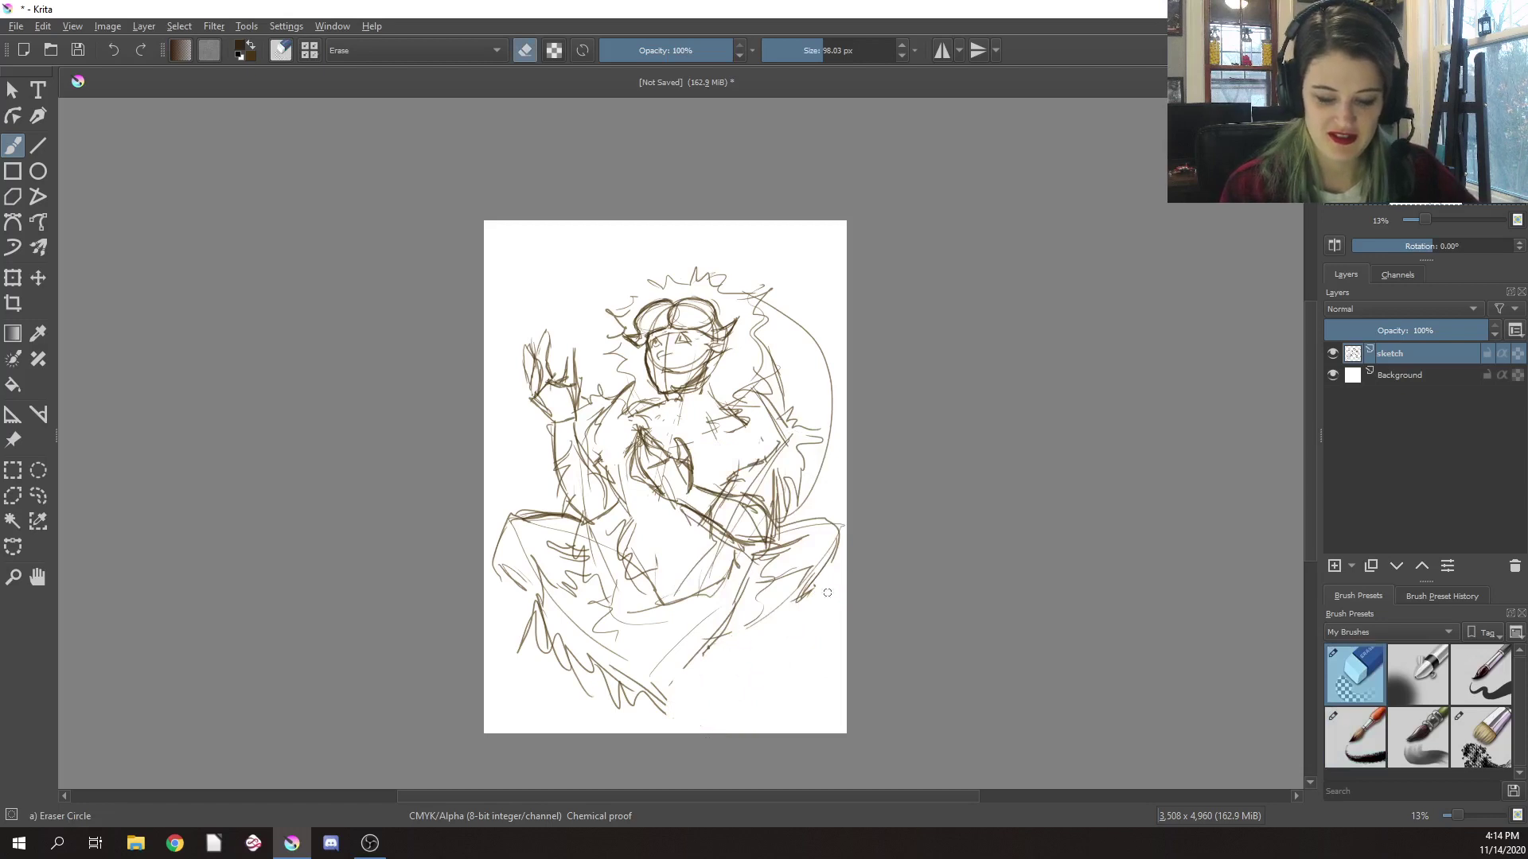
With Ink-7 Brush Rough, redraw the left leg and knee in darker strokes
right_click(761, 580)
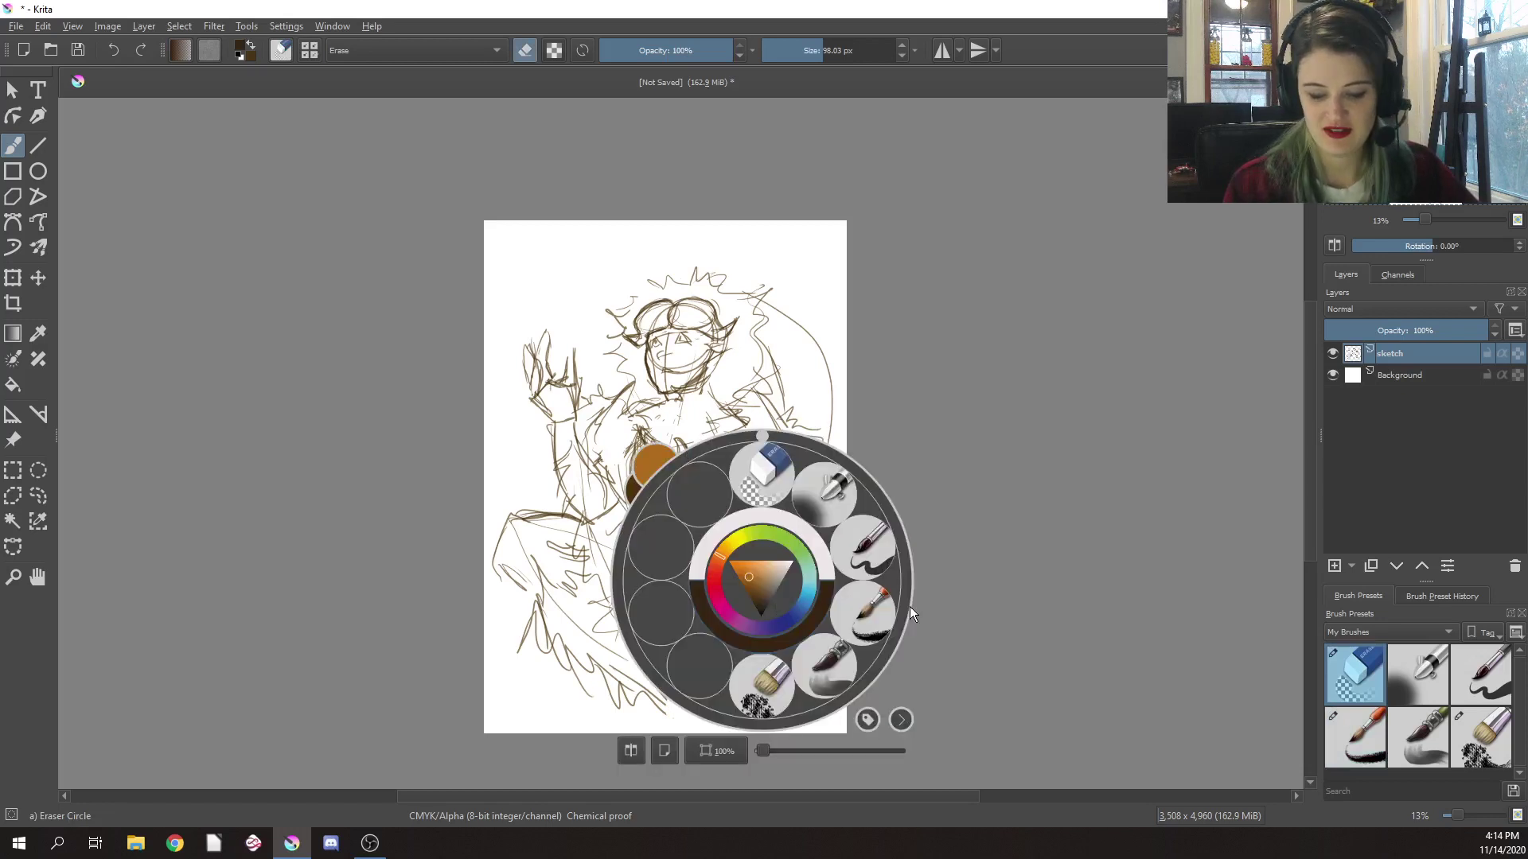
click(865, 617)
mouse_move(525, 592)
mouse_down()
mouse_move(501, 529)
mouse_move(518, 502)
mouse_move(497, 569)
mouse_move(536, 600)
mouse_up()
mouse_move(505, 532)
mouse_down()
mouse_move(536, 597)
mouse_move(507, 551)
mouse_up()
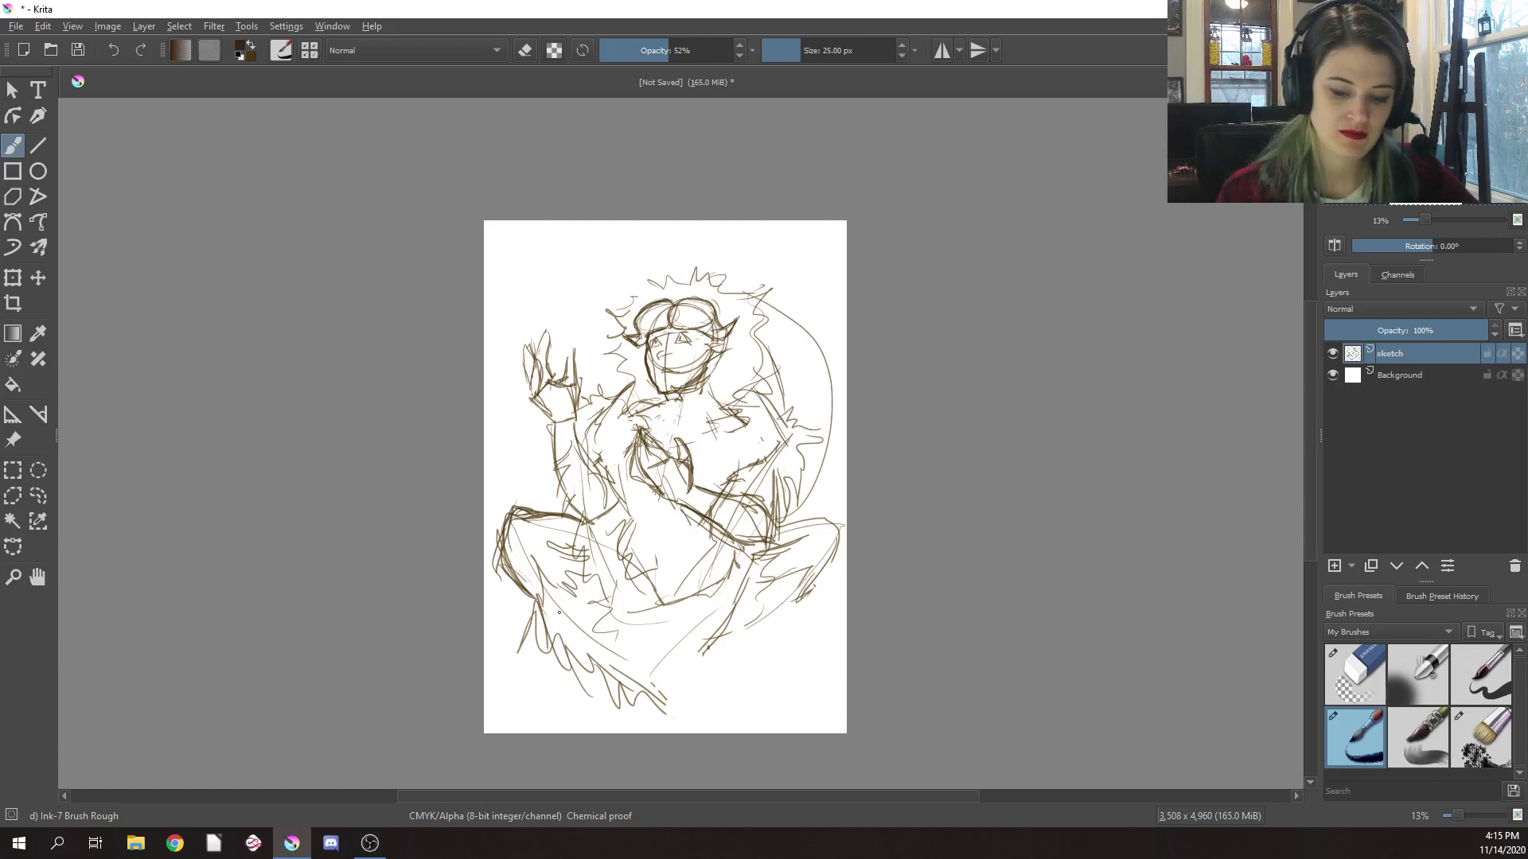
Sketch arcs over both knees, zigzag fur below the left knee, and strokes around the right foot
mouse_move(551, 518)
mouse_down()
mouse_move(566, 541)
mouse_move(515, 505)
mouse_up()
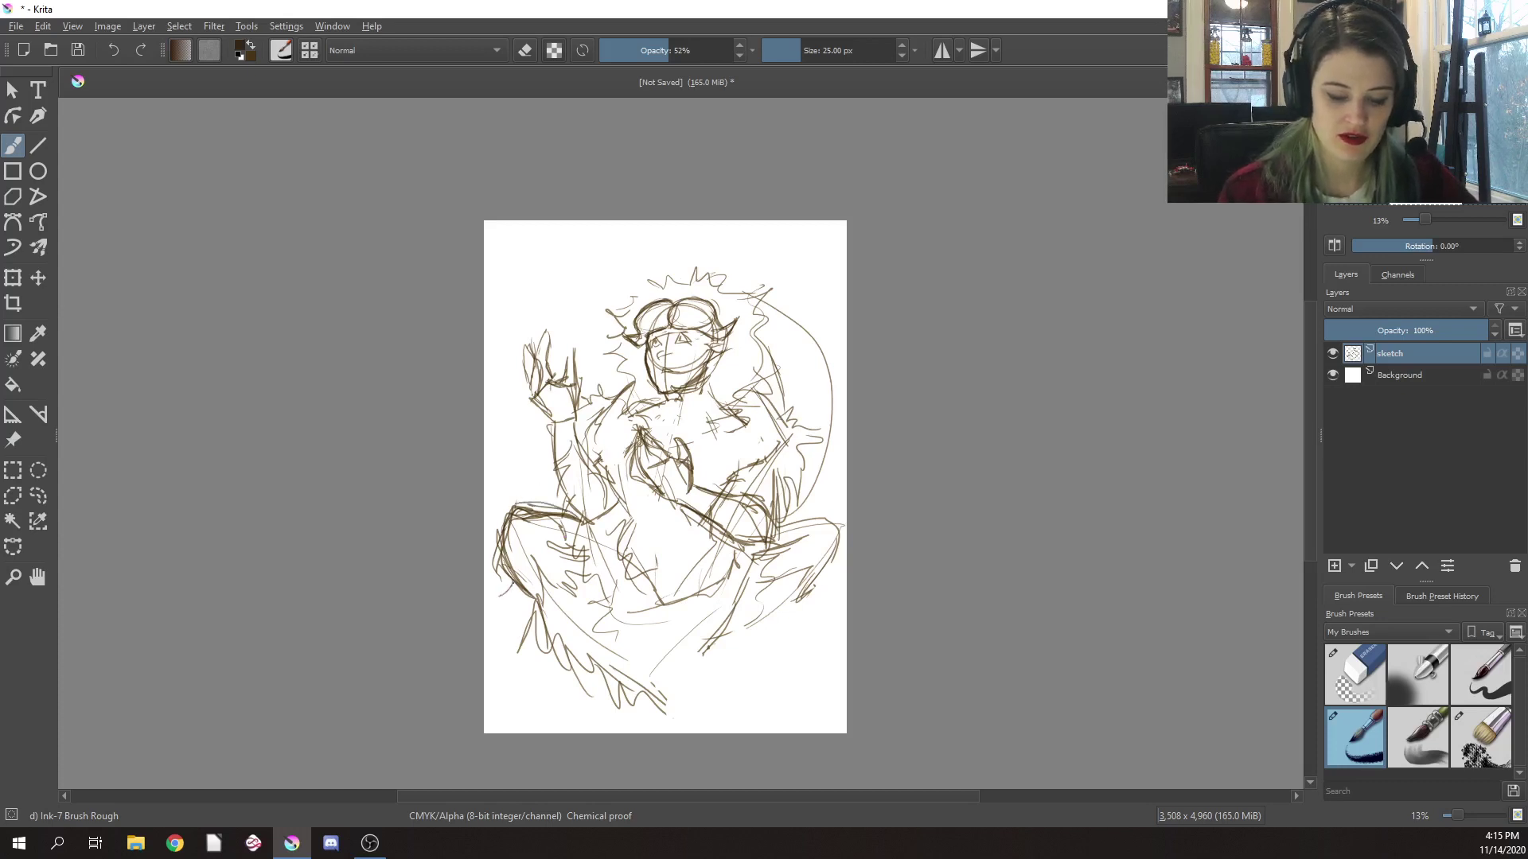
mouse_move(513, 584)
mouse_down()
mouse_move(546, 568)
mouse_move(526, 583)
mouse_move(588, 537)
mouse_move(546, 567)
mouse_move(569, 545)
mouse_up()
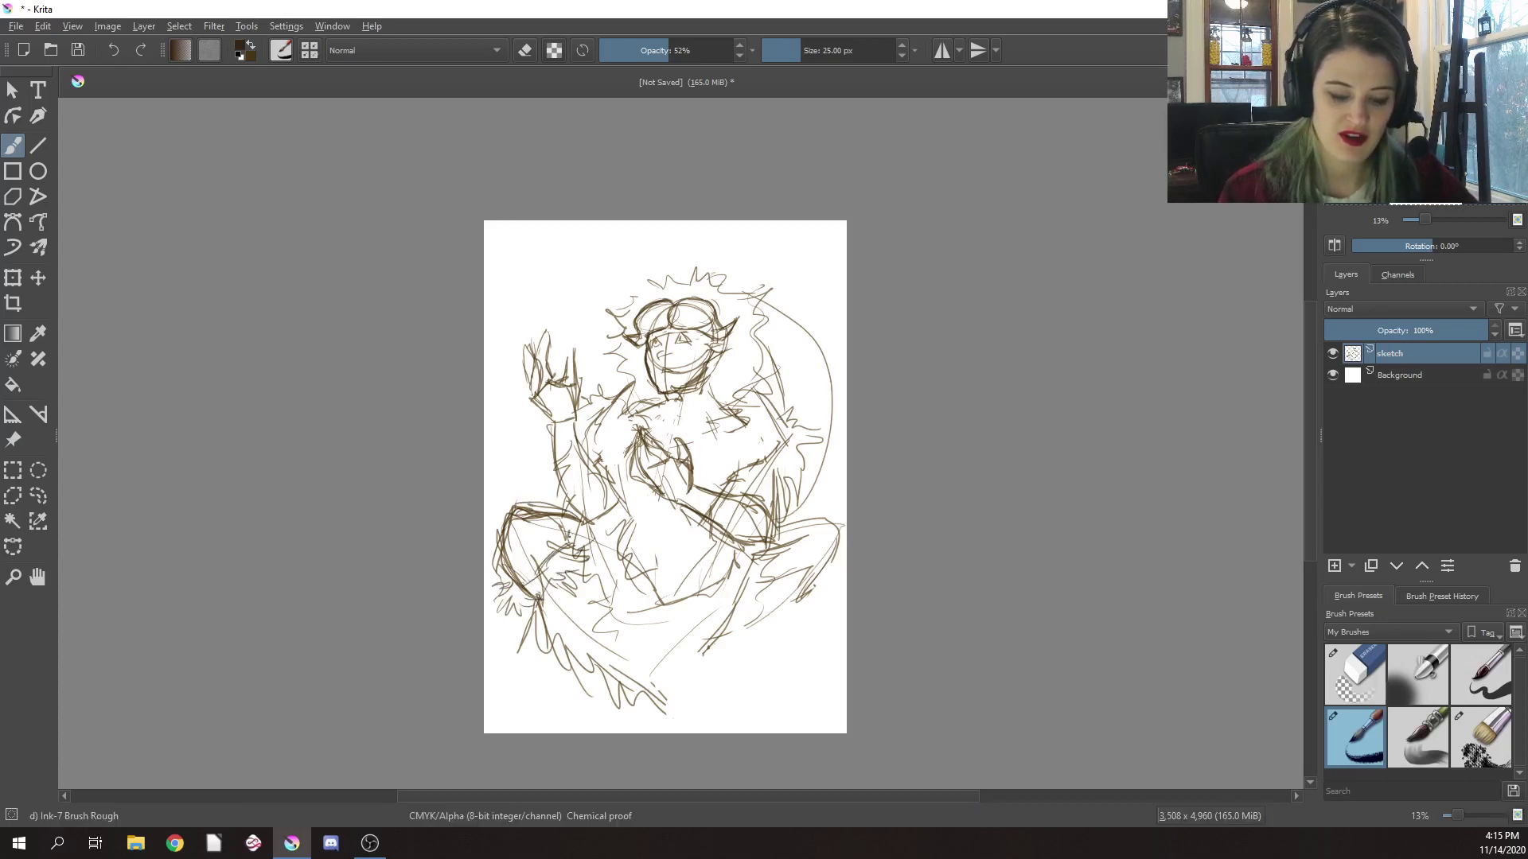
mouse_move(779, 530)
mouse_down()
mouse_move(766, 550)
mouse_move(787, 575)
mouse_up()
drag(821, 572, 827, 589)
drag(832, 589, 810, 613)
drag(810, 594, 794, 598)
mouse_move(800, 577)
mouse_down()
mouse_move(772, 588)
mouse_move(763, 568)
mouse_up()
mouse_move(771, 544)
mouse_down()
mouse_move(761, 559)
mouse_move(832, 578)
mouse_move(782, 544)
mouse_move(828, 577)
mouse_up()
drag(844, 527, 829, 570)
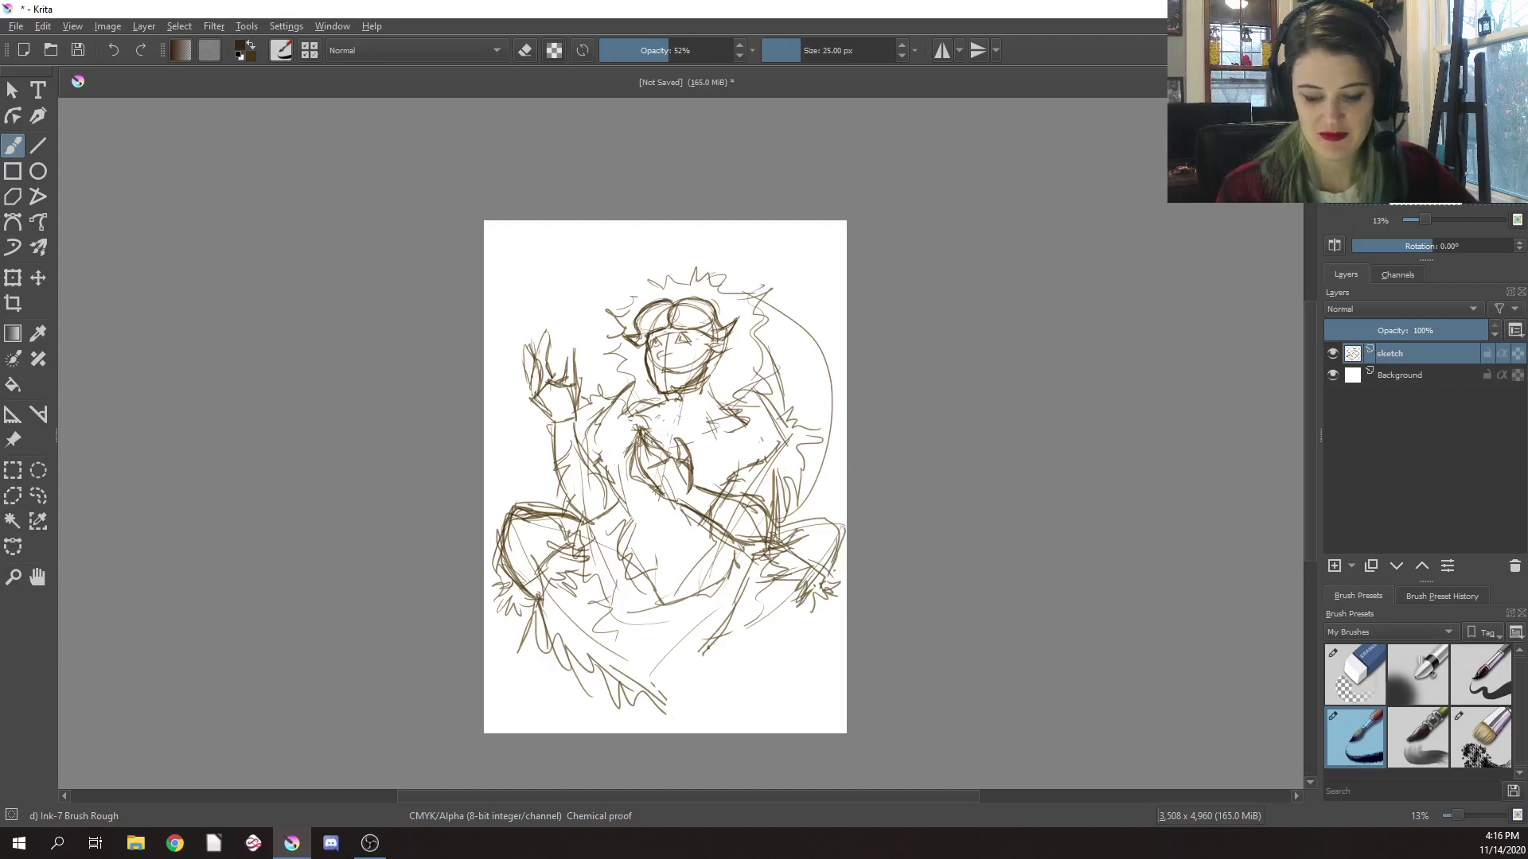
Define the lower robe edge and lower torso, and darken the right knee outline
mouse_move(593, 624)
mouse_down()
mouse_move(640, 646)
mouse_move(677, 617)
mouse_move(696, 646)
mouse_move(742, 608)
mouse_move(742, 576)
mouse_move(676, 592)
mouse_up()
mouse_move(730, 539)
mouse_down()
mouse_move(670, 595)
mouse_move(641, 564)
mouse_move(681, 565)
mouse_up()
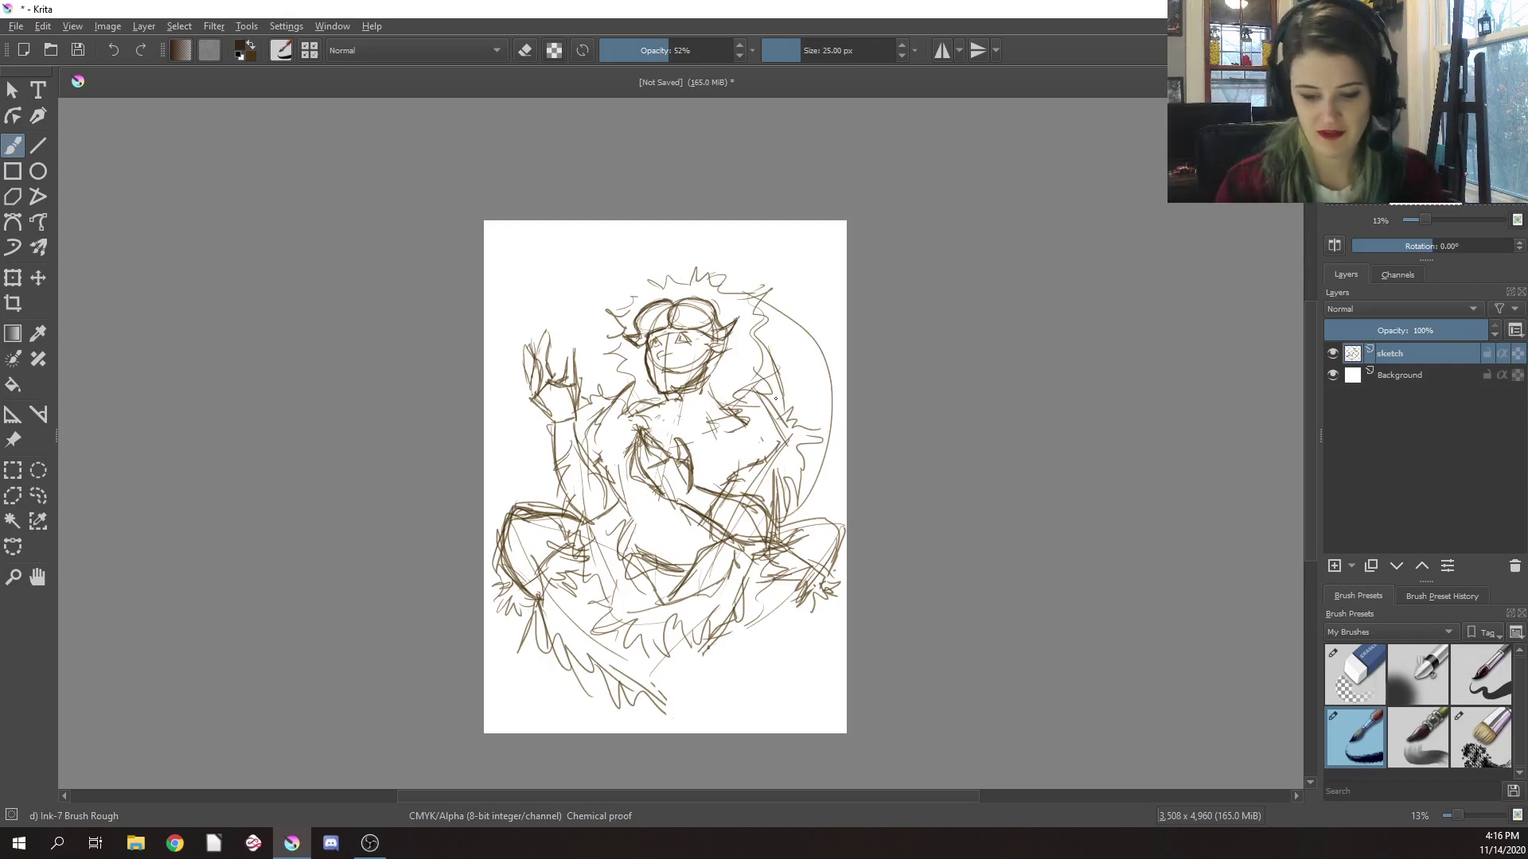
drag(776, 398, 764, 440)
drag(780, 526, 823, 515)
mouse_move(781, 517)
mouse_down()
mouse_move(823, 511)
mouse_move(846, 549)
mouse_move(842, 525)
mouse_move(841, 573)
mouse_up()
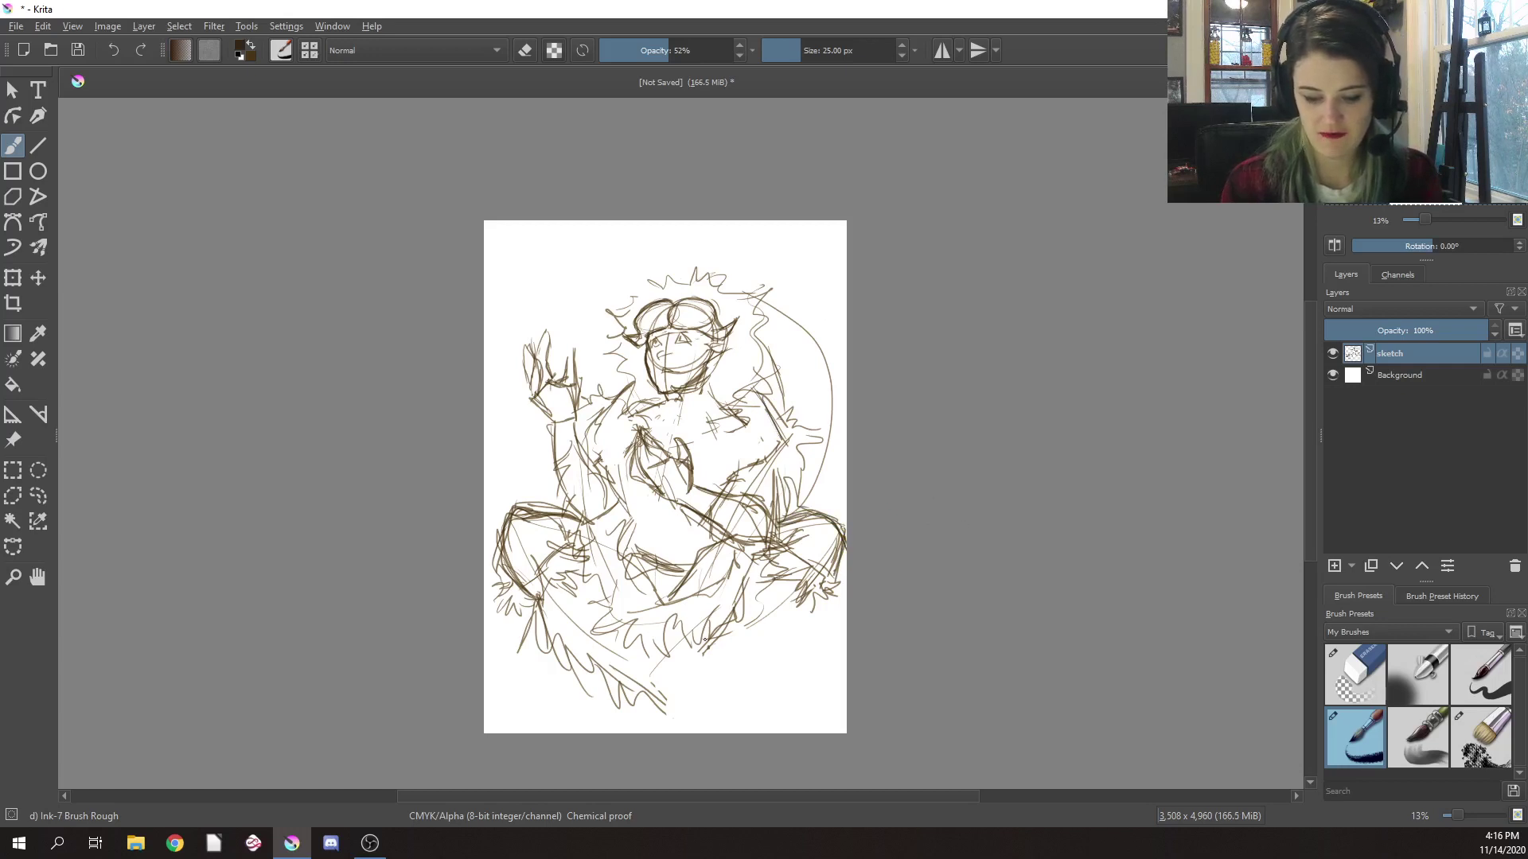
Add rough strokes over the left knee, the lower-left legs and the bottom centre of the sketch
scroll(664, 462, down, 1)
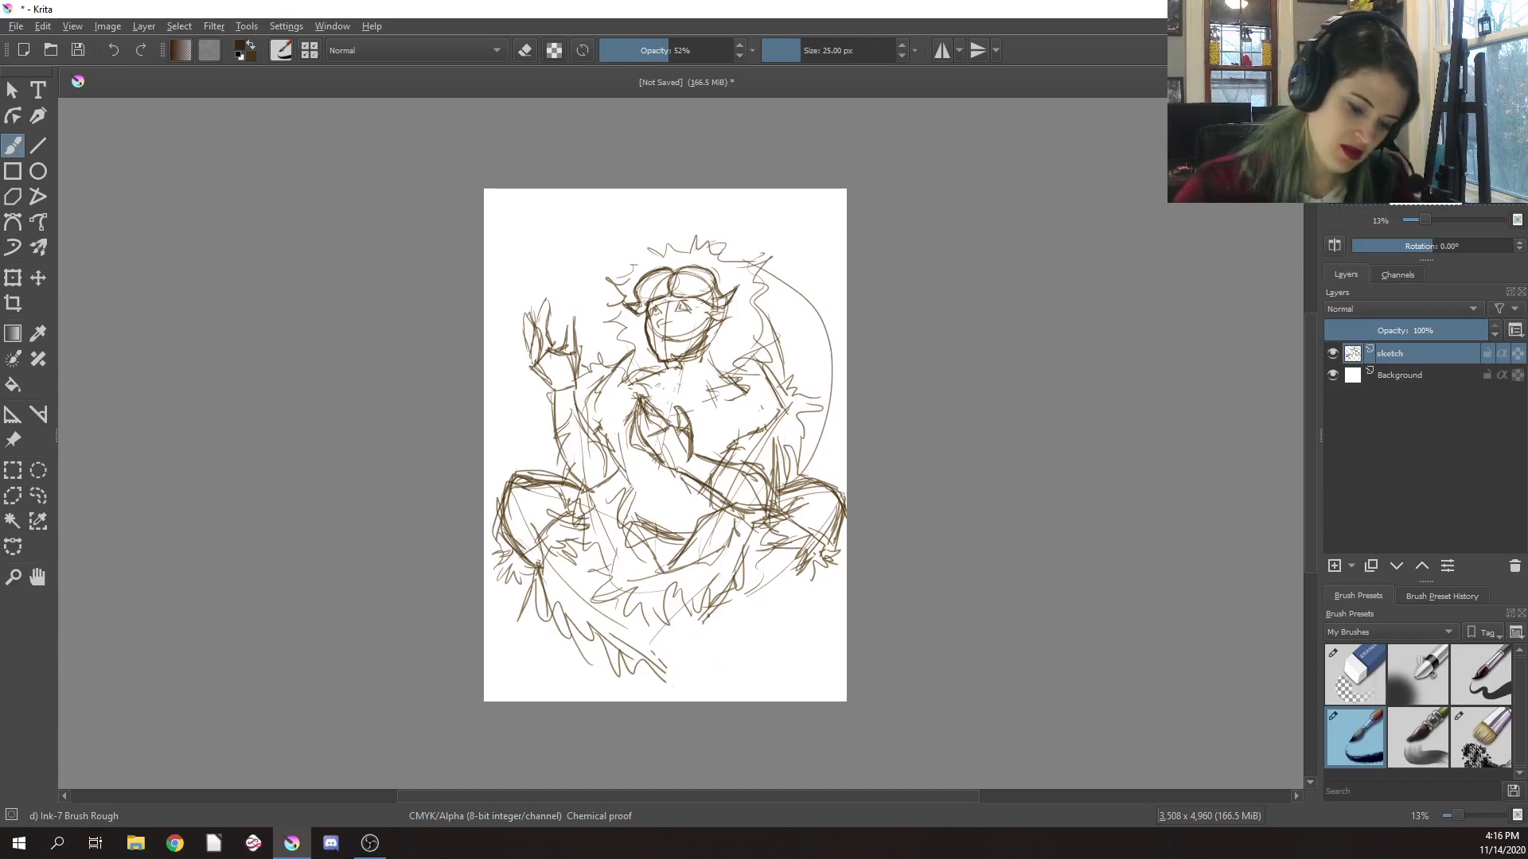
mouse_move(499, 507)
mouse_down()
mouse_move(525, 470)
mouse_move(575, 490)
mouse_up()
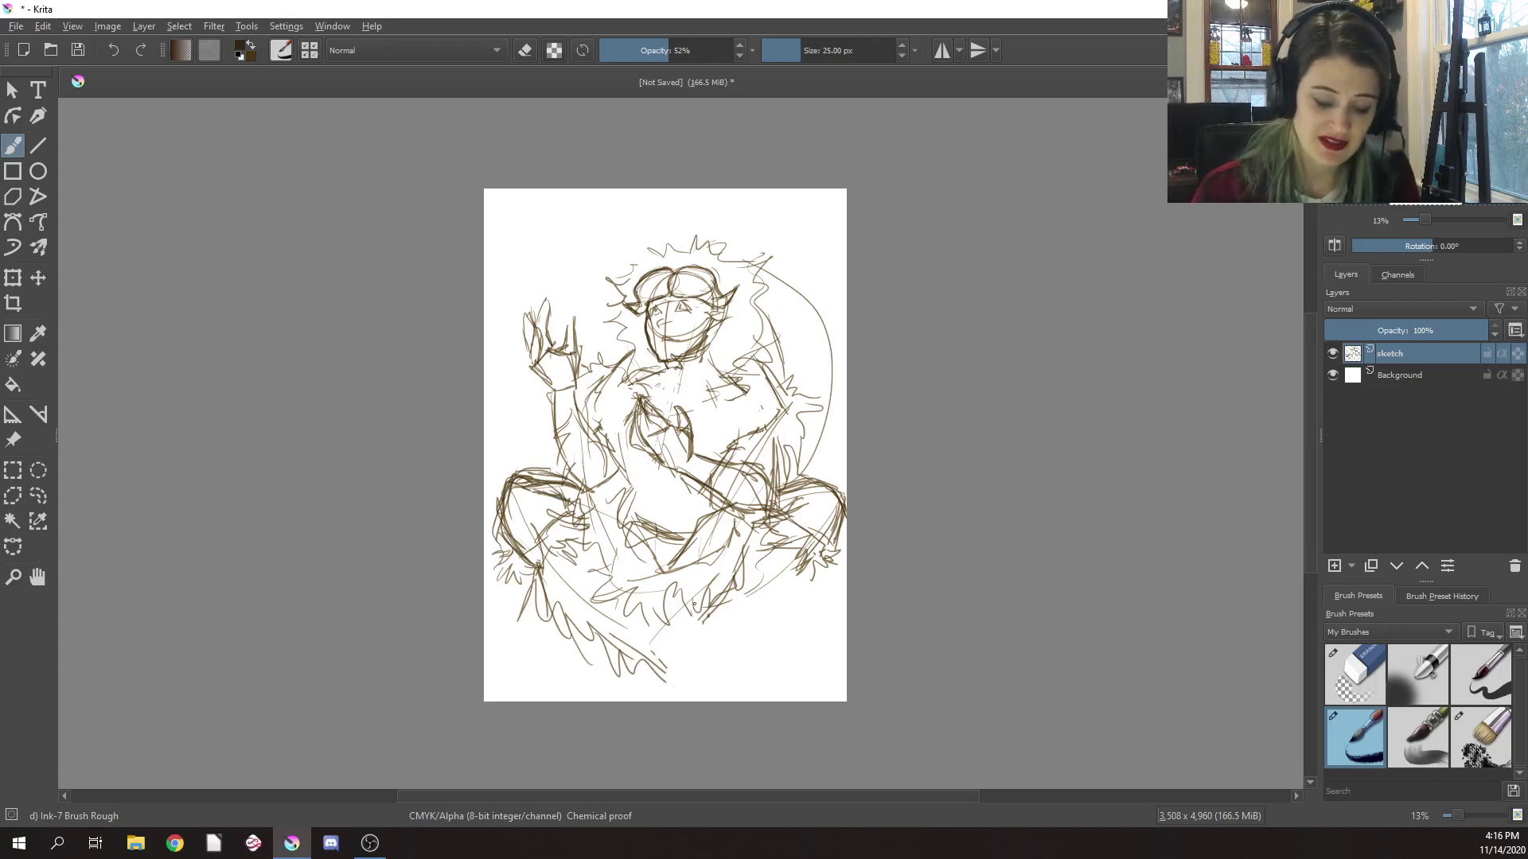
mouse_move(537, 585)
mouse_down()
mouse_move(569, 648)
mouse_move(657, 653)
mouse_move(645, 635)
mouse_move(719, 659)
mouse_up()
mouse_move(522, 517)
mouse_down()
mouse_move(679, 643)
mouse_move(653, 660)
mouse_move(686, 610)
mouse_up()
drag(696, 598, 685, 599)
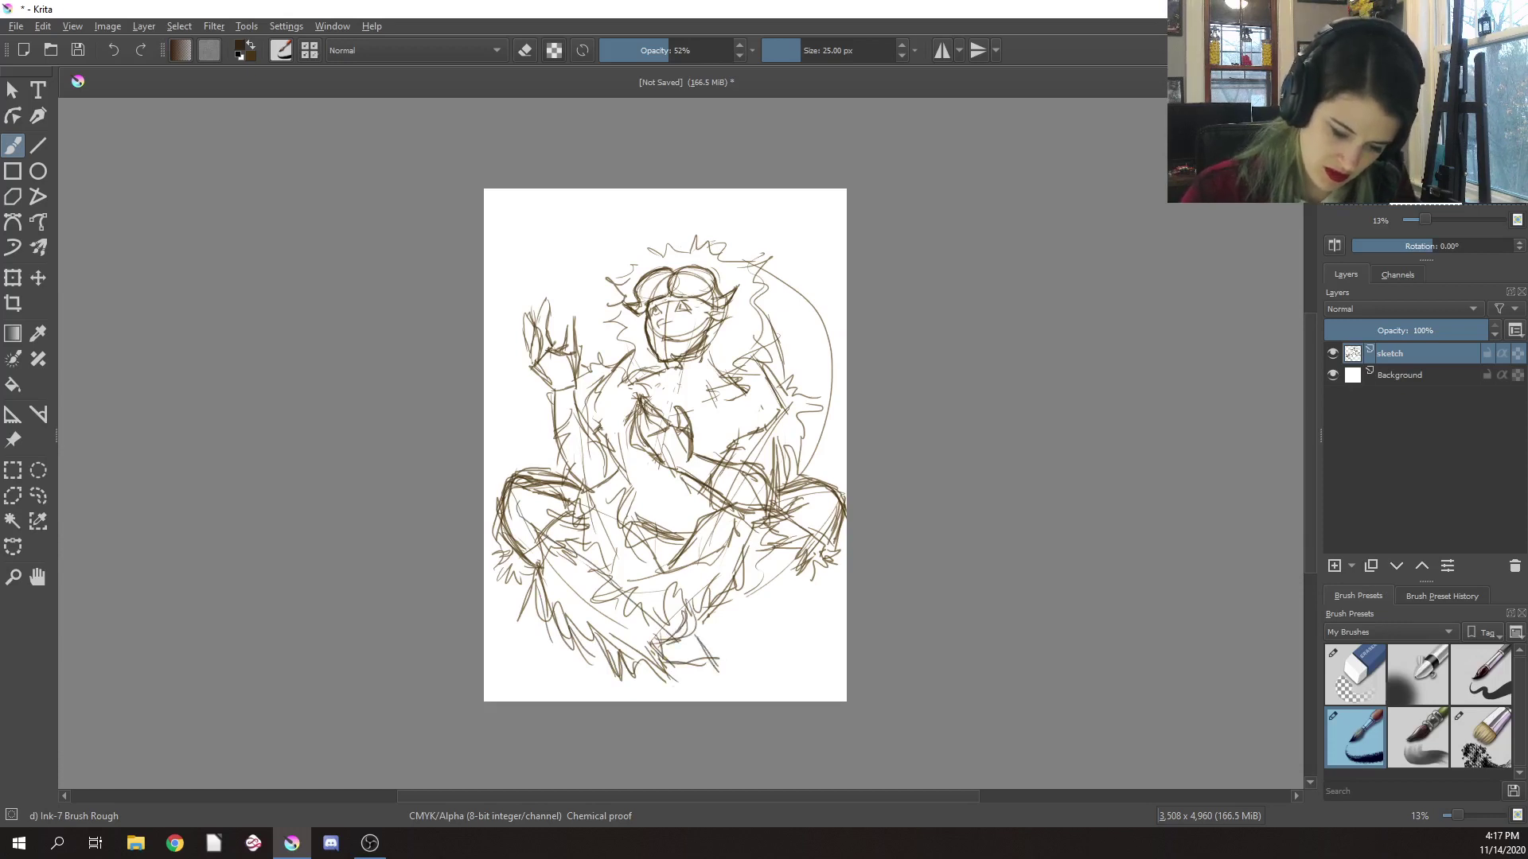
drag(690, 600, 727, 647)
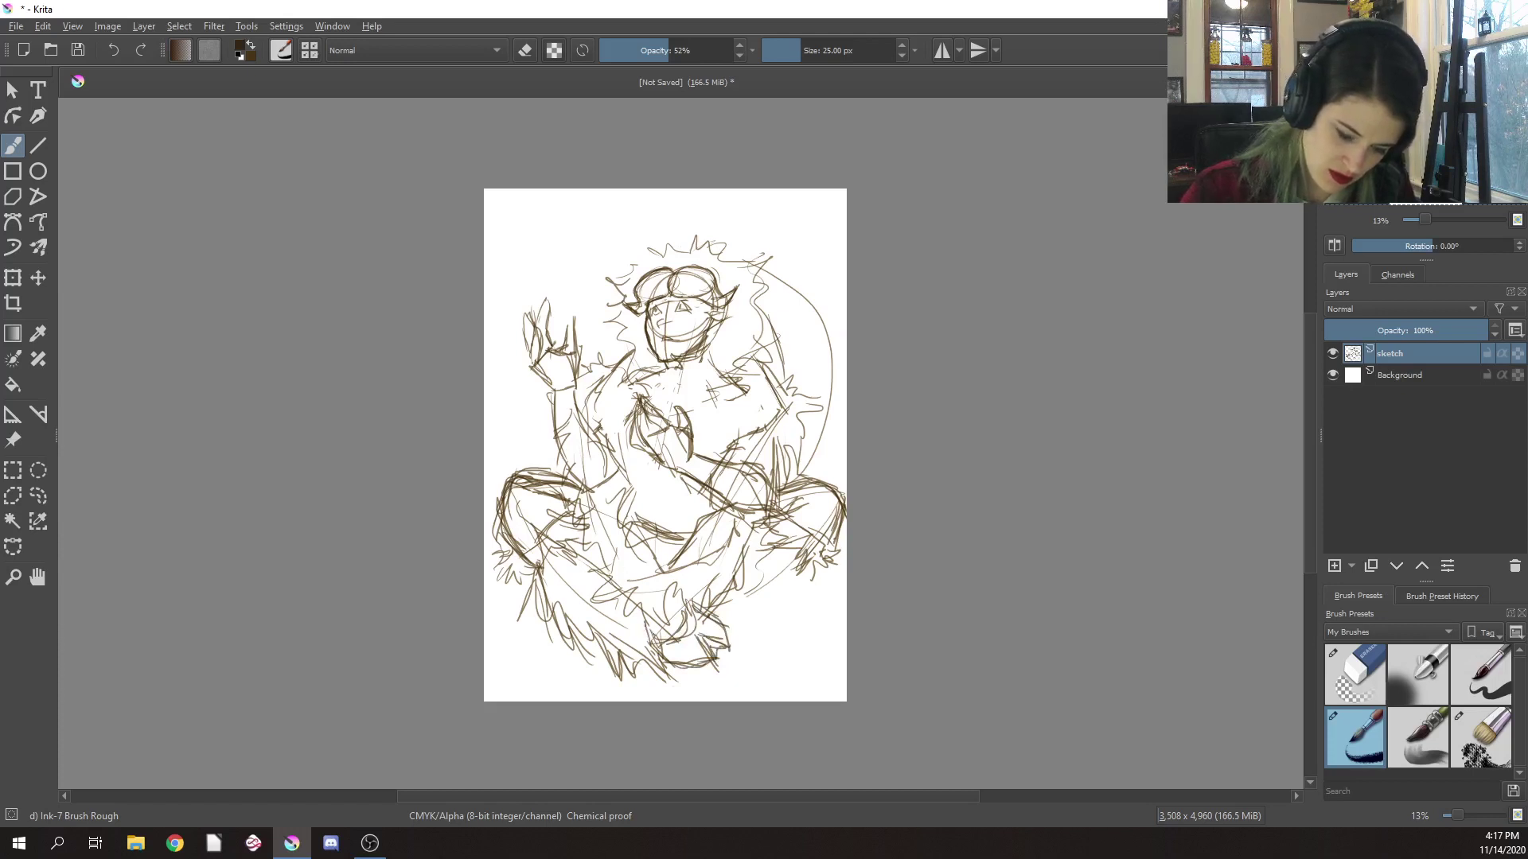
drag(547, 571, 636, 621)
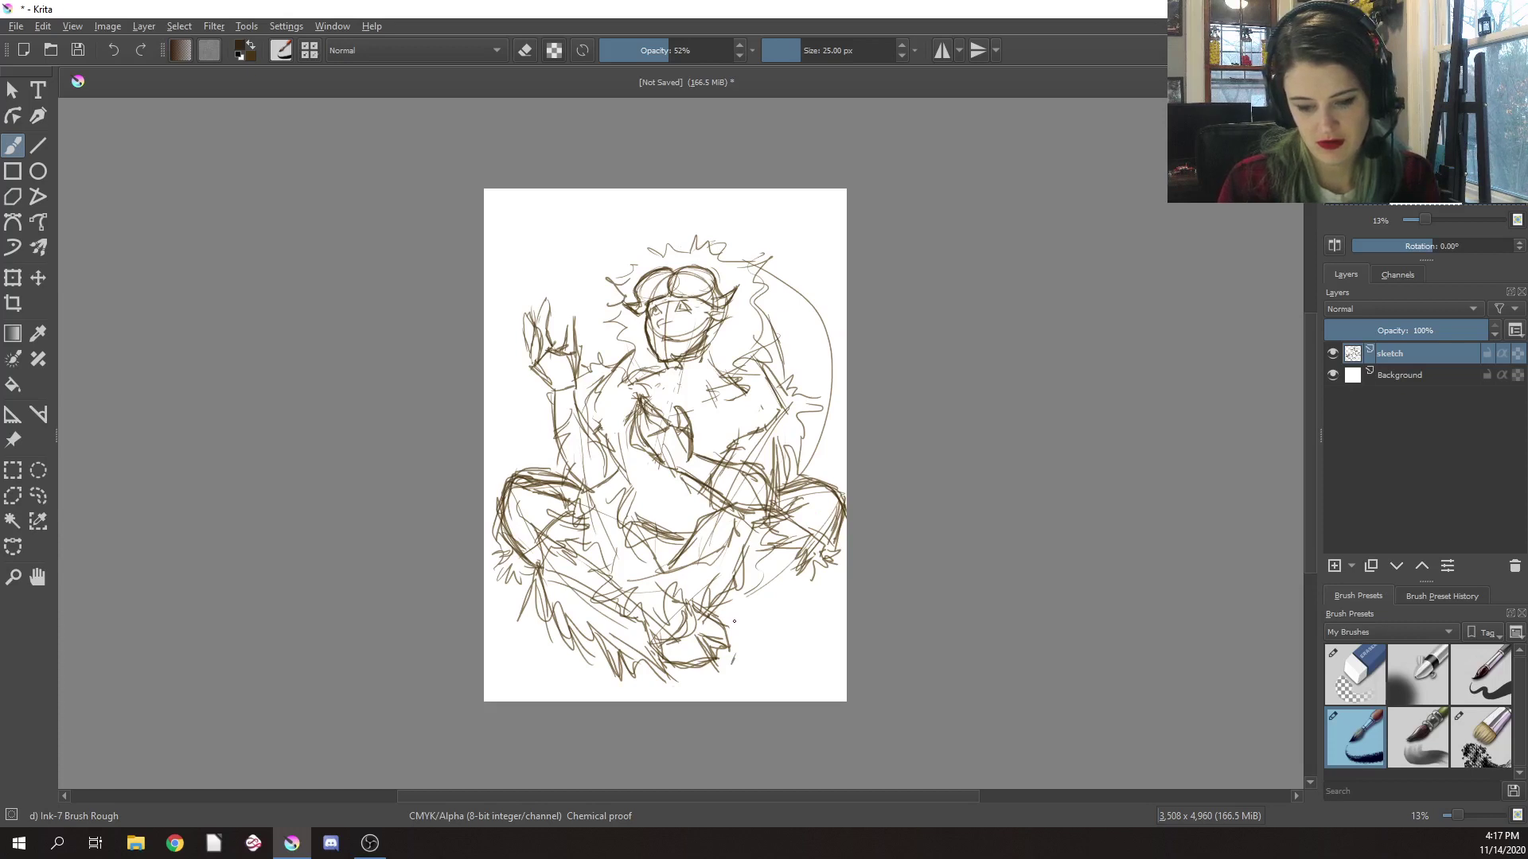
Erase the lines around the right knee with Eraser Circle at about 190 px
right_click(787, 565)
click(812, 445)
mouse_move(827, 517)
mouse_down()
mouse_move(821, 568)
mouse_move(839, 537)
mouse_up()
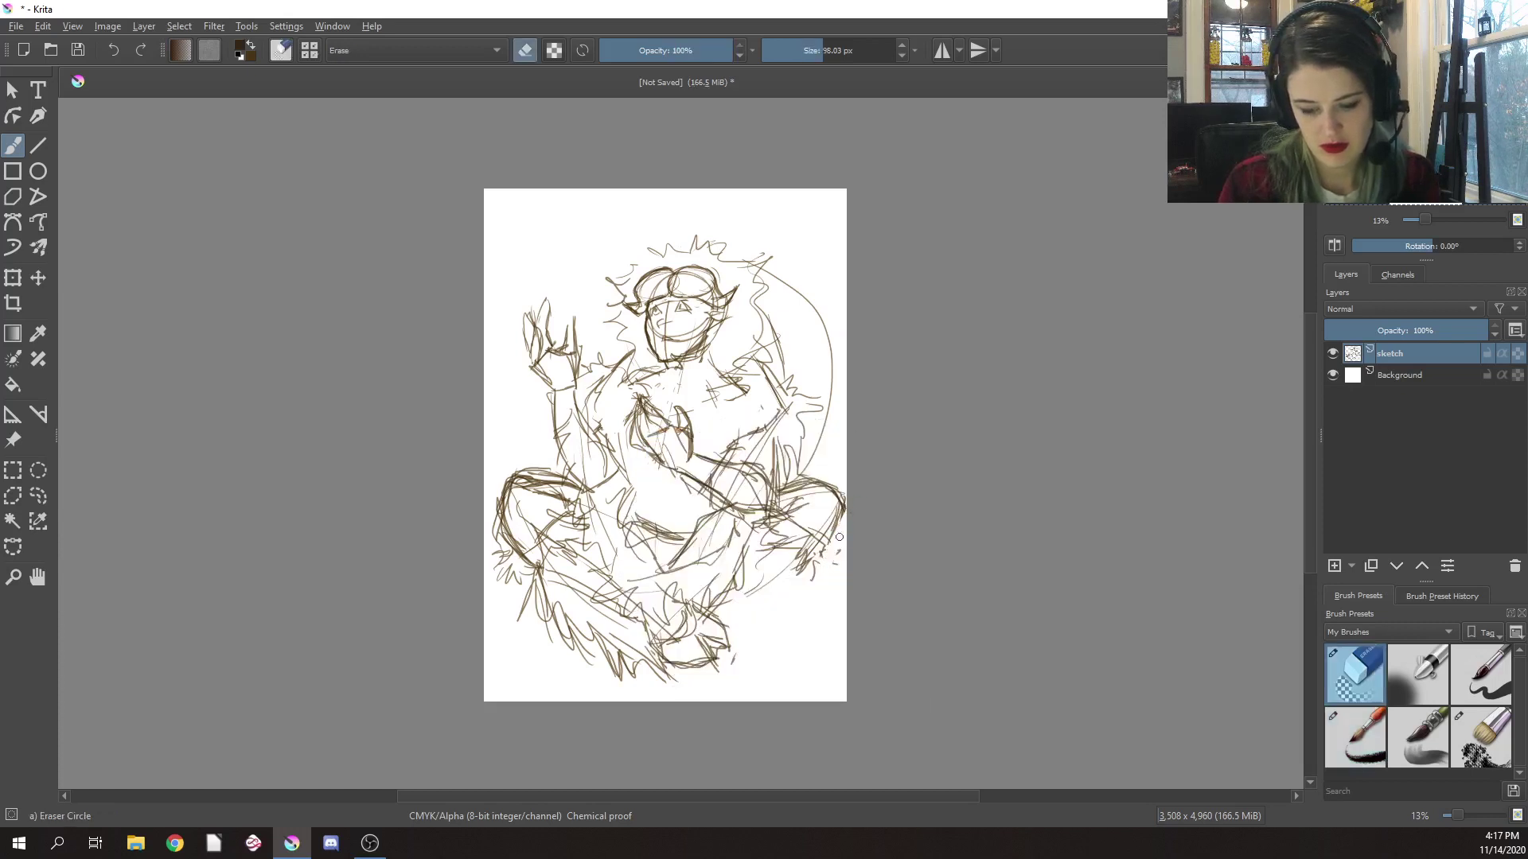
click(838, 49)
mouse_move(830, 484)
mouse_down()
mouse_move(826, 577)
mouse_move(838, 520)
mouse_move(811, 526)
mouse_move(815, 471)
mouse_move(775, 546)
mouse_move(800, 523)
mouse_move(759, 568)
mouse_move(808, 534)
mouse_move(795, 583)
mouse_move(787, 524)
mouse_up()
Return to Ink-7 Brush Rough and add fur lines near the right elbow
right_click(900, 380)
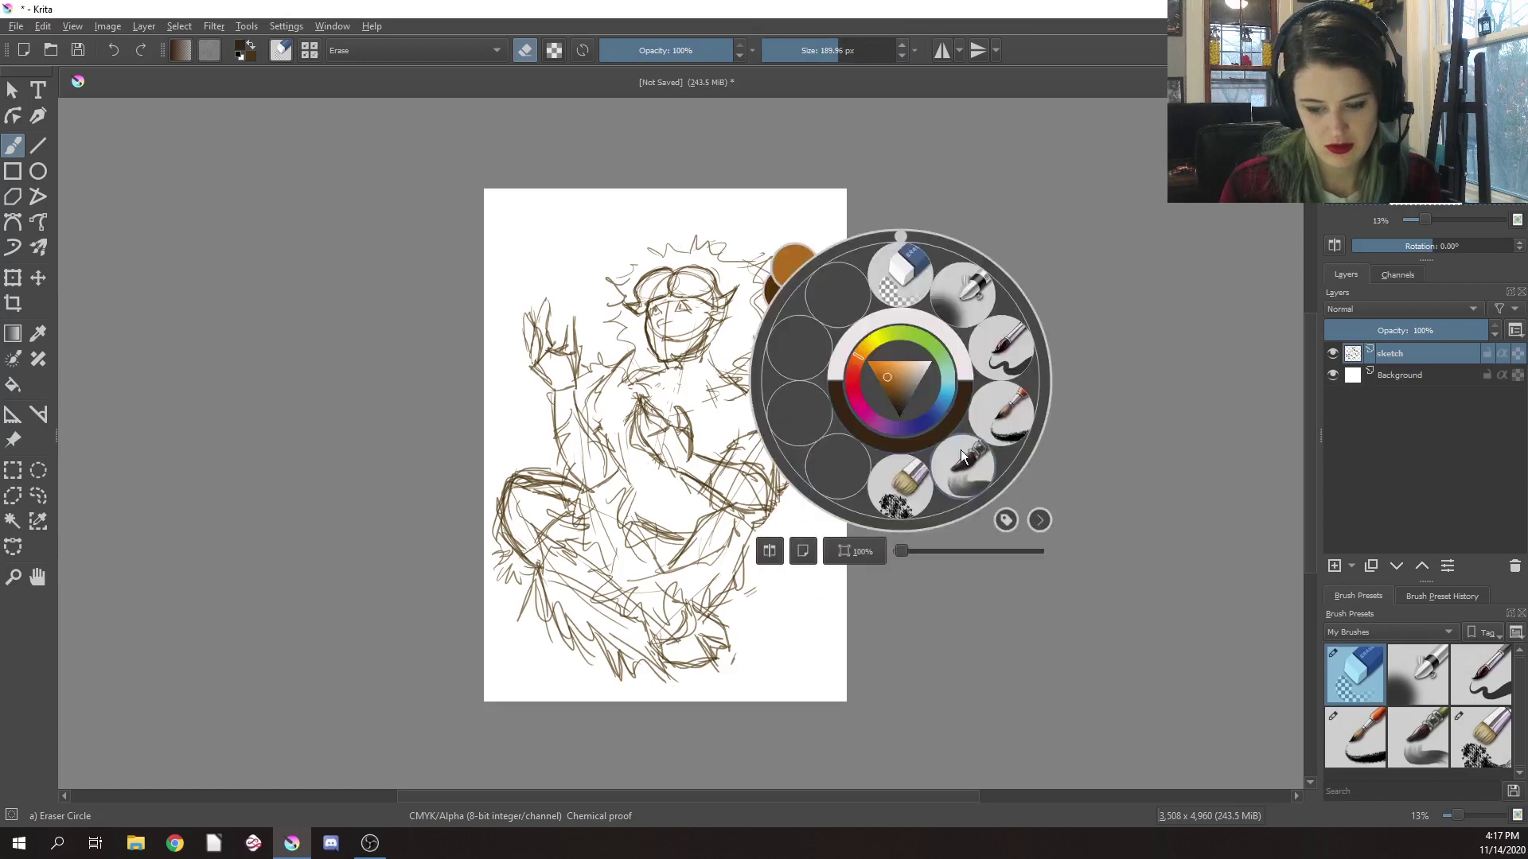
click(1004, 415)
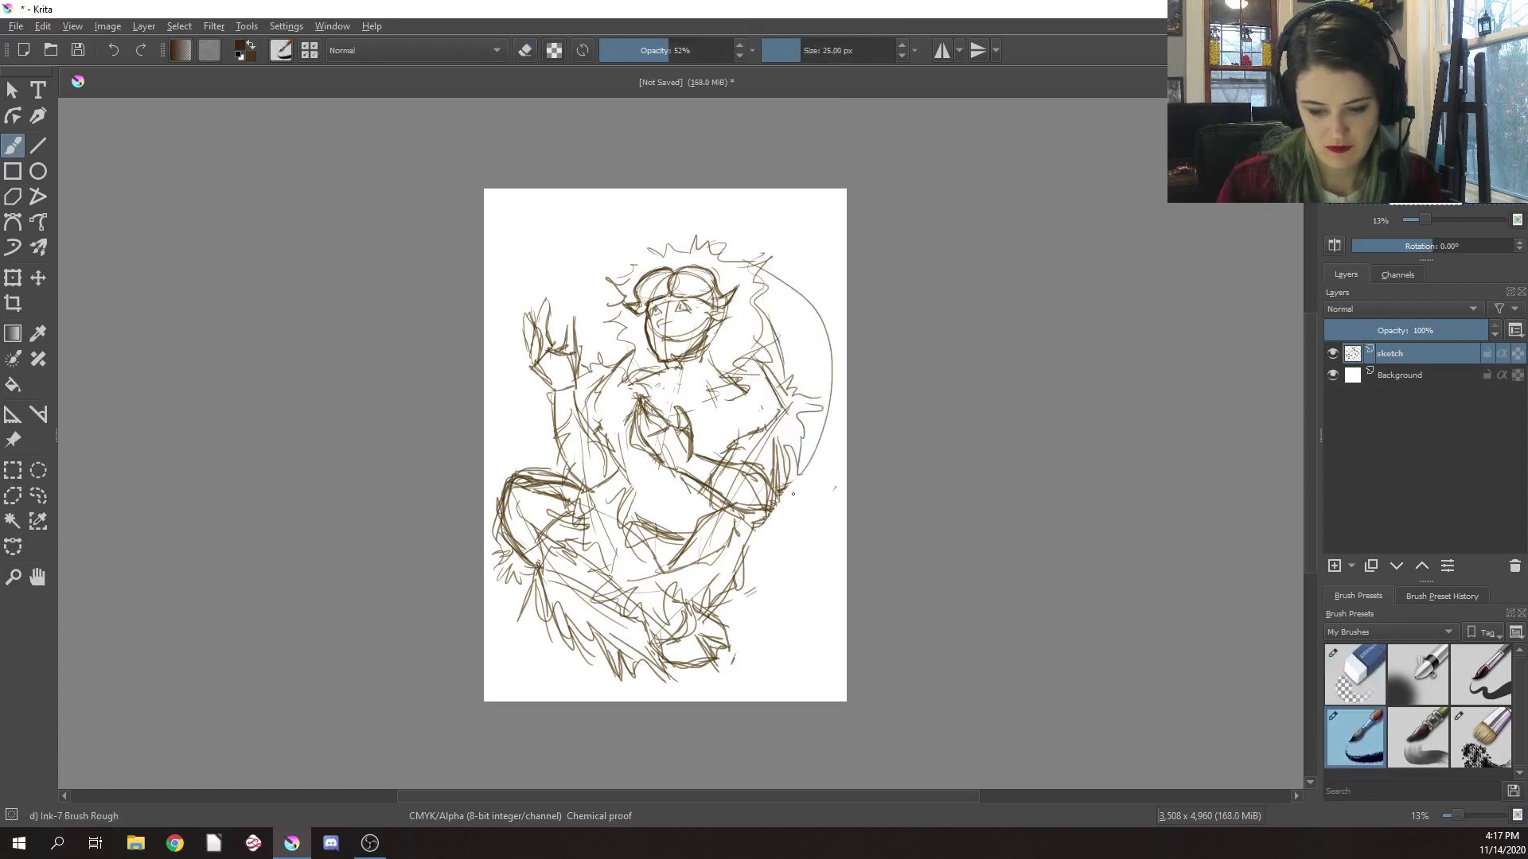
mouse_move(805, 472)
mouse_down()
mouse_move(780, 482)
mouse_move(795, 508)
mouse_move(767, 497)
mouse_move(764, 536)
mouse_up()
right_click(848, 497)
click(851, 390)
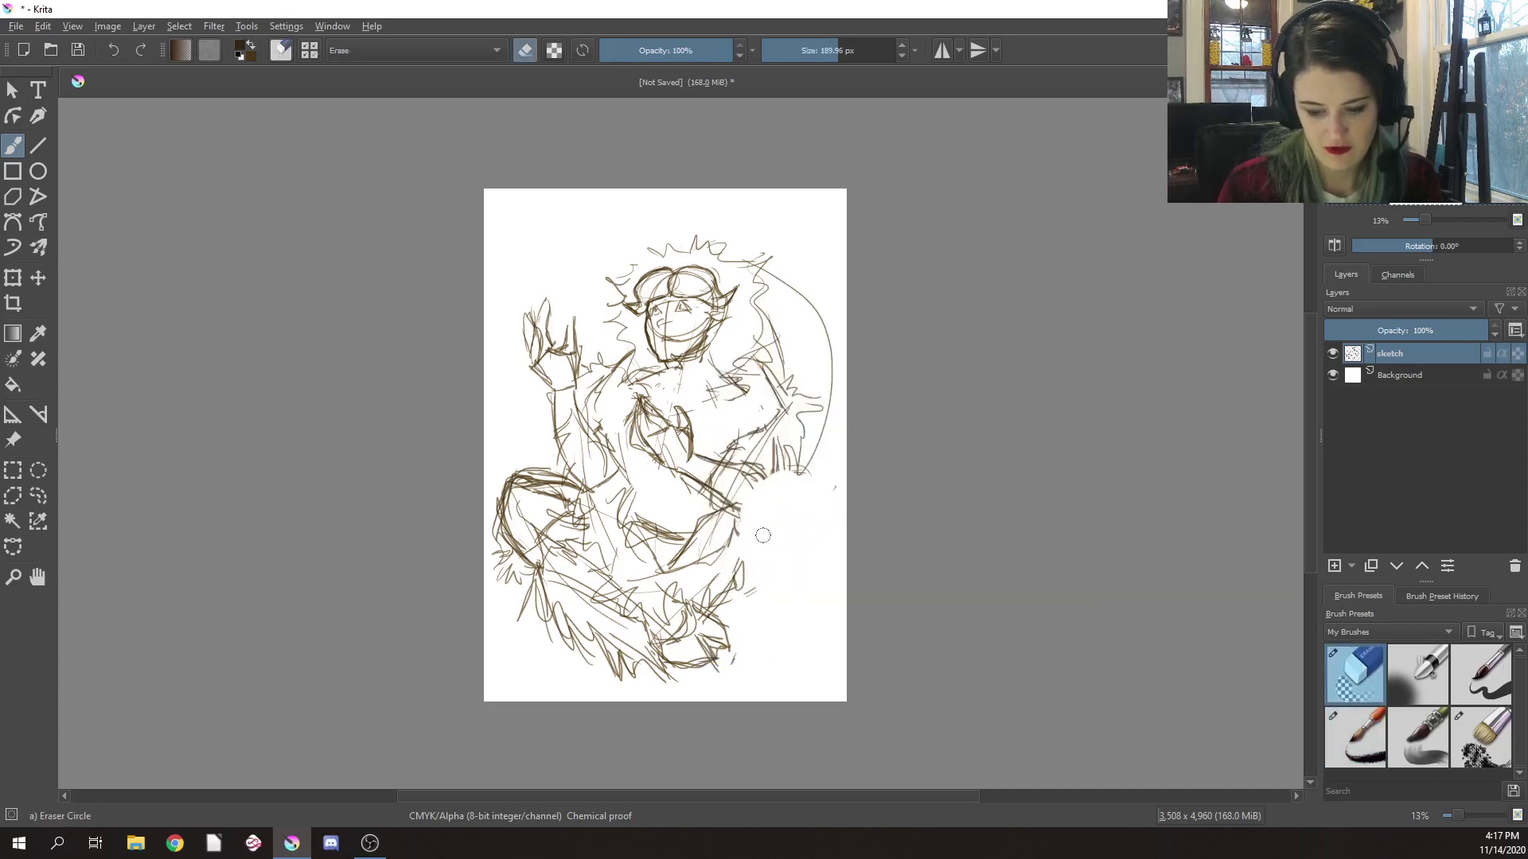
right_click(819, 489)
click(923, 516)
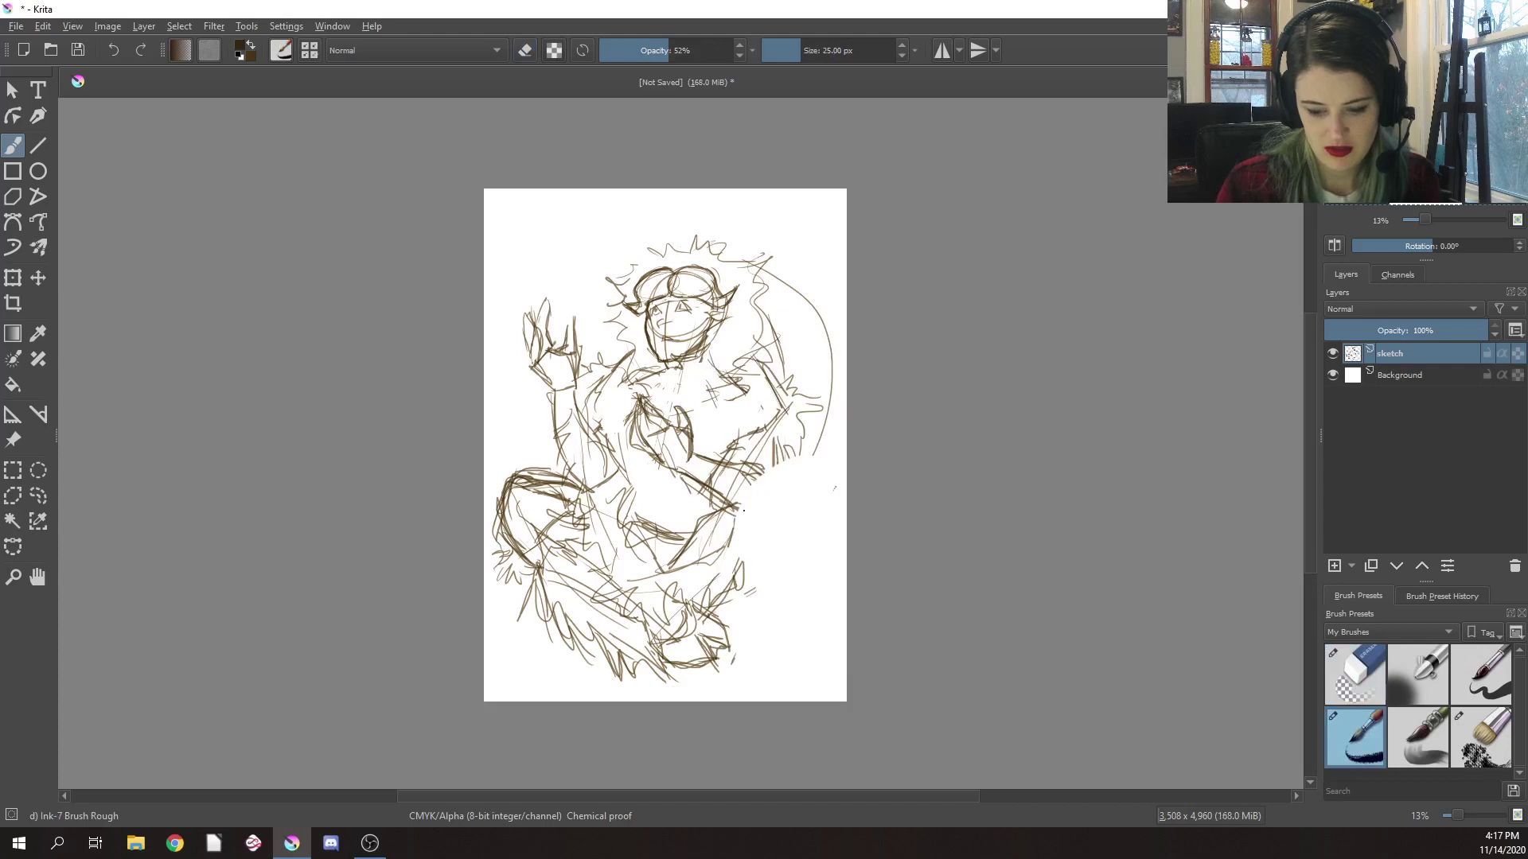
Redraw the right leg from the knee down a long shin to a cuffed boot
mouse_move(724, 532)
mouse_down()
mouse_move(756, 474)
mouse_move(786, 457)
mouse_move(814, 486)
mouse_up()
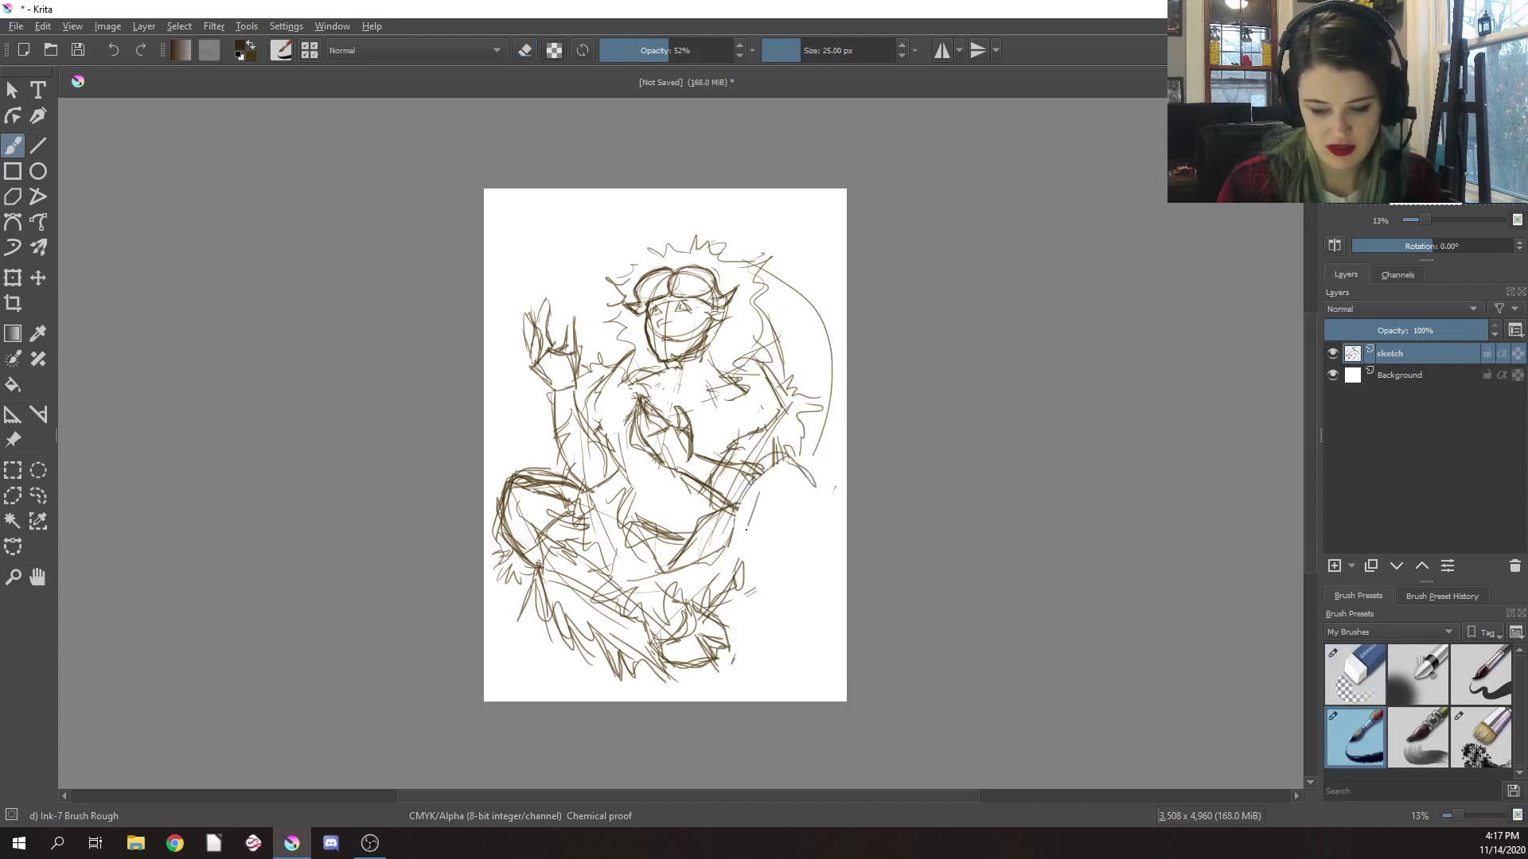
mouse_move(745, 529)
mouse_down()
mouse_move(755, 520)
mouse_move(799, 557)
mouse_up()
drag(817, 495, 790, 603)
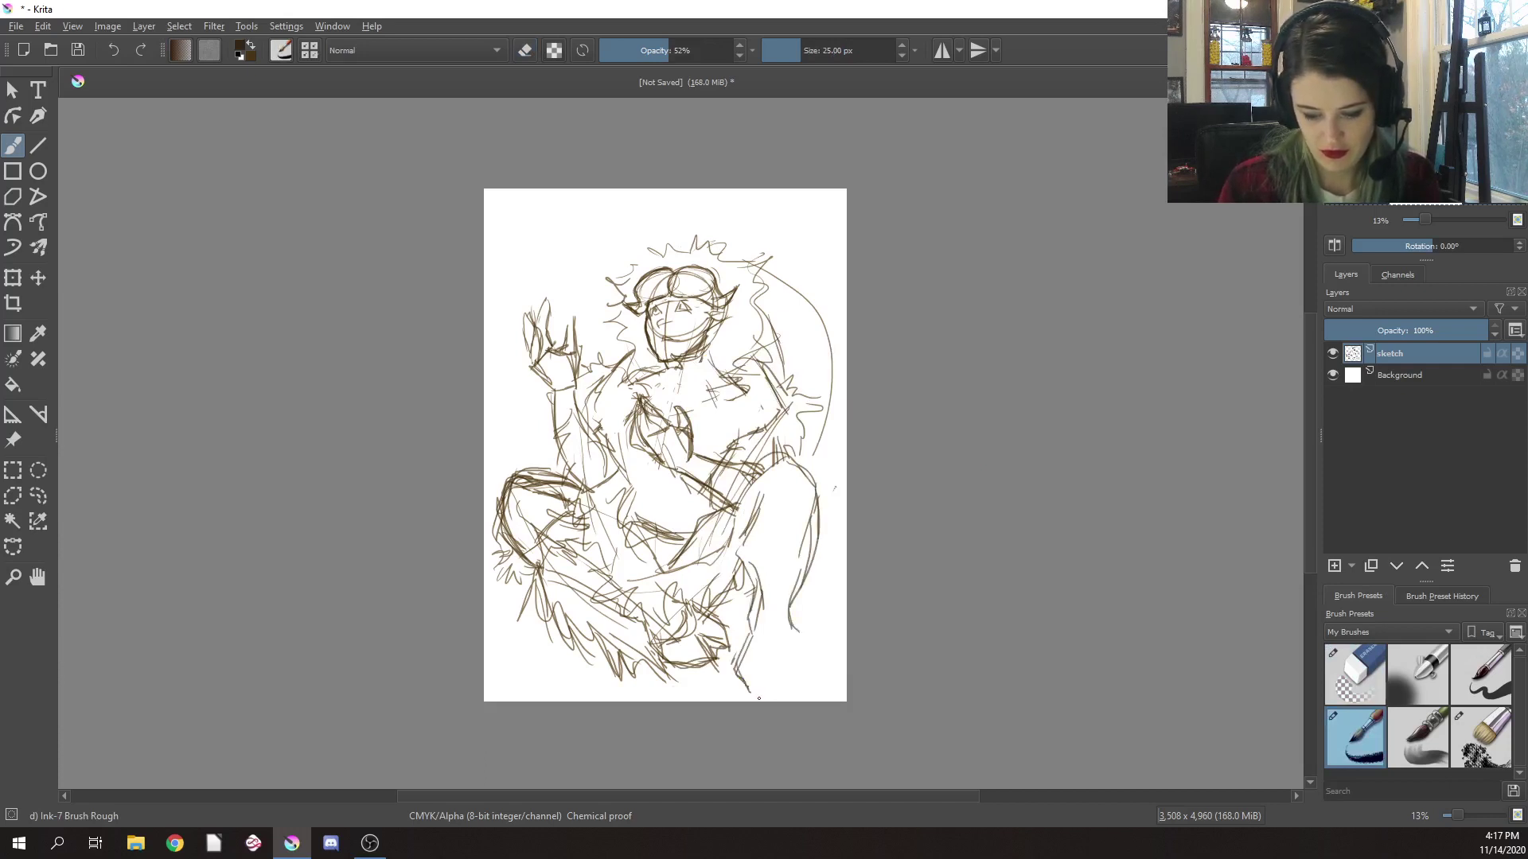
drag(755, 698, 804, 669)
drag(797, 631, 760, 662)
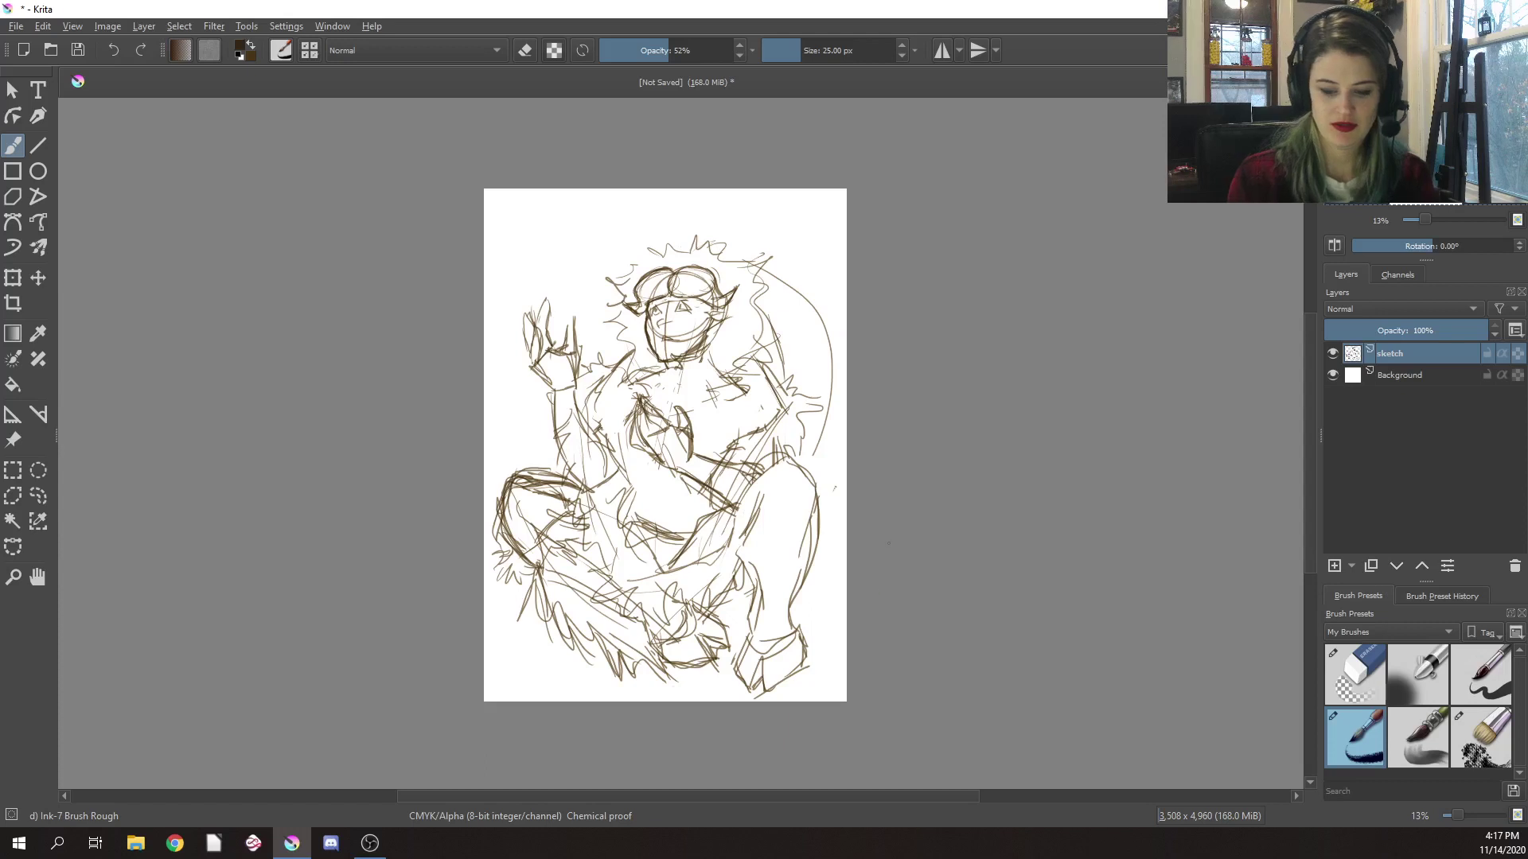
Erase the lower-right boot lines and redraw the lower right leg, foot and ankle
right_click(889, 543)
click(900, 434)
mouse_move(829, 634)
mouse_down()
mouse_move(774, 691)
mouse_move(816, 632)
mouse_move(729, 668)
mouse_up()
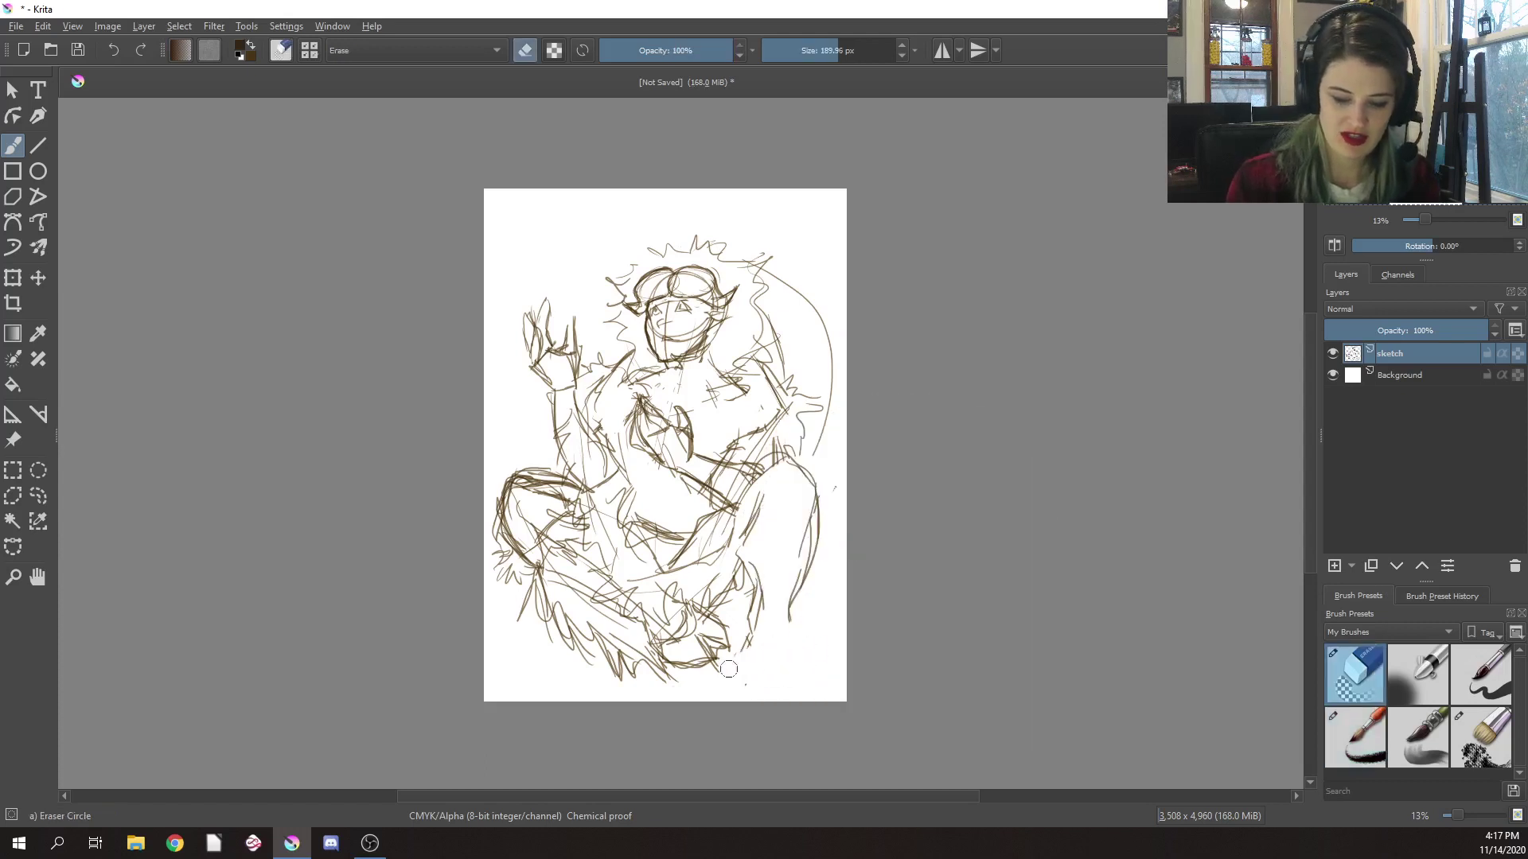
right_click(956, 394)
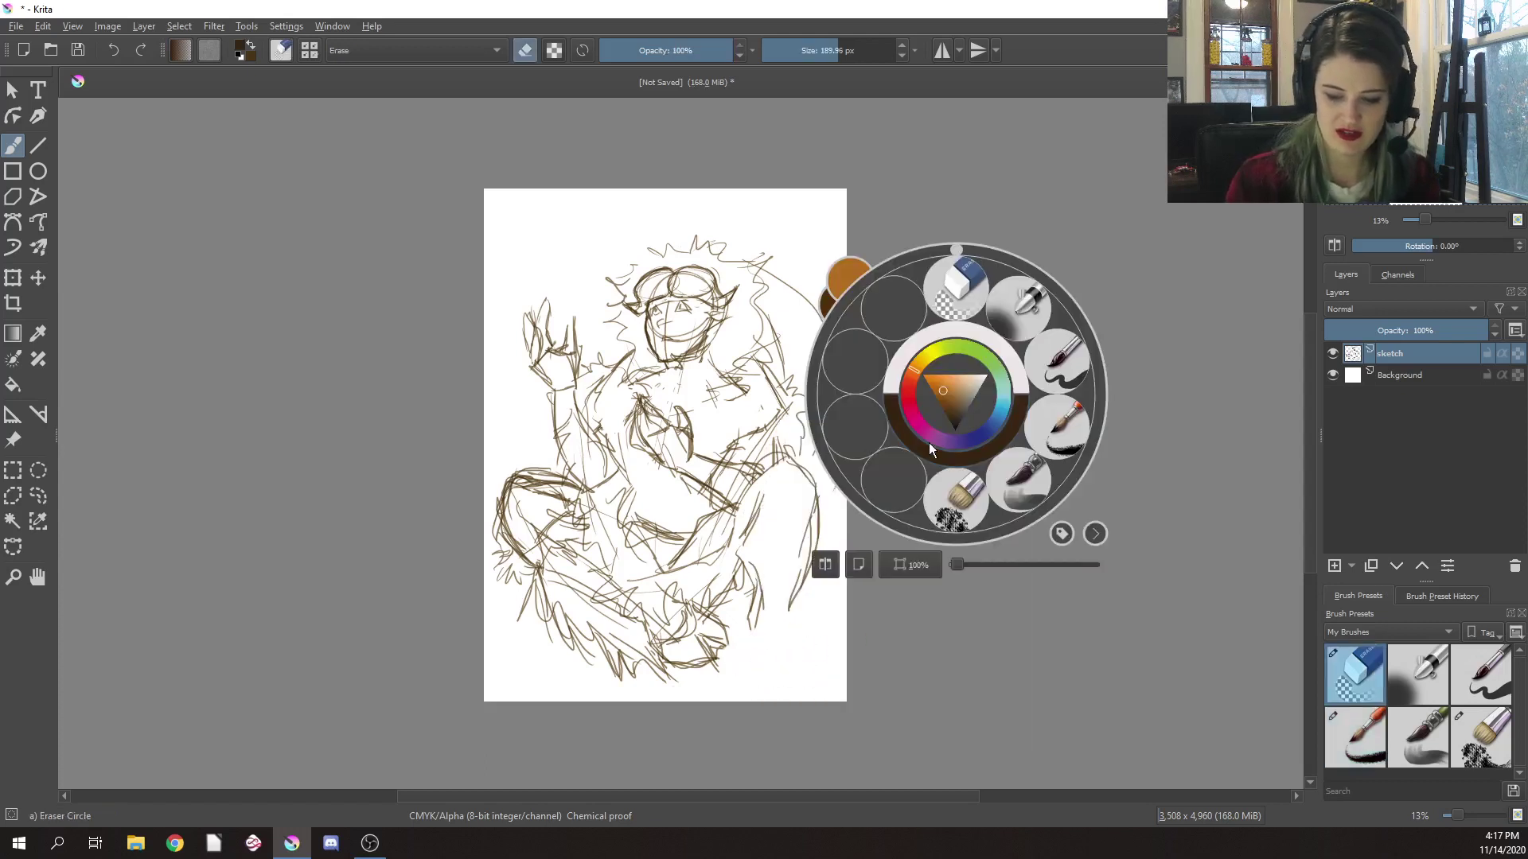
click(1064, 434)
mouse_move(787, 540)
mouse_down()
mouse_move(778, 643)
mouse_move(794, 689)
mouse_up()
drag(800, 630, 796, 669)
mouse_move(751, 614)
mouse_down()
mouse_move(792, 701)
mouse_move(752, 661)
mouse_up()
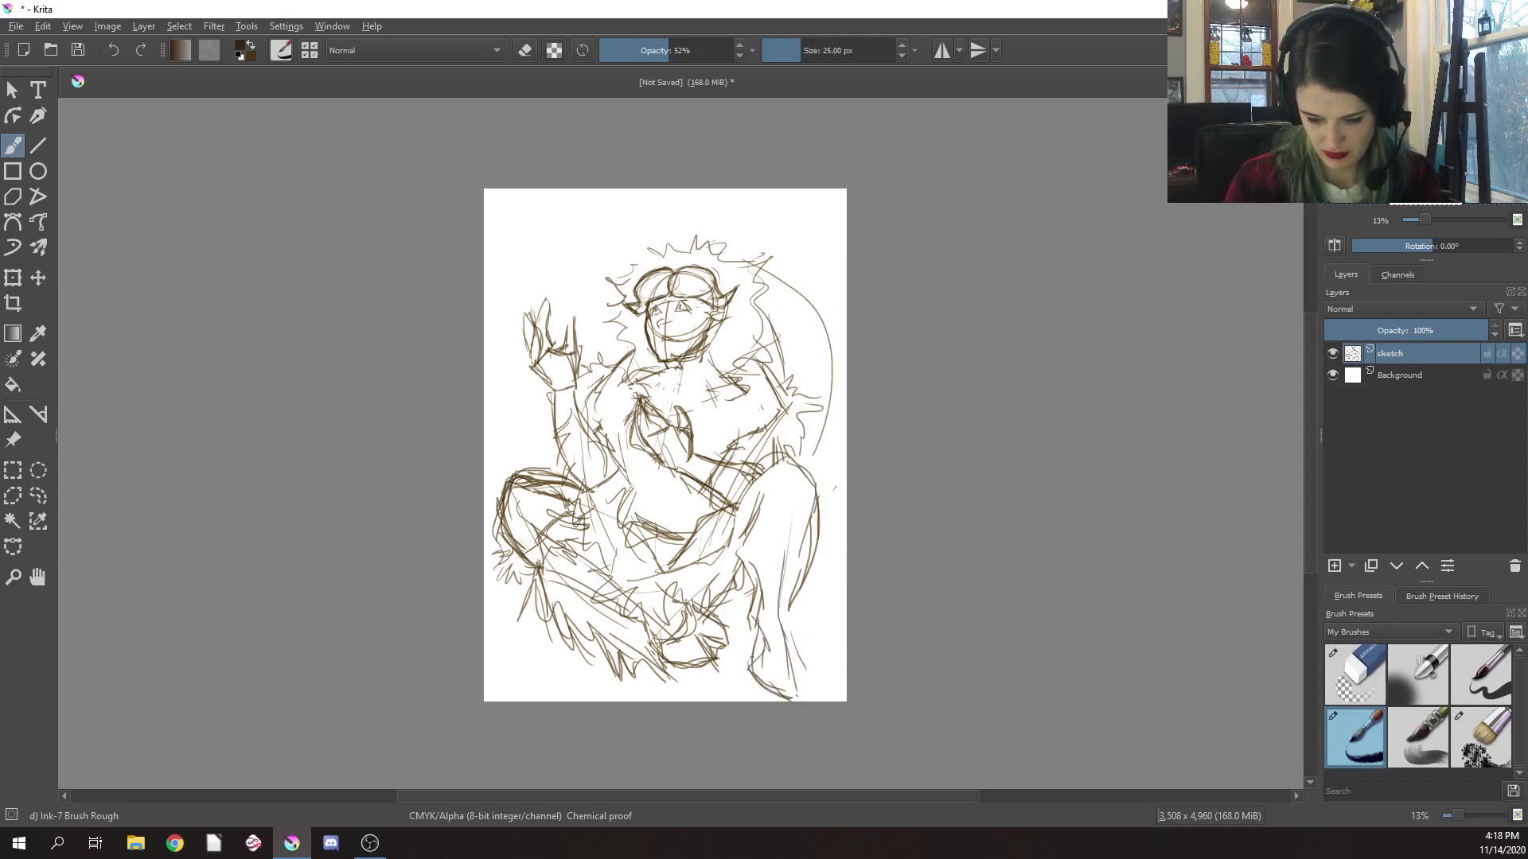
mouse_move(799, 590)
mouse_down()
mouse_move(812, 667)
mouse_move(796, 699)
mouse_up()
drag(802, 625, 818, 674)
drag(763, 630, 801, 653)
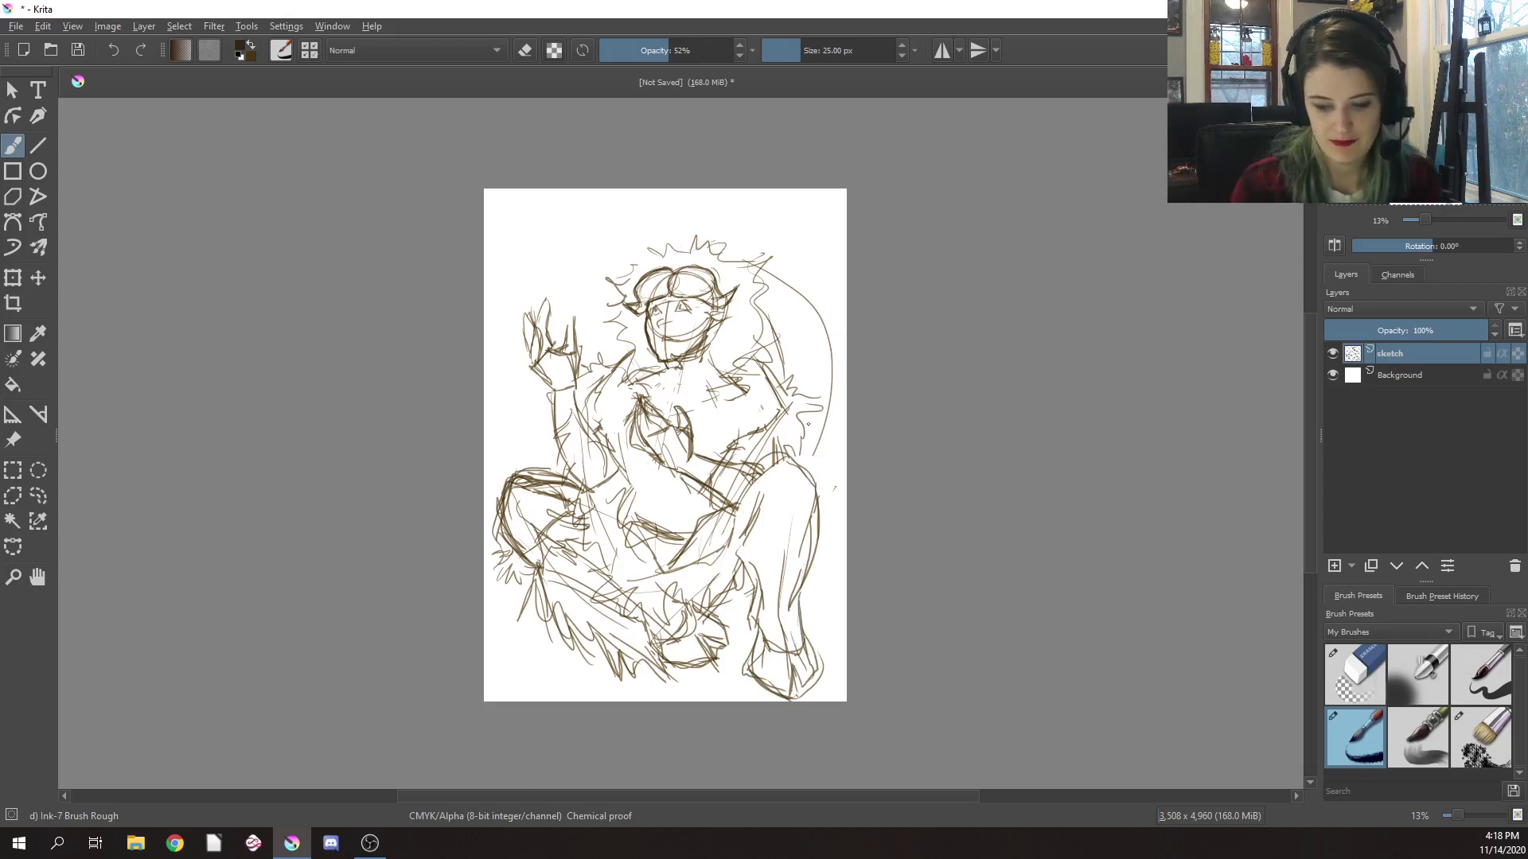
Add fur strokes along and inside the right thigh, shin and foot
drag(765, 503, 734, 566)
mouse_move(831, 499)
mouse_down()
mouse_move(802, 549)
mouse_move(839, 607)
mouse_up()
mouse_move(804, 567)
mouse_down()
mouse_move(836, 622)
mouse_move(829, 655)
mouse_up()
drag(821, 651, 841, 678)
drag(746, 551, 723, 605)
mouse_move(750, 568)
mouse_down()
mouse_move(725, 606)
mouse_move(733, 633)
mouse_up()
mouse_move(760, 615)
mouse_down()
mouse_move(737, 664)
mouse_move(770, 694)
mouse_up()
drag(788, 646, 797, 700)
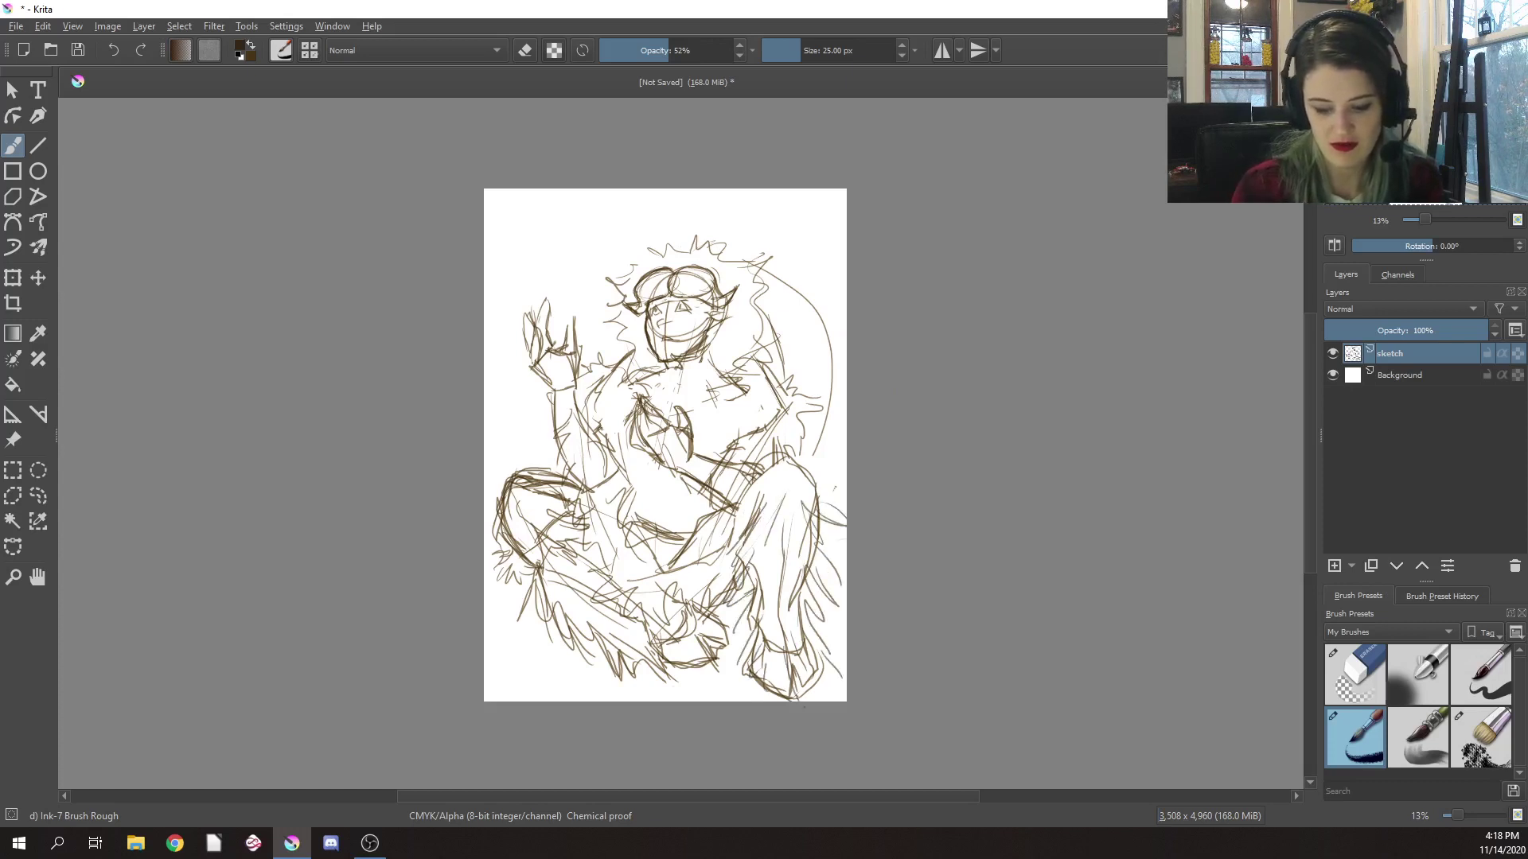
mouse_move(778, 526)
mouse_down()
mouse_move(717, 618)
mouse_move(753, 670)
mouse_move(752, 700)
mouse_up()
drag(824, 646, 794, 689)
drag(819, 549, 795, 666)
drag(792, 519, 785, 636)
Draw a curve over the right knee and a stroke on the chest and neck
mouse_move(765, 507)
mouse_down()
mouse_move(813, 502)
mouse_move(840, 465)
mouse_move(736, 480)
mouse_move(729, 541)
mouse_up()
mouse_move(818, 507)
mouse_down()
mouse_move(768, 512)
mouse_move(757, 557)
mouse_up()
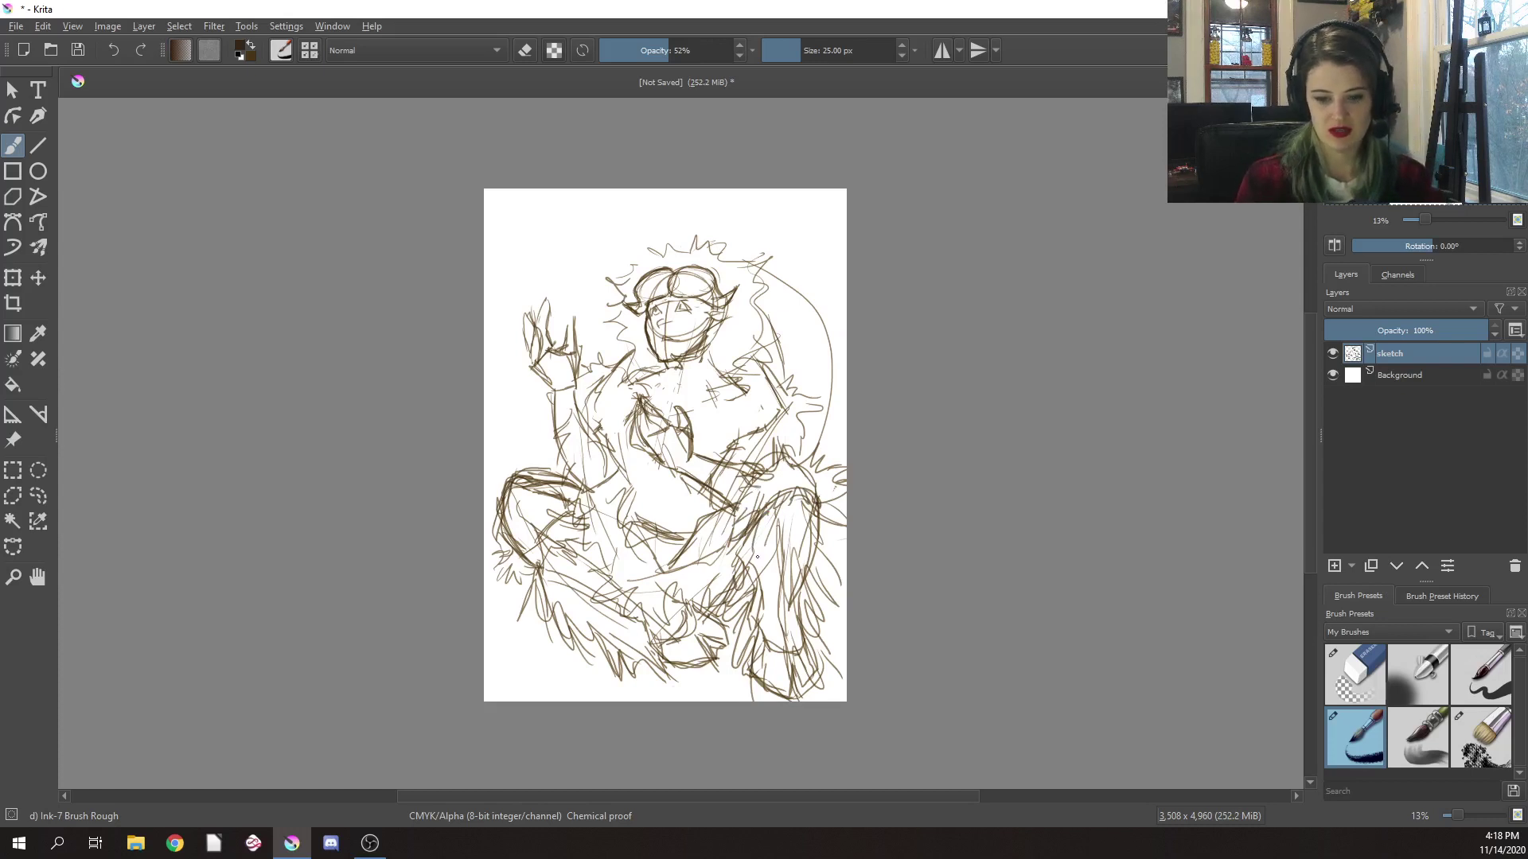
drag(680, 372, 670, 397)
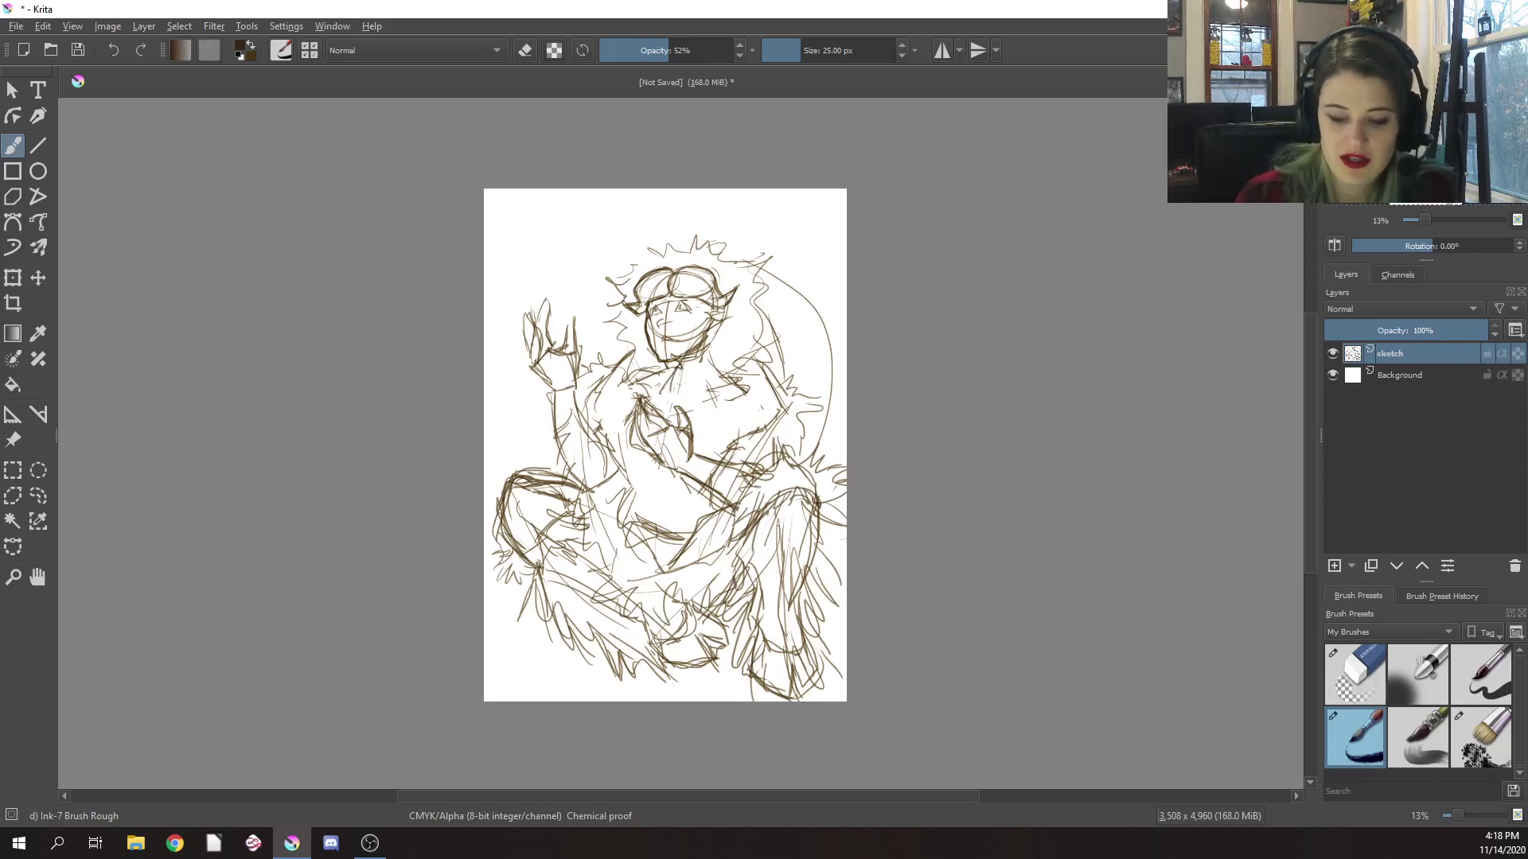
right_click(706, 380)
Zoom to 43% on the face and sketch strokes along the jaw, neck and collar
drag(710, 551, 745, 532)
click(880, 435)
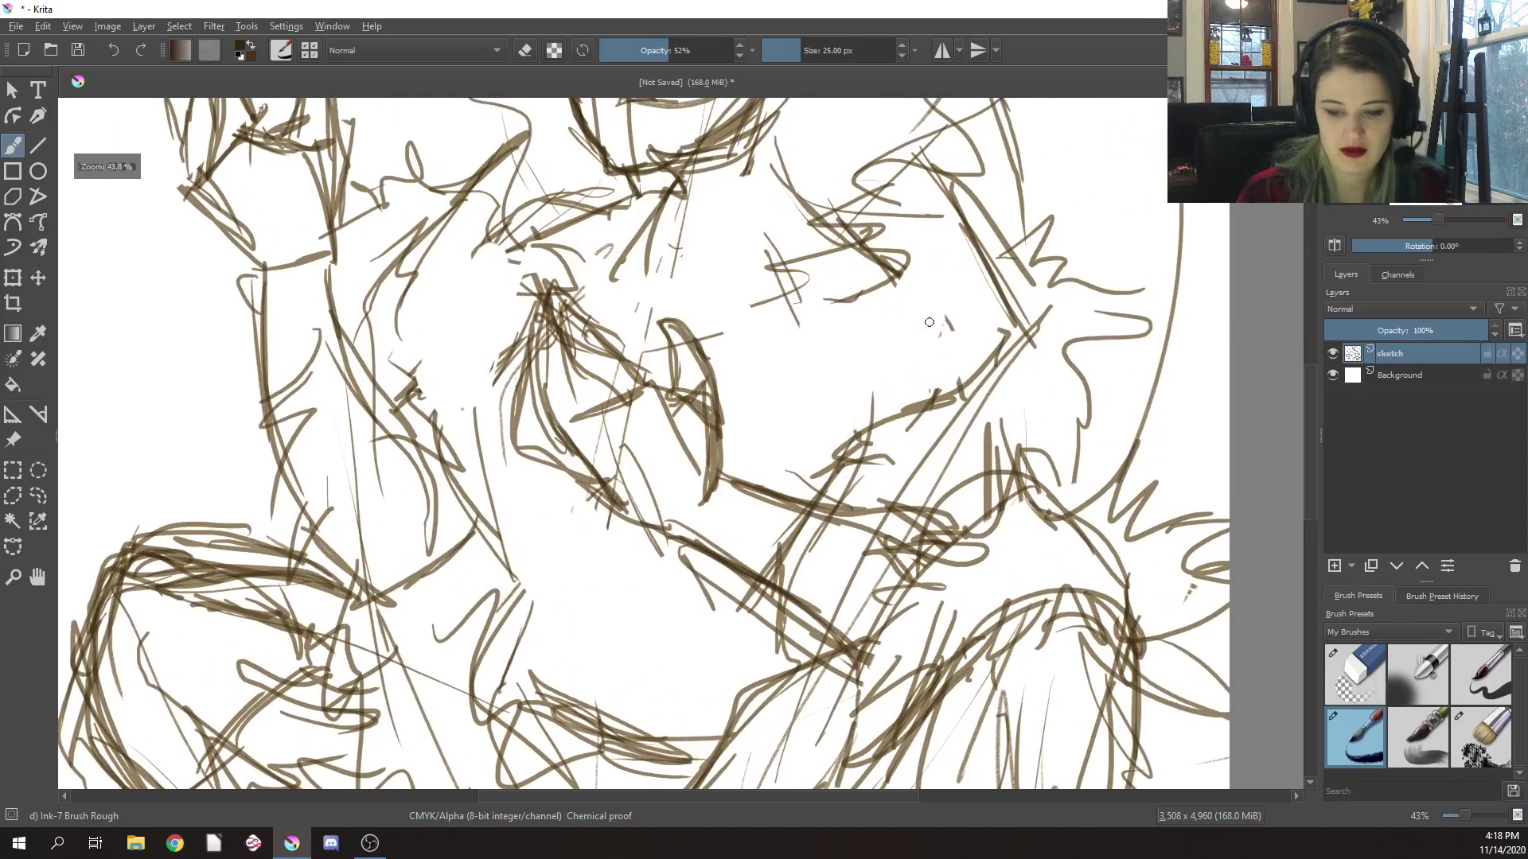
drag(806, 284, 828, 645)
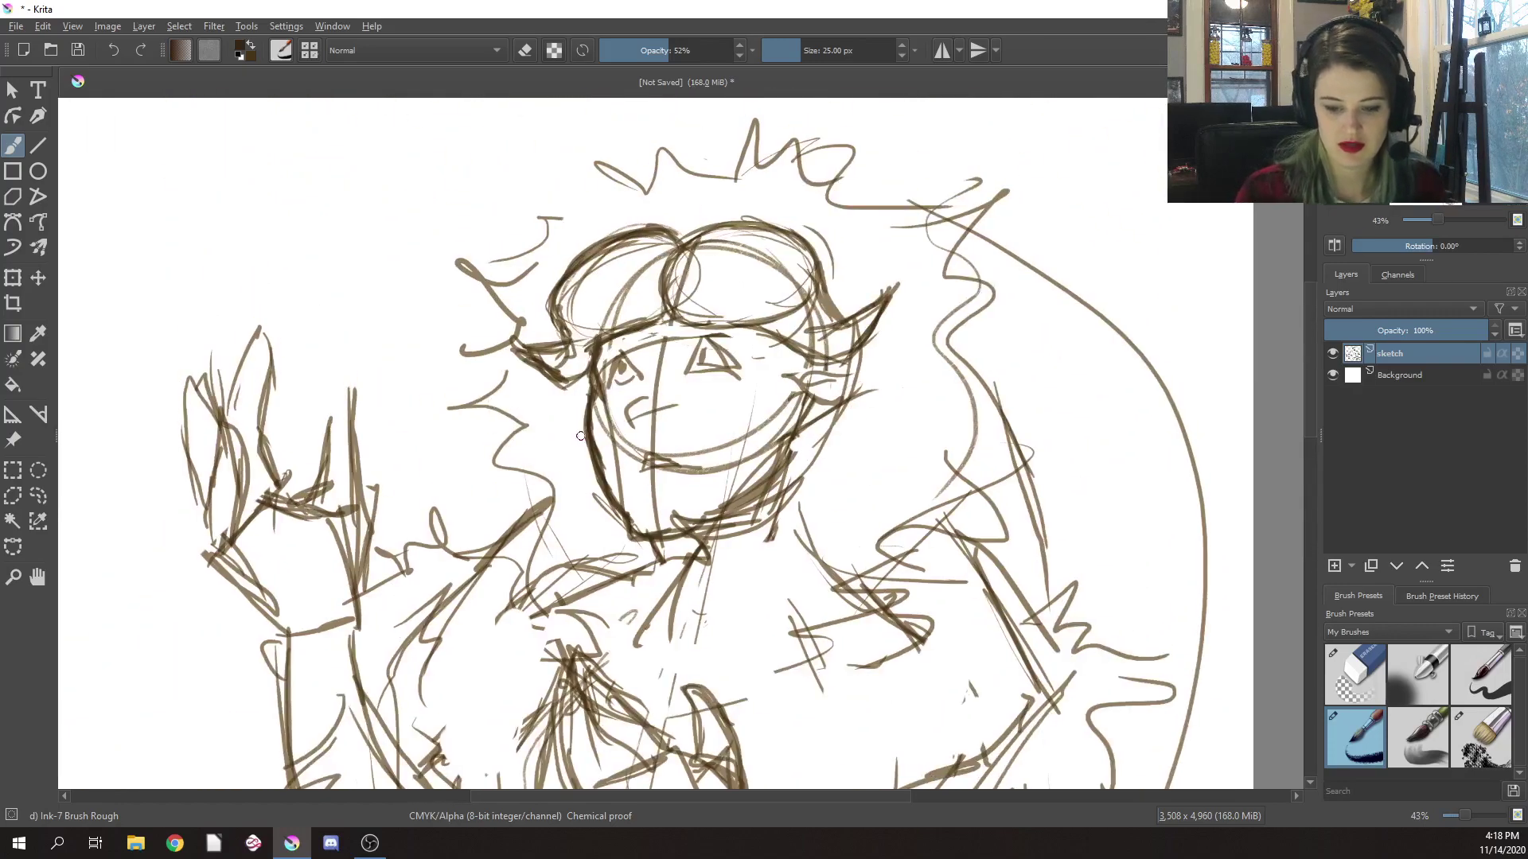
mouse_move(588, 396)
mouse_down()
mouse_move(549, 525)
mouse_move(573, 585)
mouse_move(549, 549)
mouse_move(615, 618)
mouse_move(571, 561)
mouse_move(605, 529)
mouse_move(637, 605)
mouse_move(653, 557)
mouse_move(675, 545)
mouse_move(668, 581)
mouse_move(760, 446)
mouse_move(723, 487)
mouse_up()
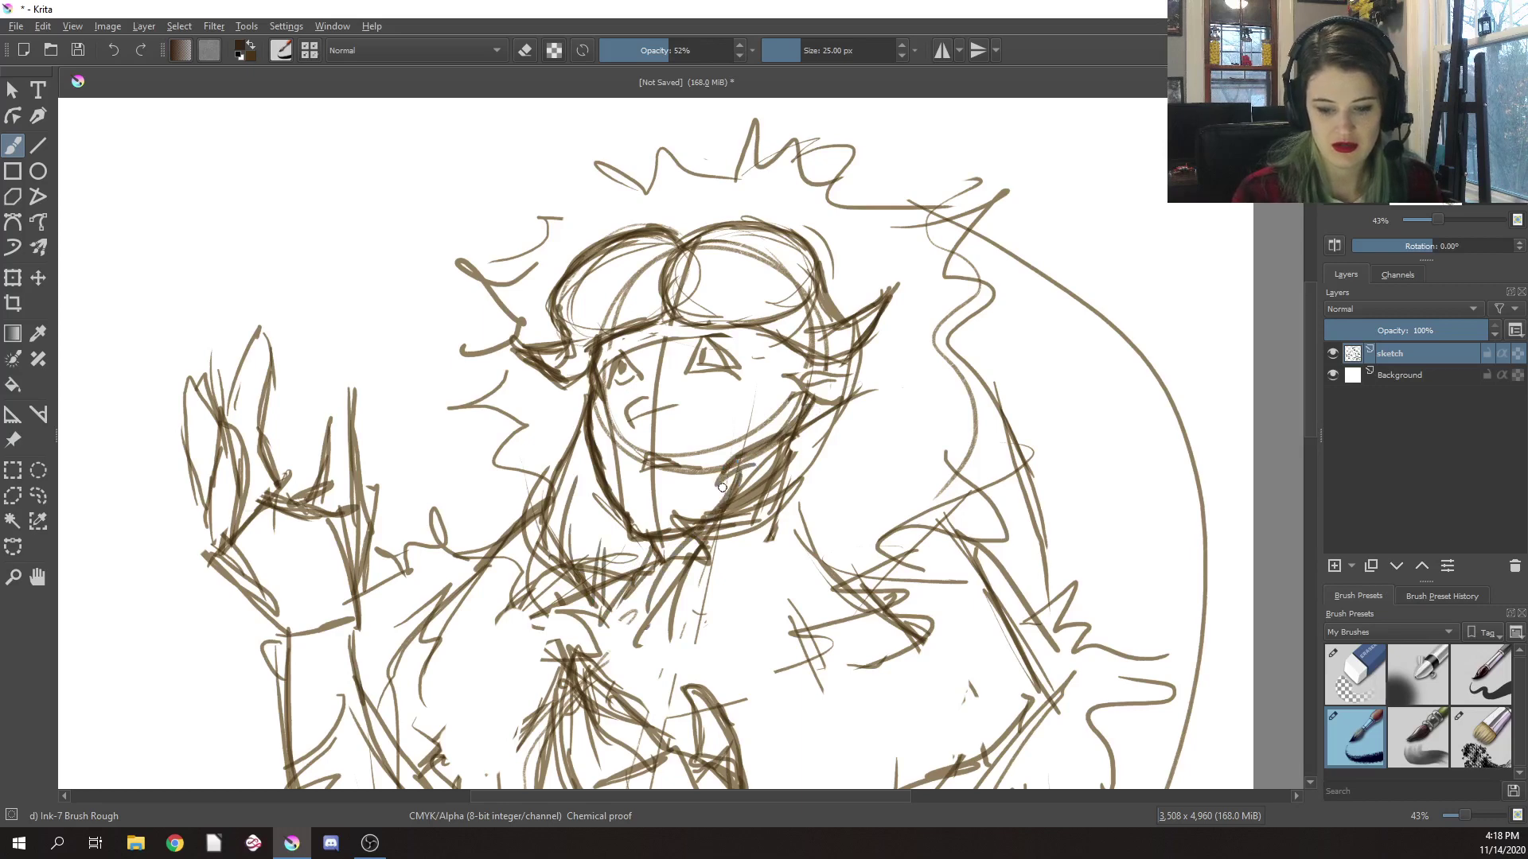
mouse_move(778, 426)
mouse_down()
mouse_move(716, 486)
mouse_move(645, 634)
mouse_move(726, 501)
mouse_move(756, 338)
mouse_move(702, 473)
mouse_up()
mouse_move(731, 390)
mouse_down()
mouse_move(720, 470)
mouse_move(690, 478)
mouse_up()
drag(708, 419, 702, 482)
Add neck and lower-chest strokes, two teardrop loops below the collar, and a new layer
mouse_move(689, 617)
mouse_down()
mouse_move(696, 658)
mouse_move(703, 616)
mouse_up()
drag(661, 296, 659, 402)
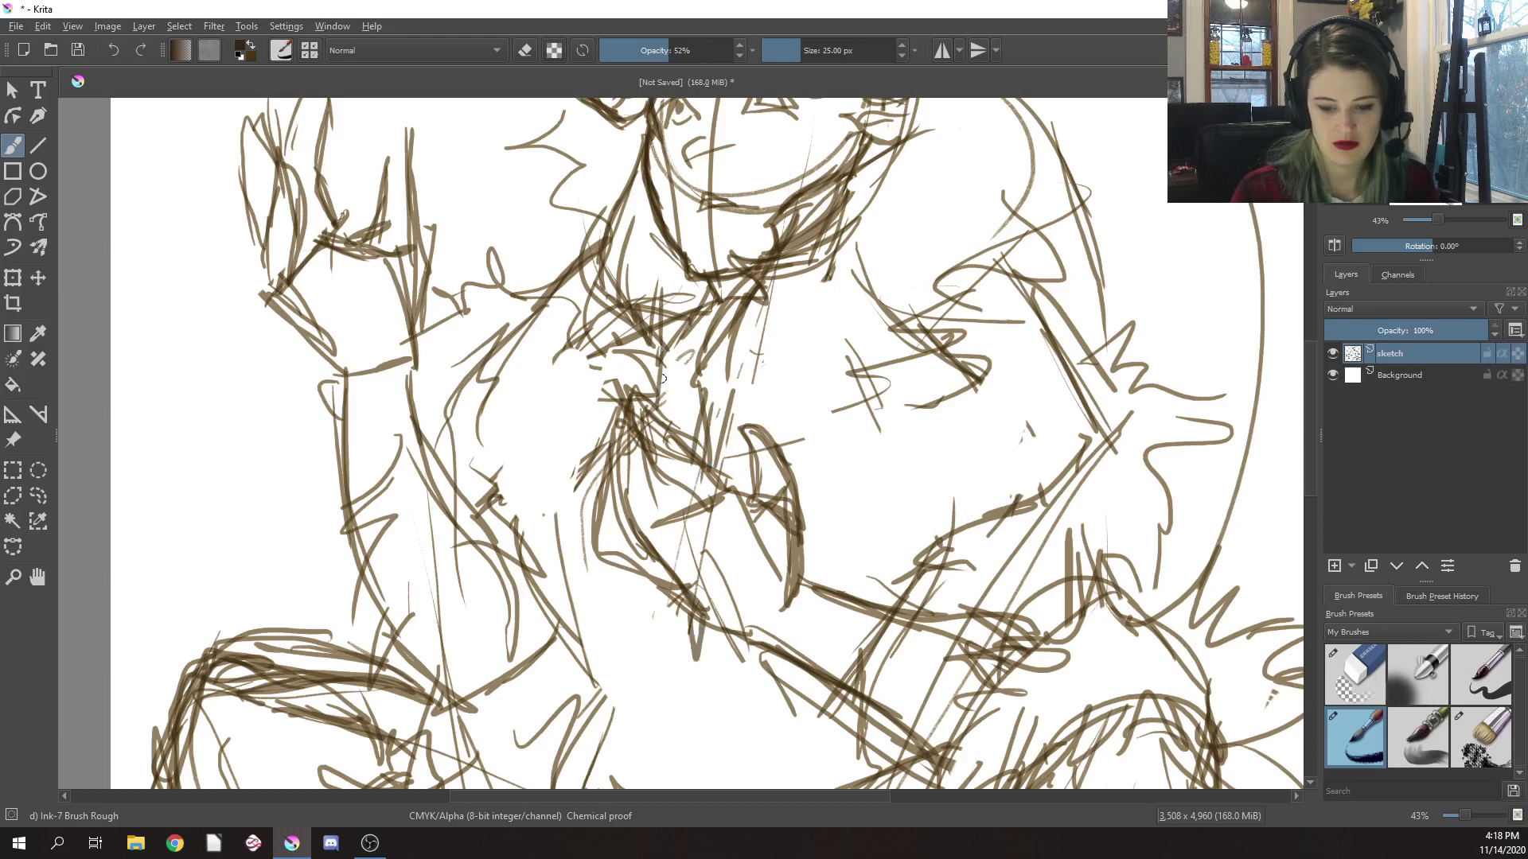
mouse_move(660, 347)
mouse_down()
mouse_move(657, 437)
mouse_move(675, 422)
mouse_move(674, 440)
mouse_up()
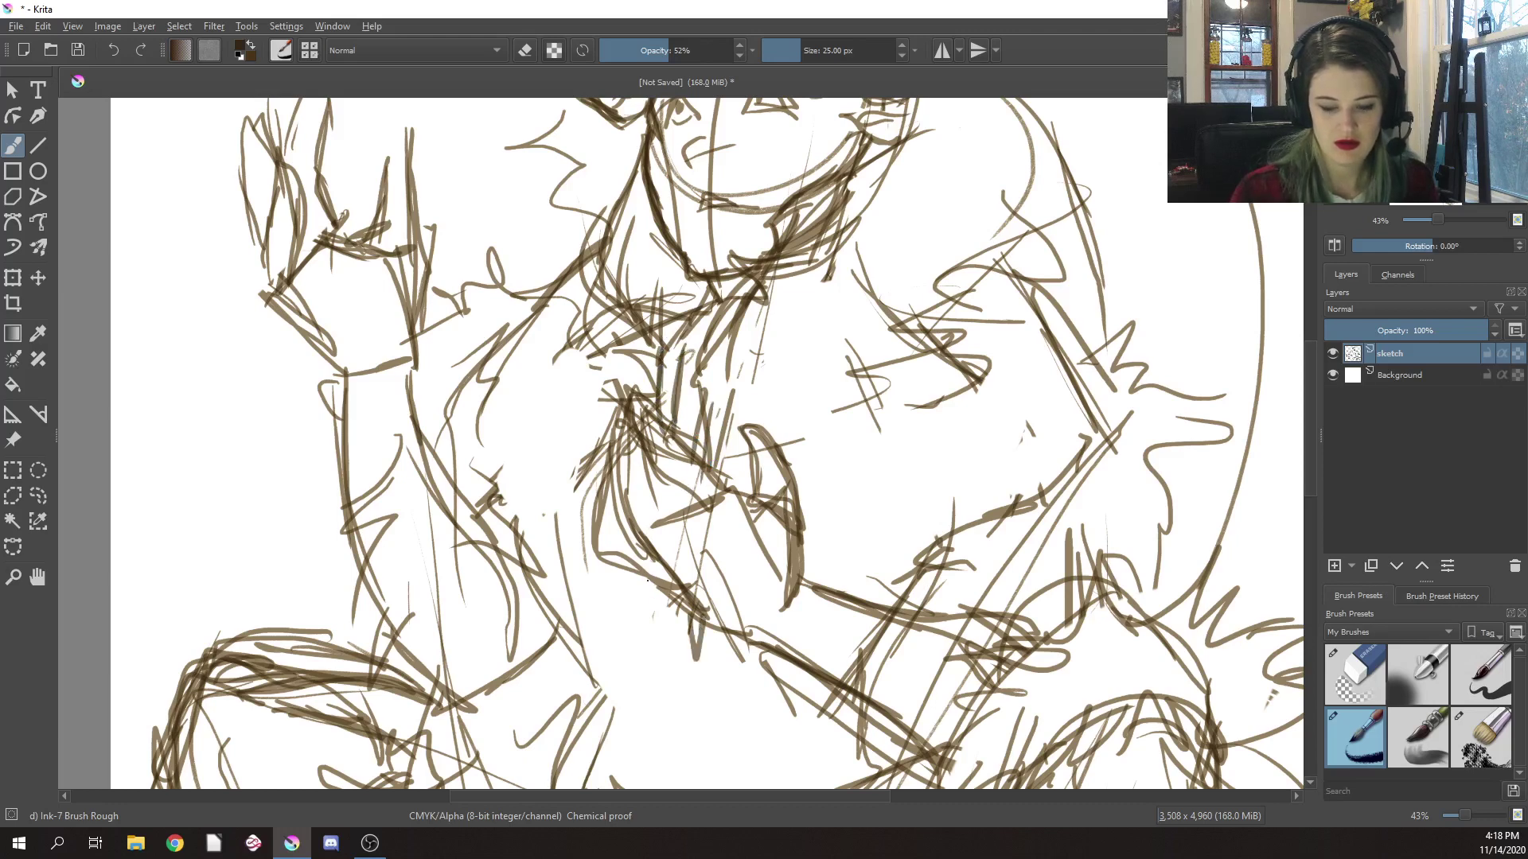
drag(659, 580, 649, 628)
drag(667, 585, 661, 635)
mouse_move(714, 611)
mouse_down()
mouse_move(717, 458)
mouse_move(682, 556)
mouse_move(724, 492)
mouse_move(685, 557)
mouse_up()
mouse_move(658, 466)
mouse_down()
mouse_move(667, 549)
mouse_move(646, 538)
mouse_move(663, 541)
mouse_up()
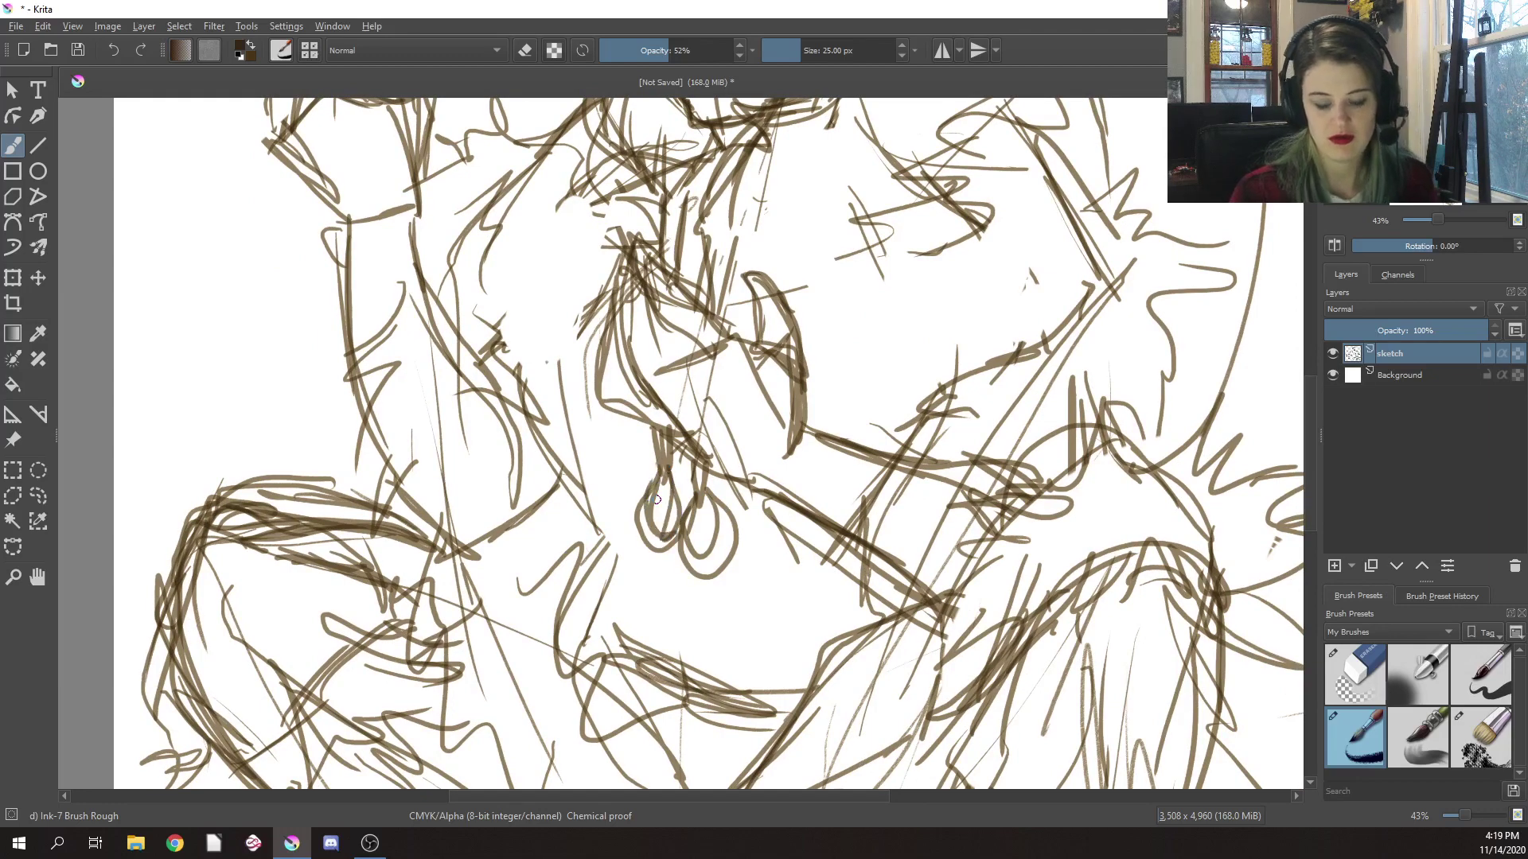
drag(796, 299, 790, 488)
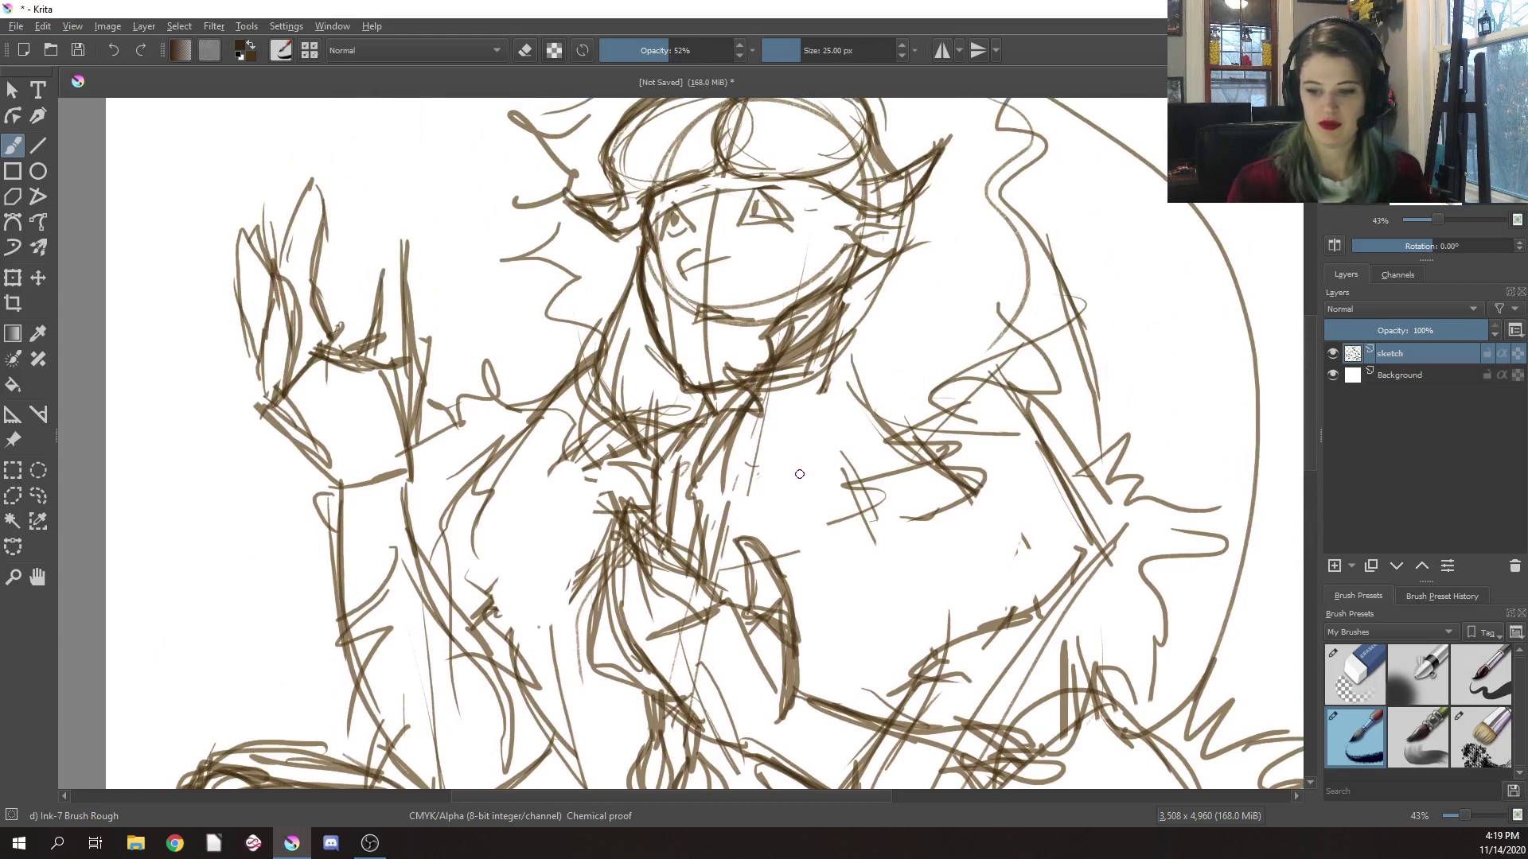
click(1335, 565)
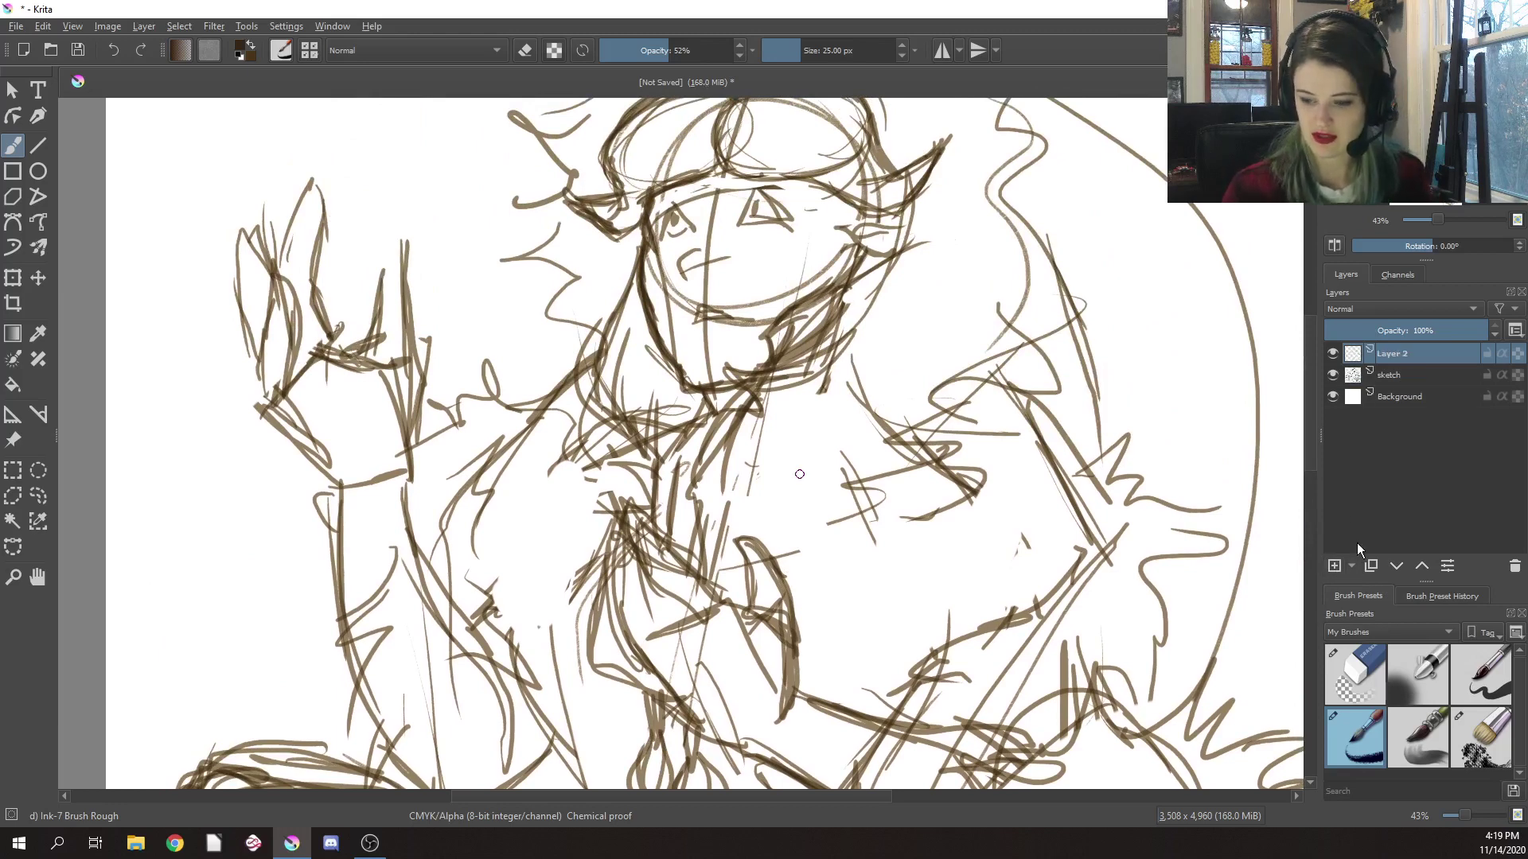
Name the new top layer 'sketch'
double_click(1405, 355)
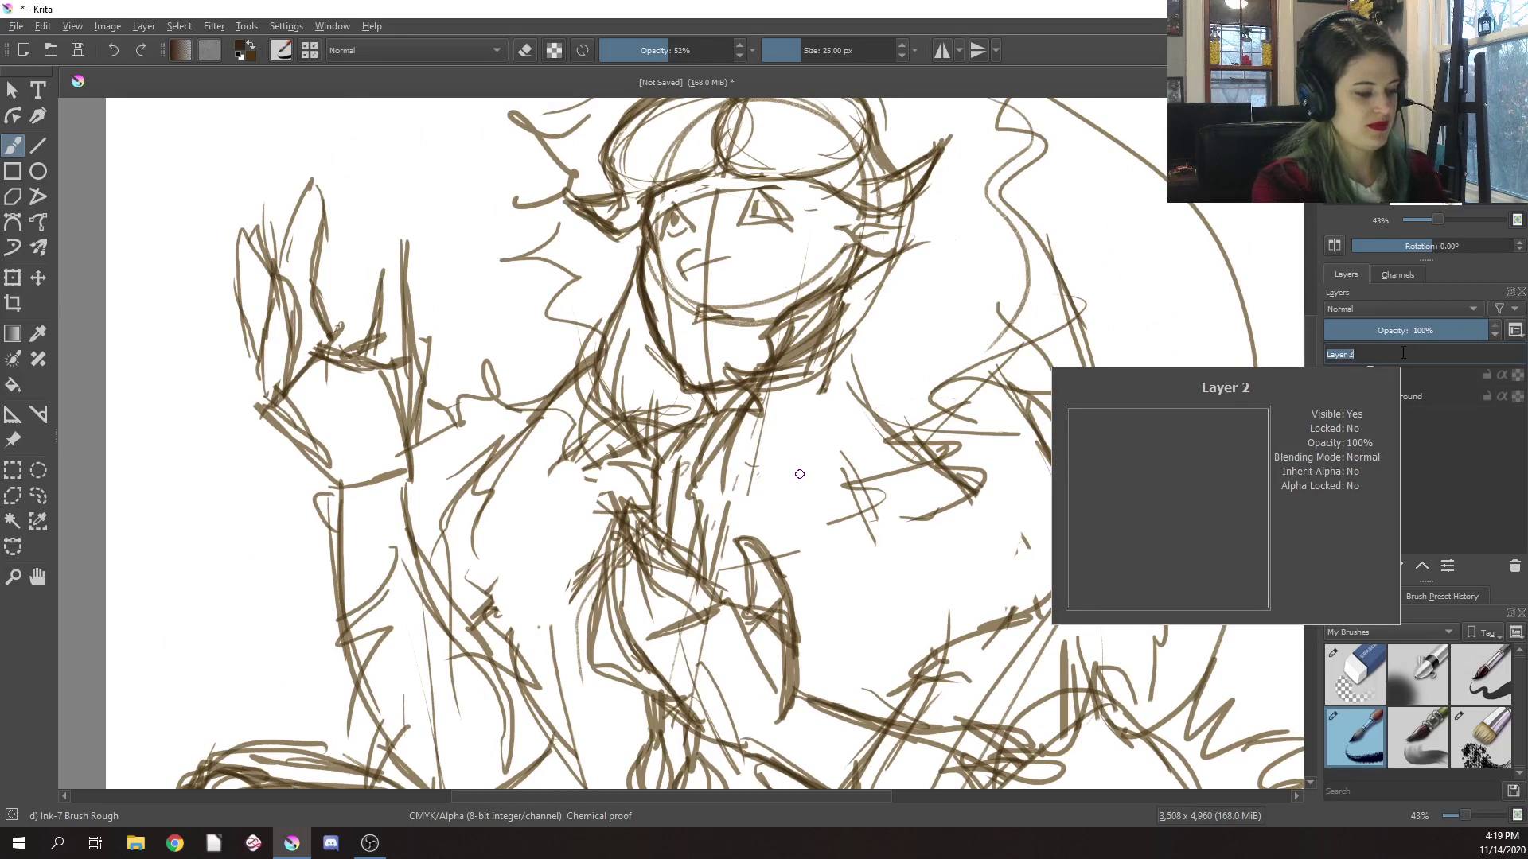
text(ske)
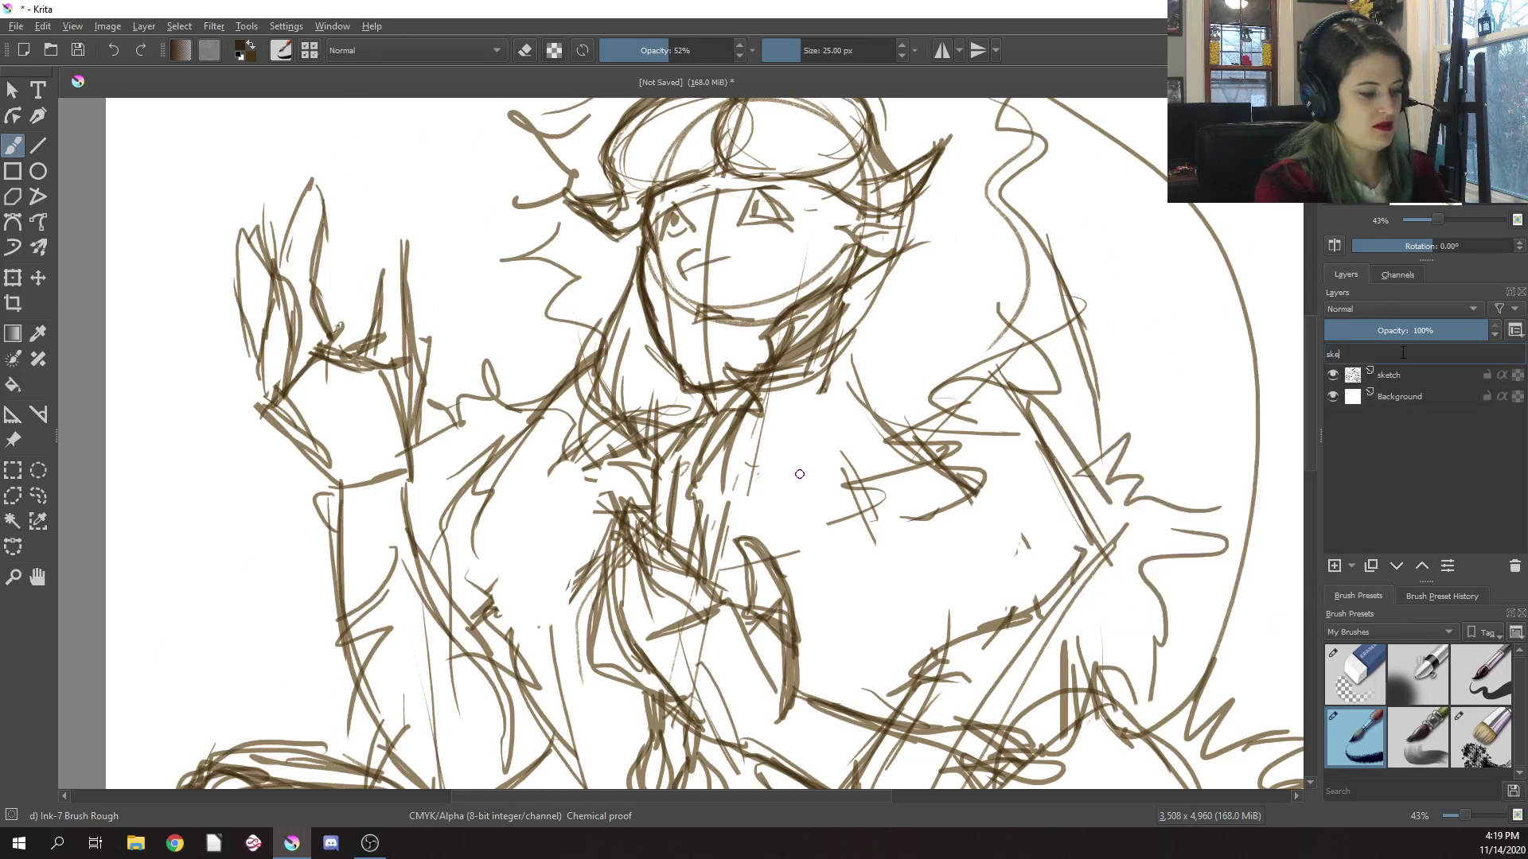
text(tch)
key(Return)
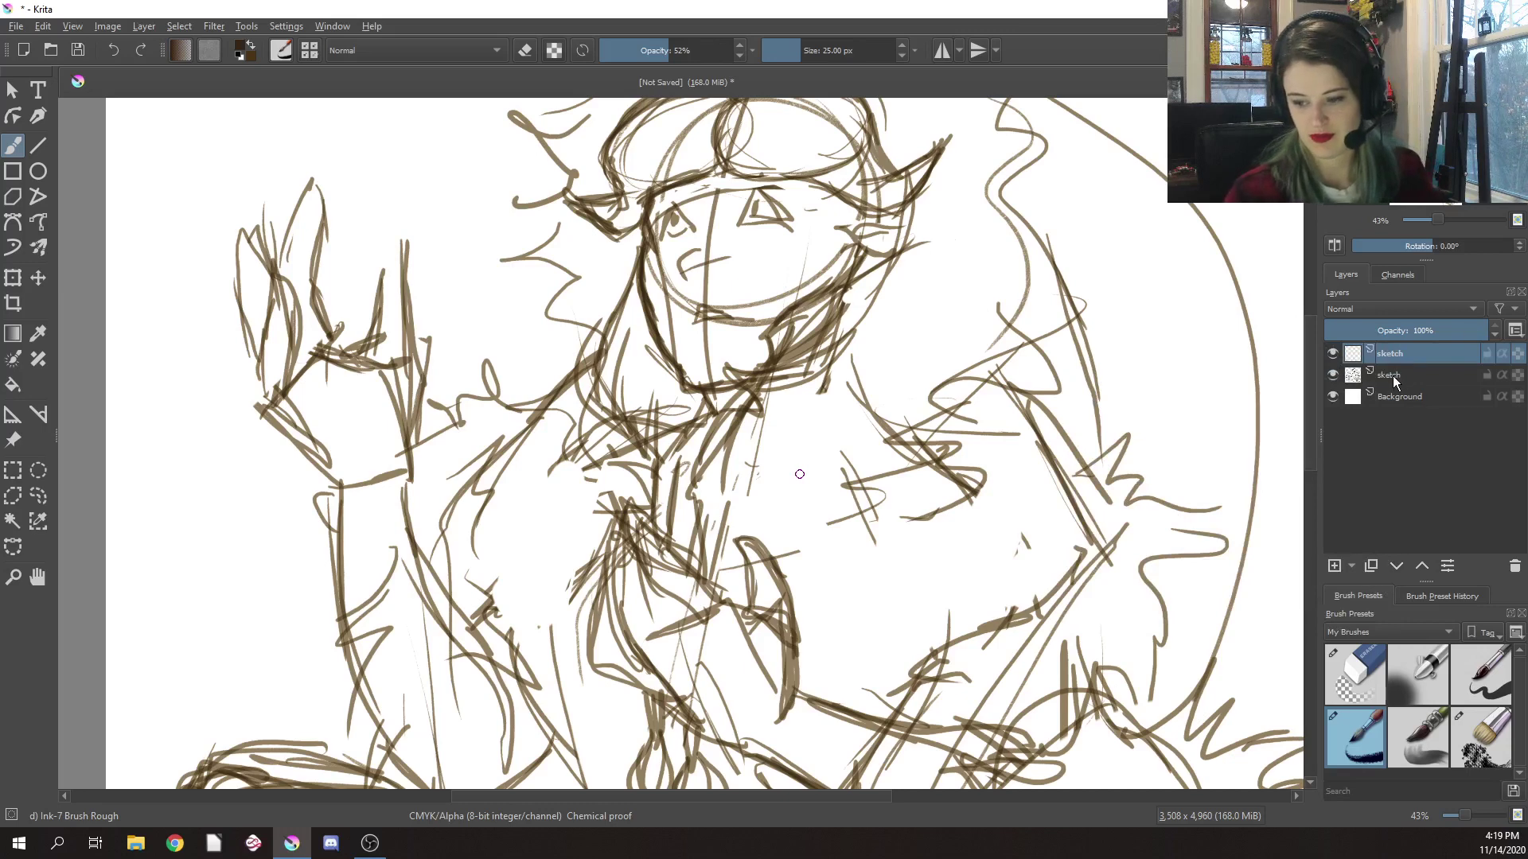
Rename the original layer 'undersketch' and fade it to 29% opacity
click(1402, 374)
double_click(1407, 369)
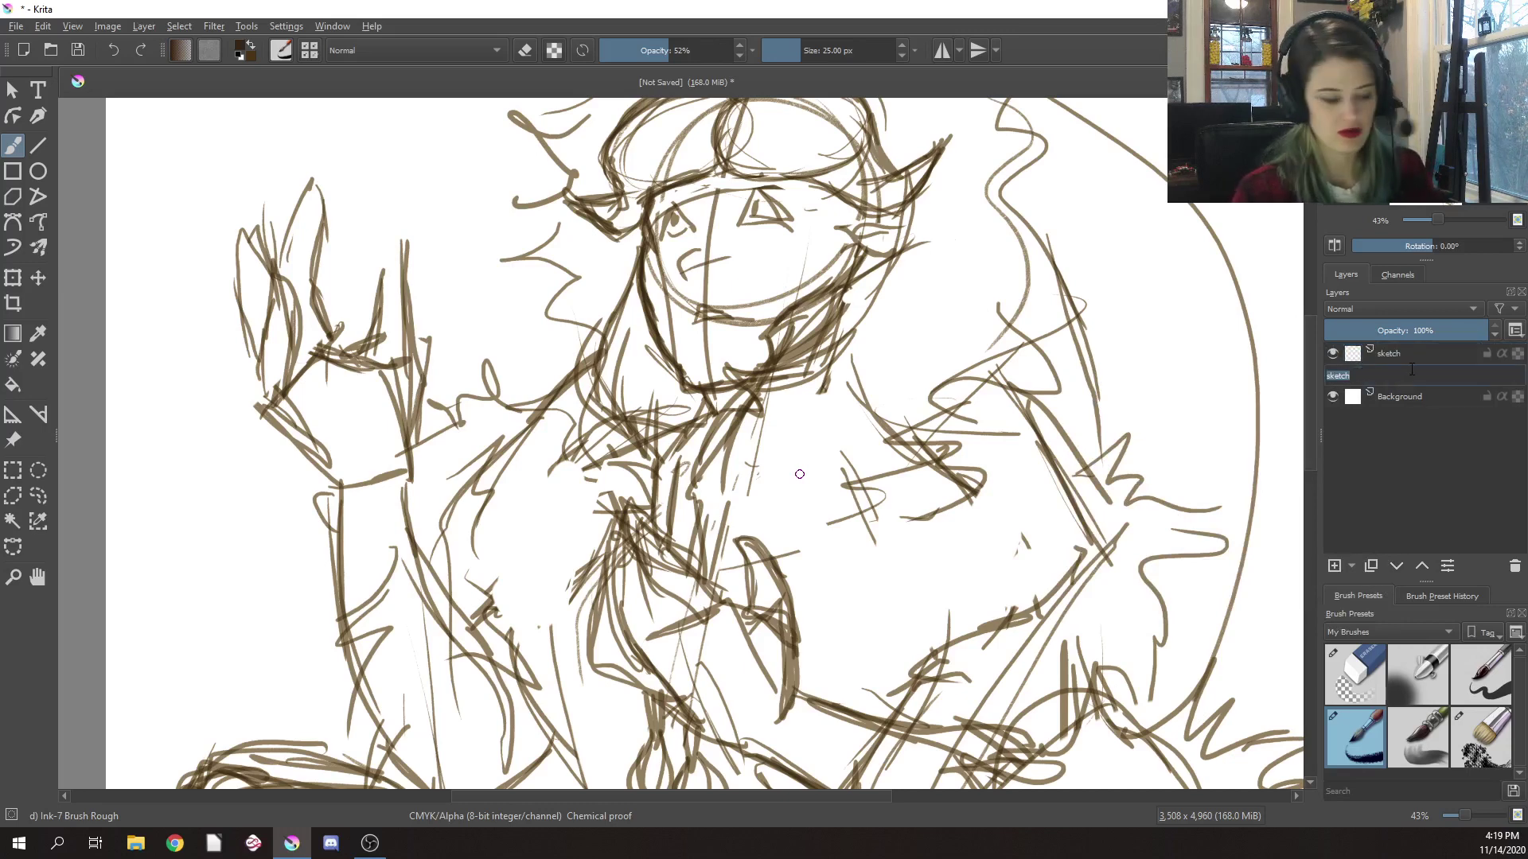
text(undersketch)
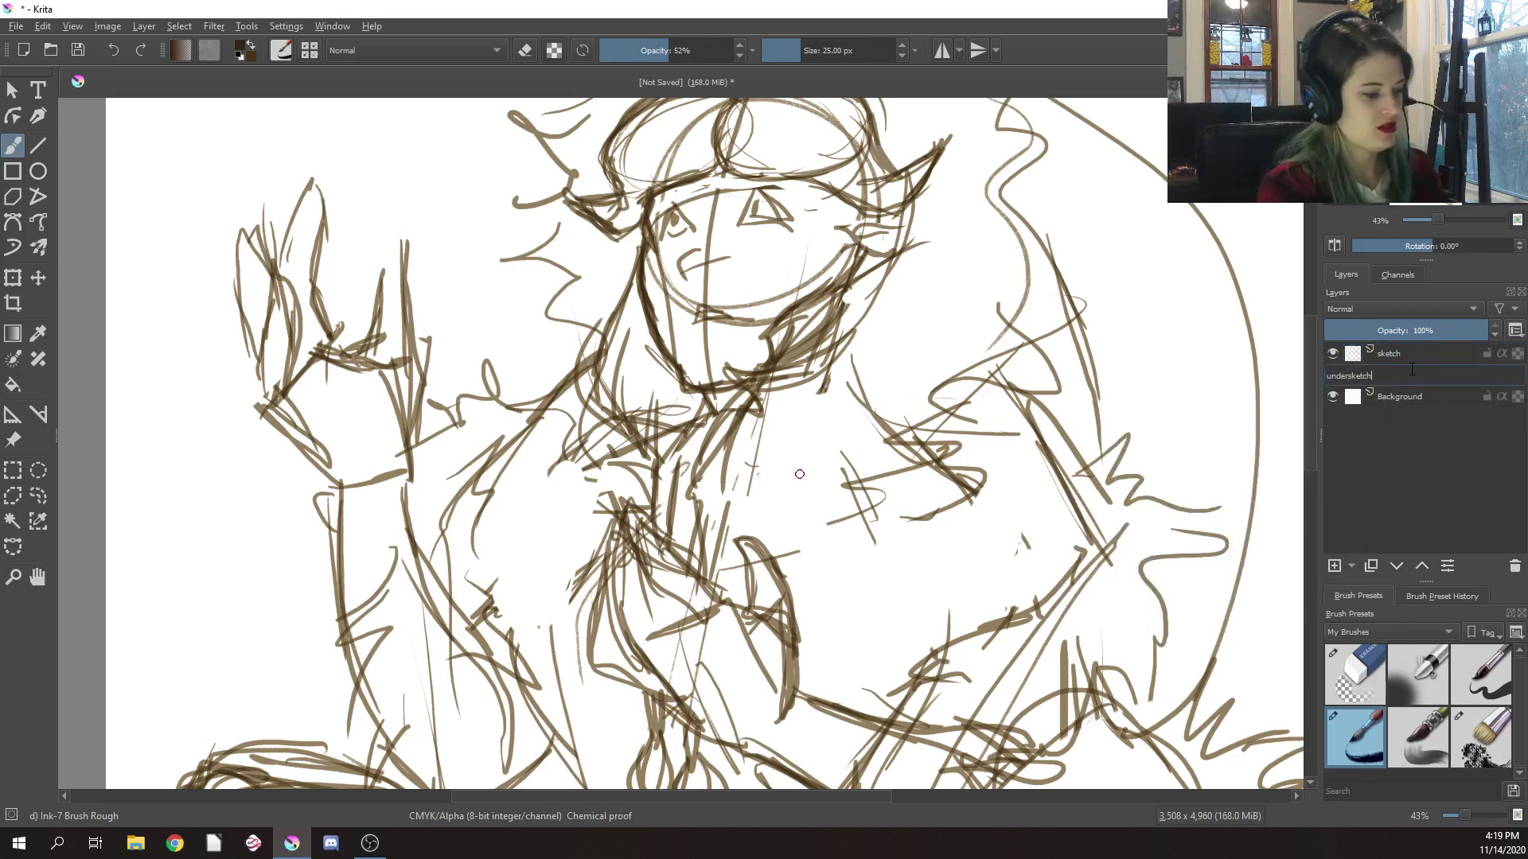
key(Return)
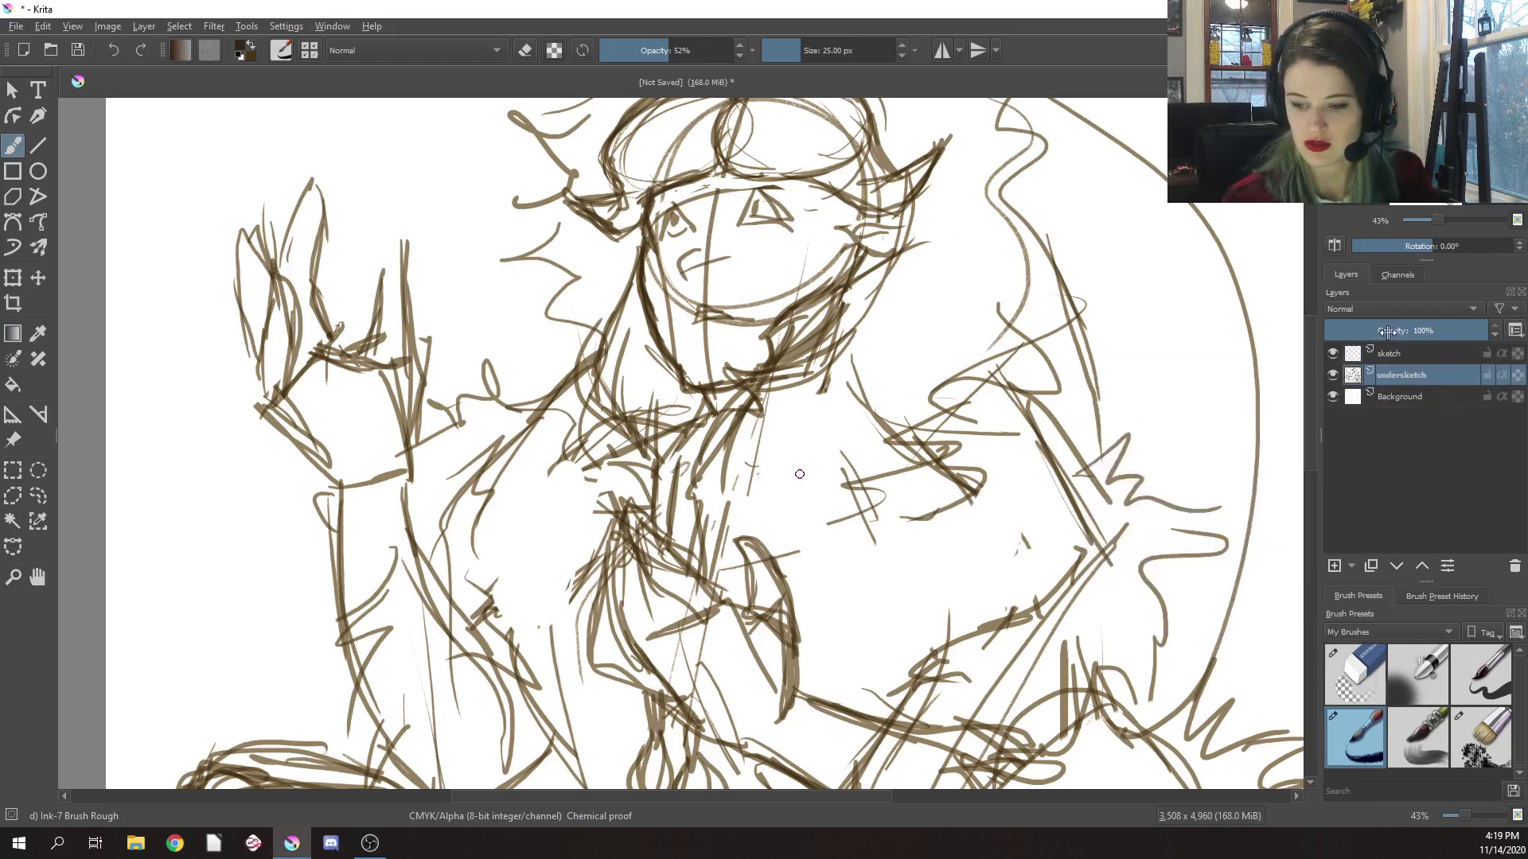
drag(1396, 331, 1369, 333)
On the top sketch layer at 57% zoom, ink a dark stroke along the left brow and hairline
click(1403, 352)
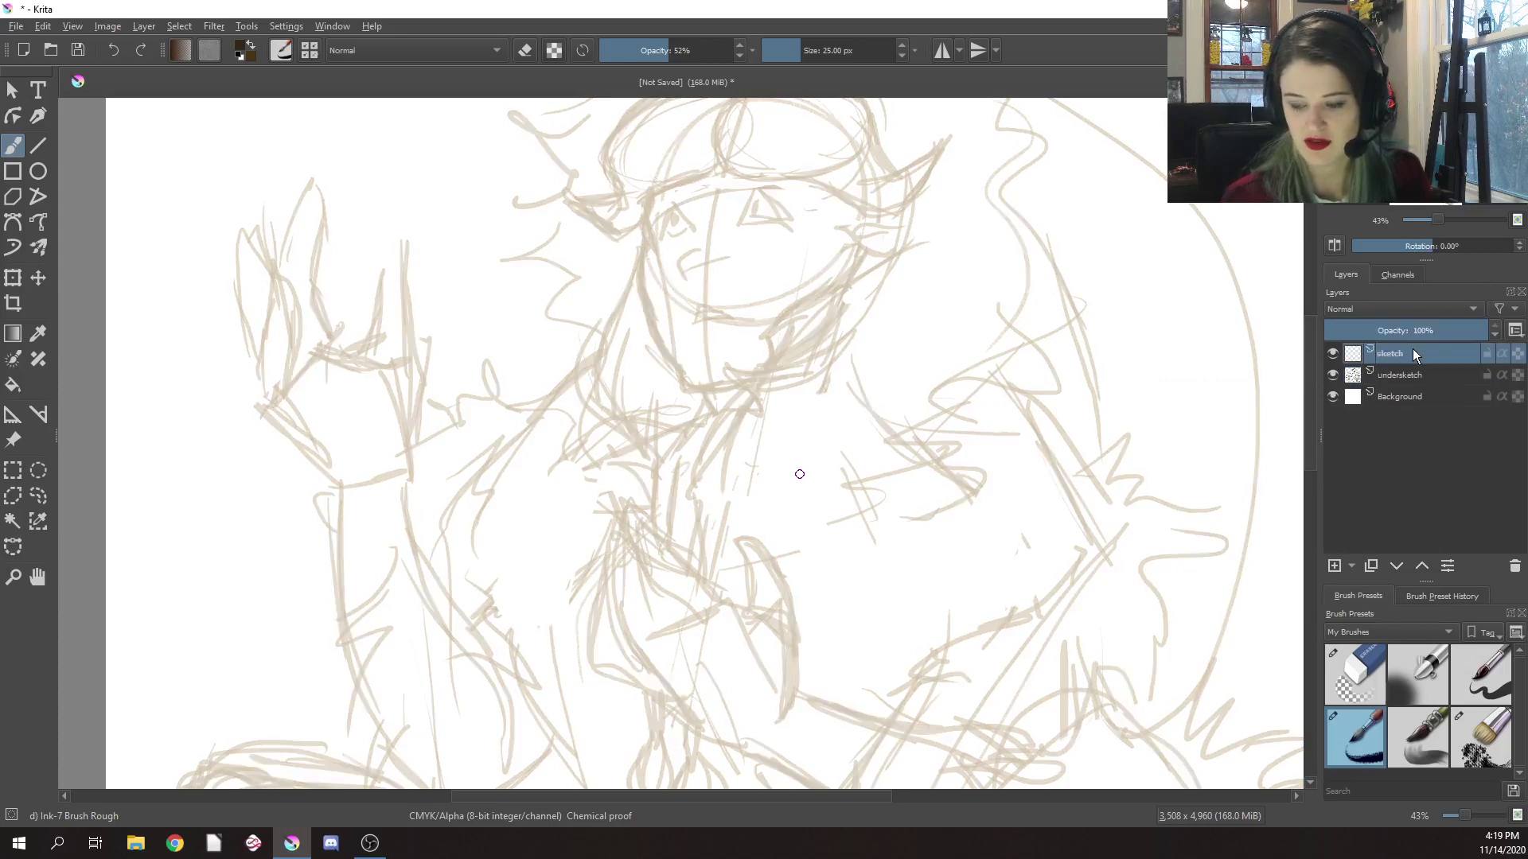
drag(819, 283, 839, 393)
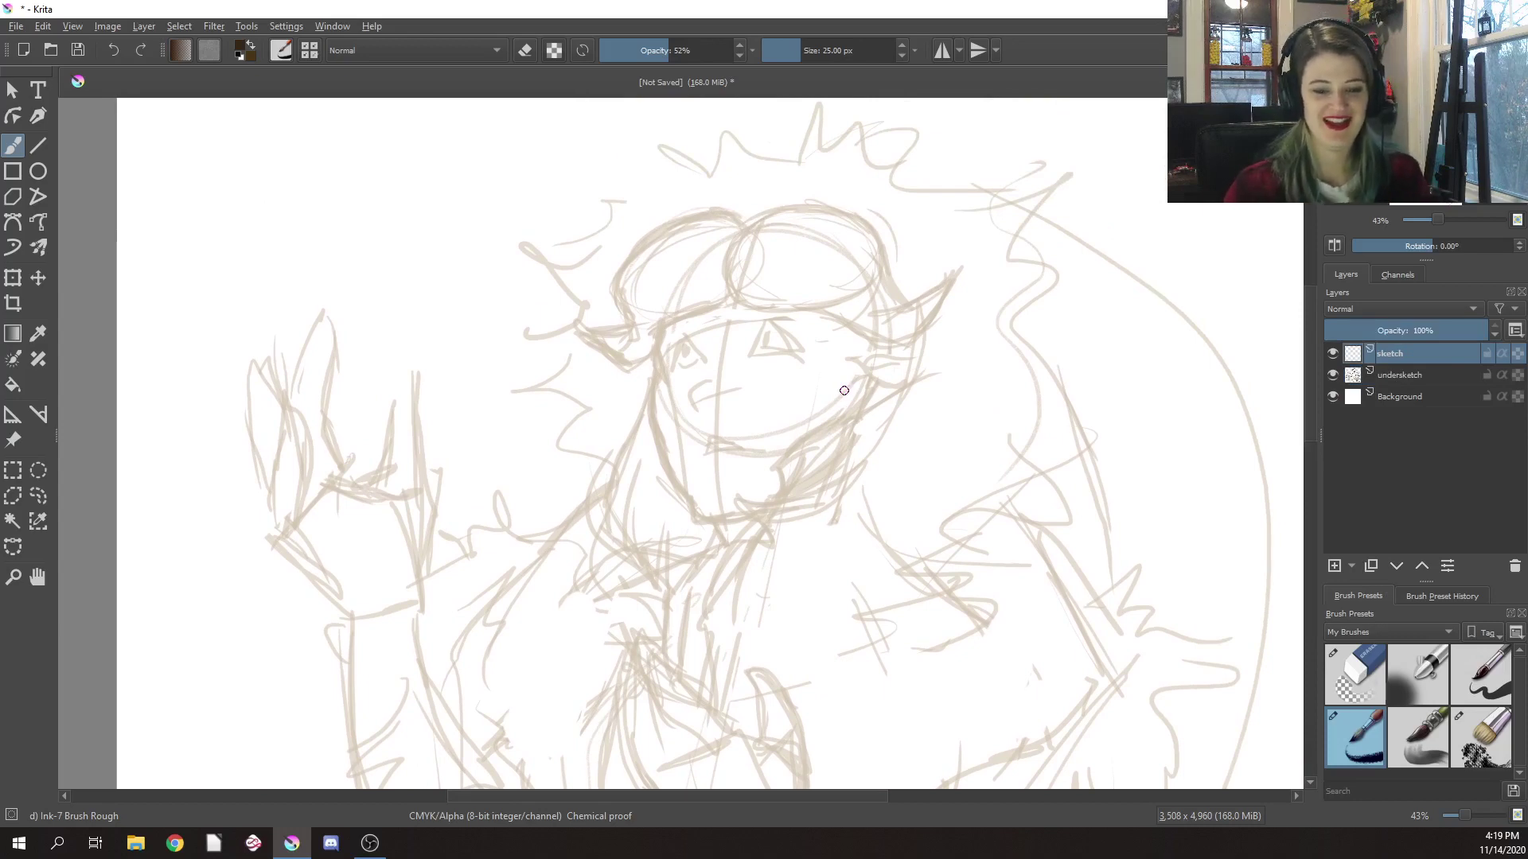
right_click(788, 404)
drag(809, 571, 818, 570)
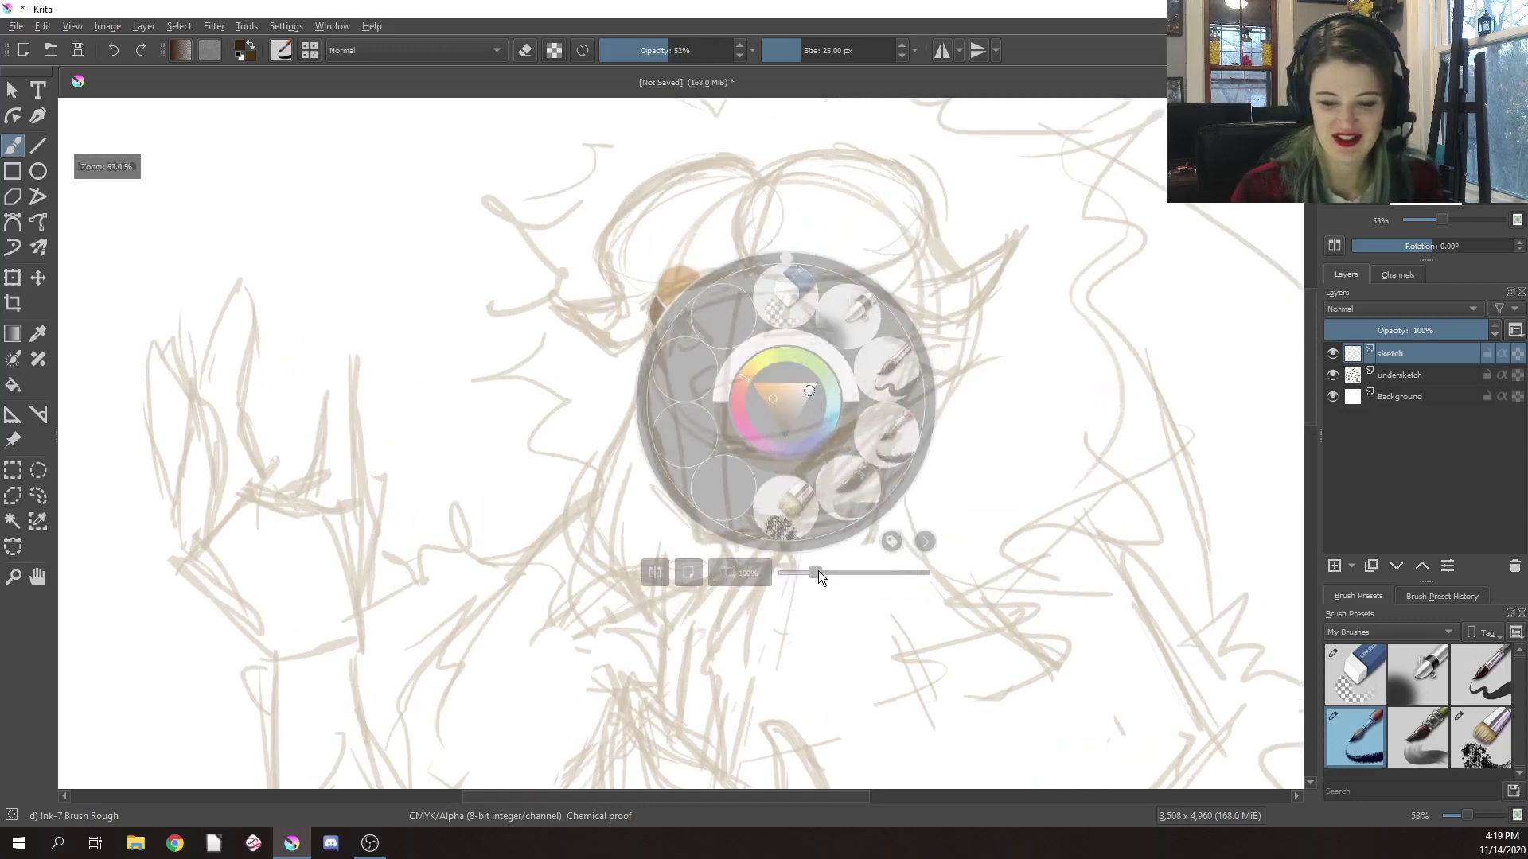
click(834, 546)
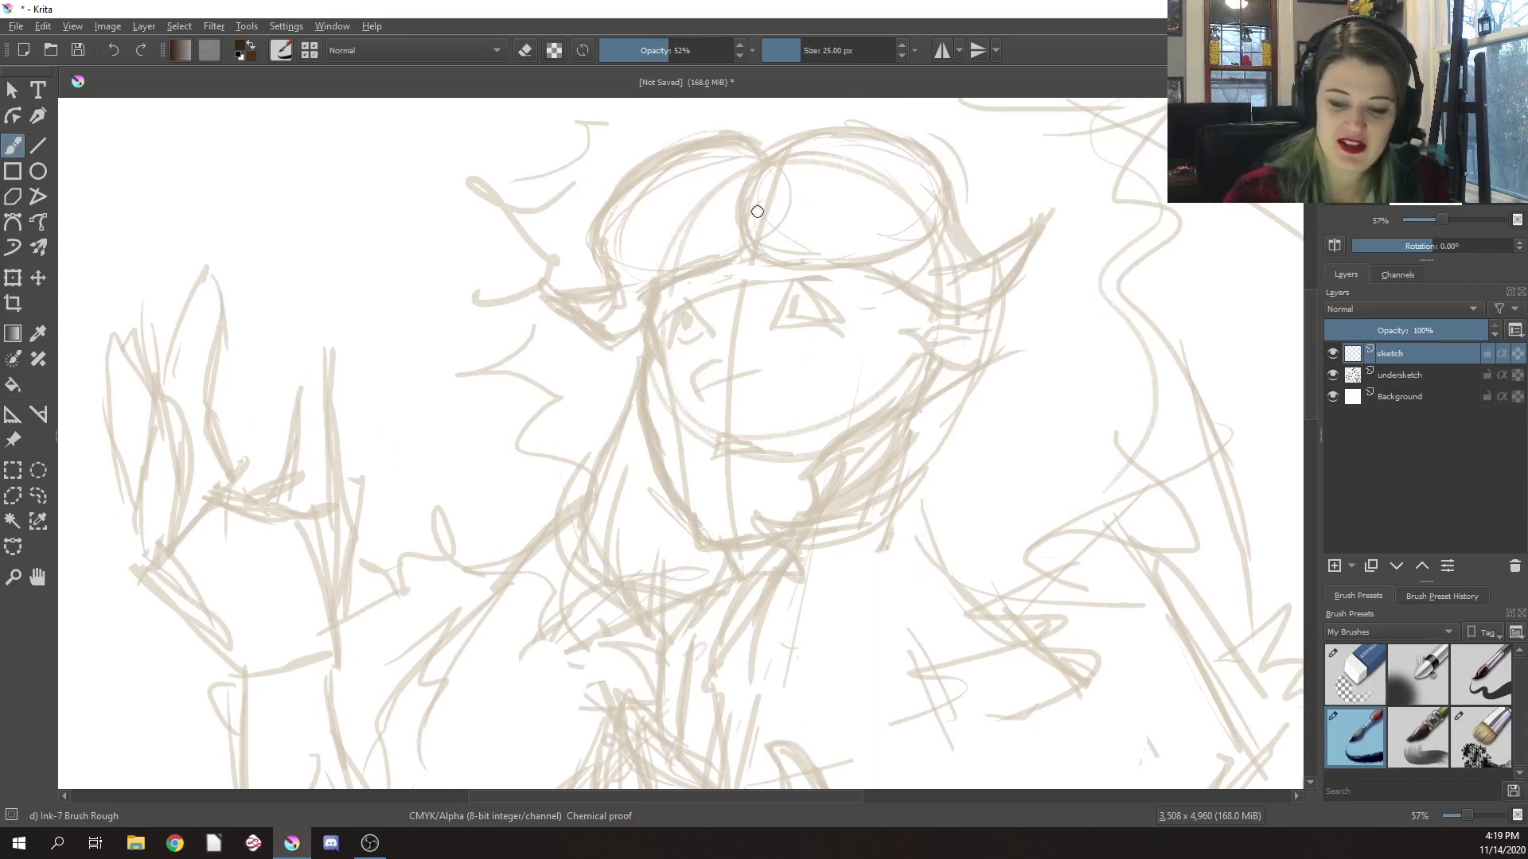
mouse_move(705, 267)
mouse_down()
mouse_move(641, 294)
mouse_move(651, 339)
mouse_up()
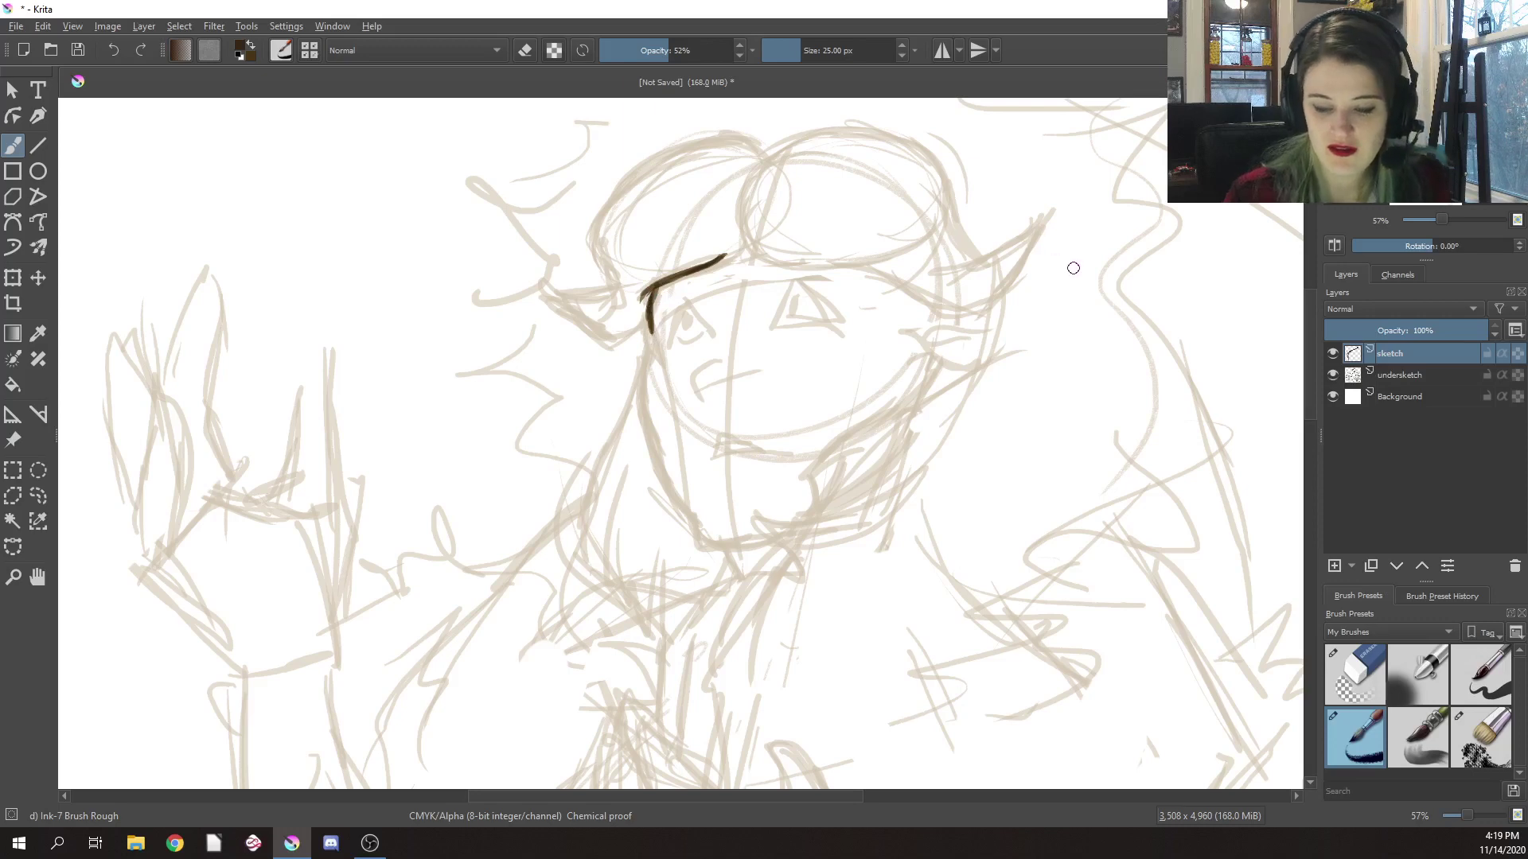
Darken and extend the left face outline down toward the chin
drag(649, 340, 648, 438)
drag(639, 386, 650, 447)
drag(650, 348, 660, 479)
drag(650, 433, 699, 519)
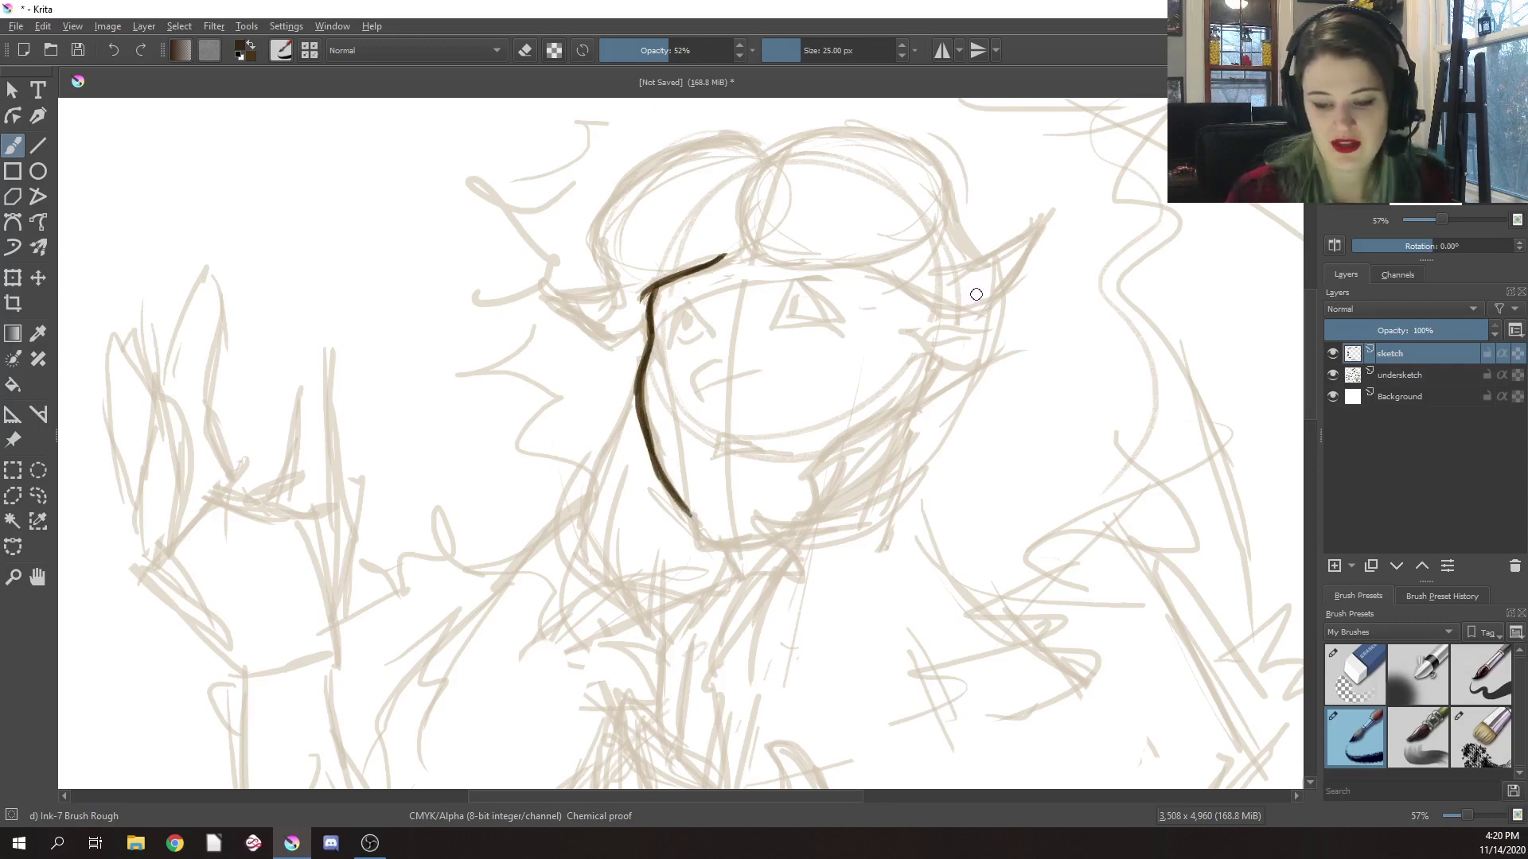
Ink the top outline of the hair and its edge curving toward the face
mouse_move(763, 155)
mouse_down()
mouse_move(716, 137)
mouse_move(738, 135)
mouse_move(690, 150)
mouse_move(616, 206)
mouse_move(600, 249)
mouse_up()
mouse_move(614, 195)
mouse_down()
mouse_move(601, 265)
mouse_move(615, 308)
mouse_move(589, 330)
mouse_move(565, 312)
mouse_move(613, 338)
mouse_move(650, 320)
mouse_up()
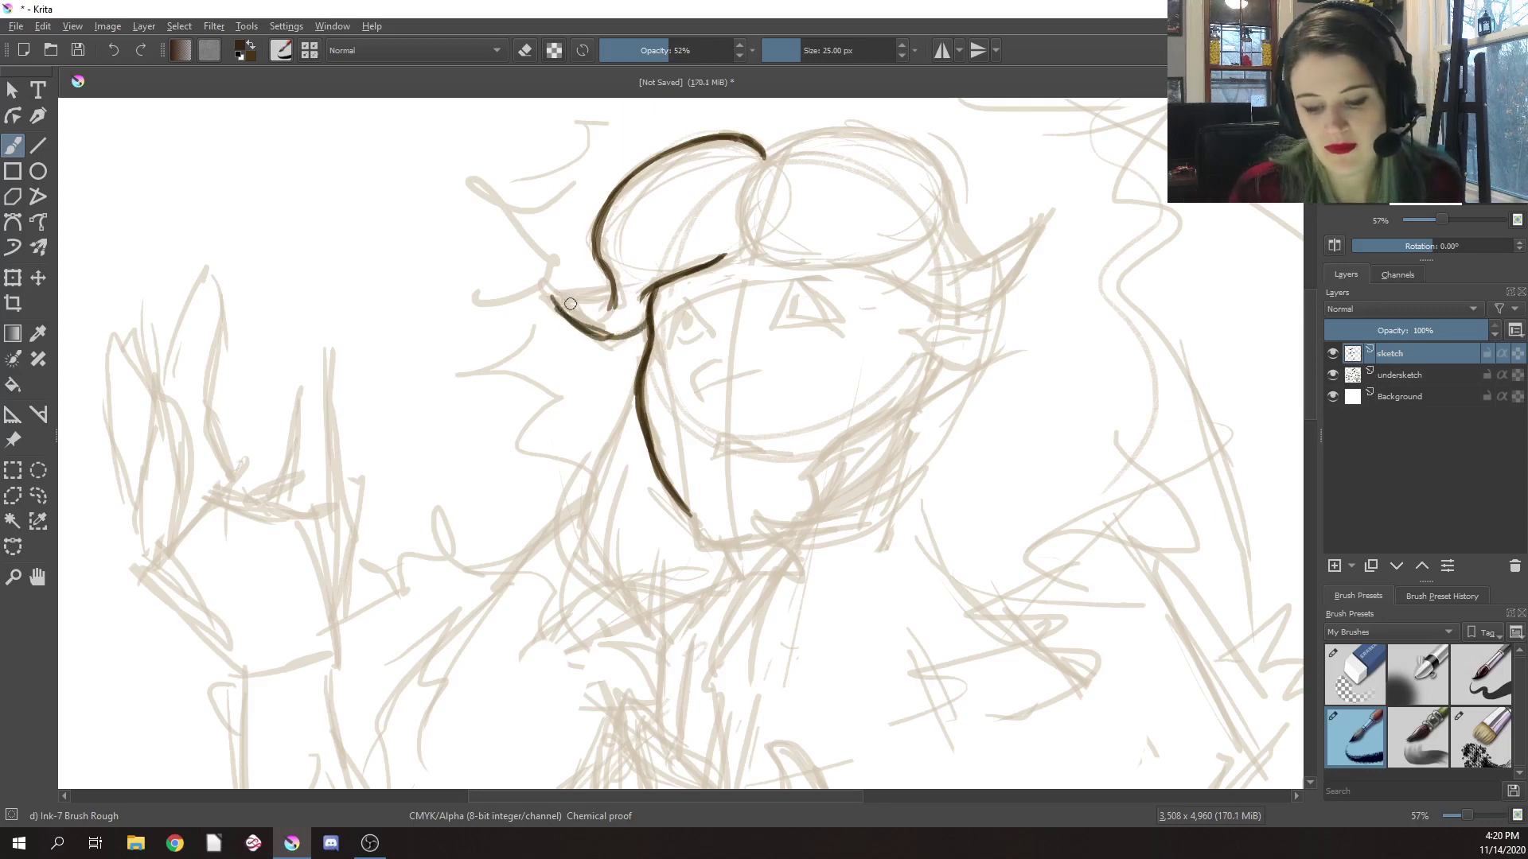
mouse_move(545, 288)
mouse_down()
mouse_move(608, 302)
mouse_move(567, 298)
mouse_up()
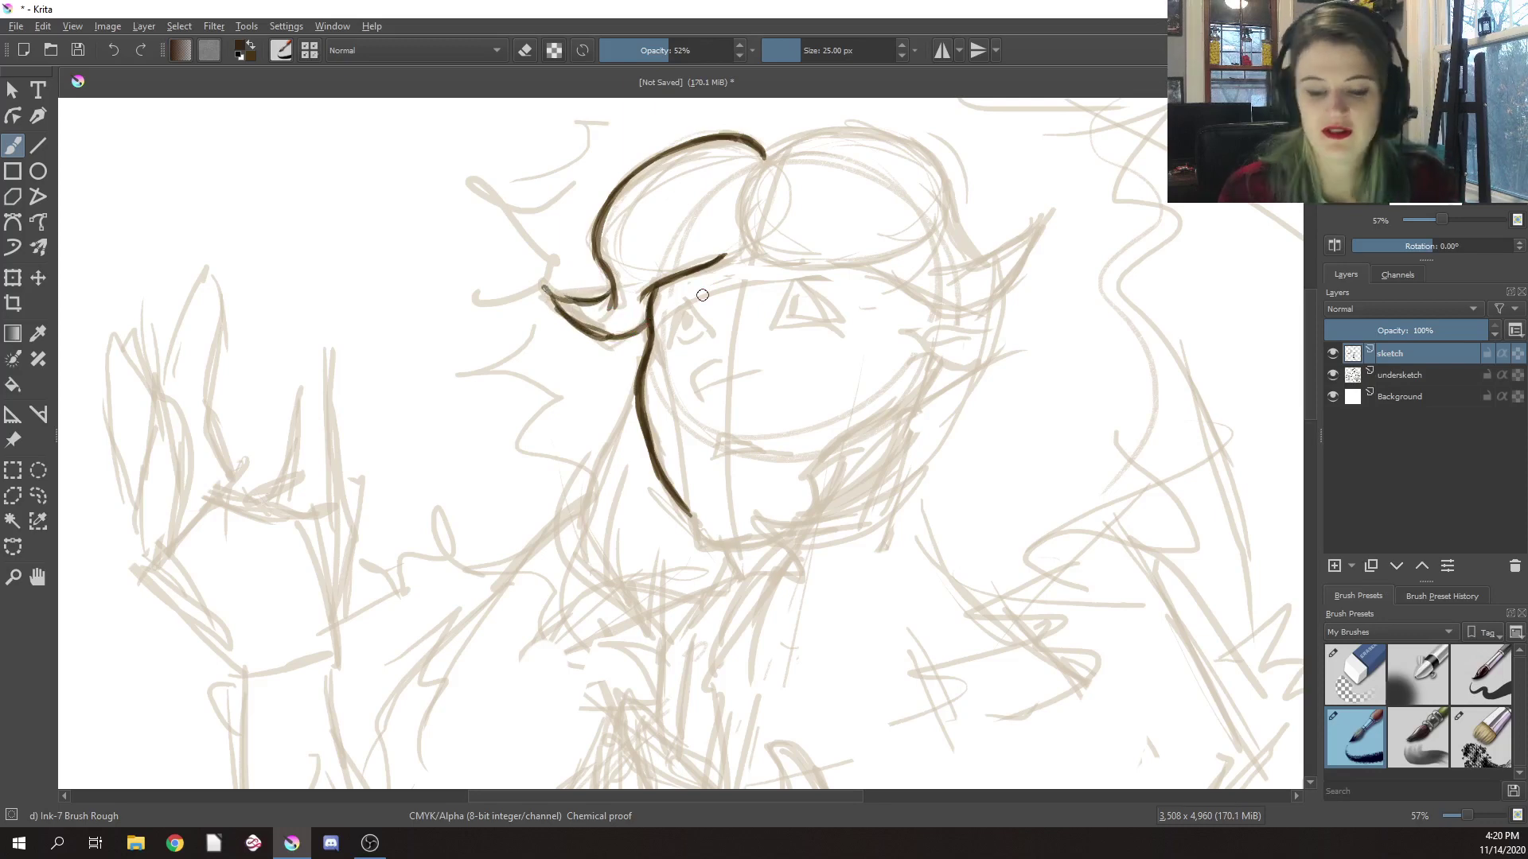
drag(750, 175, 791, 152)
drag(859, 125, 750, 180)
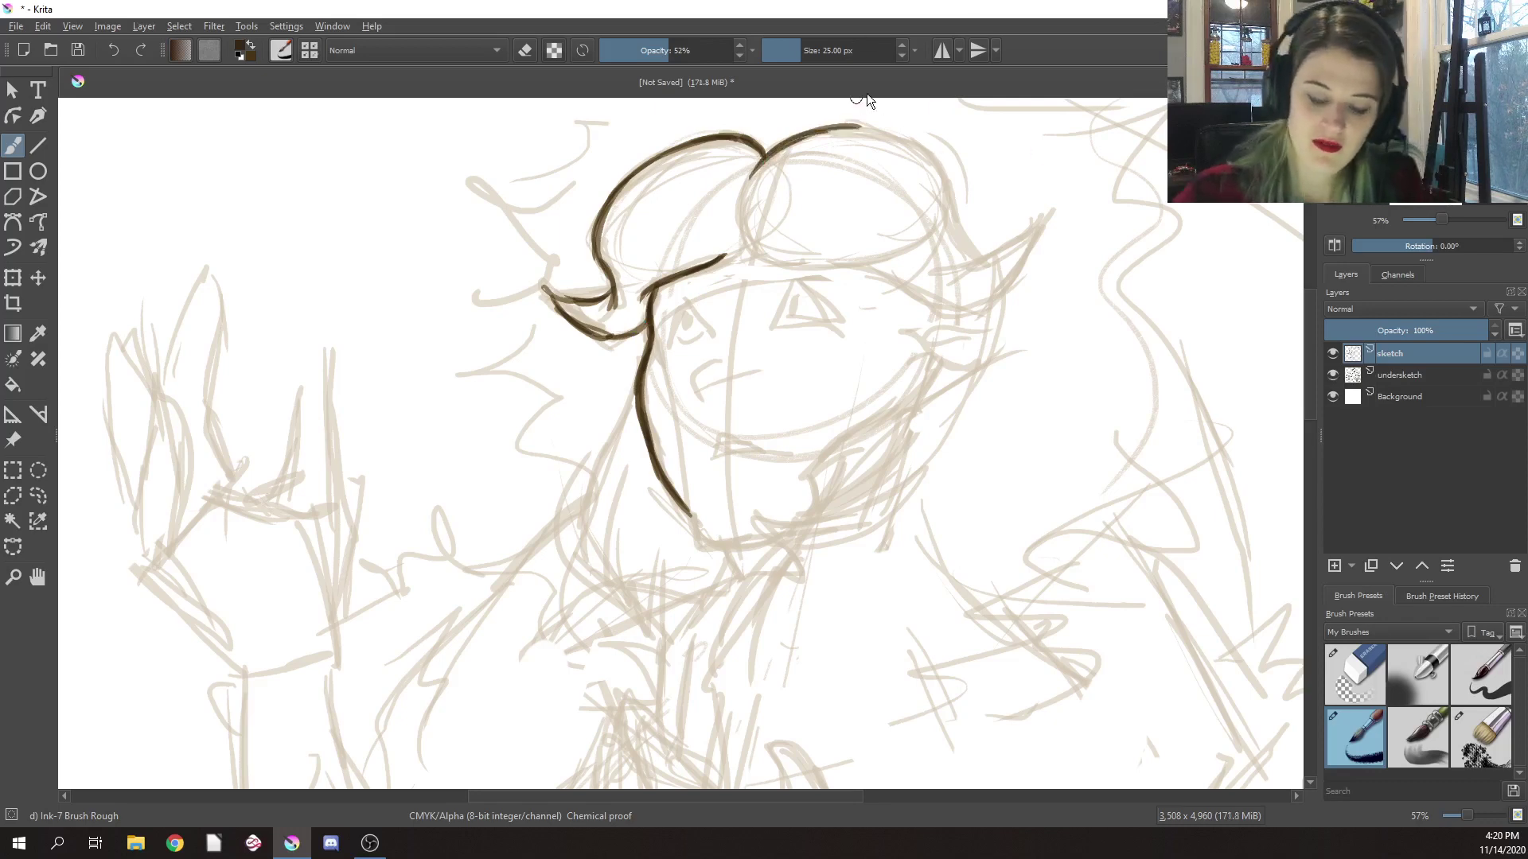
Ink the right side of the head and the hairline across the forehead
drag(1000, 319, 904, 339)
mouse_move(754, 148)
mouse_down()
mouse_move(832, 182)
mouse_move(859, 255)
mouse_up()
drag(844, 200, 879, 274)
drag(825, 176, 880, 270)
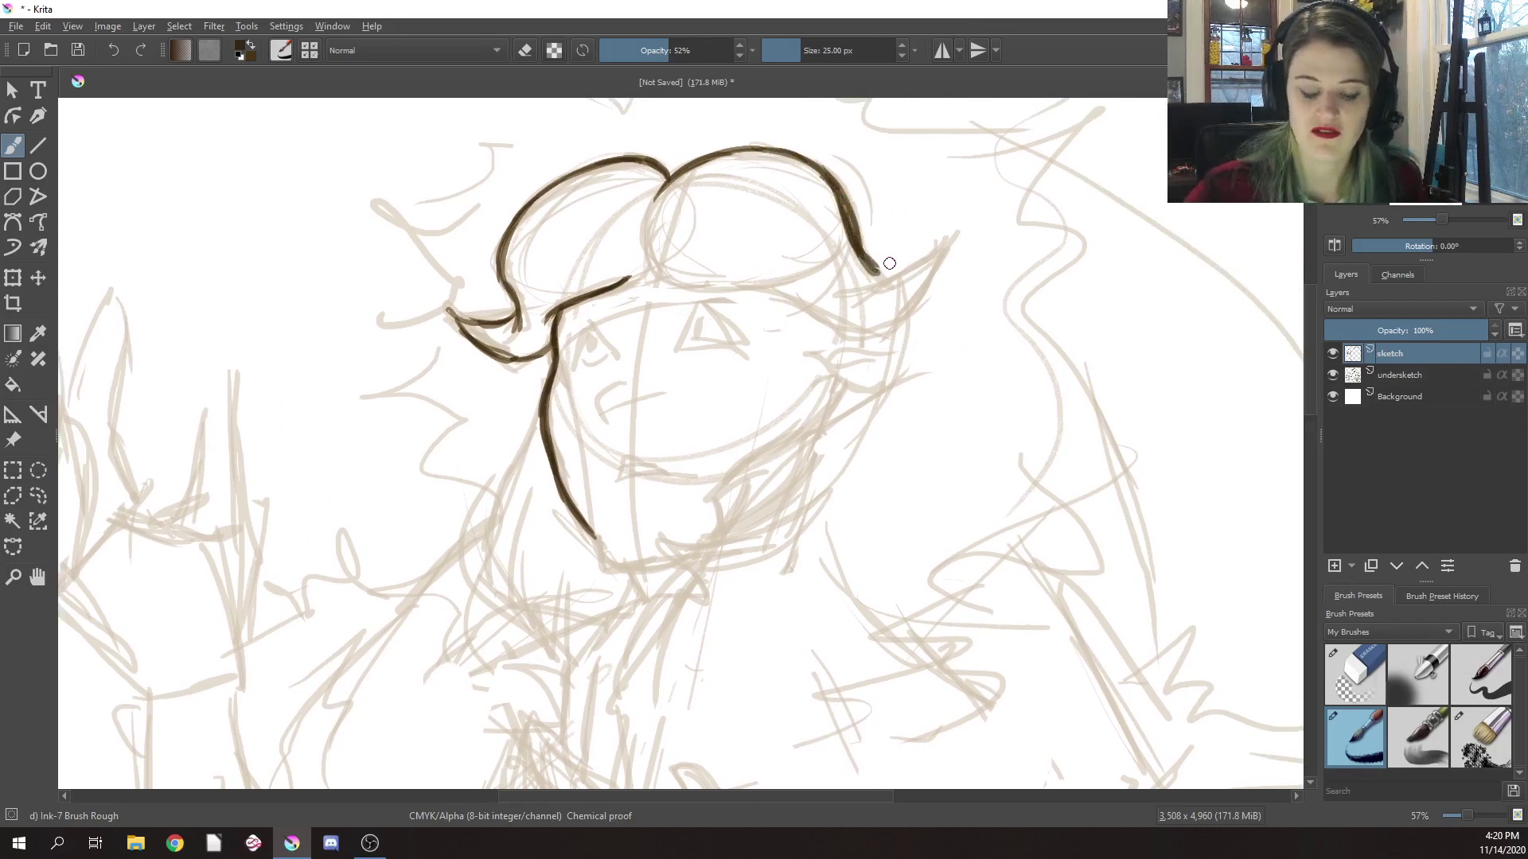
mouse_move(669, 275)
mouse_down()
mouse_move(794, 294)
mouse_move(772, 291)
mouse_move(813, 310)
mouse_up()
mouse_move(708, 285)
mouse_down()
mouse_move(791, 298)
mouse_move(840, 334)
mouse_move(898, 330)
mouse_move(943, 253)
mouse_up()
Ink the curve up to the right horn tip and re-ink its inner edge
mouse_move(867, 340)
mouse_down()
mouse_move(907, 271)
mouse_move(861, 294)
mouse_up()
mouse_move(940, 255)
mouse_down()
mouse_move(859, 268)
mouse_move(890, 287)
mouse_up()
drag(851, 239, 884, 280)
right_click(903, 275)
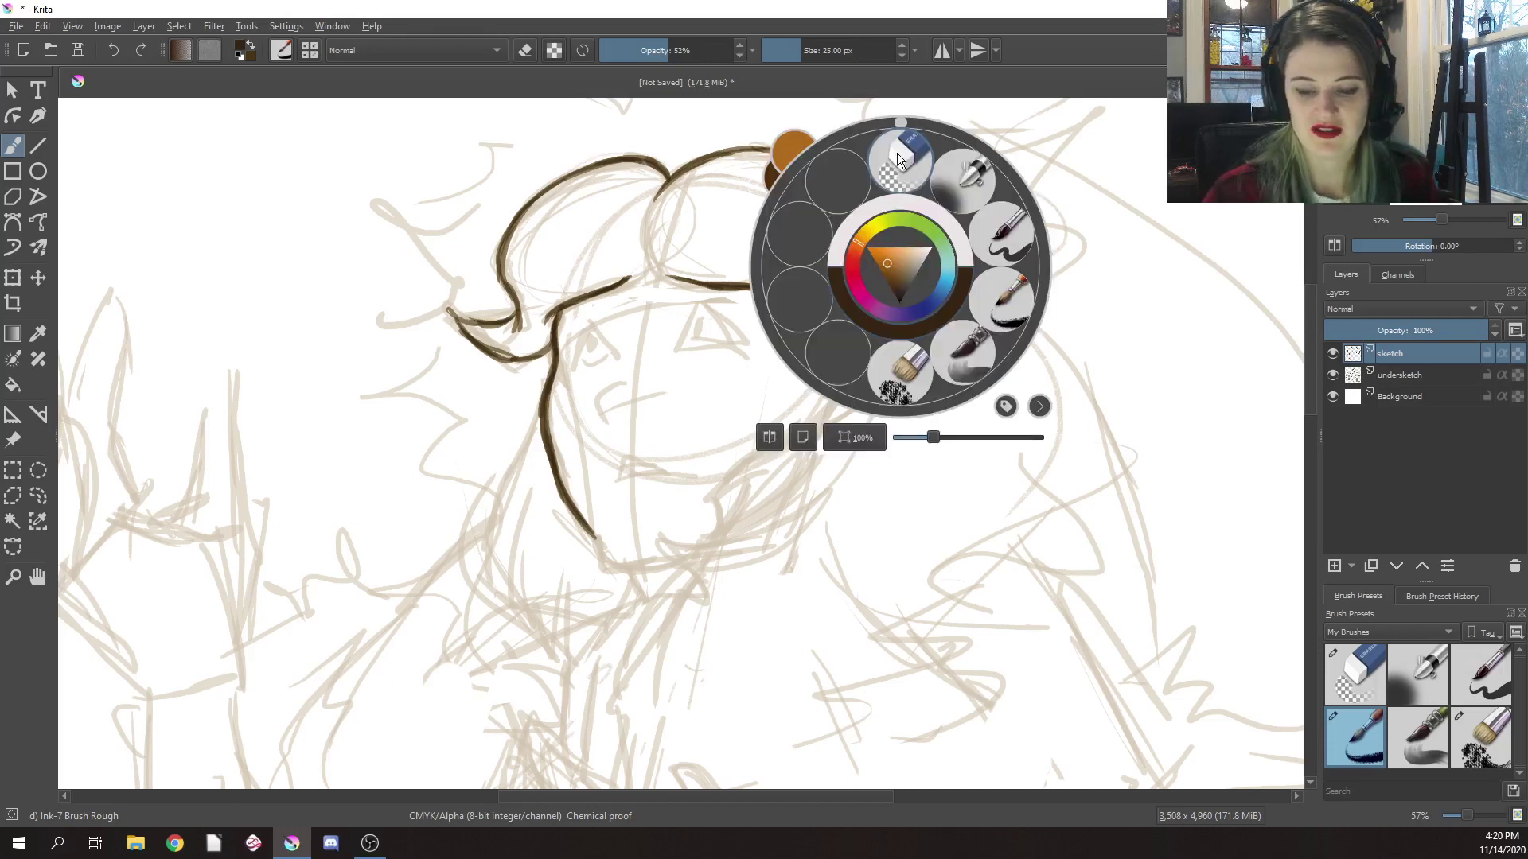
click(898, 154)
right_click(907, 259)
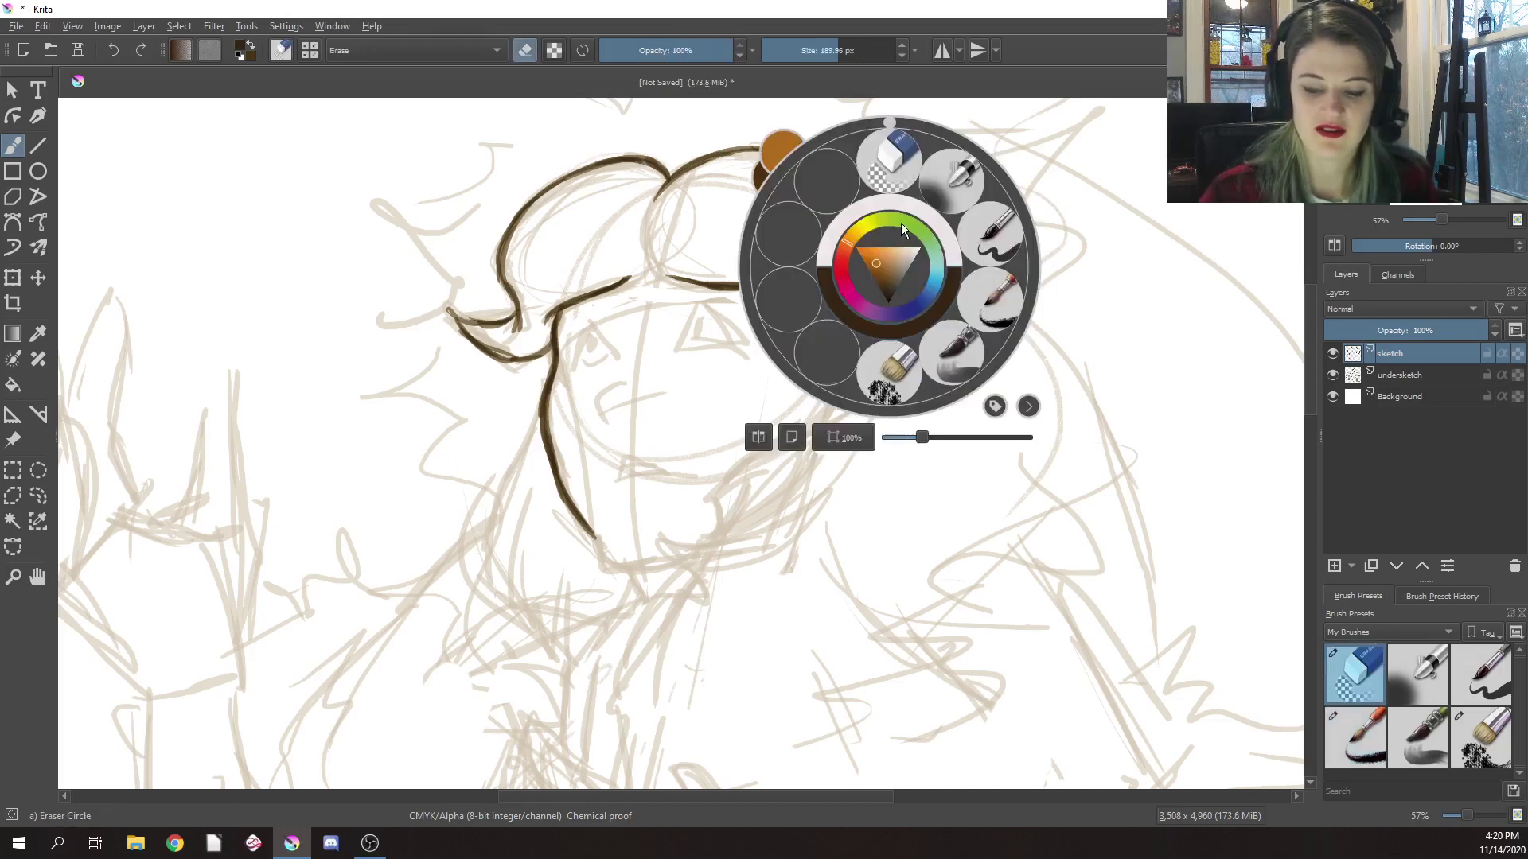
click(985, 260)
mouse_move(860, 251)
mouse_down()
mouse_move(891, 286)
mouse_move(844, 285)
mouse_move(893, 288)
mouse_move(824, 255)
mouse_move(884, 287)
mouse_up()
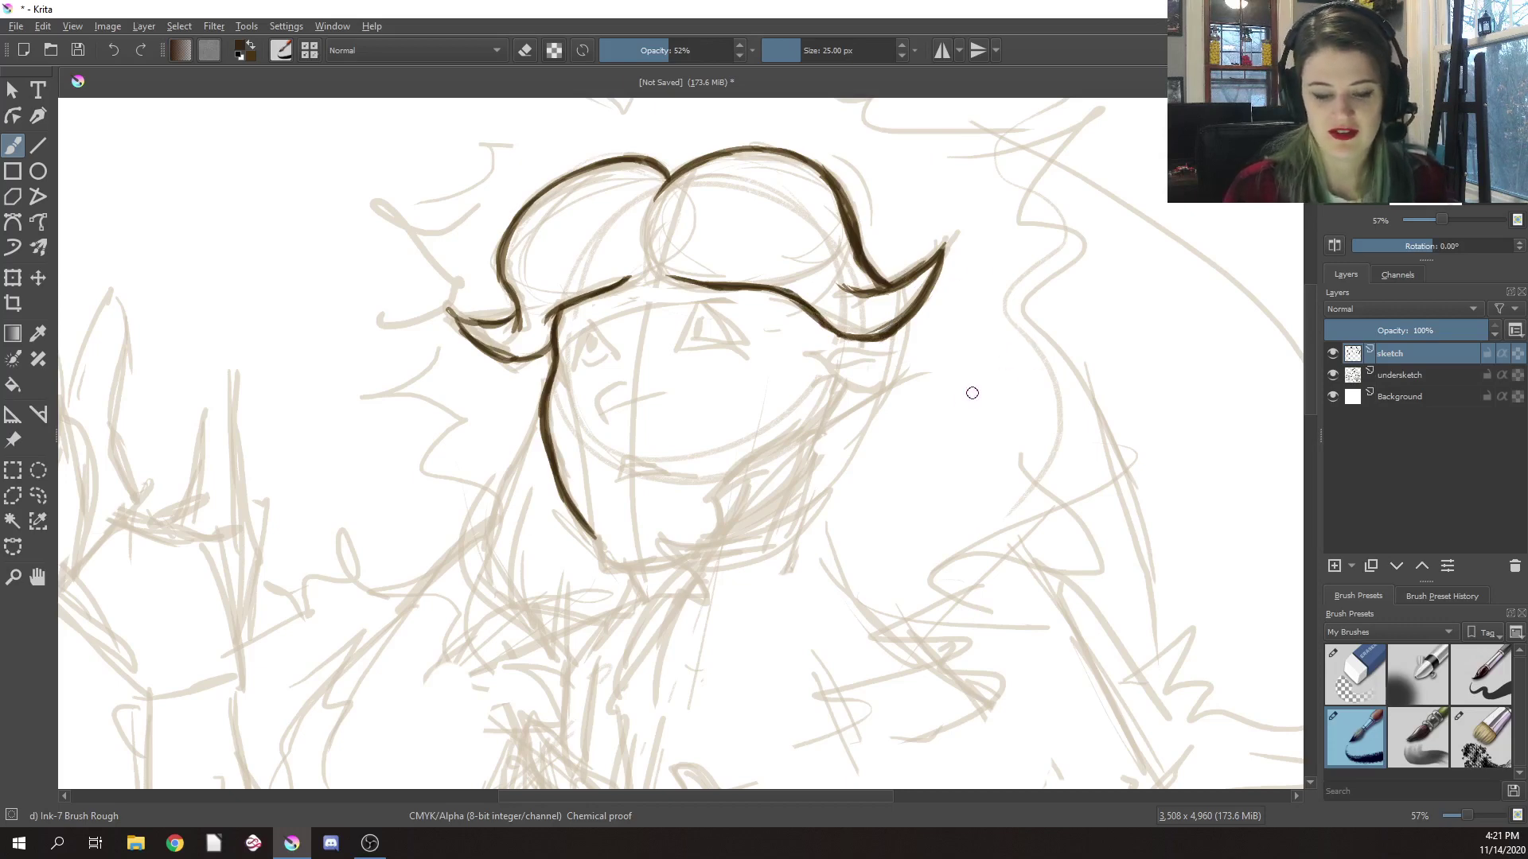
Darken the left horn tip, chin and left jaw lines, and add the nostril mark
mouse_move(515, 357)
mouse_down()
mouse_move(549, 342)
mouse_move(452, 312)
mouse_move(487, 345)
mouse_up()
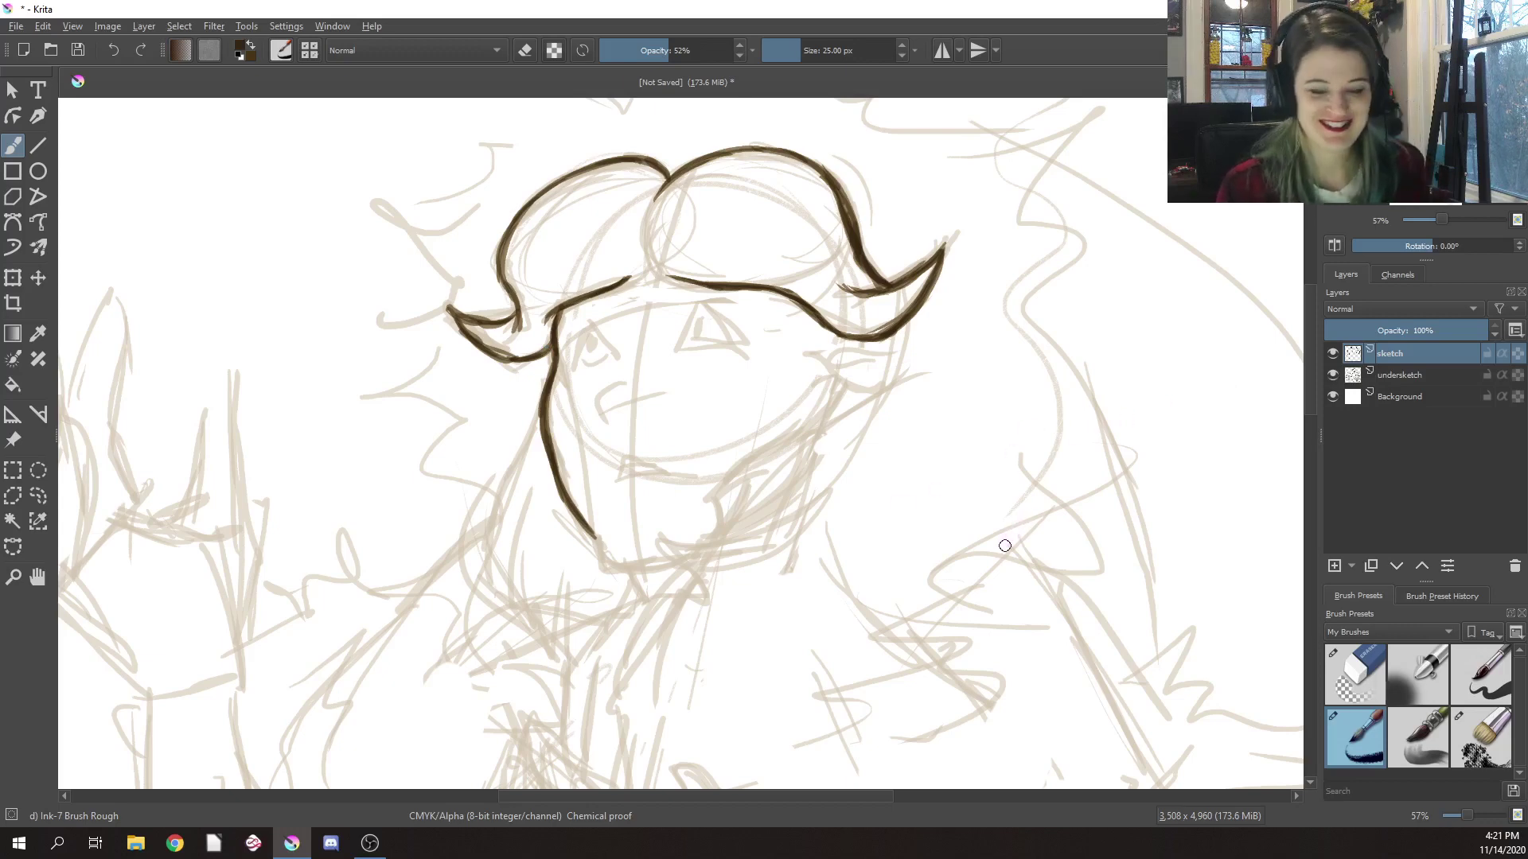
mouse_move(594, 532)
mouse_down()
mouse_move(602, 558)
mouse_move(666, 565)
mouse_move(642, 566)
mouse_up()
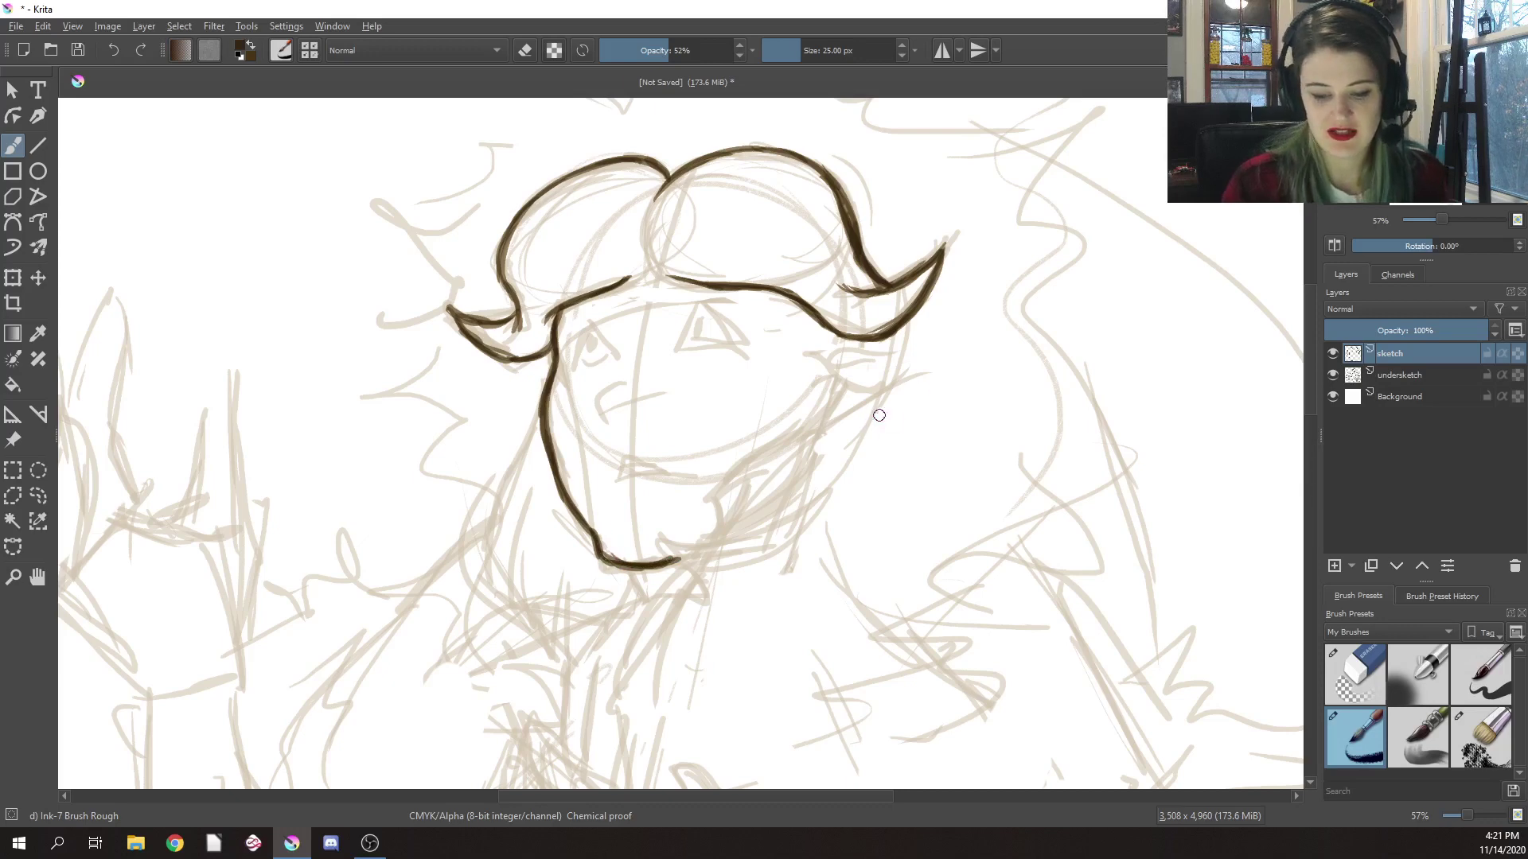
drag(557, 476, 567, 495)
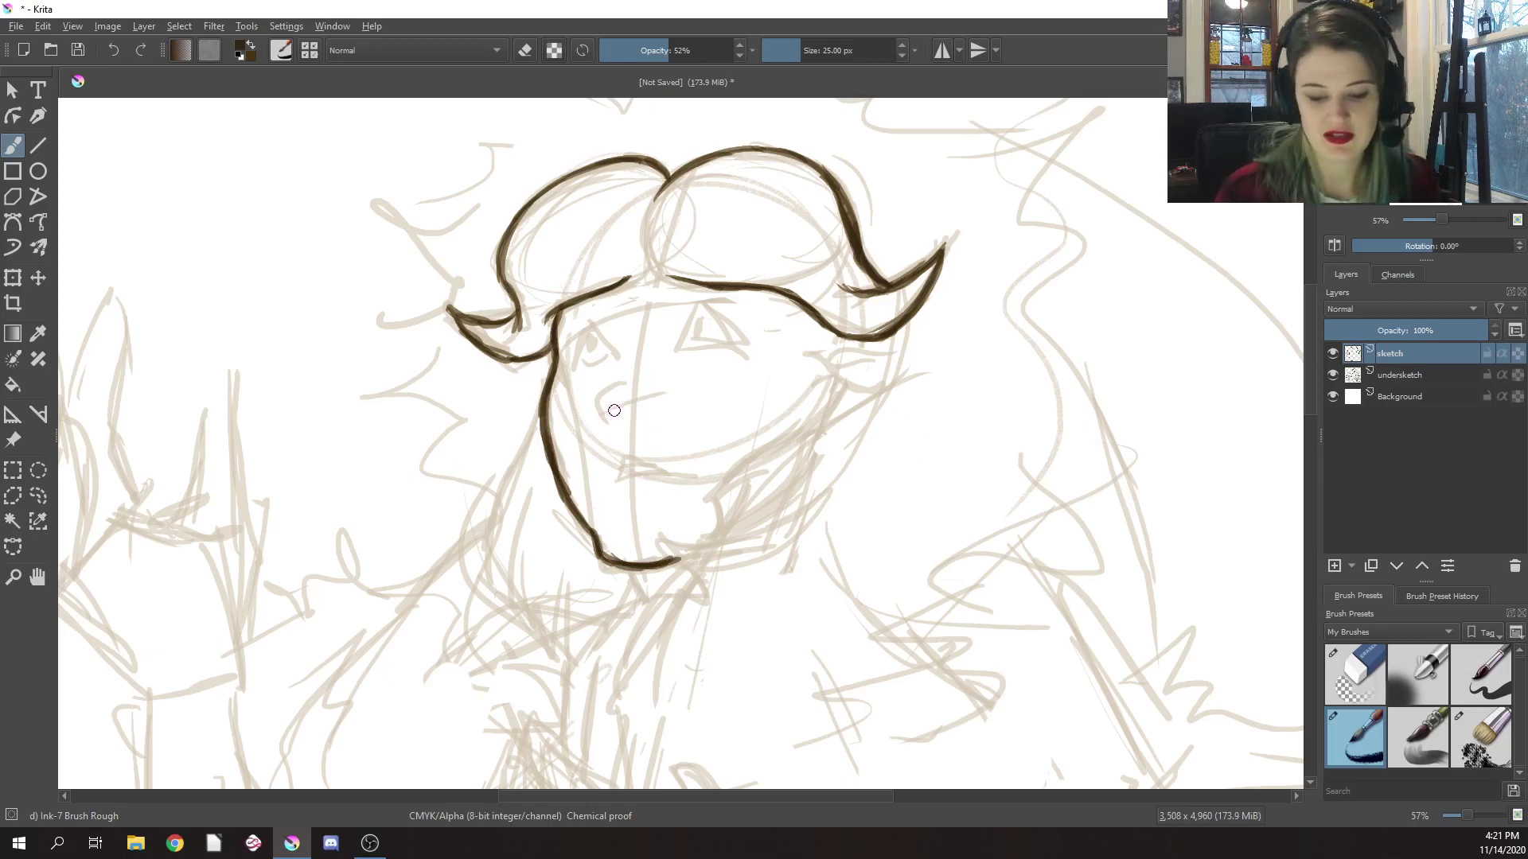
drag(606, 410, 610, 414)
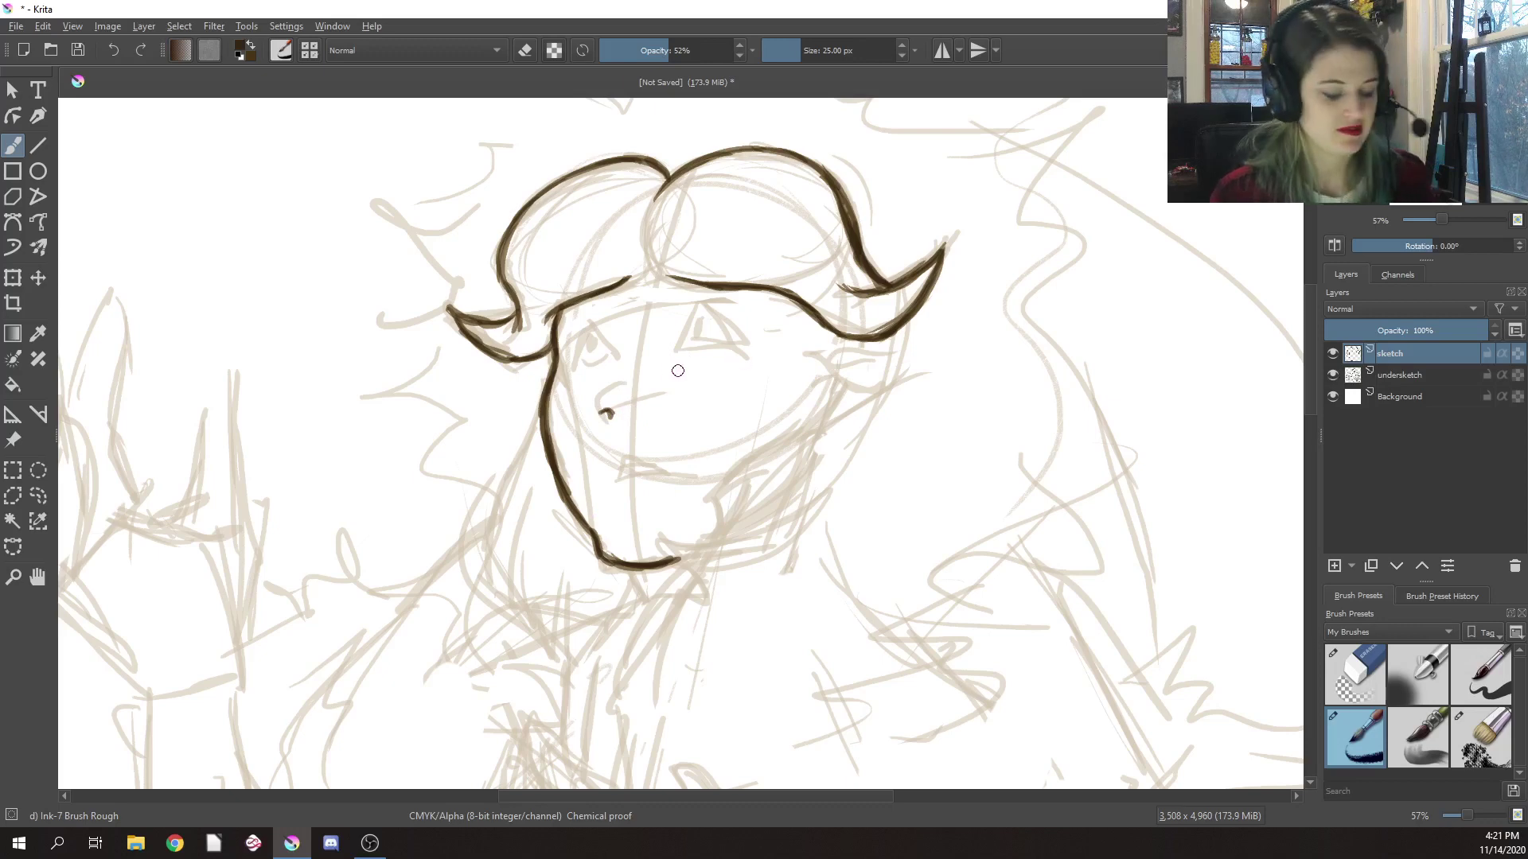
right_click(685, 410)
click(684, 301)
right_click(666, 419)
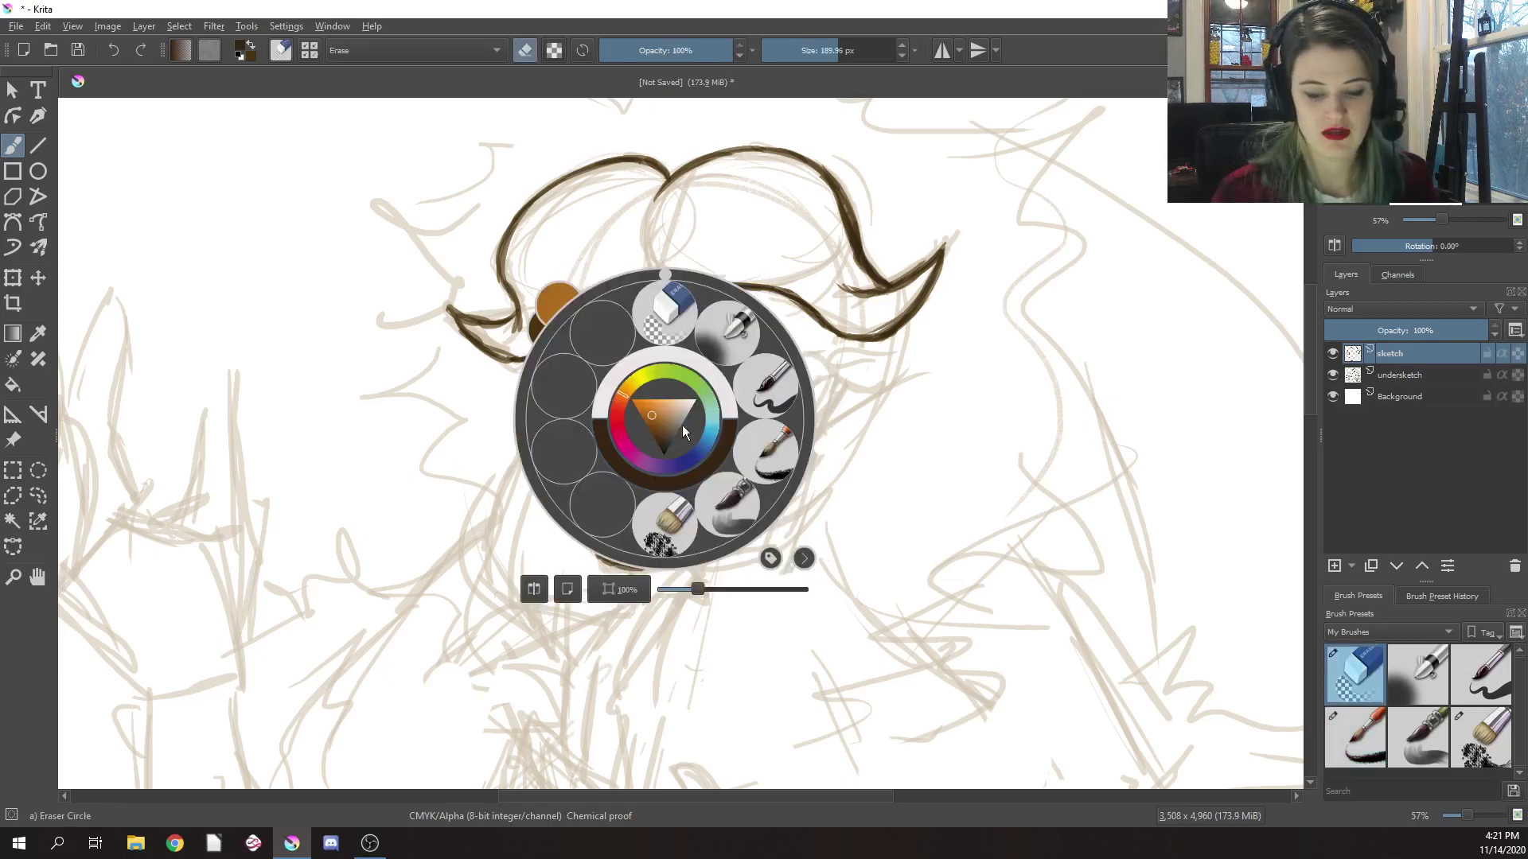
click(764, 457)
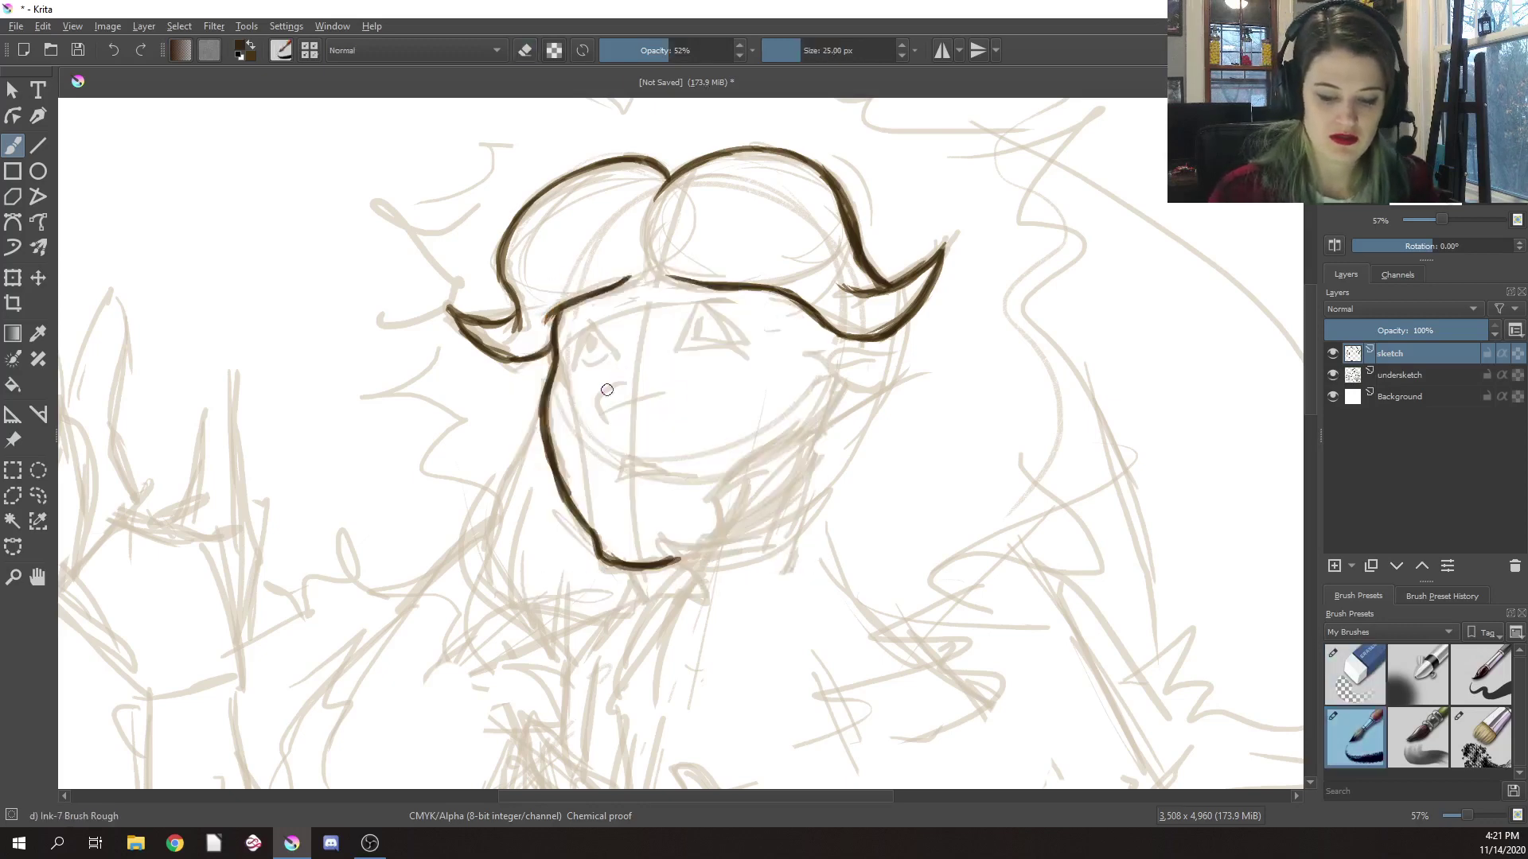
Sketch the first nostril marks beside the nose with the Ink-7 Brush Rough
drag(596, 406, 605, 420)
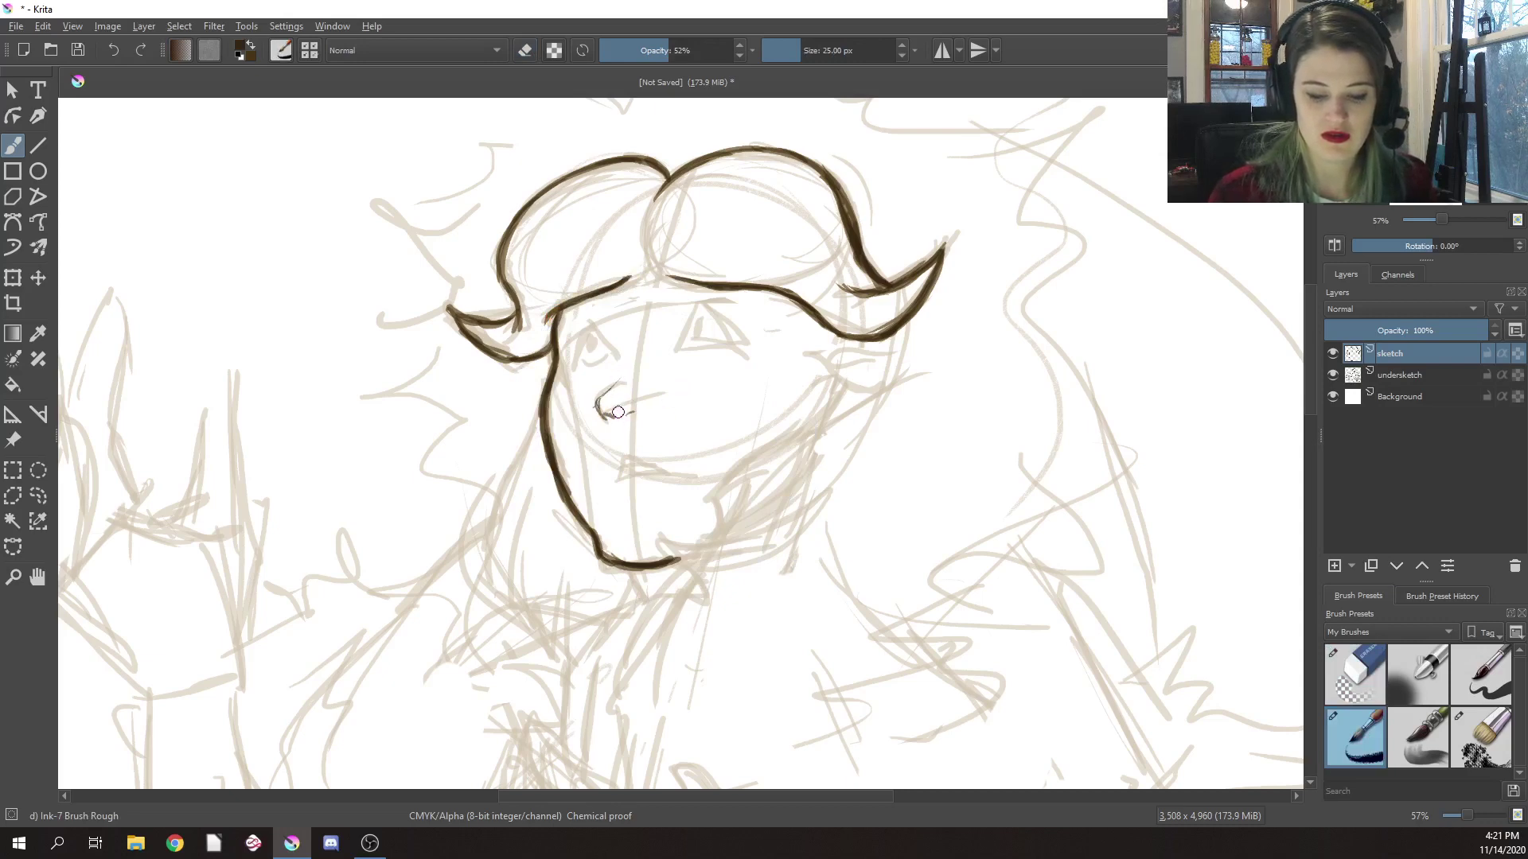
mouse_move(623, 414)
mouse_down()
mouse_move(635, 409)
mouse_move(623, 418)
mouse_up()
right_click(679, 387)
click(692, 271)
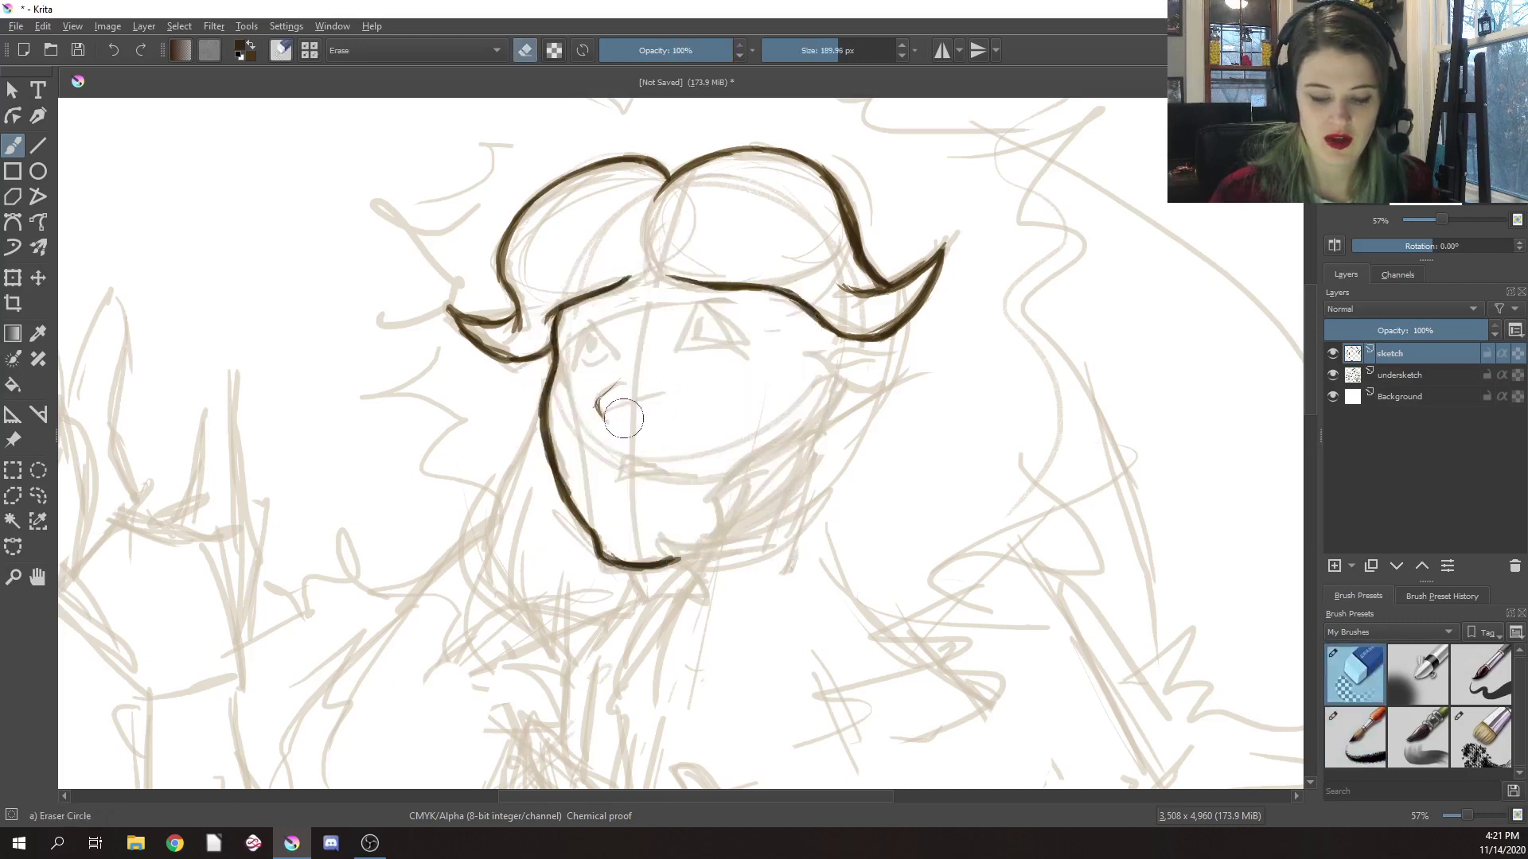
right_click(700, 378)
click(821, 425)
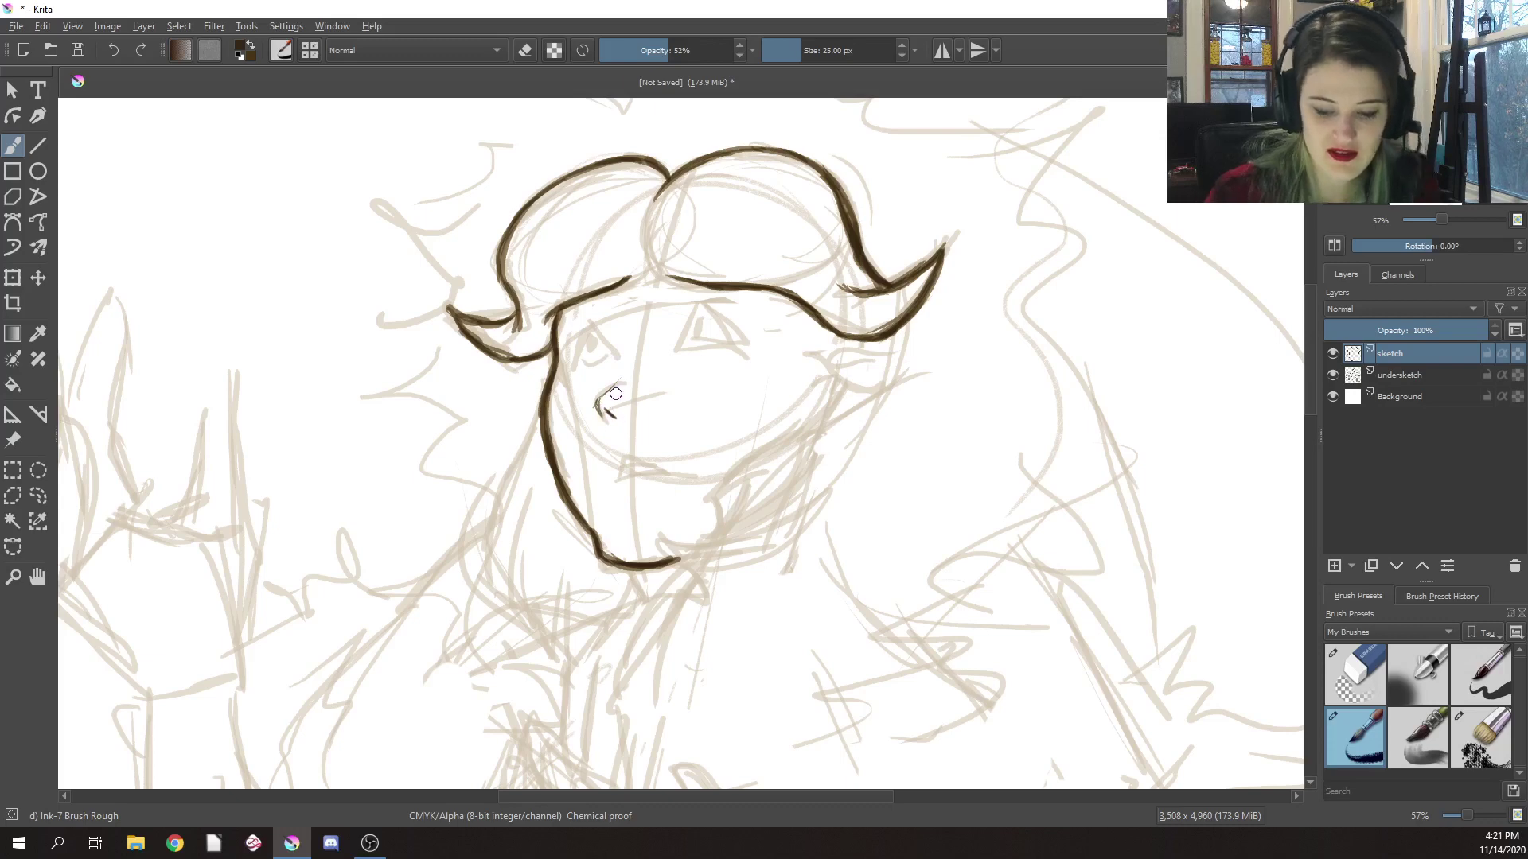
drag(622, 417, 629, 410)
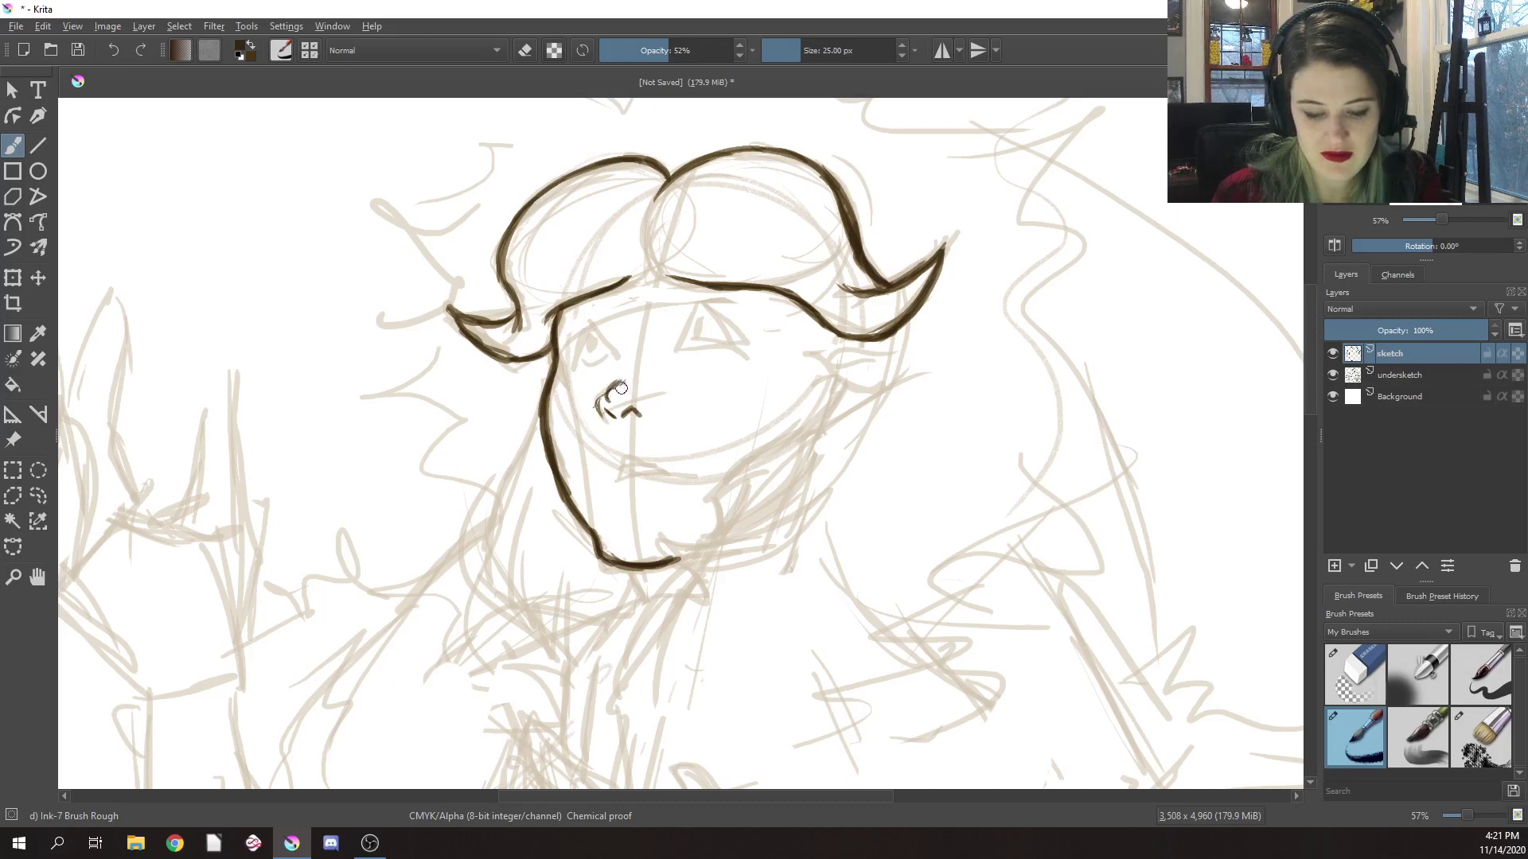
Ink both nostrils, the curved bridge and upper-left outline, trimming one stroke with E
drag(600, 407, 606, 394)
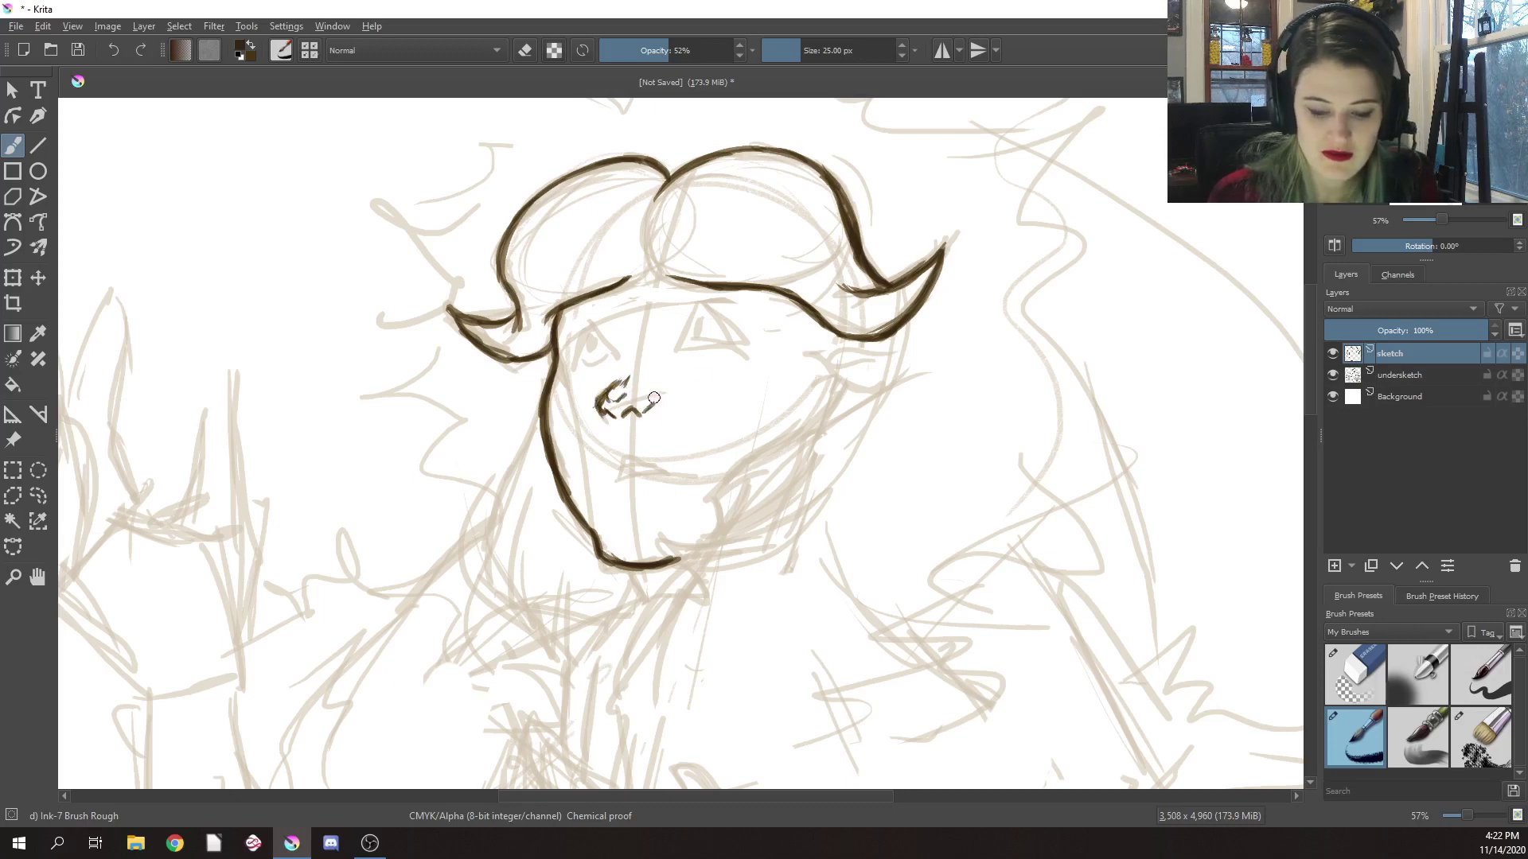
drag(647, 390, 651, 406)
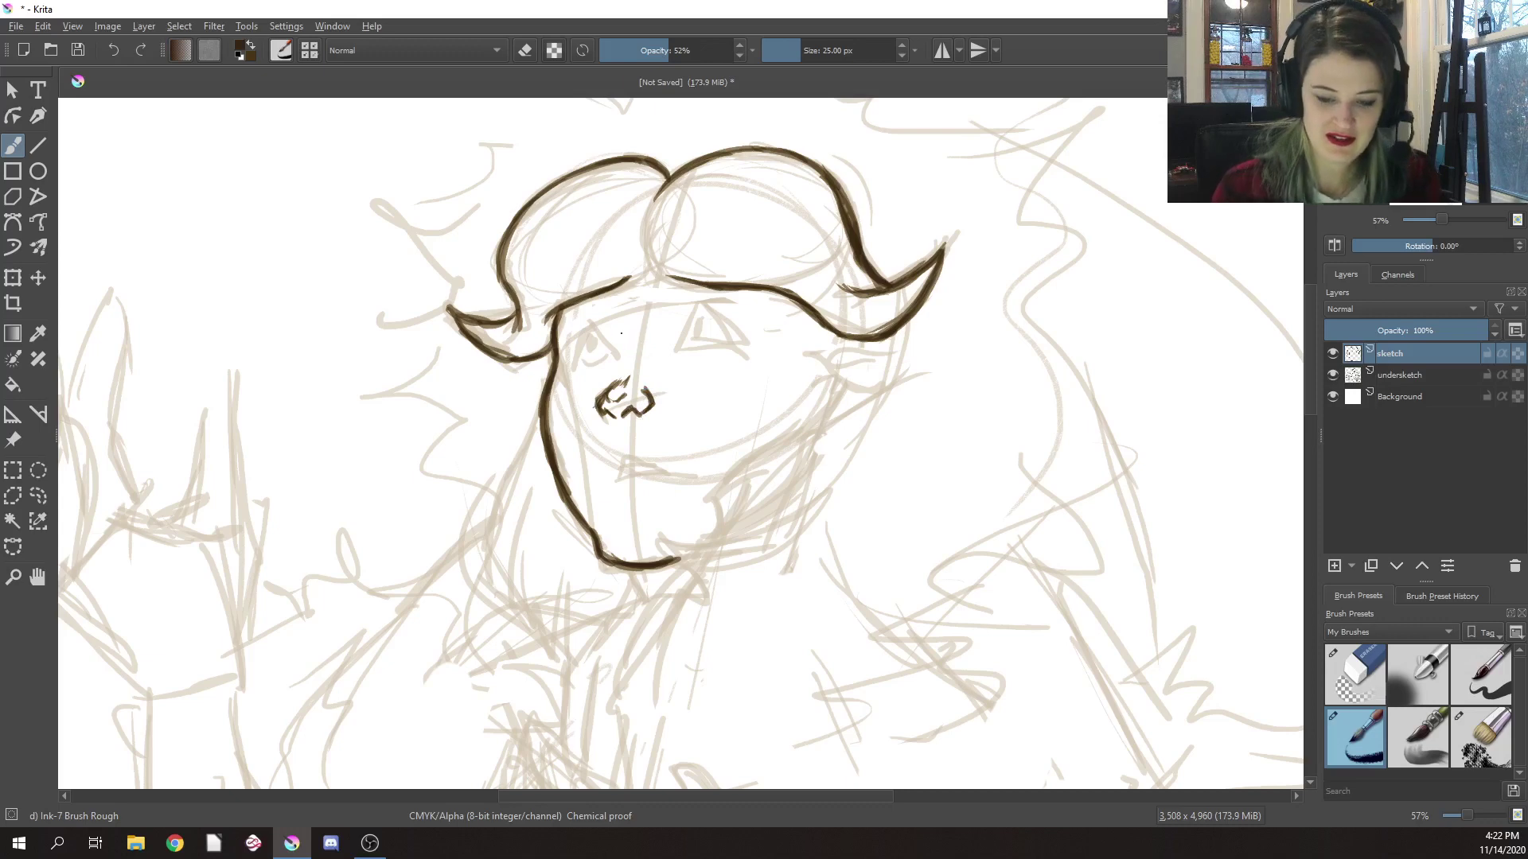
drag(620, 329, 623, 371)
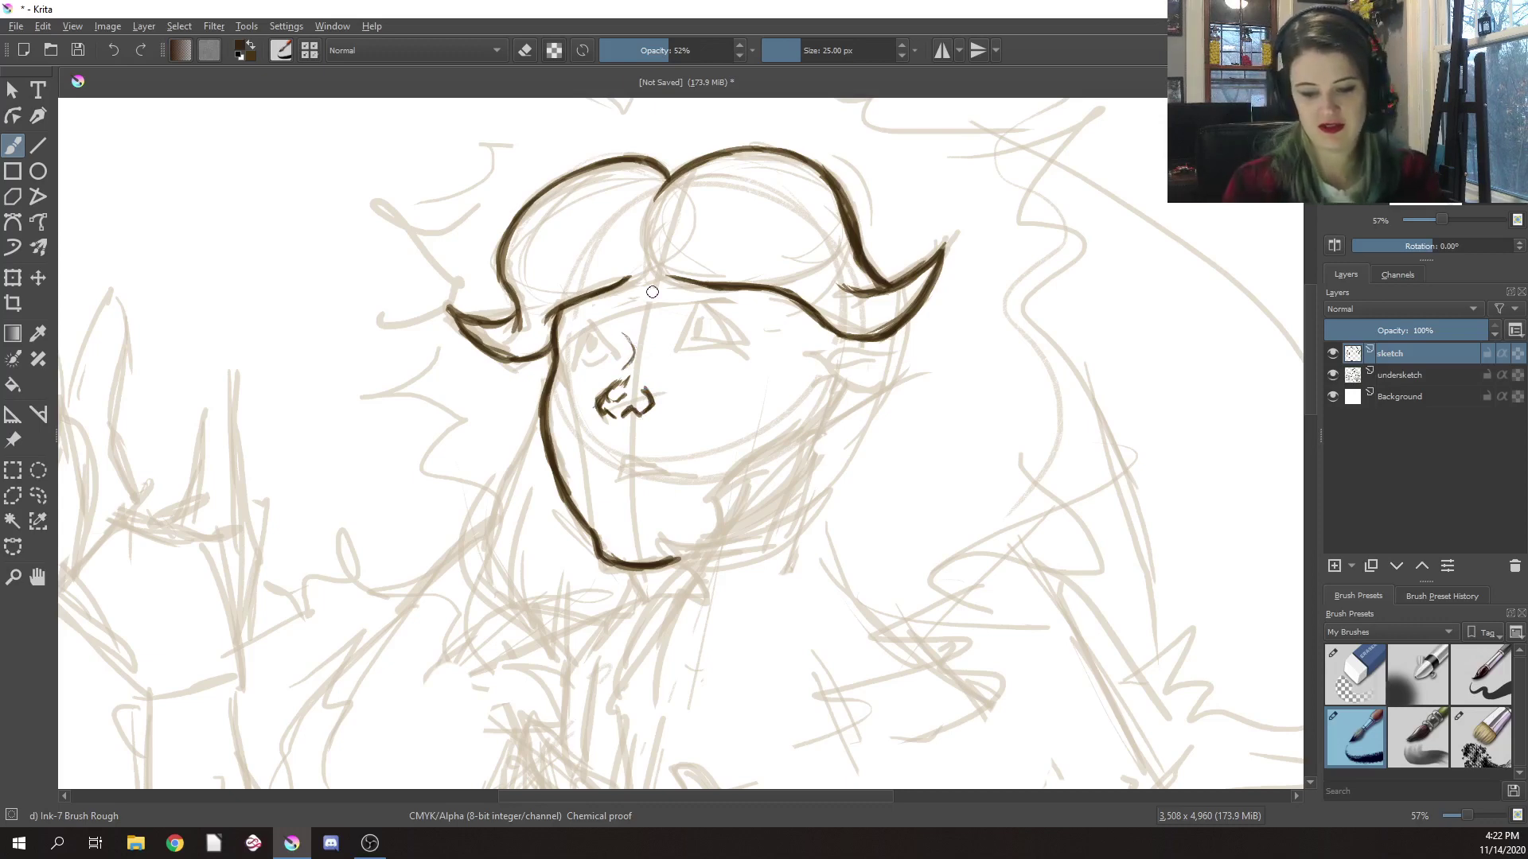
mouse_move(614, 389)
mouse_down()
mouse_move(631, 378)
mouse_move(598, 400)
mouse_up()
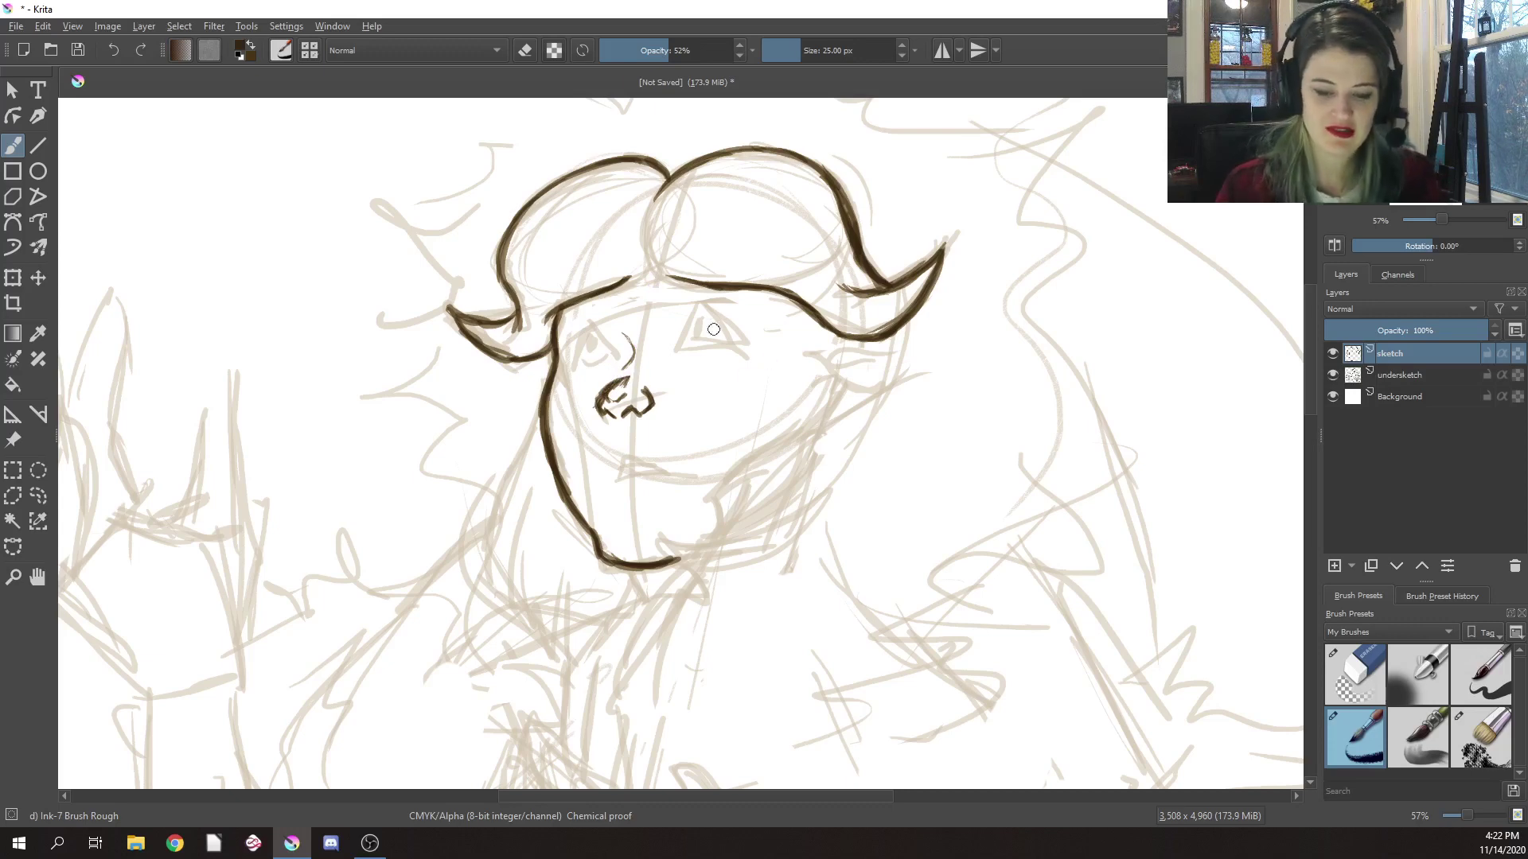
key(e)
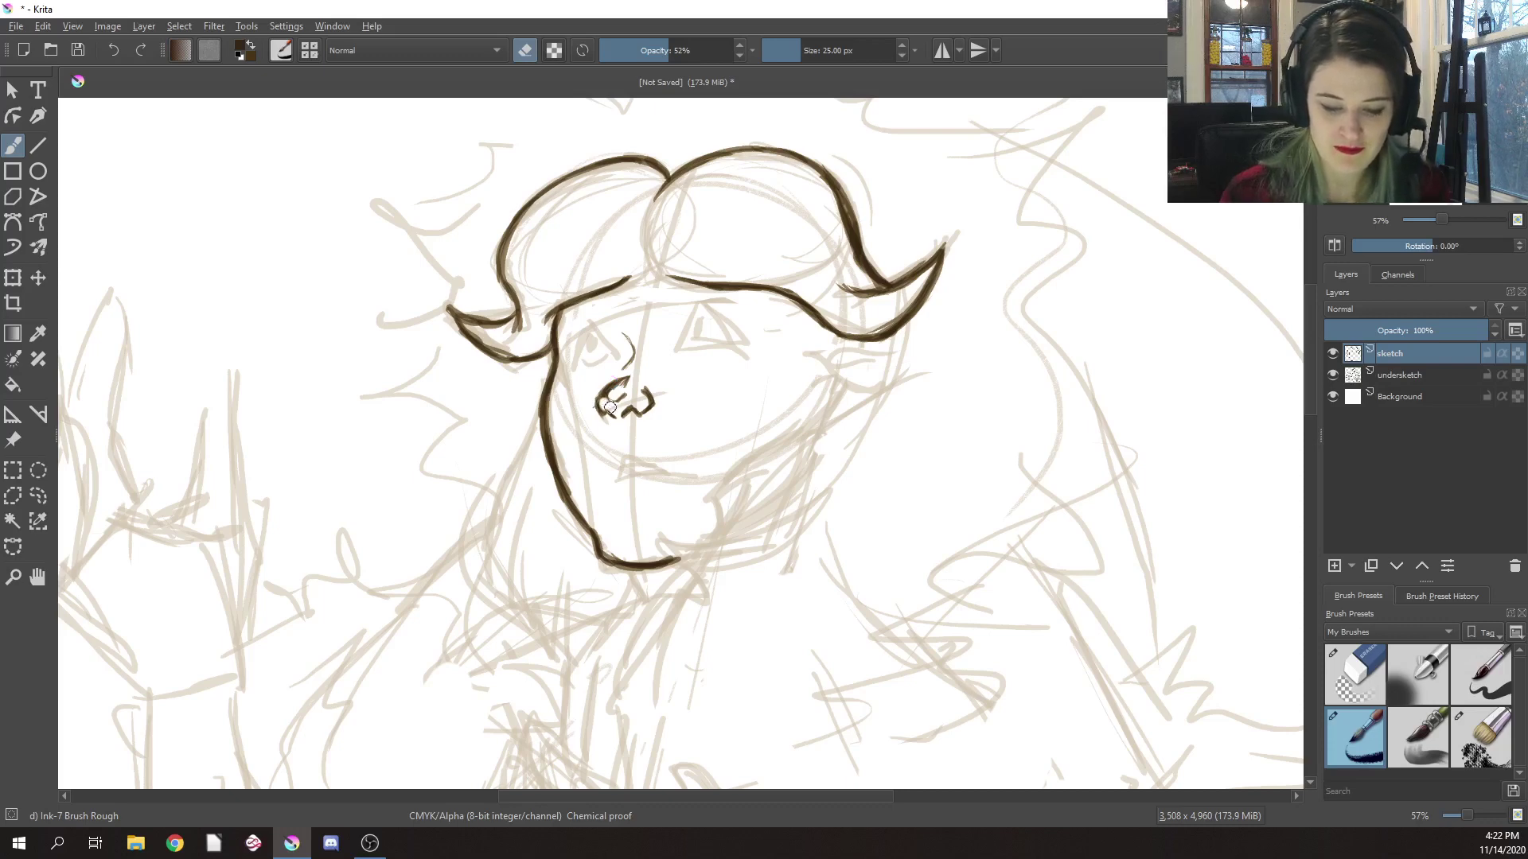
drag(609, 393, 620, 385)
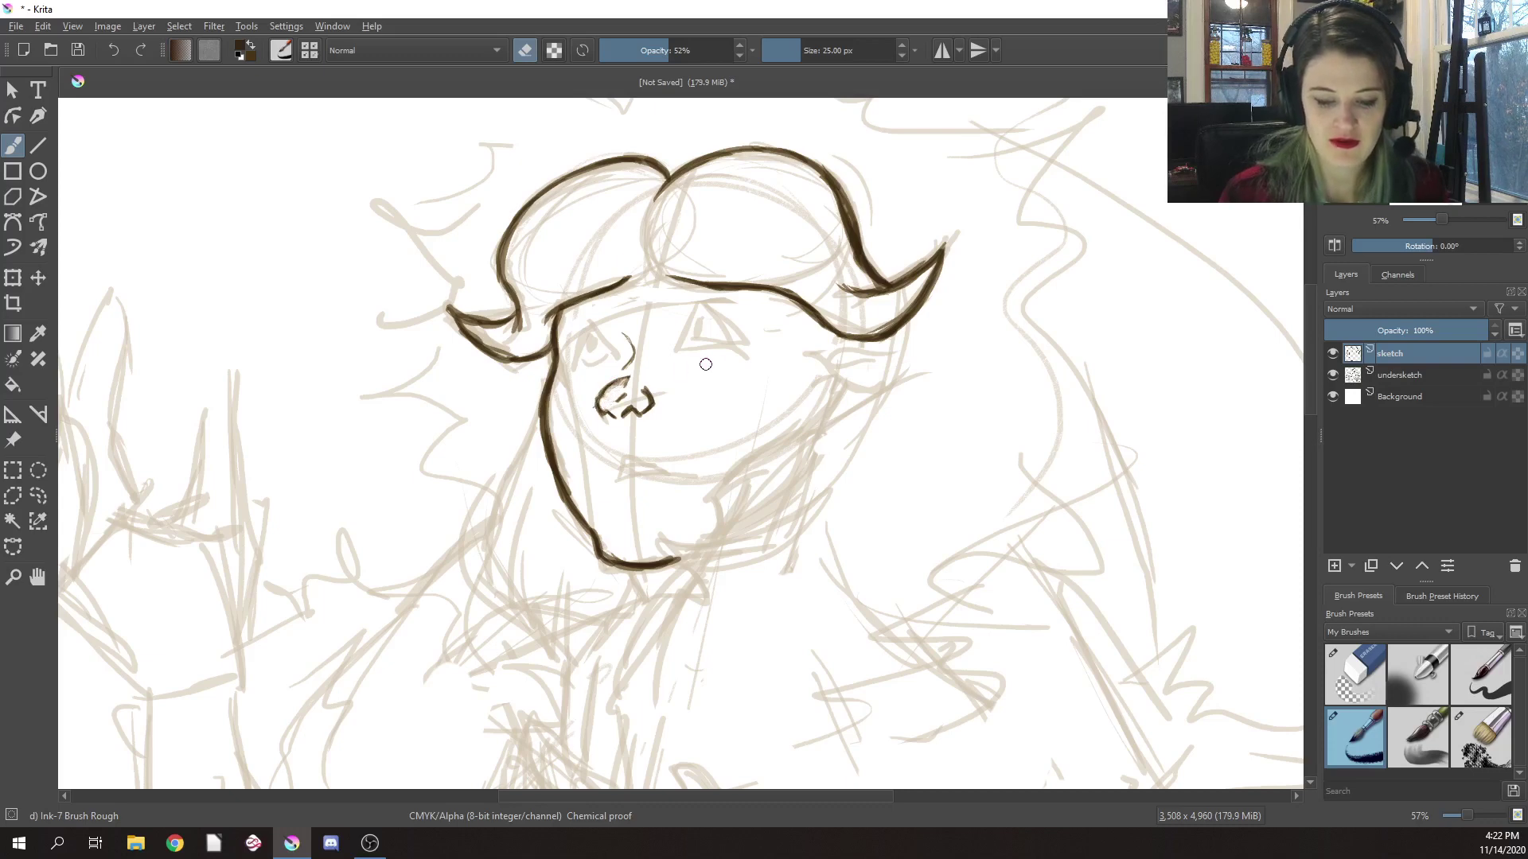
key(e)
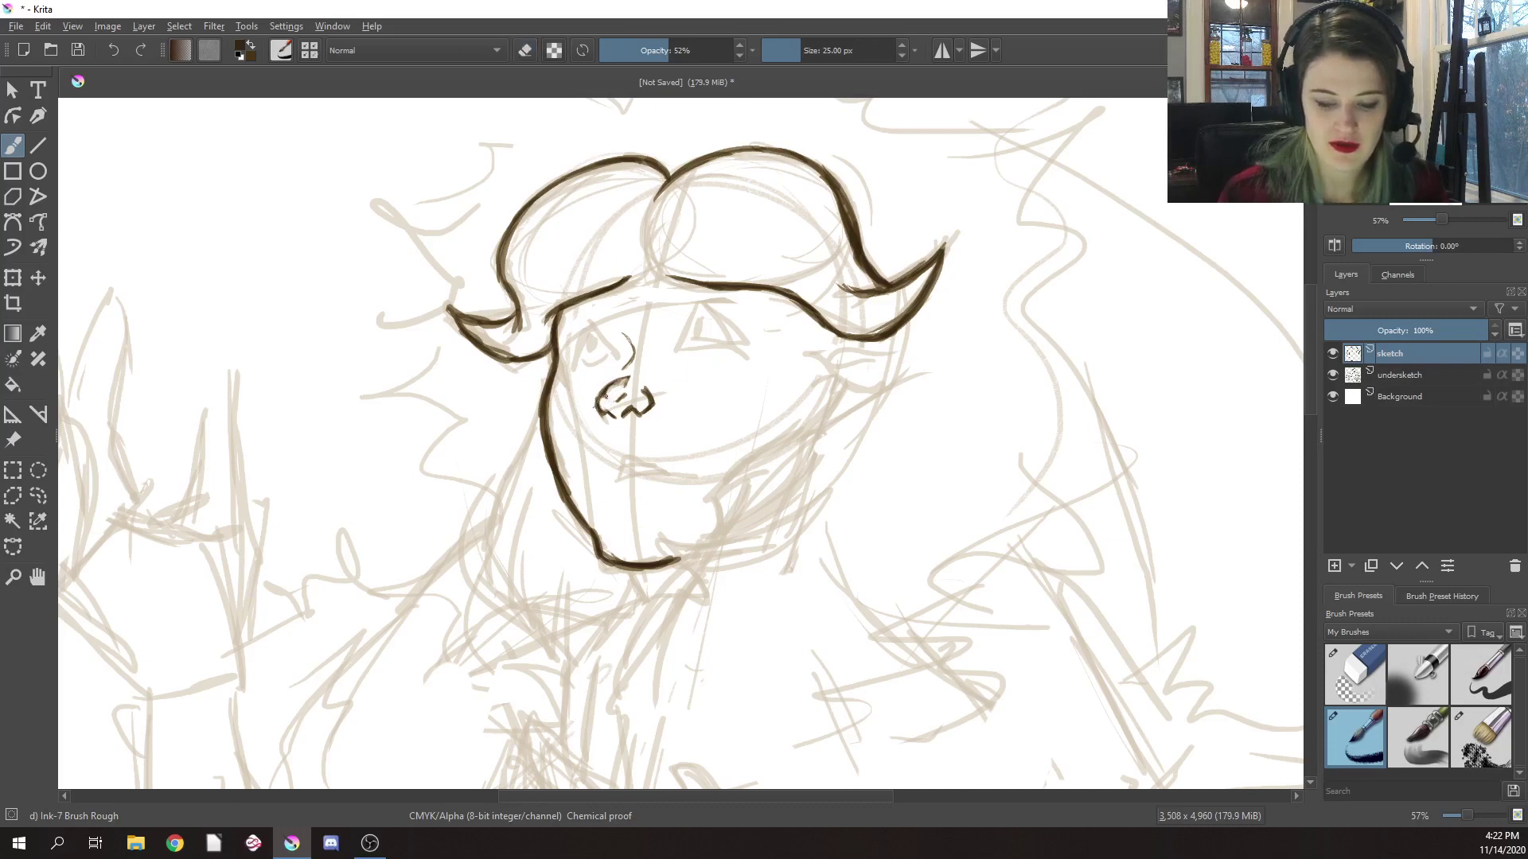
mouse_move(615, 392)
mouse_down()
mouse_move(630, 375)
mouse_move(604, 406)
mouse_up()
Toggle eraser mode with E, then ink a short right-eye line and a nose-side stroke
key(e)
key(e)
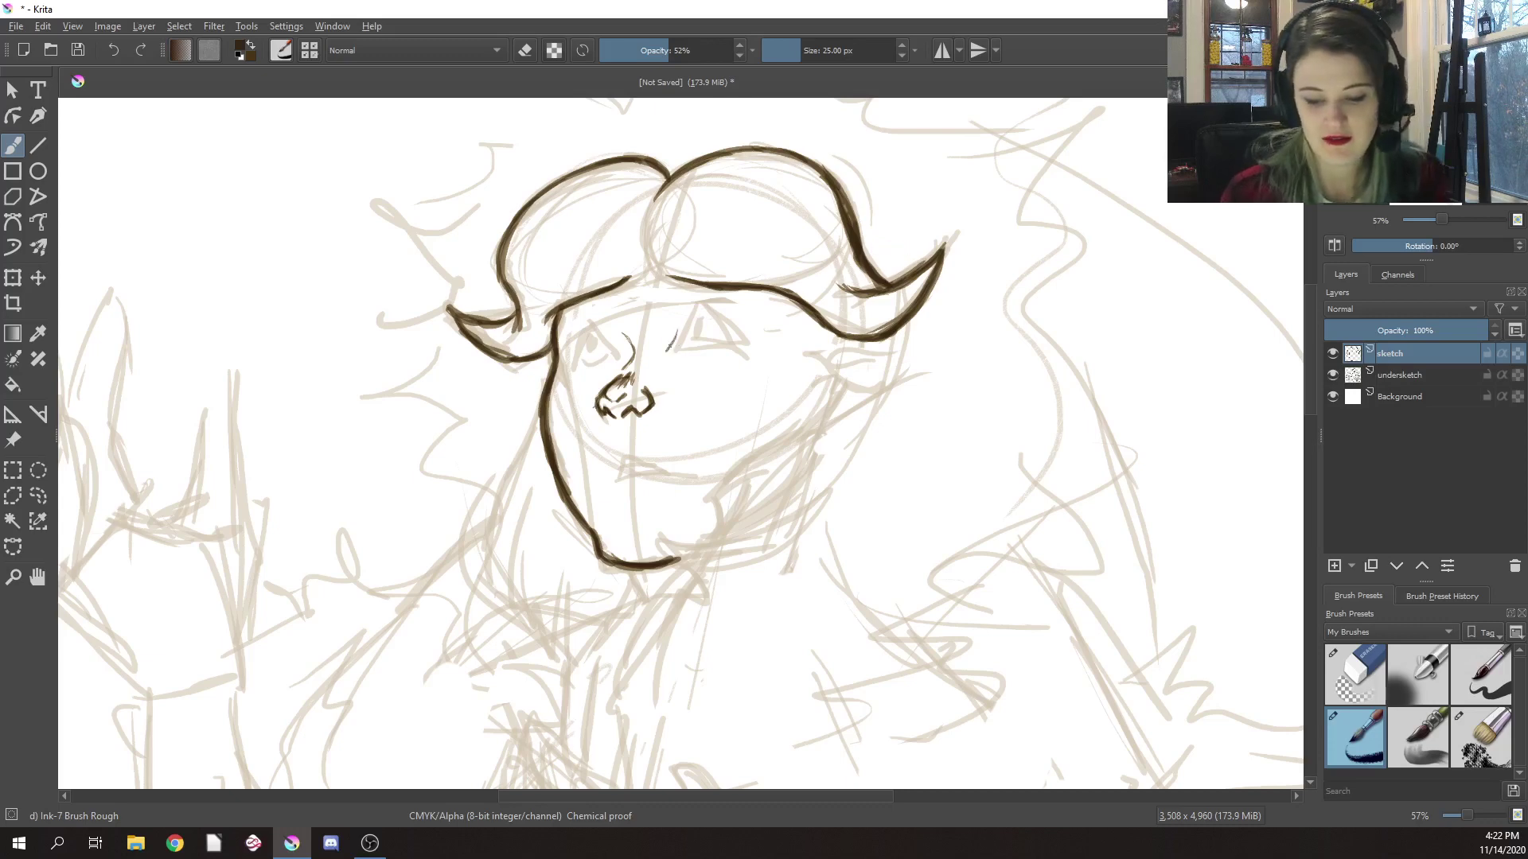
drag(680, 326, 668, 351)
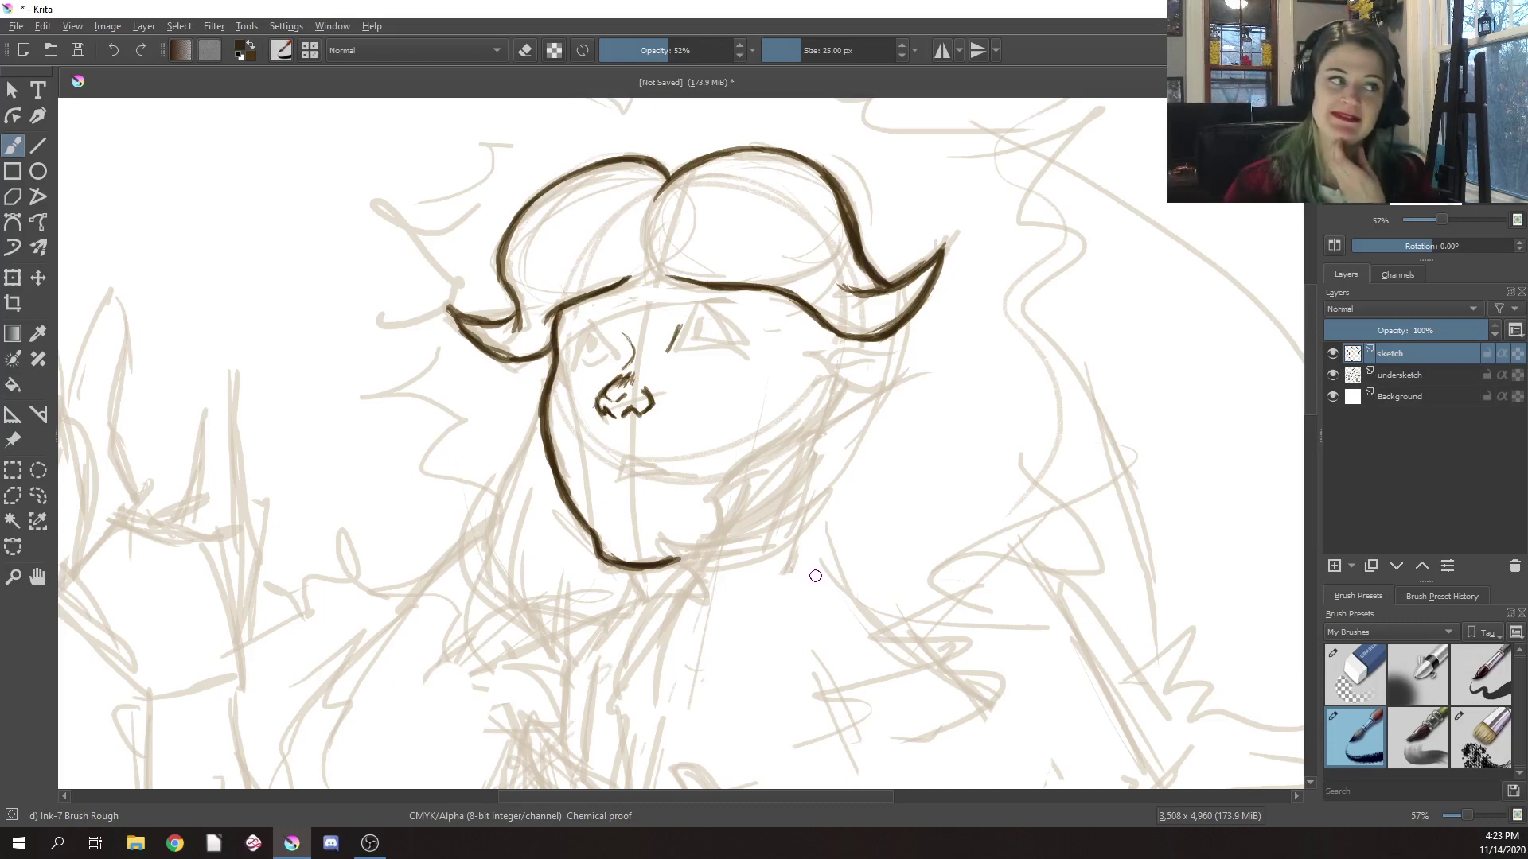
drag(606, 391, 593, 402)
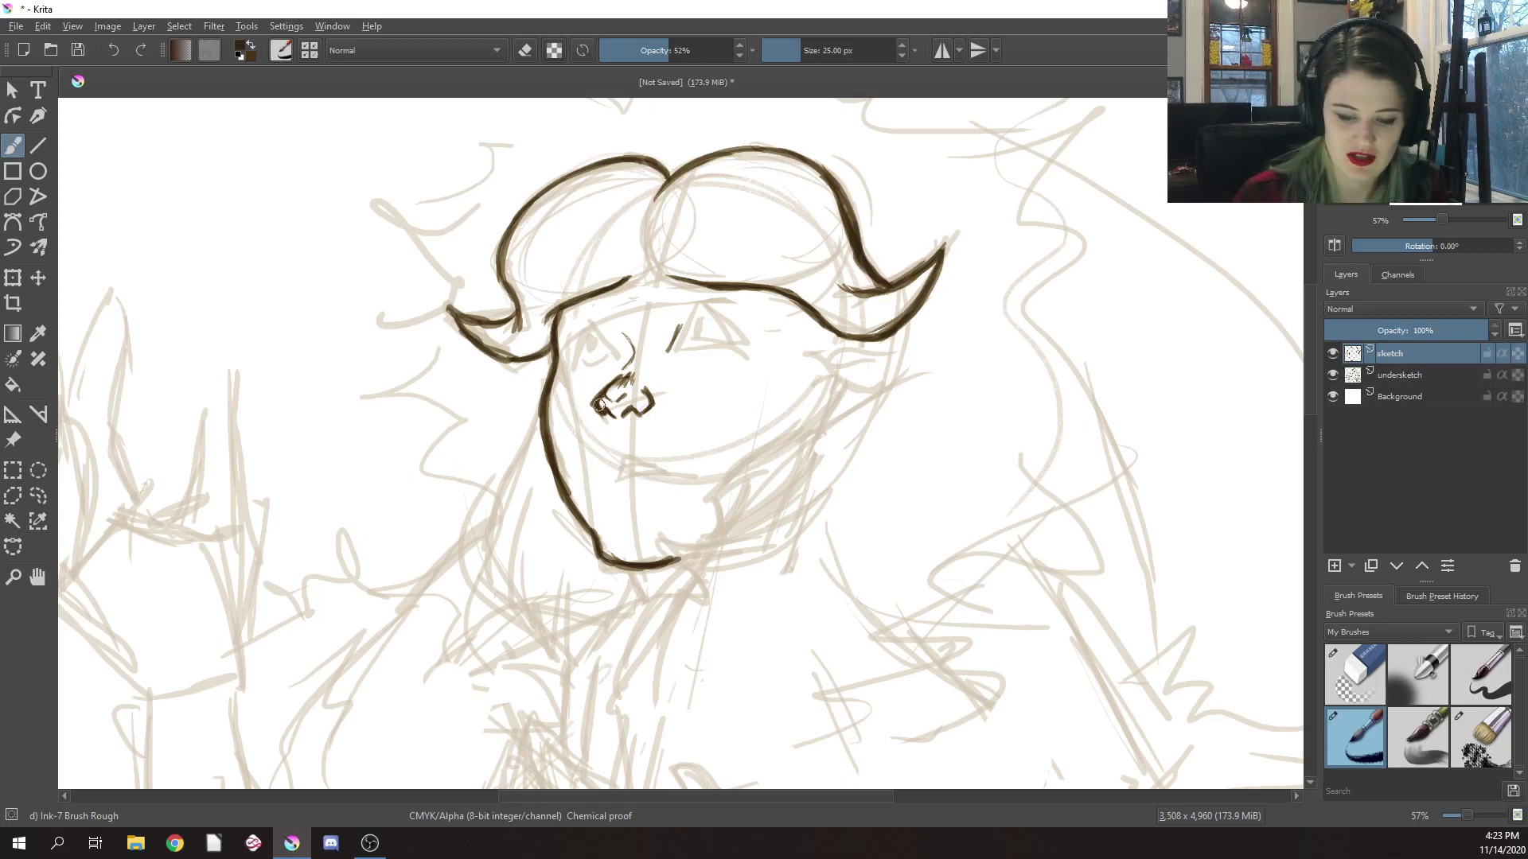
Draw strokes under the nose, then erase strays there with Eraser Circle at 64.58 px
mouse_move(600, 417)
mouse_down()
mouse_move(614, 434)
mouse_move(643, 413)
mouse_up()
drag(595, 411, 629, 436)
right_click(721, 431)
click(724, 318)
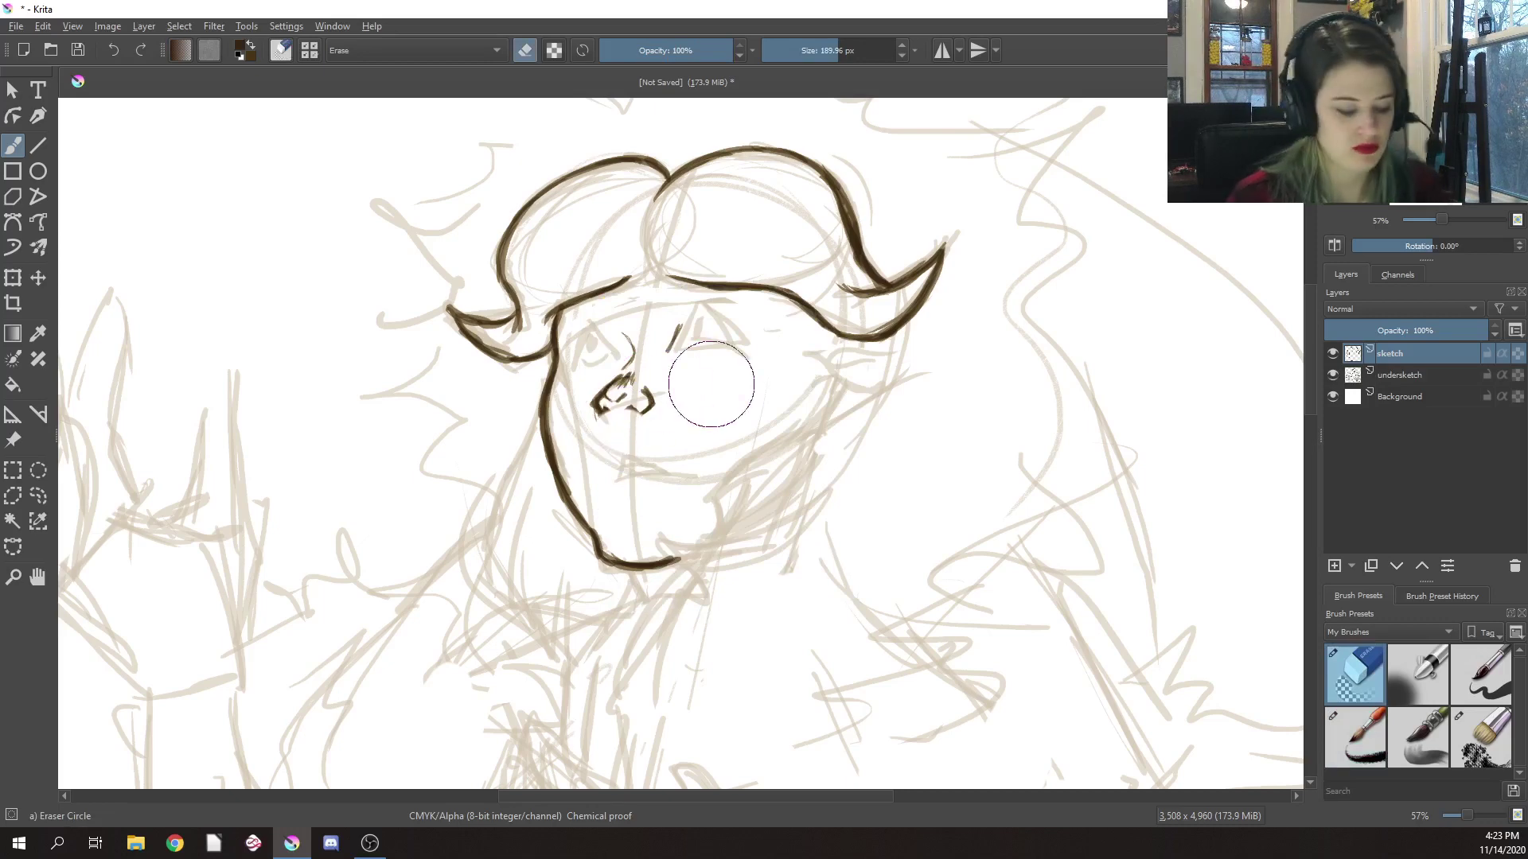
key(ctrl+z)
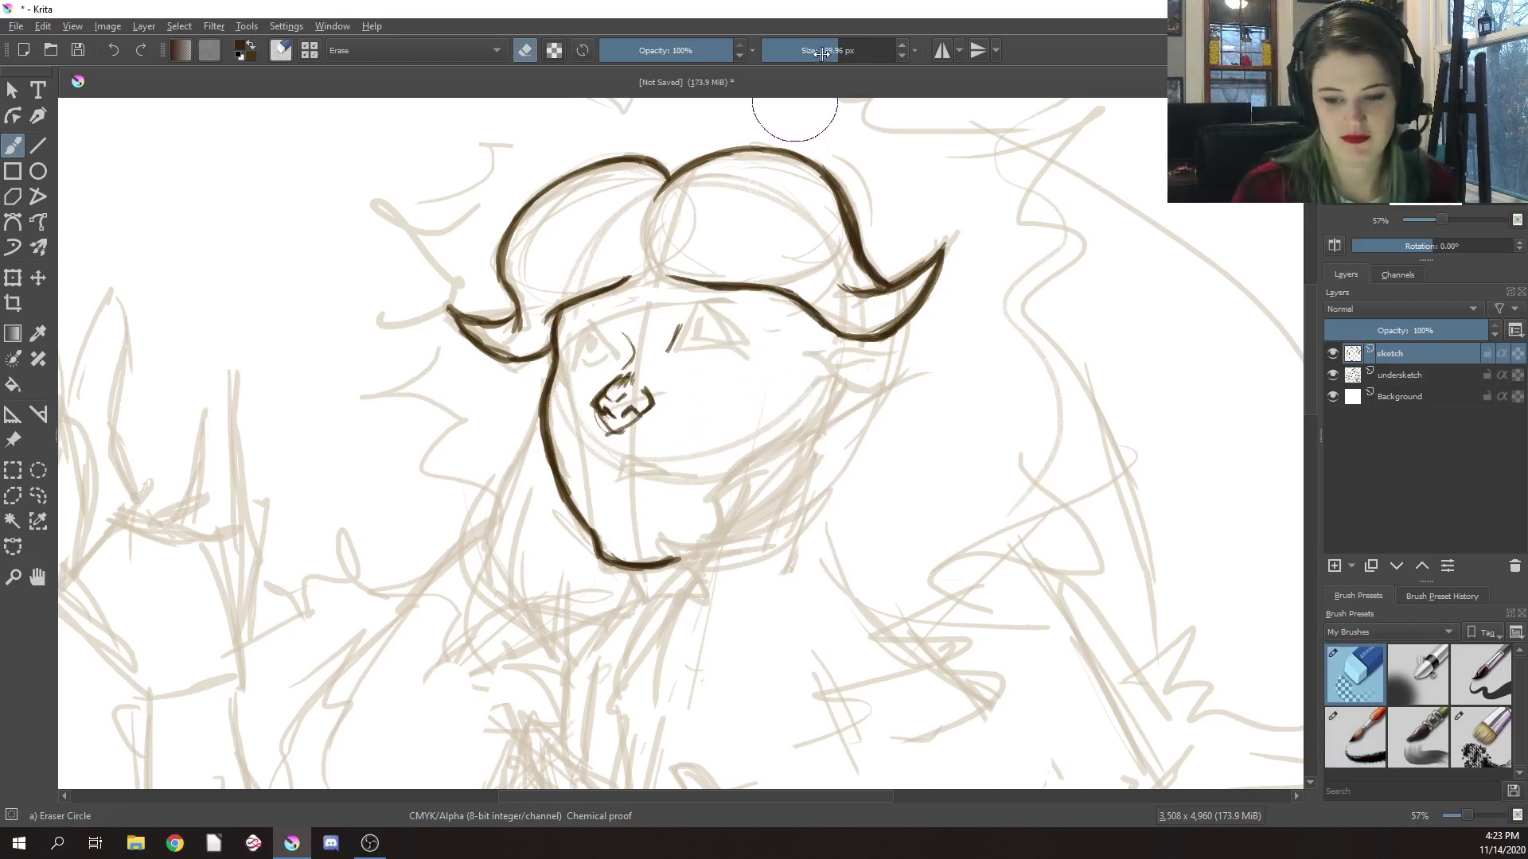
right_click(775, 159)
click(1009, 143)
click(813, 49)
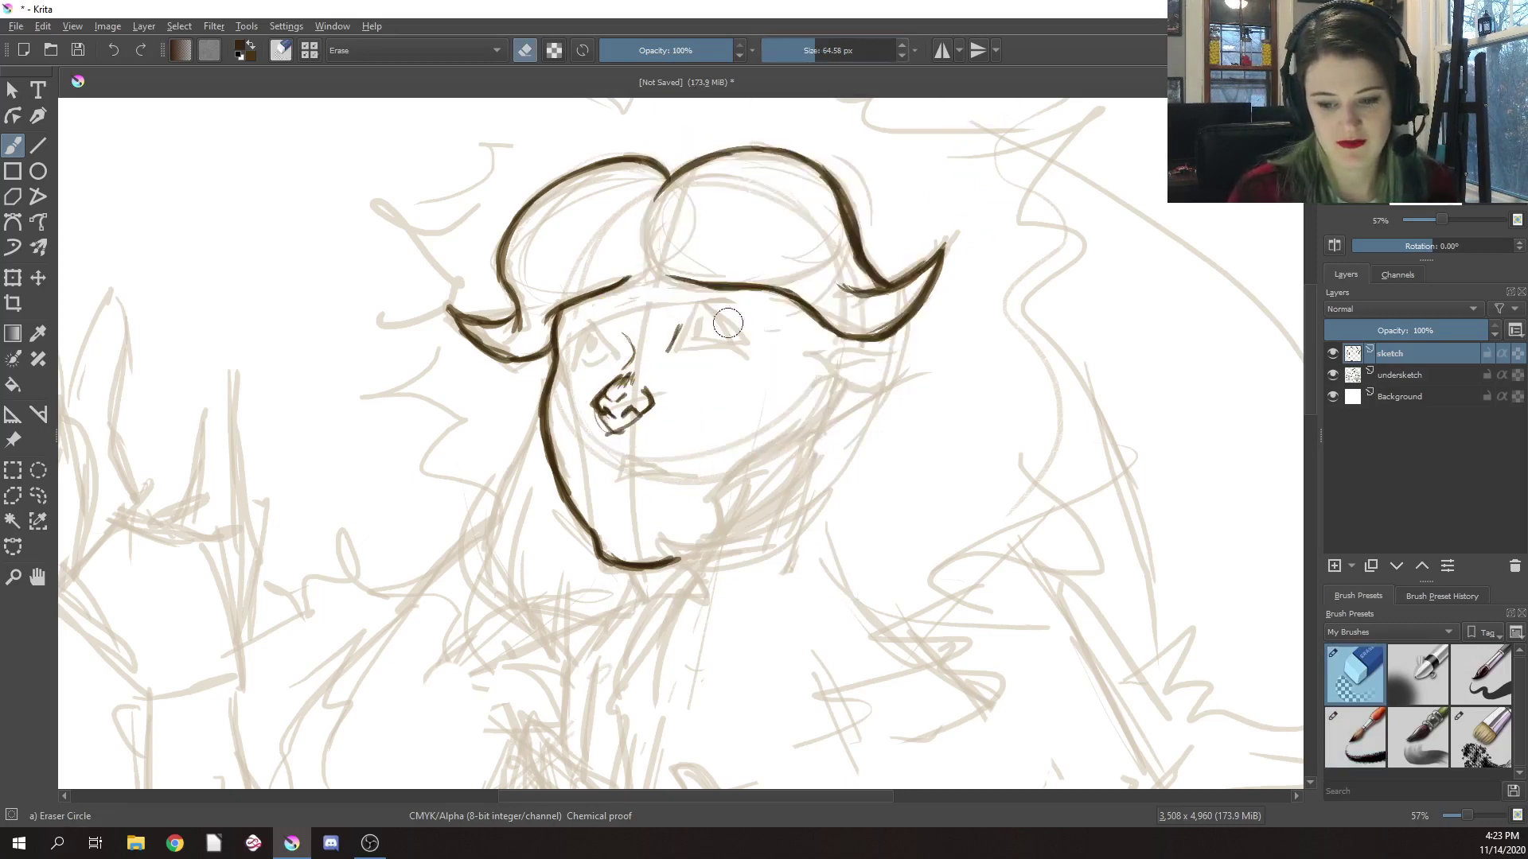
drag(618, 444, 621, 430)
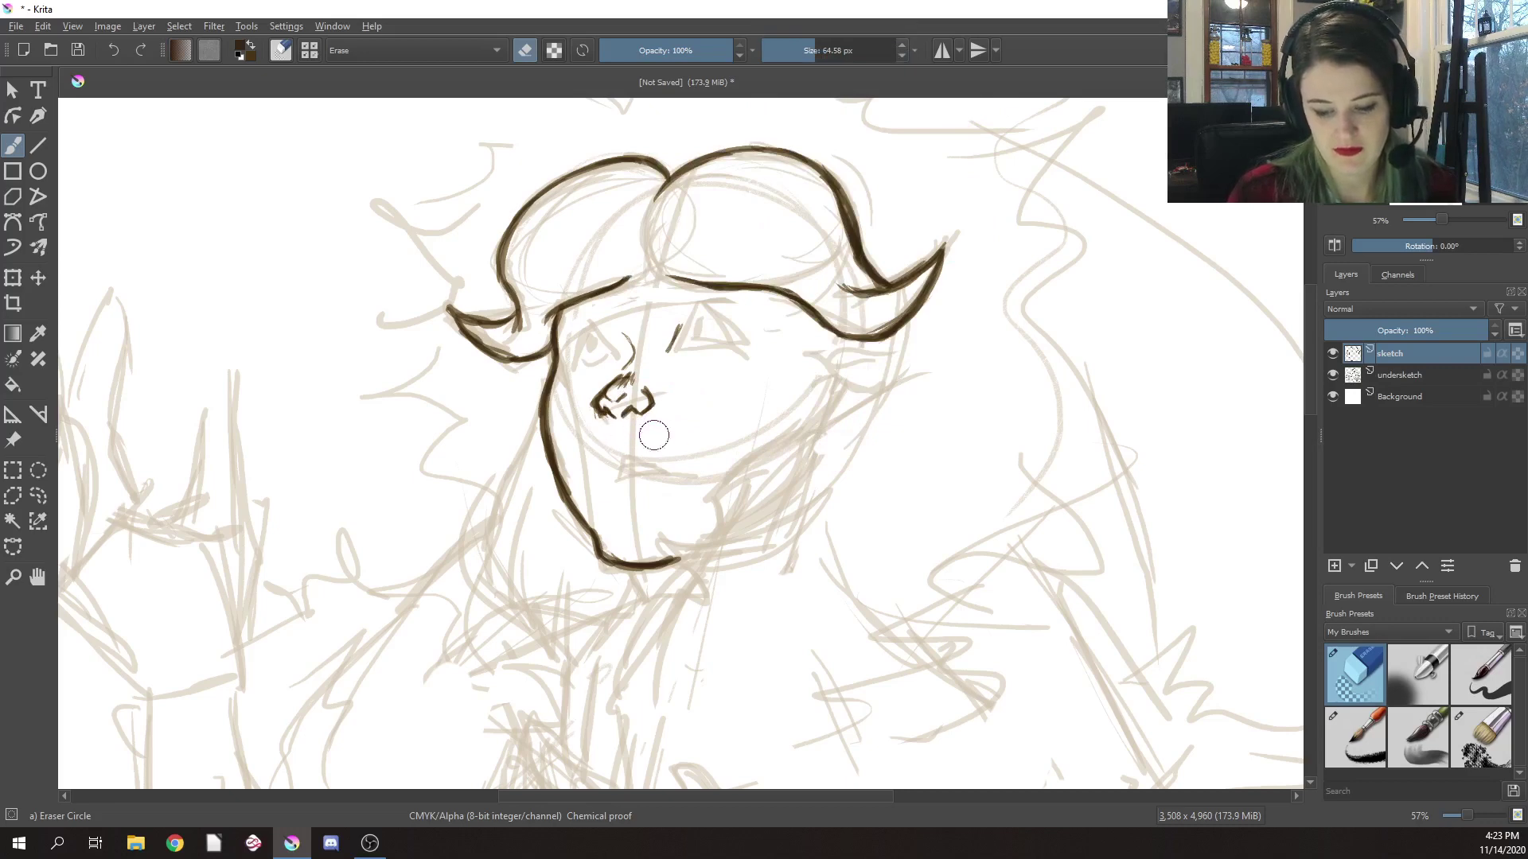
Add a short stroke at the face's left edge, then erase it again
right_click(680, 506)
click(777, 483)
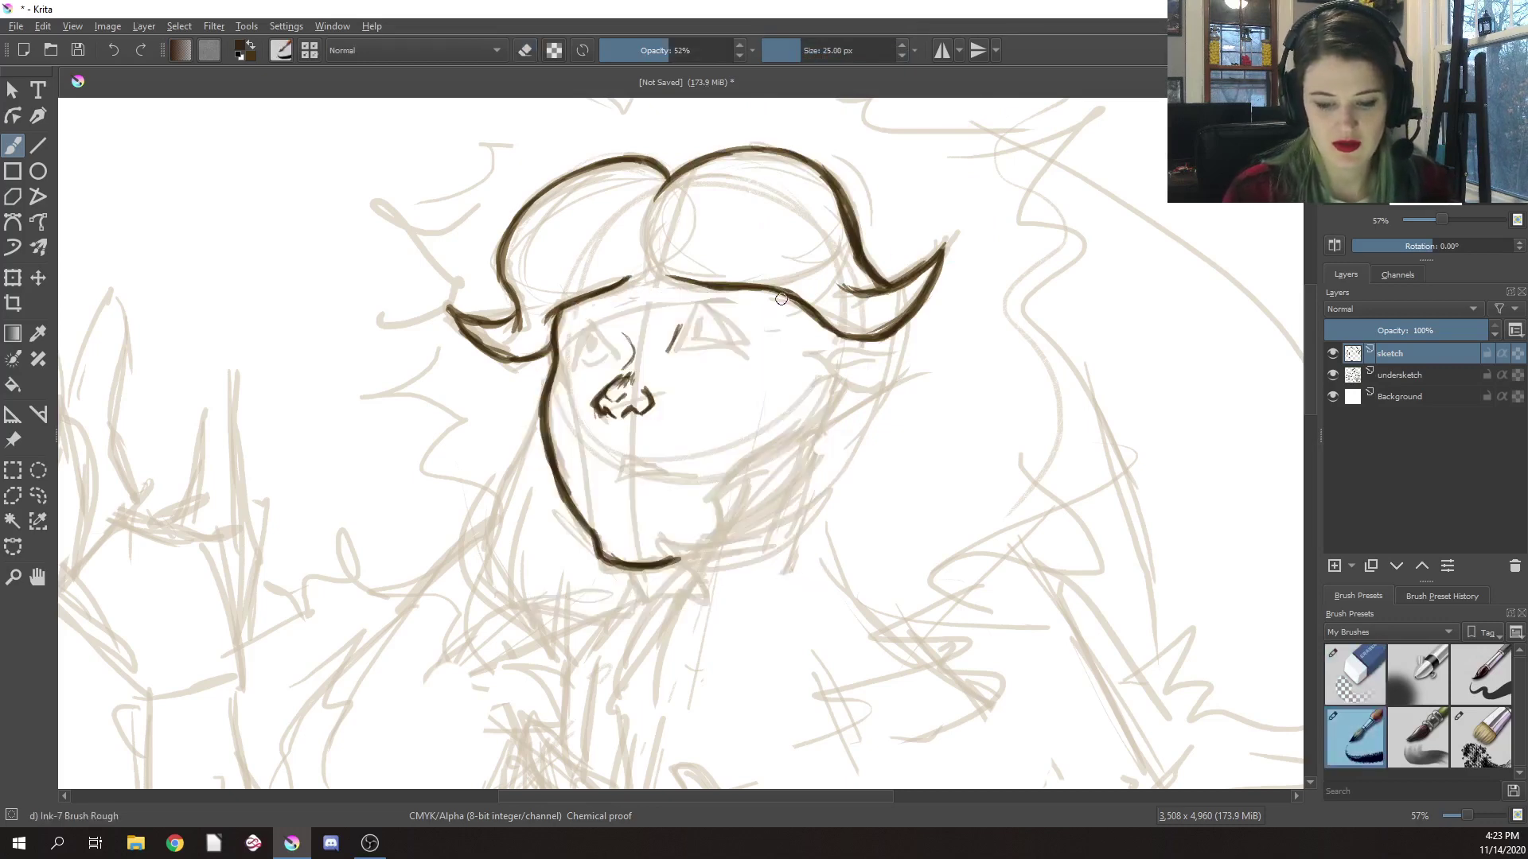
drag(573, 340, 576, 364)
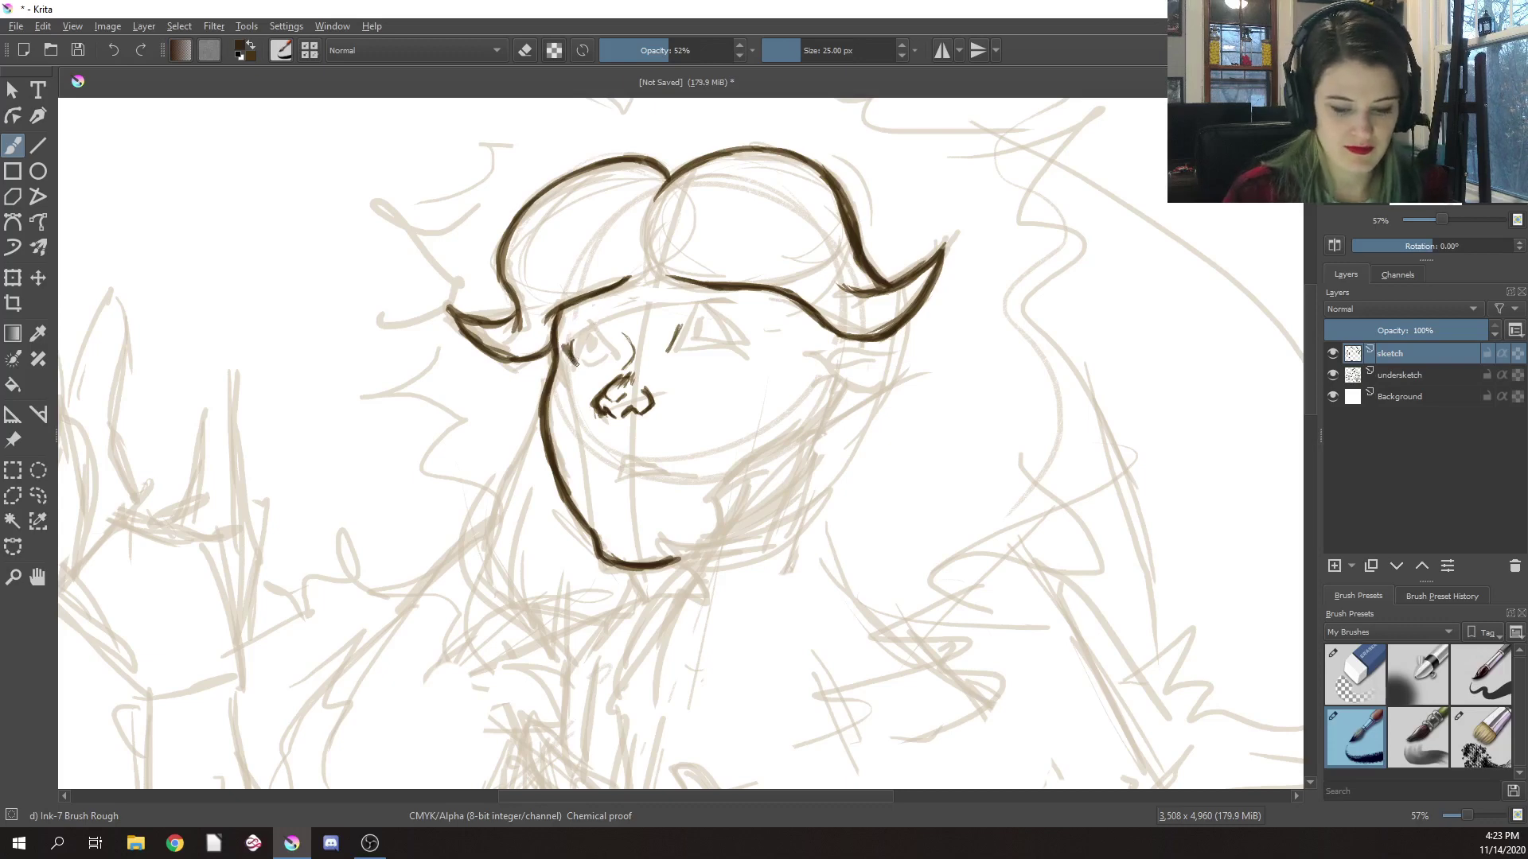
right_click(629, 332)
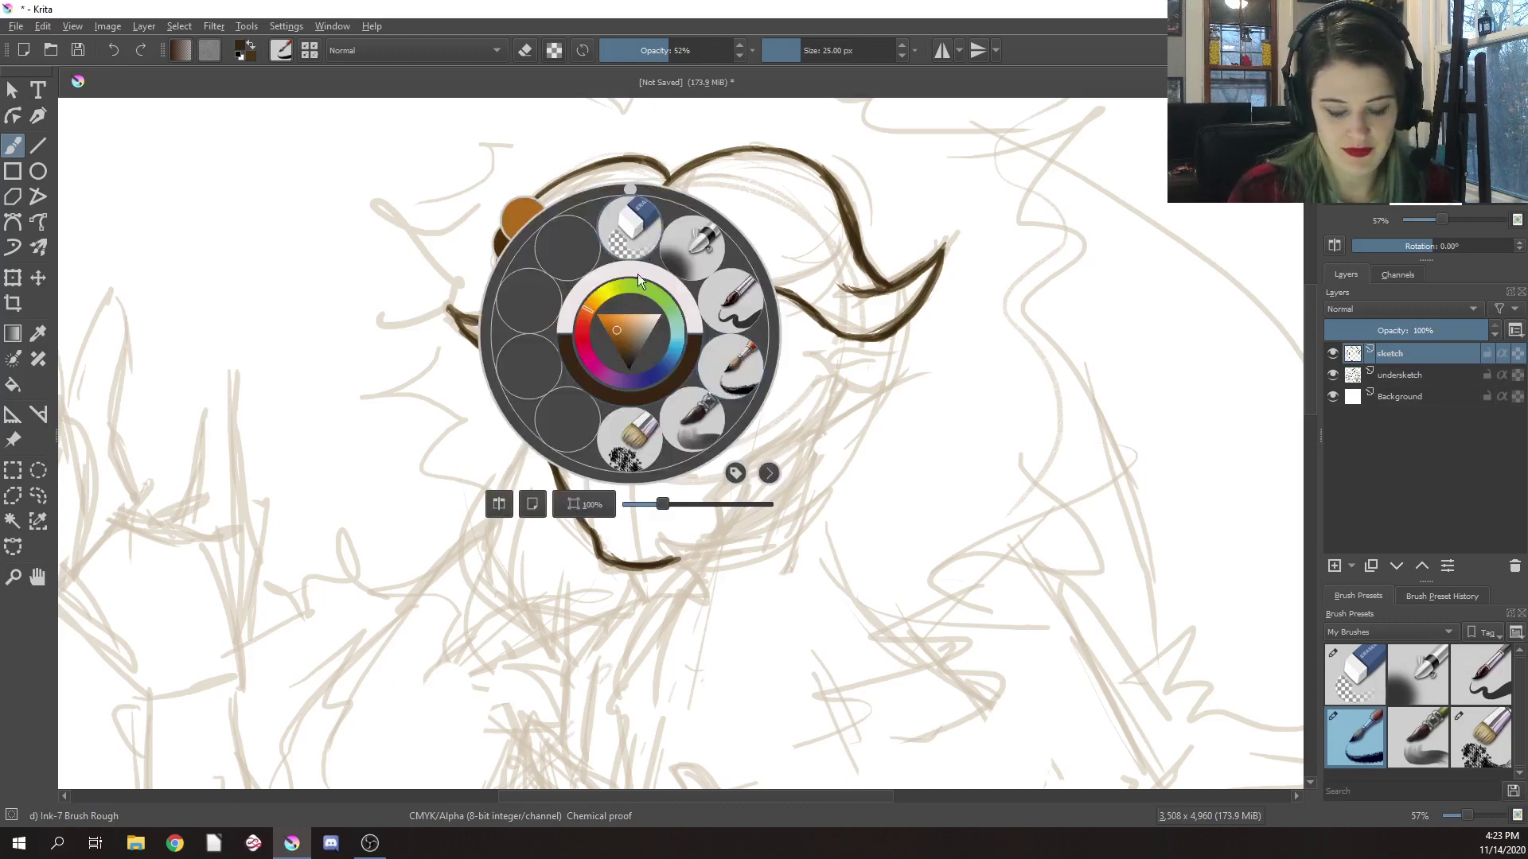
click(637, 274)
drag(581, 352, 601, 363)
right_click(600, 341)
click(681, 334)
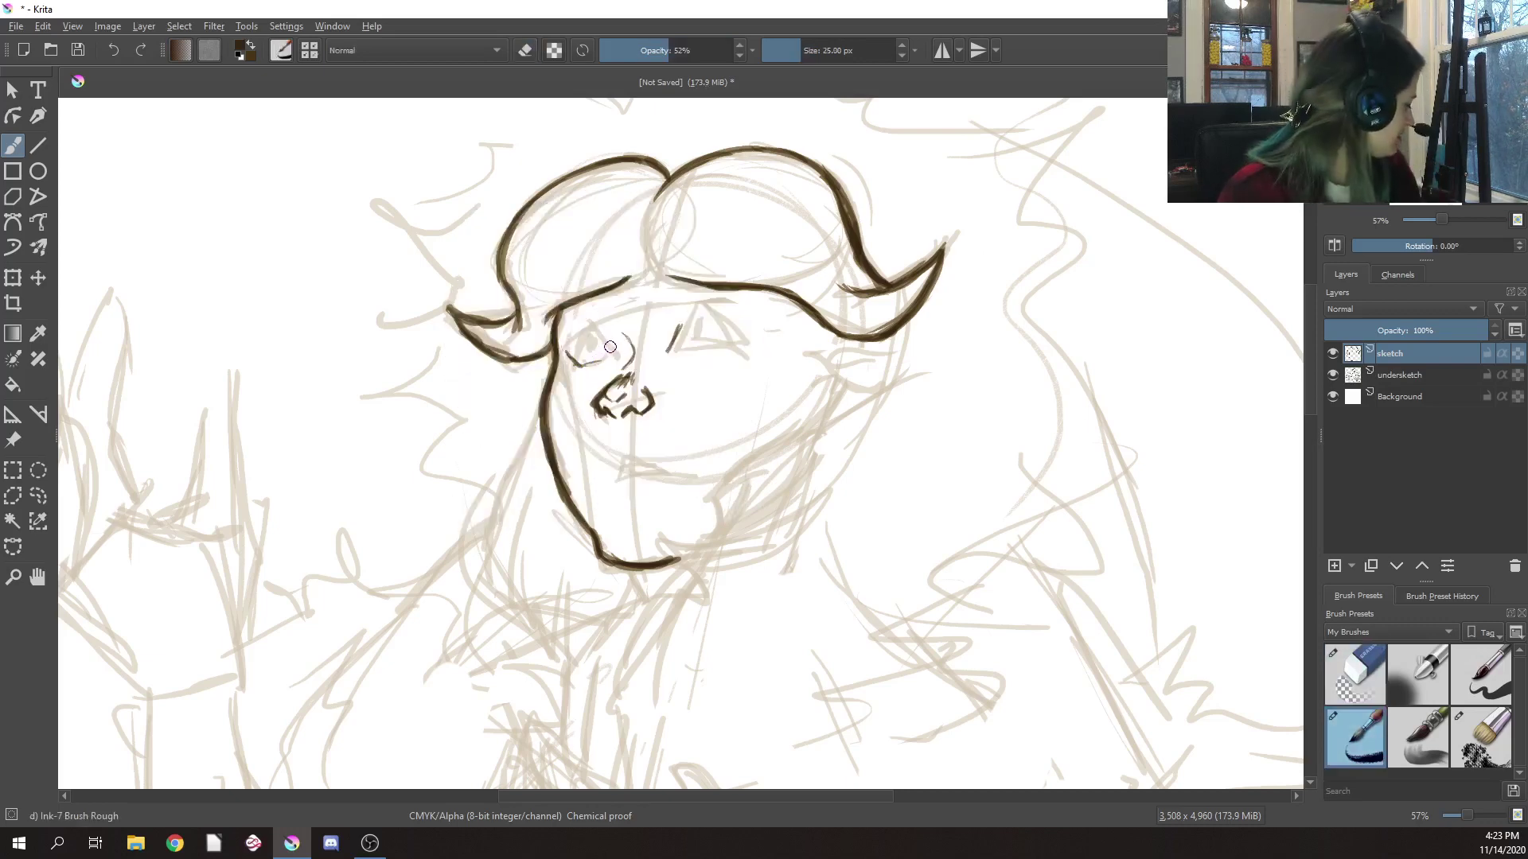
Ink the curve beneath the left eye and a short dark stroke at its corner
drag(565, 353, 615, 364)
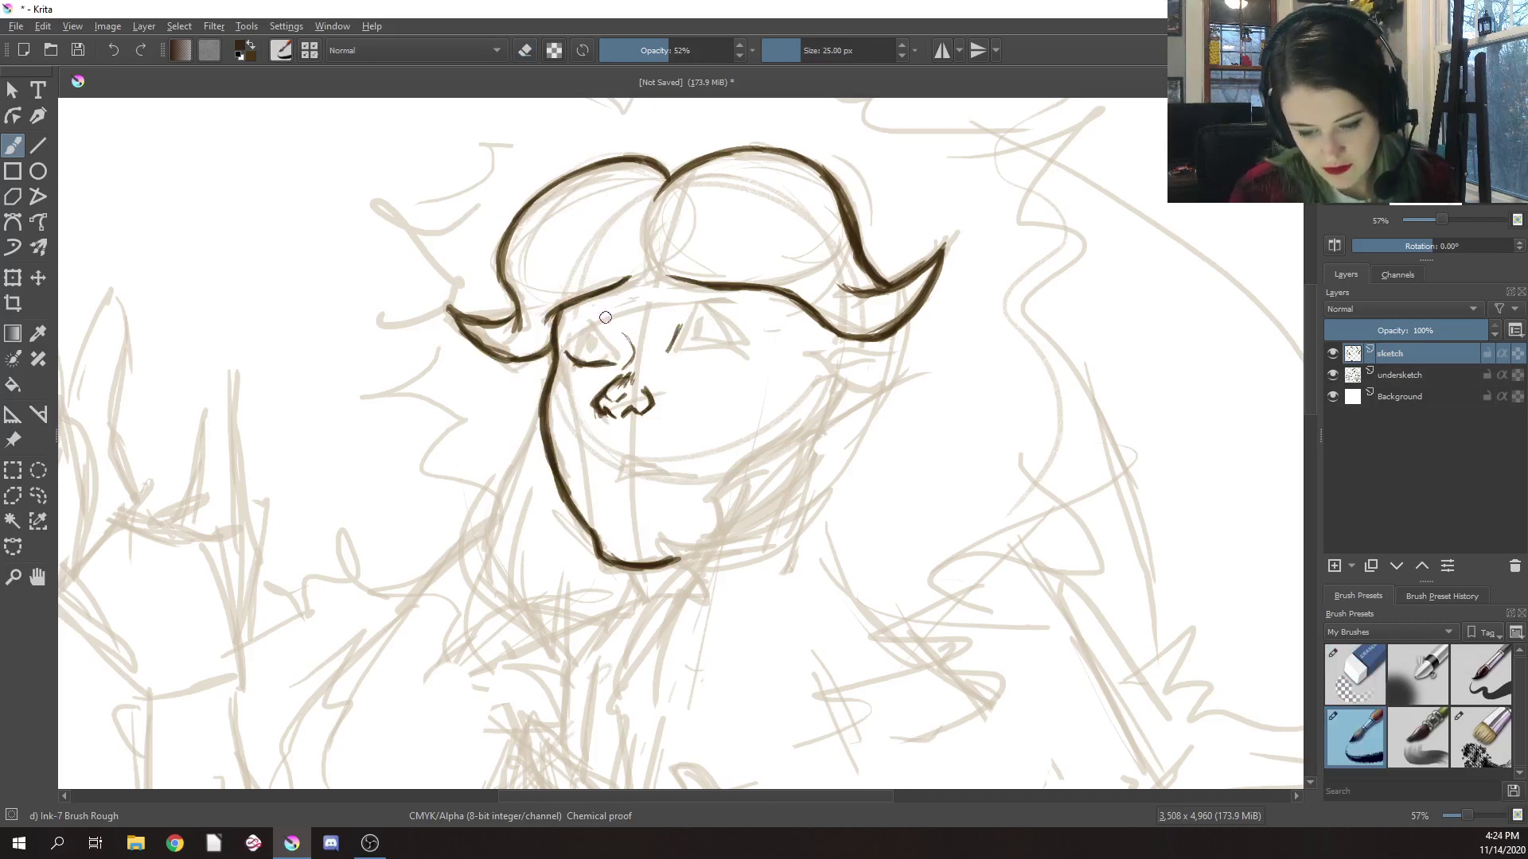
mouse_move(604, 342)
mouse_down()
mouse_move(614, 359)
mouse_move(595, 334)
mouse_move(616, 359)
mouse_up()
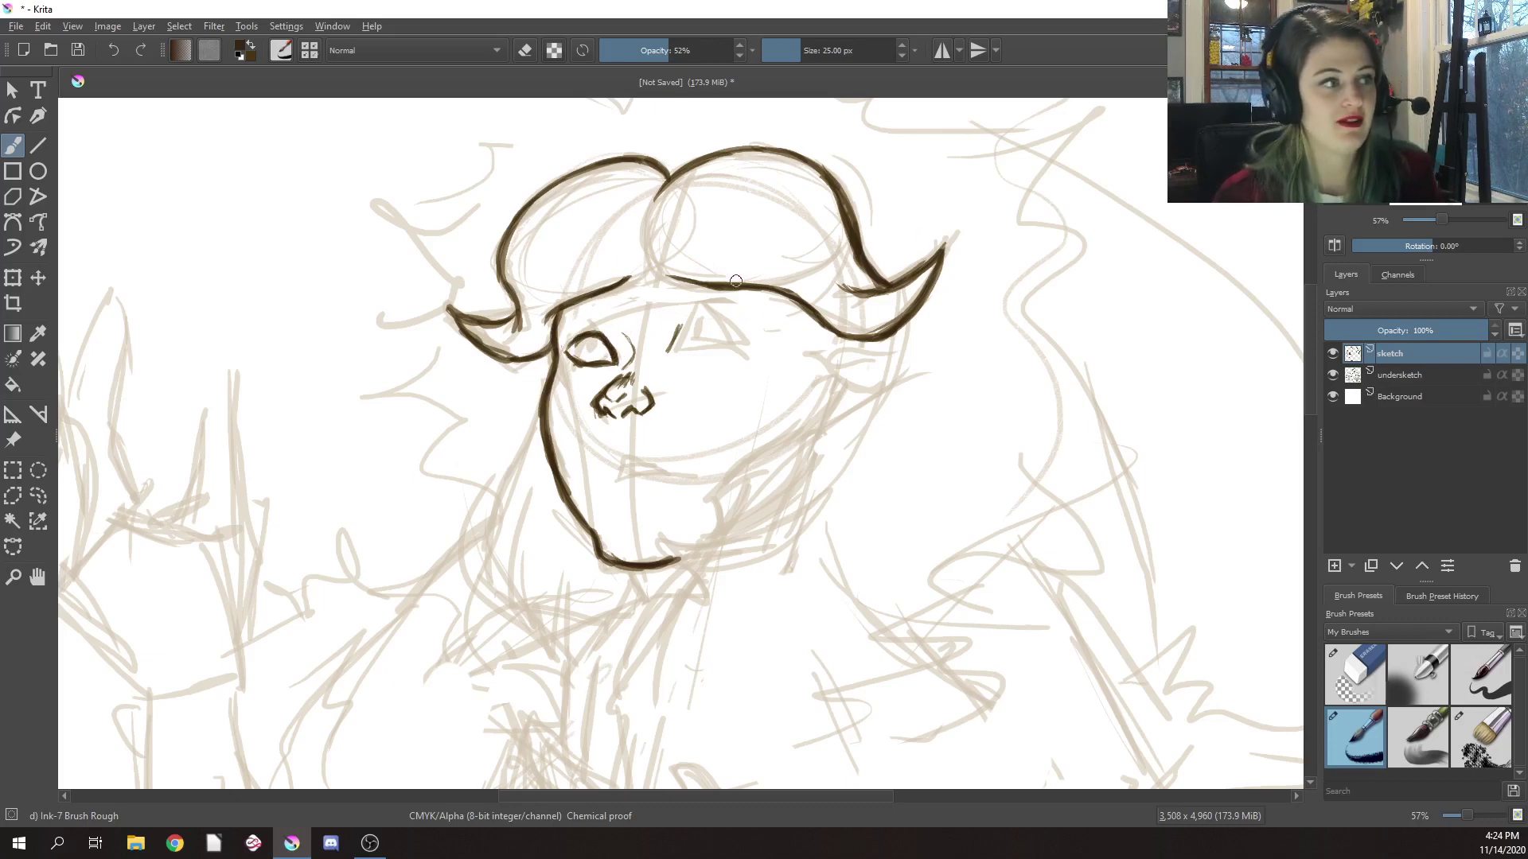
right_click(766, 316)
click(683, 259)
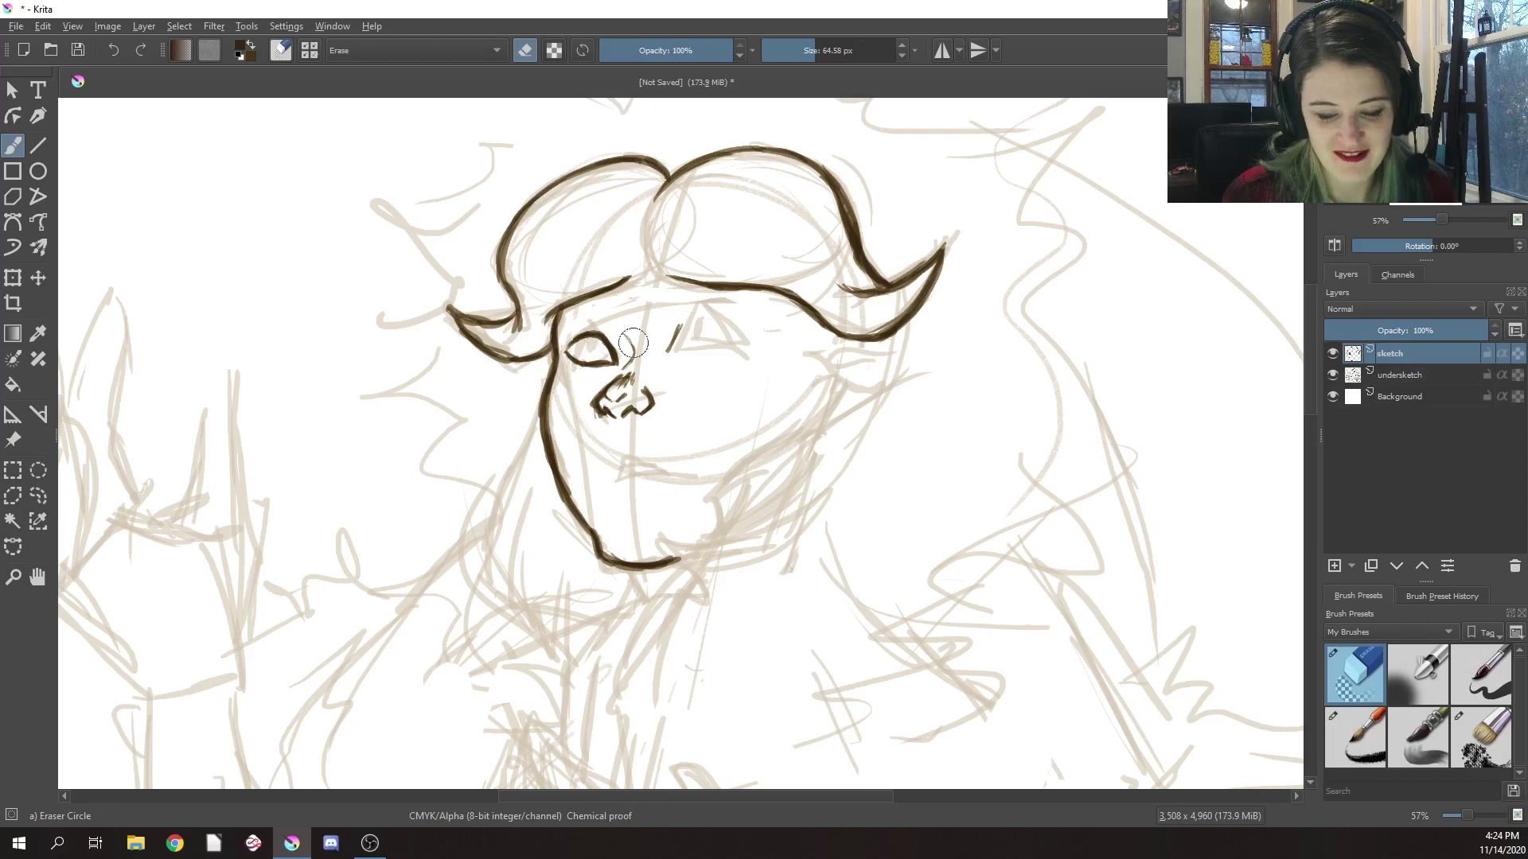
right_click(728, 317)
click(830, 371)
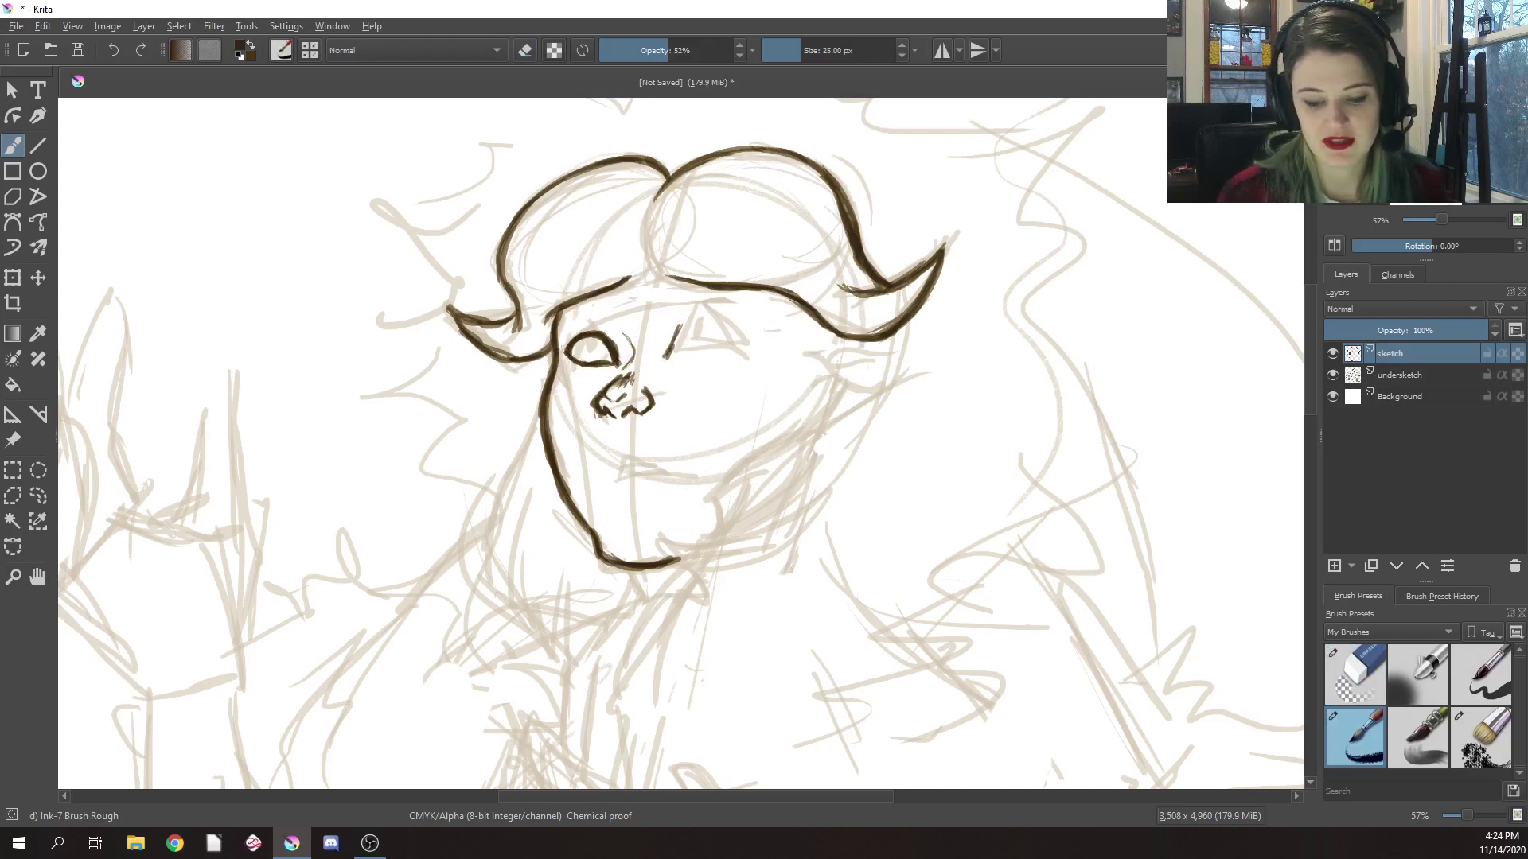
Erase the short stroke by the right eye and ink its upper lid line
right_click(703, 331)
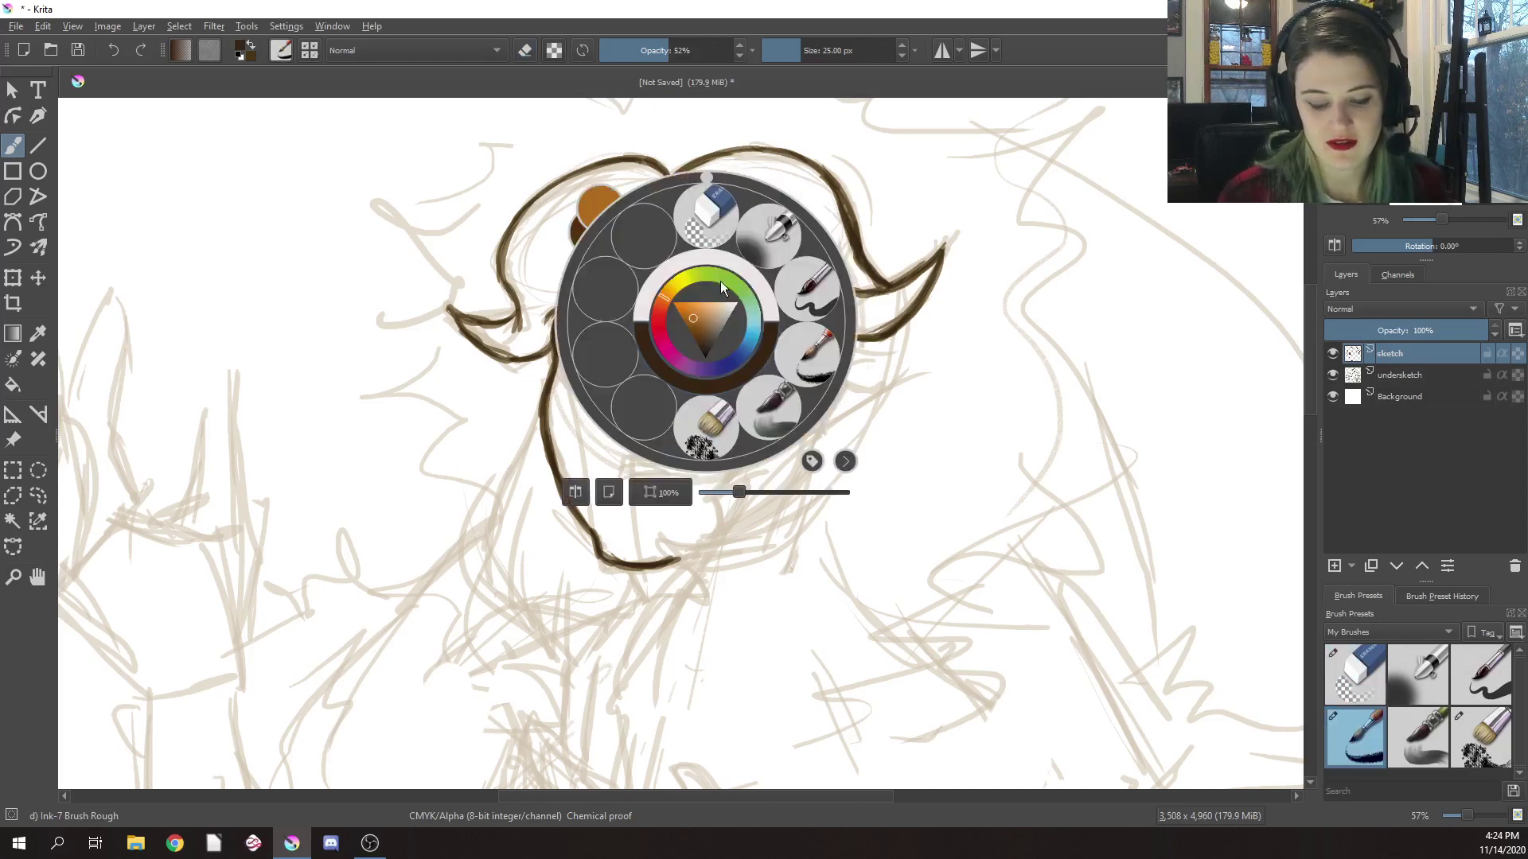
click(707, 225)
drag(678, 326, 664, 362)
right_click(688, 327)
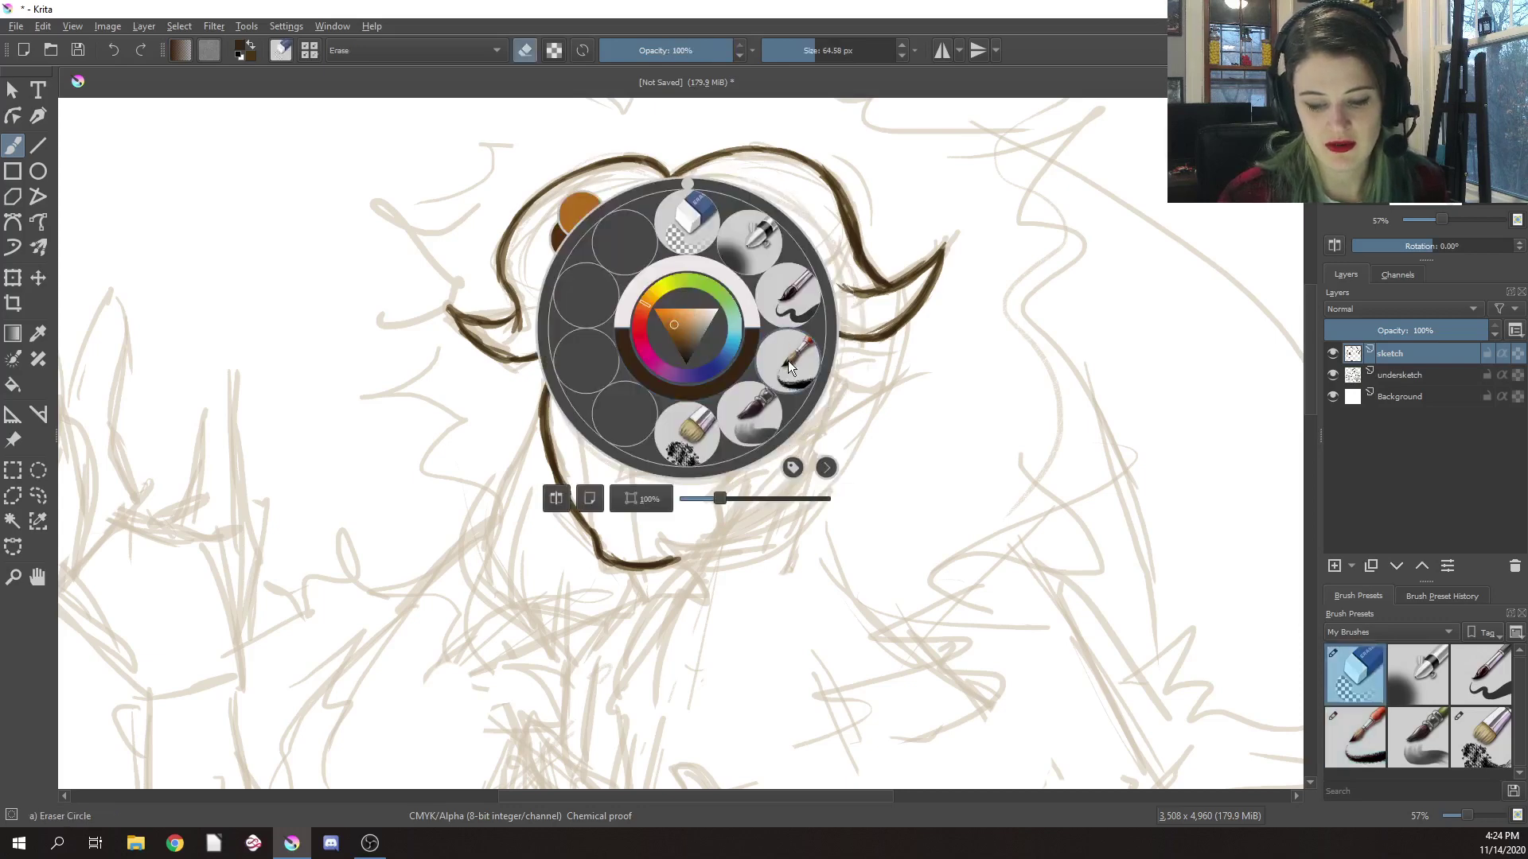
click(807, 334)
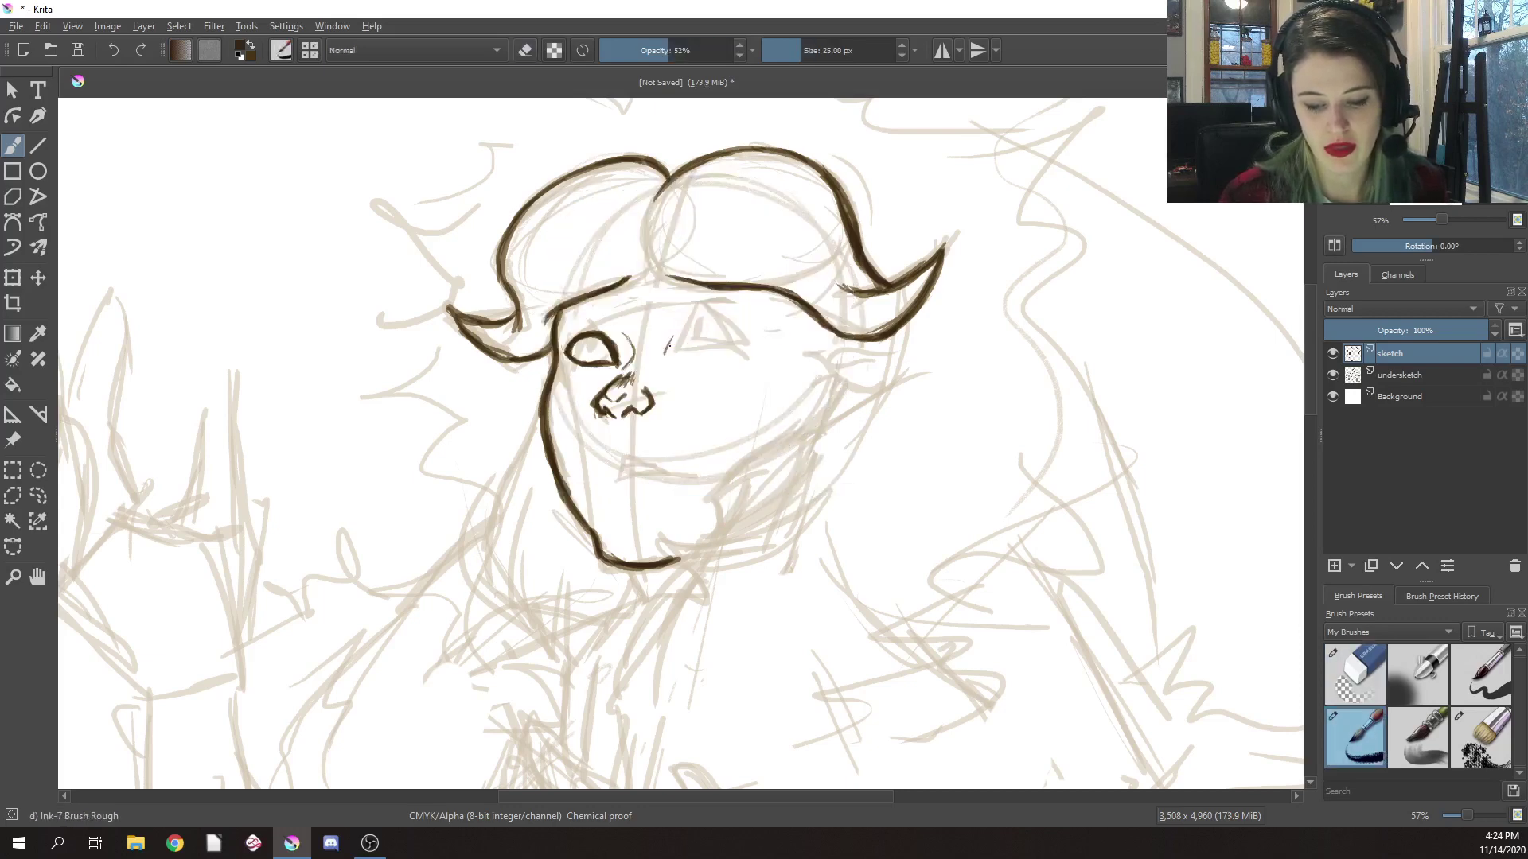
mouse_move(679, 328)
mouse_down()
mouse_move(665, 357)
mouse_move(685, 324)
mouse_move(733, 336)
mouse_up()
Erase the left eye's lower line and the right eye's arc, then redraw the left eye's lower edge
right_click(756, 320)
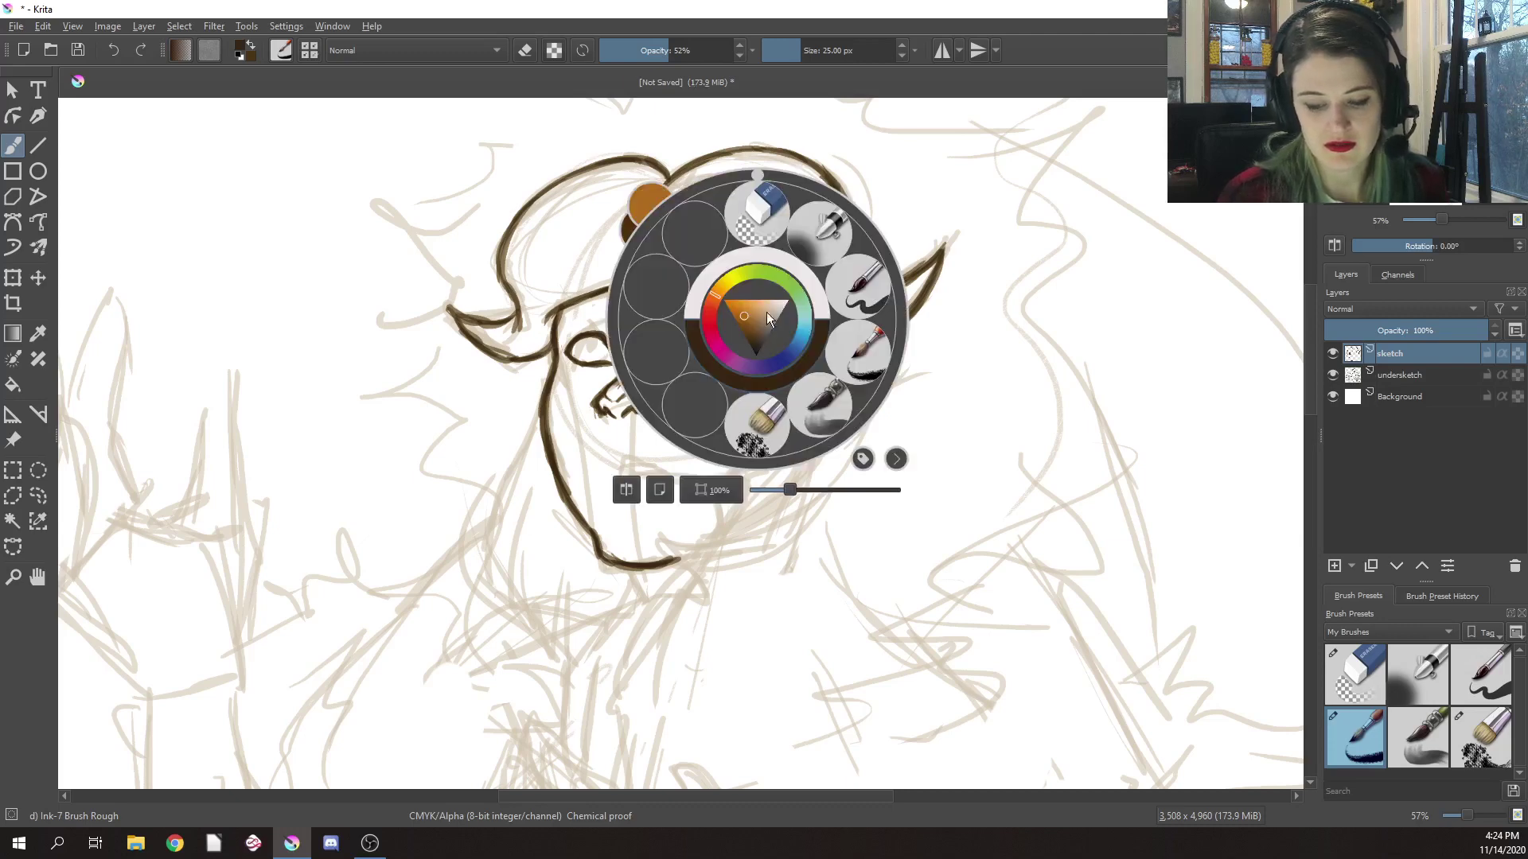
click(766, 224)
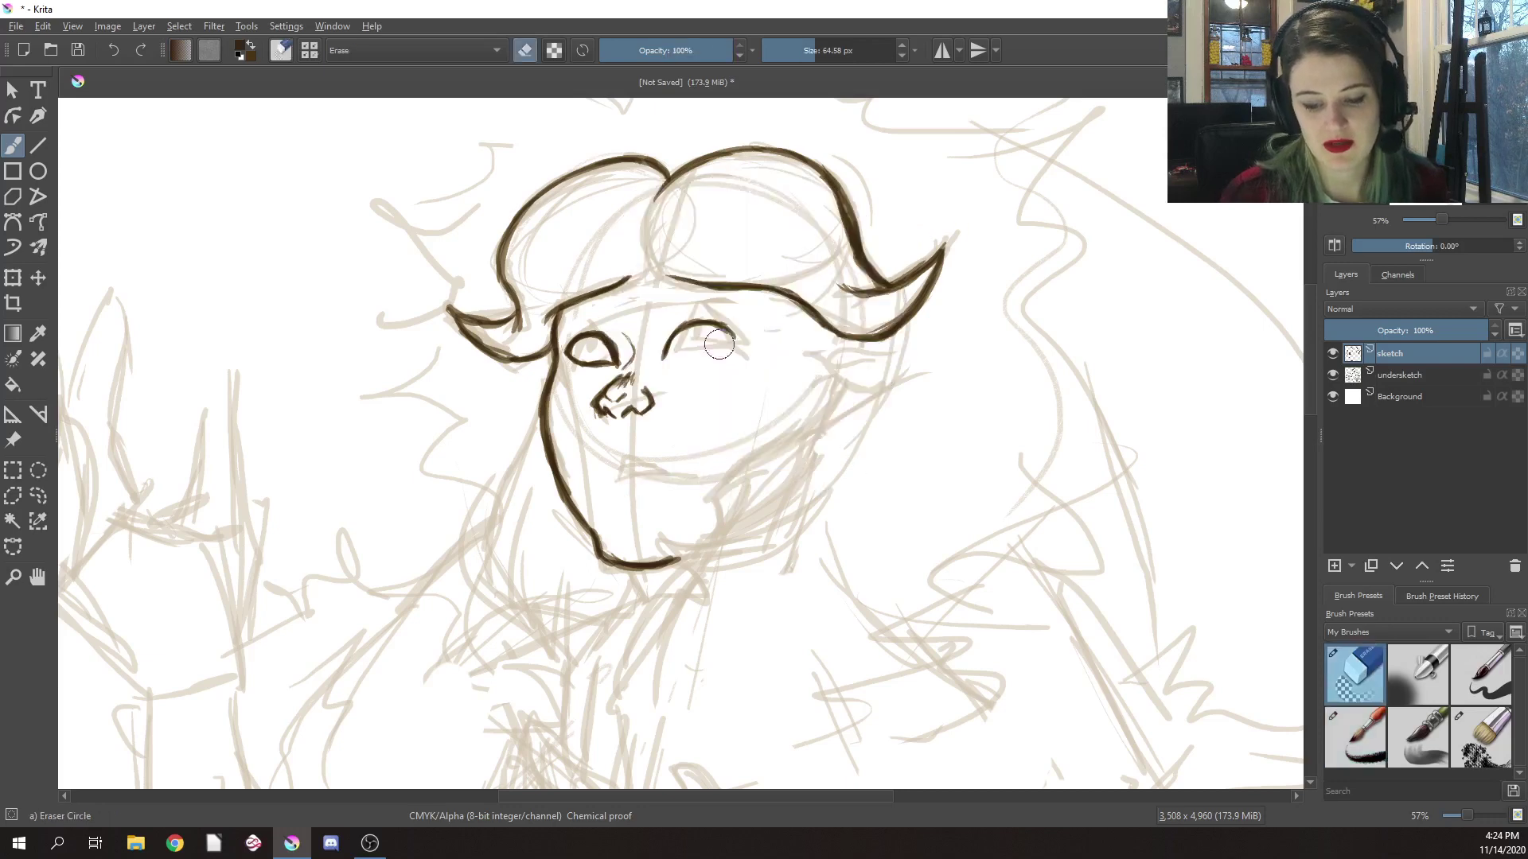
drag(587, 362, 600, 369)
mouse_move(734, 333)
mouse_down()
mouse_move(690, 328)
mouse_move(725, 328)
mouse_up()
right_click(881, 351)
click(984, 389)
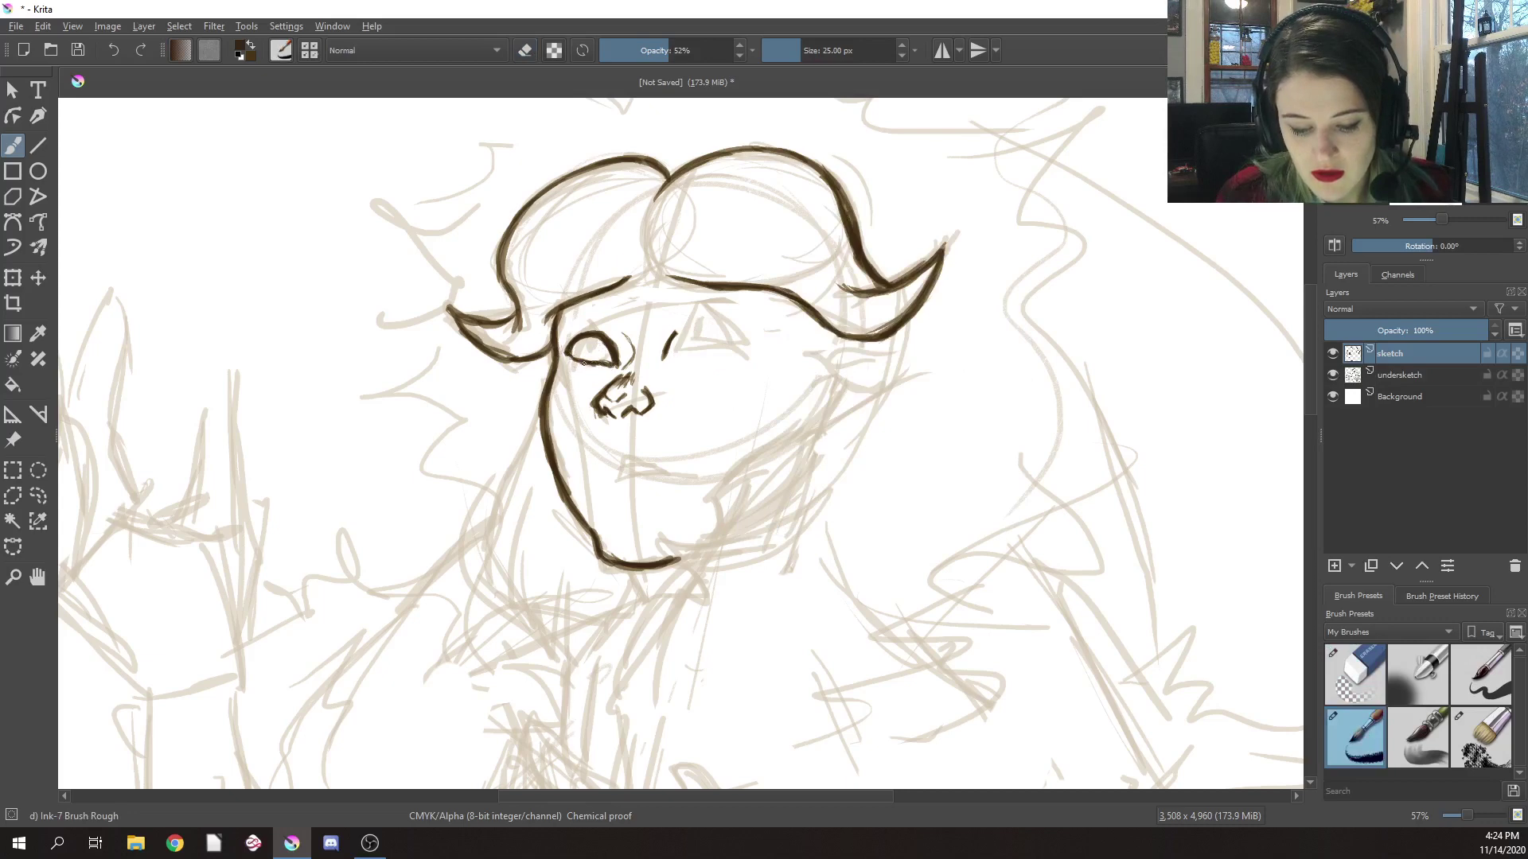
drag(576, 359, 610, 366)
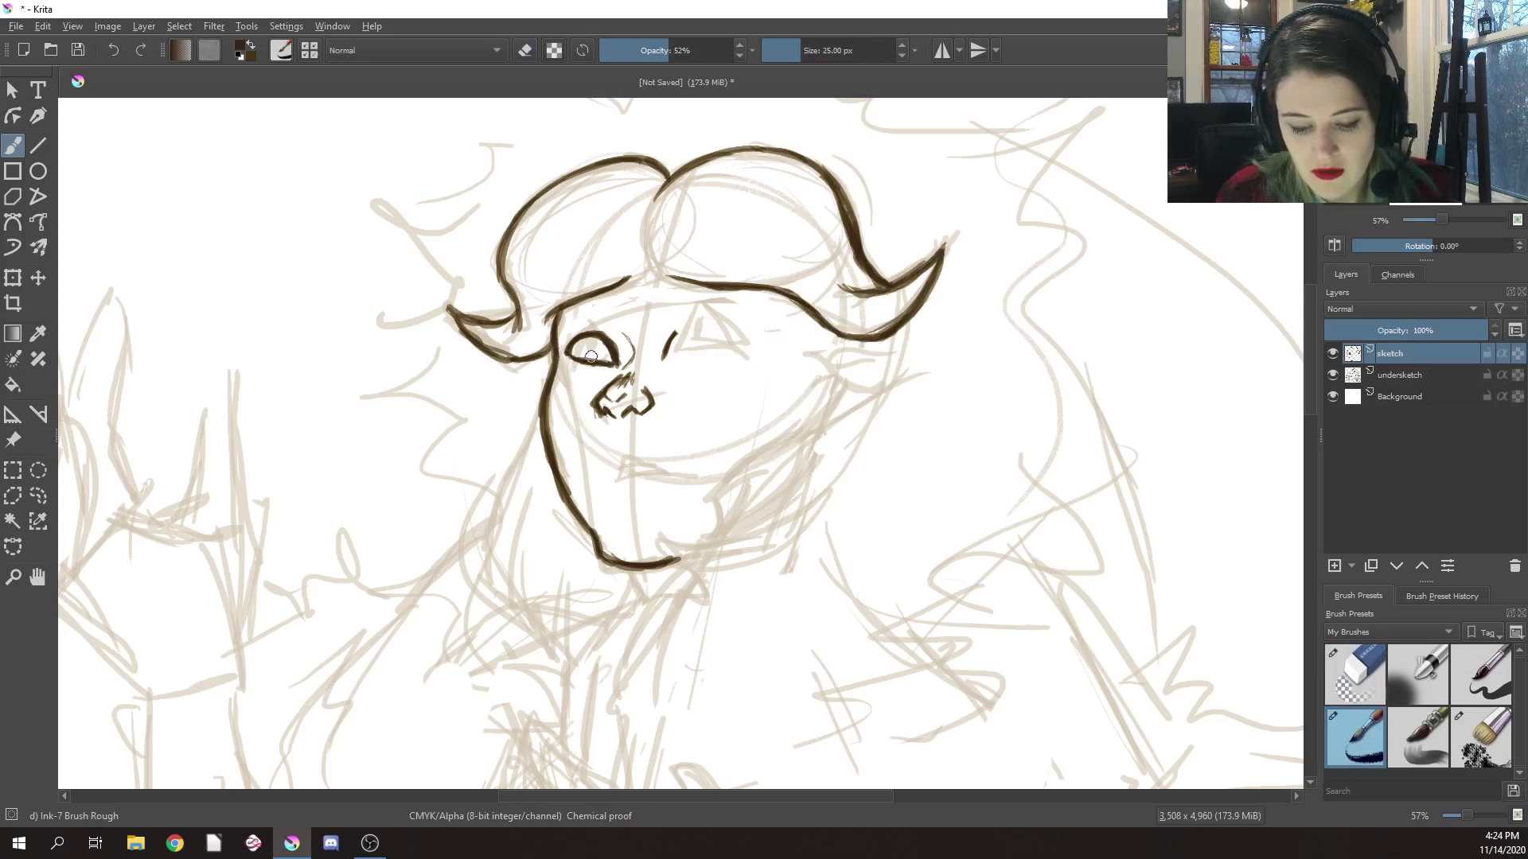
Remove the stray stroke beside the left eye and ink its inner line, top lid and brow stroke
right_click(628, 334)
click(650, 225)
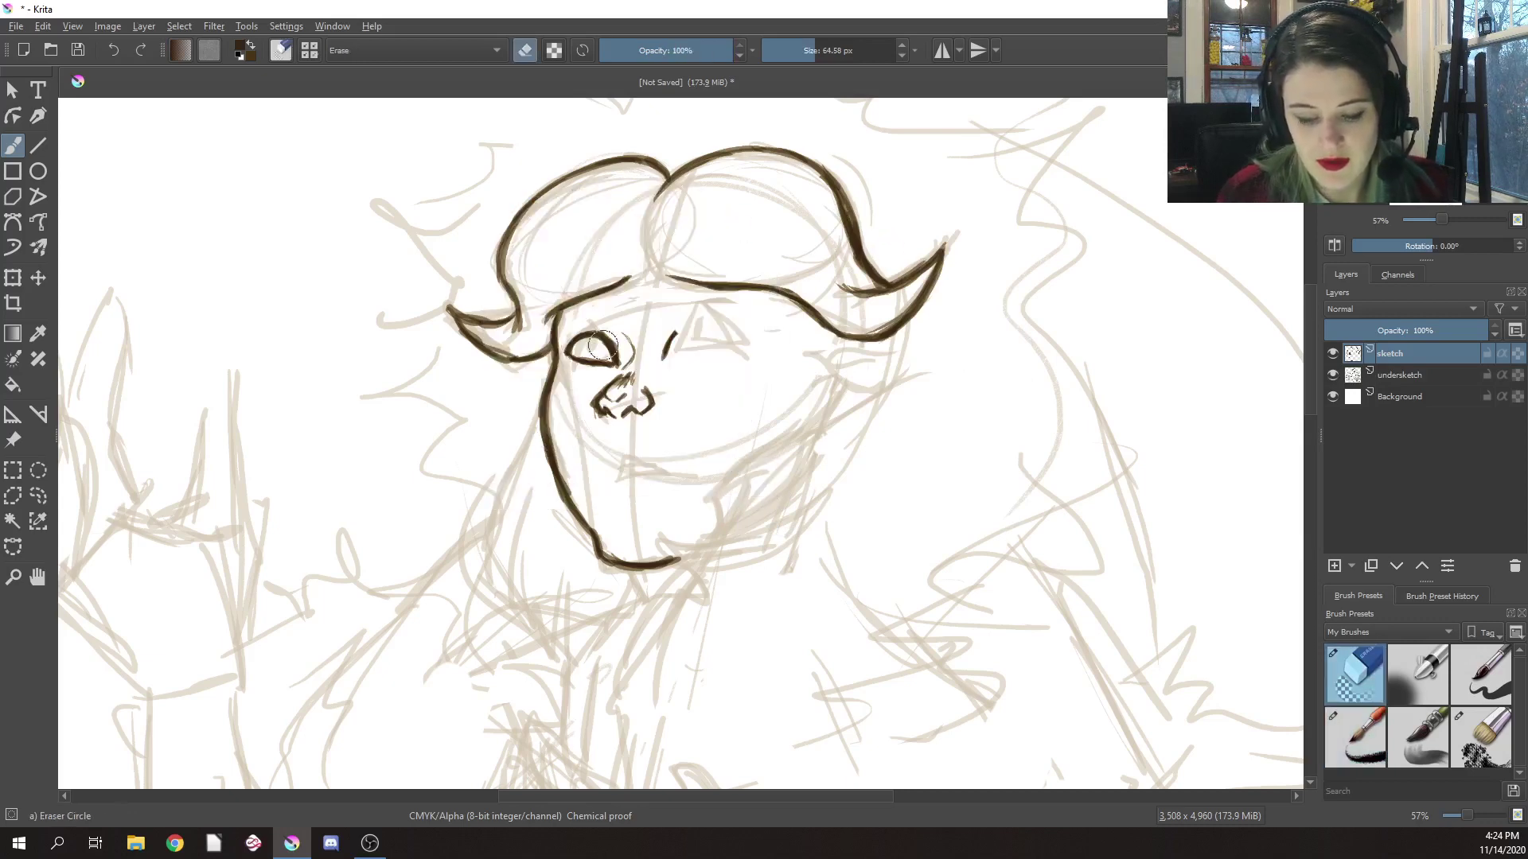
mouse_move(631, 354)
mouse_down()
mouse_move(587, 335)
mouse_move(608, 349)
mouse_up()
right_click(662, 320)
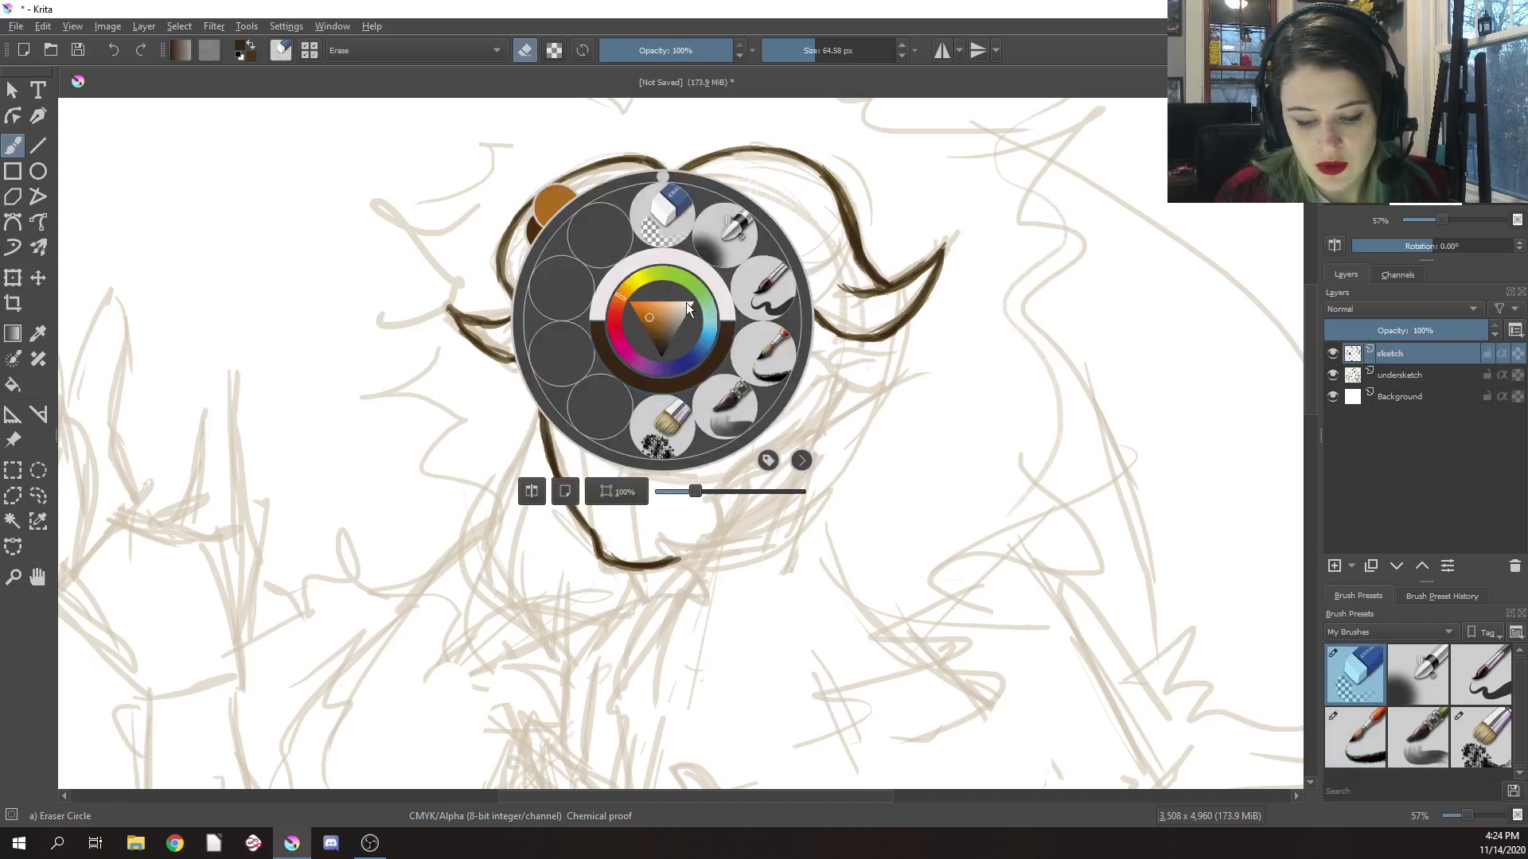
click(777, 373)
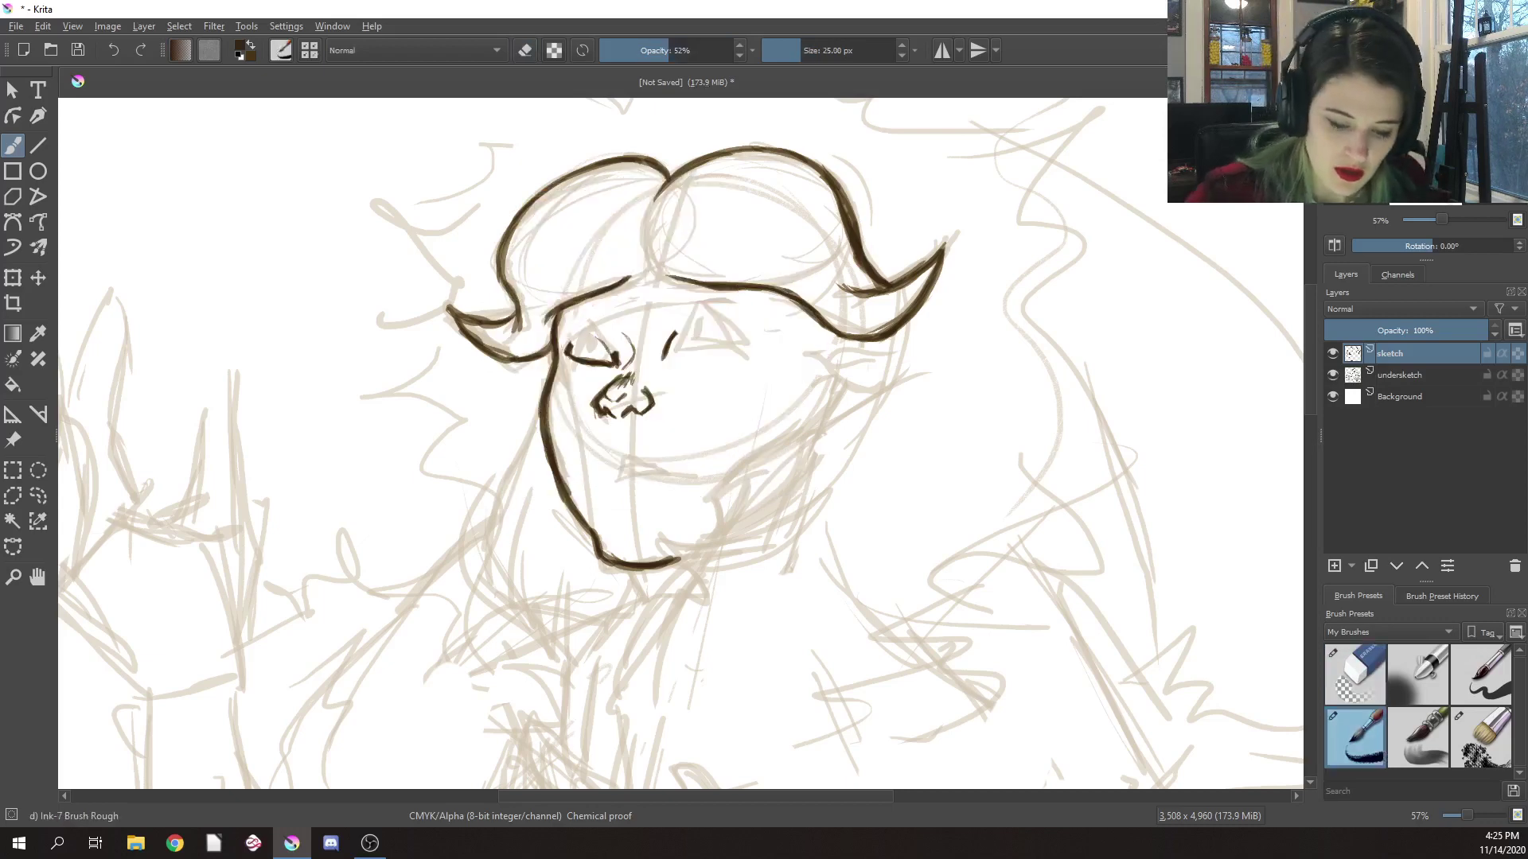
drag(601, 341, 608, 351)
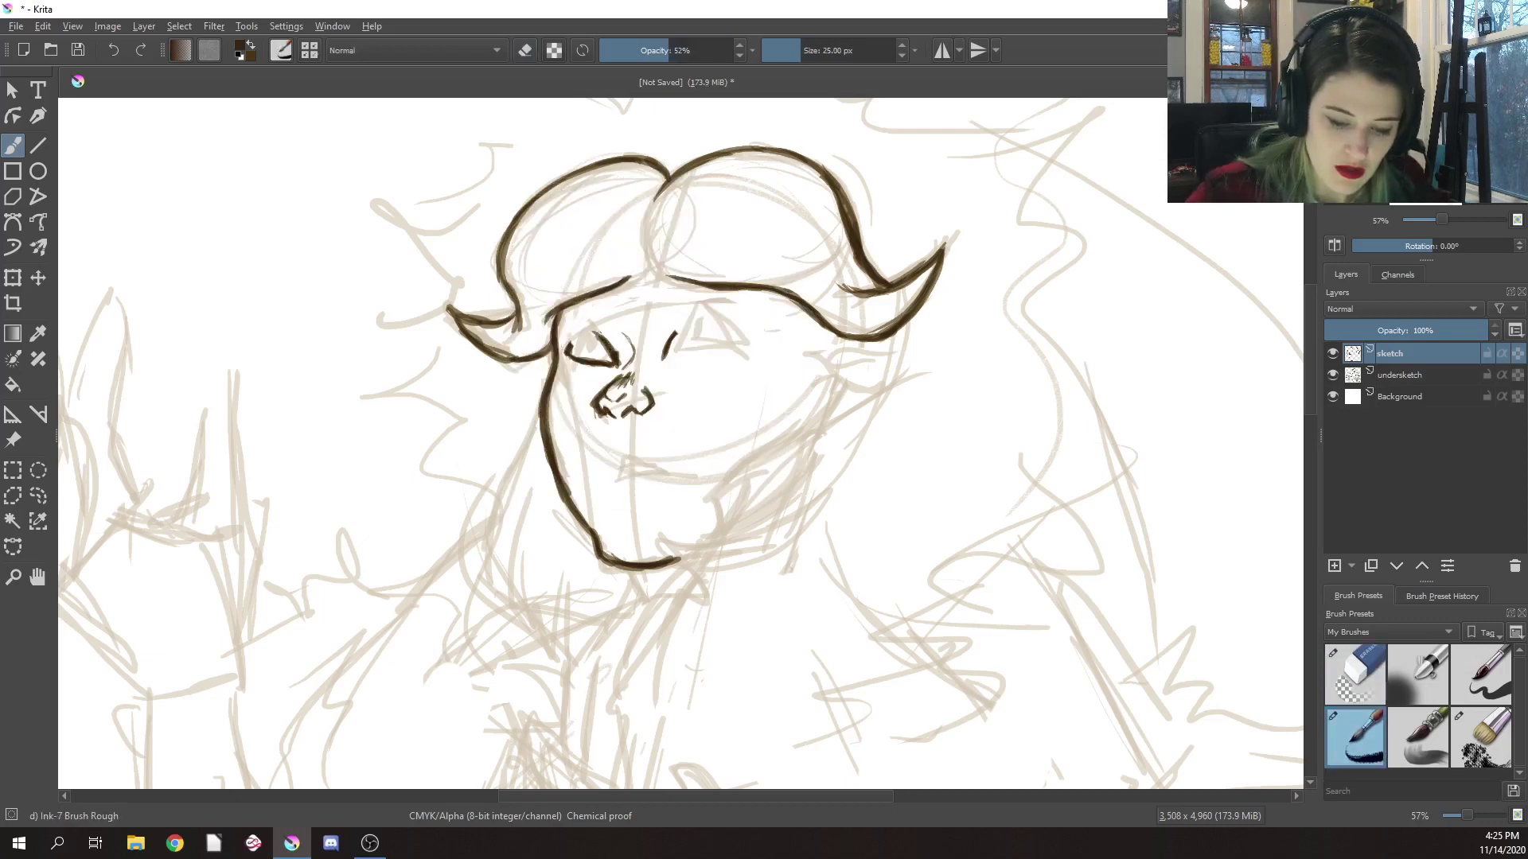
drag(599, 335, 571, 345)
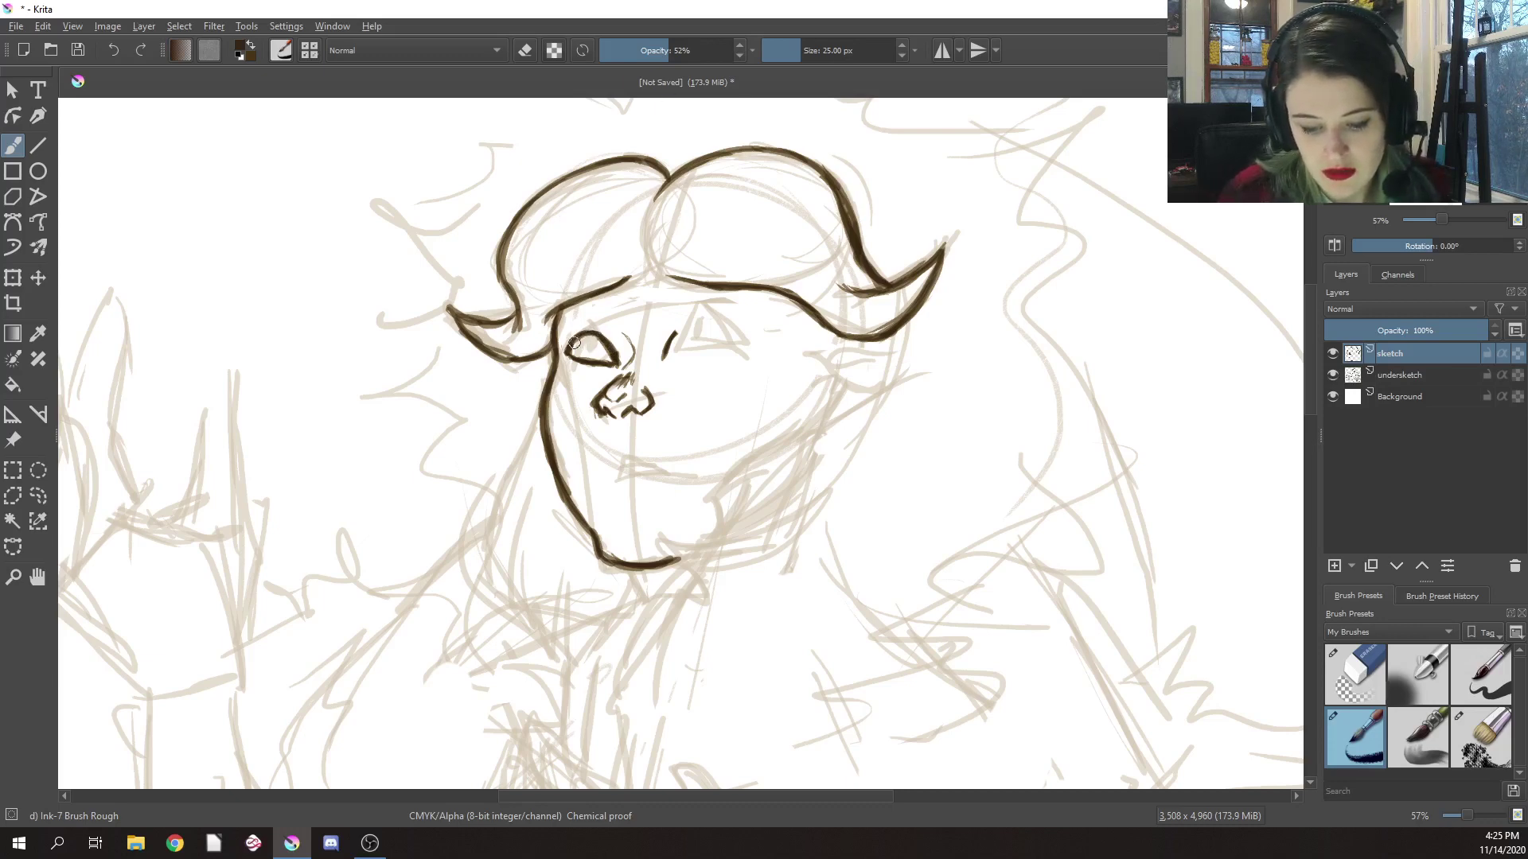
drag(565, 342, 603, 323)
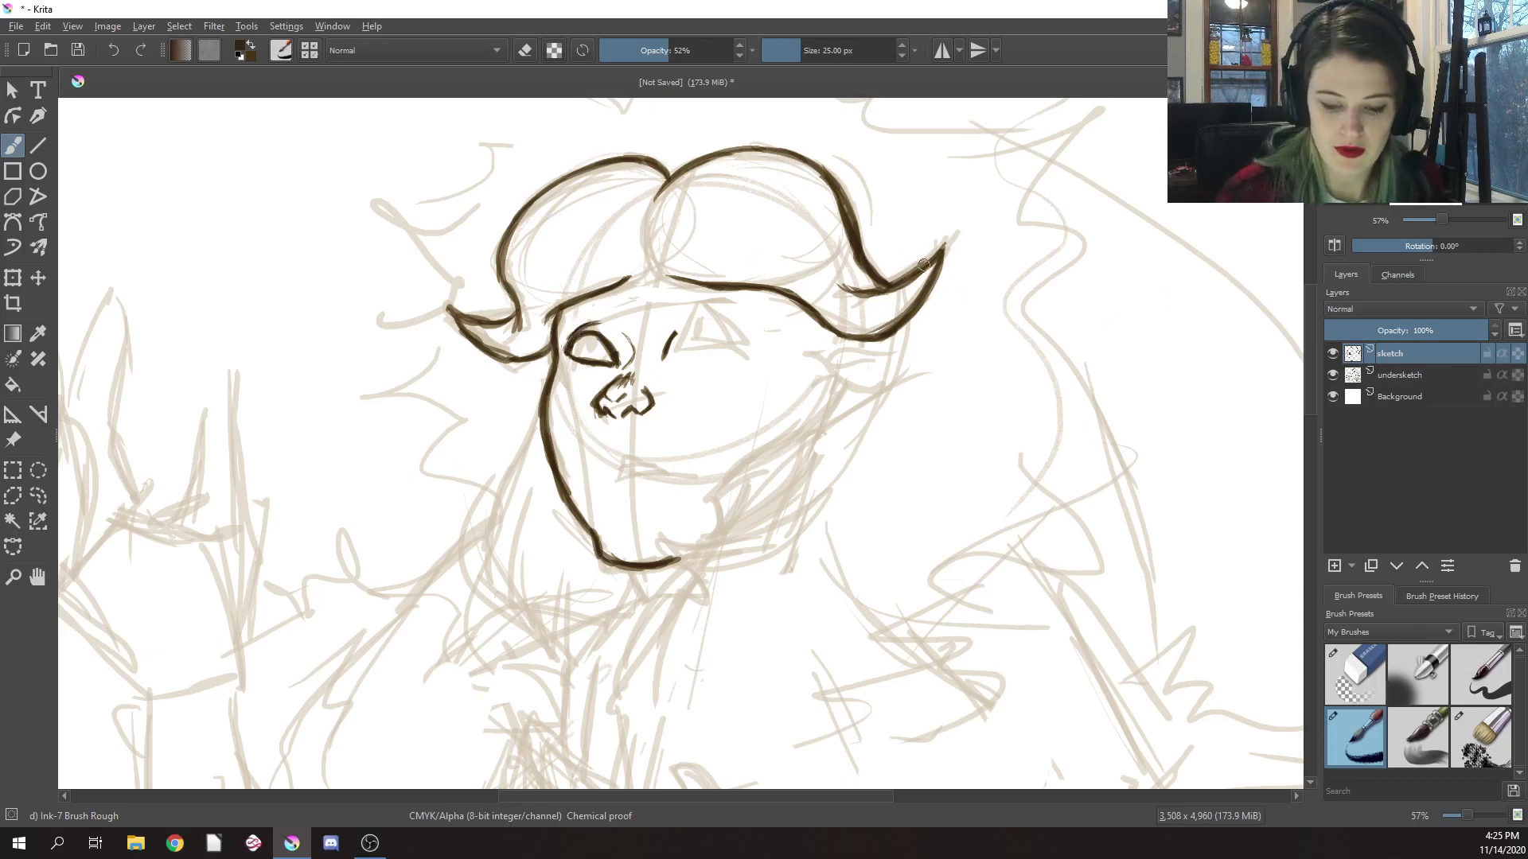
Darken a small stroke on the right eye, ending back on Ink-7 Brush Rough
mouse_move(674, 342)
mouse_down()
mouse_move(662, 361)
mouse_move(729, 323)
mouse_move(760, 342)
mouse_move(701, 312)
mouse_move(722, 355)
mouse_move(687, 362)
mouse_move(734, 350)
mouse_up()
right_click(712, 318)
click(717, 209)
right_click(731, 323)
click(828, 351)
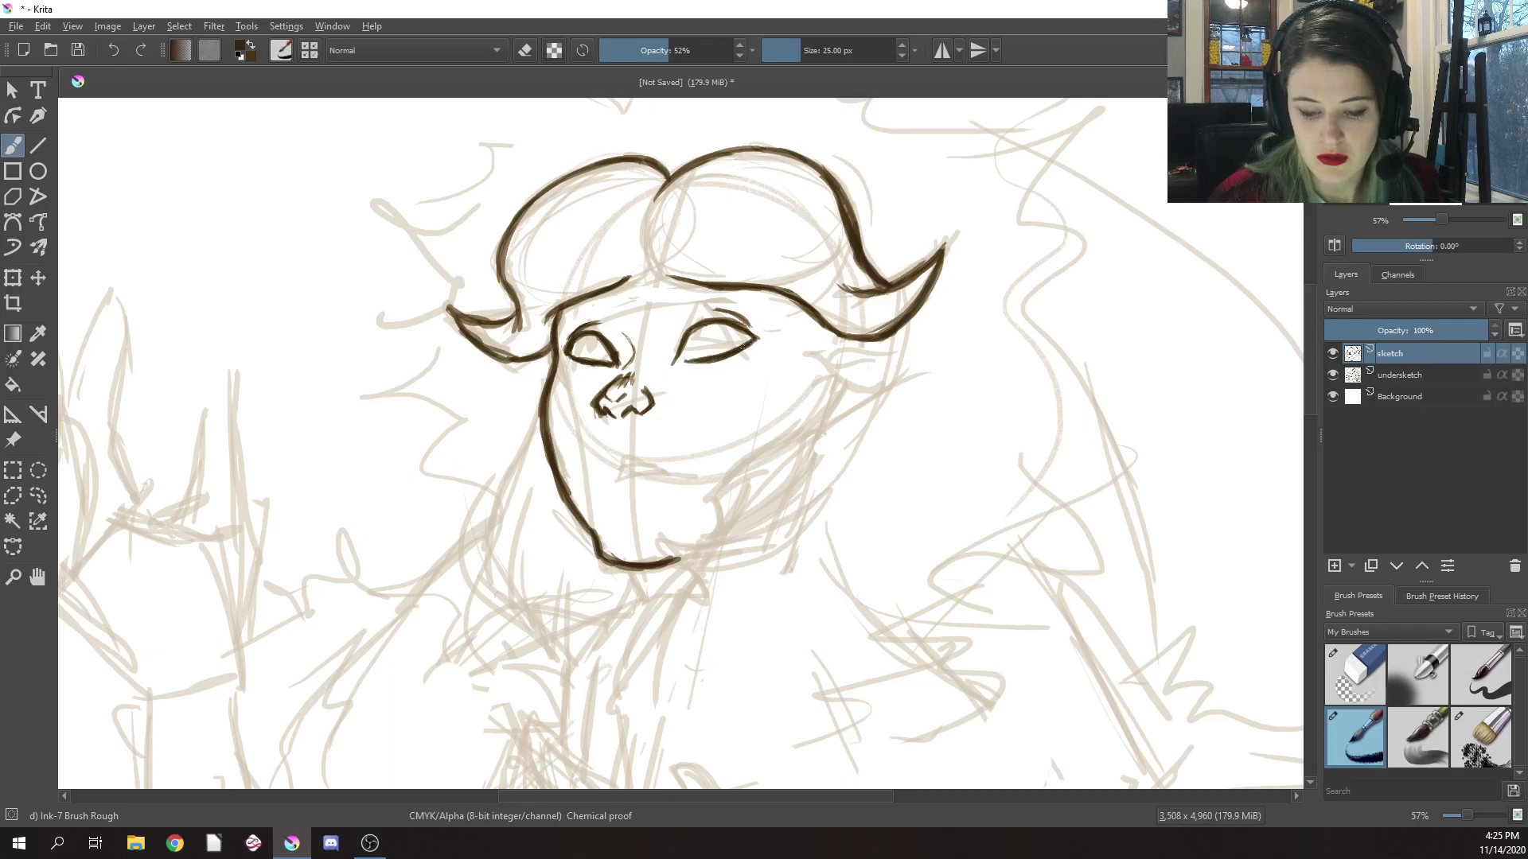
Lasso a tight freehand selection around the left eye
click(38, 497)
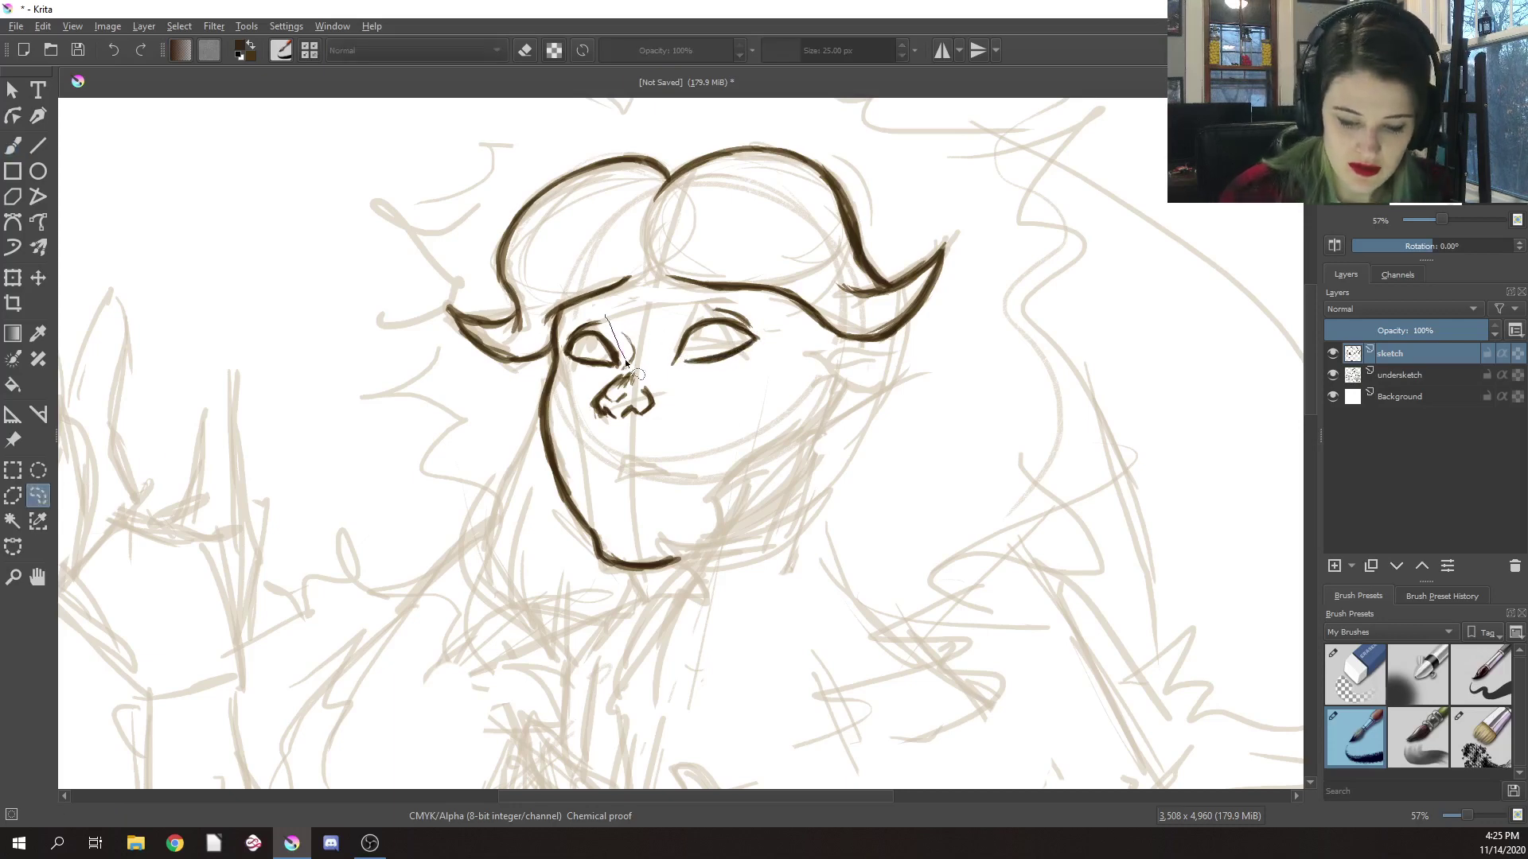
mouse_move(627, 363)
mouse_down()
mouse_move(586, 380)
mouse_move(558, 349)
mouse_move(611, 312)
mouse_up()
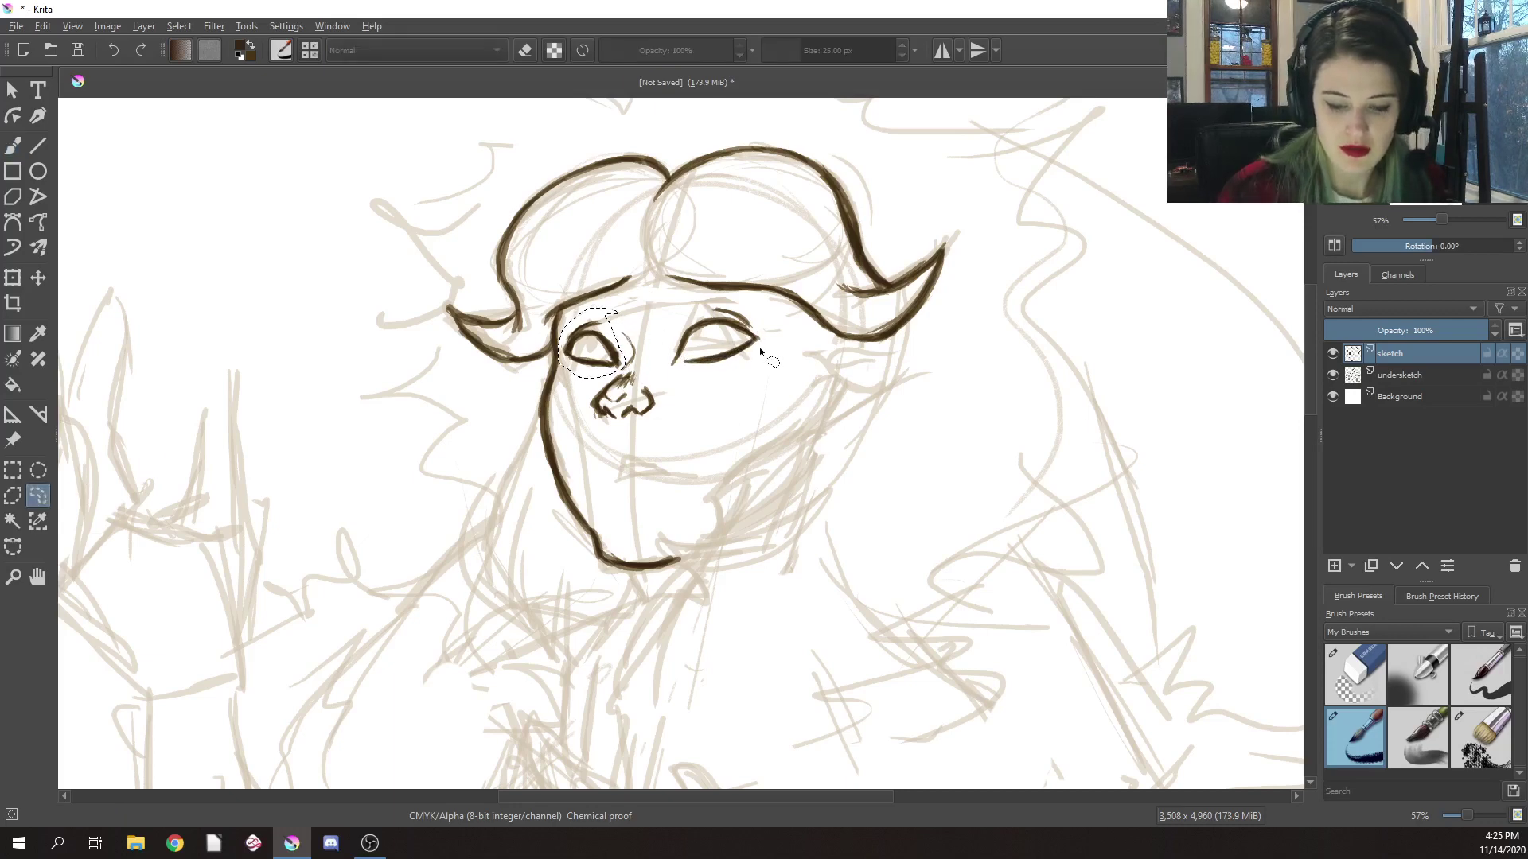
right_click(694, 360)
click(755, 376)
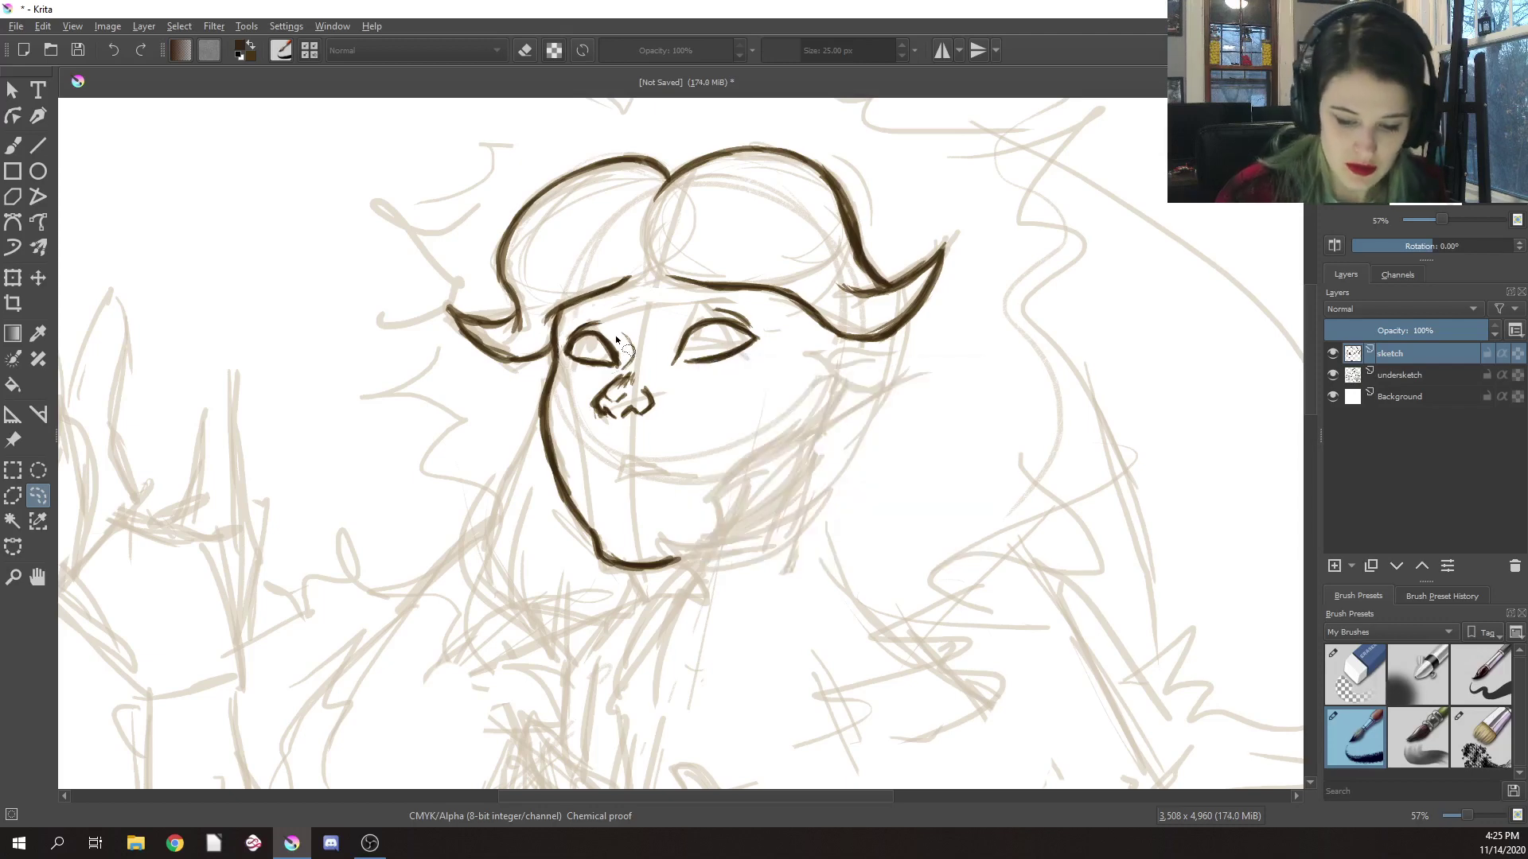
mouse_move(614, 334)
mouse_down()
mouse_move(605, 373)
mouse_move(563, 360)
mouse_move(566, 327)
mouse_move(609, 320)
mouse_up()
Transform the selected eye slightly larger, nudge it up and right, and apply
key(ctrl+t)
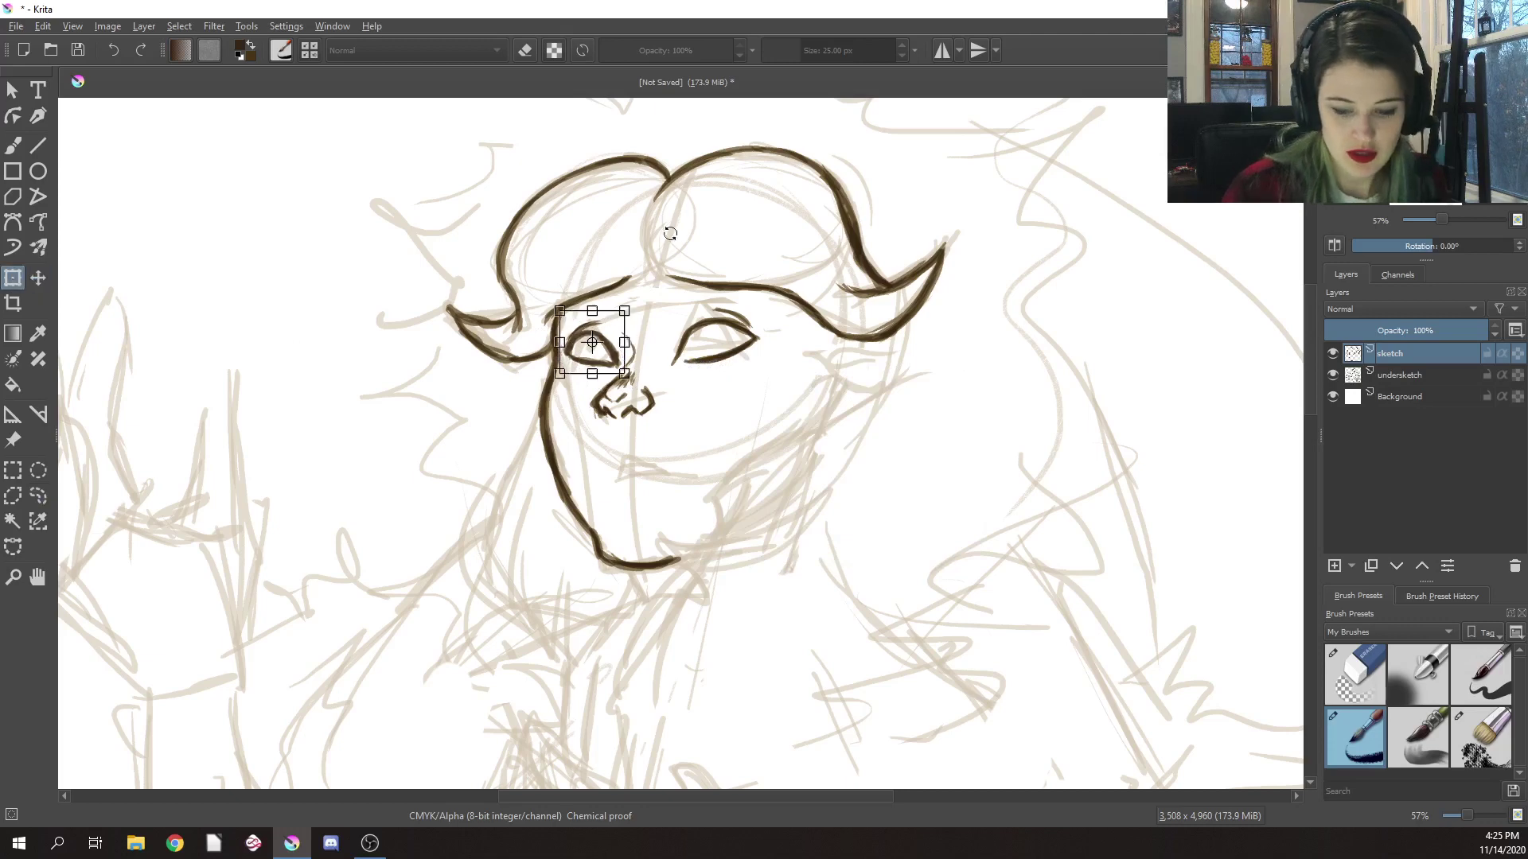
drag(624, 311, 616, 359)
drag(614, 363, 615, 365)
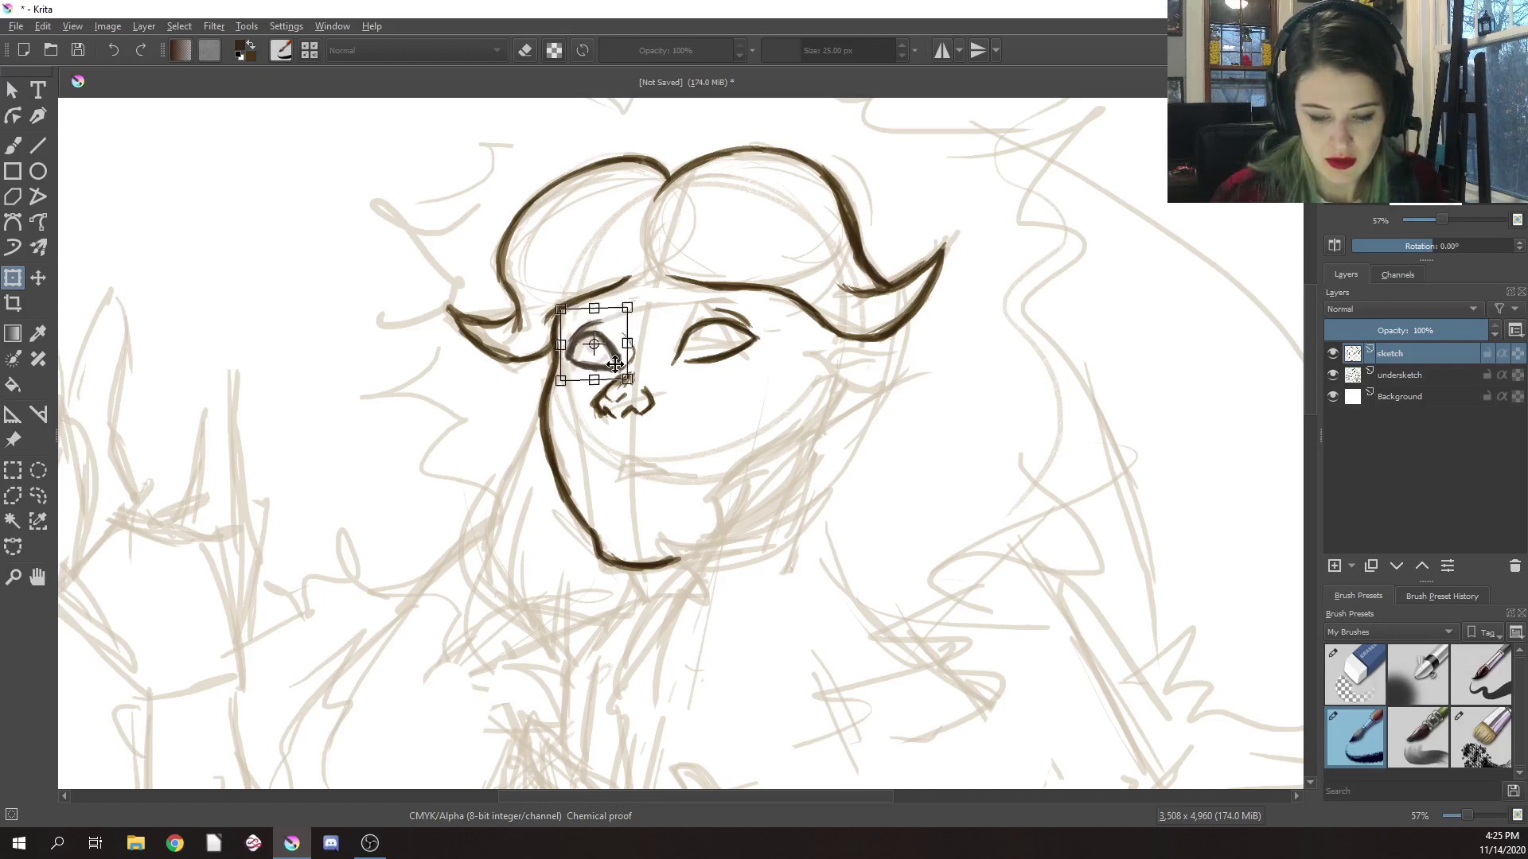
right_click(682, 350)
click(765, 555)
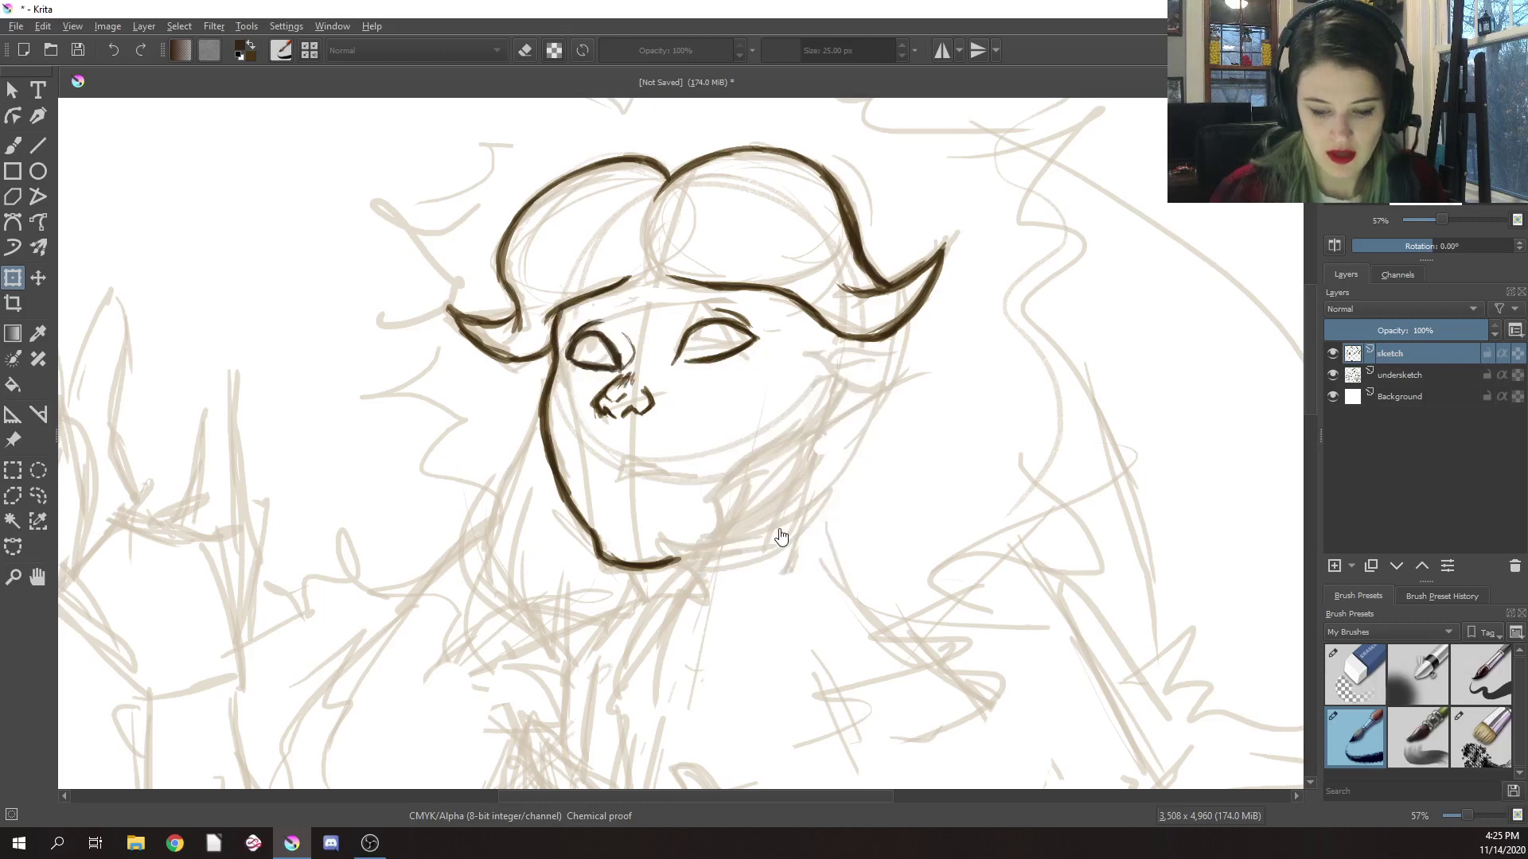
Deselect the left eye and return to the ink brush with B
right_click(462, 400)
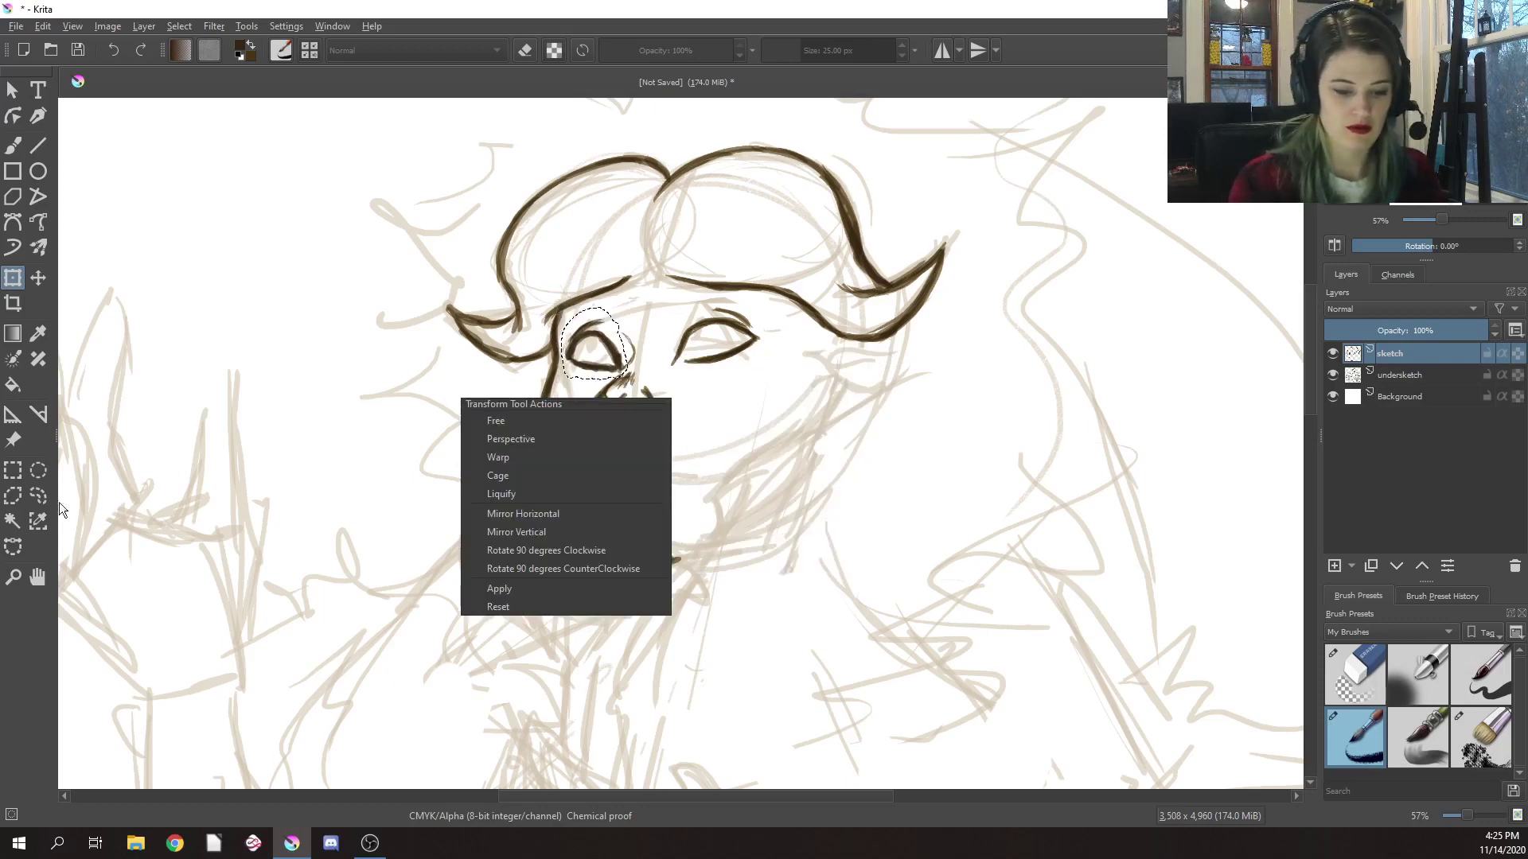
click(38, 495)
right_click(280, 437)
click(332, 470)
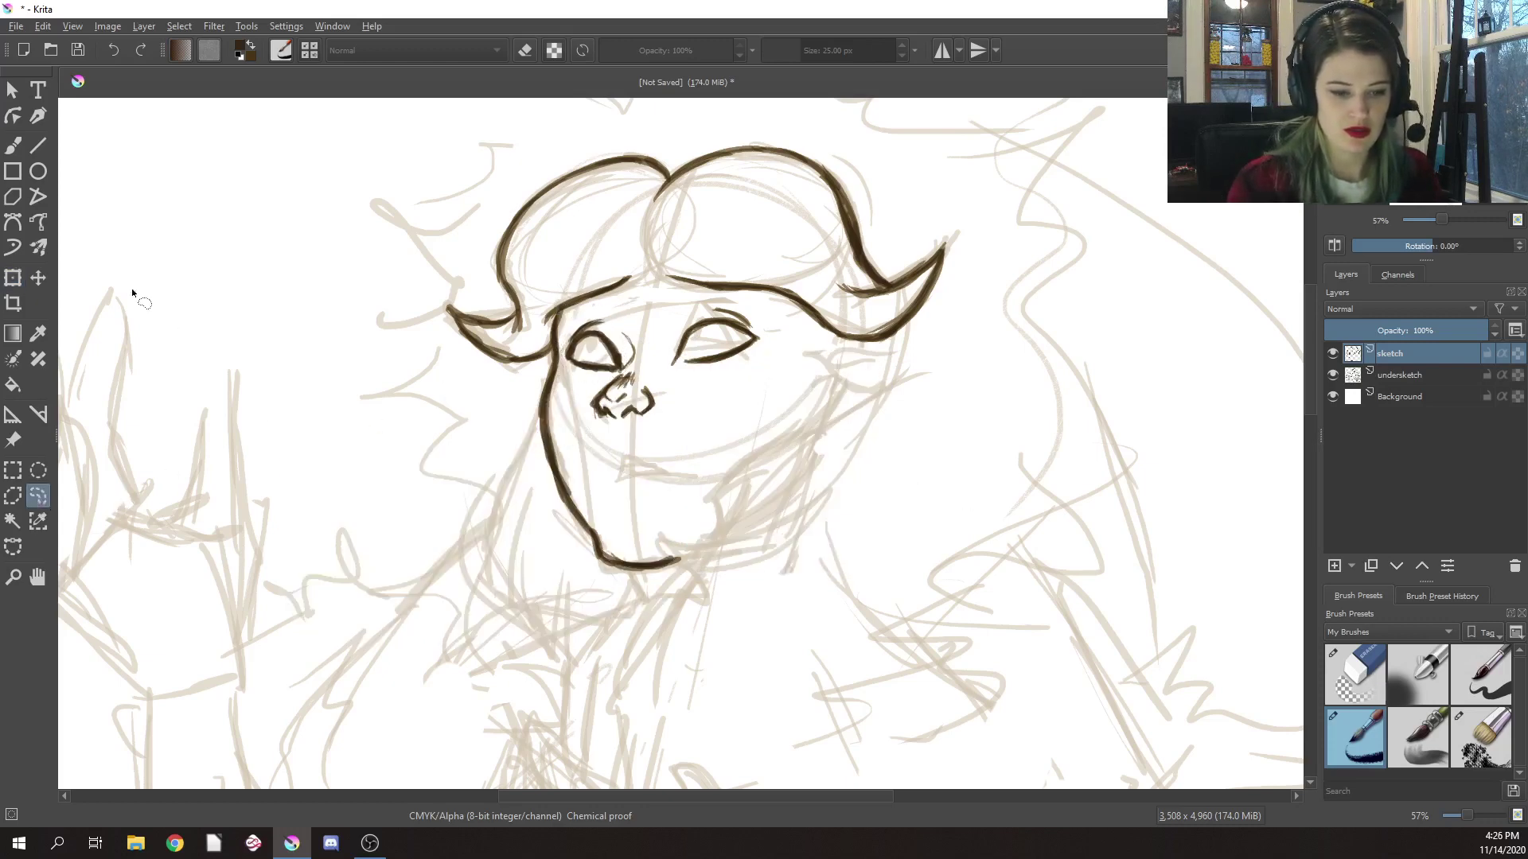
key(b)
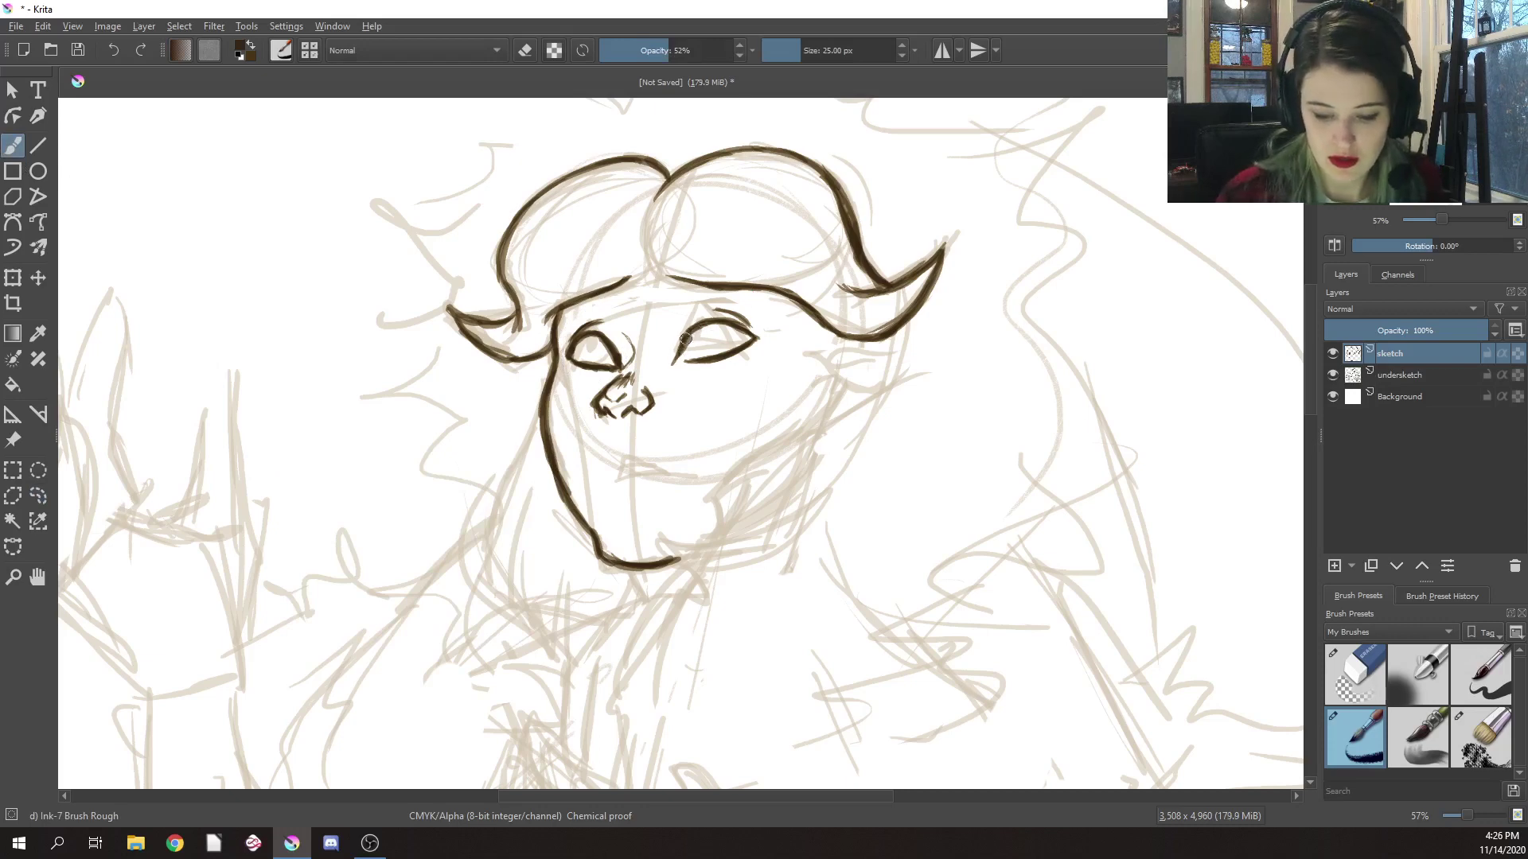
Erase the right eye's lower-left tail and redraw its left edge in ink
right_click(714, 339)
click(716, 238)
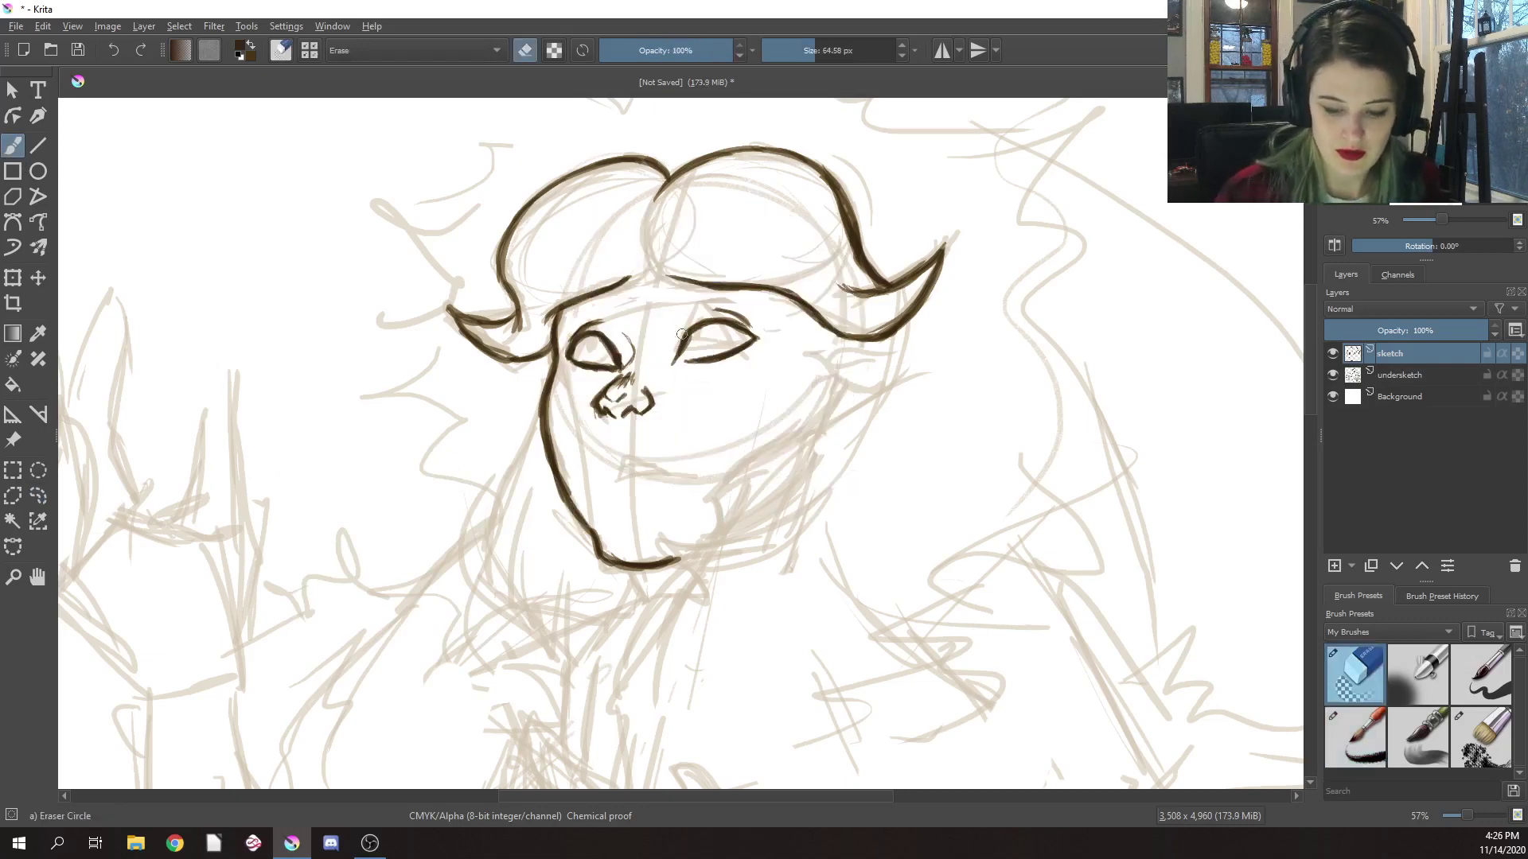
drag(680, 350, 670, 375)
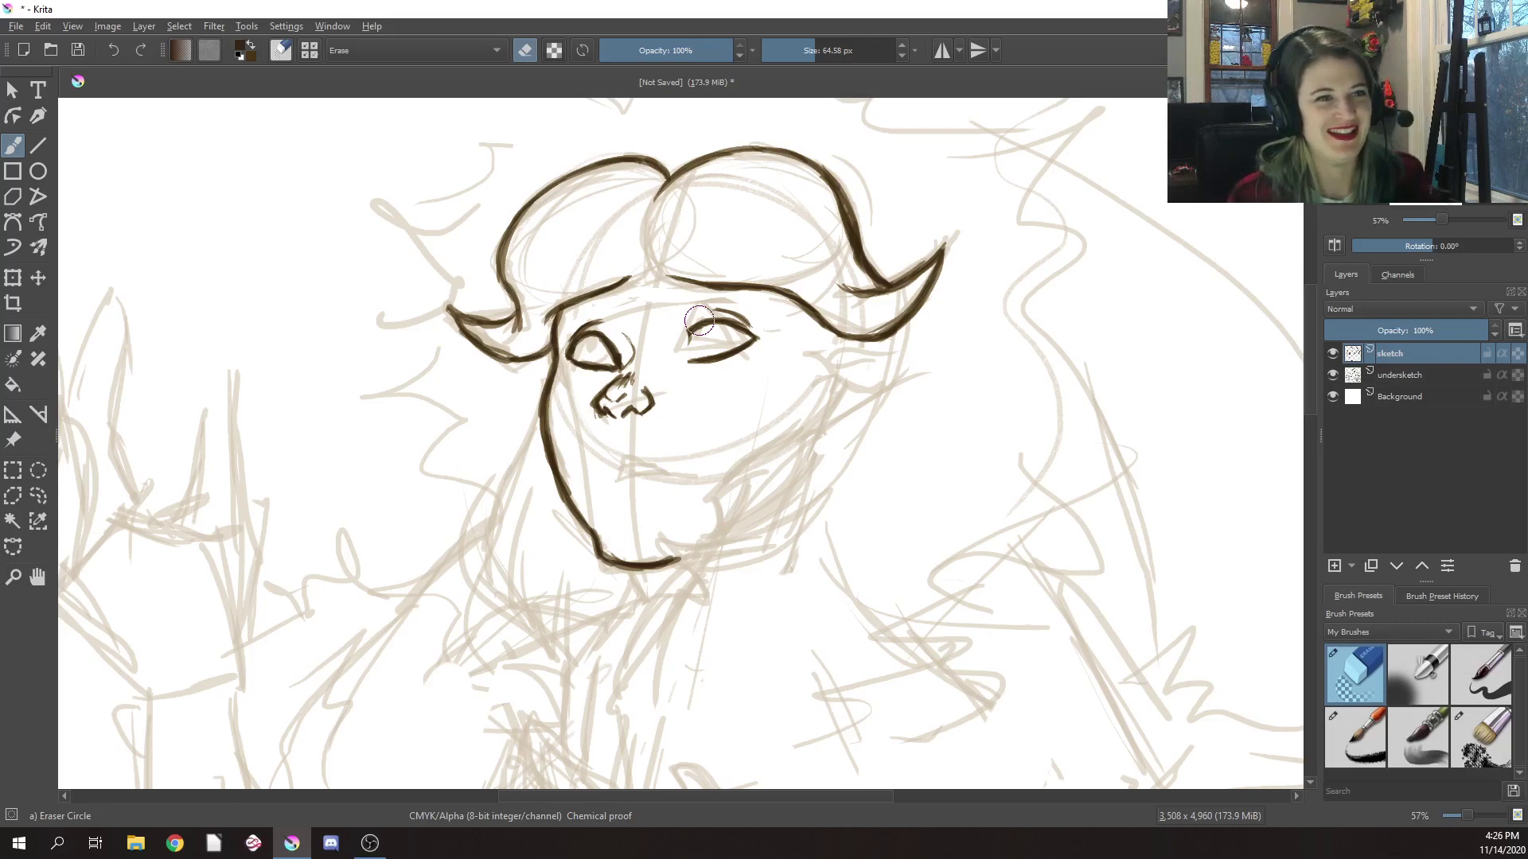
right_click(741, 392)
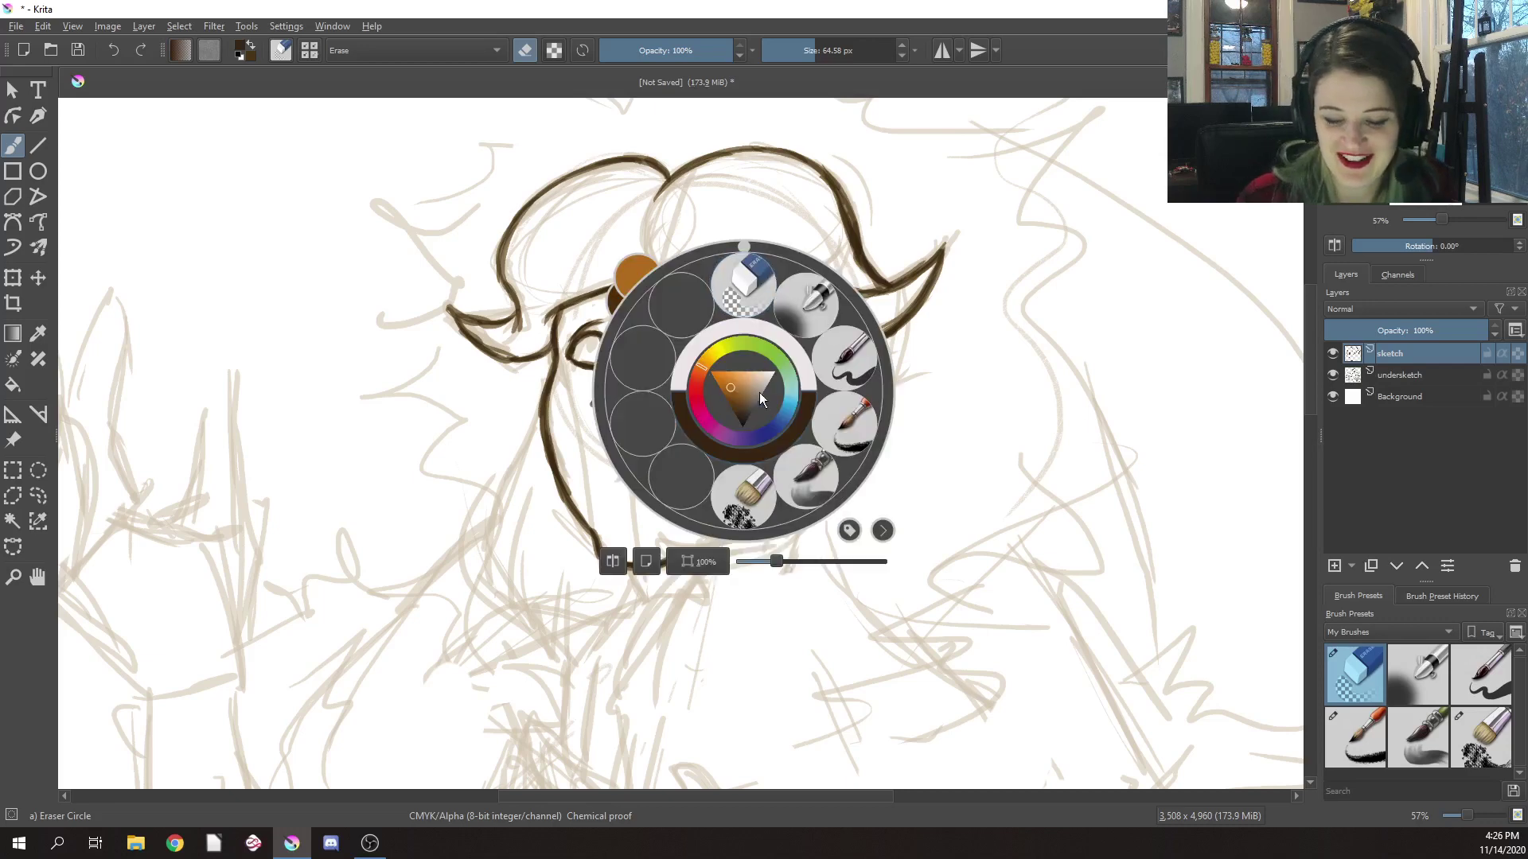
click(840, 445)
drag(695, 328, 678, 364)
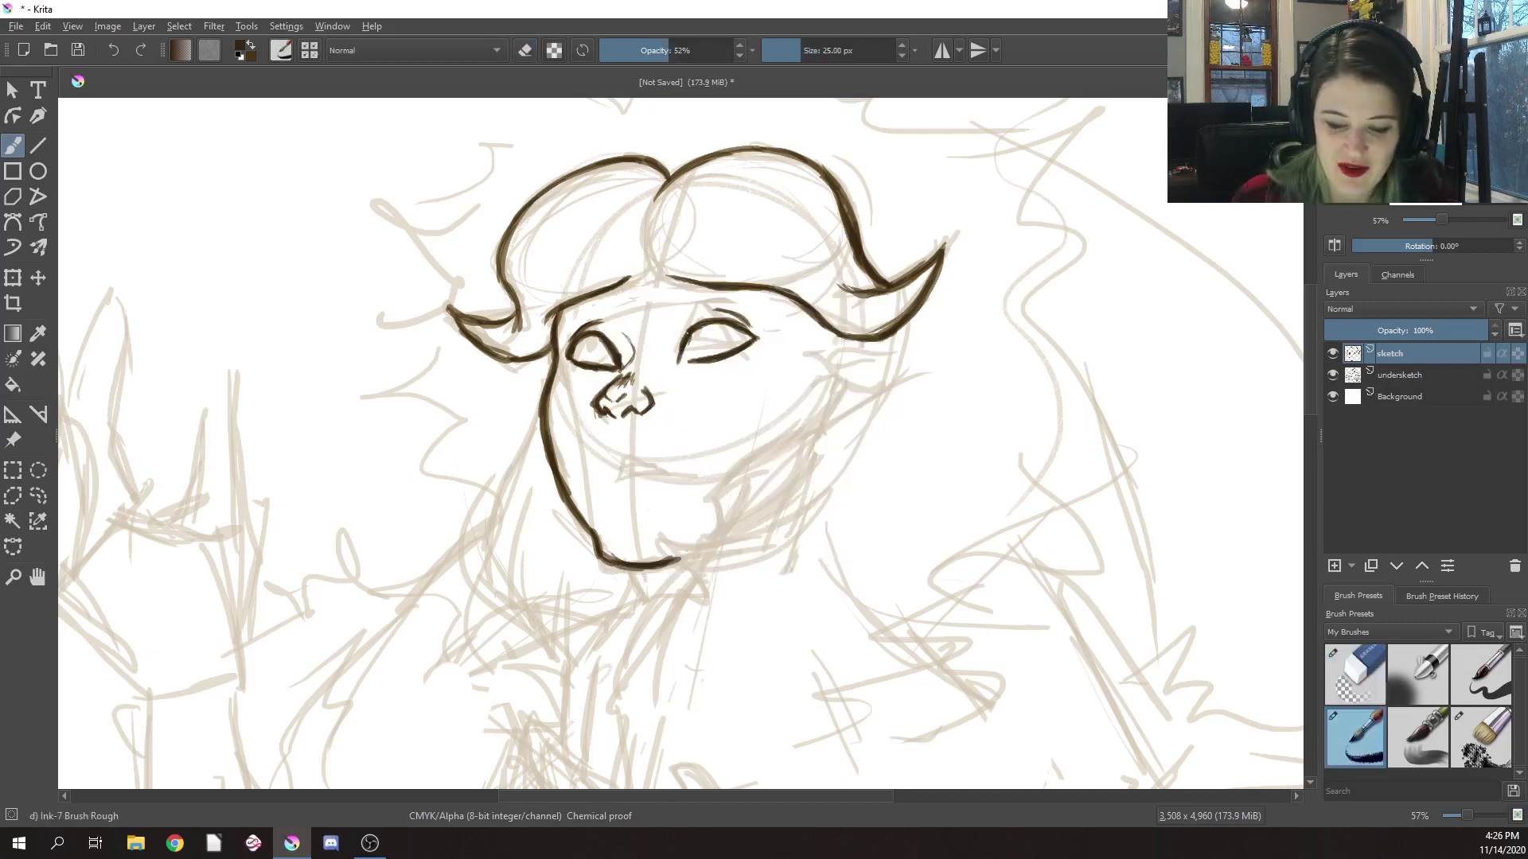
Ink round irises inside the right and left eyes
right_click(722, 319)
click(729, 227)
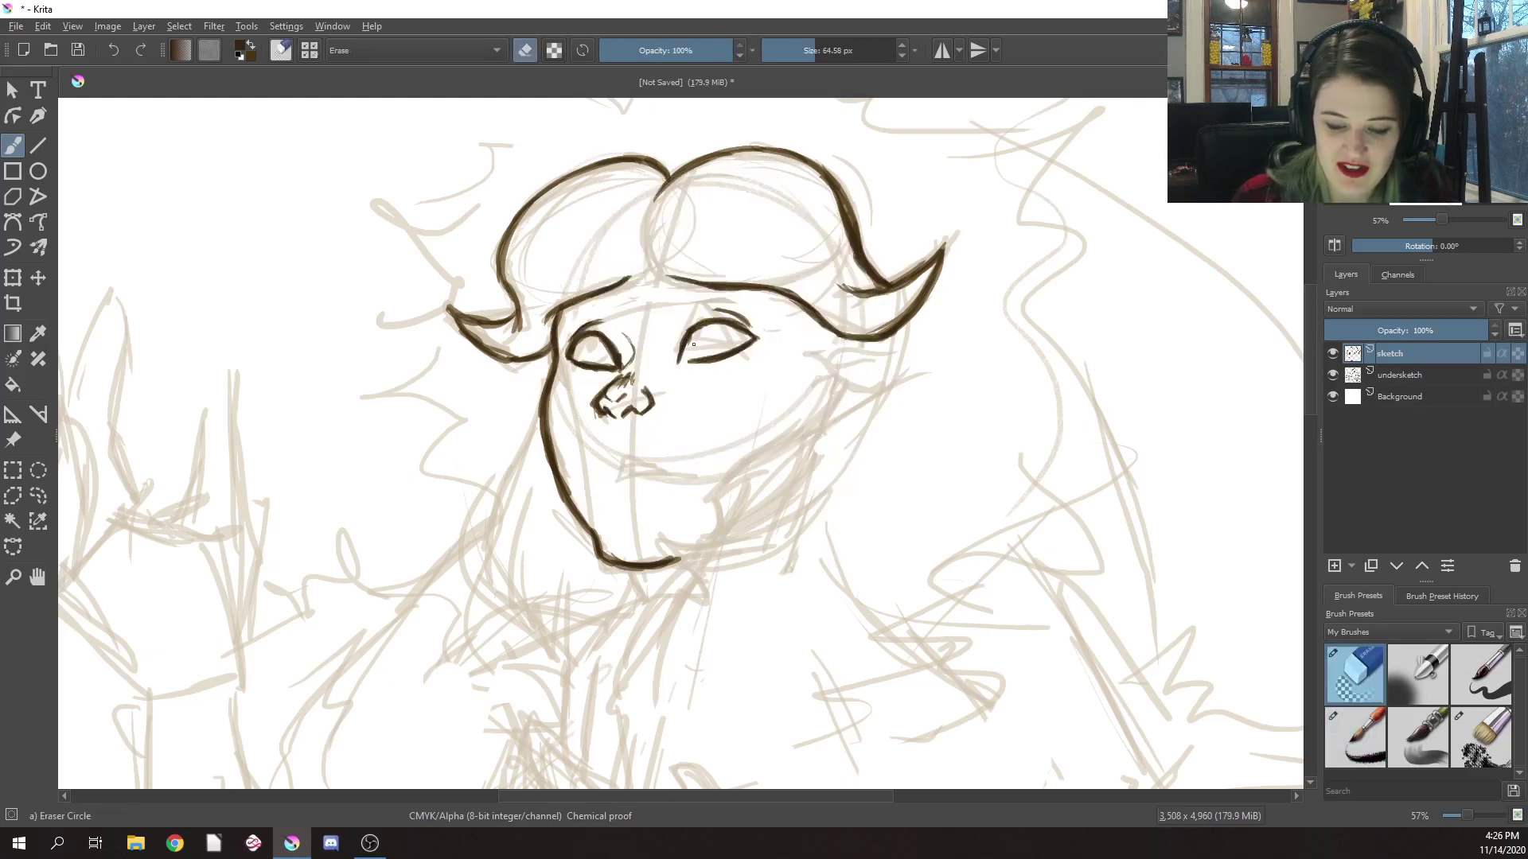
right_click(795, 323)
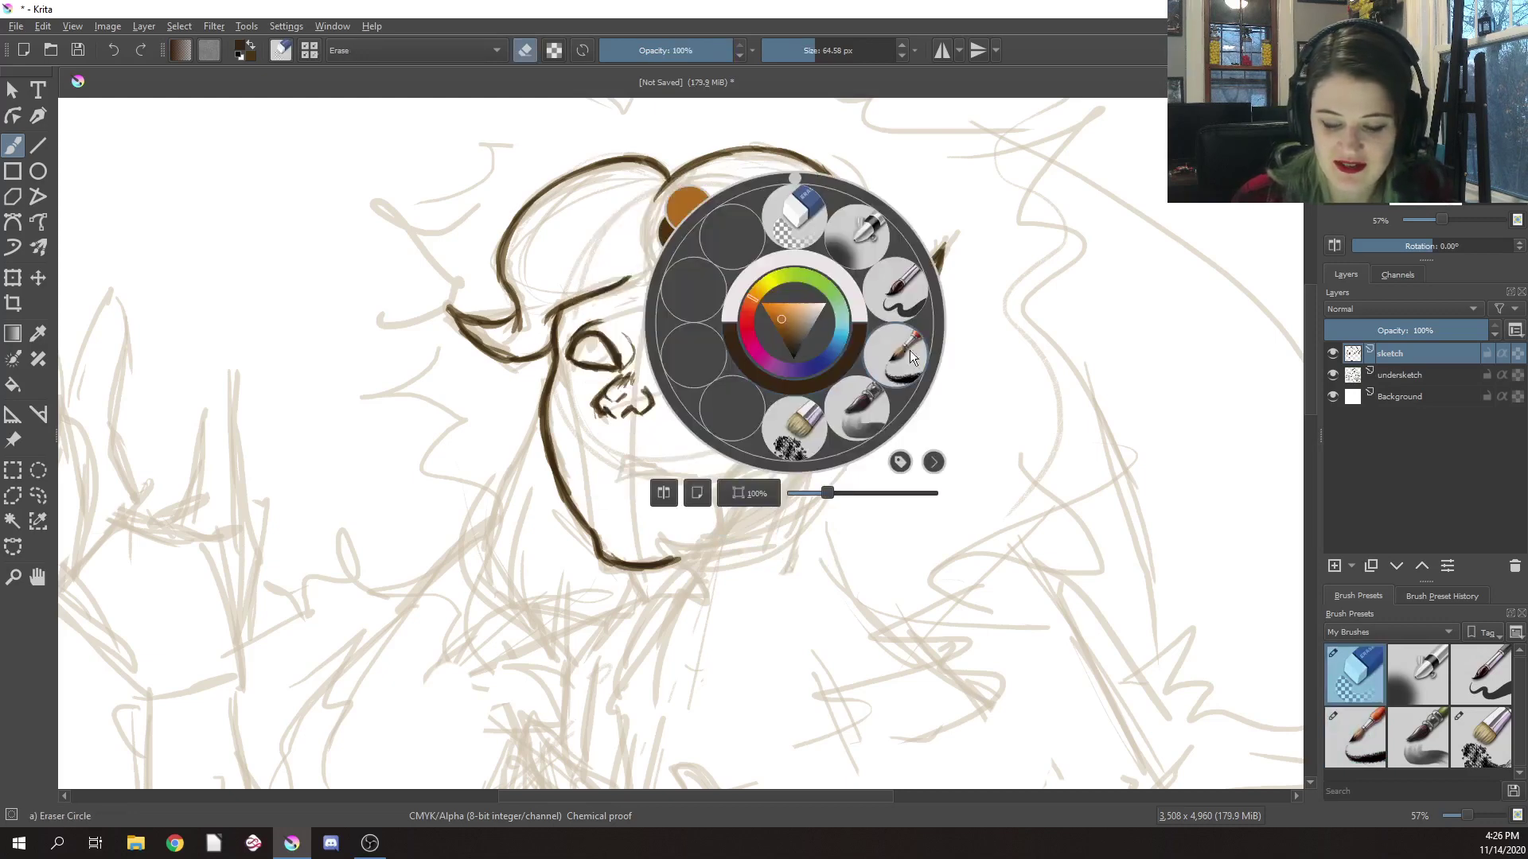
click(905, 370)
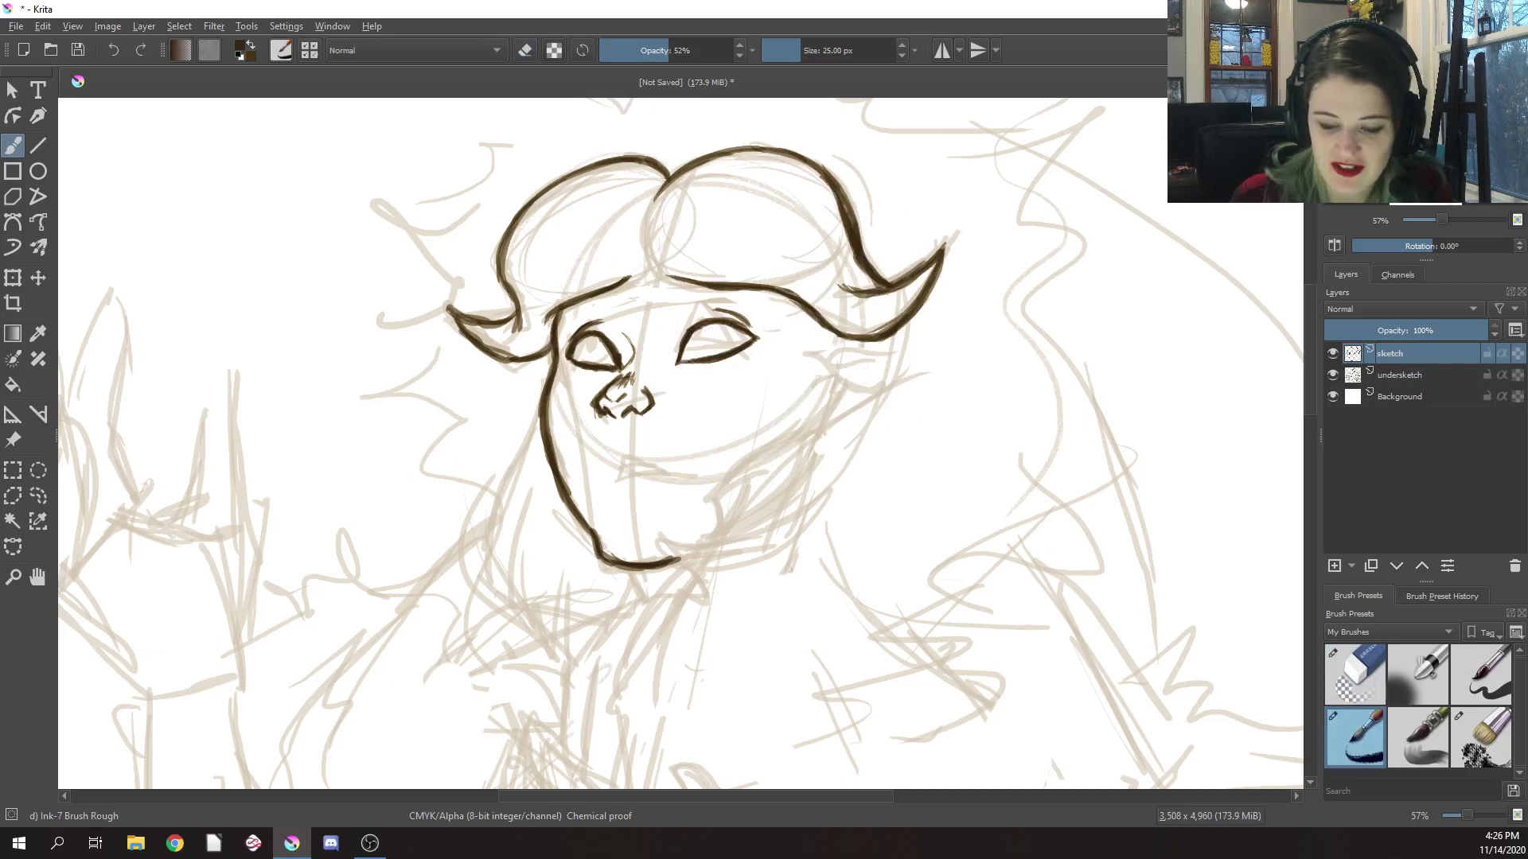
drag(679, 365, 694, 349)
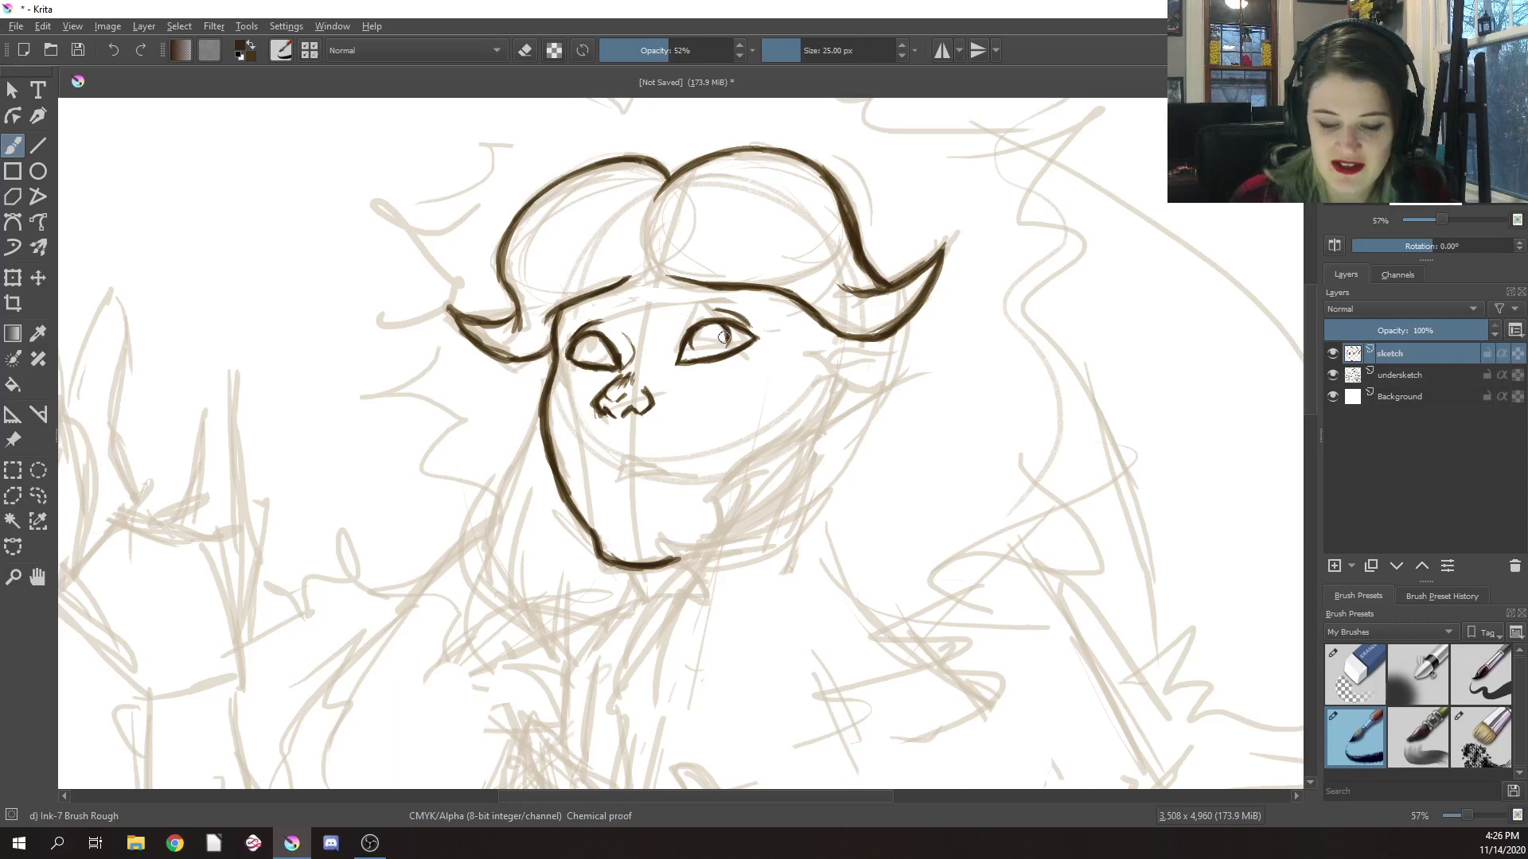
drag(582, 335, 584, 354)
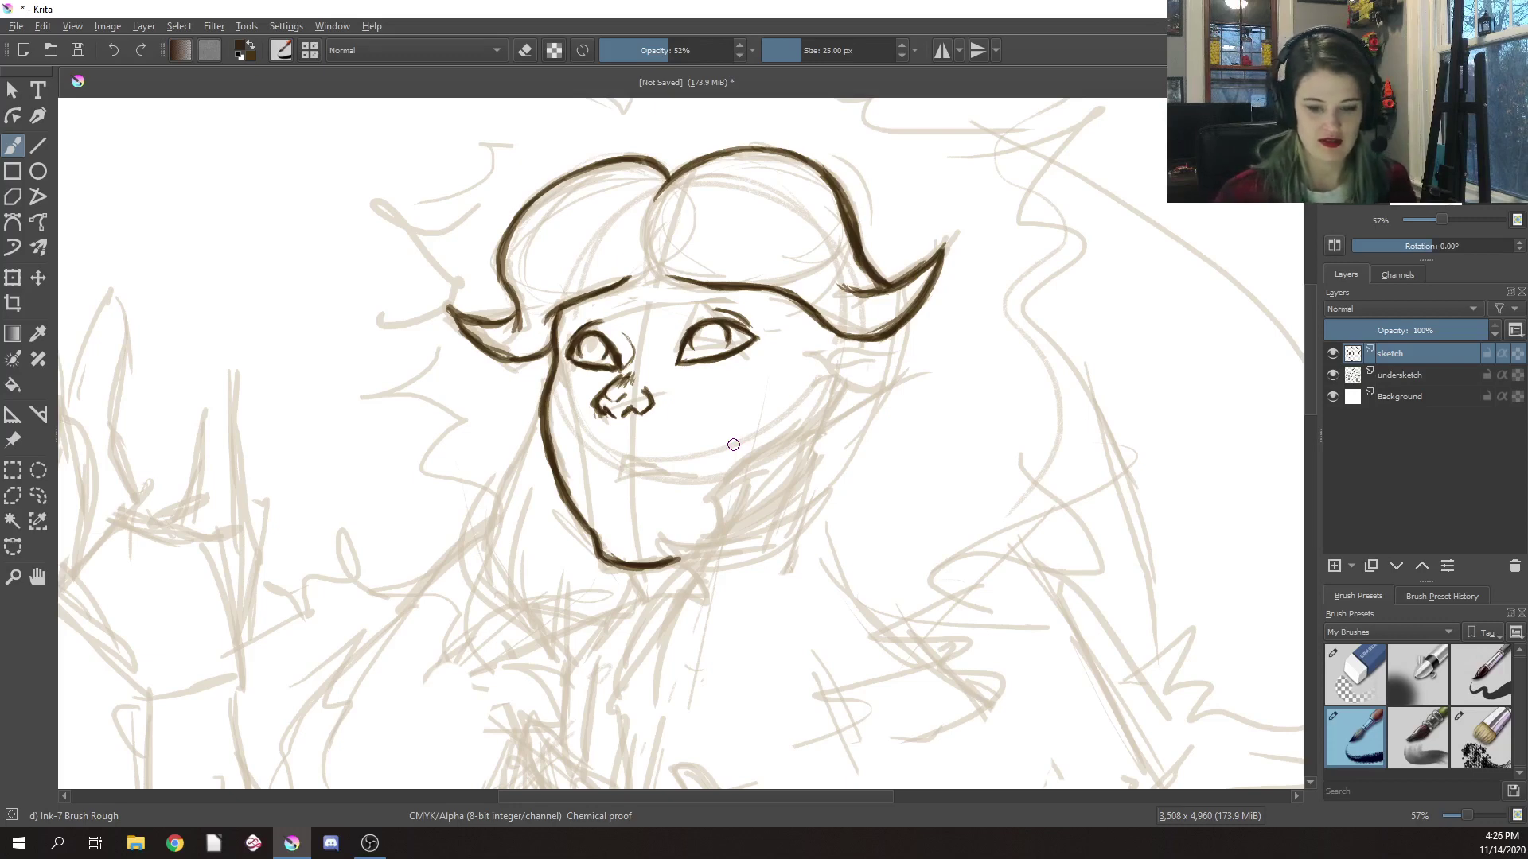
Erase the old right nostril stroke and ink new short nostril marks
click(688, 175)
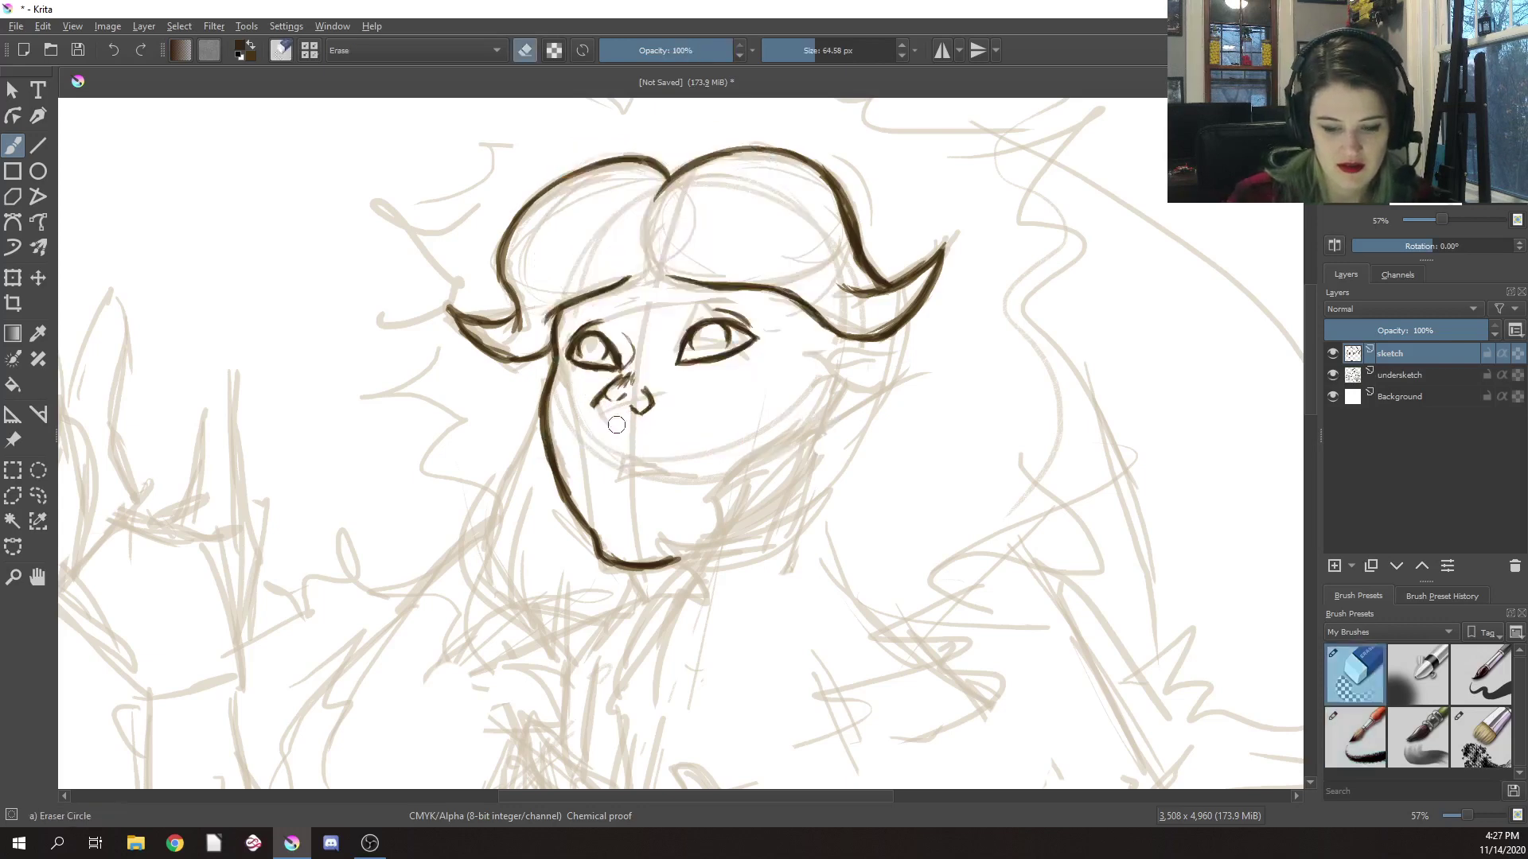
drag(623, 420, 655, 402)
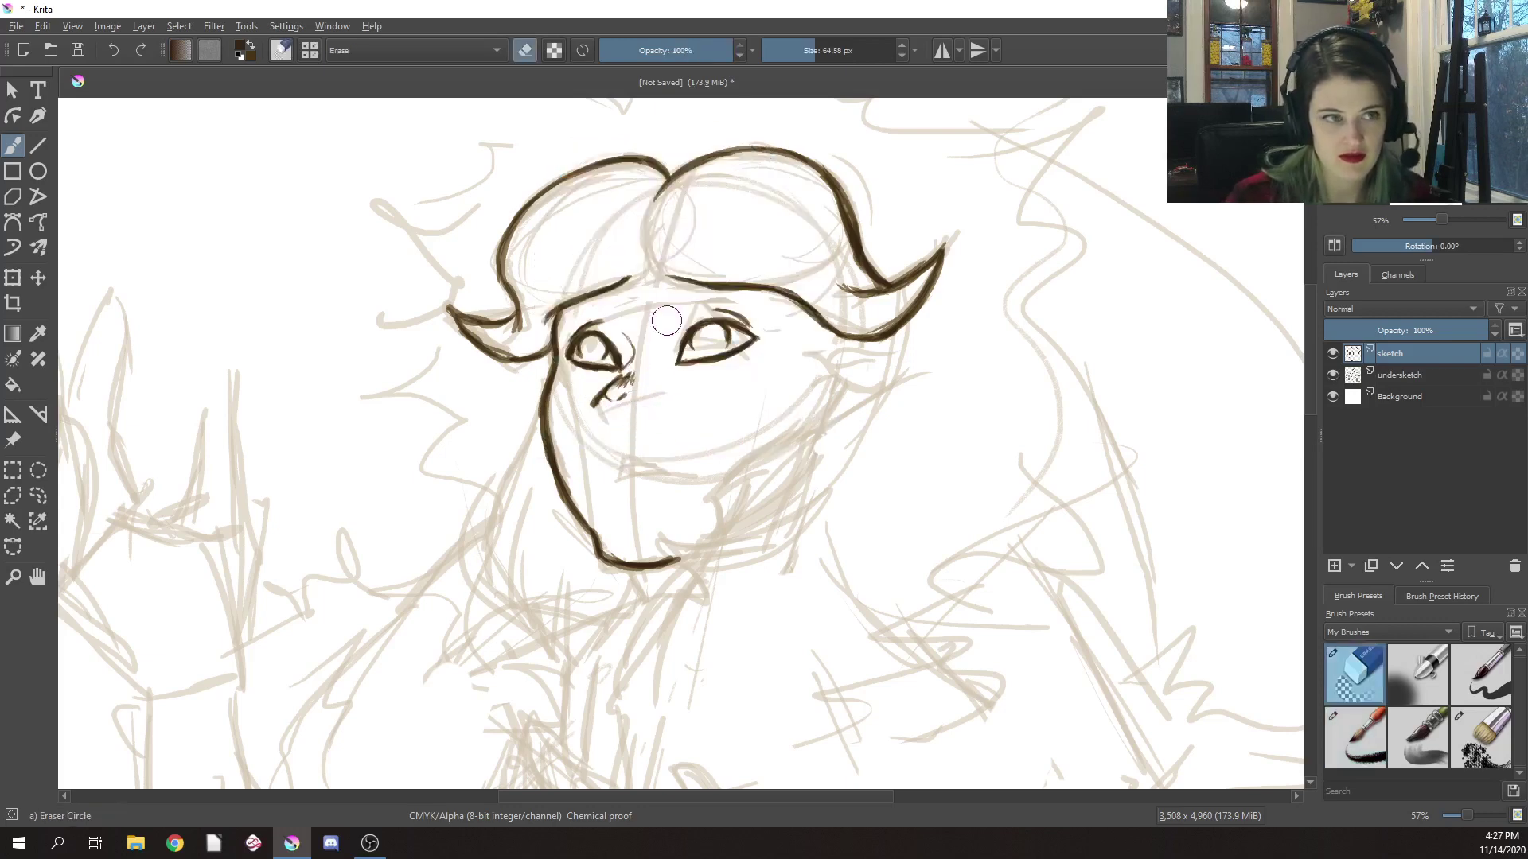
right_click(668, 358)
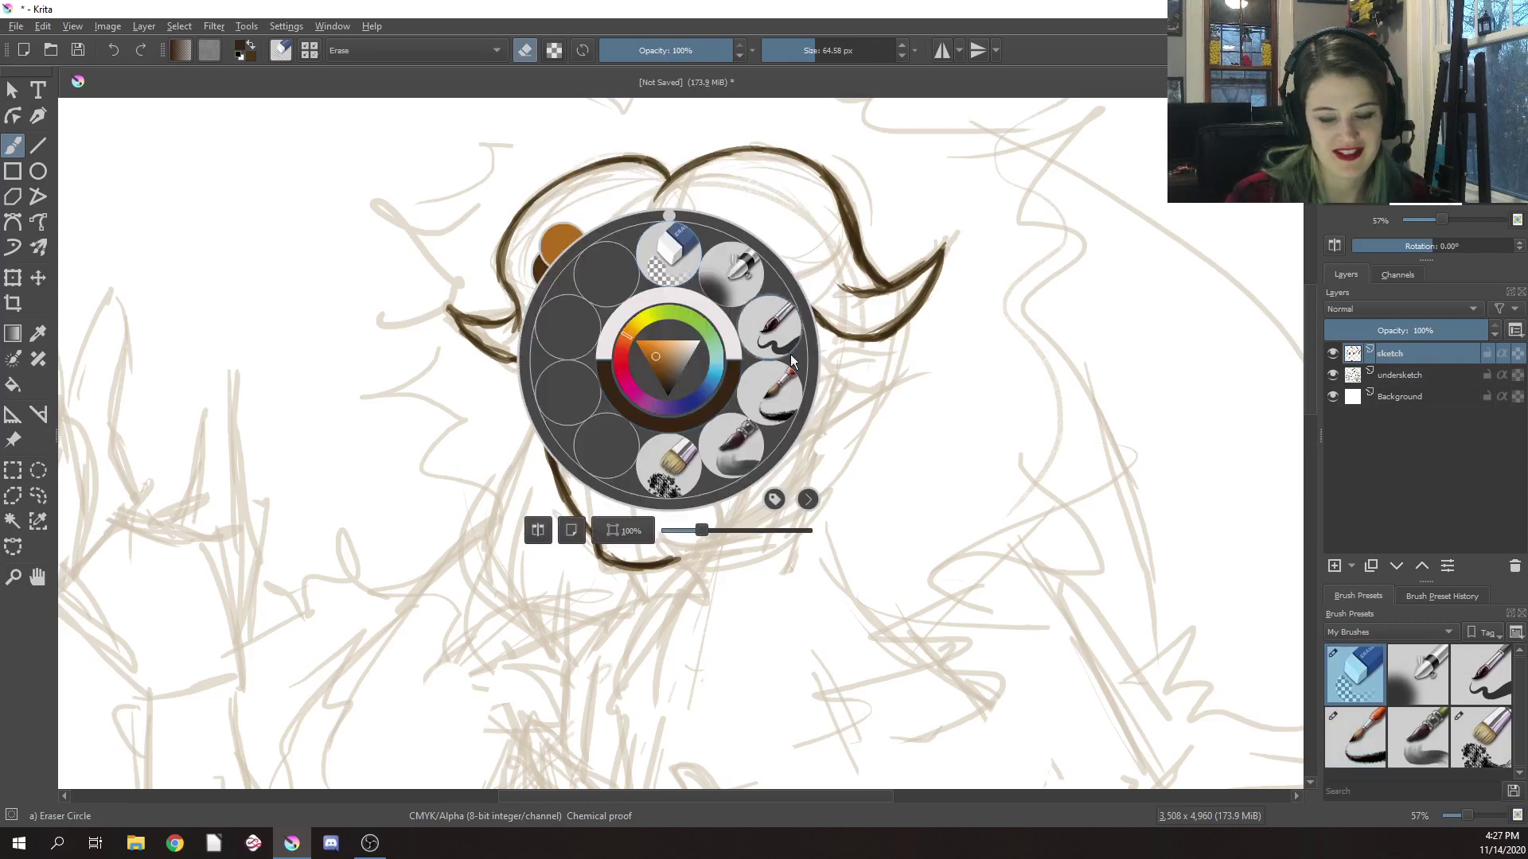
click(773, 390)
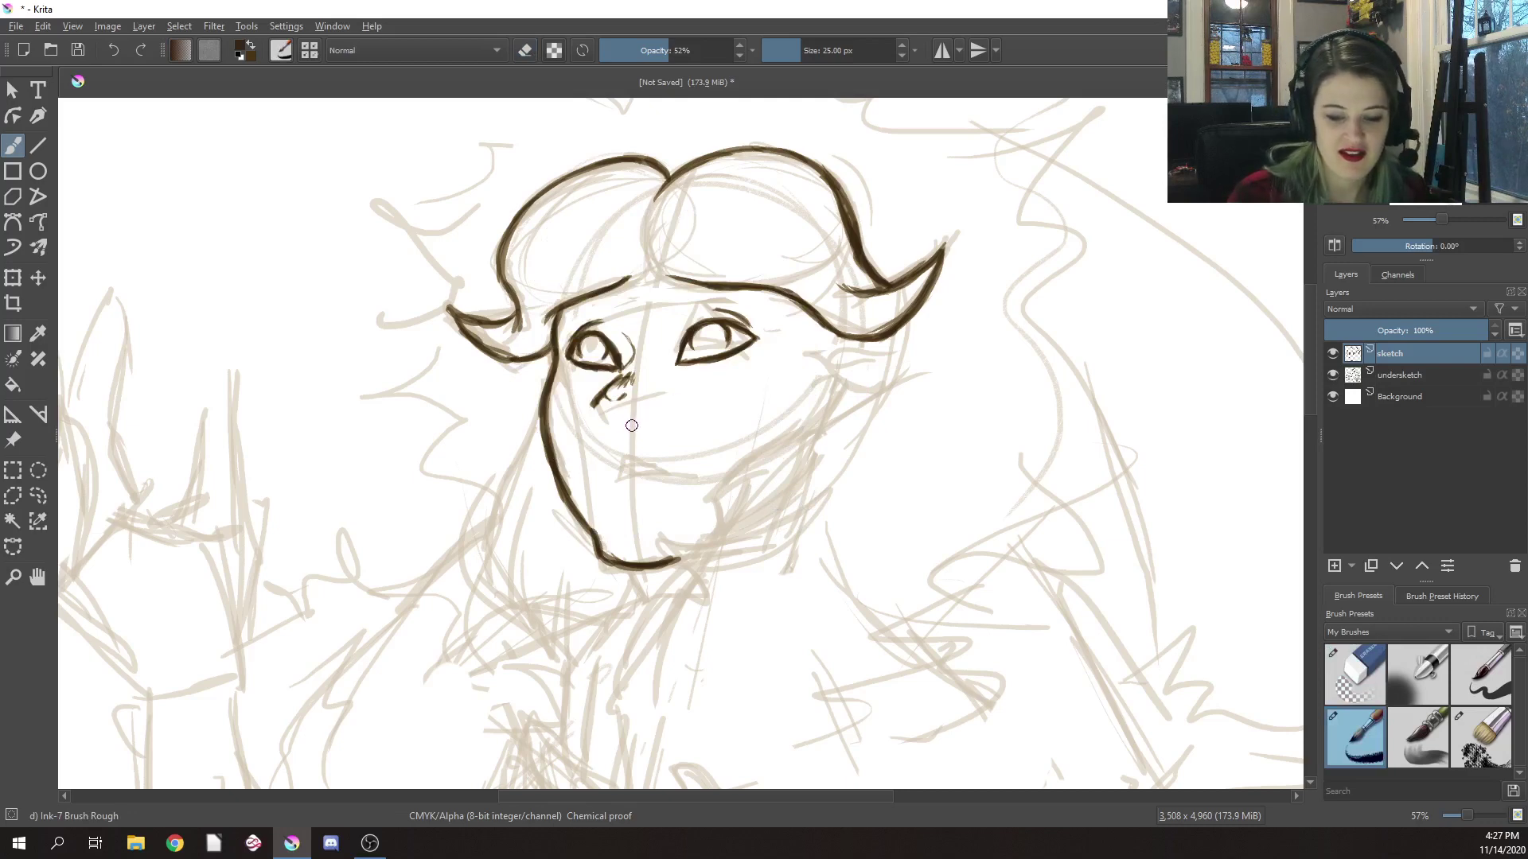
drag(626, 395, 610, 416)
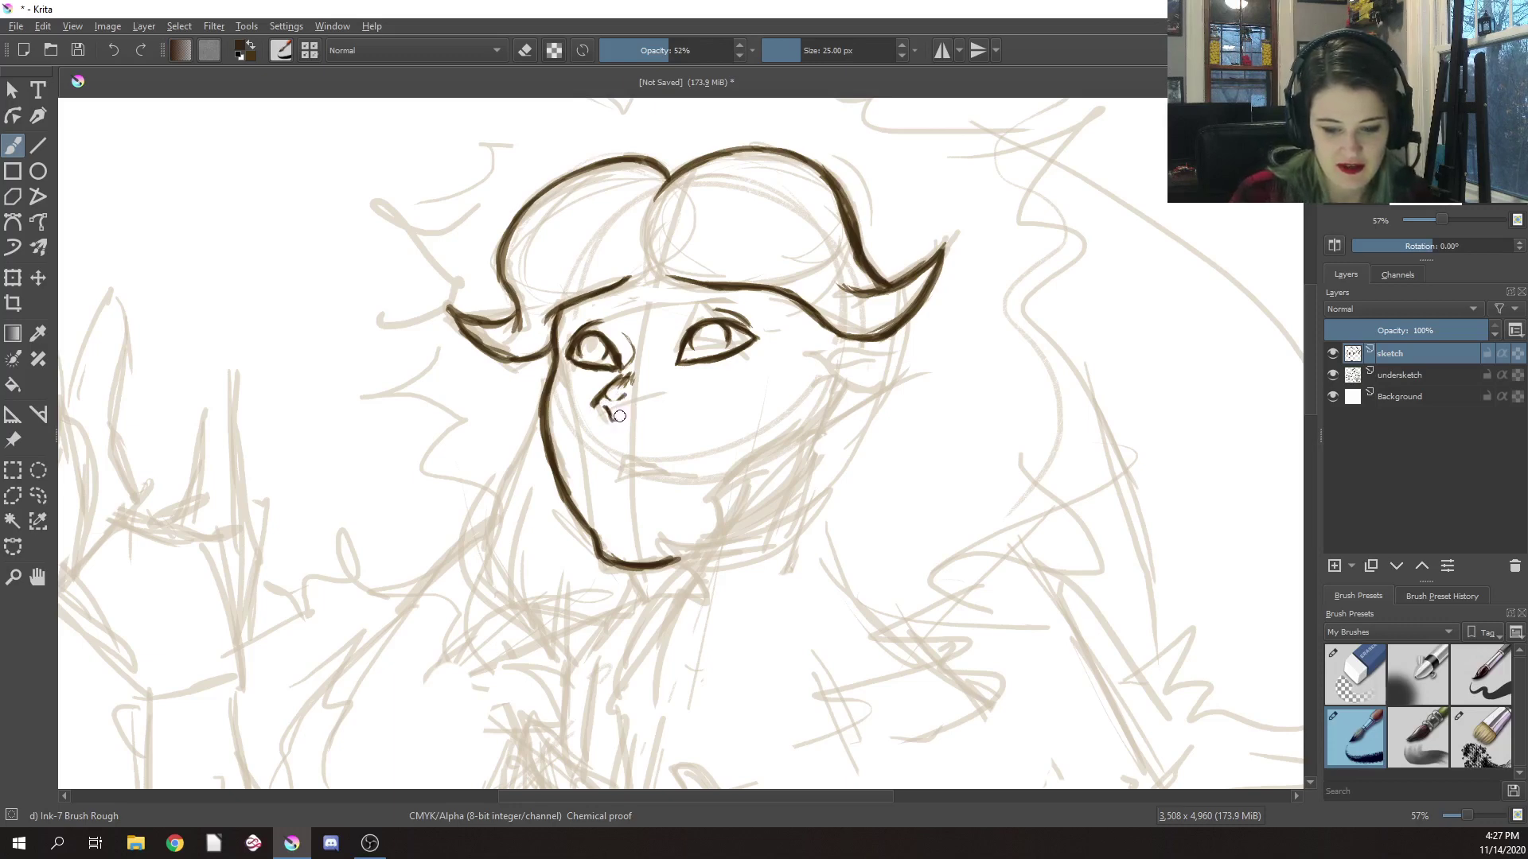
drag(619, 416, 623, 408)
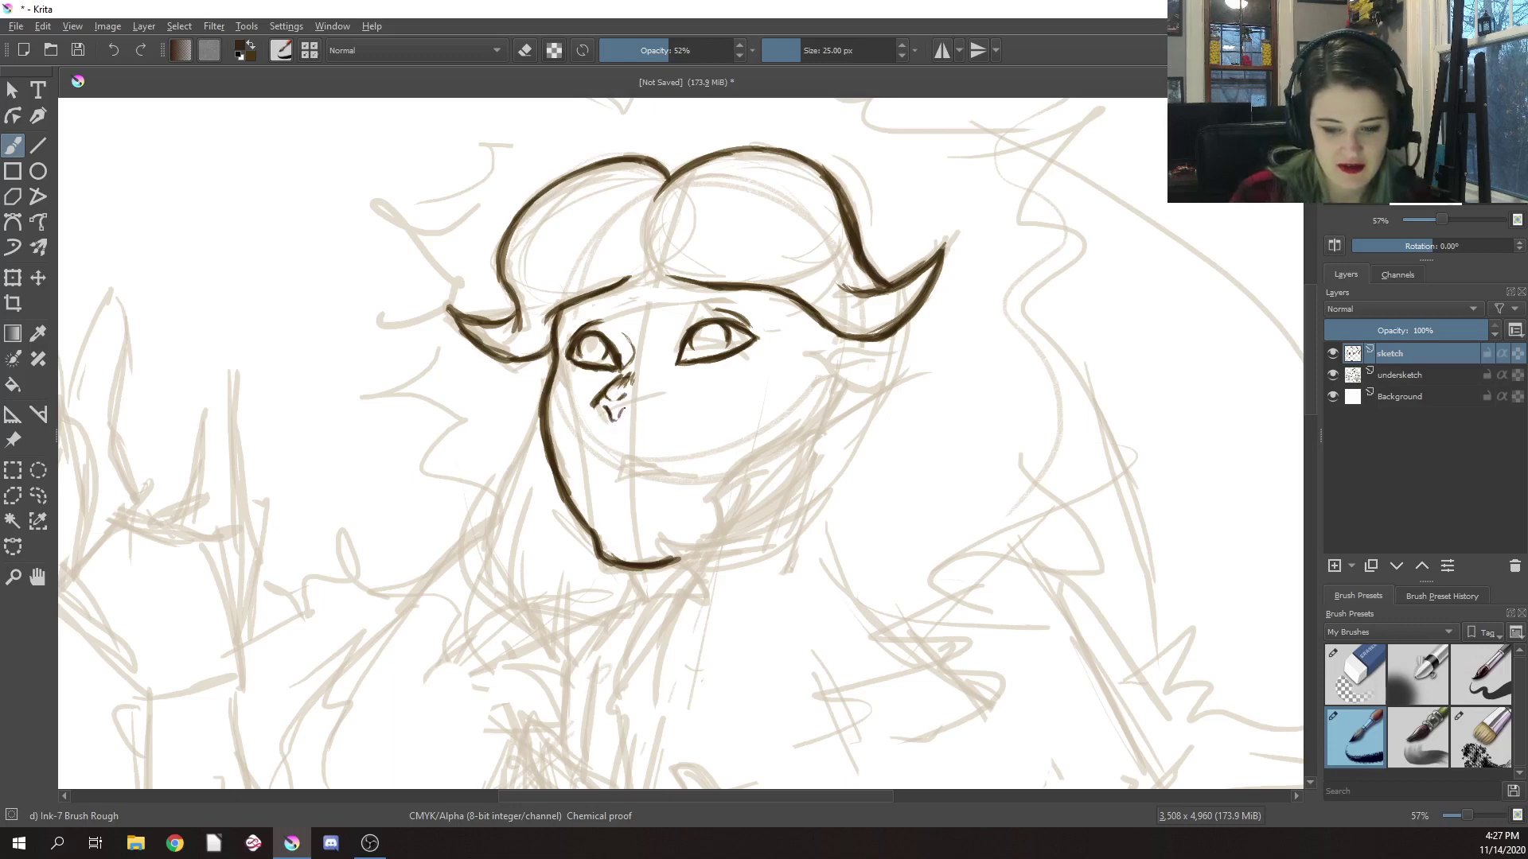
Ink both sides of the nostril and thin lines beneath the nose
right_click(657, 398)
click(659, 307)
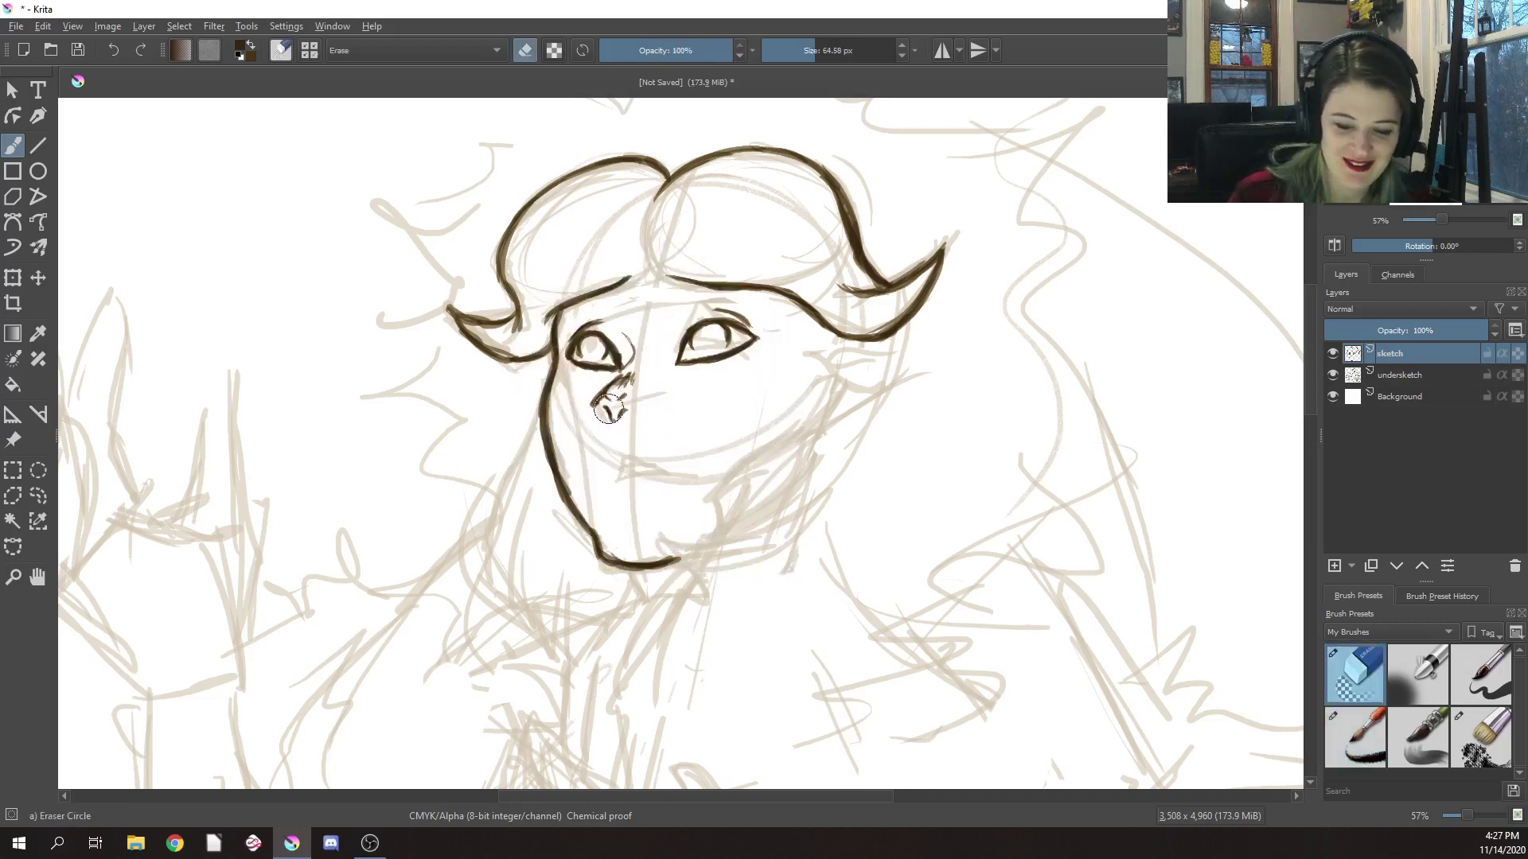
right_click(611, 409)
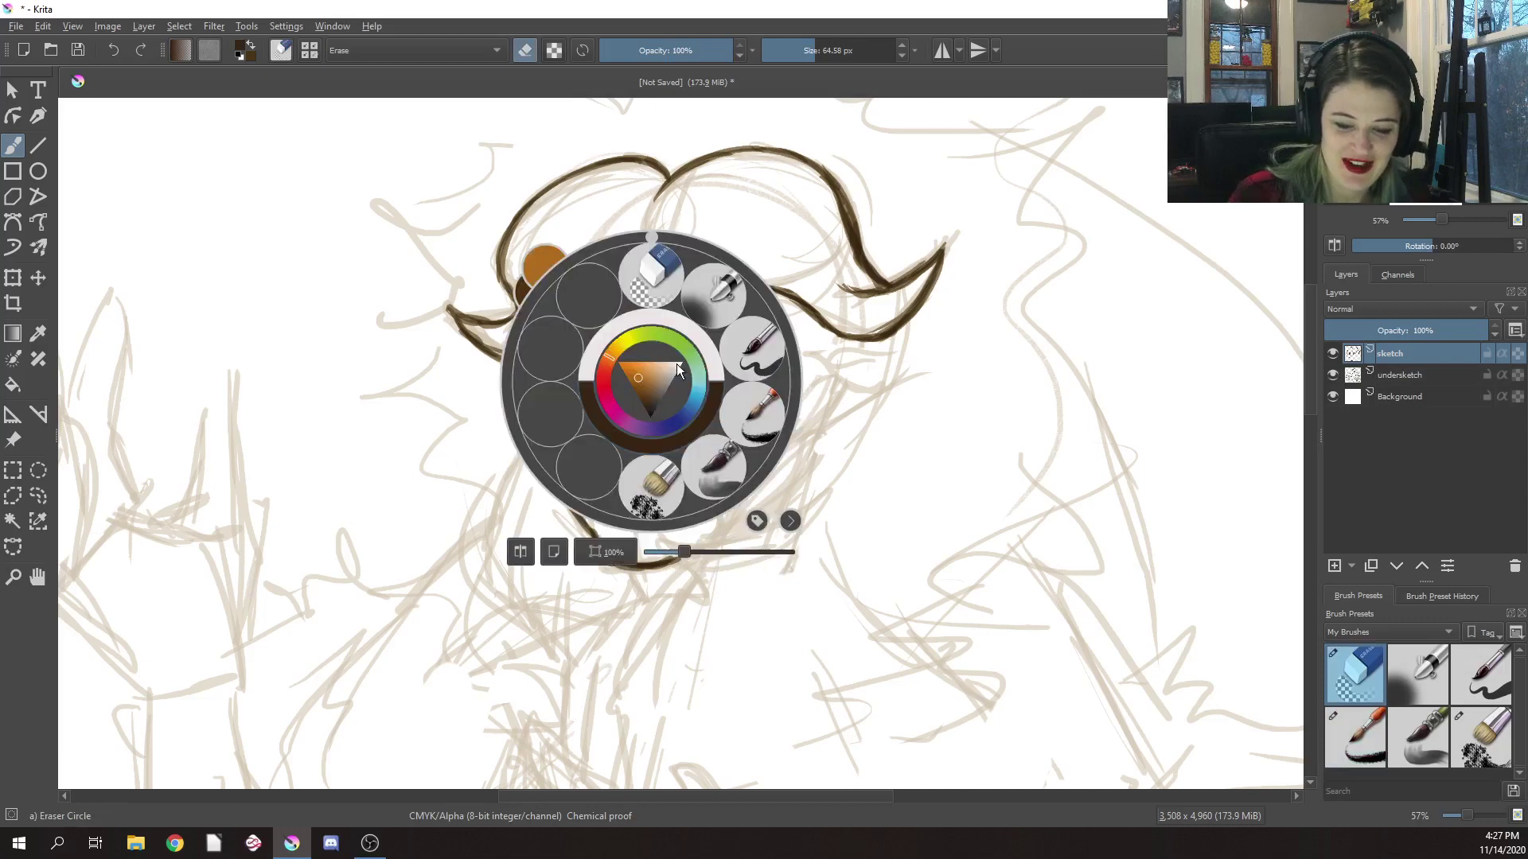
click(762, 392)
drag(603, 407, 610, 418)
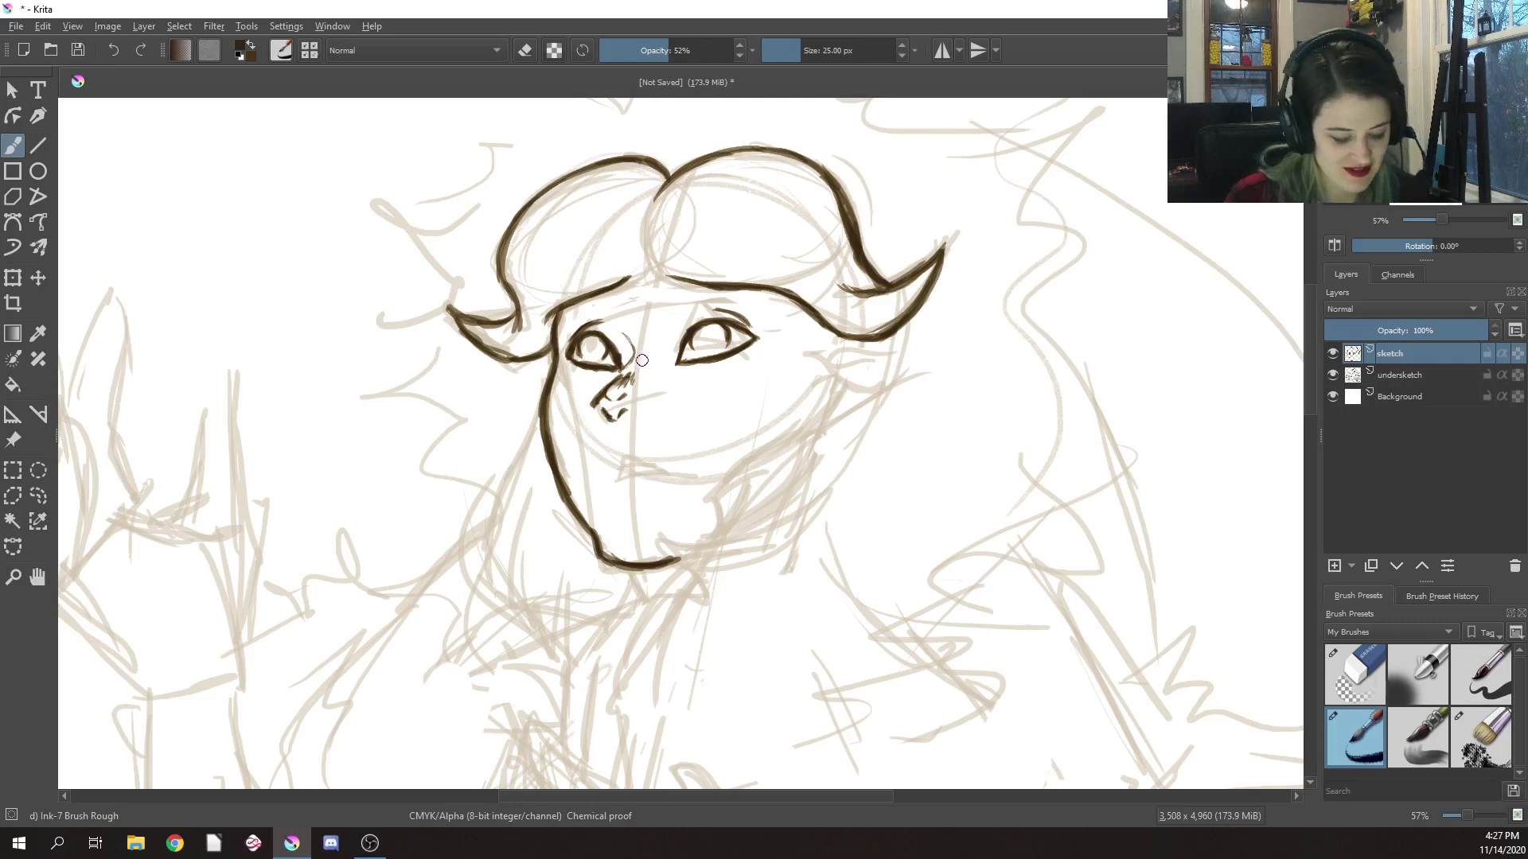
drag(626, 407, 640, 398)
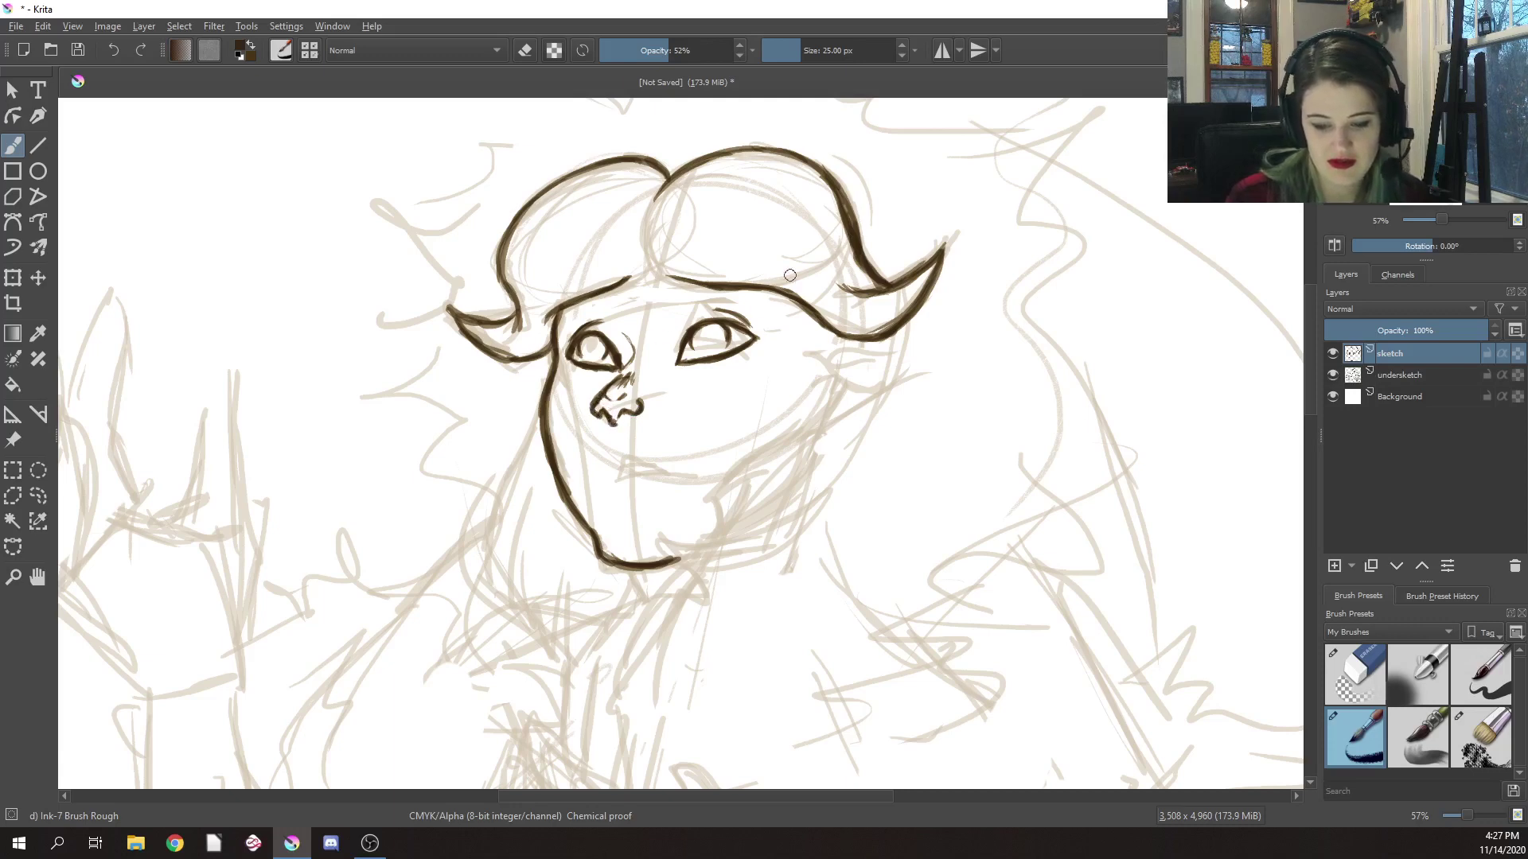
drag(638, 416, 602, 431)
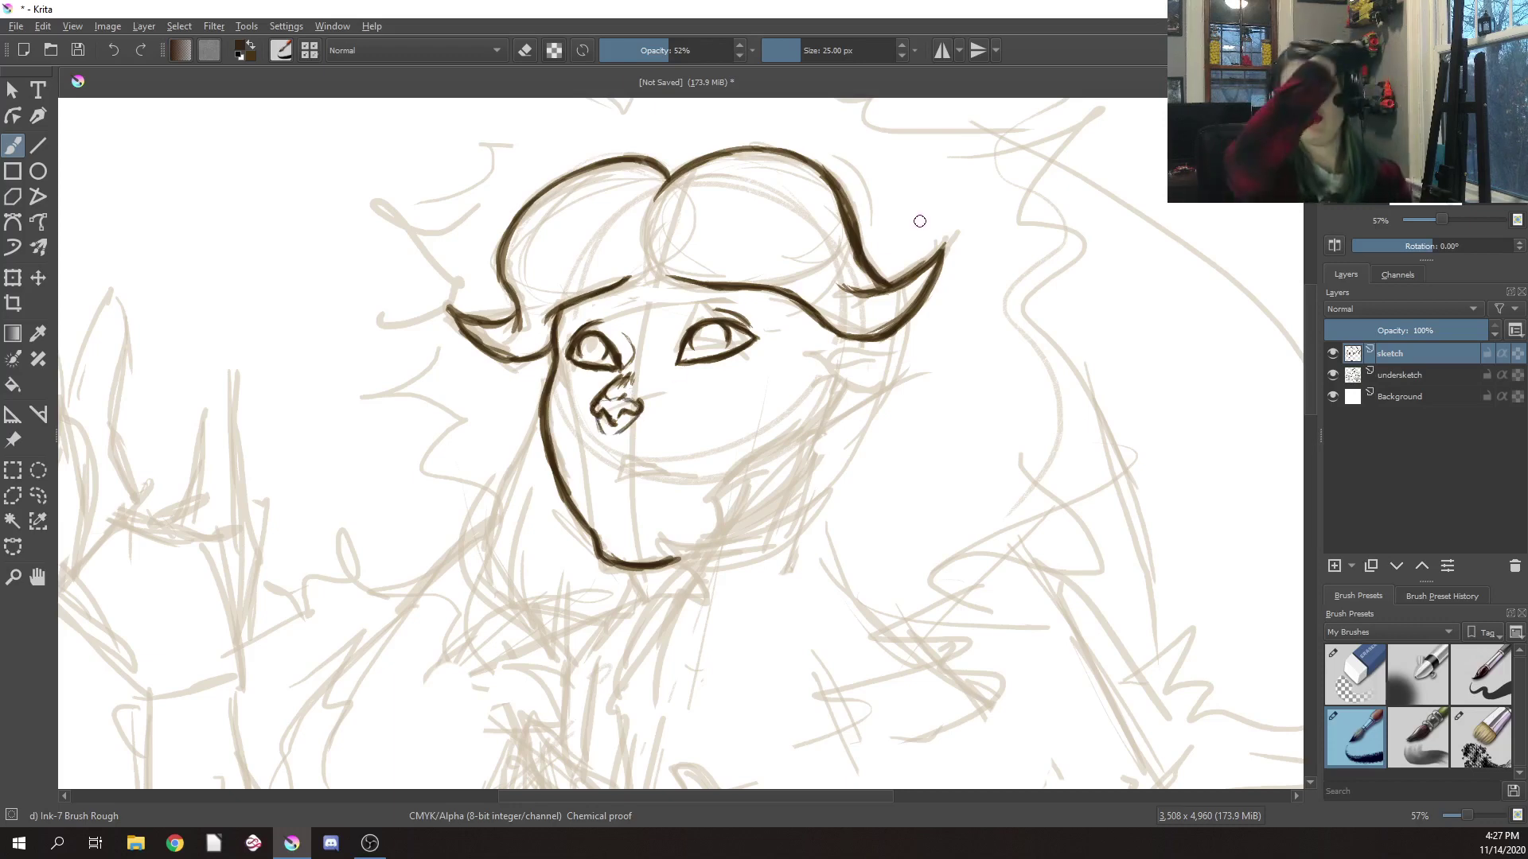
Erase strokes along the nose top with Eraser Circle, then hatch its upper edge with Ink-7 Brush Rough
right_click(708, 378)
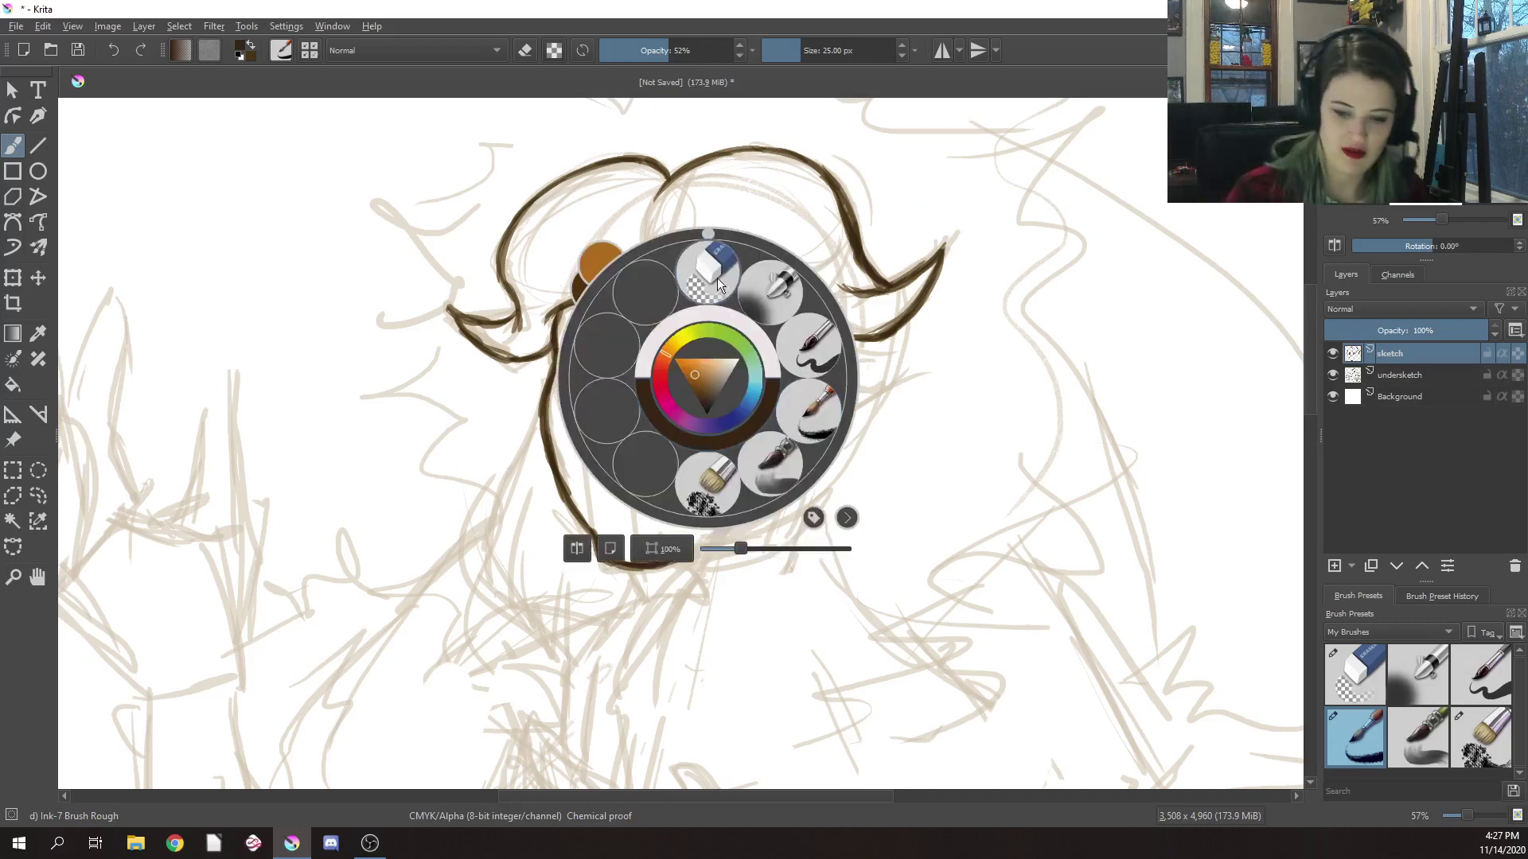
click(718, 279)
drag(612, 383, 627, 391)
right_click(648, 362)
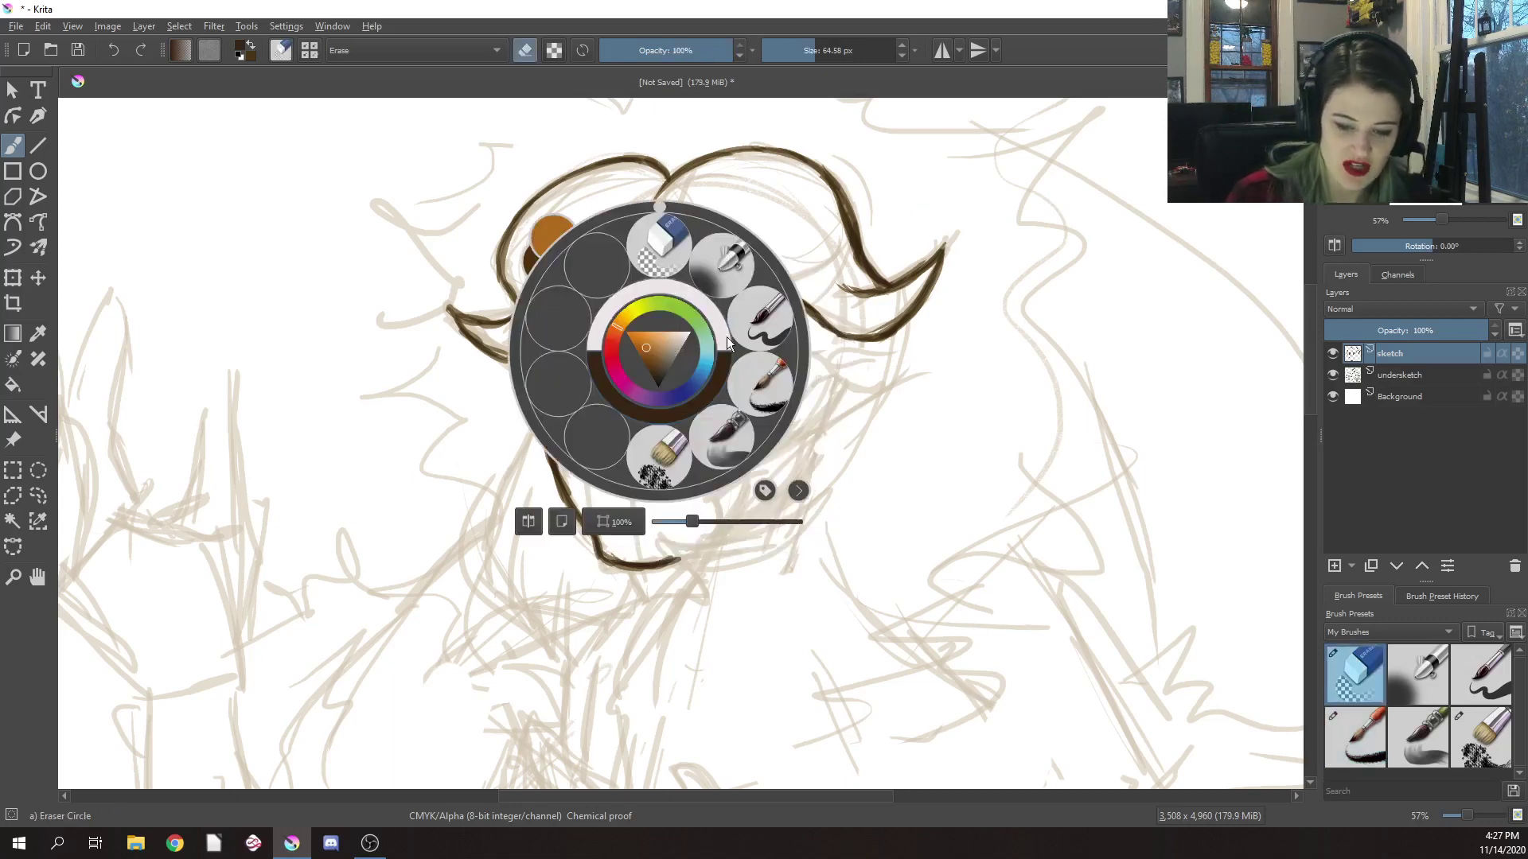
click(779, 379)
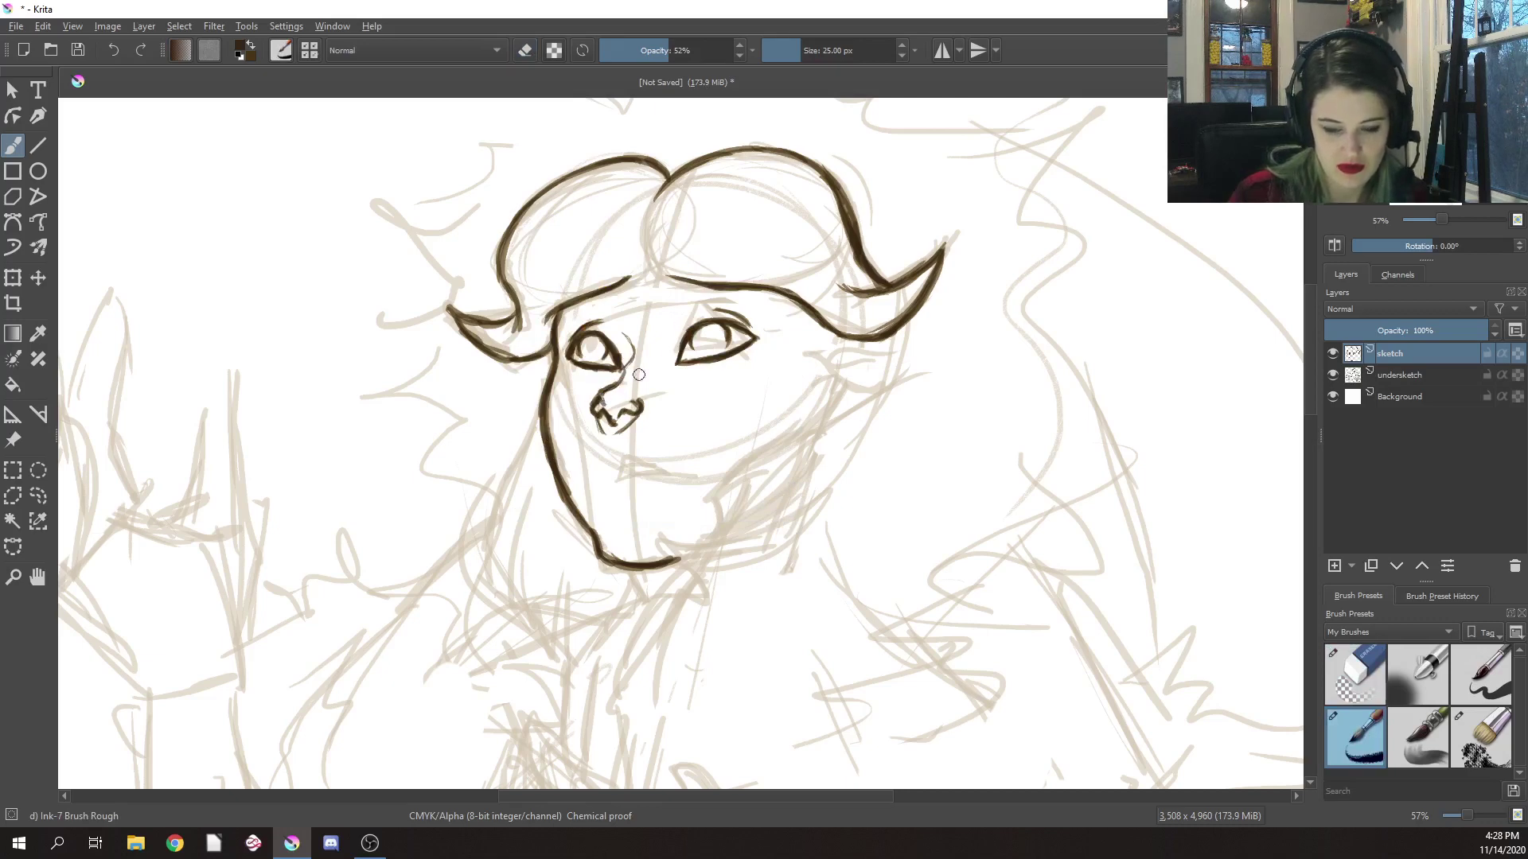
right_click(671, 336)
click(744, 201)
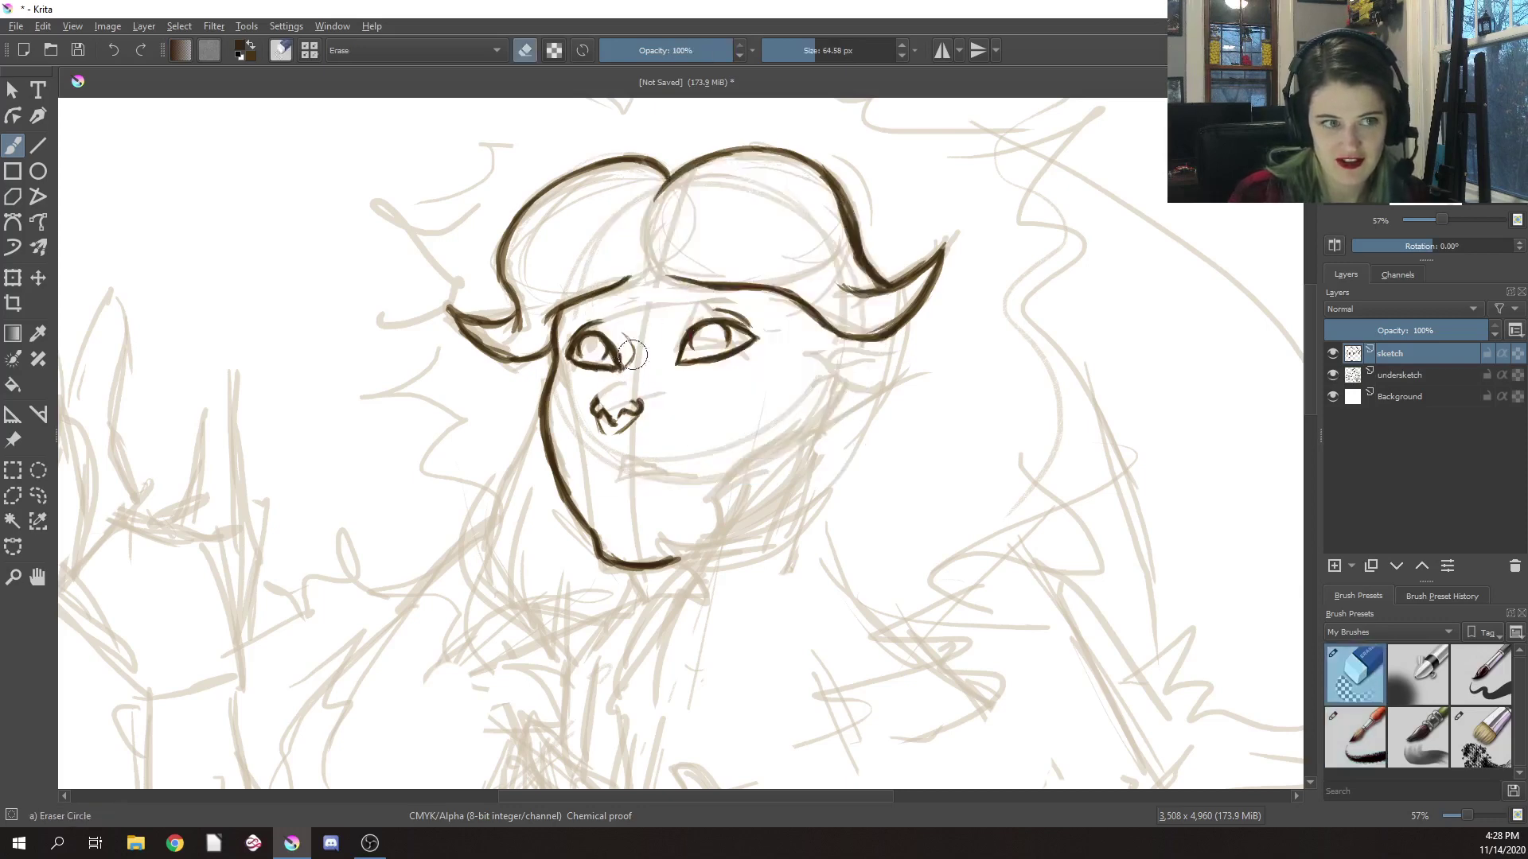
right_click(639, 319)
click(749, 364)
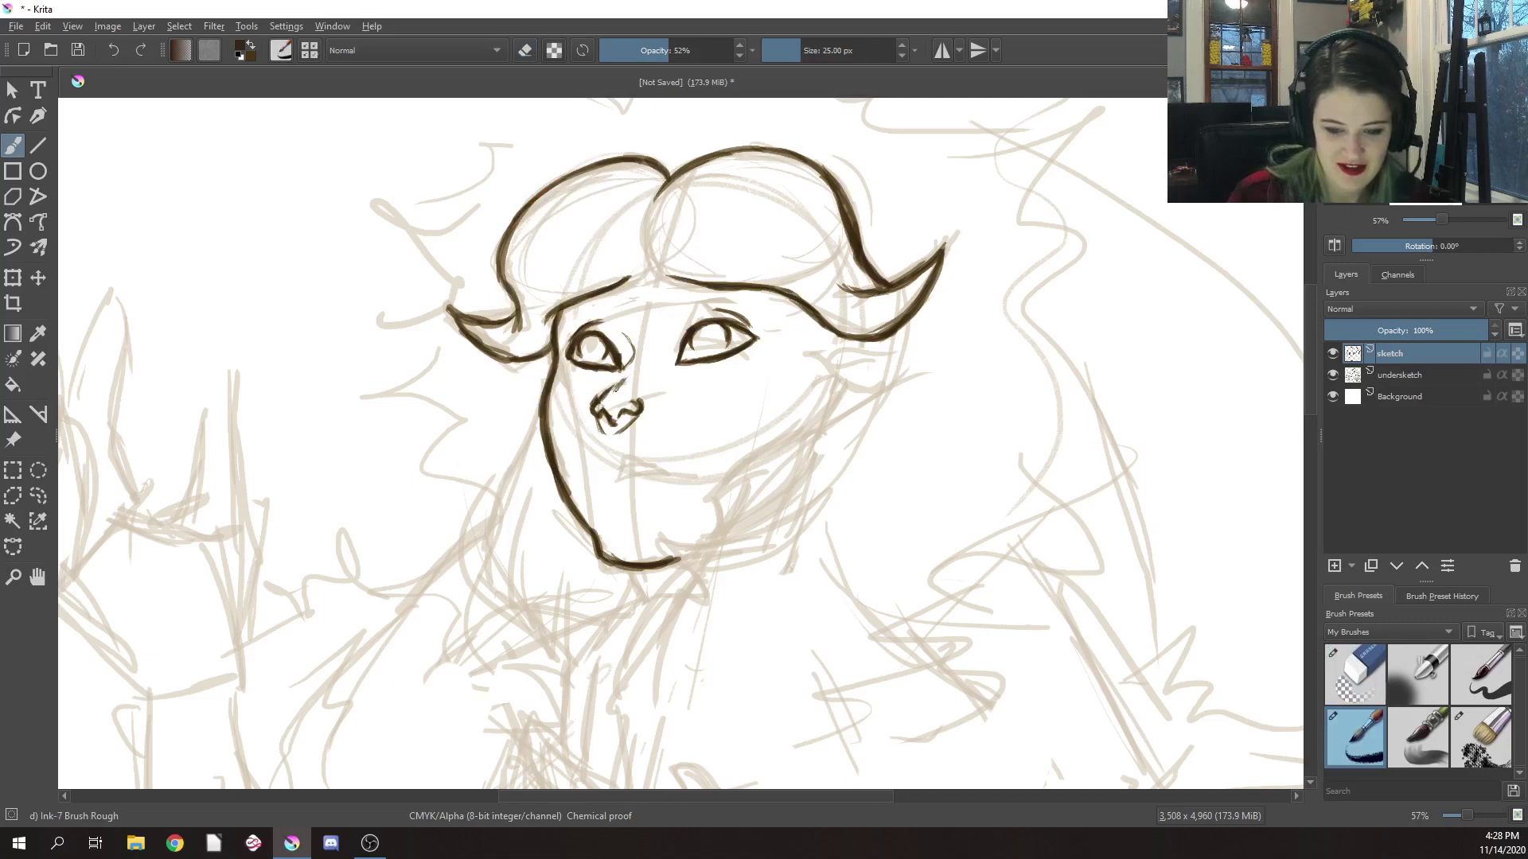
drag(628, 385, 618, 401)
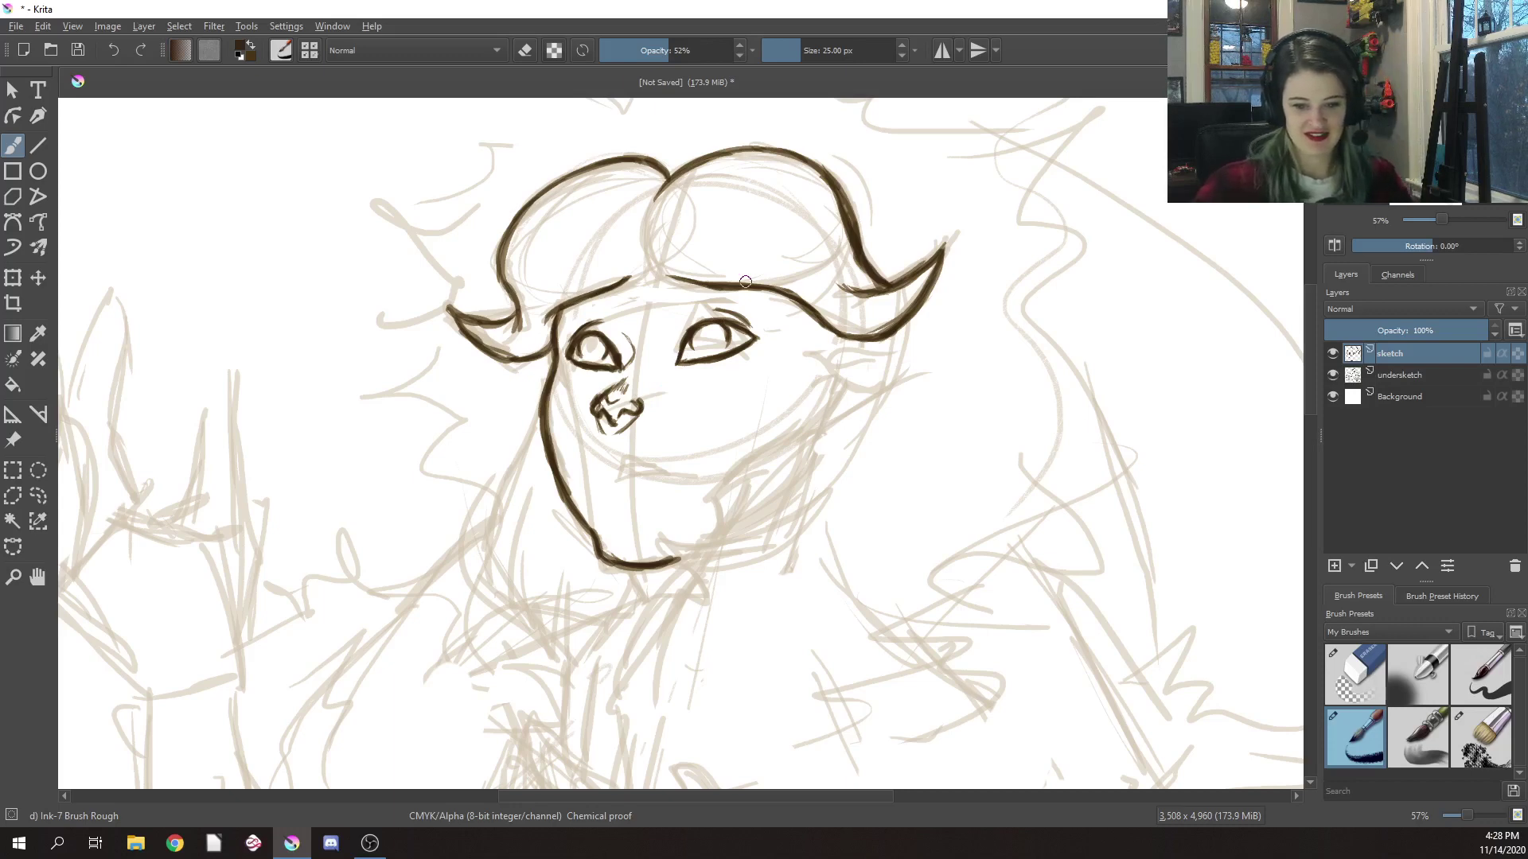
Lasso a freehand selection around the inked nose, redoing the first rough outline
click(38, 495)
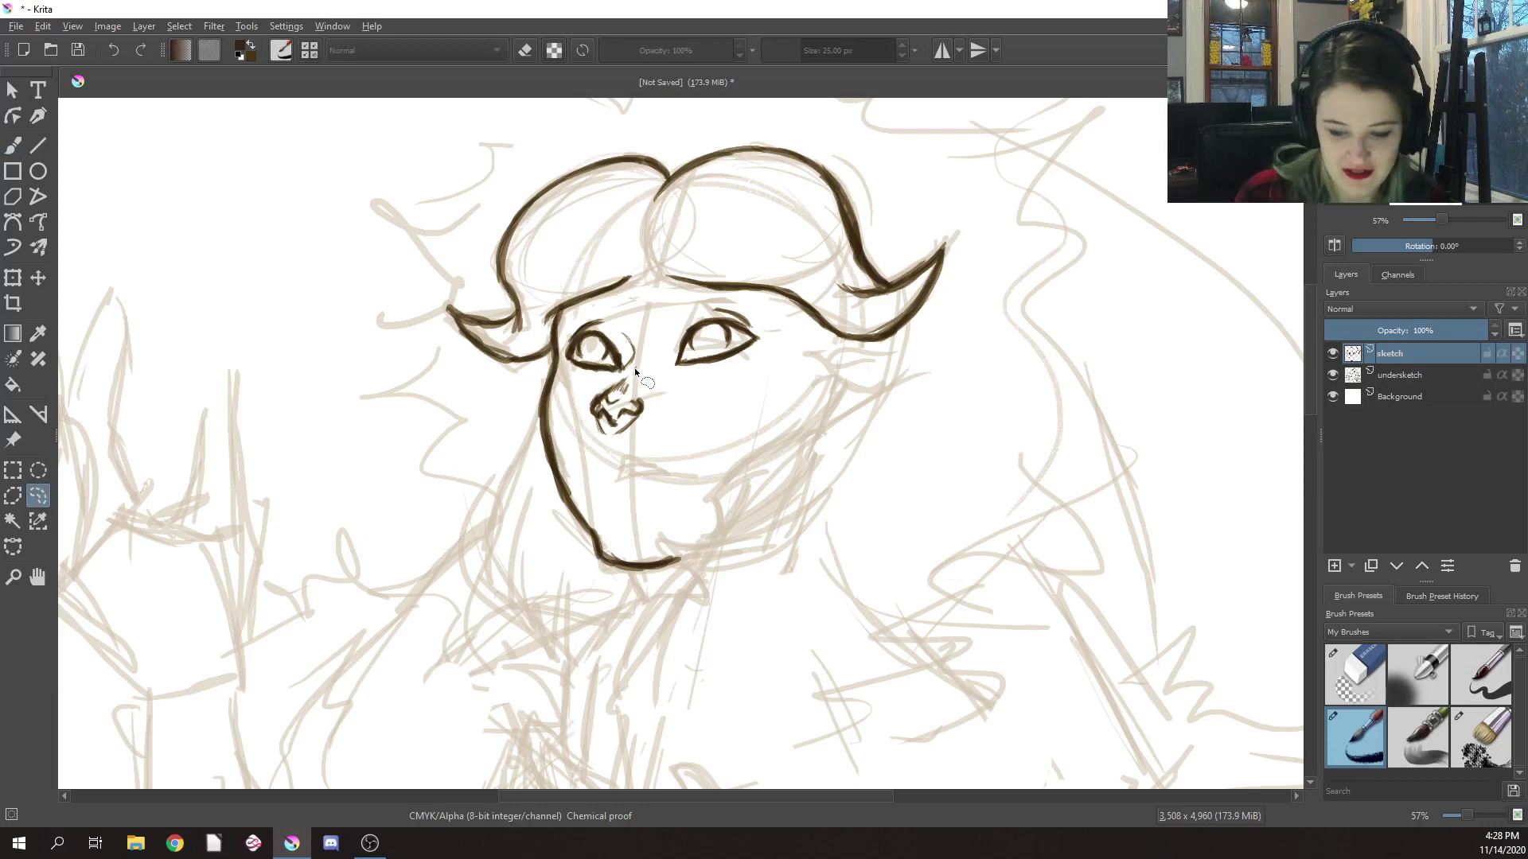
mouse_move(634, 368)
mouse_down()
mouse_move(587, 399)
mouse_move(636, 369)
mouse_up()
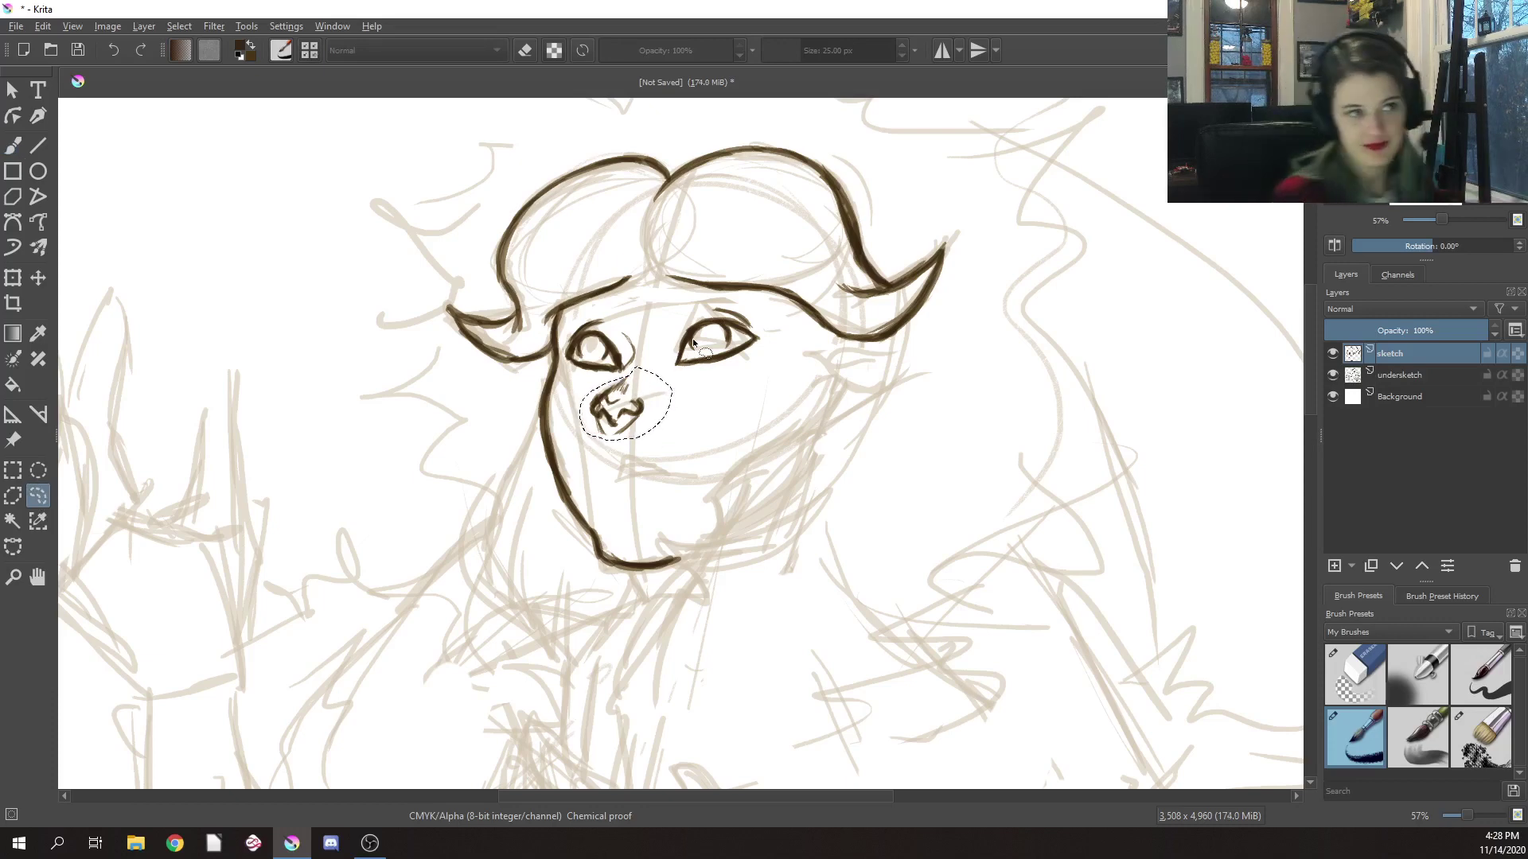
right_click(741, 395)
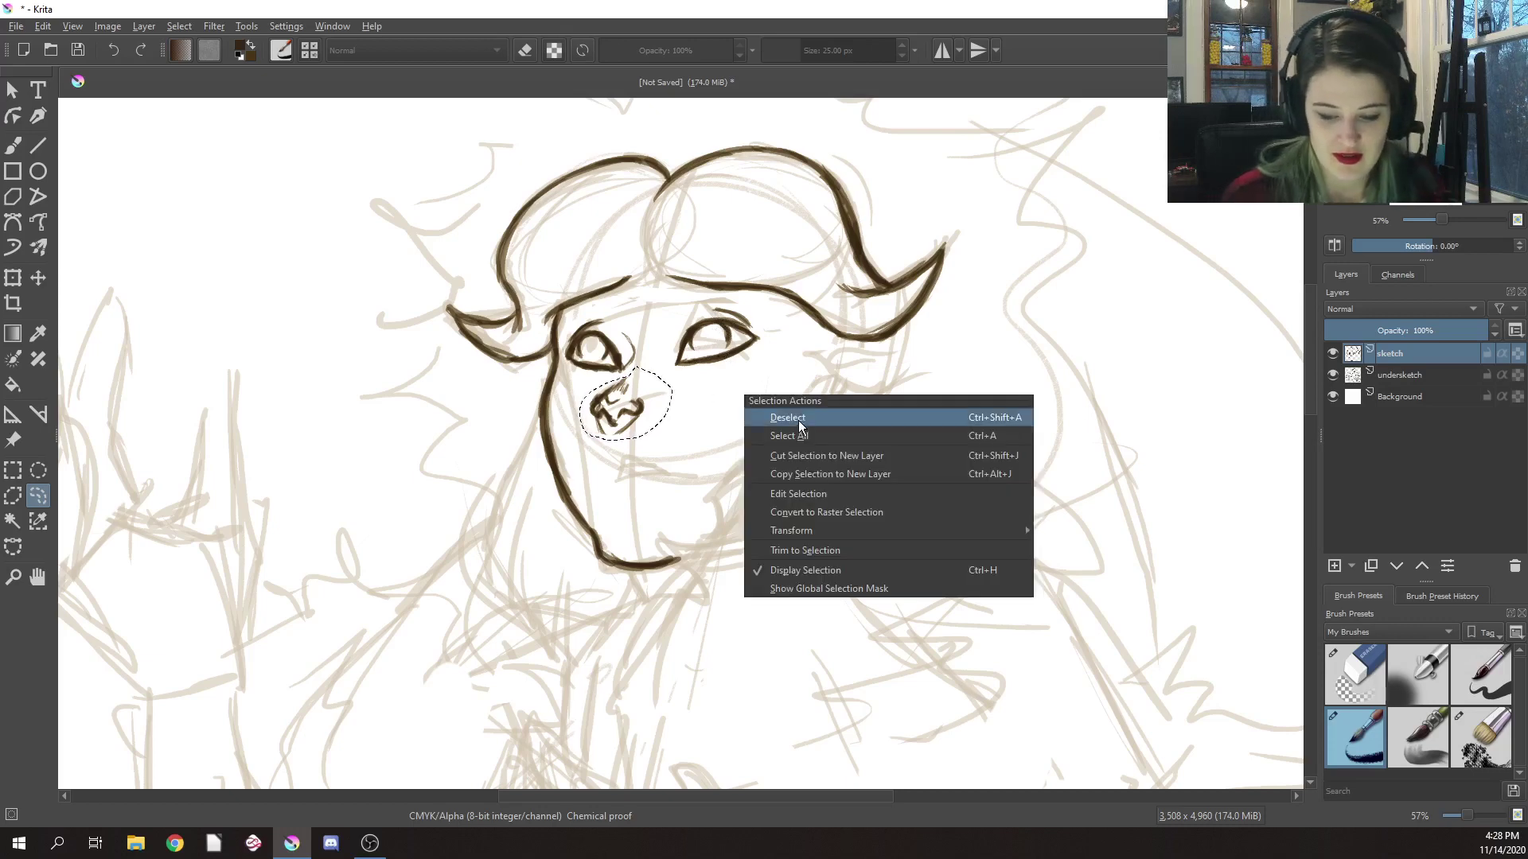
click(799, 420)
mouse_move(638, 364)
mouse_down()
mouse_move(580, 417)
mouse_move(636, 444)
mouse_move(664, 355)
mouse_up()
Transform the nose twice, enlarging it and shifting it down, applying each change
click(13, 277)
drag(647, 428, 664, 387)
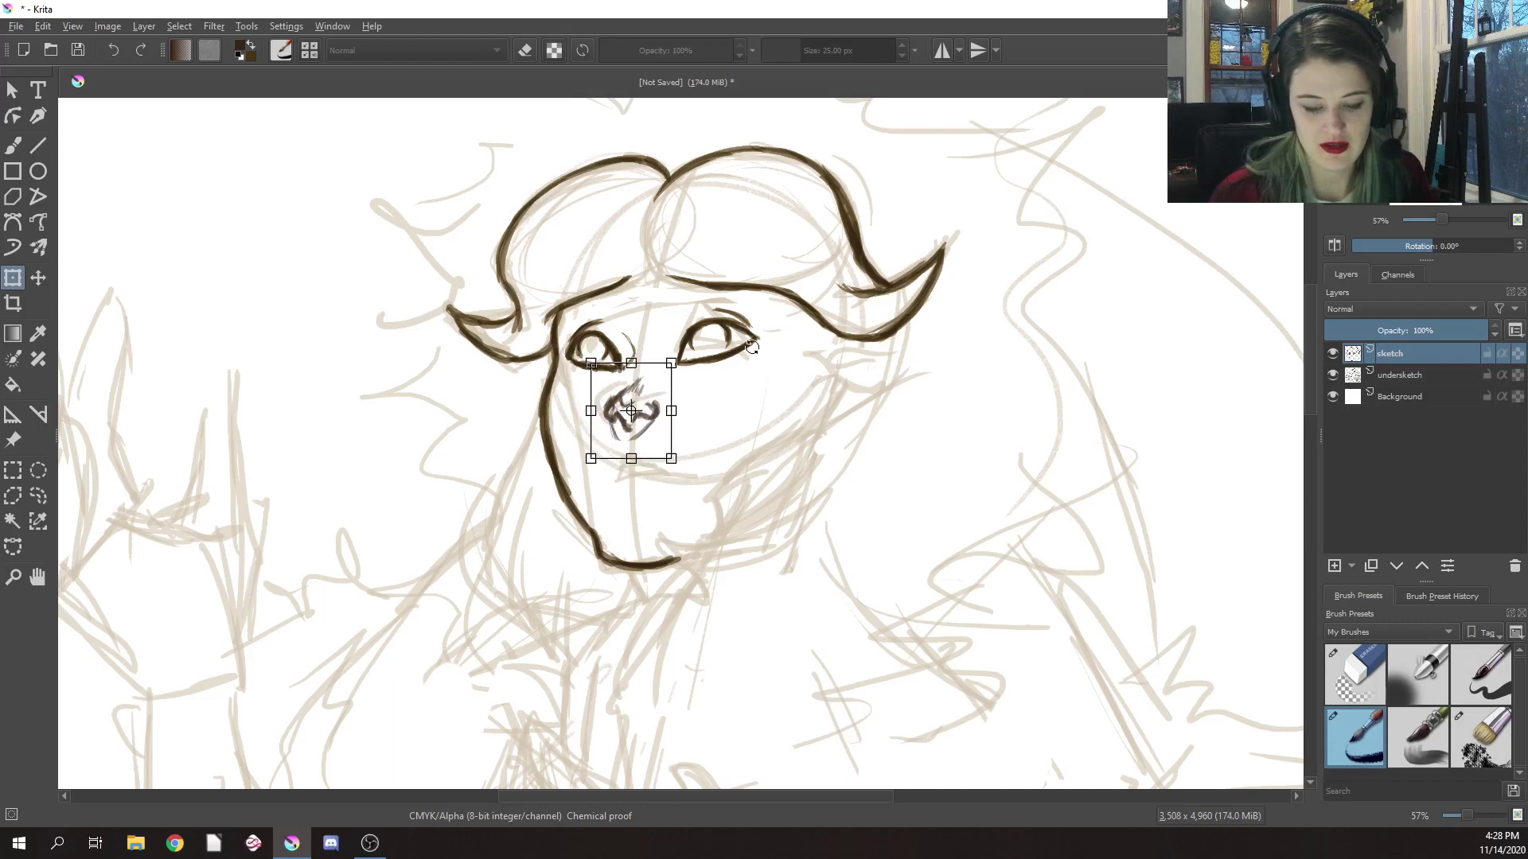
right_click(759, 396)
click(834, 586)
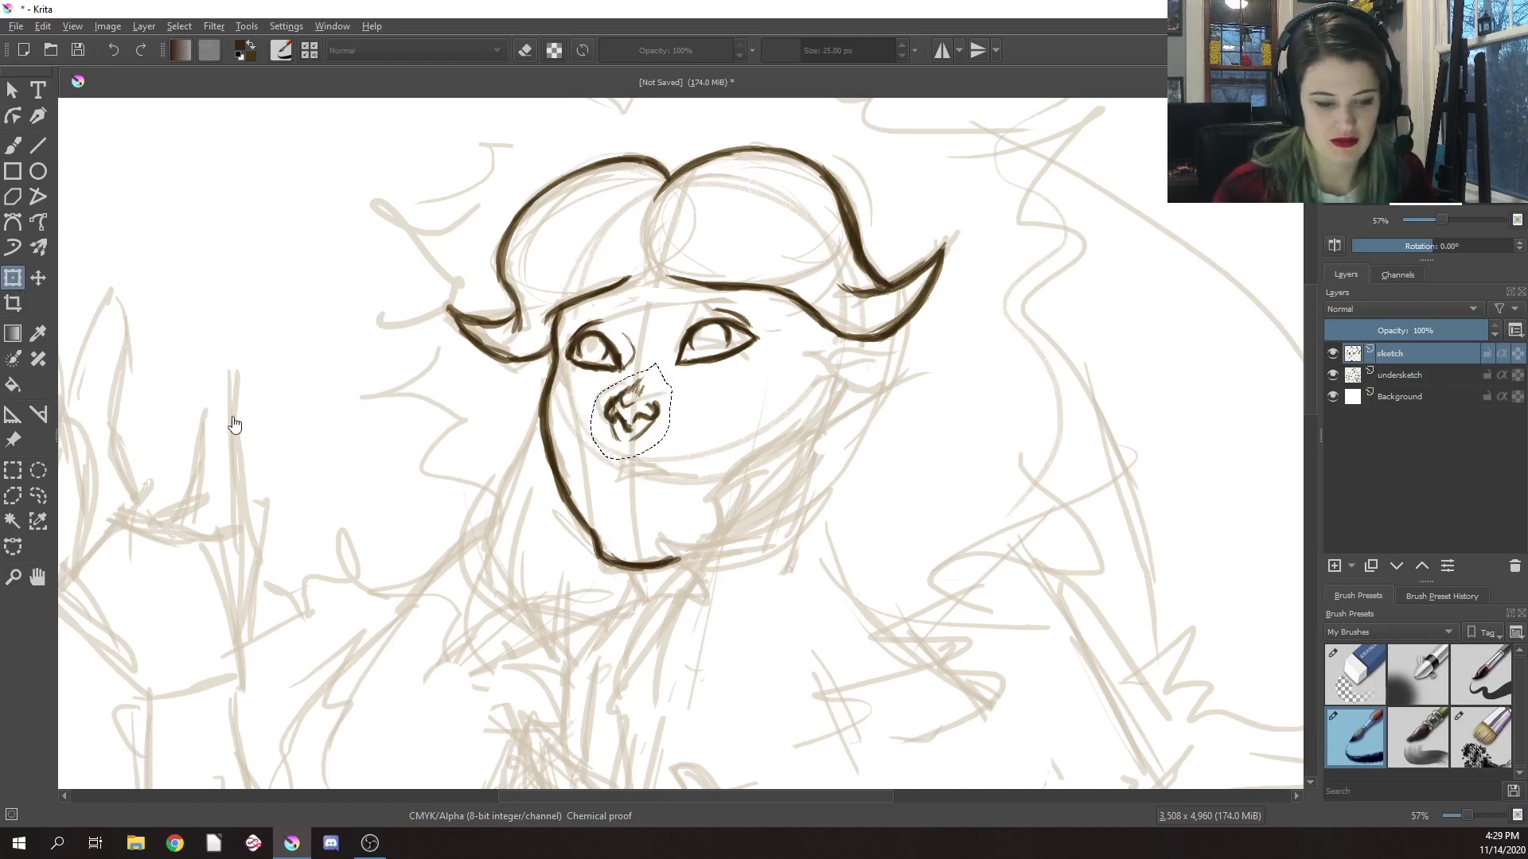
key(ctrl+t)
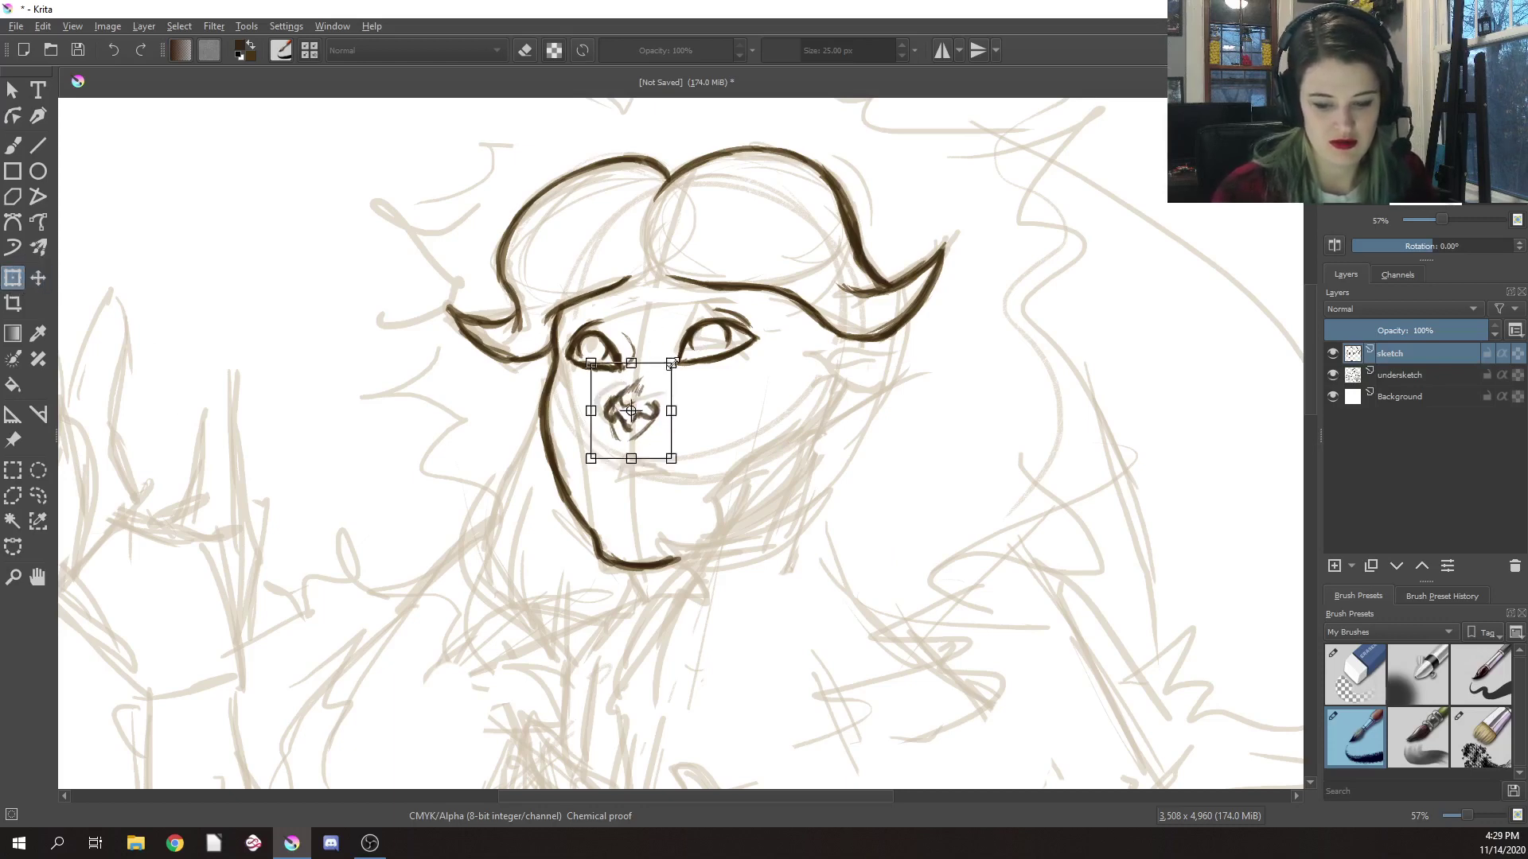
drag(673, 363, 680, 354)
drag(658, 411, 651, 418)
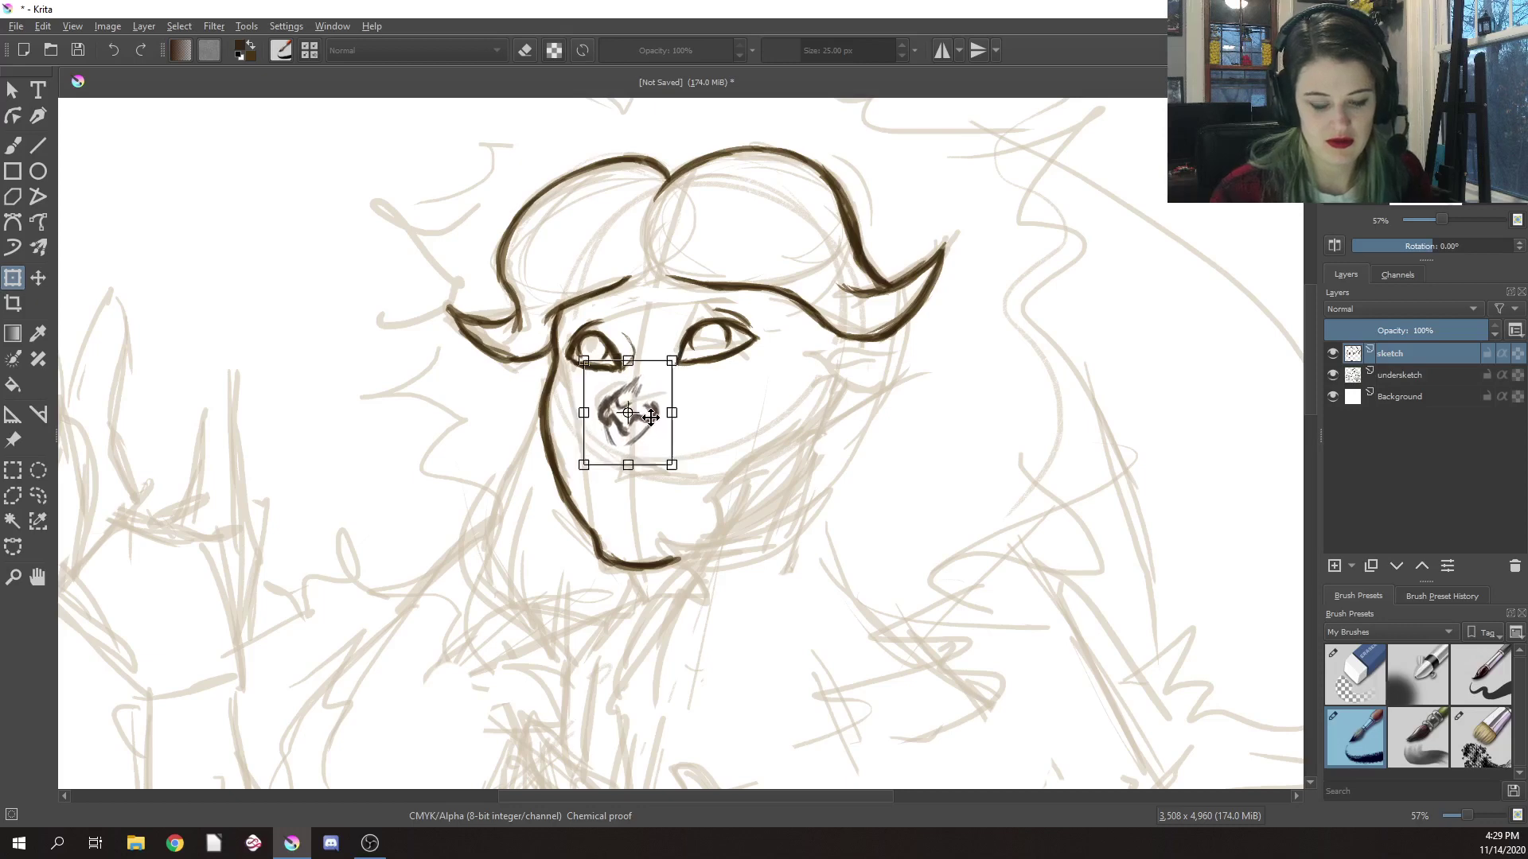
right_click(754, 426)
click(844, 619)
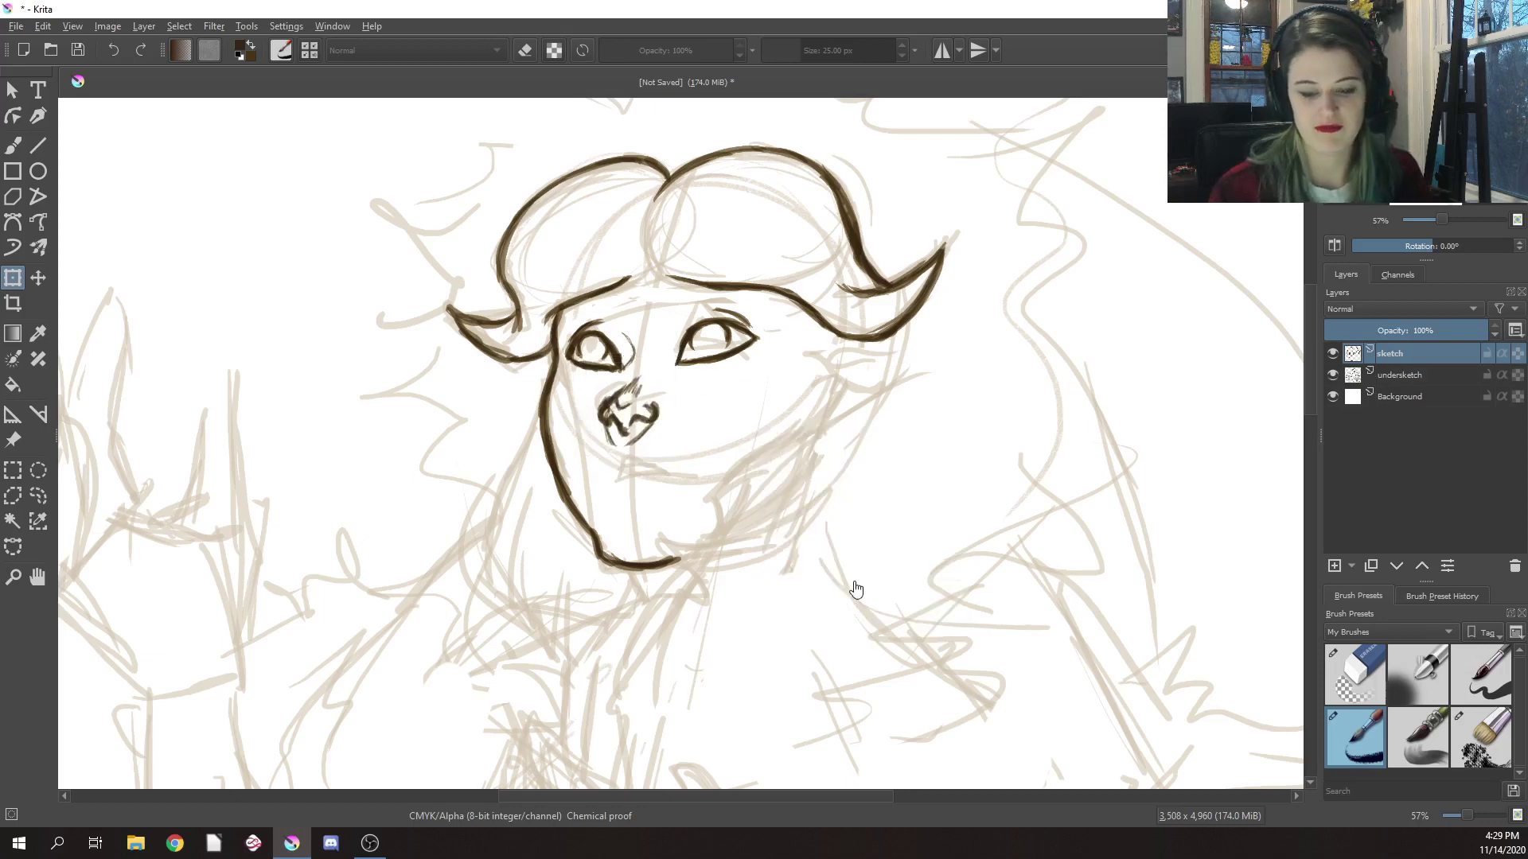
Deselect the nose and return to the brush with B
click(39, 497)
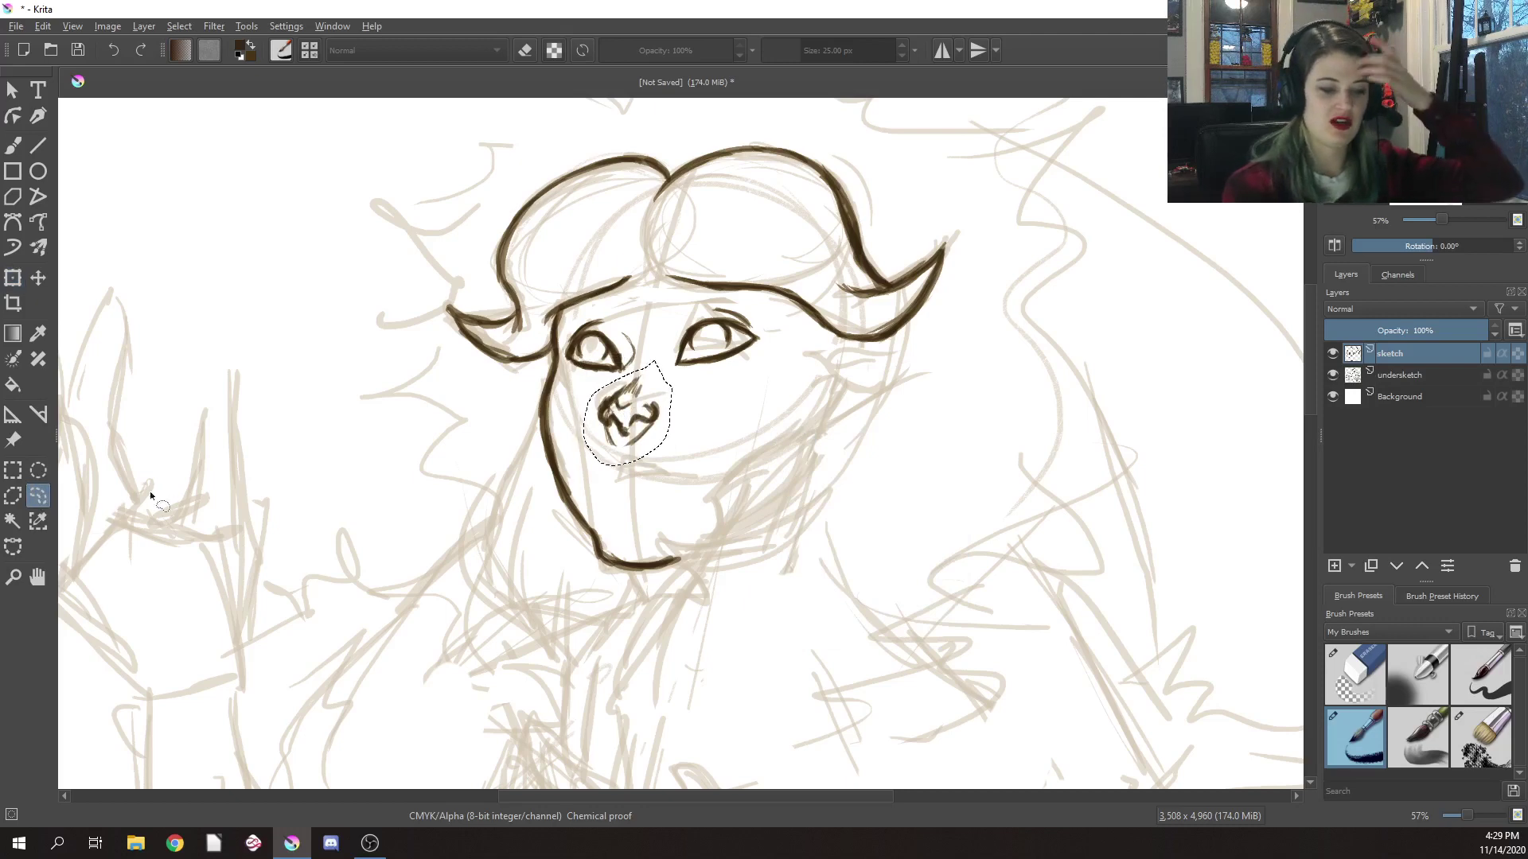
right_click(316, 388)
click(393, 431)
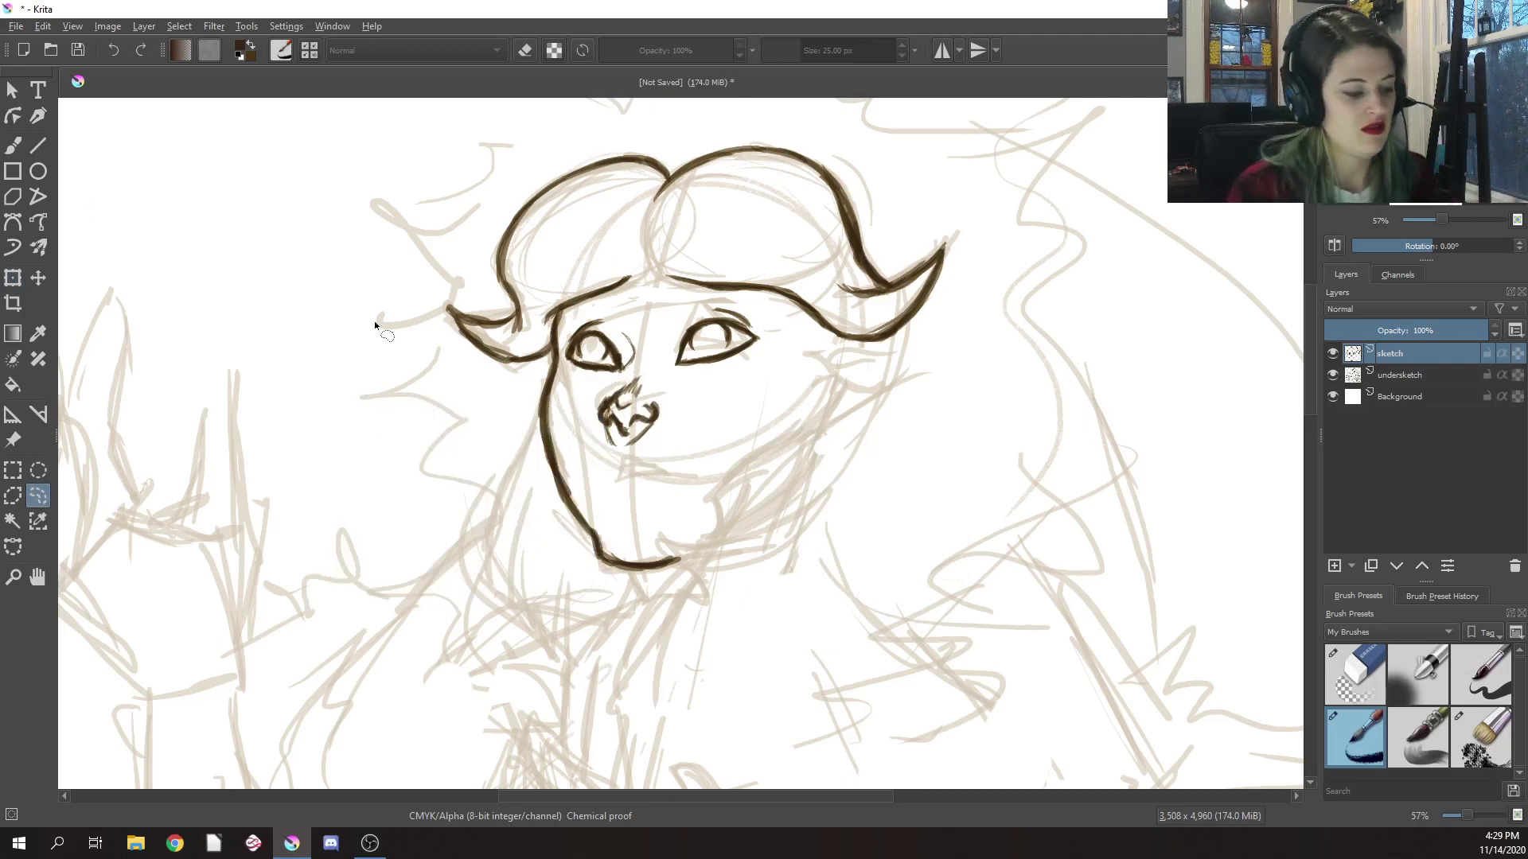
key(b)
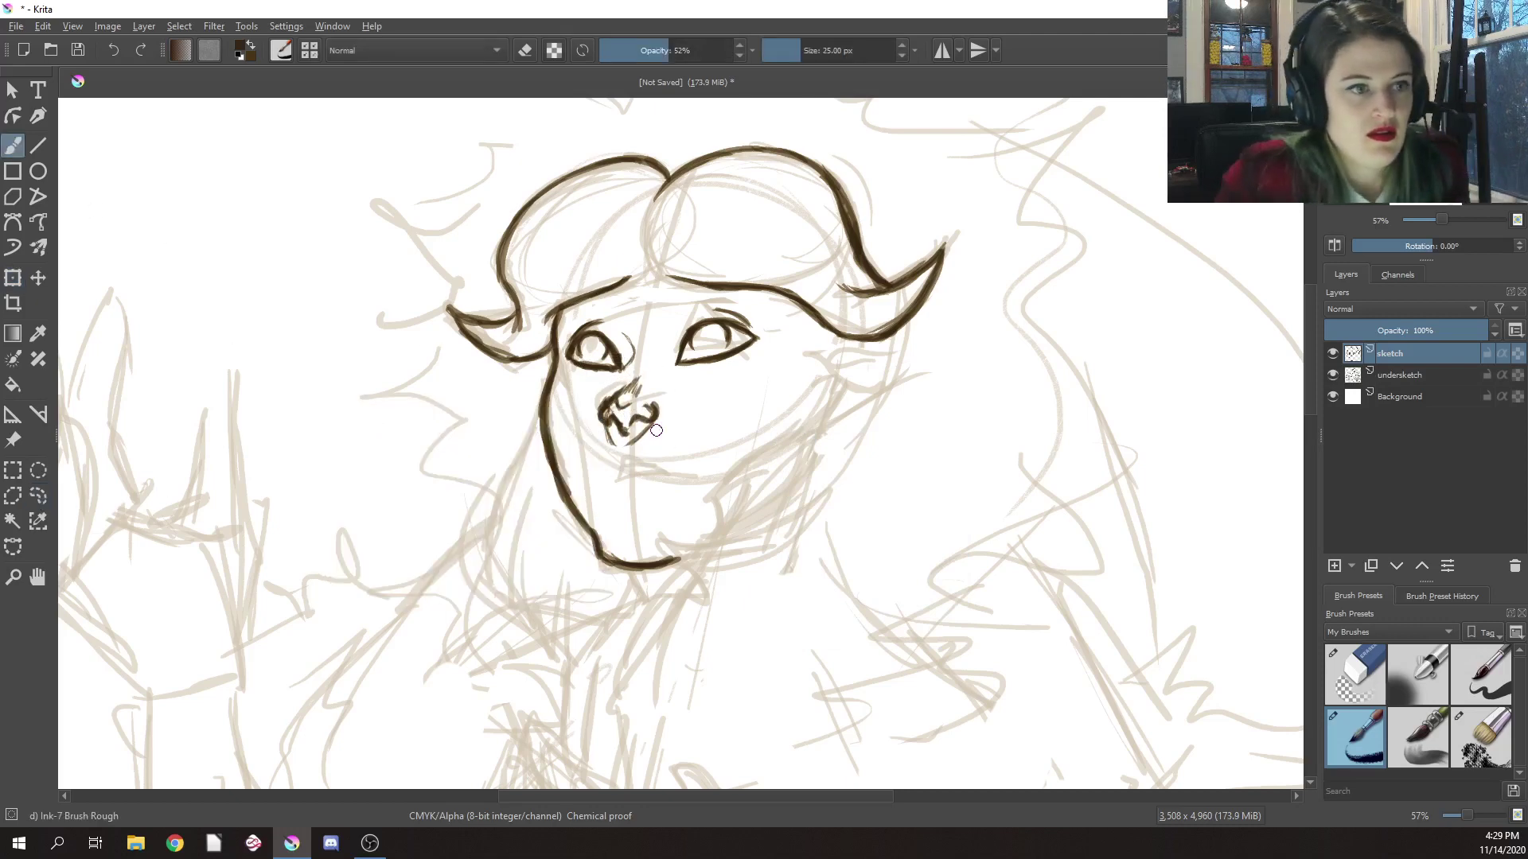
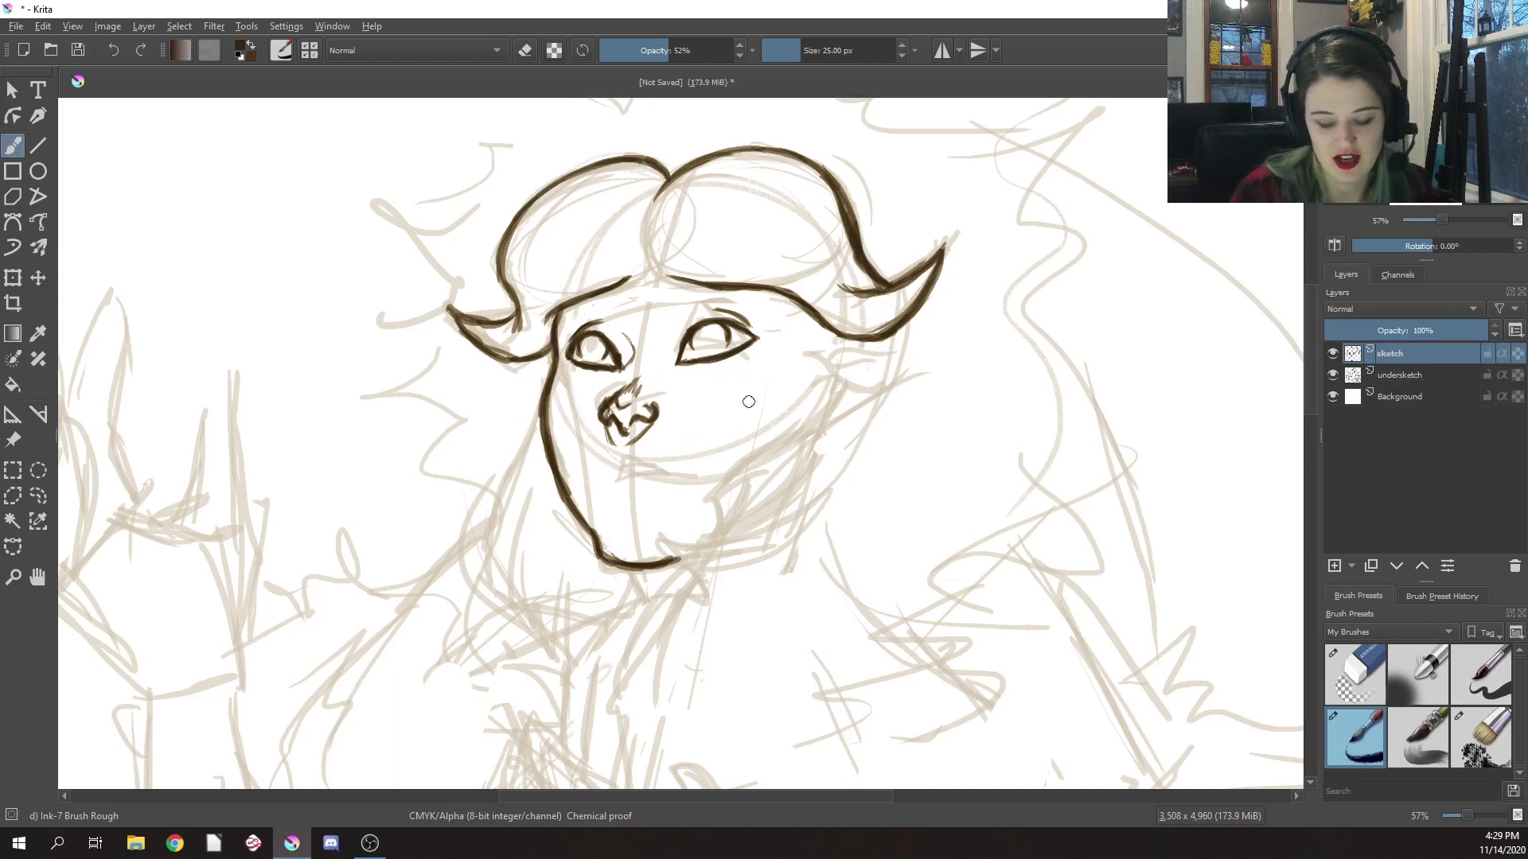
Ink a short mouth line below the nose with Ink-7 Brush Rough, extending it right
right_click(659, 434)
click(661, 331)
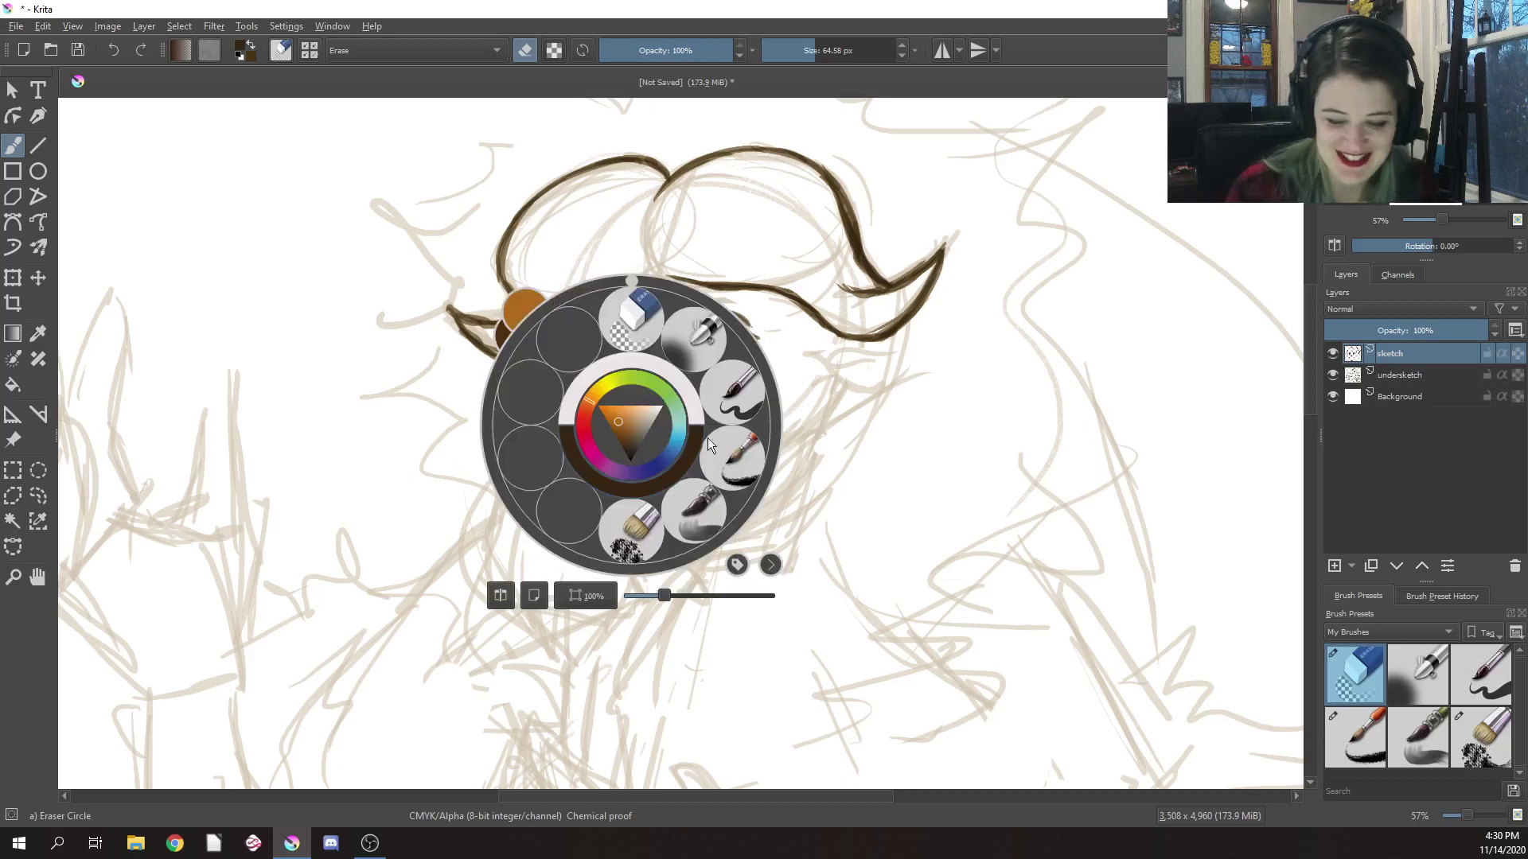
right_click(631, 426)
click(732, 455)
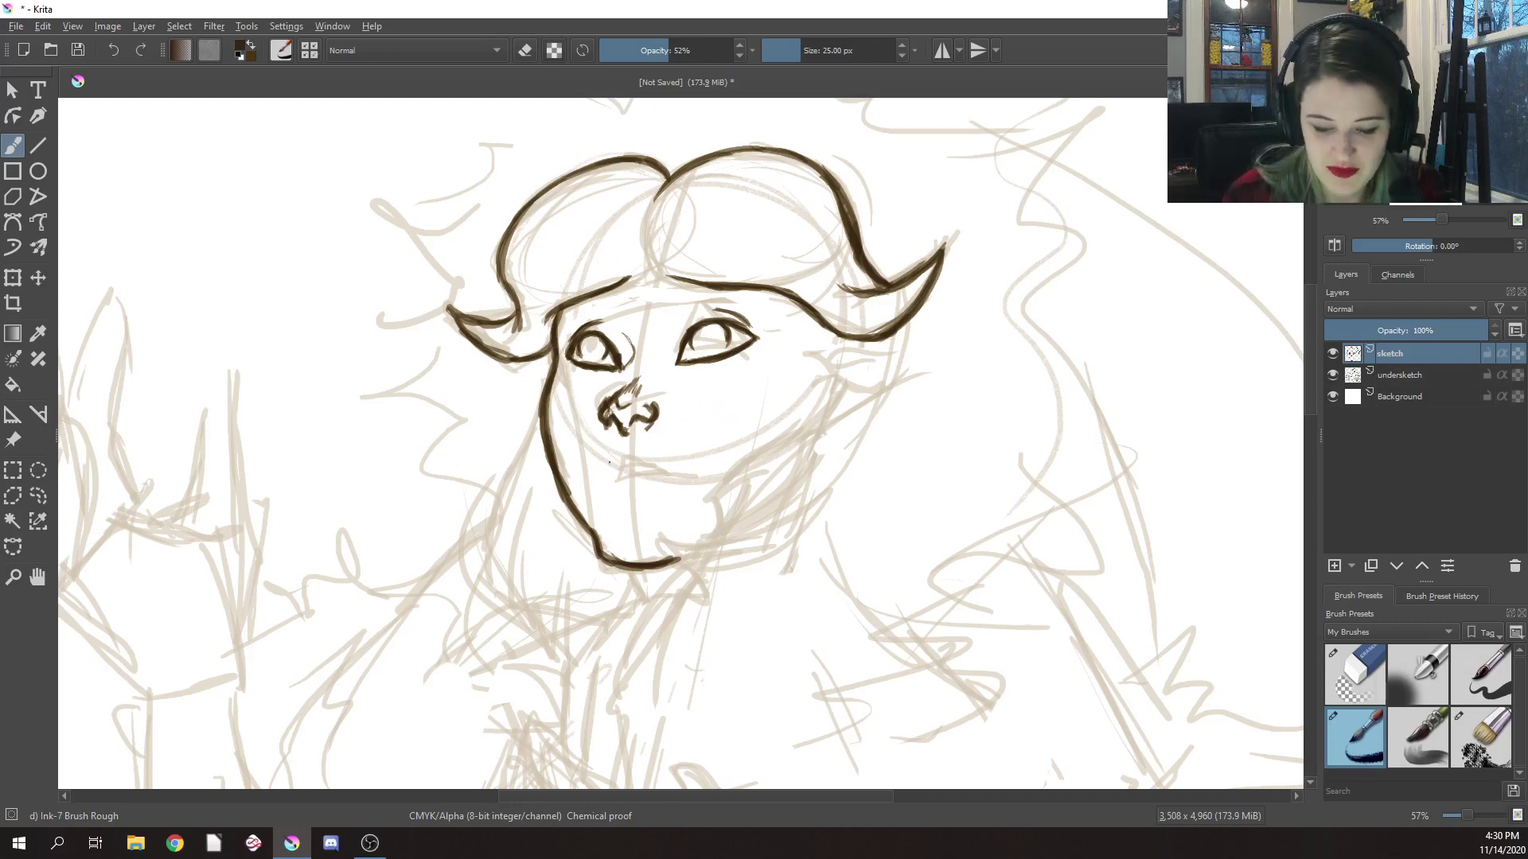
drag(609, 470, 641, 458)
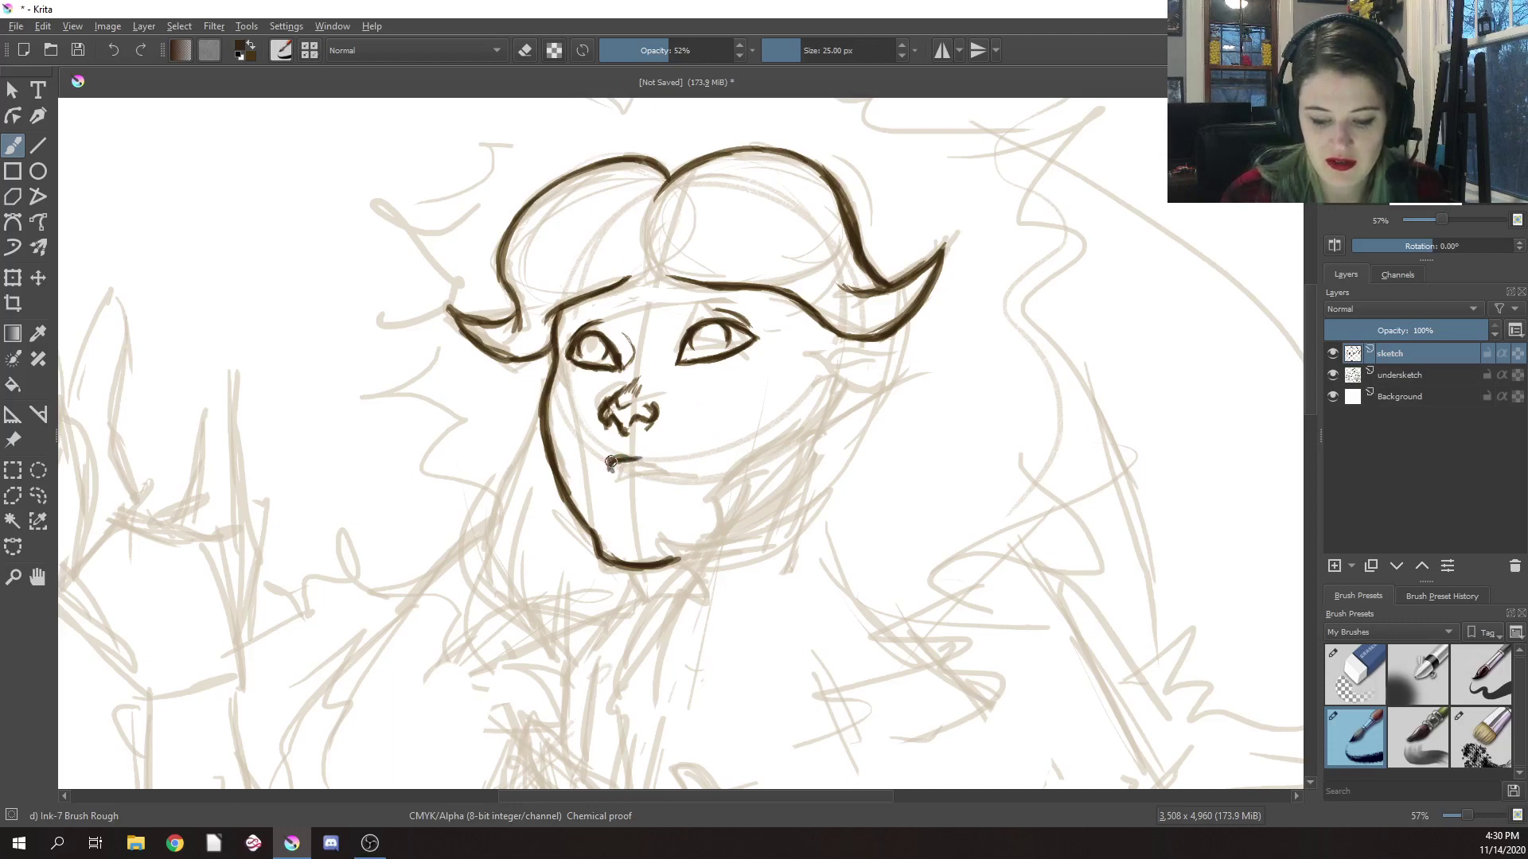
mouse_move(632, 458)
mouse_down()
mouse_move(669, 472)
mouse_move(612, 477)
mouse_move(682, 475)
mouse_up()
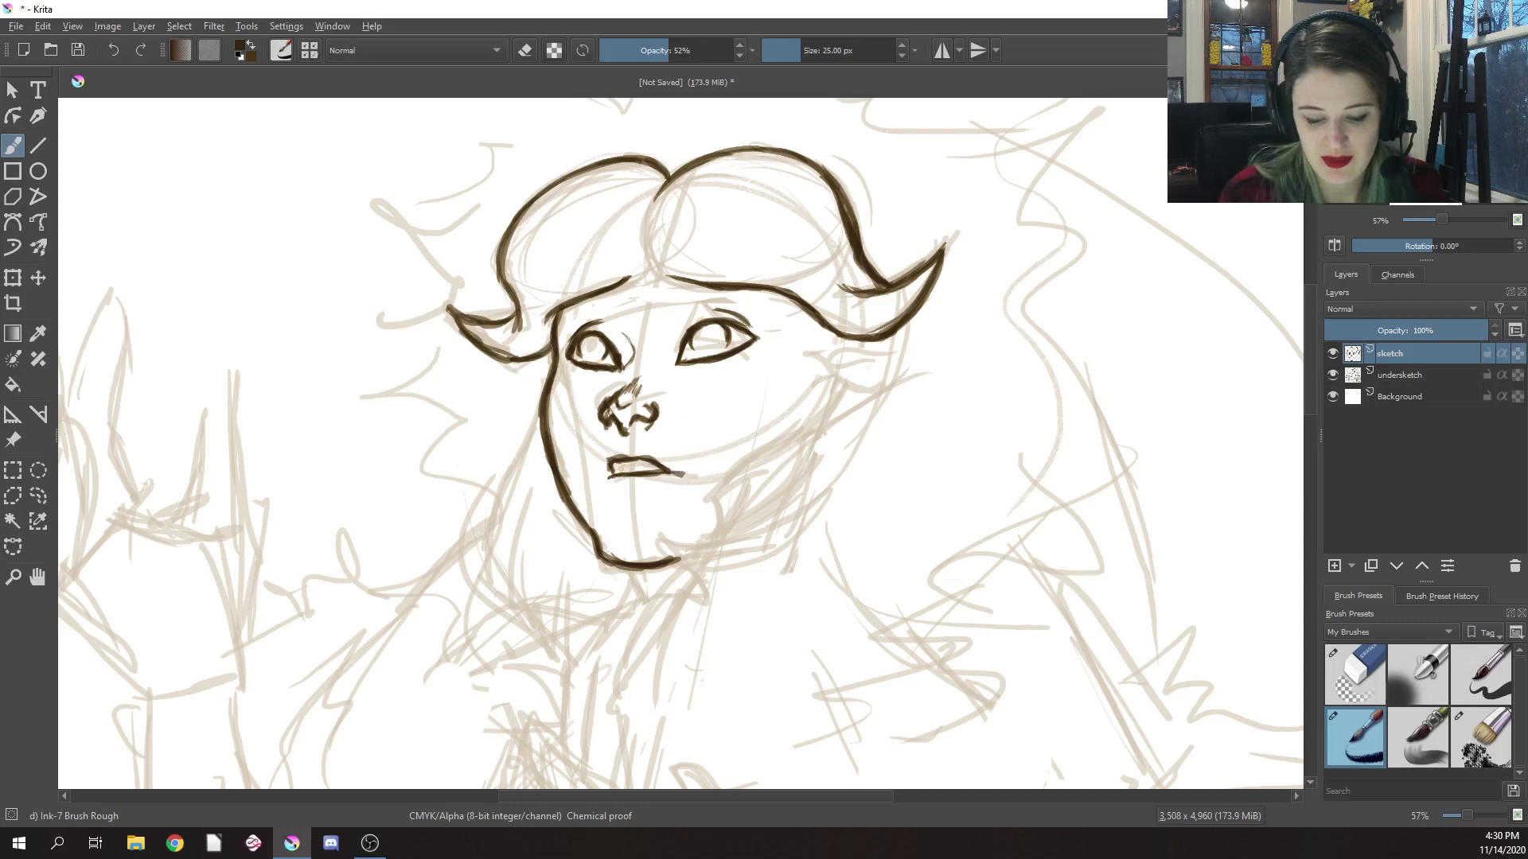
Trim the mouth's left edge with a smaller eraser, then add inner and corner strokes thinner
right_click(629, 442)
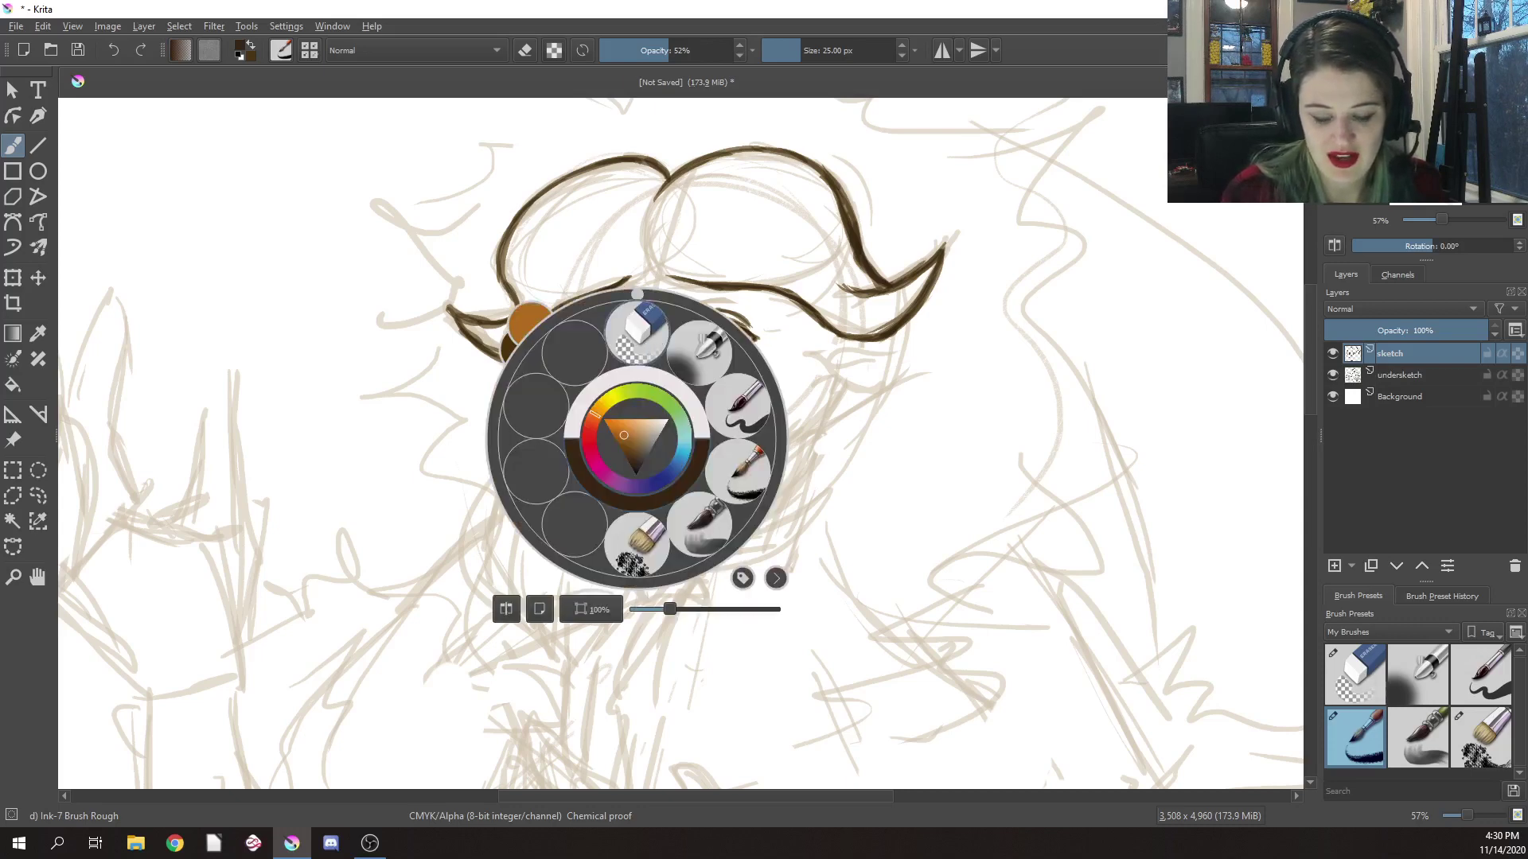
click(638, 331)
click(803, 51)
drag(607, 454, 618, 452)
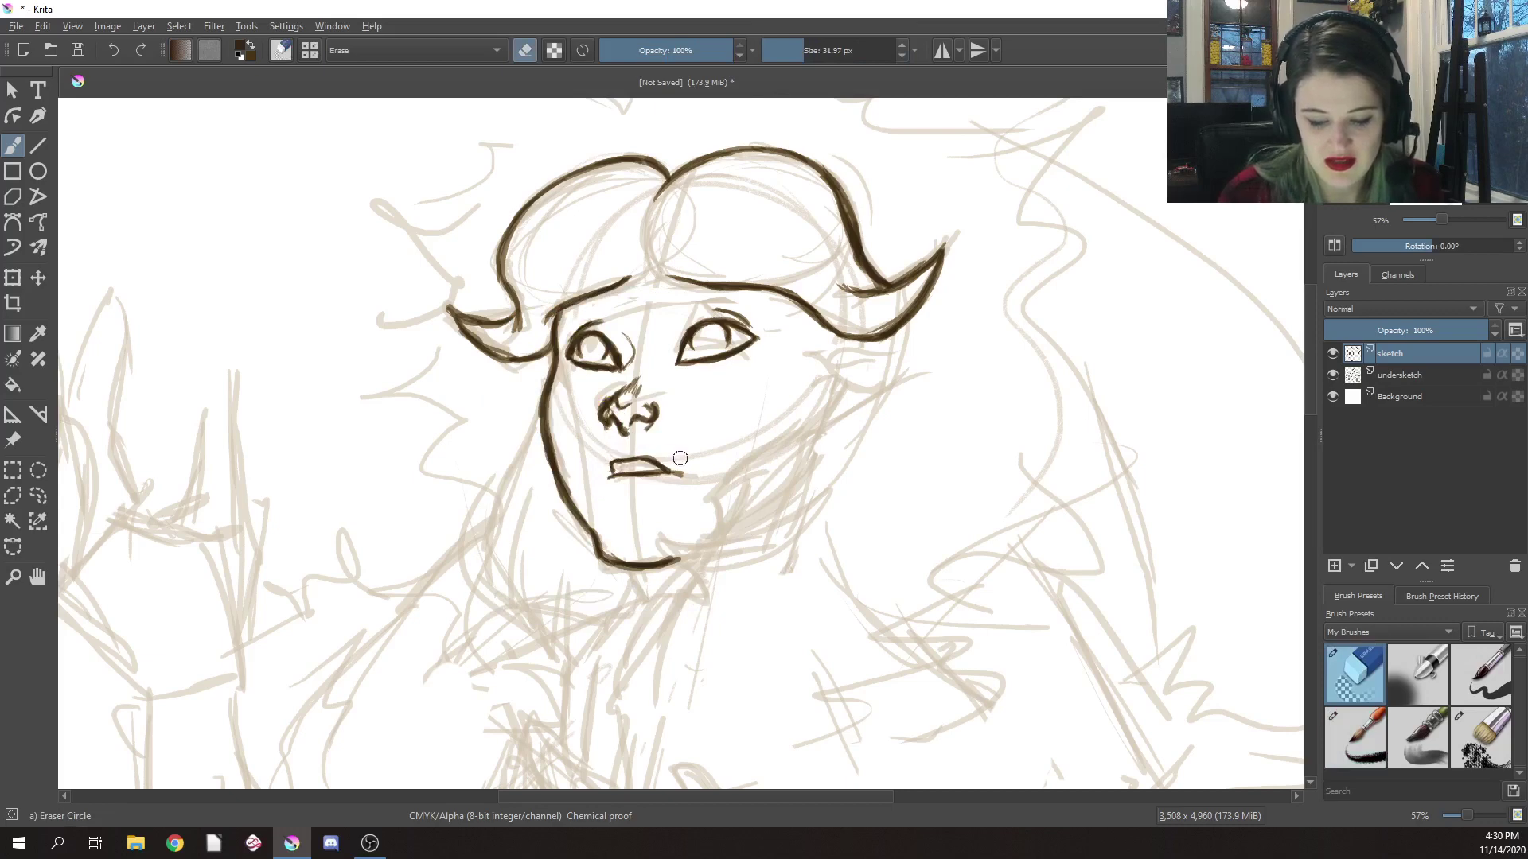
right_click(716, 431)
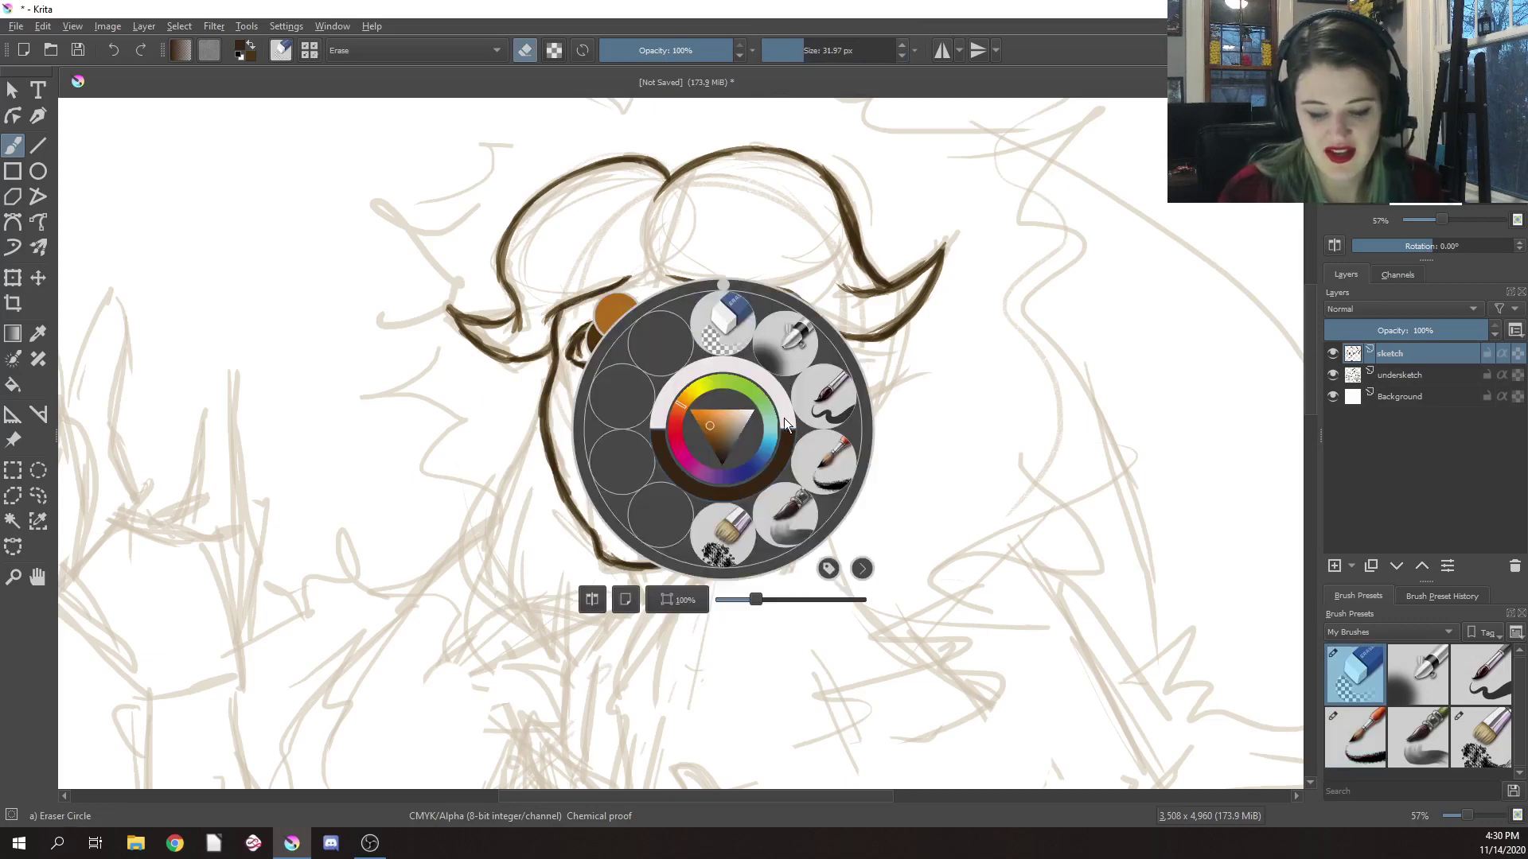
click(840, 480)
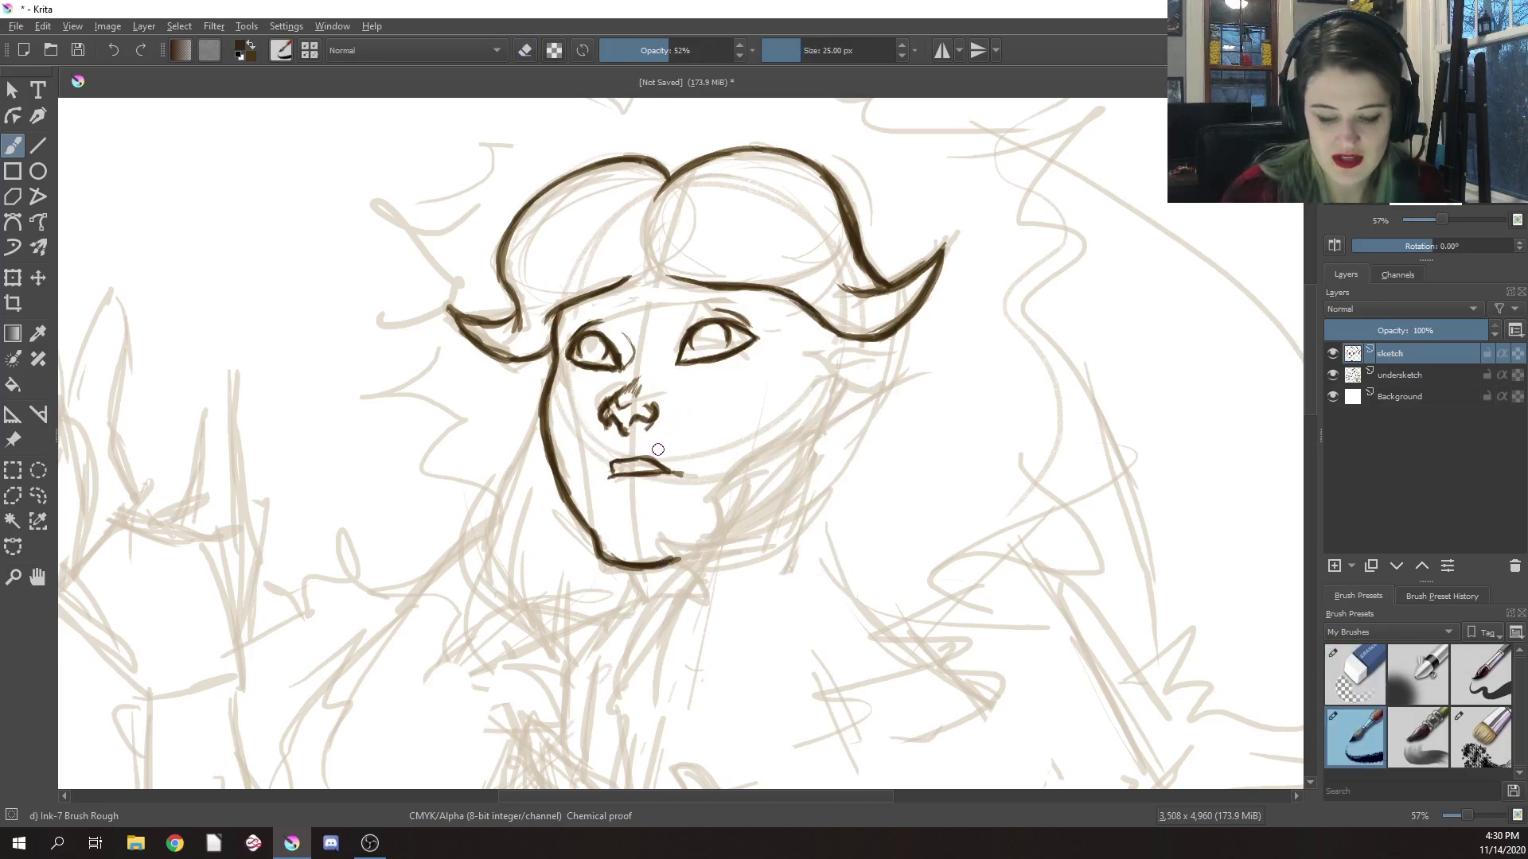
click(792, 50)
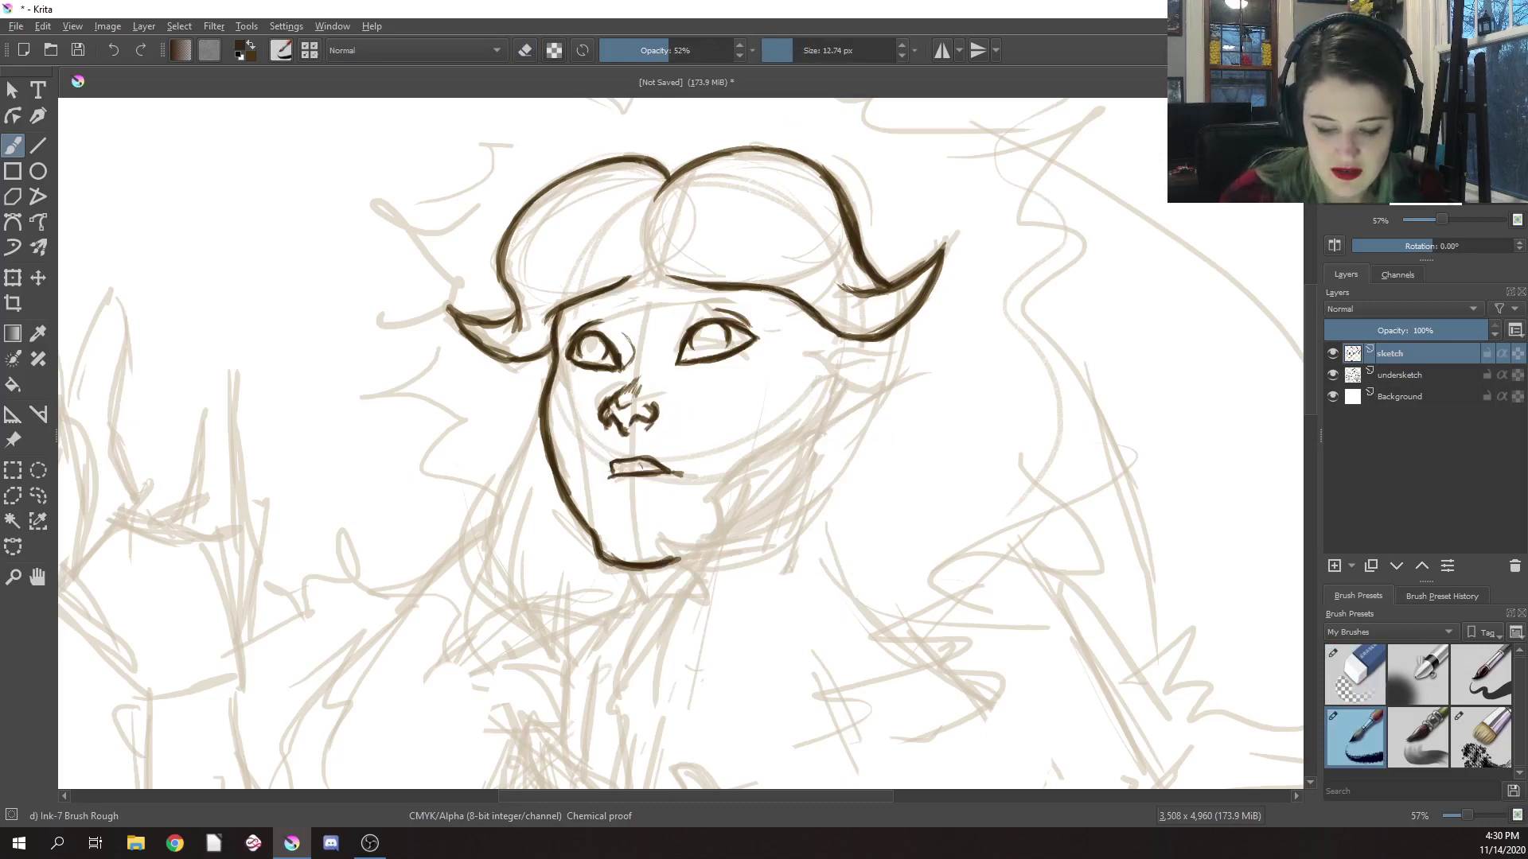
drag(645, 470, 625, 464)
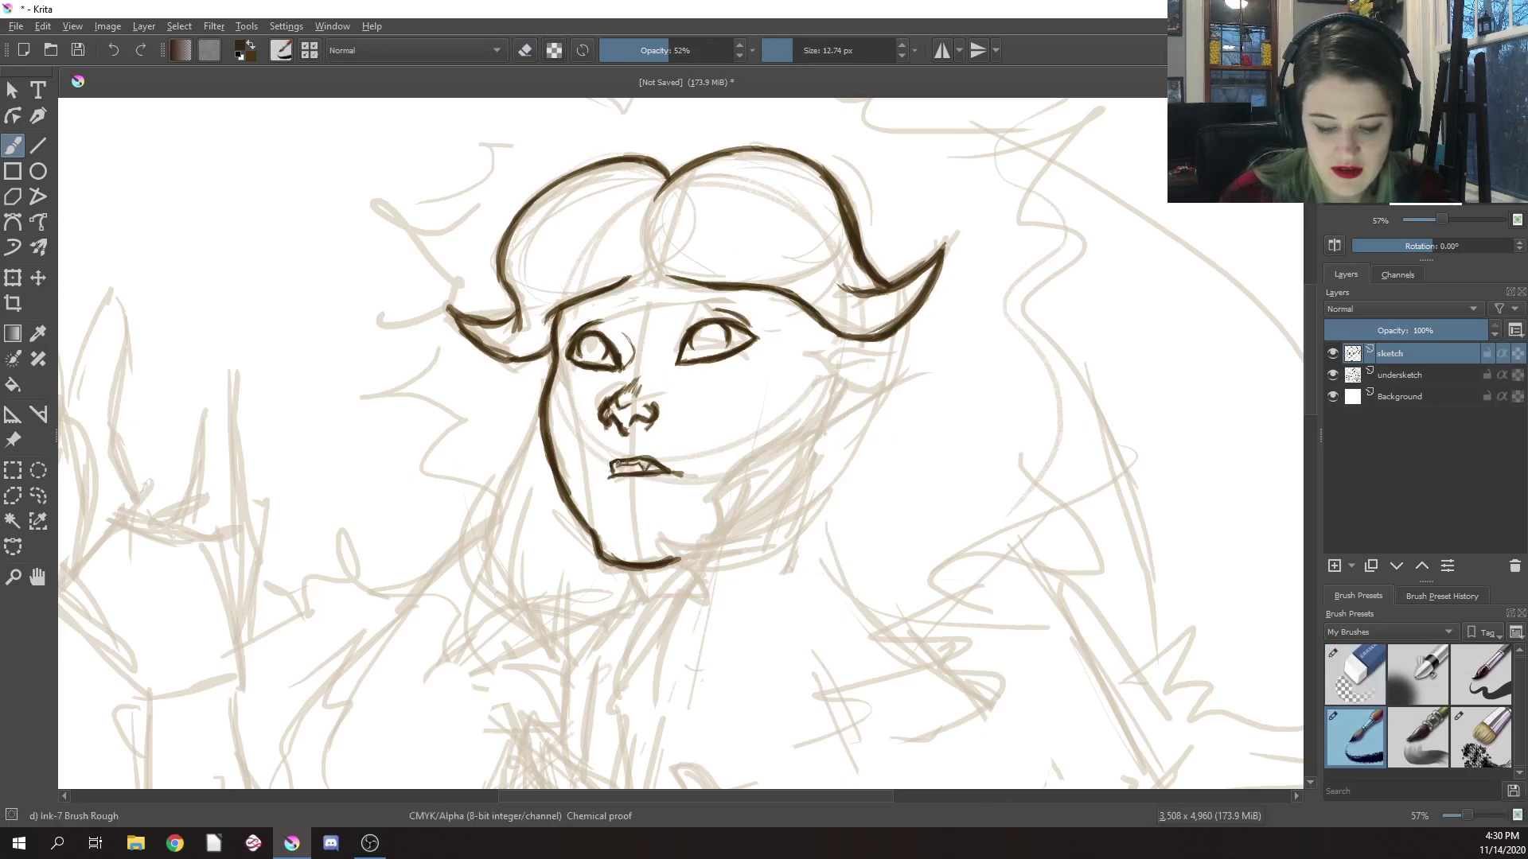
drag(613, 465, 619, 474)
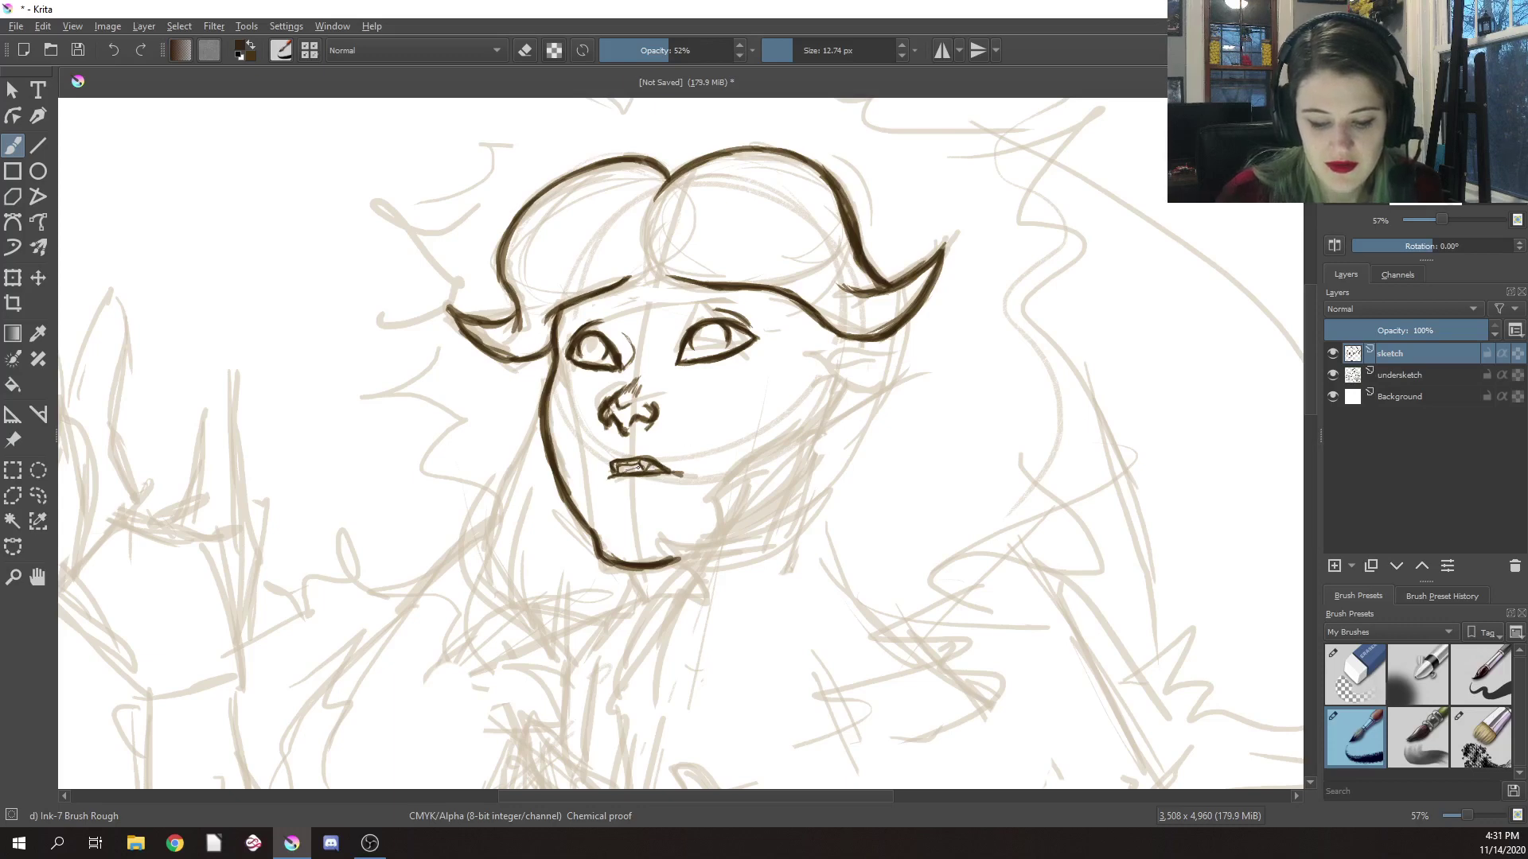
Shrink the eraser to a fine size and ink small tooth lines inside the mouth
right_click(686, 428)
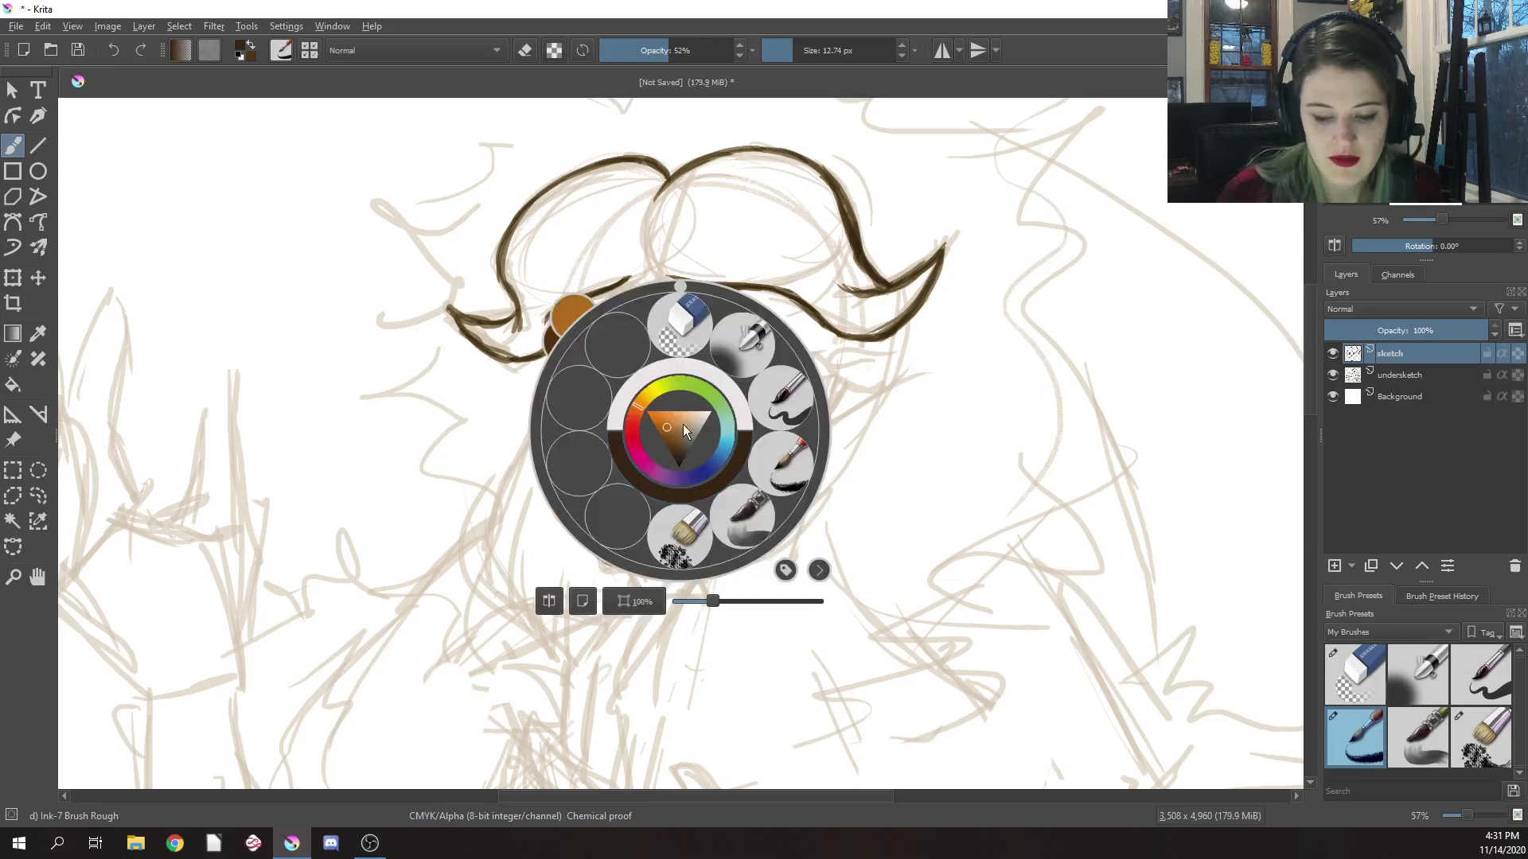
click(675, 318)
drag(802, 46, 789, 46)
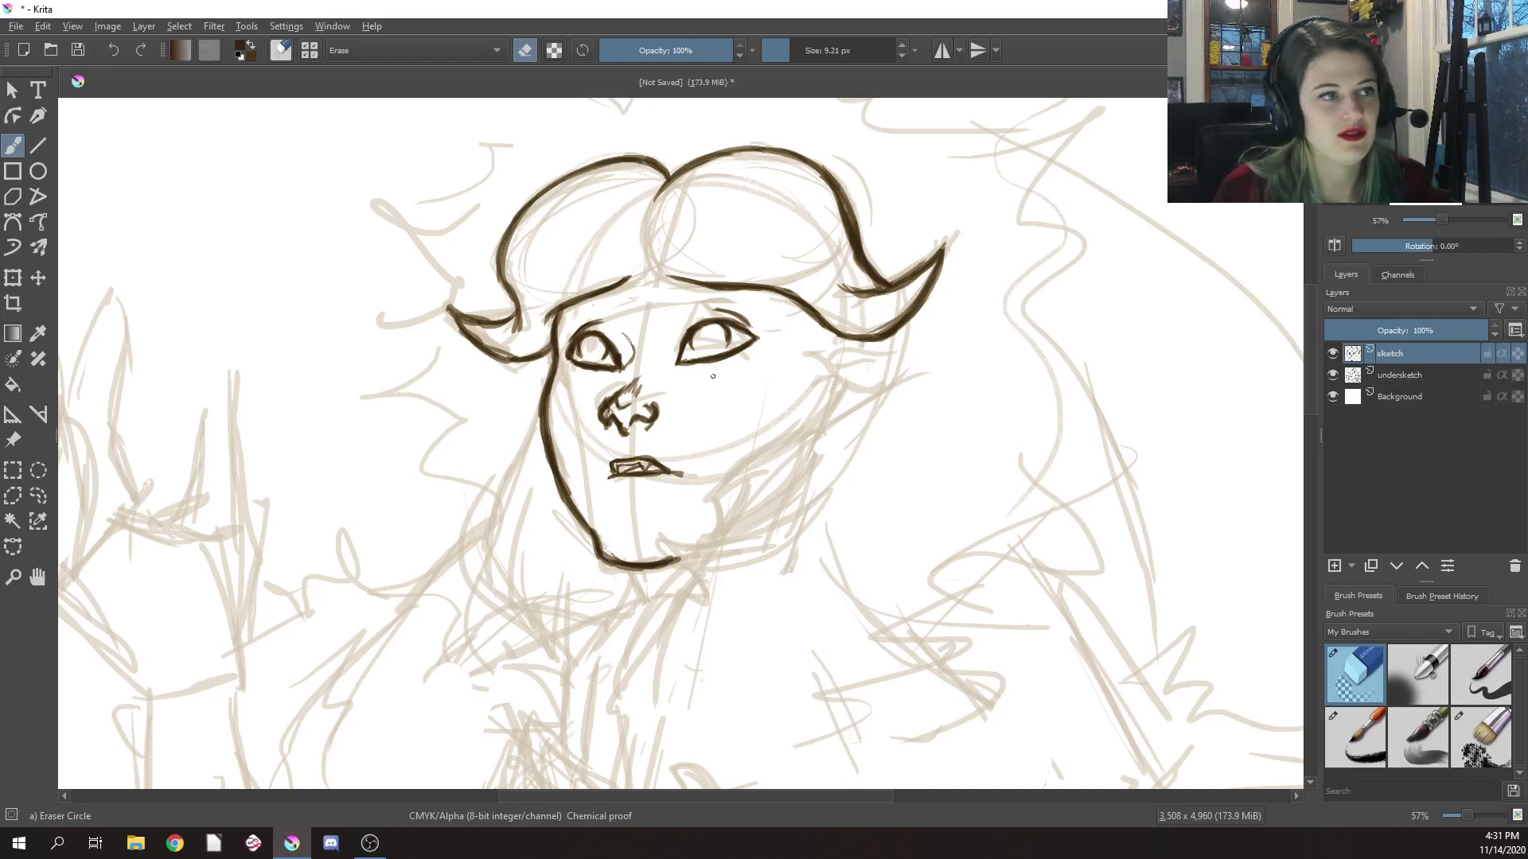
right_click(691, 465)
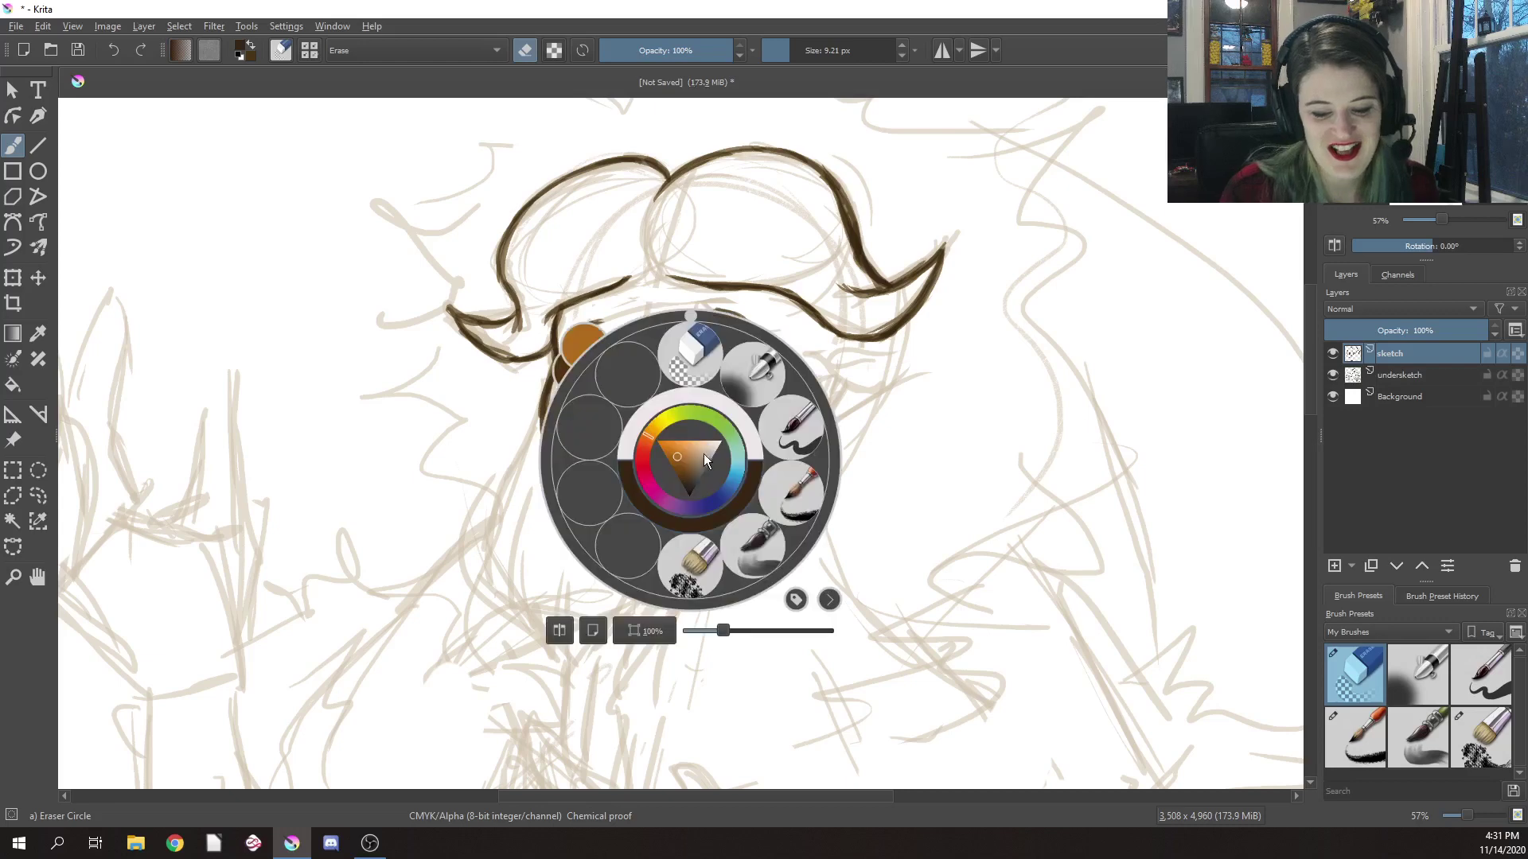
click(796, 491)
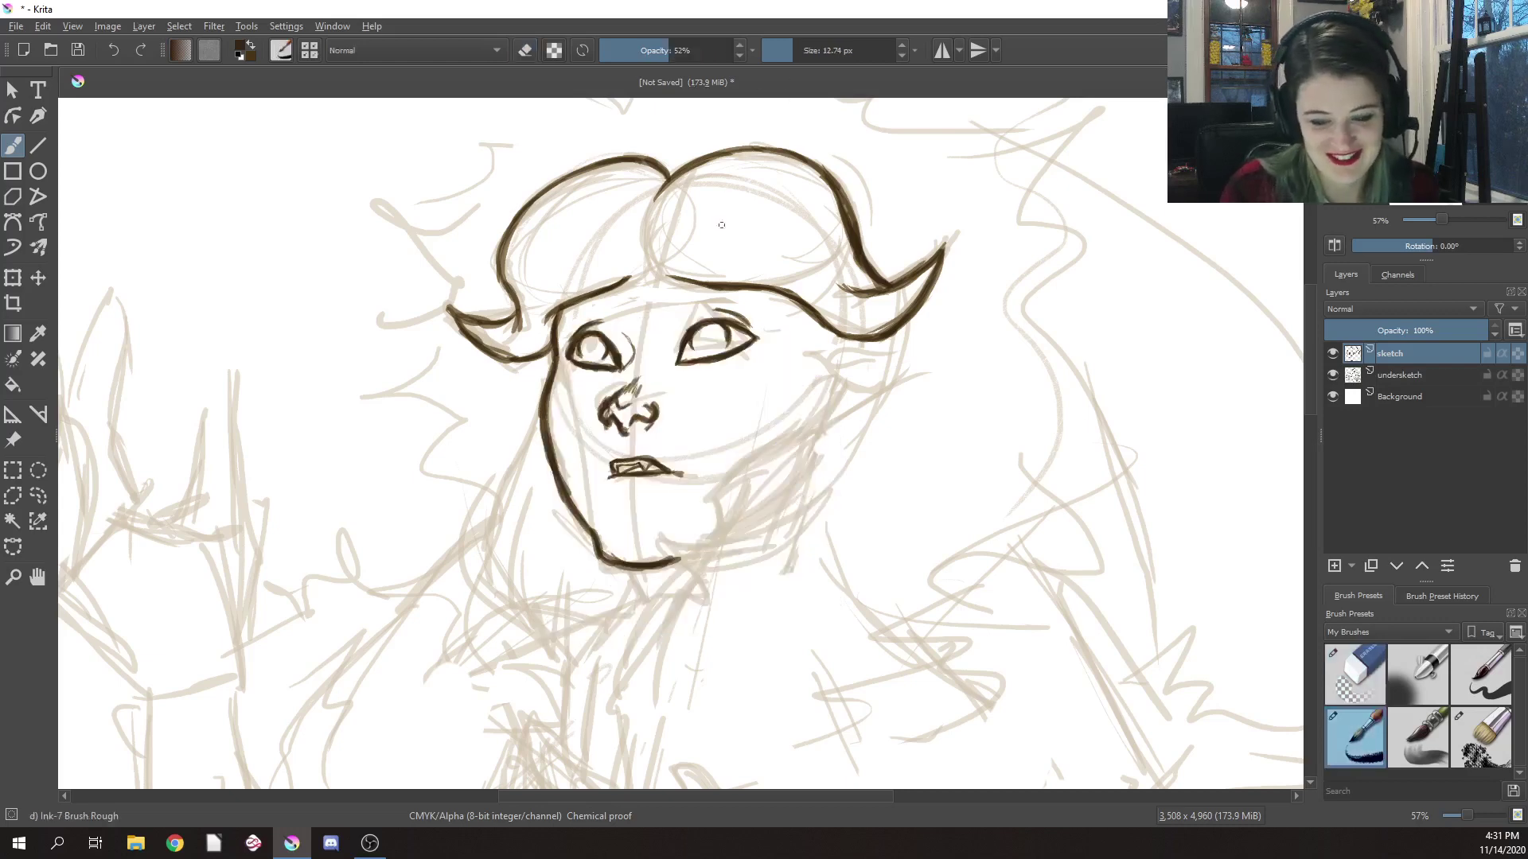
drag(628, 468, 668, 471)
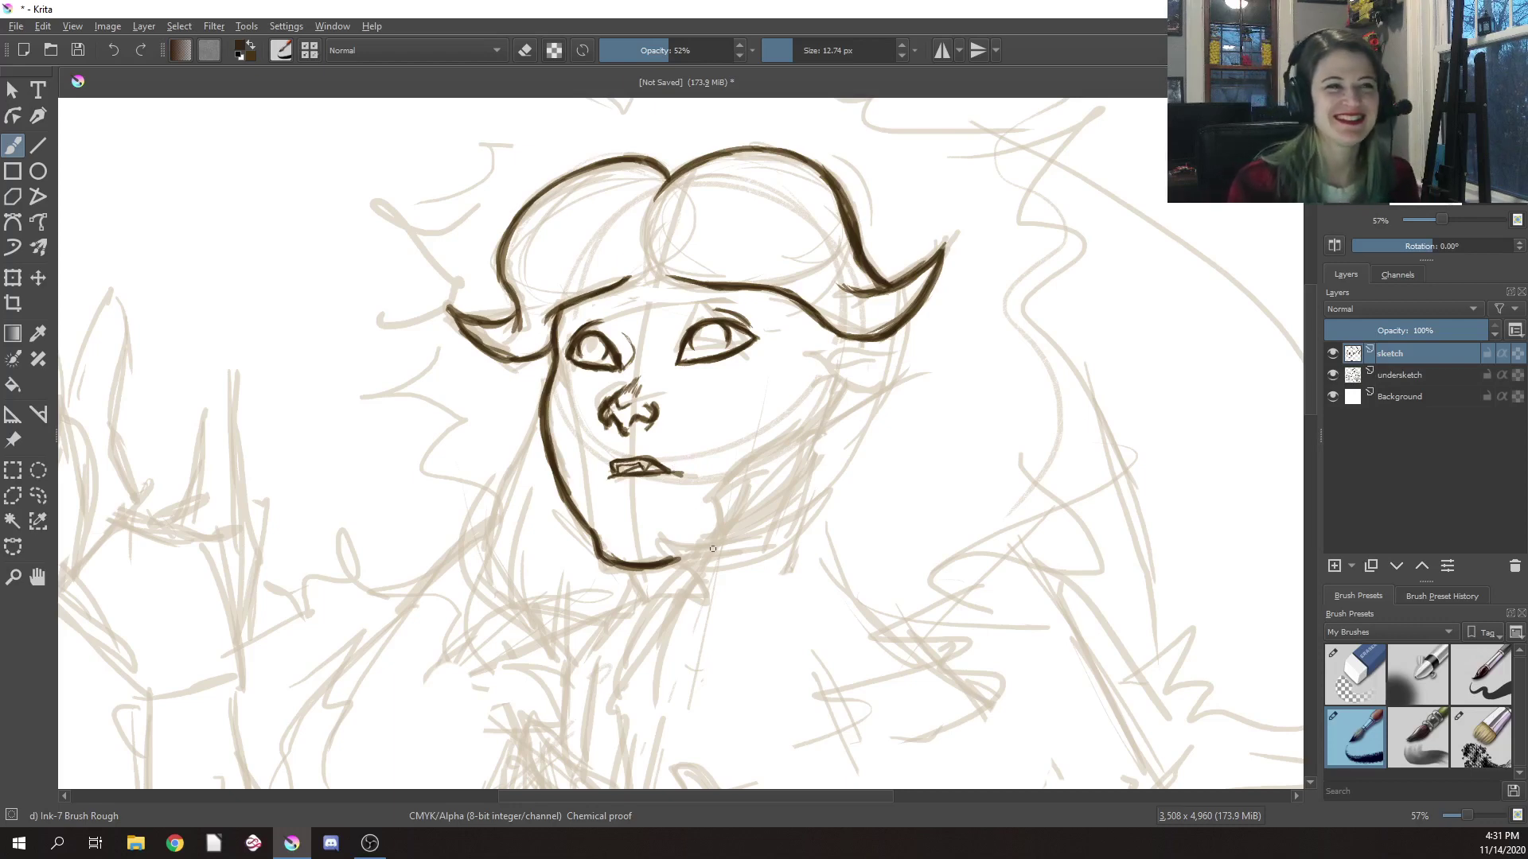
right_click(681, 407)
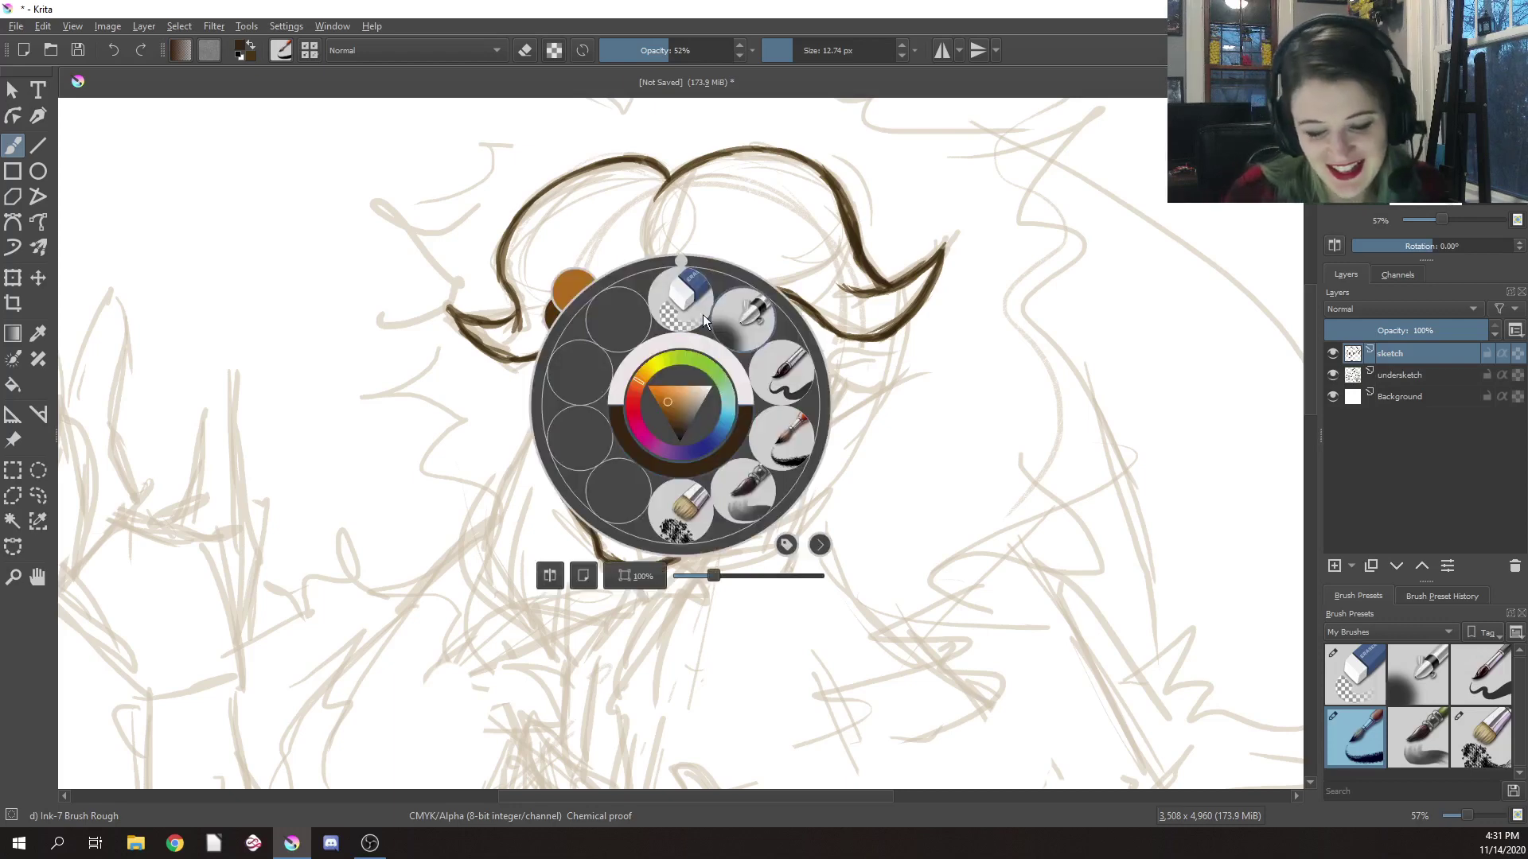
click(683, 299)
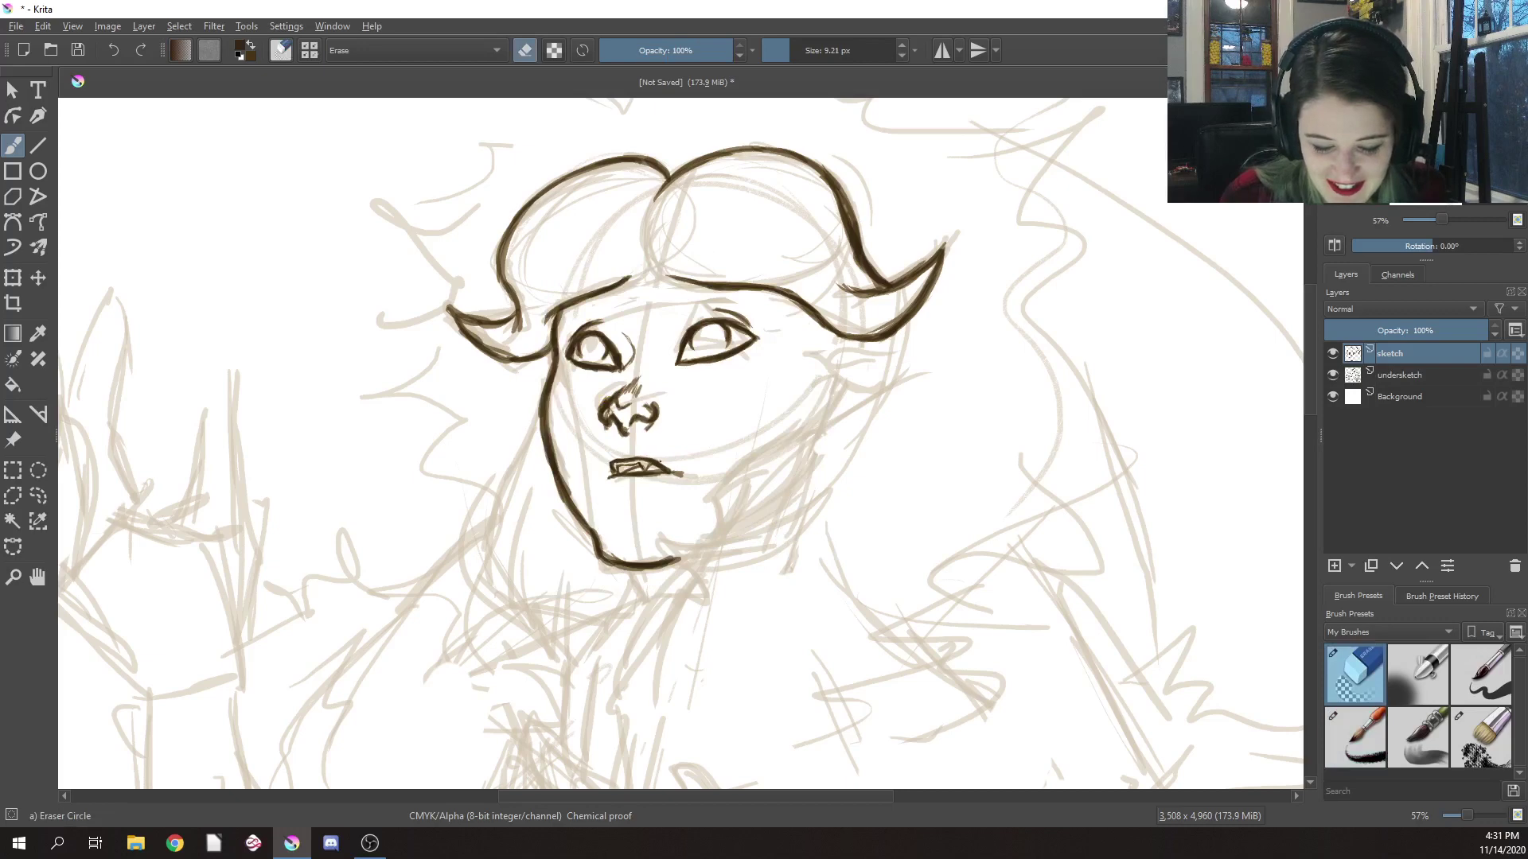
right_click(654, 499)
click(756, 527)
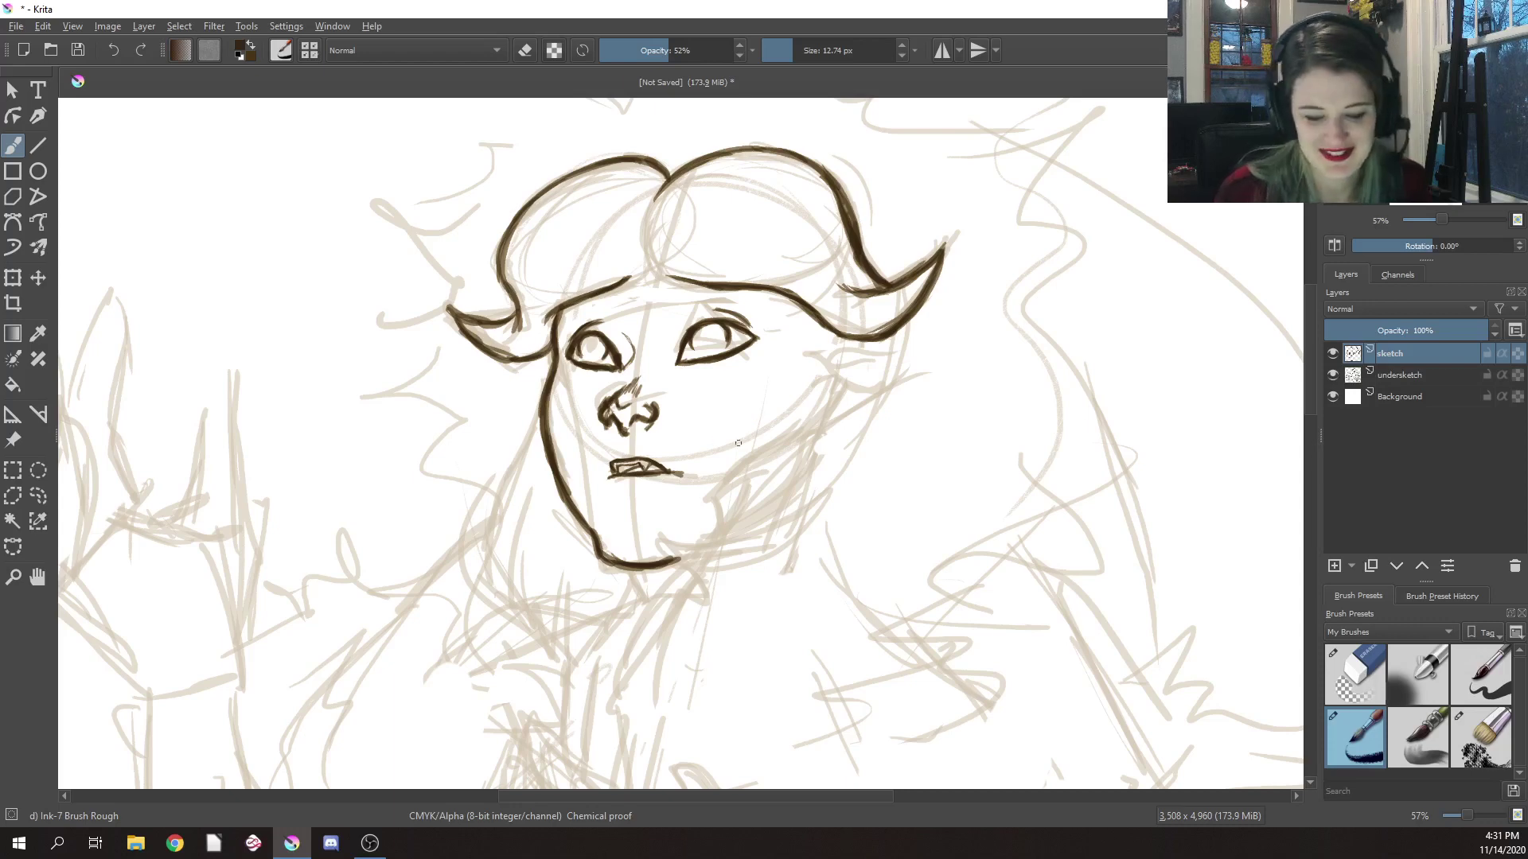
Enlarge the brush to 20.90 px, ink upper and lower lips, and add right-eye lashes
drag(804, 54, 808, 54)
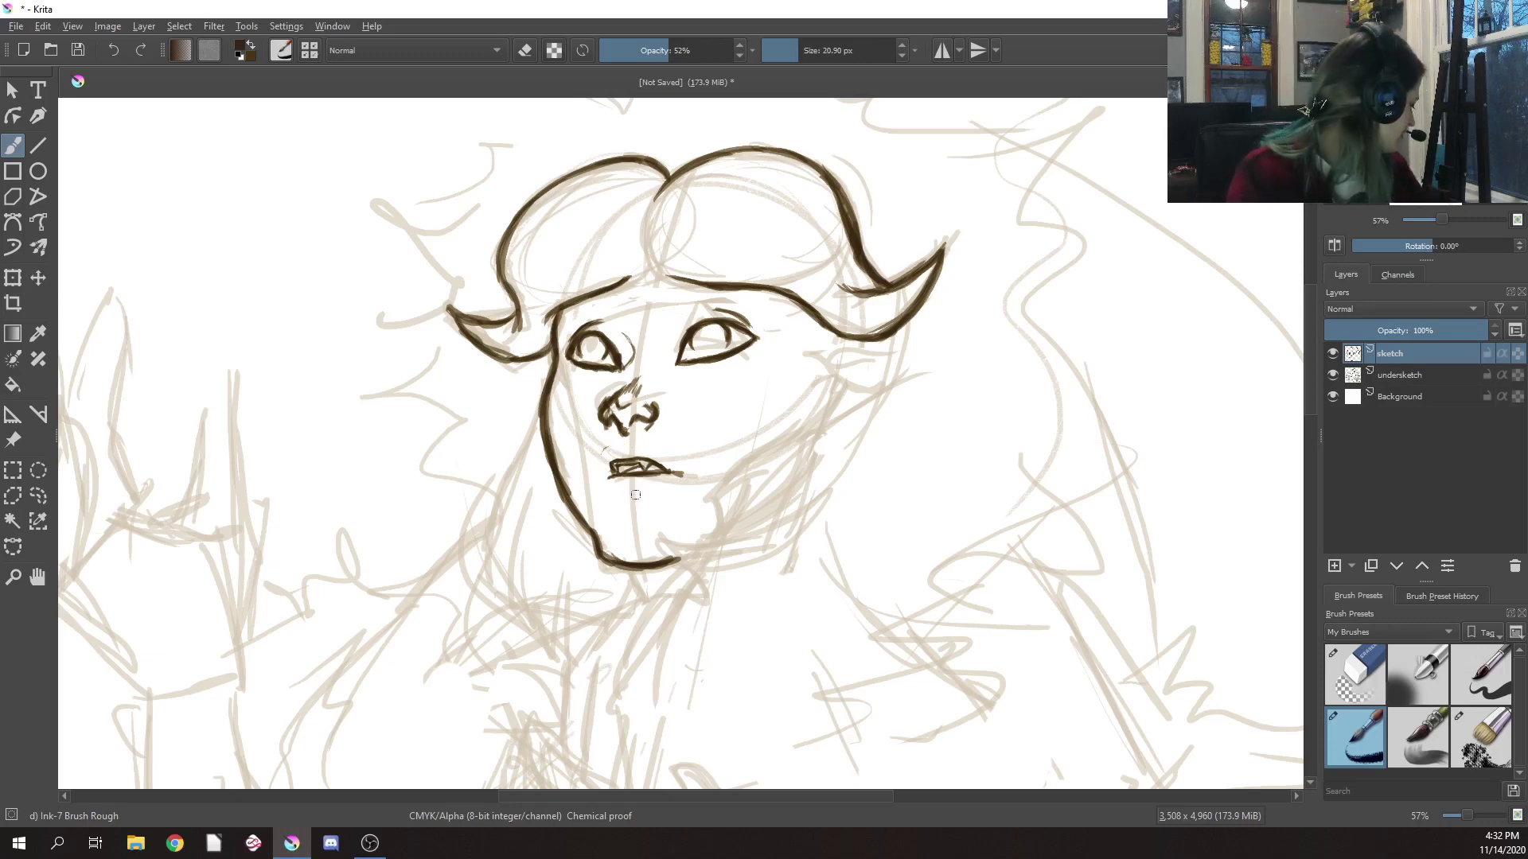
mouse_move(616, 446)
mouse_down()
mouse_move(640, 443)
mouse_move(601, 451)
mouse_move(659, 443)
mouse_move(681, 469)
mouse_move(614, 479)
mouse_move(601, 452)
mouse_move(597, 485)
mouse_move(690, 478)
mouse_up()
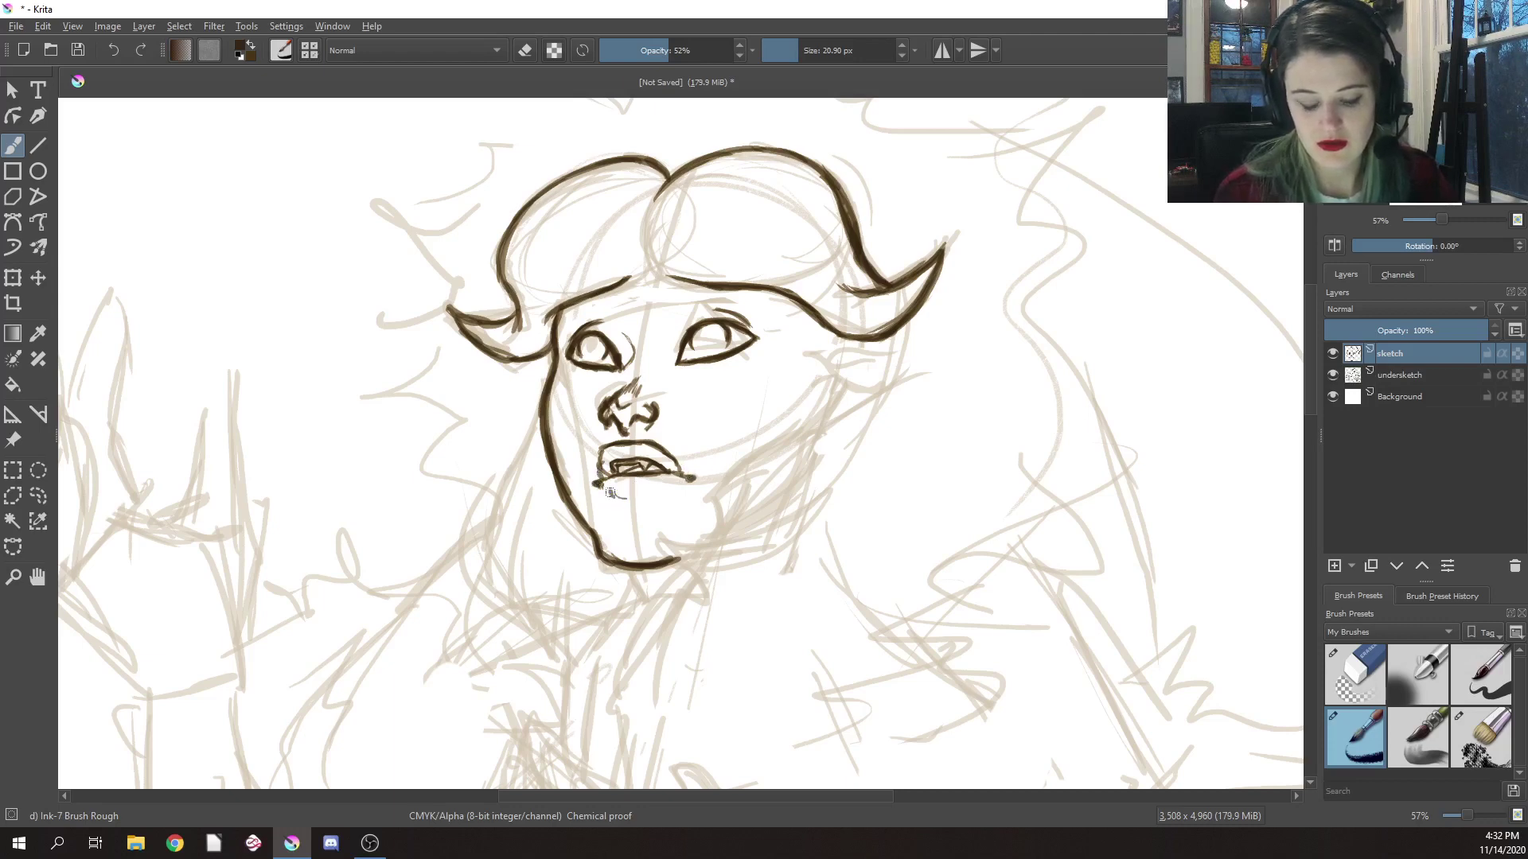
mouse_move(608, 492)
mouse_down()
mouse_move(662, 495)
mouse_move(628, 506)
mouse_up()
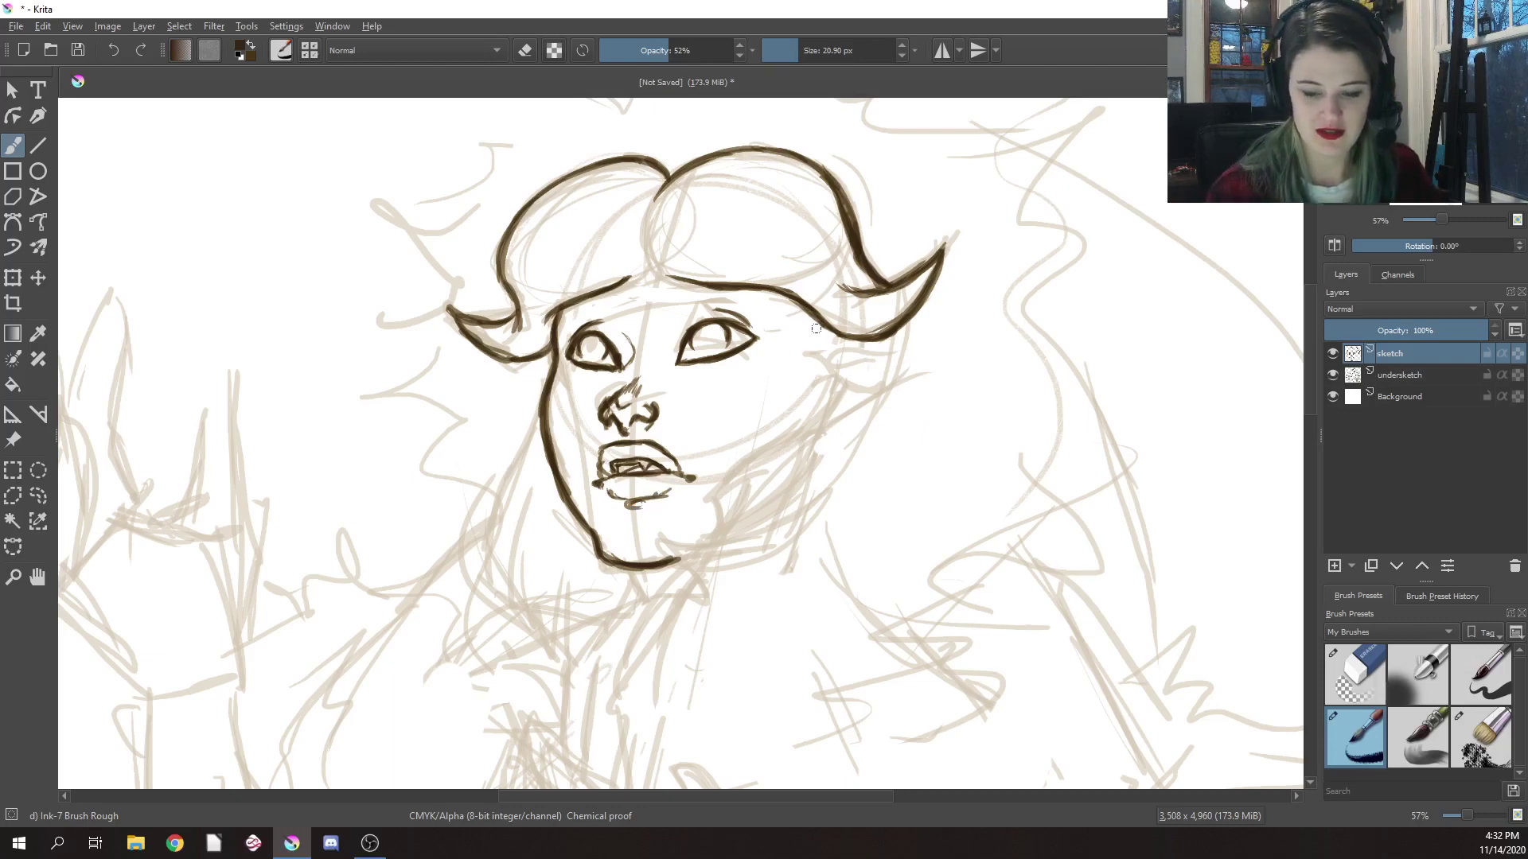
mouse_move(831, 326)
mouse_down()
mouse_move(780, 339)
mouse_move(823, 345)
mouse_move(769, 380)
mouse_up()
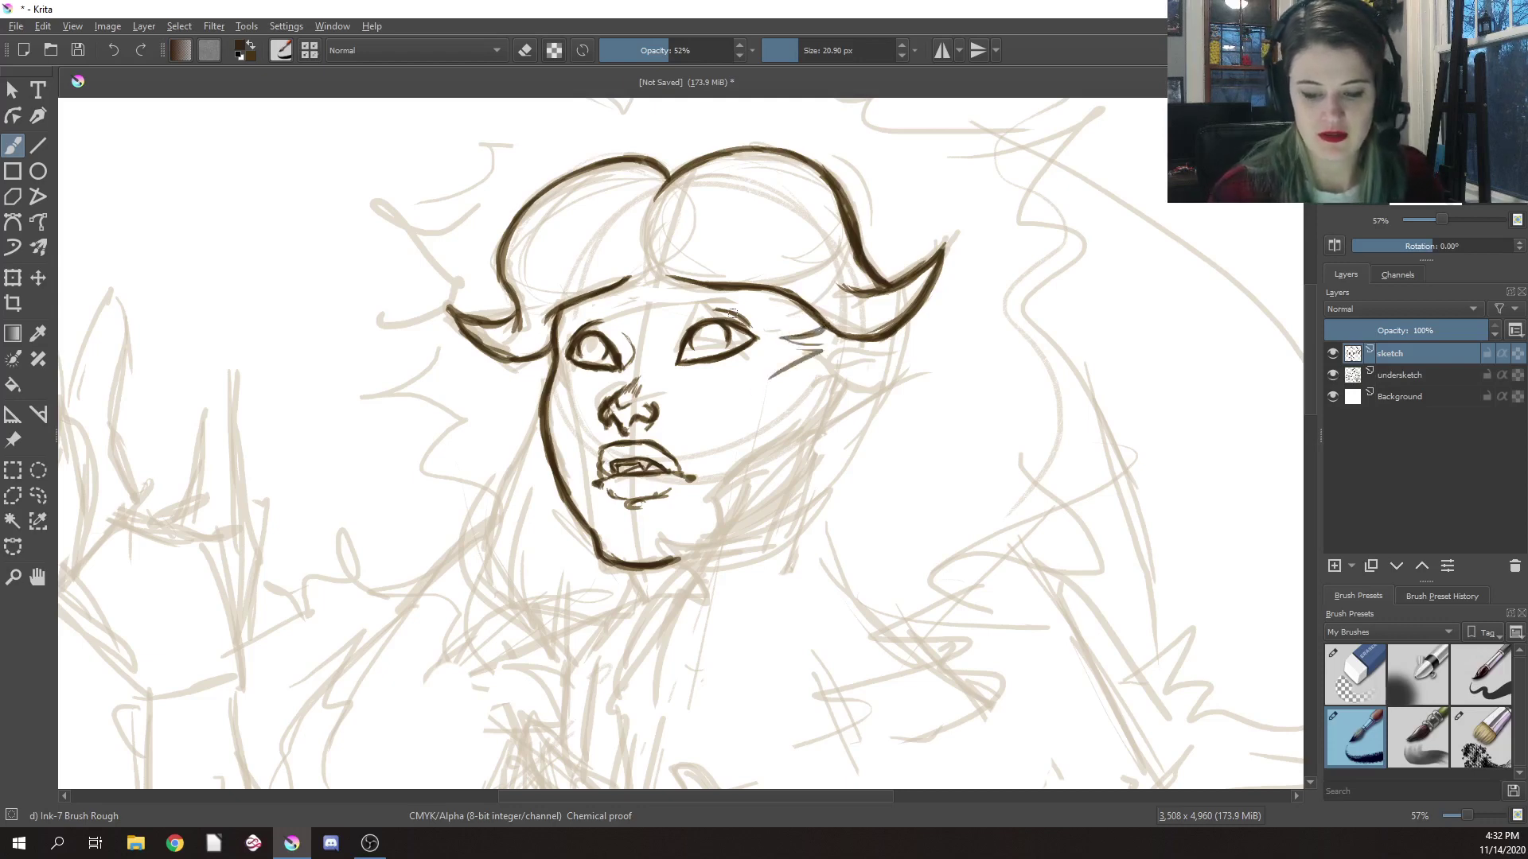
mouse_move(735, 302)
mouse_down()
mouse_move(766, 307)
mouse_move(736, 329)
mouse_move(781, 317)
mouse_move(747, 334)
mouse_move(783, 324)
mouse_up()
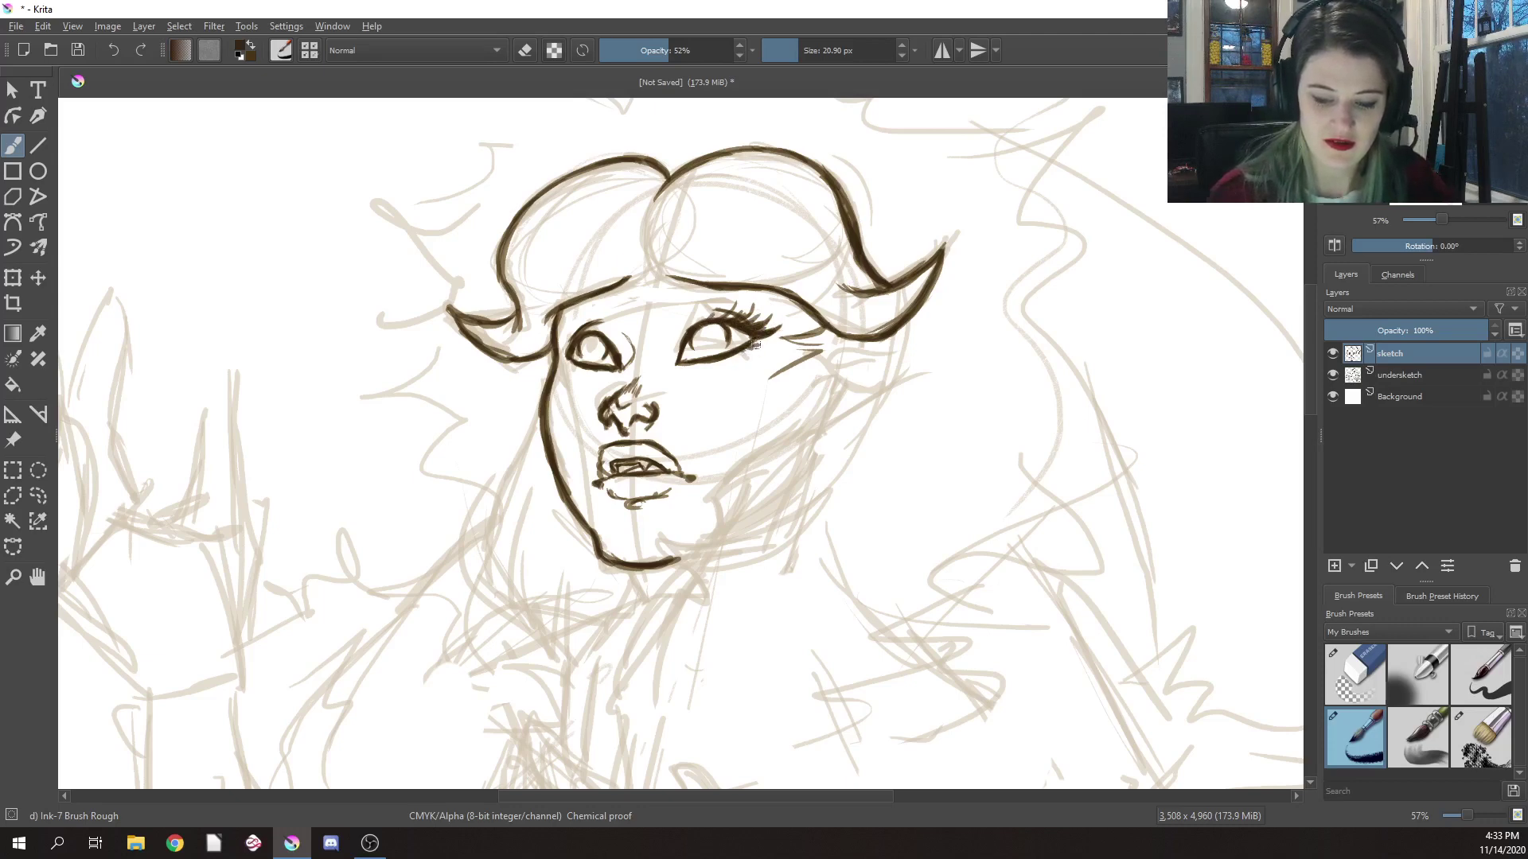
Ink lashes along the left upper lid and thicken the lashes on both eyes
drag(566, 344, 547, 339)
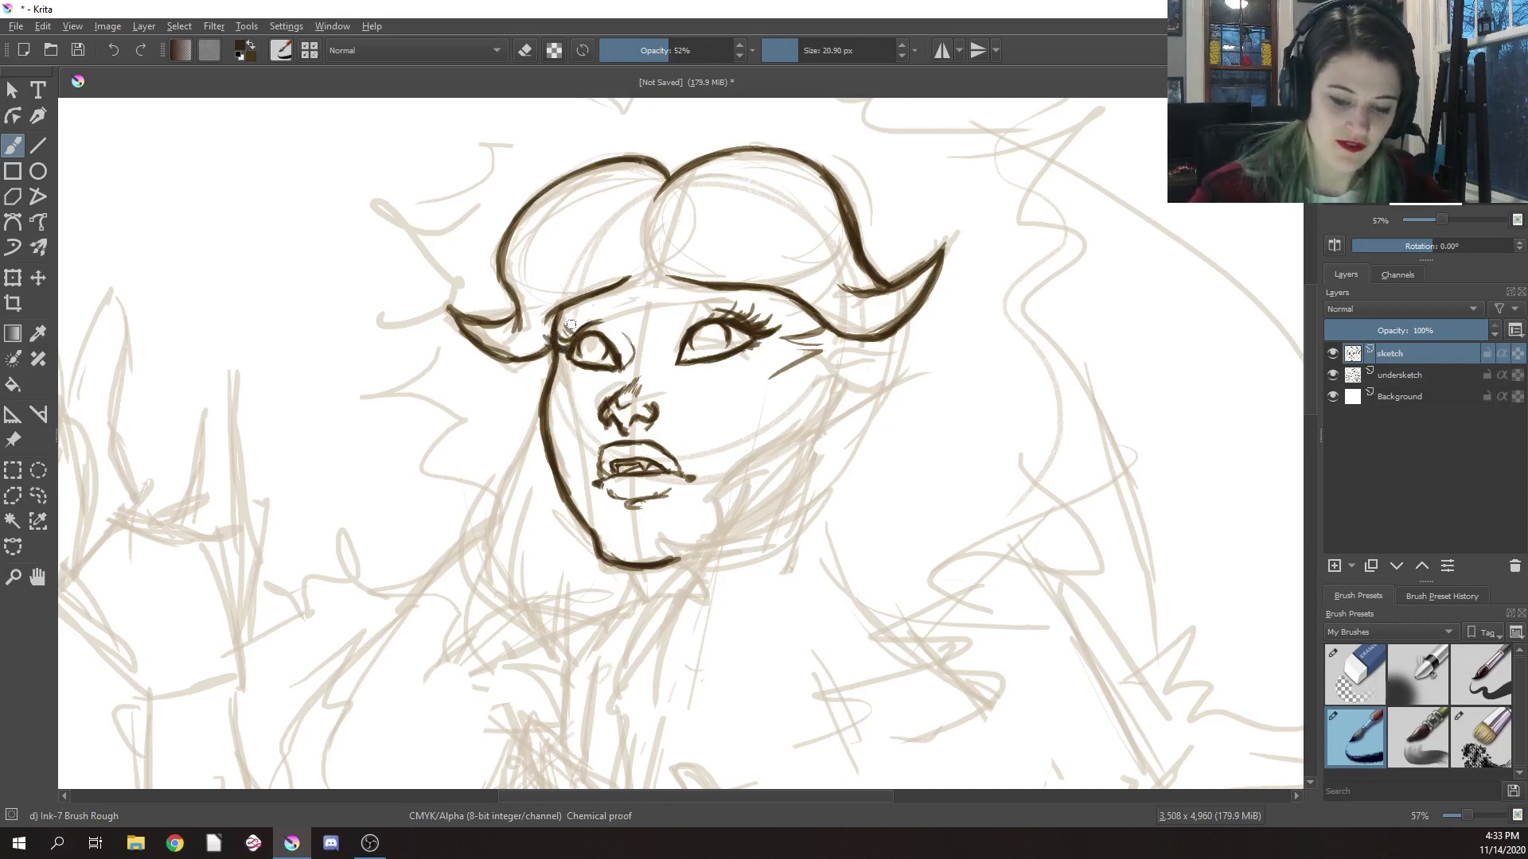
drag(581, 333, 561, 344)
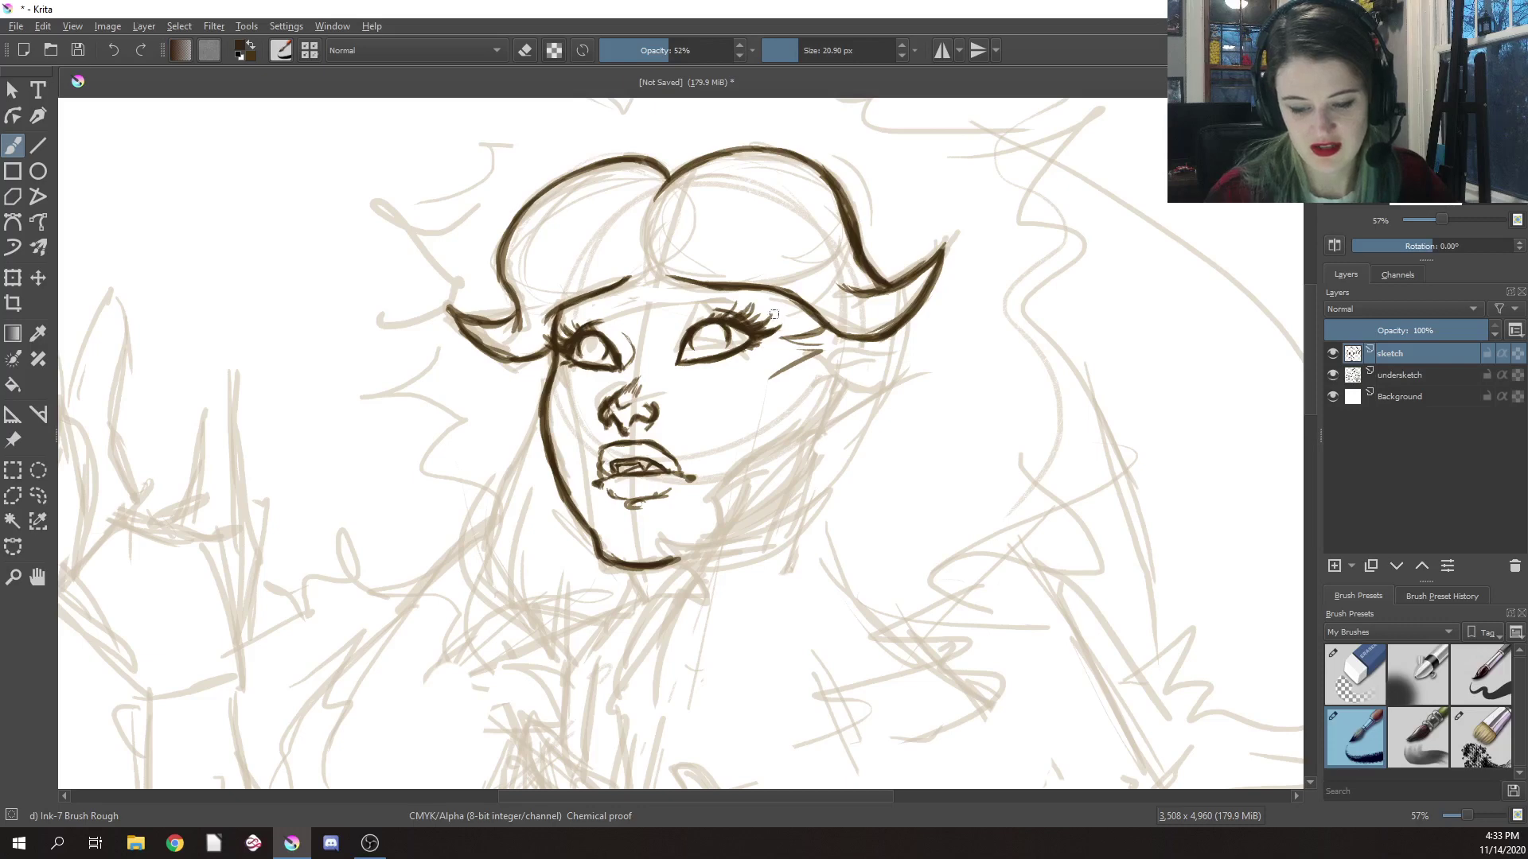
drag(730, 326, 755, 320)
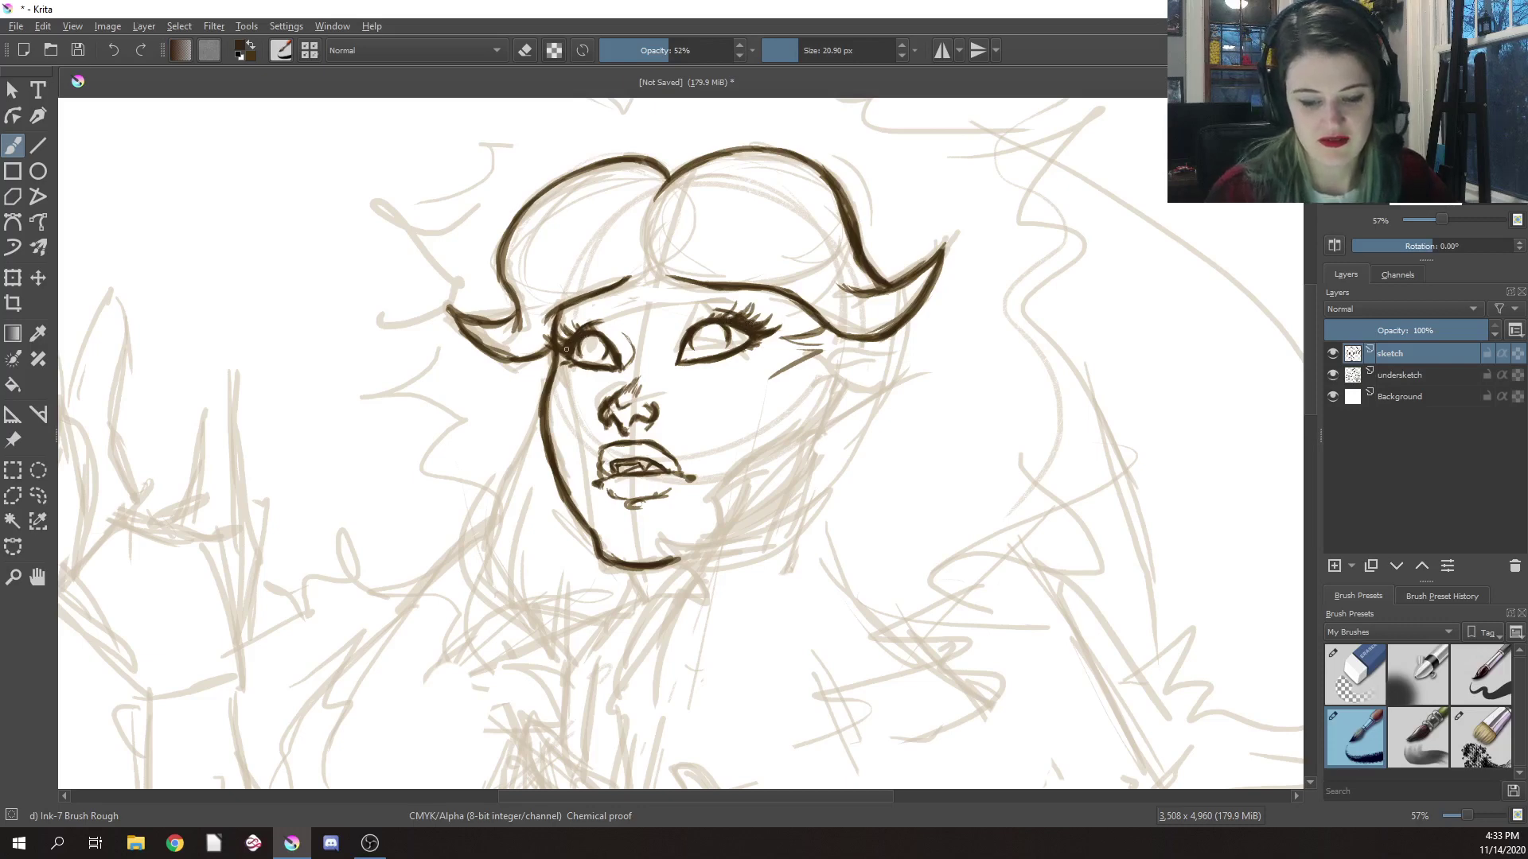
mouse_move(580, 334)
mouse_down()
mouse_move(560, 331)
mouse_move(560, 344)
mouse_up()
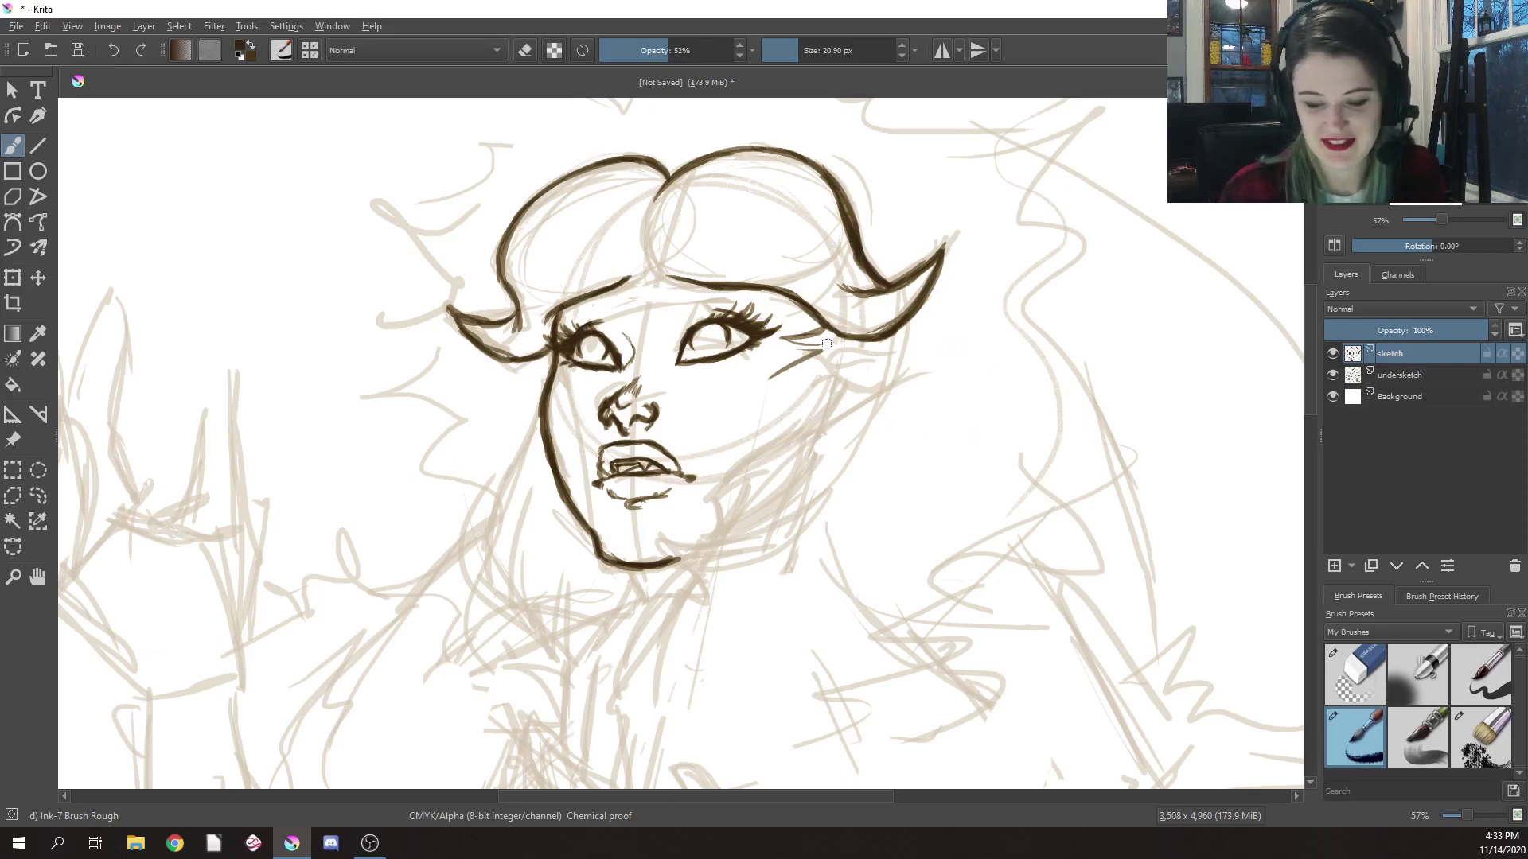
Ink jagged fur strokes along the right cheek and jaw, plus neck lines below the chin
mouse_move(820, 331)
mouse_down()
mouse_move(785, 341)
mouse_move(789, 362)
mouse_move(740, 387)
mouse_move(803, 396)
mouse_move(716, 464)
mouse_move(767, 448)
mouse_move(720, 460)
mouse_move(747, 454)
mouse_move(701, 491)
mouse_move(726, 503)
mouse_up()
drag(752, 495, 707, 499)
mouse_move(729, 469)
mouse_down()
mouse_move(705, 498)
mouse_move(723, 511)
mouse_move(682, 518)
mouse_move(721, 529)
mouse_move(697, 531)
mouse_move(698, 551)
mouse_move(660, 529)
mouse_move(699, 580)
mouse_up()
drag(662, 527, 706, 590)
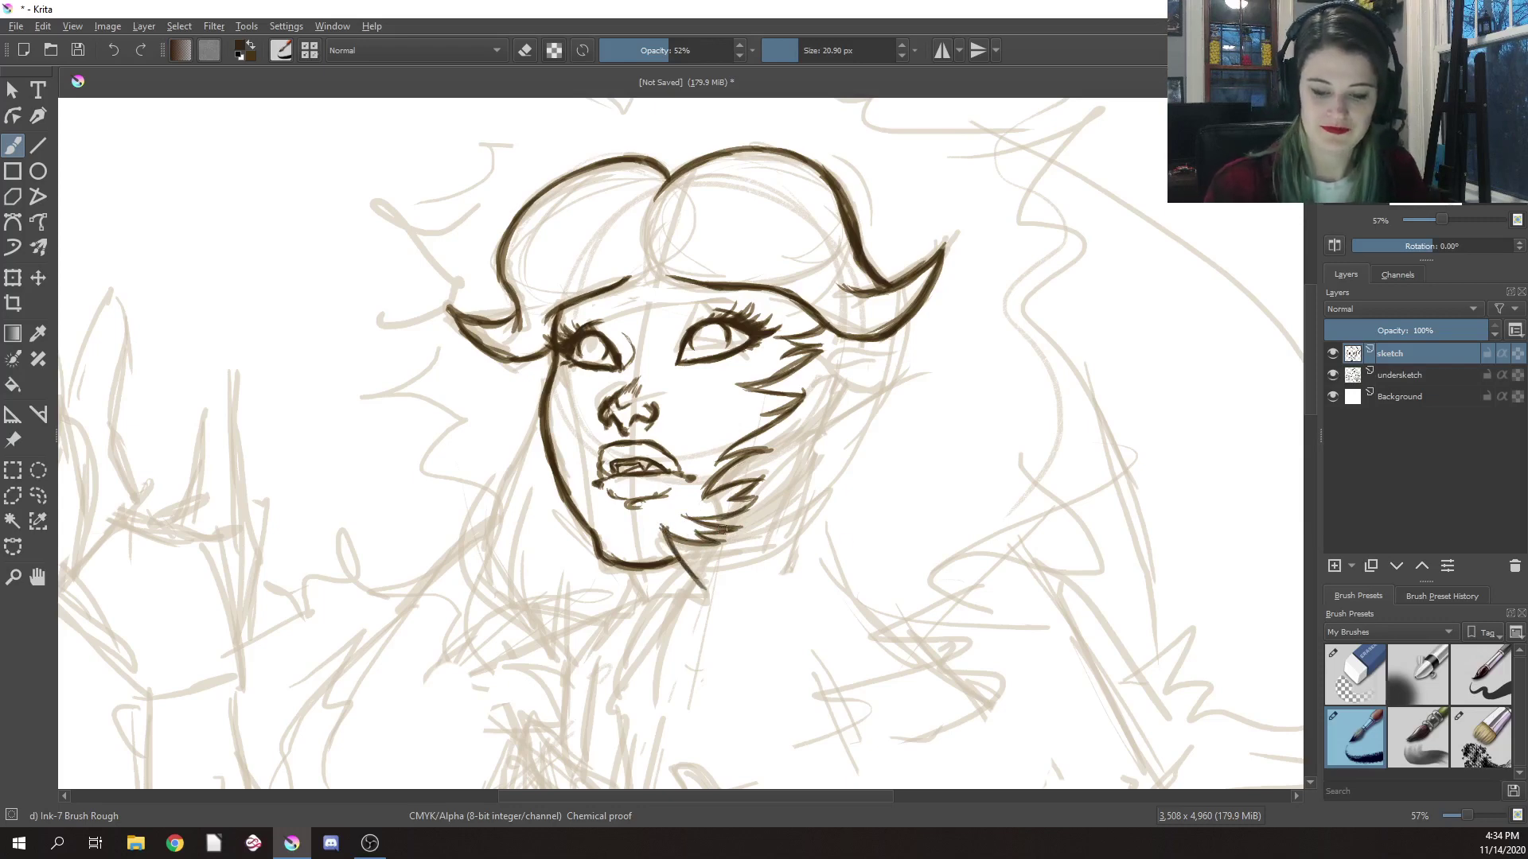
mouse_move(704, 589)
mouse_down()
mouse_move(650, 579)
mouse_move(688, 602)
mouse_move(637, 617)
mouse_up()
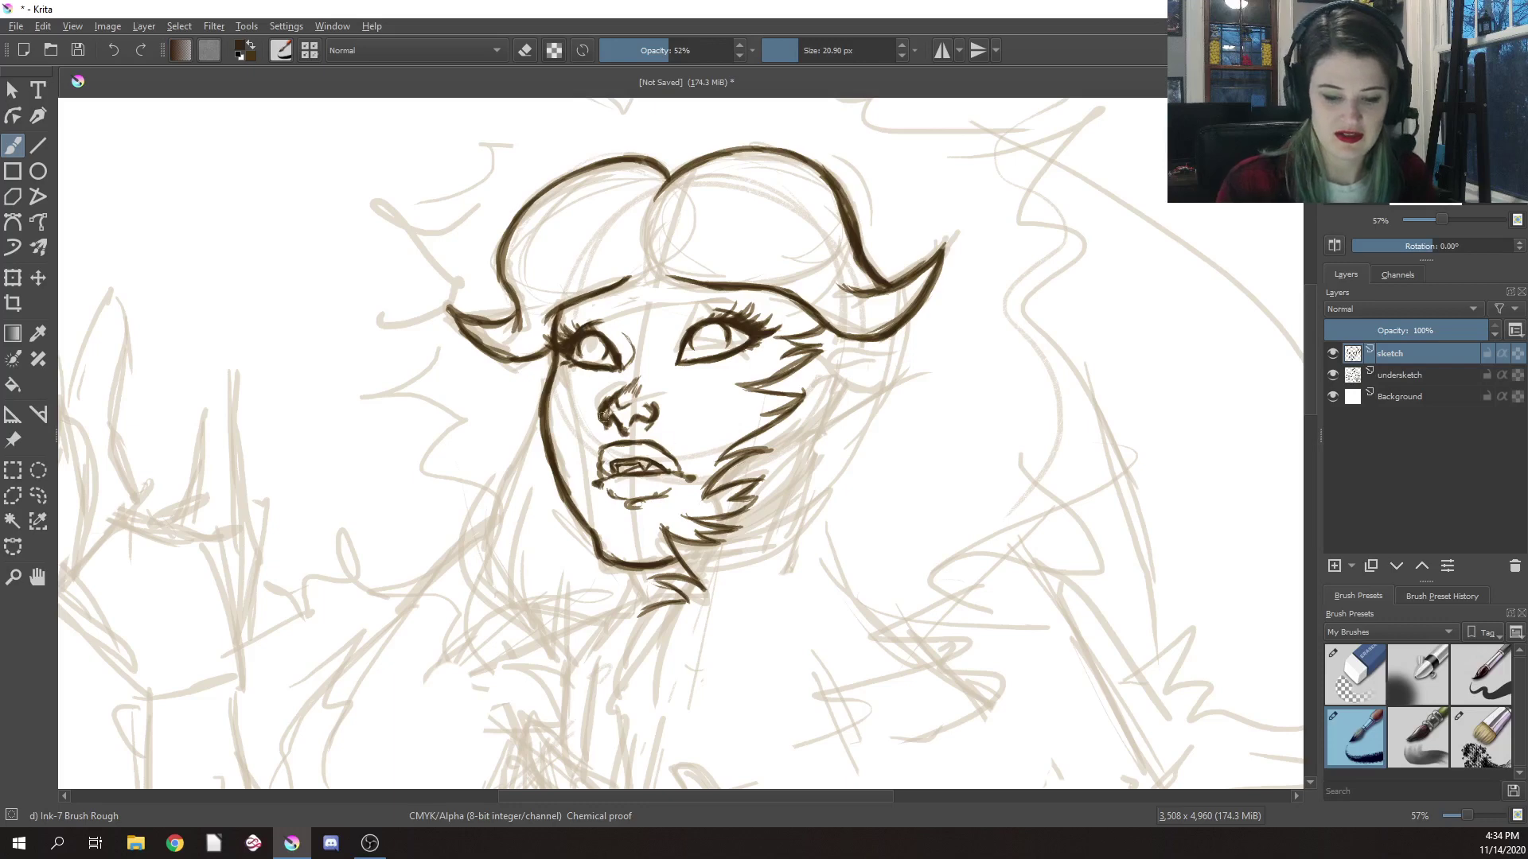
Ink the left cheek outline down to the jaw with a hair strand
drag(542, 420, 487, 555)
mouse_move(519, 468)
mouse_down()
mouse_move(489, 551)
mouse_move(505, 581)
mouse_up()
drag(496, 521, 509, 576)
Ink several thin dark hair strands hanging below the left jaw and chin
mouse_move(541, 487)
mouse_down()
mouse_move(514, 551)
mouse_move(523, 607)
mouse_up()
mouse_move(530, 551)
mouse_down()
mouse_move(521, 600)
mouse_move(521, 567)
mouse_up()
drag(666, 667, 648, 486)
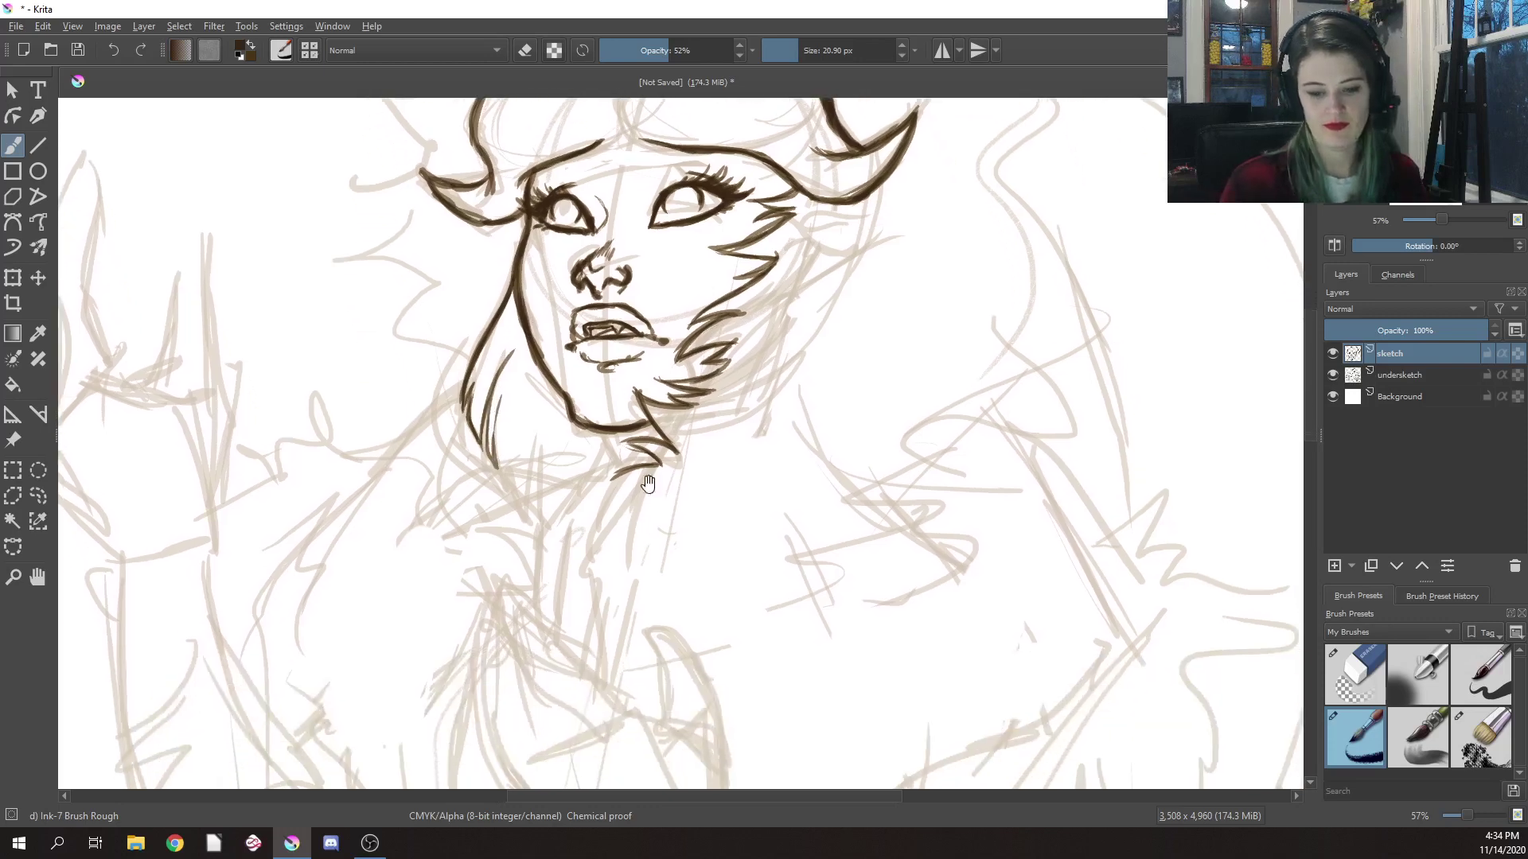
drag(541, 359, 515, 421)
mouse_move(542, 366)
mouse_down()
mouse_move(502, 461)
mouse_move(526, 518)
mouse_up()
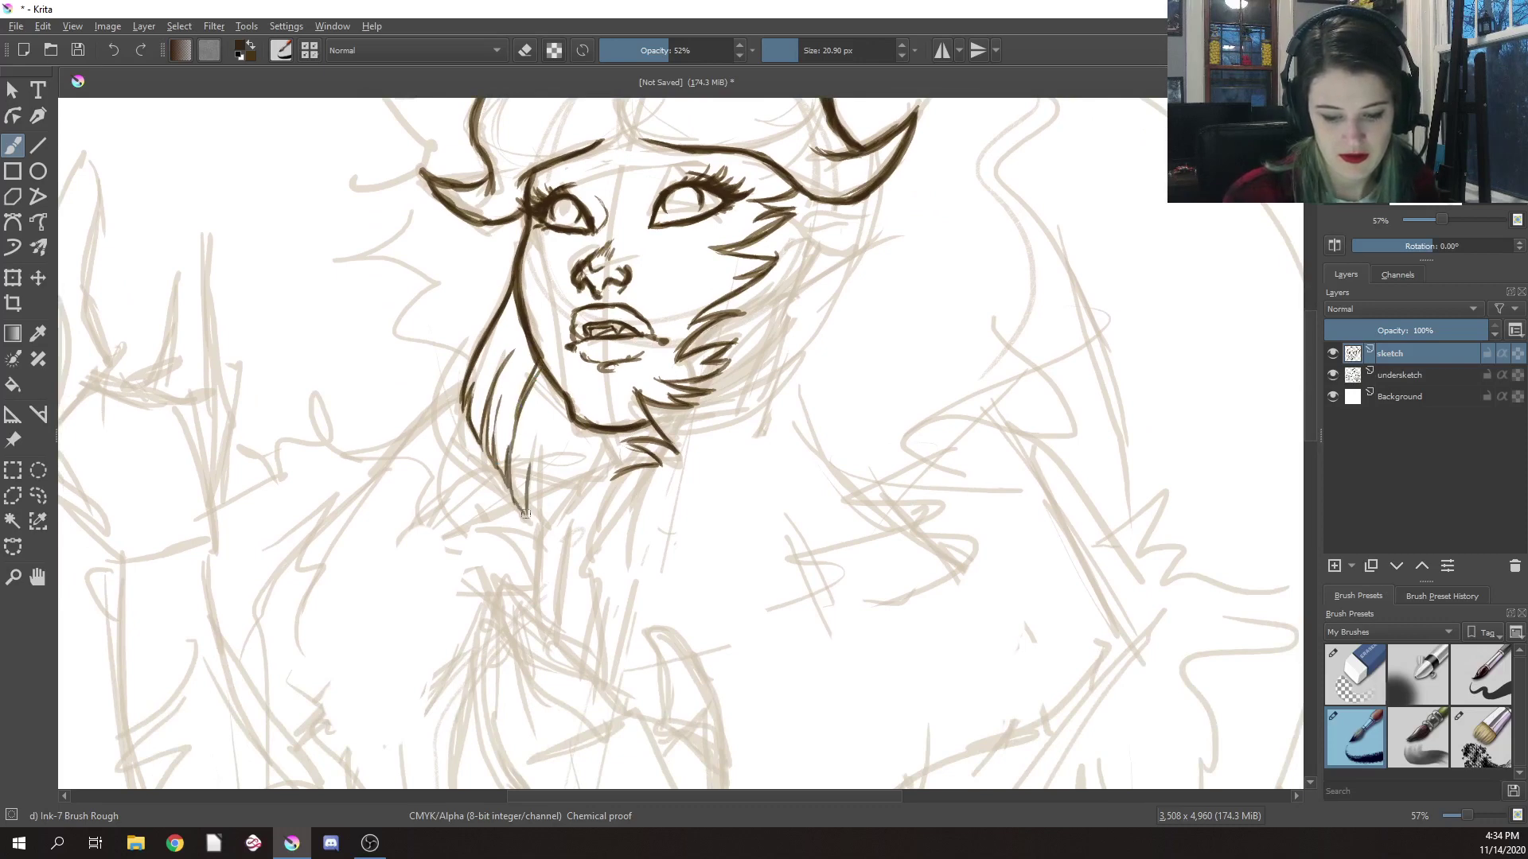
drag(548, 414, 523, 517)
mouse_move(533, 448)
mouse_down()
mouse_move(524, 512)
mouse_move(510, 453)
mouse_move(538, 527)
mouse_up()
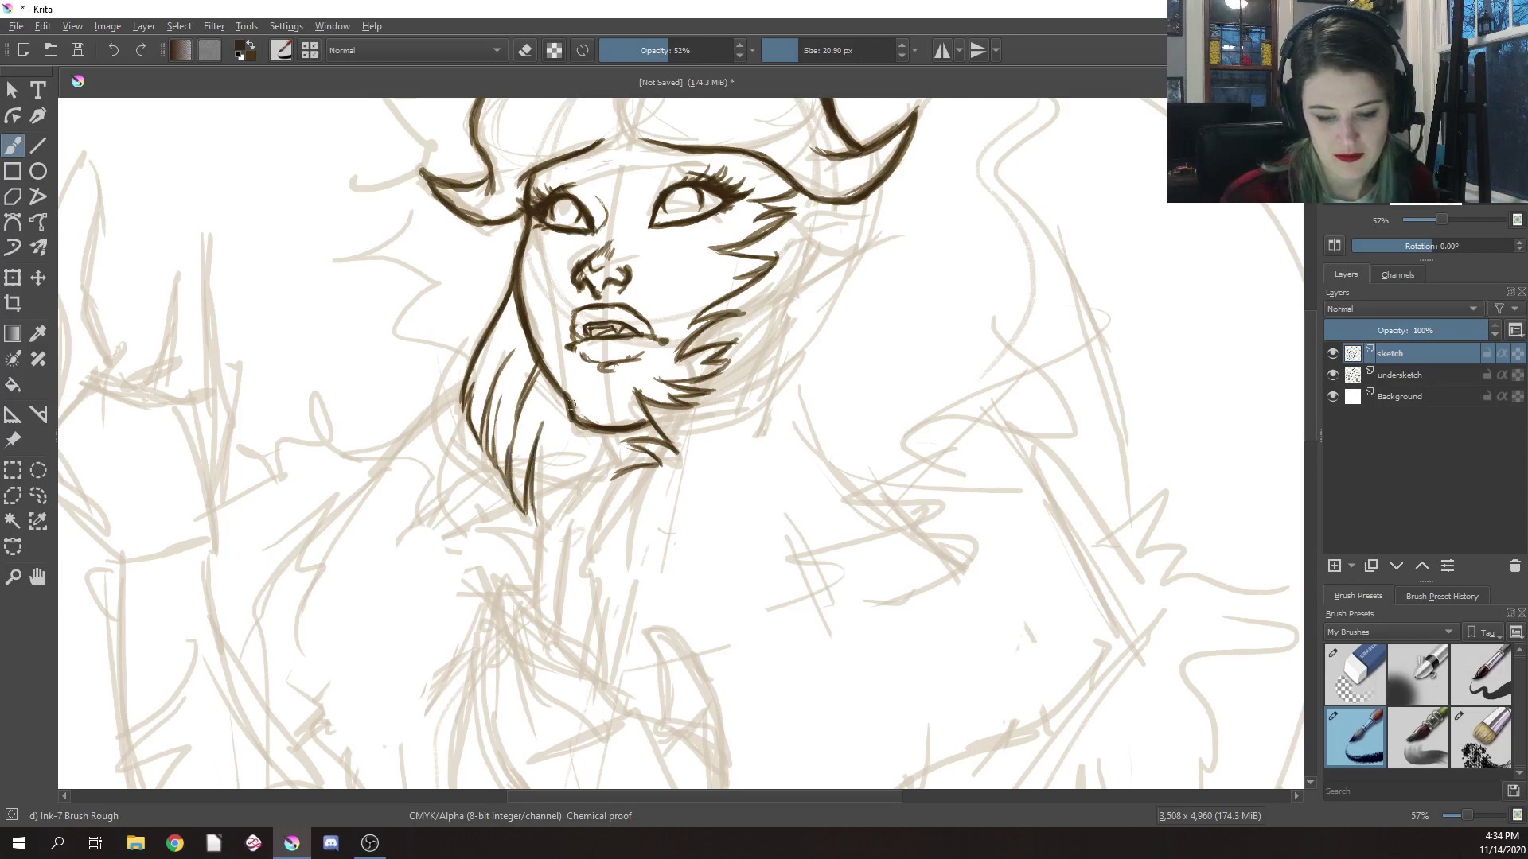
drag(571, 410, 549, 503)
drag(595, 443, 569, 499)
drag(611, 435, 629, 459)
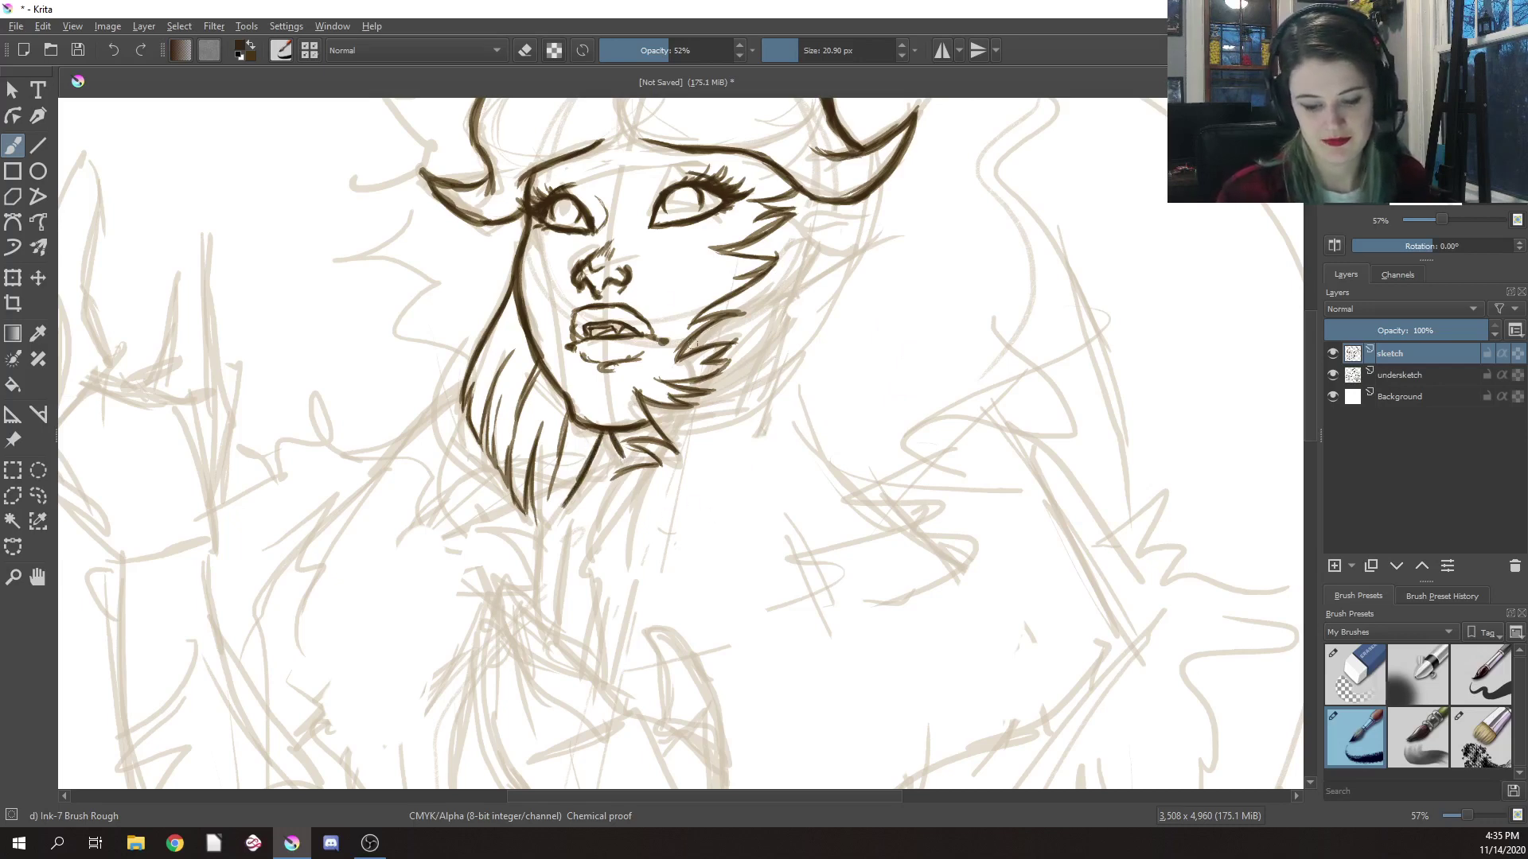
Thicken the left face outline, erase a stray line, and enlarge the eraser to about 24 px
drag(510, 287, 462, 368)
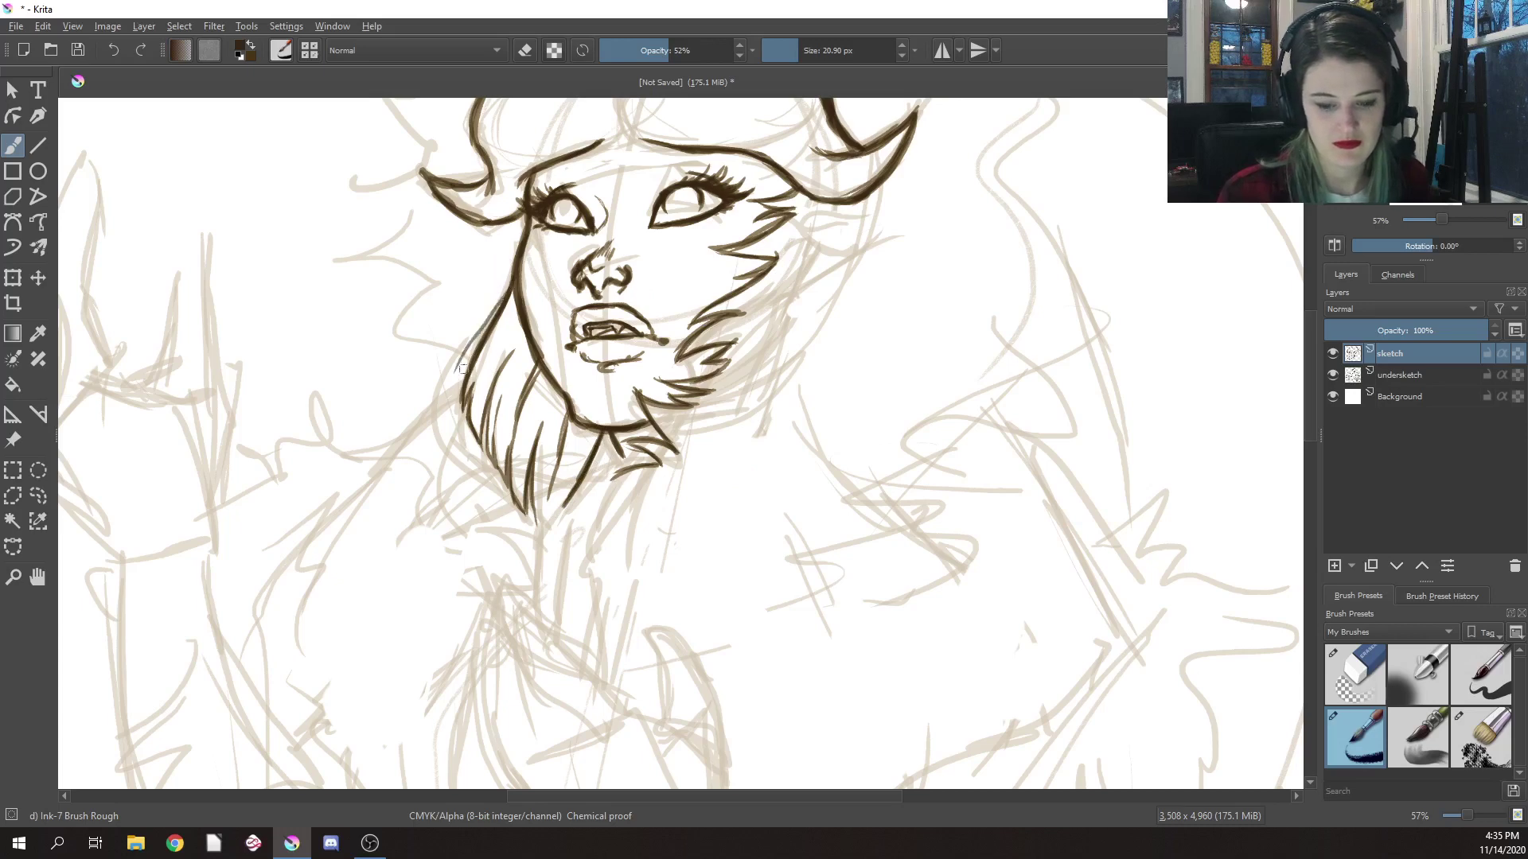
mouse_move(508, 293)
mouse_down()
mouse_move(451, 388)
mouse_move(496, 328)
mouse_move(454, 382)
mouse_up()
drag(487, 331, 446, 392)
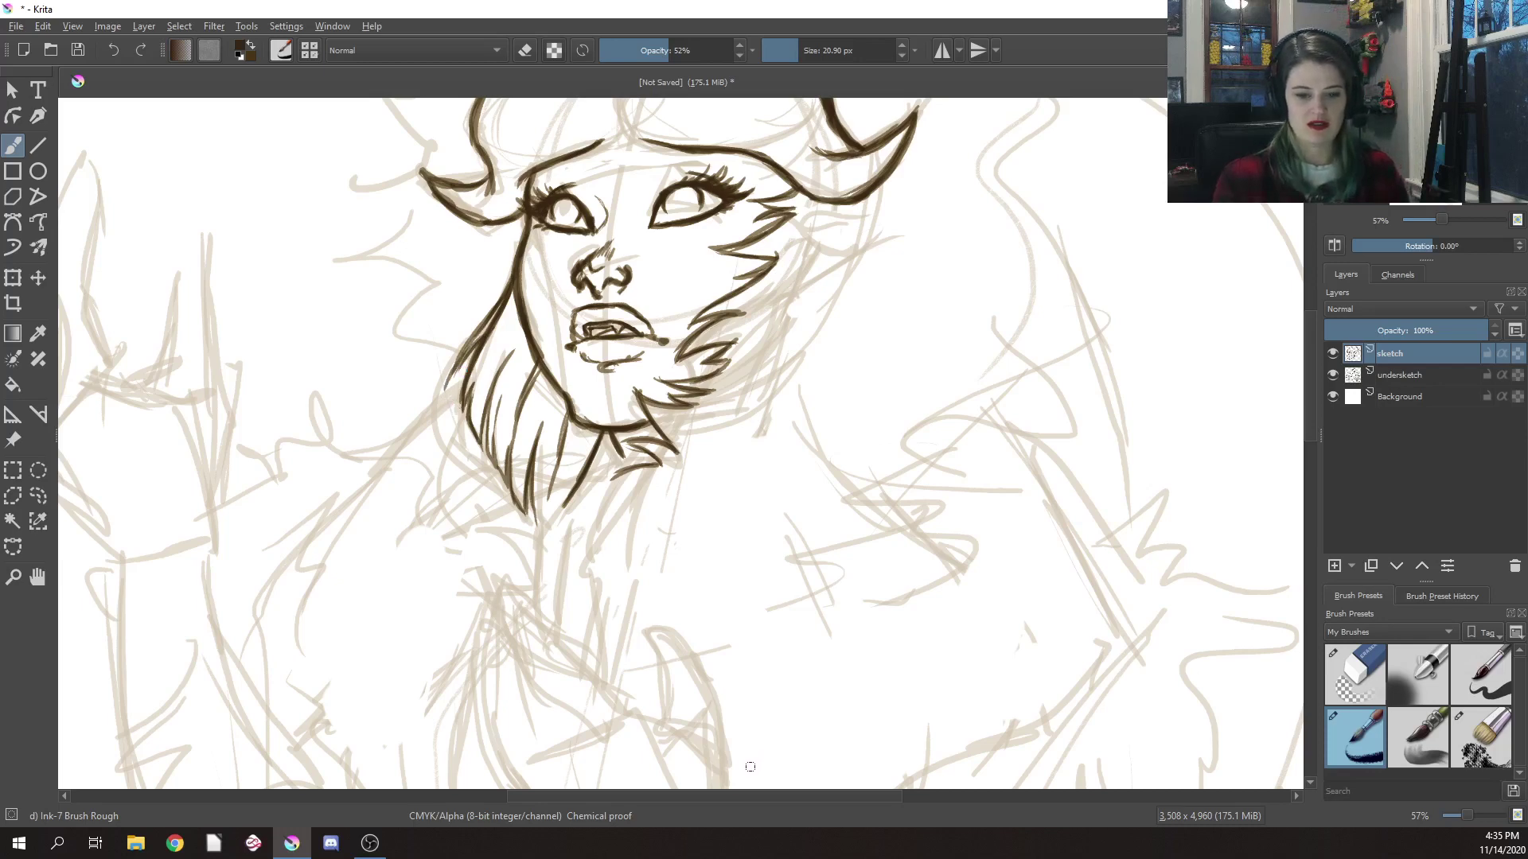
right_click(553, 408)
click(497, 273)
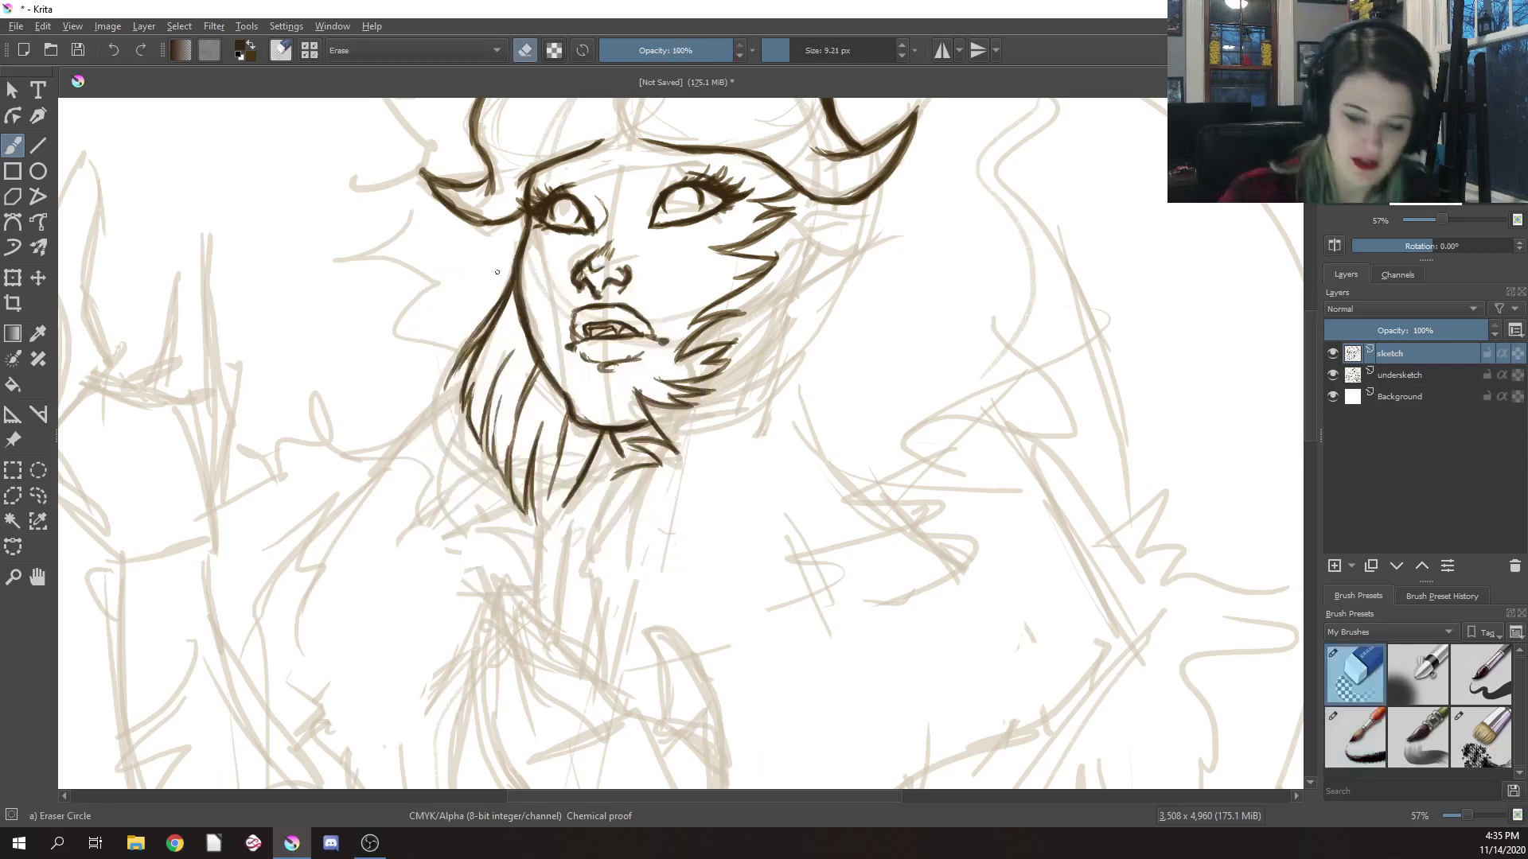
mouse_move(505, 280)
mouse_down()
mouse_move(496, 326)
mouse_move(438, 402)
mouse_up()
click(800, 50)
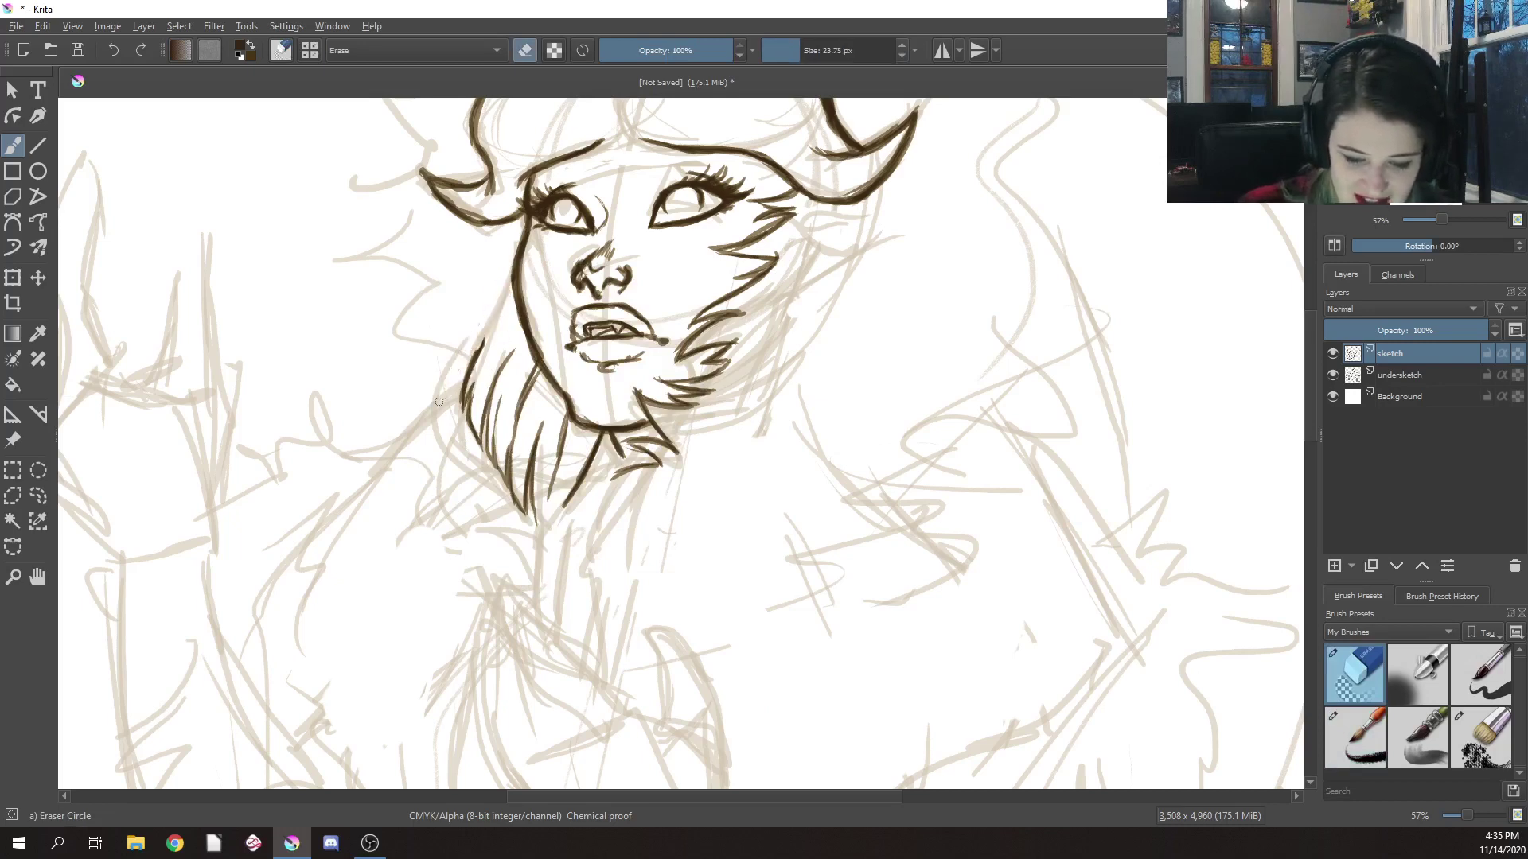
Retrace the left cheek and jaw line, darken the beard line, and reinforce the chin
right_click(645, 380)
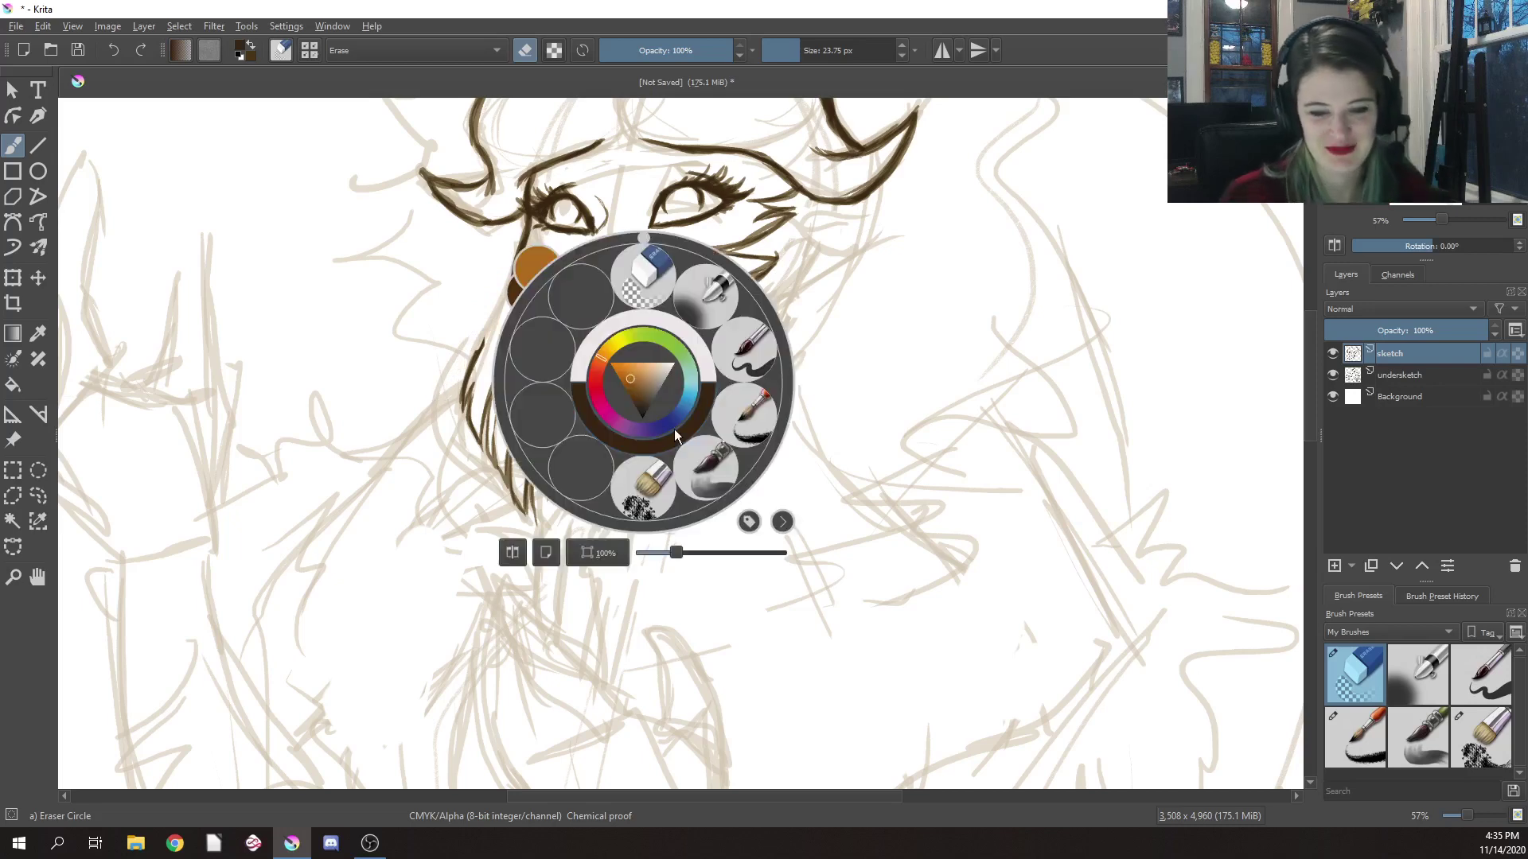
click(744, 414)
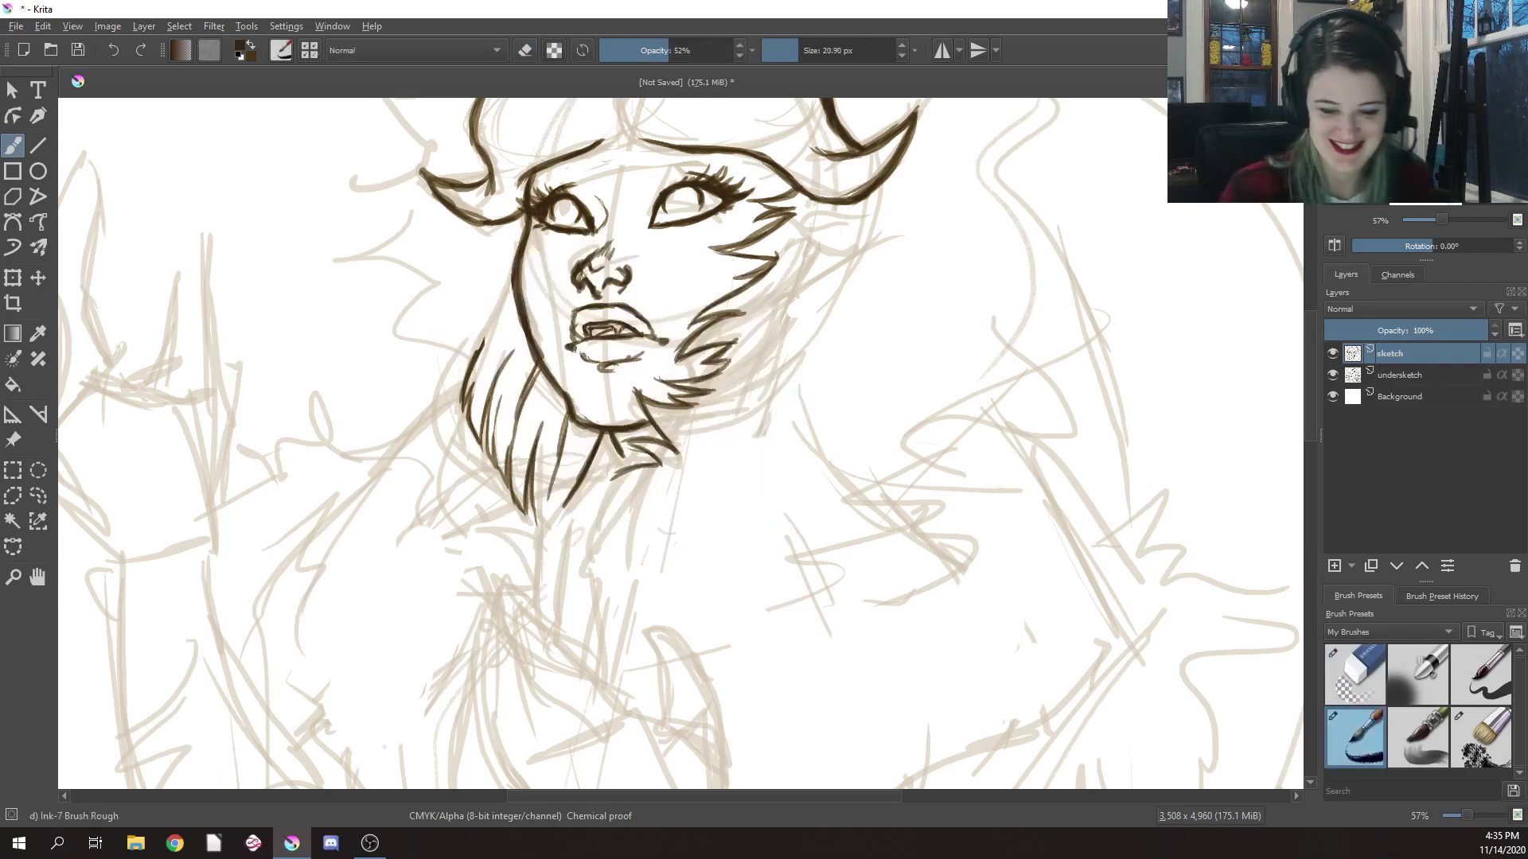
drag(517, 293, 476, 360)
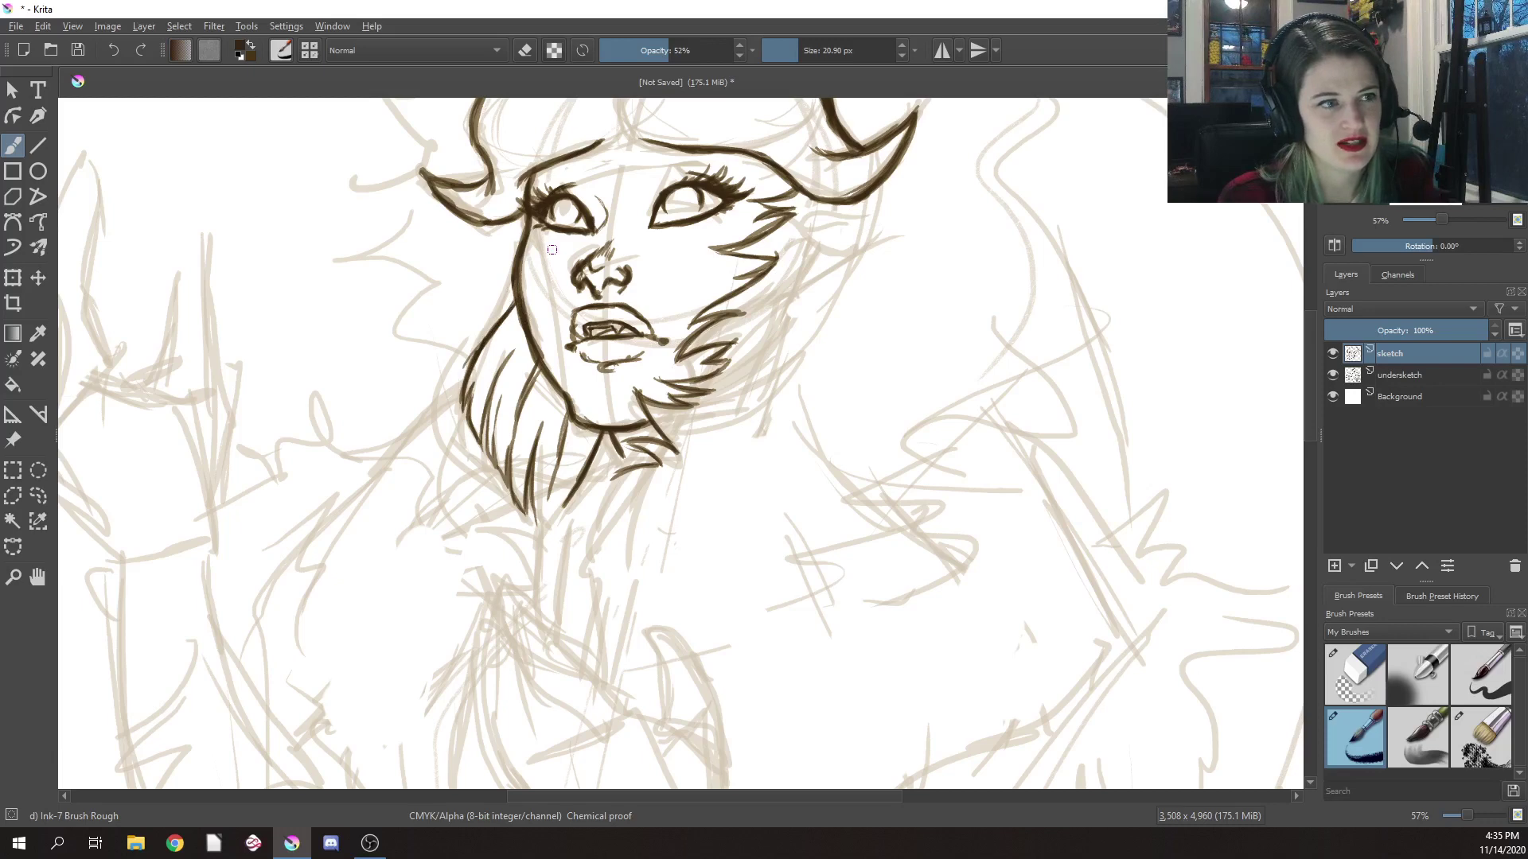
drag(519, 298, 454, 390)
drag(479, 347, 452, 403)
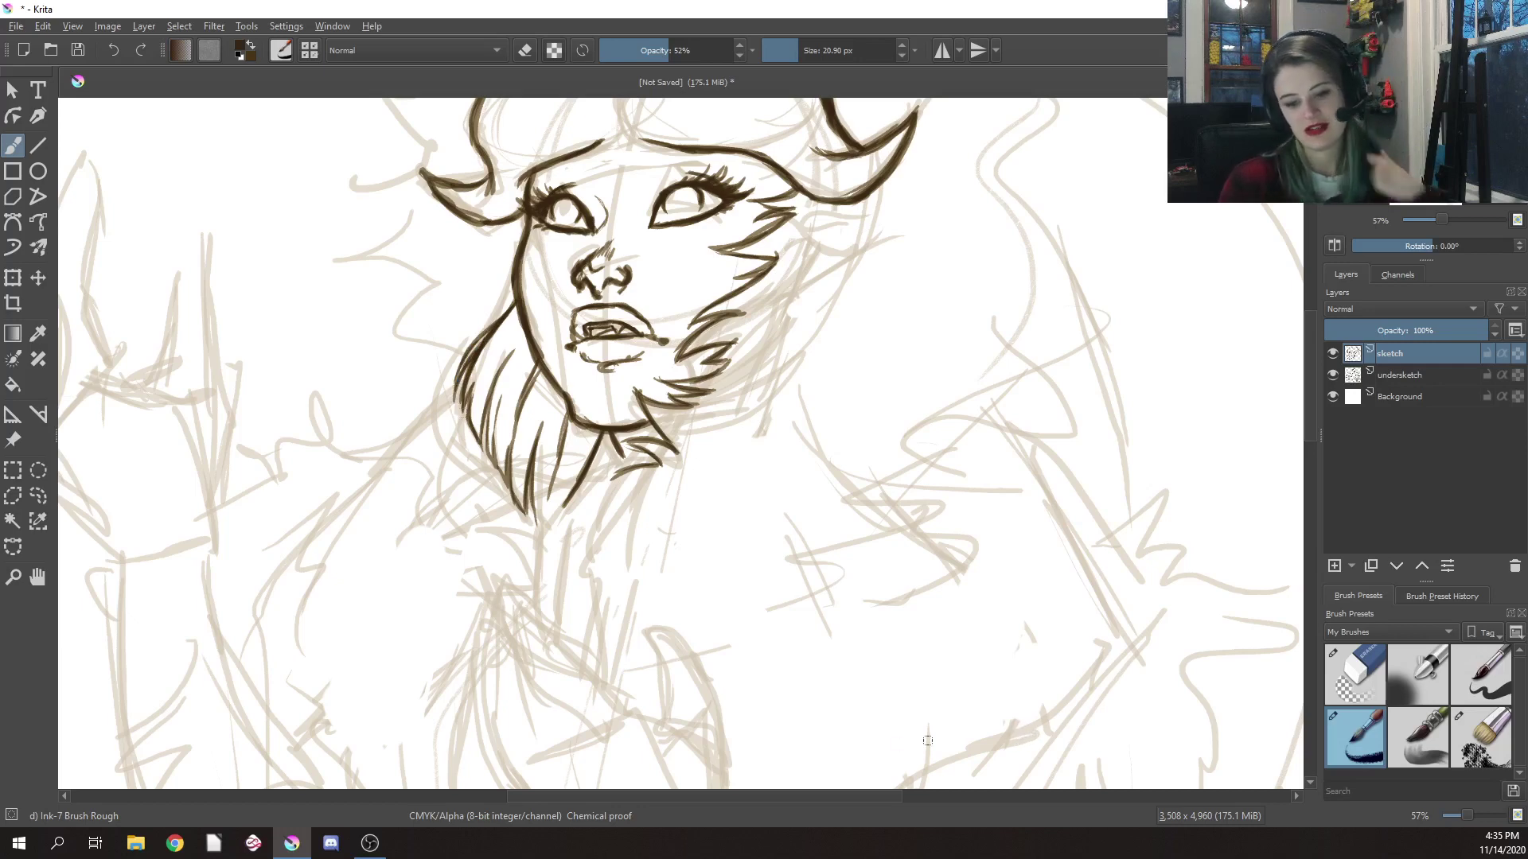
drag(519, 403, 510, 456)
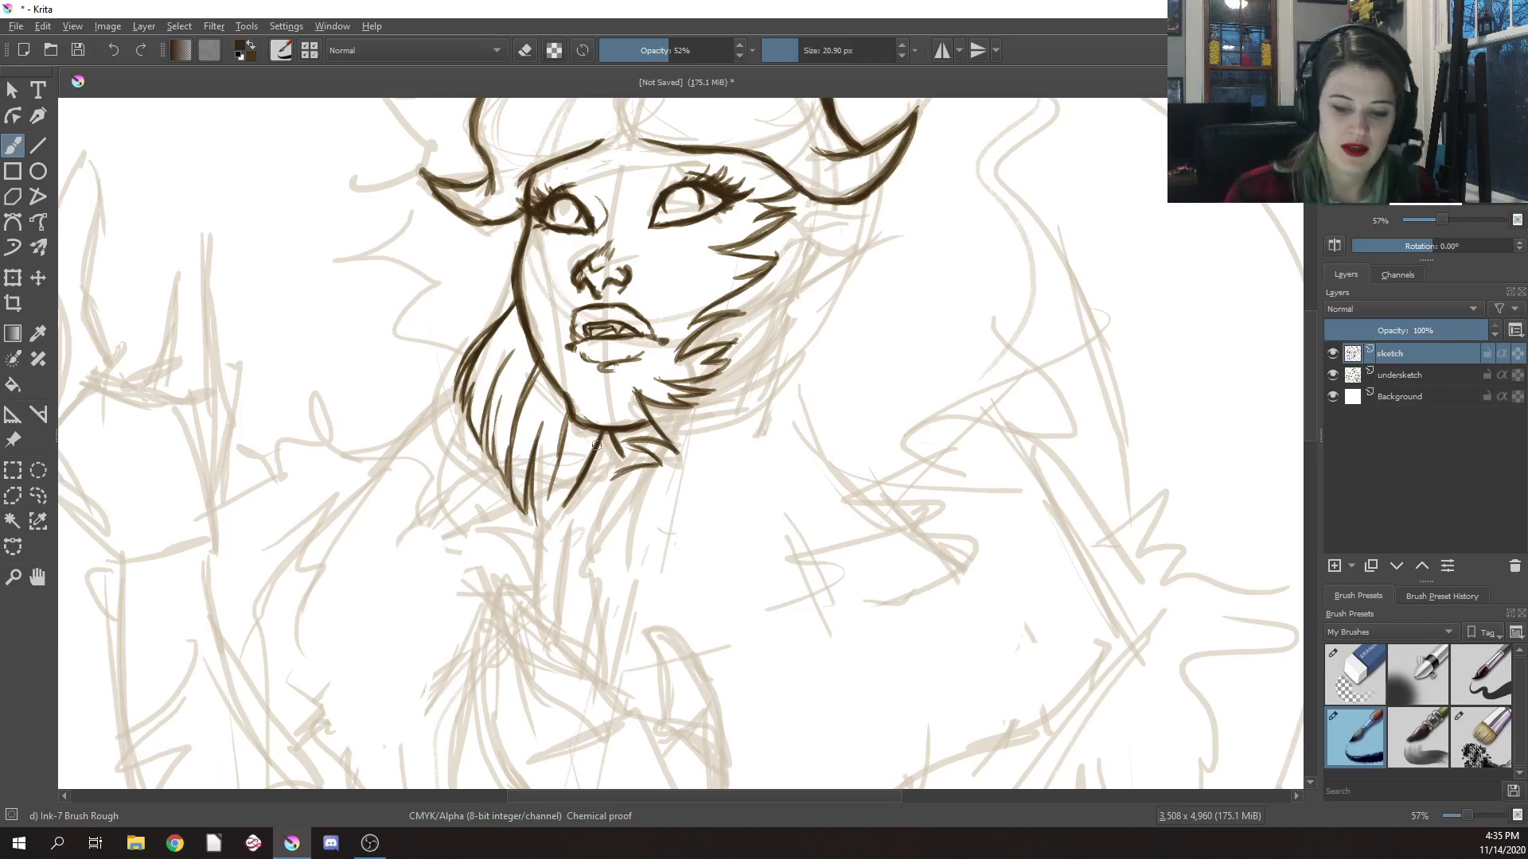
drag(570, 408, 549, 471)
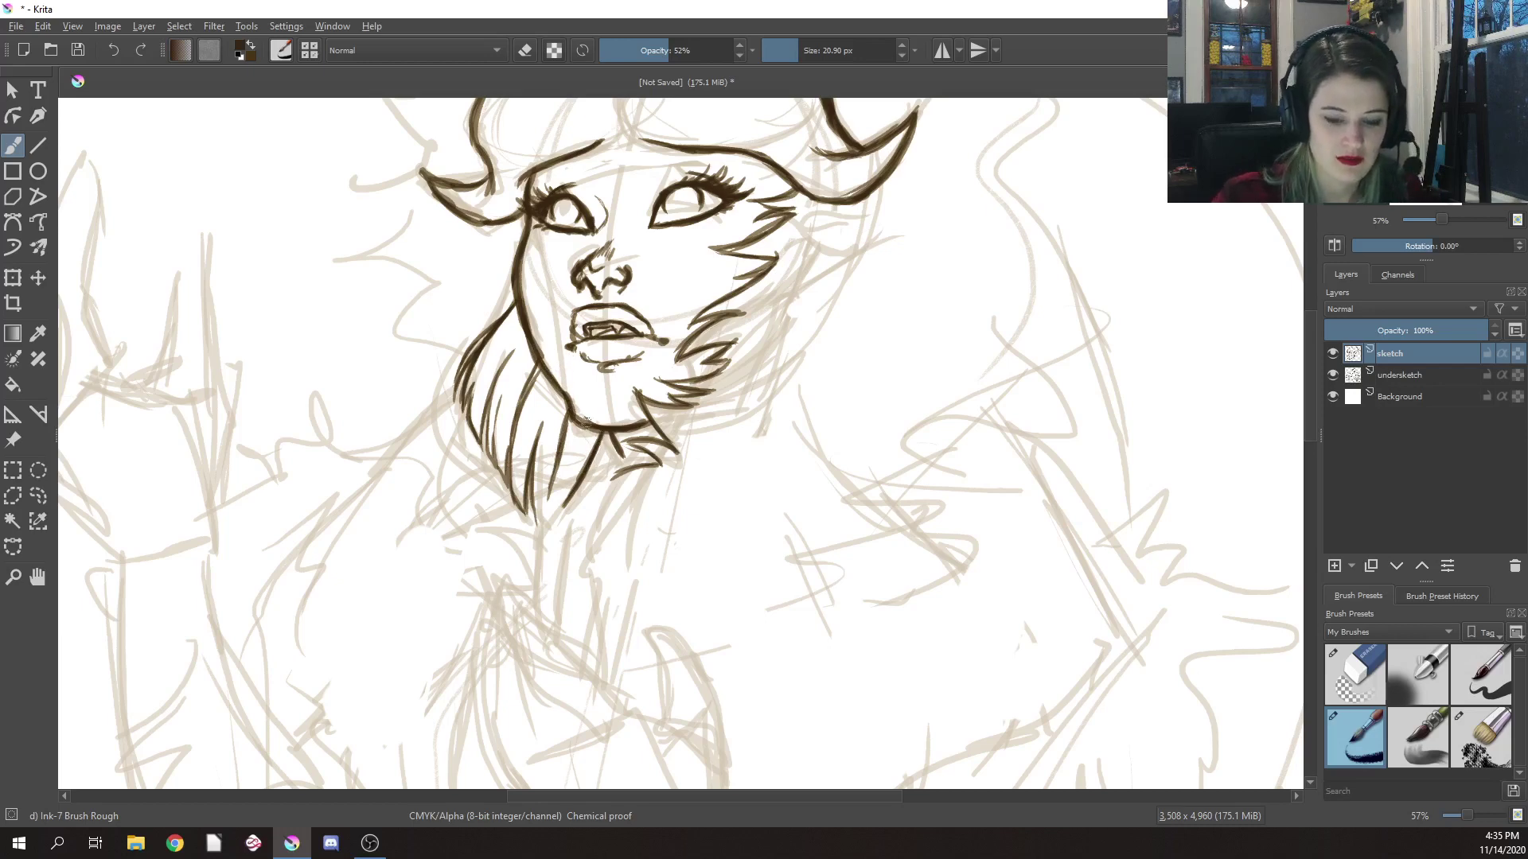
drag(575, 415, 604, 432)
right_click(647, 354)
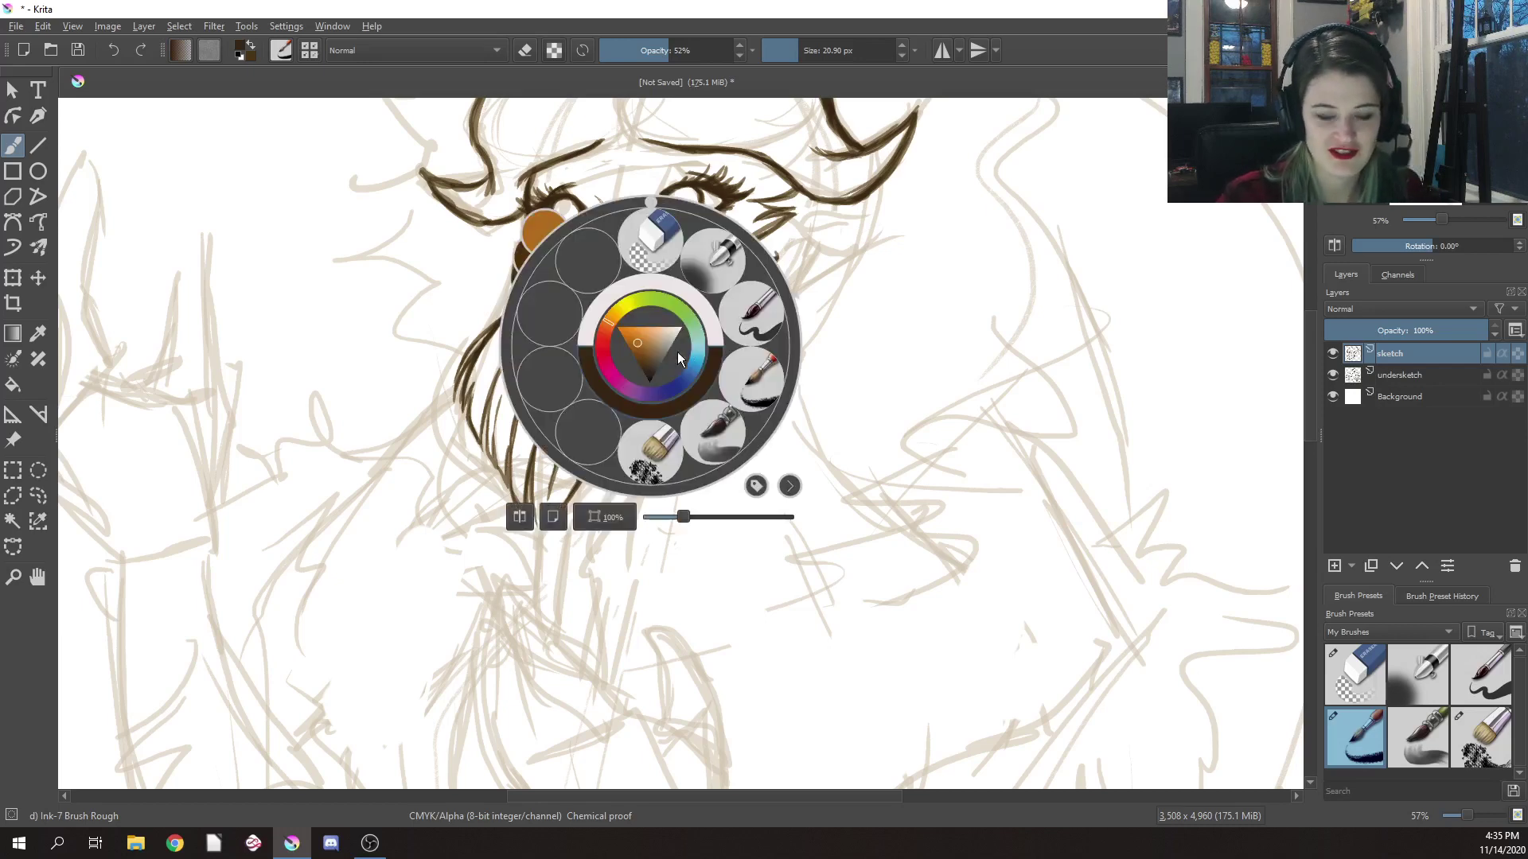
click(648, 247)
right_click(670, 342)
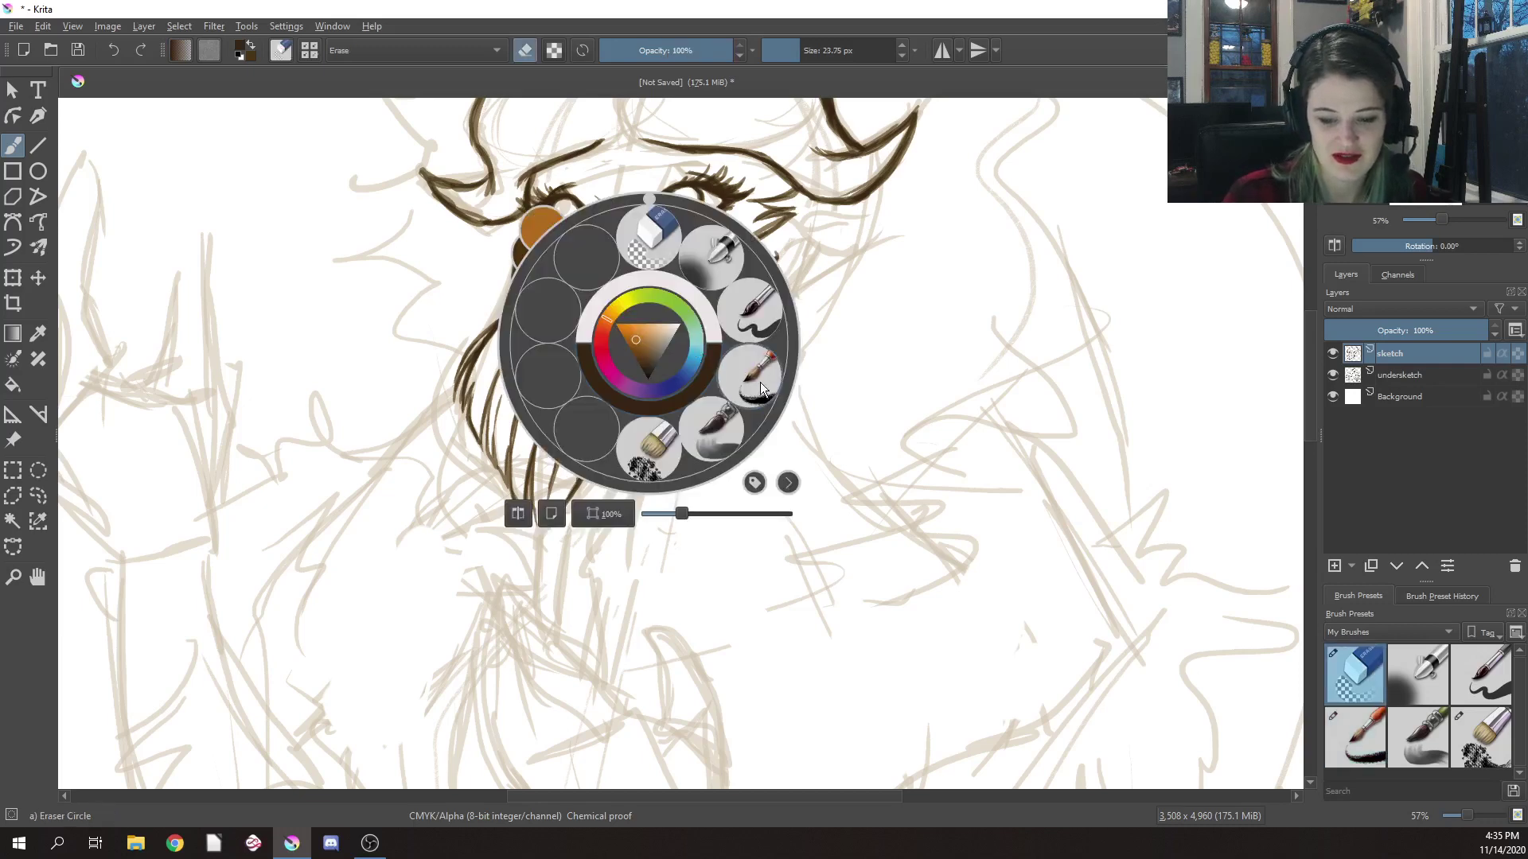
click(761, 382)
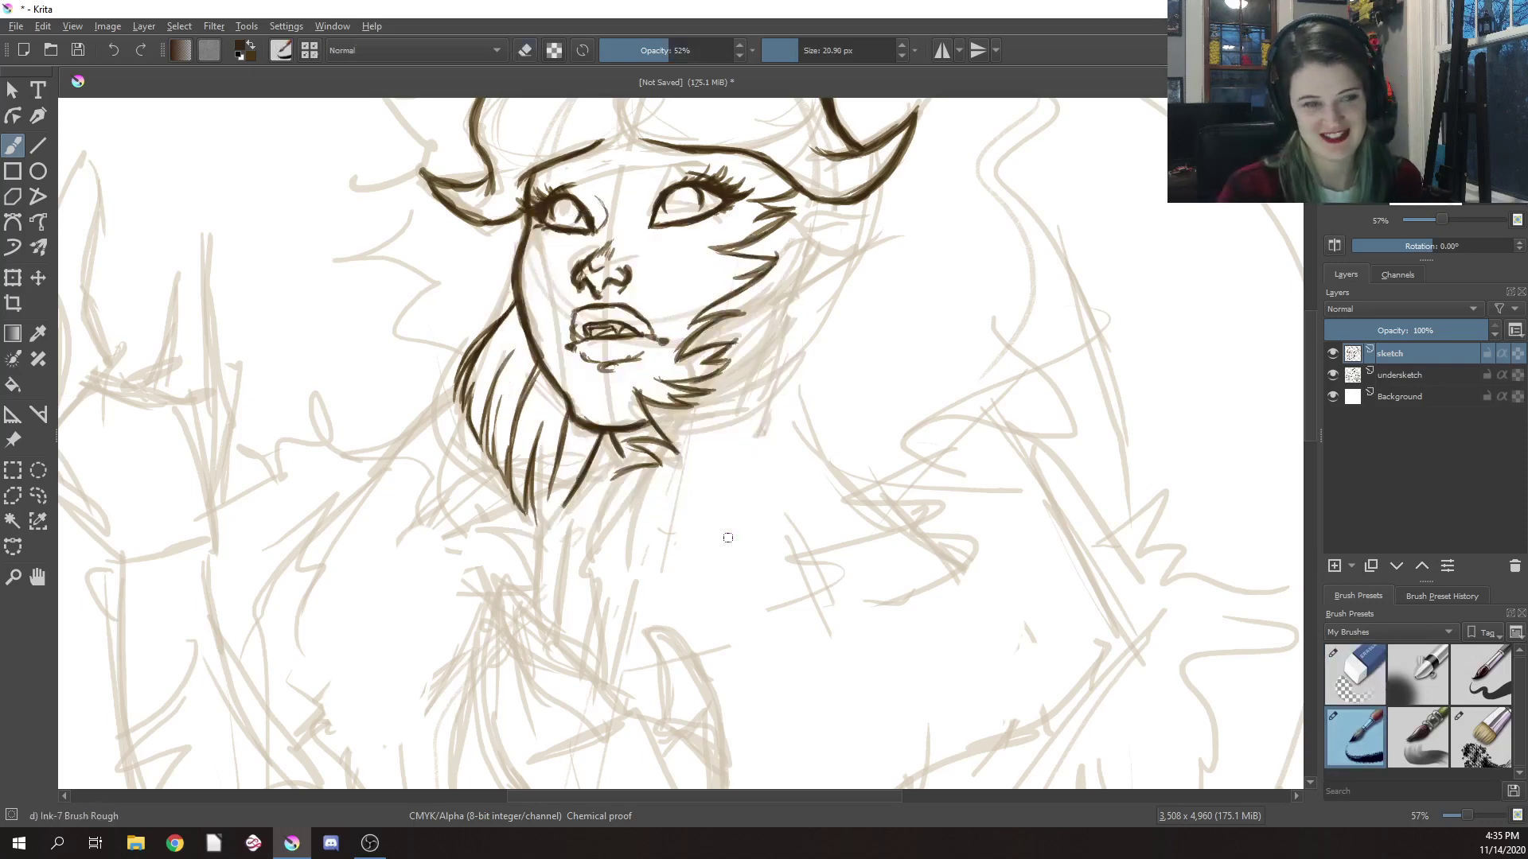
Ink spiky mane locks above and beside the left horn, down toward its tip
mouse_move(699, 559)
mouse_down()
mouse_move(708, 465)
mouse_move(703, 594)
mouse_move(719, 580)
mouse_move(727, 628)
mouse_move(706, 637)
mouse_up()
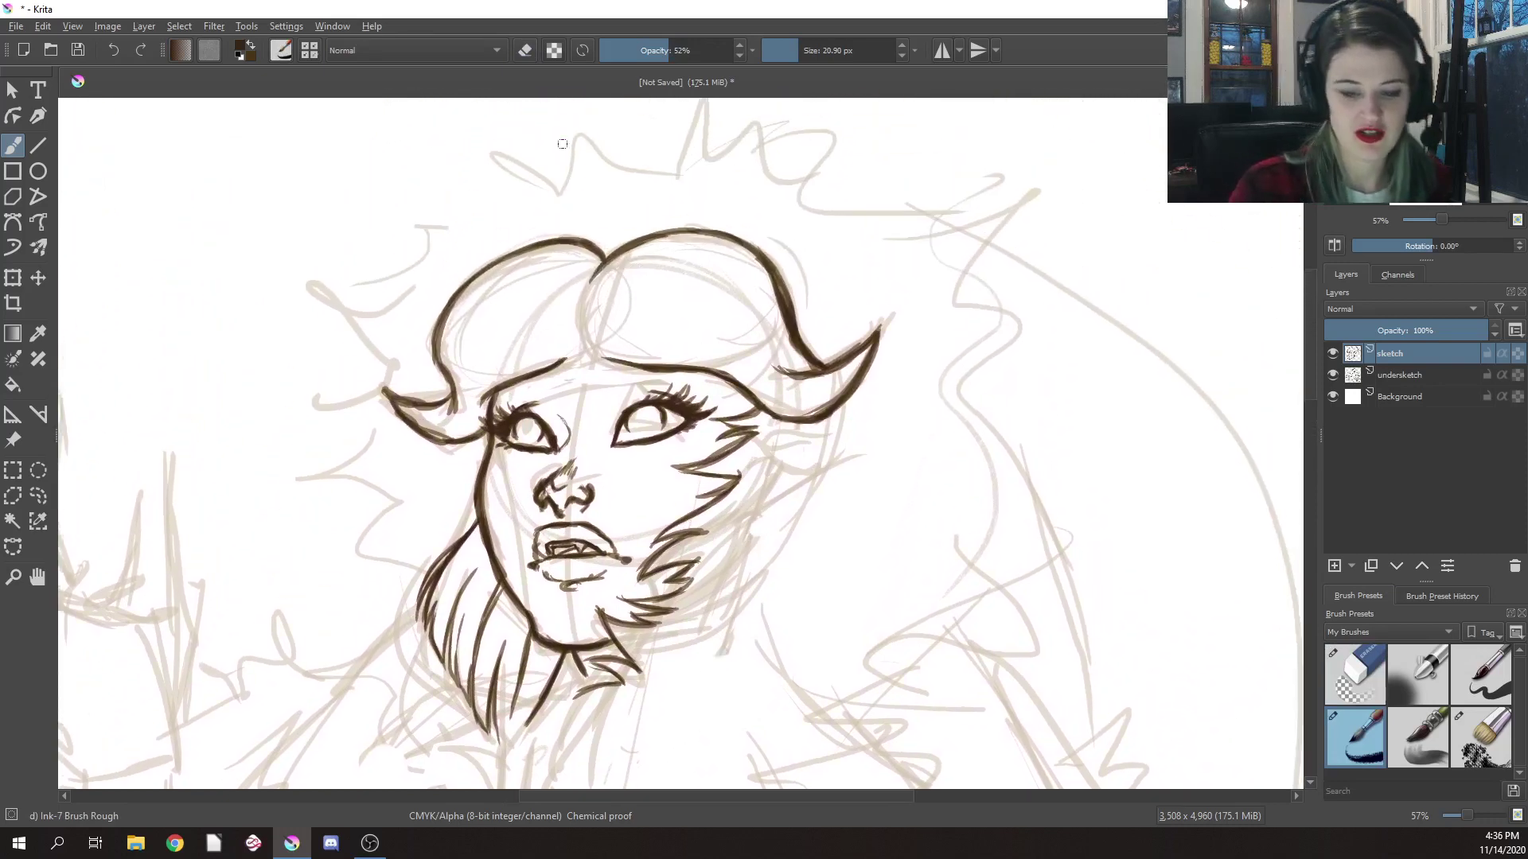
mouse_move(562, 193)
mouse_down()
mouse_move(481, 152)
mouse_move(561, 191)
mouse_up()
mouse_move(485, 157)
mouse_down()
mouse_move(544, 188)
mouse_move(487, 153)
mouse_move(458, 184)
mouse_move(511, 200)
mouse_move(530, 182)
mouse_move(517, 201)
mouse_move(414, 201)
mouse_move(465, 222)
mouse_move(477, 219)
mouse_move(417, 200)
mouse_up()
mouse_move(418, 210)
mouse_down()
mouse_move(465, 225)
mouse_move(380, 248)
mouse_move(437, 248)
mouse_move(378, 242)
mouse_move(464, 206)
mouse_move(353, 282)
mouse_up()
mouse_move(436, 245)
mouse_down()
mouse_move(371, 284)
mouse_move(350, 284)
mouse_move(380, 266)
mouse_move(326, 283)
mouse_move(388, 266)
mouse_move(358, 272)
mouse_move(406, 318)
mouse_move(343, 309)
mouse_move(401, 359)
mouse_up()
drag(335, 295, 398, 361)
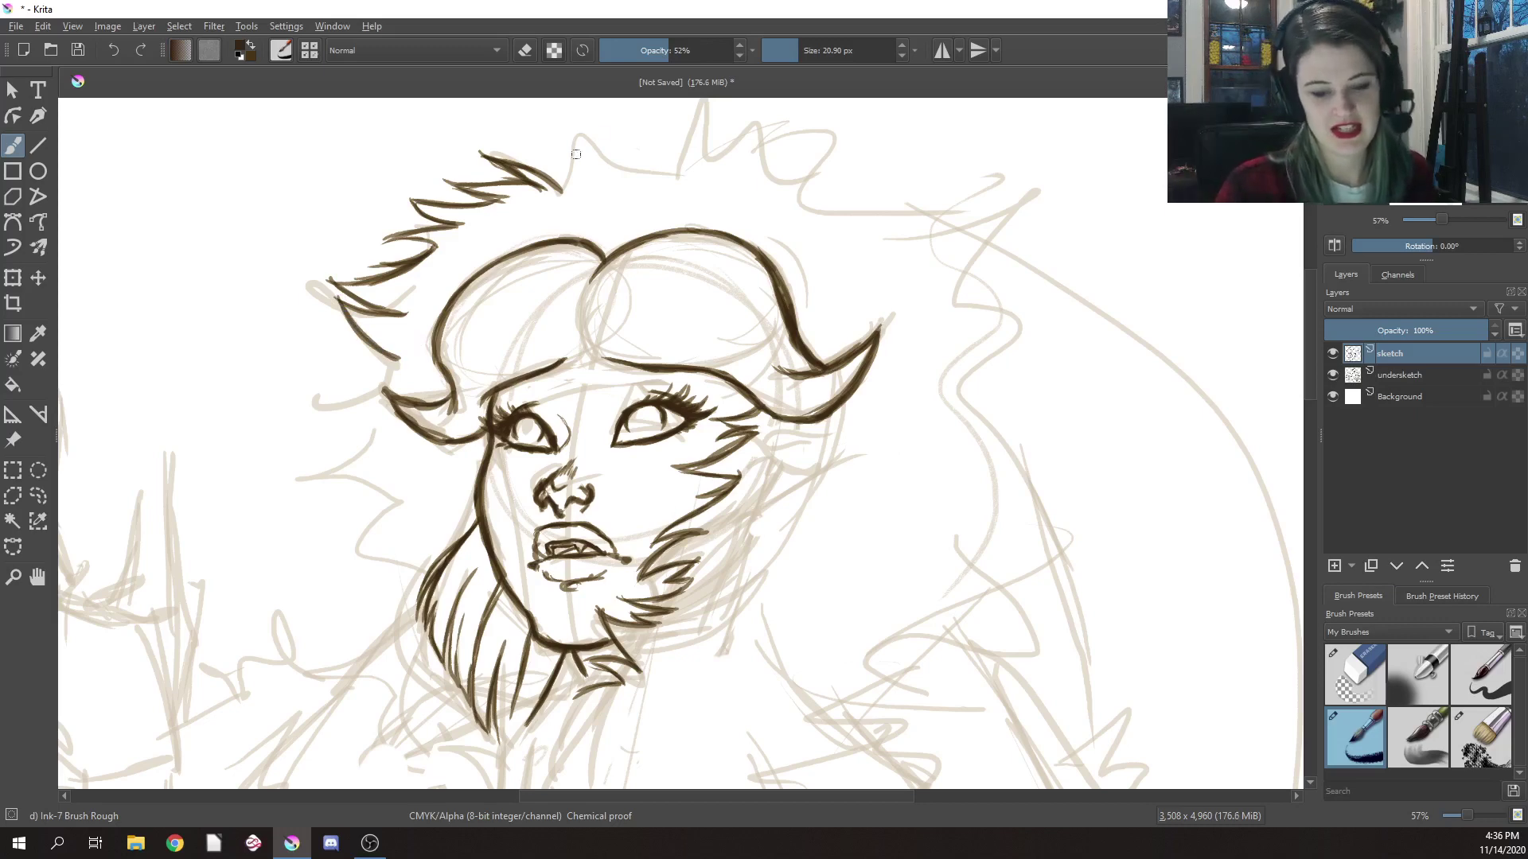
Draw hair spikes above the forehead sweeping right into long spikes at the upper right
mouse_move(562, 191)
mouse_down()
mouse_move(575, 134)
mouse_move(567, 189)
mouse_up()
mouse_move(574, 135)
mouse_down()
mouse_move(593, 189)
mouse_move(649, 144)
mouse_move(680, 135)
mouse_move(635, 170)
mouse_move(680, 134)
mouse_move(719, 138)
mouse_up()
drag(671, 185, 716, 143)
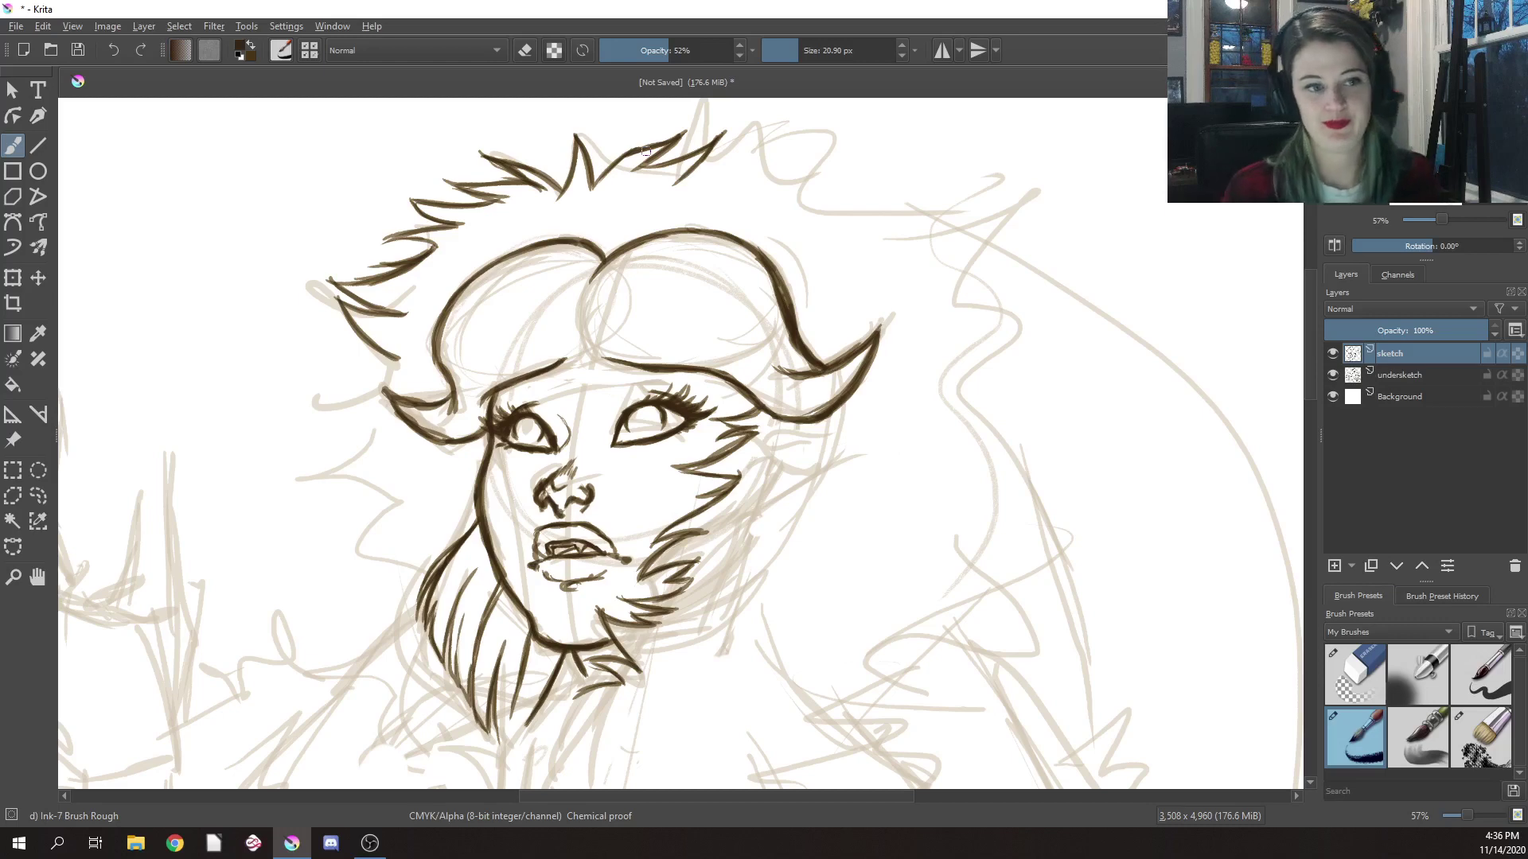
mouse_move(691, 173)
mouse_down()
mouse_move(762, 152)
mouse_move(732, 178)
mouse_move(770, 153)
mouse_move(734, 177)
mouse_move(866, 171)
mouse_up()
drag(863, 180, 803, 200)
mouse_move(861, 174)
mouse_down()
mouse_move(737, 179)
mouse_move(892, 225)
mouse_up()
mouse_move(798, 202)
mouse_down()
mouse_move(931, 222)
mouse_move(875, 241)
mouse_move(927, 225)
mouse_move(963, 265)
mouse_up()
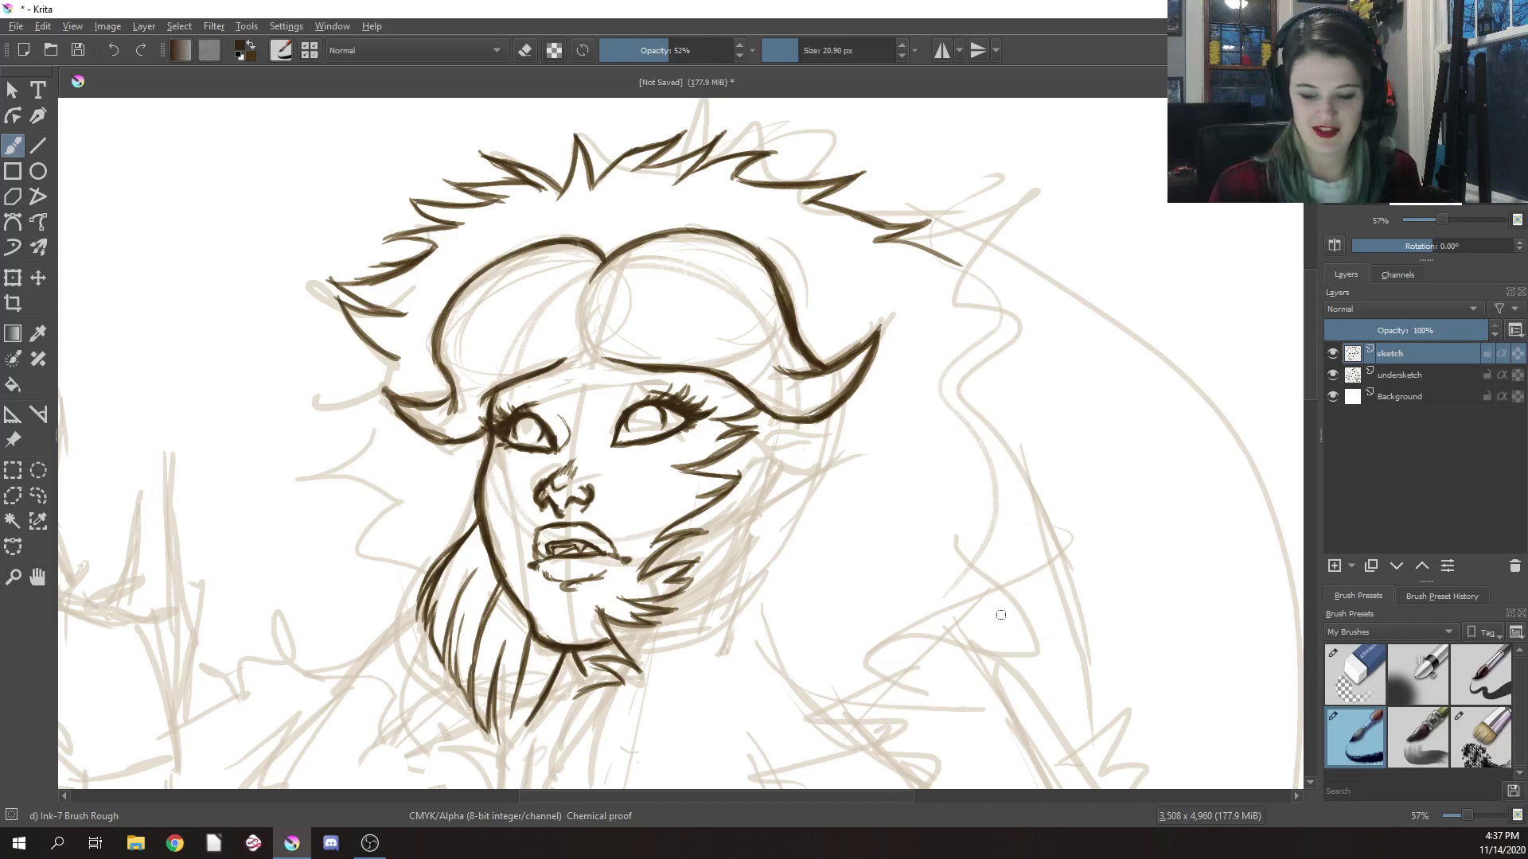
drag(450, 450, 593, 384)
Darken the left horn's underside and ink hair strands falling left of the face
drag(529, 323, 593, 378)
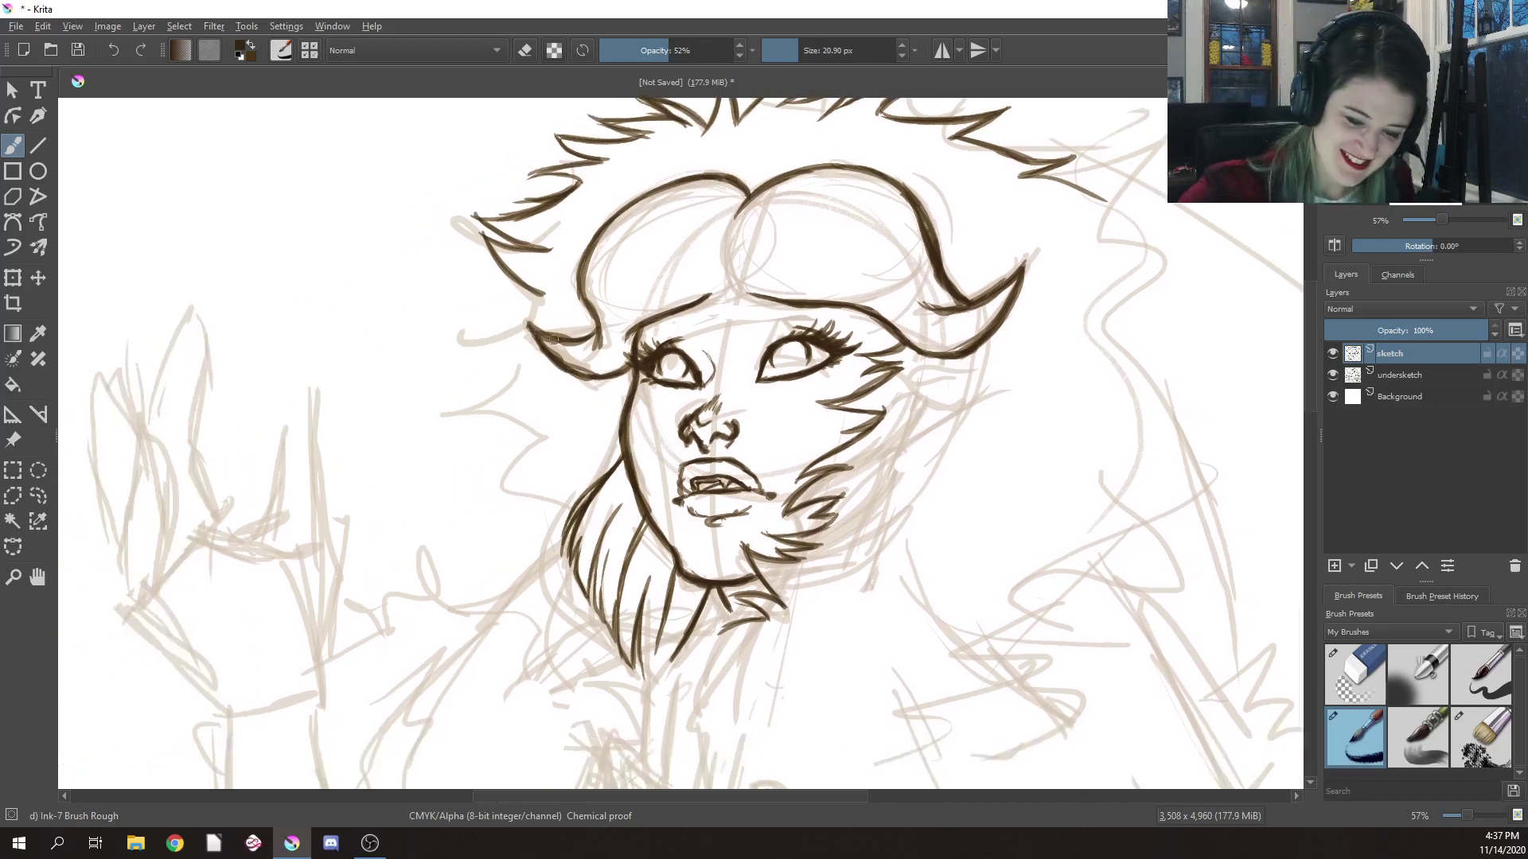
mouse_move(539, 297)
mouse_down()
mouse_move(454, 342)
mouse_move(539, 317)
mouse_move(451, 468)
mouse_up()
drag(527, 337, 450, 473)
drag(500, 416, 475, 489)
drag(514, 440, 472, 560)
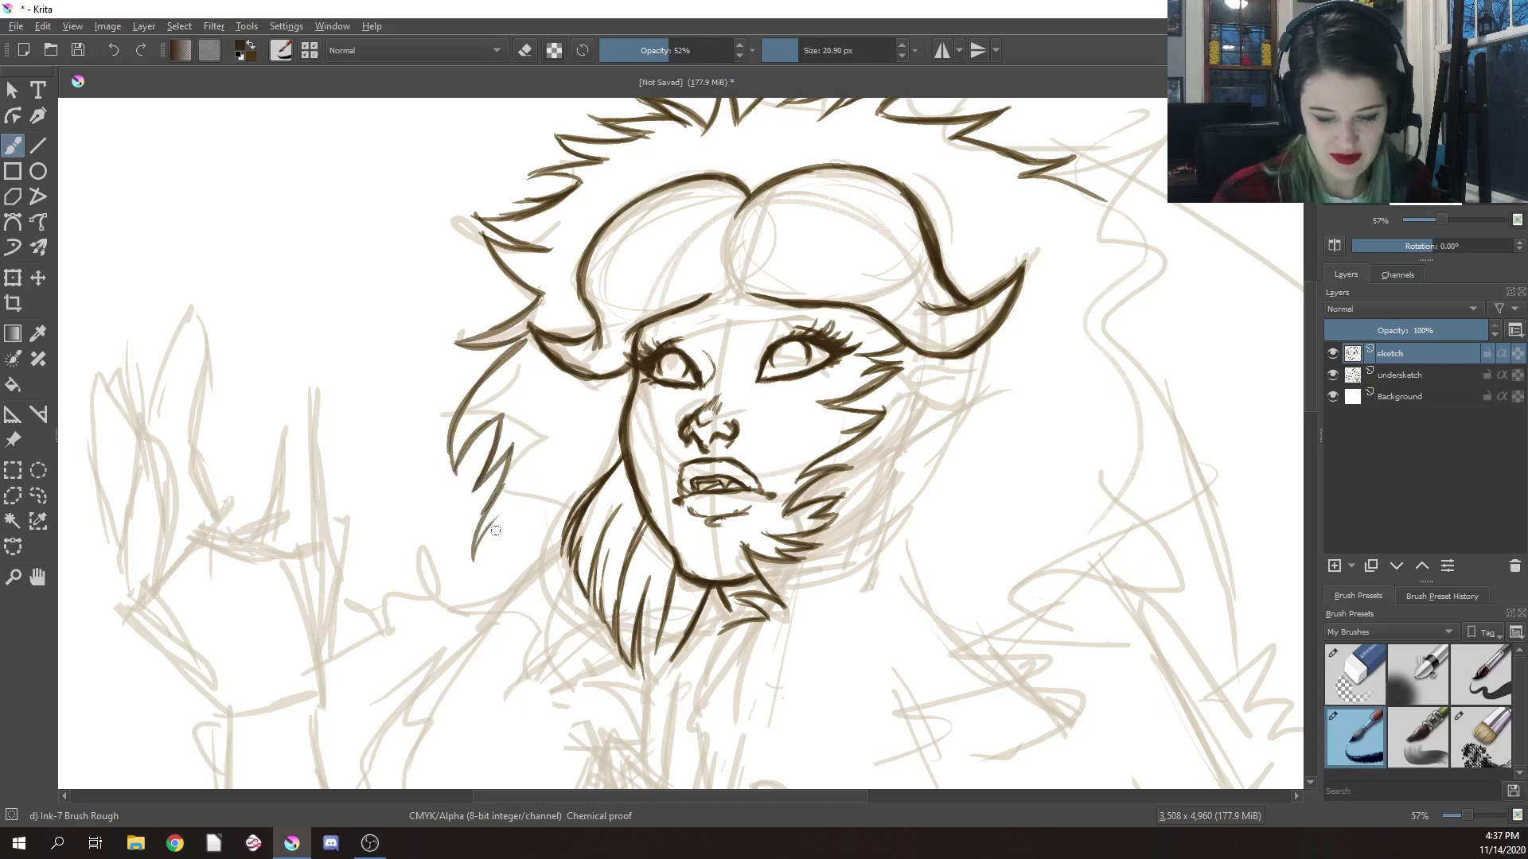
drag(510, 506, 470, 564)
drag(517, 449, 468, 558)
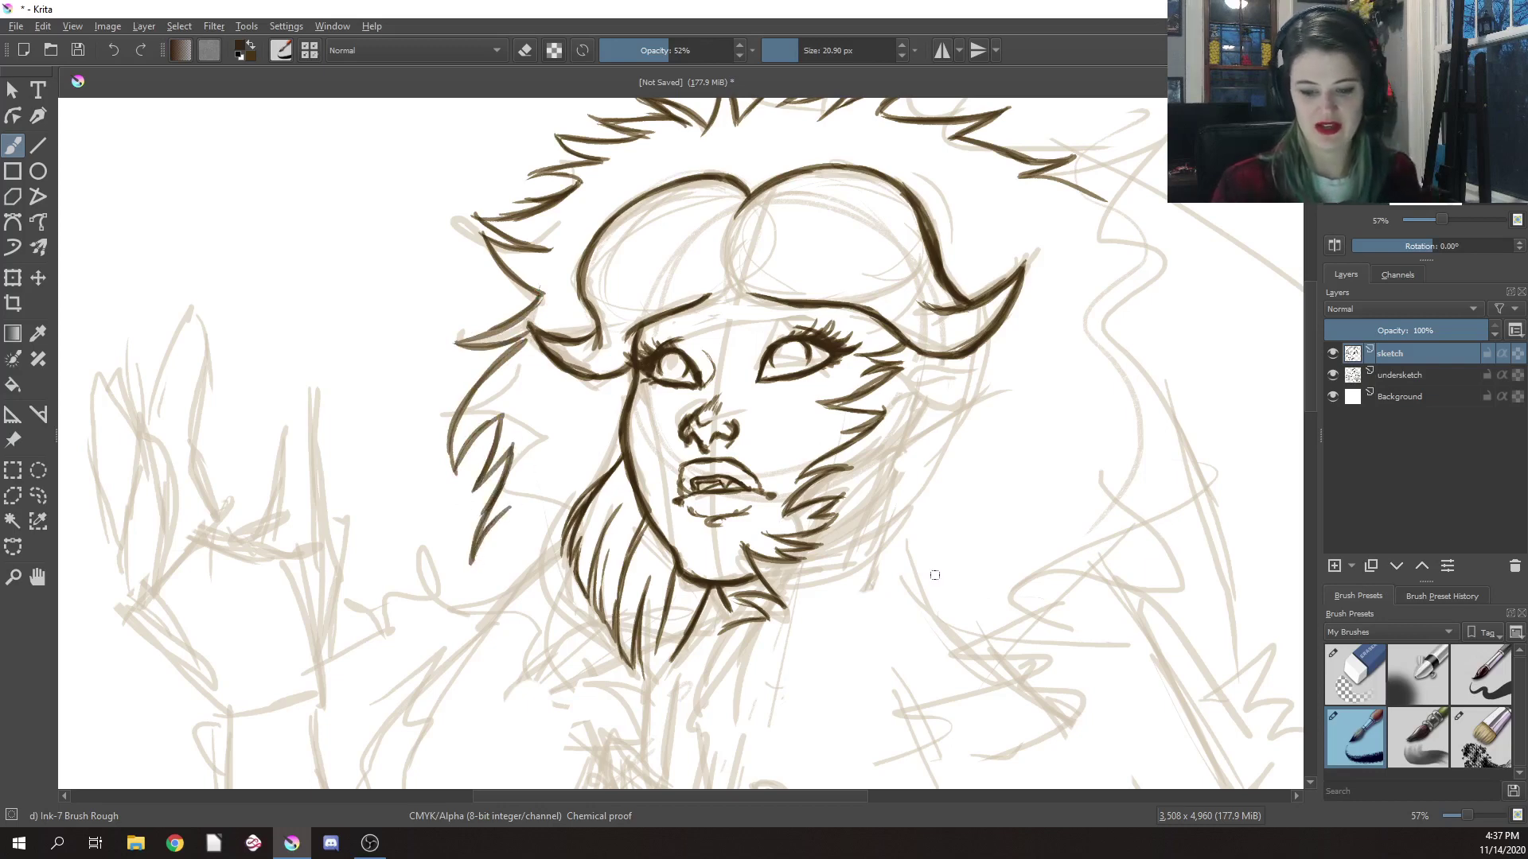
mouse_move(989, 575)
mouse_down()
mouse_move(966, 584)
mouse_move(935, 442)
mouse_up()
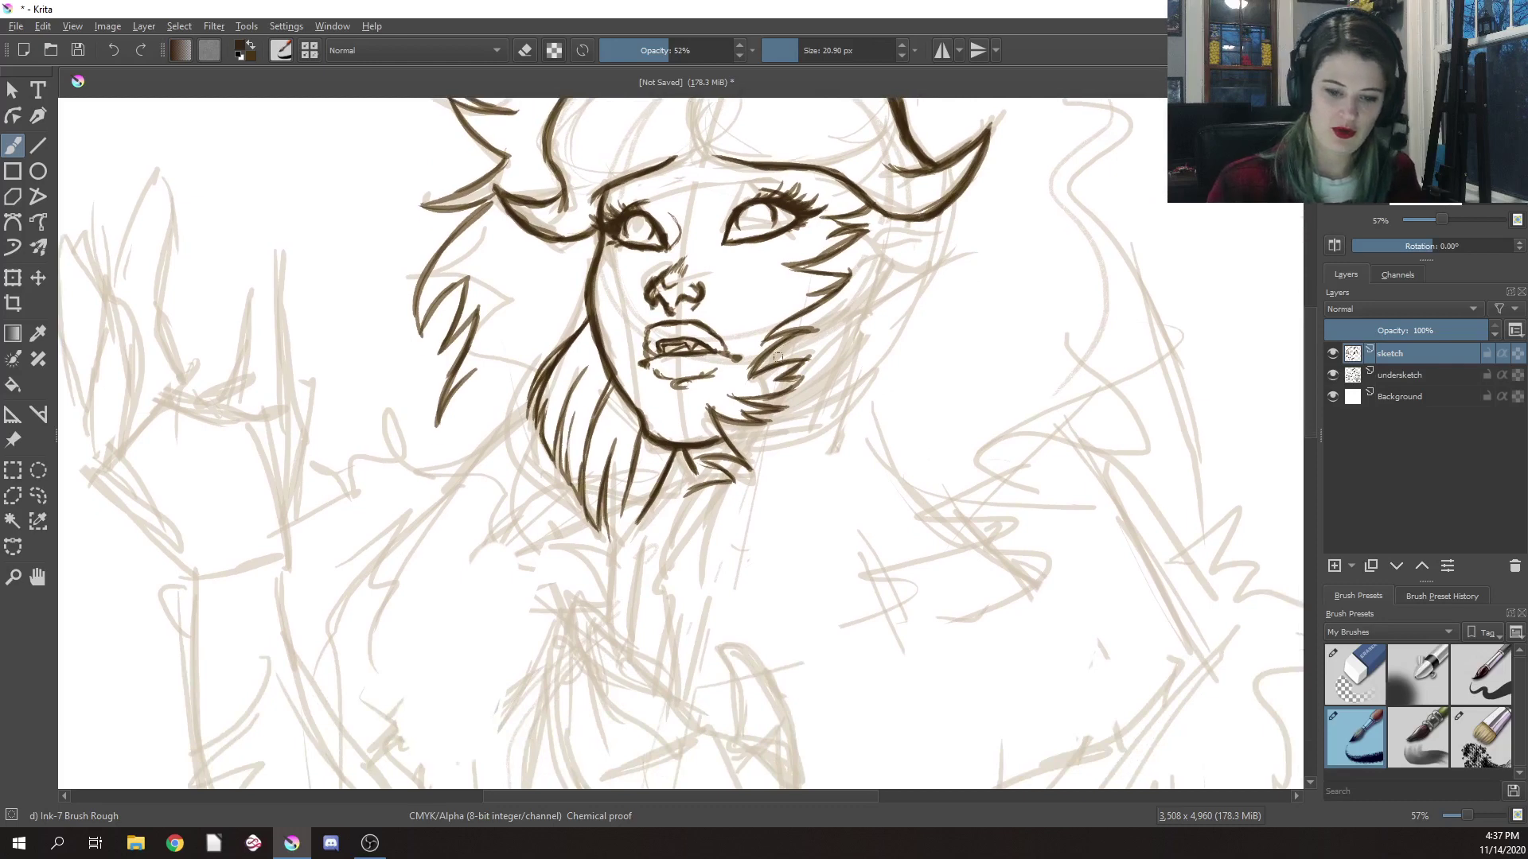
Darken a hair strand below the horn and erase part of its line
drag(484, 206, 450, 245)
drag(491, 201, 446, 252)
right_click(504, 268)
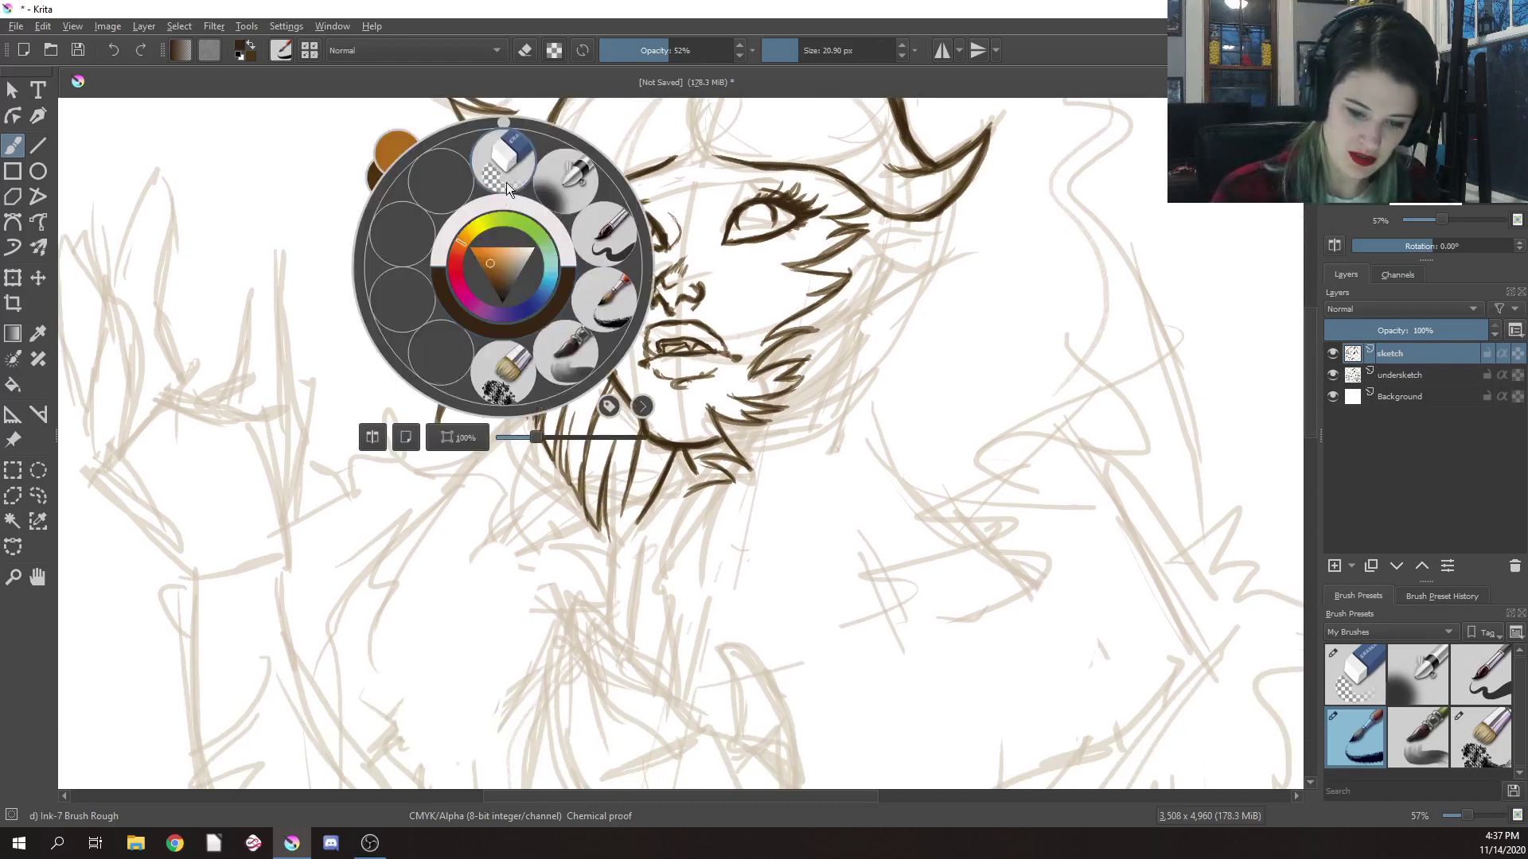
click(506, 154)
drag(490, 195, 480, 210)
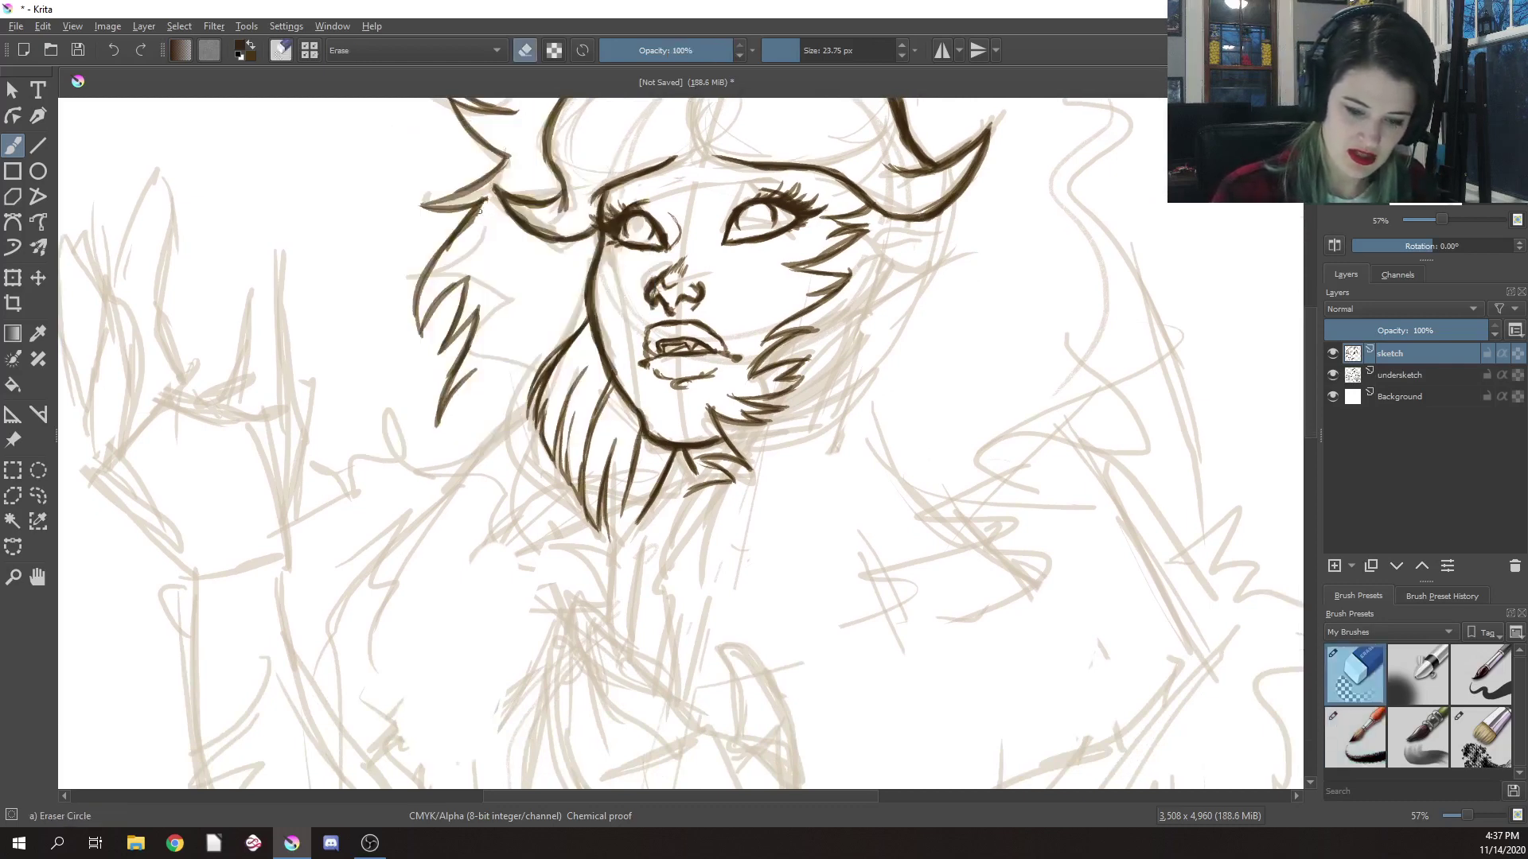
right_click(523, 268)
click(627, 300)
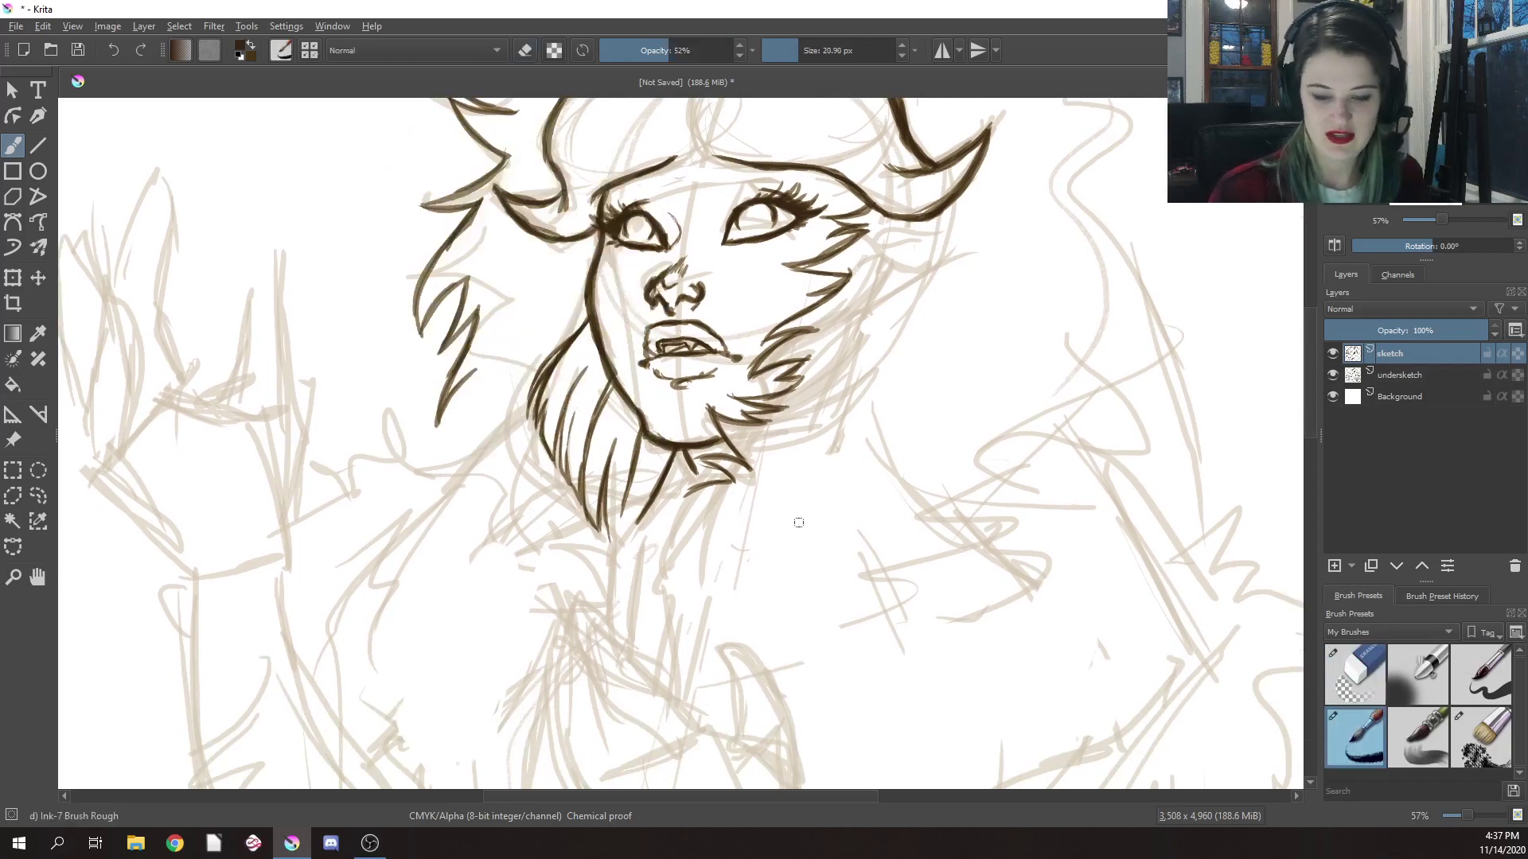
Ink hair strands down the left side, then erase the stray strokes at the tip
drag(457, 367, 436, 419)
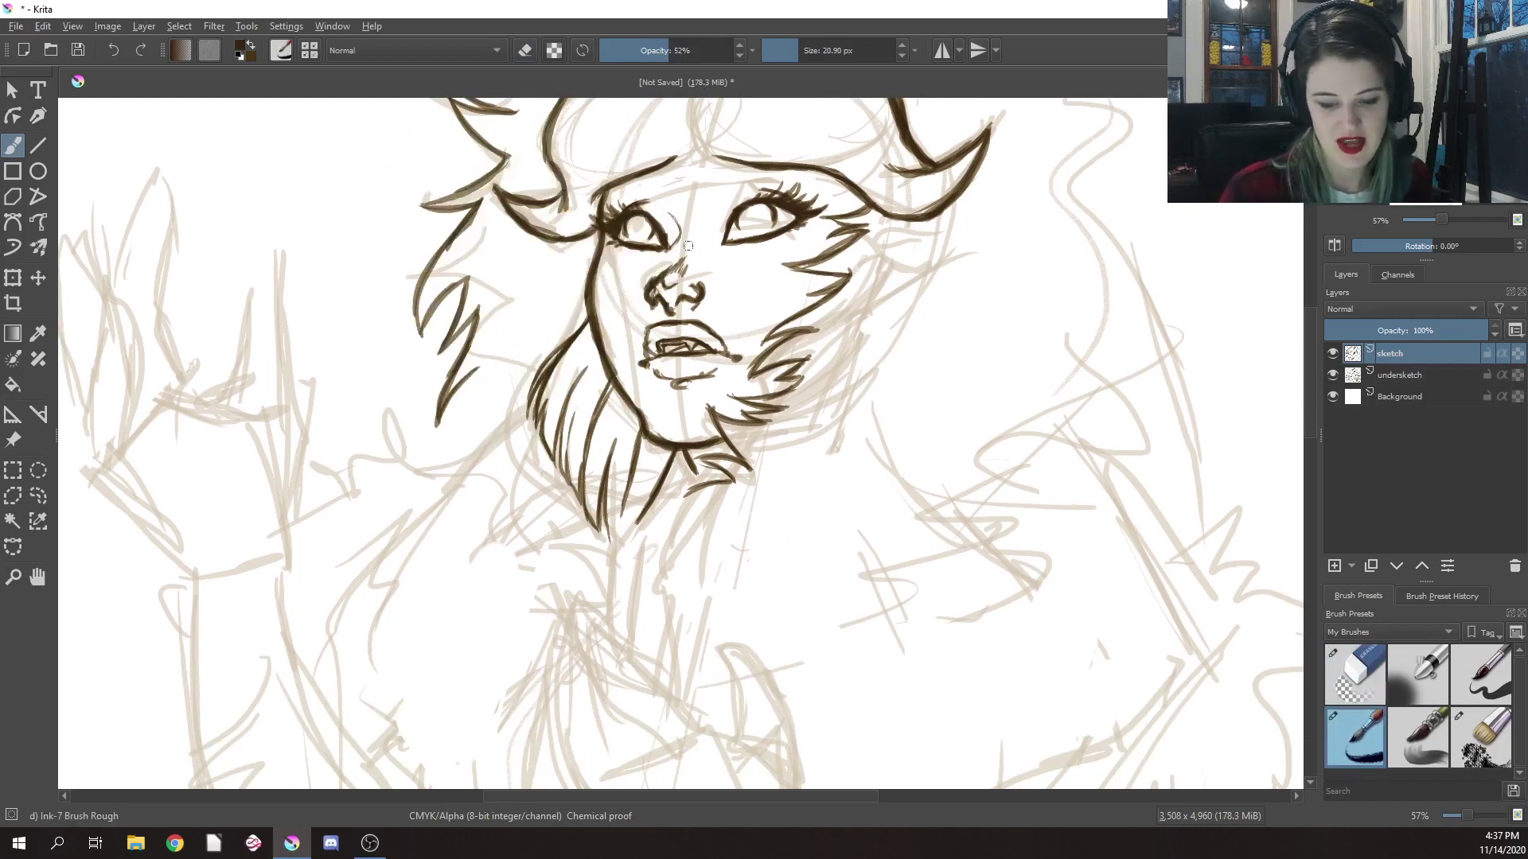
drag(475, 368, 447, 491)
mouse_move(494, 424)
mouse_down()
mouse_move(461, 493)
mouse_move(497, 471)
mouse_move(509, 482)
mouse_move(448, 497)
mouse_up()
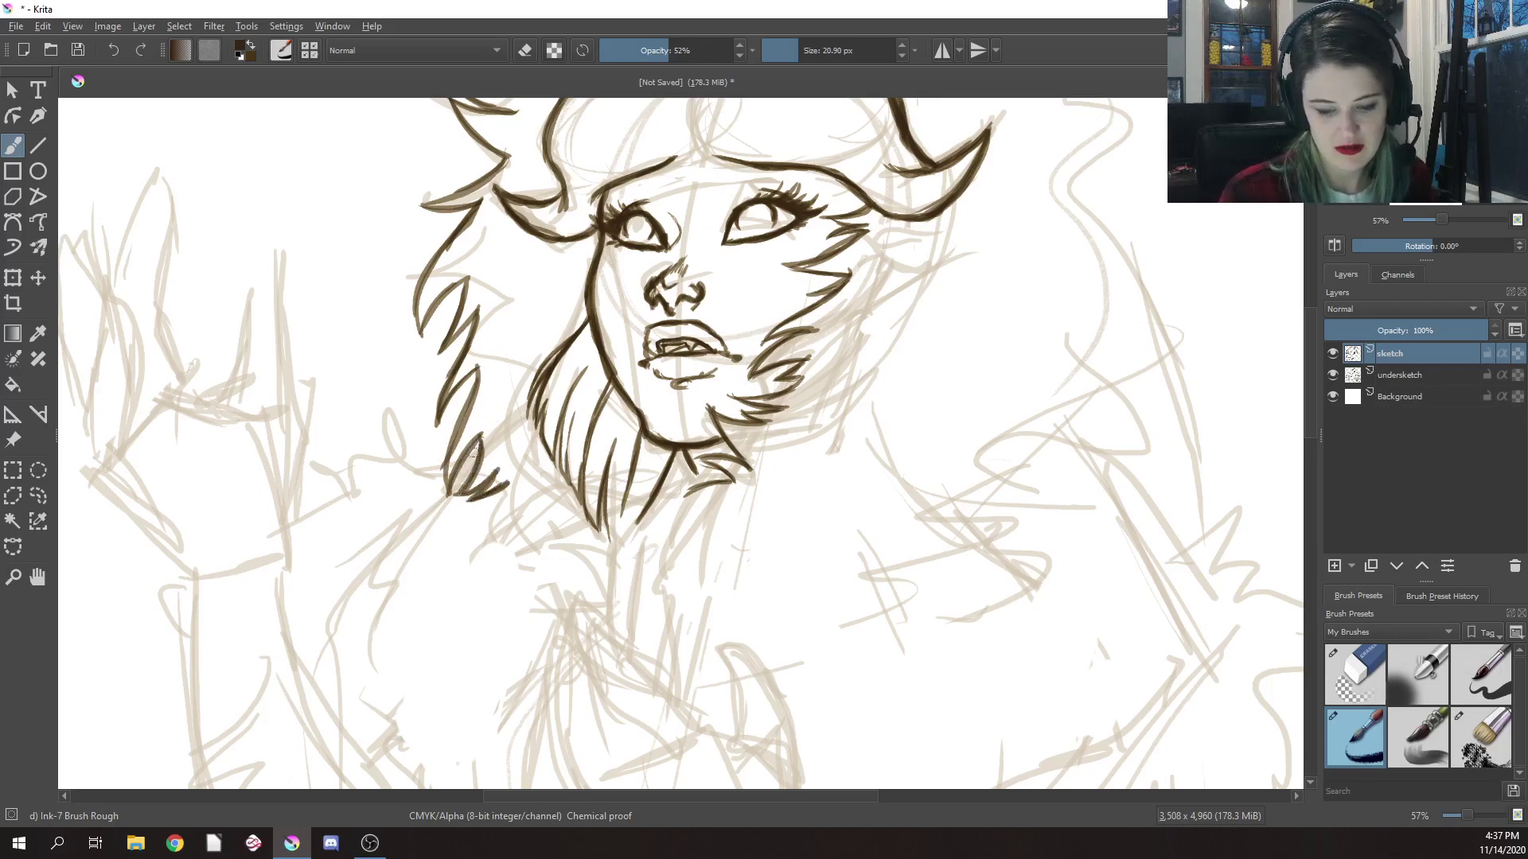
drag(450, 435, 446, 488)
right_click(506, 420)
click(506, 314)
mouse_move(468, 449)
mouse_down()
mouse_move(450, 496)
mouse_move(459, 469)
mouse_up()
mouse_move(458, 437)
mouse_down()
mouse_move(441, 480)
mouse_move(463, 396)
mouse_move(465, 468)
mouse_up()
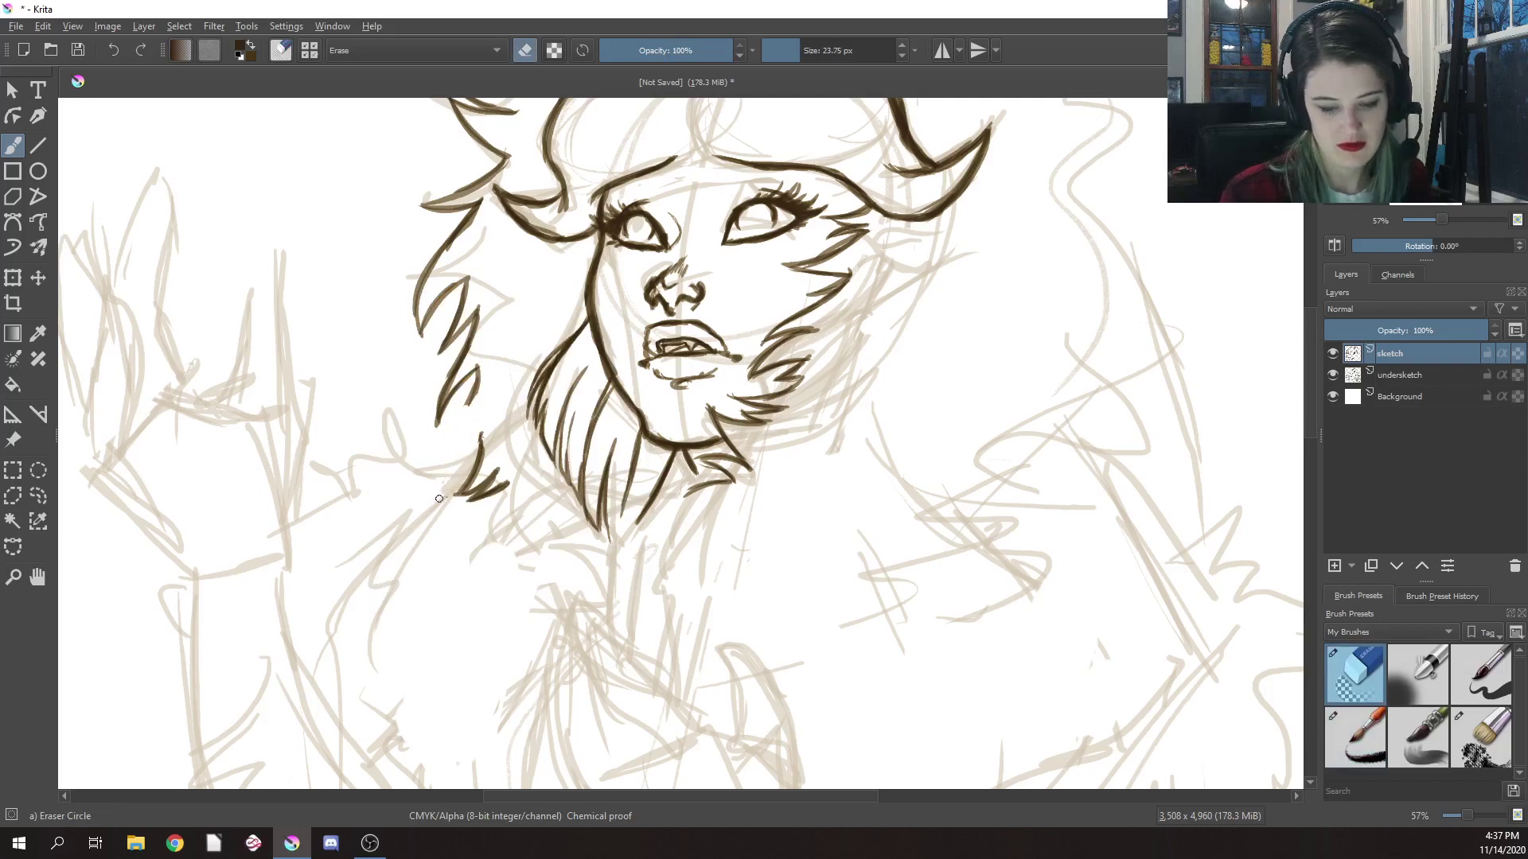
drag(487, 404, 484, 373)
Re-ink the jaw tuft's tip and fill it in with dark rough strokes
right_click(509, 389)
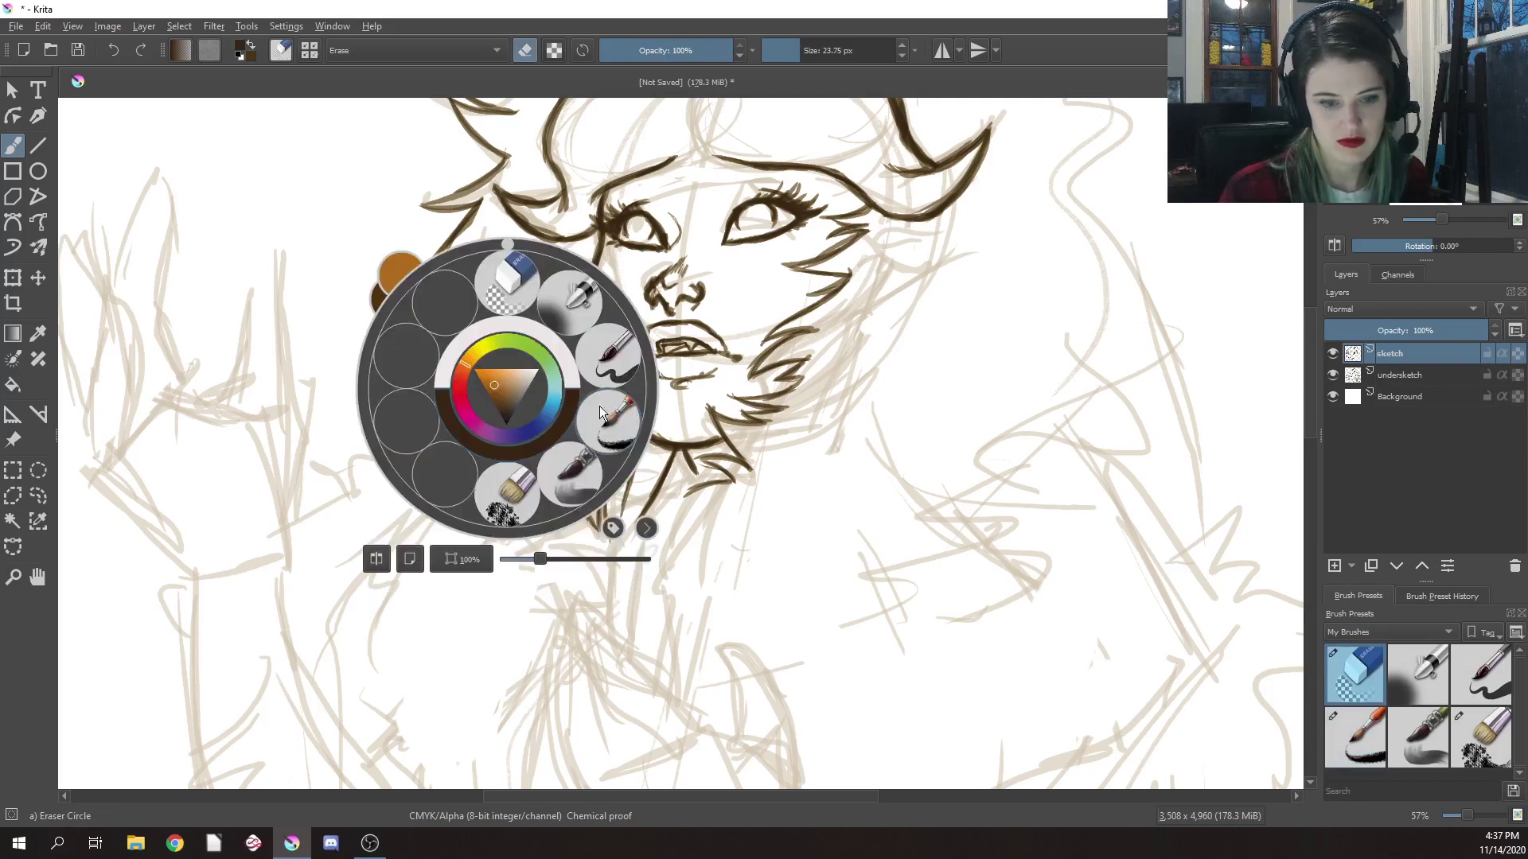
click(619, 431)
mouse_move(477, 370)
mouse_down()
mouse_move(453, 427)
mouse_move(485, 408)
mouse_move(449, 431)
mouse_move(488, 407)
mouse_move(454, 450)
mouse_up()
drag(484, 435, 454, 453)
drag(490, 405, 464, 442)
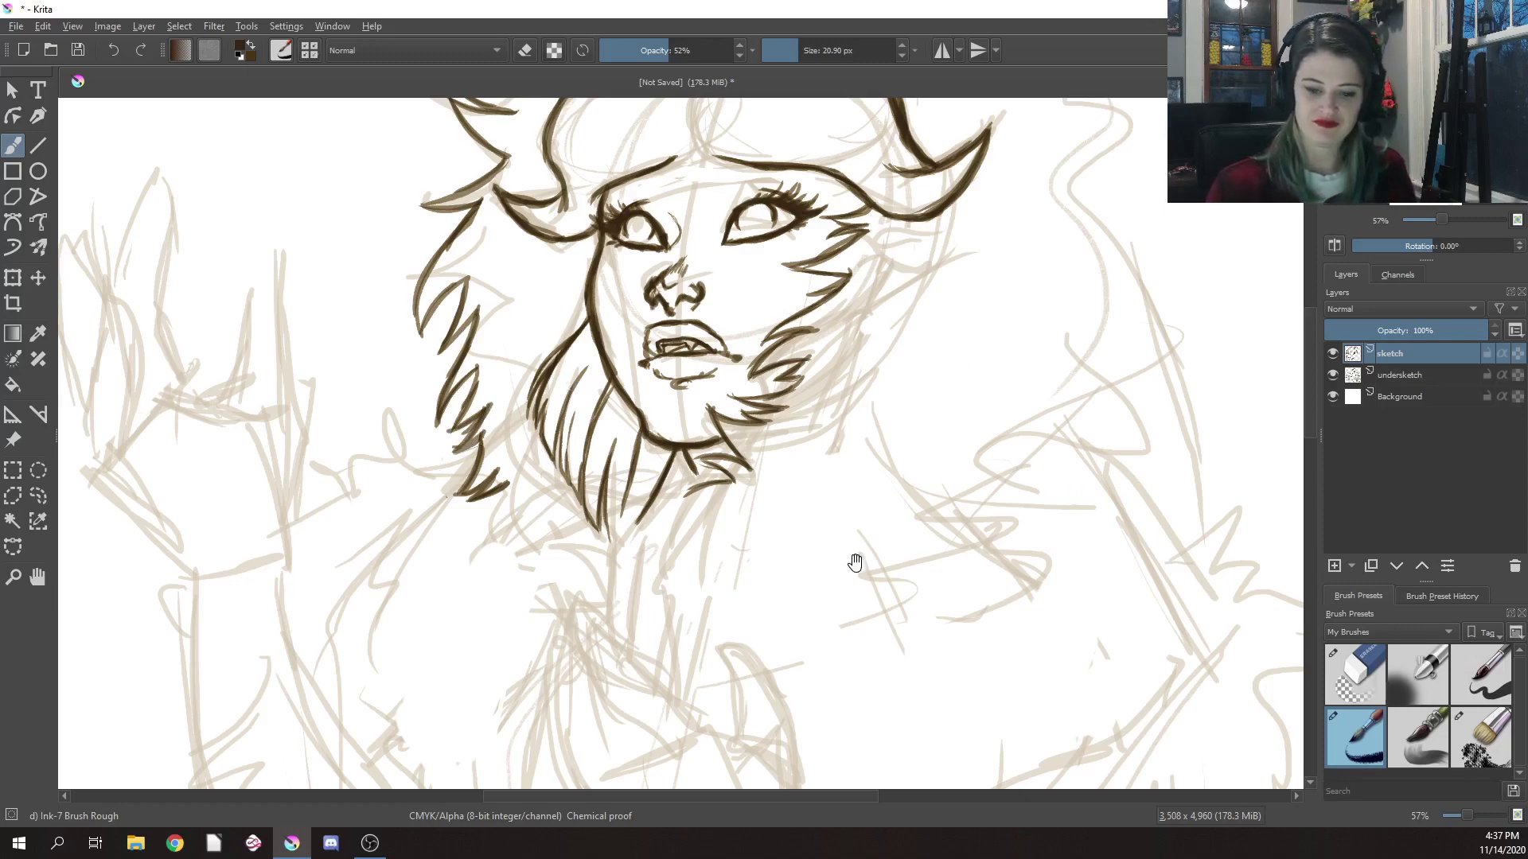
drag(856, 562, 856, 426)
Zoom the canvas to 33% and rotate it to about 66° around the mane
right_click(879, 439)
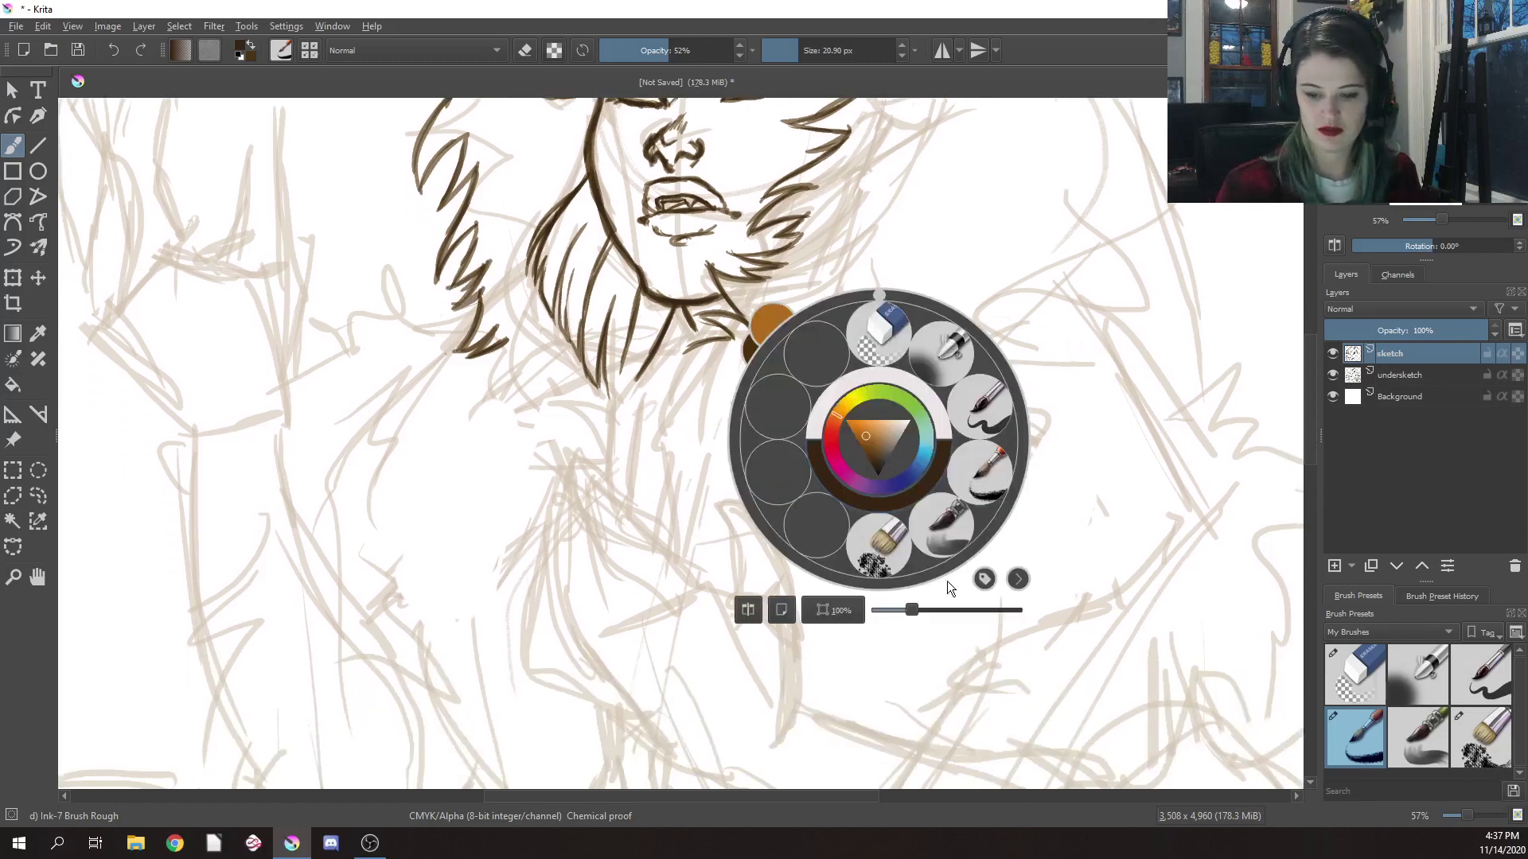
drag(911, 610, 895, 610)
click(1097, 503)
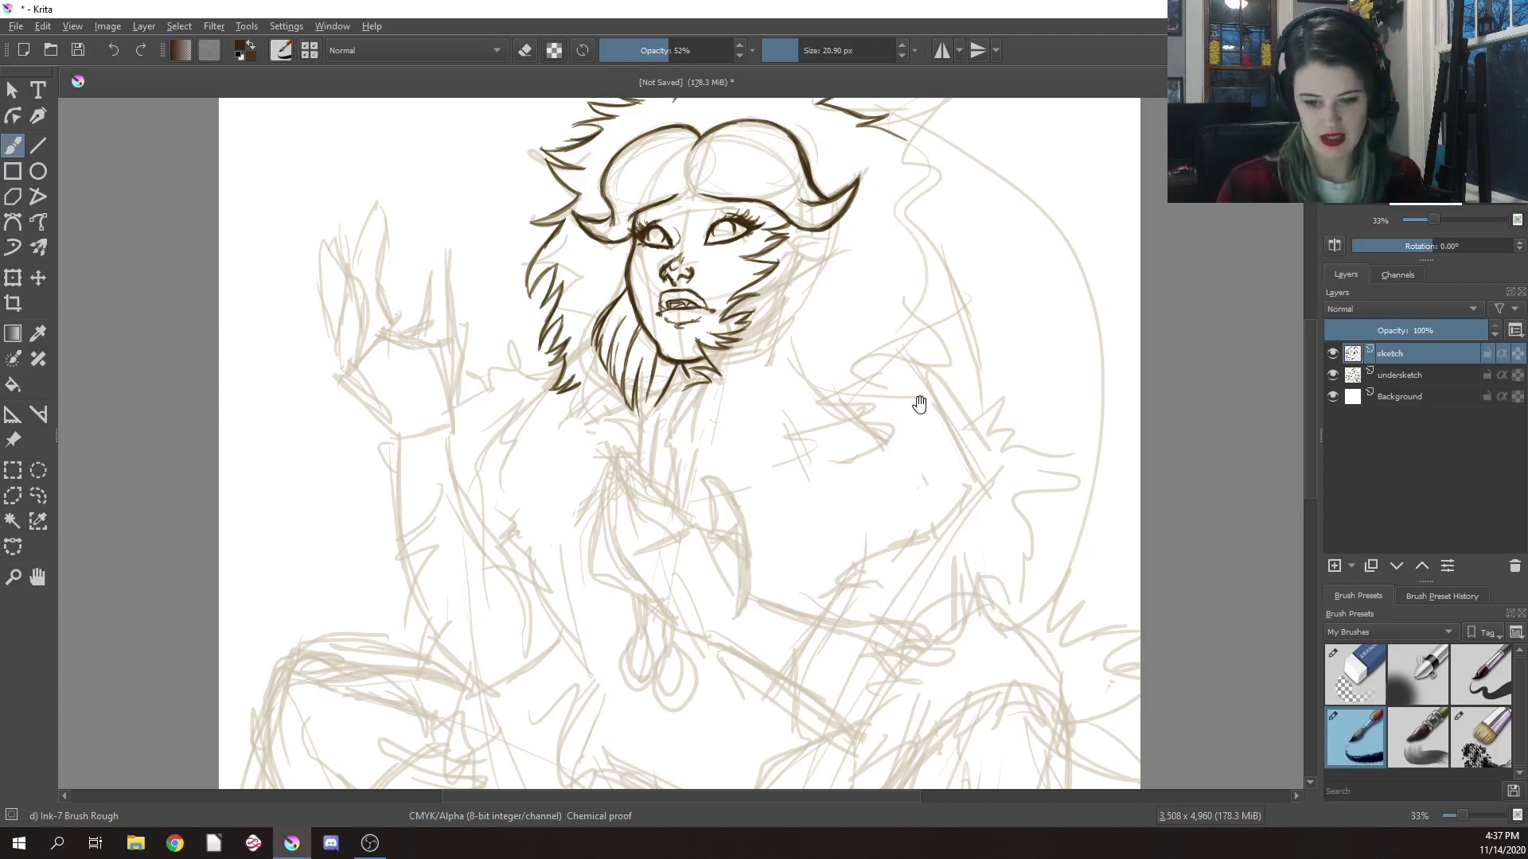
drag(974, 259, 857, 374)
right_click(853, 267)
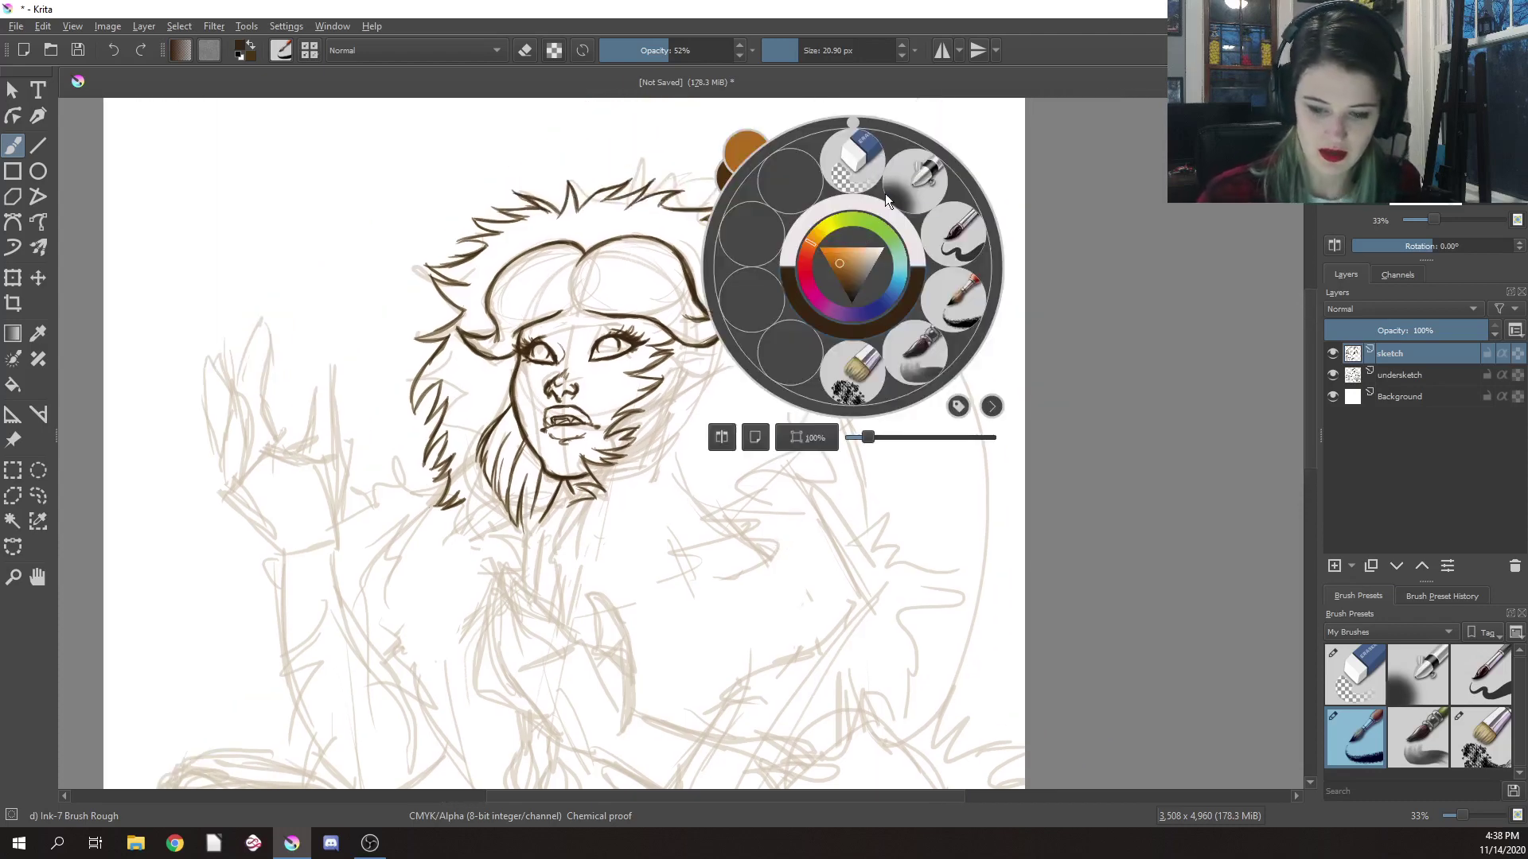
drag(858, 118, 944, 156)
click(855, 582)
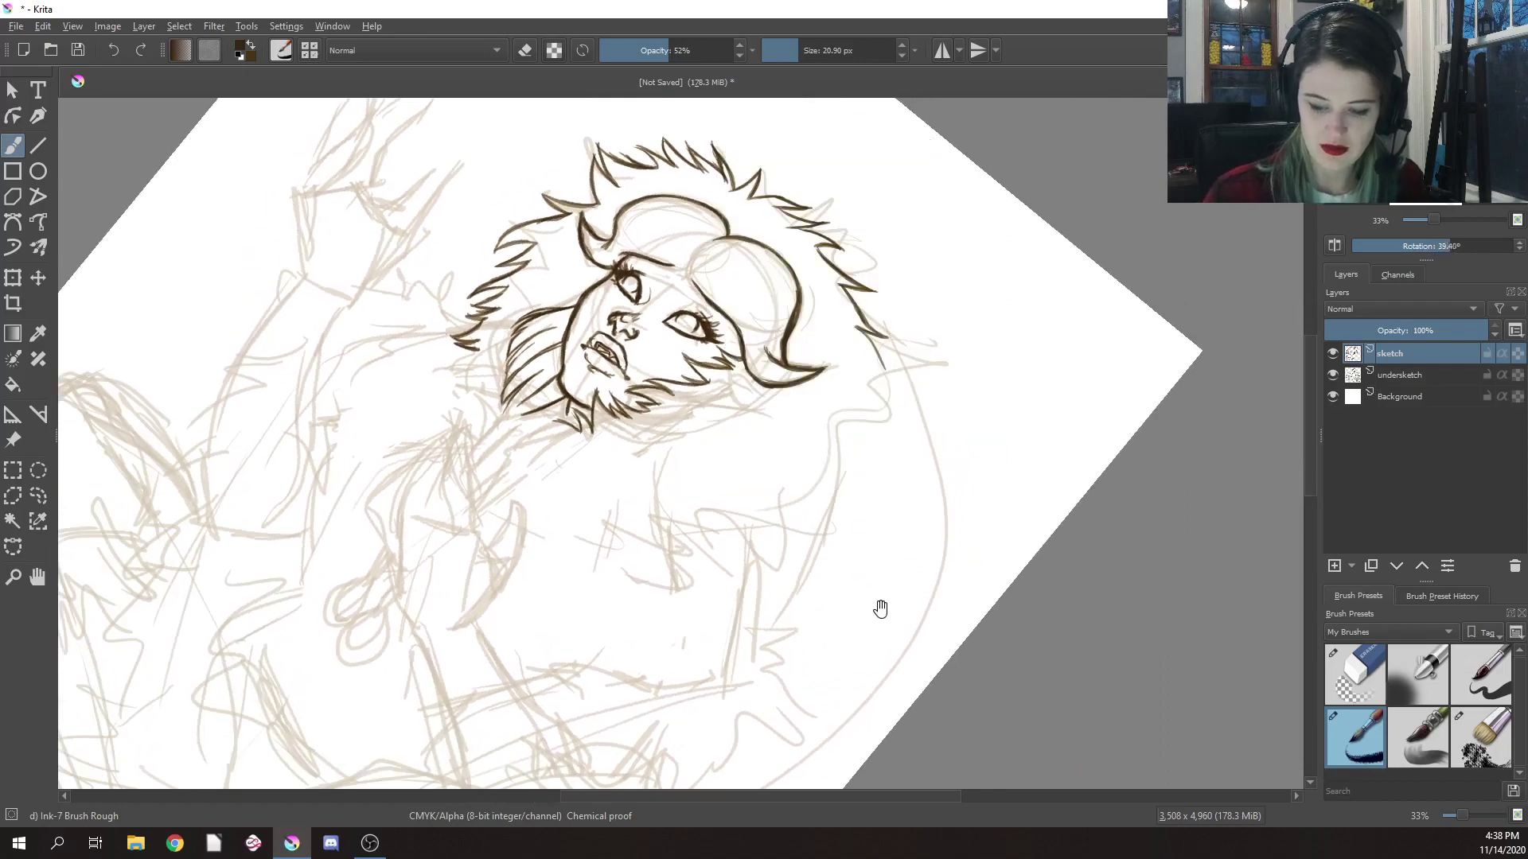
drag(845, 613, 673, 513)
right_click(725, 231)
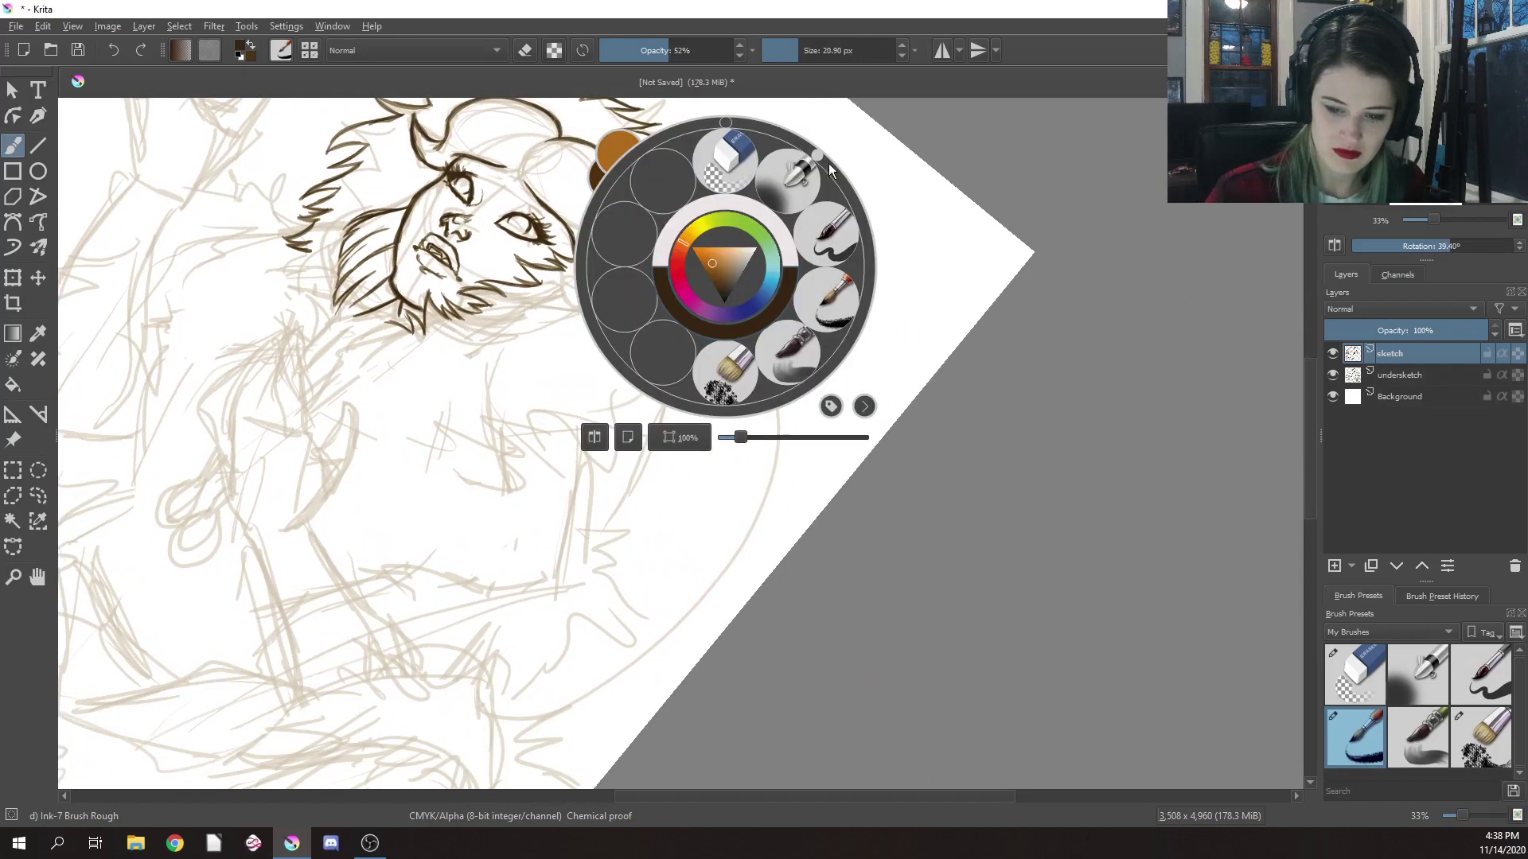
drag(828, 164, 857, 207)
click(860, 487)
drag(810, 448, 757, 564)
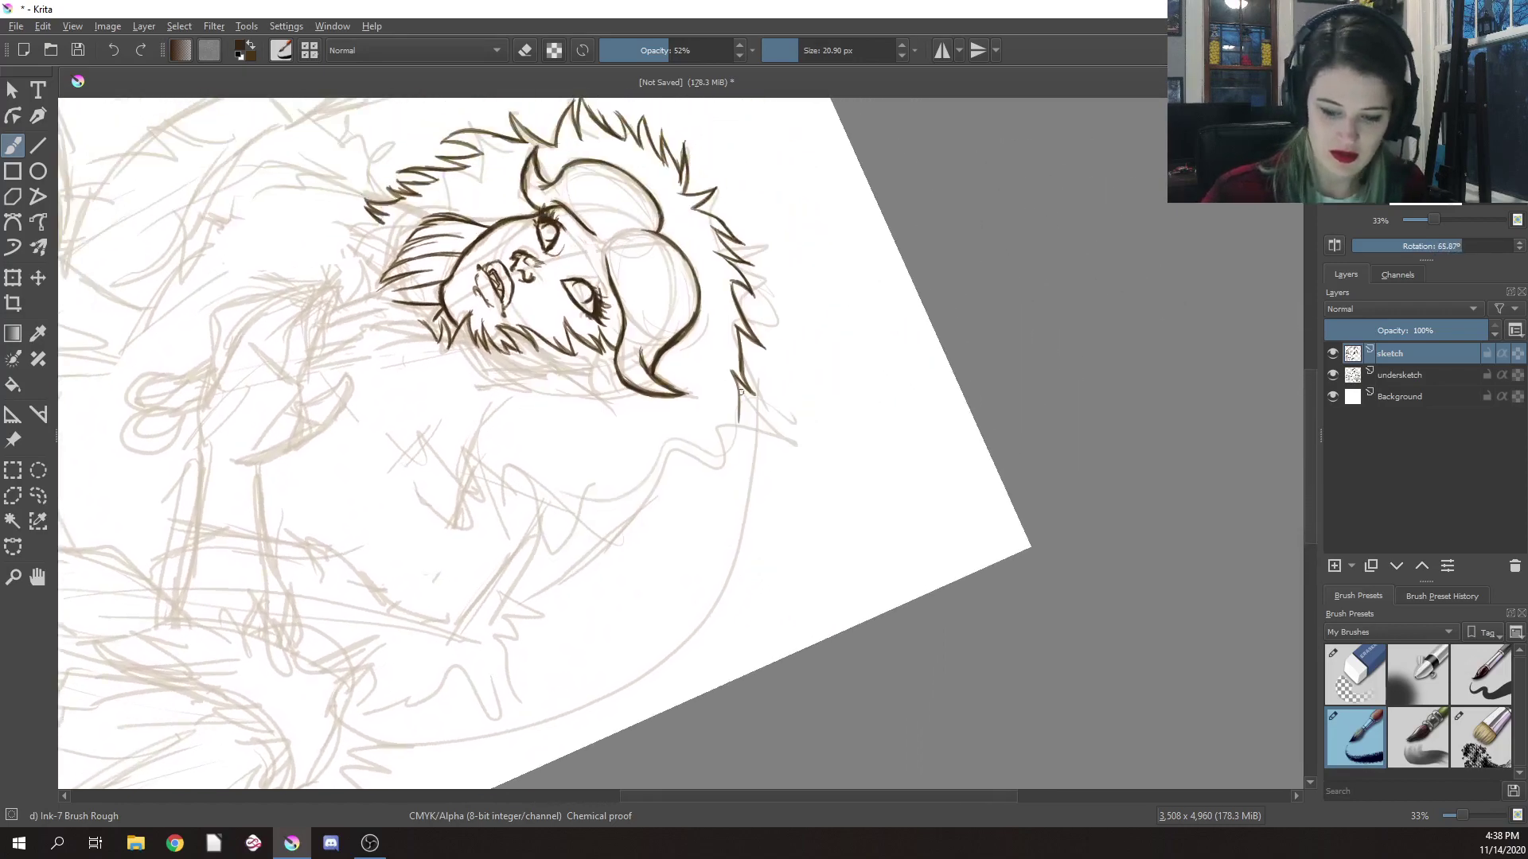
Extend the strand below the horn and ink new spiky tufts at the mane's lower end
drag(741, 377, 734, 452)
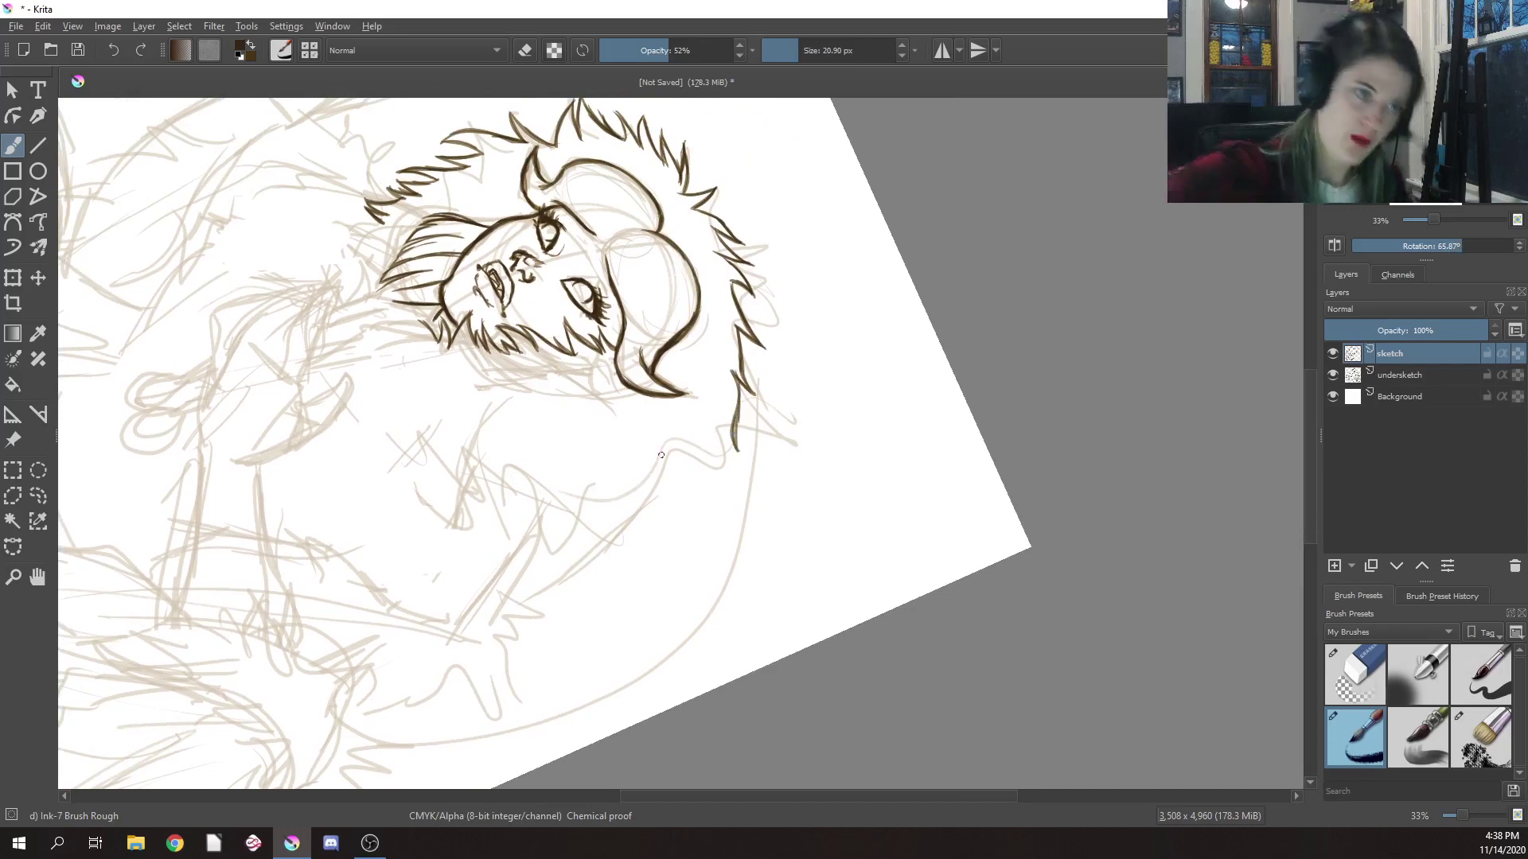
drag(743, 381, 740, 460)
mouse_move(713, 426)
mouse_down()
mouse_move(734, 453)
mouse_move(722, 430)
mouse_move(734, 471)
mouse_move(716, 429)
mouse_move(729, 456)
mouse_move(681, 475)
mouse_up()
mouse_move(702, 470)
mouse_down()
mouse_move(650, 478)
mouse_move(657, 522)
mouse_move(596, 537)
mouse_move(581, 561)
mouse_up()
drag(614, 497, 575, 553)
Reset the canvas rotation to 0°
right_click(842, 320)
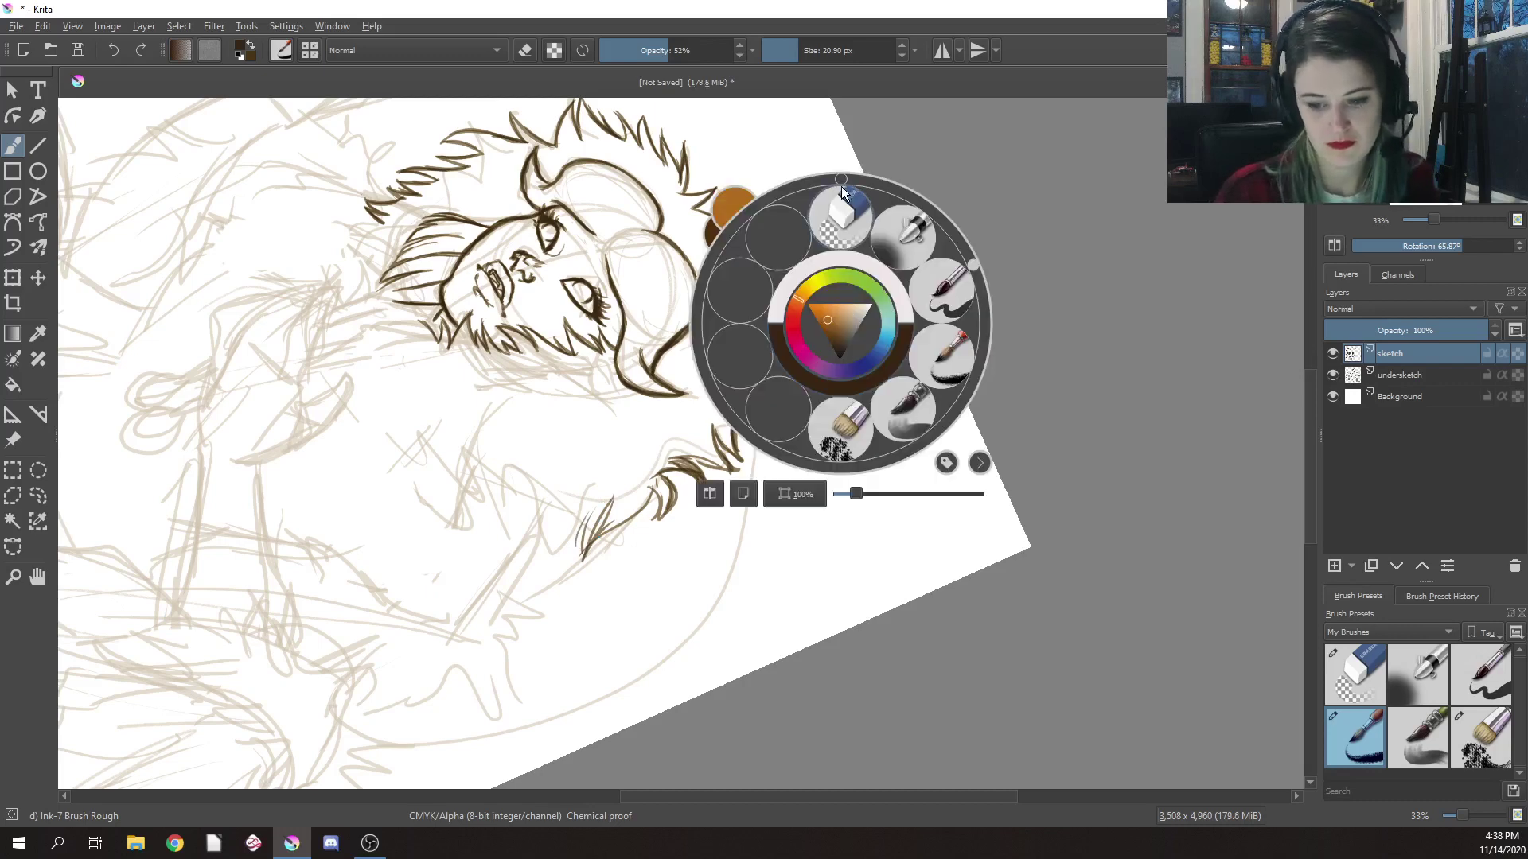
click(842, 182)
click(954, 556)
right_click(837, 550)
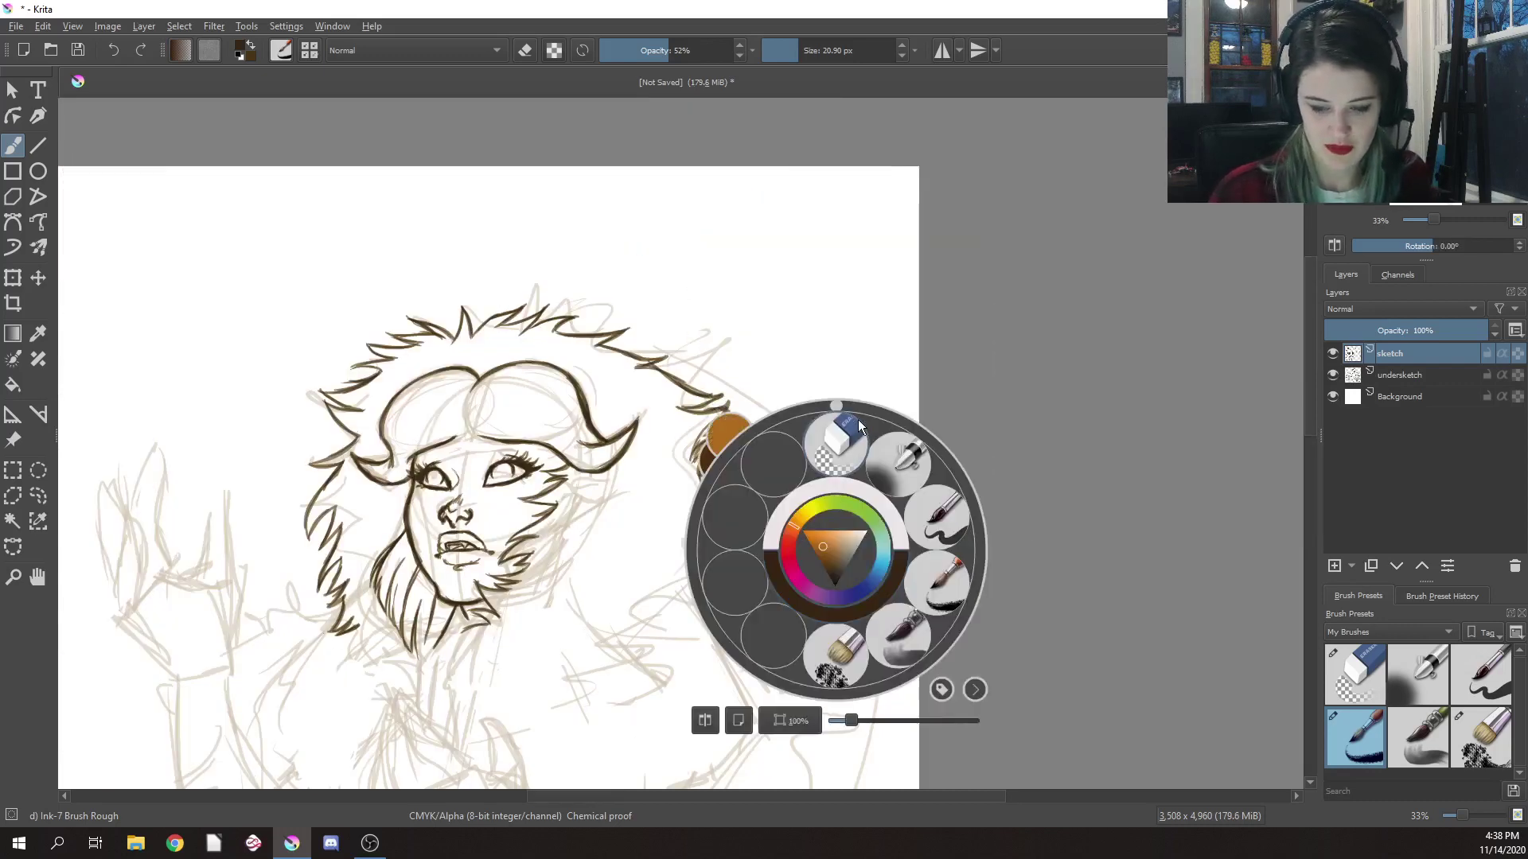
With Eraser Circle, remove part of the lower ink tuft and the stray line near the right horn
click(859, 427)
mouse_move(736, 490)
mouse_down()
mouse_move(698, 463)
mouse_move(709, 503)
mouse_move(726, 434)
mouse_move(716, 609)
mouse_move(694, 408)
mouse_move(719, 404)
mouse_move(728, 597)
mouse_move(661, 467)
mouse_up()
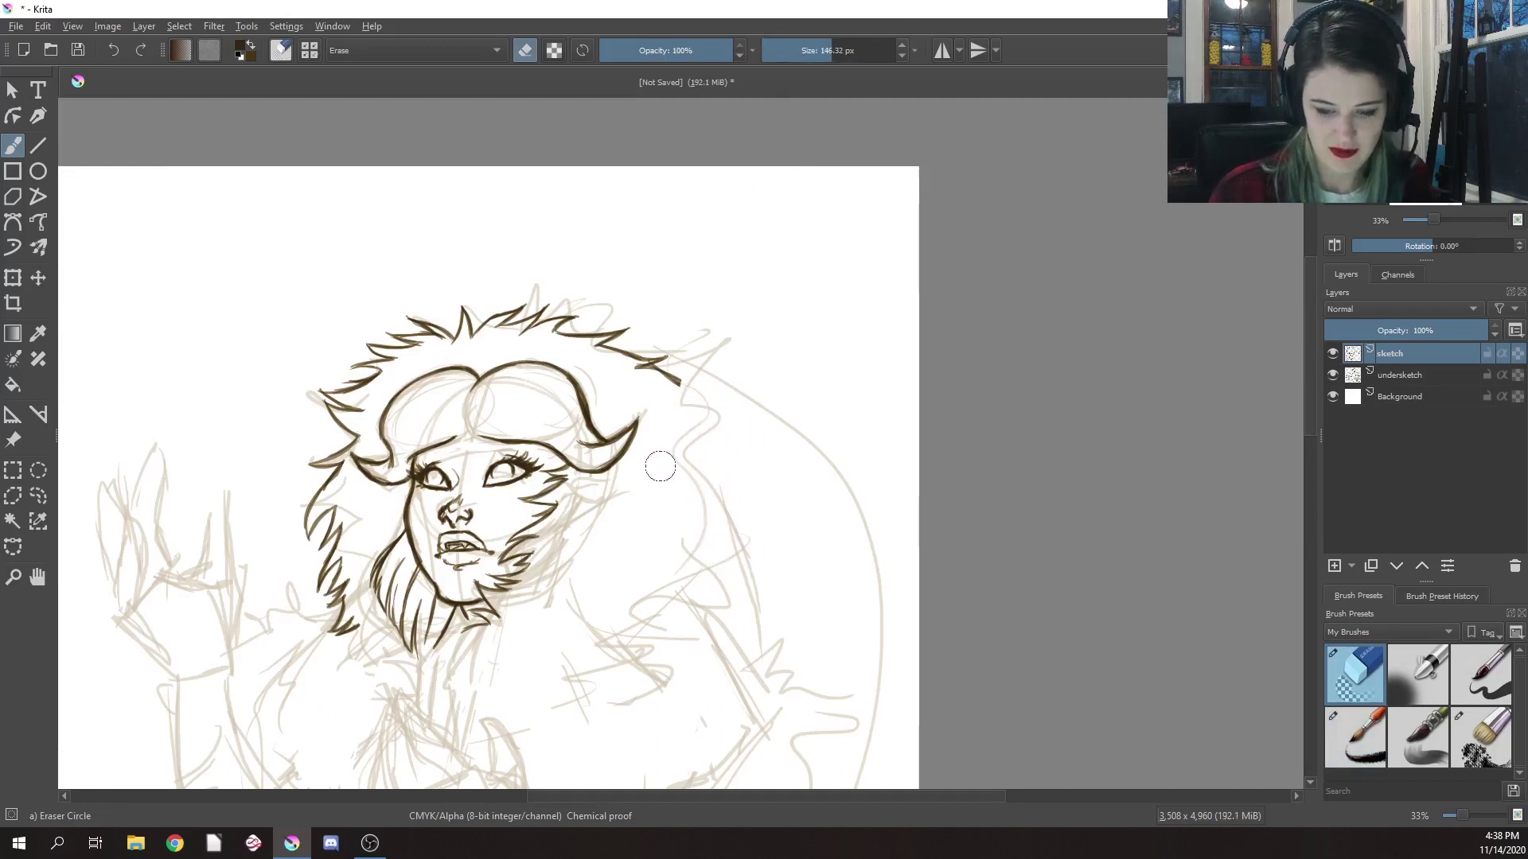
right_click(828, 515)
click(689, 380)
drag(680, 379, 631, 364)
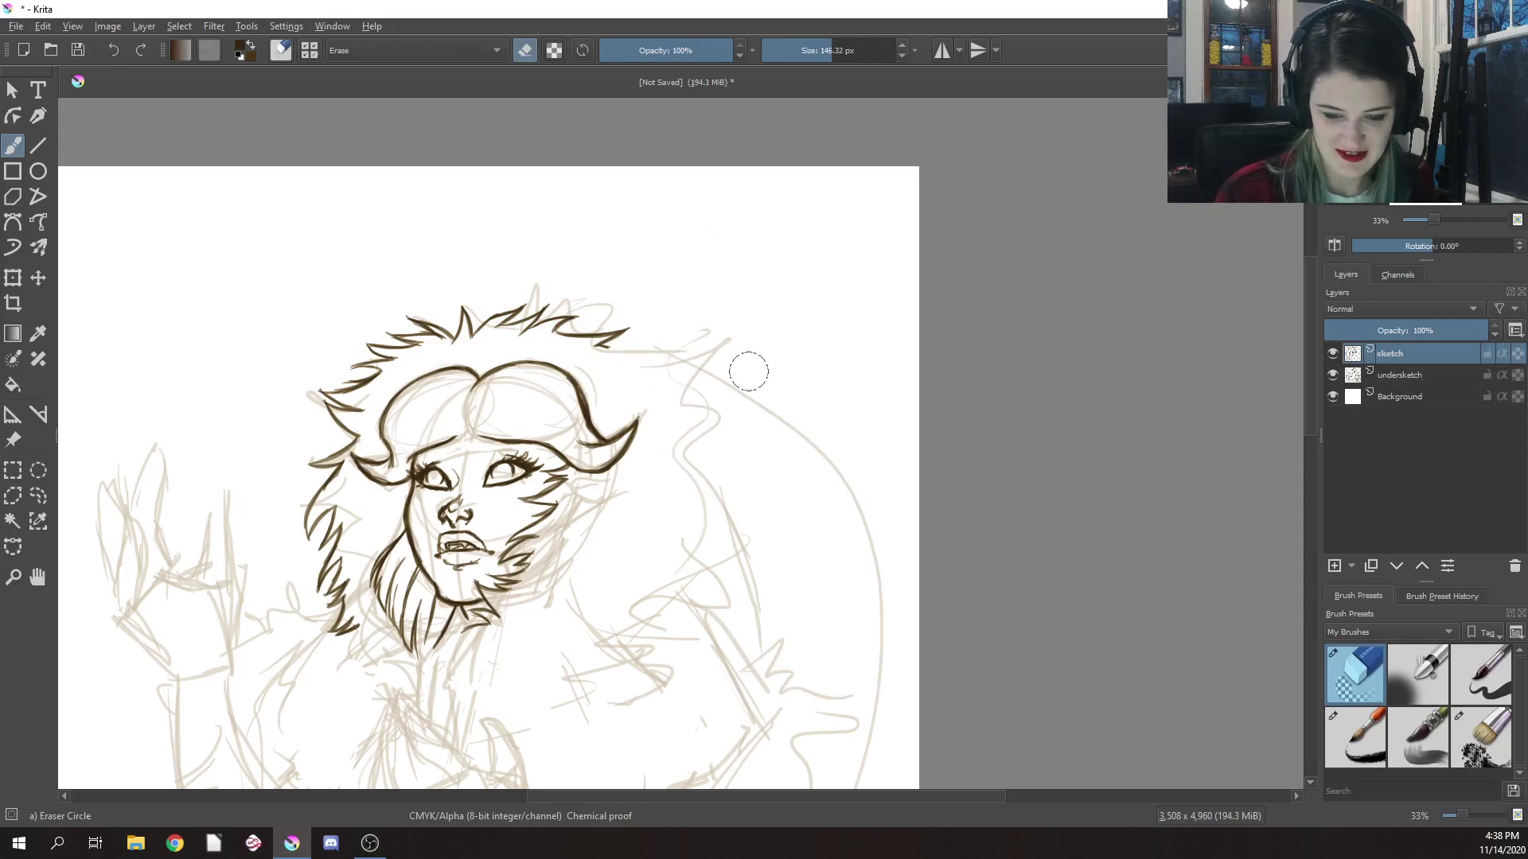
With Ink-7 Brush Rough, re-ink strands from the right horn tip down the head's right side
right_click(905, 512)
click(1006, 533)
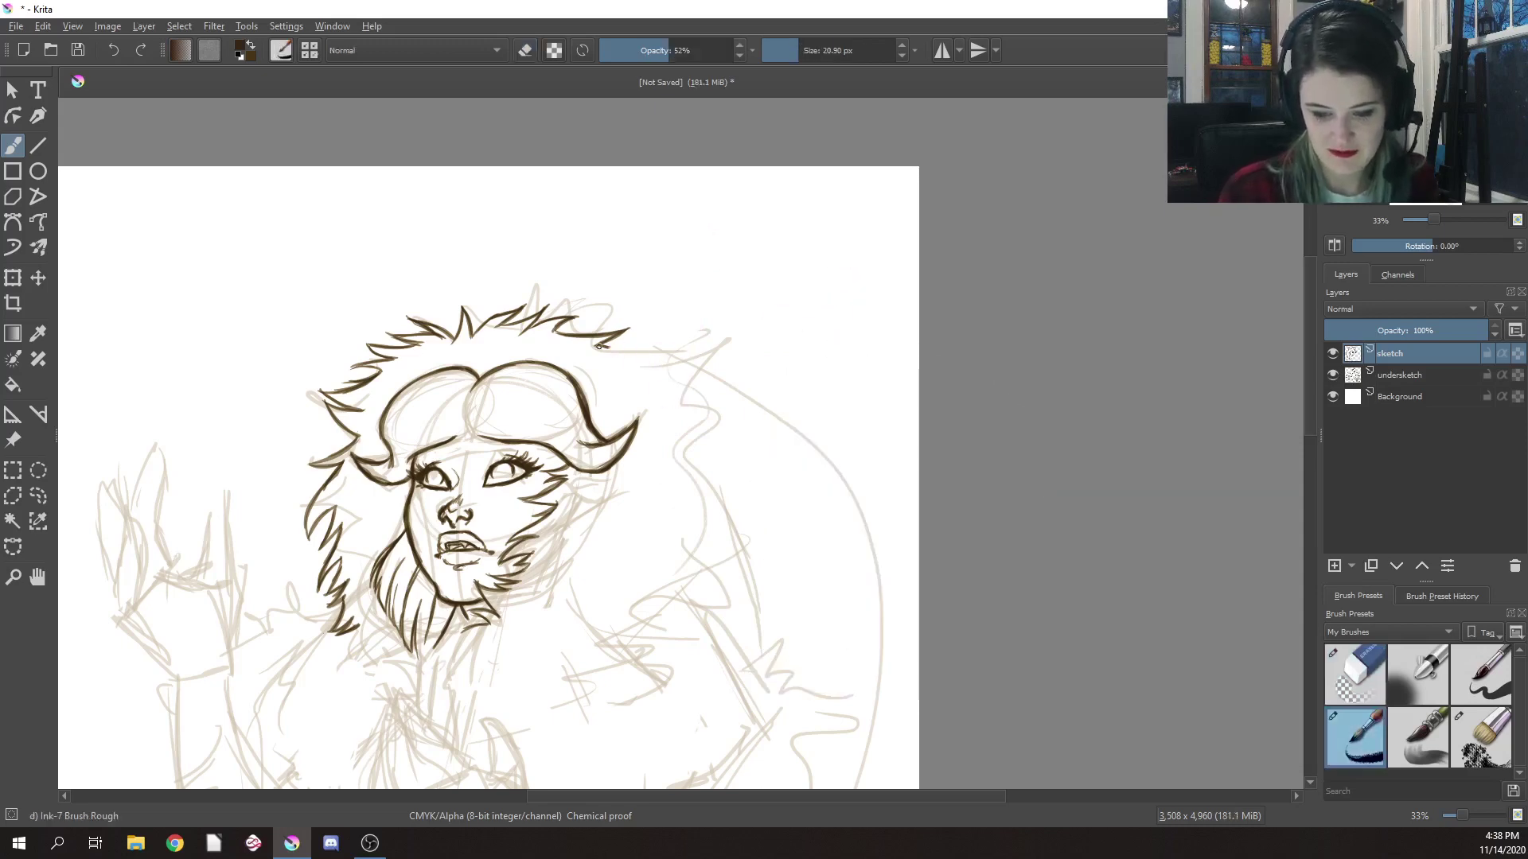
mouse_move(601, 345)
mouse_down()
mouse_move(644, 335)
mouse_move(616, 367)
mouse_move(639, 343)
mouse_move(617, 363)
mouse_move(671, 402)
mouse_move(639, 413)
mouse_move(670, 502)
mouse_move(668, 573)
mouse_up()
mouse_move(651, 513)
mouse_down()
mouse_move(641, 541)
mouse_move(685, 527)
mouse_move(654, 520)
mouse_up()
drag(725, 565, 809, 404)
Add and darken short hair strokes beside and below the right horn and mane
mouse_move(724, 212)
mouse_down()
mouse_move(767, 238)
mouse_move(716, 226)
mouse_up()
mouse_move(716, 227)
mouse_down()
mouse_move(747, 224)
mouse_move(696, 212)
mouse_up()
drag(696, 212, 725, 183)
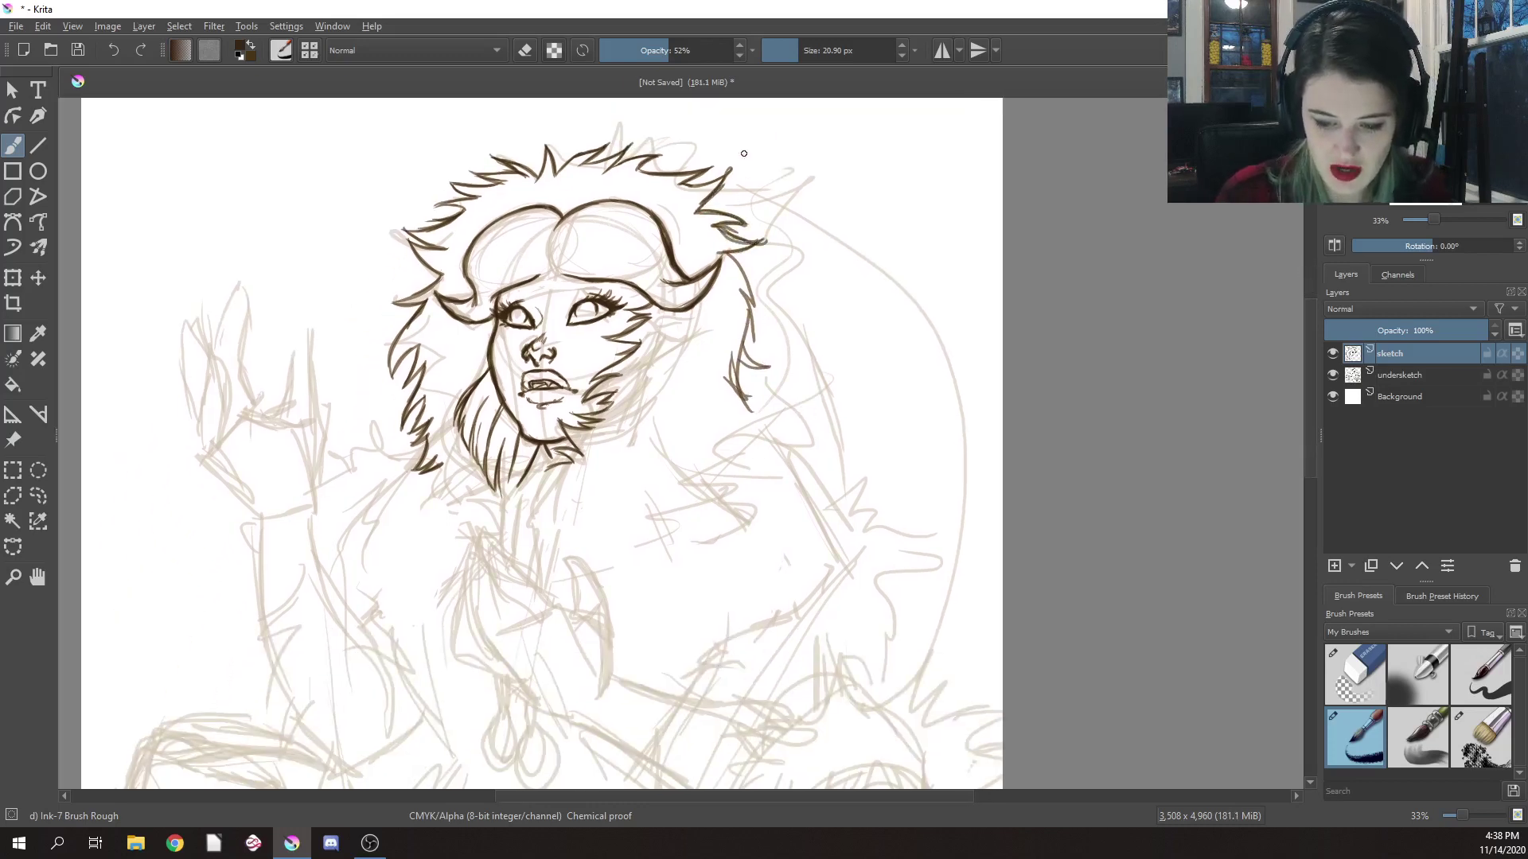
mouse_move(724, 251)
mouse_down()
mouse_move(763, 322)
mouse_move(740, 358)
mouse_move(767, 366)
mouse_move(748, 409)
mouse_up()
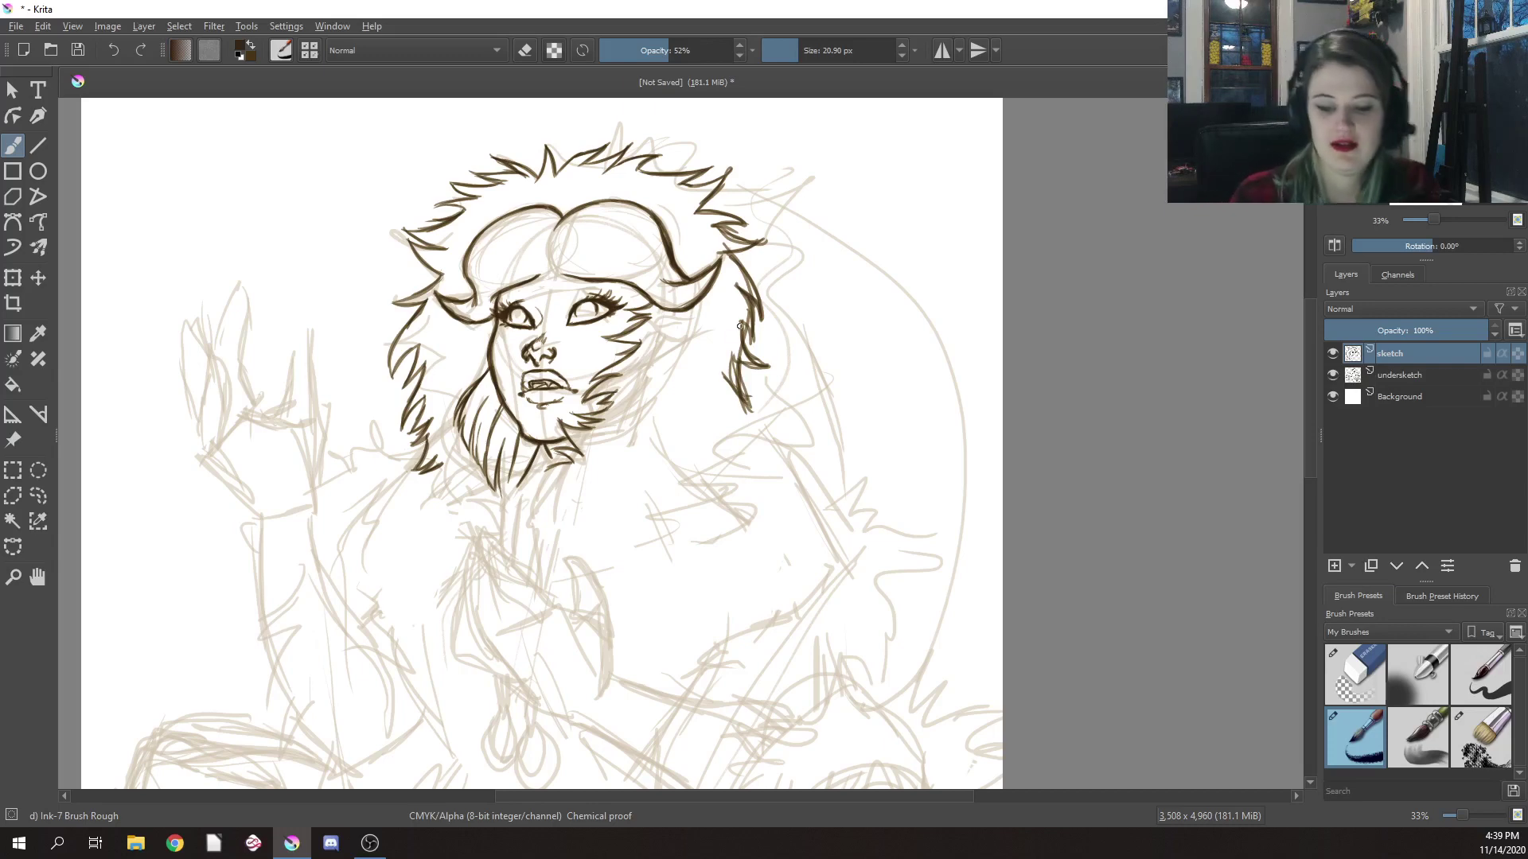
mouse_move(730, 381)
mouse_down()
mouse_move(712, 453)
mouse_move(711, 436)
mouse_move(702, 463)
mouse_move(679, 460)
mouse_move(702, 461)
mouse_move(664, 483)
mouse_move(667, 506)
mouse_move(600, 553)
mouse_up()
Hook the diagonal line's end and ink thick shoulder fur below the hair at lower left
drag(615, 517, 581, 564)
mouse_move(444, 471)
mouse_down()
mouse_move(436, 532)
mouse_move(475, 563)
mouse_up()
mouse_move(443, 483)
mouse_down()
mouse_move(420, 512)
mouse_move(452, 553)
mouse_up()
drag(450, 531, 485, 571)
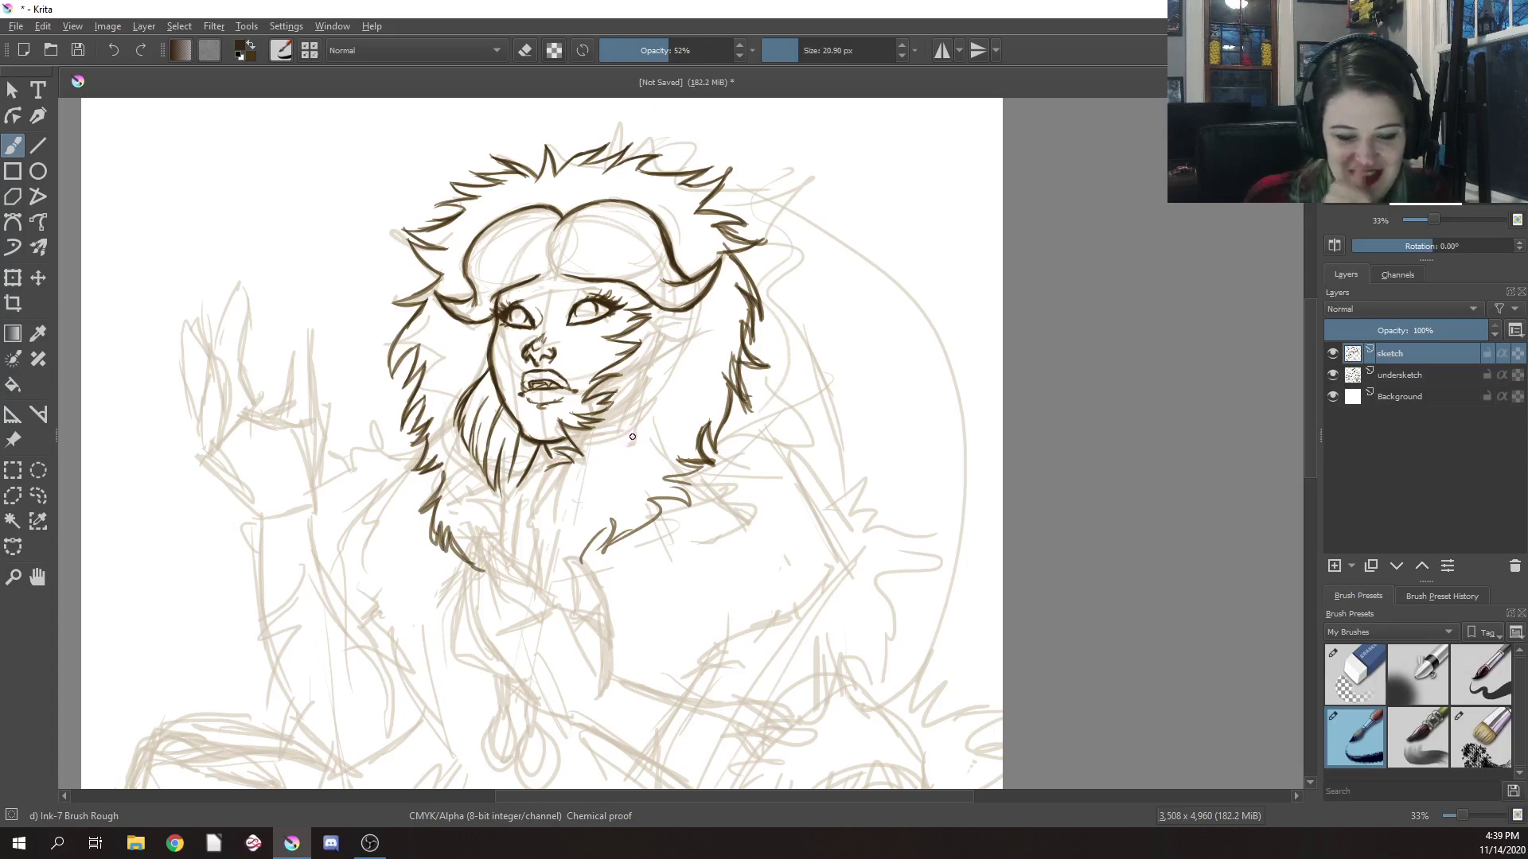
drag(442, 468, 426, 486)
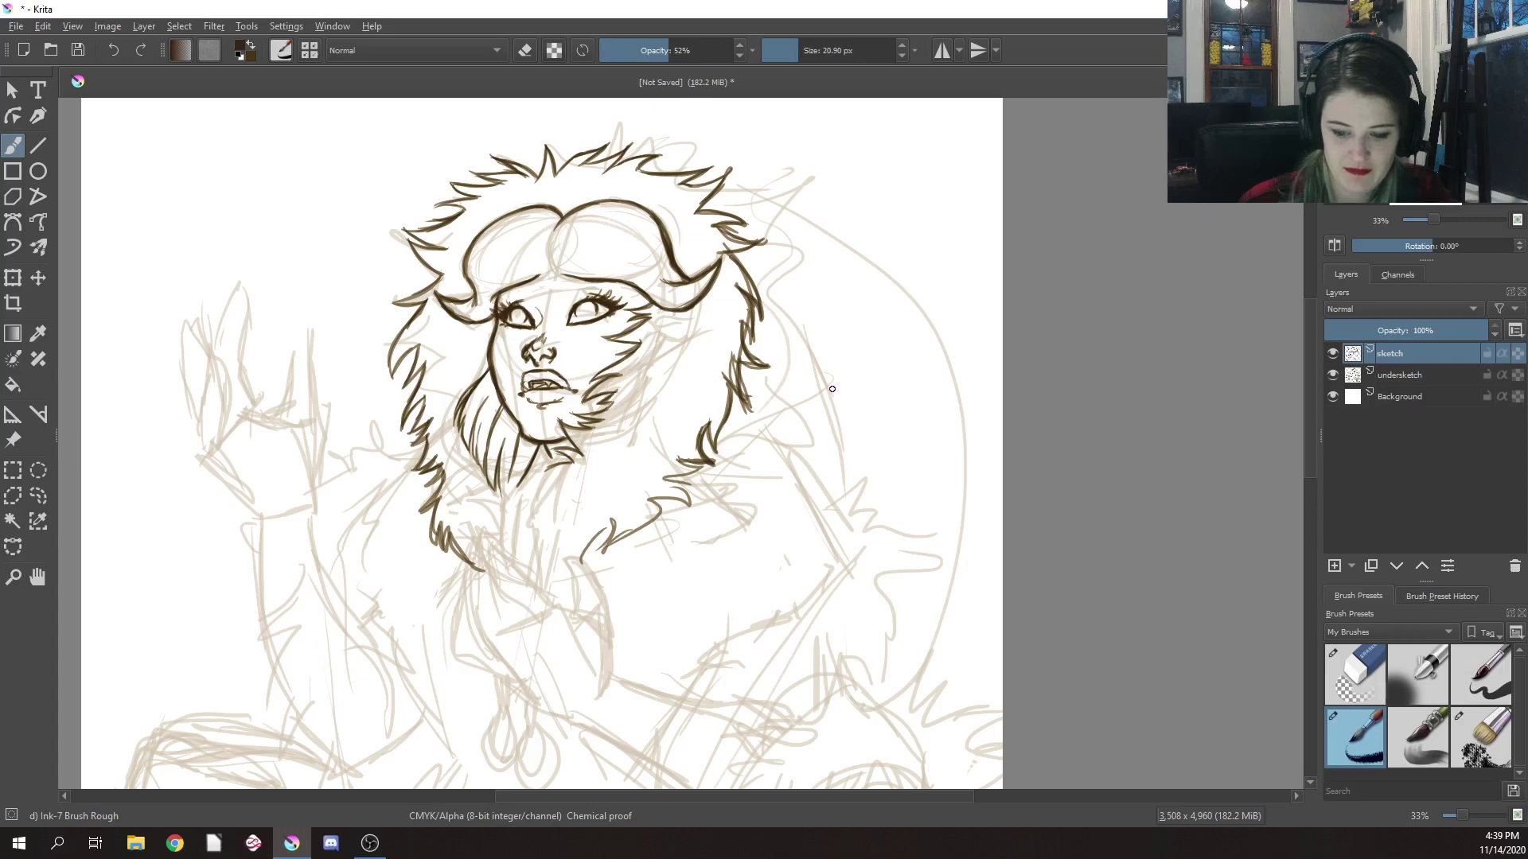
Draw a long doubled diagonal line down the mane's right side, plus thin strands beside it
drag(726, 409, 813, 509)
drag(725, 407, 798, 485)
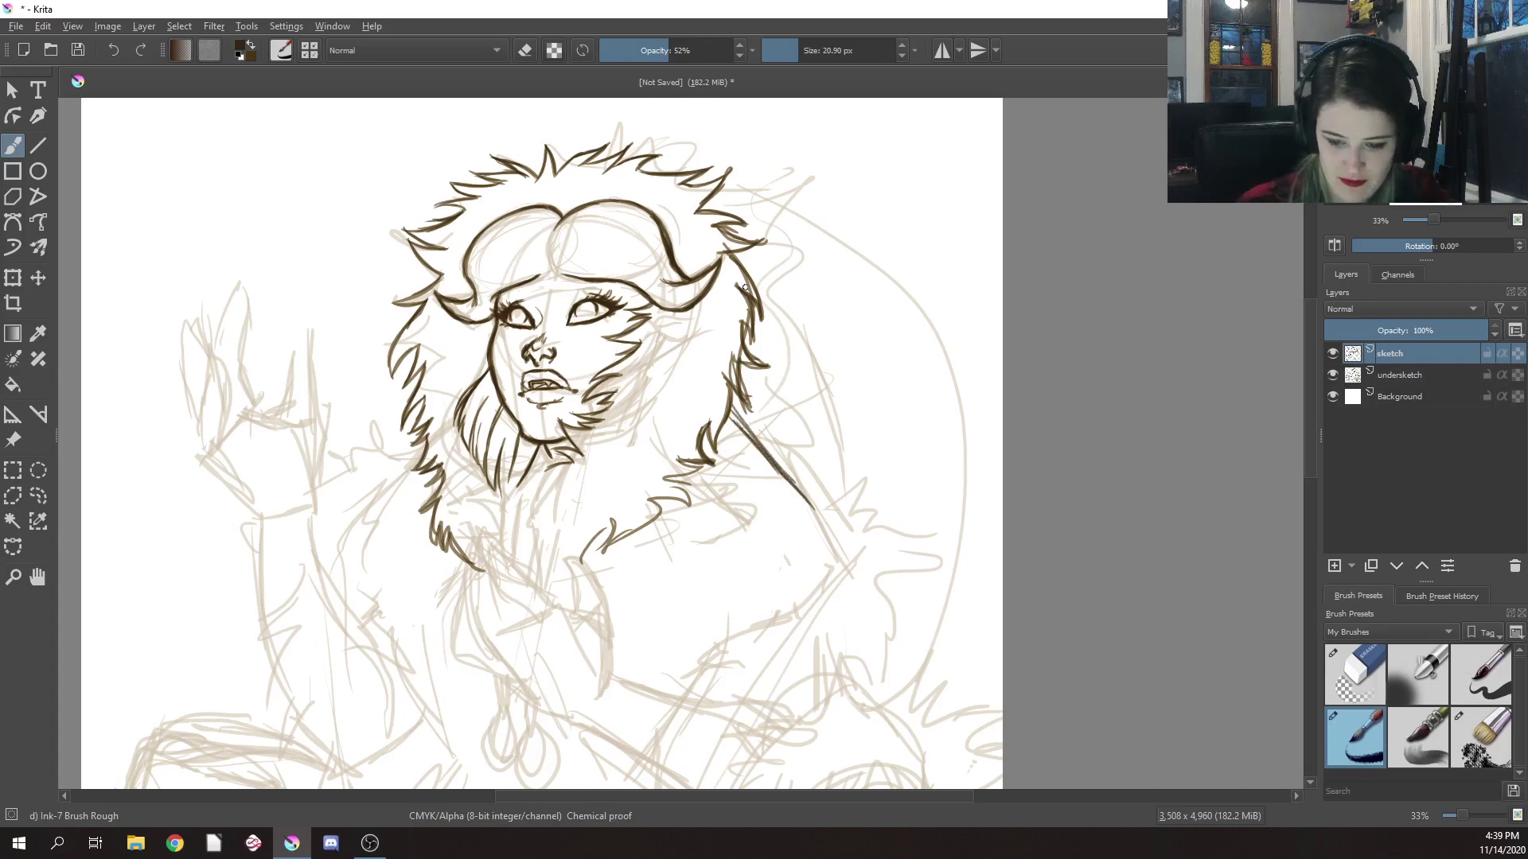
drag(760, 304, 810, 406)
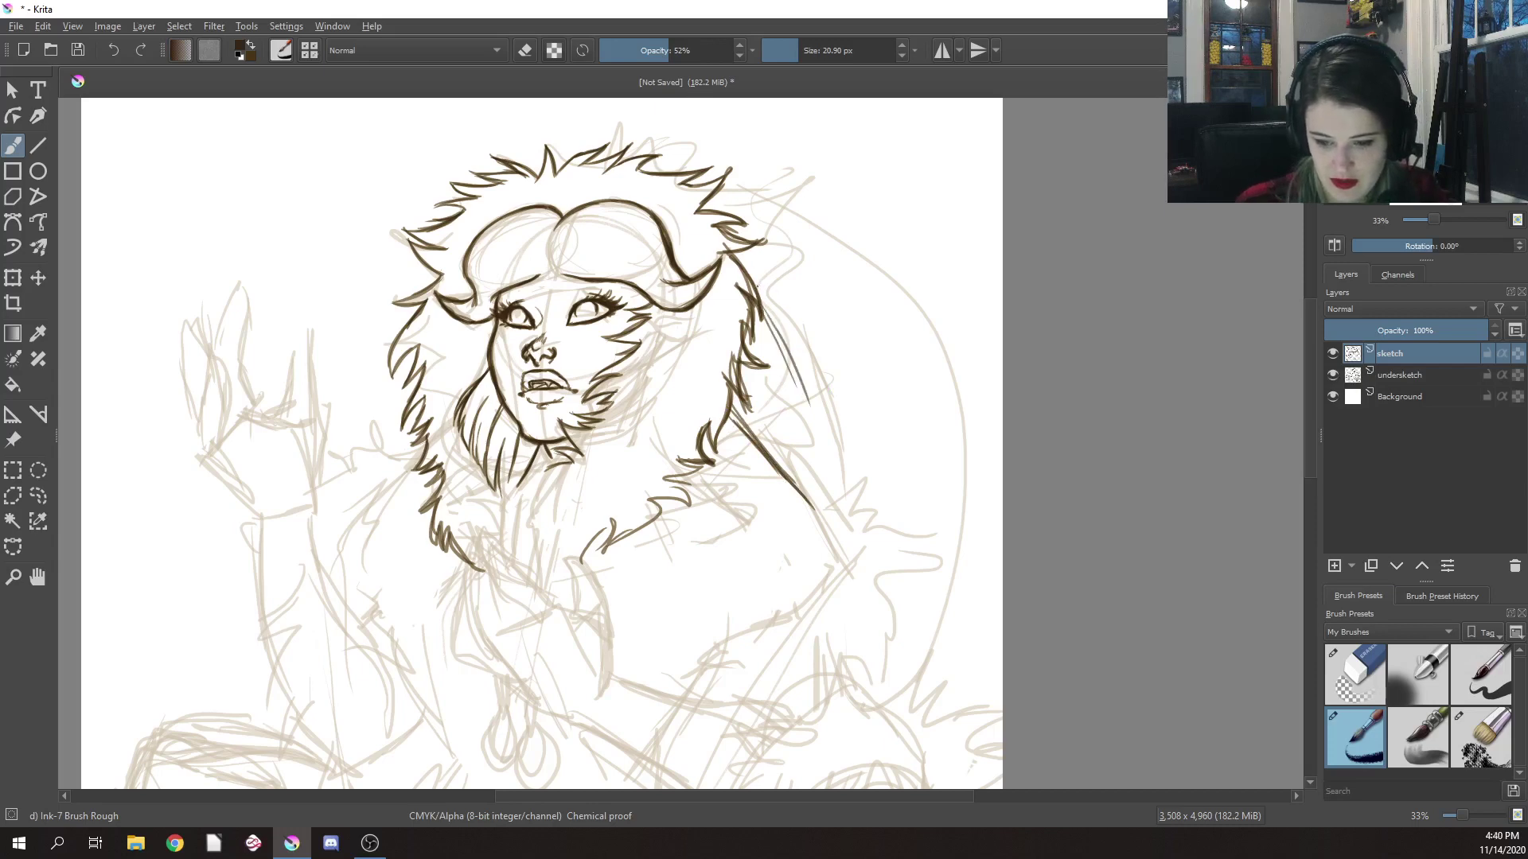
drag(752, 280, 824, 405)
Try and erase thin trial strokes right of the mane, alternating Eraser Circle and Ink-7 Brush Rough
right_click(752, 229)
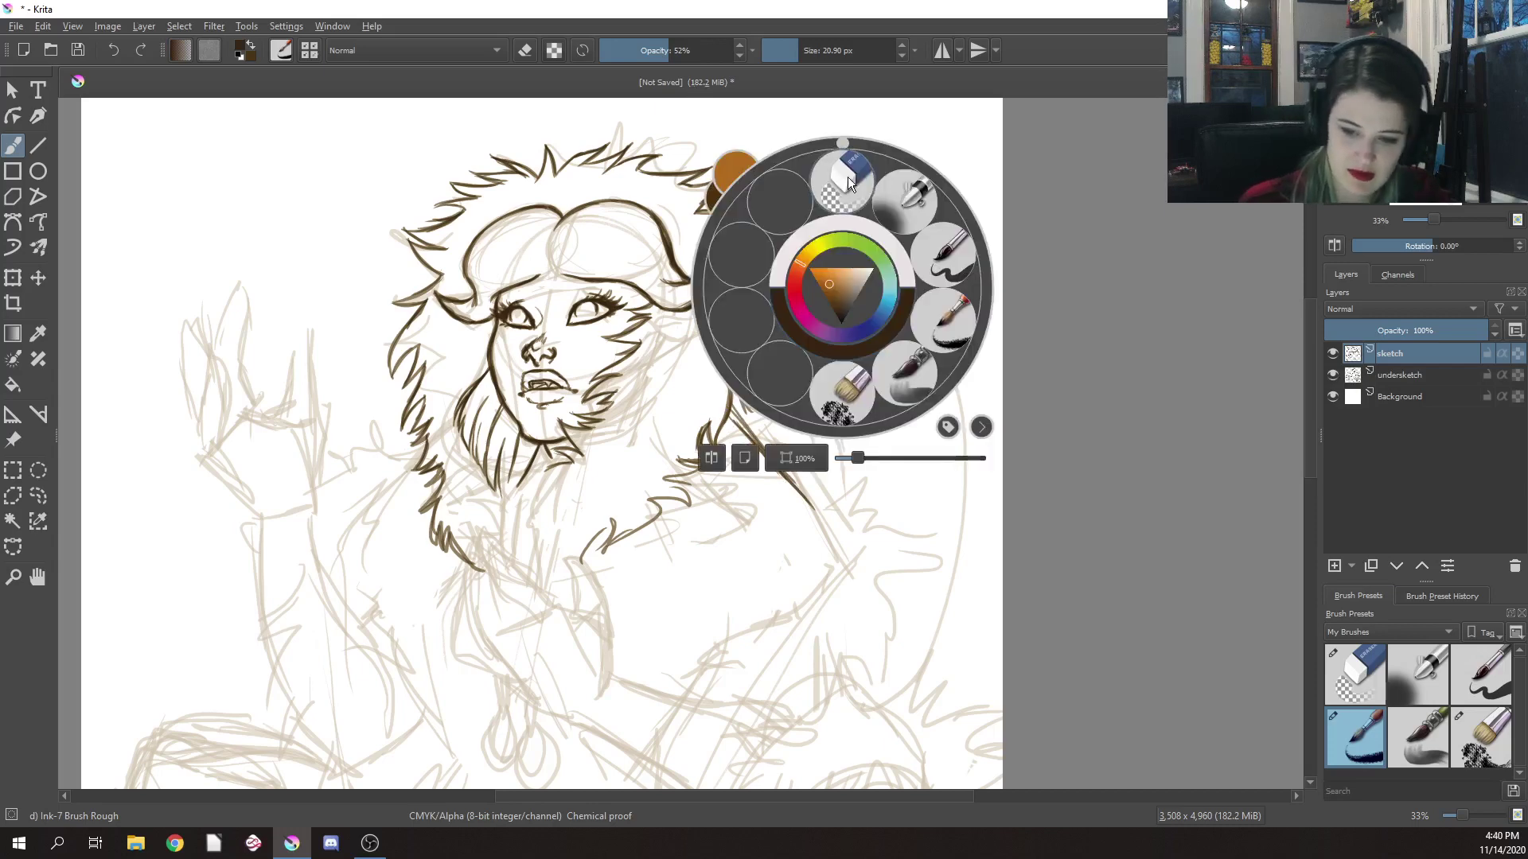
click(847, 177)
mouse_move(832, 301)
mouse_down()
mouse_move(818, 341)
mouse_move(791, 334)
mouse_move(767, 278)
mouse_up()
right_click(828, 277)
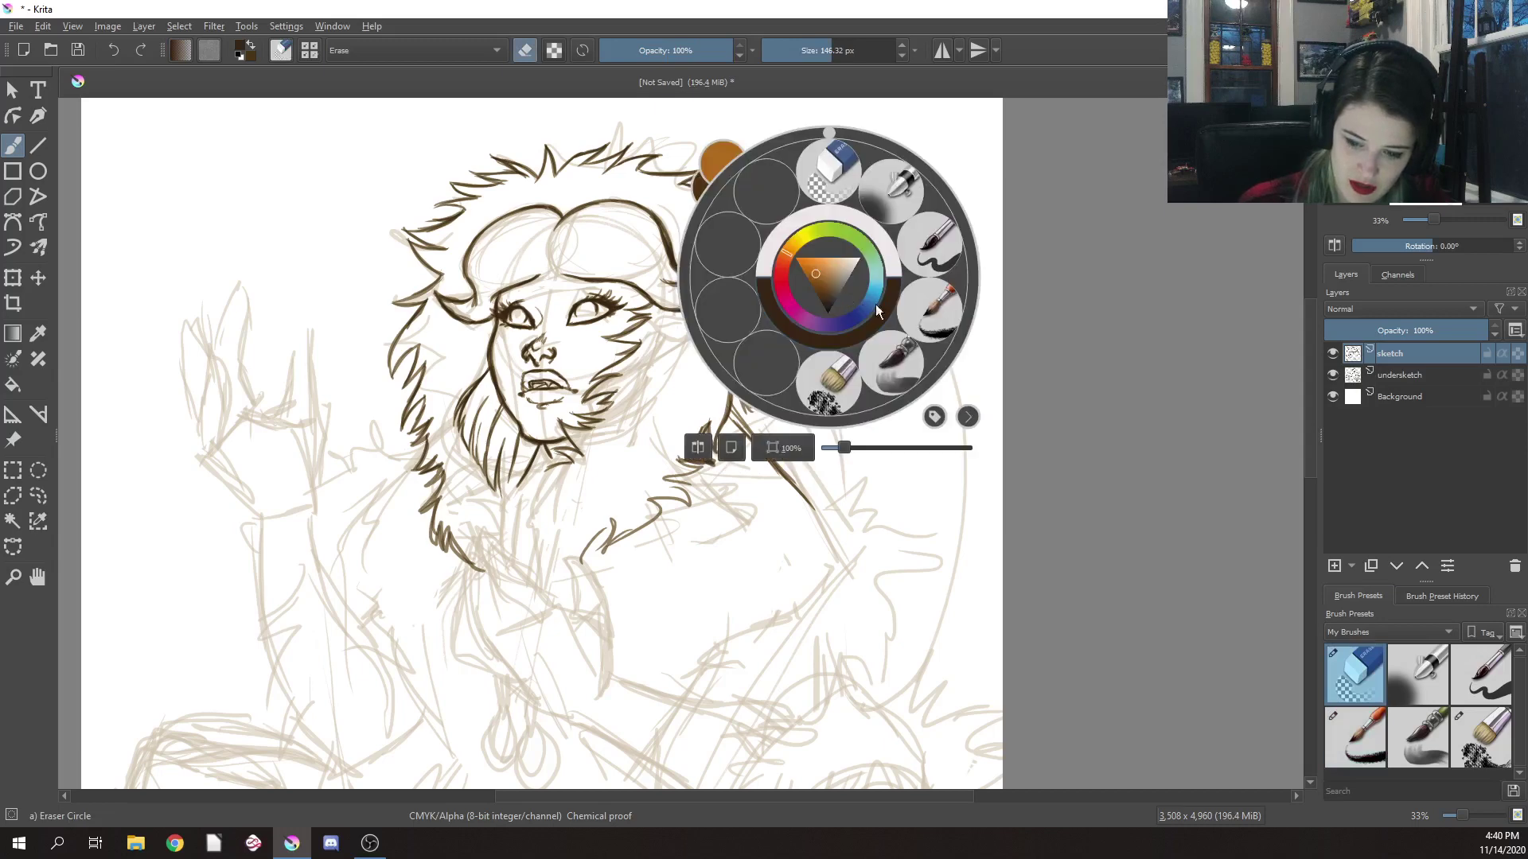
click(935, 299)
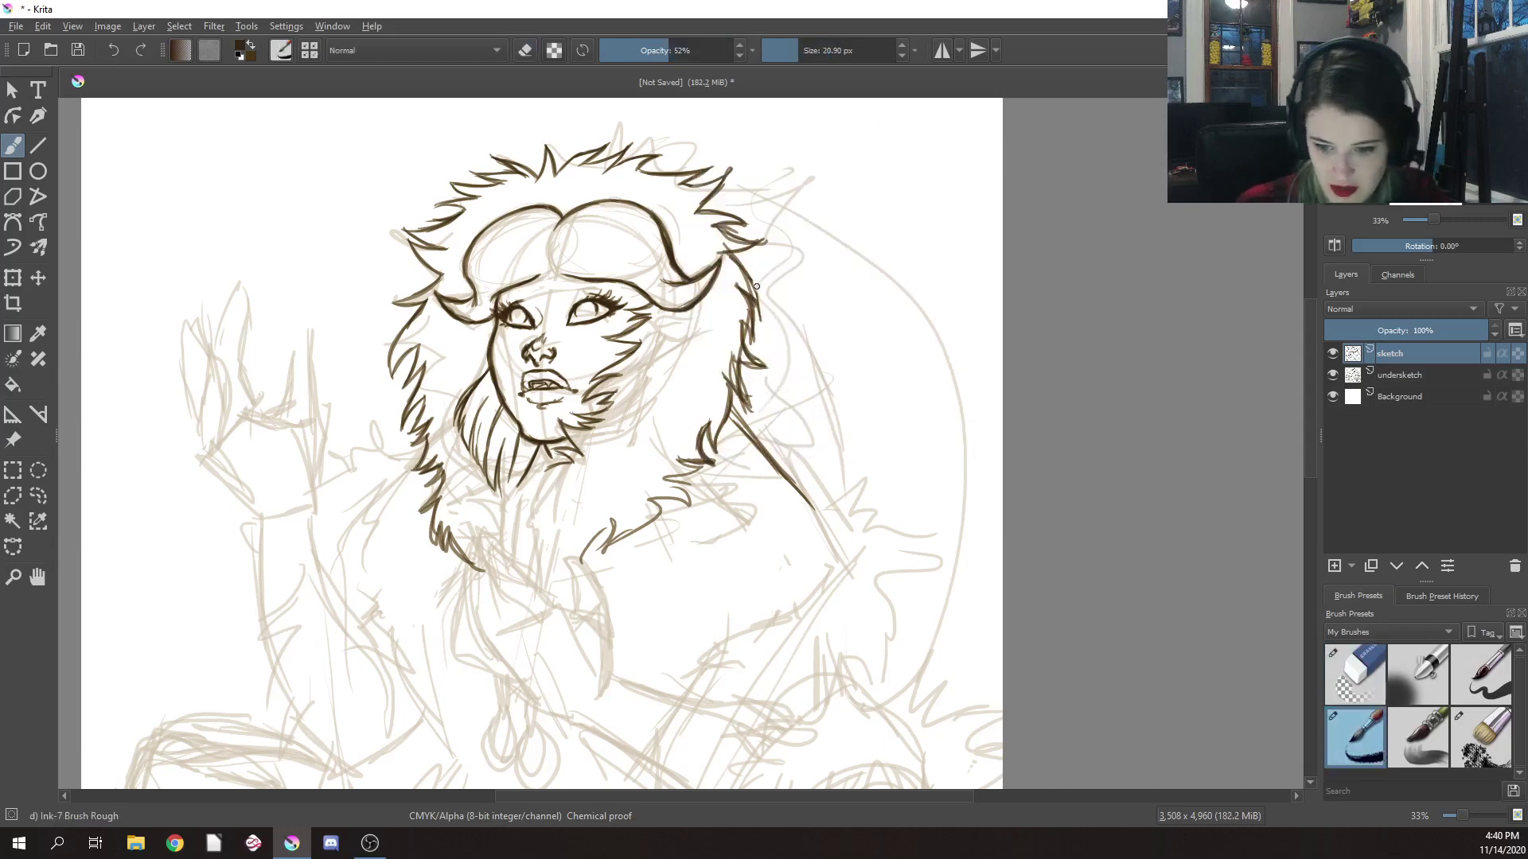
mouse_move(761, 336)
mouse_down()
mouse_move(815, 434)
mouse_move(804, 417)
mouse_up()
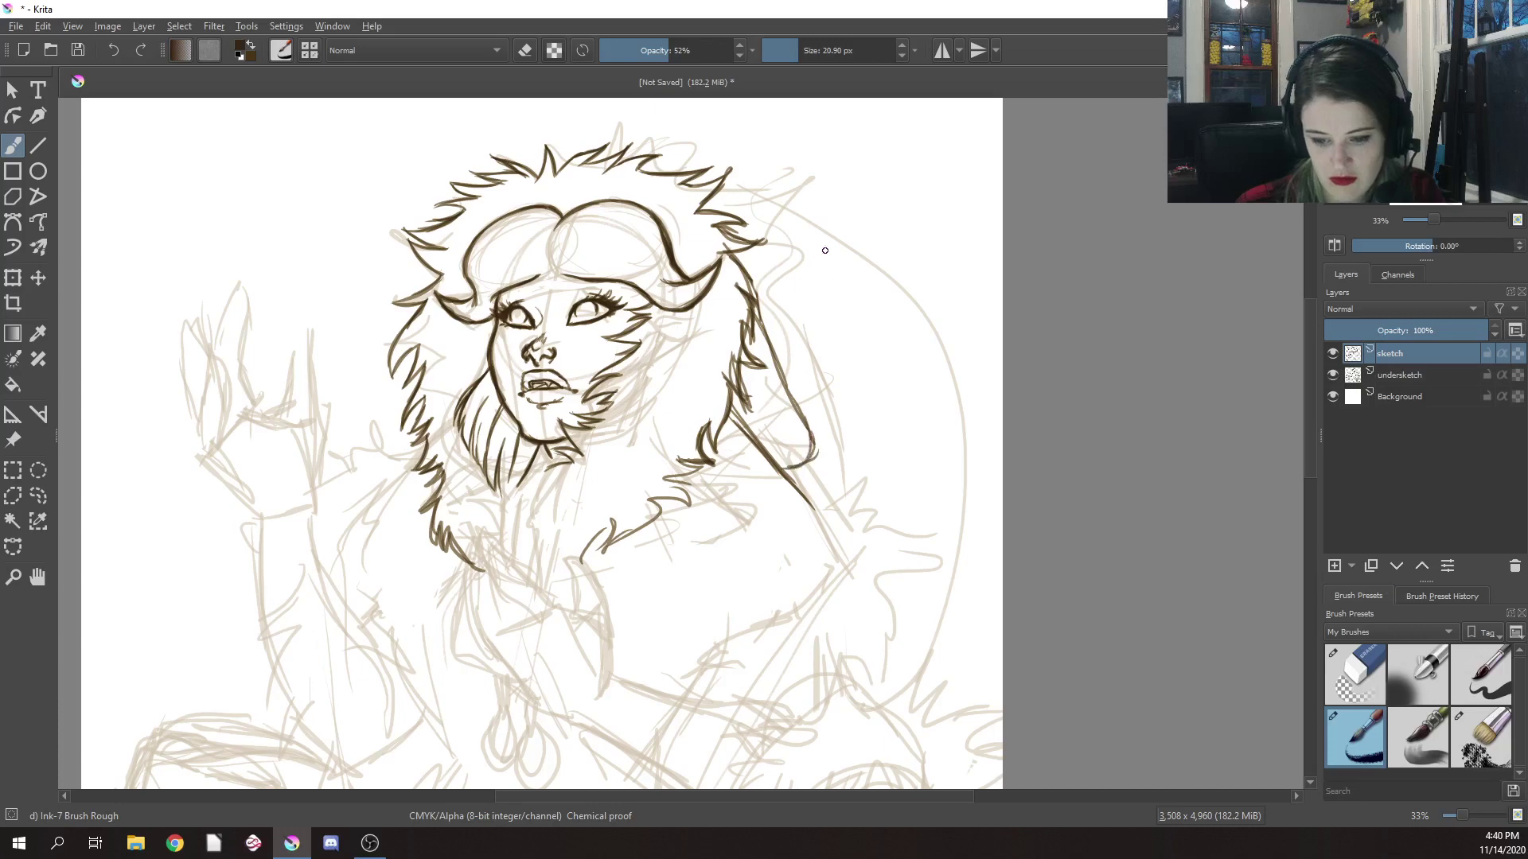
right_click(843, 286)
click(852, 175)
mouse_move(794, 354)
mouse_down()
mouse_move(767, 327)
mouse_move(808, 430)
mouse_move(789, 466)
mouse_up()
right_click(846, 304)
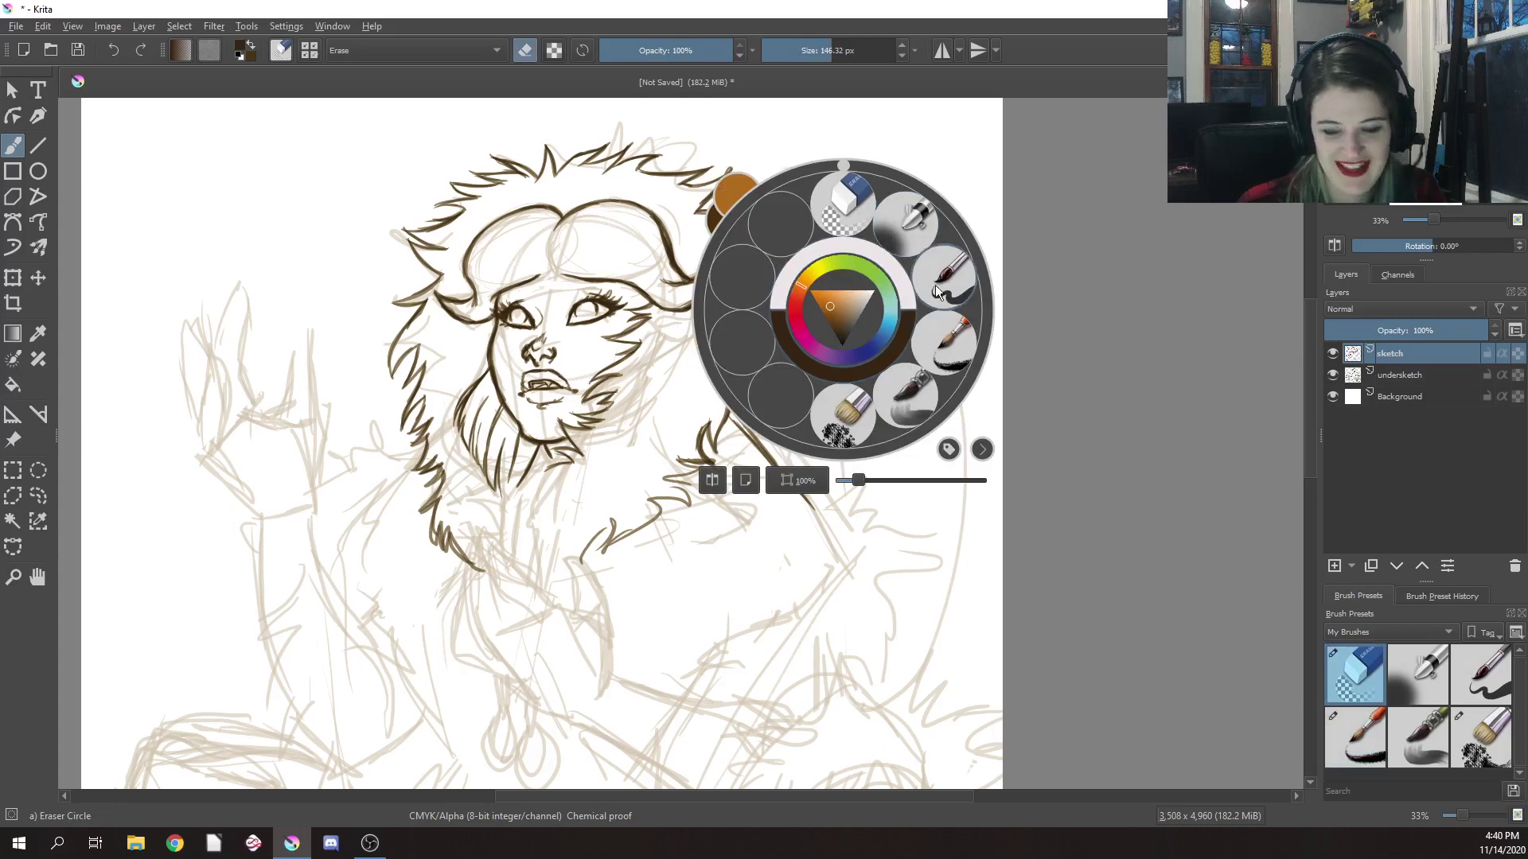
click(951, 334)
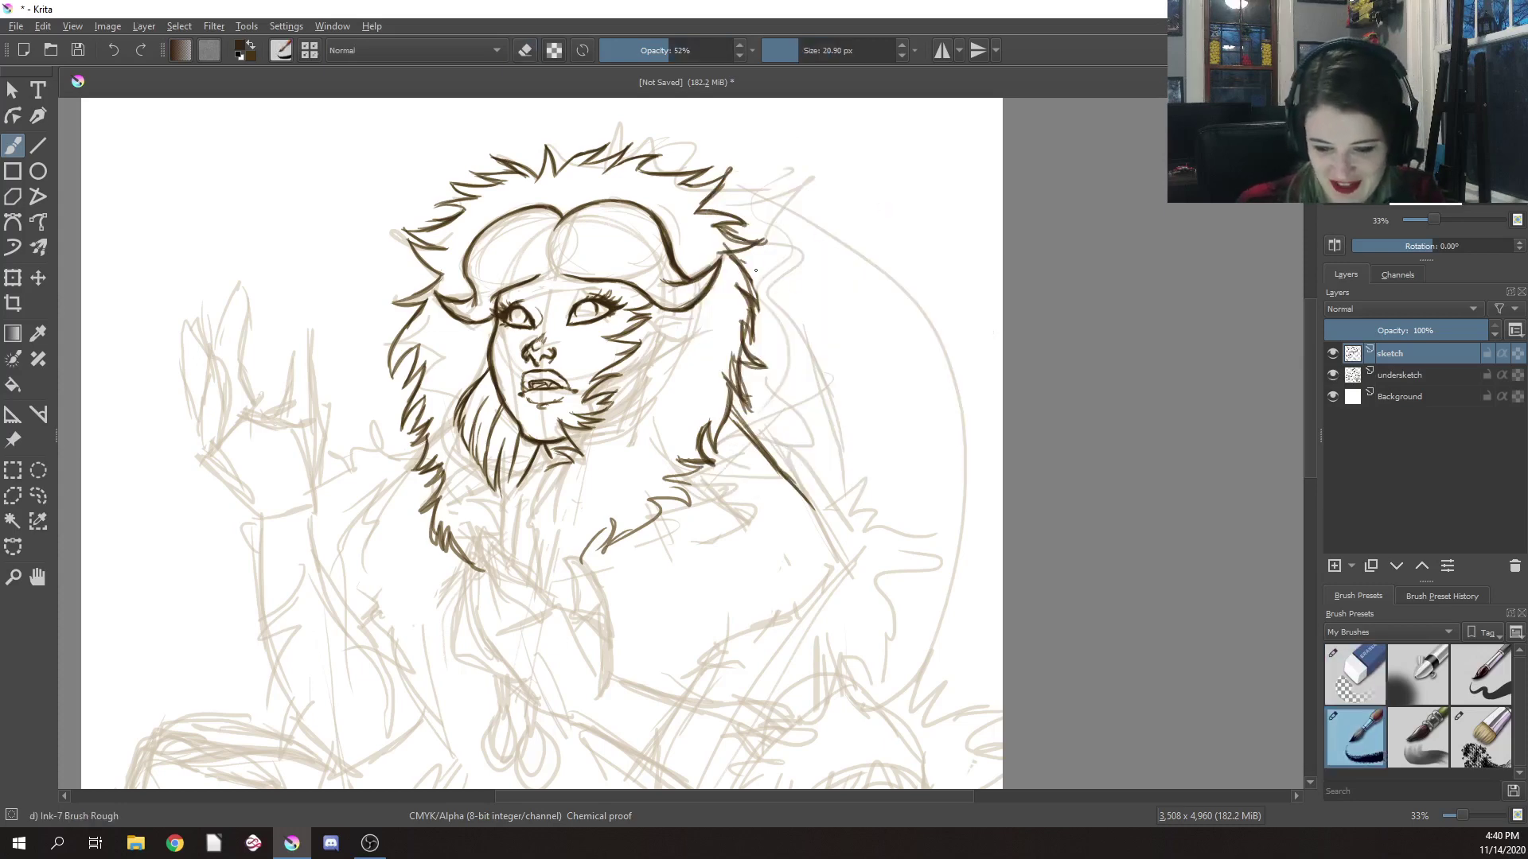
Ink the mane's right edge as a bold line curving down to a rounded lower tip
mouse_move(736, 251)
mouse_down()
mouse_move(784, 304)
mouse_move(773, 291)
mouse_up()
drag(746, 258, 803, 394)
drag(780, 310, 824, 424)
mouse_move(766, 283)
mouse_down()
mouse_move(827, 413)
mouse_move(827, 446)
mouse_move(772, 471)
mouse_move(822, 428)
mouse_move(794, 472)
mouse_up()
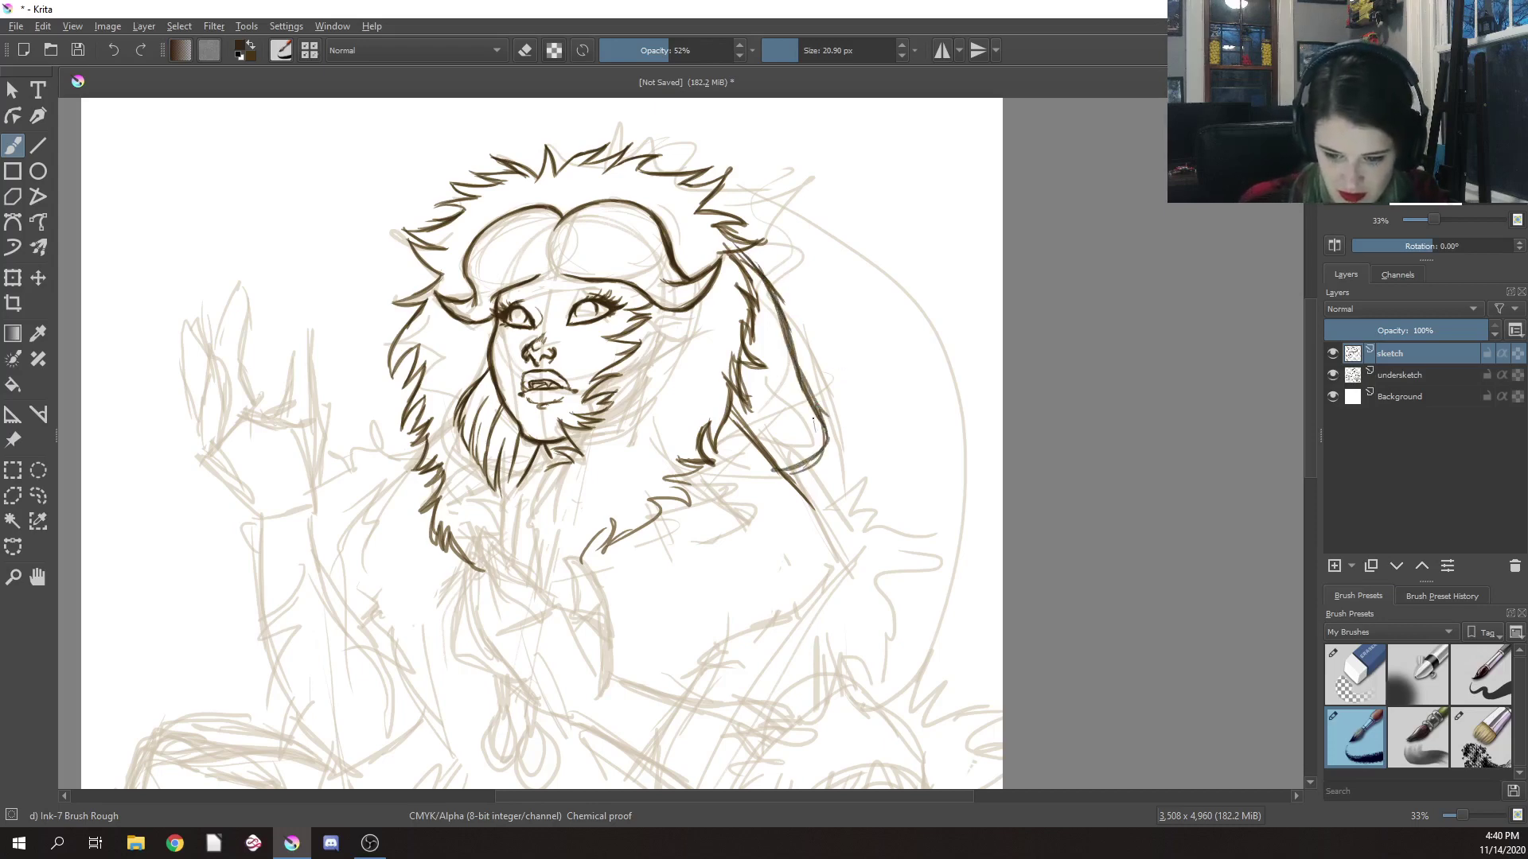
drag(820, 419, 786, 471)
drag(786, 330, 822, 445)
drag(748, 259, 836, 460)
drag(827, 424, 776, 462)
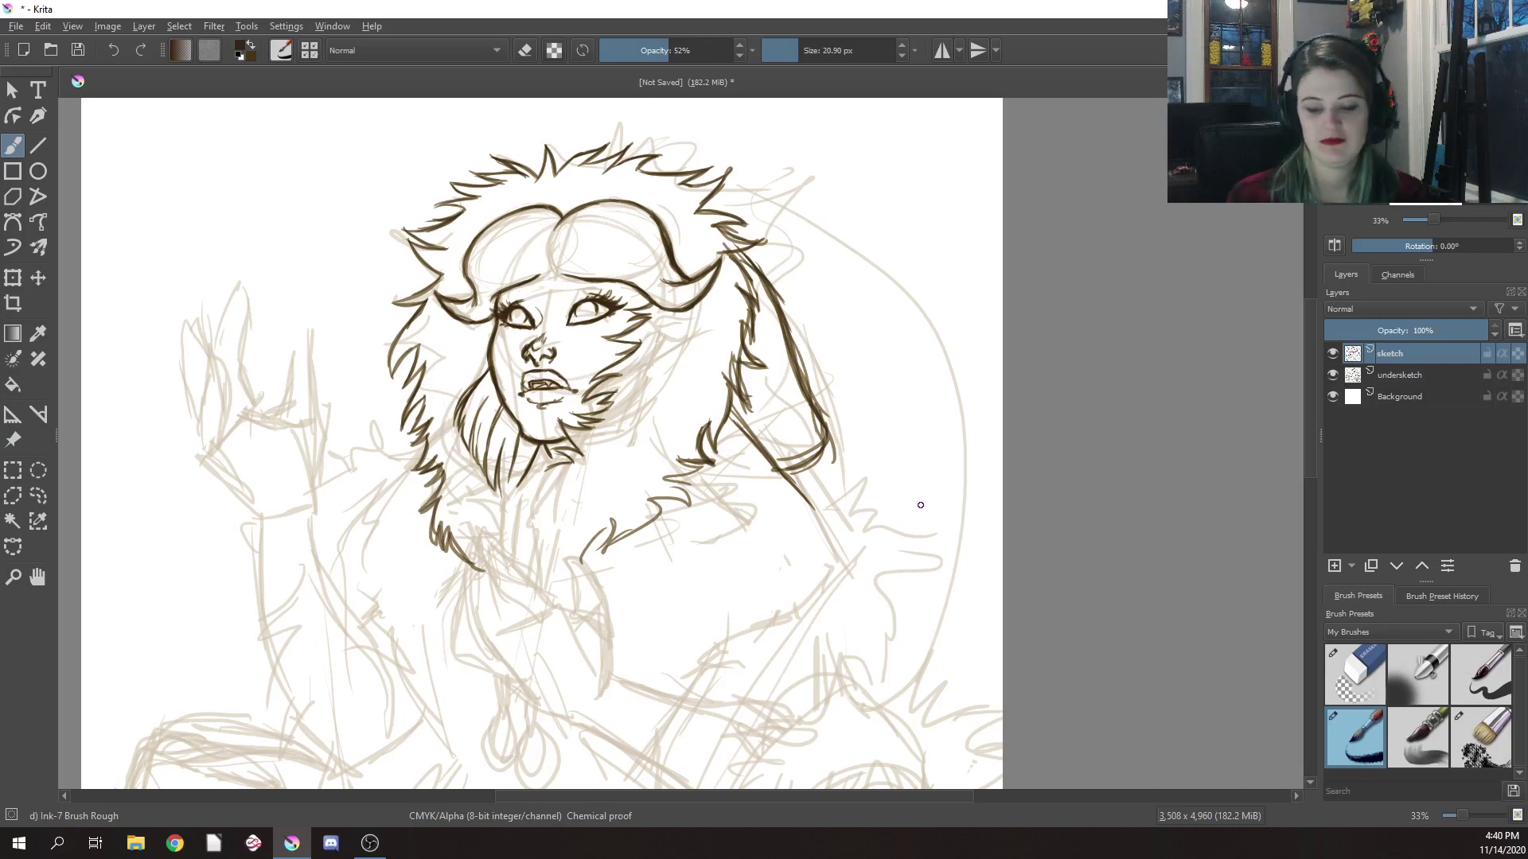
Thicken the long hair line on the mane's right side and pan the view slightly
drag(730, 409, 773, 474)
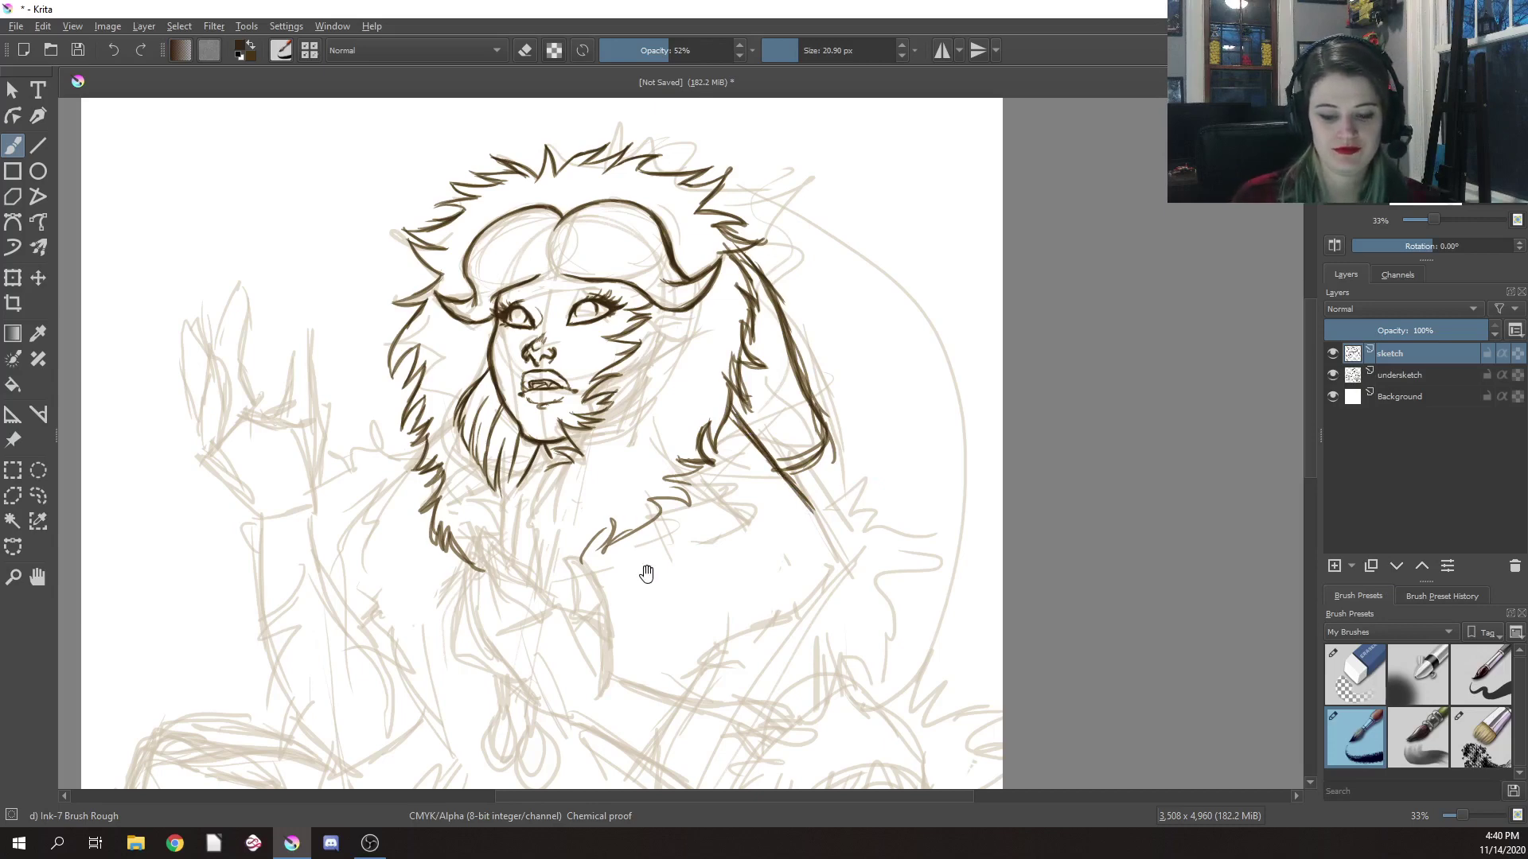
drag(644, 573, 685, 518)
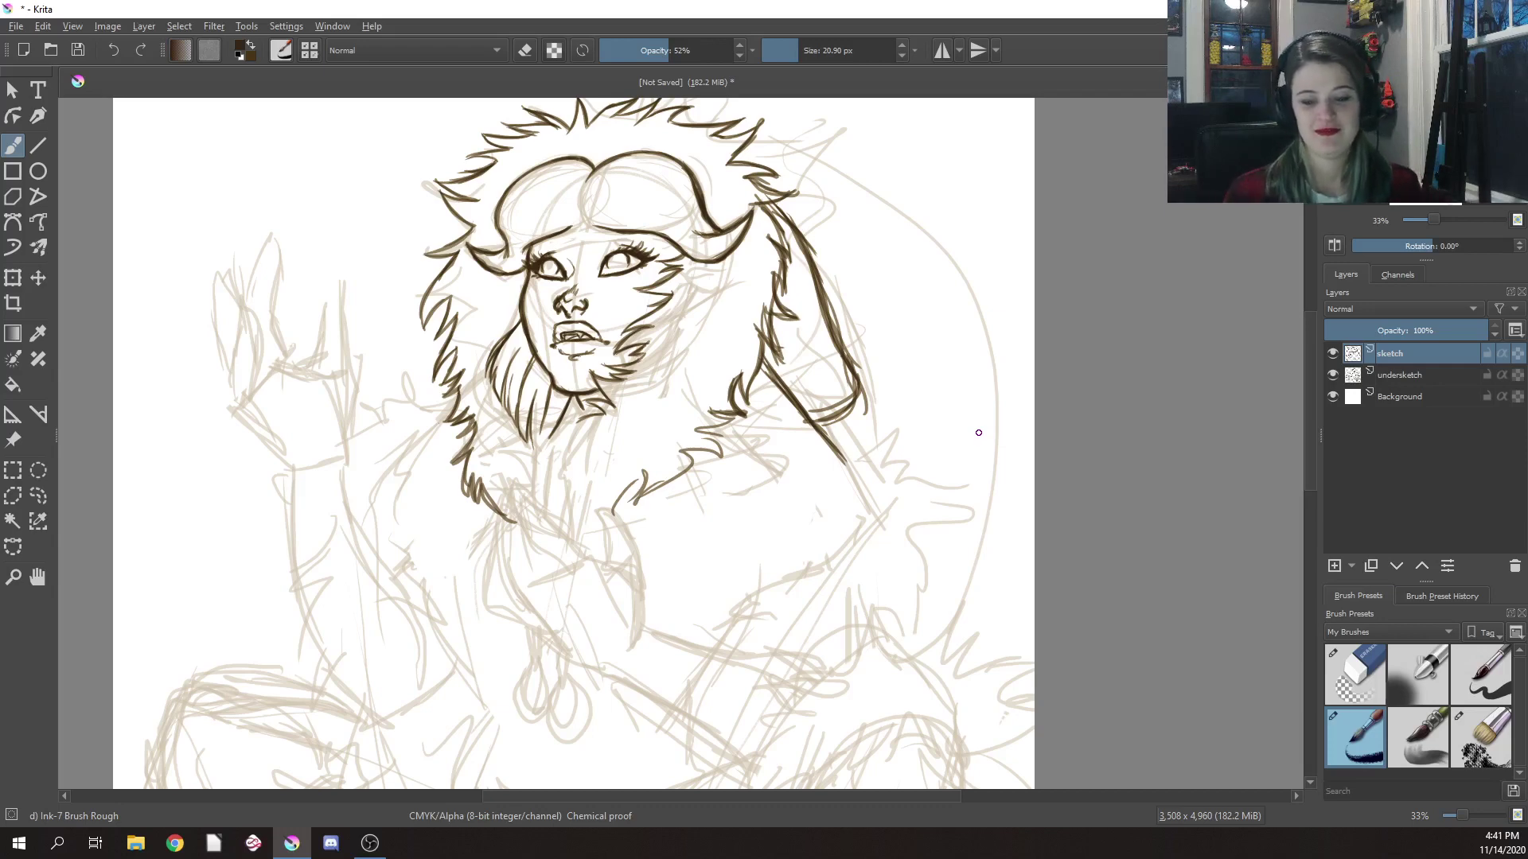
Retrace the fur collar outline in darker ink and add strokes along its edge
mouse_move(684, 450)
mouse_down()
mouse_move(693, 464)
mouse_move(633, 506)
mouse_up()
drag(644, 469, 629, 508)
mouse_move(686, 451)
mouse_down()
mouse_move(720, 460)
mouse_move(731, 412)
mouse_move(729, 430)
mouse_up()
mouse_move(726, 433)
mouse_down()
mouse_move(663, 465)
mouse_move(691, 476)
mouse_move(645, 461)
mouse_move(623, 500)
mouse_up()
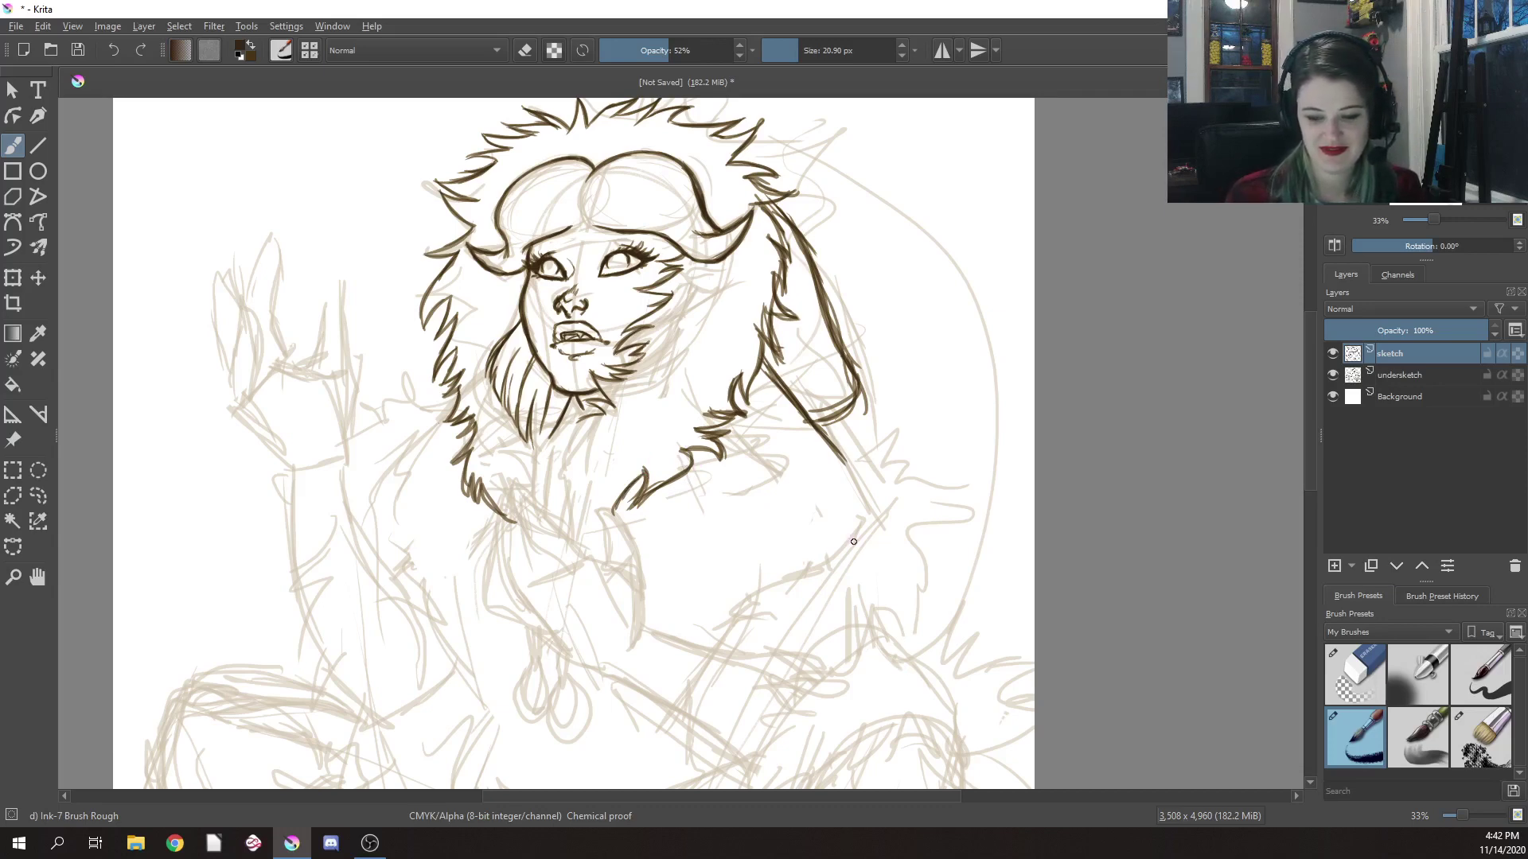
Thicken the ear shape's lower edge and add hatching strokes along the mane's edge
mouse_move(811, 422)
mouse_down()
mouse_move(855, 409)
mouse_move(858, 383)
mouse_move(837, 416)
mouse_up()
mouse_move(767, 204)
mouse_down()
mouse_move(855, 378)
mouse_move(823, 420)
mouse_up()
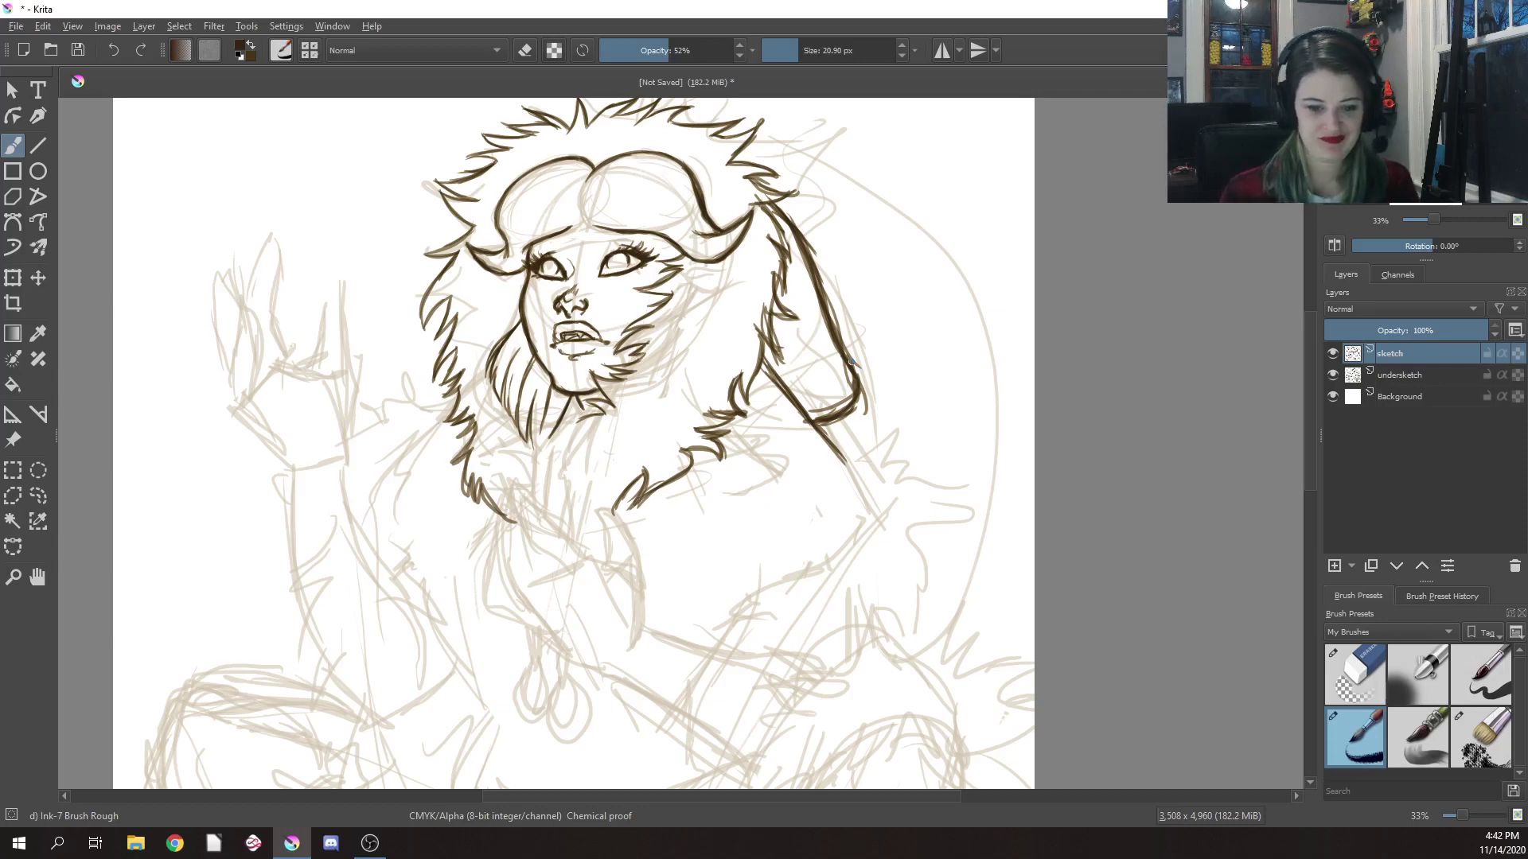
drag(462, 393, 410, 452)
drag(457, 400, 403, 452)
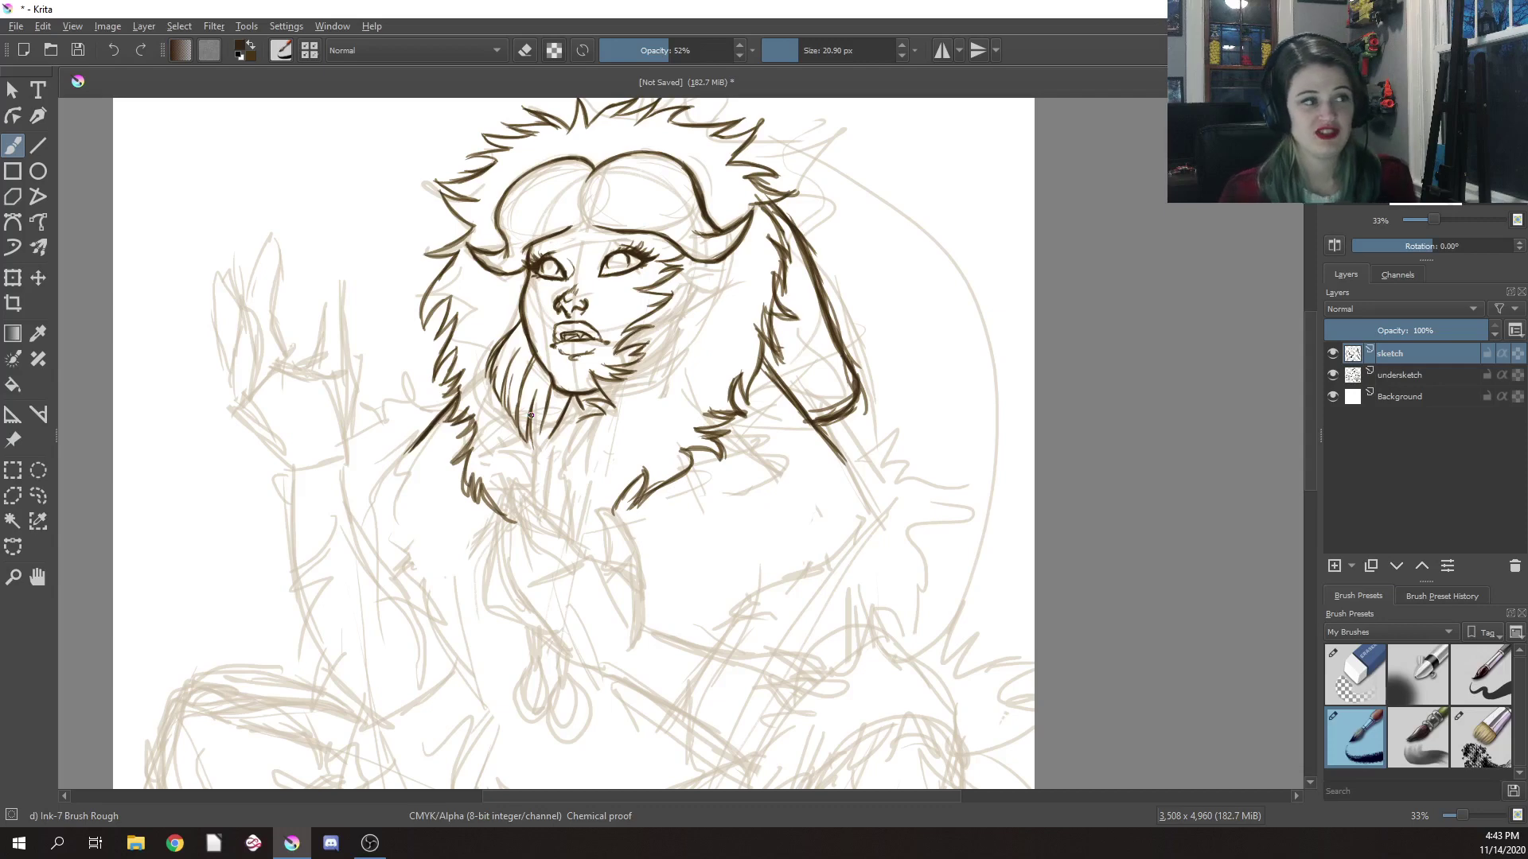
Erase the stray fur strokes at the hair edge with the eraser from the pop-up palette
right_click(785, 246)
click(799, 155)
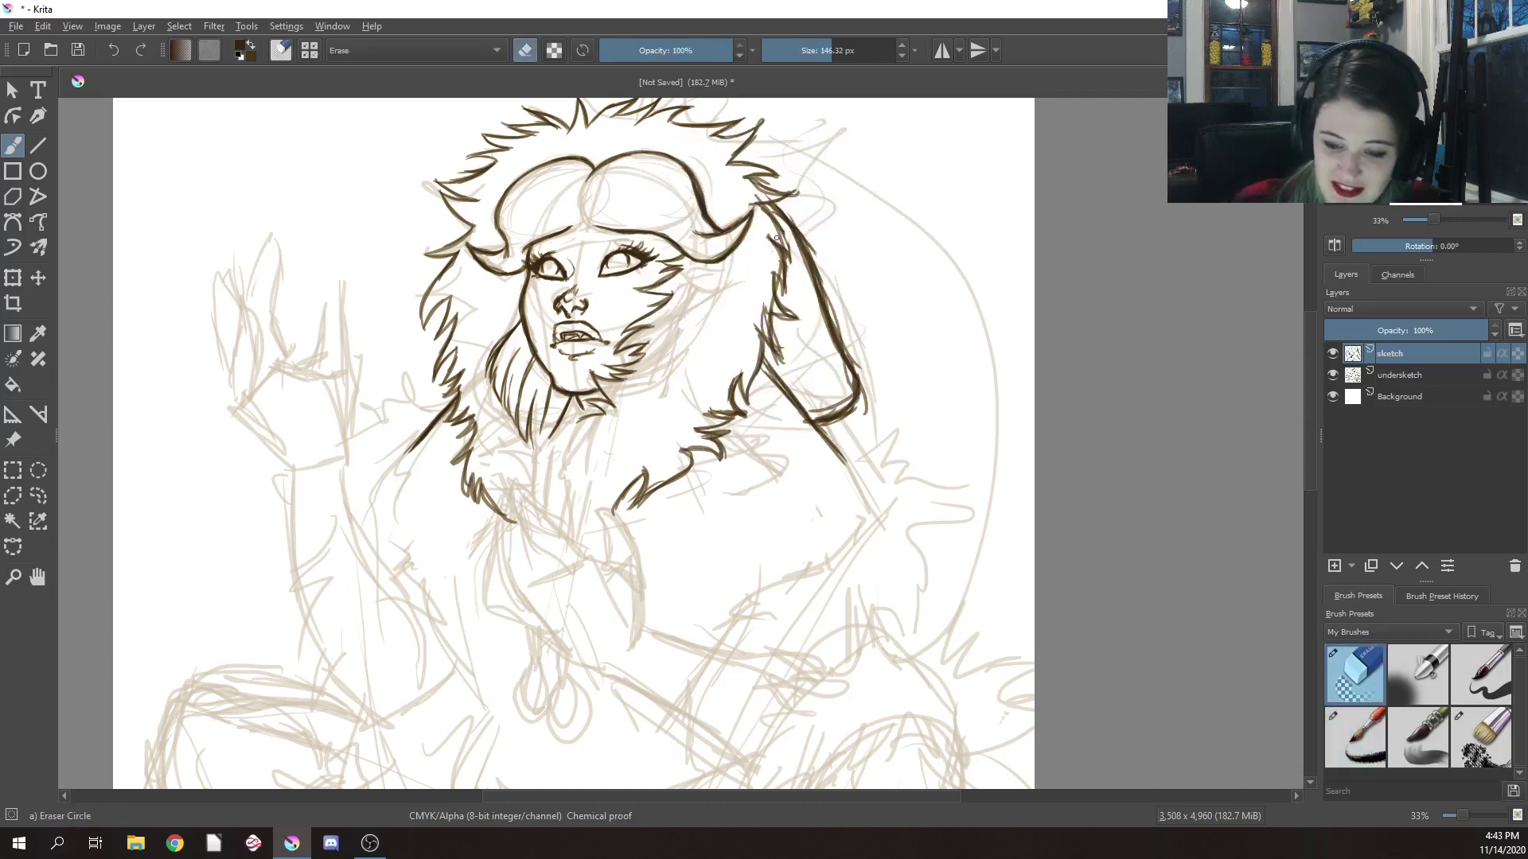
right_click(809, 268)
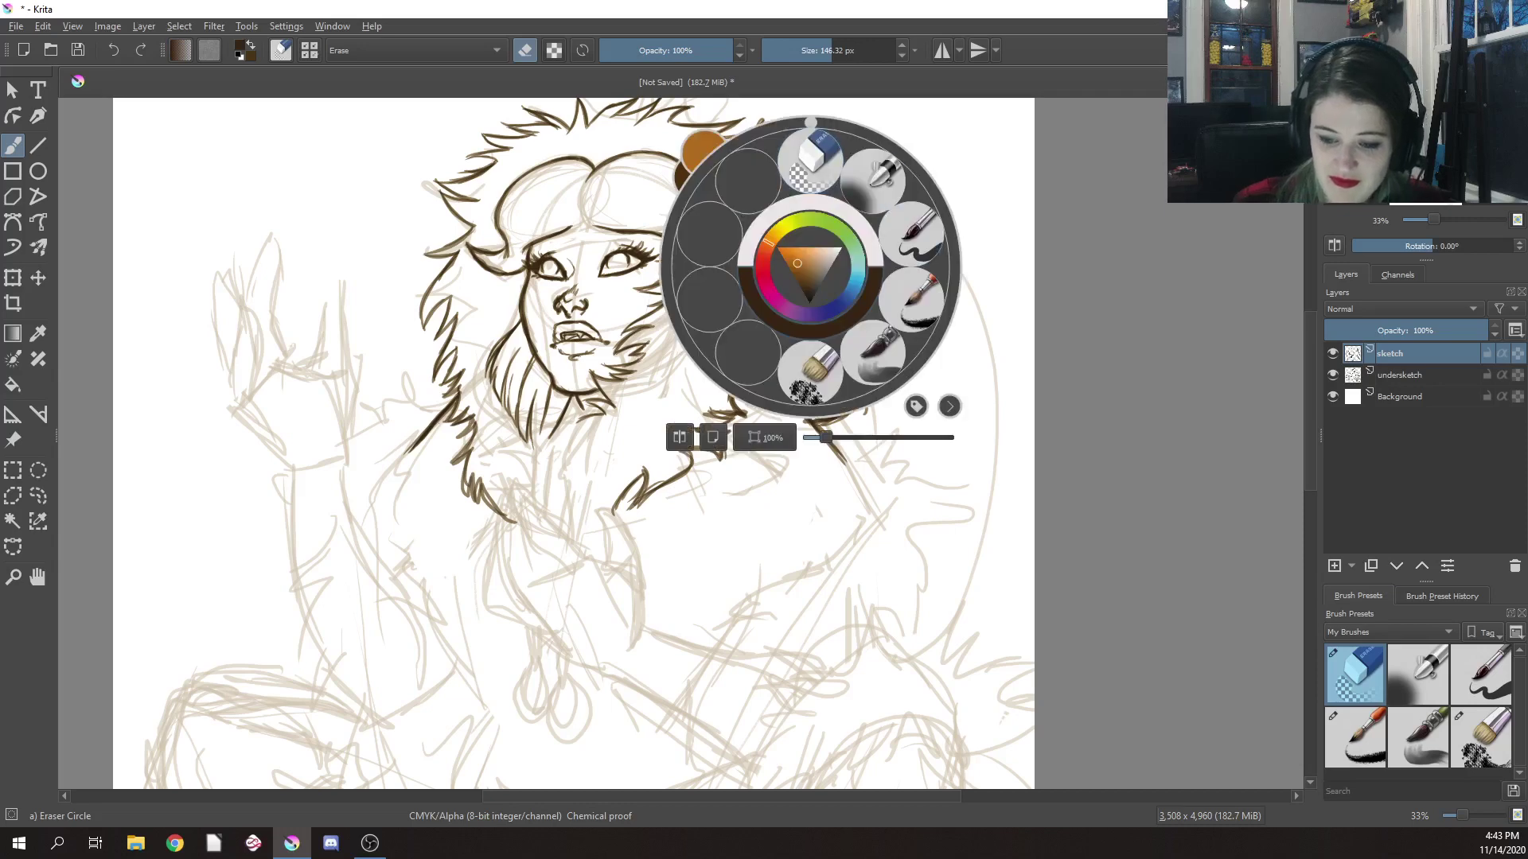
right_click(807, 270)
mouse_move(776, 280)
mouse_down()
mouse_move(765, 235)
mouse_move(788, 228)
mouse_move(761, 203)
mouse_move(799, 224)
mouse_up()
With Ink-7 Brush Rough, hatch strands along the mane's right edge and add fur near the chin
right_click(777, 262)
click(942, 296)
mouse_move(776, 230)
mouse_down()
mouse_move(792, 236)
mouse_move(782, 224)
mouse_up()
drag(774, 220, 802, 284)
drag(774, 280, 805, 288)
mouse_move(774, 264)
mouse_down()
mouse_move(799, 264)
mouse_move(782, 216)
mouse_move(797, 217)
mouse_up()
drag(764, 209, 799, 222)
drag(789, 208, 801, 224)
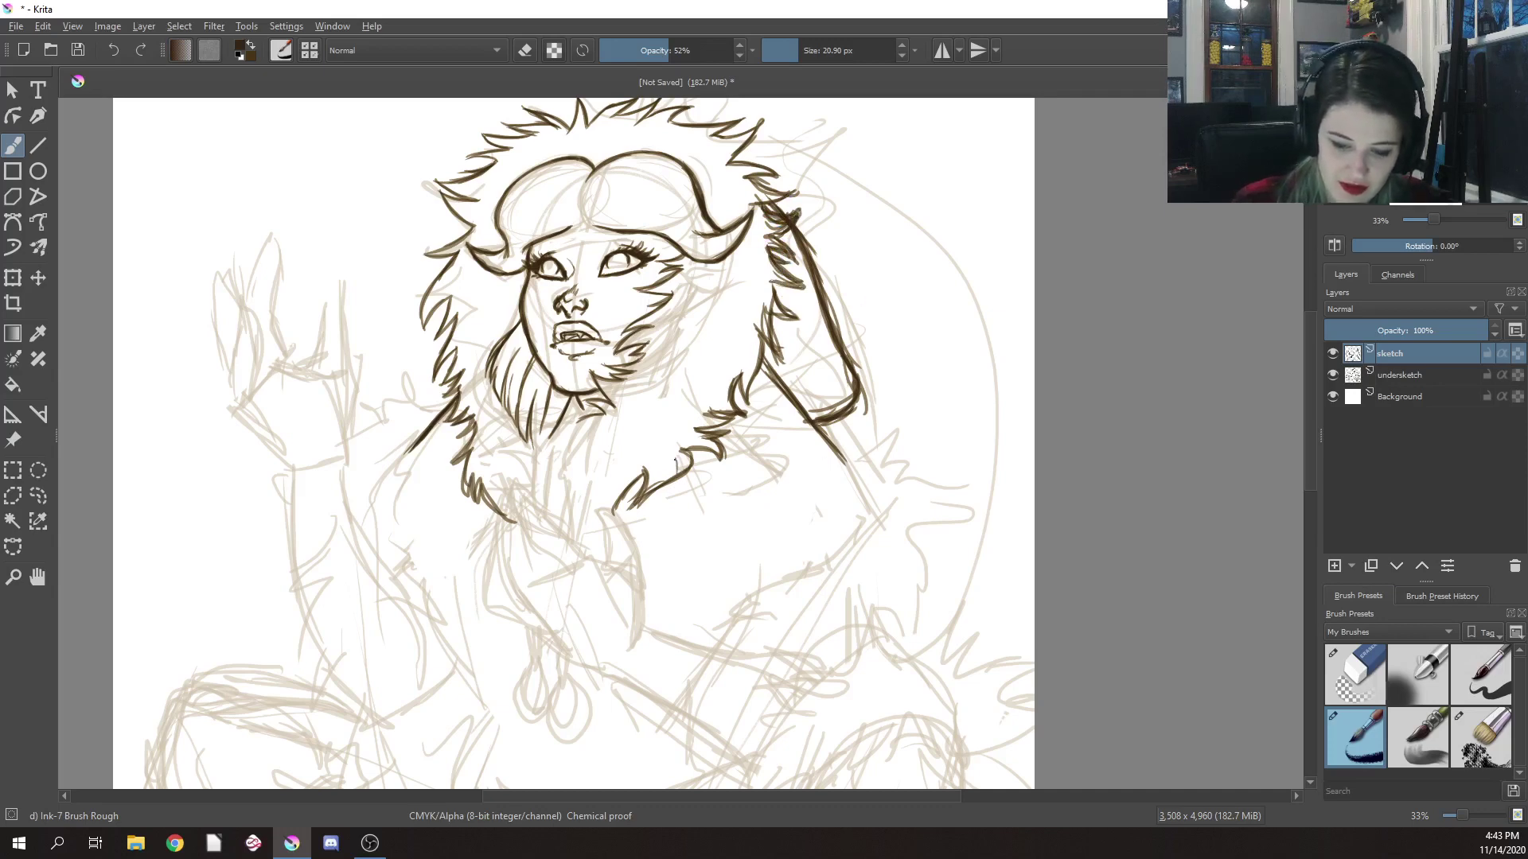
mouse_move(676, 459)
mouse_down()
mouse_move(663, 495)
mouse_move(691, 470)
mouse_up()
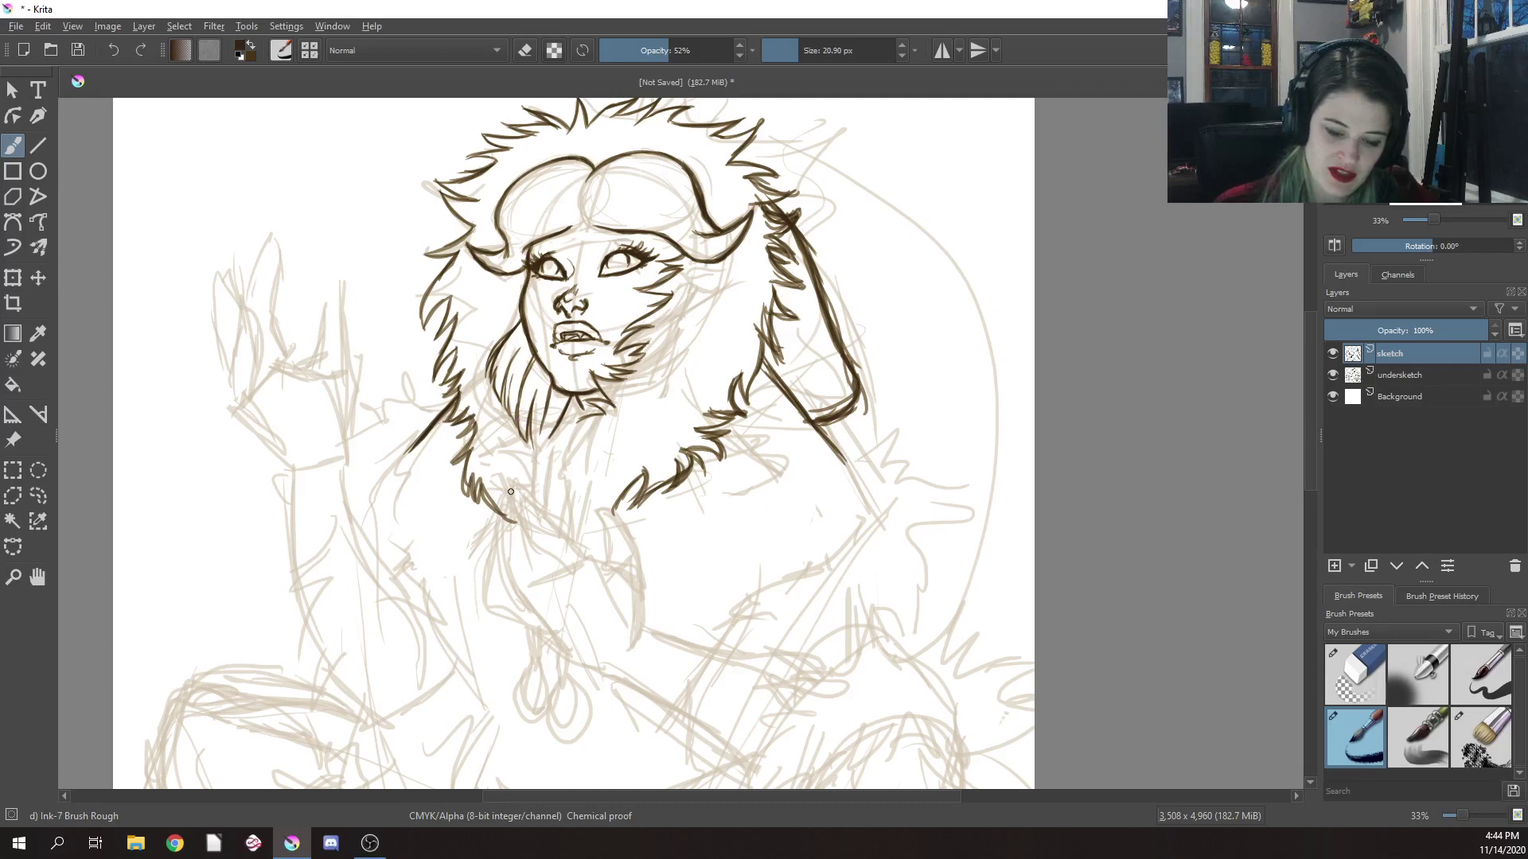
Start the hand at the collar with finger strokes and a curved finger outline
drag(503, 520, 490, 547)
mouse_move(506, 476)
mouse_down()
mouse_move(514, 541)
mouse_move(499, 547)
mouse_up()
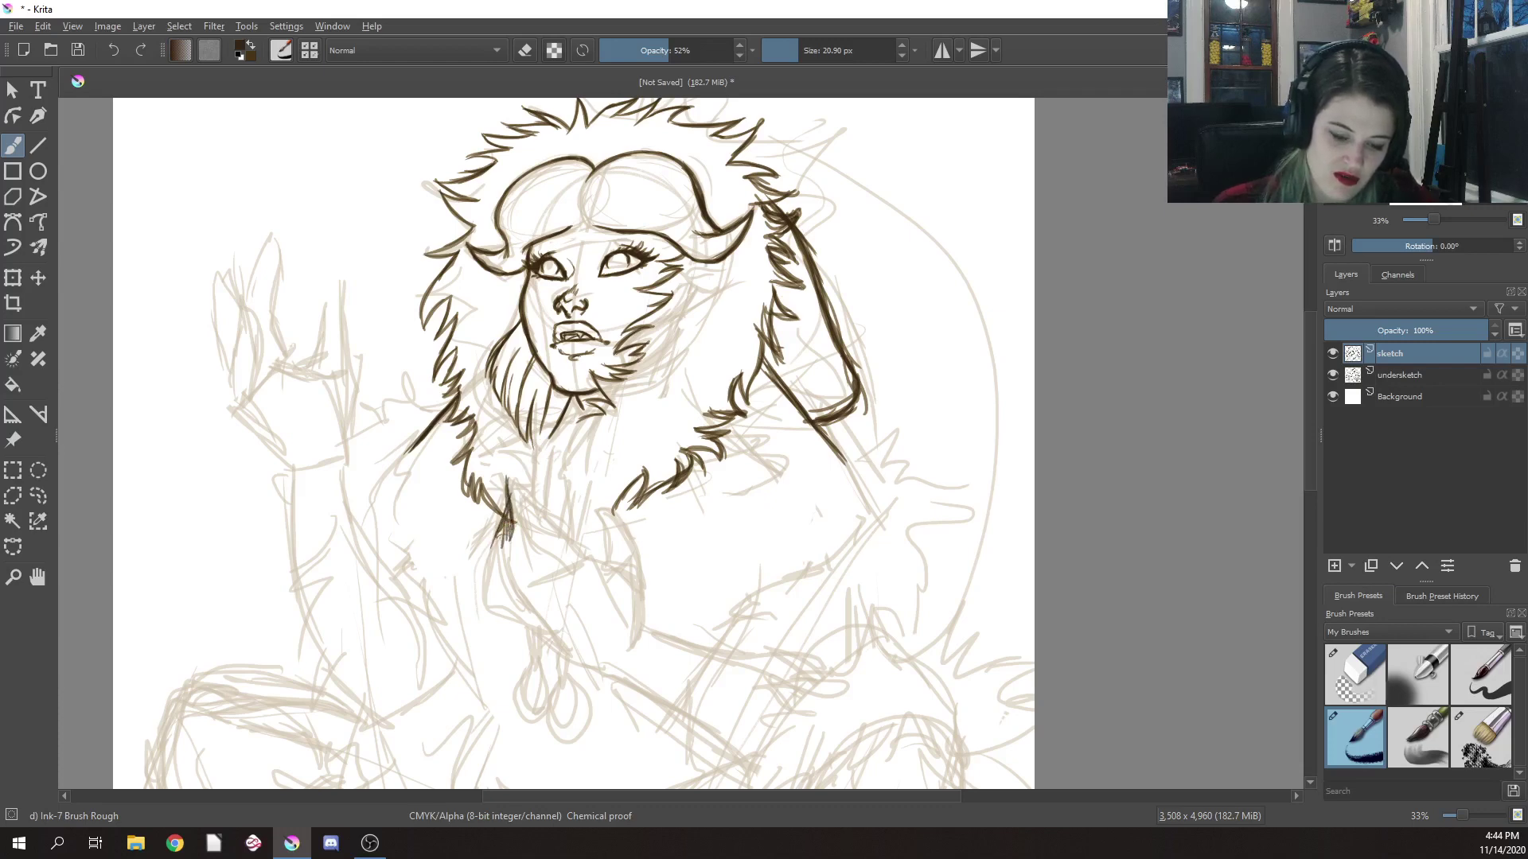
mouse_move(503, 479)
mouse_down()
mouse_move(534, 475)
mouse_move(603, 561)
mouse_move(609, 537)
mouse_move(570, 544)
mouse_move(605, 562)
mouse_up()
Trim the stray stroke end with the eraser, then return to Ink-7 Brush Rough
right_click(630, 465)
click(636, 379)
right_click(637, 487)
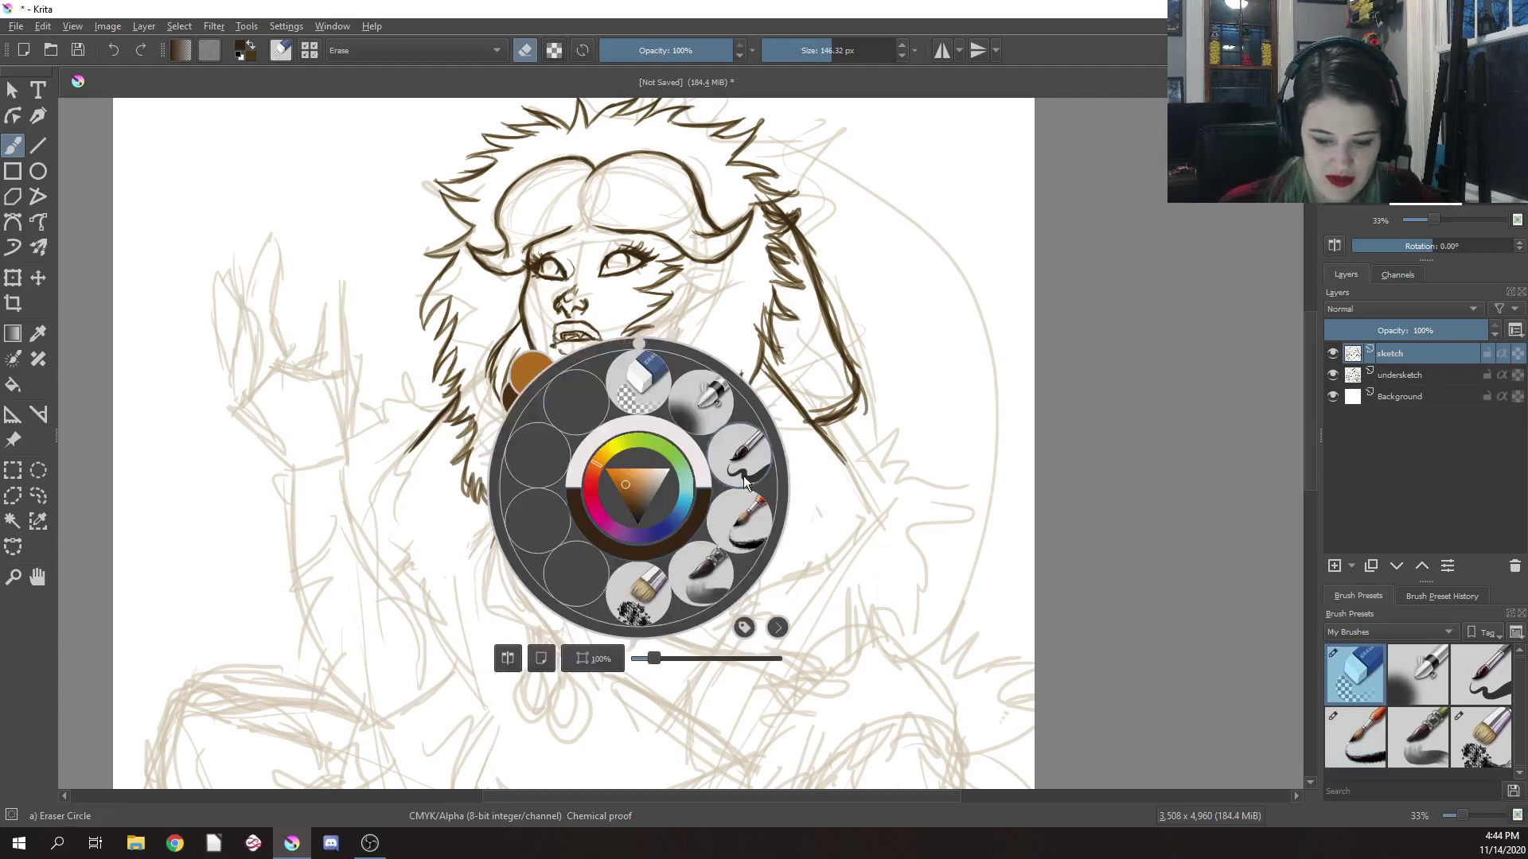
click(740, 461)
right_click(730, 491)
click(845, 523)
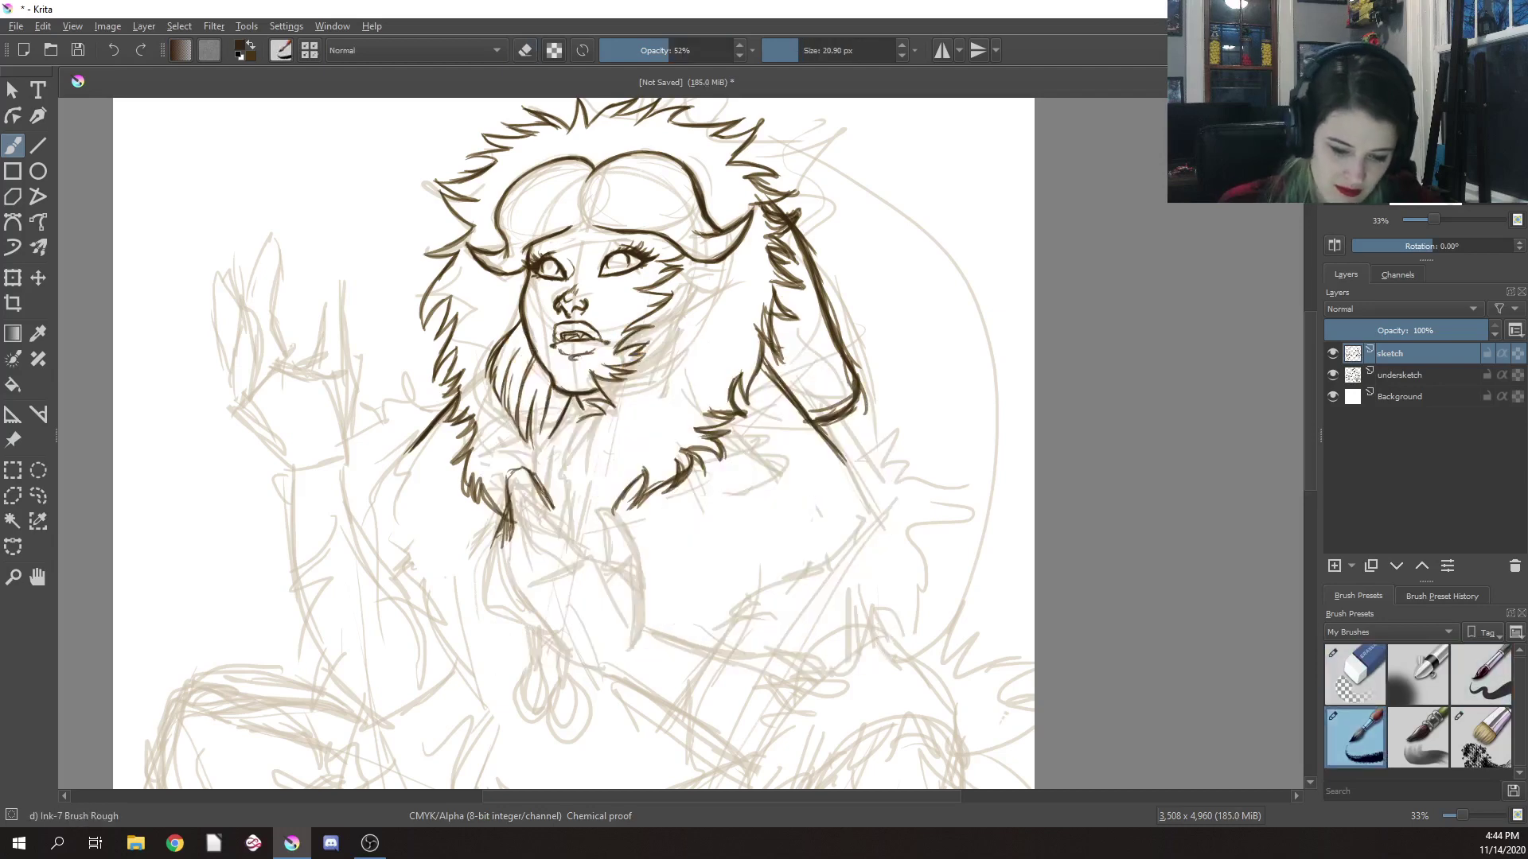
Ink the clutching hand's left side, lower contour and diagonal finger outlines
mouse_move(499, 535)
mouse_down()
mouse_move(490, 606)
mouse_move(533, 619)
mouse_up()
mouse_move(509, 549)
mouse_down()
mouse_move(497, 581)
mouse_move(551, 649)
mouse_up()
drag(490, 604, 510, 621)
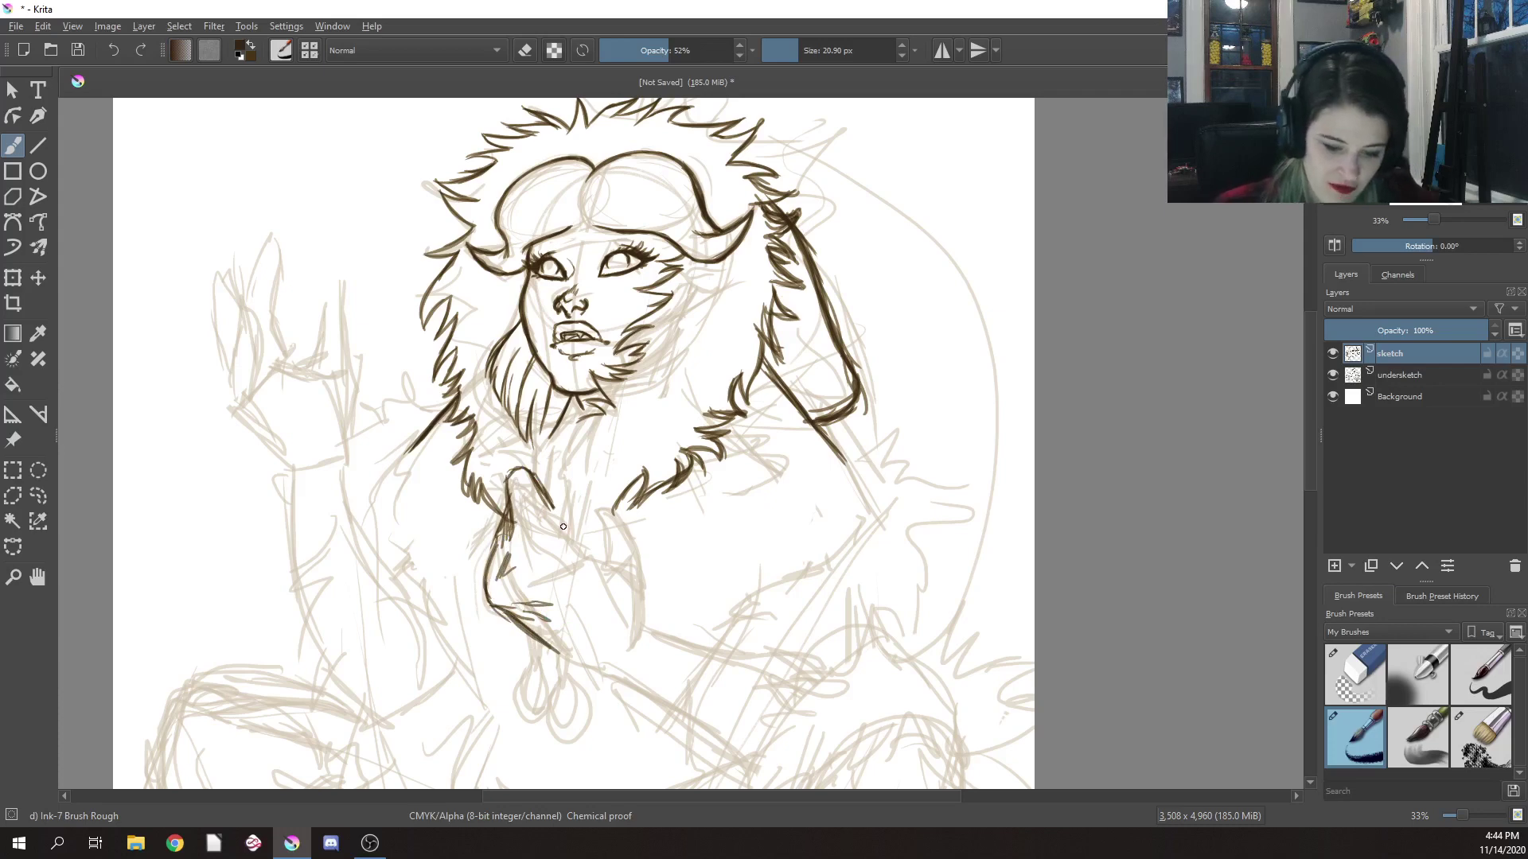
mouse_move(556, 509)
mouse_down()
mouse_move(581, 542)
mouse_move(535, 481)
mouse_move(580, 548)
mouse_up()
mouse_move(548, 511)
mouse_down()
mouse_move(618, 579)
mouse_move(607, 546)
mouse_move(626, 501)
mouse_move(643, 513)
mouse_move(649, 579)
mouse_up()
mouse_move(636, 514)
mouse_down()
mouse_move(647, 574)
mouse_move(607, 541)
mouse_move(603, 559)
mouse_move(647, 579)
mouse_move(647, 614)
mouse_move(645, 581)
mouse_up()
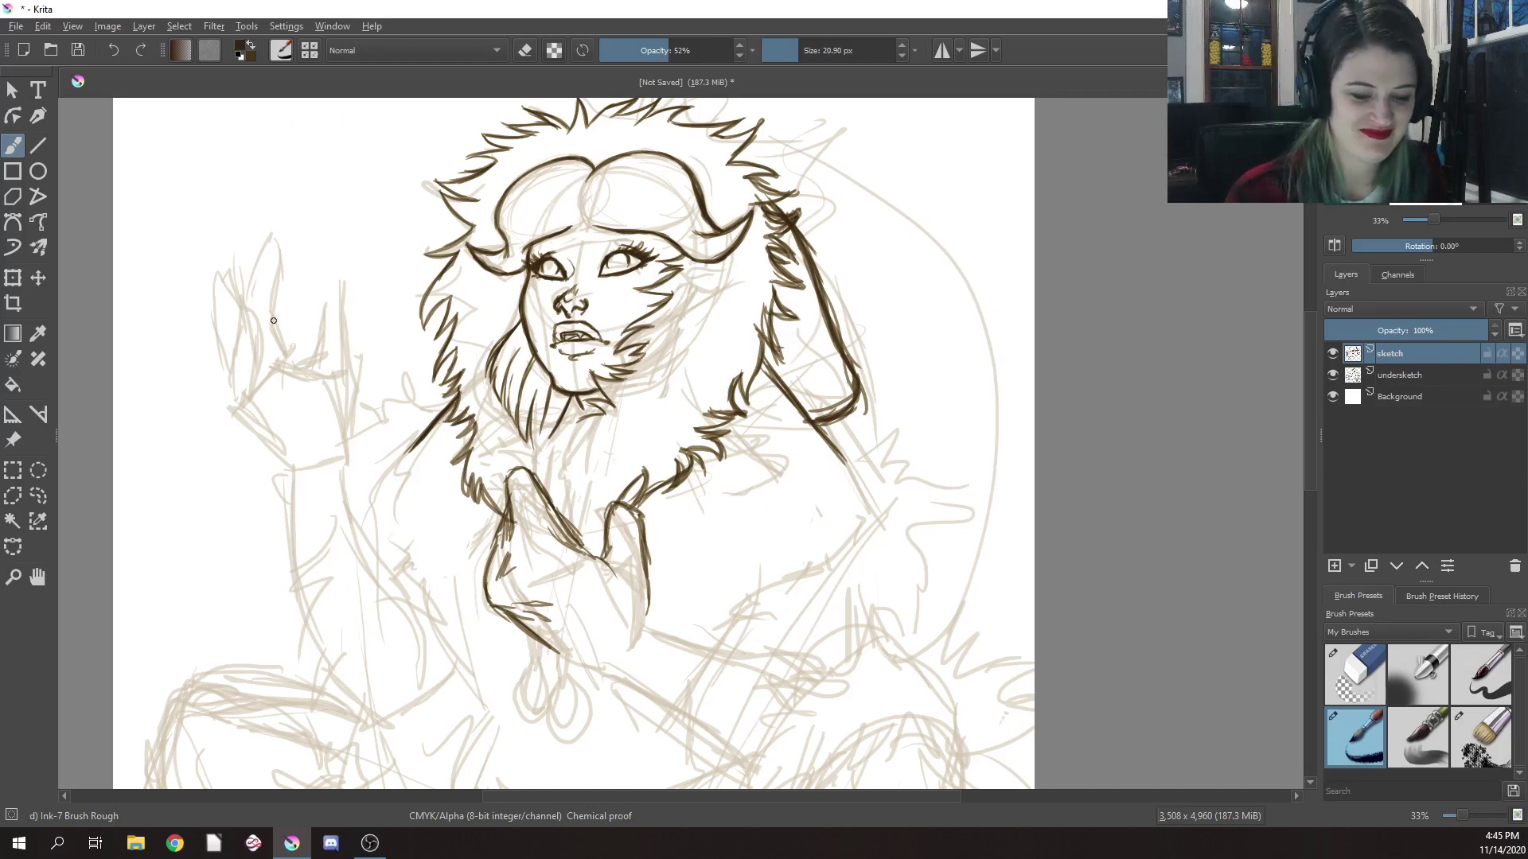
Ink the raised hand's outer edges, inner finger lines and left wrist edge
mouse_move(277, 327)
mouse_down()
mouse_move(279, 259)
mouse_move(229, 263)
mouse_move(260, 241)
mouse_move(209, 277)
mouse_move(216, 332)
mouse_up()
mouse_move(269, 238)
mouse_down()
mouse_move(210, 278)
mouse_move(283, 272)
mouse_move(223, 373)
mouse_up()
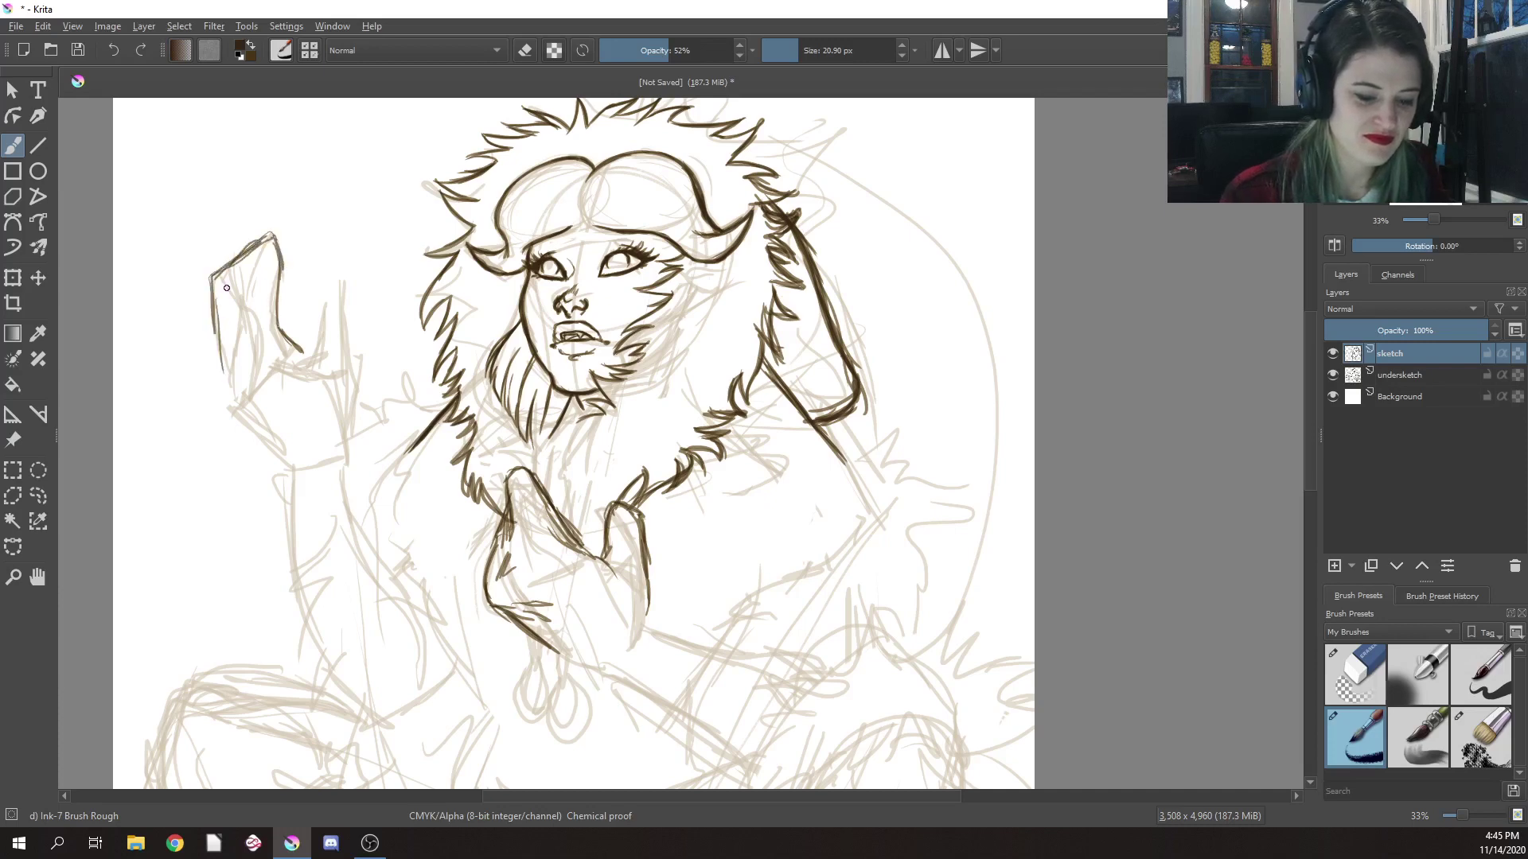
mouse_move(231, 287)
mouse_down()
mouse_move(261, 307)
mouse_move(271, 354)
mouse_move(272, 336)
mouse_up()
mouse_move(235, 280)
mouse_down()
mouse_move(232, 338)
mouse_move(268, 384)
mouse_move(262, 371)
mouse_move(252, 390)
mouse_move(265, 368)
mouse_move(276, 428)
mouse_up()
drag(223, 362, 215, 404)
drag(216, 402, 245, 426)
drag(223, 318, 215, 407)
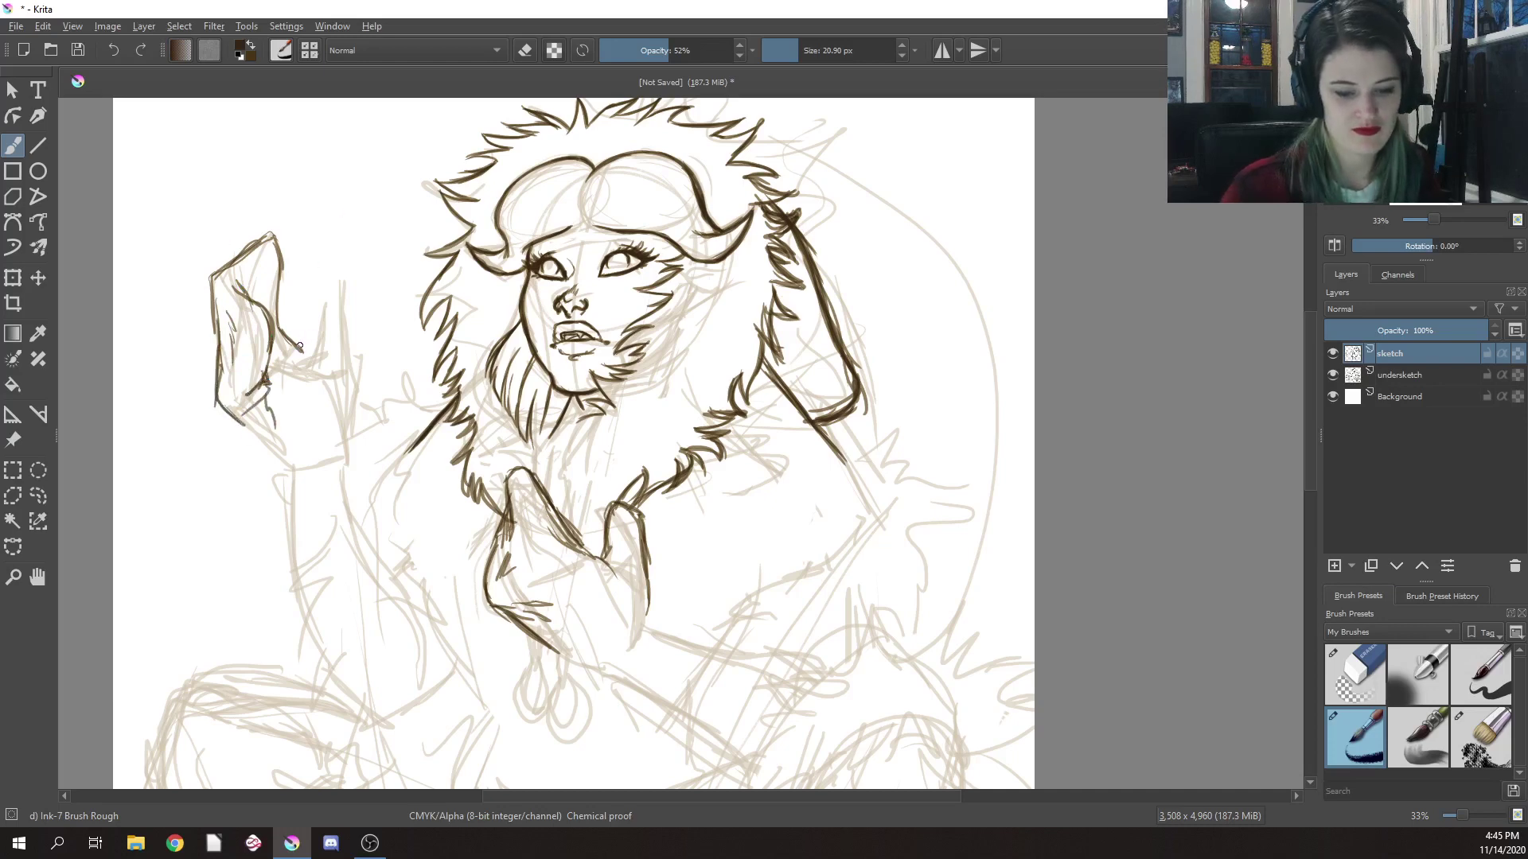
Add the raised hand's thumb, right wrist side and finger edges, plus the sleeve's right edge
mouse_move(296, 344)
mouse_down()
mouse_move(323, 342)
mouse_move(310, 361)
mouse_move(350, 299)
mouse_move(355, 372)
mouse_move(355, 294)
mouse_move(322, 321)
mouse_move(354, 367)
mouse_move(342, 443)
mouse_up()
drag(239, 420, 292, 473)
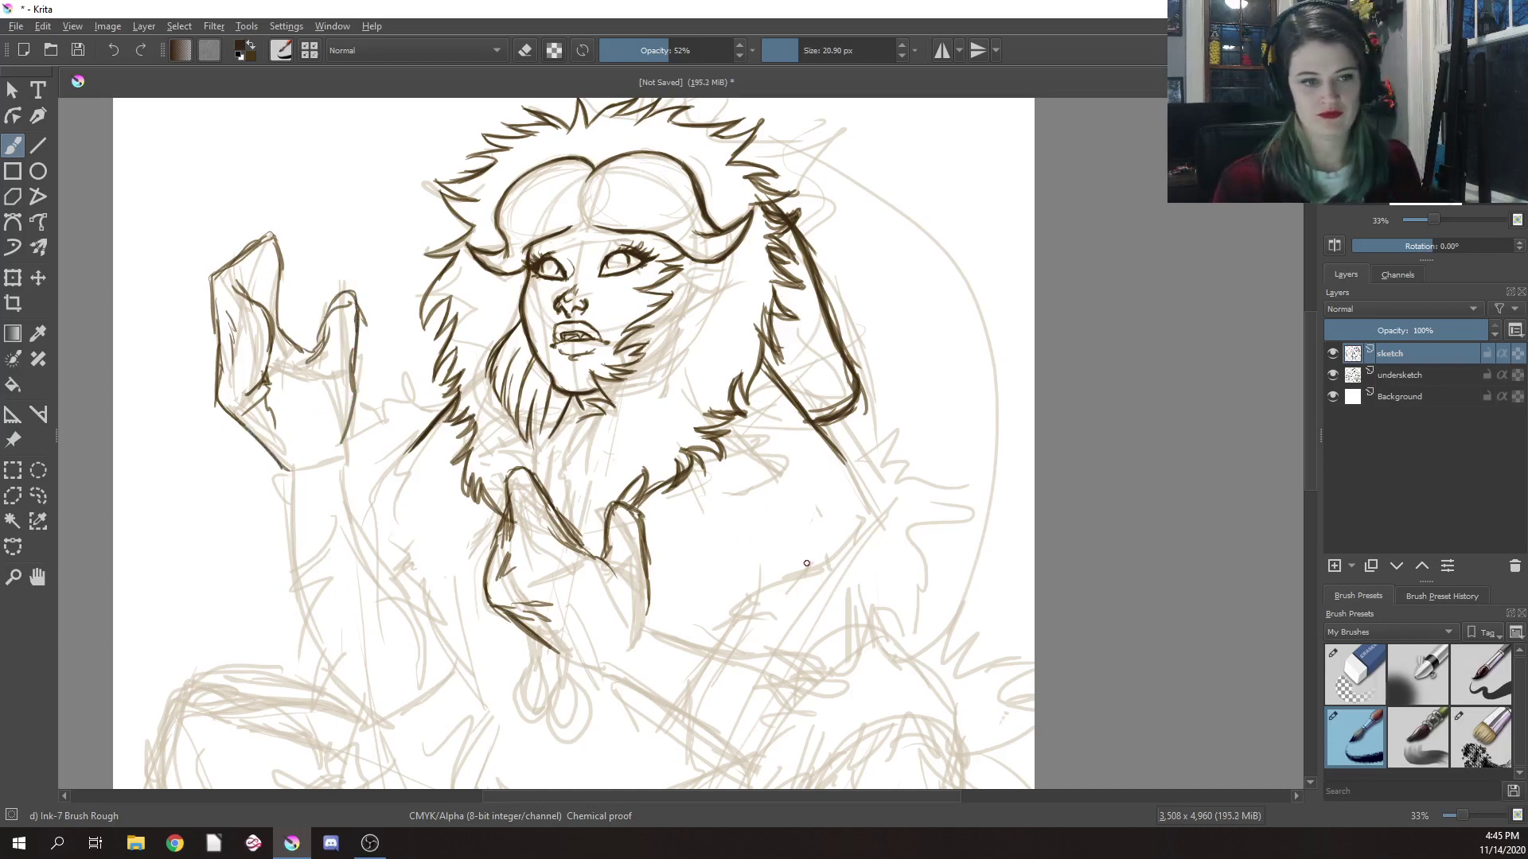
mouse_move(305, 359)
mouse_down()
mouse_move(340, 414)
mouse_move(325, 344)
mouse_up()
drag(301, 354, 329, 335)
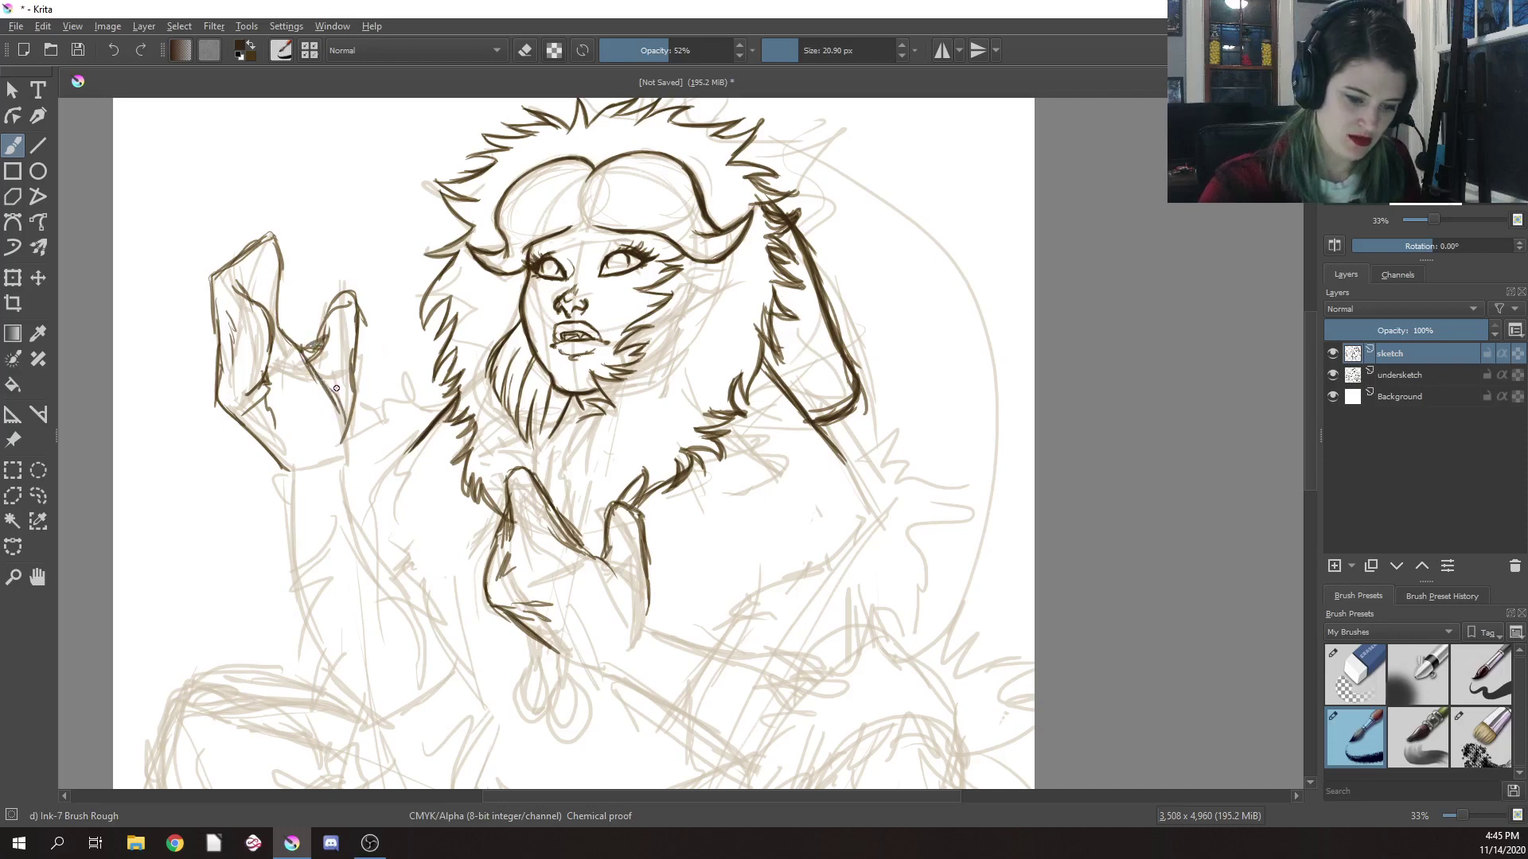
drag(608, 561, 648, 616)
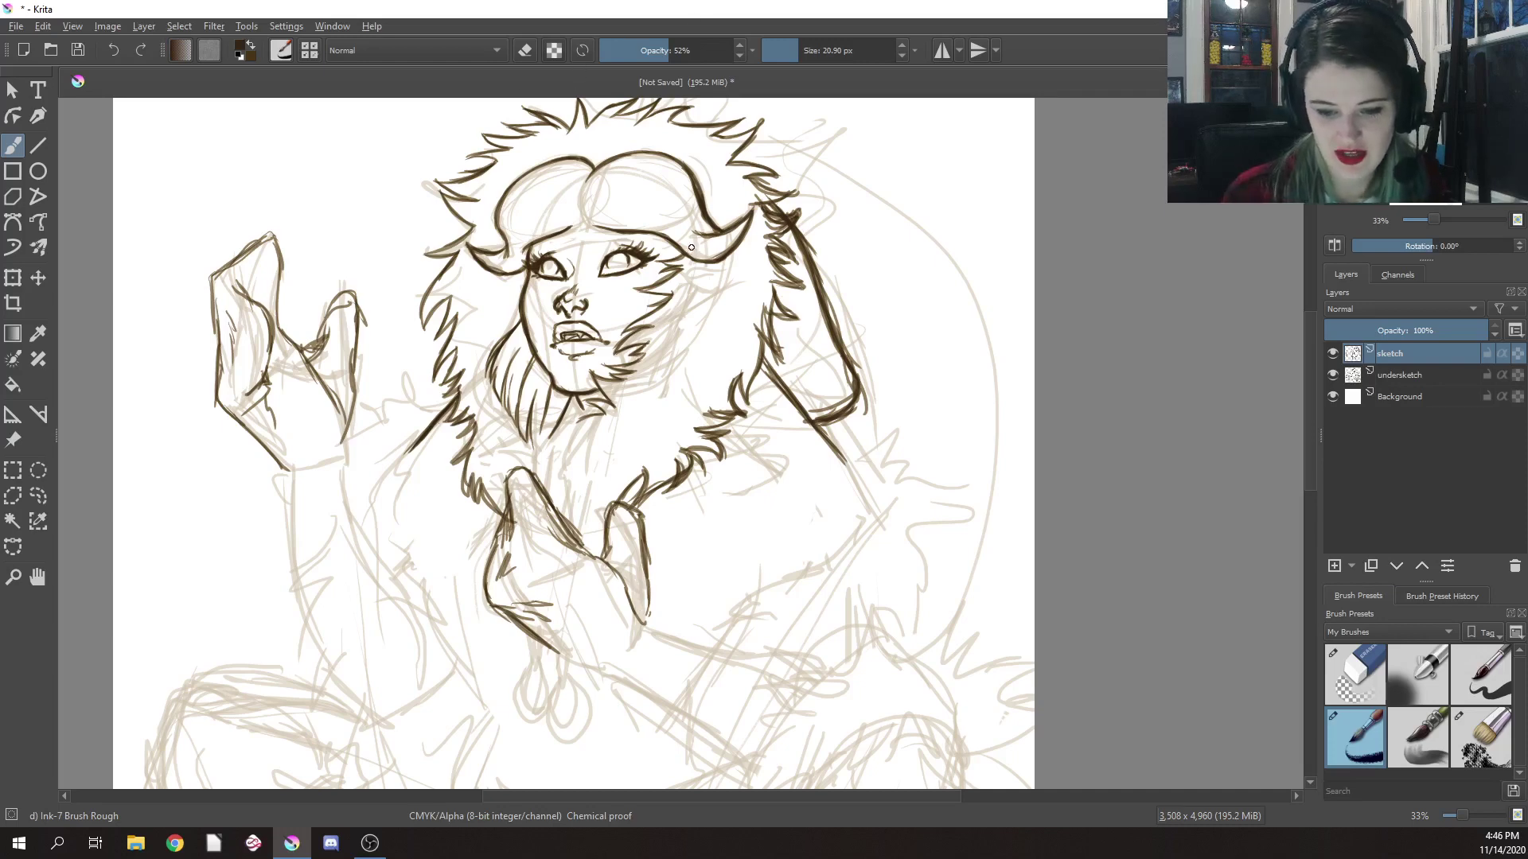
Set the ink brush size to 37.71 px with the toolbar Size slider
right_click(589, 267)
click(691, 274)
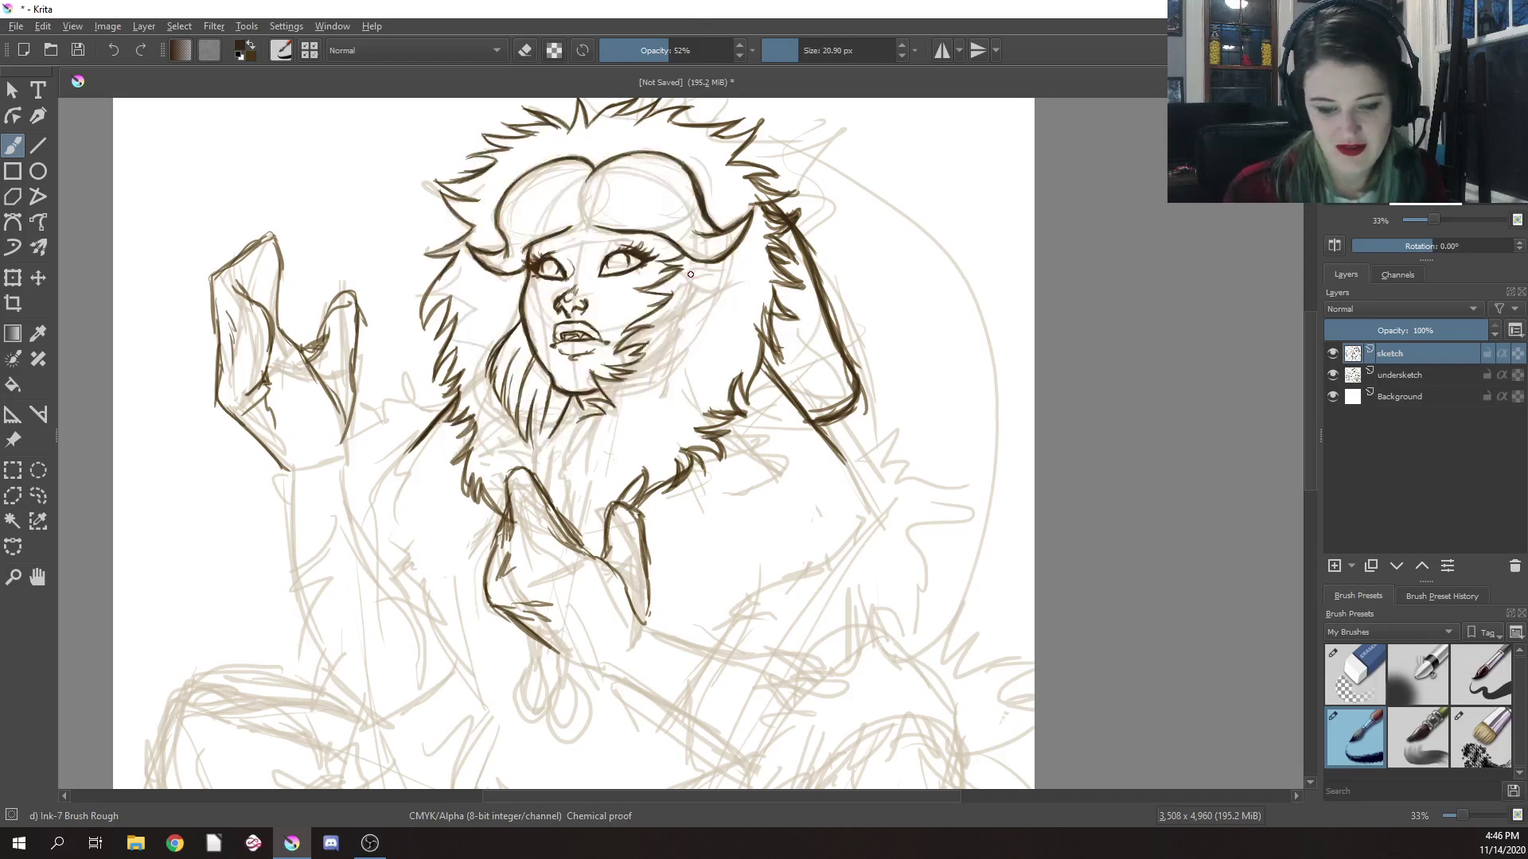
click(845, 50)
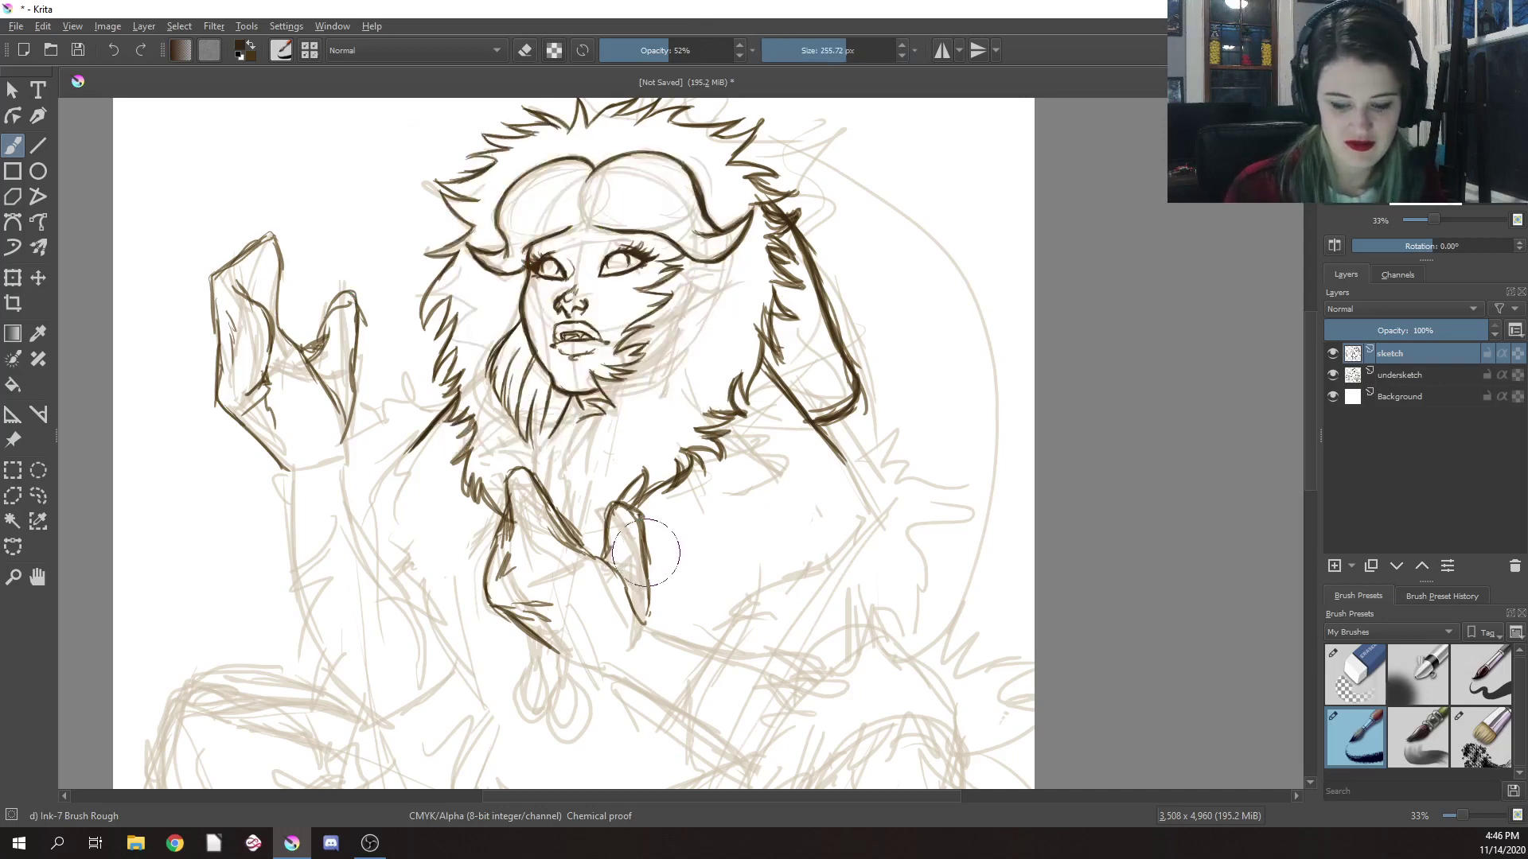
click(789, 50)
click(806, 50)
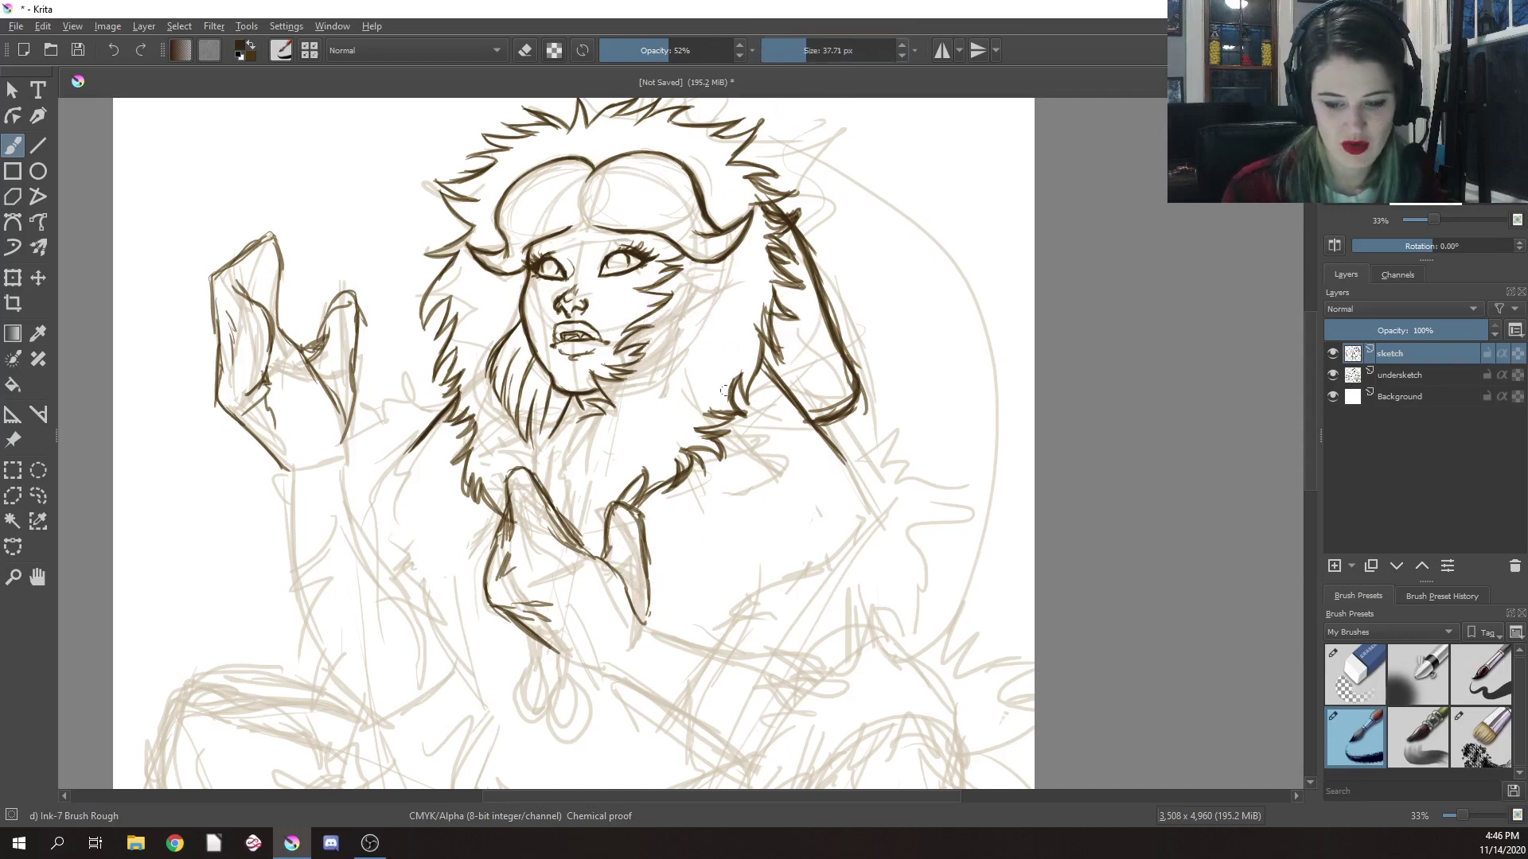
right_click(699, 359)
Erase both inked hands with Eraser Circle, restore Ink-7 Brush Rough, and zoom out to 23%
click(705, 258)
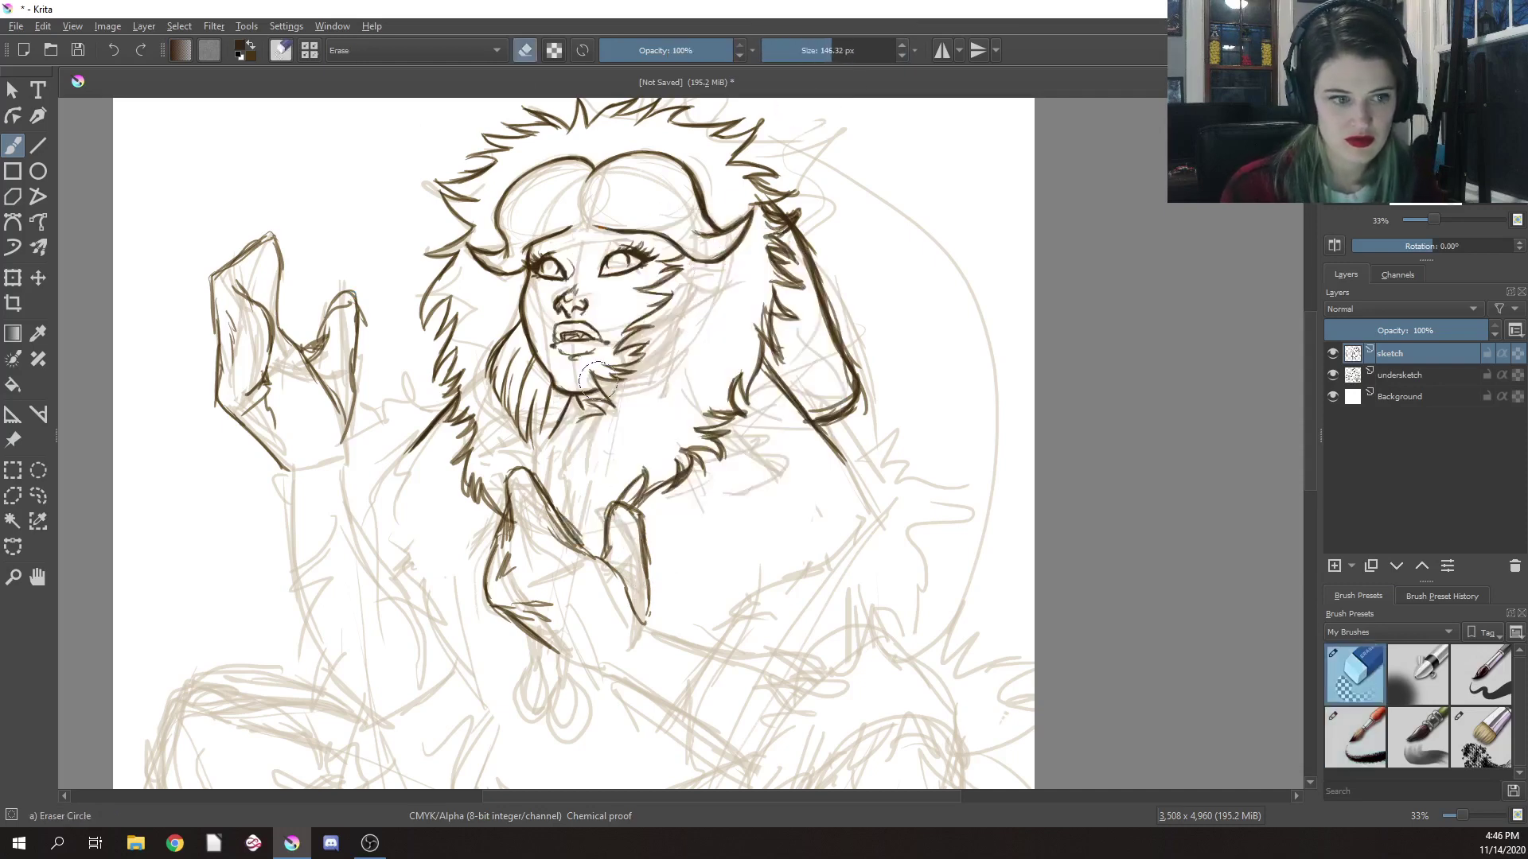
mouse_move(370, 299)
mouse_down()
mouse_move(333, 439)
mouse_move(313, 322)
mouse_move(288, 336)
mouse_move(270, 446)
mouse_move(258, 346)
mouse_move(231, 302)
mouse_move(210, 345)
mouse_up()
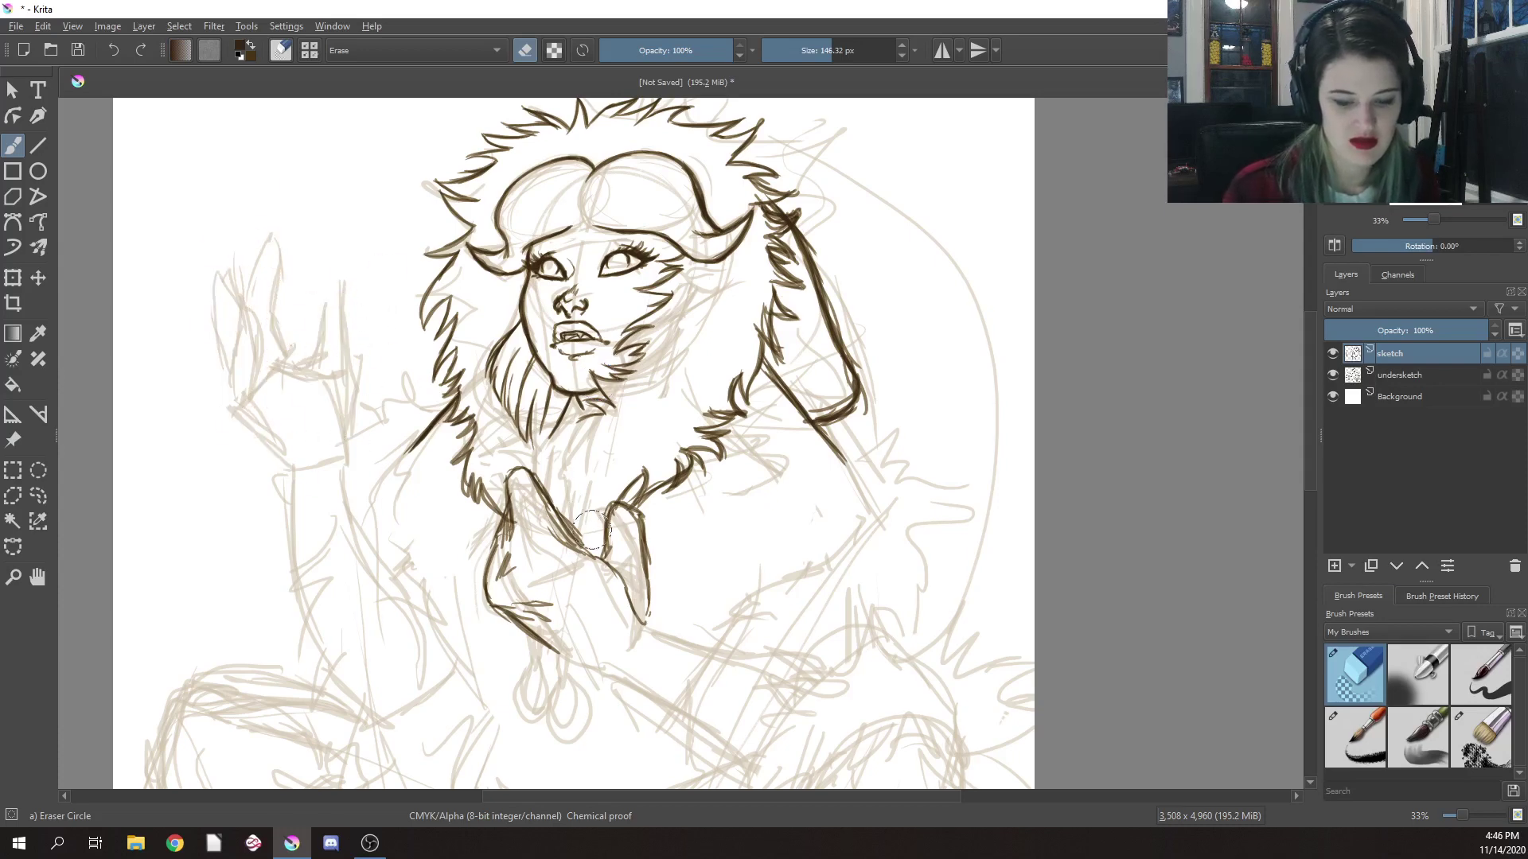
mouse_move(545, 482)
mouse_down()
mouse_move(495, 592)
mouse_move(515, 634)
mouse_move(567, 554)
mouse_move(571, 481)
mouse_move(580, 614)
mouse_move(609, 577)
mouse_move(623, 502)
mouse_move(647, 636)
mouse_up()
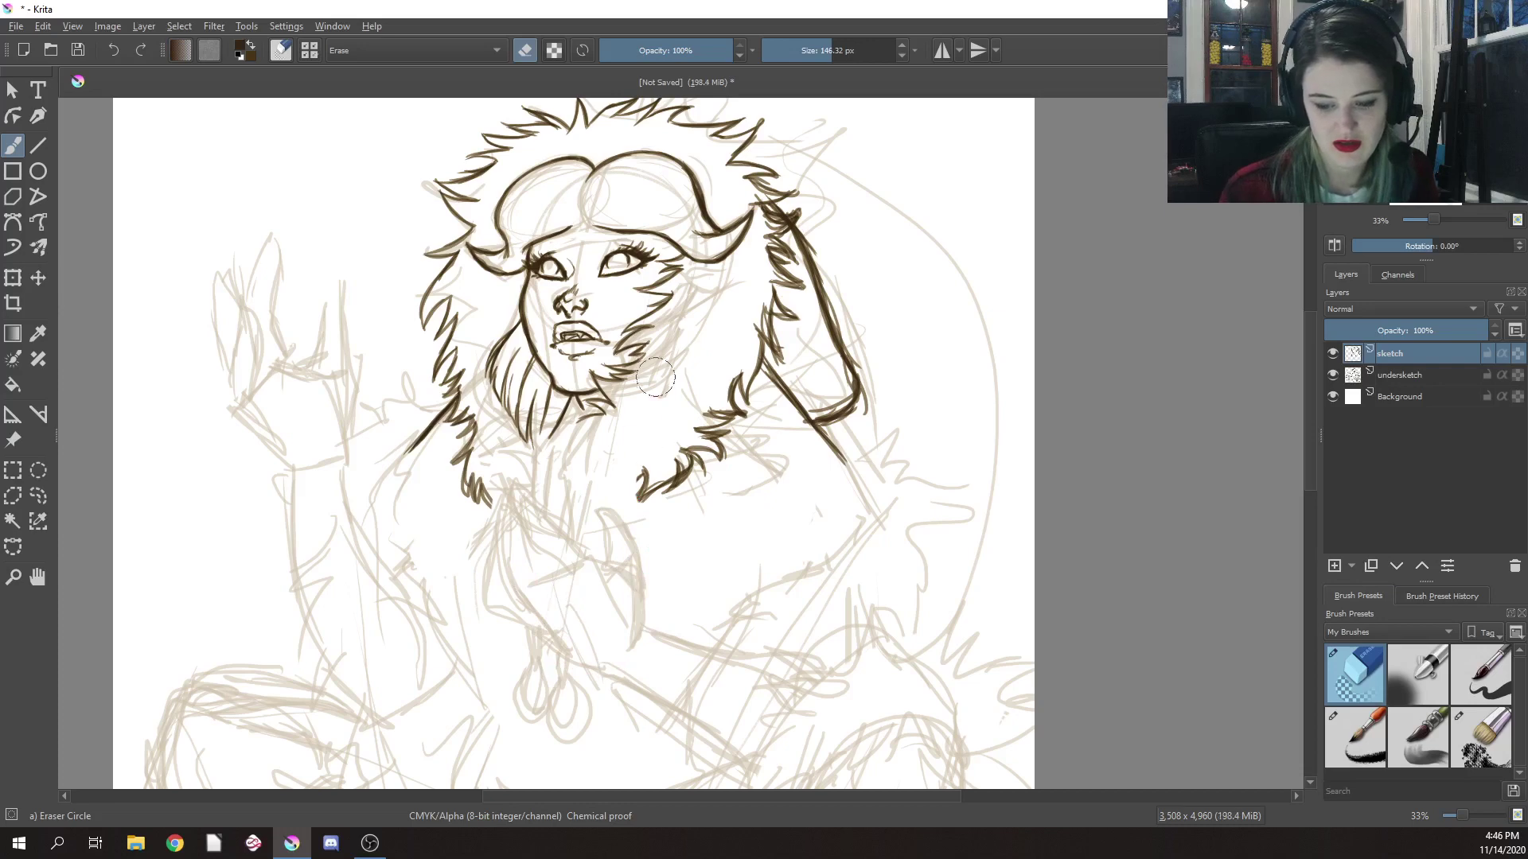
right_click(852, 264)
click(928, 347)
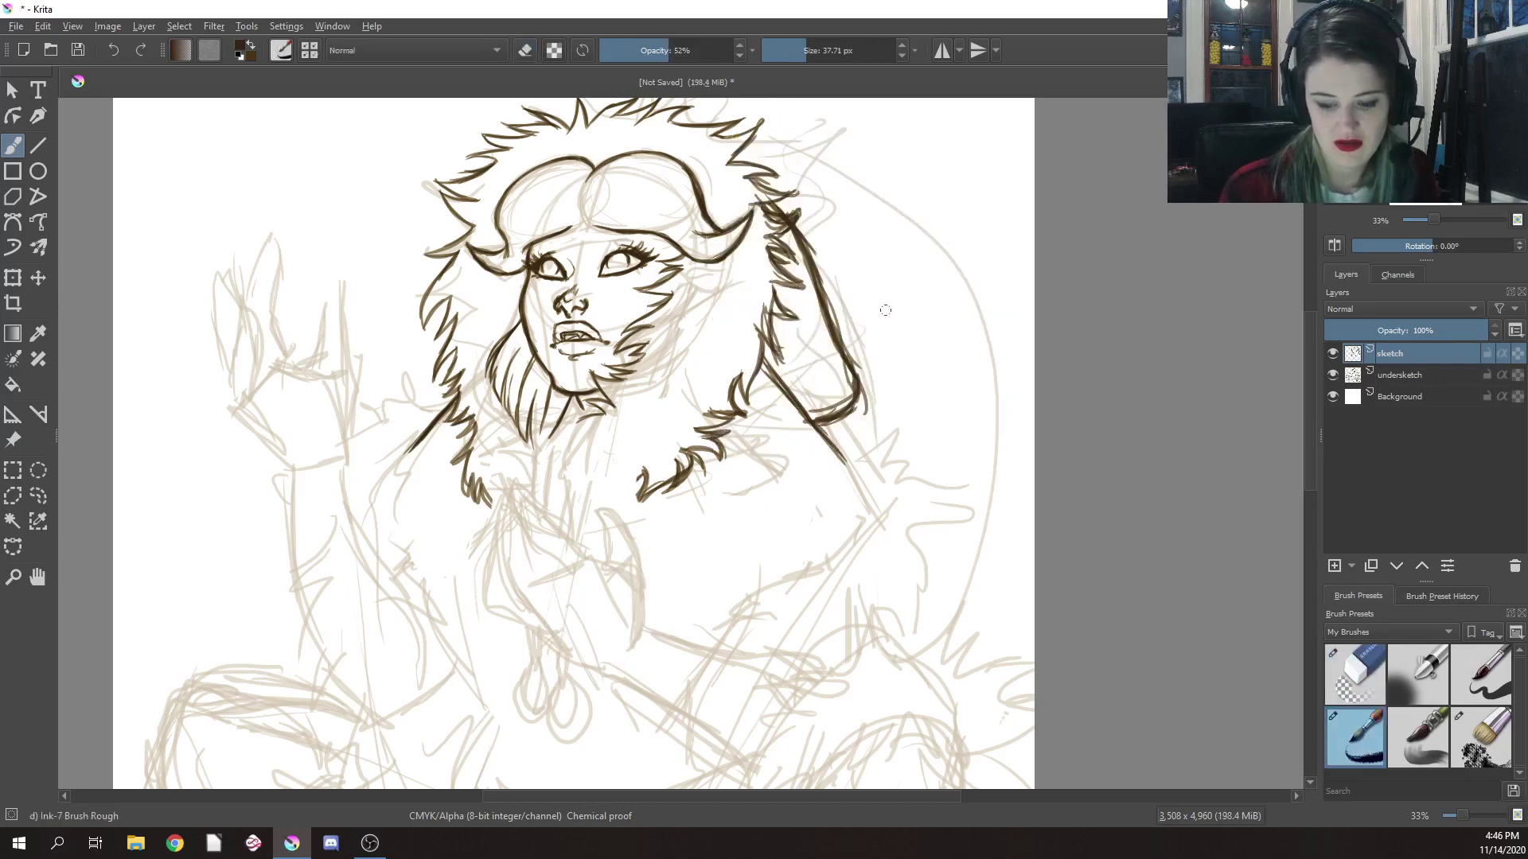
right_click(844, 436)
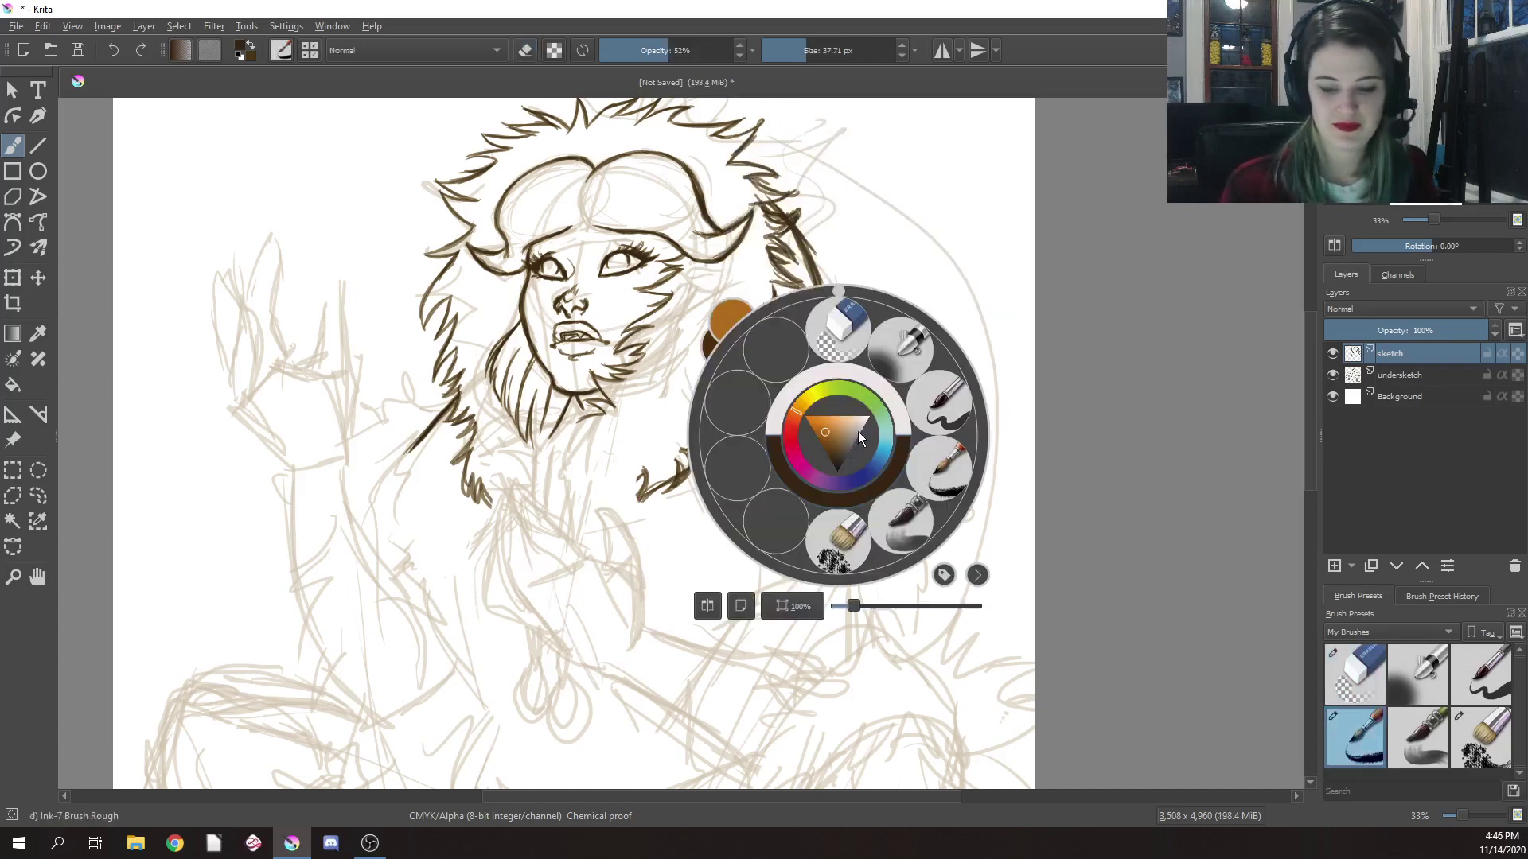
drag(853, 607, 844, 607)
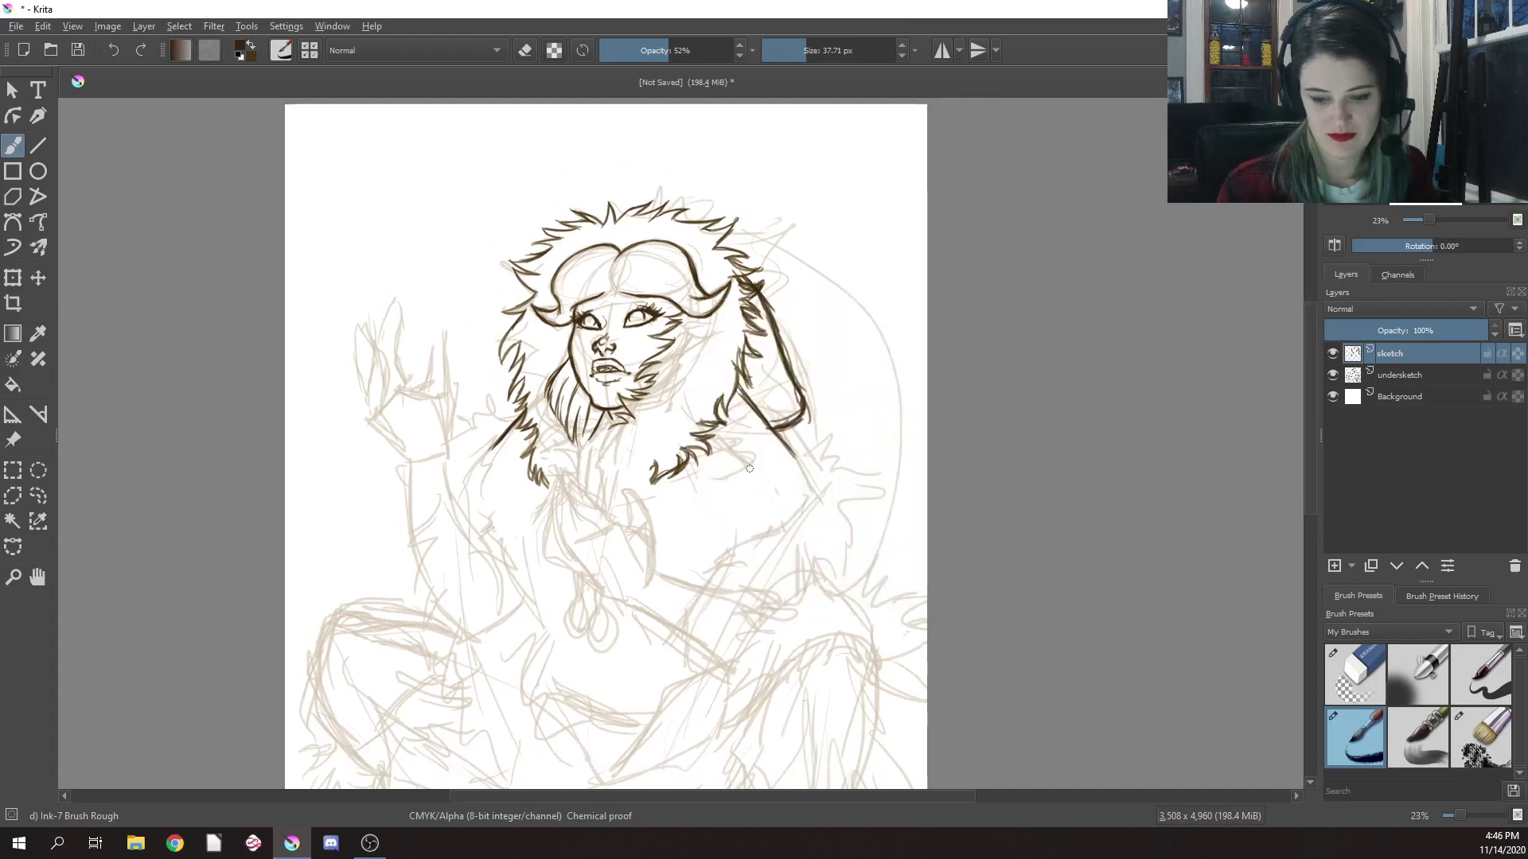
Pan the 23% view to frame the whole upper body and crouched legs
drag(826, 547, 810, 444)
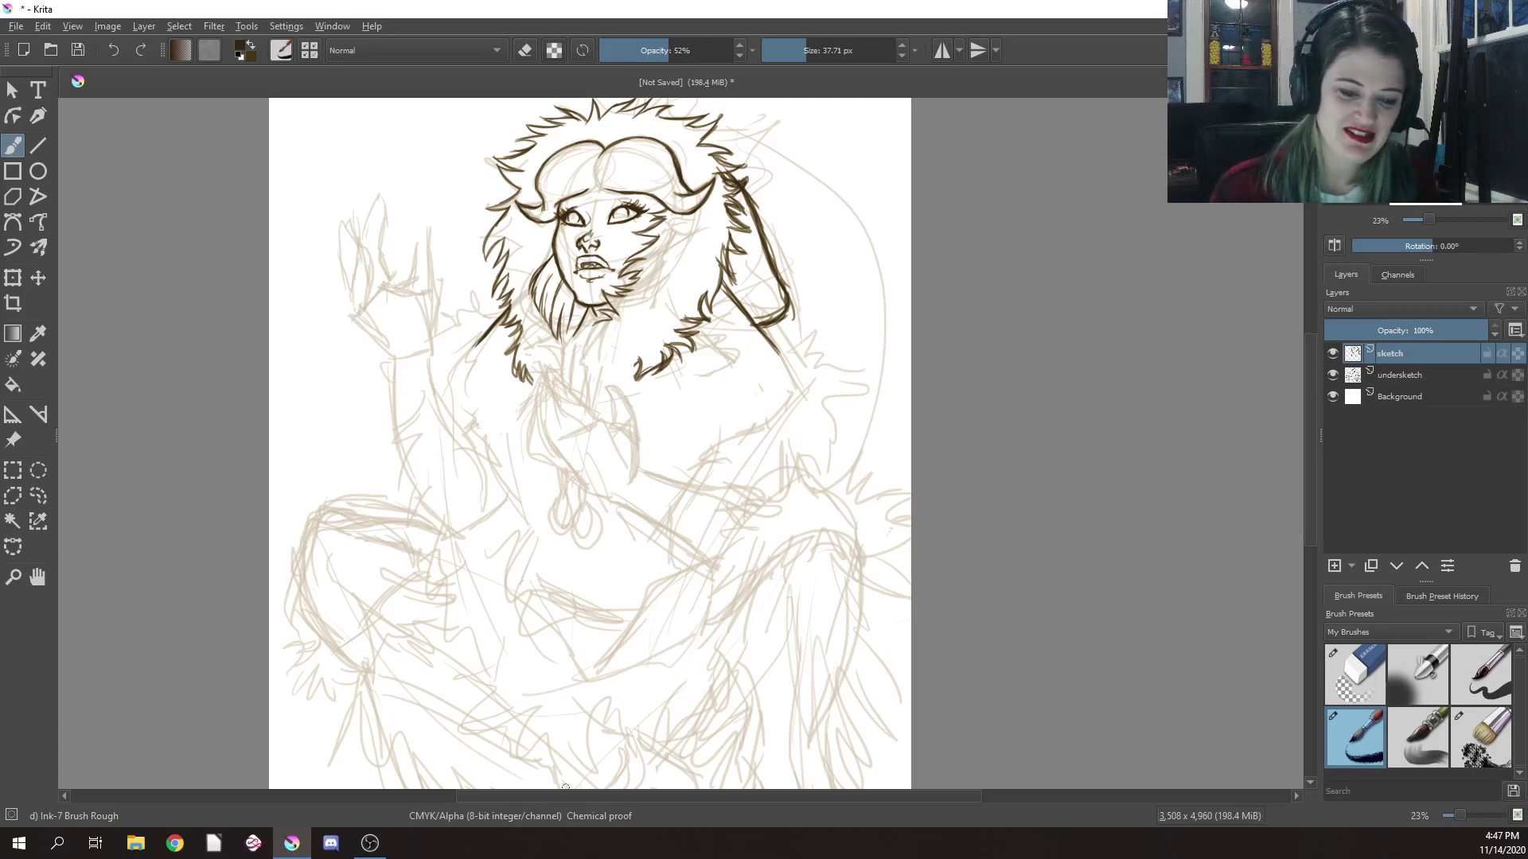
Re-ink the raised hand's fingertips, fingers and wrist, plus the curved strokes below the collar
mouse_move(392, 254)
mouse_down()
mouse_move(365, 226)
mouse_move(318, 243)
mouse_move(350, 309)
mouse_up()
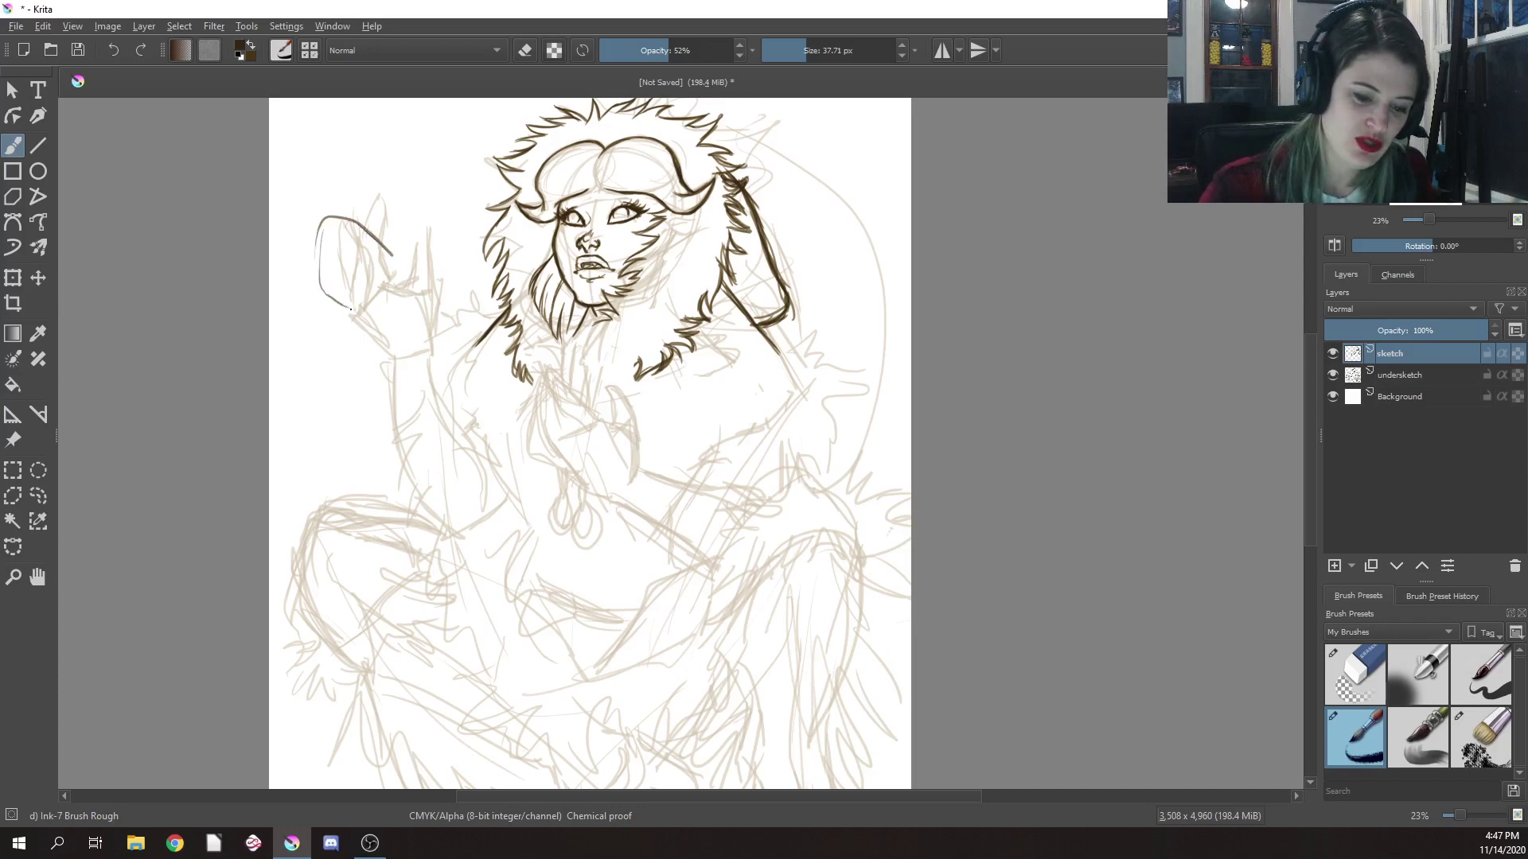
mouse_move(406, 258)
mouse_down()
mouse_move(407, 277)
mouse_move(427, 233)
mouse_move(437, 310)
mouse_up()
drag(344, 305, 378, 327)
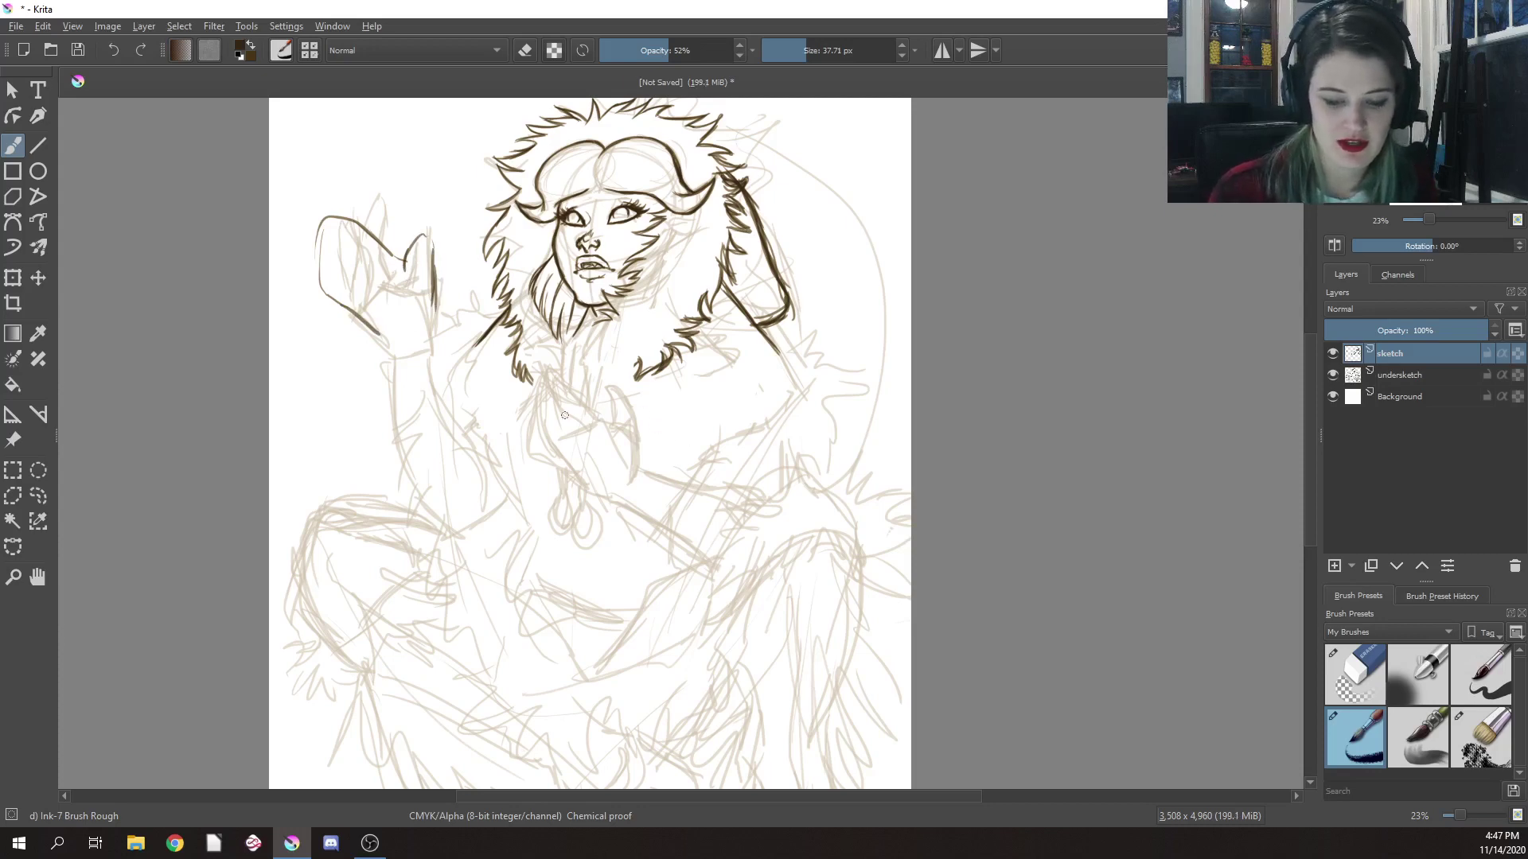
drag(602, 430, 526, 444)
mouse_move(575, 506)
mouse_down()
mouse_move(544, 502)
mouse_move(509, 466)
mouse_move(519, 490)
mouse_move(585, 492)
mouse_move(612, 439)
mouse_move(582, 411)
mouse_move(636, 420)
mouse_move(673, 477)
mouse_up()
mouse_move(619, 409)
mouse_down()
mouse_move(668, 469)
mouse_move(558, 508)
mouse_up()
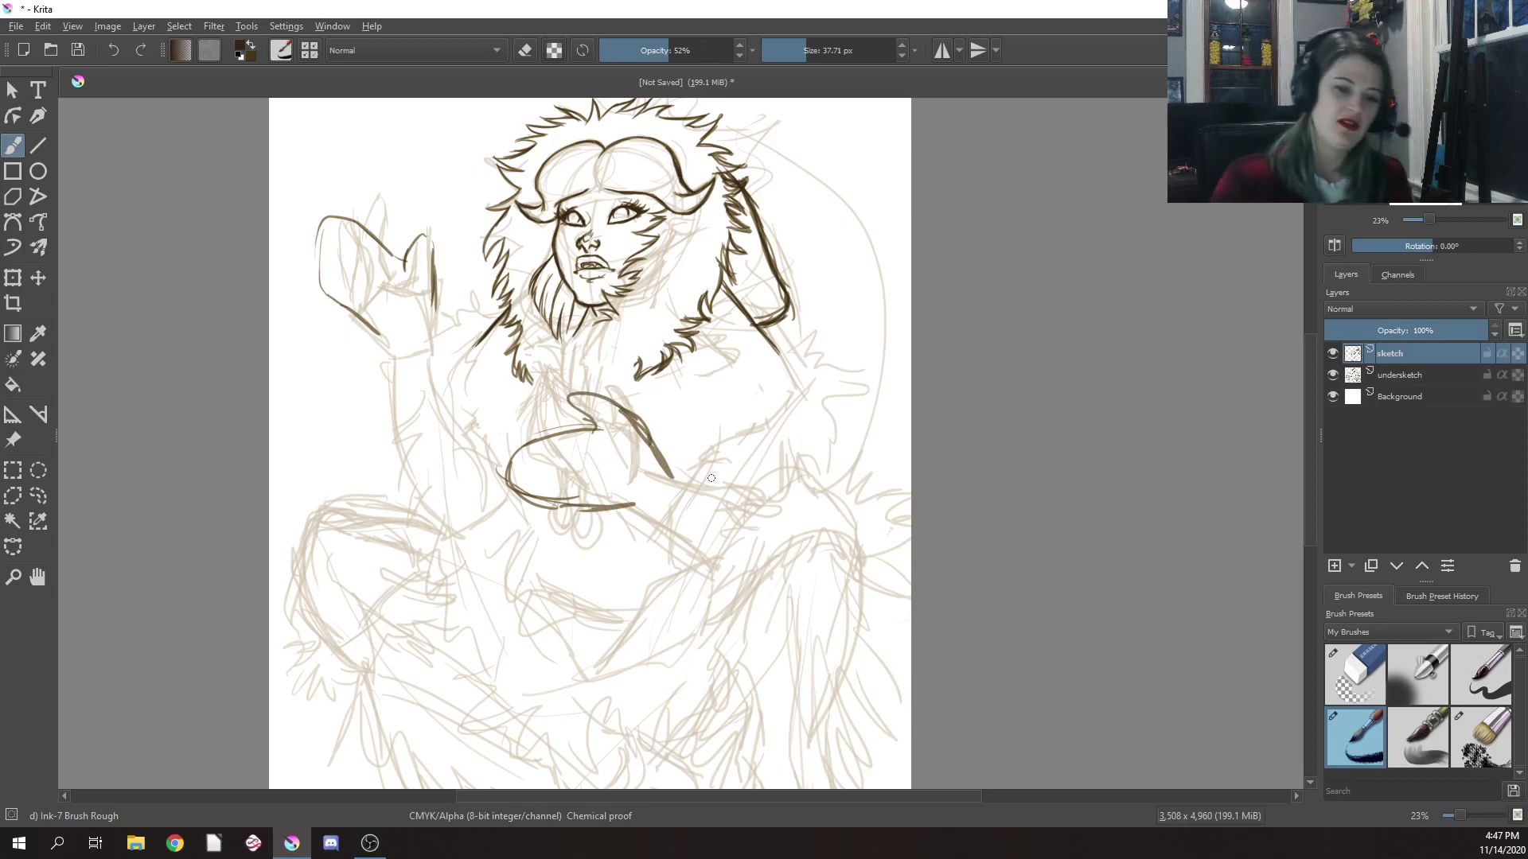
mouse_move(347, 264)
mouse_down()
mouse_move(322, 255)
mouse_move(327, 299)
mouse_move(345, 259)
mouse_move(330, 292)
mouse_move(323, 229)
mouse_move(352, 218)
mouse_move(329, 257)
mouse_up()
mouse_move(522, 448)
mouse_down()
mouse_move(519, 485)
mouse_move(587, 474)
mouse_move(517, 491)
mouse_move(610, 504)
mouse_move(575, 487)
mouse_move(516, 498)
mouse_move(556, 476)
mouse_move(545, 503)
mouse_move(604, 504)
mouse_up()
Erase the lower chest strokes and redraw the chest line and its diagonal curve with Ink-7 Brush Rough
right_click(794, 536)
click(784, 438)
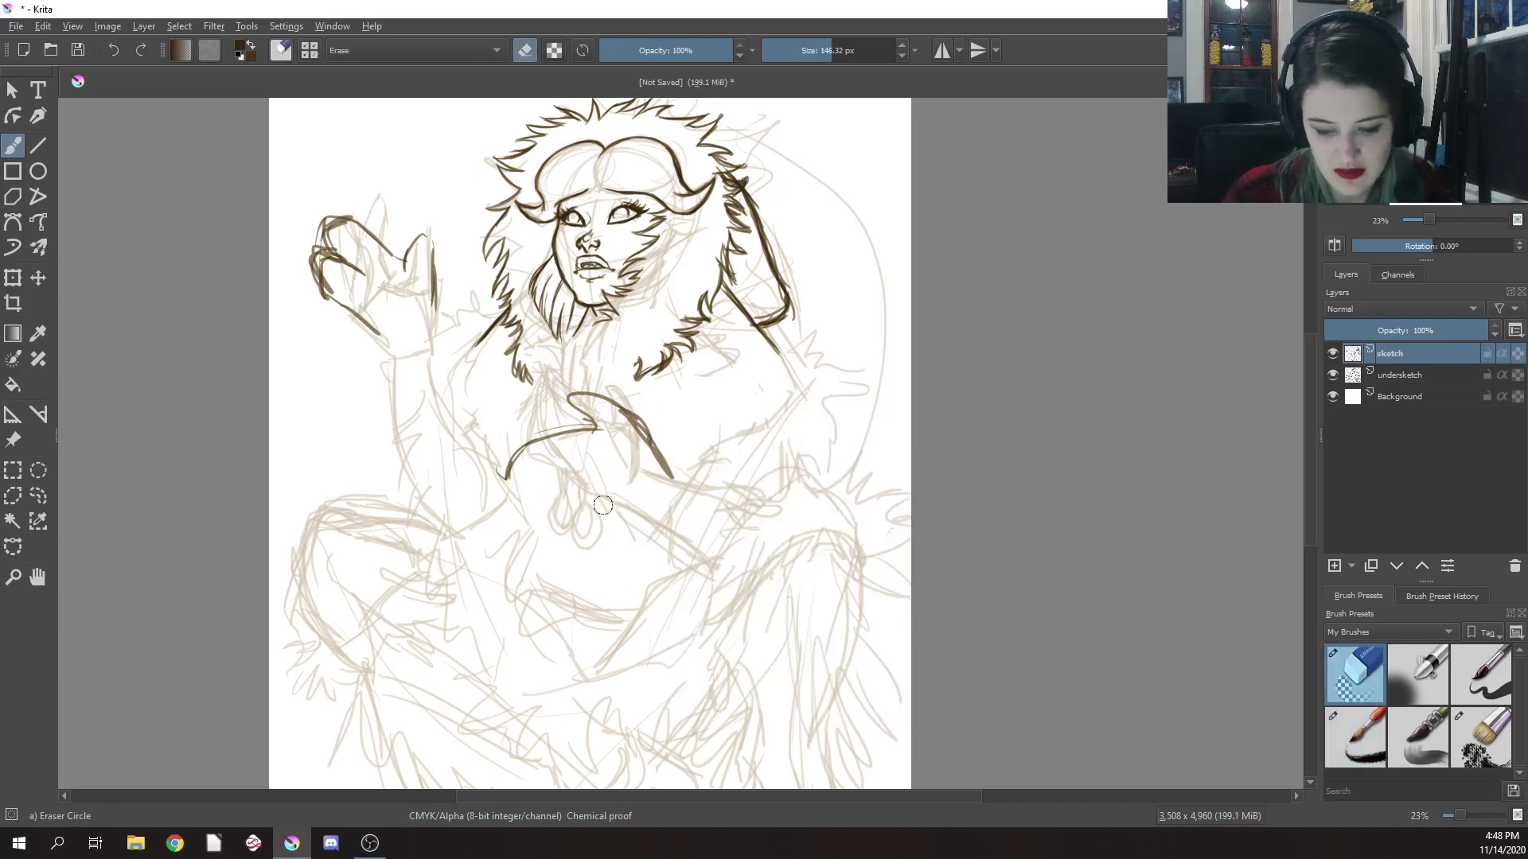
right_click(613, 476)
click(707, 511)
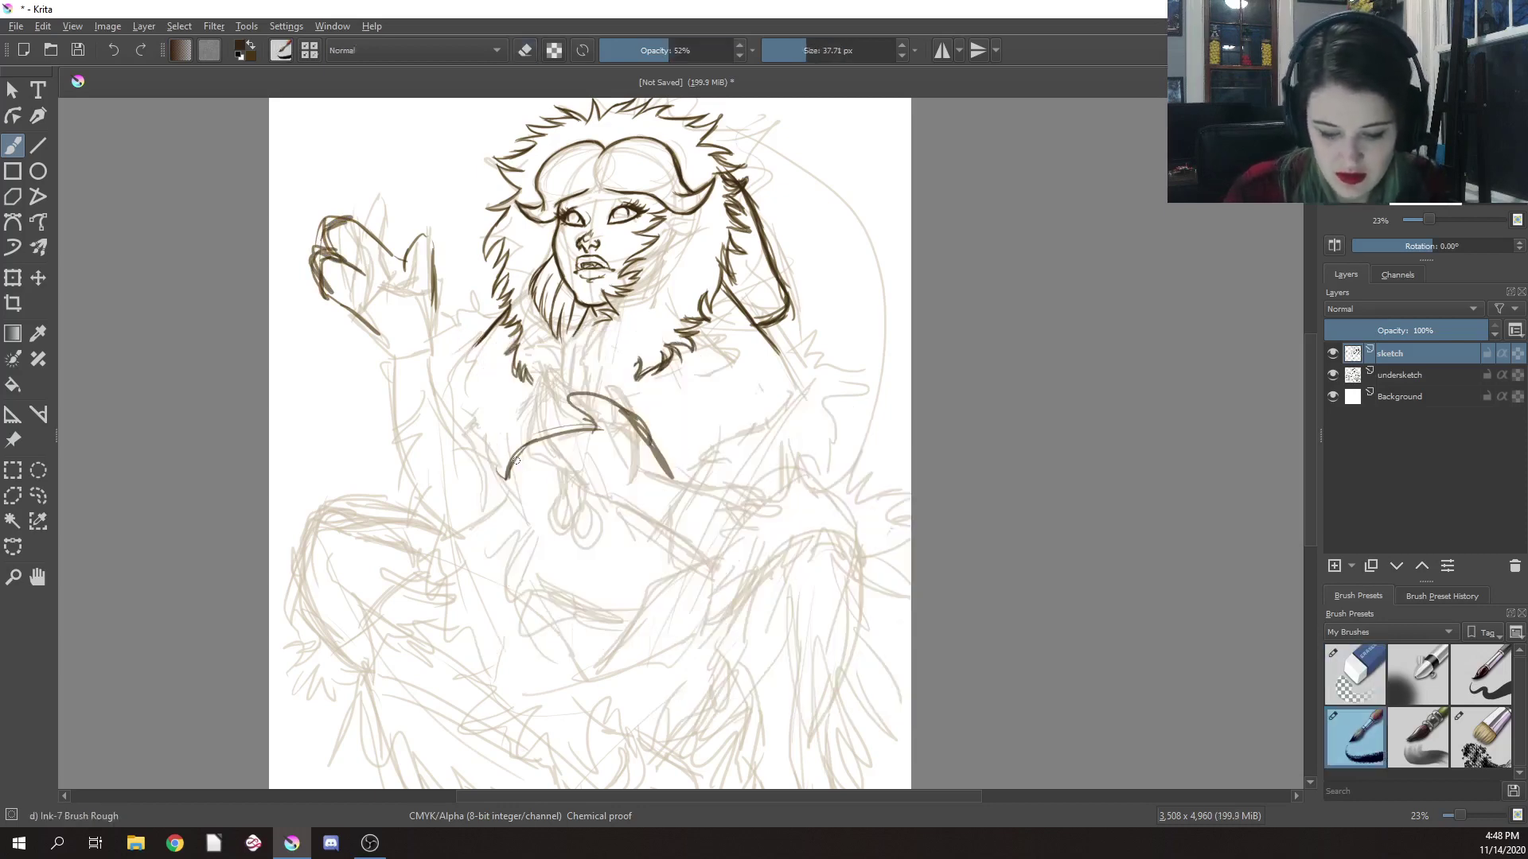
mouse_move(519, 458)
mouse_down()
mouse_move(571, 479)
mouse_move(537, 504)
mouse_move(585, 483)
mouse_up()
mouse_move(548, 498)
mouse_down()
mouse_move(542, 523)
mouse_move(516, 507)
mouse_up()
mouse_move(517, 508)
mouse_down()
mouse_move(542, 521)
mouse_move(608, 510)
mouse_up()
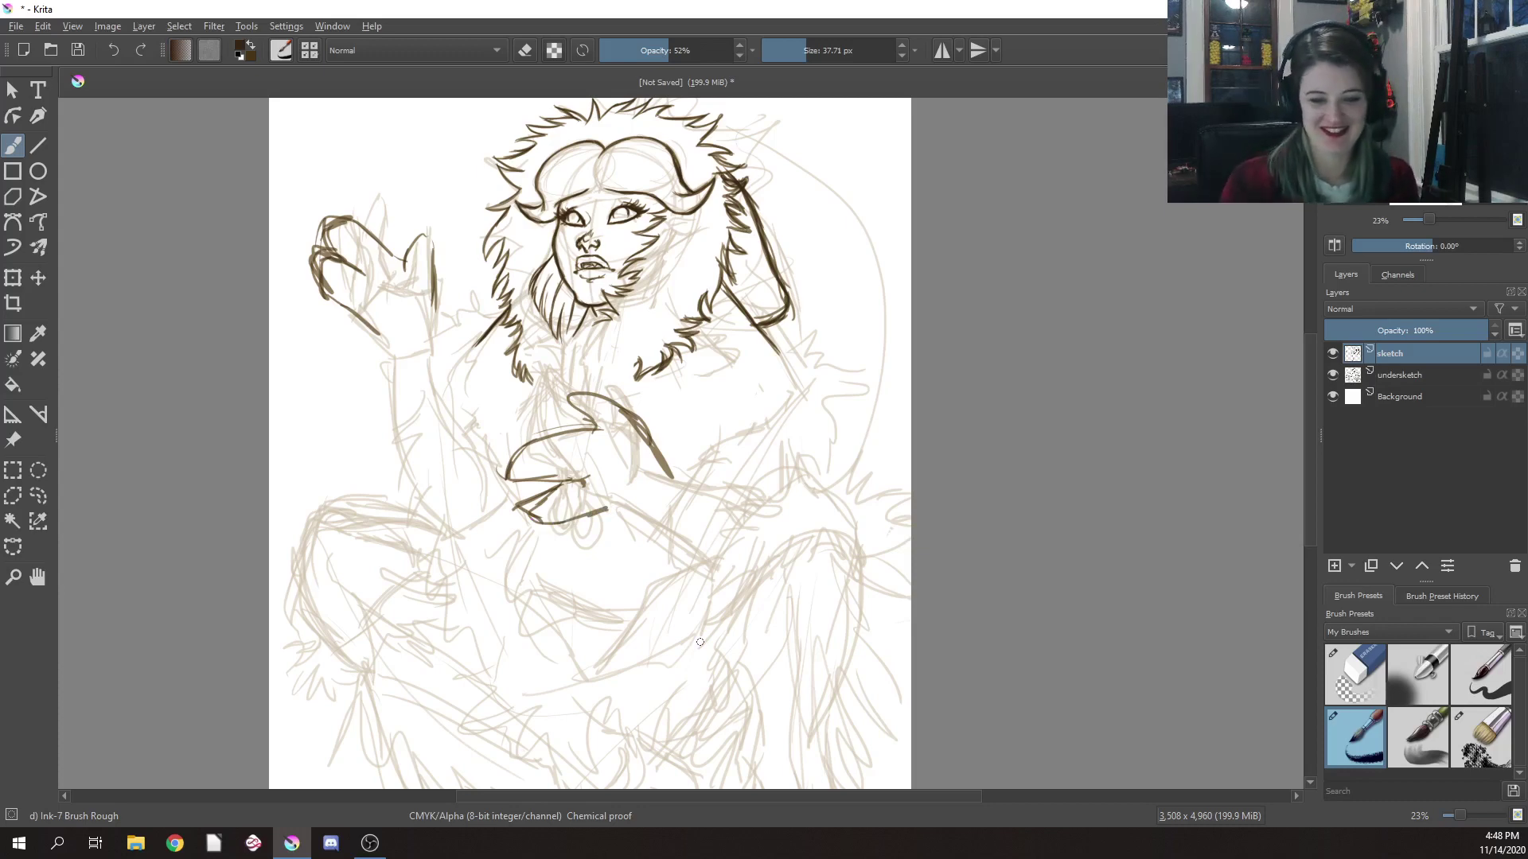
Erase the dark lower curved strokes and the stray finger line with Eraser Circle
right_click(729, 437)
right_click(834, 476)
right_click(834, 476)
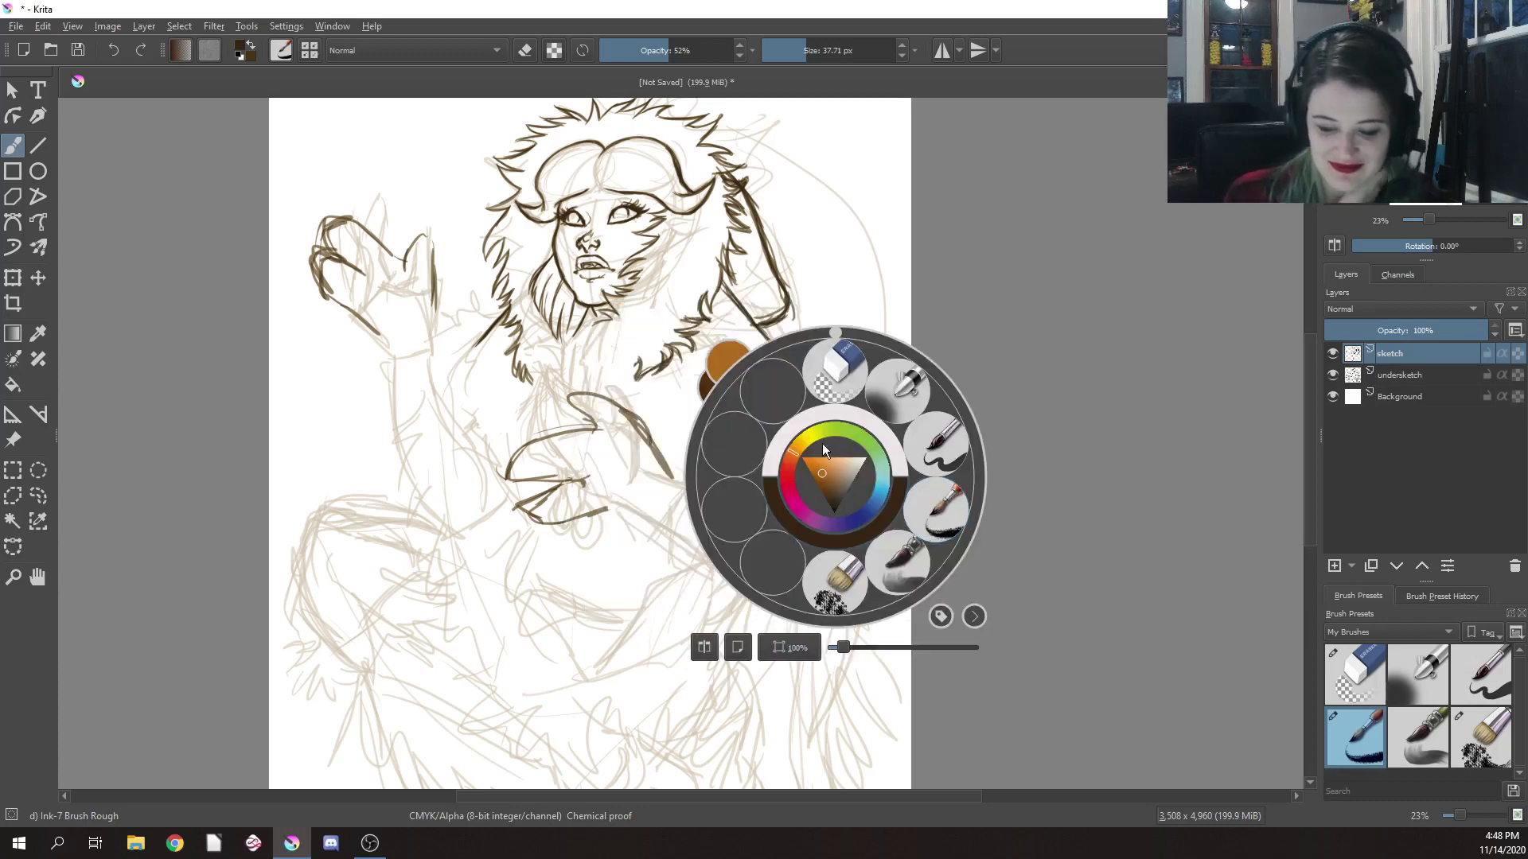
click(826, 365)
mouse_move(589, 493)
mouse_down()
mouse_move(504, 519)
mouse_move(545, 531)
mouse_move(610, 506)
mouse_move(507, 492)
mouse_up()
mouse_move(363, 279)
mouse_down()
mouse_move(334, 256)
mouse_move(314, 274)
mouse_move(375, 341)
mouse_up()
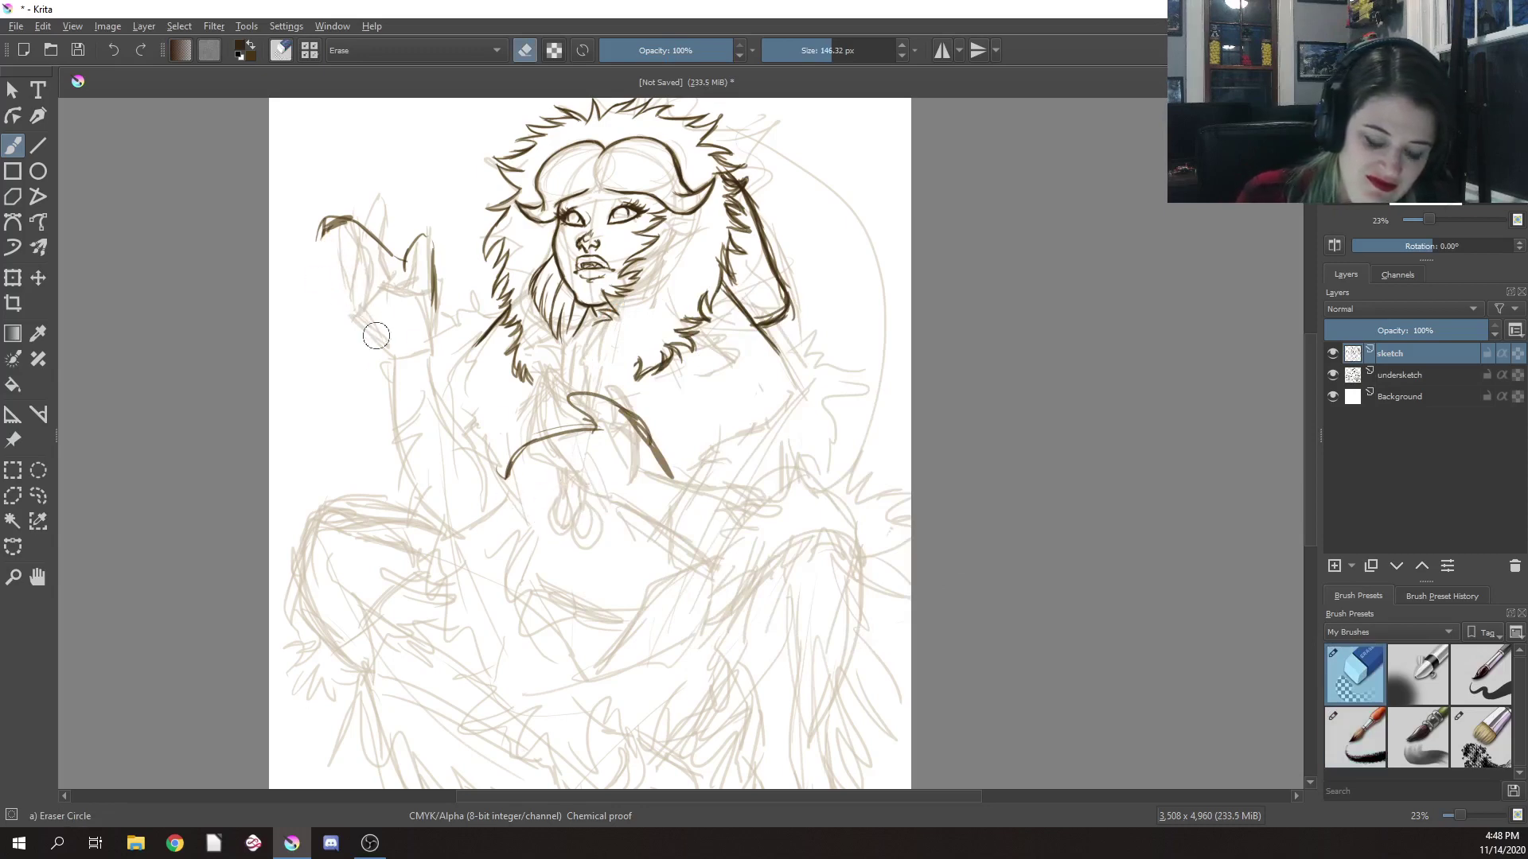
Re-ink the raised hand's fingers and thicken the diagonal finger edge
right_click(565, 348)
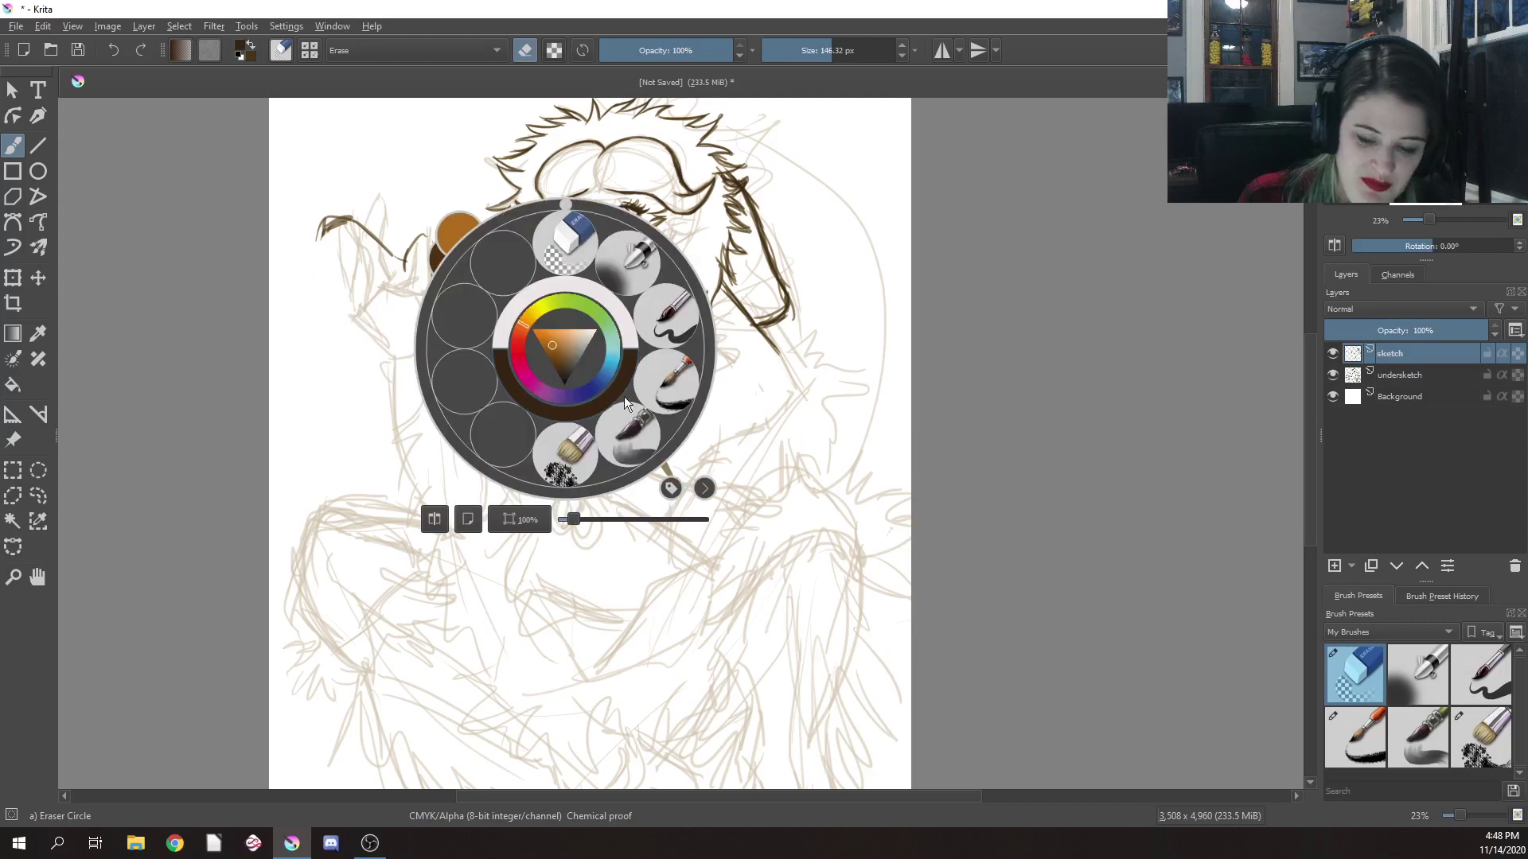
click(675, 394)
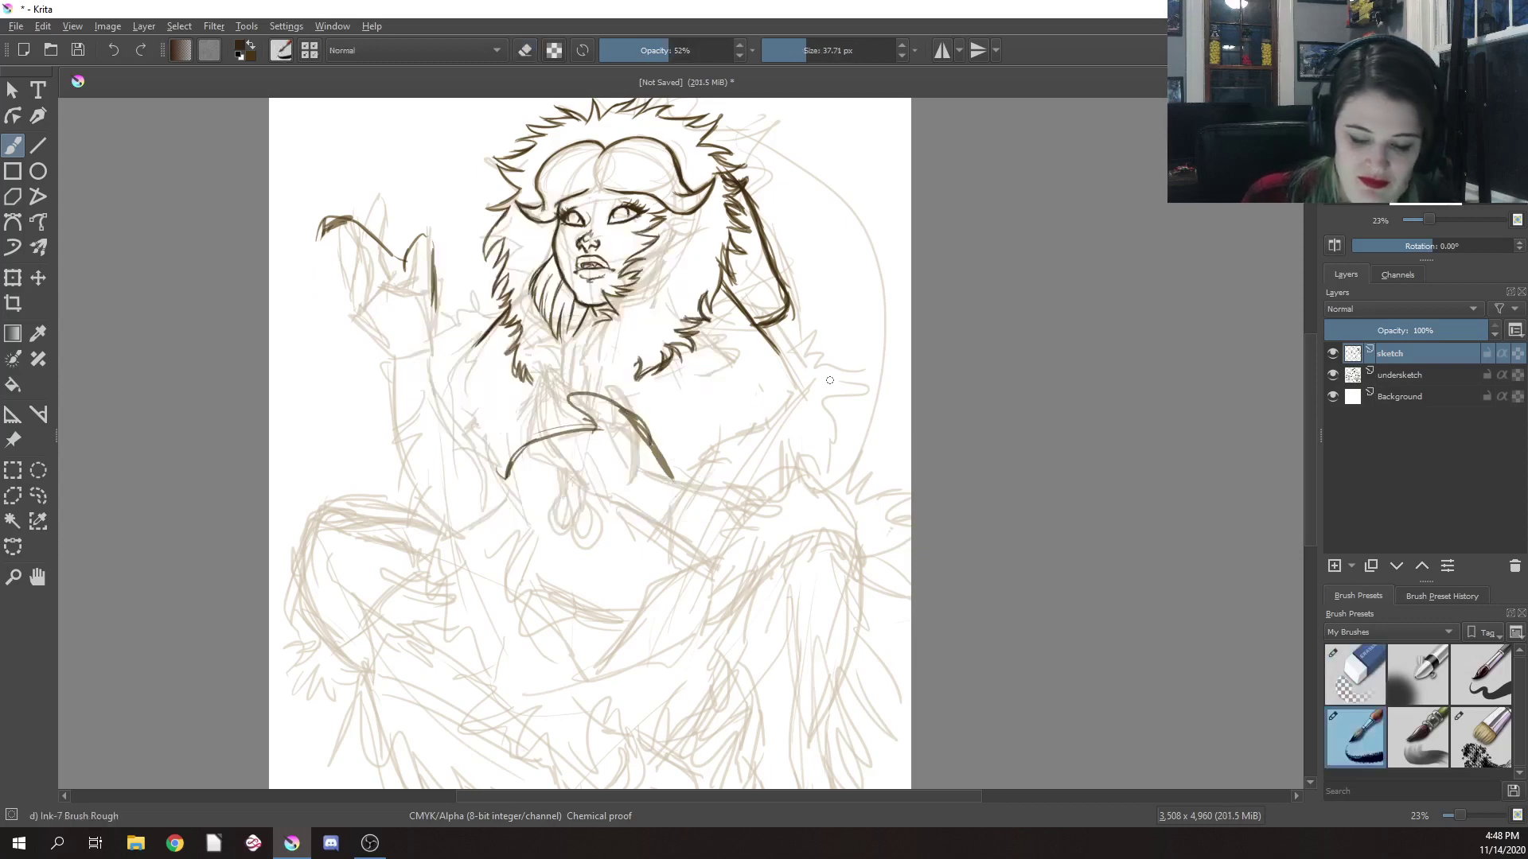
mouse_move(342, 215)
mouse_down()
mouse_move(325, 237)
mouse_move(359, 277)
mouse_move(318, 259)
mouse_move(339, 255)
mouse_move(364, 281)
mouse_move(336, 254)
mouse_move(330, 307)
mouse_move(344, 316)
mouse_move(337, 274)
mouse_move(361, 325)
mouse_up()
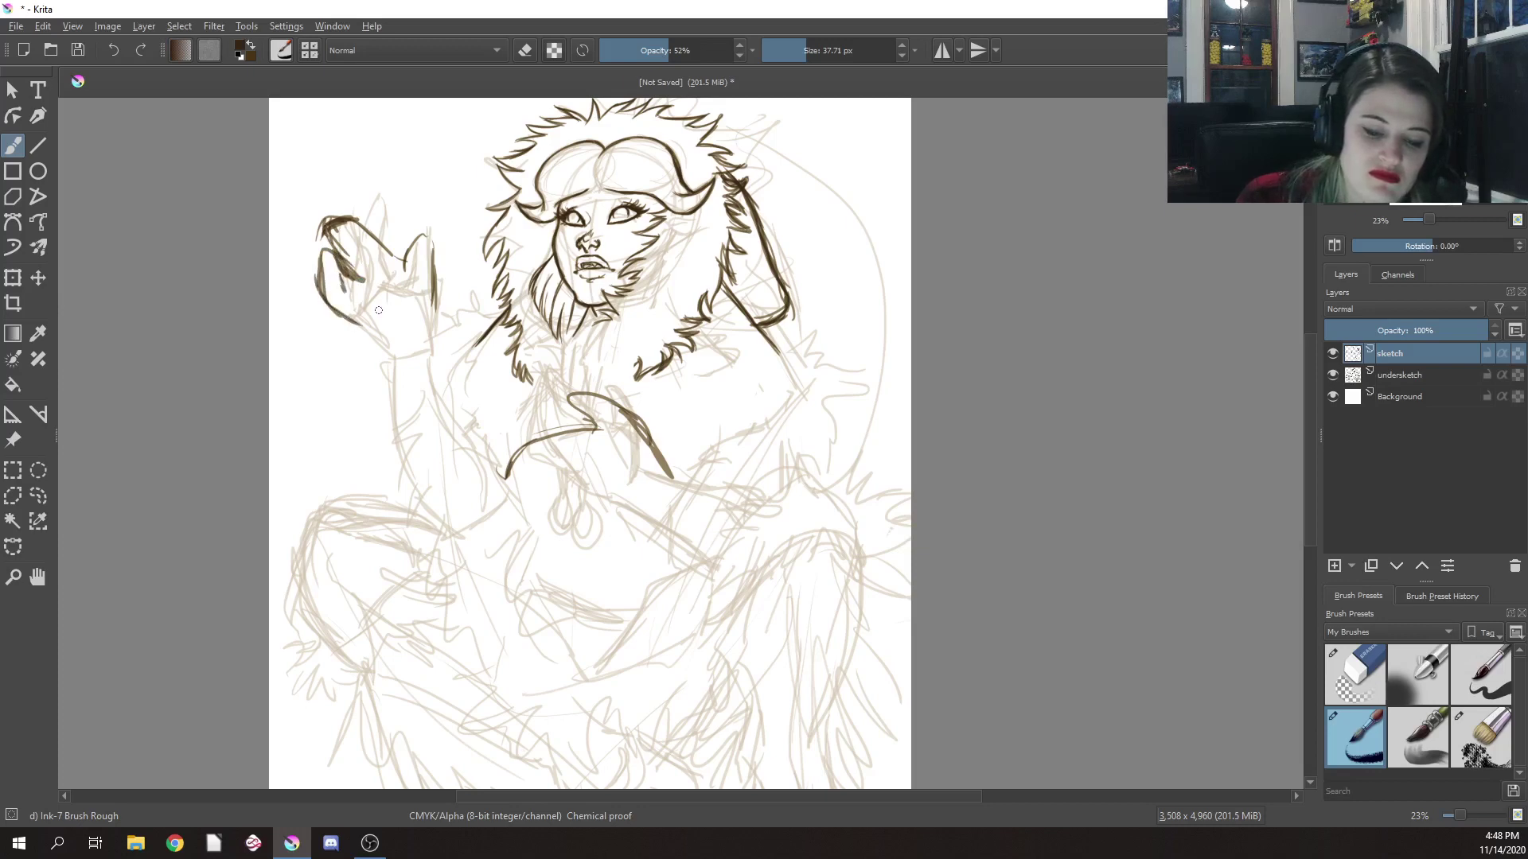
drag(333, 242, 357, 273)
drag(327, 236, 364, 277)
drag(329, 233, 364, 278)
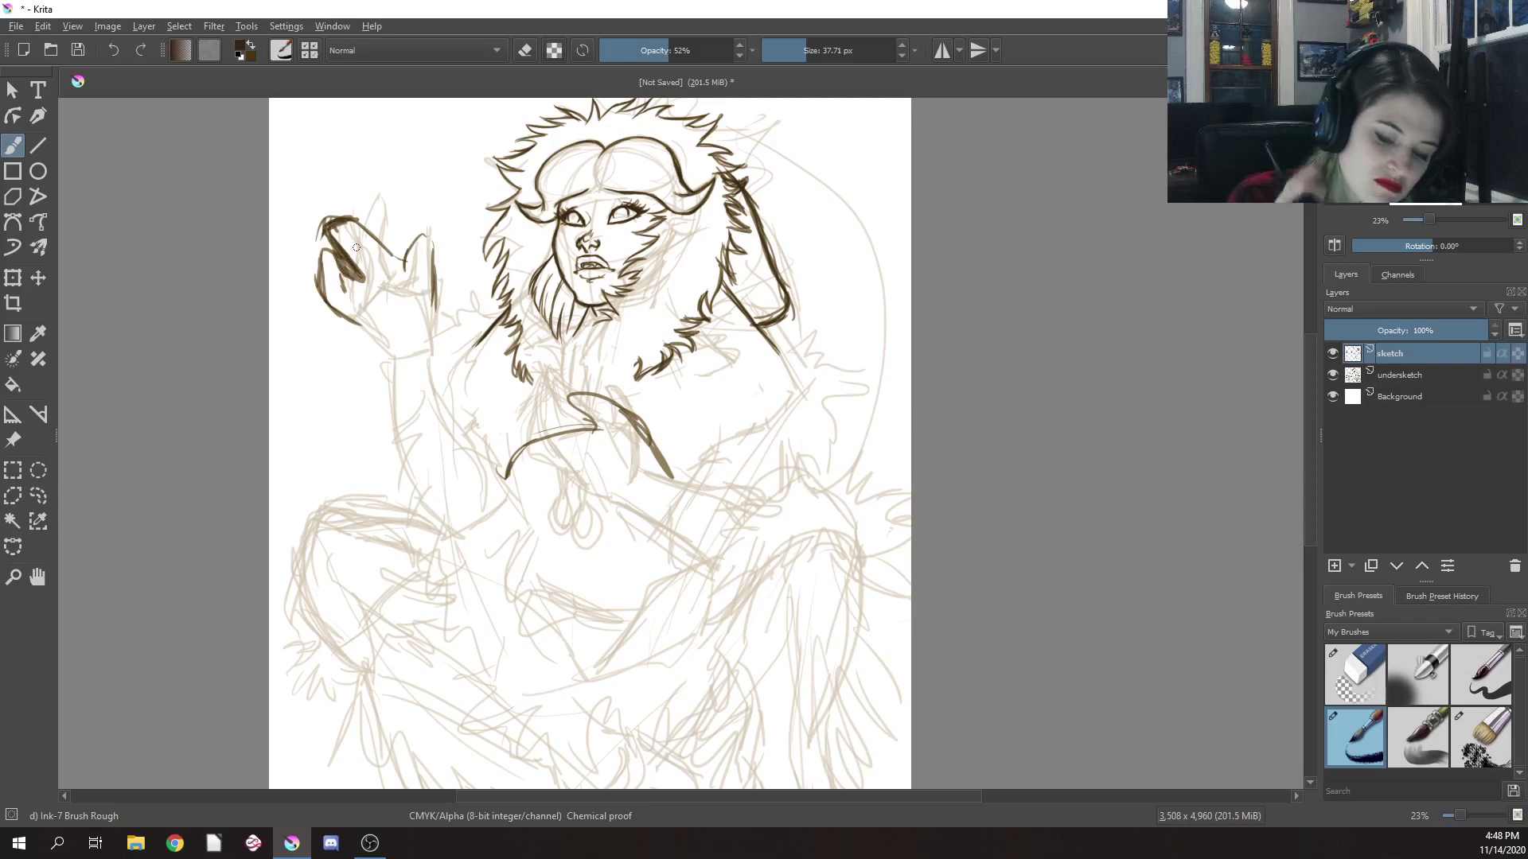
Erase the left part of the curved stroke and ink the curled hand's outline below the collar
right_click(598, 447)
click(598, 338)
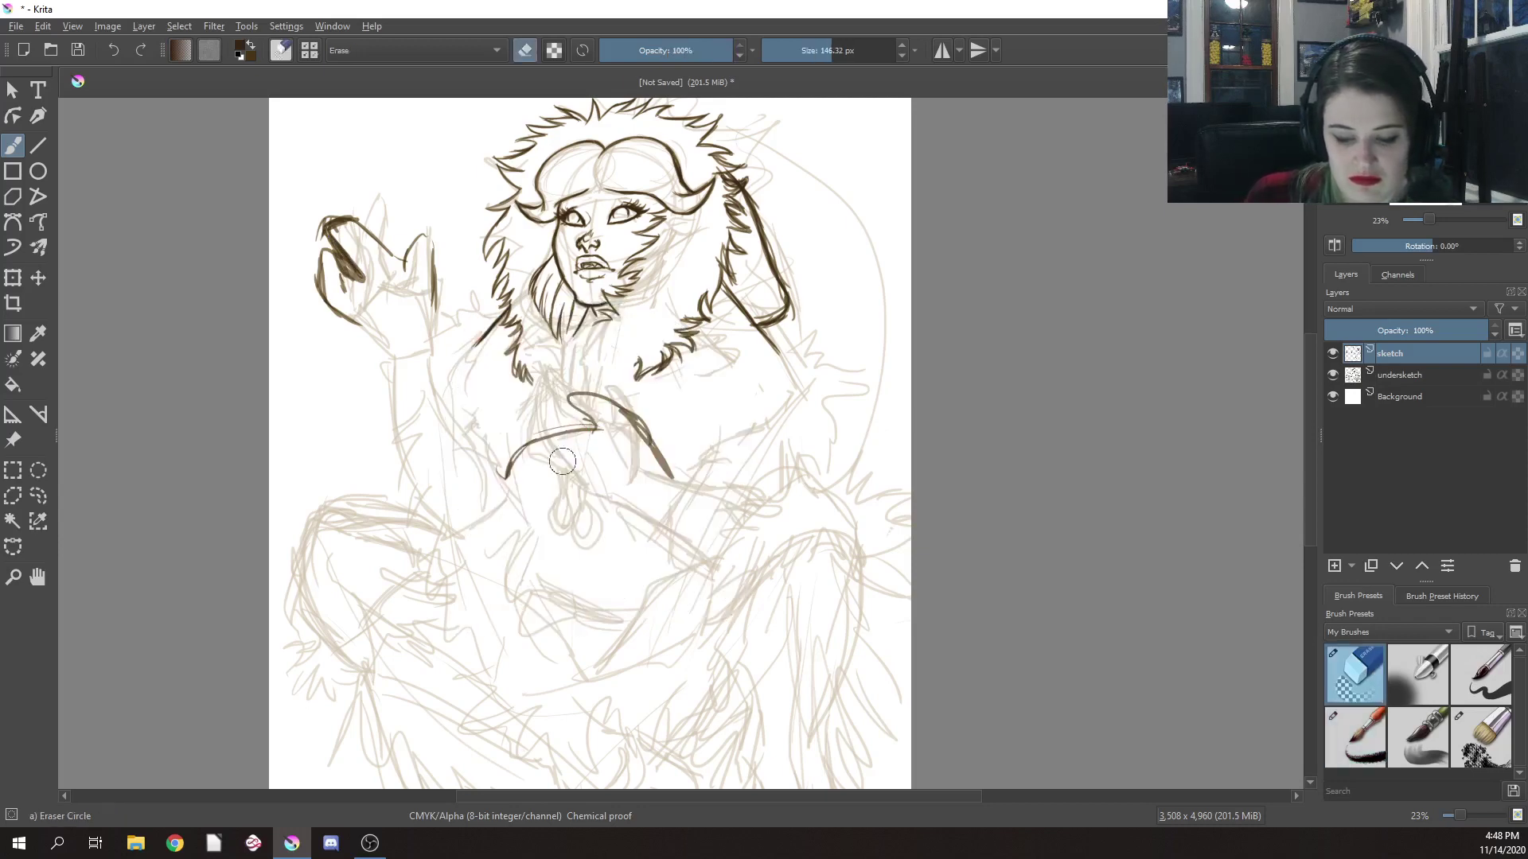
drag(569, 429, 504, 485)
right_click(593, 453)
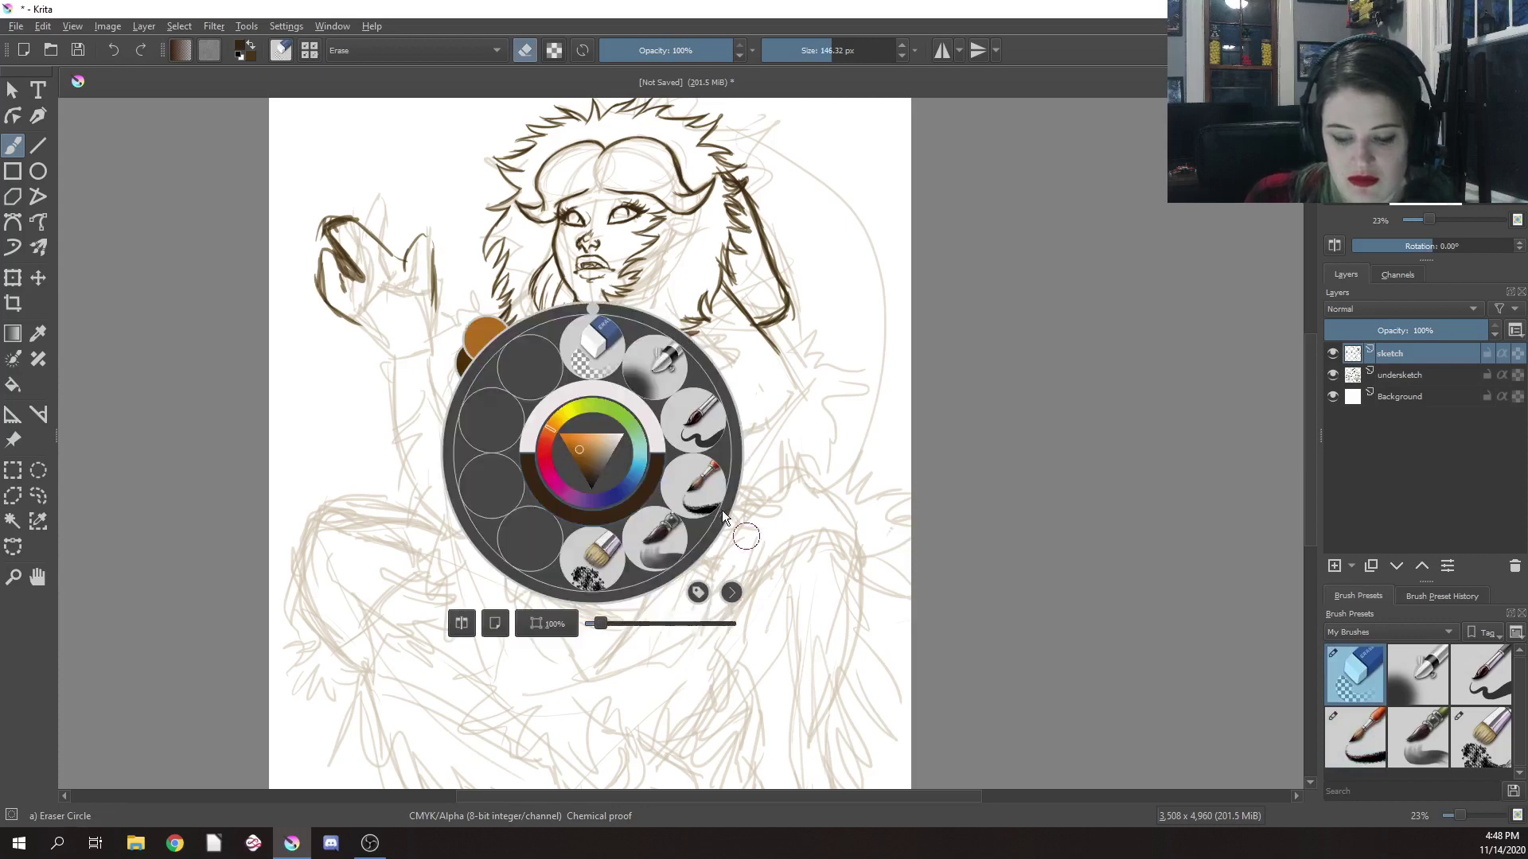
click(693, 481)
drag(599, 427, 529, 436)
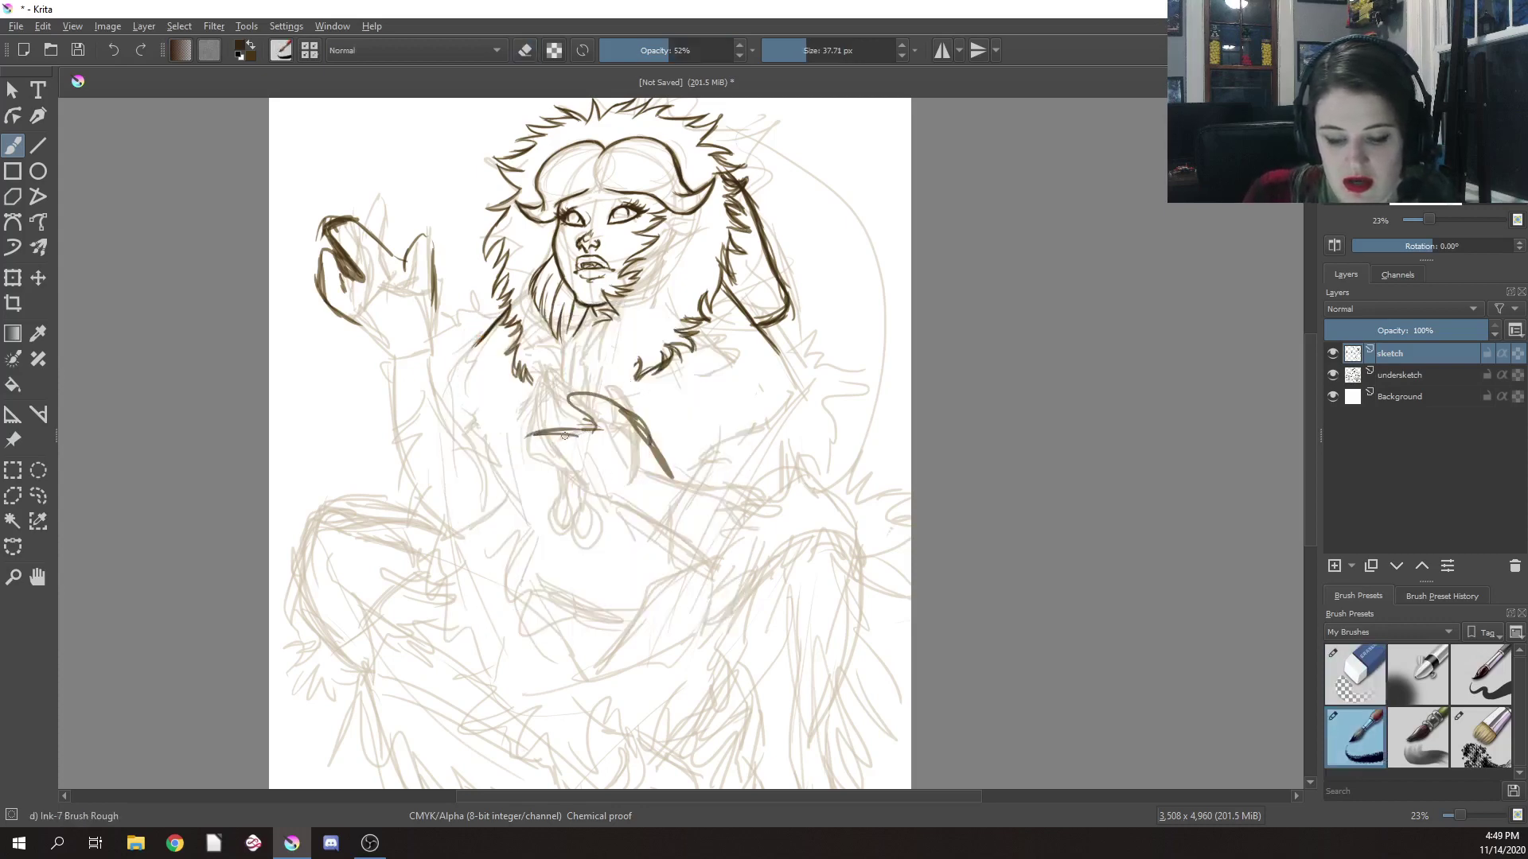
mouse_move(536, 435)
mouse_down()
mouse_move(579, 472)
mouse_move(530, 471)
mouse_move(546, 499)
mouse_move(558, 472)
mouse_move(583, 502)
mouse_move(619, 496)
mouse_up()
Trim the diagonal stroke, add a short dark stroke below the collar, and extend the hand outline downward
right_click(698, 338)
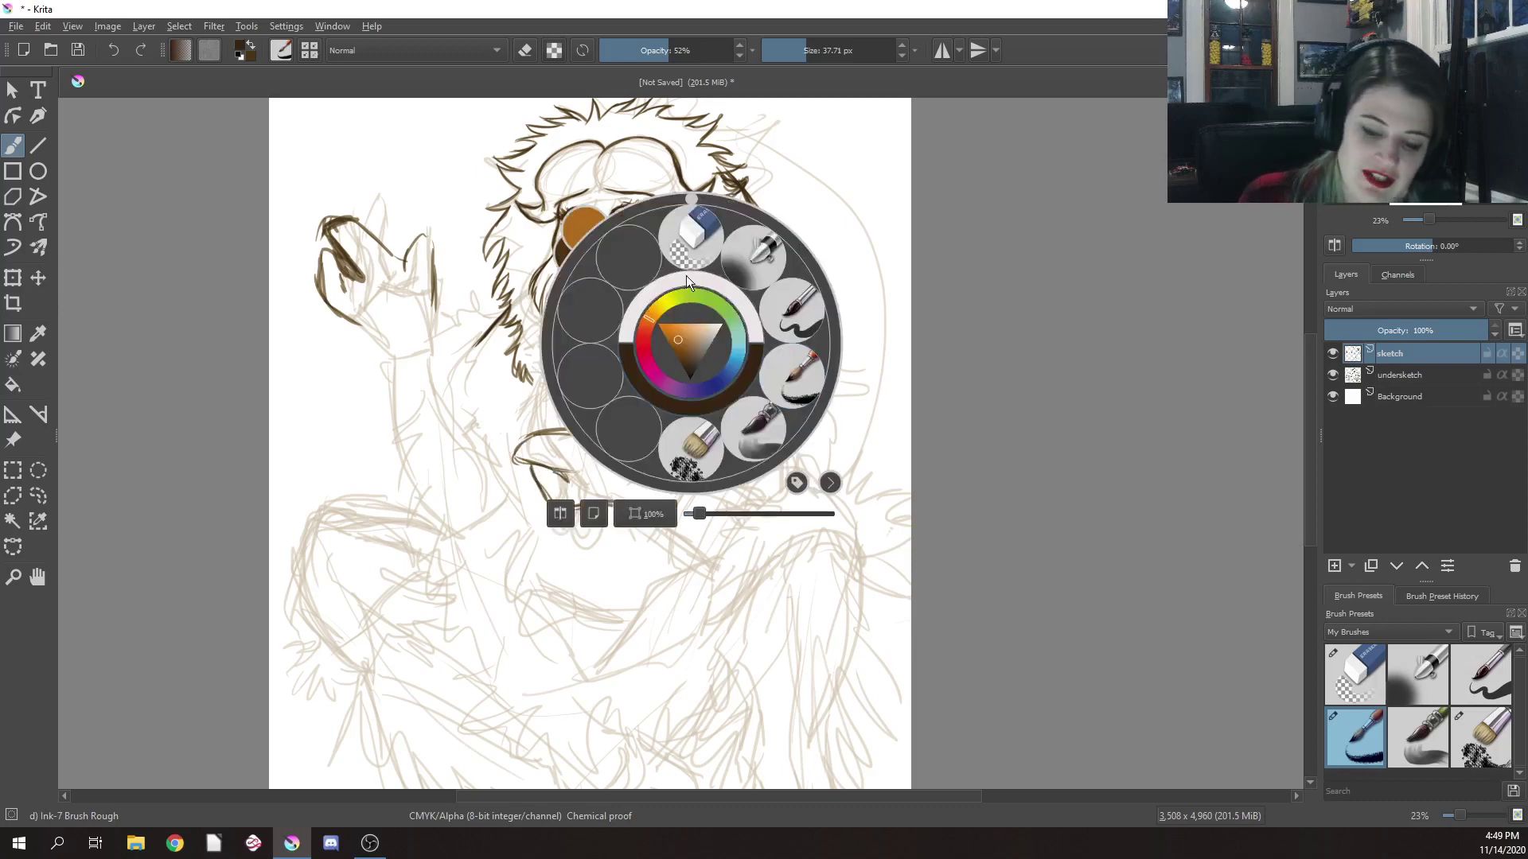
click(686, 275)
drag(649, 414, 673, 480)
right_click(668, 330)
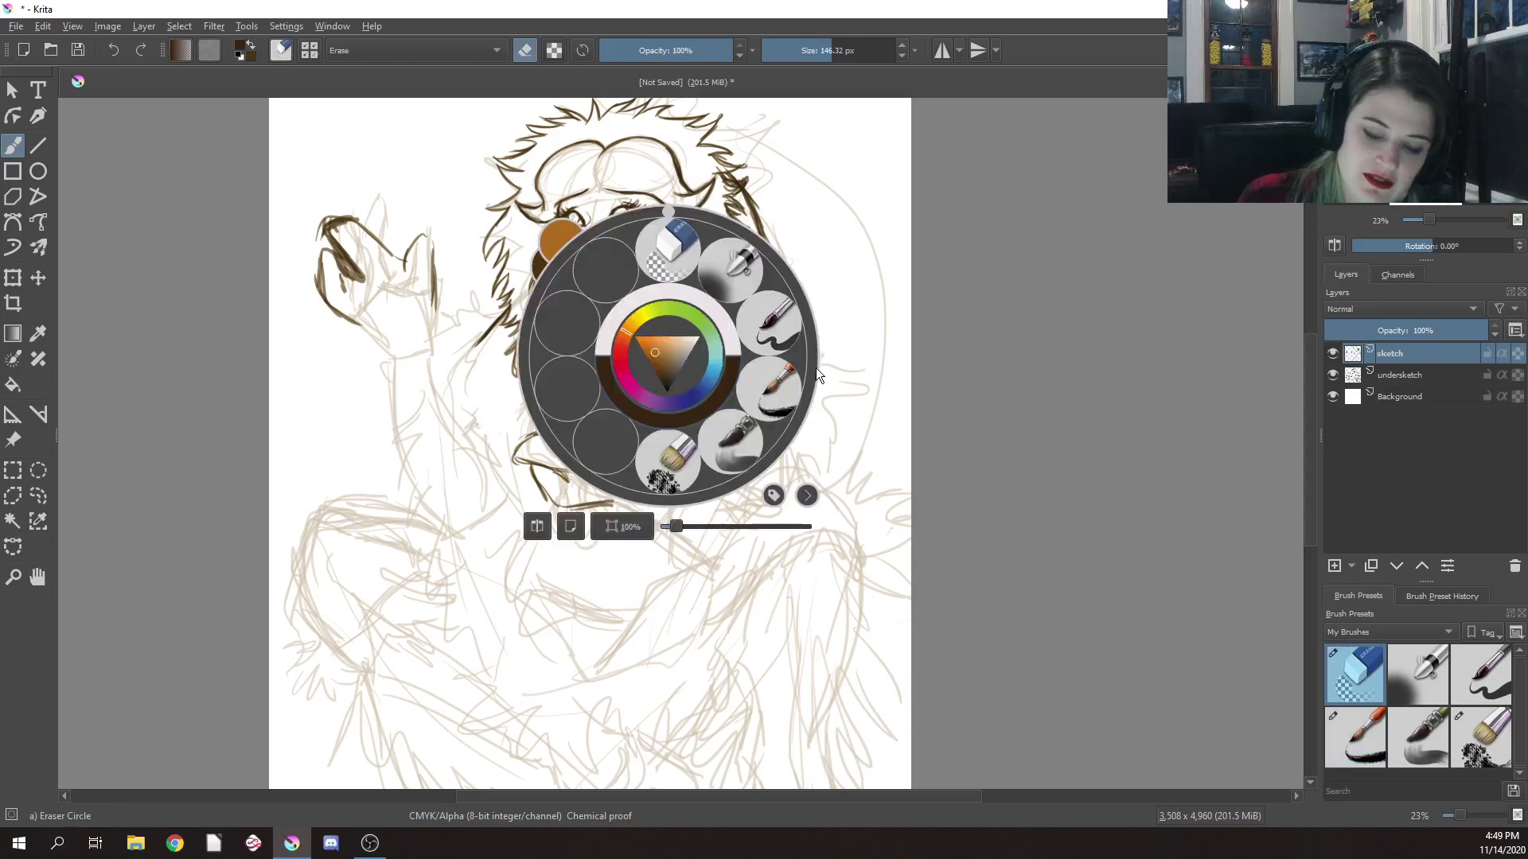
click(776, 390)
drag(631, 406, 652, 459)
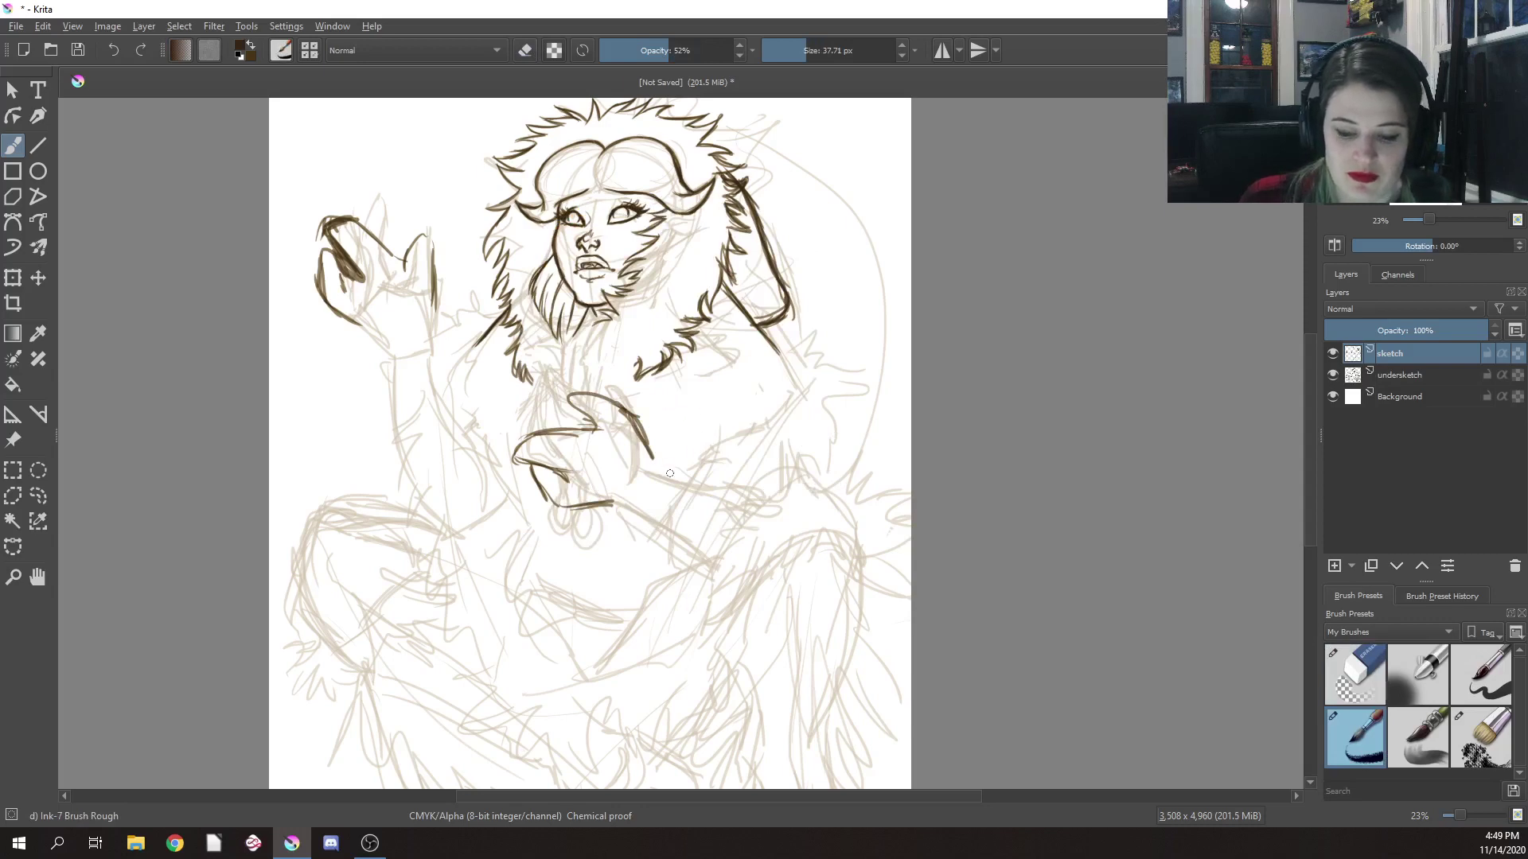
drag(352, 321, 389, 351)
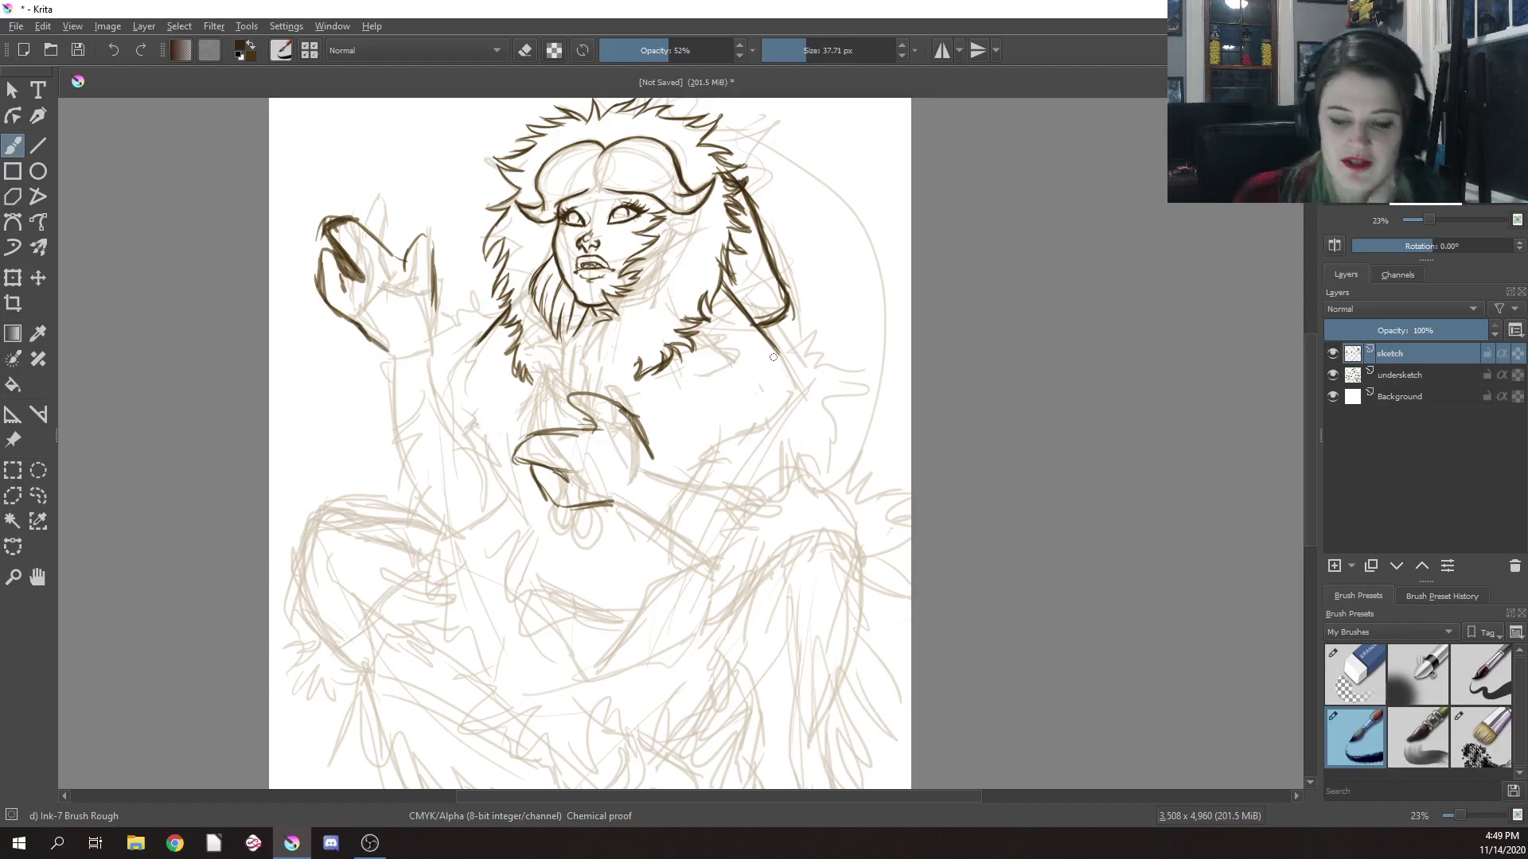
scroll(662, 447, up, 3)
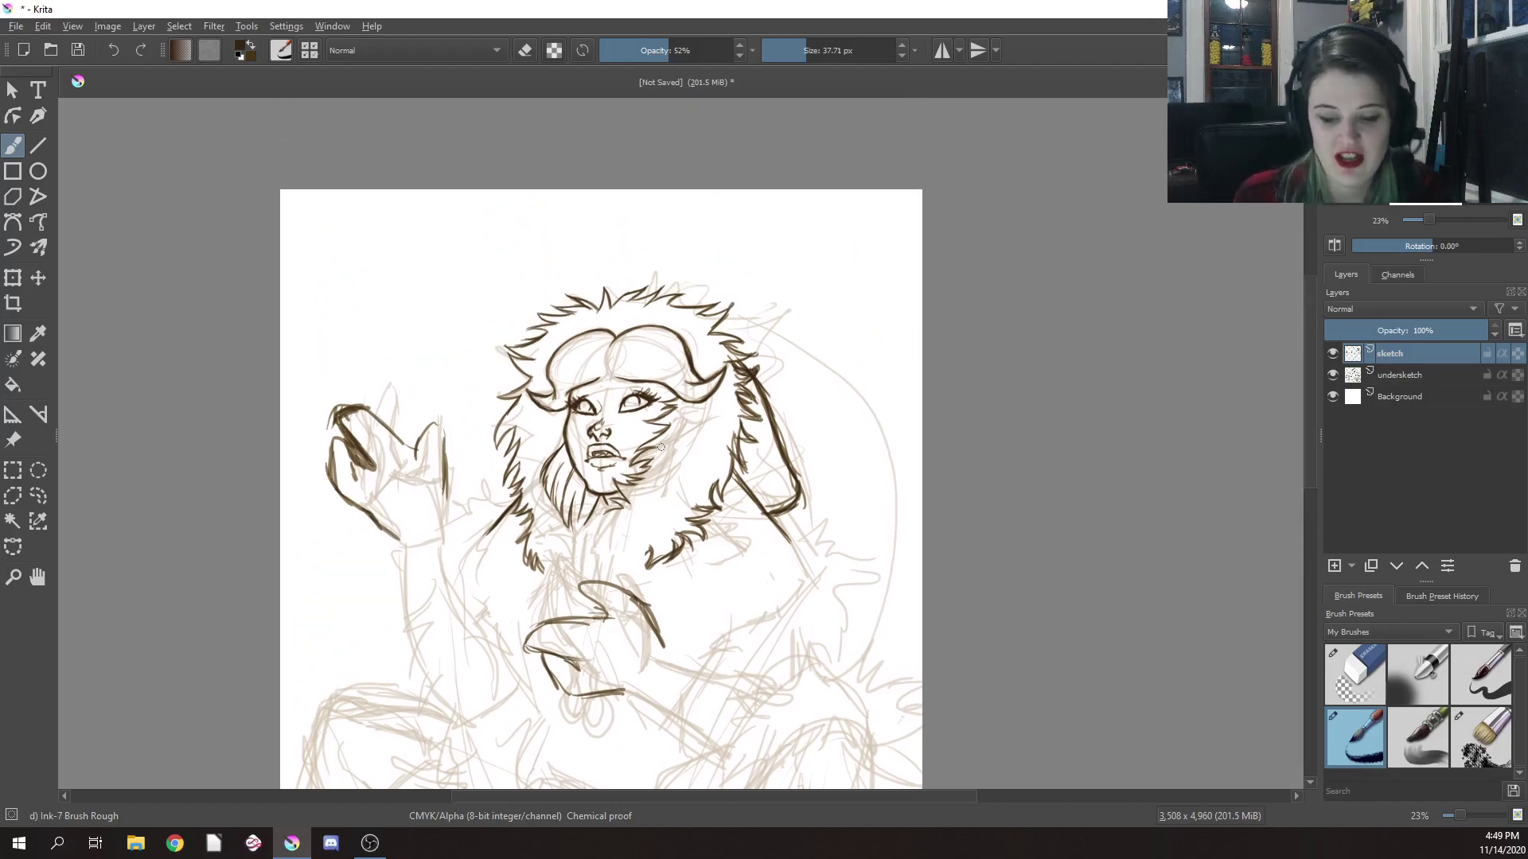
right_click(661, 447)
drag(681, 602, 698, 613)
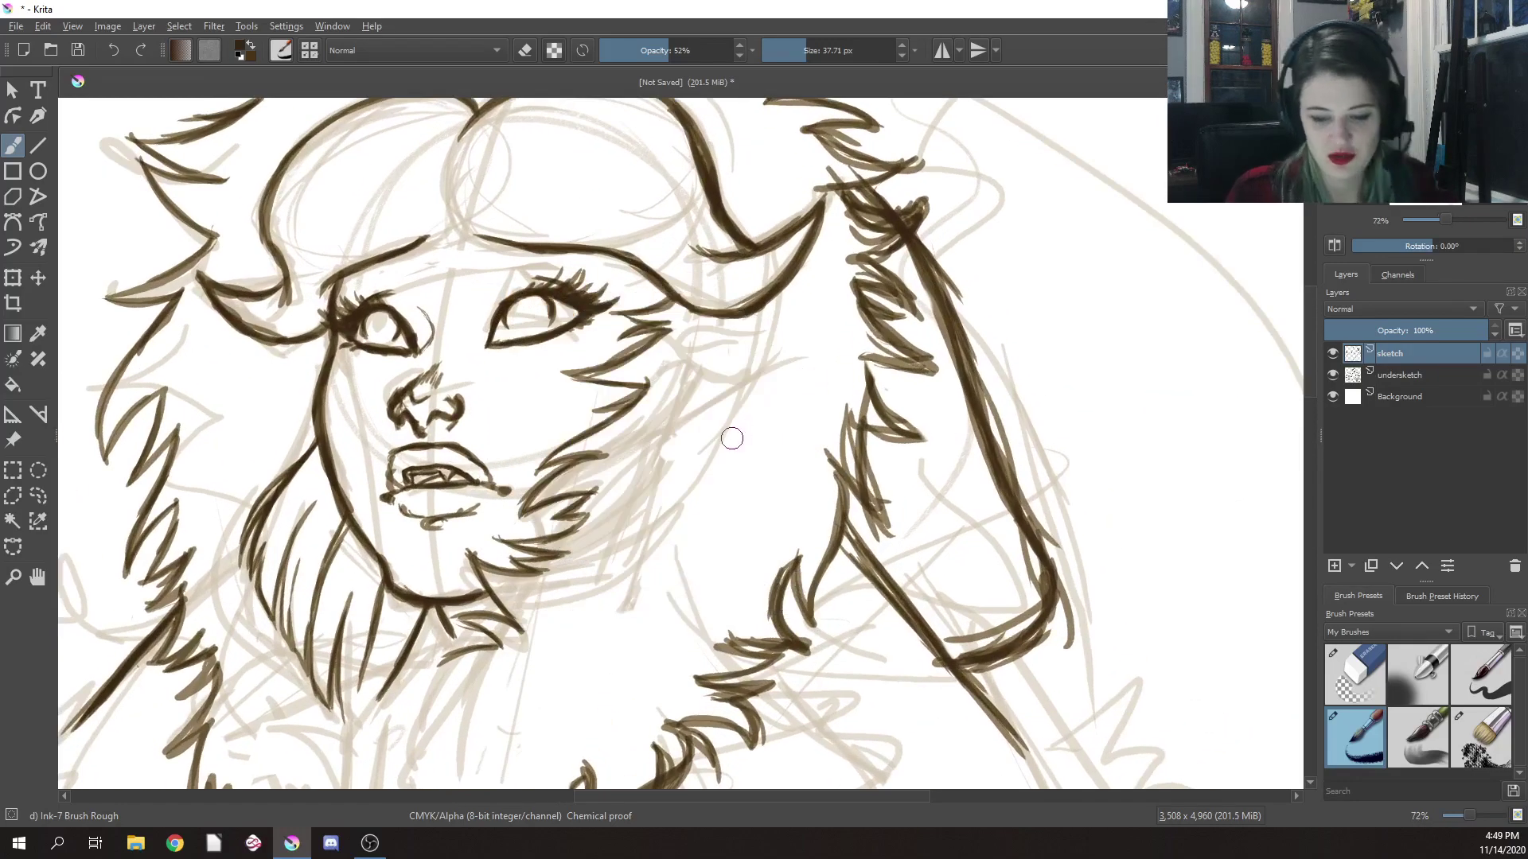
mouse_move(732, 438)
mouse_down()
mouse_move(777, 580)
mouse_move(886, 573)
mouse_up()
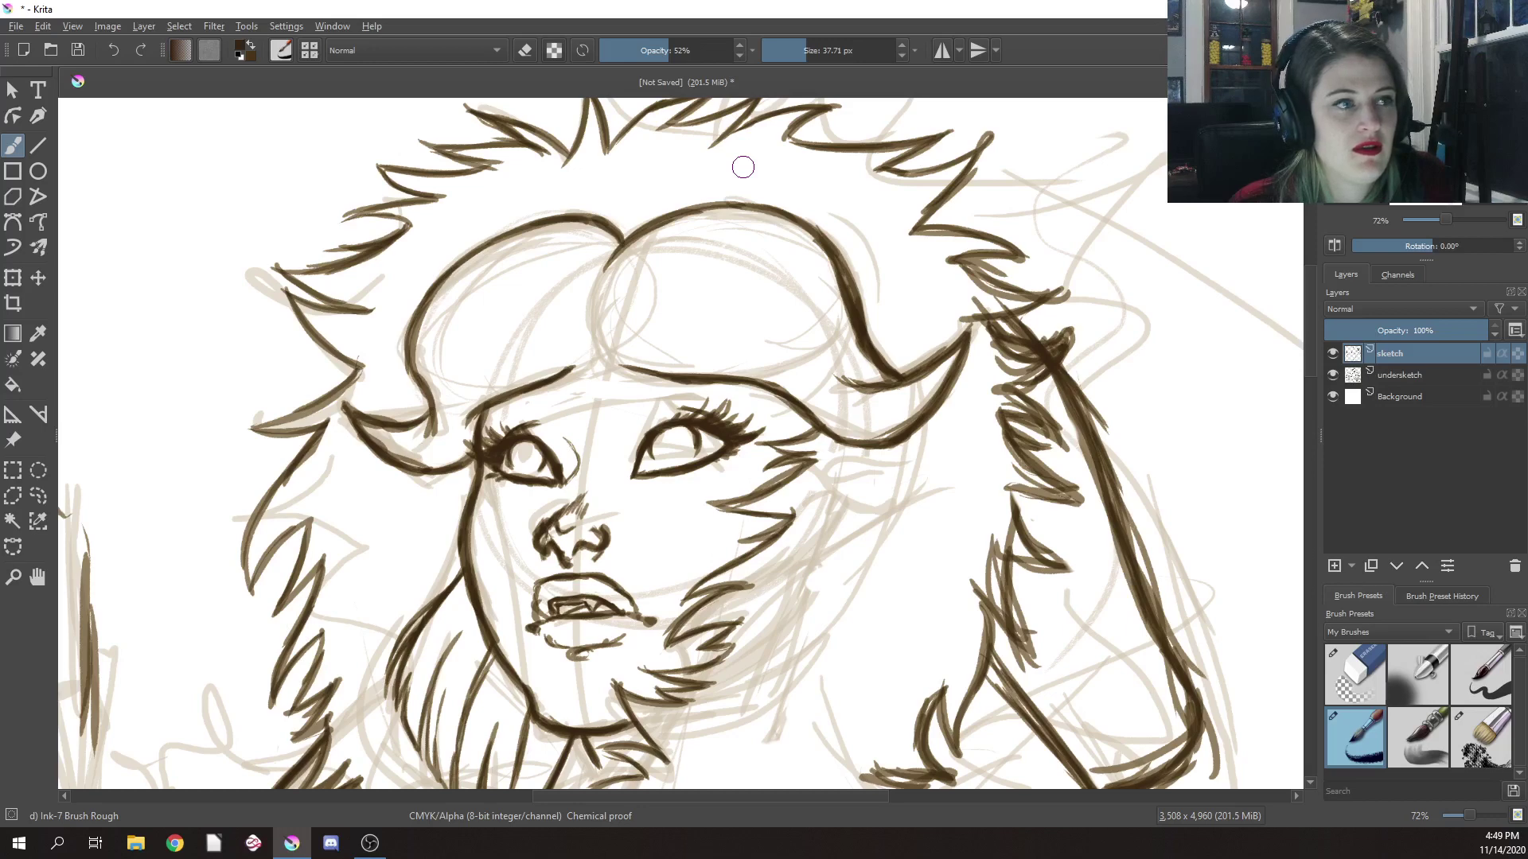
right_click(817, 439)
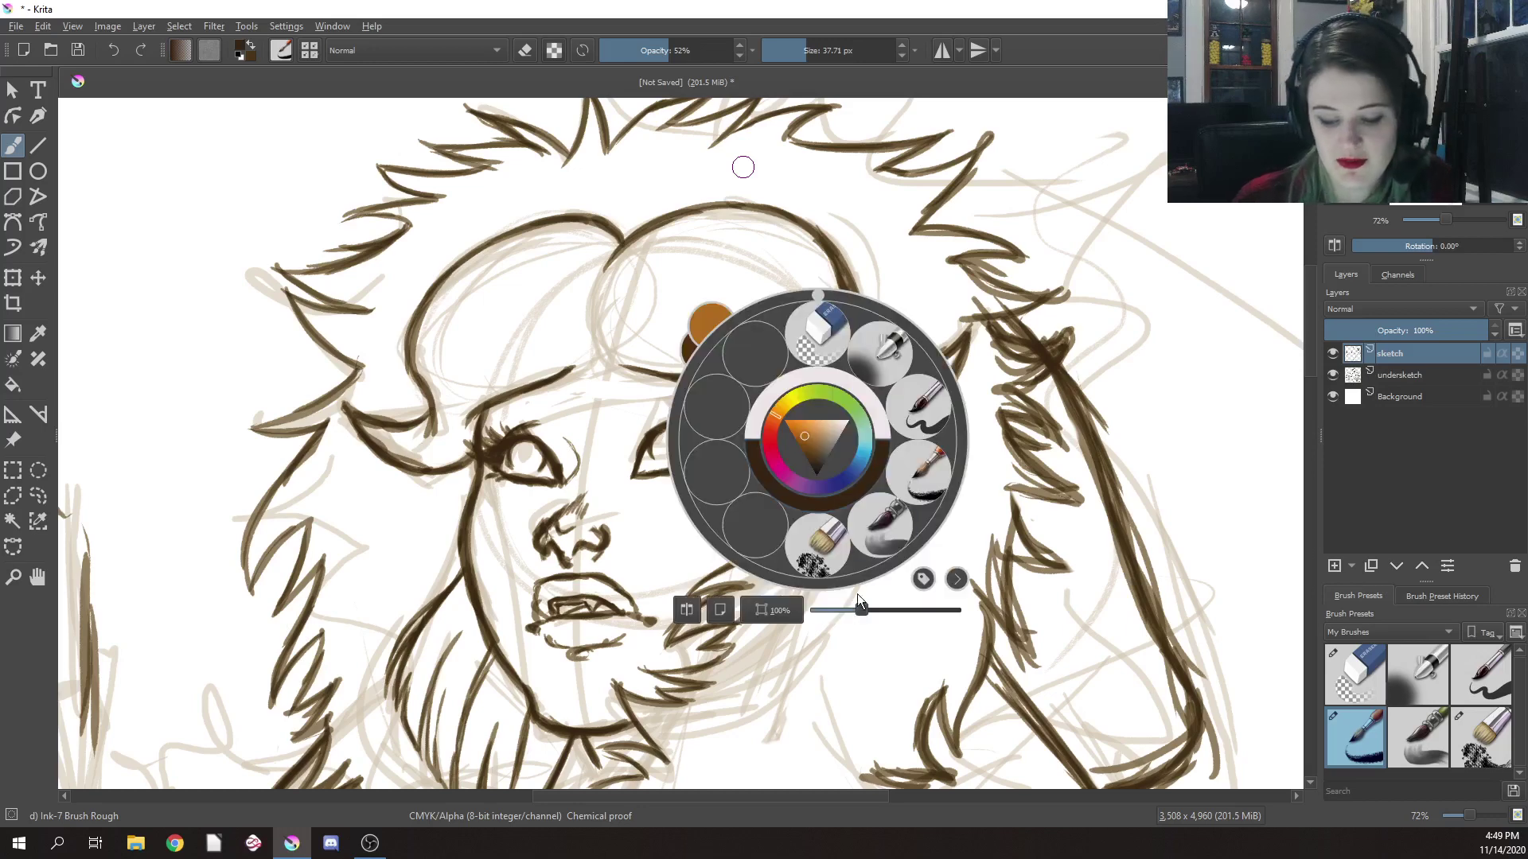
mouse_move(857, 593)
mouse_down()
mouse_move(850, 614)
mouse_move(836, 610)
mouse_up()
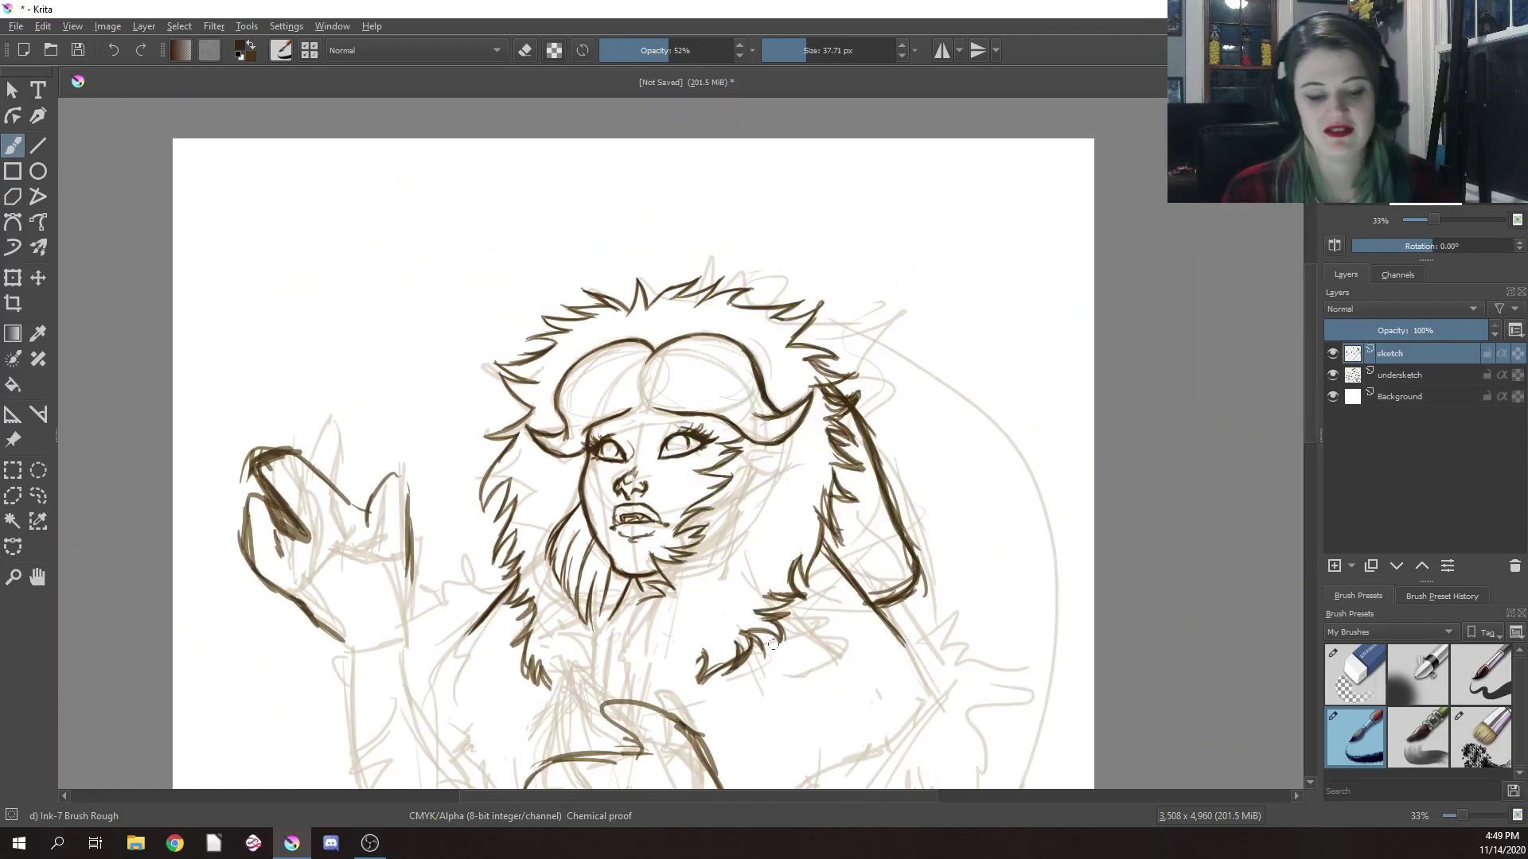
Erase stray lines in the finger gap and around the fingertip's upper-left outline
drag(761, 678, 737, 466)
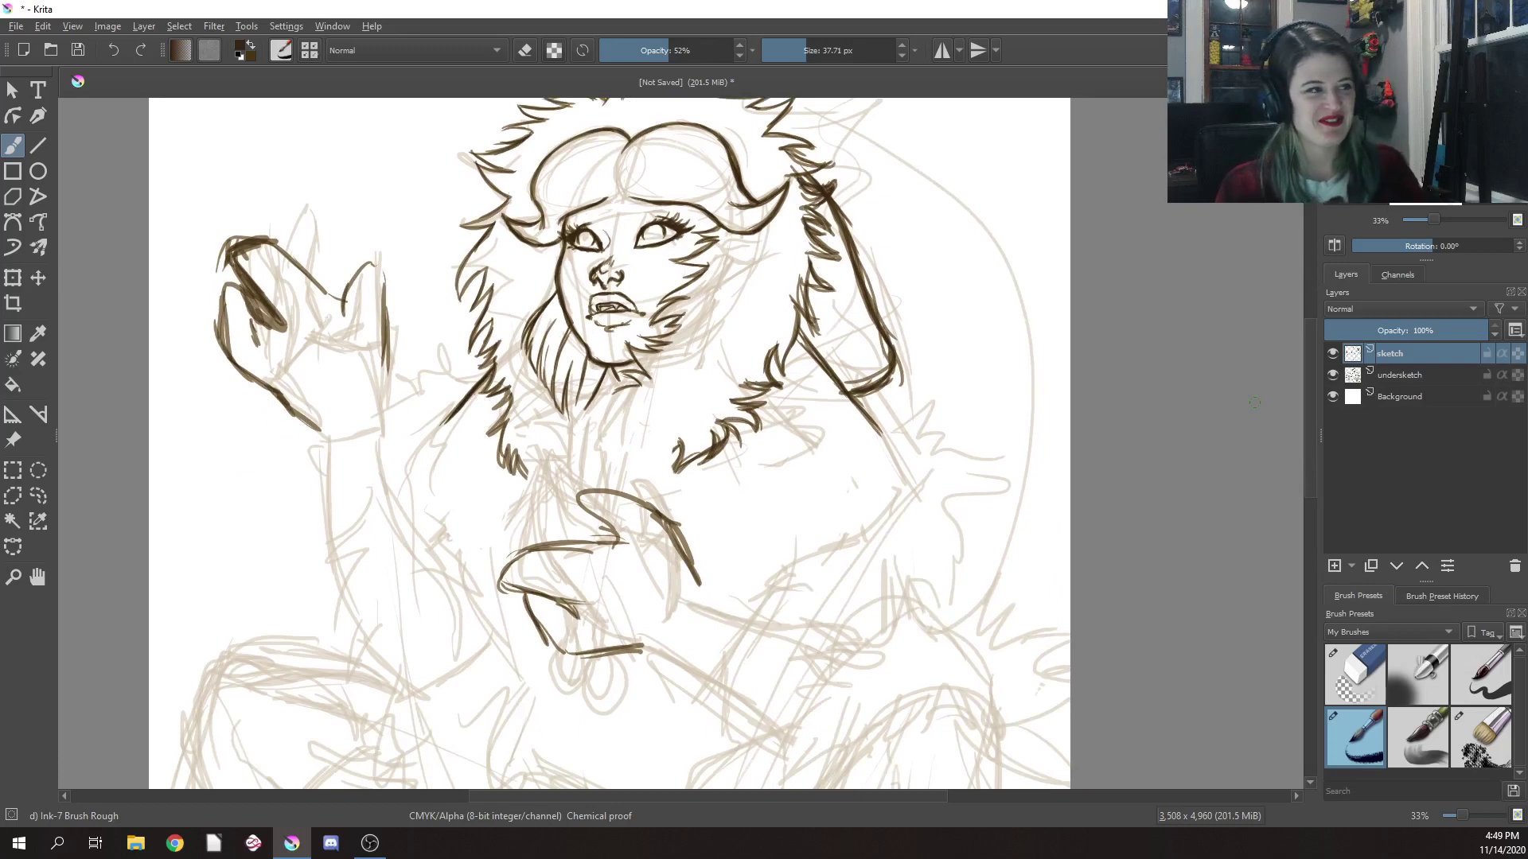
right_click(501, 342)
click(498, 223)
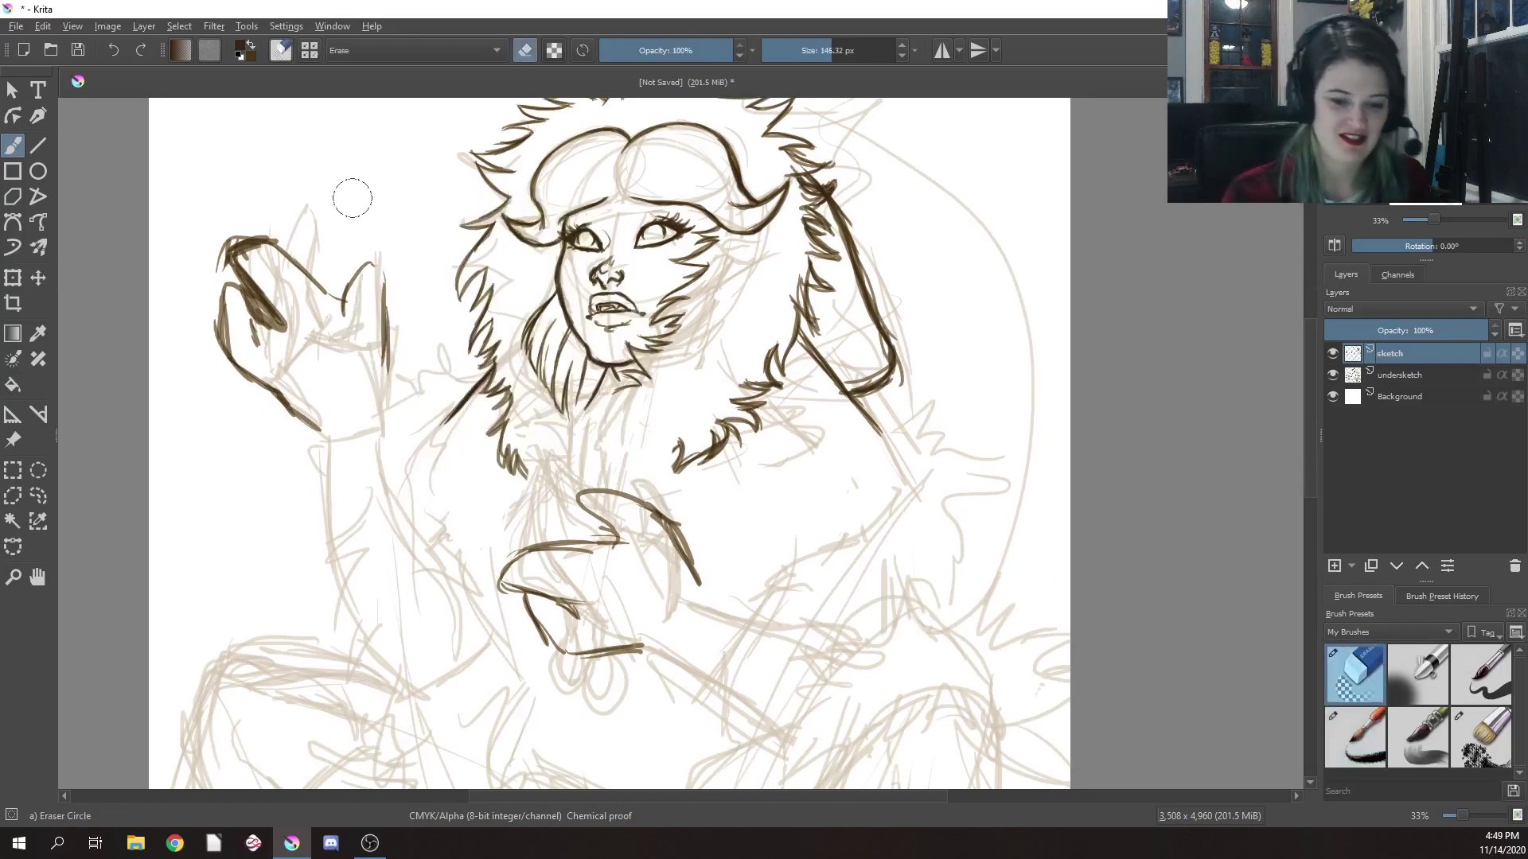
drag(244, 308, 268, 335)
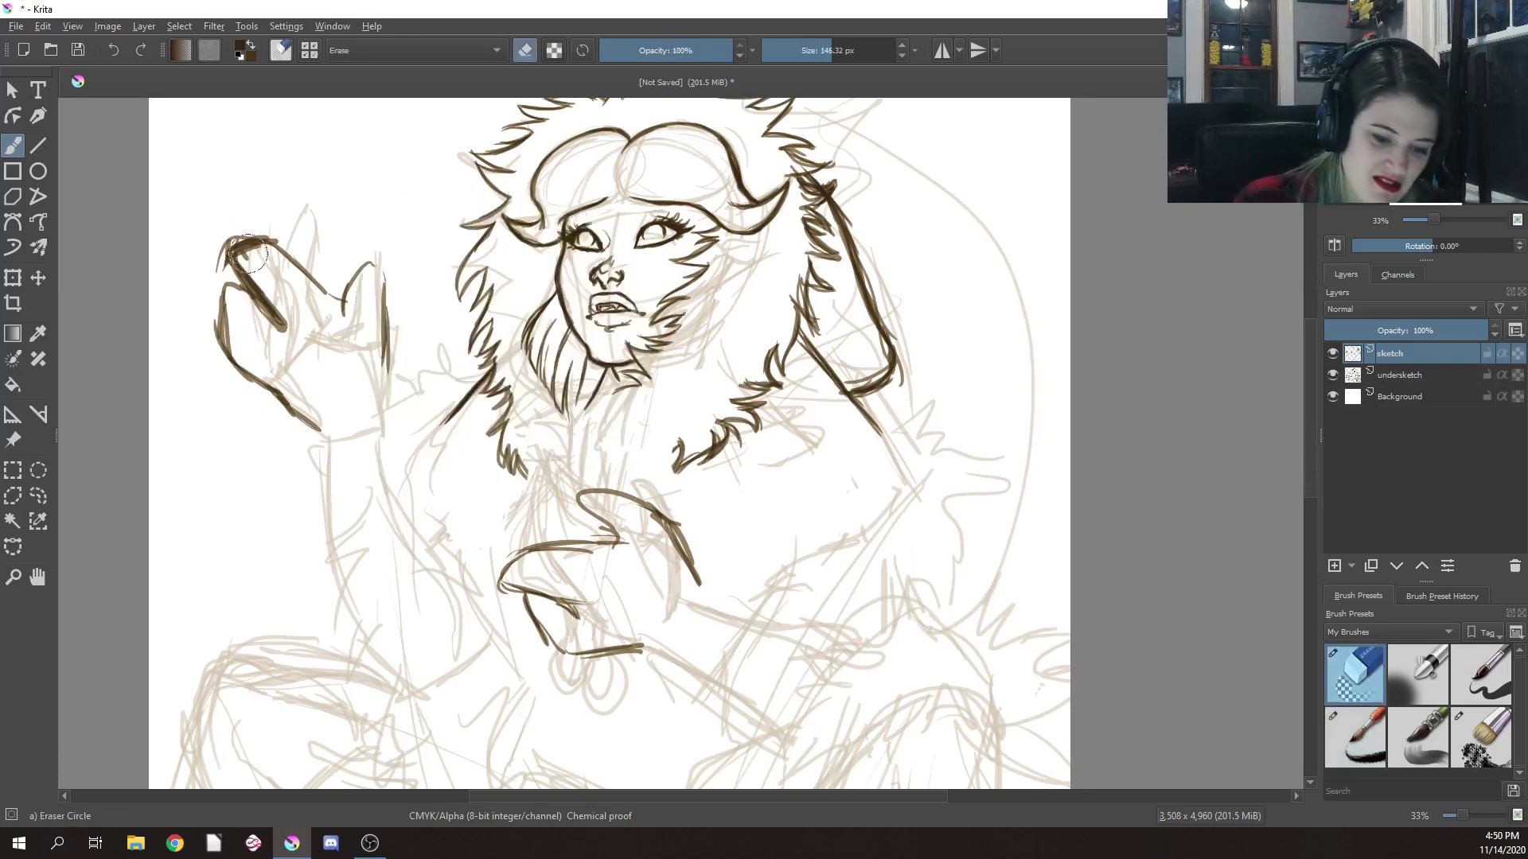
mouse_move(248, 233)
mouse_down()
mouse_move(221, 275)
mouse_move(252, 247)
mouse_move(254, 278)
mouse_up()
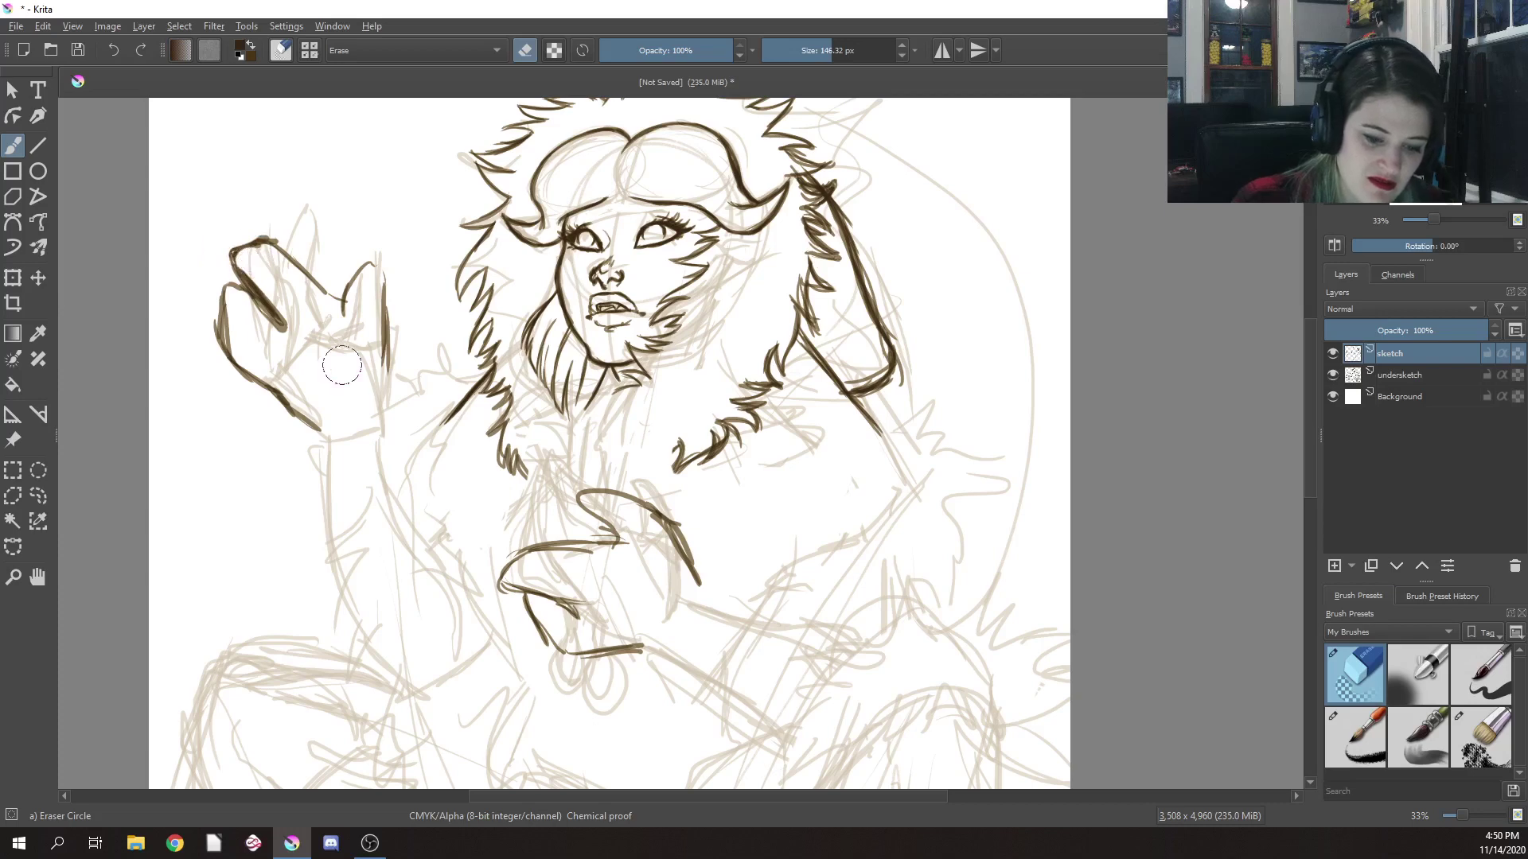
Ink the raised finger's curve and edges and join the thumb's top line to it
right_click(734, 437)
click(837, 472)
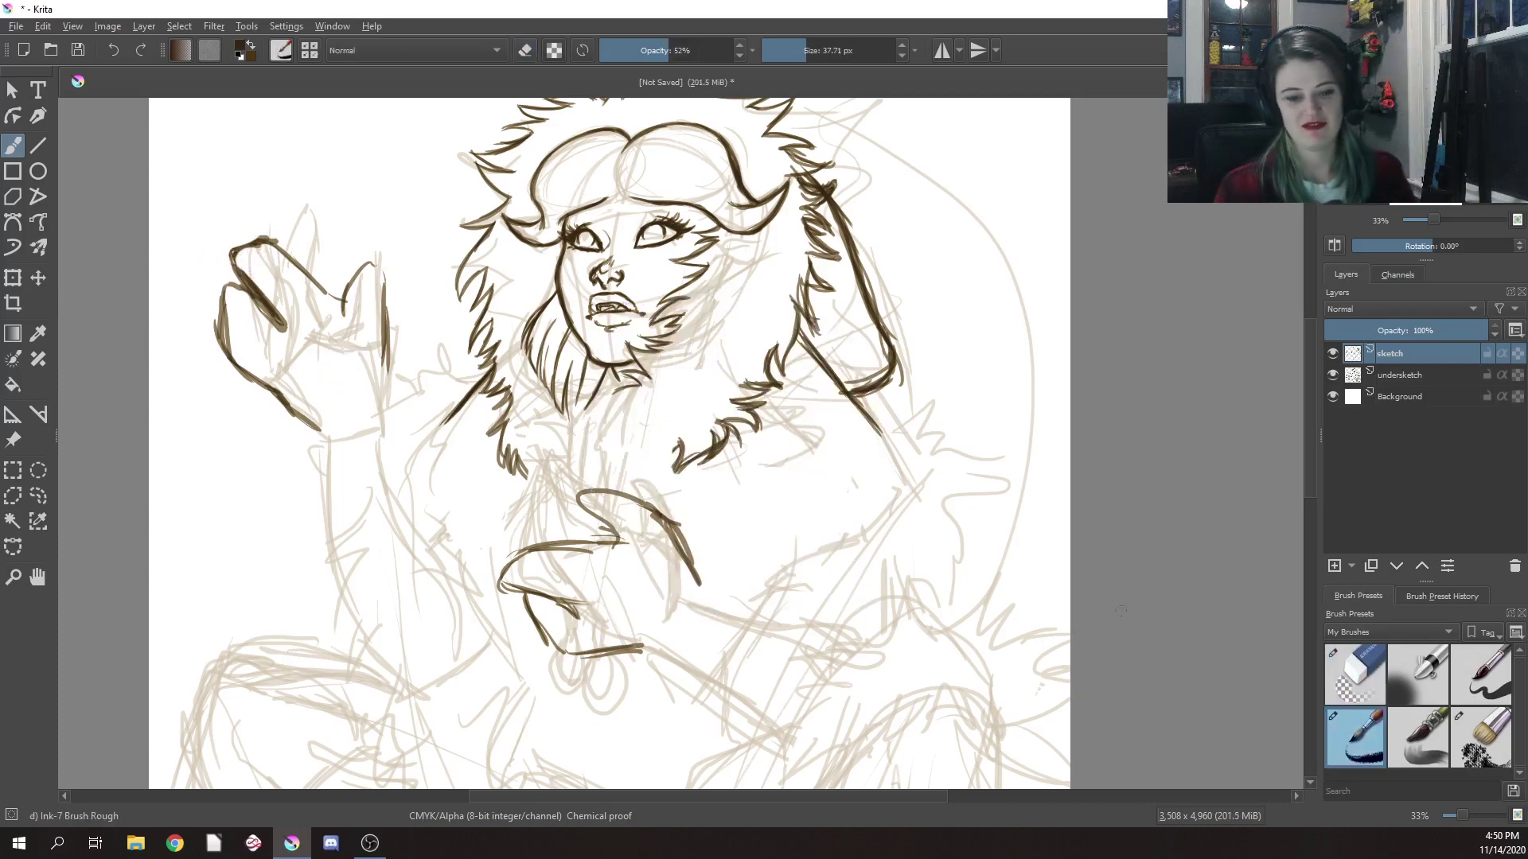
mouse_move(344, 338)
mouse_down()
mouse_move(348, 301)
mouse_move(386, 287)
mouse_move(388, 340)
mouse_move(337, 347)
mouse_move(349, 369)
mouse_up()
mouse_move(347, 302)
mouse_down()
mouse_move(355, 372)
mouse_move(384, 337)
mouse_move(384, 400)
mouse_up()
drag(316, 280, 341, 302)
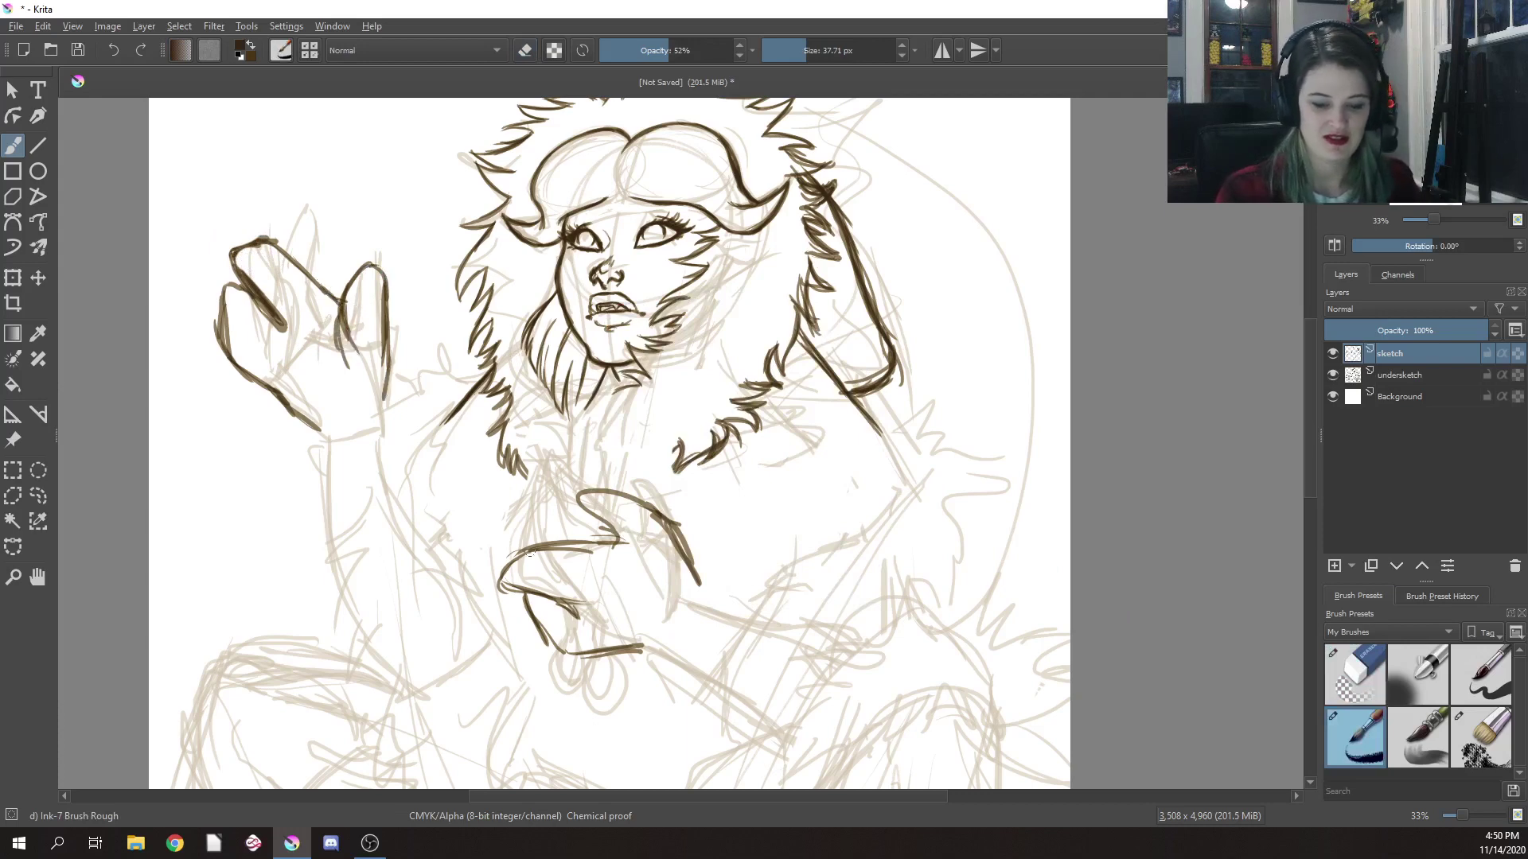
mouse_move(557, 548)
mouse_down()
mouse_move(497, 566)
mouse_move(541, 595)
mouse_up()
Darken the curled hand's finger outline and top curve, then clean the curve's outer edge
drag(617, 540, 580, 503)
mouse_move(580, 502)
mouse_down()
mouse_move(627, 490)
mouse_move(663, 509)
mouse_move(634, 490)
mouse_move(678, 531)
mouse_up()
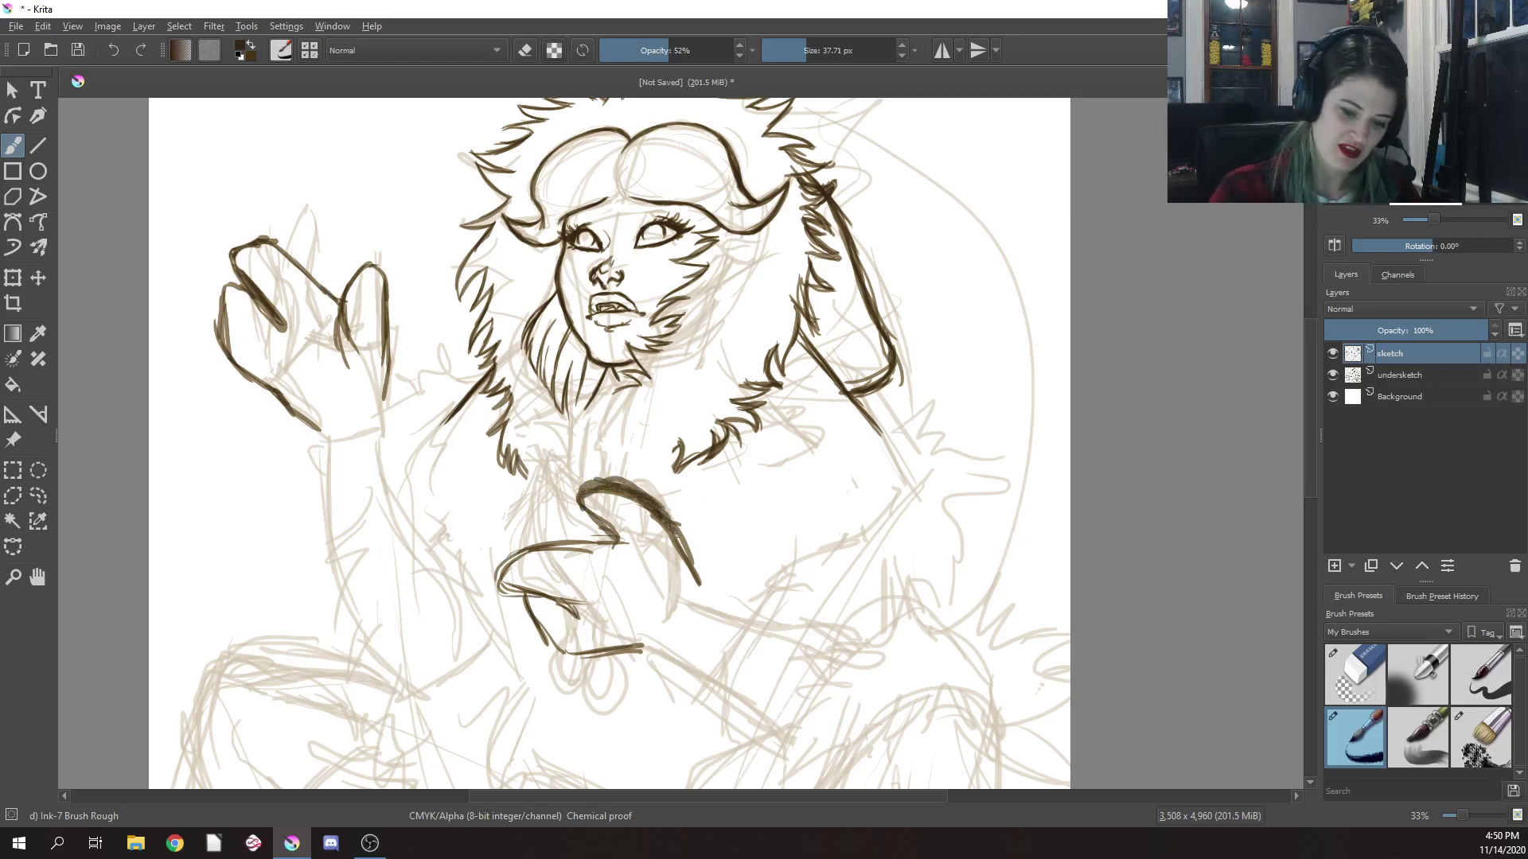
drag(629, 469, 680, 538)
right_click(636, 477)
click(630, 368)
mouse_move(576, 480)
mouse_down()
mouse_move(656, 493)
mouse_move(677, 521)
mouse_up()
Darken the lower hand's finger lines and right edge and ink its bottom edge
right_click(719, 450)
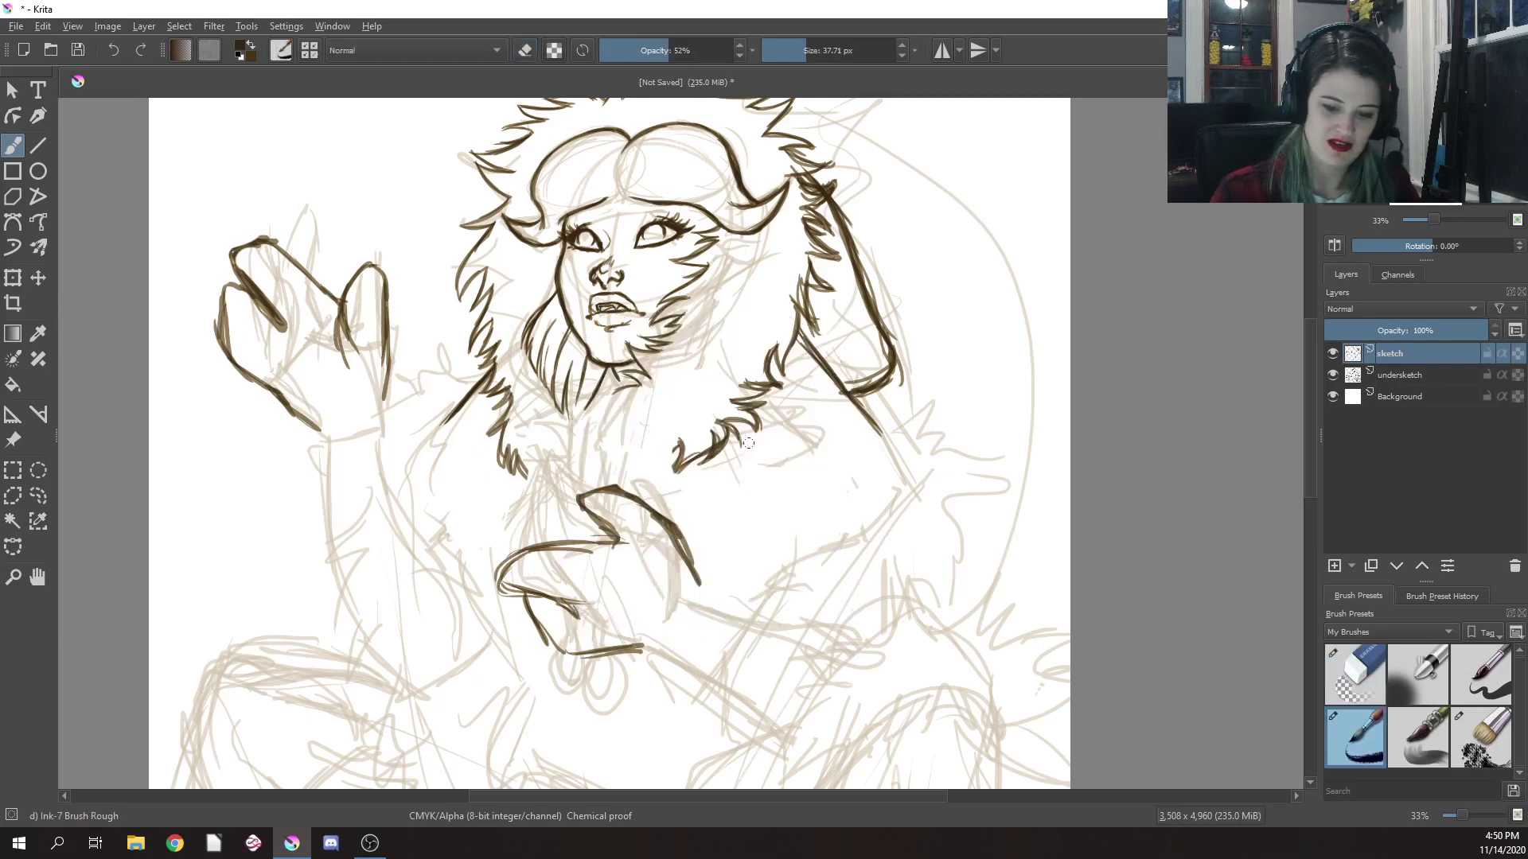
click(819, 481)
drag(597, 520, 618, 538)
mouse_move(584, 495)
mouse_down()
mouse_move(631, 500)
mouse_move(710, 573)
mouse_up()
mouse_move(523, 604)
mouse_down()
mouse_move(568, 660)
mouse_move(561, 598)
mouse_move(636, 648)
mouse_up()
drag(564, 657, 622, 648)
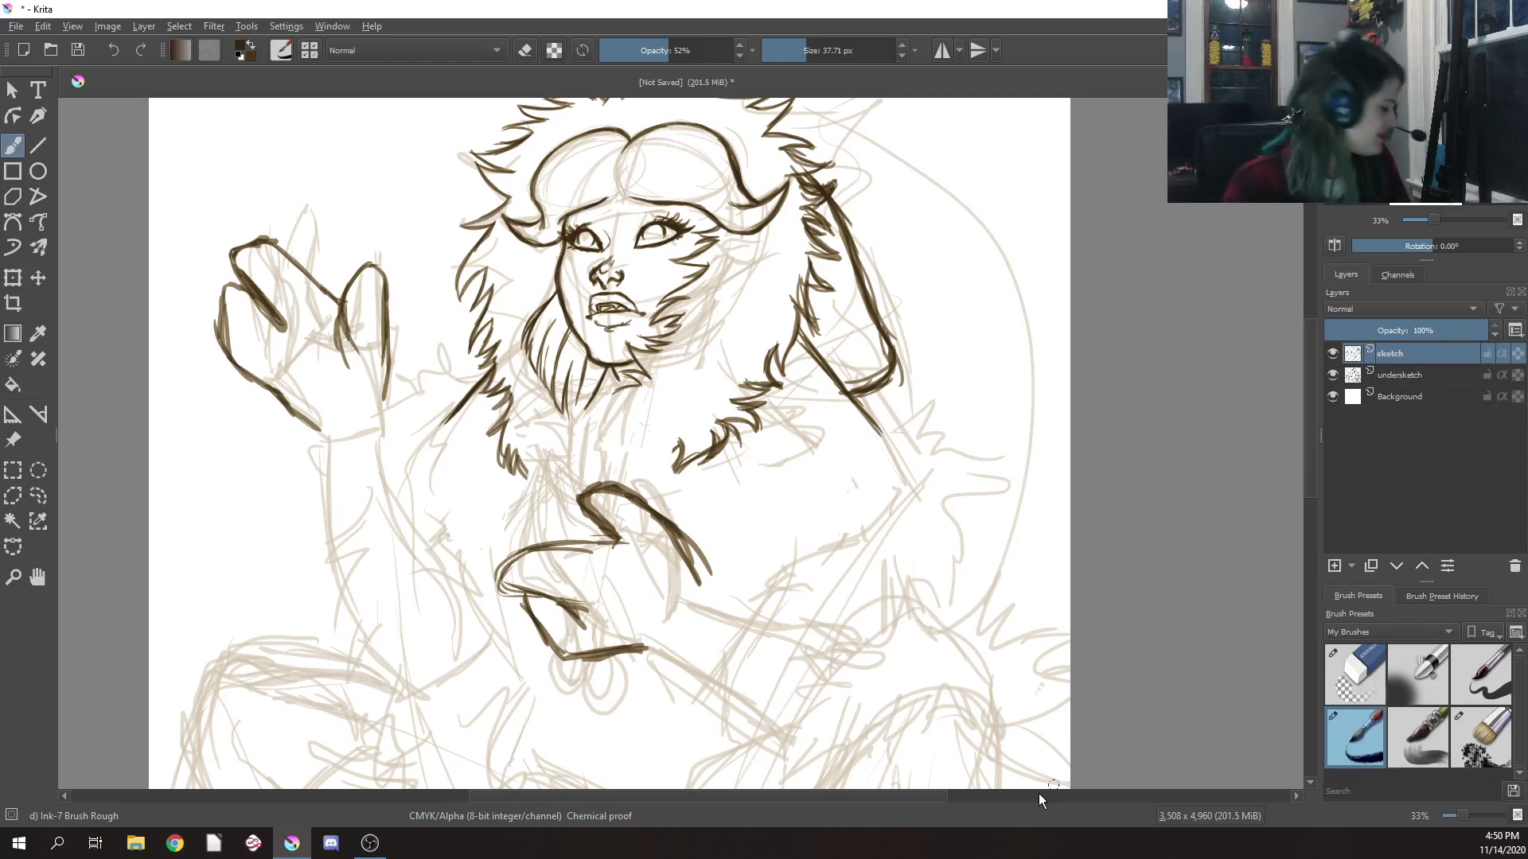
right_click(683, 267)
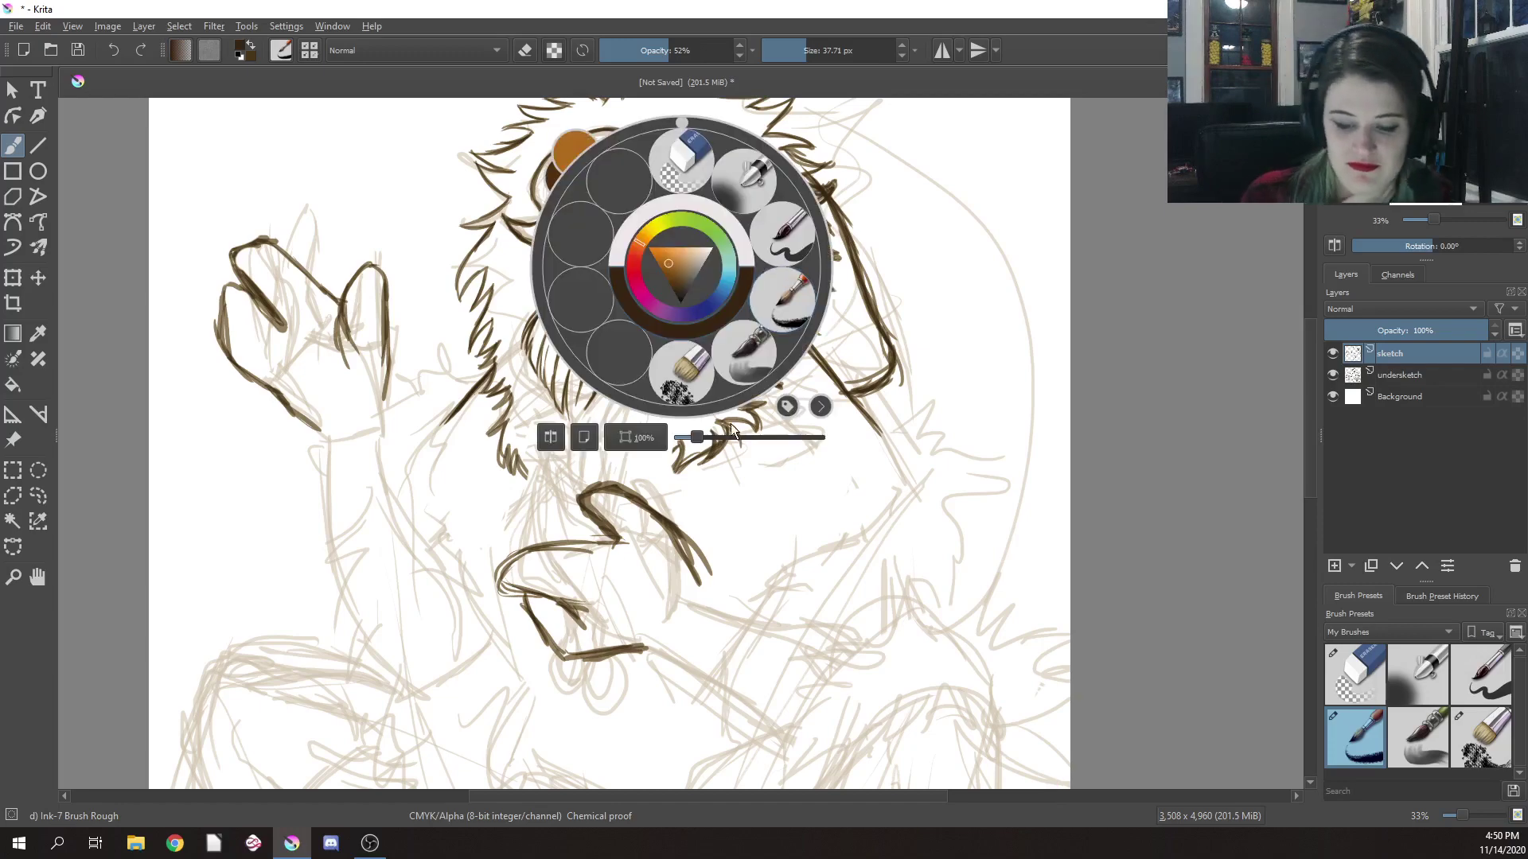
Zoom in on the head and ink the curved hair line above the left forehead
drag(697, 435, 716, 435)
click(796, 469)
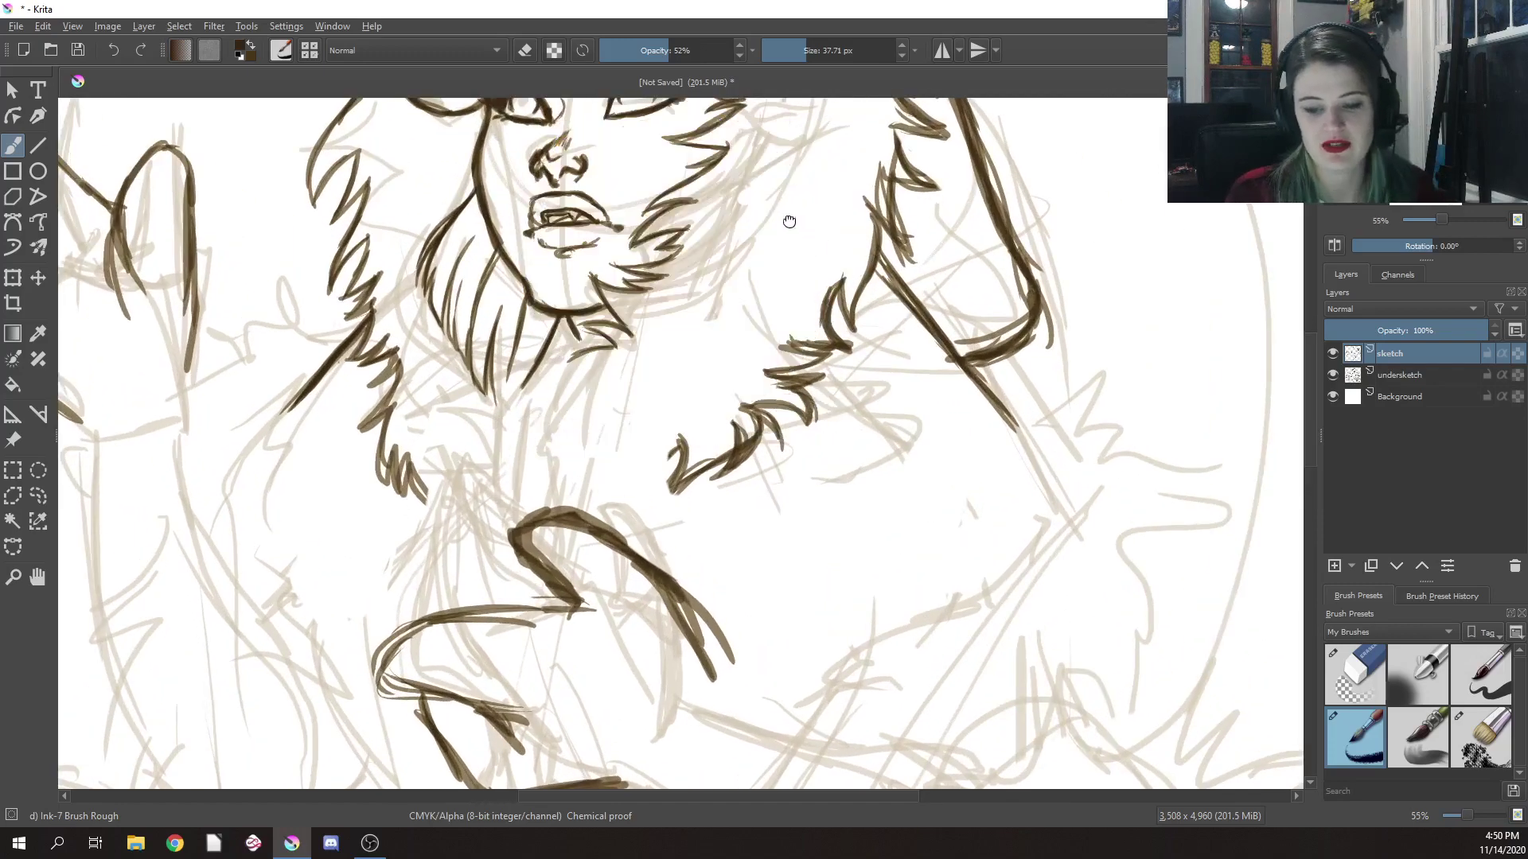
drag(784, 226, 815, 572)
right_click(779, 531)
drag(810, 701, 834, 551)
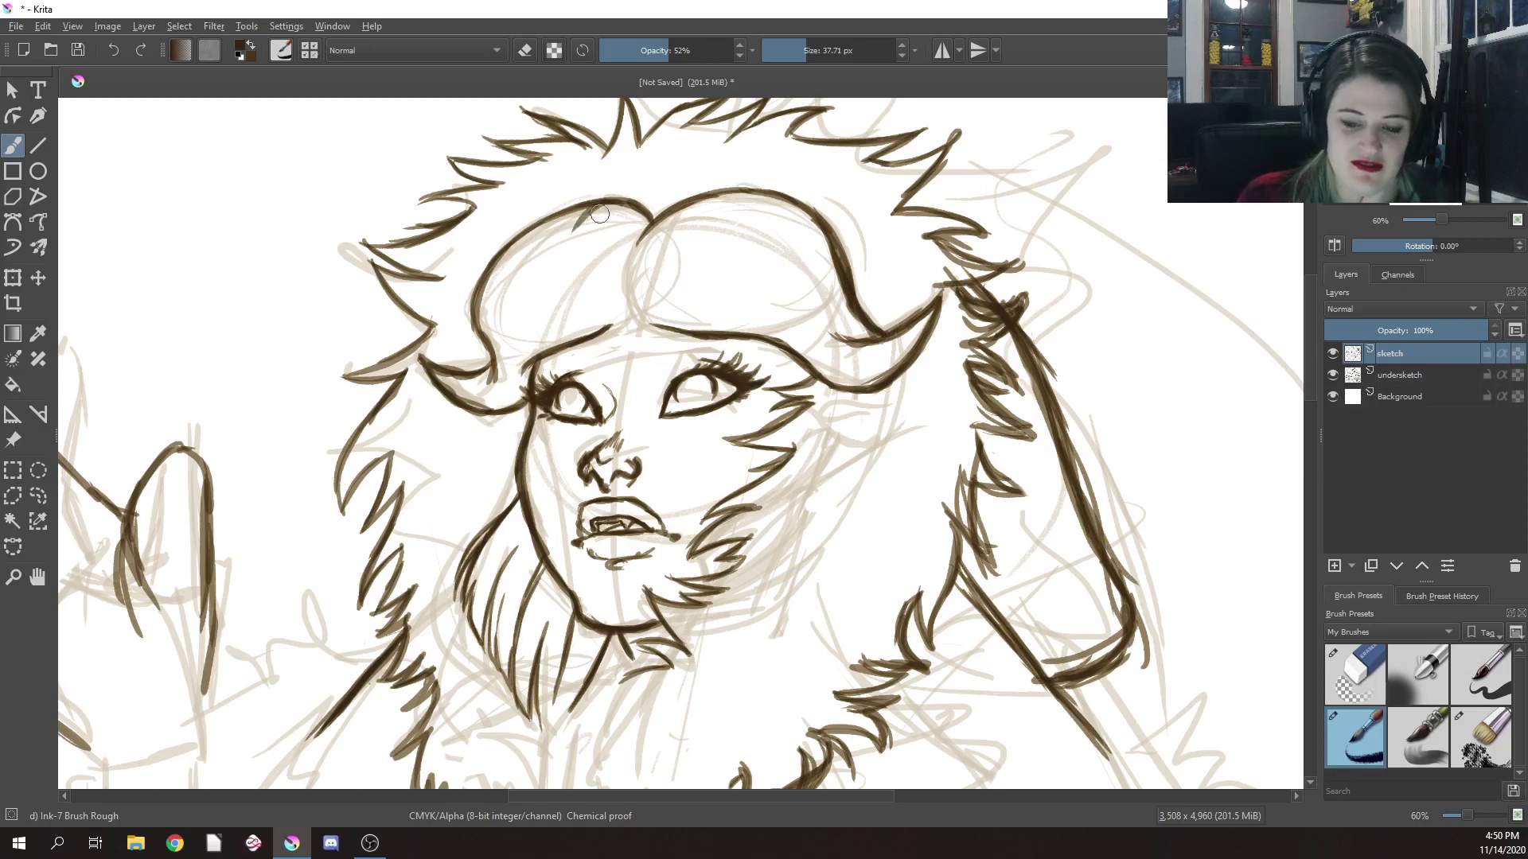
mouse_move(597, 206)
mouse_down()
mouse_move(559, 242)
mouse_move(540, 317)
mouse_move(583, 212)
mouse_up()
mouse_move(593, 206)
mouse_down()
mouse_move(566, 242)
mouse_move(545, 315)
mouse_up()
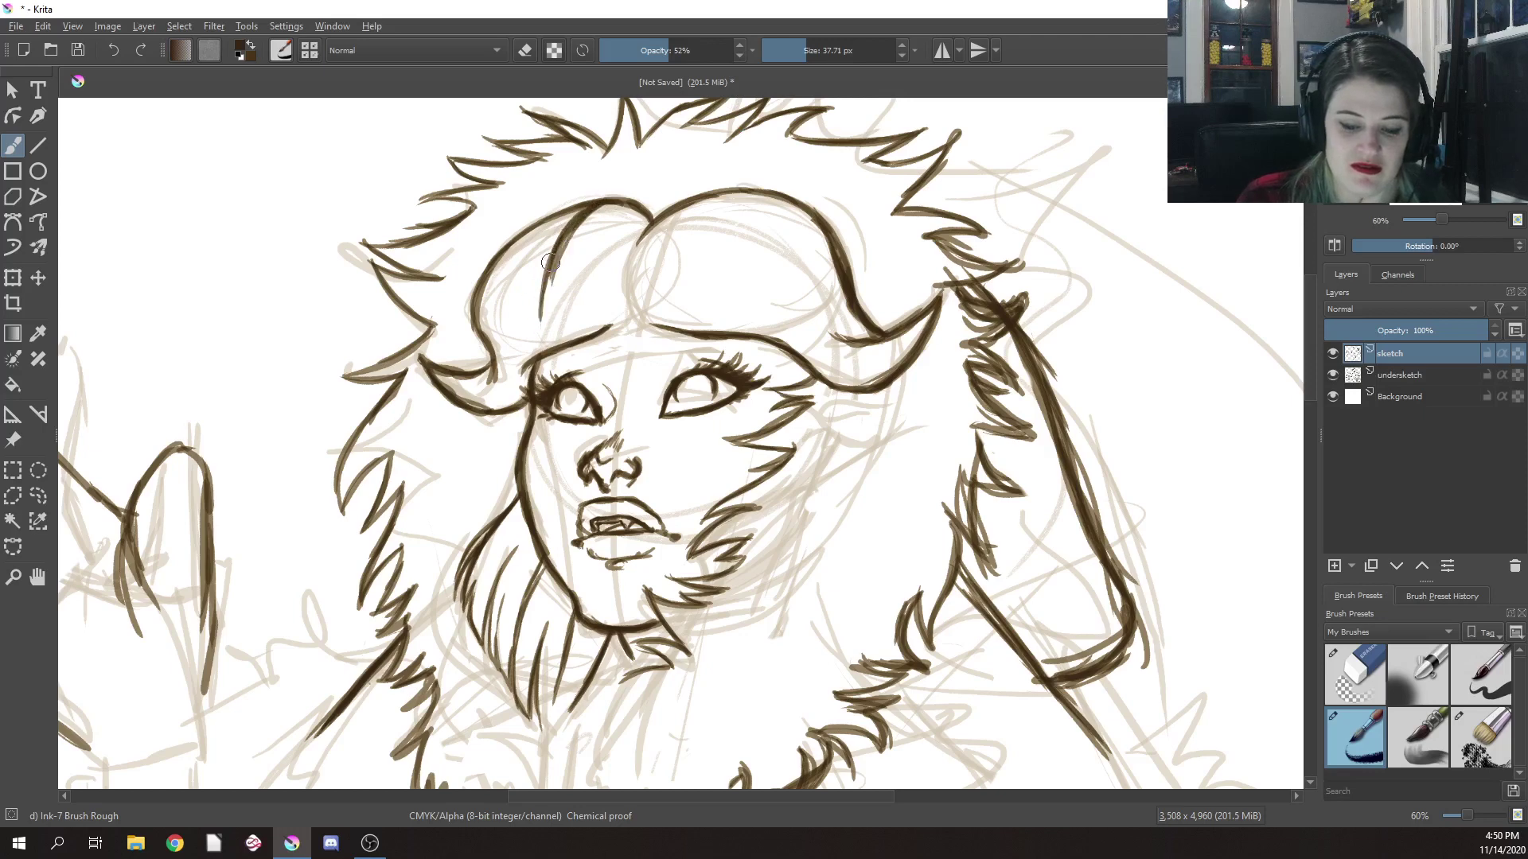
drag(547, 262, 540, 322)
With a smaller brush, ink the hair lines running down the left side of the face
key(bracketleft)
key(bracketleft)
key(bracketleft)
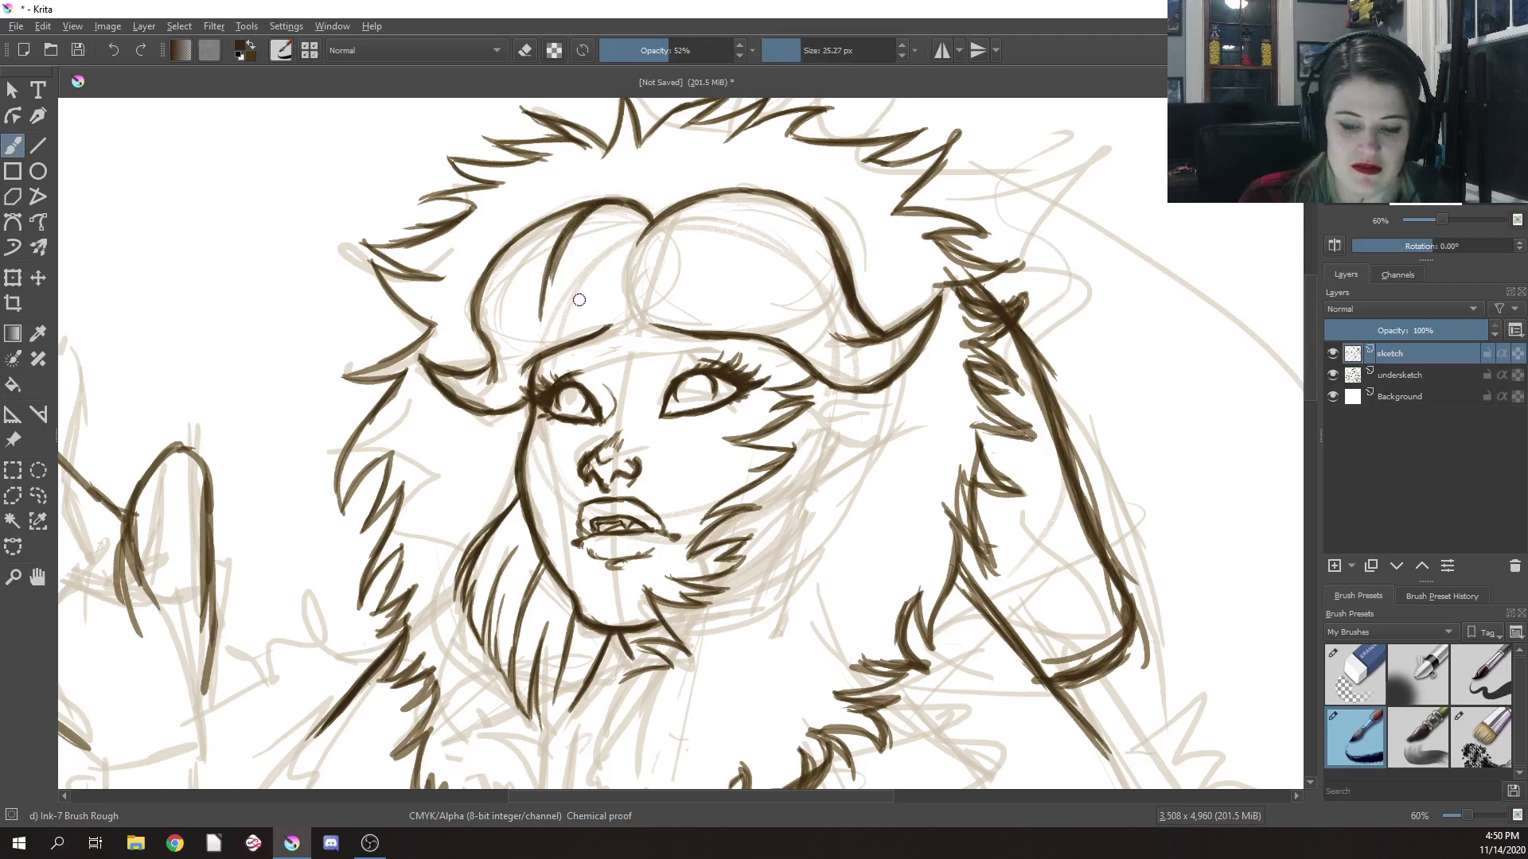
drag(542, 290, 533, 466)
drag(540, 362, 536, 485)
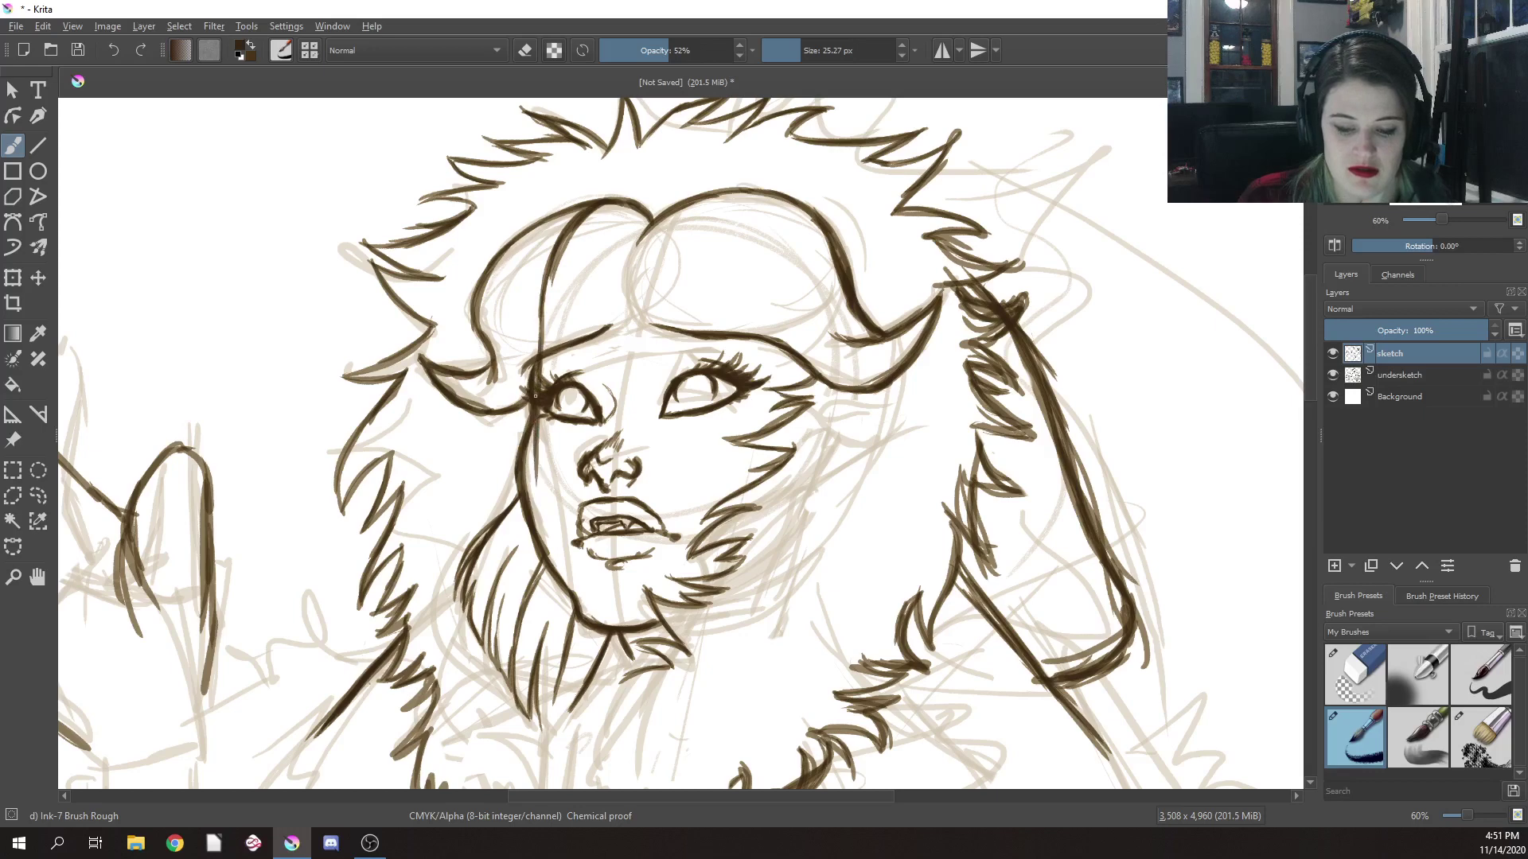
drag(537, 422, 529, 538)
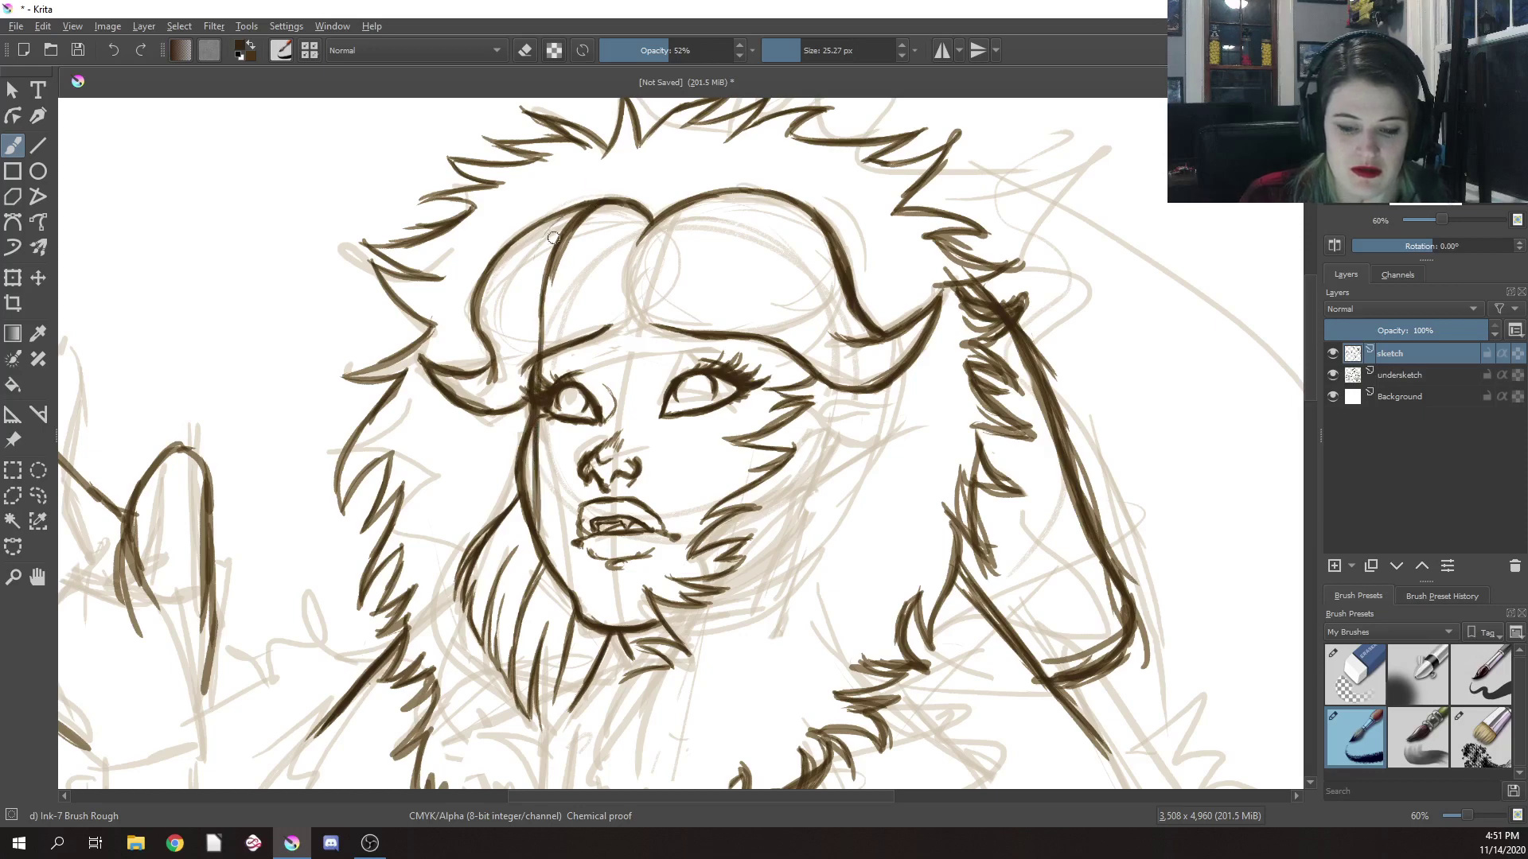
mouse_move(570, 212)
mouse_down()
mouse_move(533, 277)
mouse_move(537, 239)
mouse_move(533, 349)
mouse_up()
drag(536, 274, 521, 540)
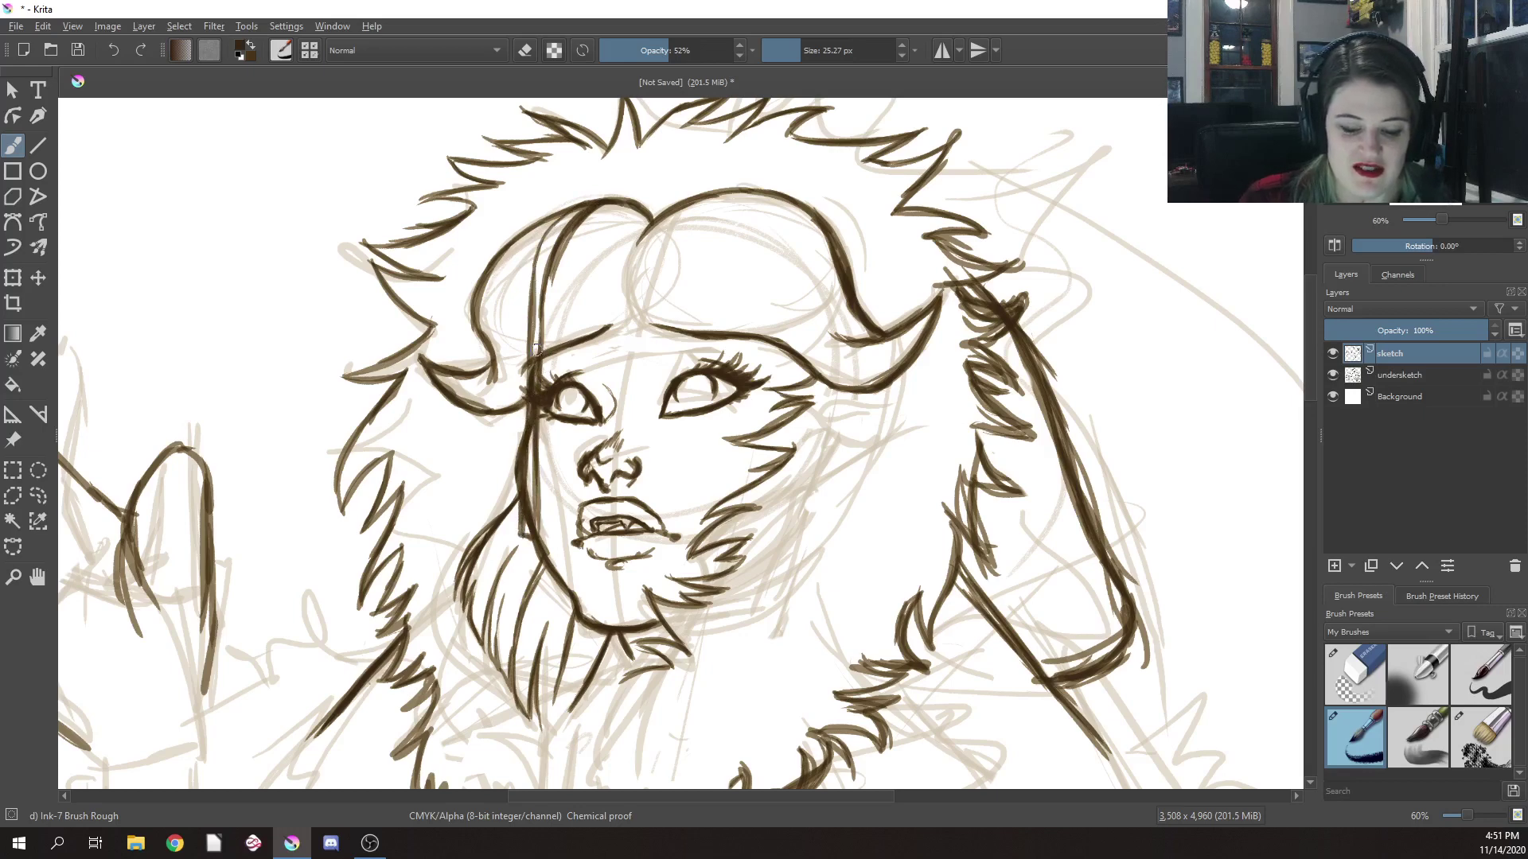
Erase the dark vertical line beside the cheek with a smaller Eraser Circle
right_click(564, 454)
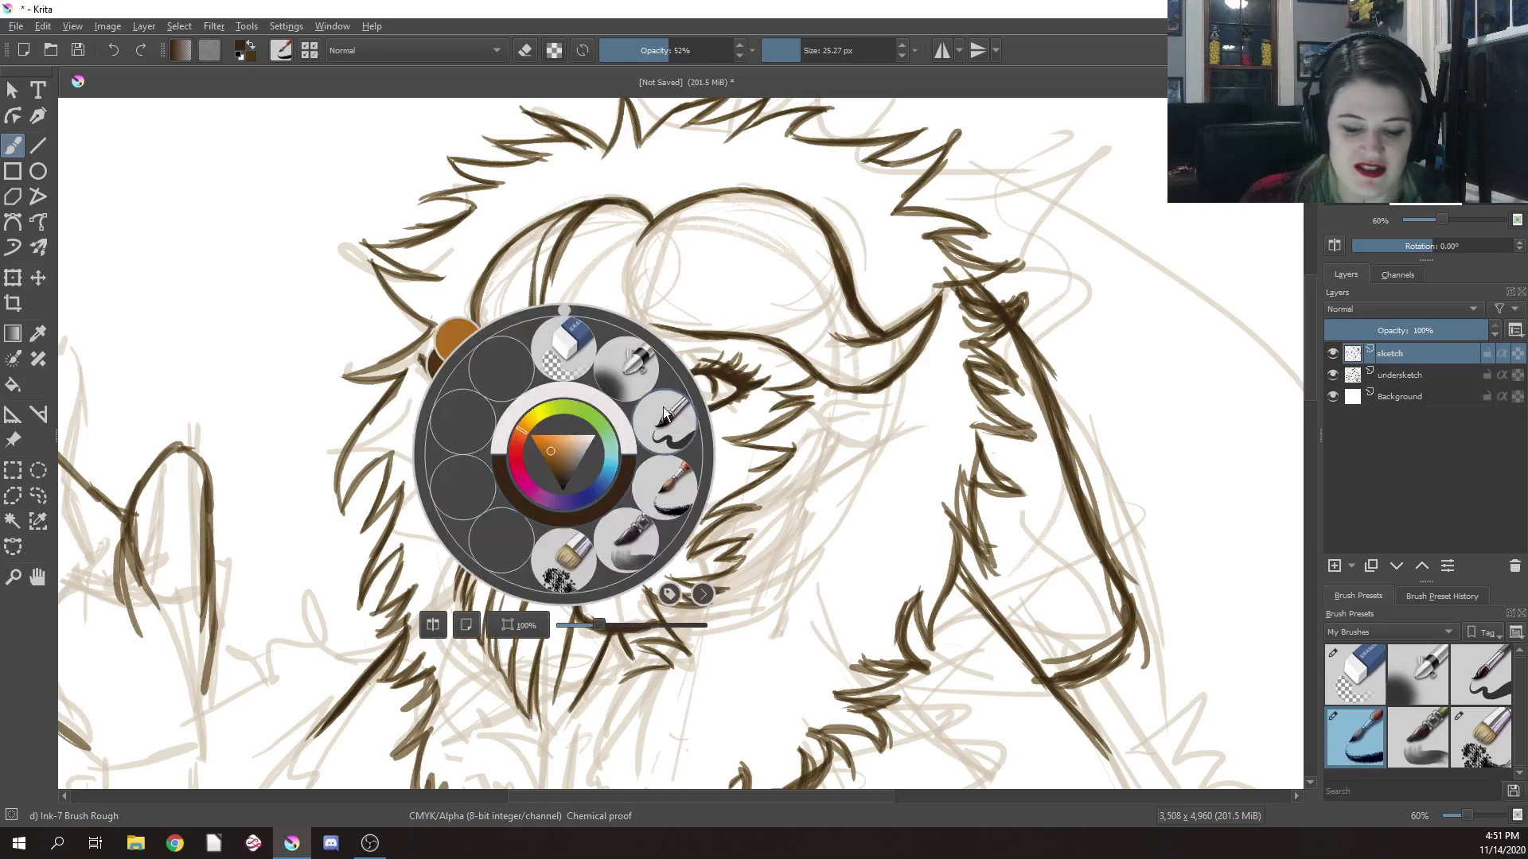
click(568, 350)
click(812, 50)
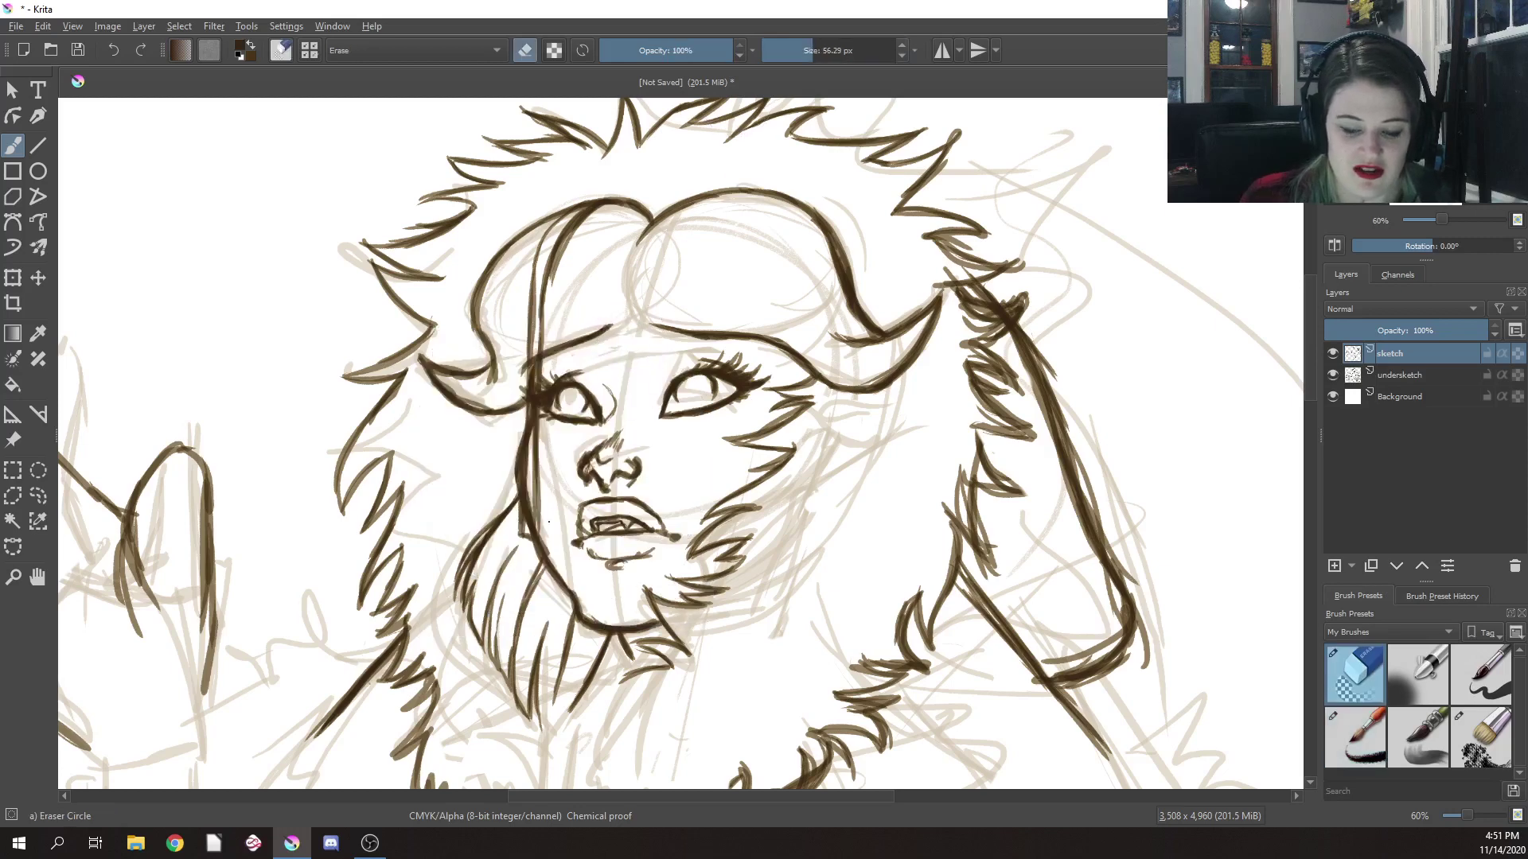
drag(532, 535, 539, 463)
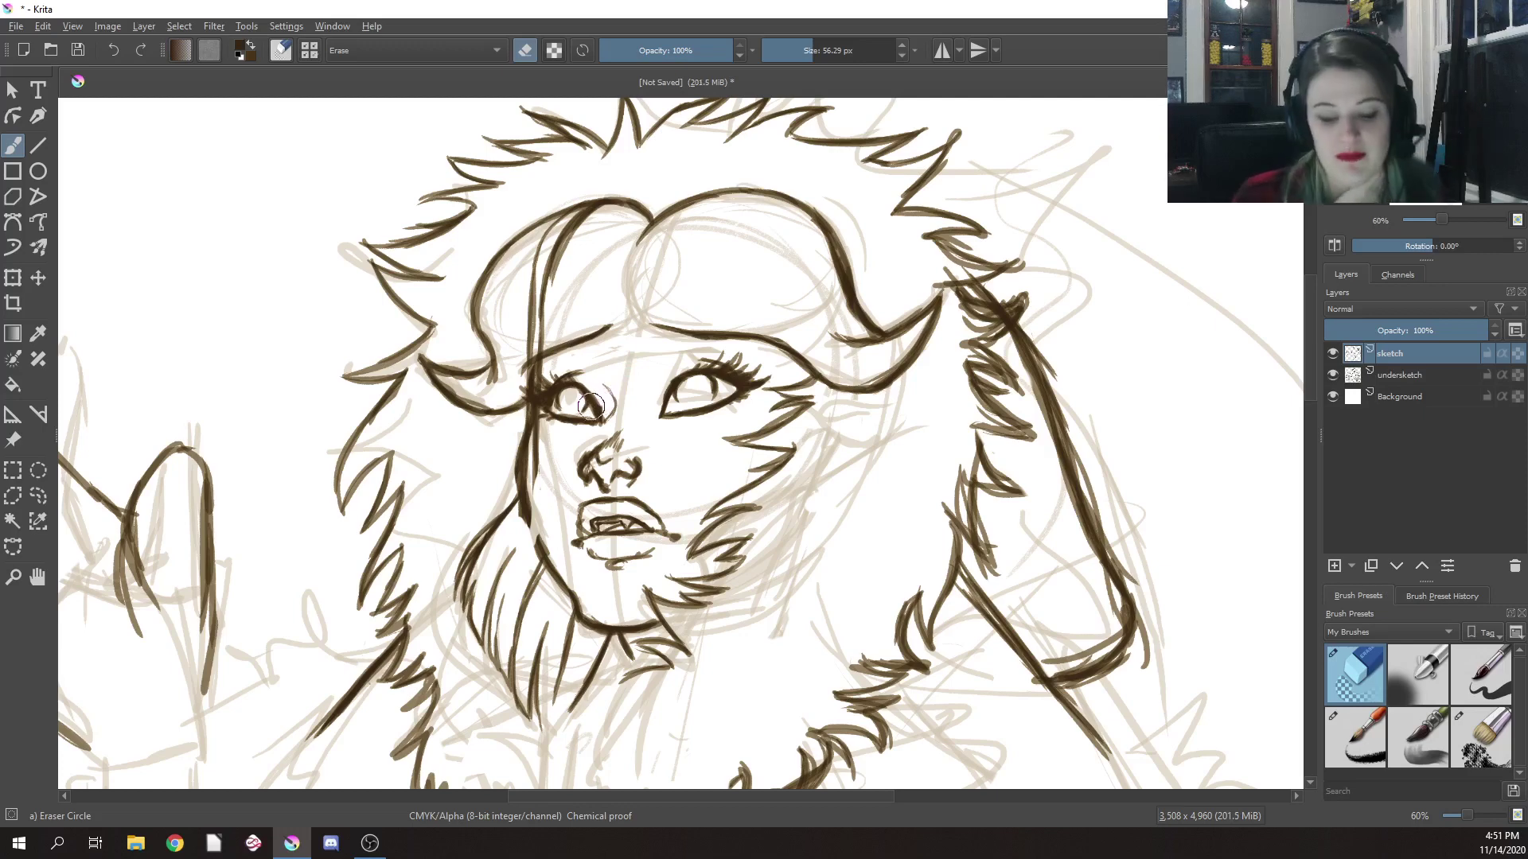
mouse_move(540, 450)
mouse_down()
mouse_move(523, 519)
mouse_move(534, 455)
mouse_up()
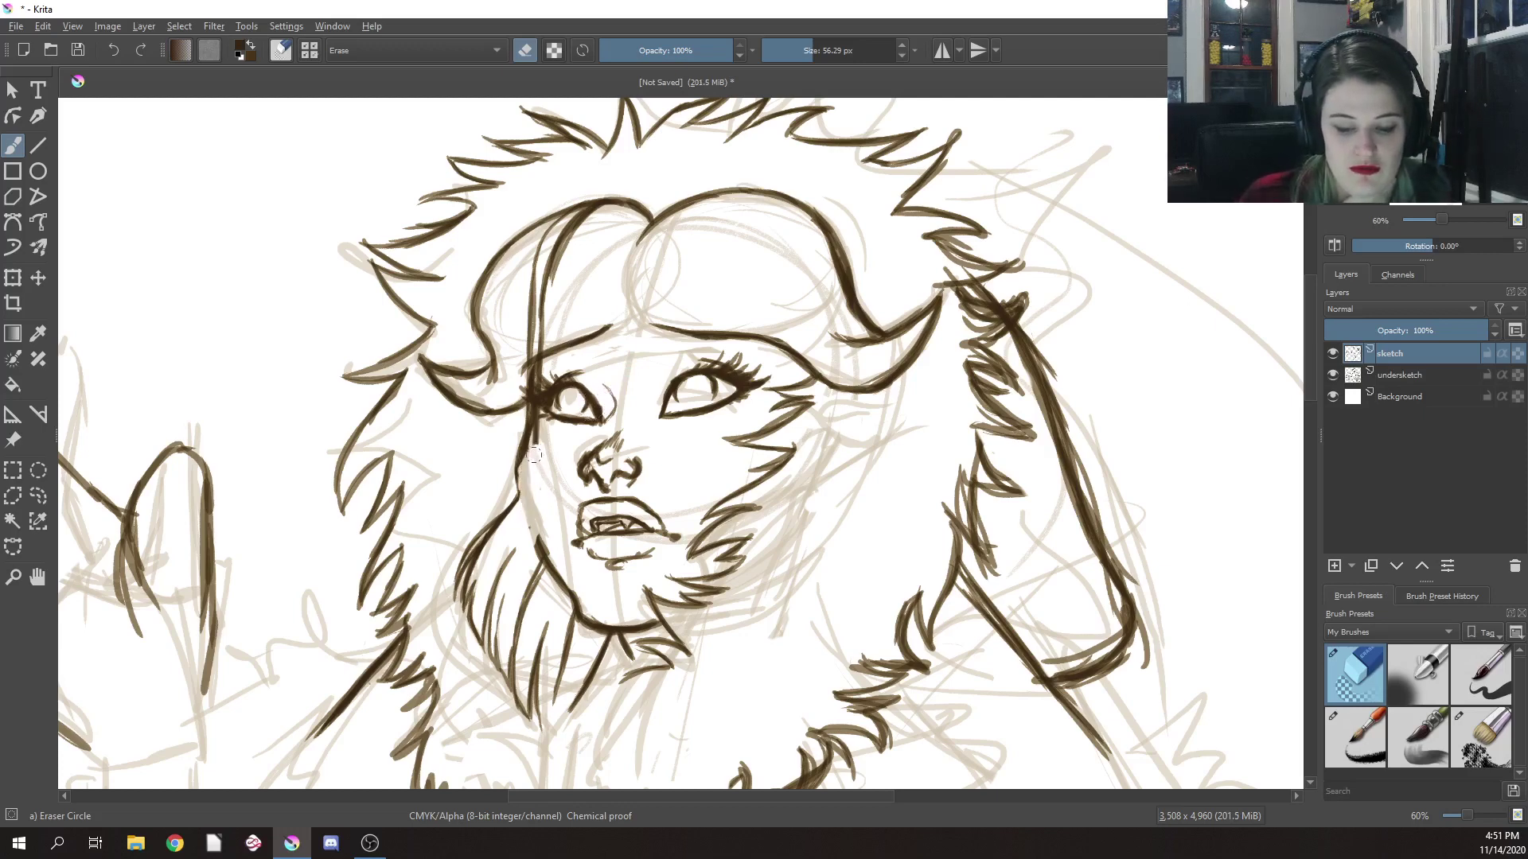
Re-ink short strokes beside the cheek, extend them to the jaw, and ink the hair line by the face
right_click(533, 455)
click(549, 338)
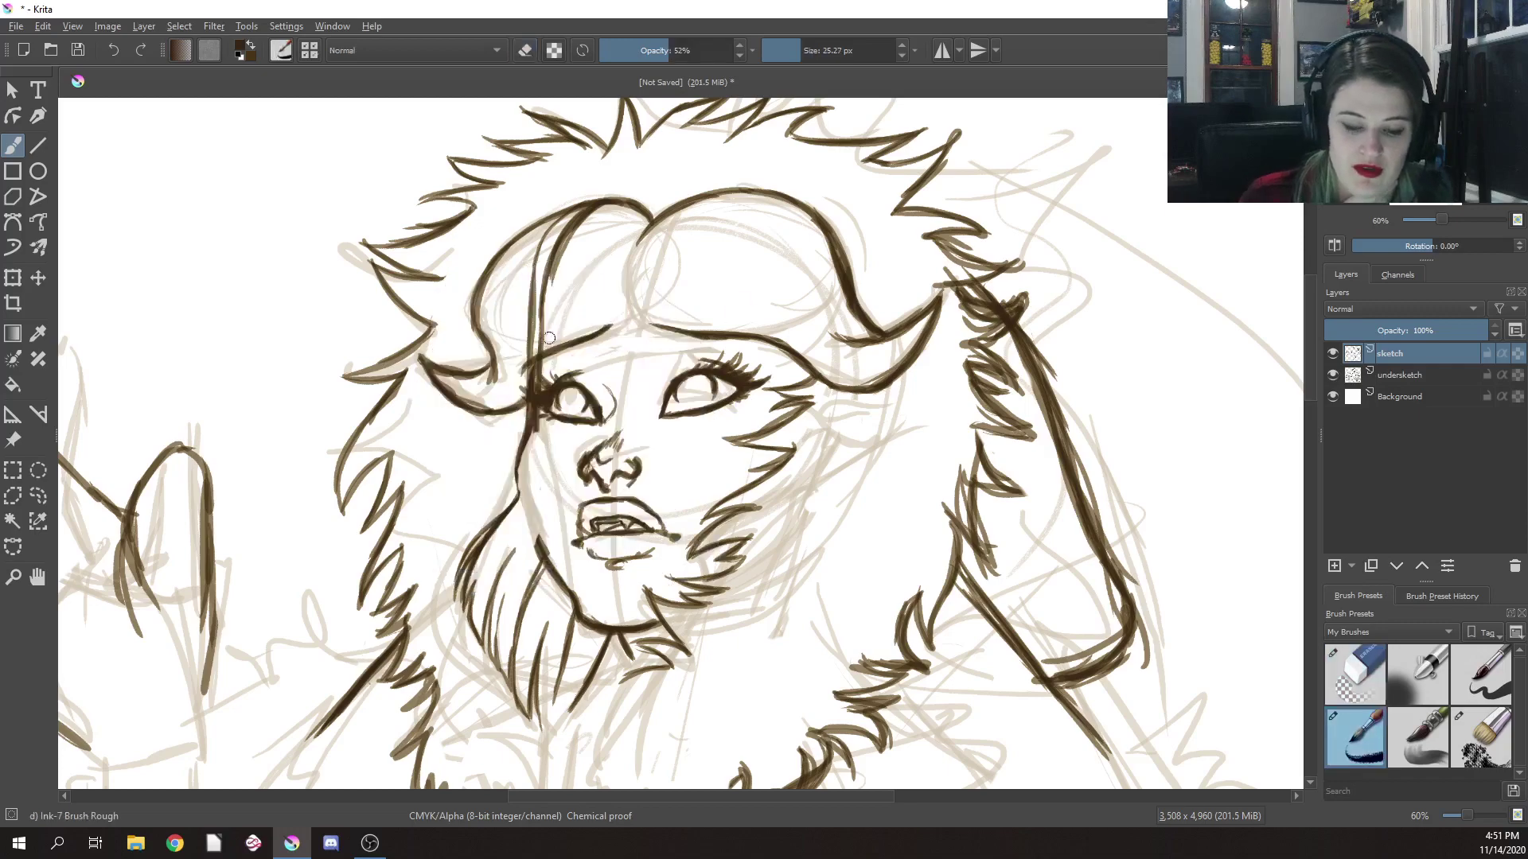
drag(530, 424, 534, 478)
mouse_move(537, 420)
mouse_down()
mouse_move(535, 483)
mouse_move(538, 421)
mouse_move(517, 465)
mouse_move(543, 554)
mouse_up()
drag(519, 484, 539, 557)
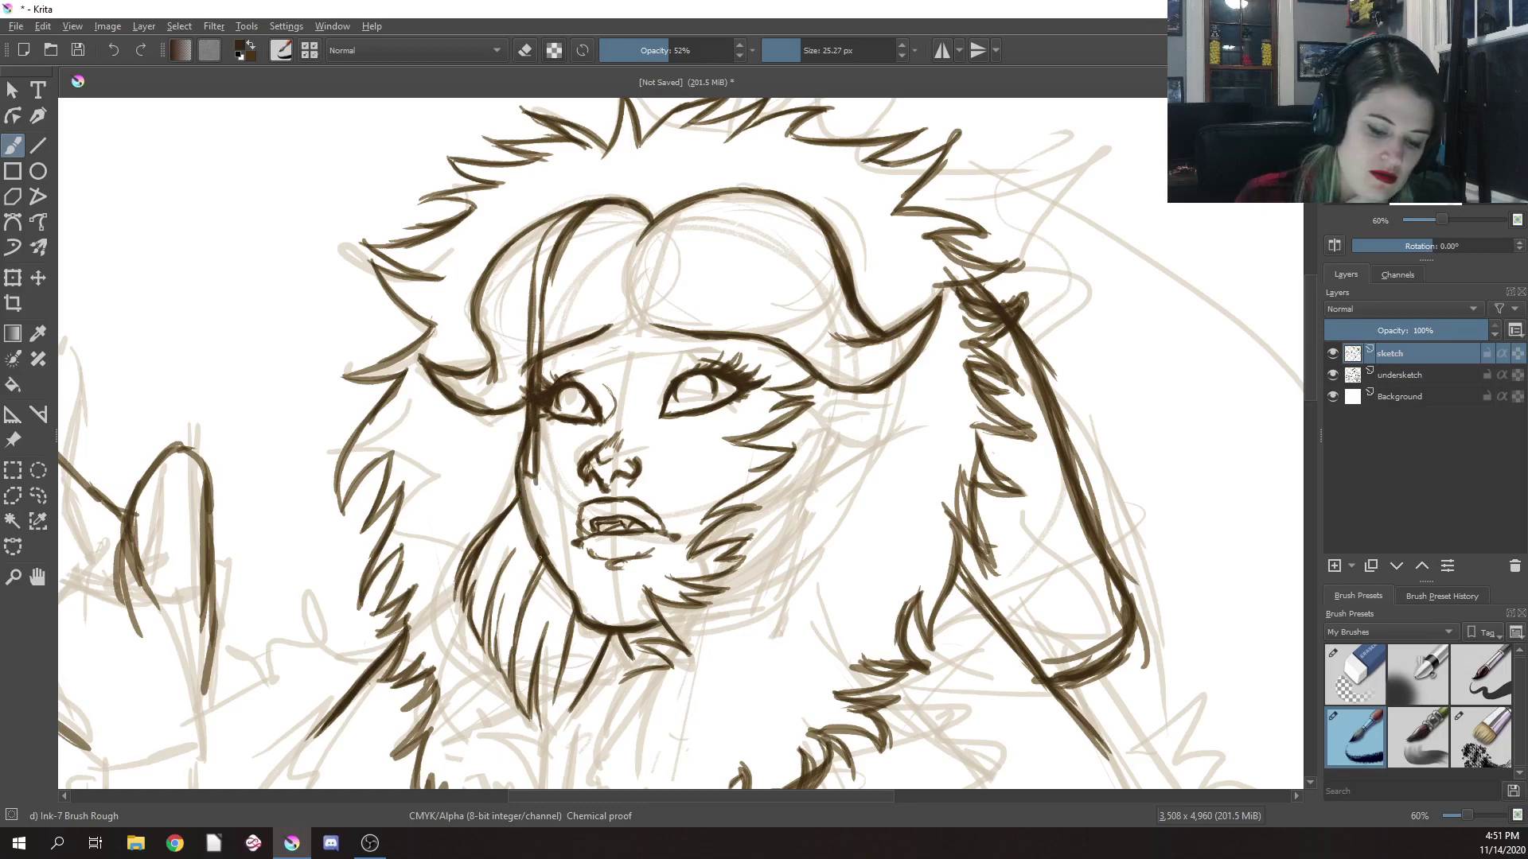
drag(528, 331, 526, 414)
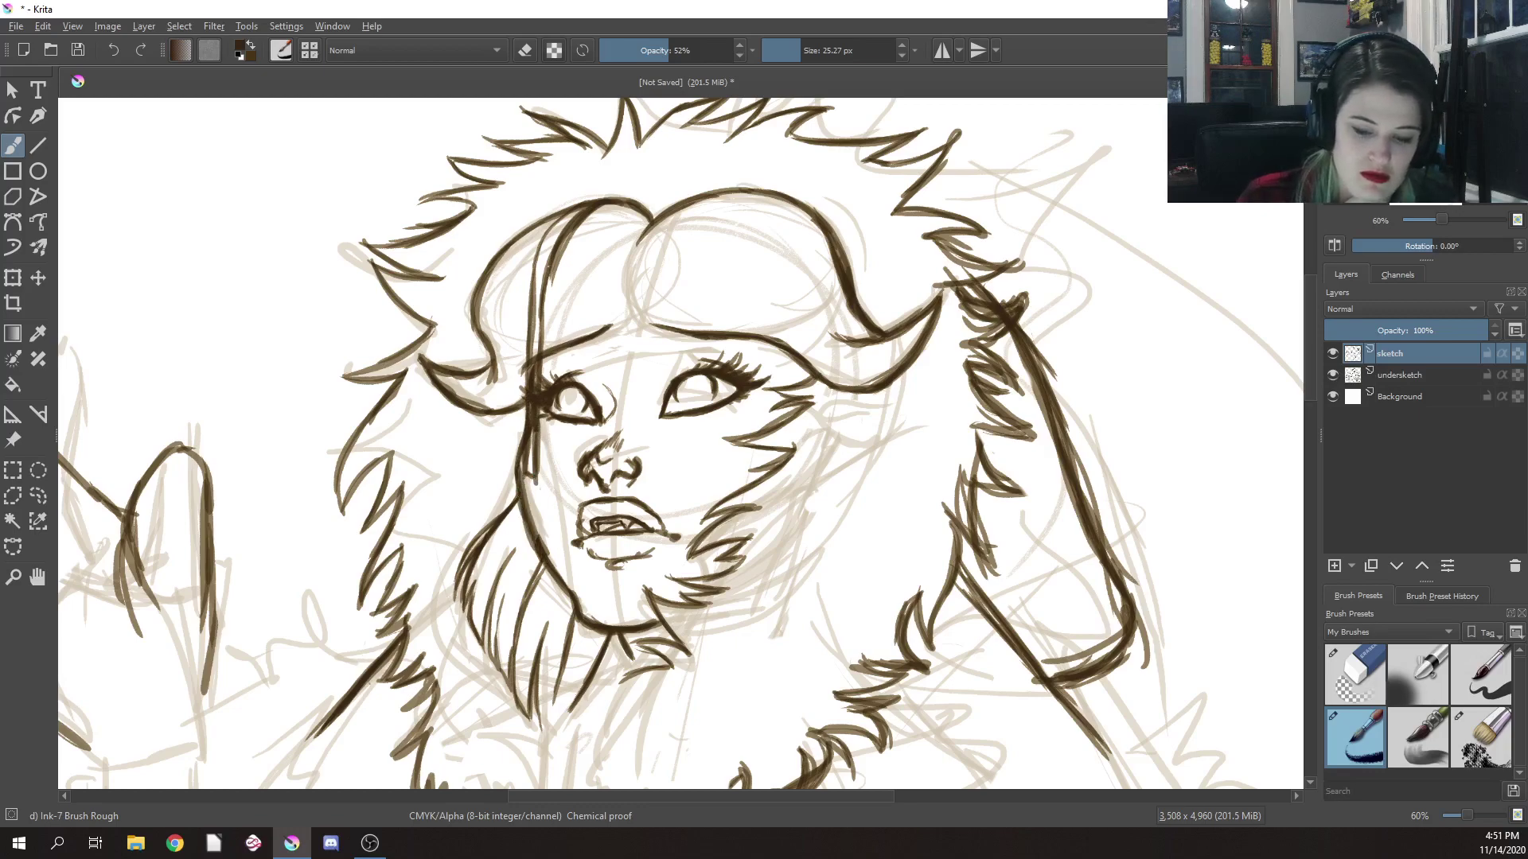
Thin the strand where it meets the head and remove the ink blob beside the left eye
right_click(556, 311)
click(592, 195)
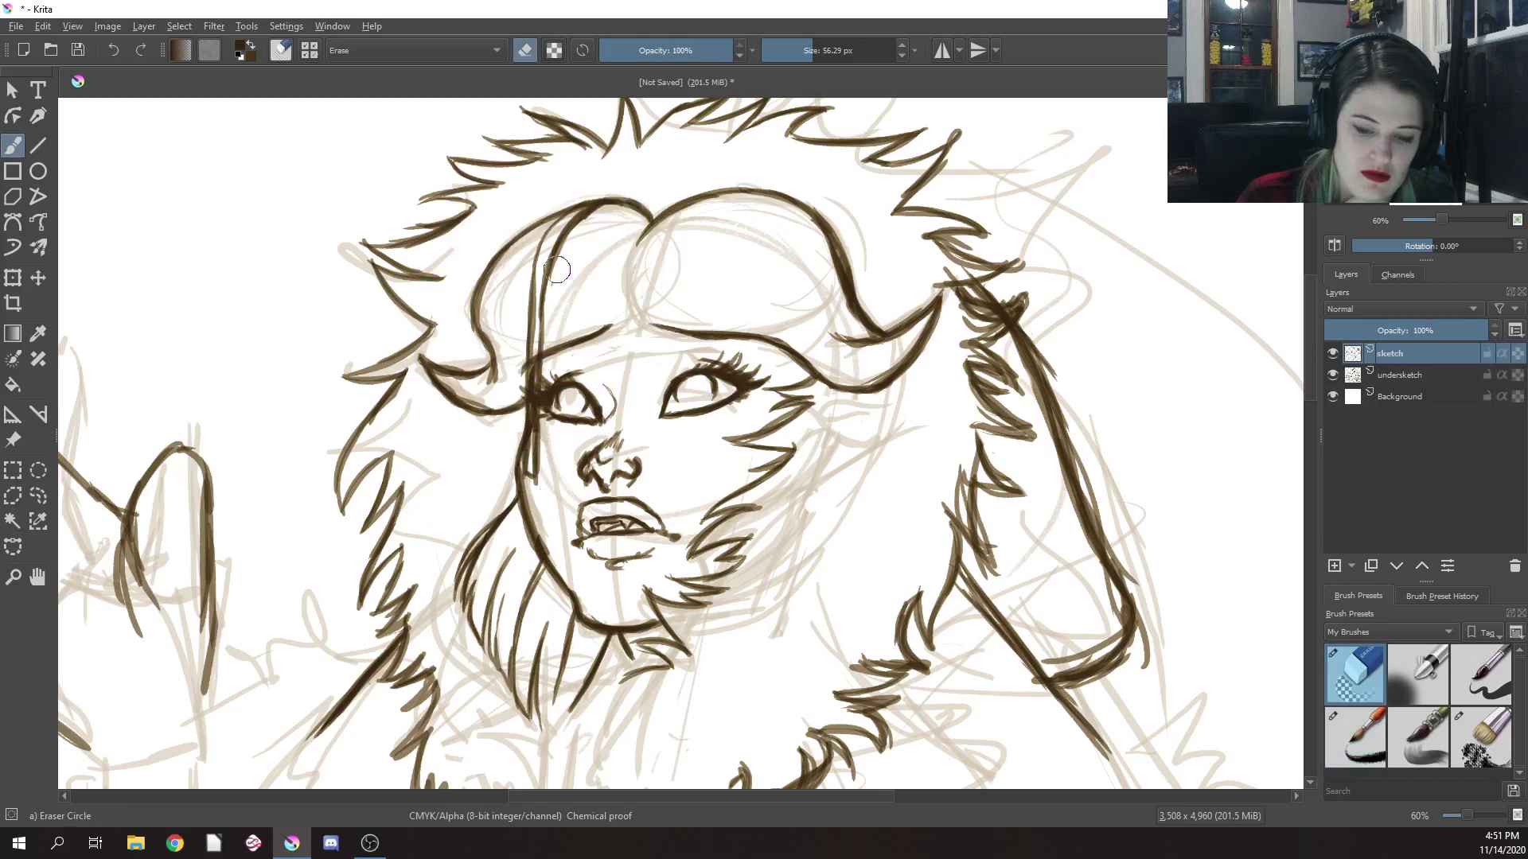
drag(584, 226, 561, 276)
mouse_move(592, 195)
mouse_down()
mouse_move(584, 207)
mouse_move(600, 196)
mouse_up()
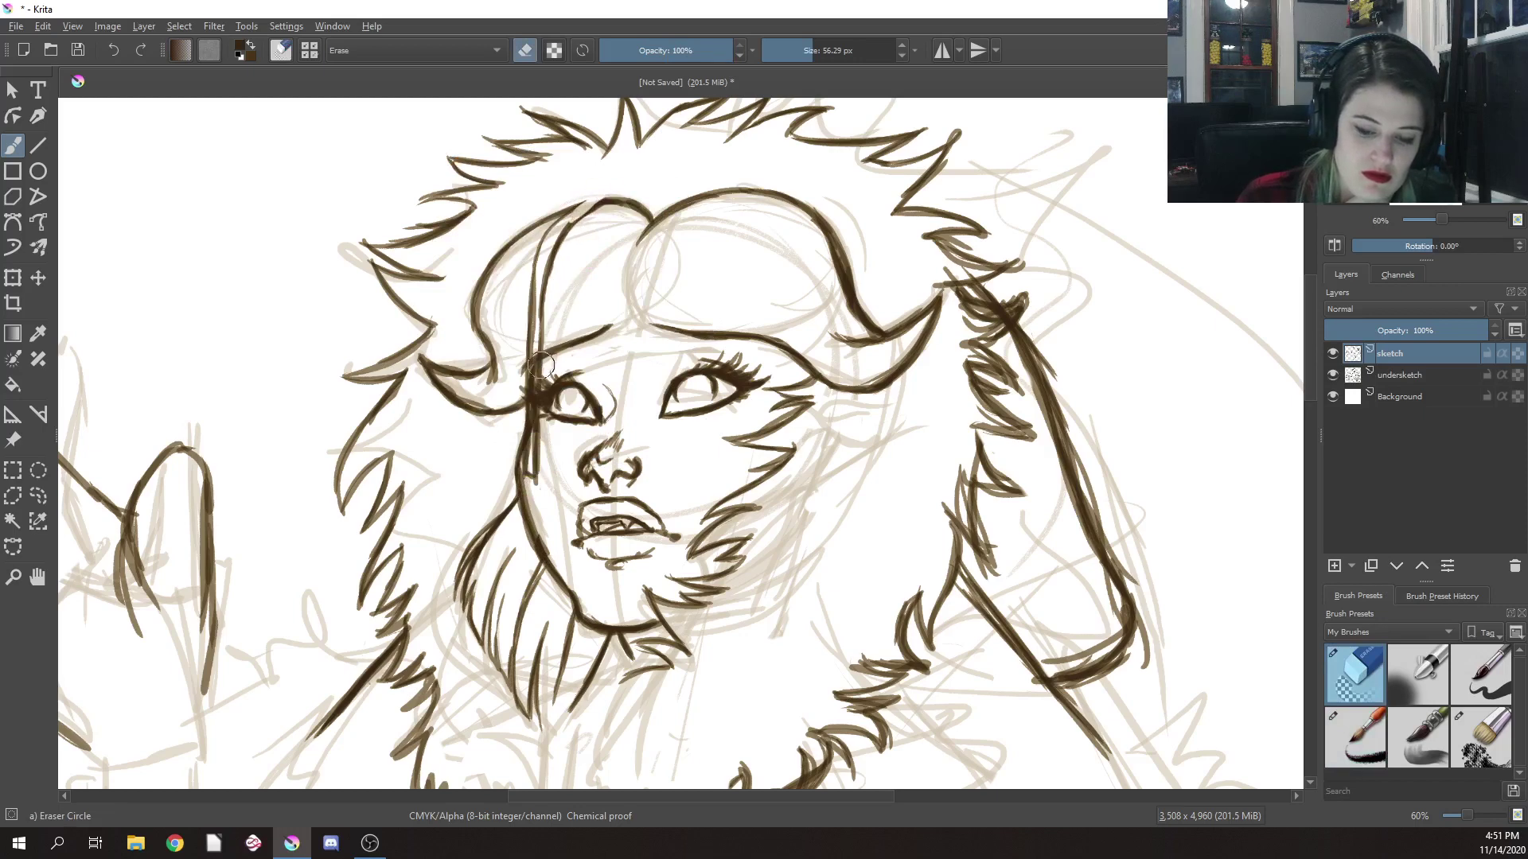
mouse_move(540, 365)
mouse_down()
mouse_move(533, 386)
mouse_move(527, 344)
mouse_move(532, 437)
mouse_move(531, 394)
mouse_up()
Ink the upper-left hair line and long strokes down the left strand past the eye
right_click(618, 337)
click(710, 306)
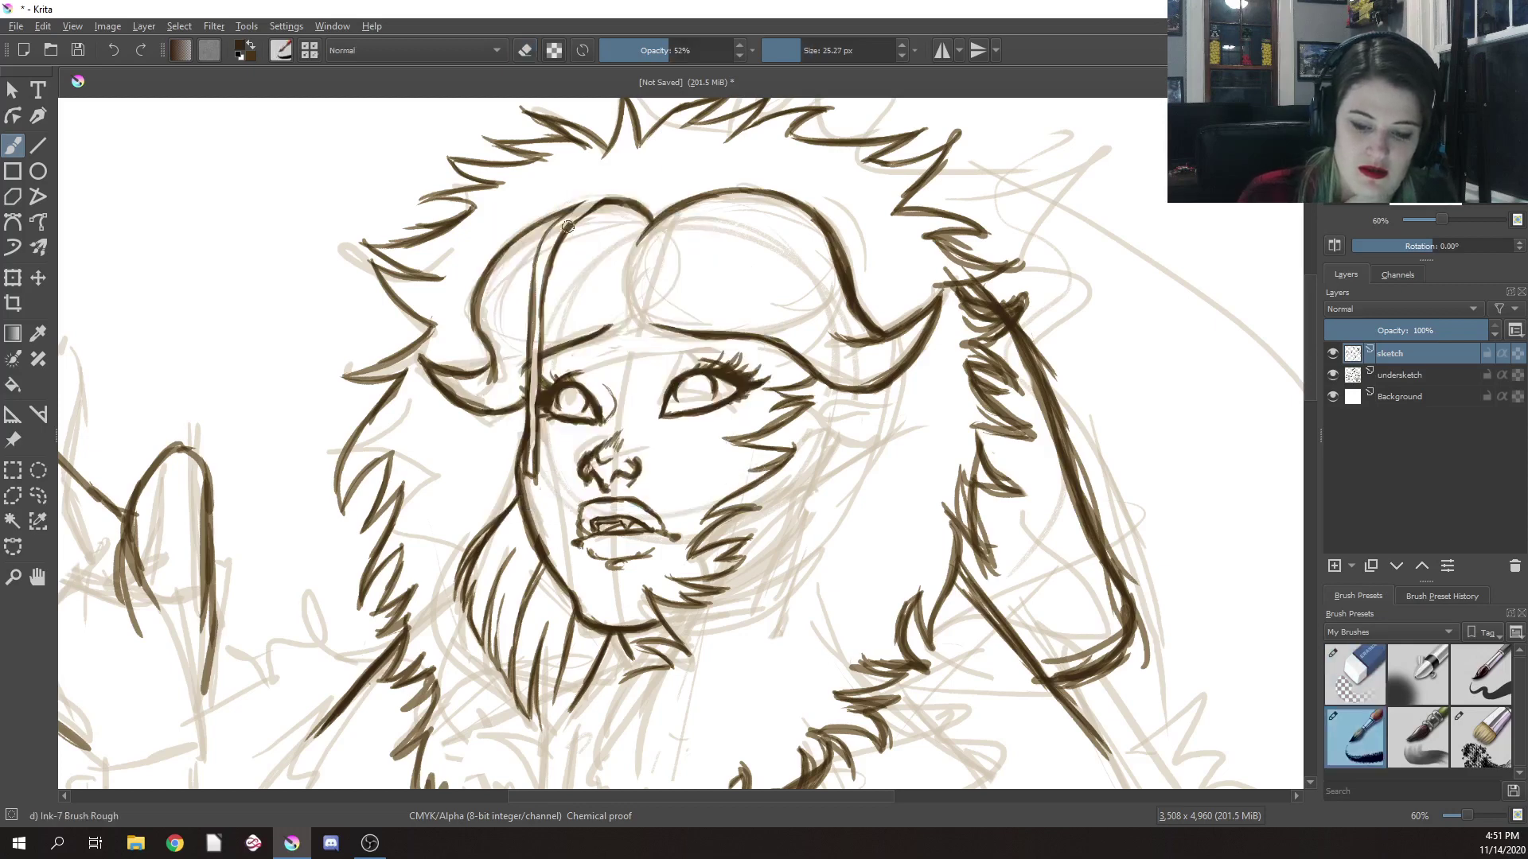
mouse_move(568, 226)
mouse_down()
mouse_move(612, 192)
mouse_move(552, 226)
mouse_up()
drag(565, 208, 526, 252)
mouse_move(564, 204)
mouse_down()
mouse_move(542, 225)
mouse_move(510, 358)
mouse_up()
drag(521, 298, 507, 402)
drag(520, 328, 506, 469)
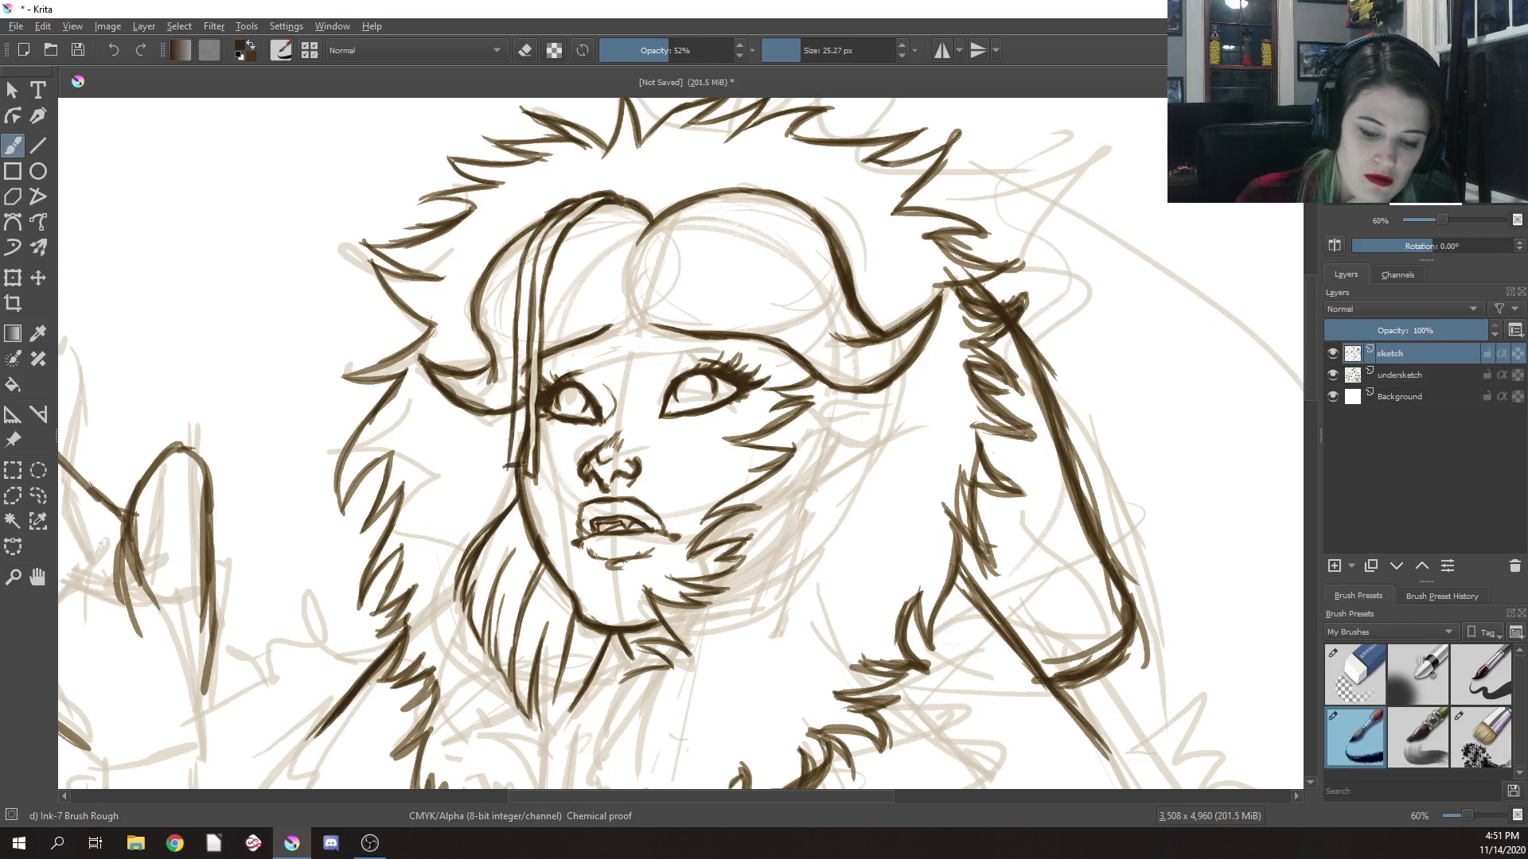
drag(525, 393, 506, 474)
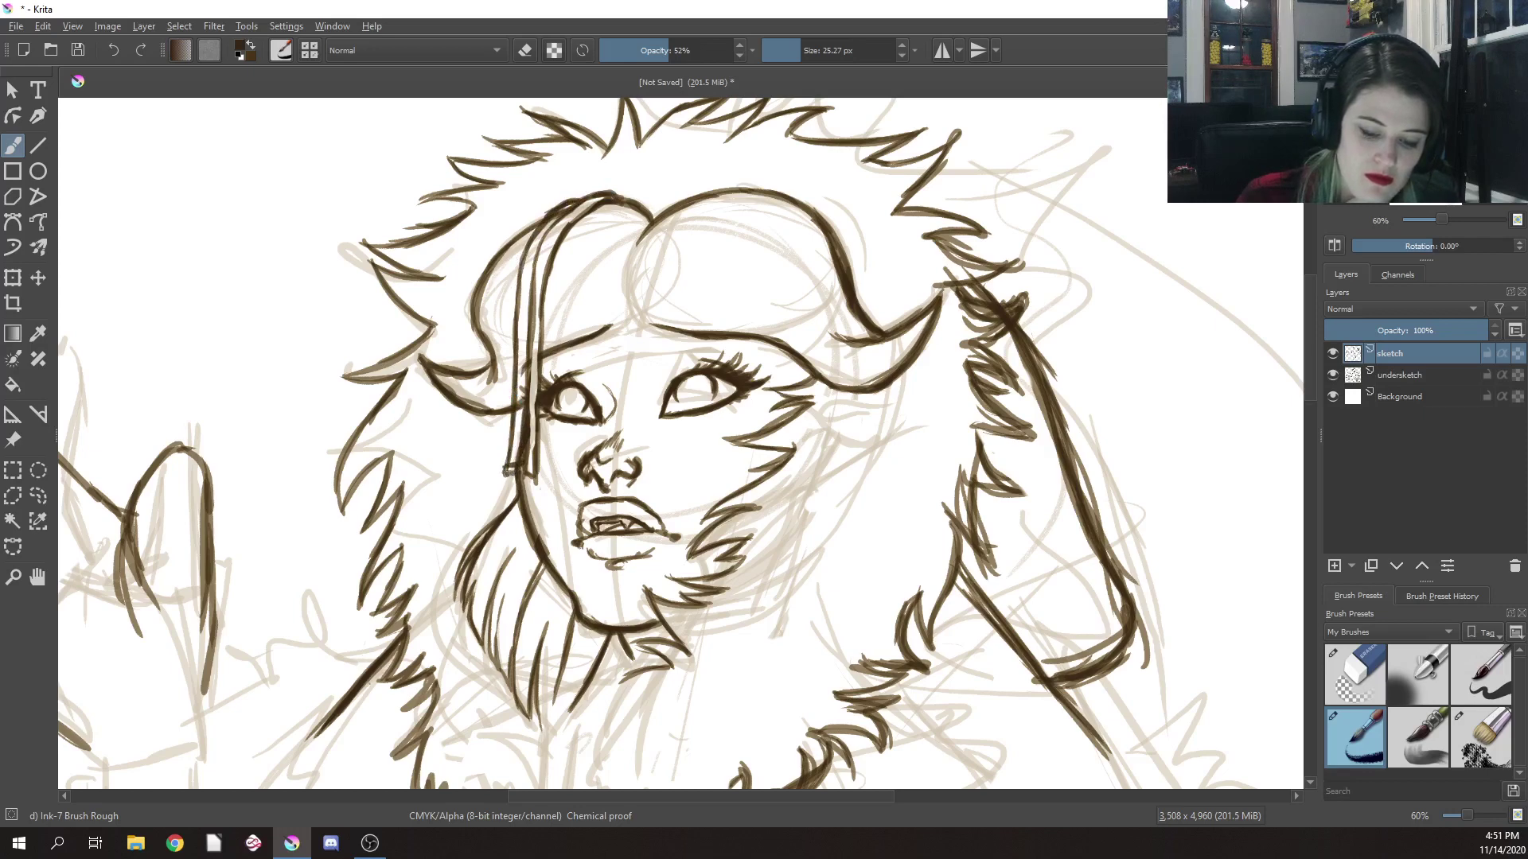
Erase stray ink inside the left hair strand and return to Ink-7 Brush Rough
right_click(522, 399)
click(546, 307)
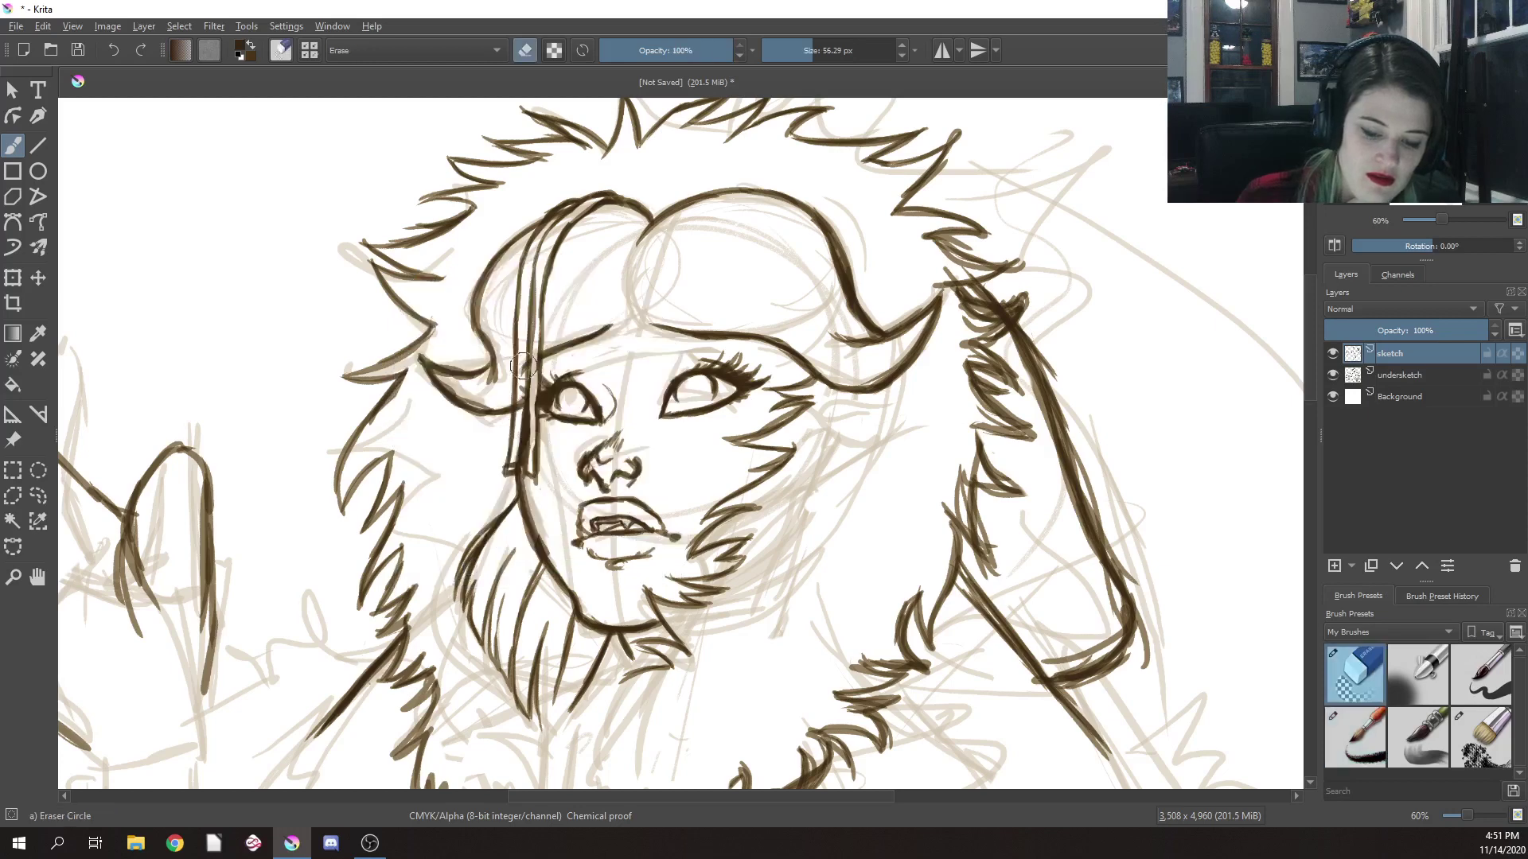
mouse_move(519, 388)
mouse_down()
mouse_move(523, 352)
mouse_move(510, 466)
mouse_up()
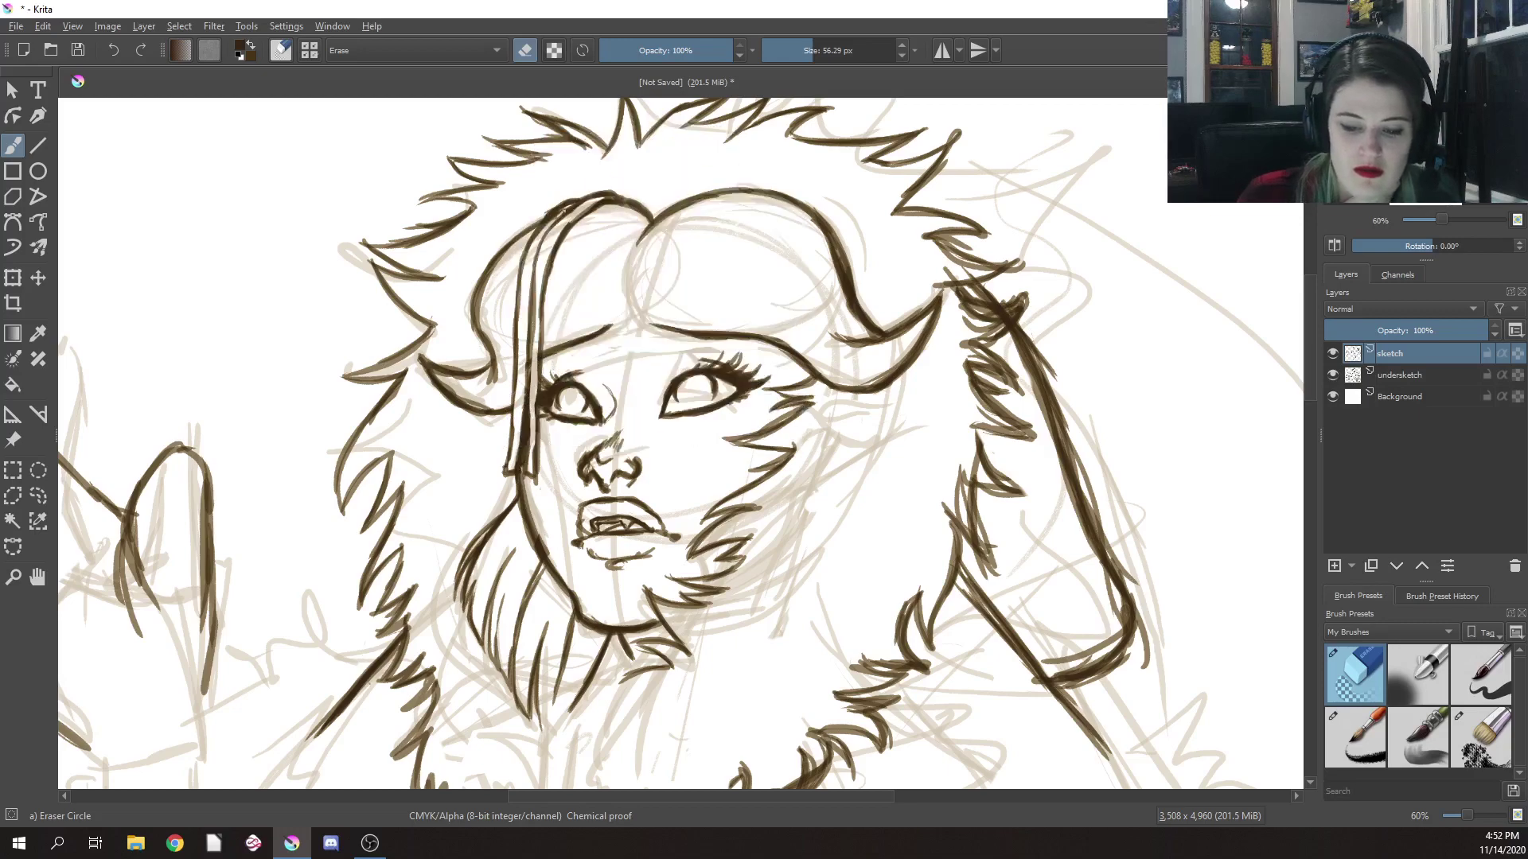
right_click(597, 266)
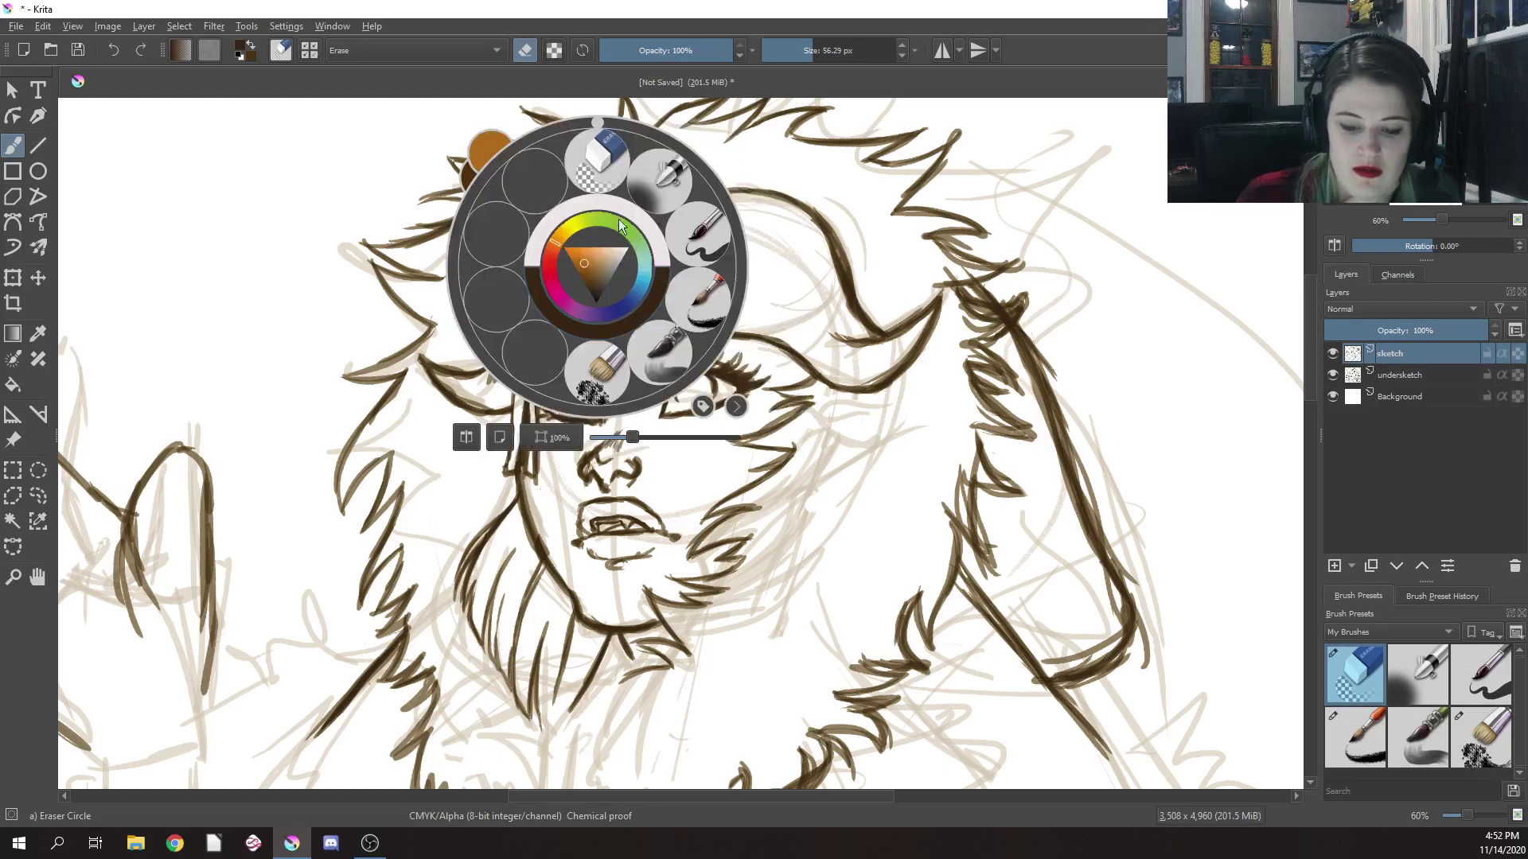
click(701, 256)
right_click(704, 302)
click(815, 328)
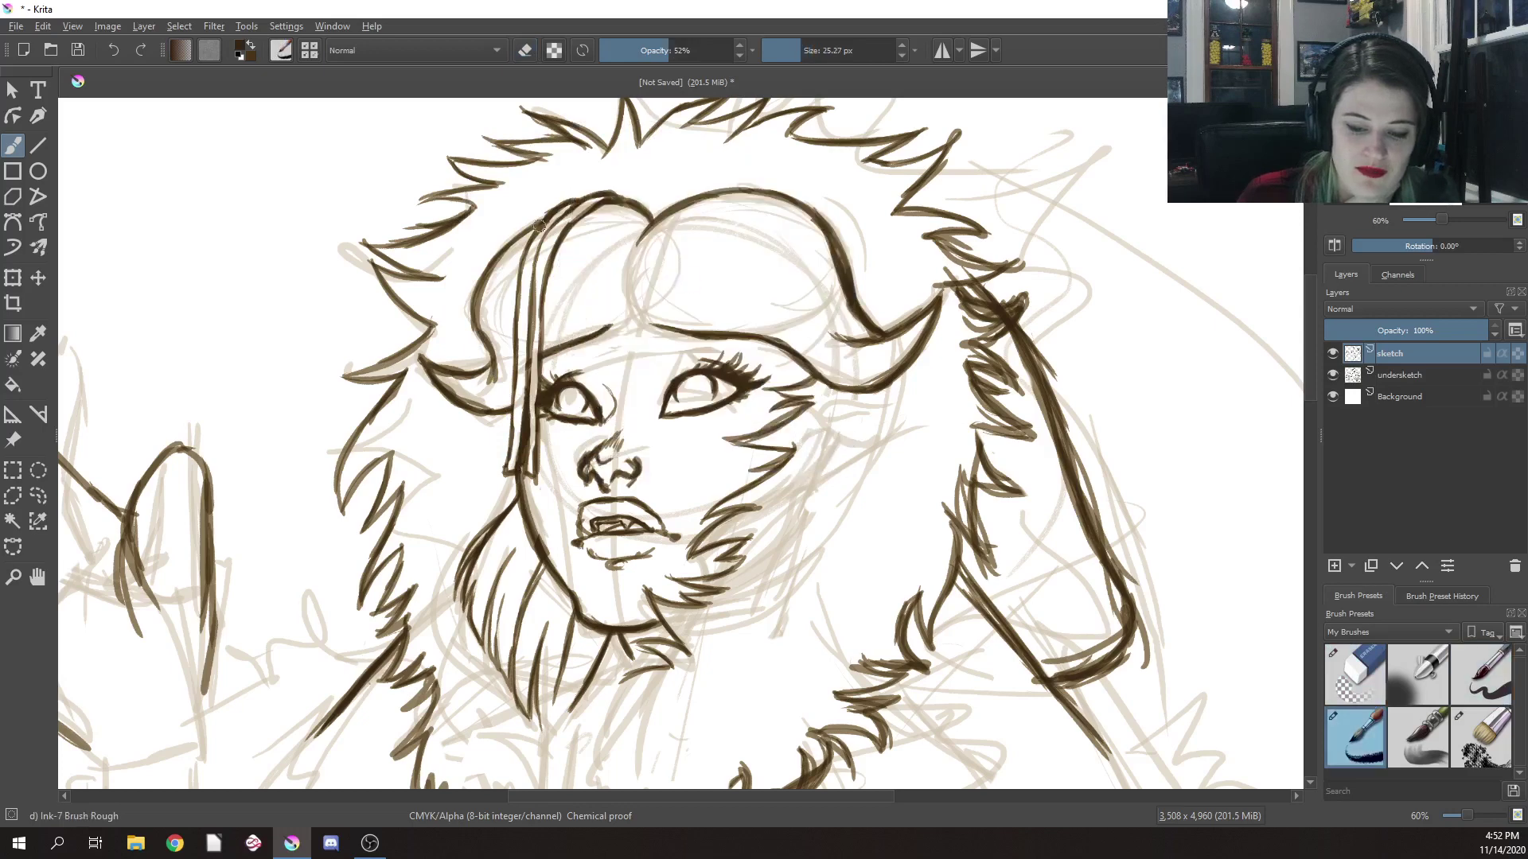
Draw a new strand line left of the others, running down past the cheek
mouse_move(547, 214)
mouse_down()
mouse_move(518, 251)
mouse_move(506, 318)
mouse_up()
drag(516, 254, 502, 362)
drag(507, 303, 498, 469)
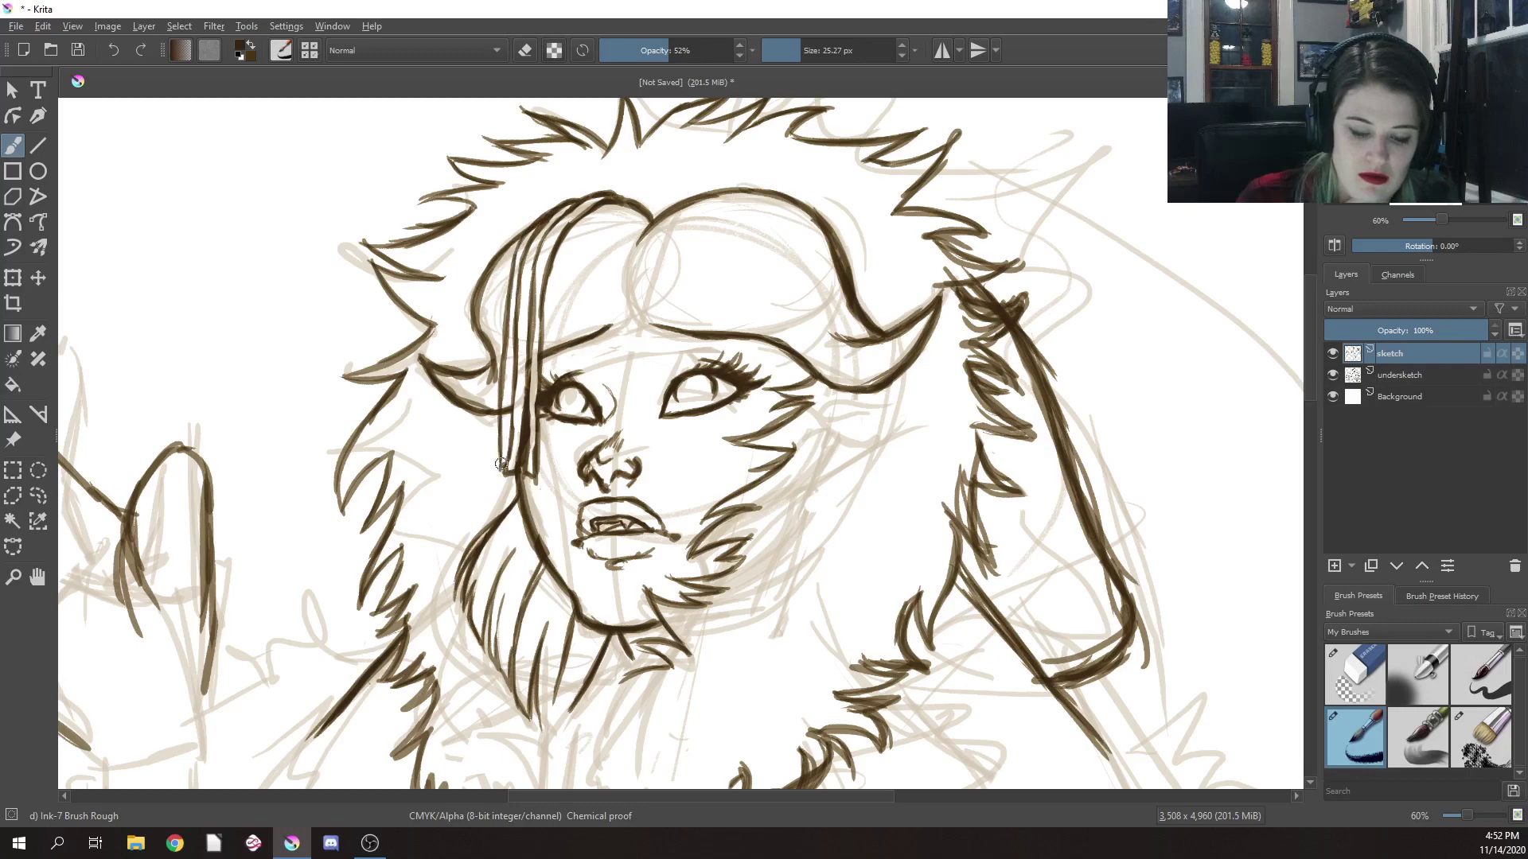
right_click(509, 374)
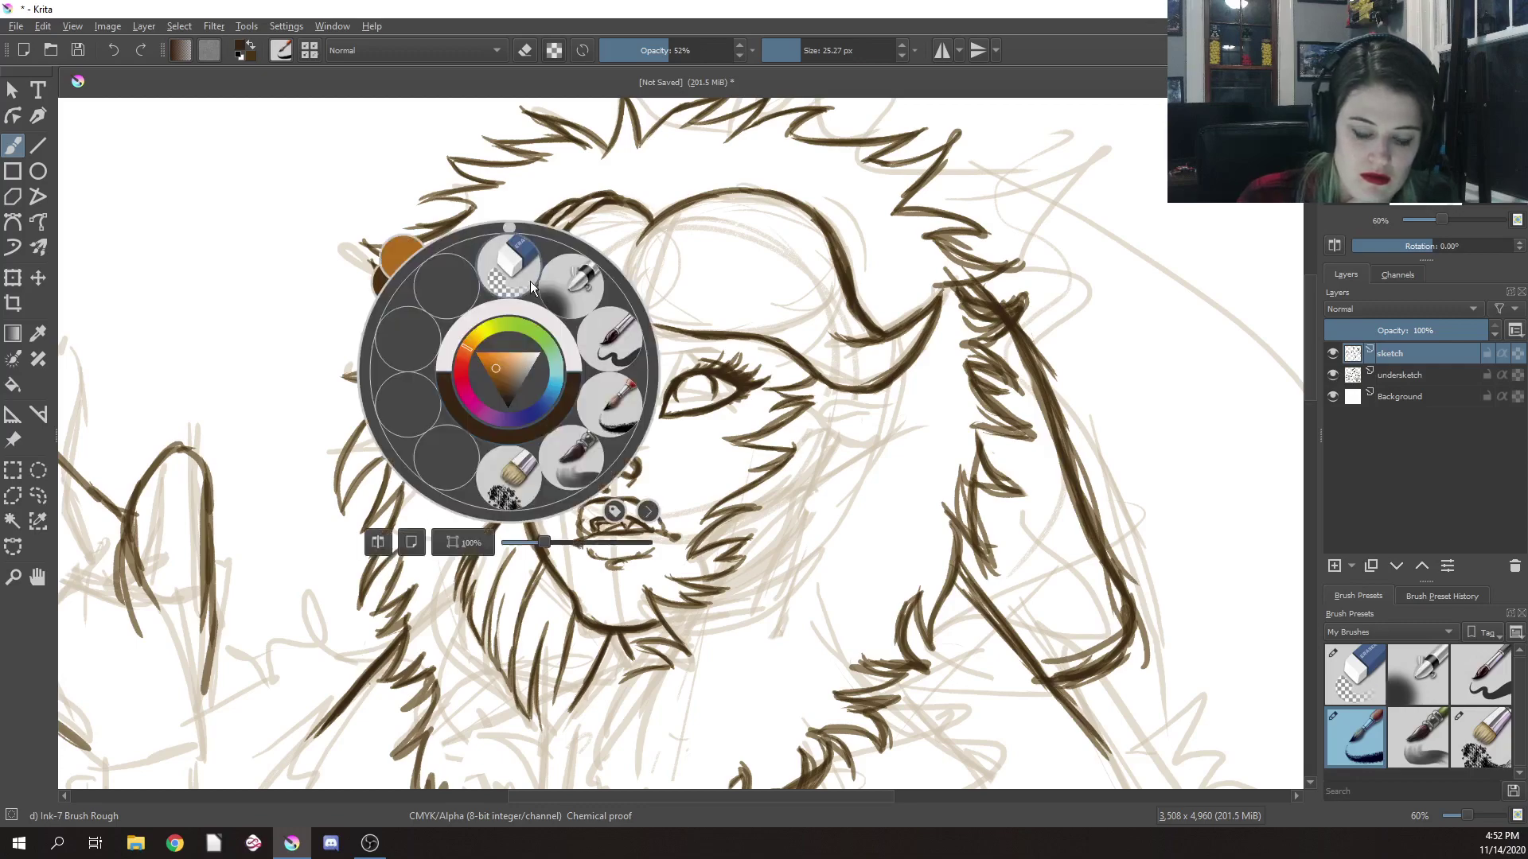
right_click(511, 383)
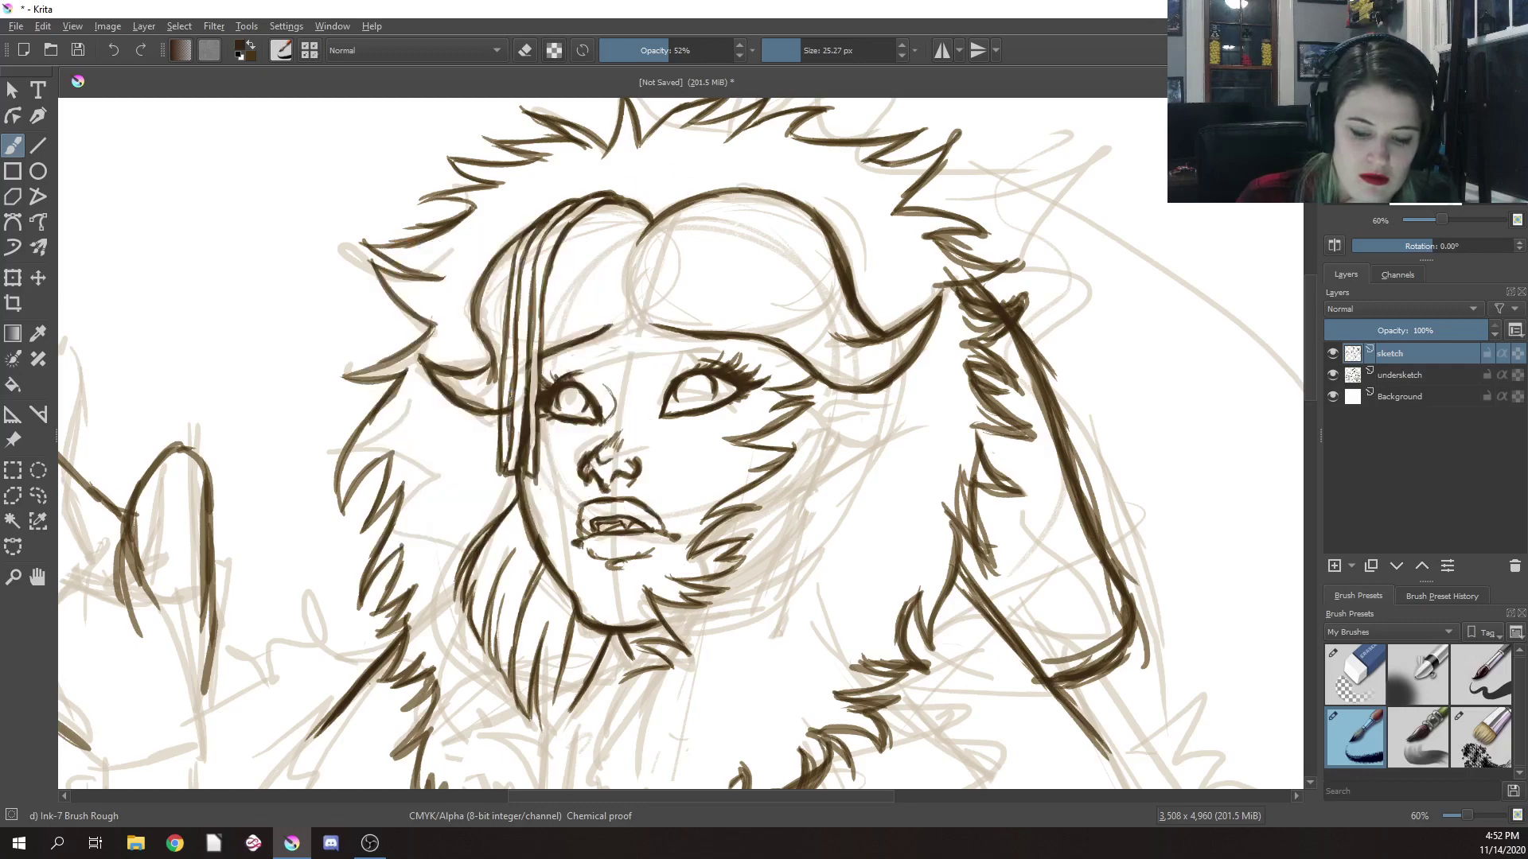
mouse_move(513, 388)
mouse_down()
mouse_move(510, 427)
mouse_move(506, 406)
mouse_up()
Erase the hair strand's bottom end and redraw it extending down past the cheek
right_click(529, 397)
click(529, 304)
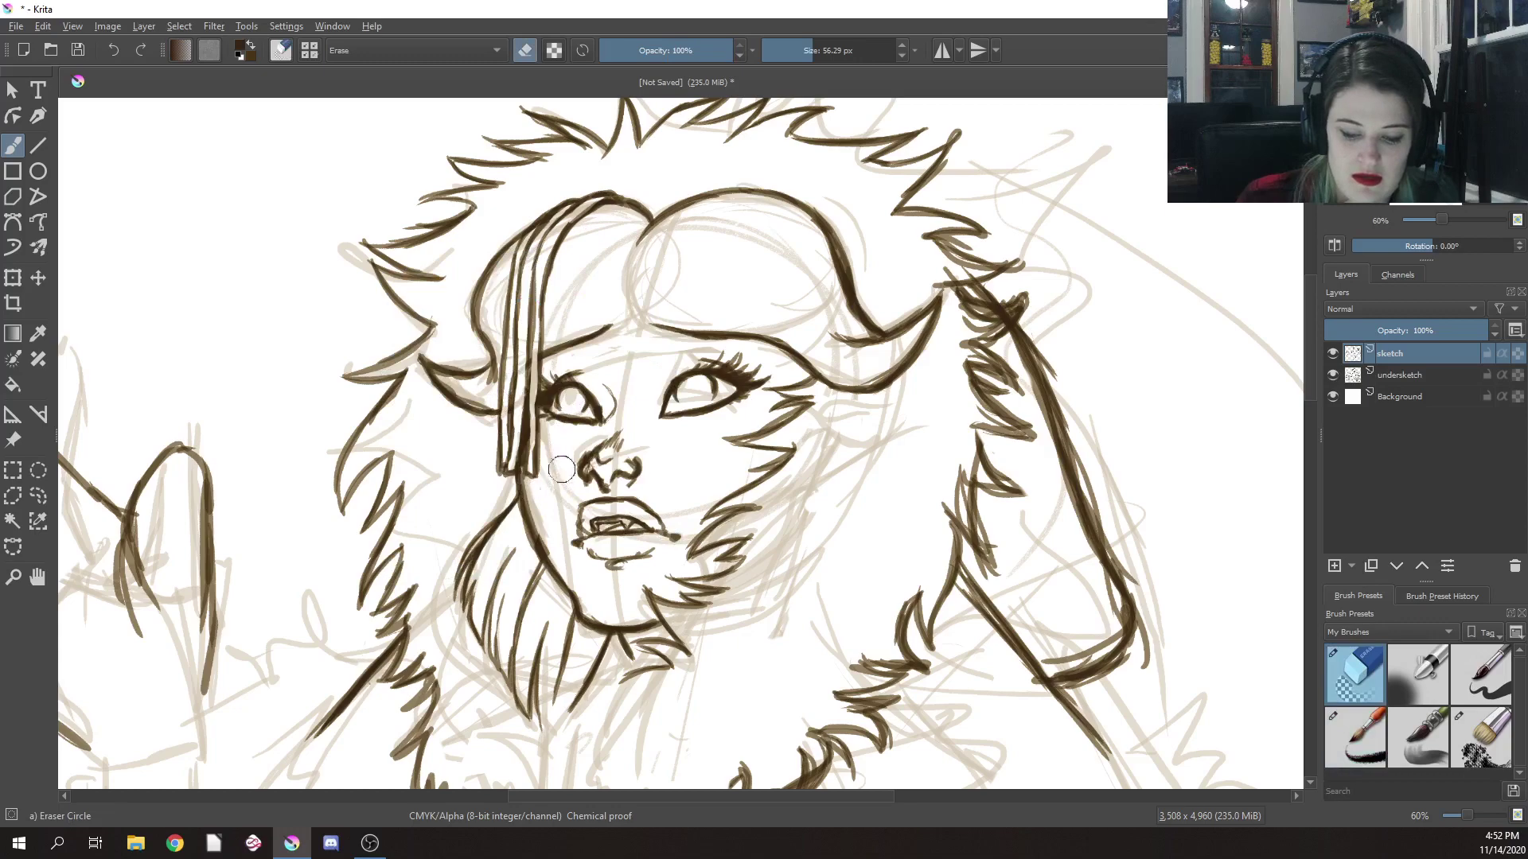
right_click(561, 434)
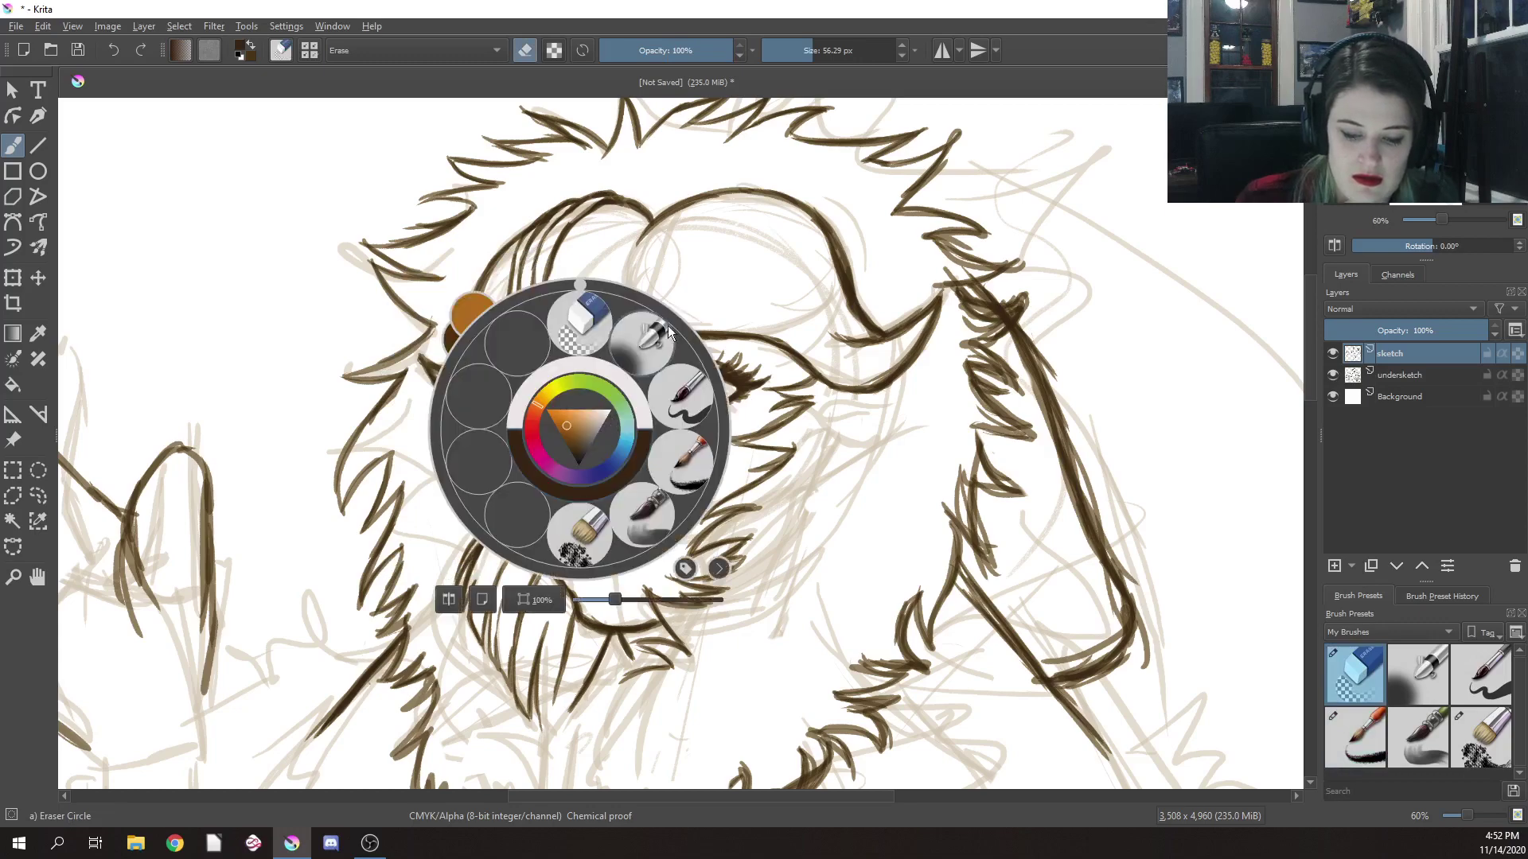
click(689, 447)
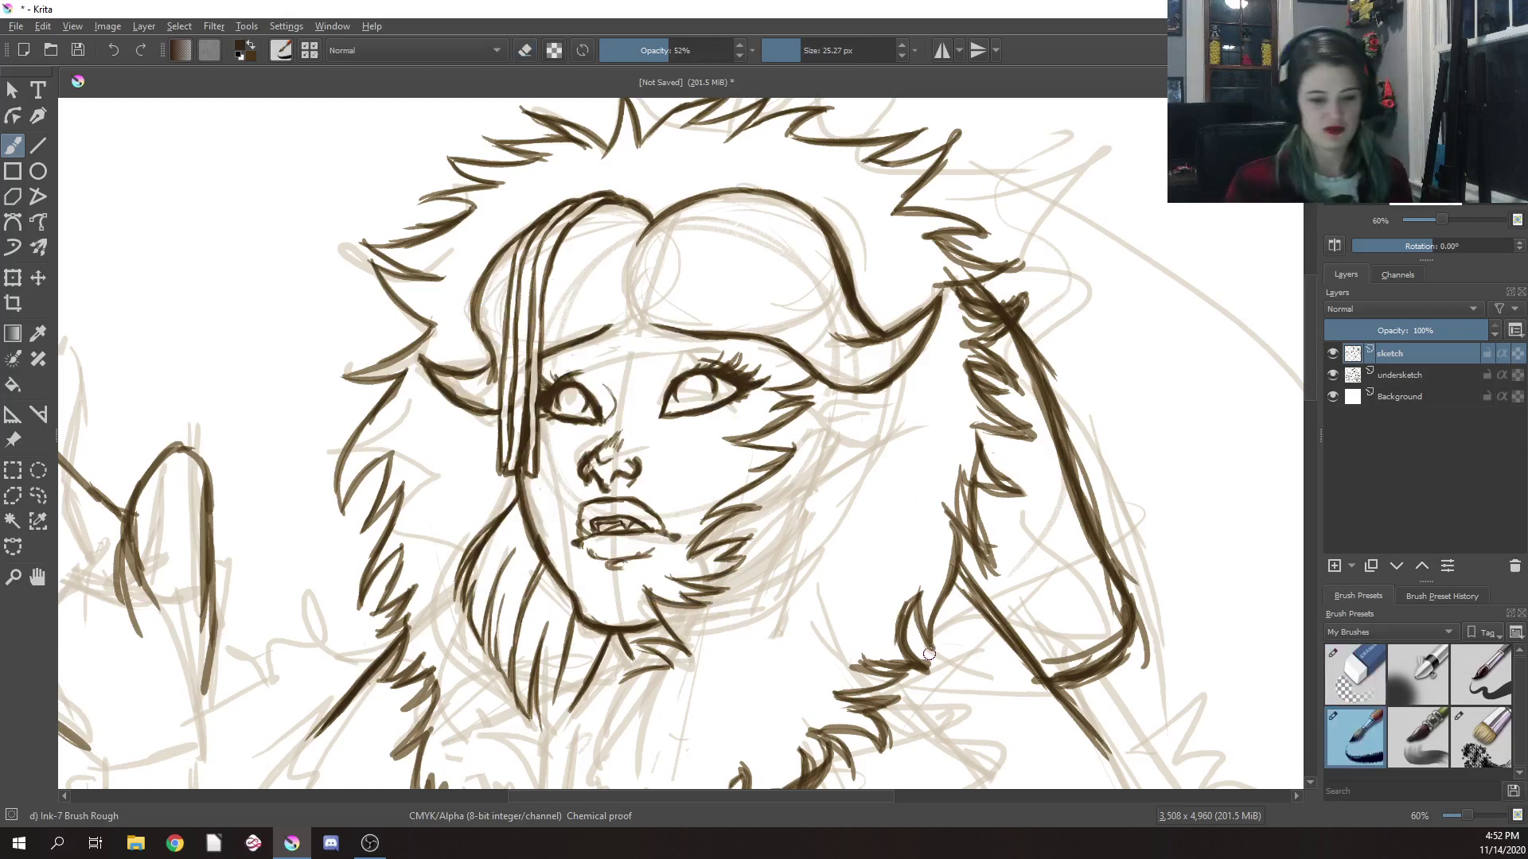
right_click(534, 404)
click(538, 293)
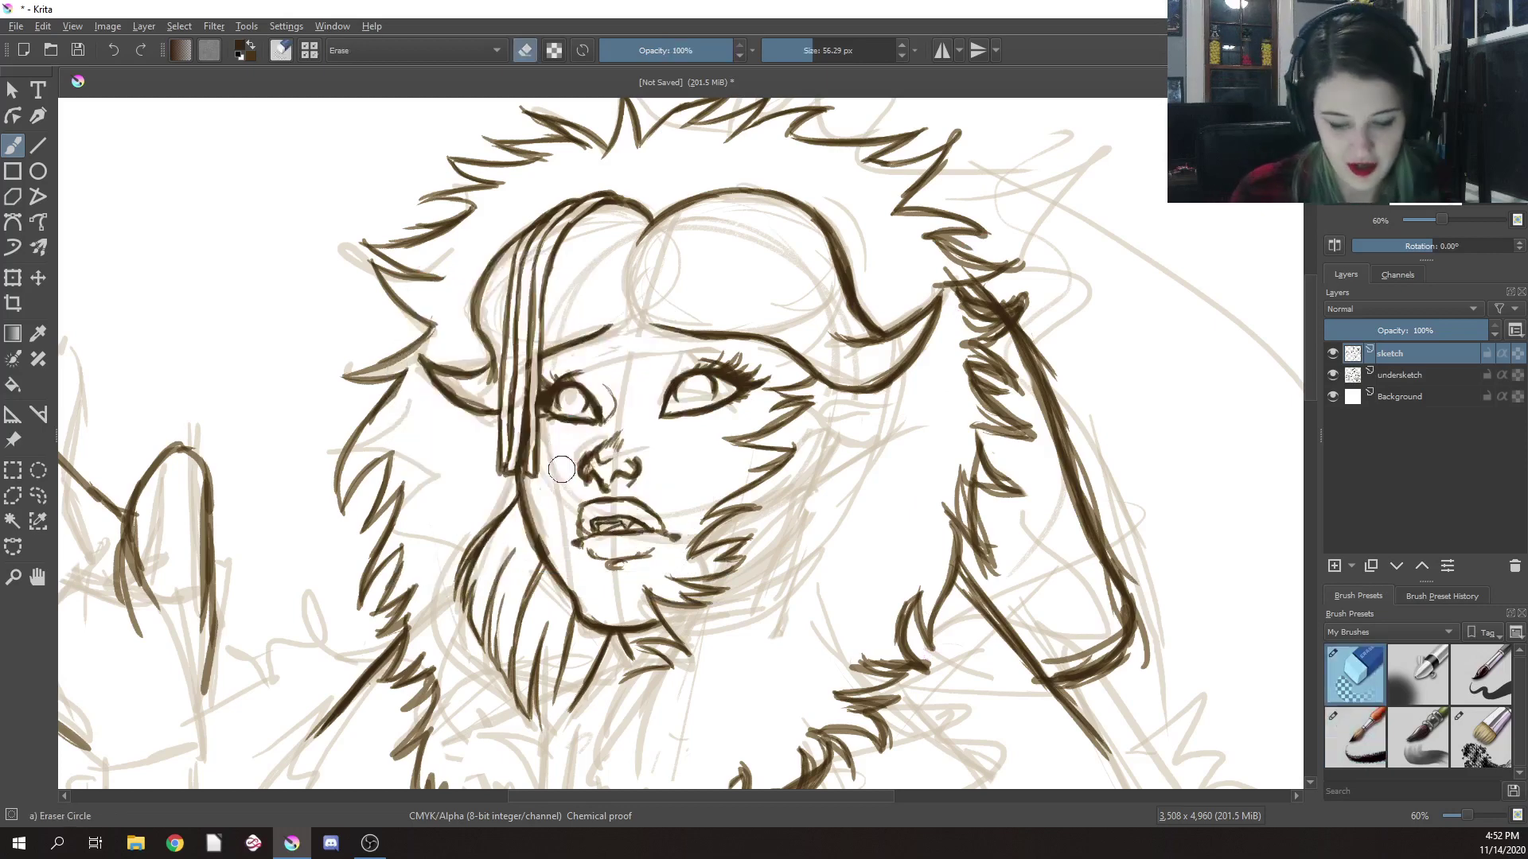
drag(557, 471, 525, 482)
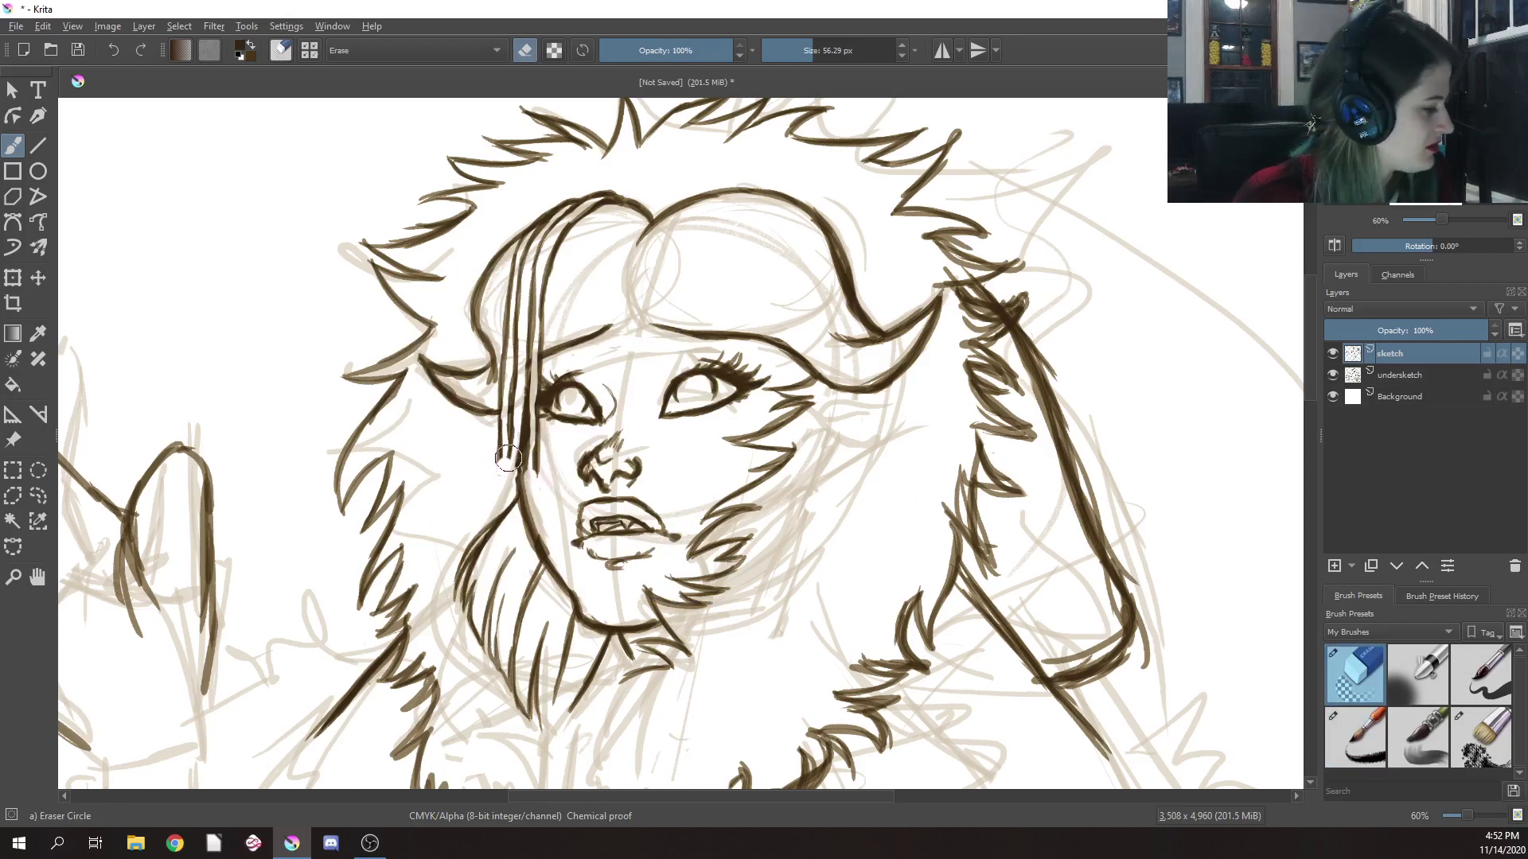
right_click(599, 432)
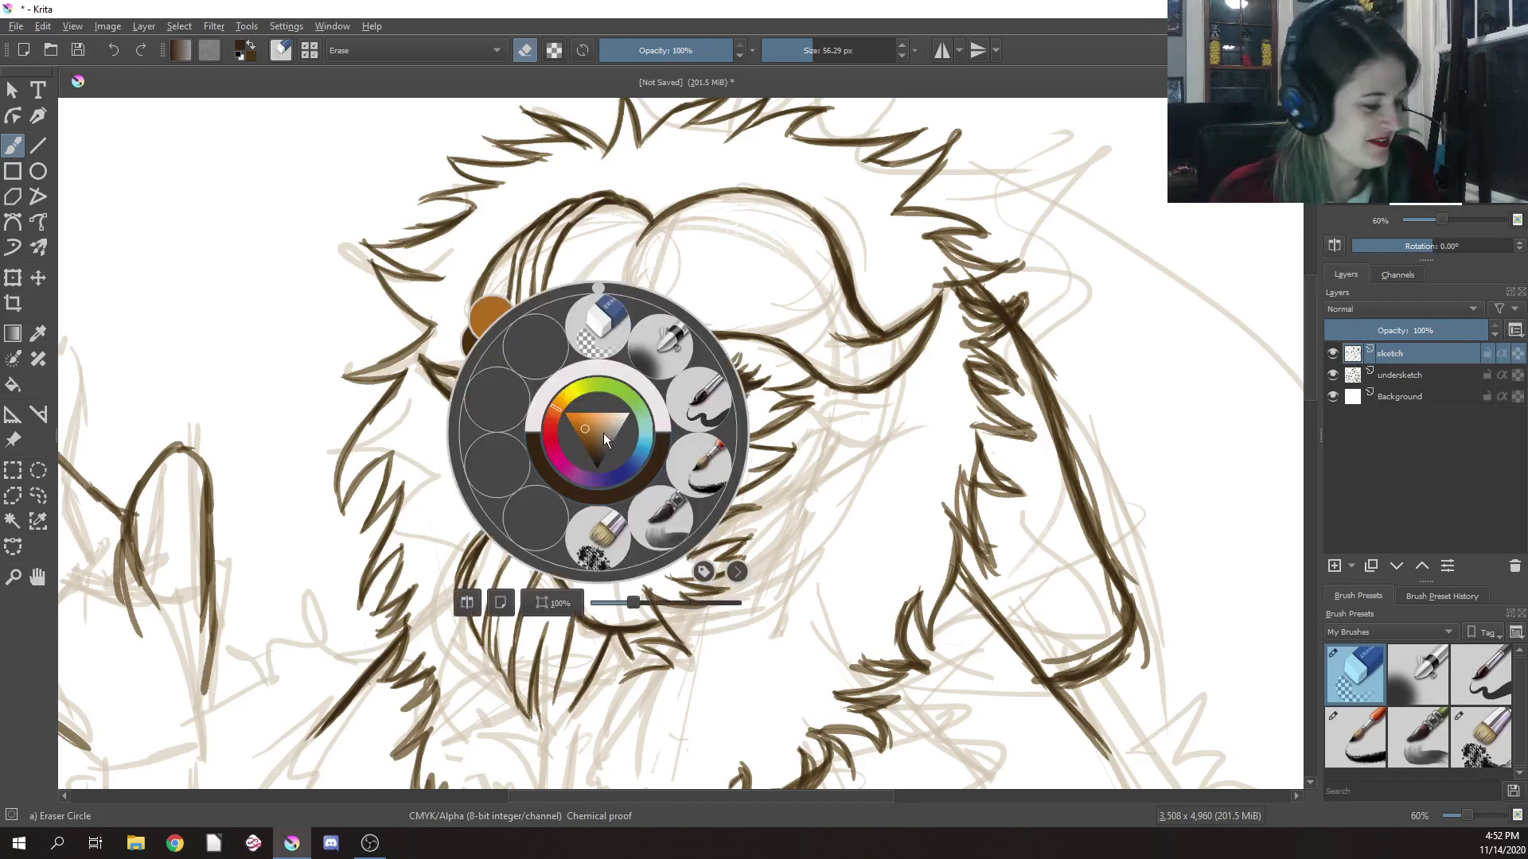
click(698, 481)
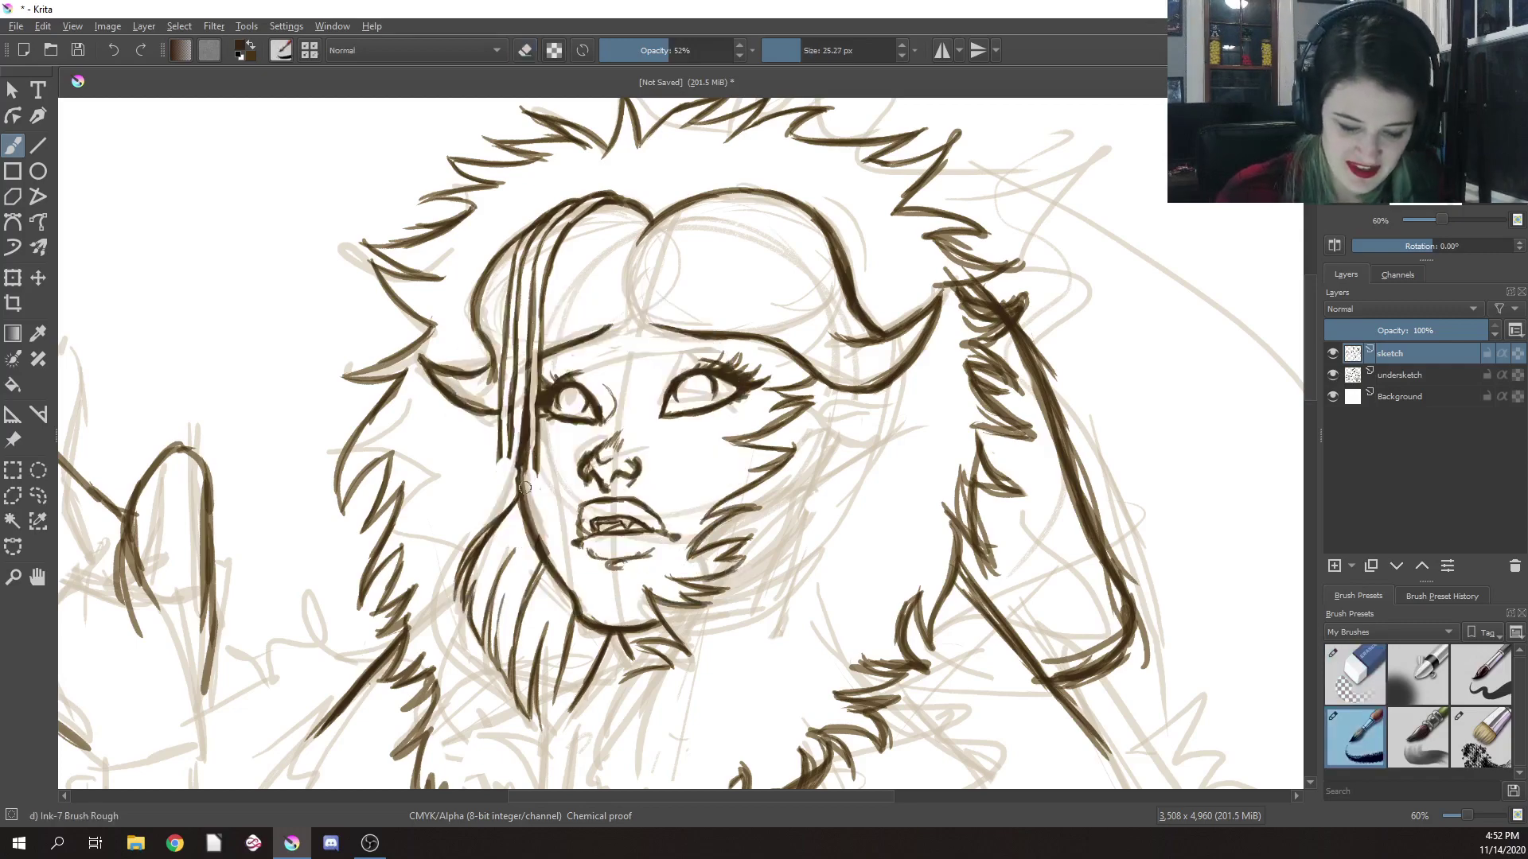
mouse_move(528, 451)
mouse_down()
mouse_move(534, 495)
mouse_move(502, 499)
mouse_move(508, 487)
mouse_up()
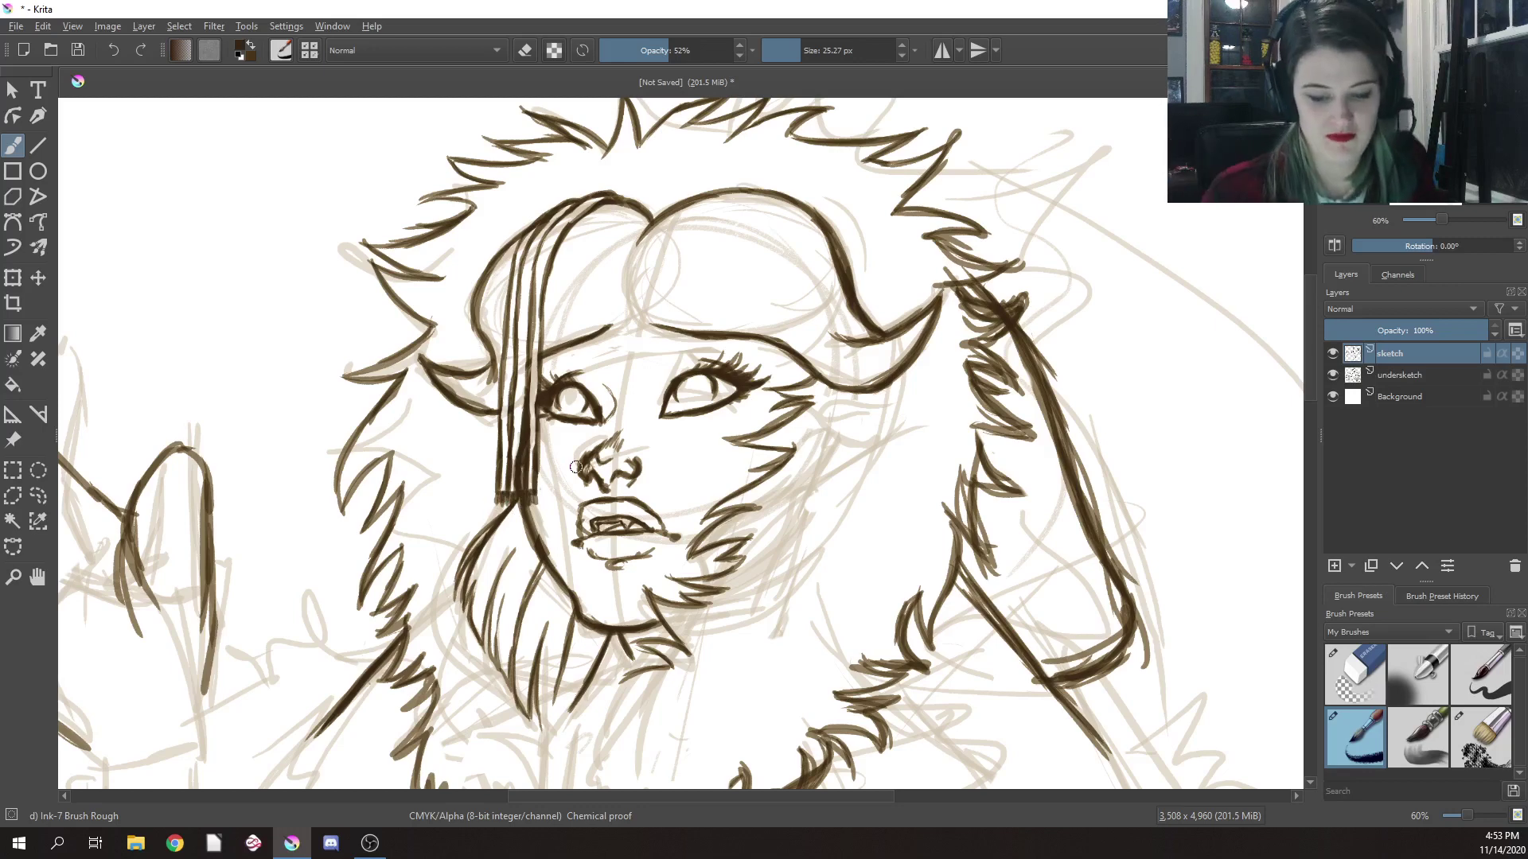
Retrace the left lock's strand darker and draw a vertical strand down the right forehead
drag(537, 284, 530, 383)
drag(531, 326, 523, 437)
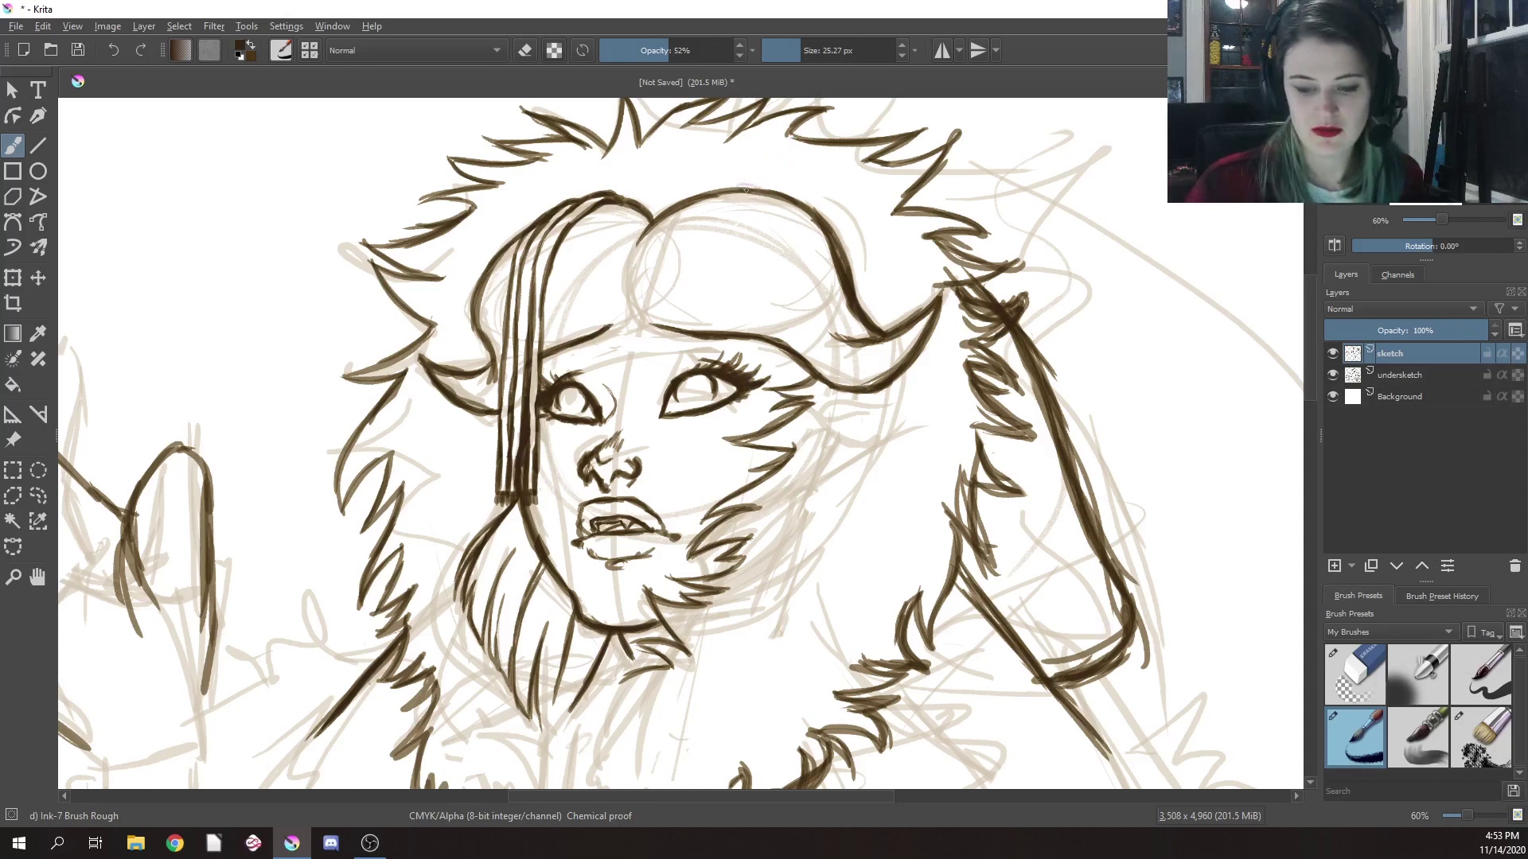
drag(746, 191, 741, 493)
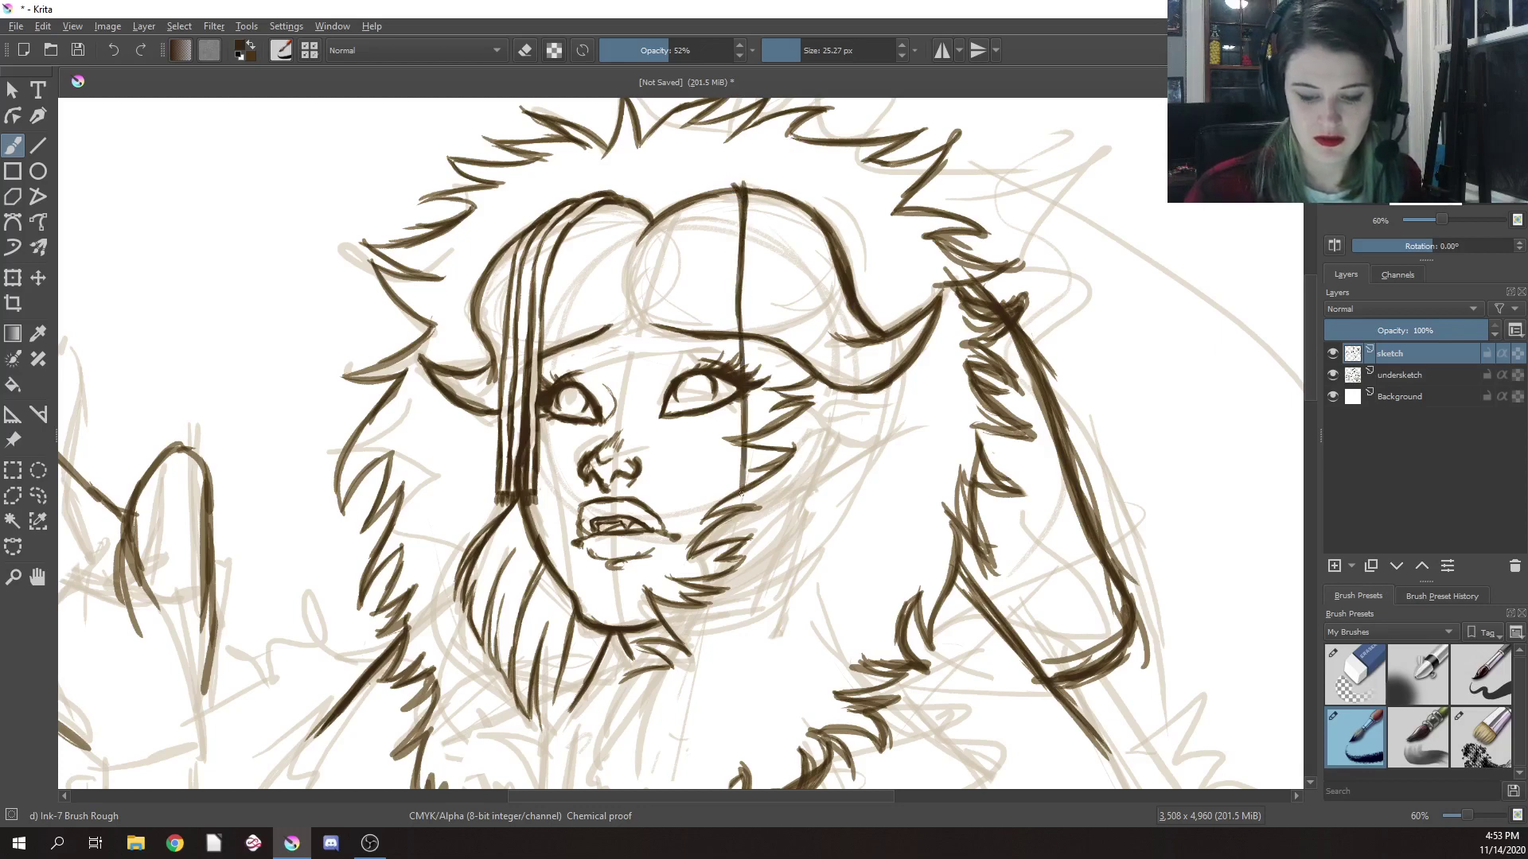
Ink and darken the first parallel vertical strands running down the forehead past the right eye
mouse_move(744, 441)
mouse_down()
mouse_move(743, 496)
mouse_move(754, 408)
mouse_up()
drag(753, 485, 756, 389)
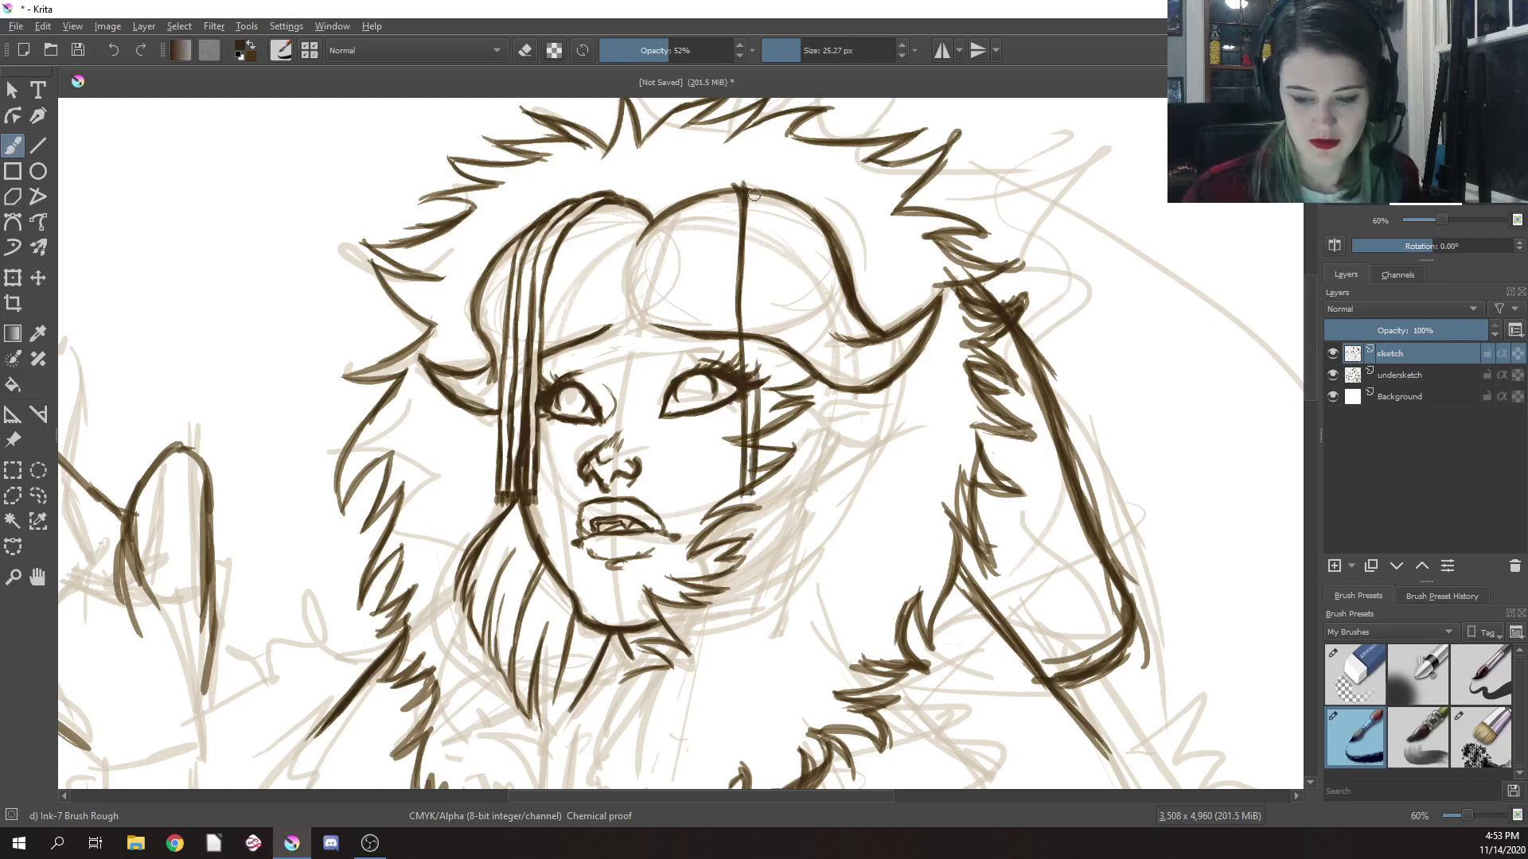
mouse_move(755, 195)
mouse_down()
mouse_move(756, 413)
mouse_move(757, 182)
mouse_move(771, 323)
mouse_up()
drag(774, 209, 776, 401)
drag(778, 274, 774, 342)
drag(776, 189, 775, 492)
drag(772, 477, 761, 502)
drag(760, 411, 759, 489)
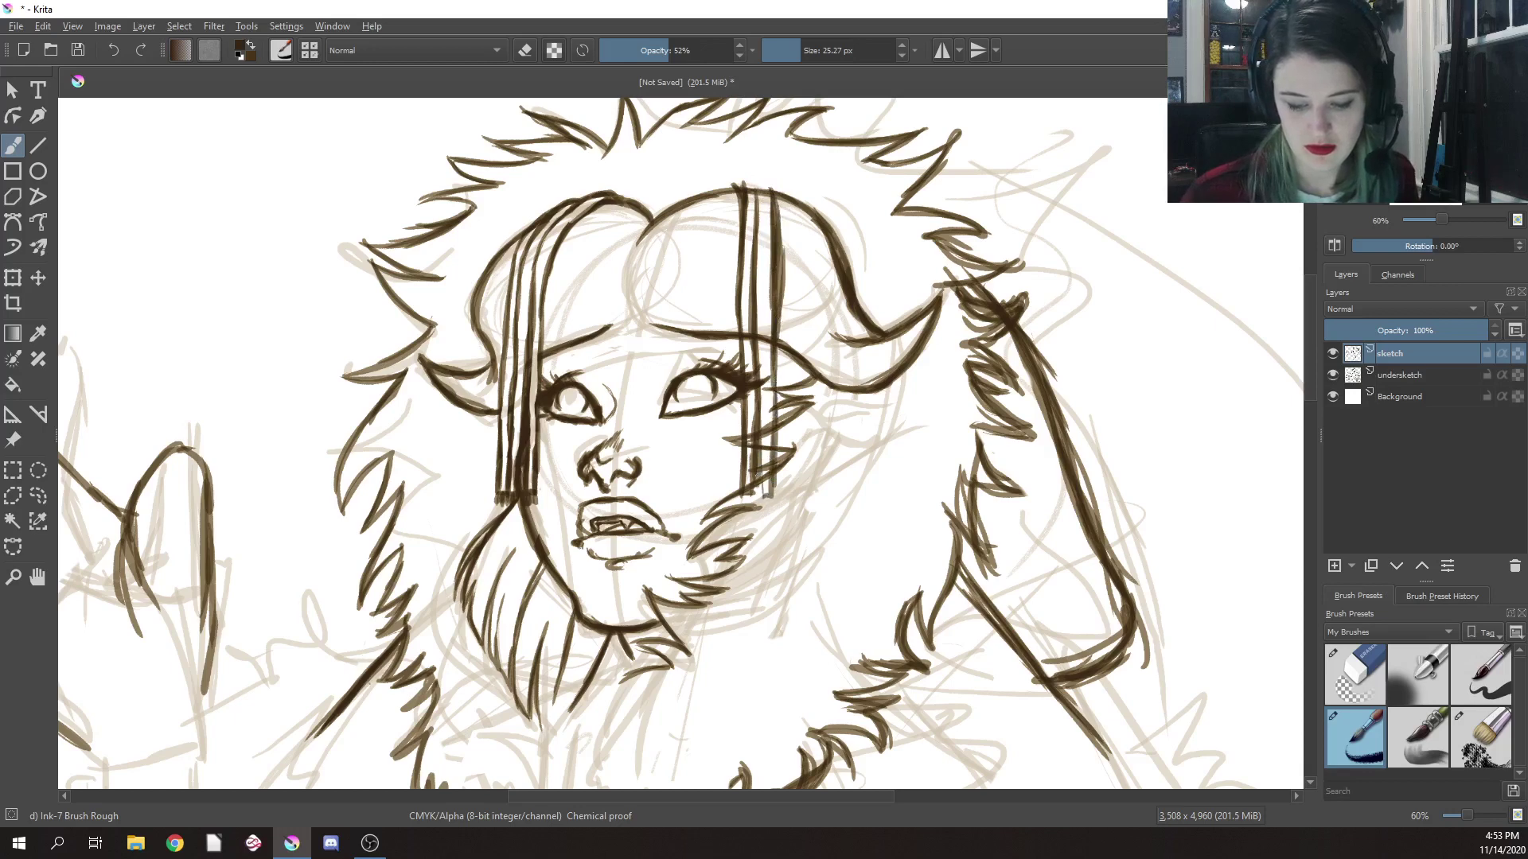
drag(762, 384, 762, 420)
drag(761, 354, 761, 494)
drag(772, 391, 770, 489)
drag(774, 282, 772, 382)
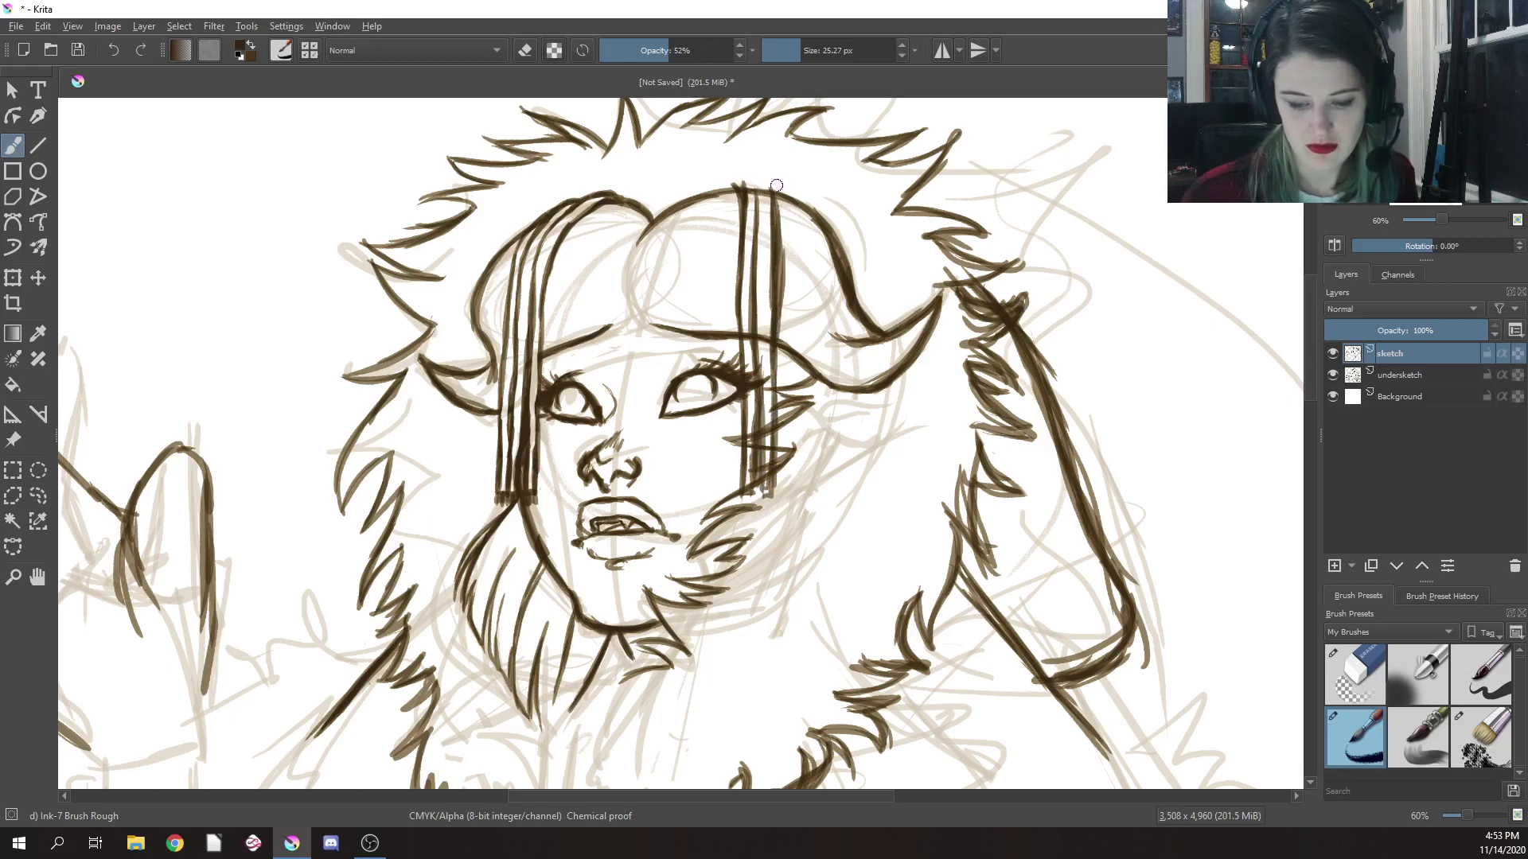
drag(756, 272, 757, 365)
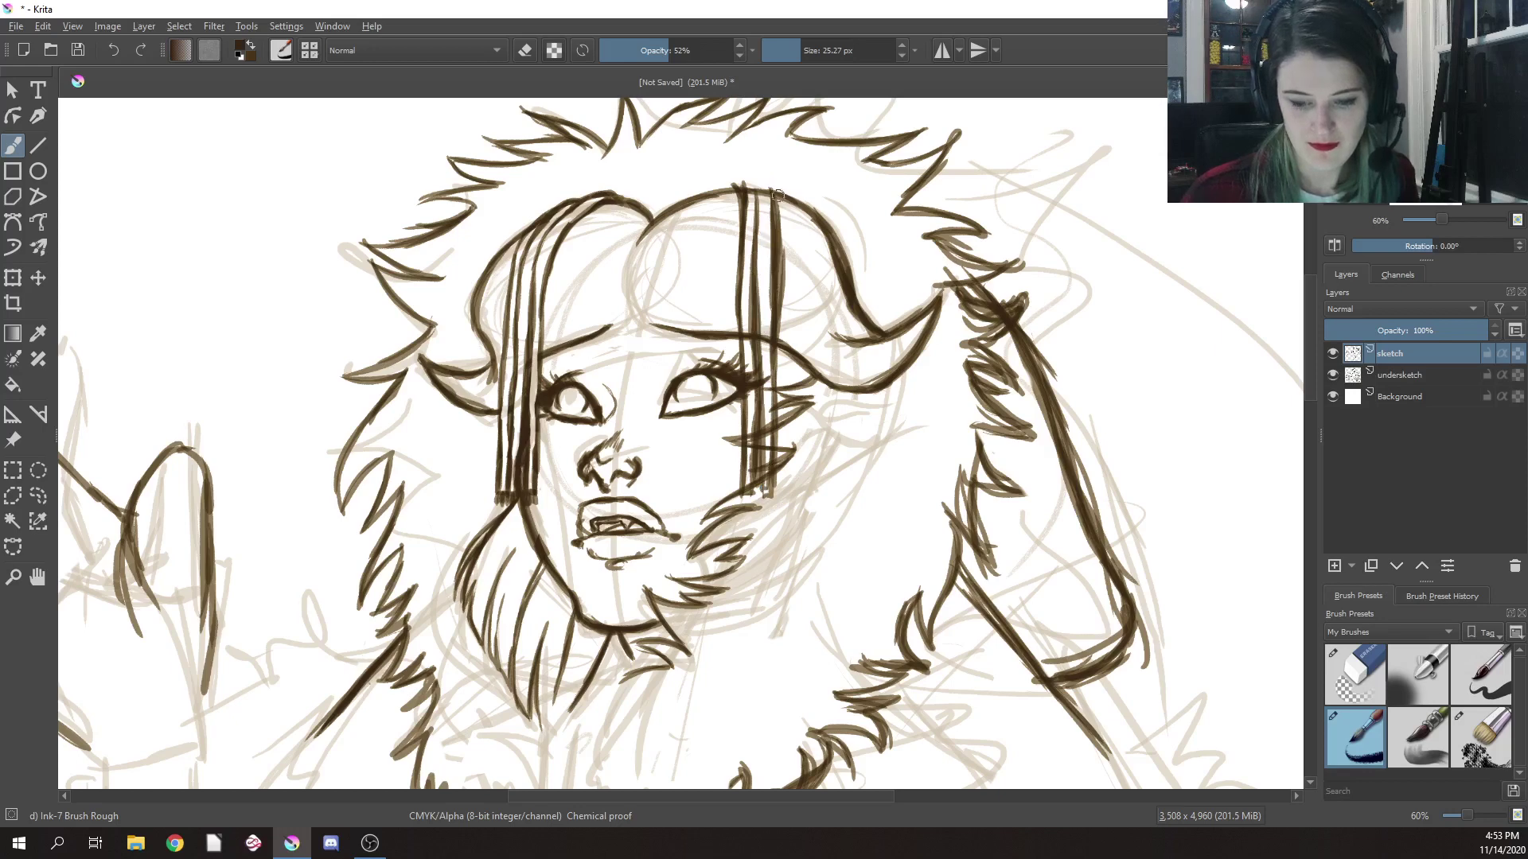
Add a third outer strand down to the cheek, cap its end, and line the top of the head
drag(788, 191, 790, 301)
drag(794, 205, 793, 447)
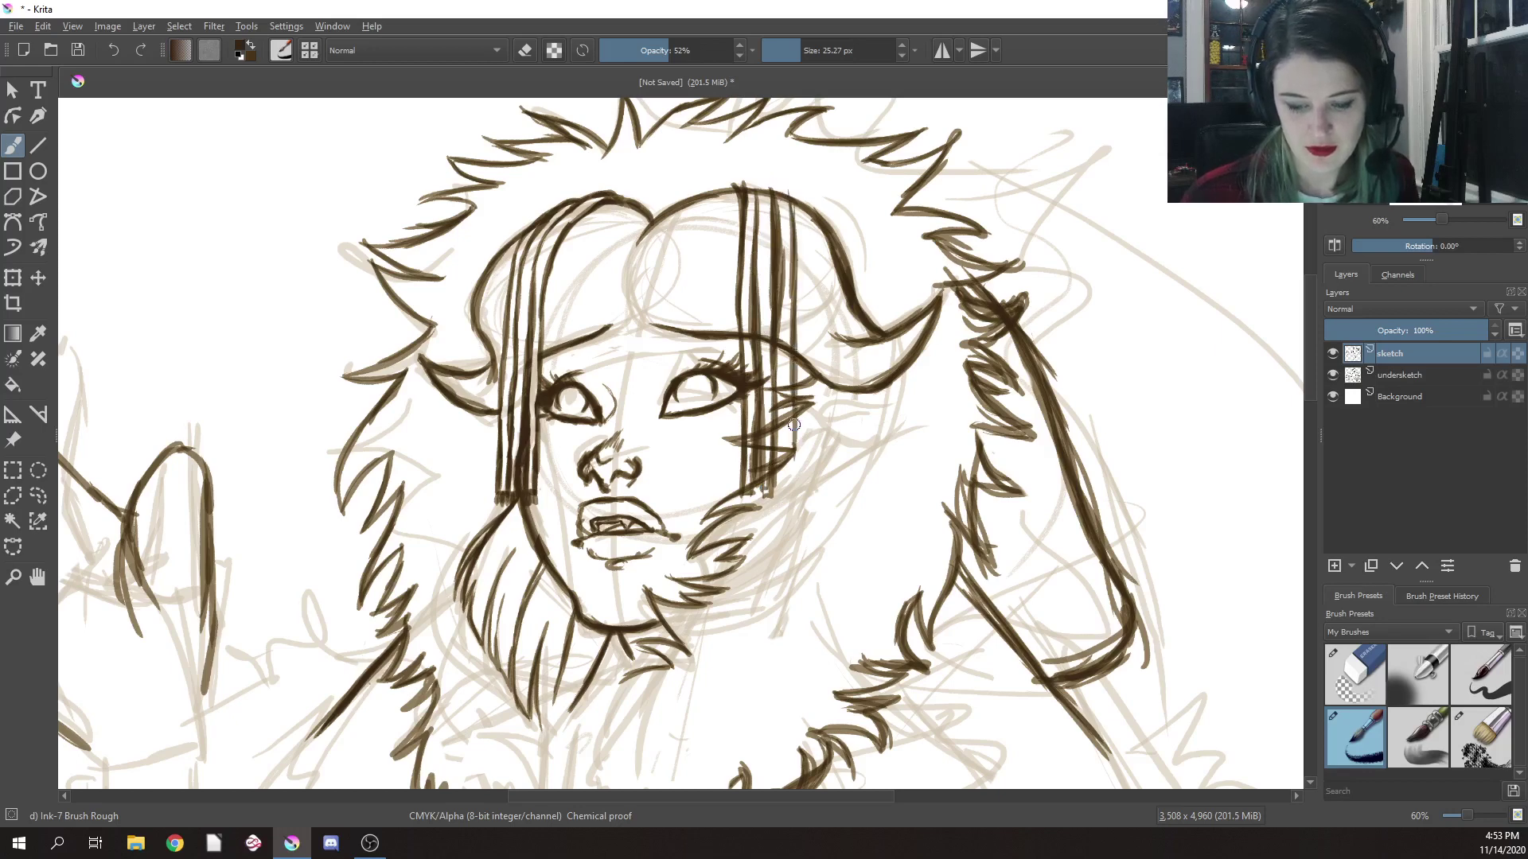
drag(795, 362, 793, 487)
drag(792, 421, 792, 494)
drag(778, 492, 787, 493)
drag(788, 434, 782, 495)
drag(780, 352, 790, 498)
drag(794, 402, 796, 447)
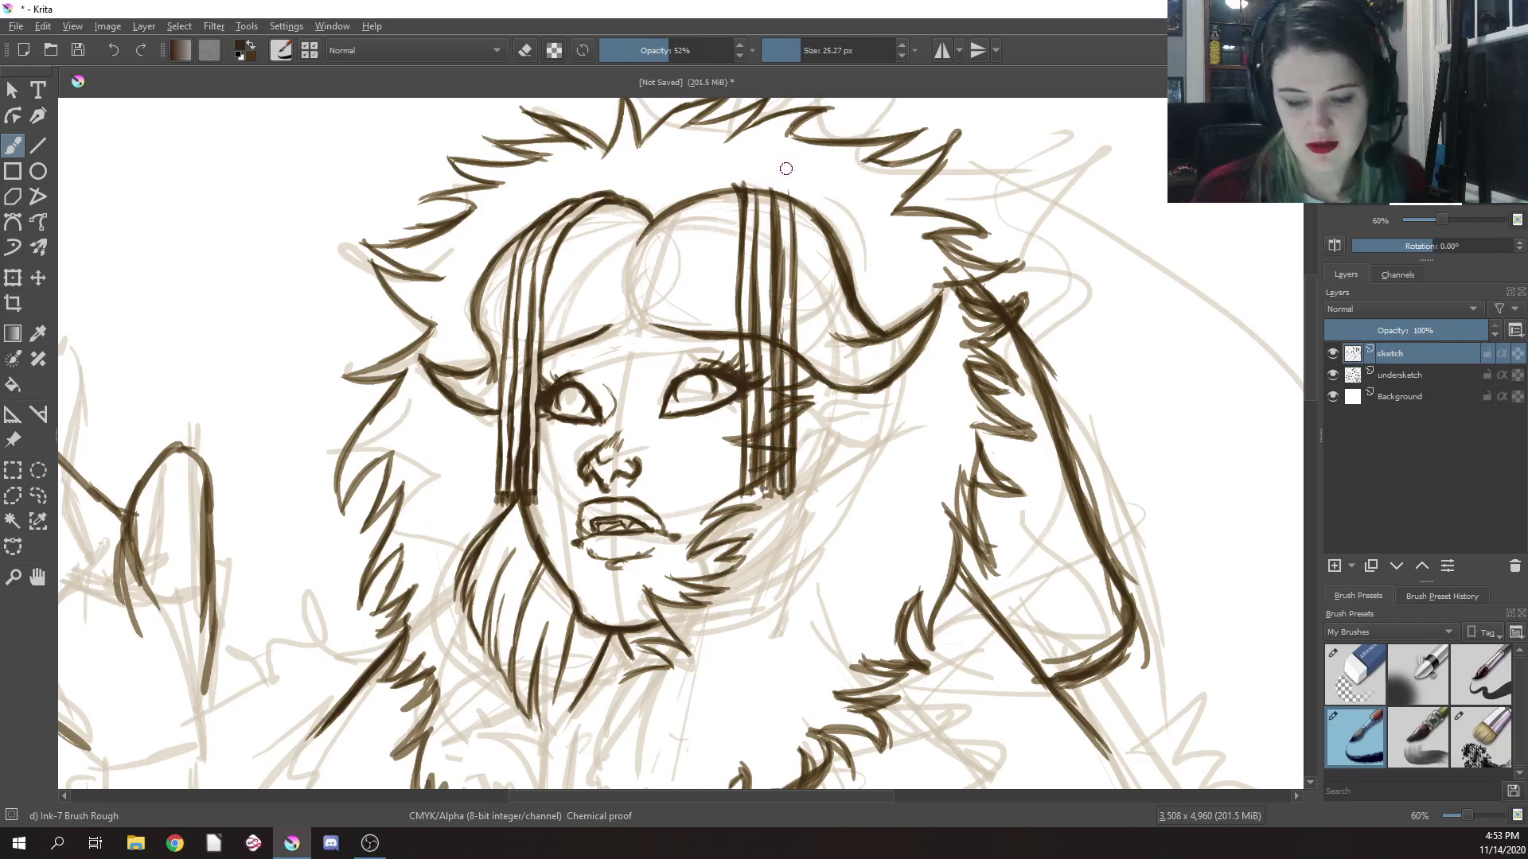
drag(728, 185, 783, 191)
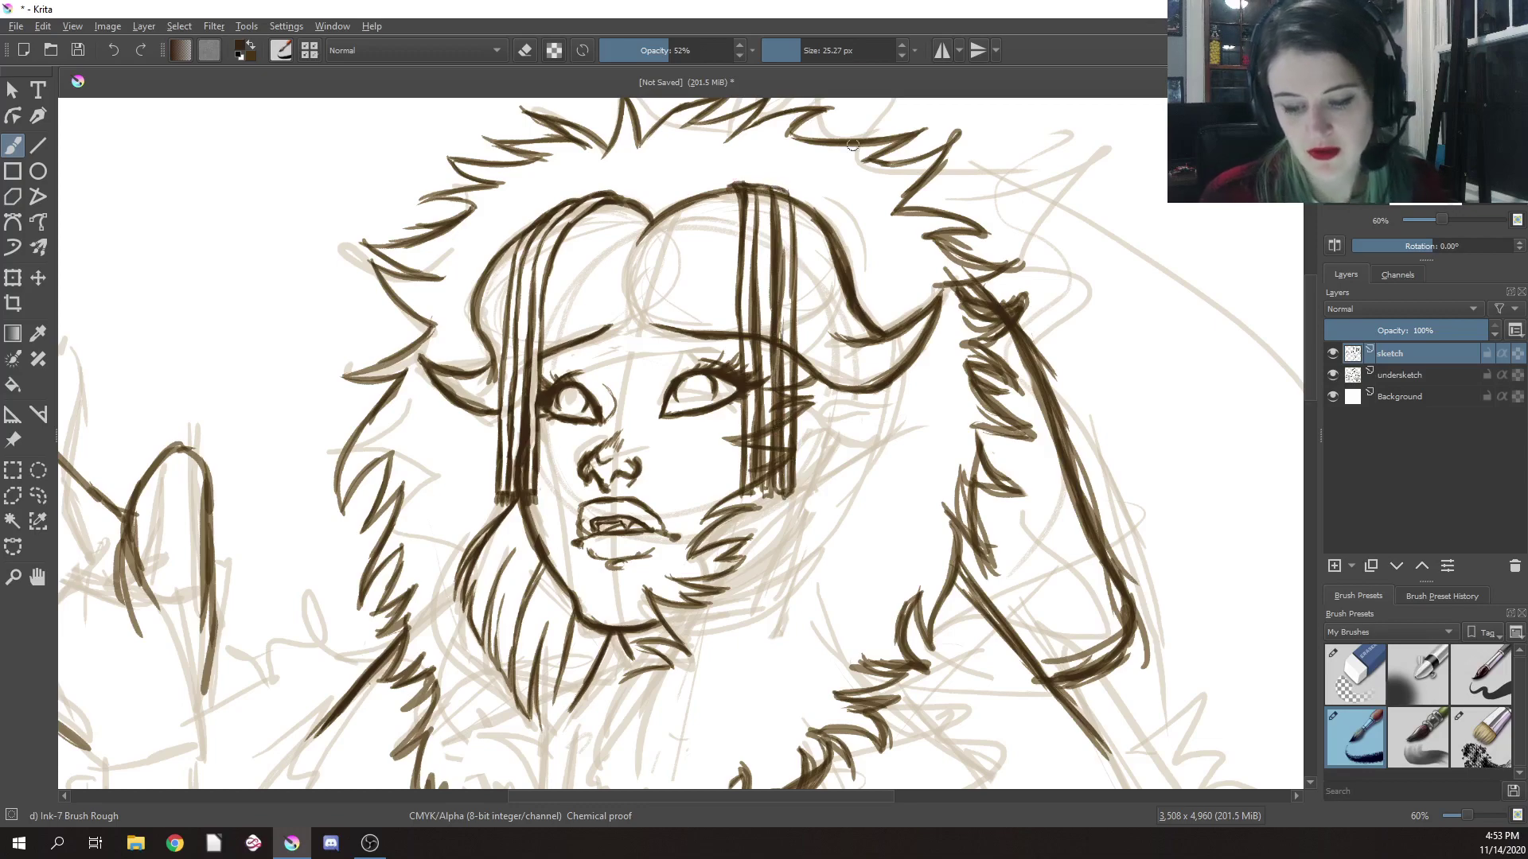
With the Eraser Circle preset, remove a stray spot and the brow line between the strands
right_click(867, 268)
click(889, 213)
drag(747, 189, 746, 188)
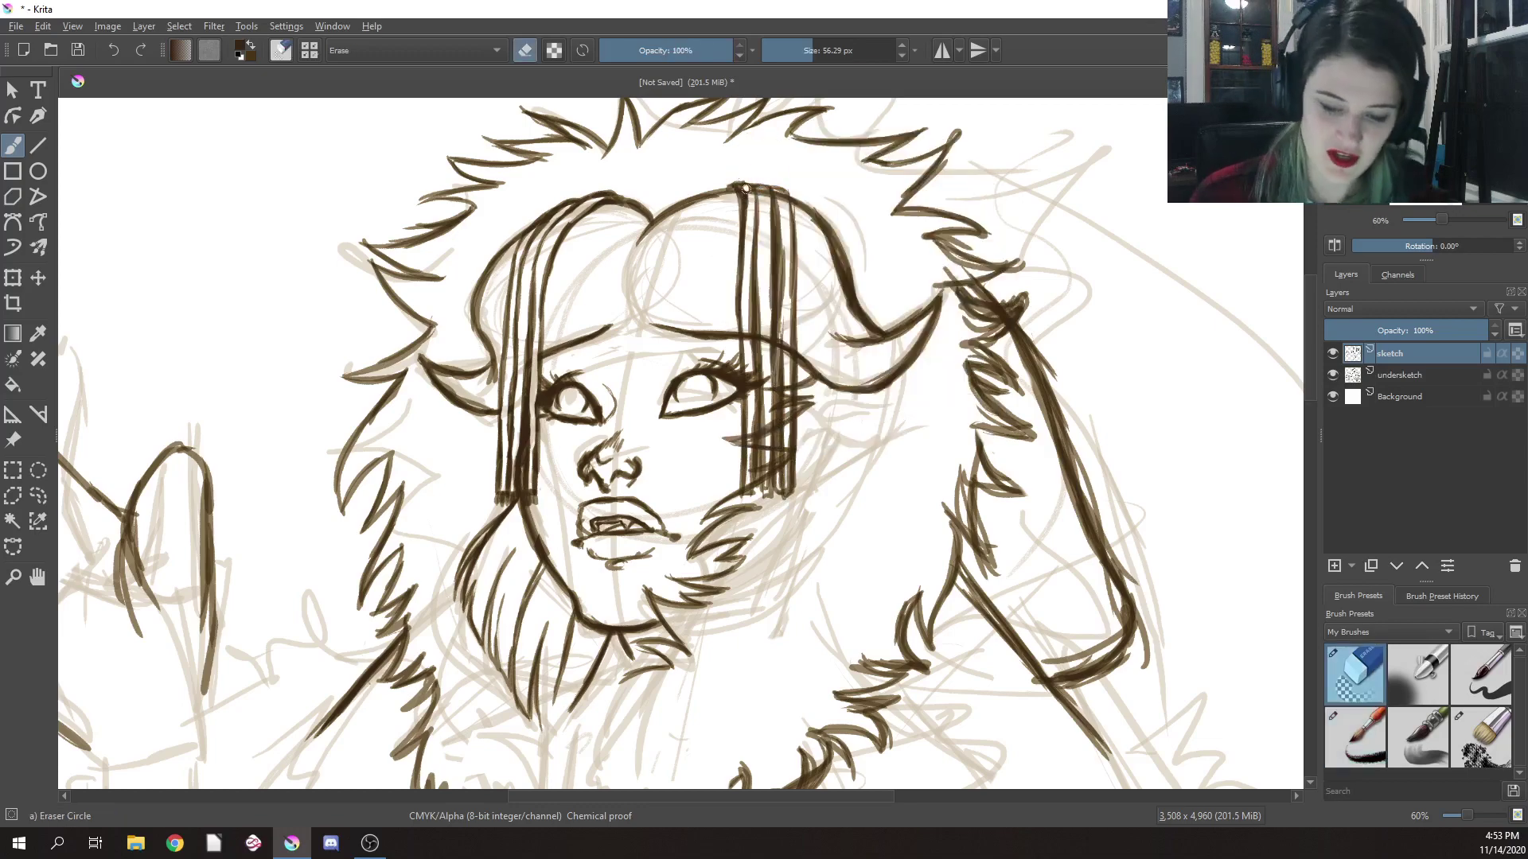
mouse_move(748, 333)
mouse_down()
mouse_move(748, 489)
mouse_move(770, 465)
mouse_move(764, 325)
mouse_move(764, 346)
mouse_up()
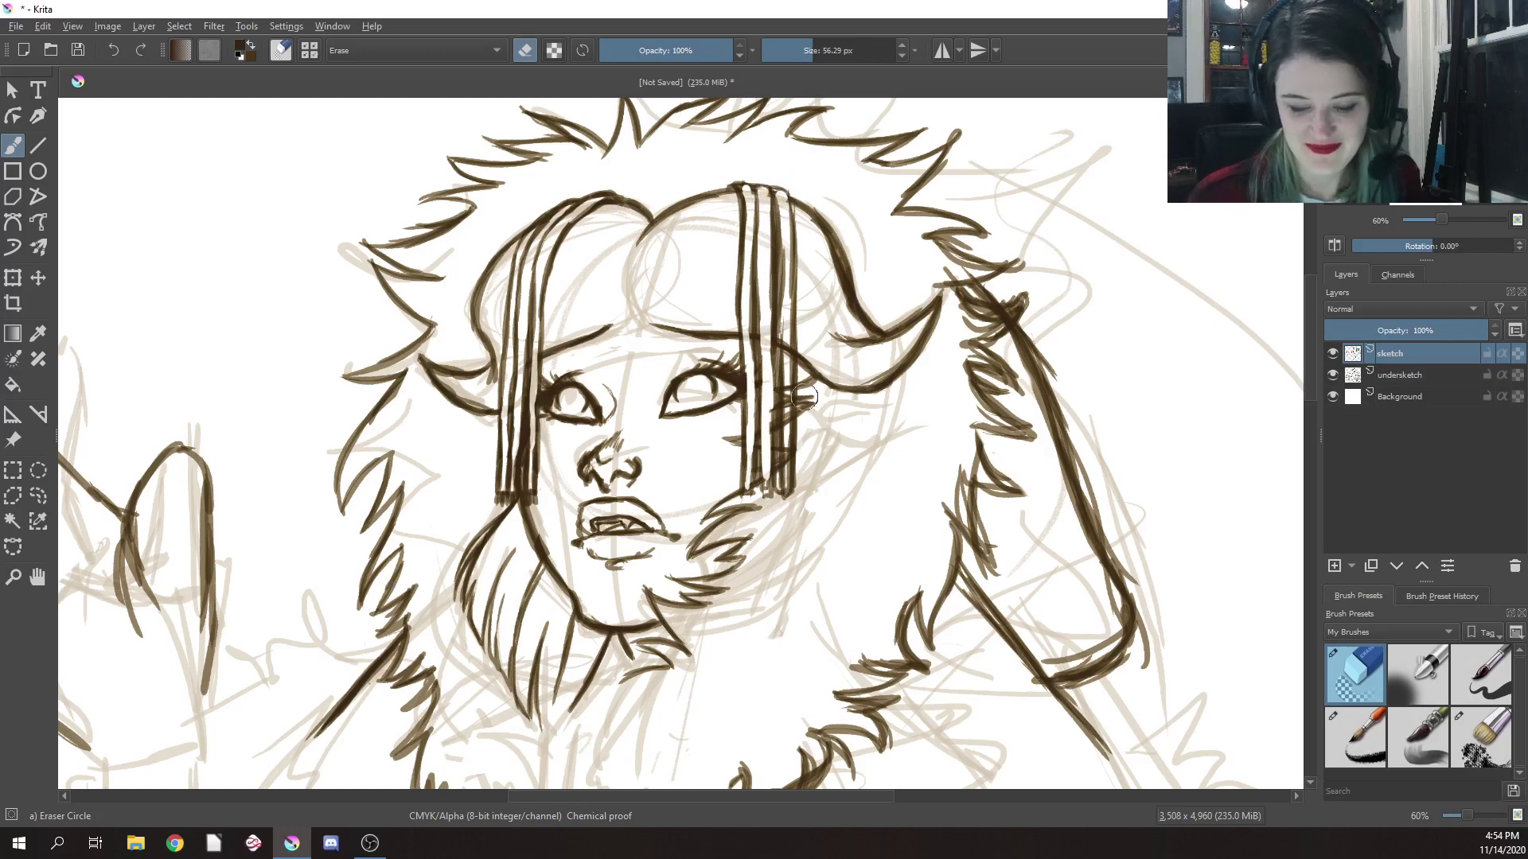
mouse_move(786, 363)
mouse_down()
mouse_move(783, 476)
mouse_move(765, 485)
mouse_up()
right_click(878, 359)
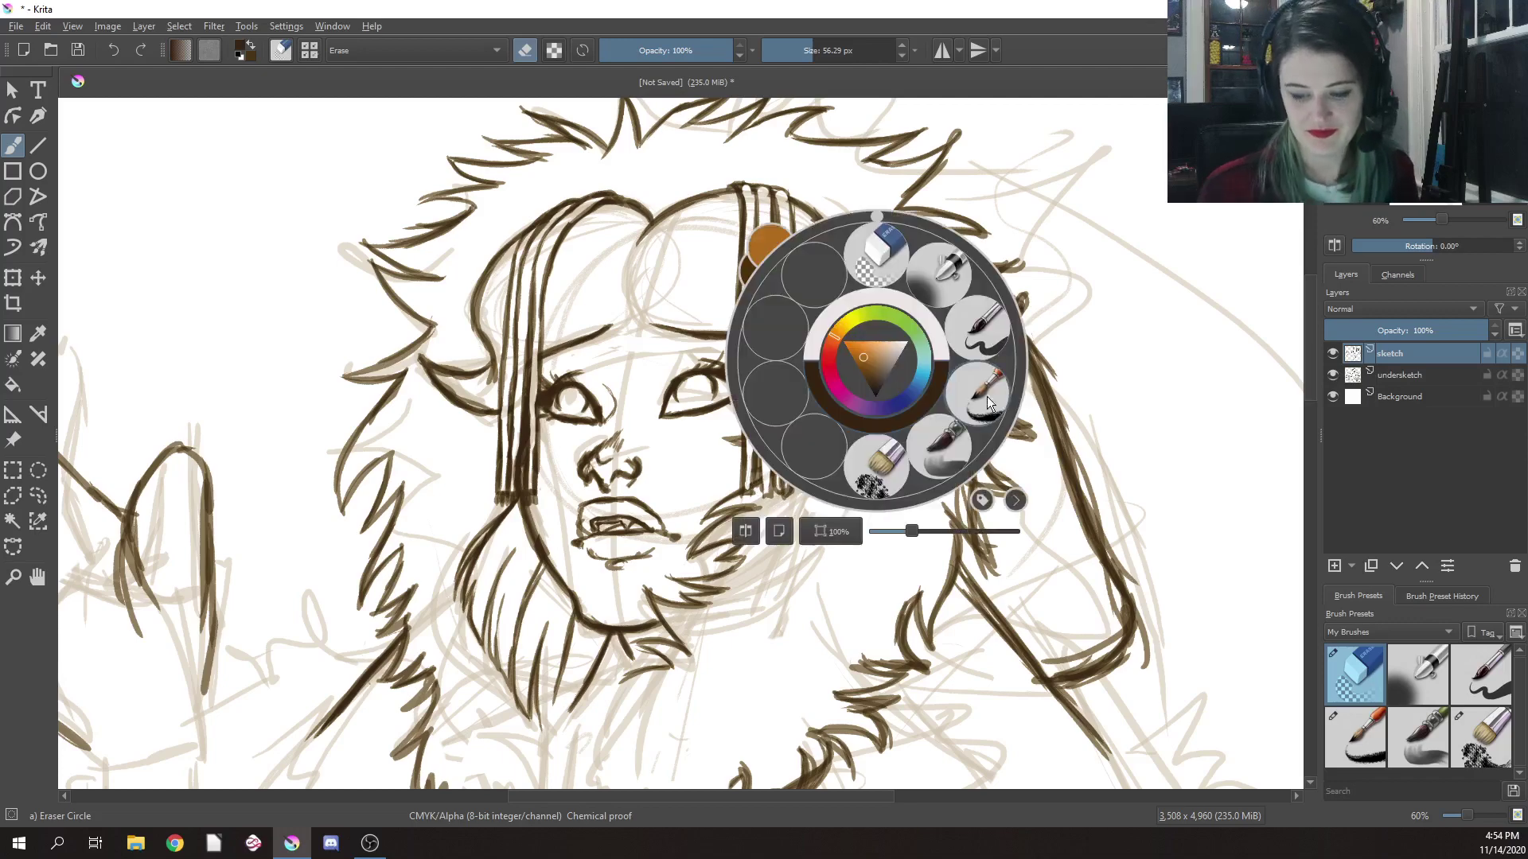
With Ink-7 Brush Rough, redarken the right lock's strands and draw a curved centre parting line
click(975, 398)
drag(779, 308, 772, 432)
drag(771, 349, 772, 420)
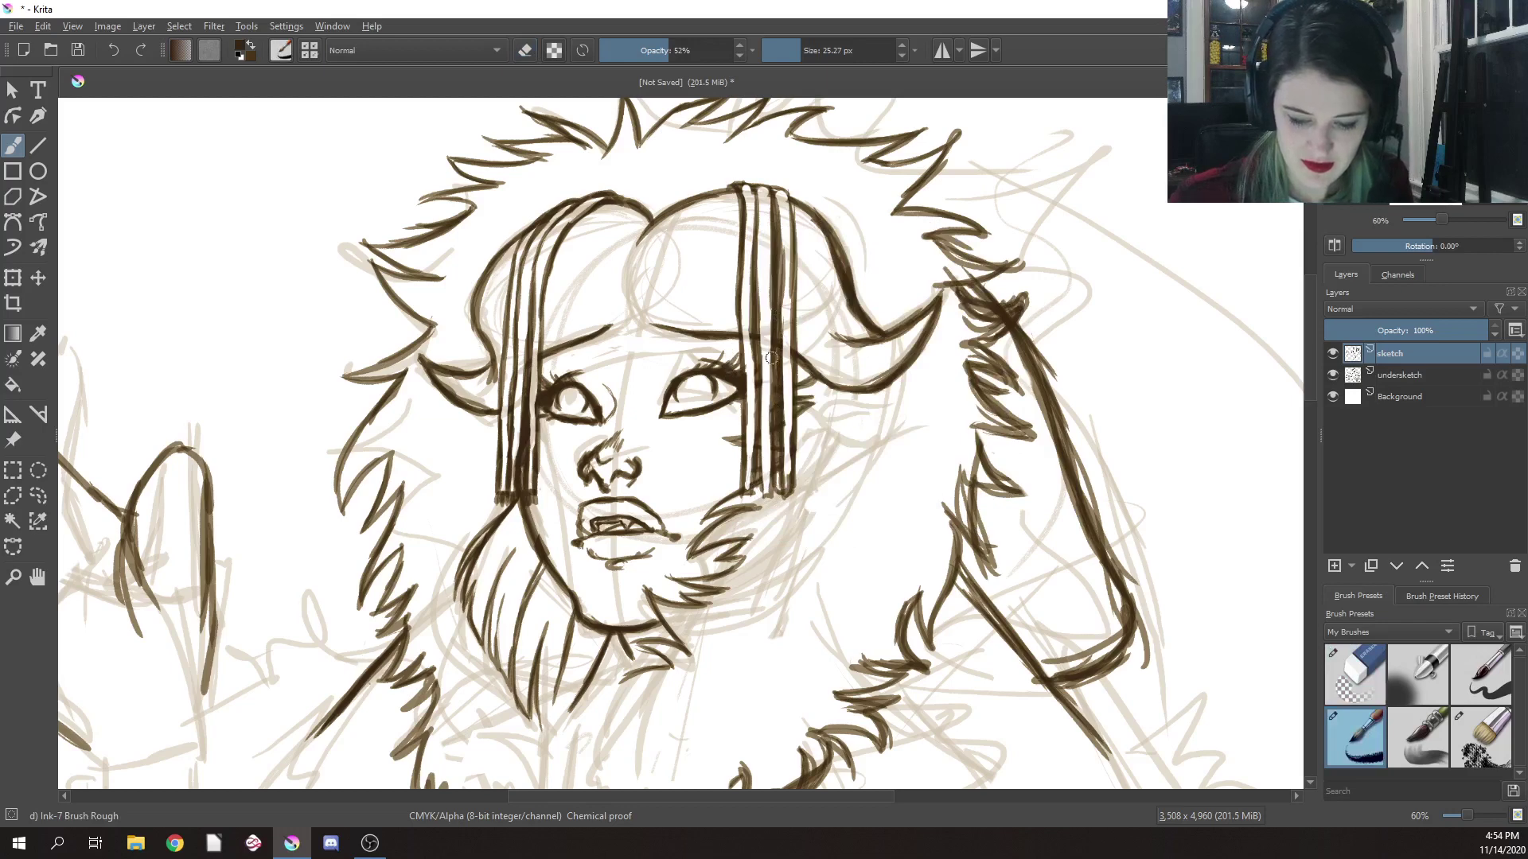
drag(752, 311, 754, 370)
drag(793, 464, 789, 496)
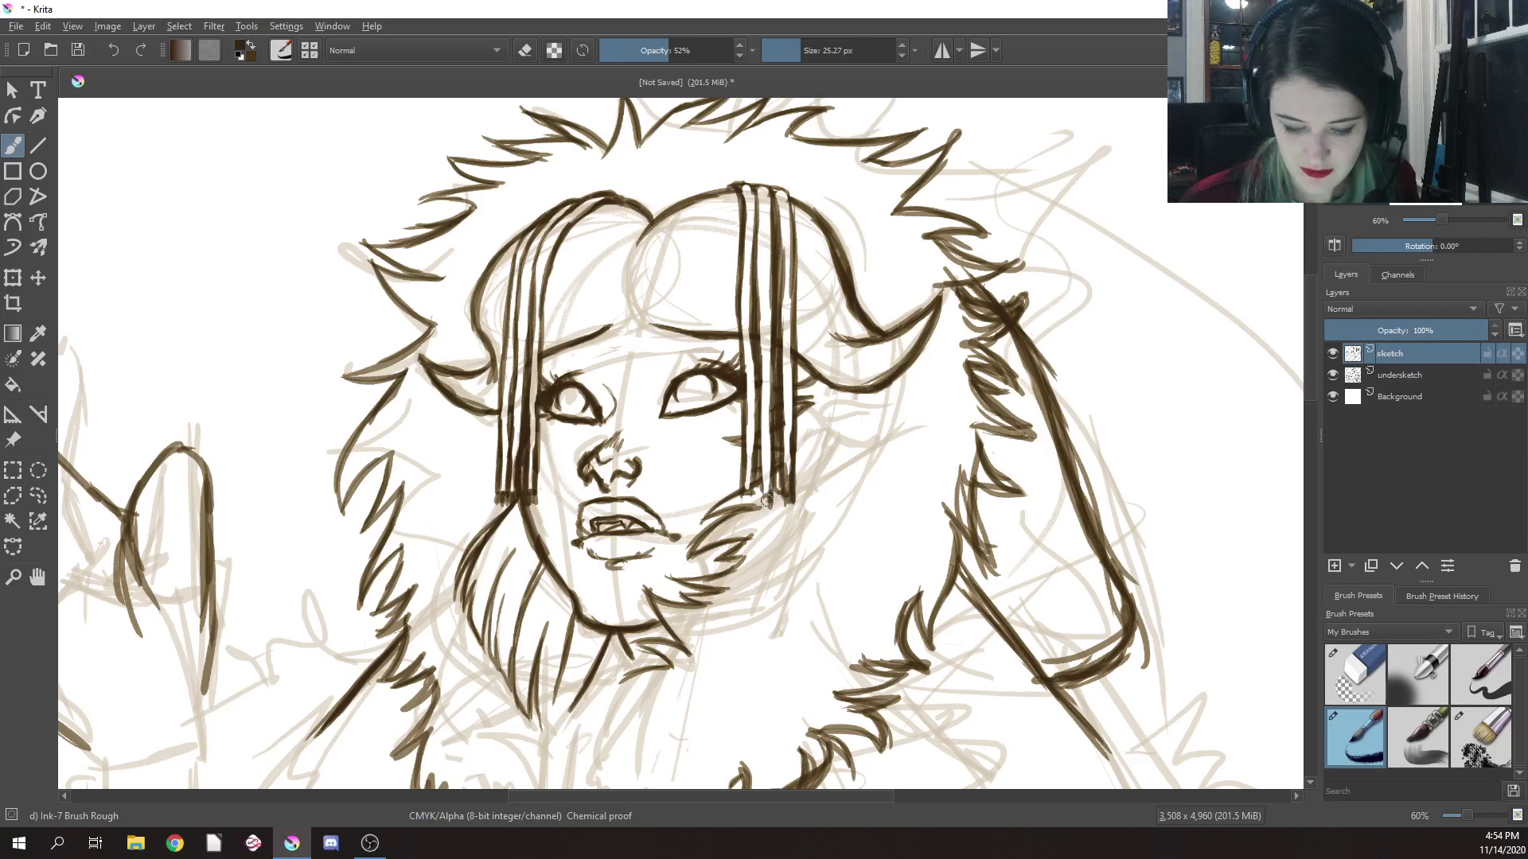
mouse_move(766, 502)
mouse_down()
mouse_move(743, 490)
mouse_move(760, 498)
mouse_up()
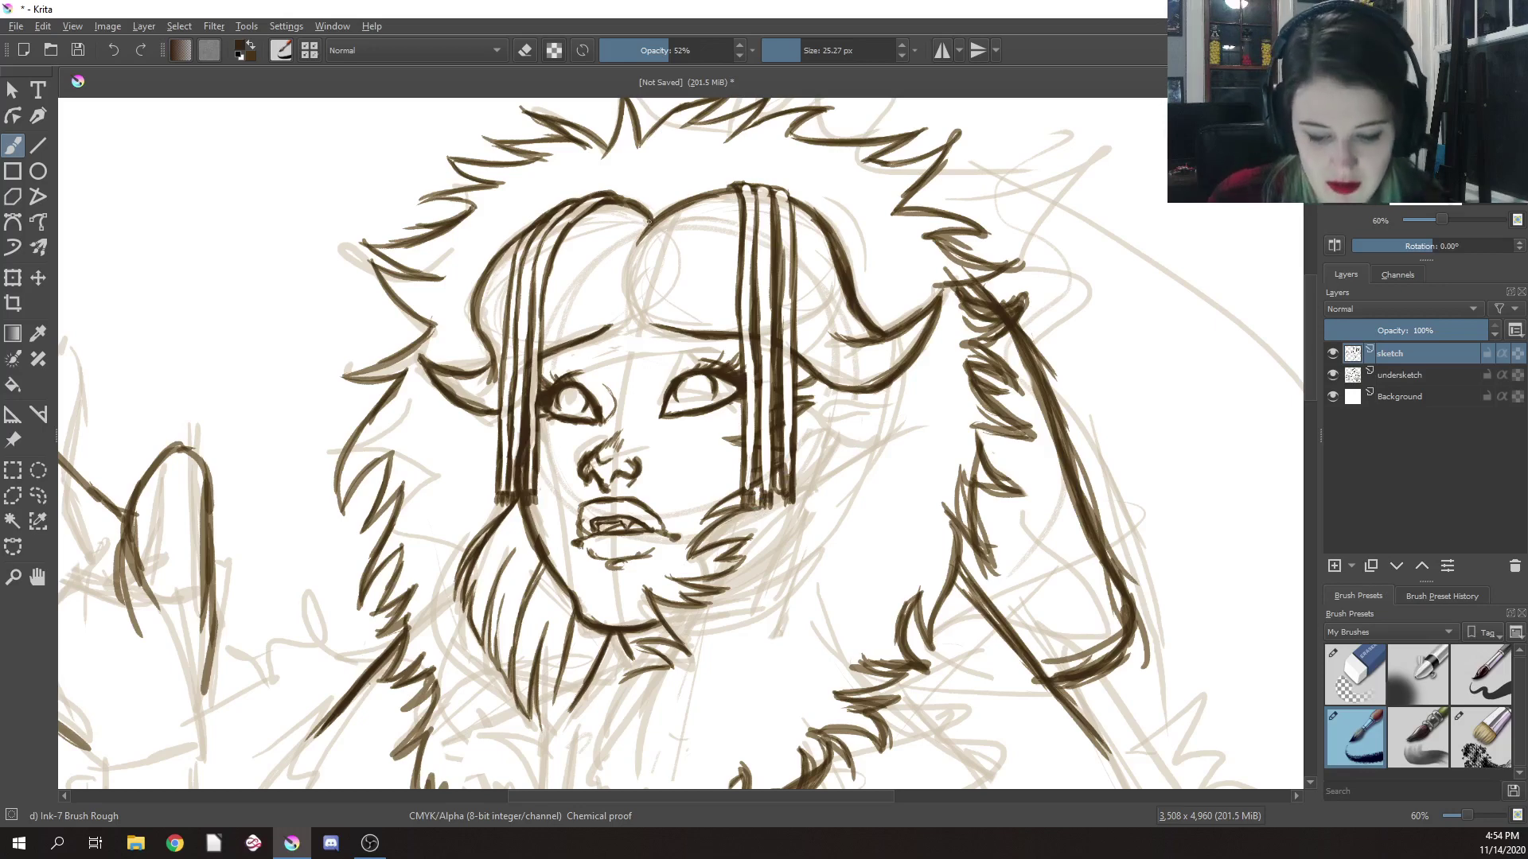
mouse_move(648, 222)
mouse_down()
mouse_move(619, 261)
mouse_move(647, 223)
mouse_move(615, 311)
mouse_move(646, 232)
mouse_move(631, 315)
mouse_up()
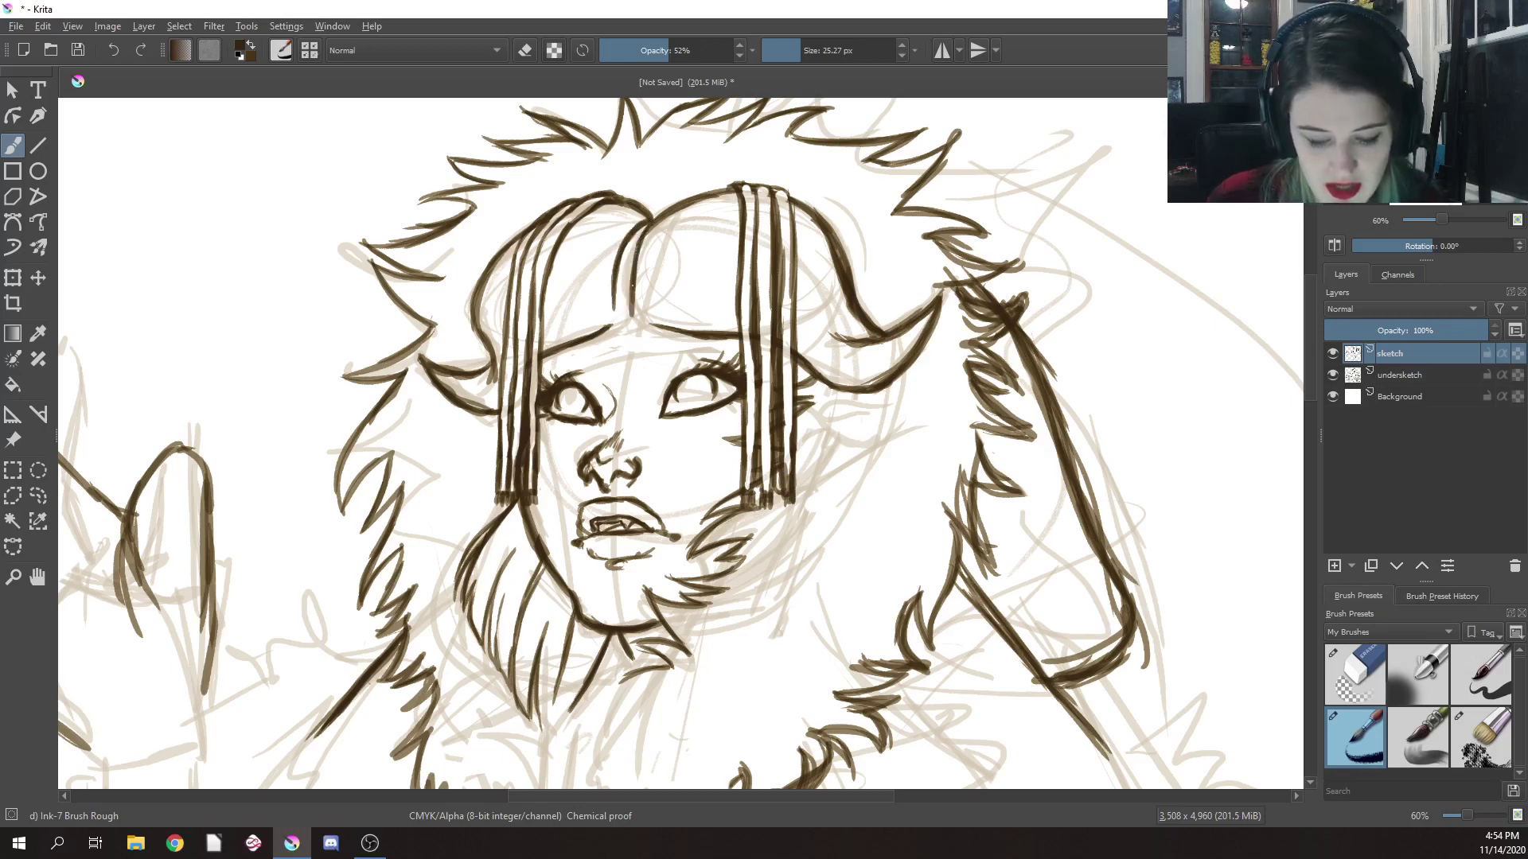
drag(639, 231, 613, 315)
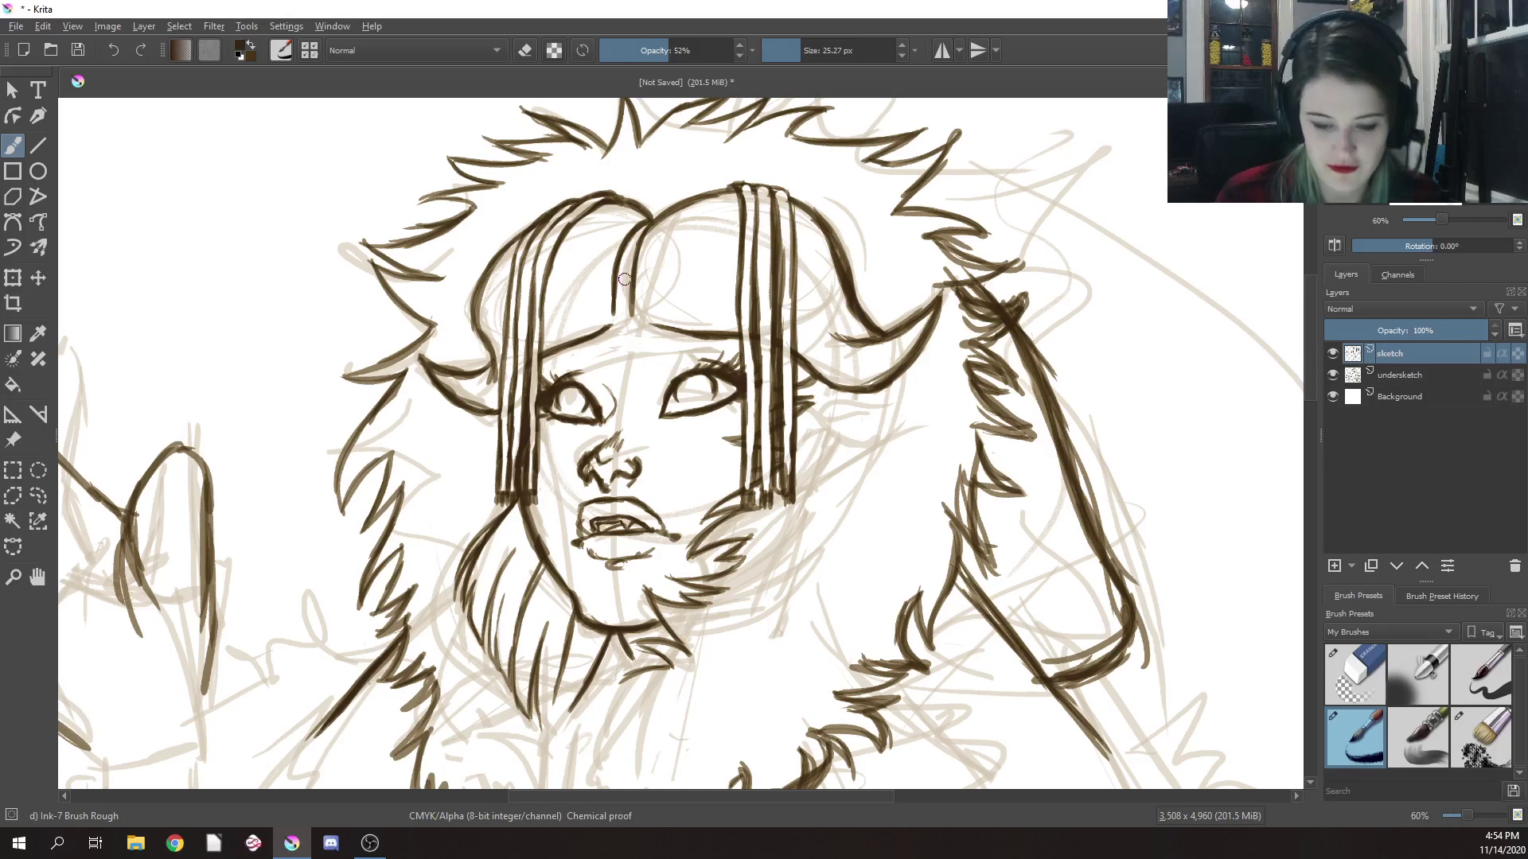
Extend the centre hair lines into a braided strand ending in a small bead
drag(614, 303, 614, 325)
drag(633, 285, 626, 334)
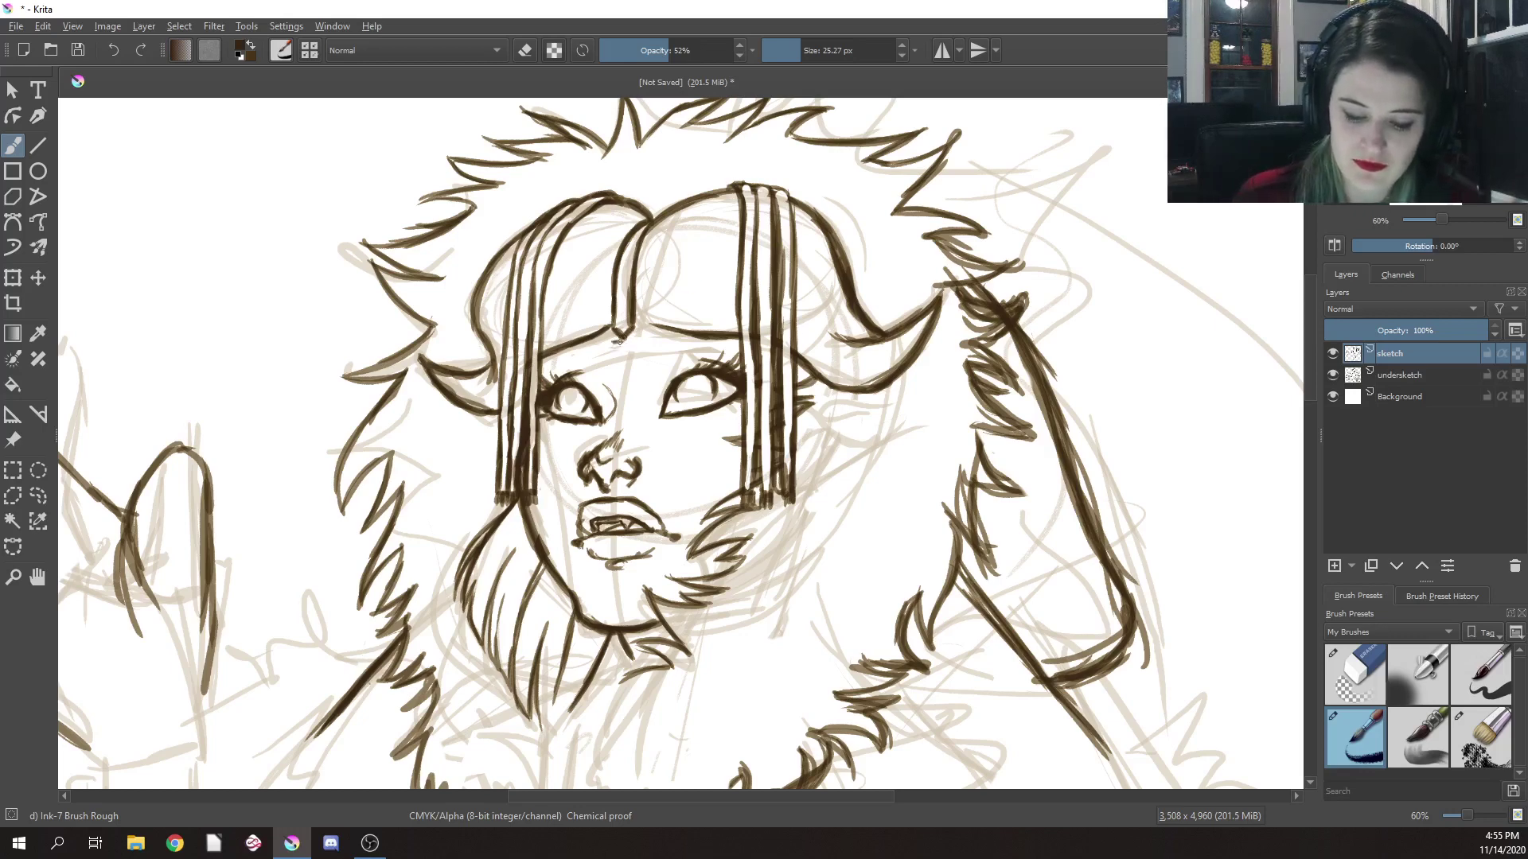
mouse_move(610, 343)
mouse_down()
mouse_move(635, 323)
mouse_move(621, 331)
mouse_move(618, 279)
mouse_move(626, 296)
mouse_move(639, 235)
mouse_up()
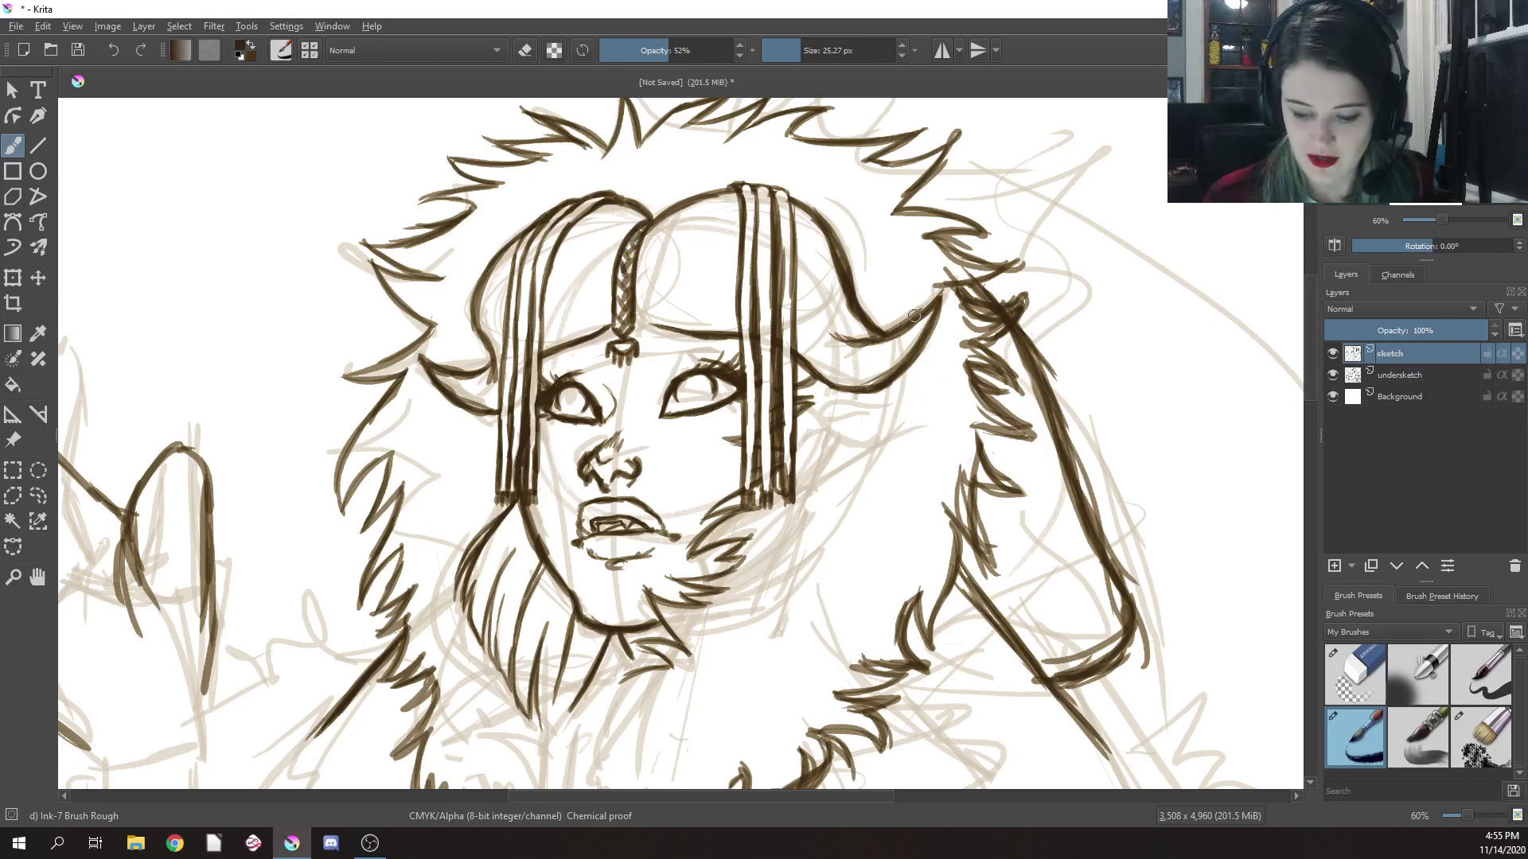
Hatch the inner curves of the right and left horns, including the right horn's lower tip
mouse_move(902, 331)
mouse_down()
mouse_move(879, 370)
mouse_move(904, 340)
mouse_move(889, 356)
mouse_up()
drag(893, 334, 891, 364)
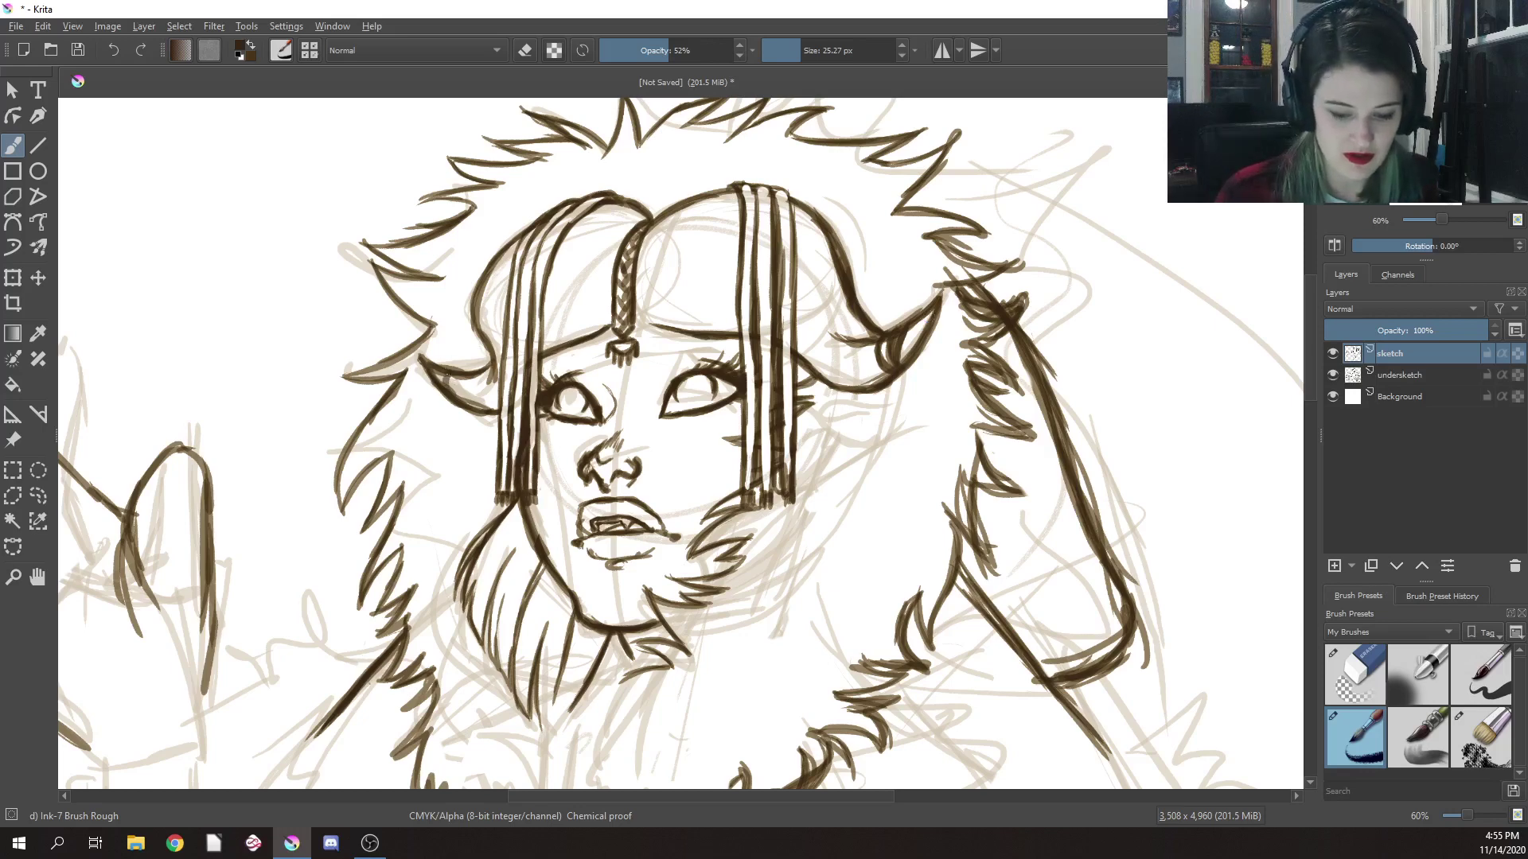
mouse_move(444, 372)
mouse_down()
mouse_move(468, 390)
mouse_move(458, 403)
mouse_up()
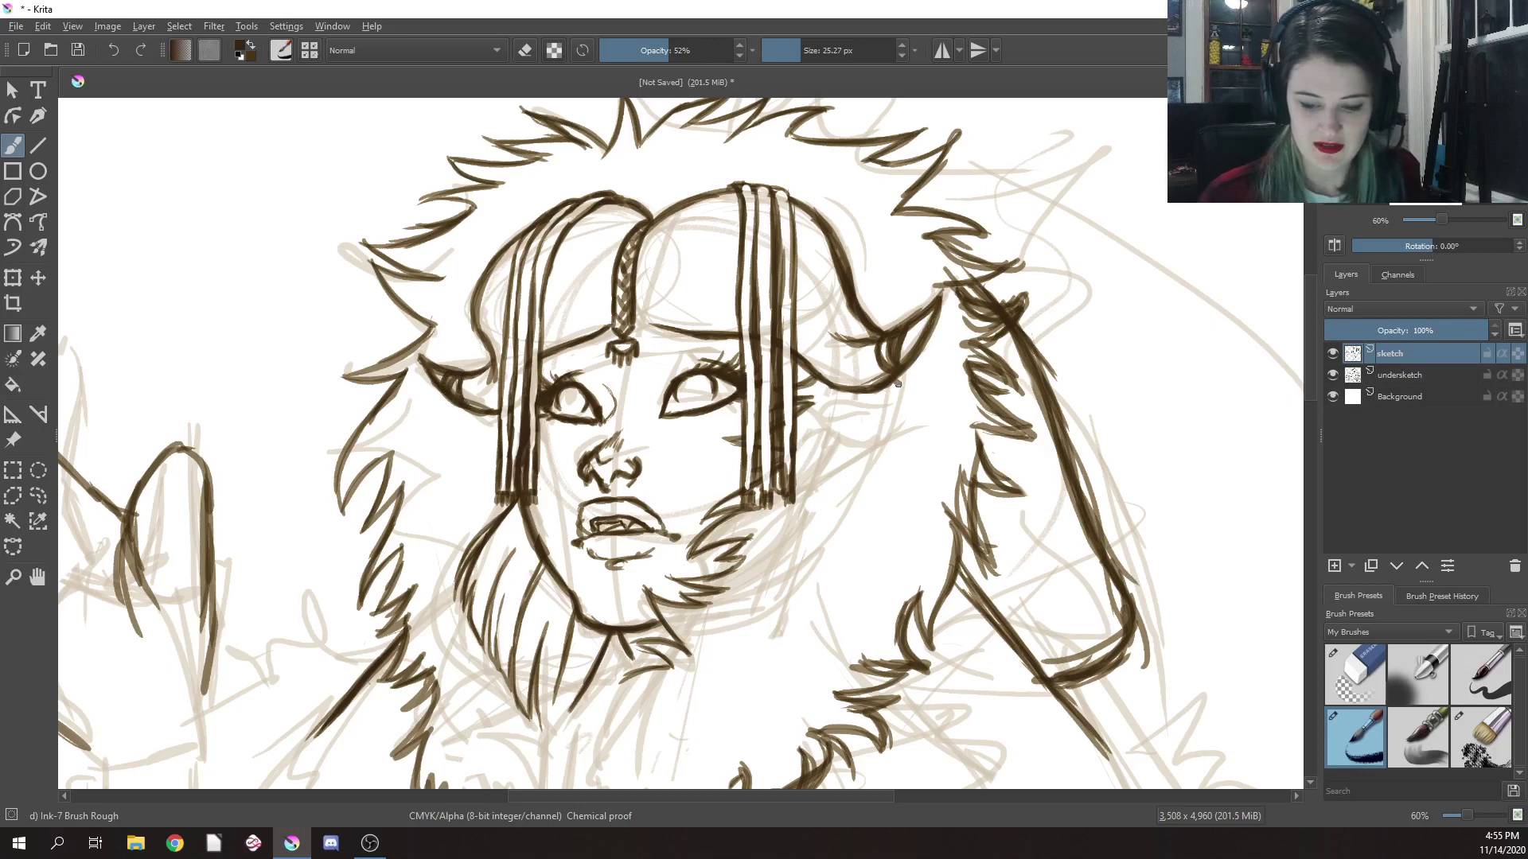
mouse_move(904, 363)
mouse_down()
mouse_move(915, 397)
mouse_move(902, 402)
mouse_move(919, 402)
mouse_move(871, 425)
mouse_move(872, 409)
mouse_move(870, 466)
mouse_up()
Draw the right earring's sides, add strokes under the left horn tip, and start a tassel line below the right earring
mouse_move(919, 401)
mouse_down()
mouse_move(920, 465)
mouse_move(923, 405)
mouse_up()
drag(870, 466, 923, 453)
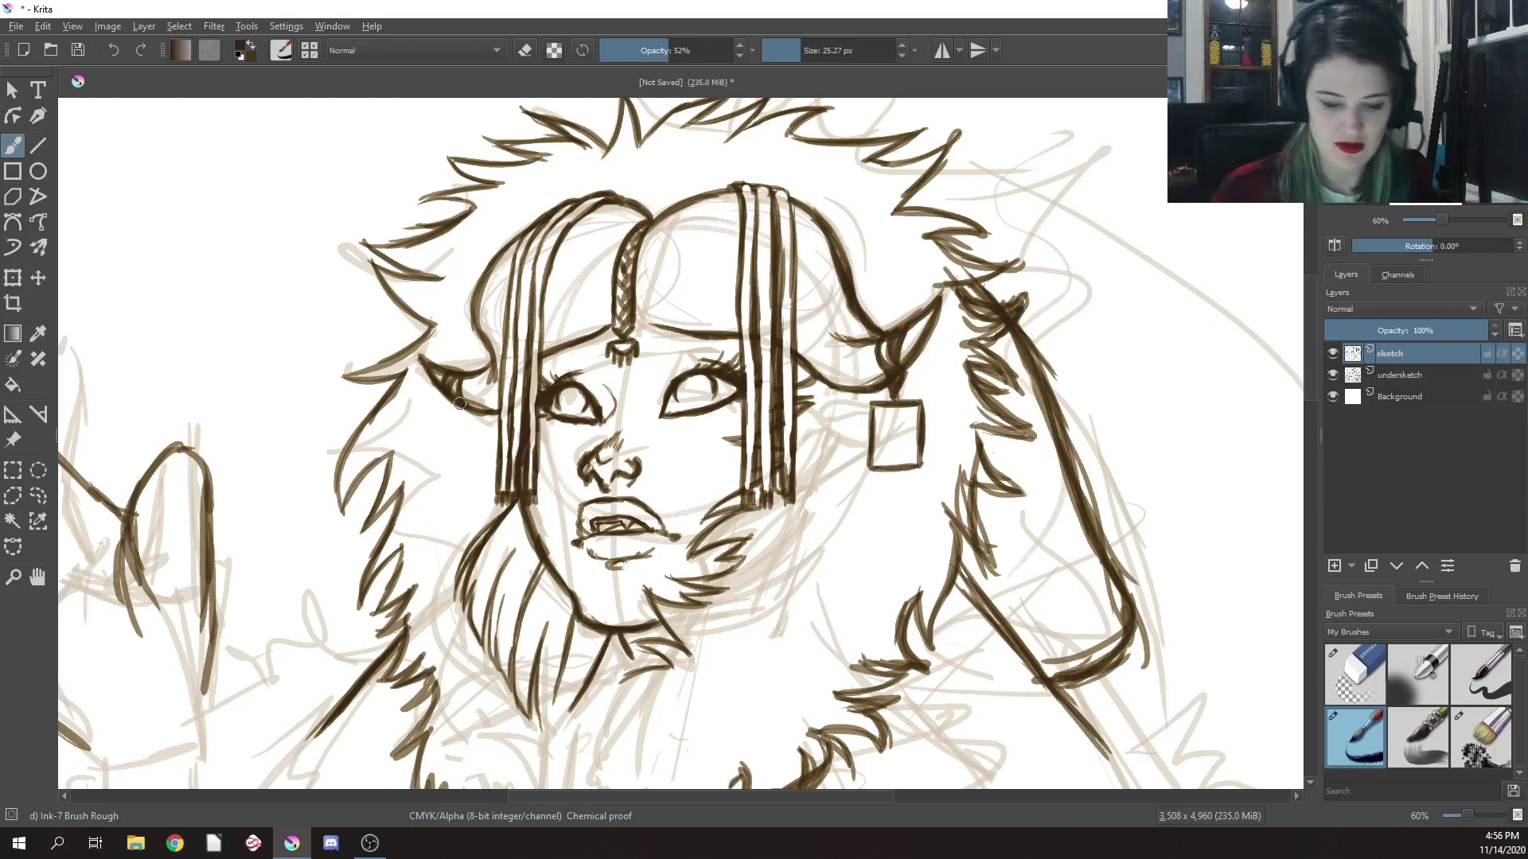
drag(459, 403, 457, 422)
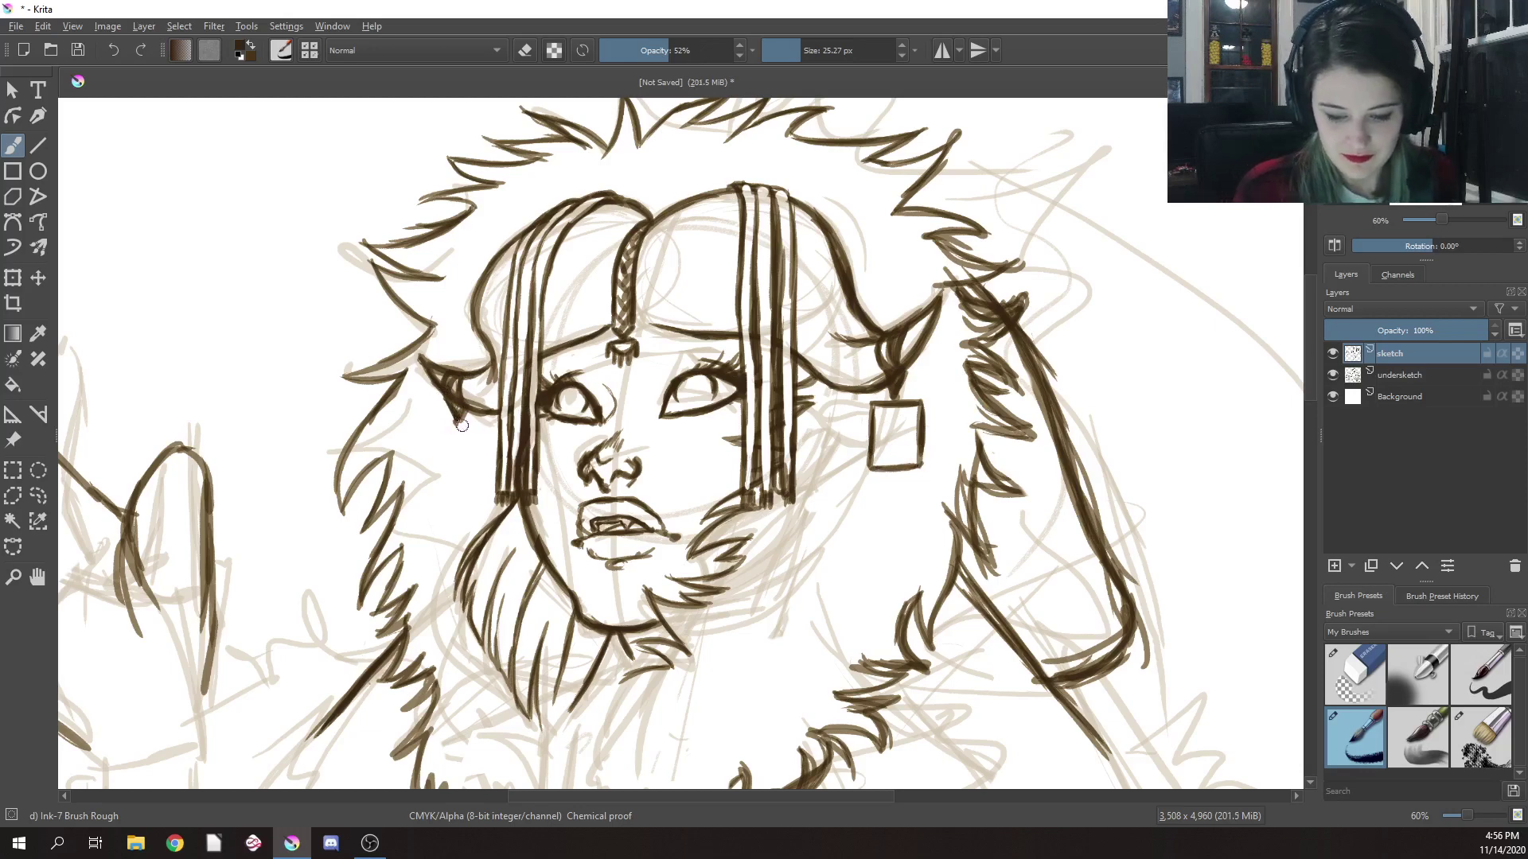
mouse_move(478, 428)
mouse_down()
mouse_move(430, 432)
mouse_move(480, 451)
mouse_move(477, 483)
mouse_move(436, 475)
mouse_move(436, 490)
mouse_move(479, 489)
mouse_move(436, 492)
mouse_up()
key(ctrl+z)
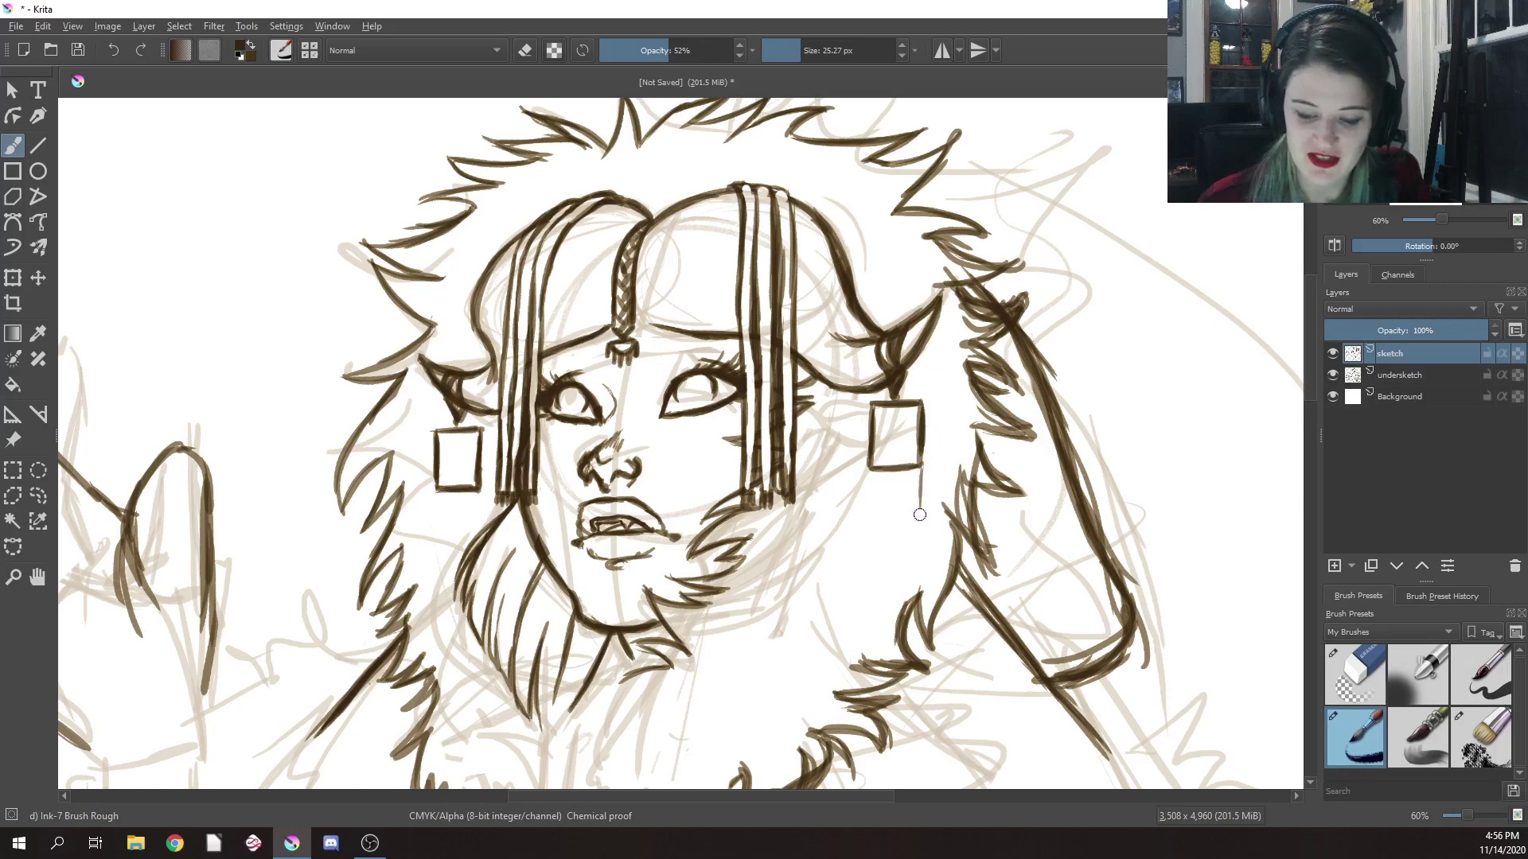
drag(922, 463, 919, 535)
drag(927, 450, 932, 452)
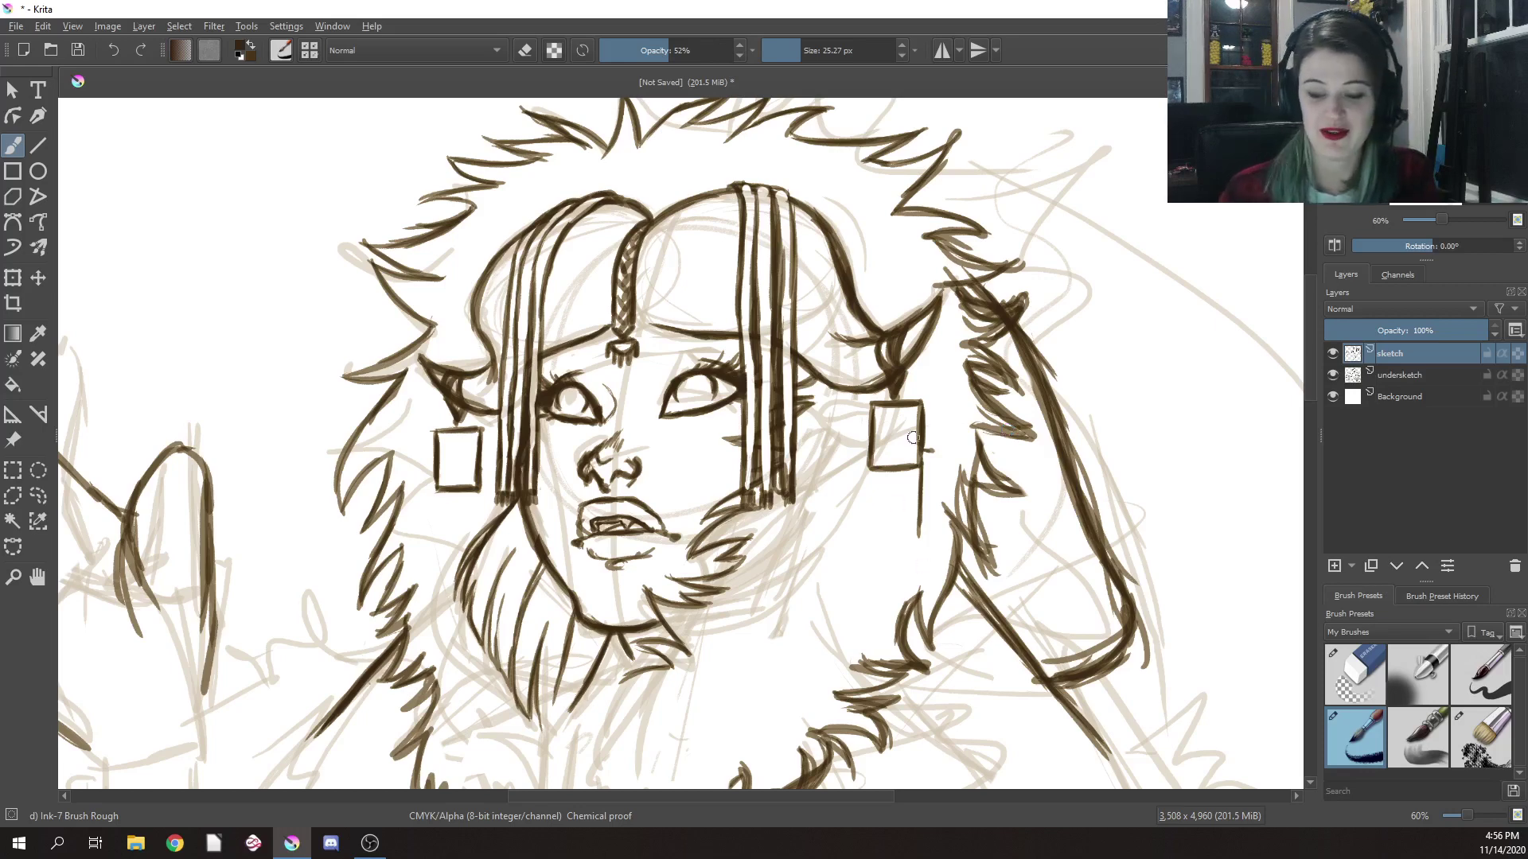
Ink tassel lines from the right earring's corners and a diagonal stroke under its square
drag(927, 448, 929, 526)
drag(931, 463, 927, 547)
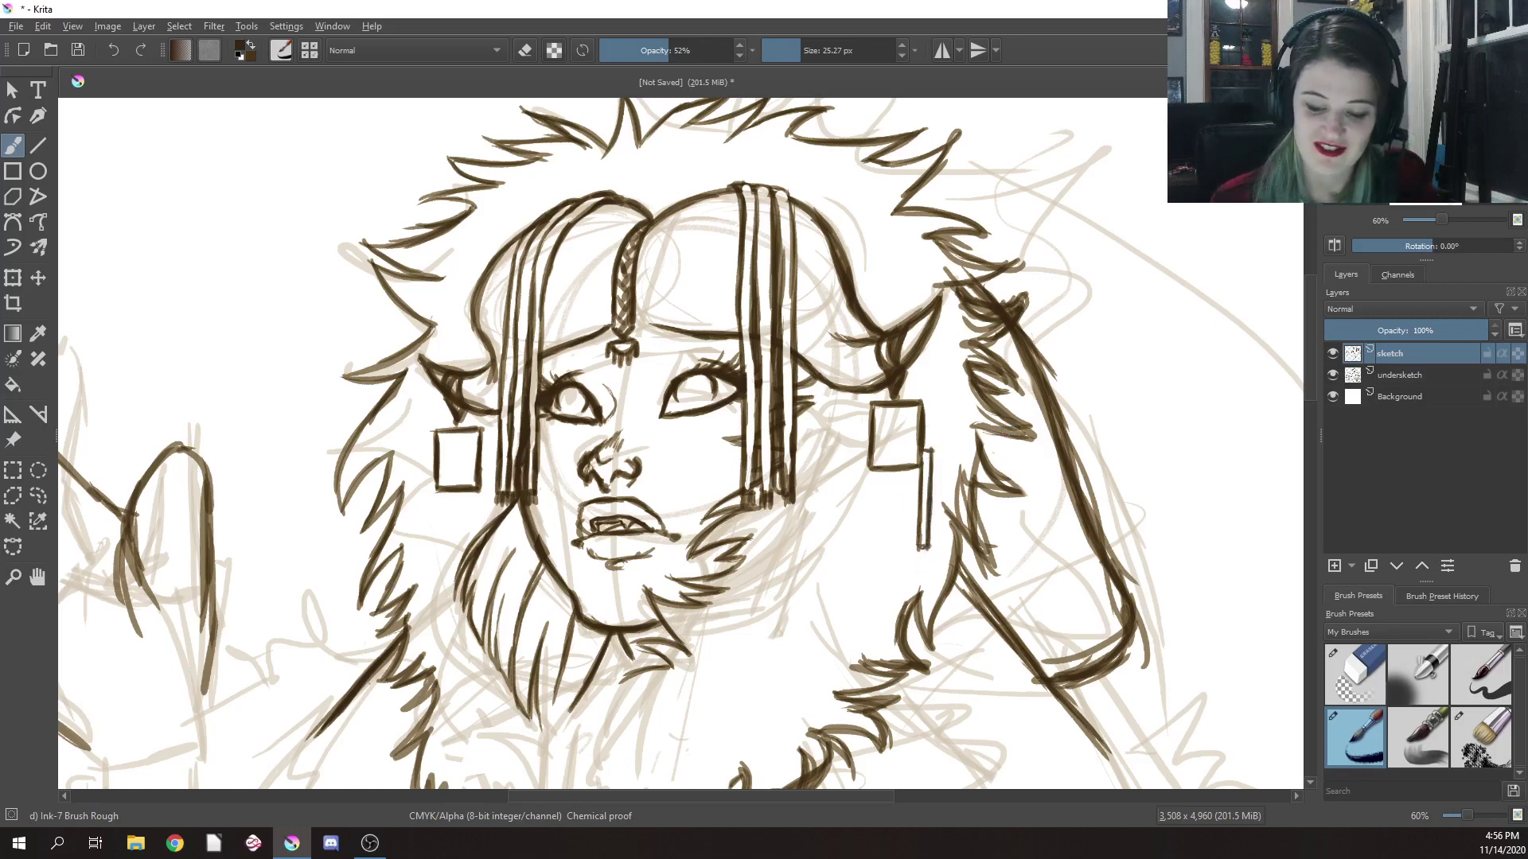
drag(870, 468, 865, 547)
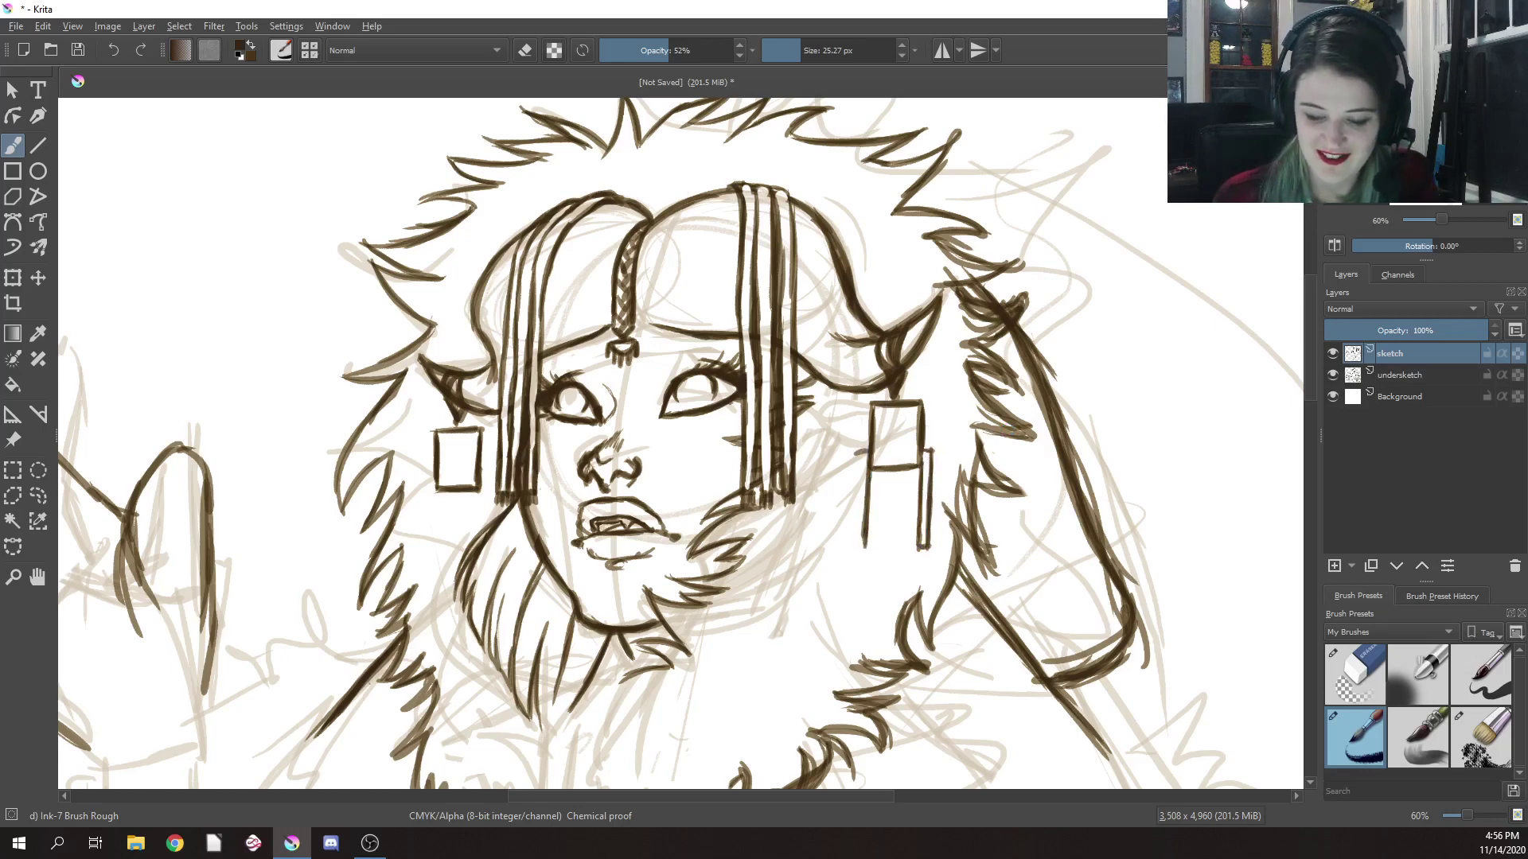
drag(857, 454, 854, 553)
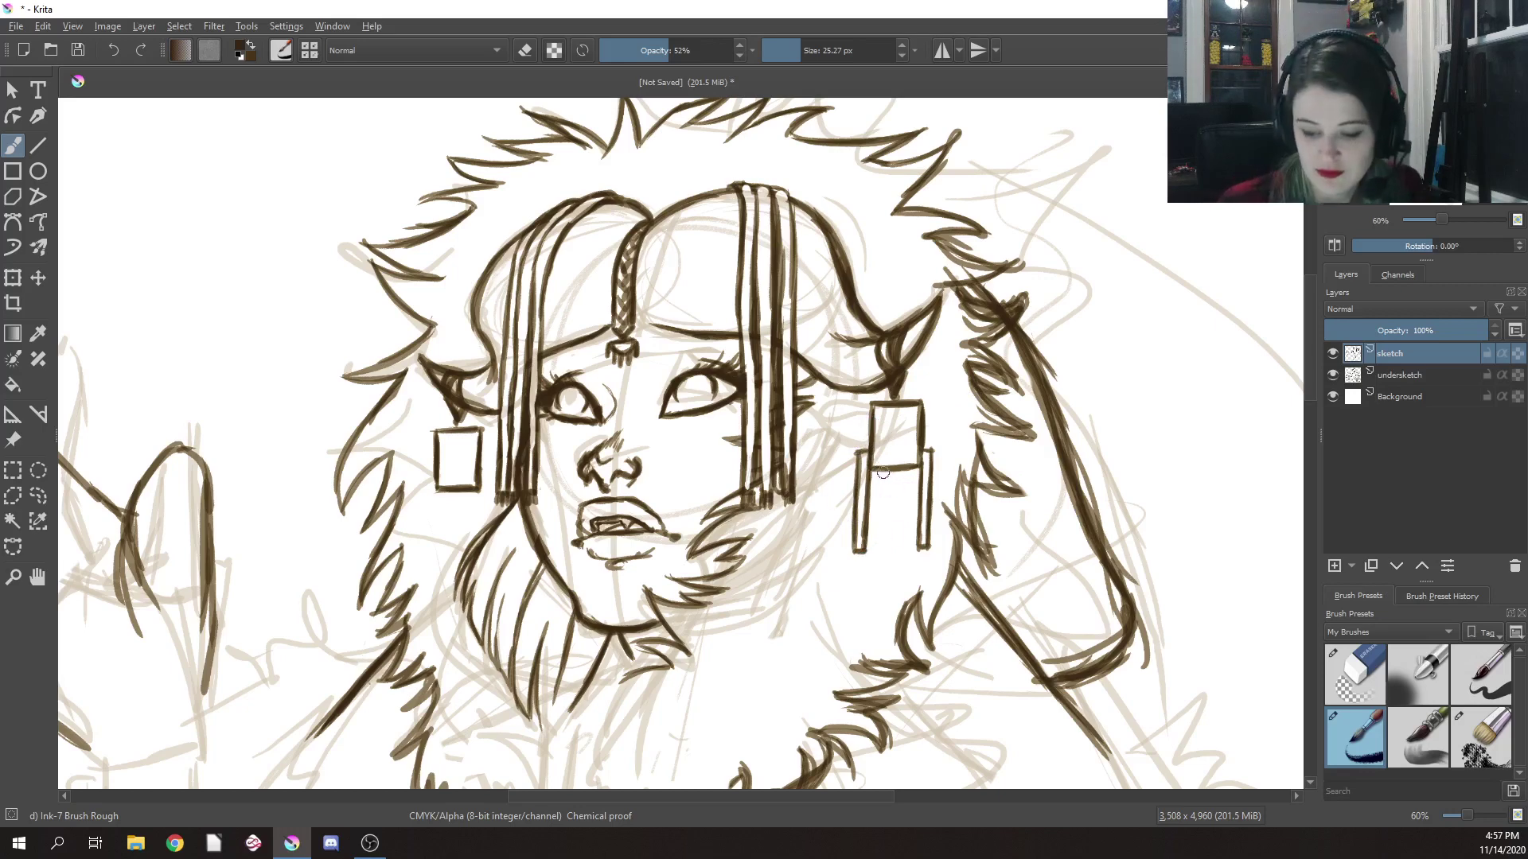
mouse_move(876, 469)
mouse_down()
mouse_move(916, 457)
mouse_move(898, 491)
mouse_move(891, 469)
mouse_move(894, 504)
mouse_move(902, 467)
mouse_up()
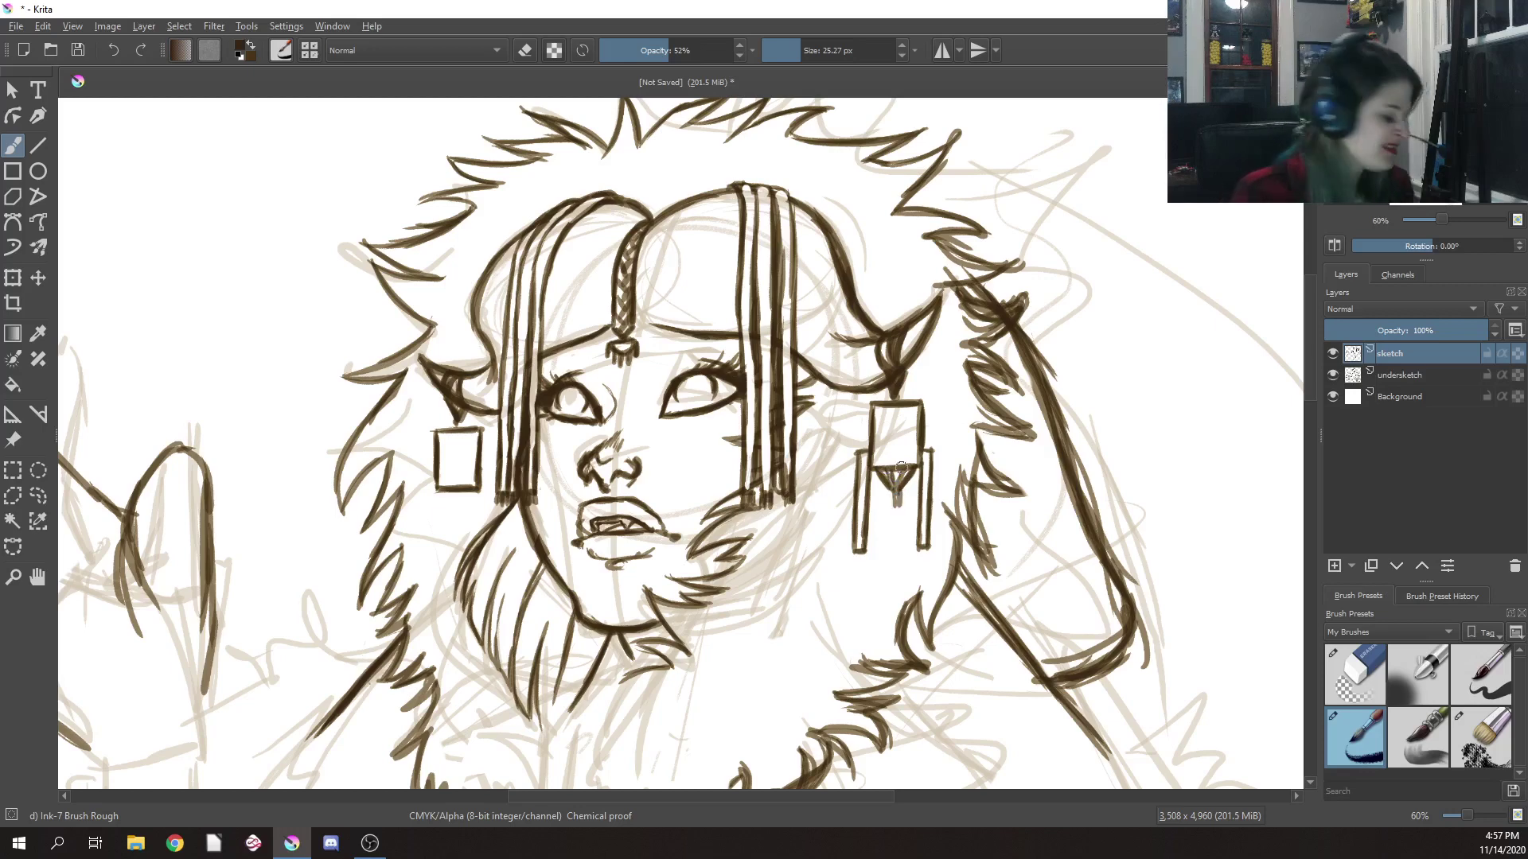
Erase the lower tip of the earring's V shape, then return to Ink-7 Brush Rough
right_click(942, 426)
click(947, 309)
drag(899, 510, 898, 502)
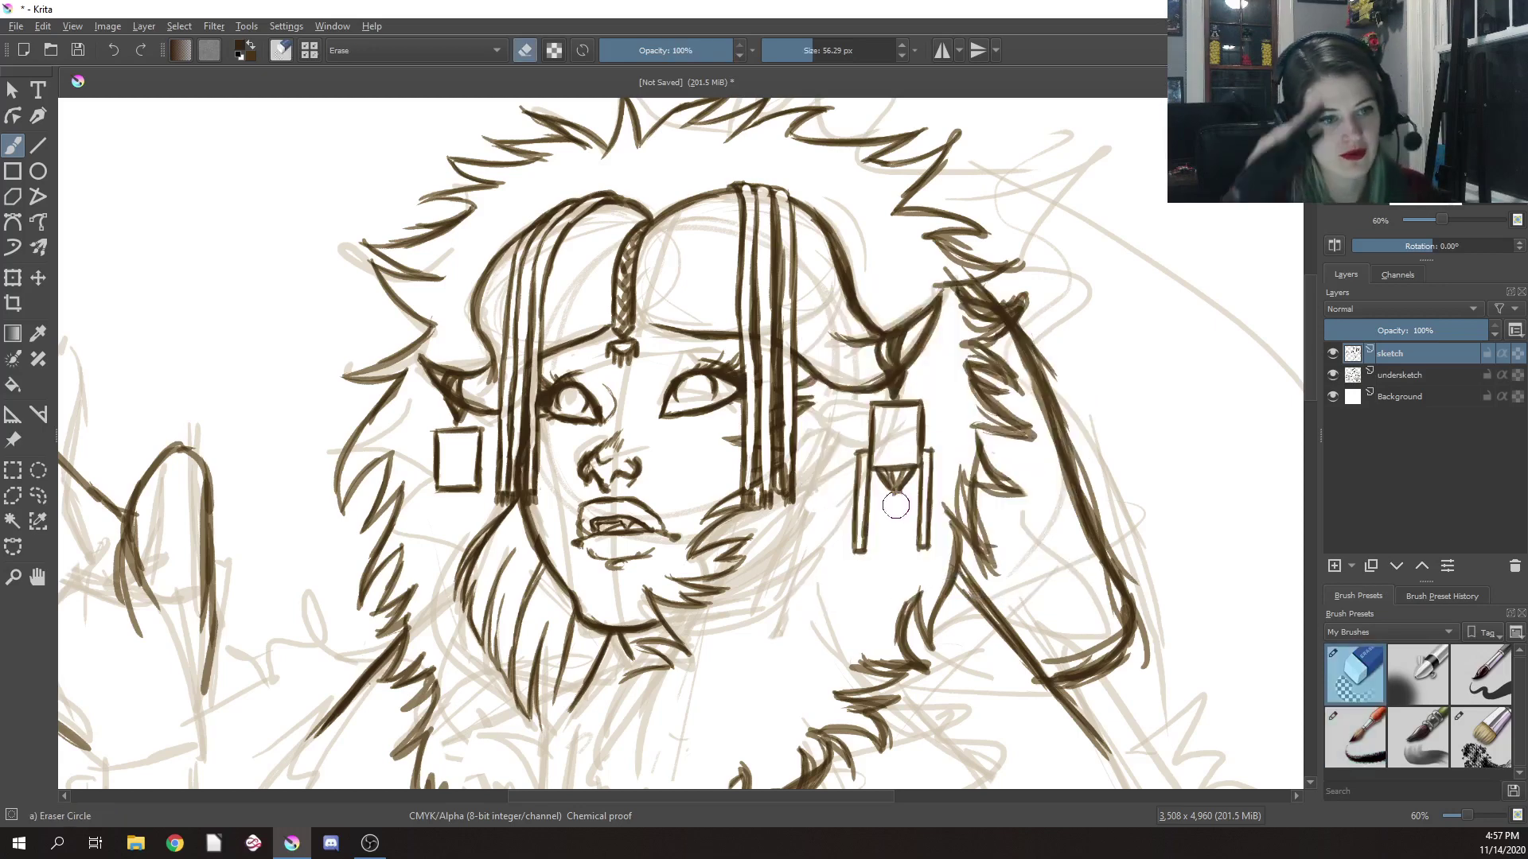
right_click(895, 504)
click(1001, 522)
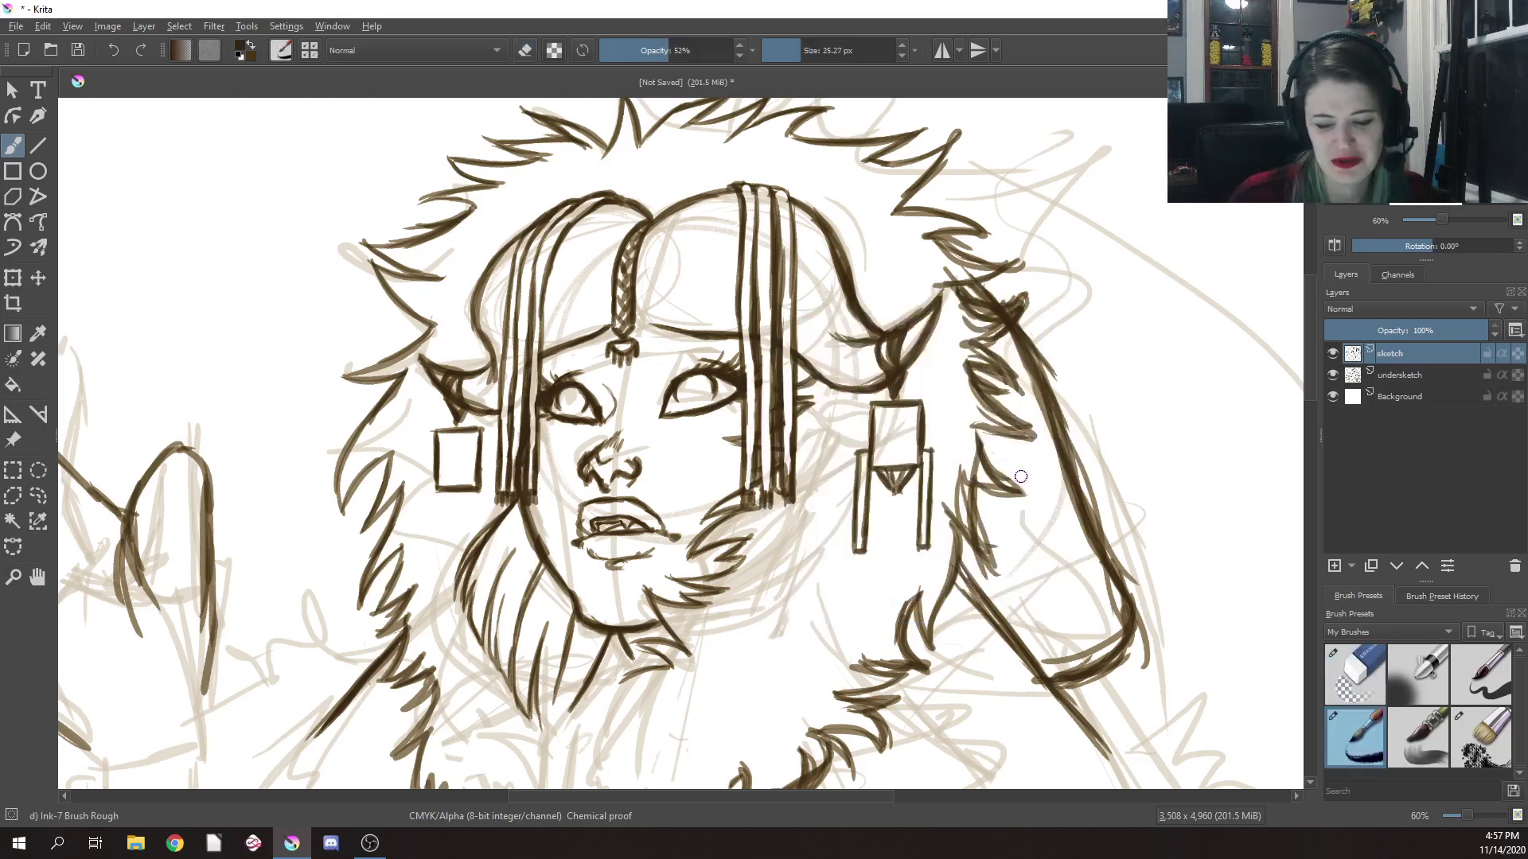
Ink the cord and fringe strands of the tassel hanging beneath the right earring
drag(893, 492, 892, 600)
drag(899, 519, 894, 633)
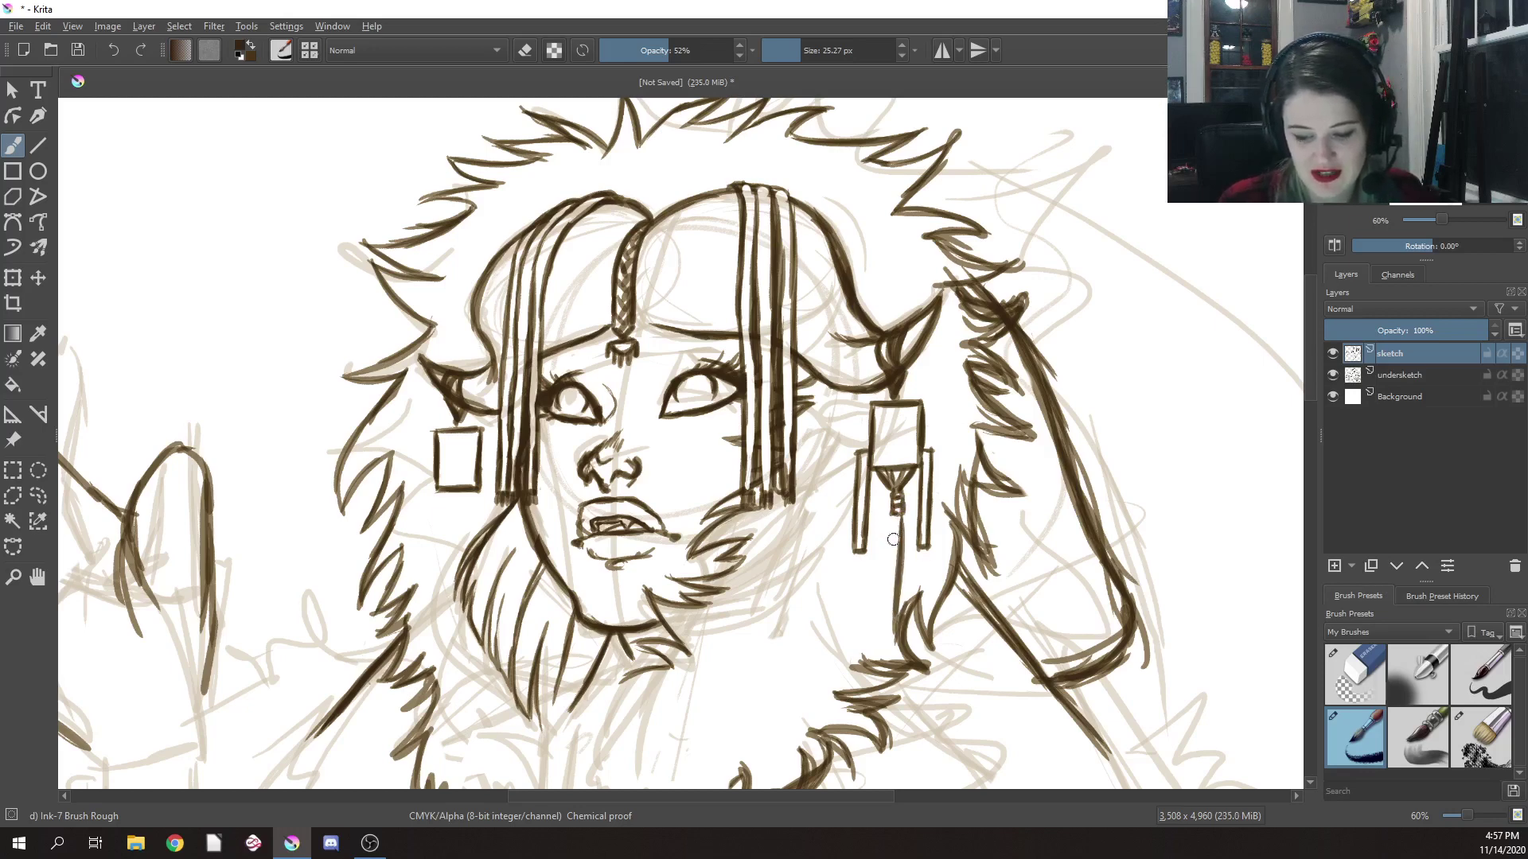
drag(898, 509, 890, 639)
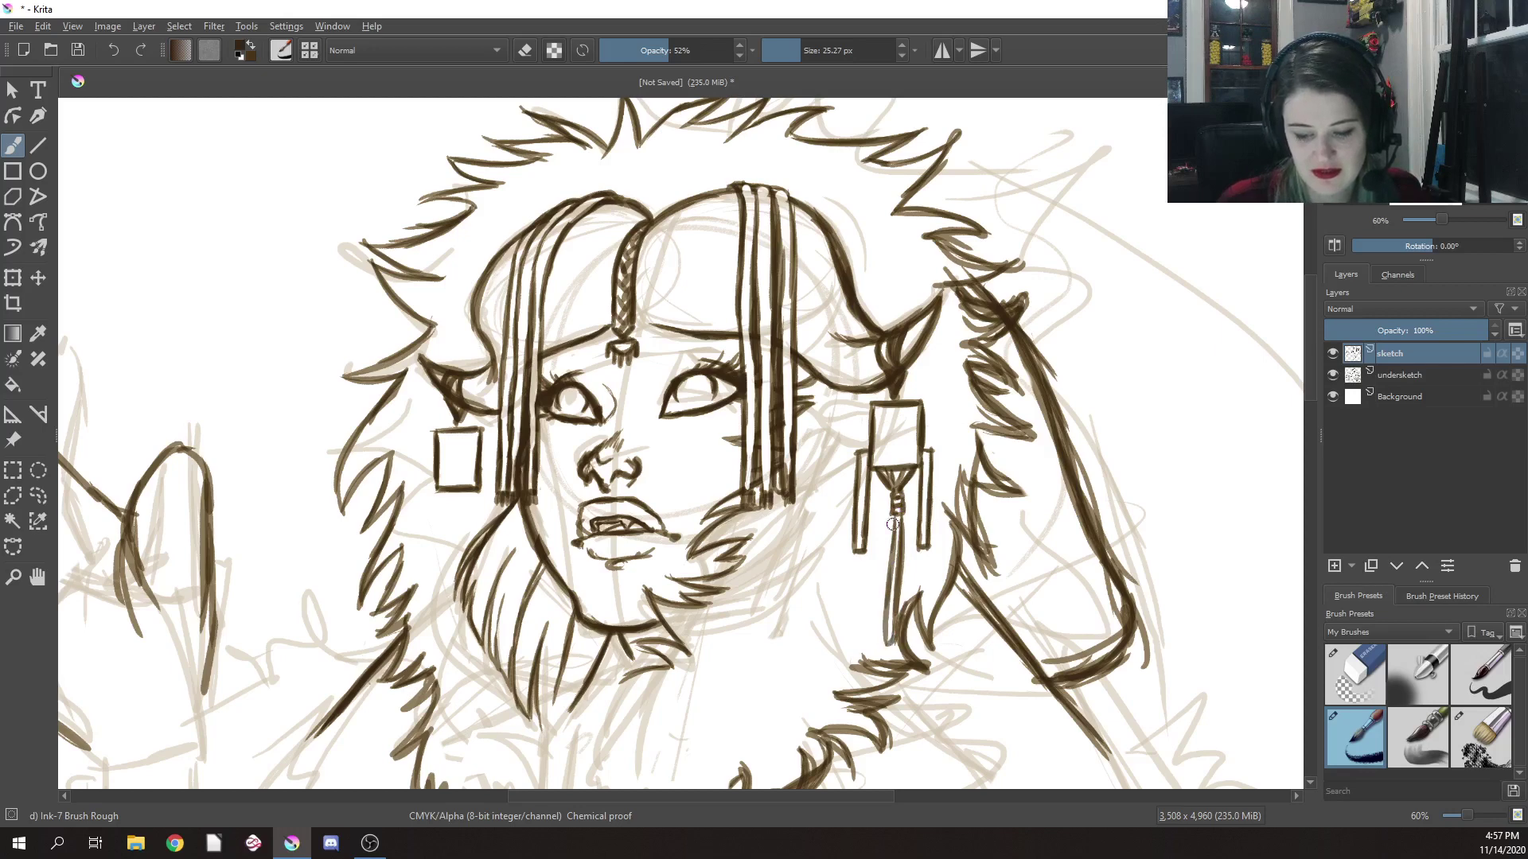
drag(893, 521, 875, 647)
drag(884, 569, 875, 647)
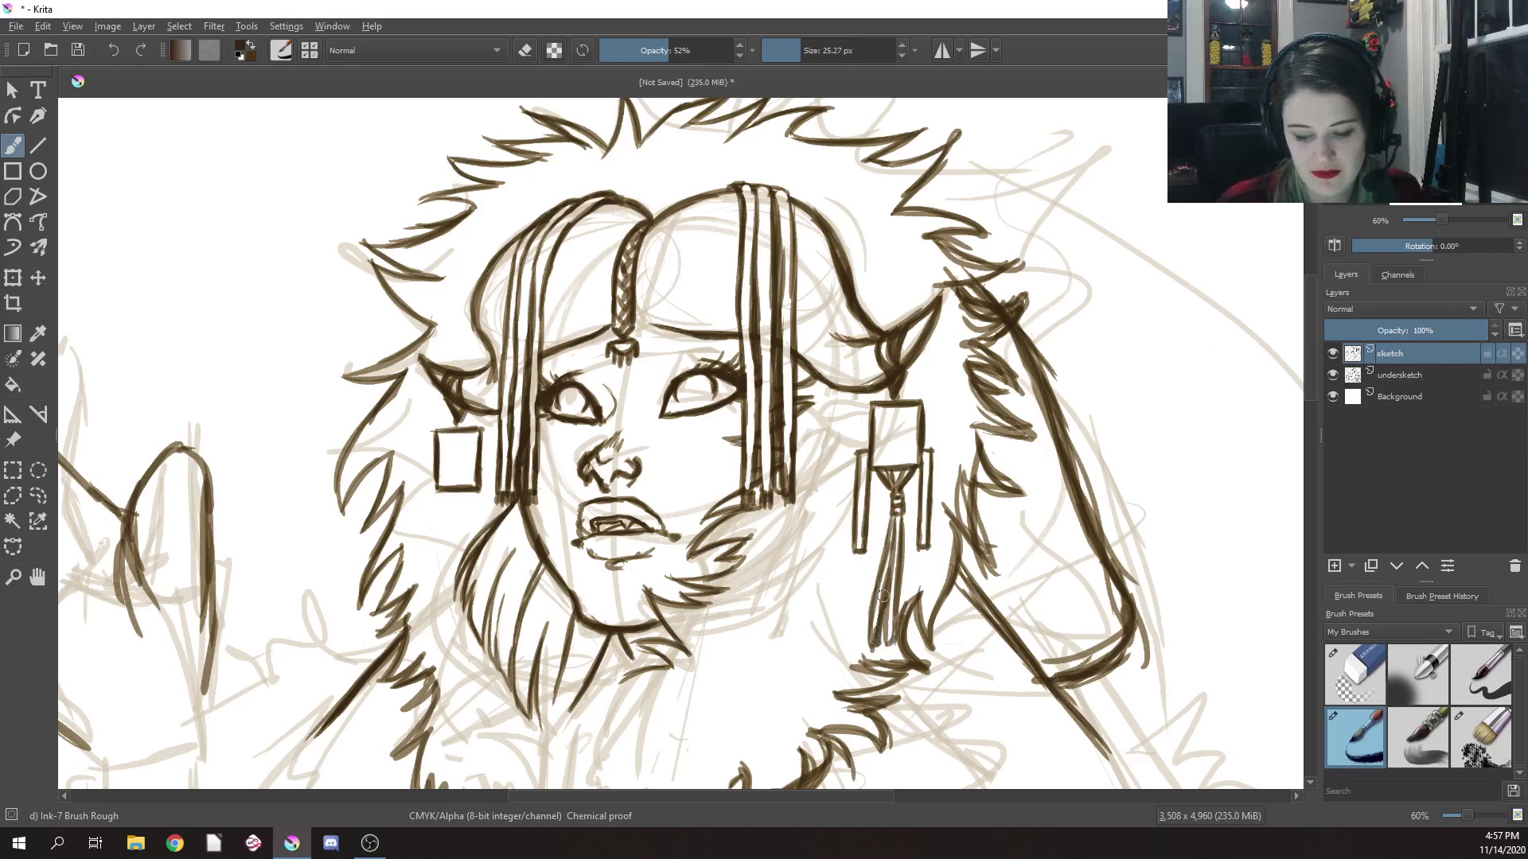
drag(883, 595, 885, 654)
drag(894, 557, 883, 643)
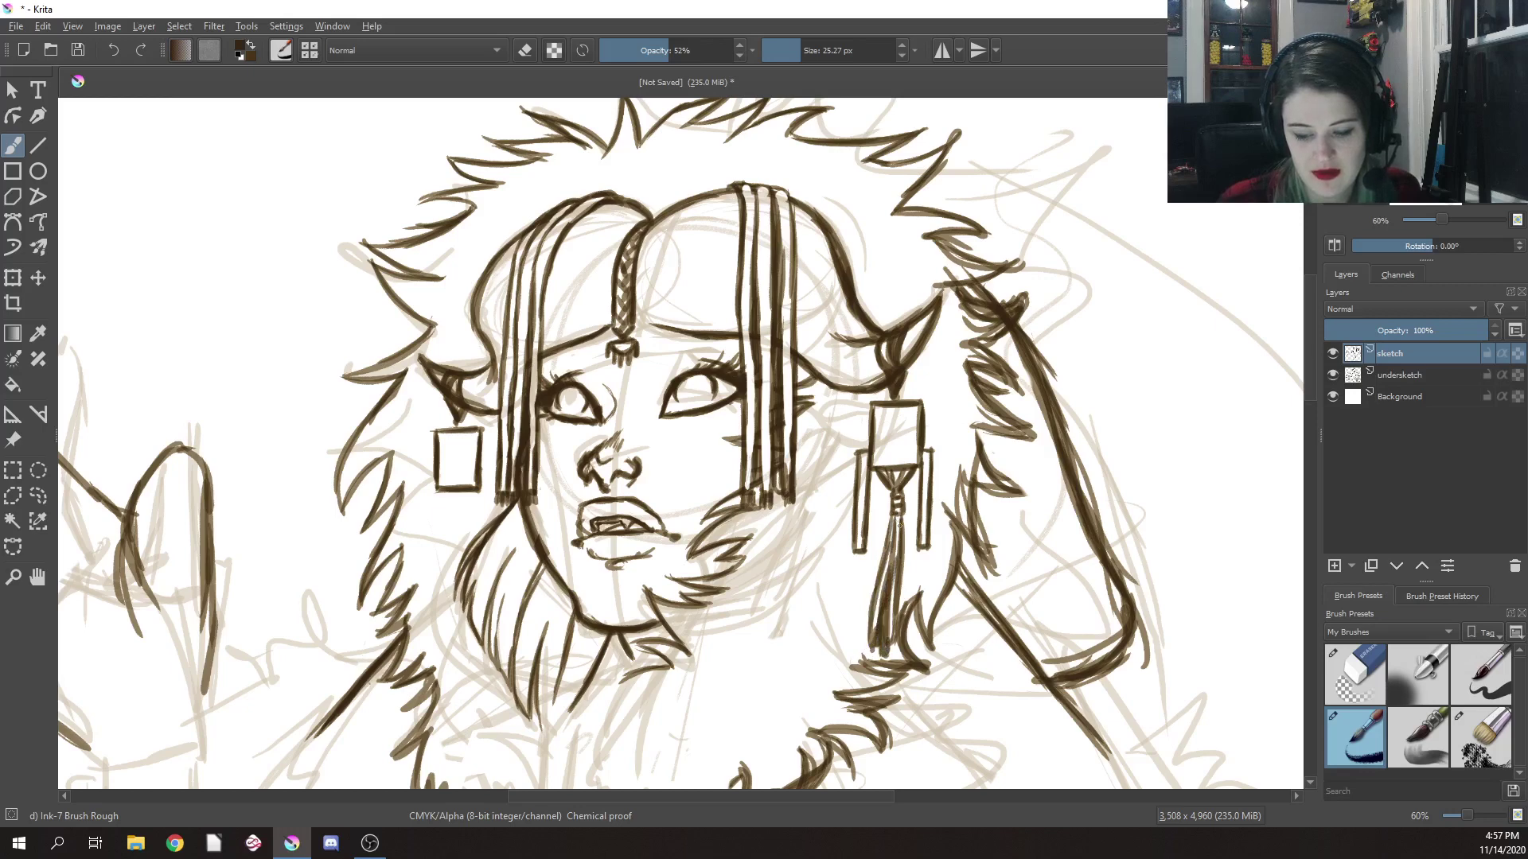
drag(899, 523, 896, 586)
mouse_move(899, 513)
mouse_down()
mouse_move(912, 555)
mouse_move(899, 597)
mouse_move(905, 573)
mouse_up()
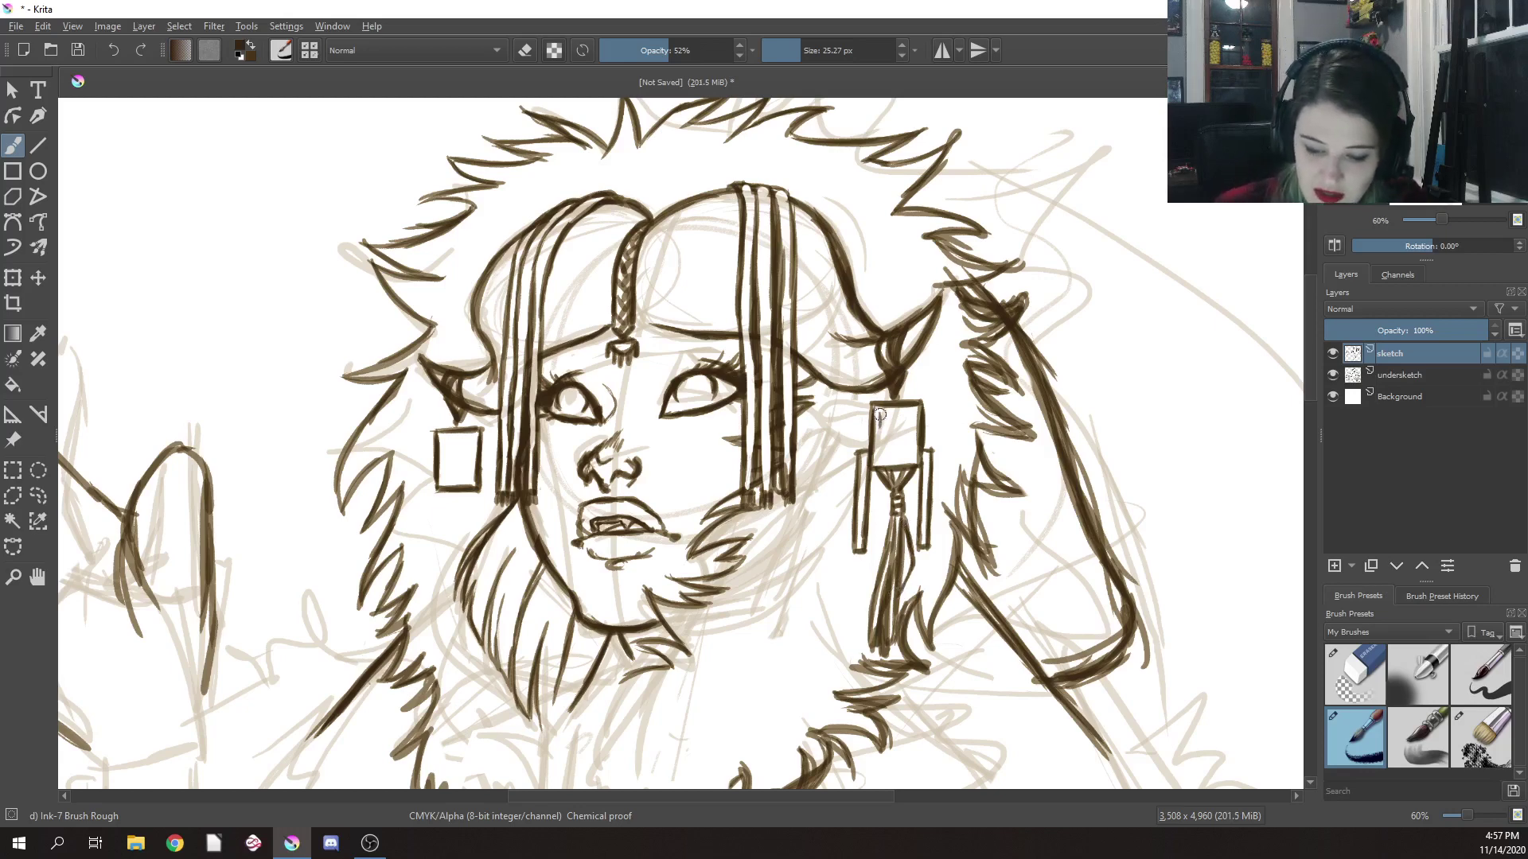
drag(879, 415, 890, 436)
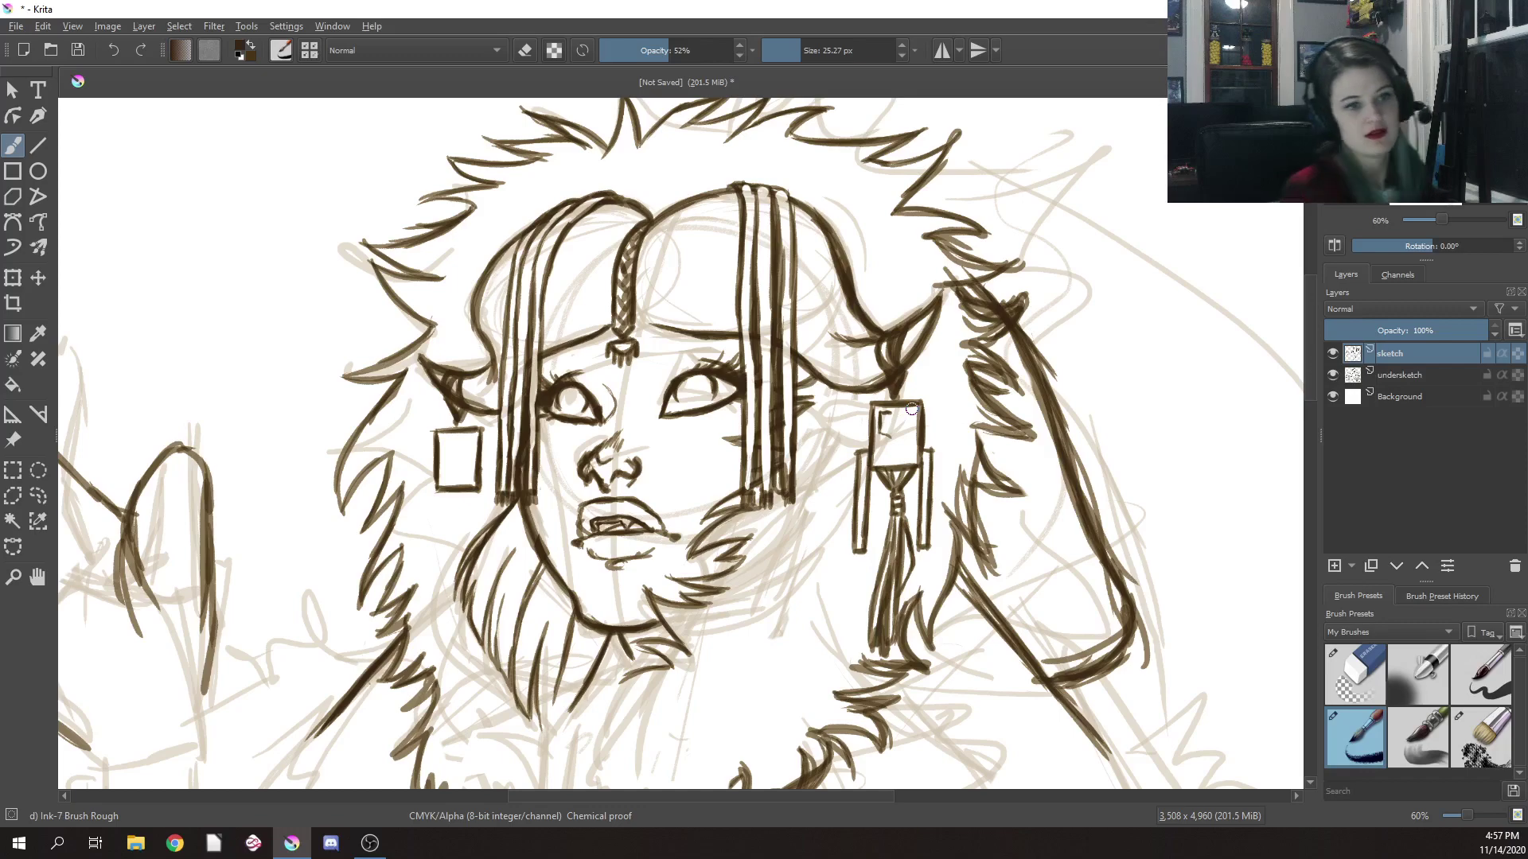
Ink a curved shape inside the right earring box with Ink-7 Brush Rough
right_click(909, 418)
click(918, 381)
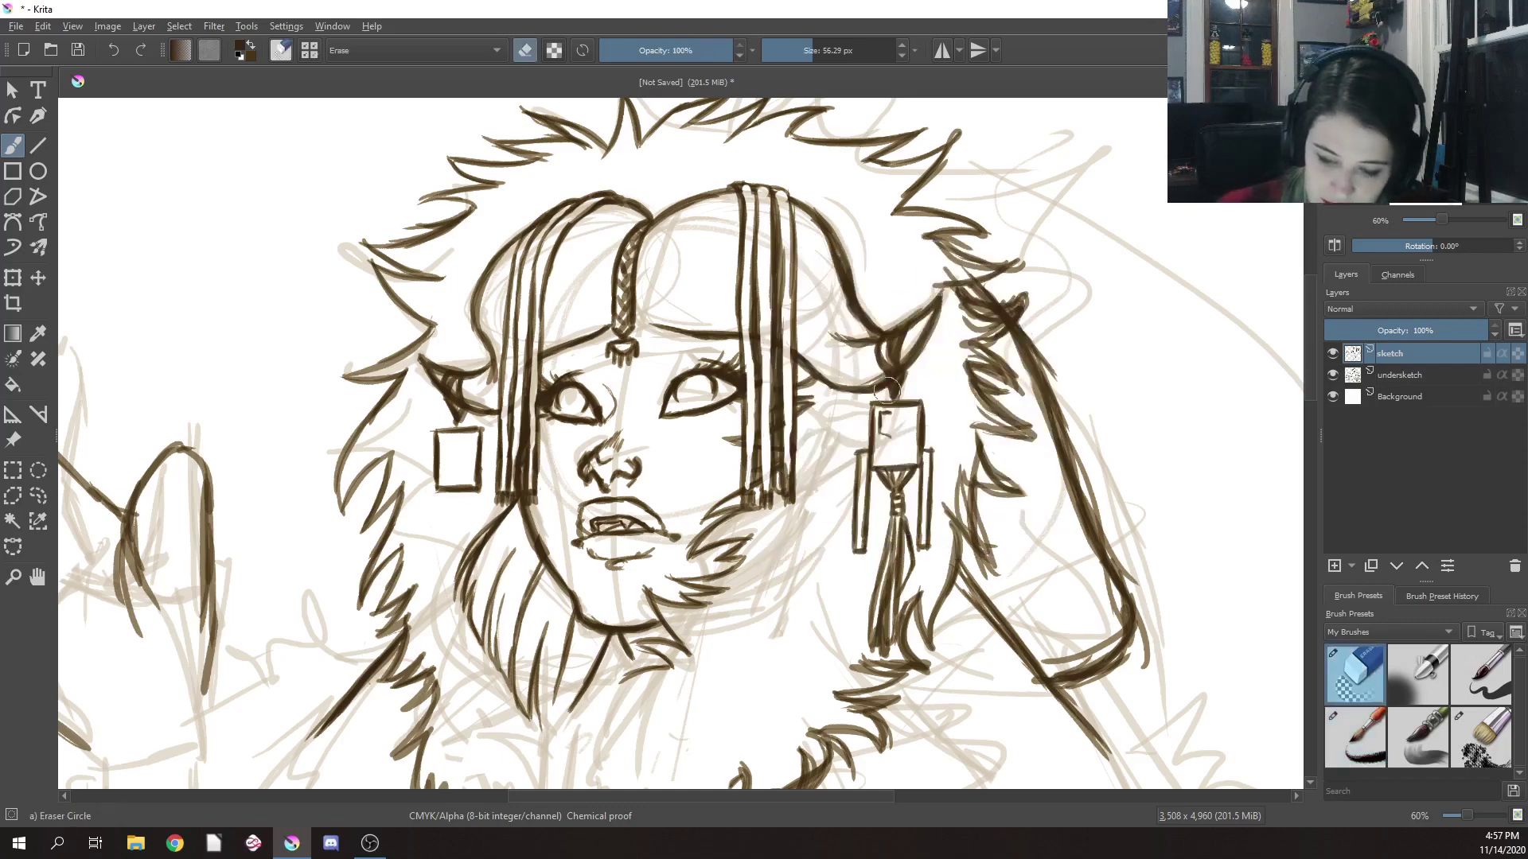
right_click(907, 410)
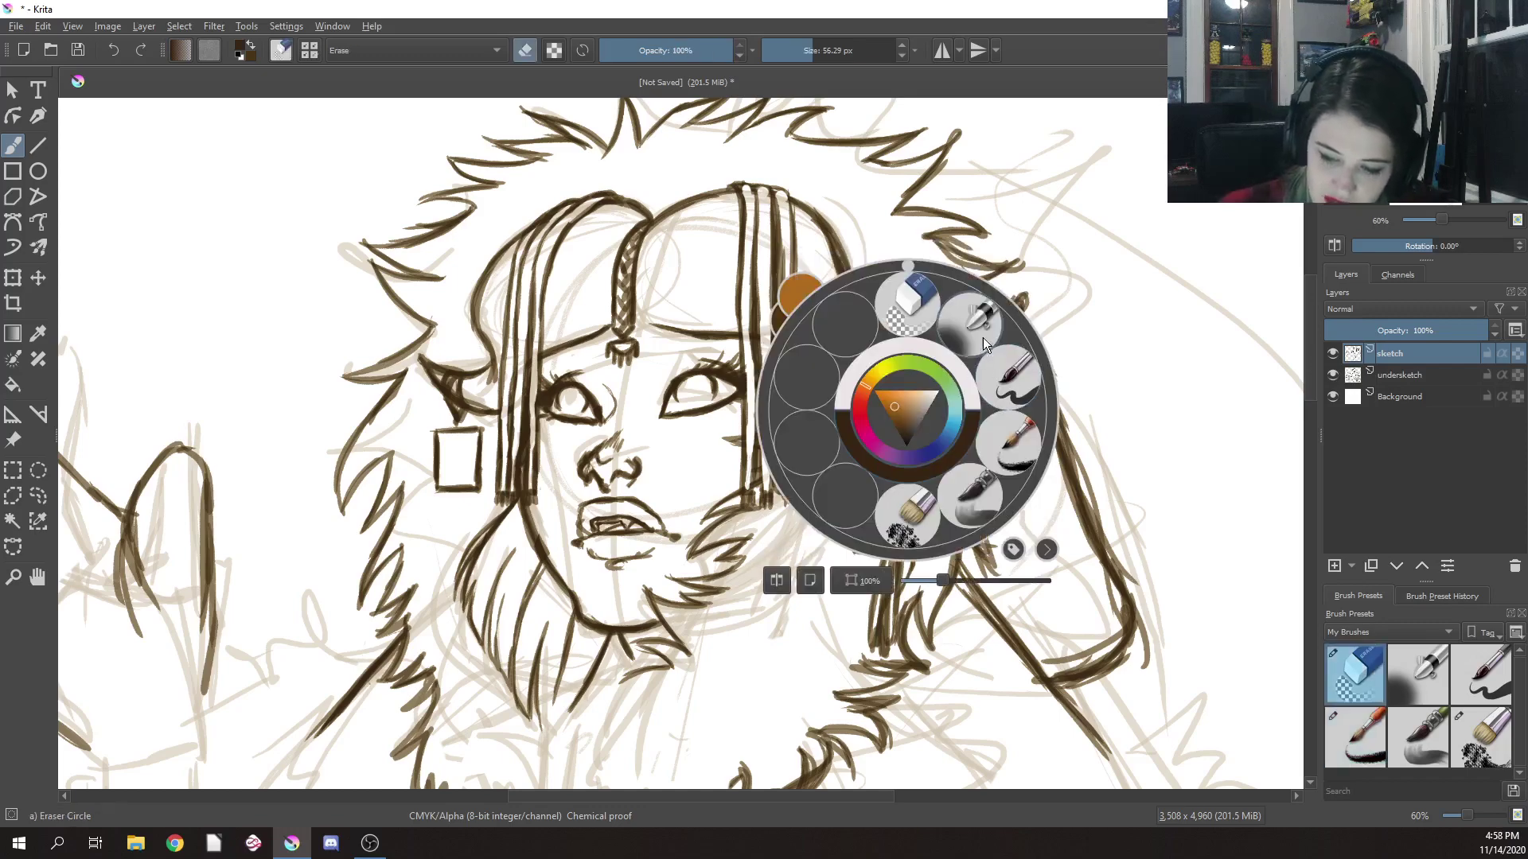
click(1011, 429)
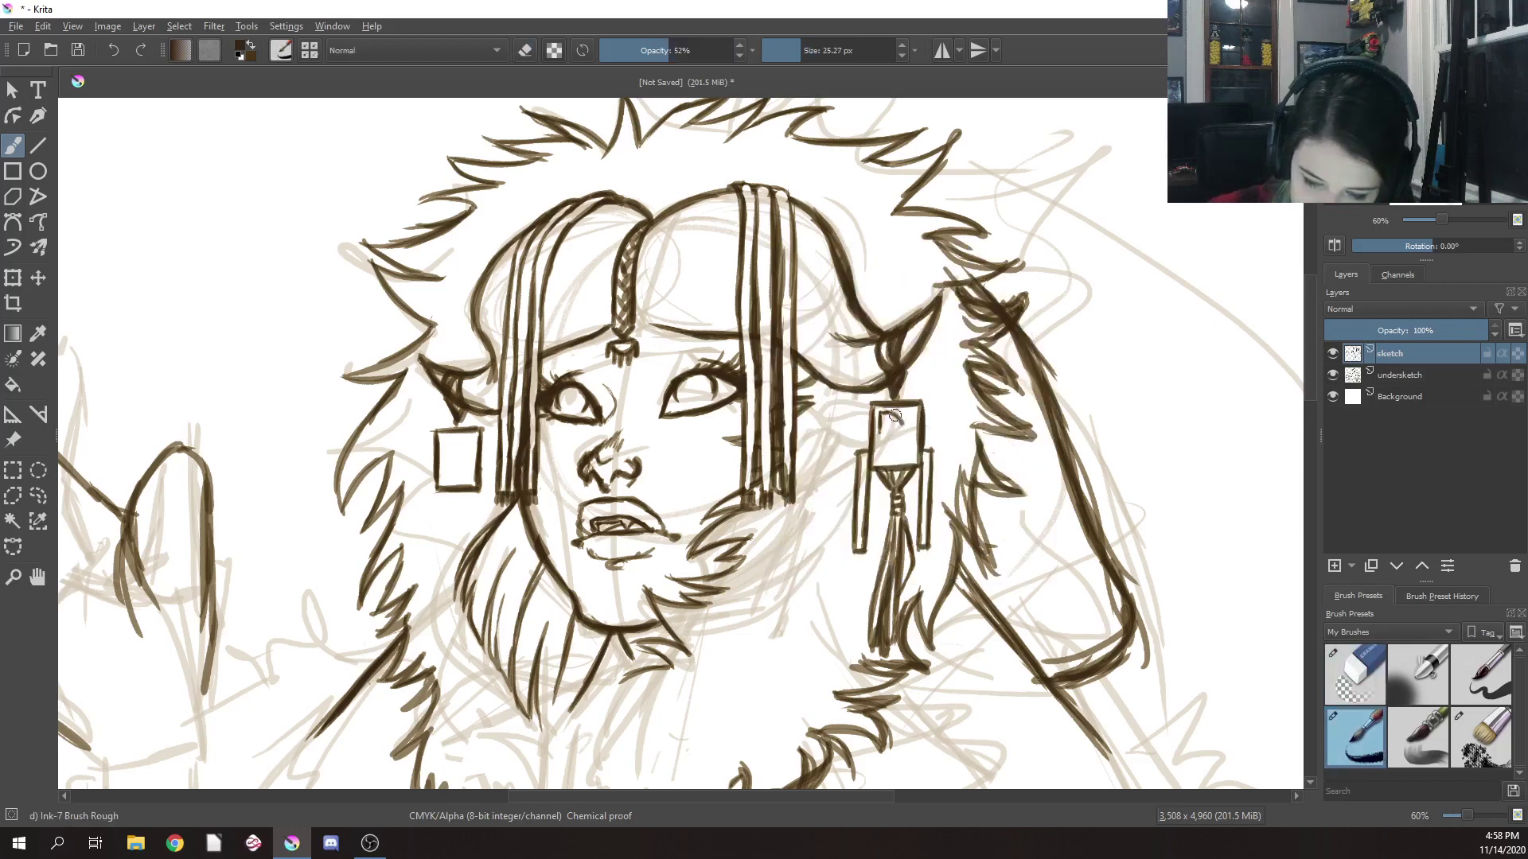
mouse_move(895, 415)
mouse_down()
mouse_move(914, 451)
mouse_move(883, 442)
mouse_move(895, 460)
mouse_up()
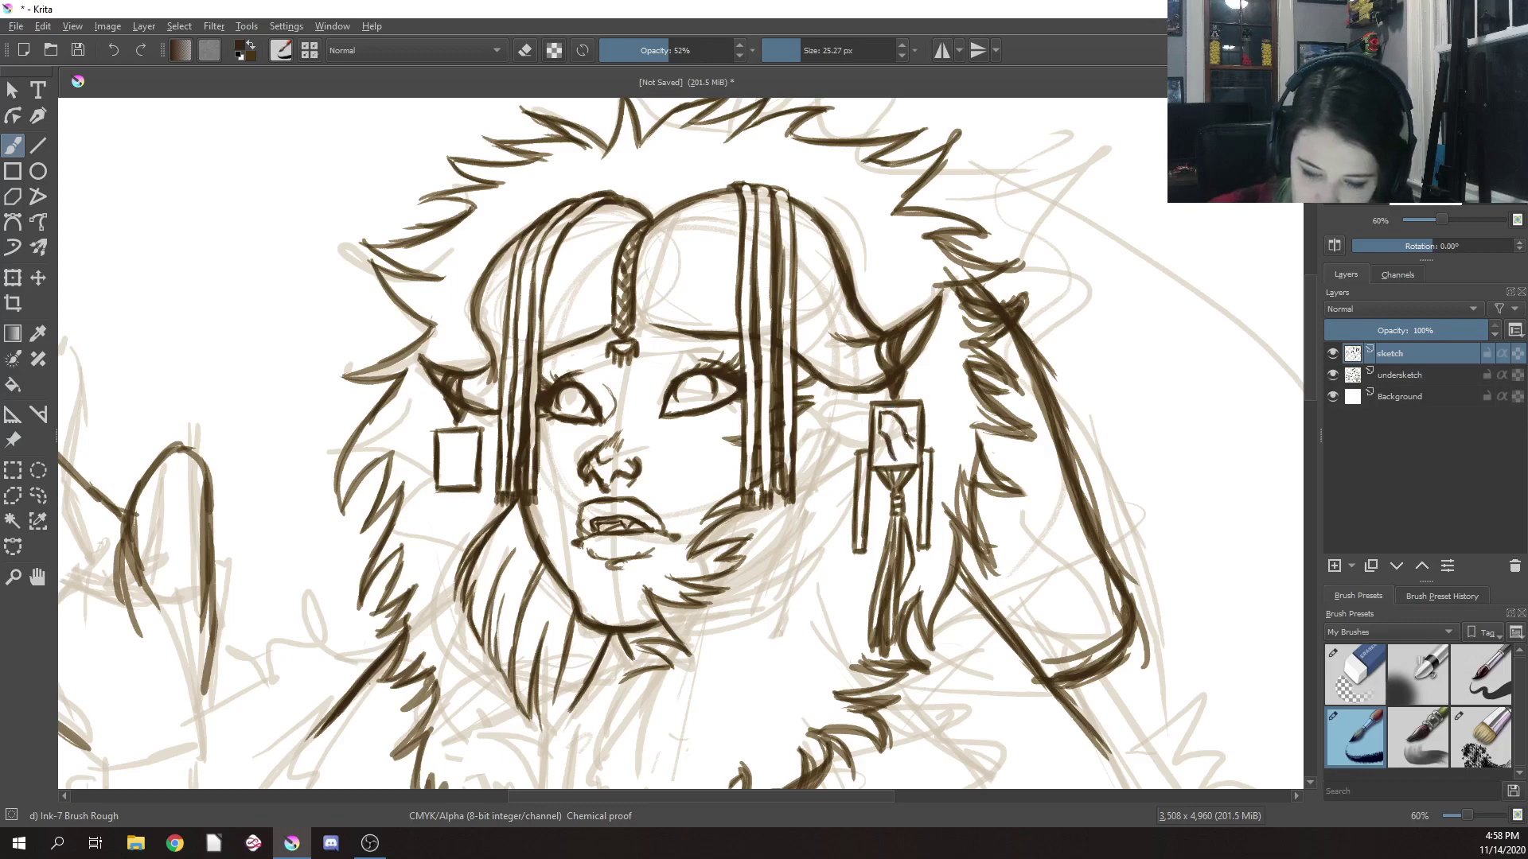
Erase and redraw the right earring's inner shape, then begin the pattern in the left earring box
right_click(965, 444)
click(952, 313)
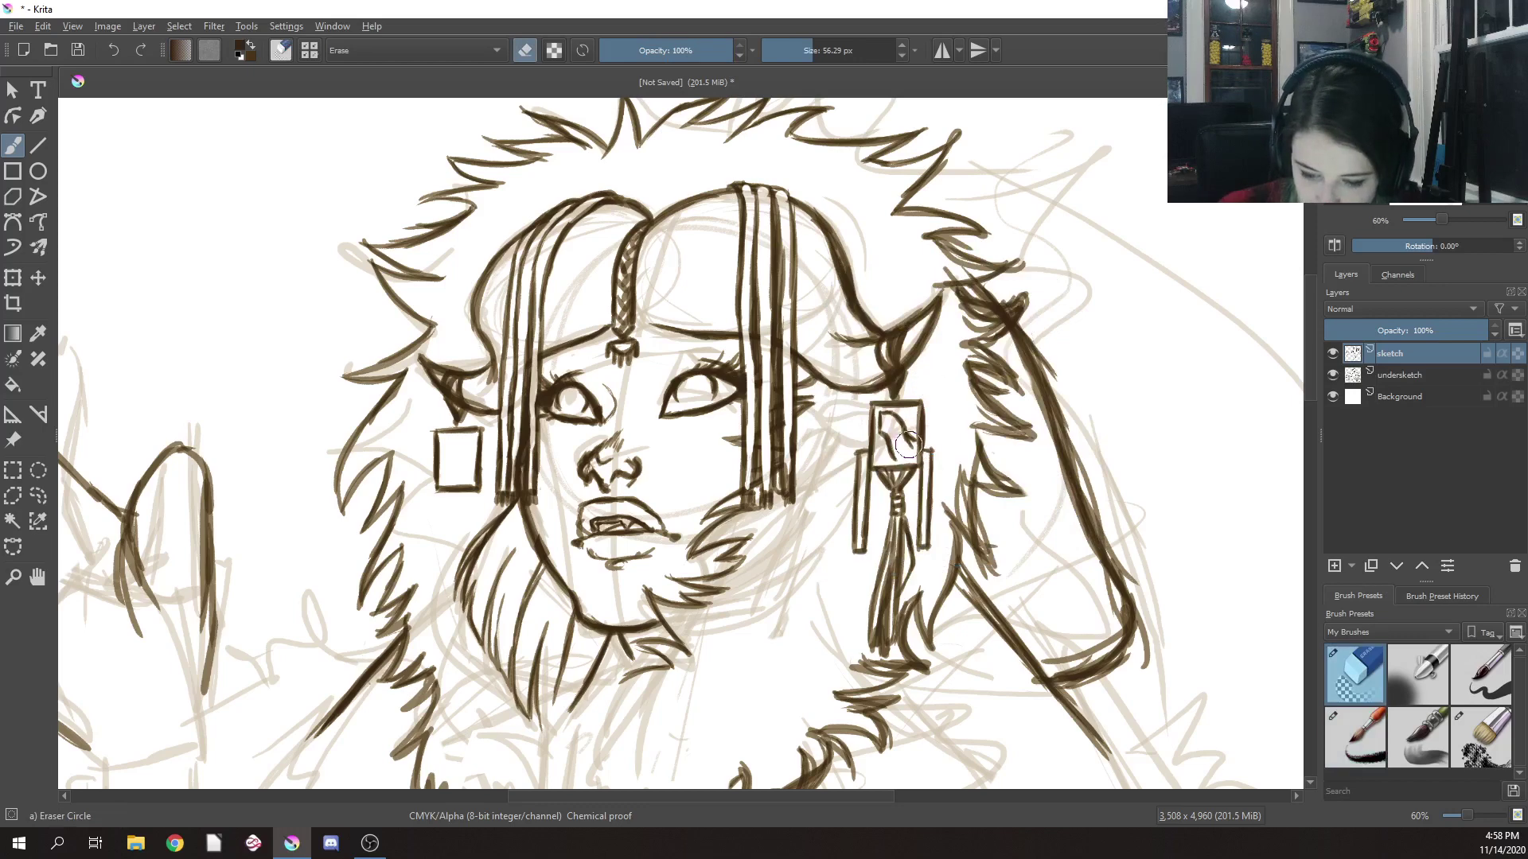
drag(907, 444, 914, 440)
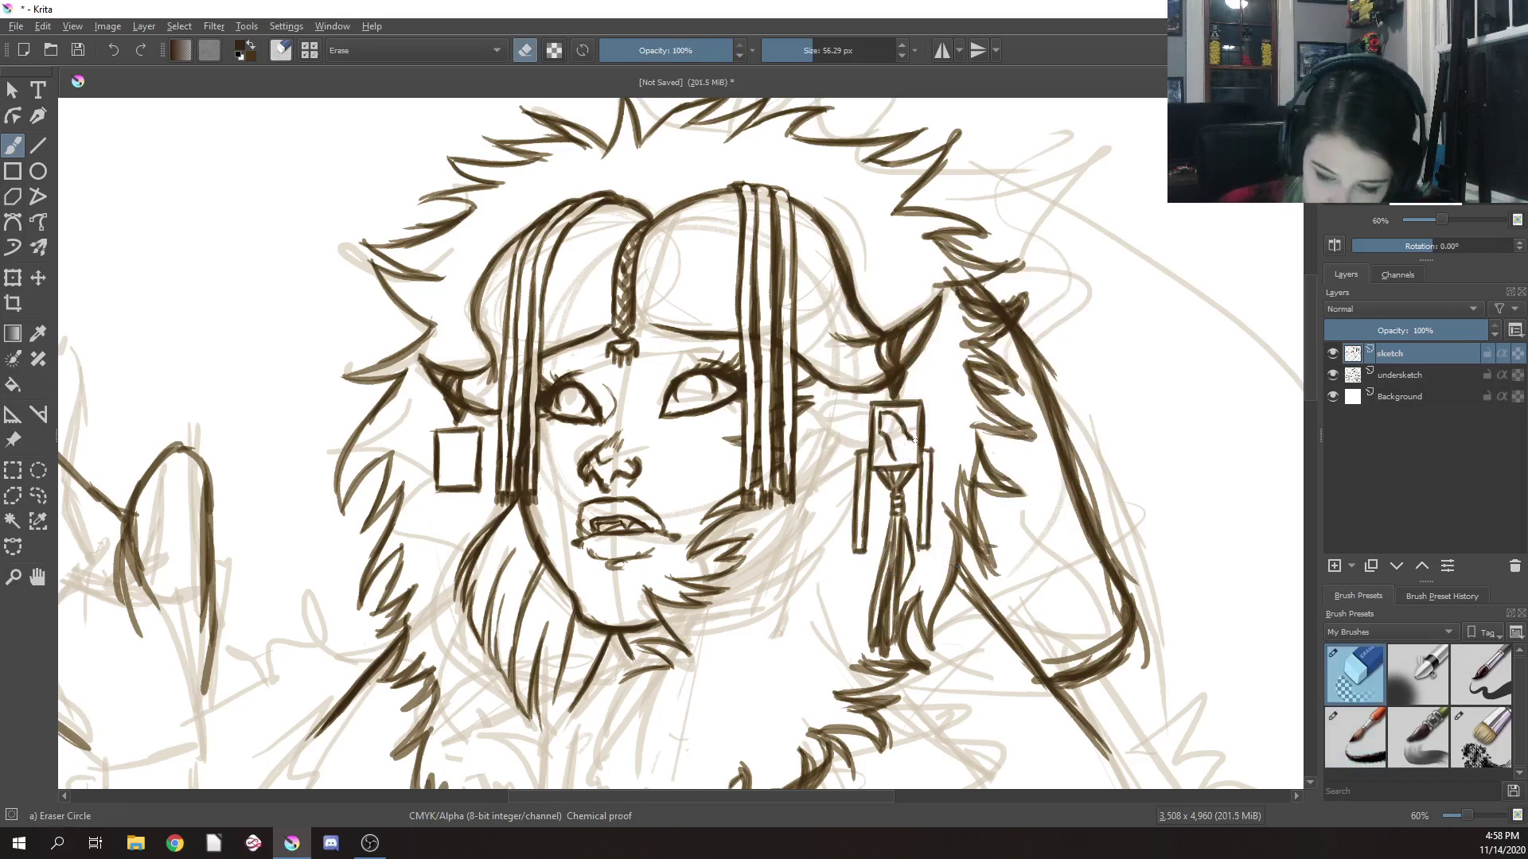
right_click(928, 411)
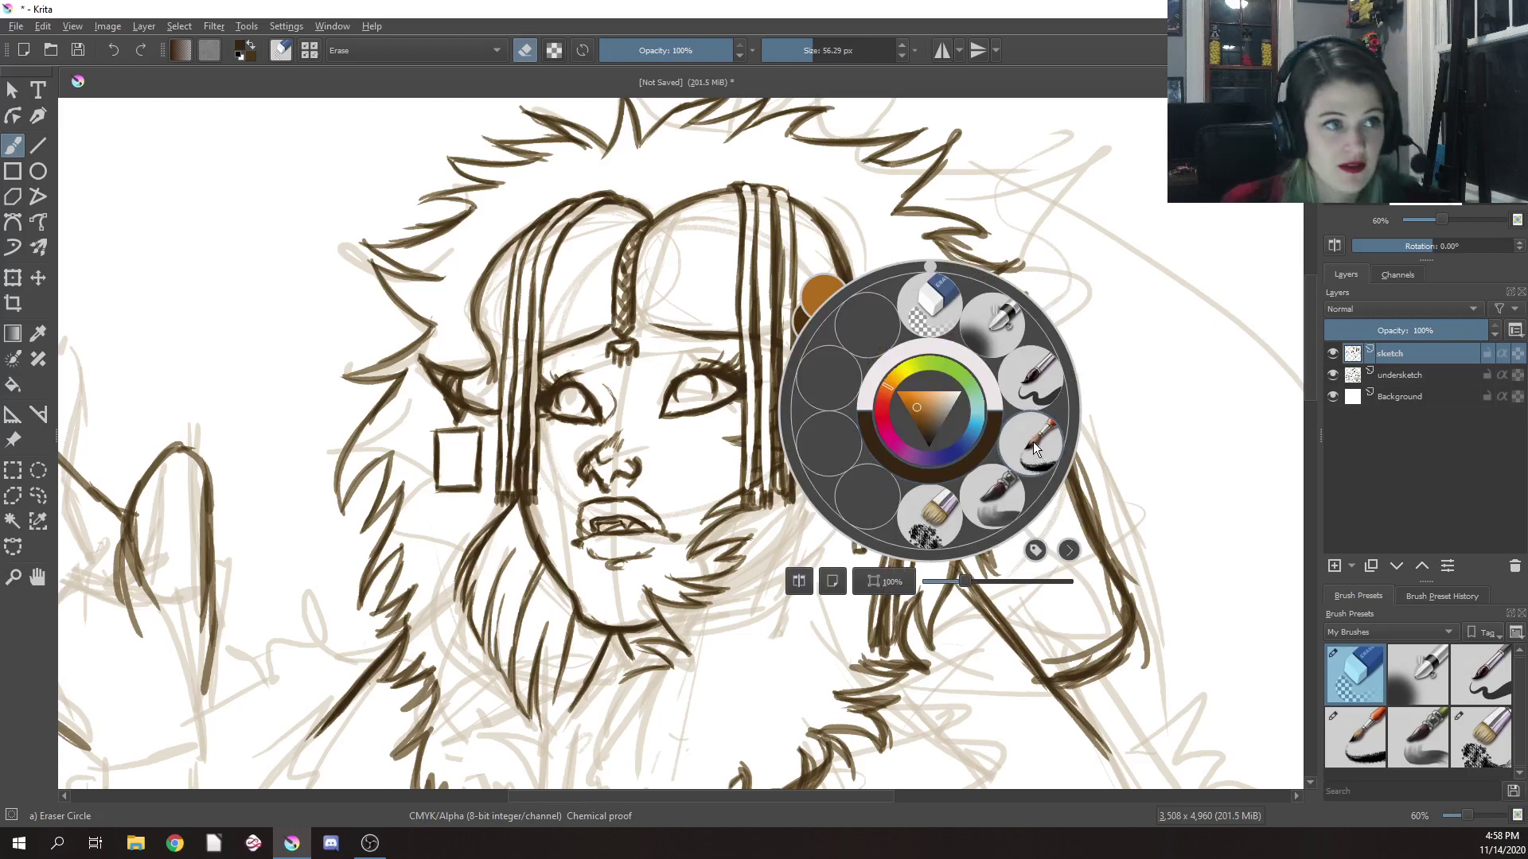
click(1032, 442)
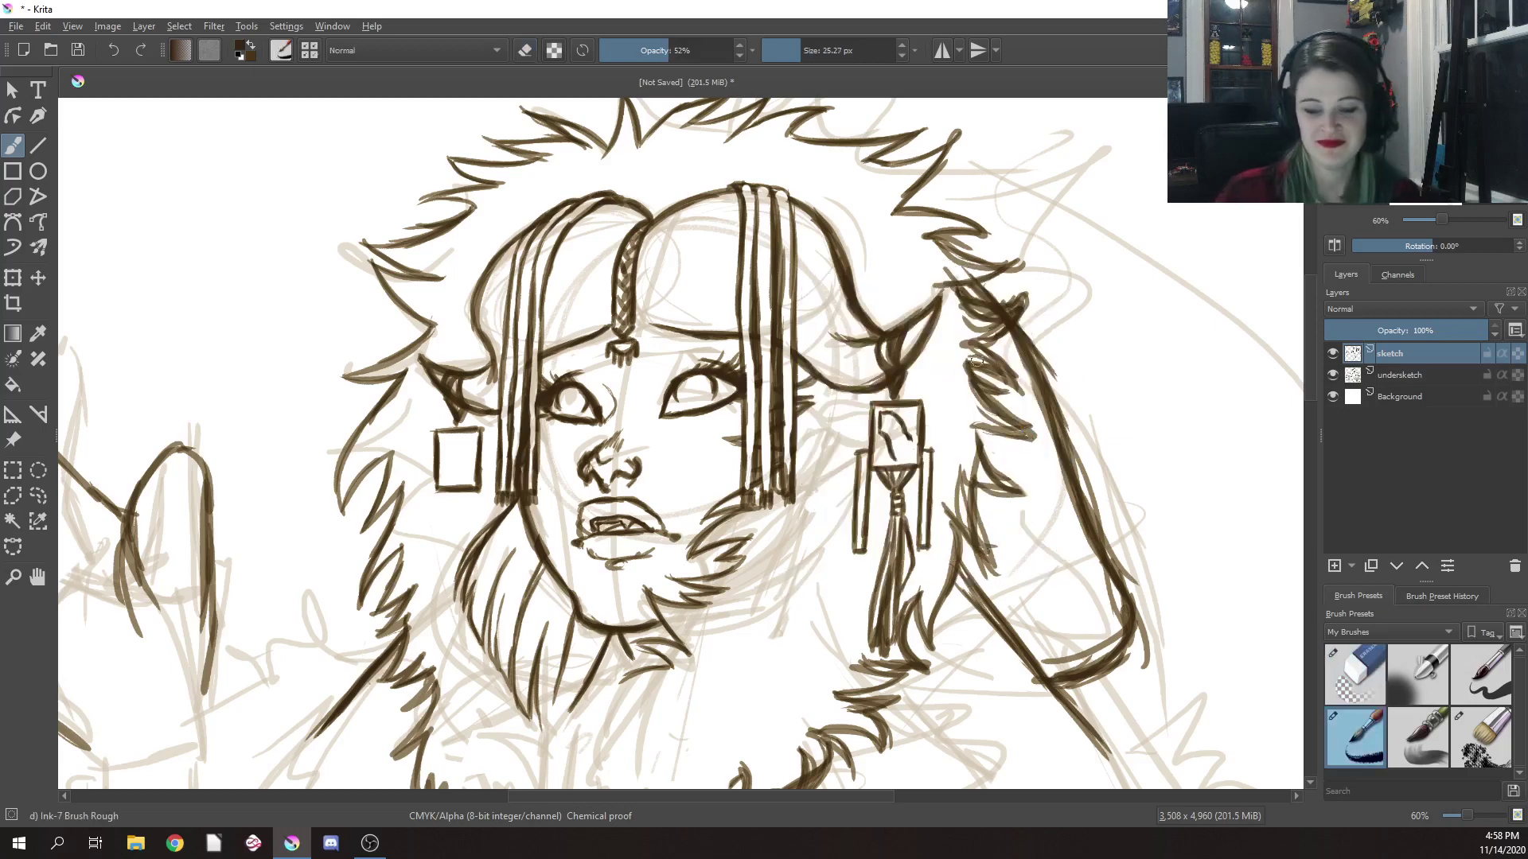
drag(919, 433, 911, 459)
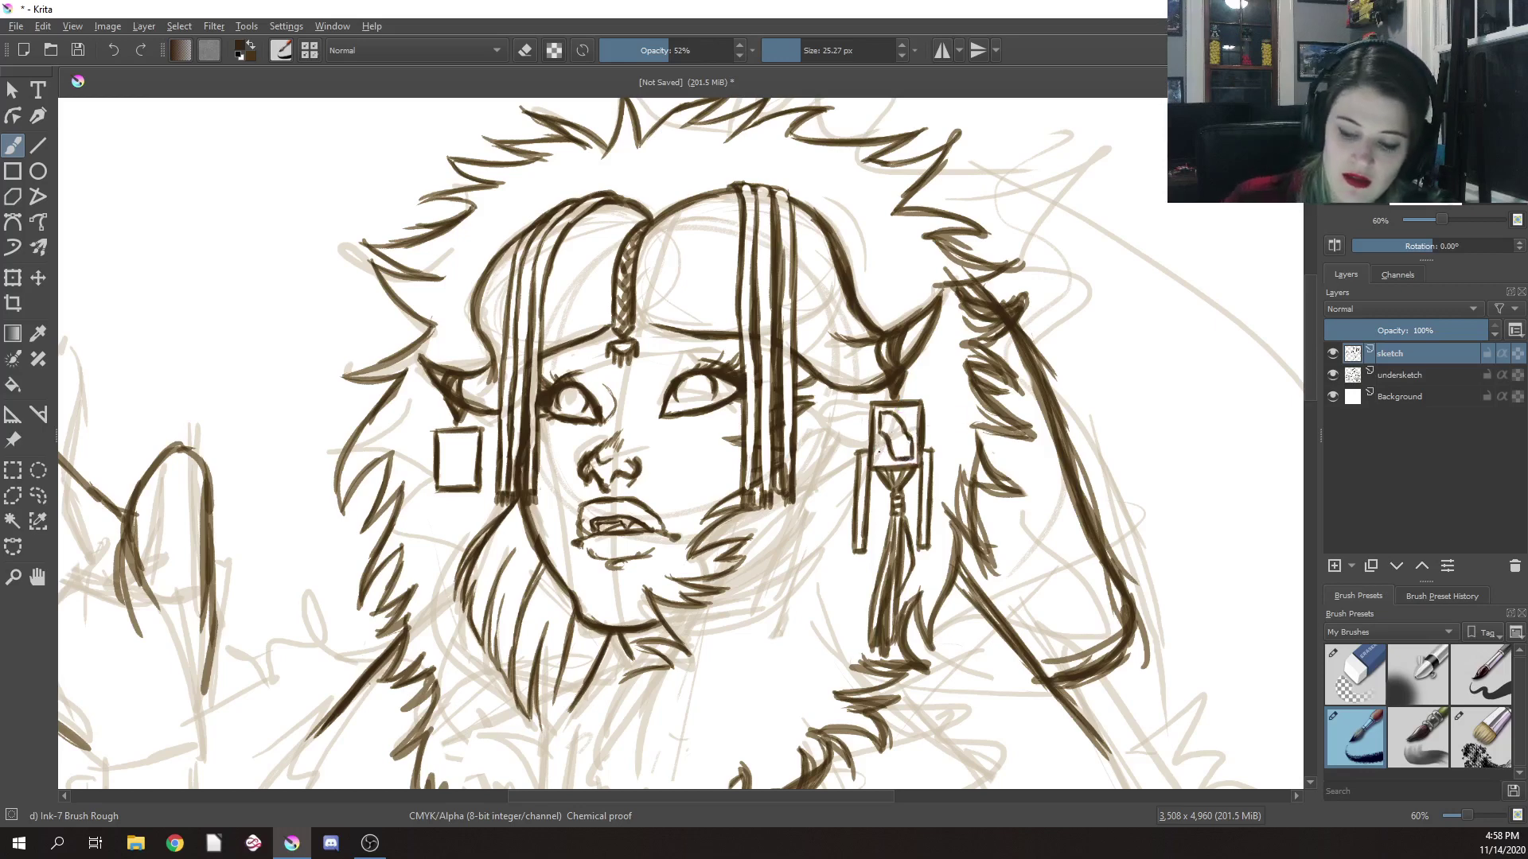
drag(878, 441, 884, 468)
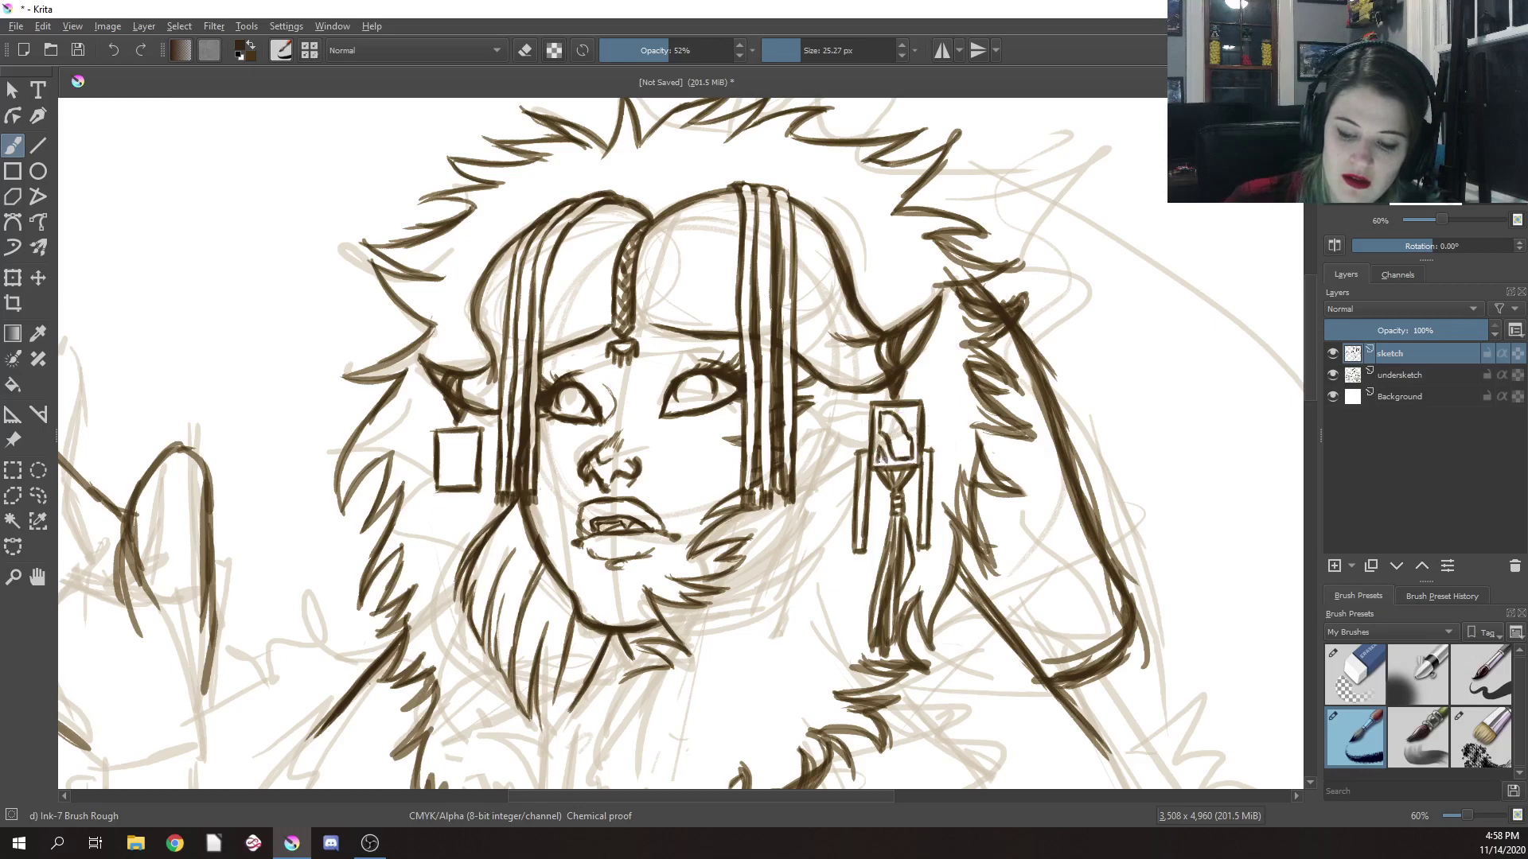
mouse_move(903, 413)
mouse_down()
mouse_move(915, 428)
mouse_move(884, 435)
mouse_move(897, 416)
mouse_move(891, 466)
mouse_move(907, 430)
mouse_up()
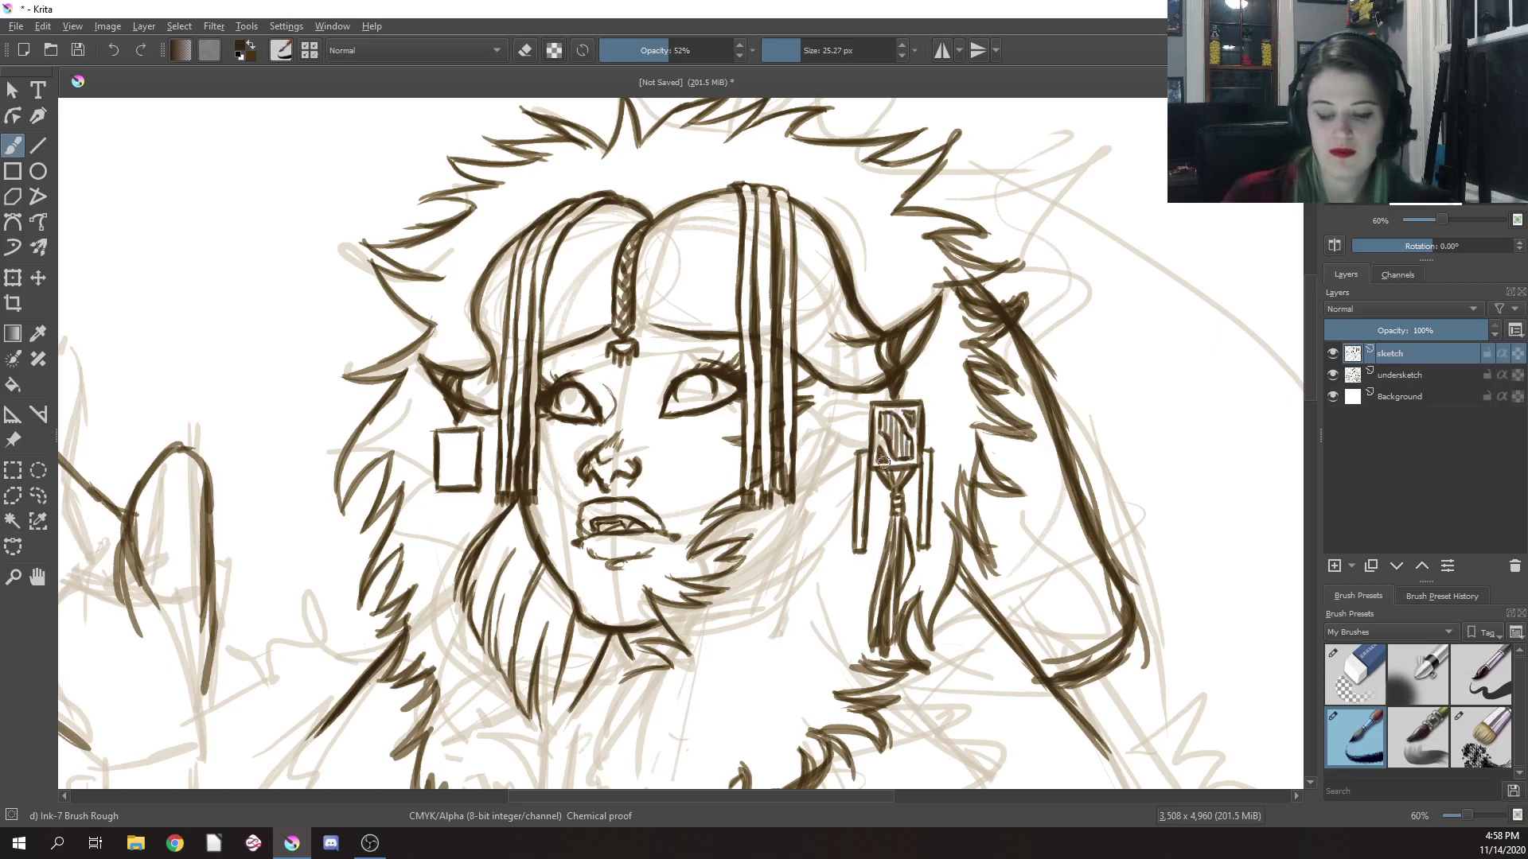
mouse_move(444, 439)
mouse_down()
mouse_move(443, 465)
mouse_move(454, 444)
mouse_move(471, 473)
mouse_move(455, 481)
mouse_move(471, 481)
mouse_move(470, 456)
mouse_up()
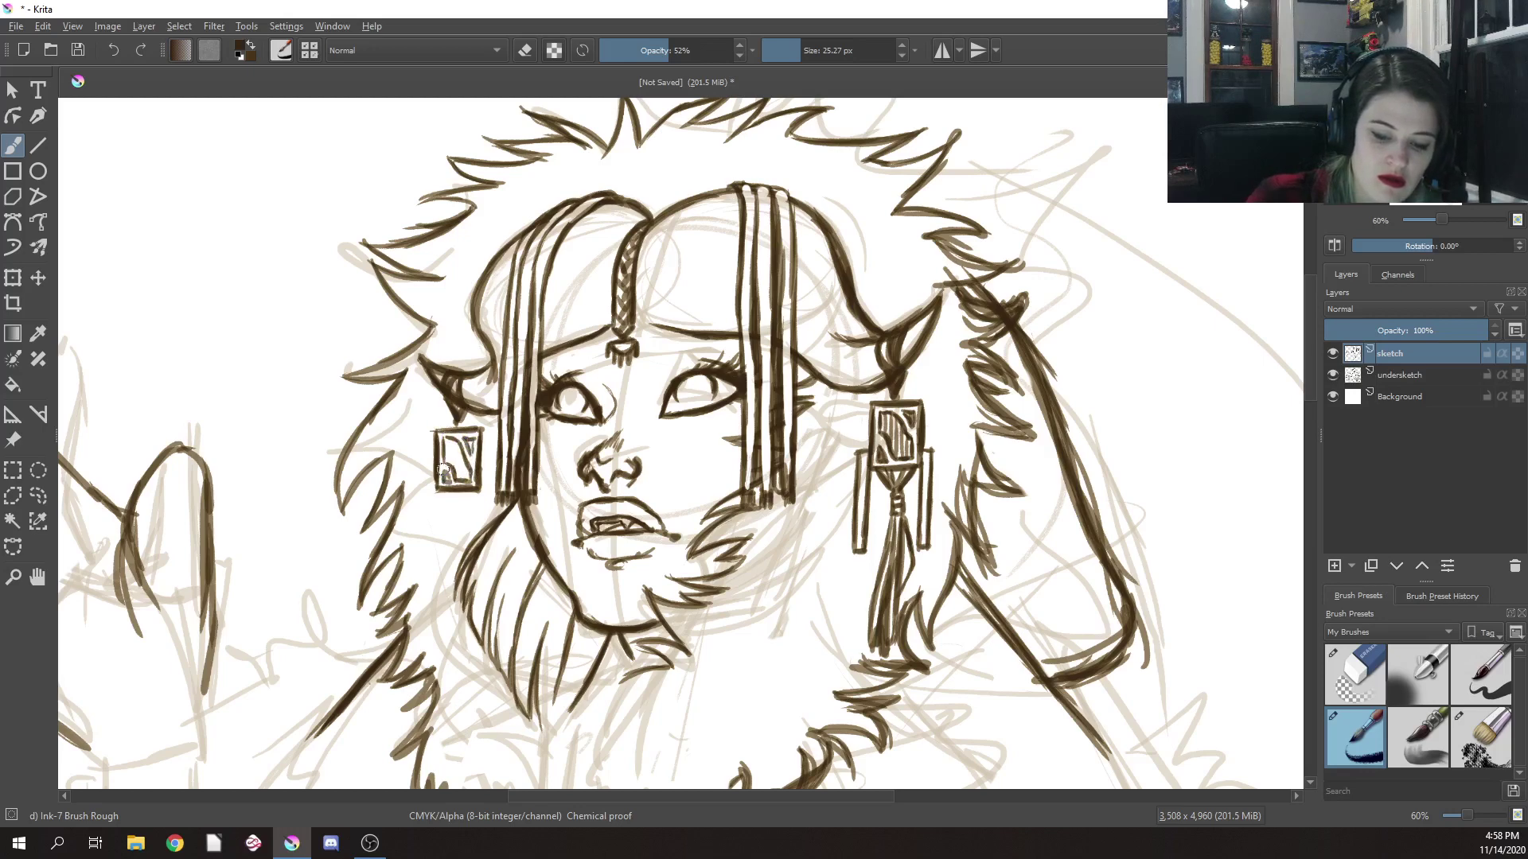
Ink the left earring's inner pattern, both side bars and its pointed bottom tip
mouse_move(447, 438)
mouse_down()
mouse_move(459, 472)
mouse_move(473, 445)
mouse_move(447, 484)
mouse_move(435, 467)
mouse_move(431, 557)
mouse_up()
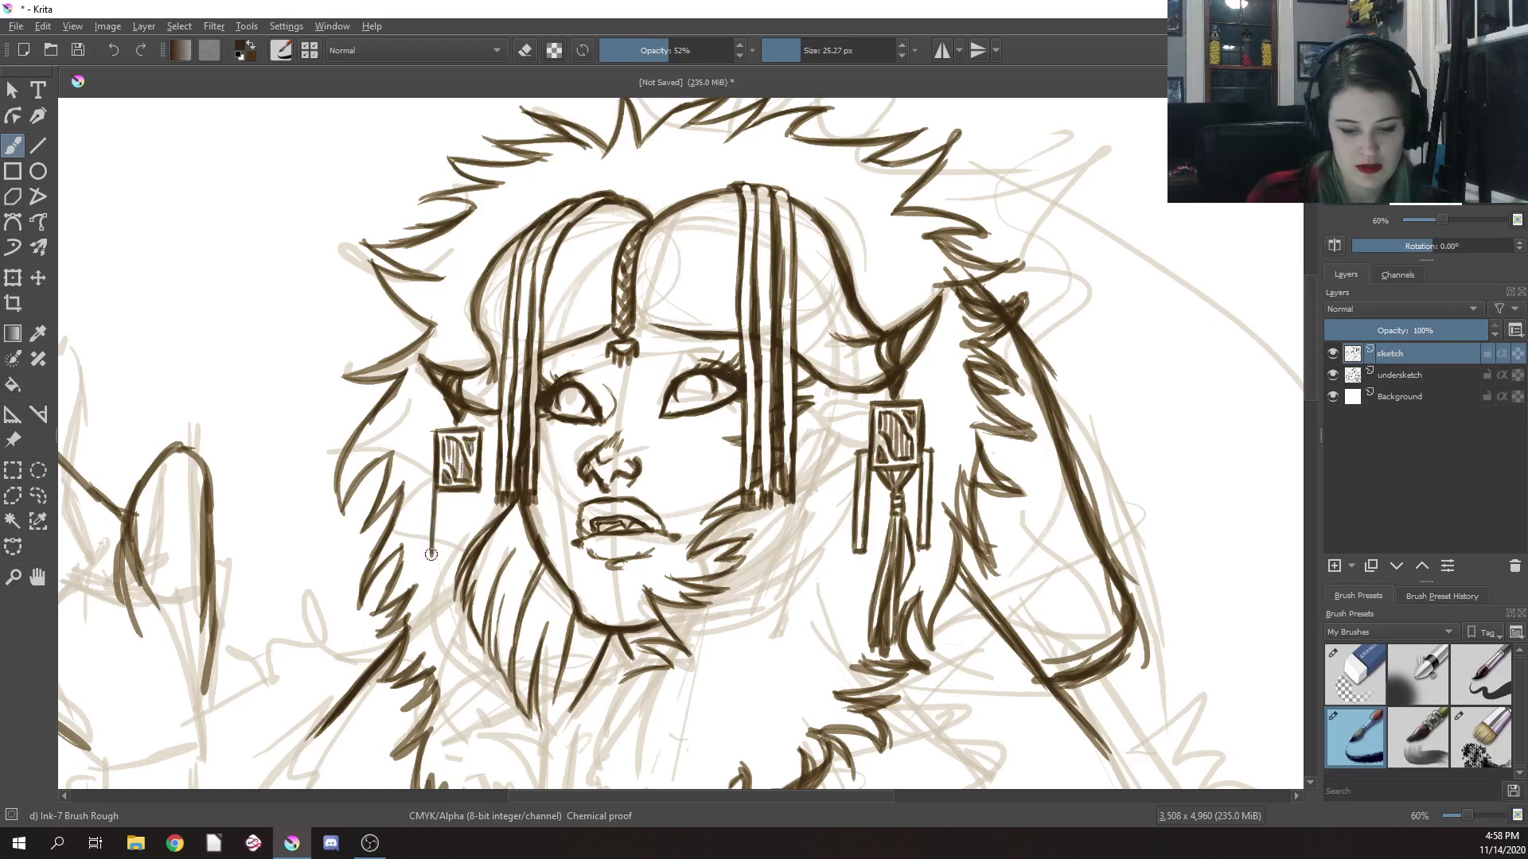
drag(428, 469, 431, 559)
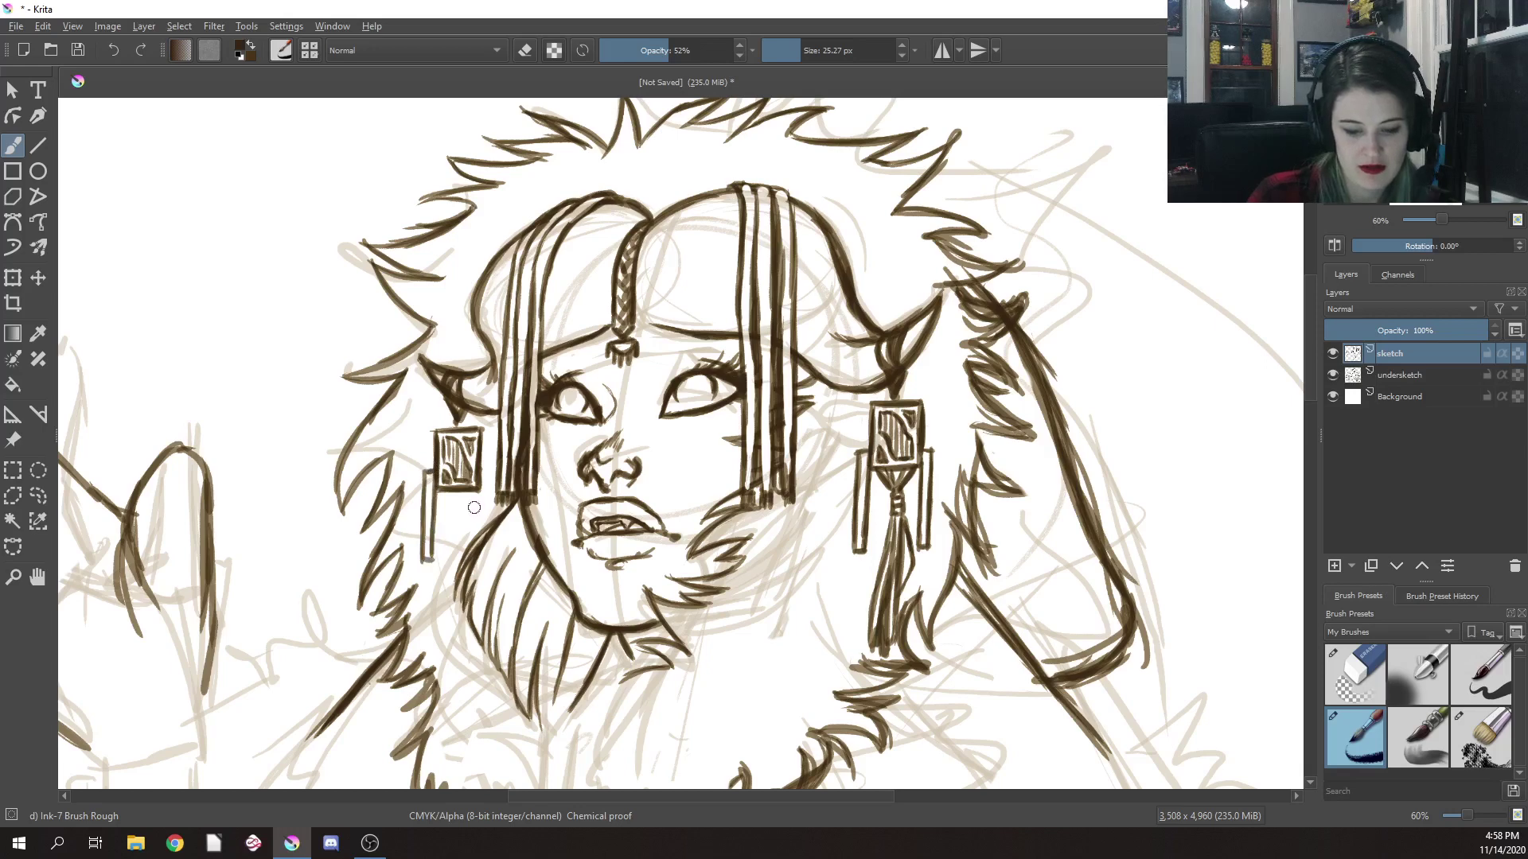
drag(478, 464, 487, 533)
drag(481, 484, 477, 549)
mouse_move(434, 488)
mouse_down()
mouse_move(458, 517)
mouse_move(474, 489)
mouse_move(462, 517)
mouse_move(450, 495)
mouse_move(459, 546)
mouse_up()
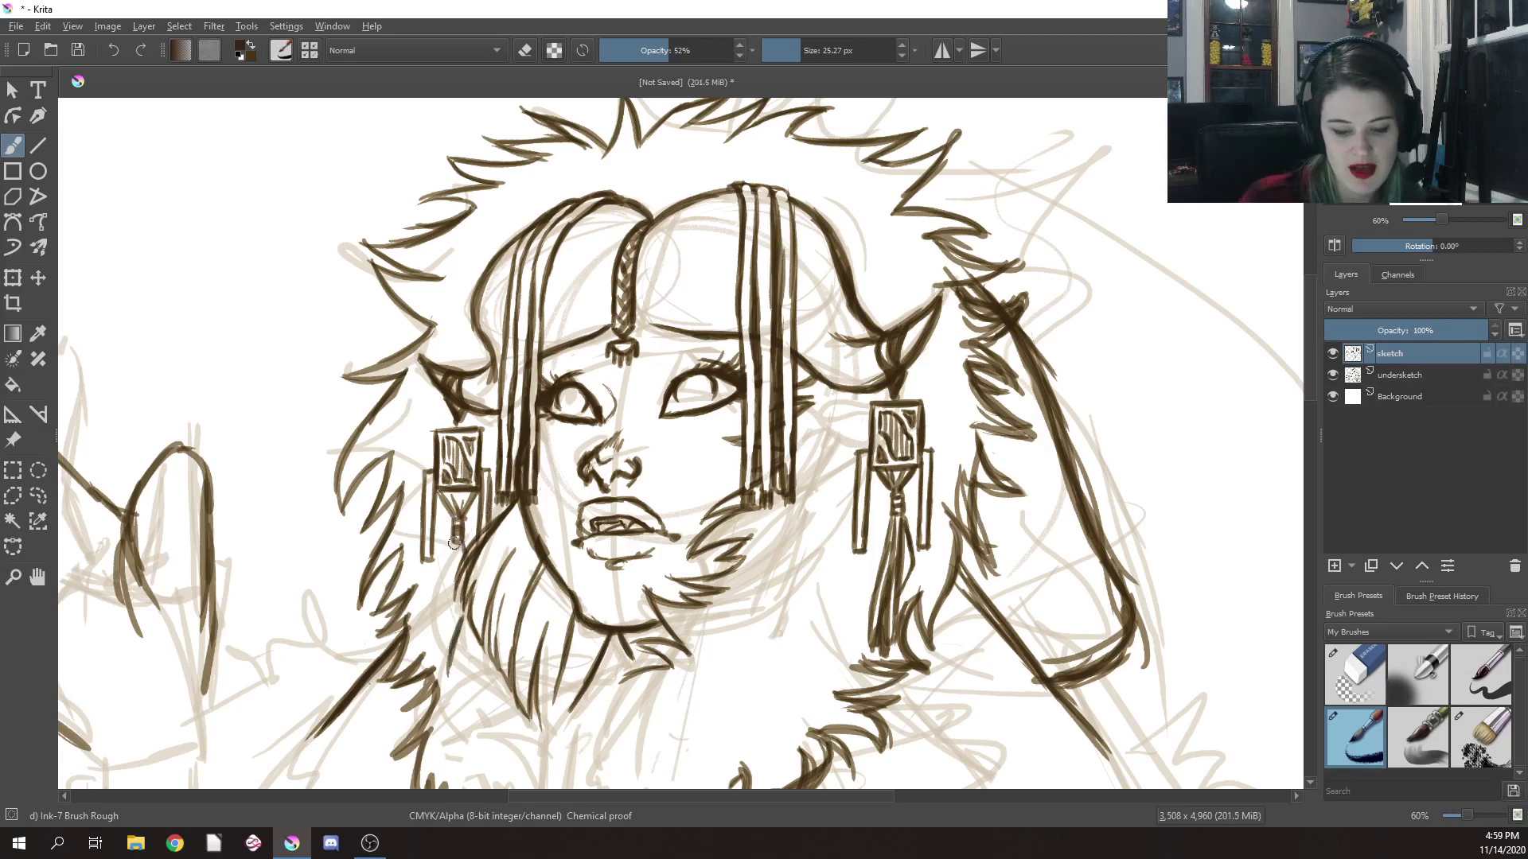
Draw the cord and fringe strands of the tassel beneath the left earring
mouse_move(455, 543)
mouse_down()
mouse_move(450, 636)
mouse_move(430, 632)
mouse_up()
mouse_move(455, 570)
mouse_down()
mouse_move(425, 663)
mouse_move(453, 552)
mouse_move(430, 648)
mouse_up()
drag(449, 593, 436, 664)
drag(457, 560, 435, 691)
mouse_move(452, 625)
mouse_down()
mouse_move(444, 701)
mouse_move(449, 662)
mouse_move(434, 654)
mouse_move(423, 672)
mouse_up()
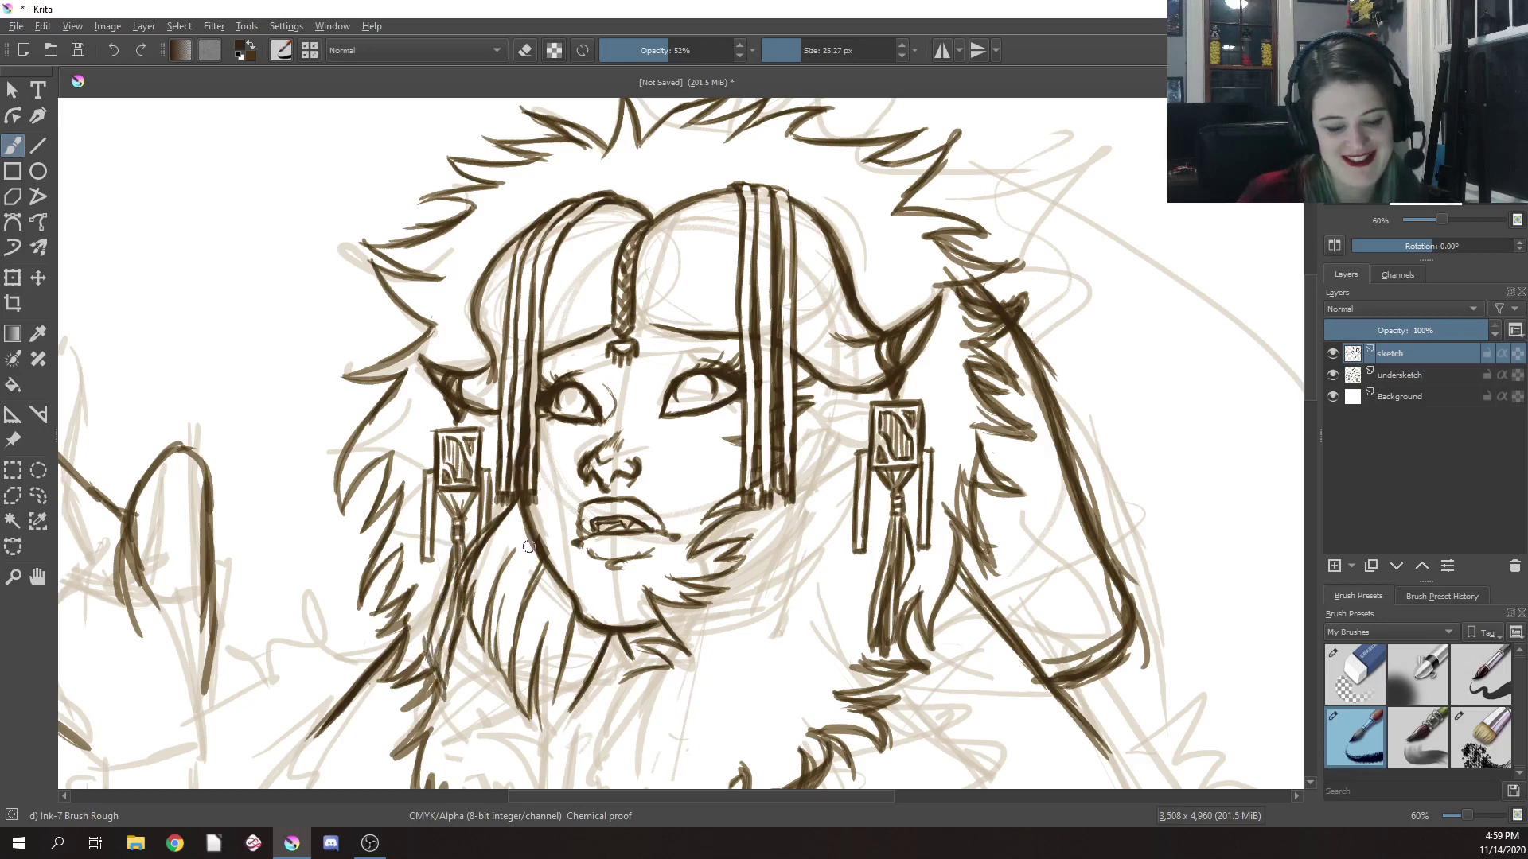
drag(448, 606, 445, 698)
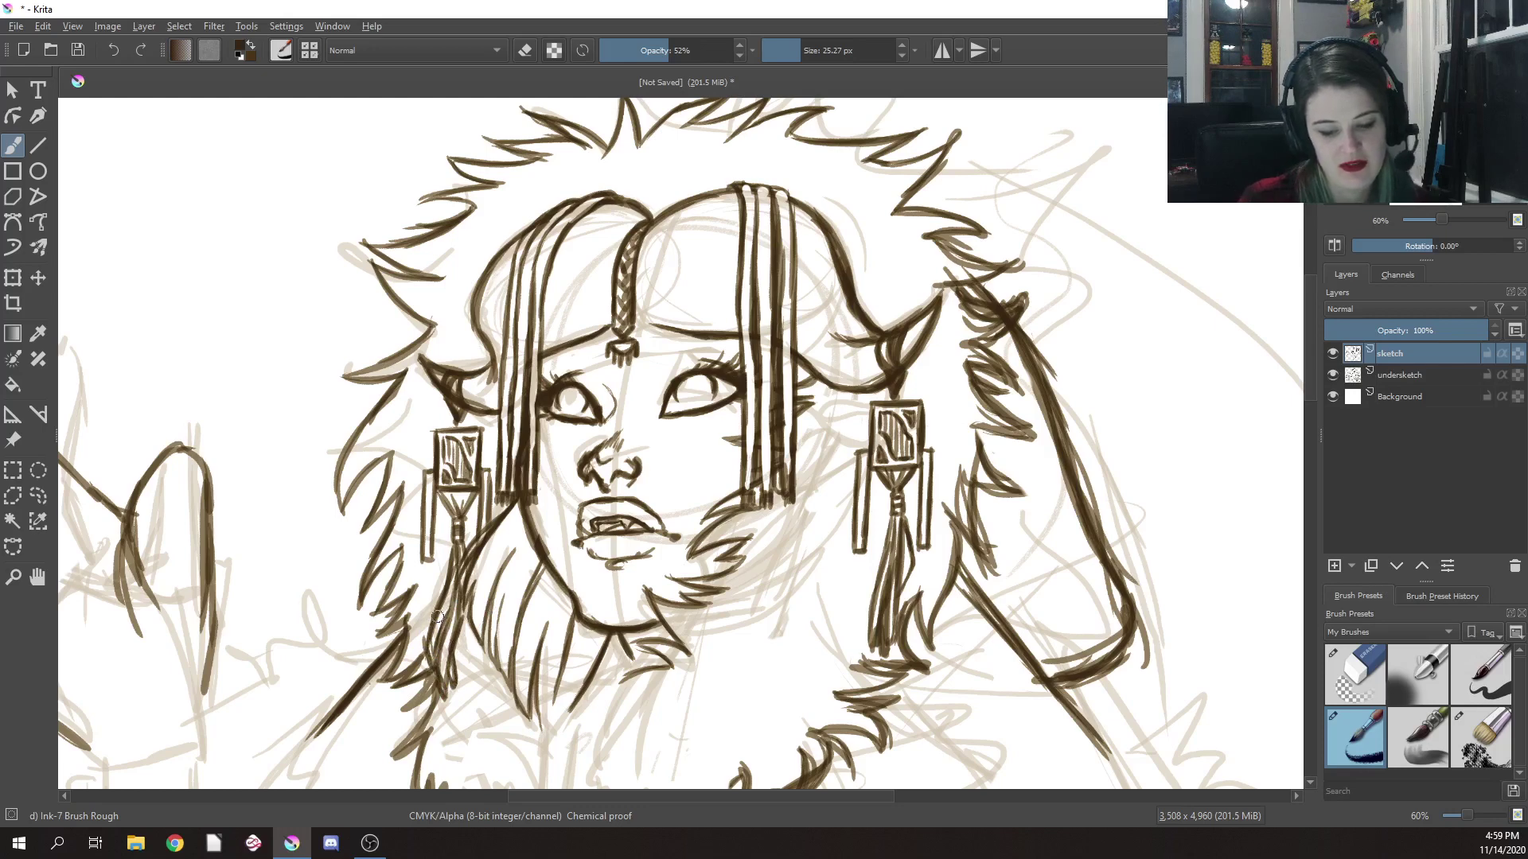
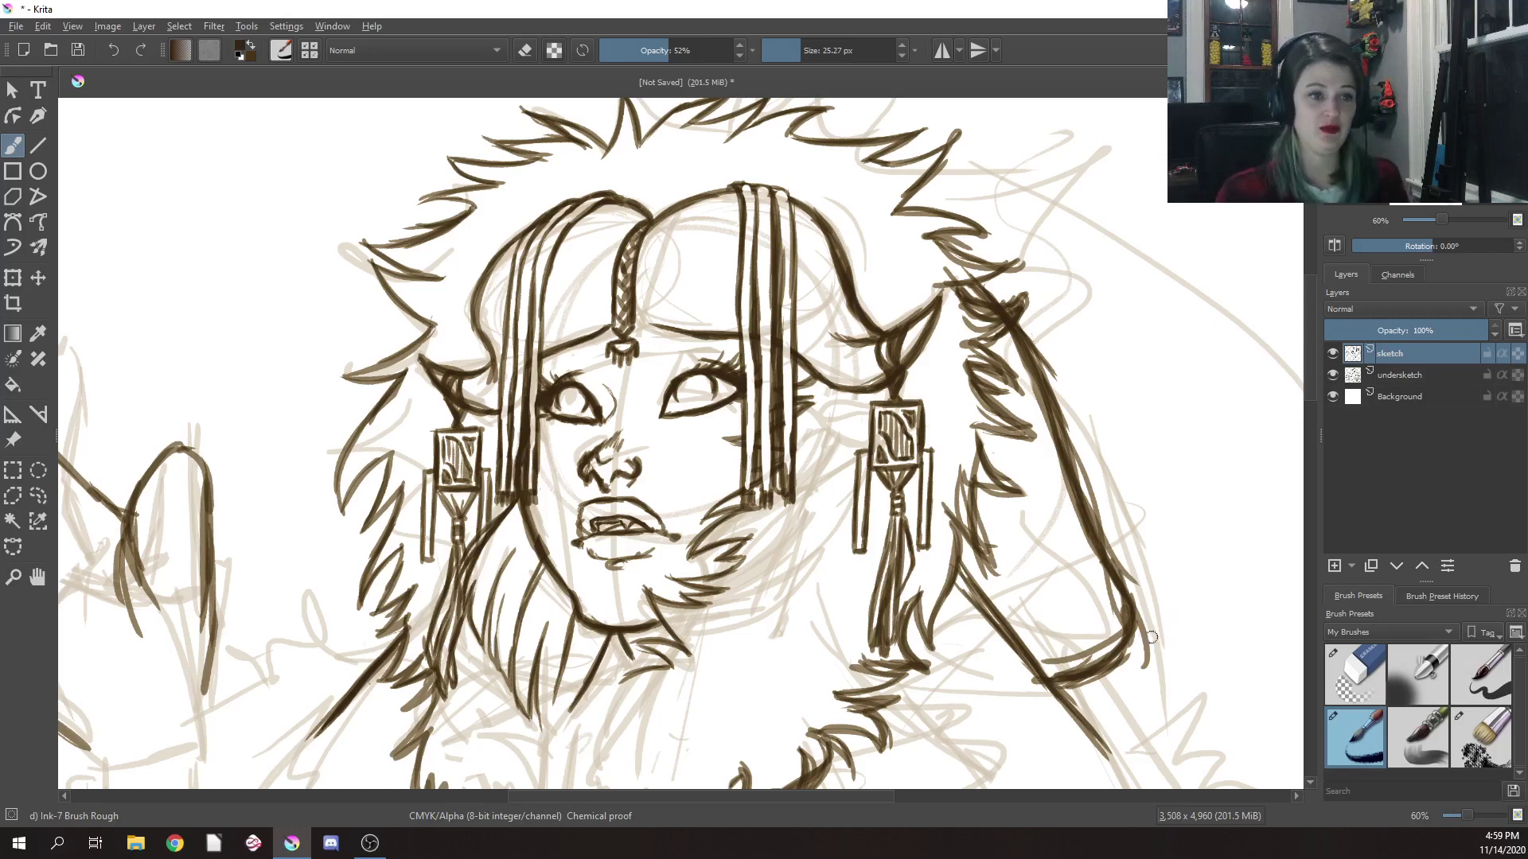
Pan to the girl's right side, ink the hair lock's tip and erase stray sketch lines near the bend
mouse_move(1118, 673)
mouse_down()
mouse_move(715, 534)
mouse_move(836, 527)
mouse_up()
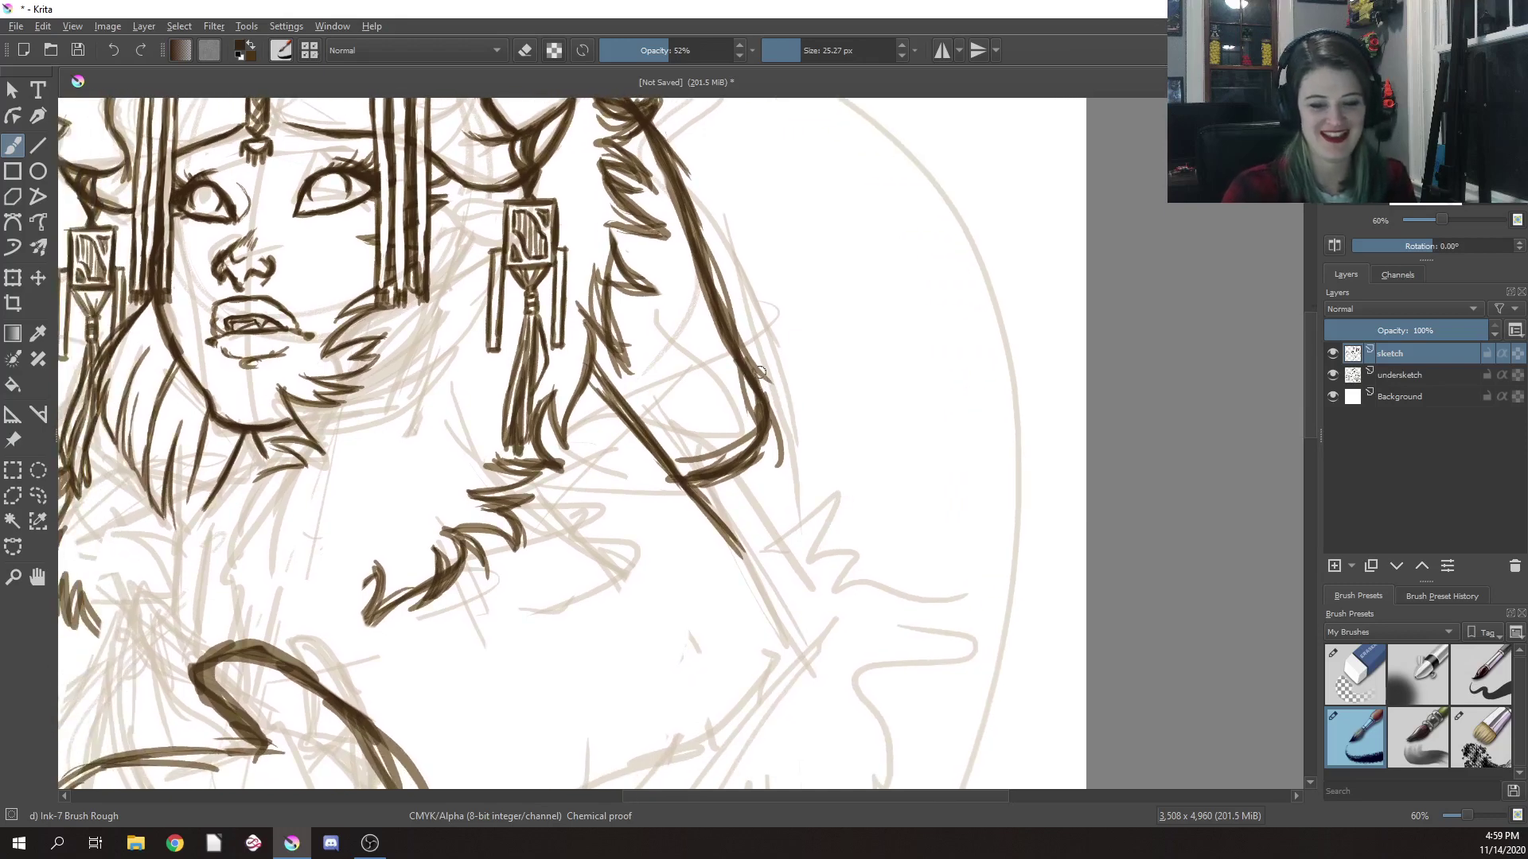
mouse_move(786, 456)
mouse_down()
mouse_move(764, 462)
mouse_move(772, 424)
mouse_move(787, 435)
mouse_up()
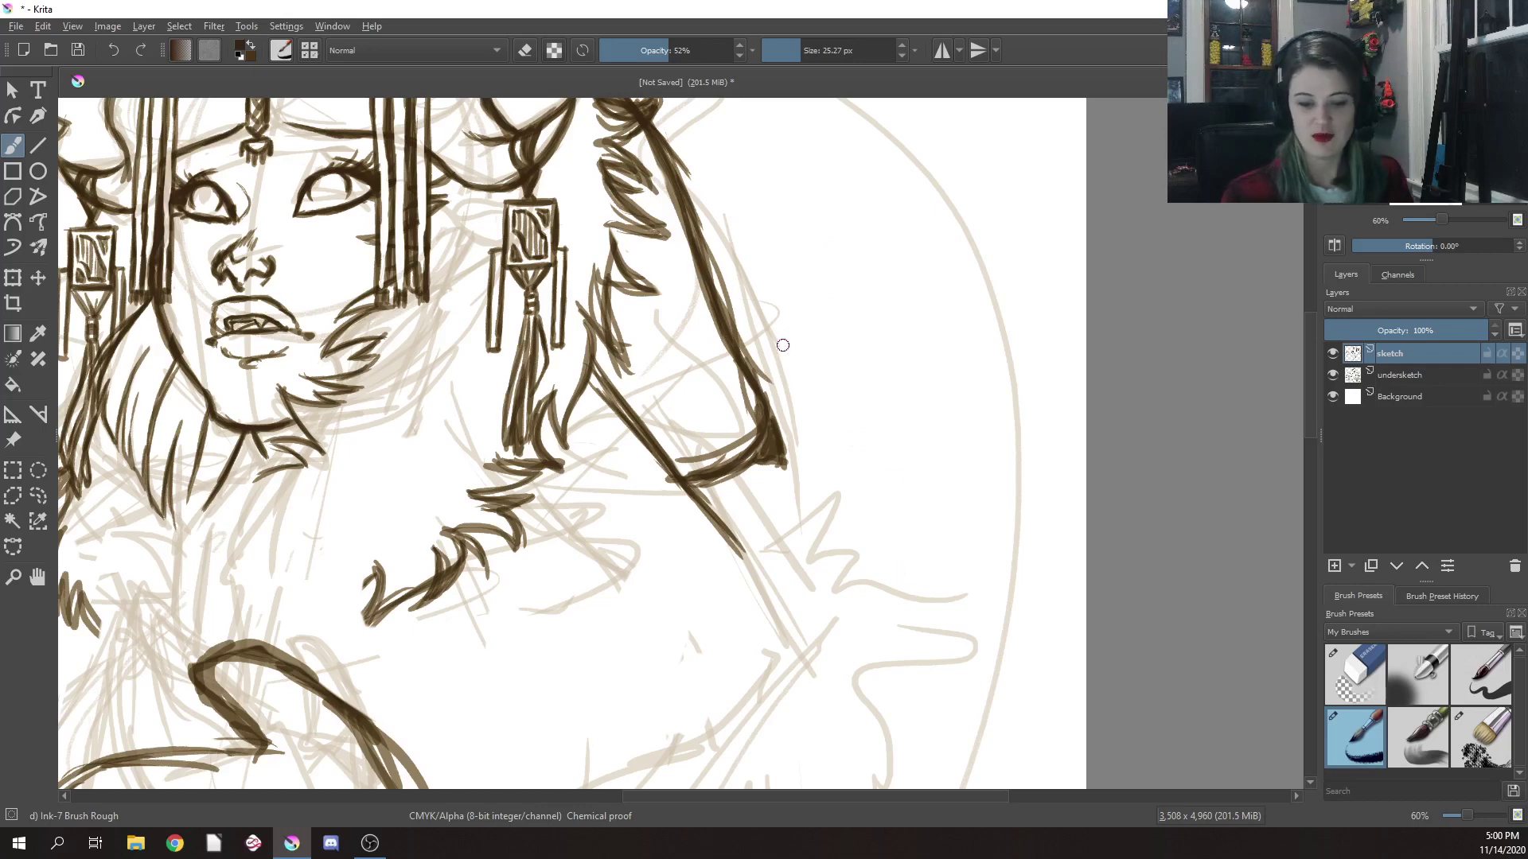
right_click(812, 312)
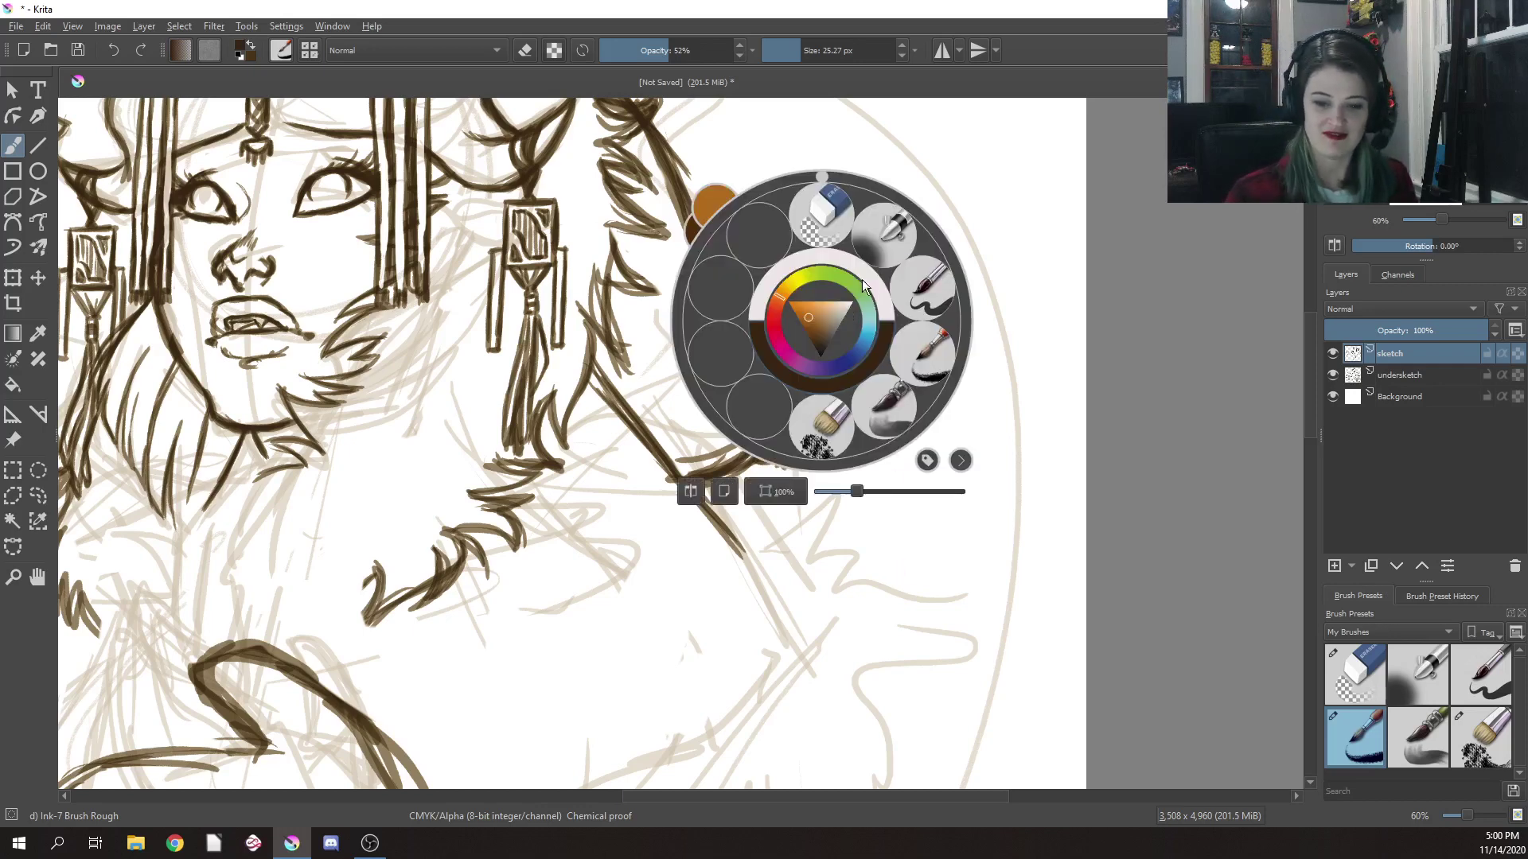
click(823, 211)
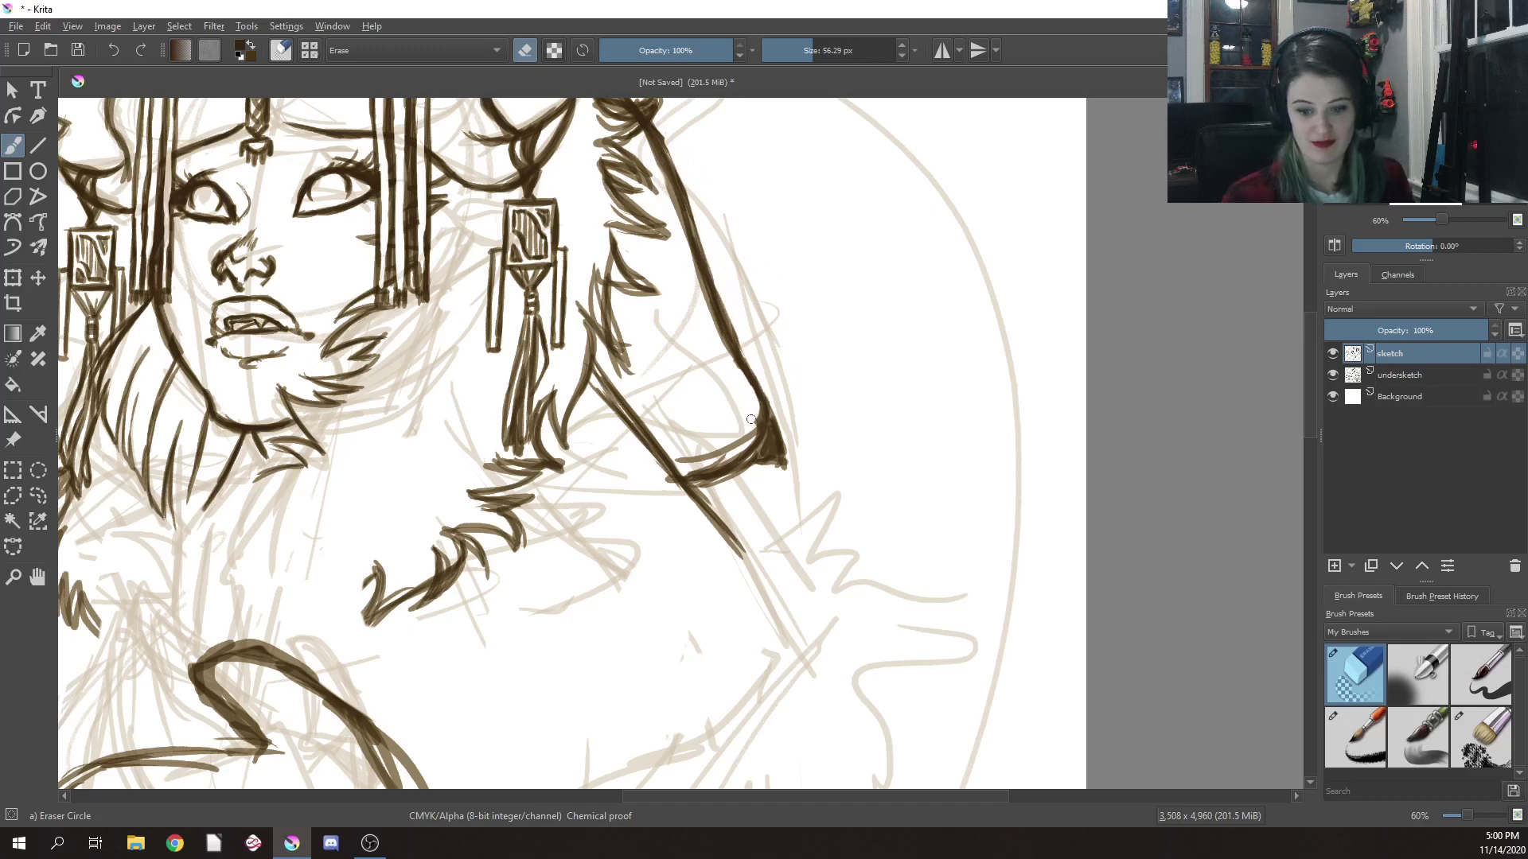
mouse_move(759, 412)
mouse_down()
mouse_move(677, 455)
mouse_move(744, 420)
mouse_move(713, 452)
mouse_move(751, 432)
mouse_move(737, 477)
mouse_move(797, 452)
mouse_up()
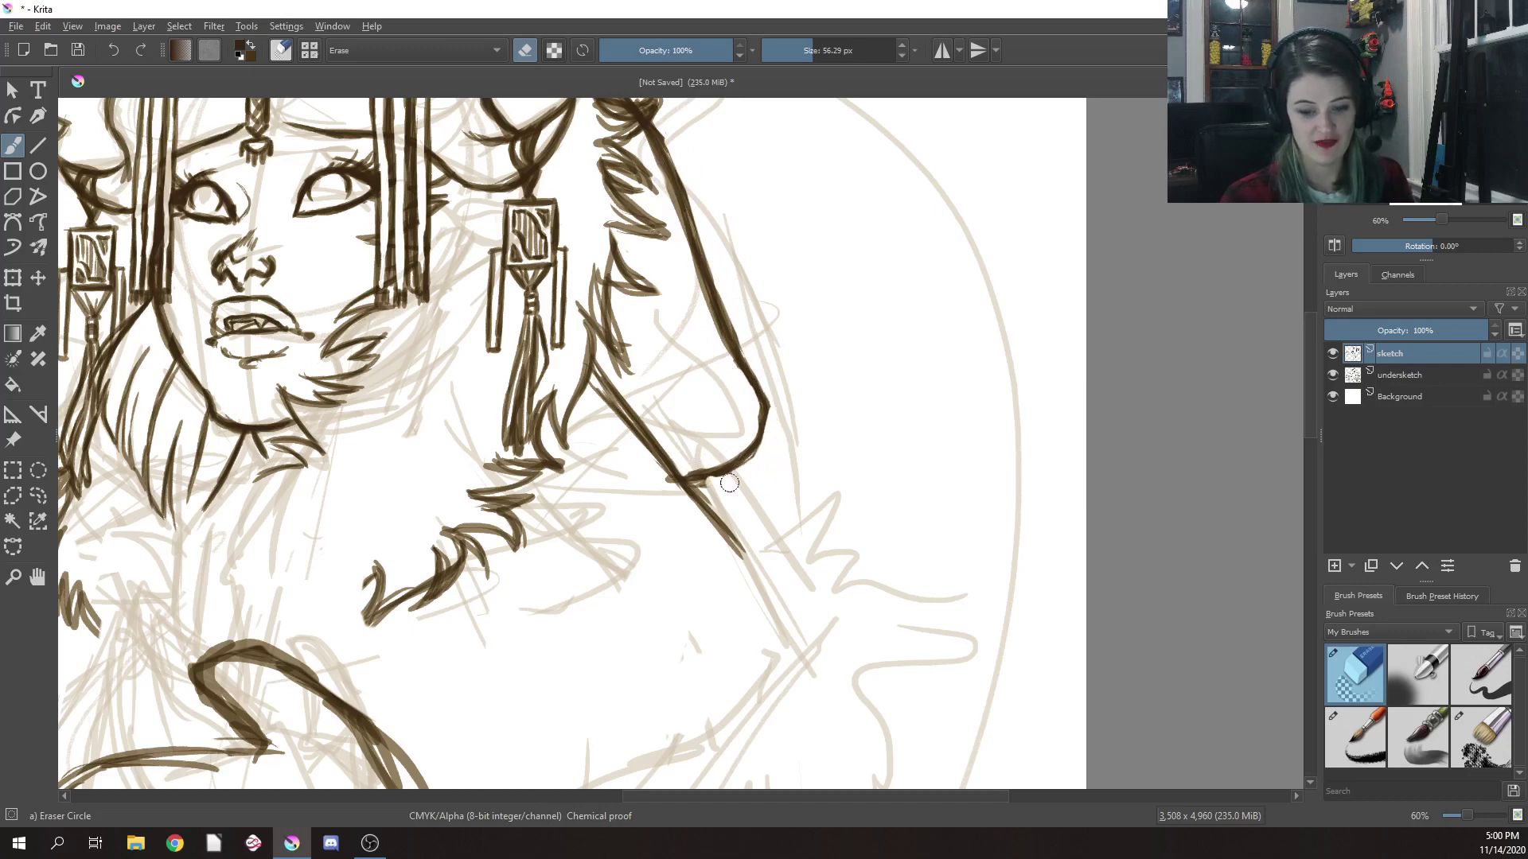
With Ink-7 Brush Rough, ink the lock's lower edge and thicken the line at its bend
right_click(1028, 498)
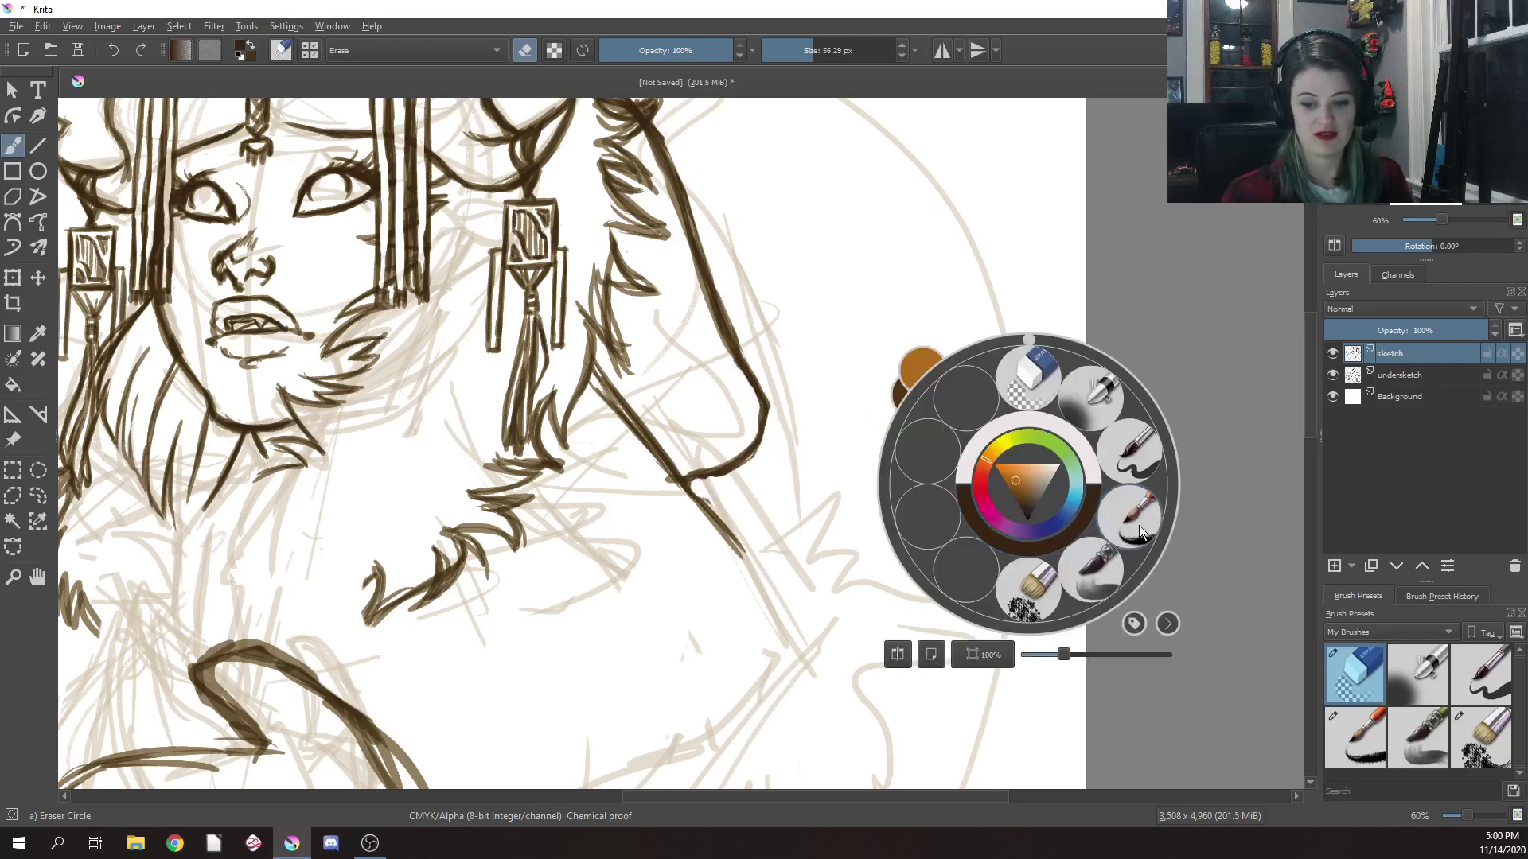
click(1114, 495)
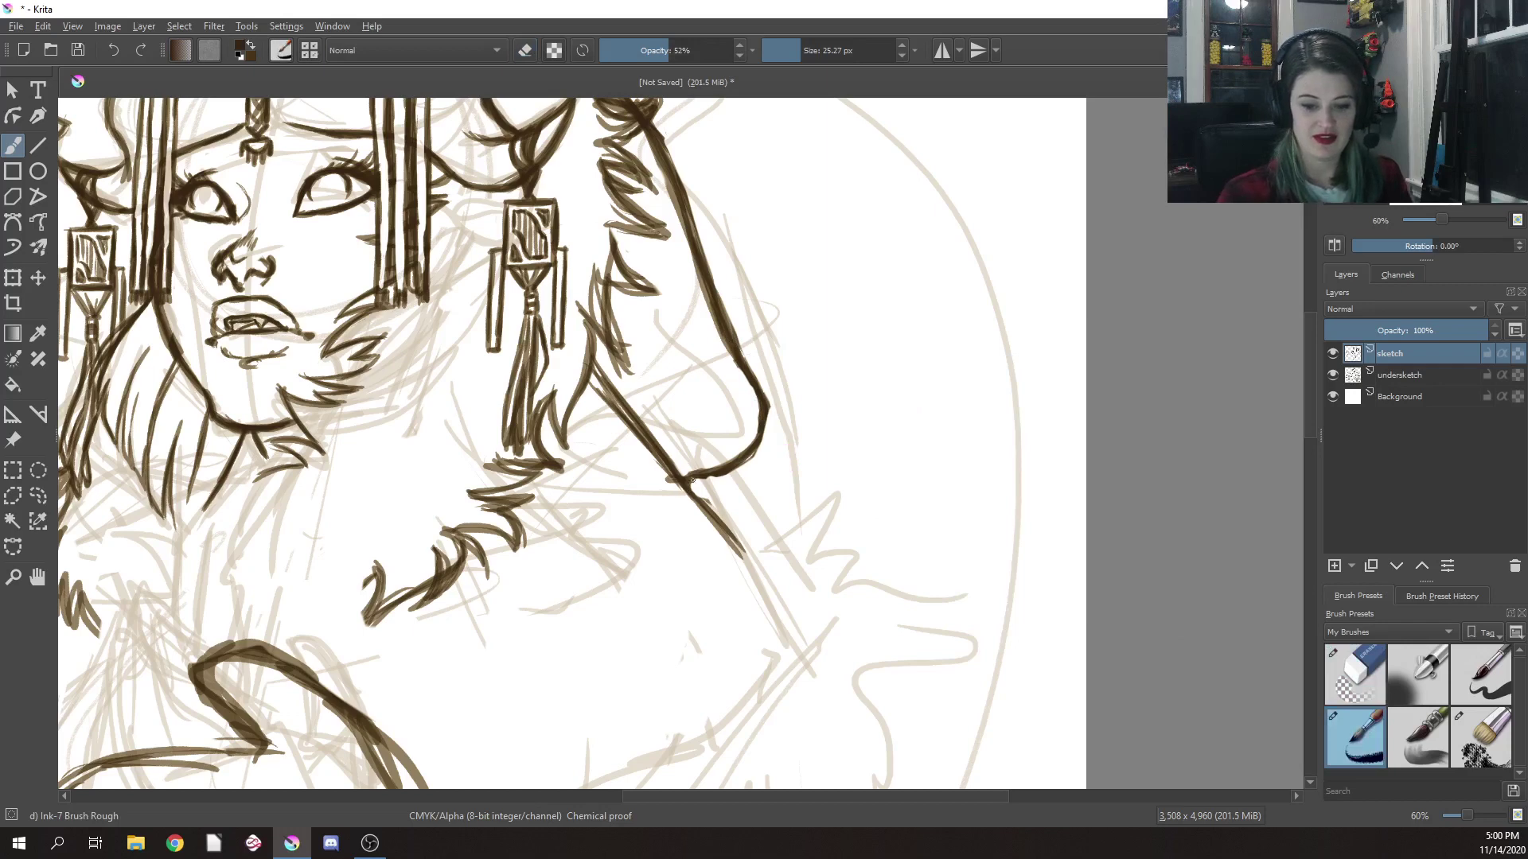
drag(689, 481, 740, 541)
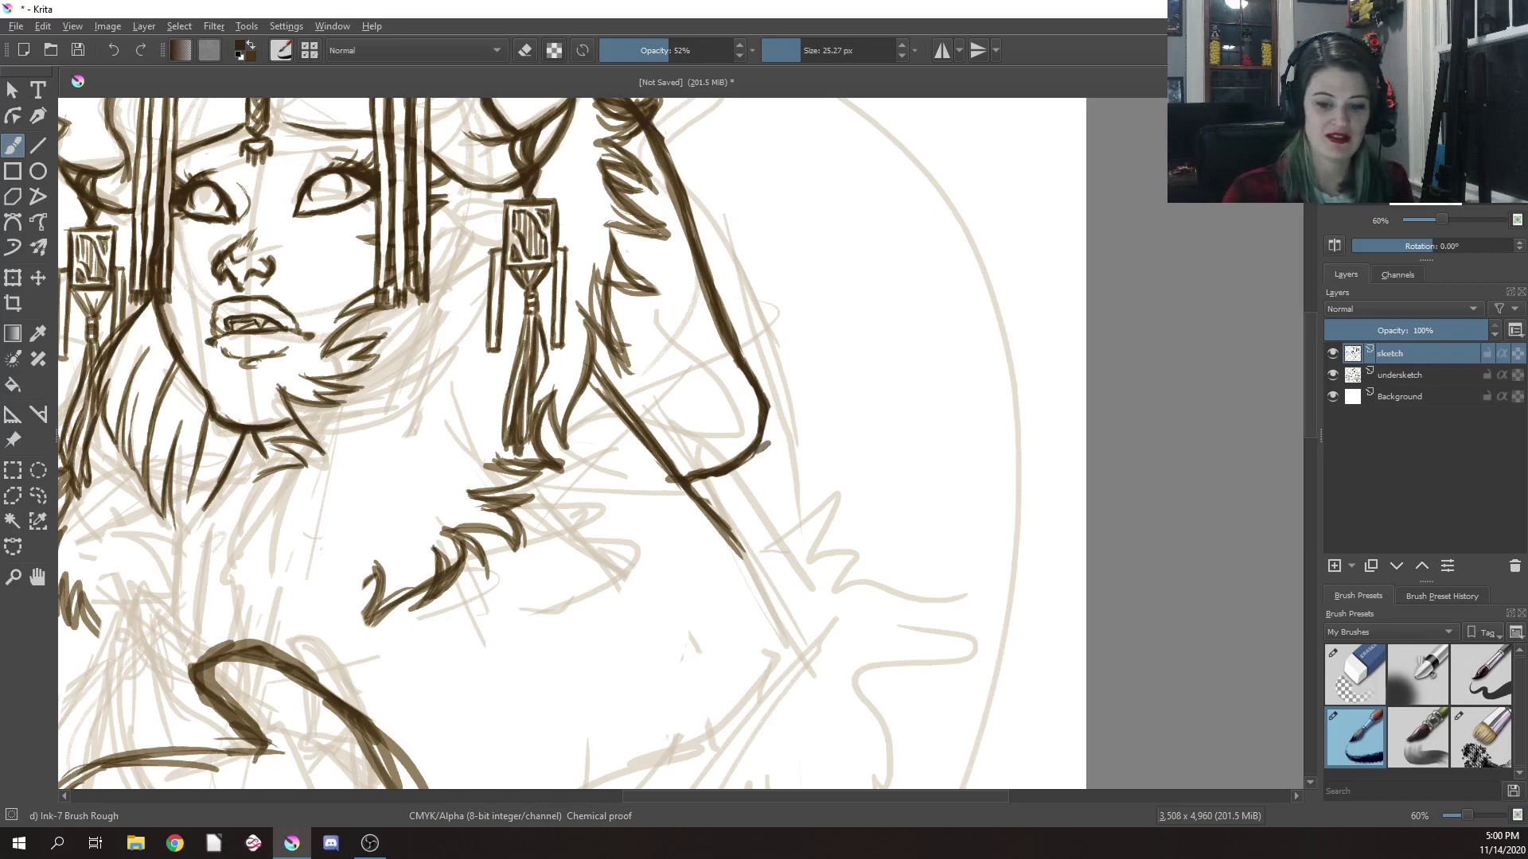
mouse_move(767, 414)
mouse_down()
mouse_move(770, 442)
mouse_move(752, 452)
mouse_move(806, 454)
mouse_move(795, 513)
mouse_up()
Draw a small hatched square charm at the end of the lock and darken its edges
drag(796, 455, 796, 513)
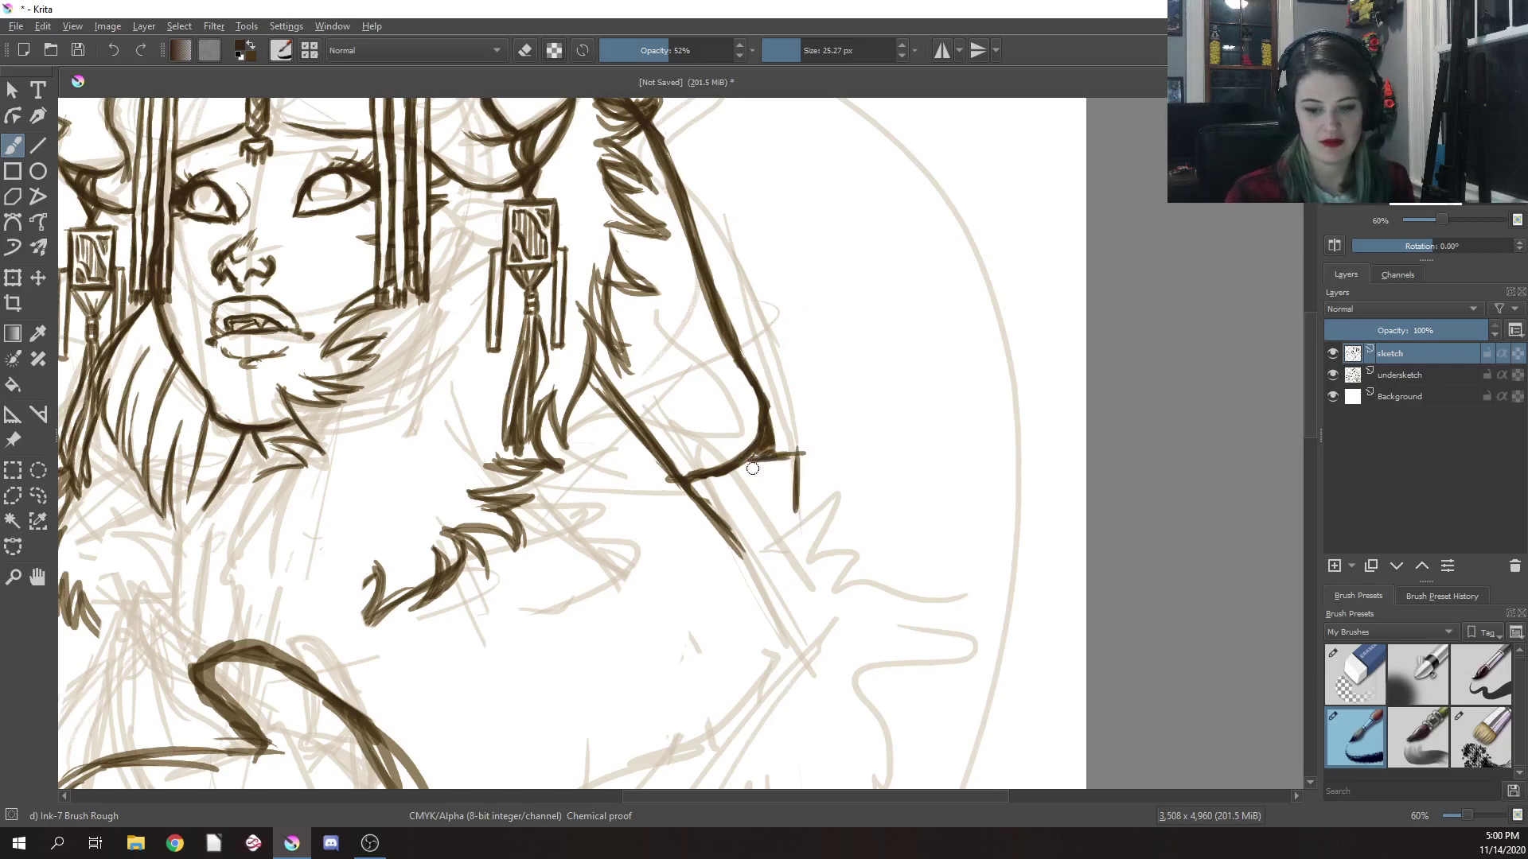
drag(746, 463, 748, 511)
mouse_move(747, 458)
mouse_down()
mouse_move(748, 512)
mouse_move(795, 517)
mouse_move(779, 471)
mouse_move(796, 468)
mouse_move(783, 508)
mouse_move(758, 510)
mouse_move(793, 519)
mouse_up()
mouse_move(798, 455)
mouse_down()
mouse_move(793, 510)
mouse_move(787, 455)
mouse_move(801, 453)
mouse_move(793, 491)
mouse_move(838, 429)
mouse_move(843, 469)
mouse_move(761, 507)
mouse_move(759, 478)
mouse_move(775, 494)
mouse_move(797, 483)
mouse_move(771, 470)
mouse_move(791, 501)
mouse_move(790, 472)
mouse_move(755, 468)
mouse_move(798, 500)
mouse_up()
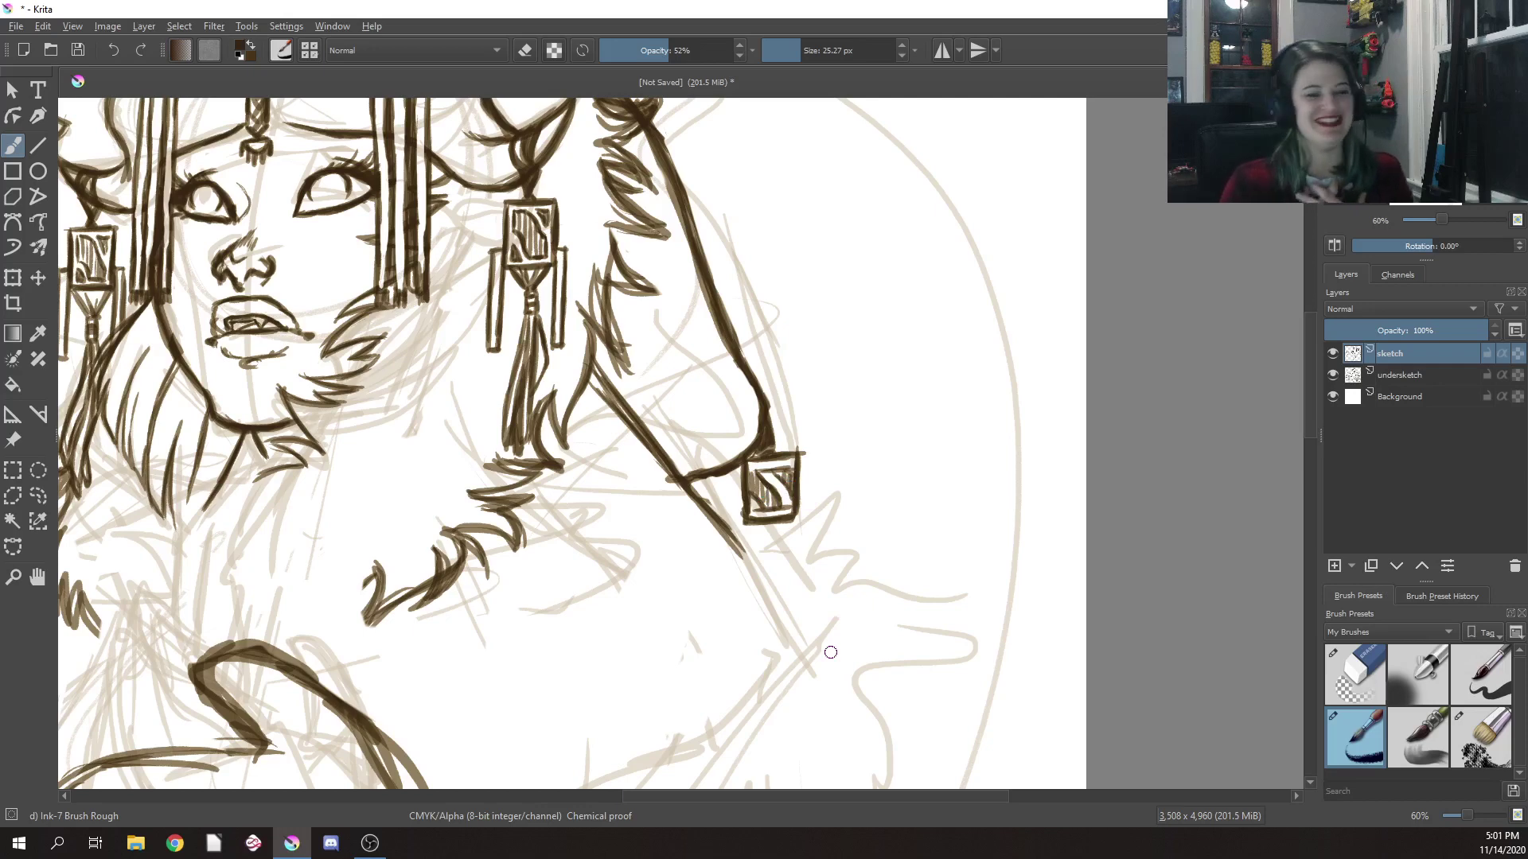
Bring the face into view and darken the upper lip's left edge with Ink-7 Brush Rough
drag(314, 310, 557, 342)
right_click(566, 350)
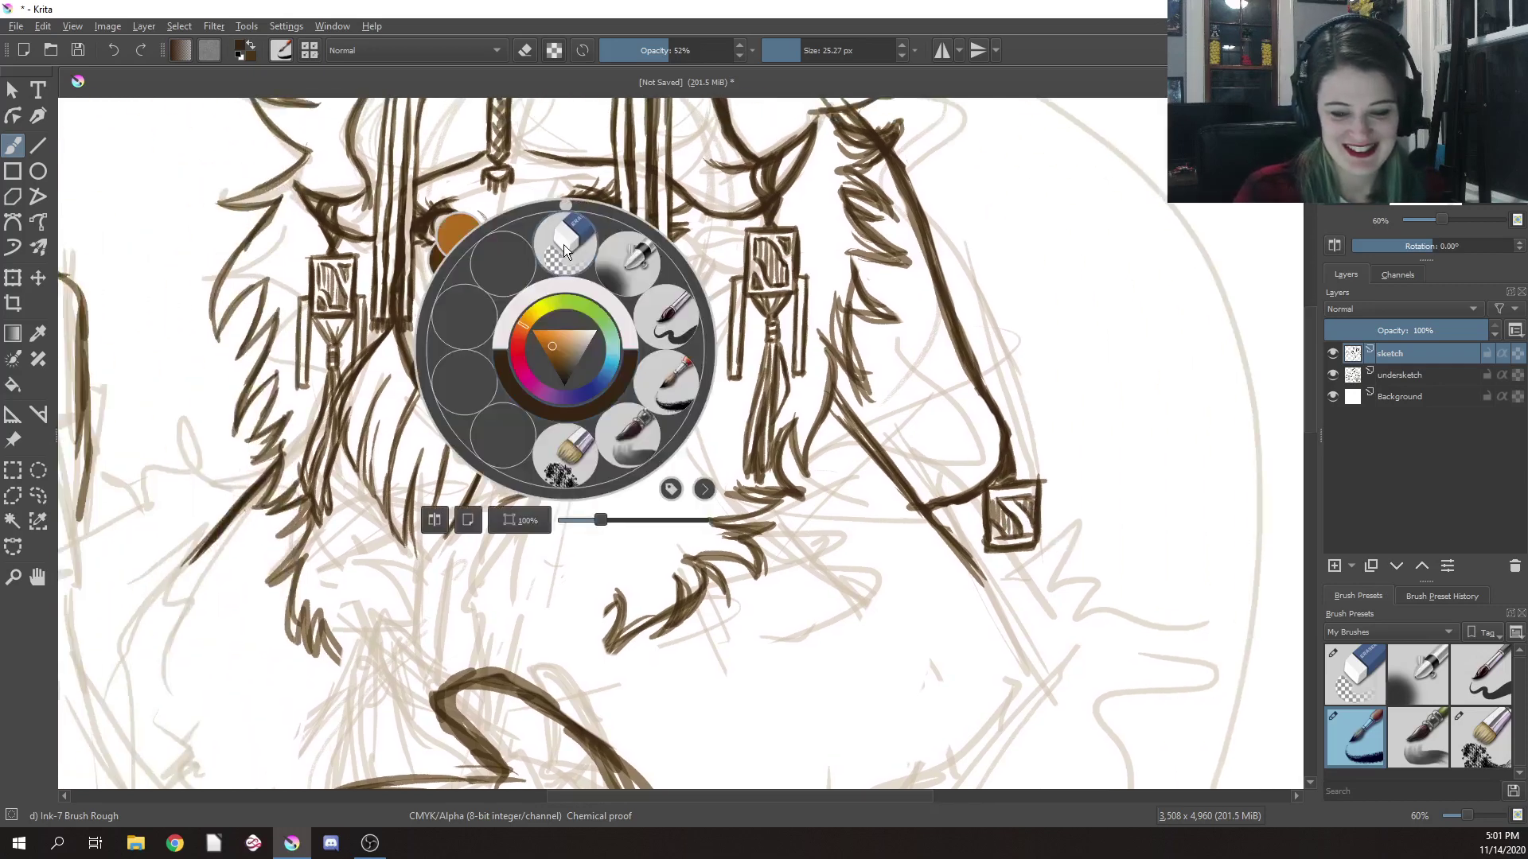
click(485, 366)
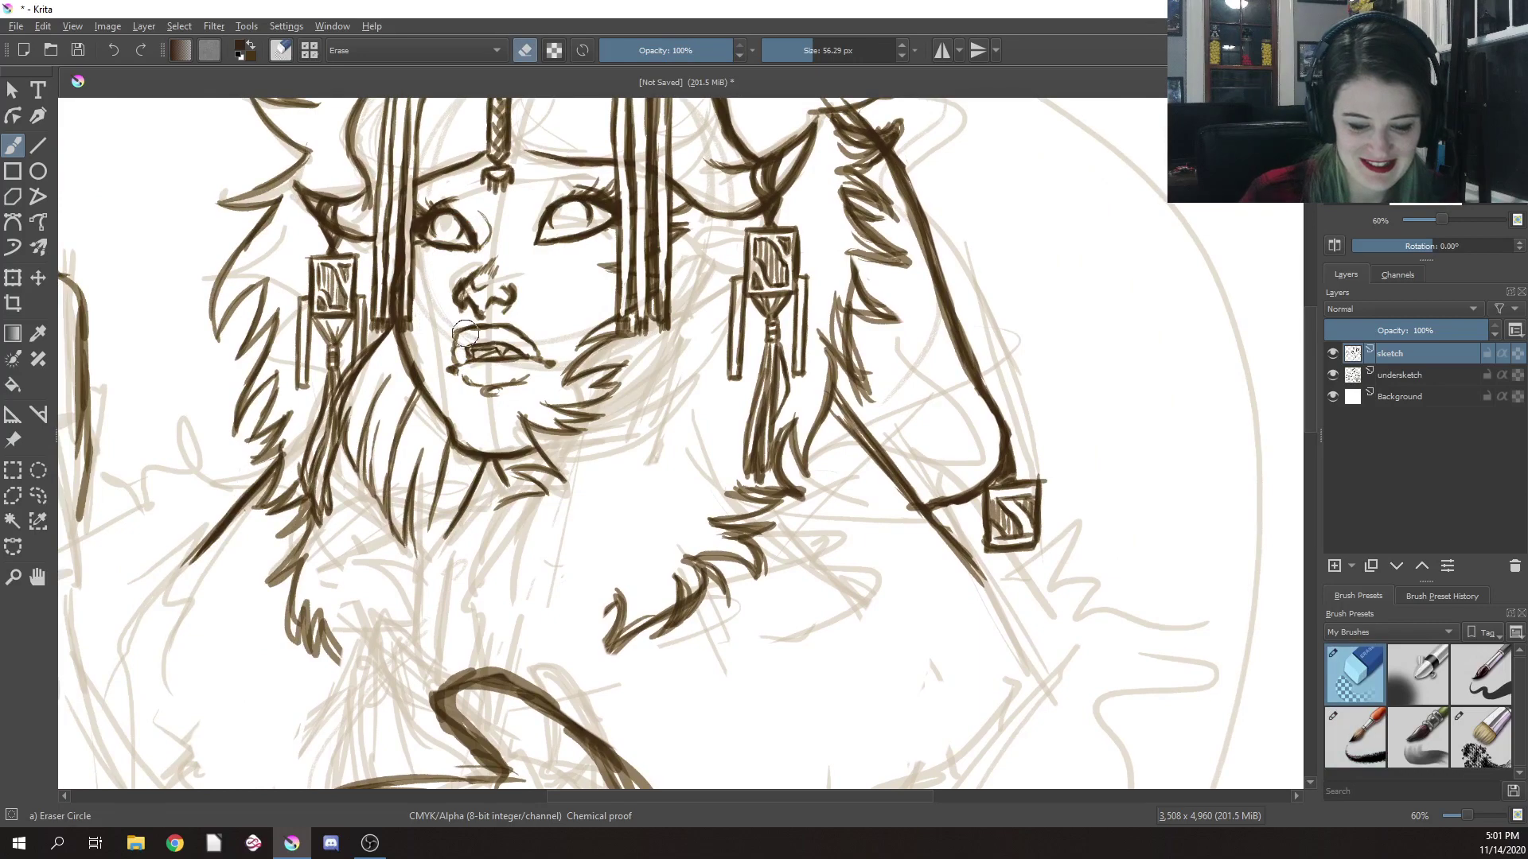
right_click(551, 281)
click(651, 311)
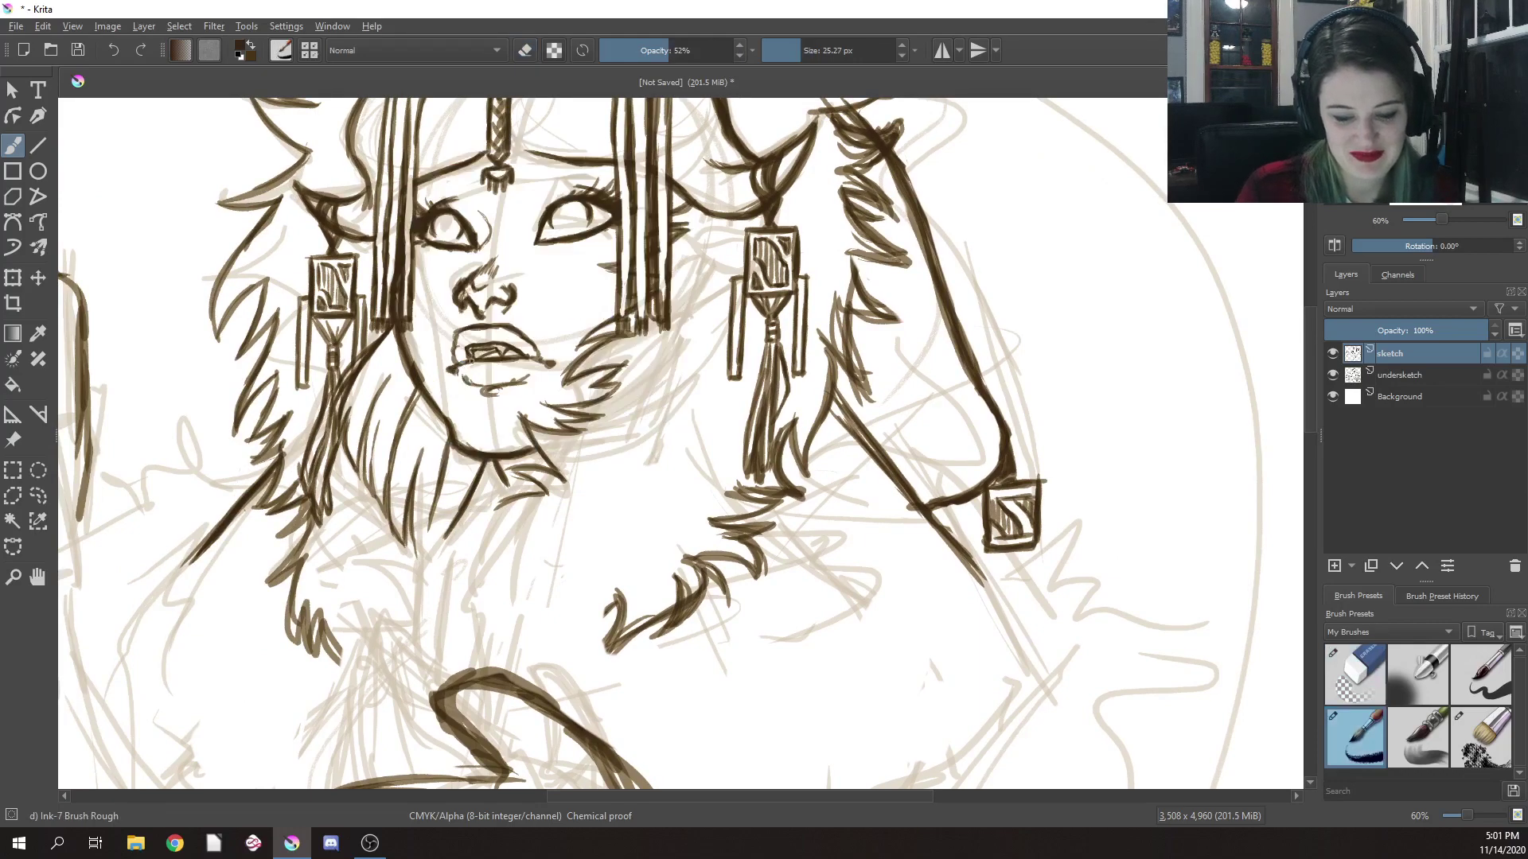
mouse_move(457, 363)
mouse_down()
mouse_move(455, 341)
mouse_move(457, 363)
mouse_up()
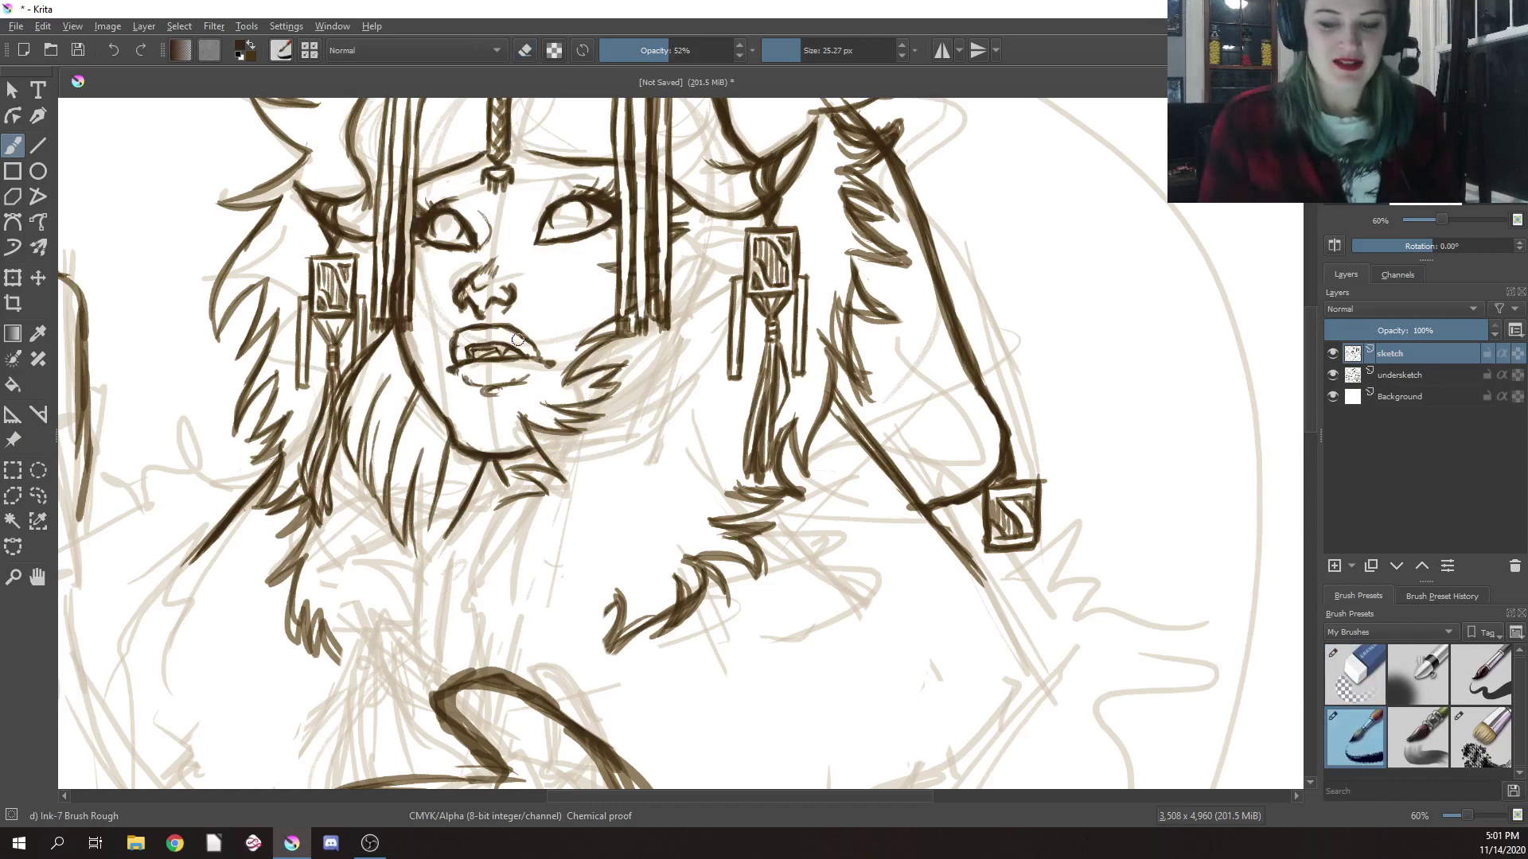
Zoom out to 37% to frame the figure and add a short stroke by the charm's strap
right_click(792, 528)
drag(827, 697, 805, 698)
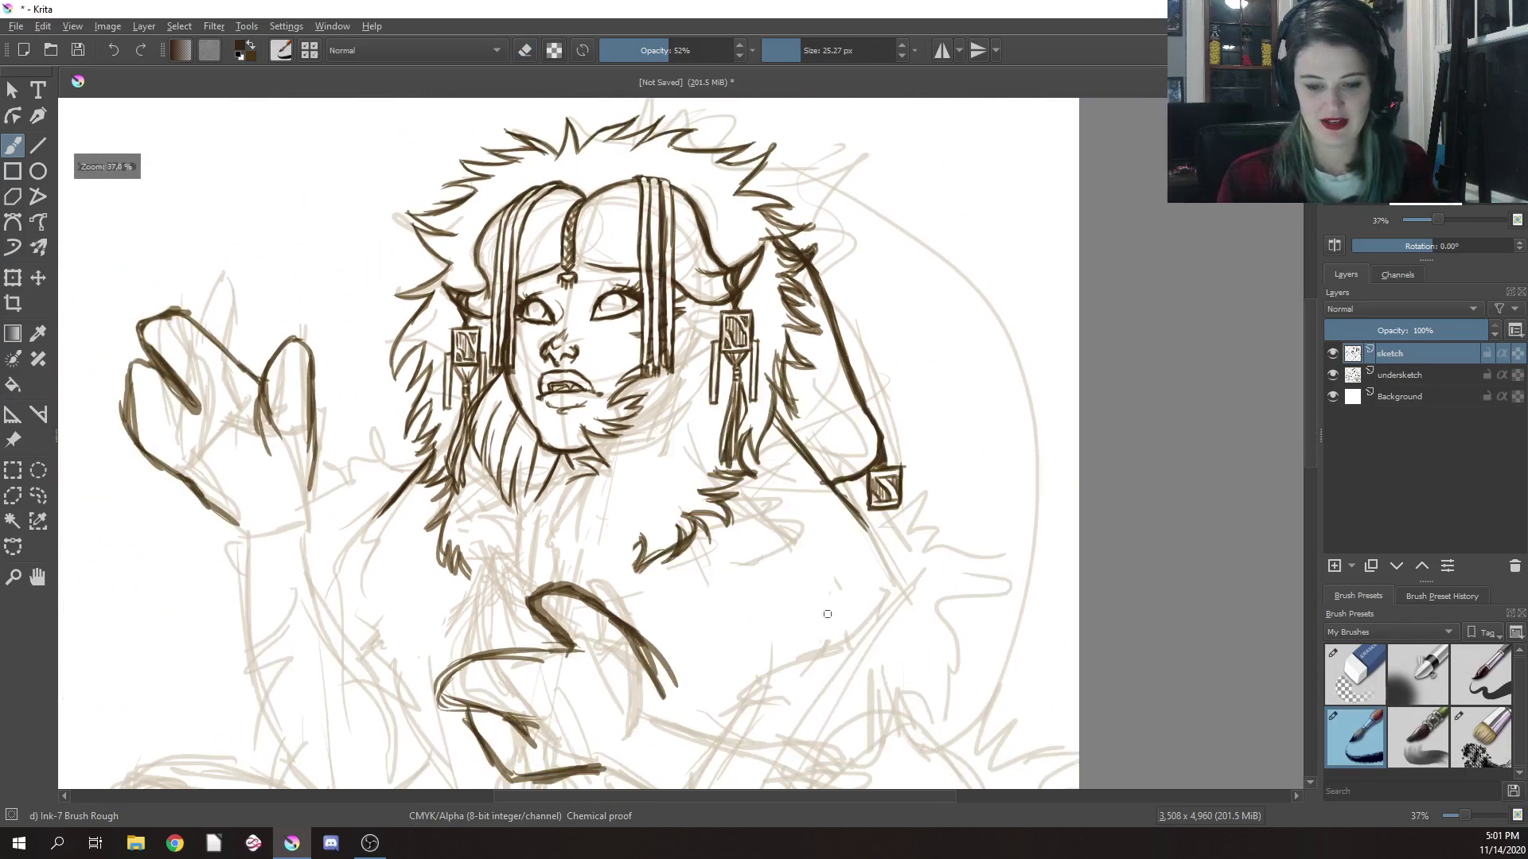
drag(848, 645, 921, 530)
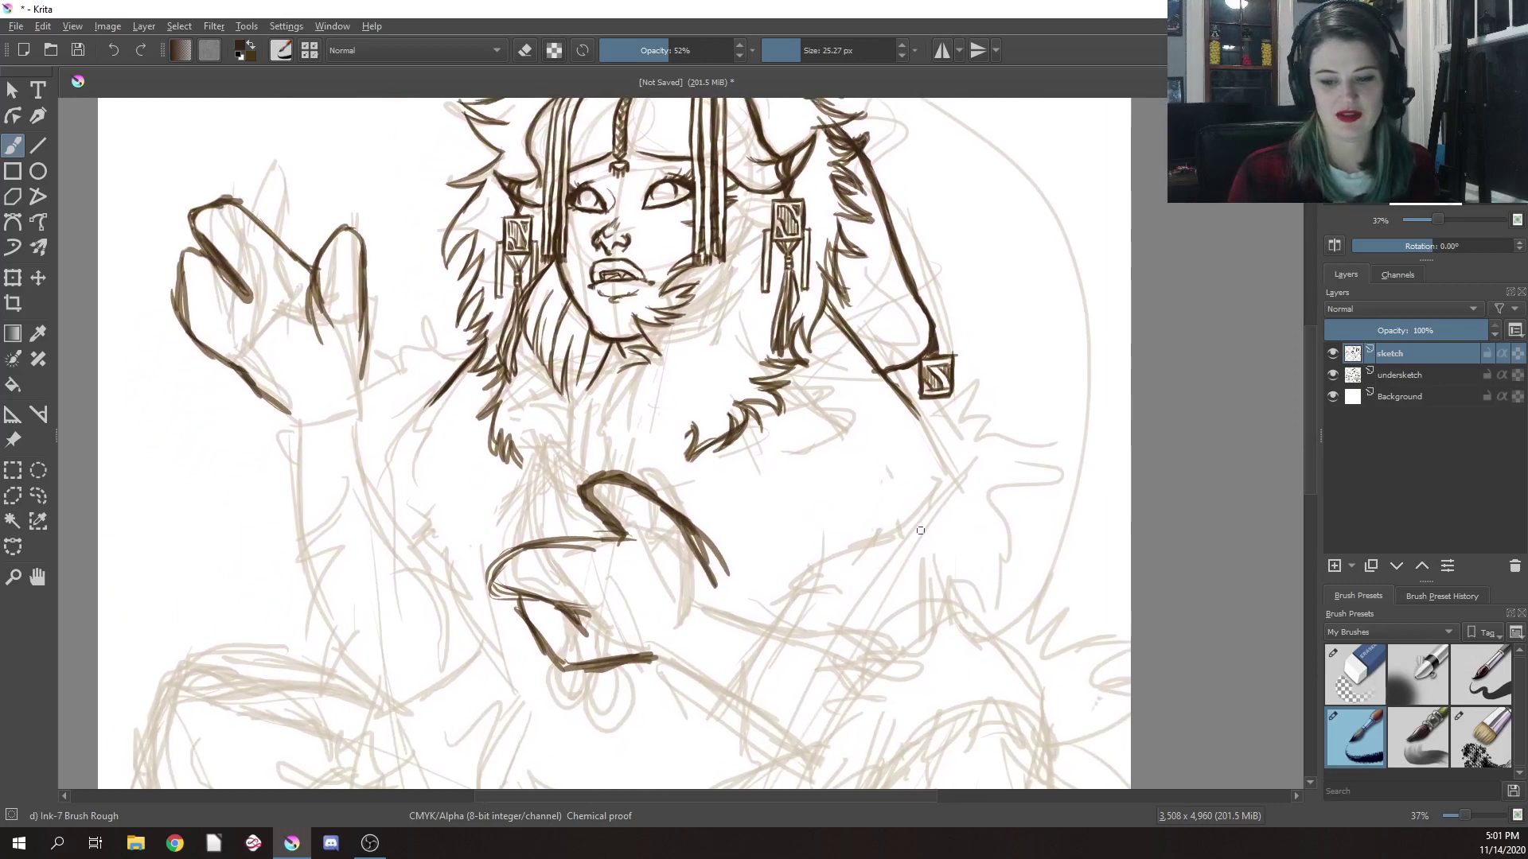
mouse_move(917, 391)
mouse_down()
mouse_move(915, 407)
mouse_move(954, 407)
mouse_up()
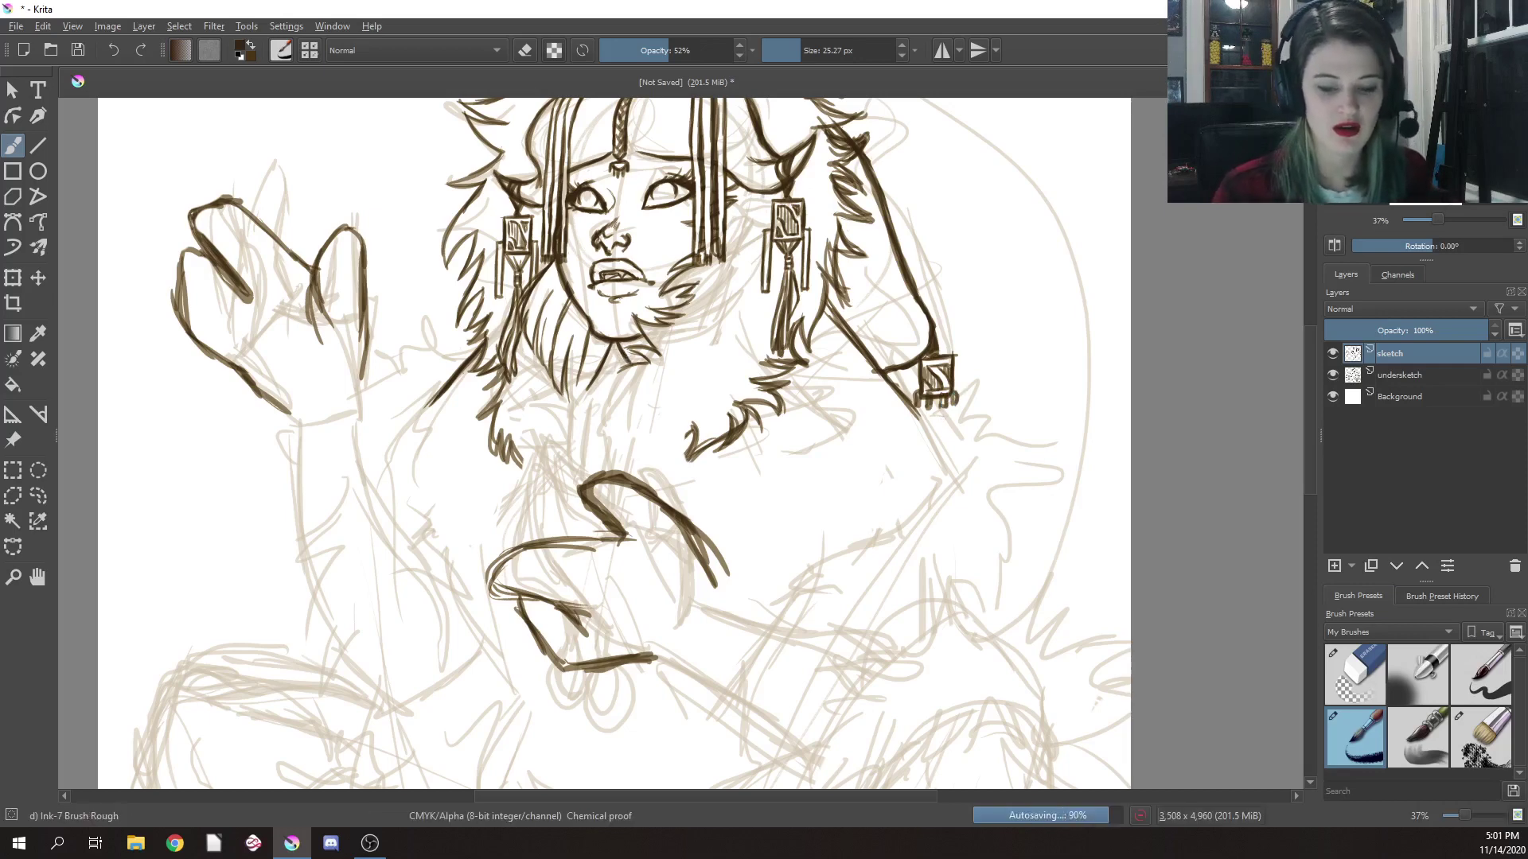
Hatch short fur strokes under the chin, down to its tip, and along the jaw
drag(592, 366, 603, 343)
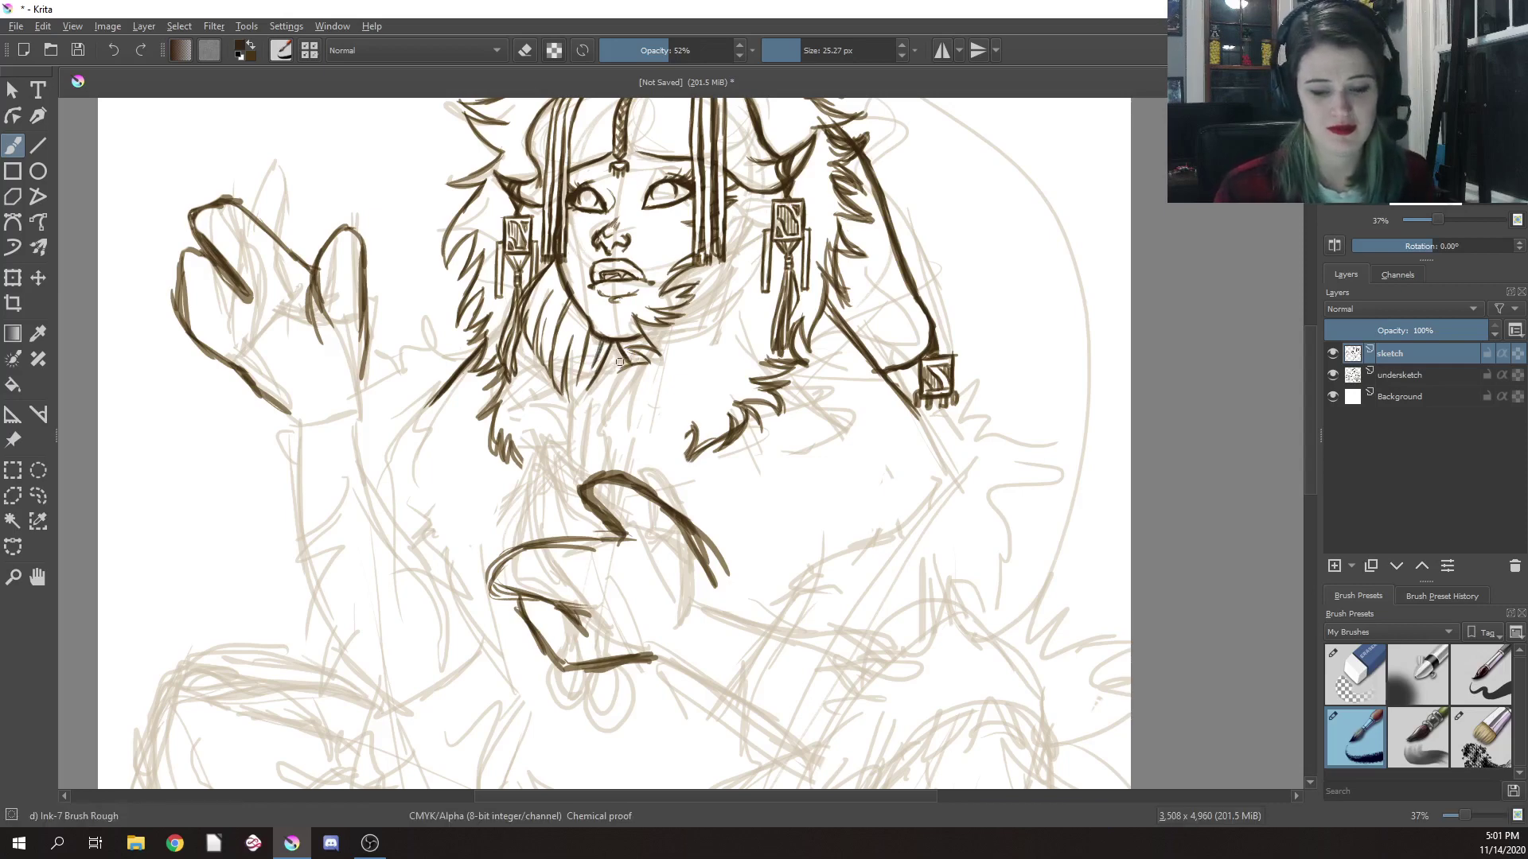
mouse_move(624, 359)
mouse_down()
mouse_move(581, 400)
mouse_move(621, 350)
mouse_move(601, 381)
mouse_up()
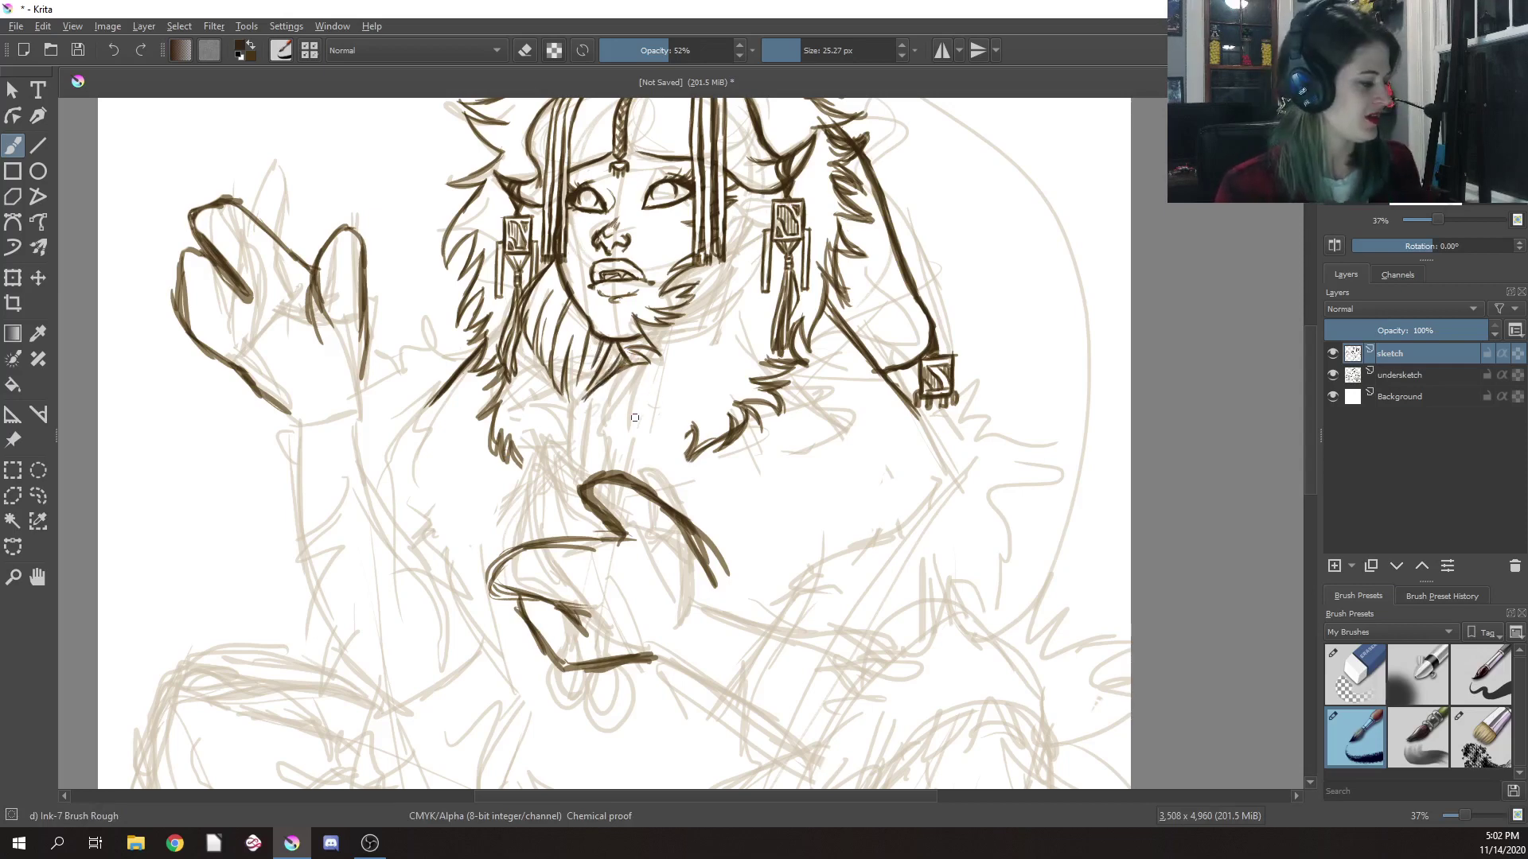
mouse_move(644, 363)
mouse_down()
mouse_move(675, 352)
mouse_move(644, 356)
mouse_move(626, 401)
mouse_move(638, 375)
mouse_move(605, 386)
mouse_up()
drag(616, 386, 600, 391)
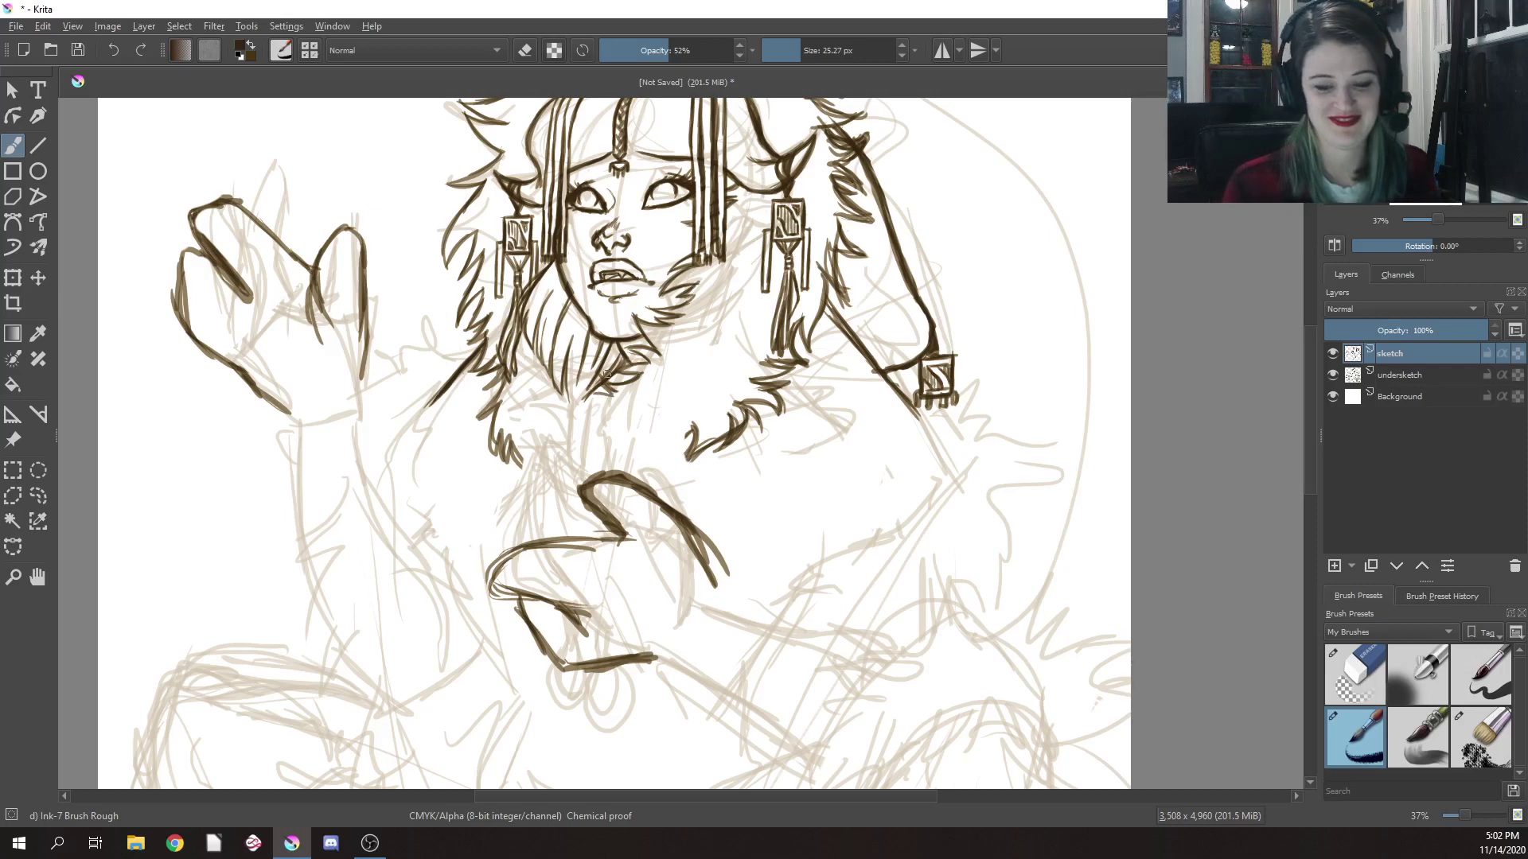
drag(606, 390, 595, 395)
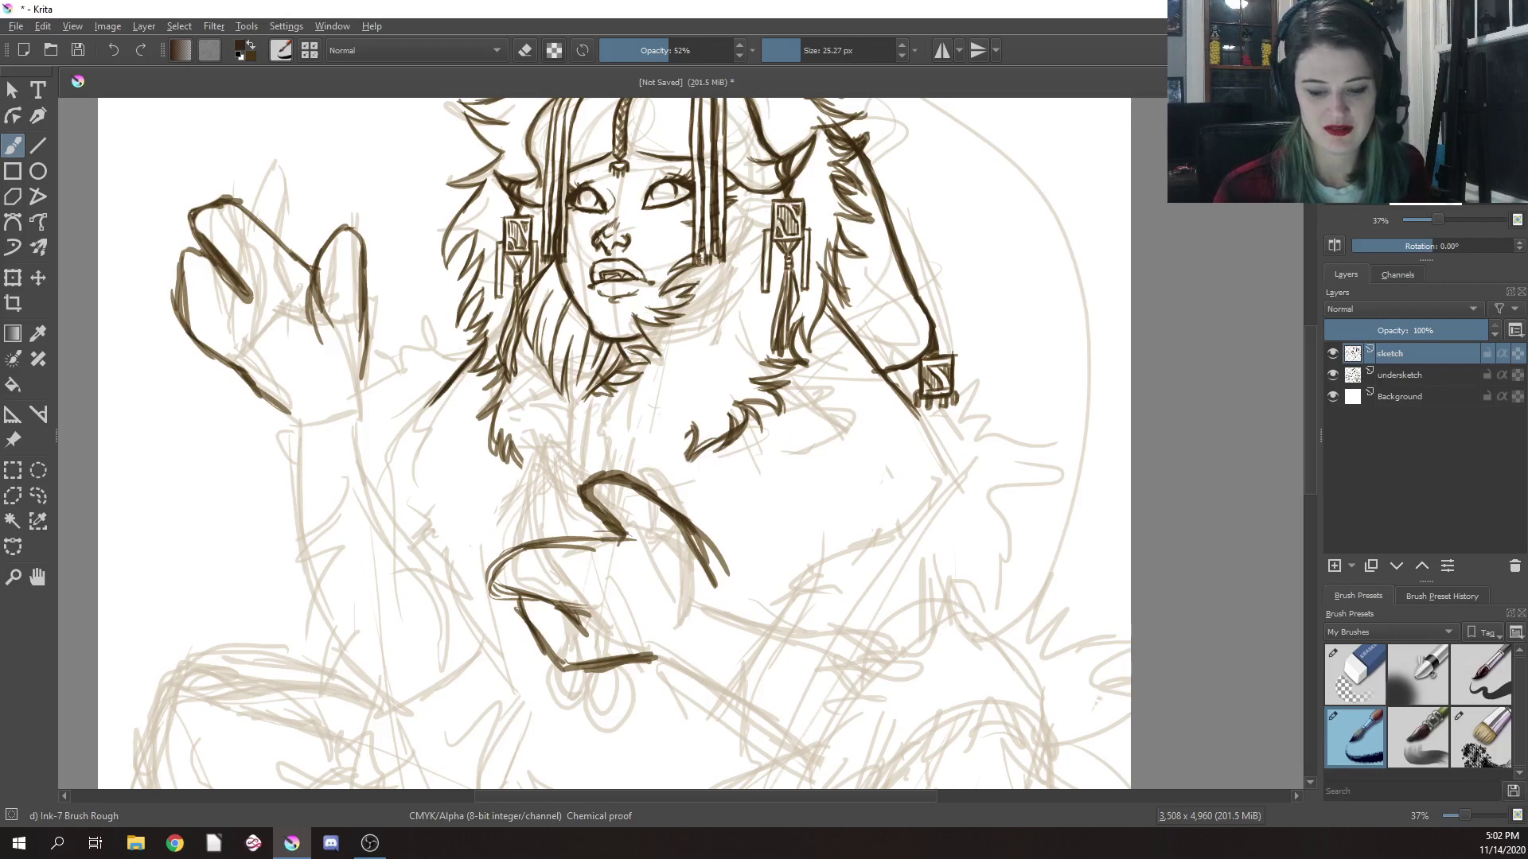
mouse_move(682, 284)
mouse_down()
mouse_move(663, 310)
mouse_move(681, 304)
mouse_up()
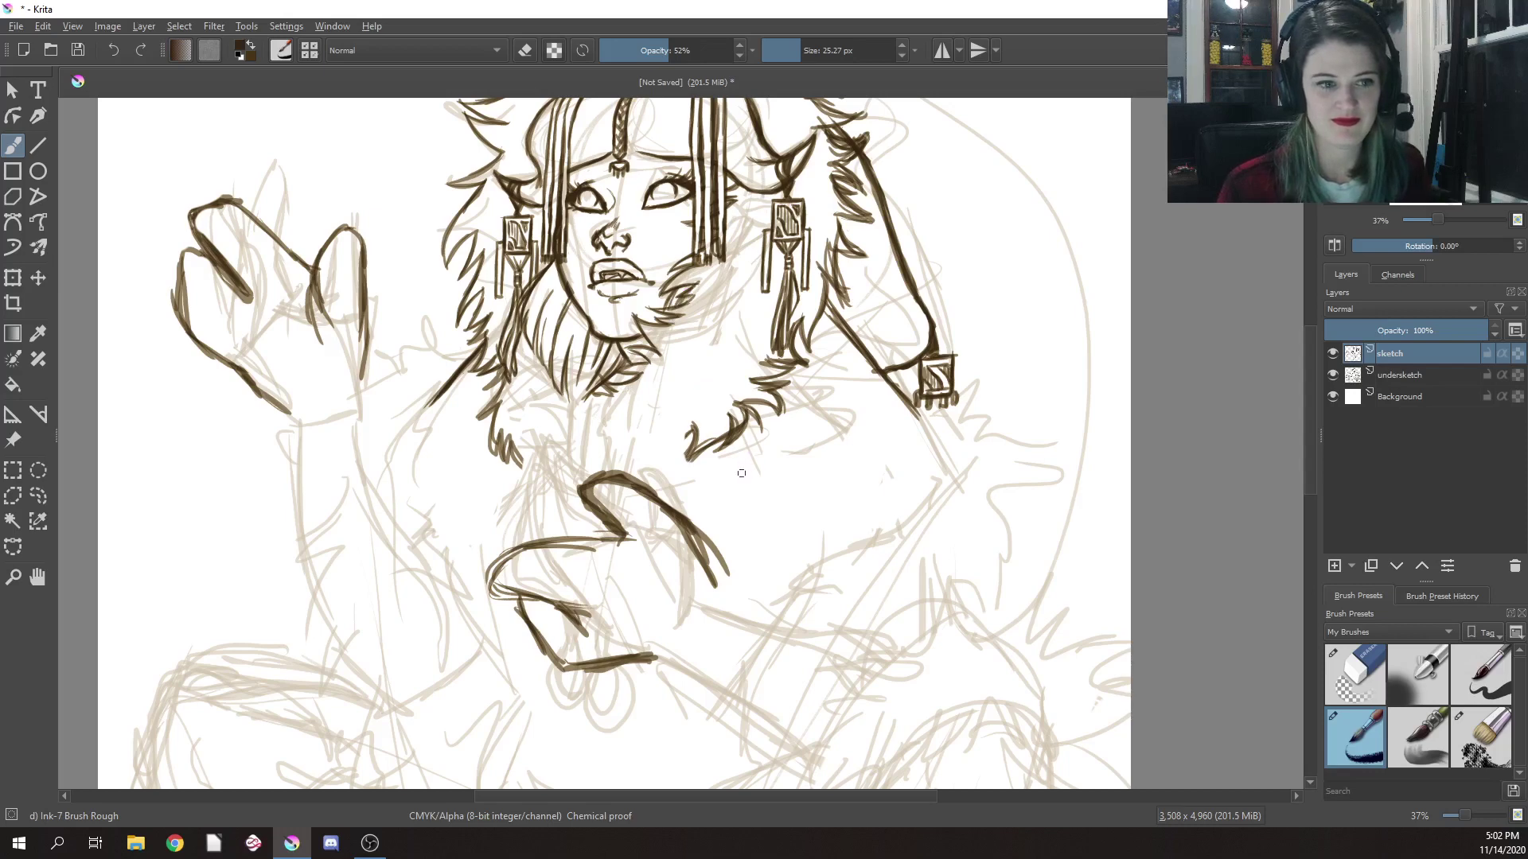
mouse_move(736, 487)
mouse_down()
mouse_move(862, 525)
mouse_move(886, 538)
mouse_move(881, 554)
mouse_up()
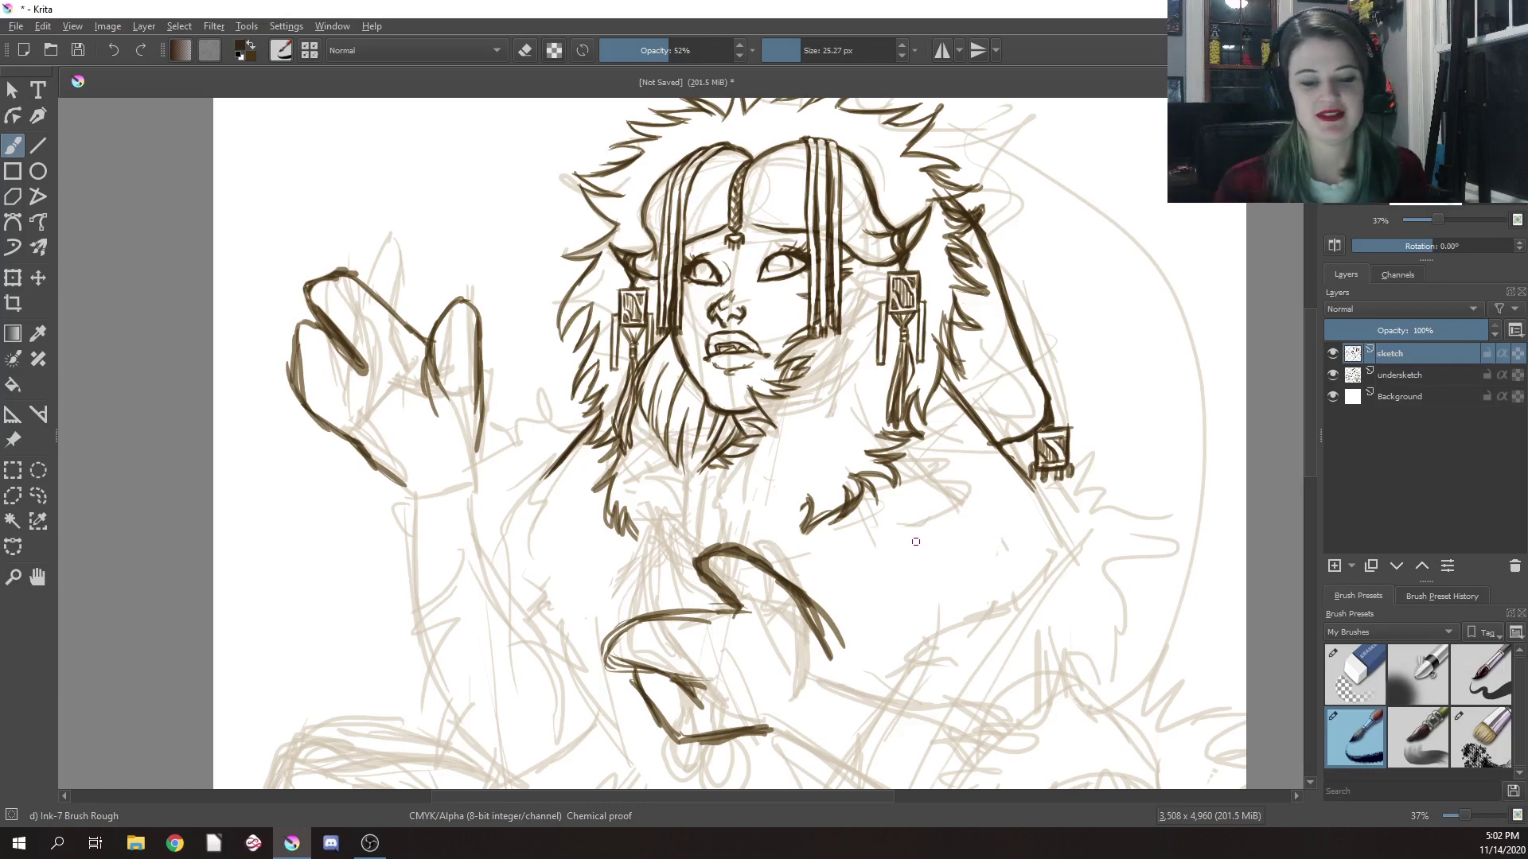
Ink the raised hand's finger outlines, the index finger's inner edge and the hand's right edge
drag(344, 273, 416, 338)
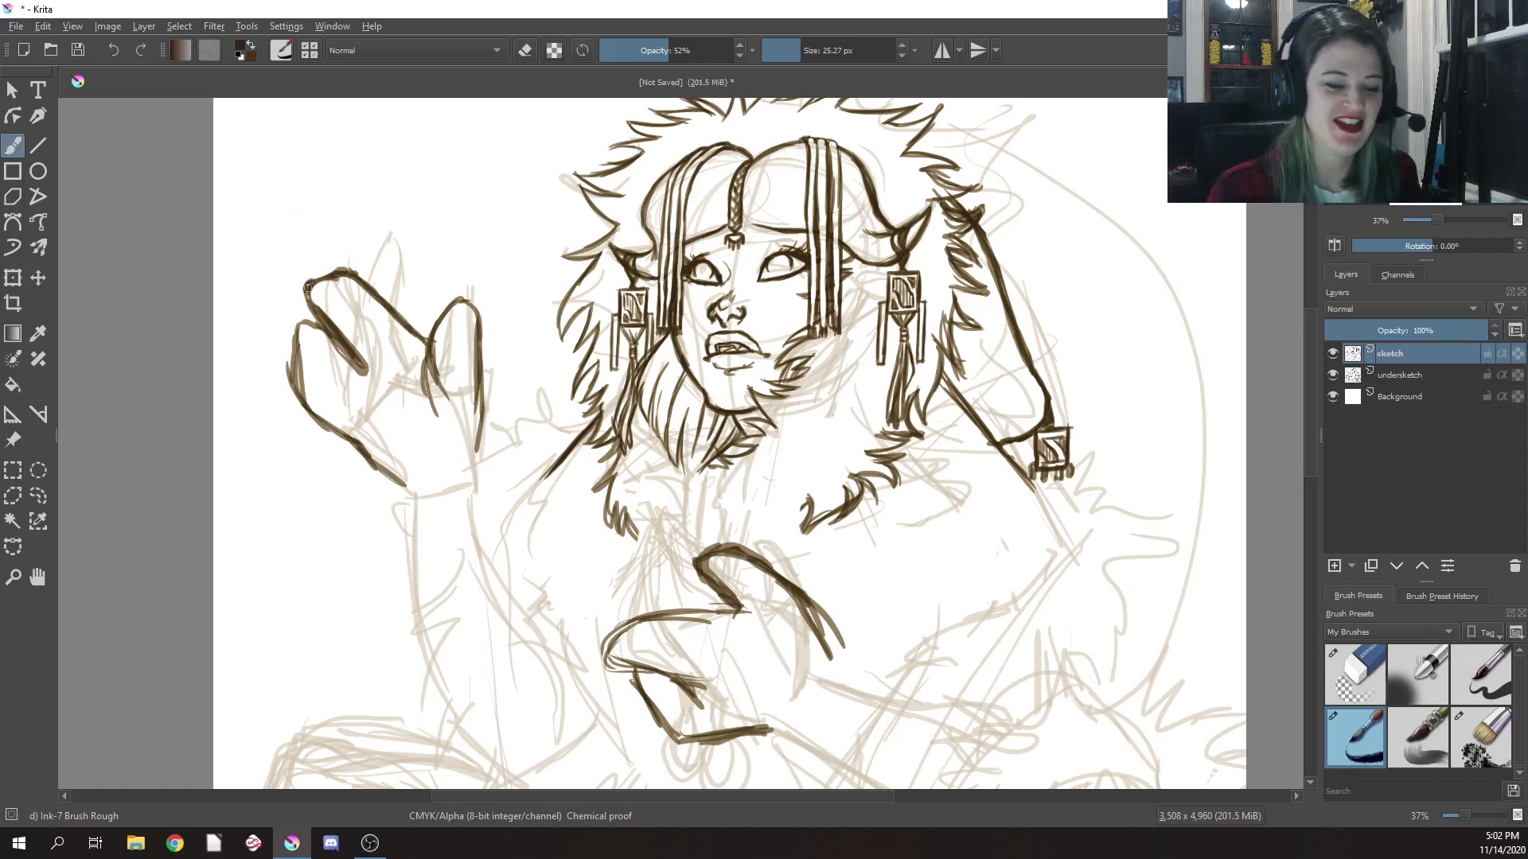
mouse_move(320, 317)
mouse_down()
mouse_move(362, 368)
mouse_move(304, 322)
mouse_move(292, 363)
mouse_move(411, 487)
mouse_up()
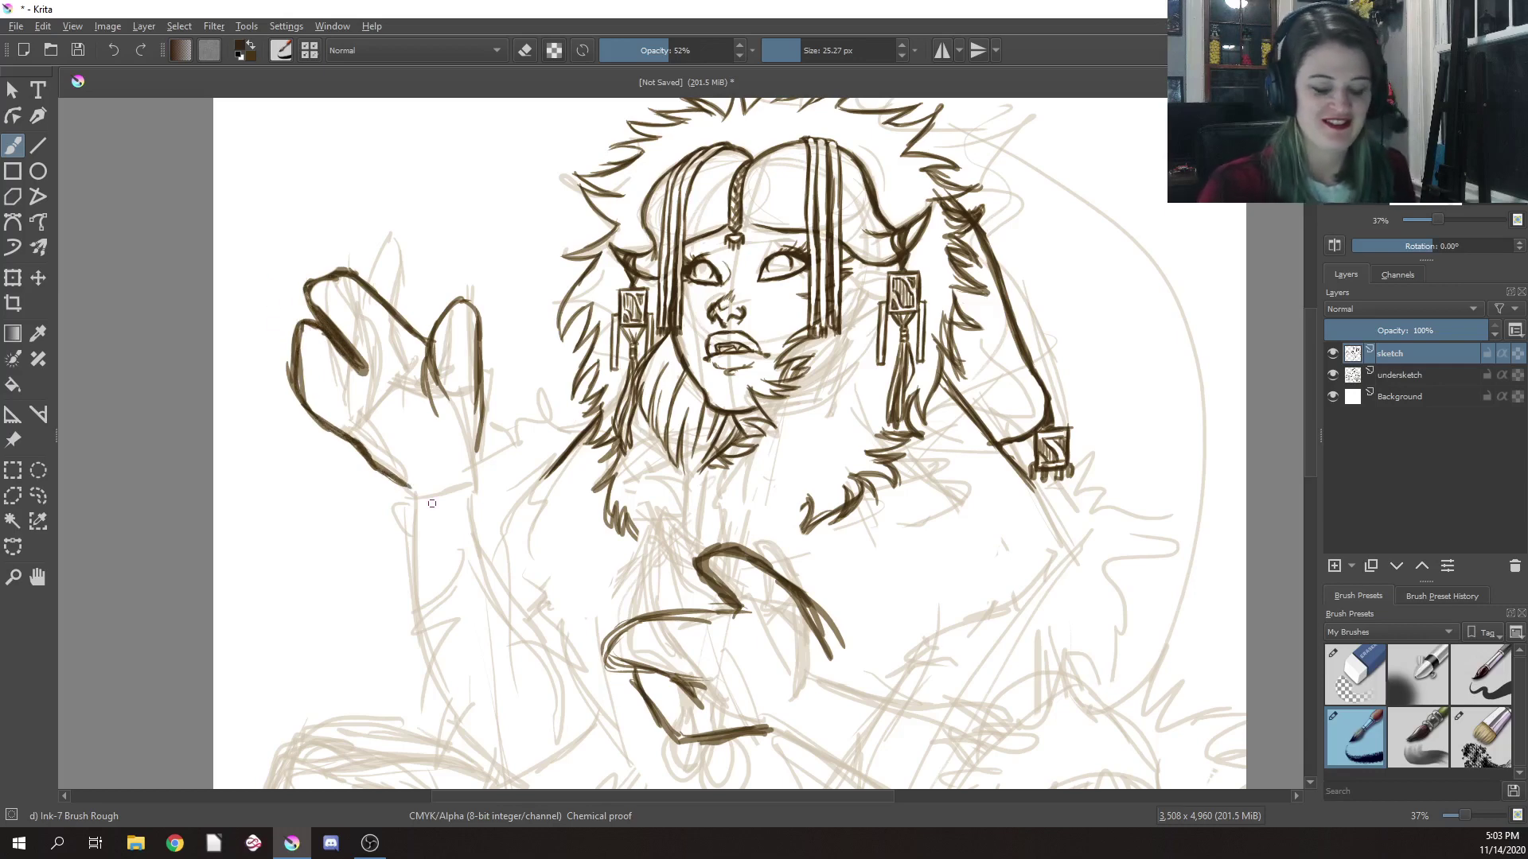
drag(435, 335, 430, 370)
mouse_move(465, 302)
mouse_down()
mouse_move(484, 323)
mouse_move(475, 451)
mouse_up()
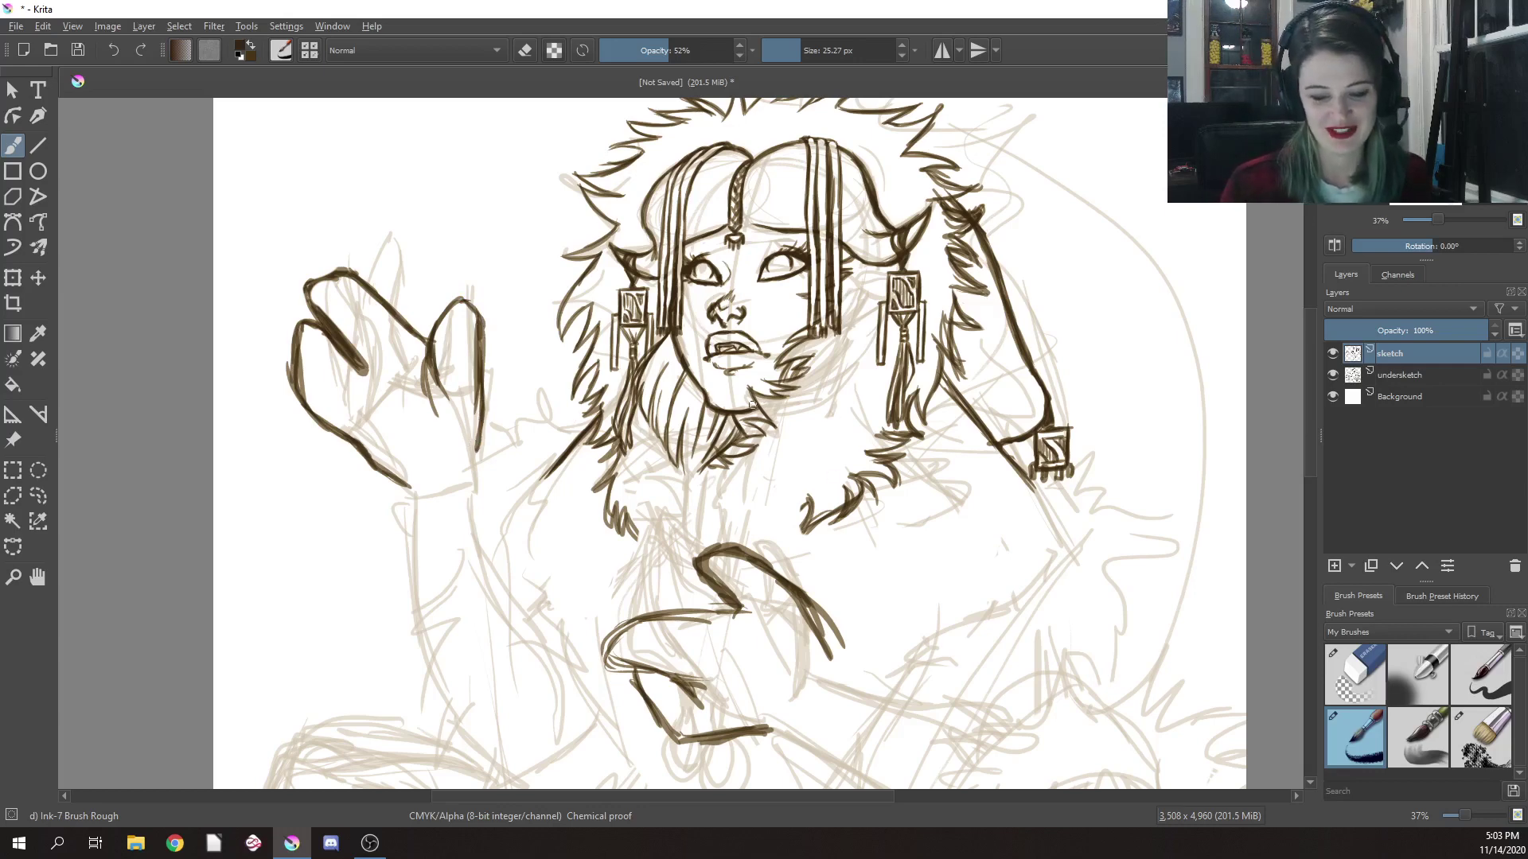
Pan up and draw thin lines running down below the chin
drag(827, 559, 846, 491)
mouse_move(711, 409)
mouse_down()
mouse_move(691, 516)
mouse_move(704, 447)
mouse_up()
mouse_move(712, 423)
mouse_down()
mouse_move(697, 537)
mouse_move(678, 487)
mouse_move(687, 435)
mouse_move(697, 461)
mouse_up()
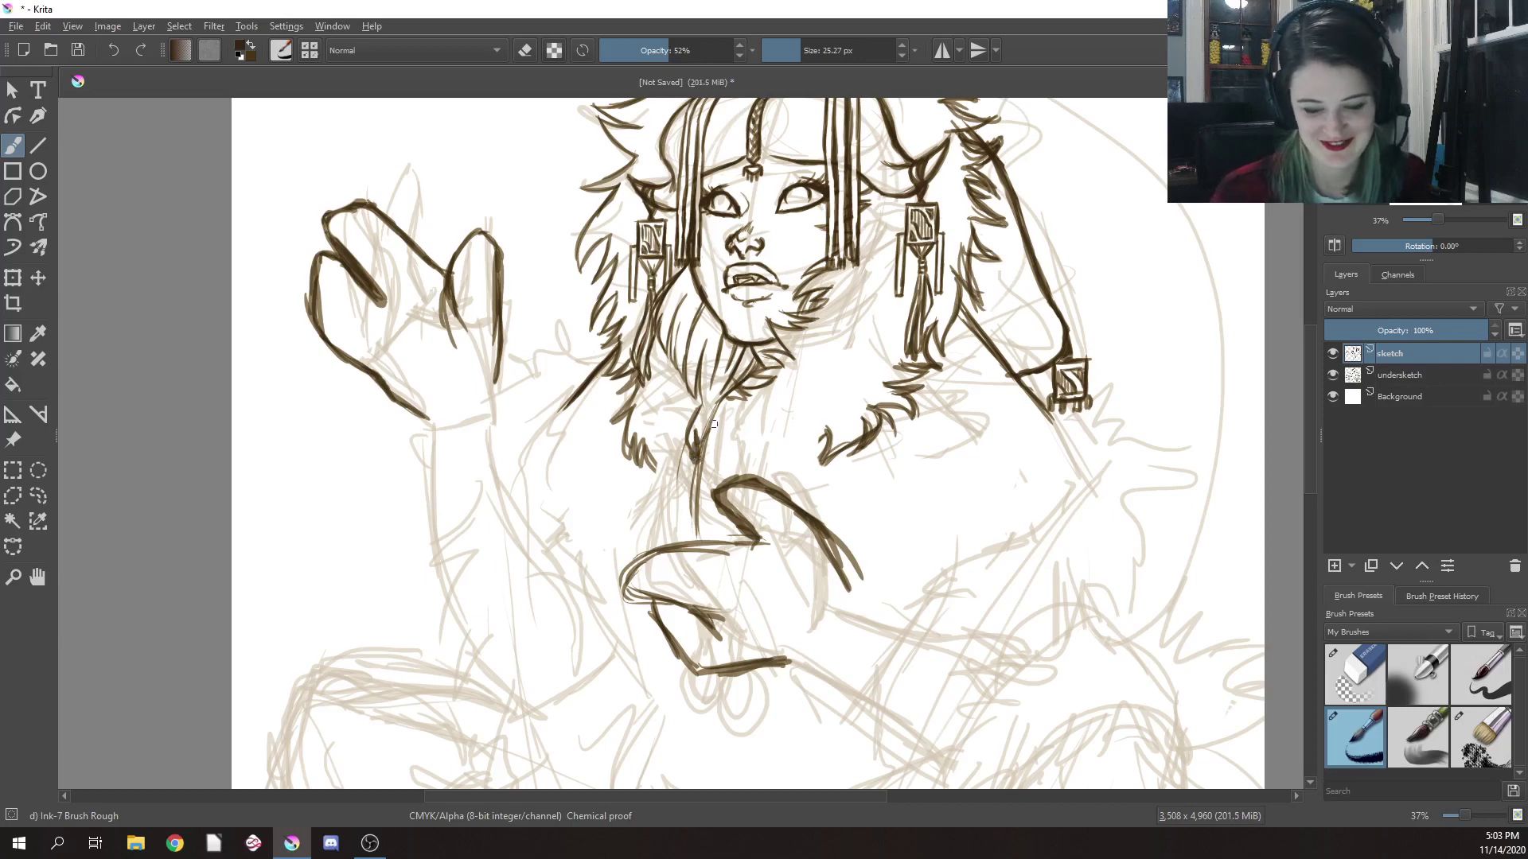
mouse_move(716, 413)
mouse_down()
mouse_move(705, 423)
mouse_move(701, 407)
mouse_move(706, 441)
mouse_move(692, 434)
mouse_move(689, 538)
mouse_up()
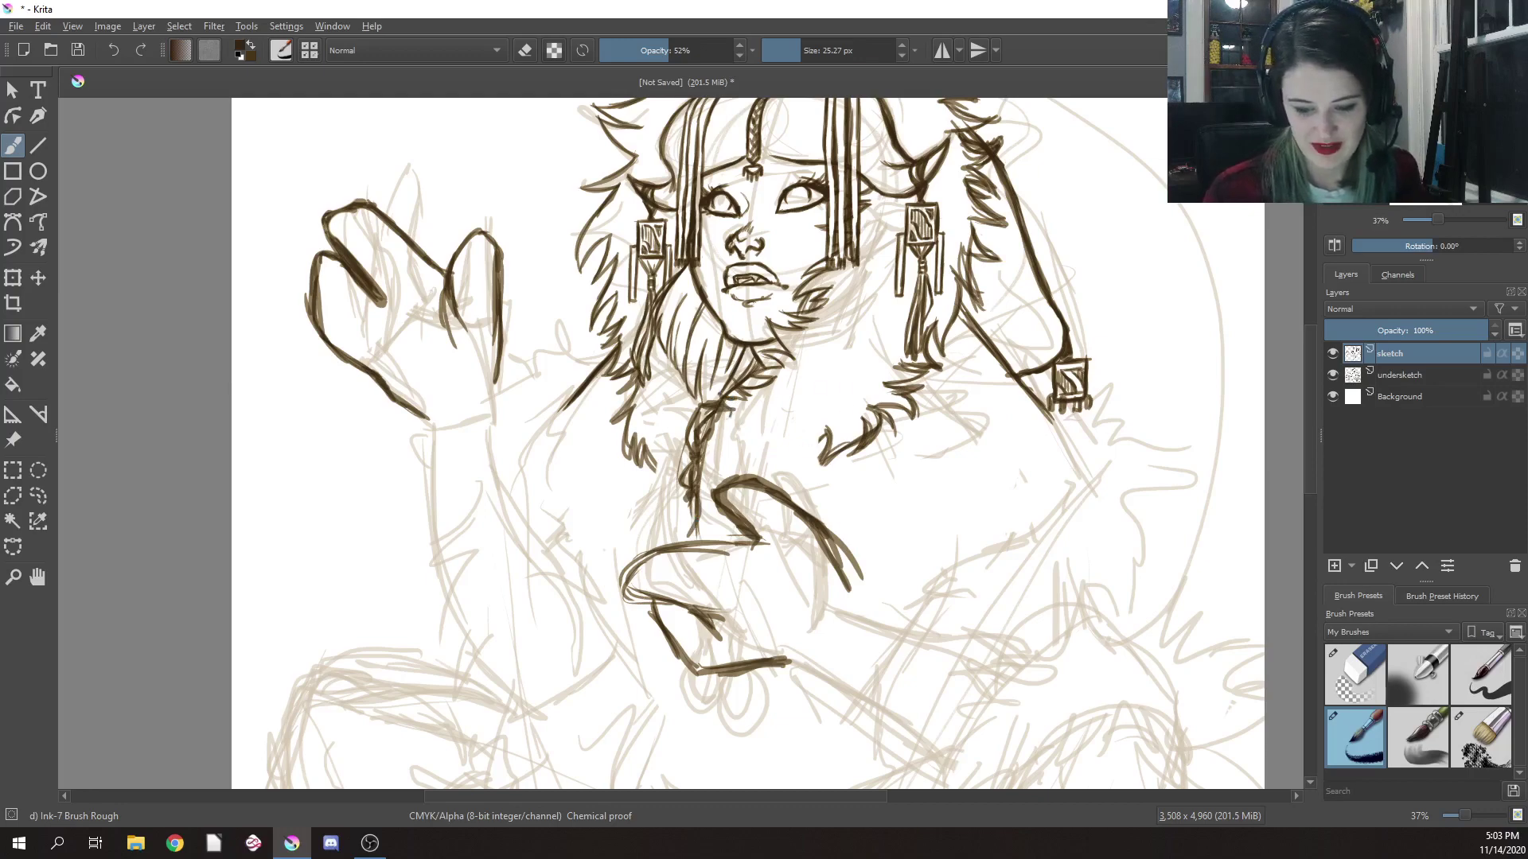
Erase stray marks beside the braid and retrace the curled hand's curve in dark ink
right_click(791, 430)
click(763, 245)
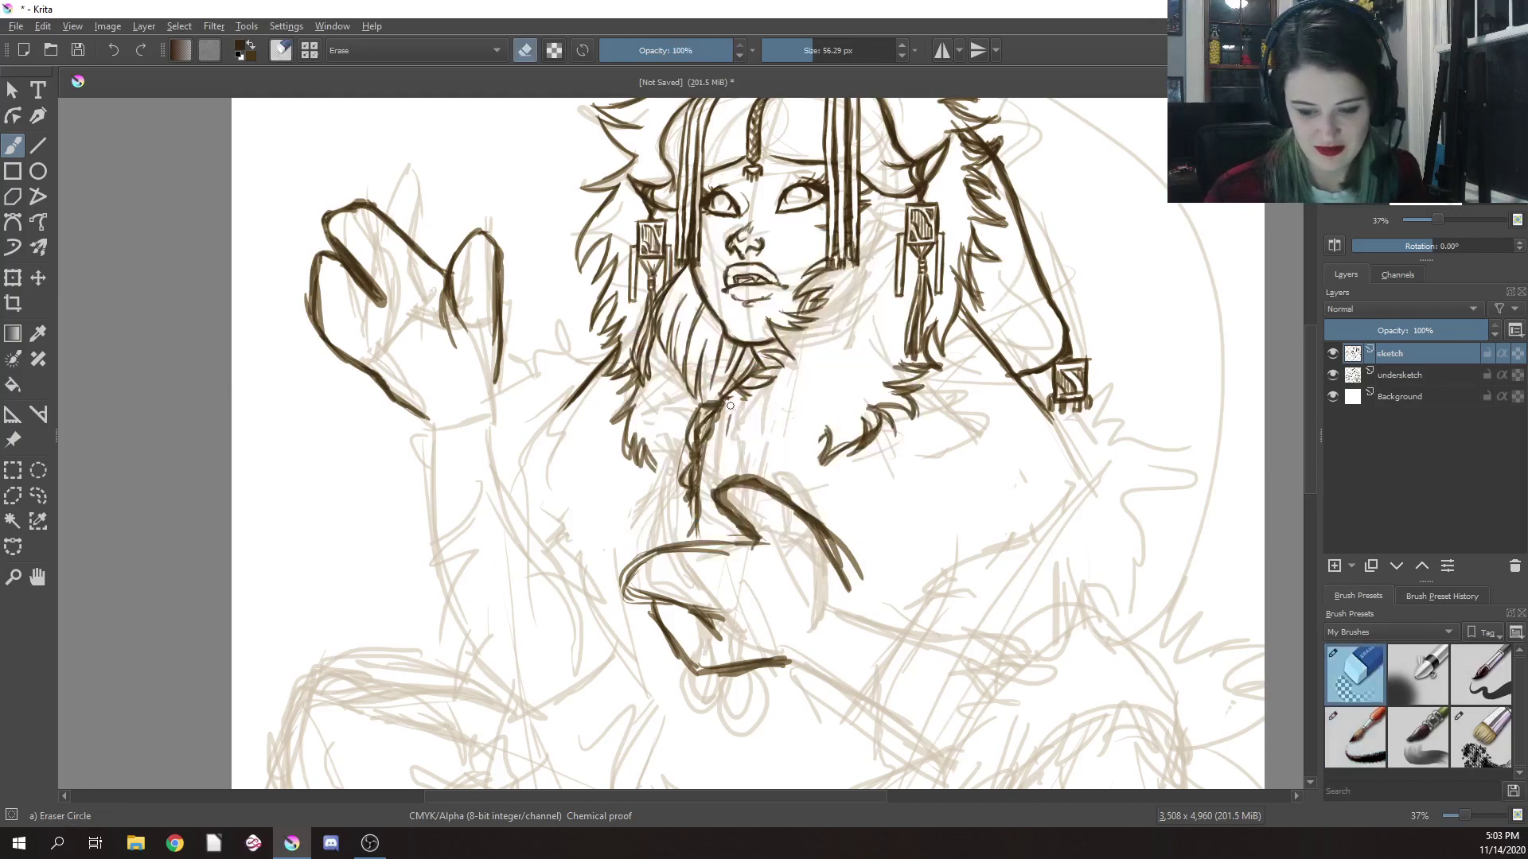
mouse_move(730, 406)
mouse_down()
mouse_move(723, 445)
mouse_move(725, 418)
mouse_move(799, 414)
mouse_move(743, 407)
mouse_up()
right_click(819, 407)
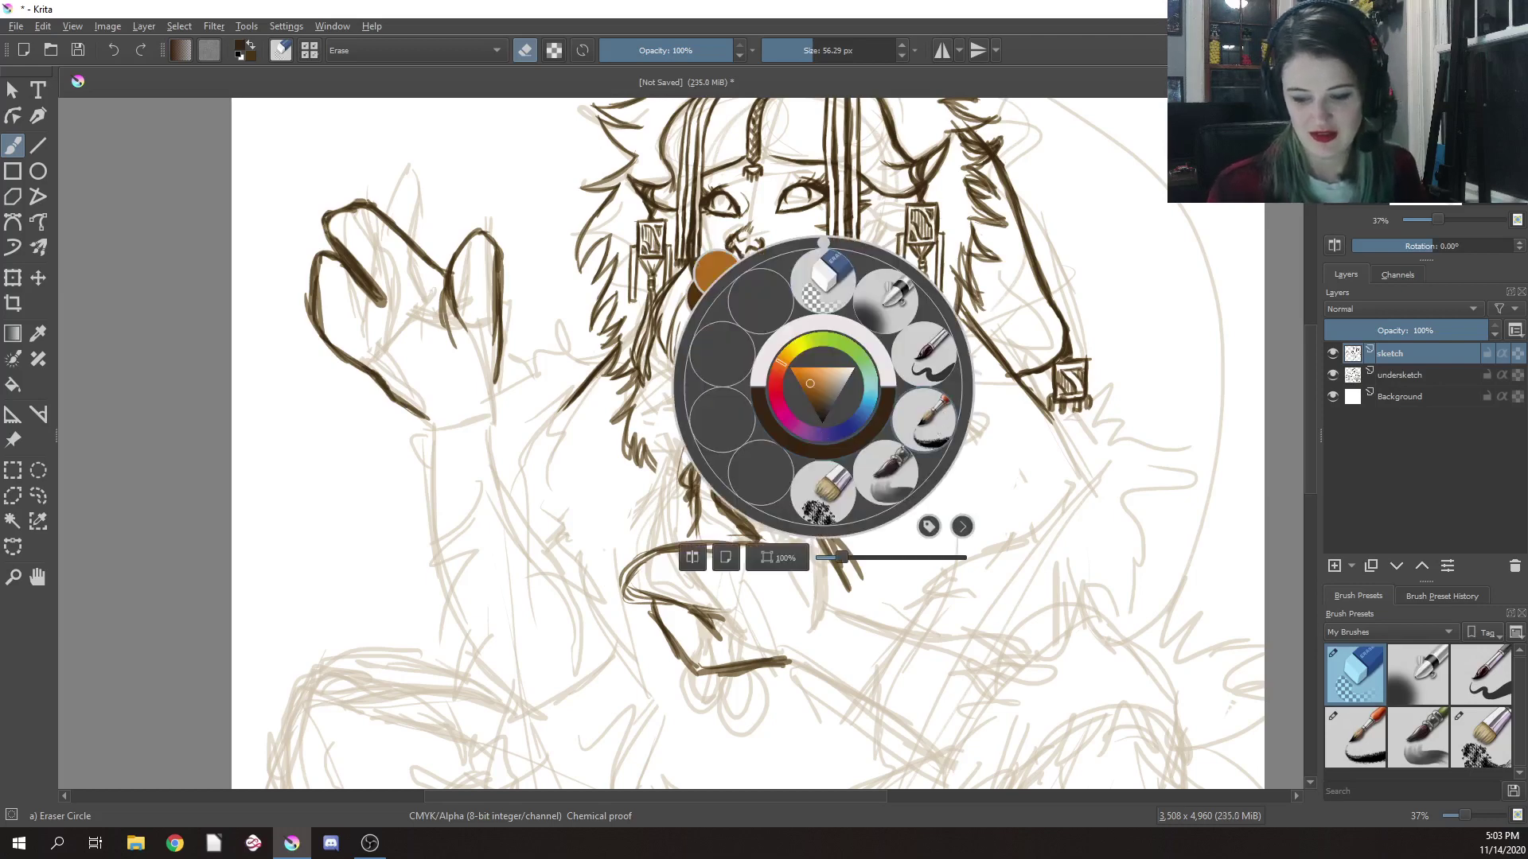
click(938, 440)
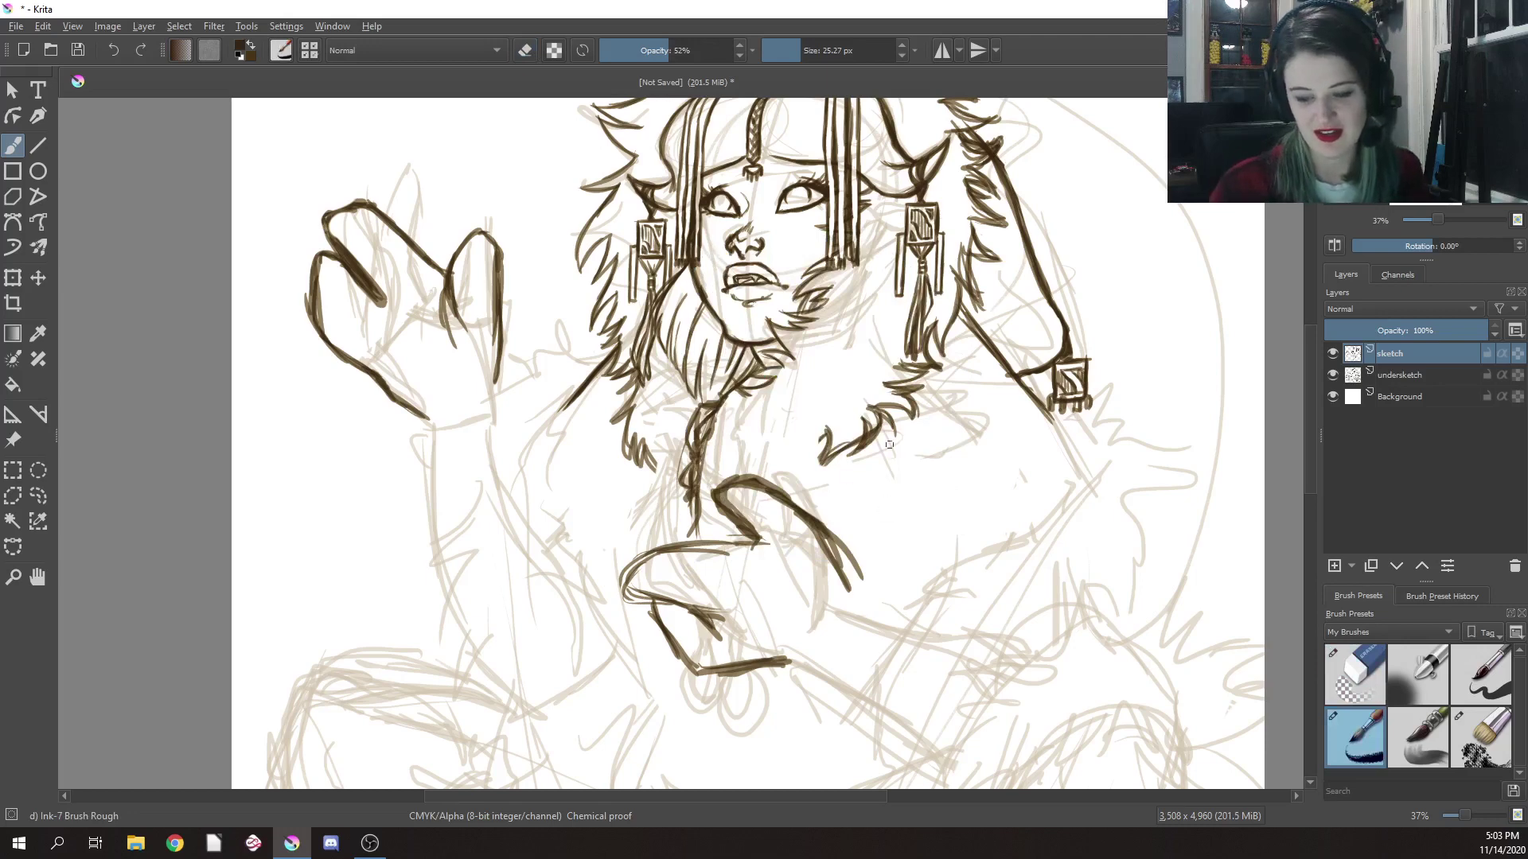
mouse_move(734, 547)
mouse_down()
mouse_move(627, 570)
mouse_move(645, 566)
mouse_move(641, 589)
mouse_move(666, 599)
mouse_move(629, 595)
mouse_up()
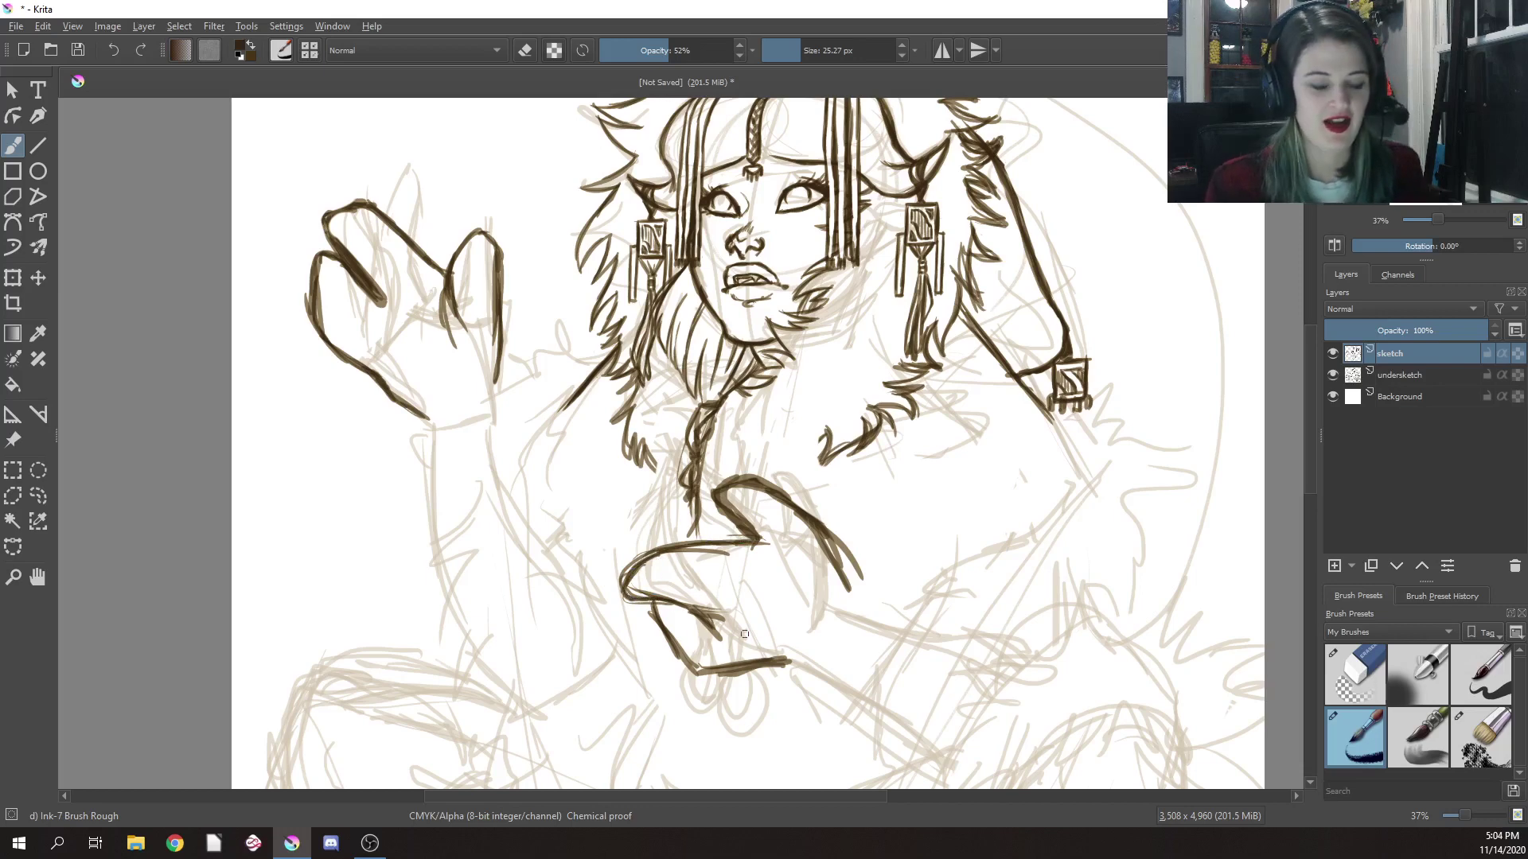
drag(654, 601, 657, 617)
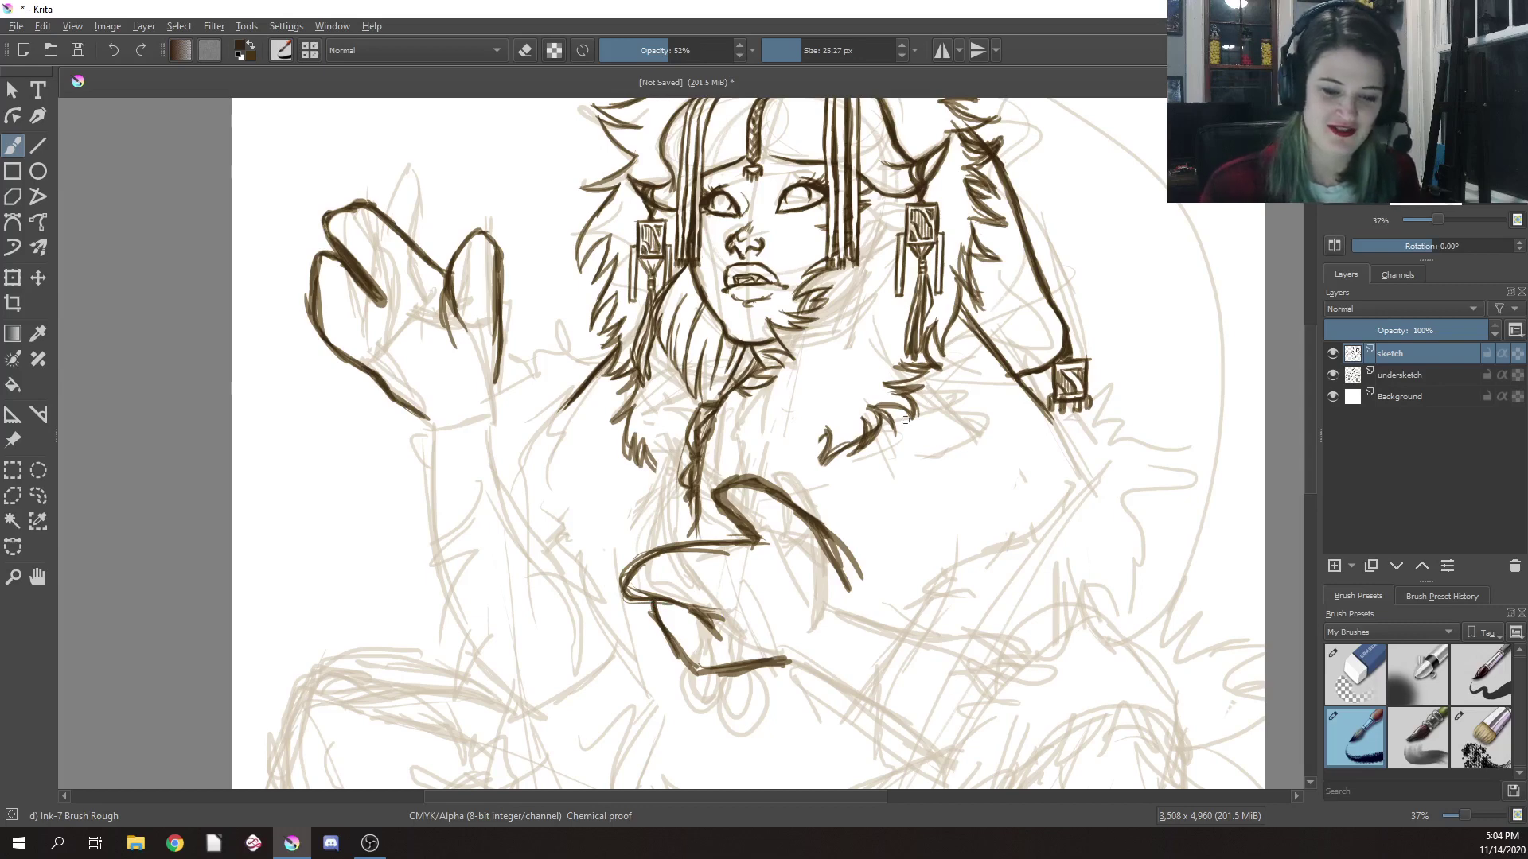
Lighten part of the hand's line with Eraser Circle and remove the short stroke to its right
right_click(800, 563)
click(810, 460)
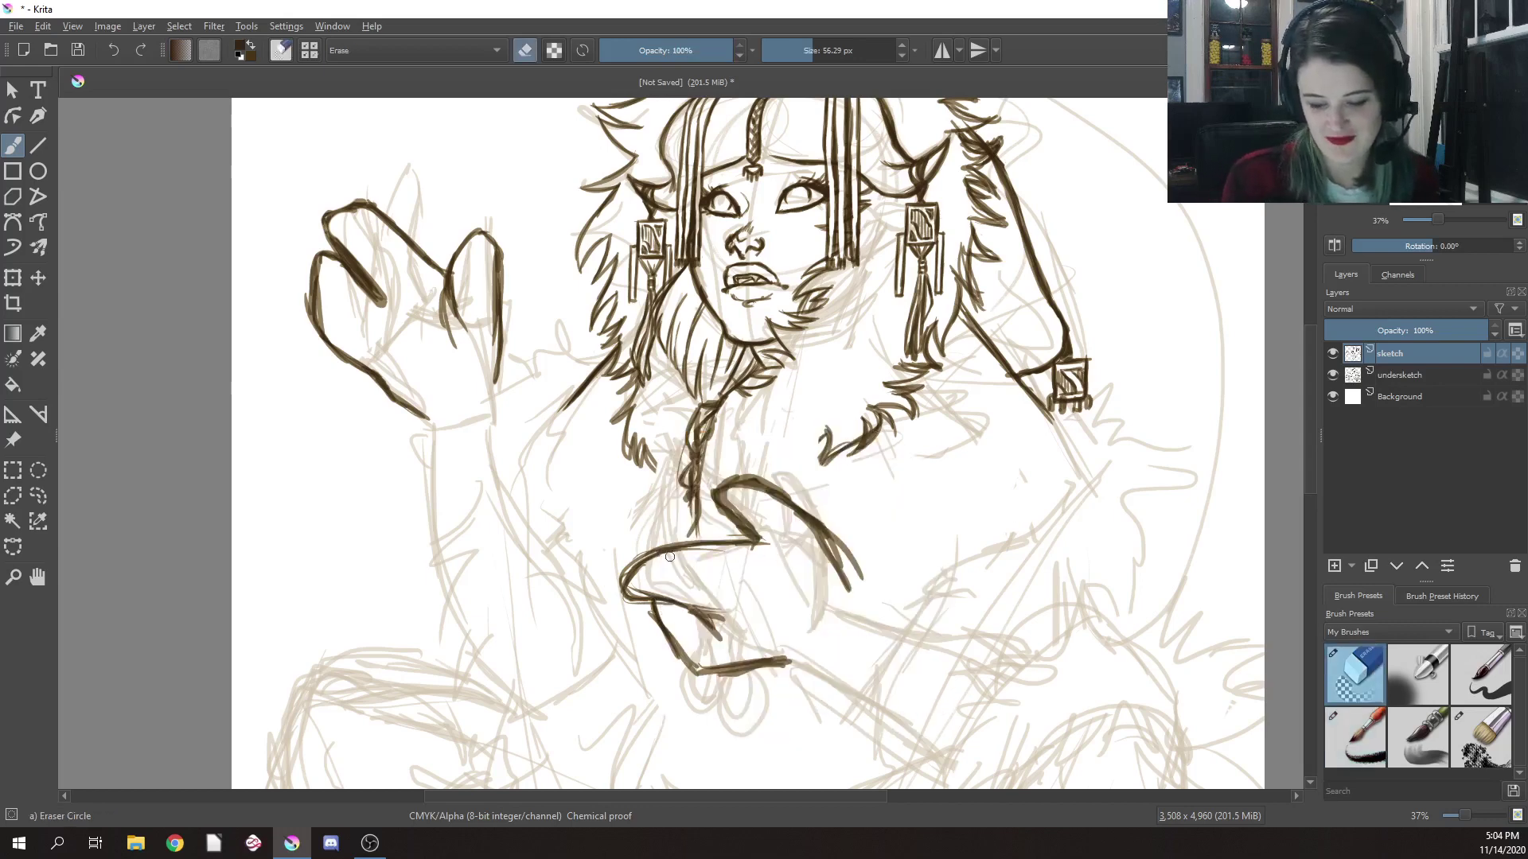
drag(659, 585, 664, 589)
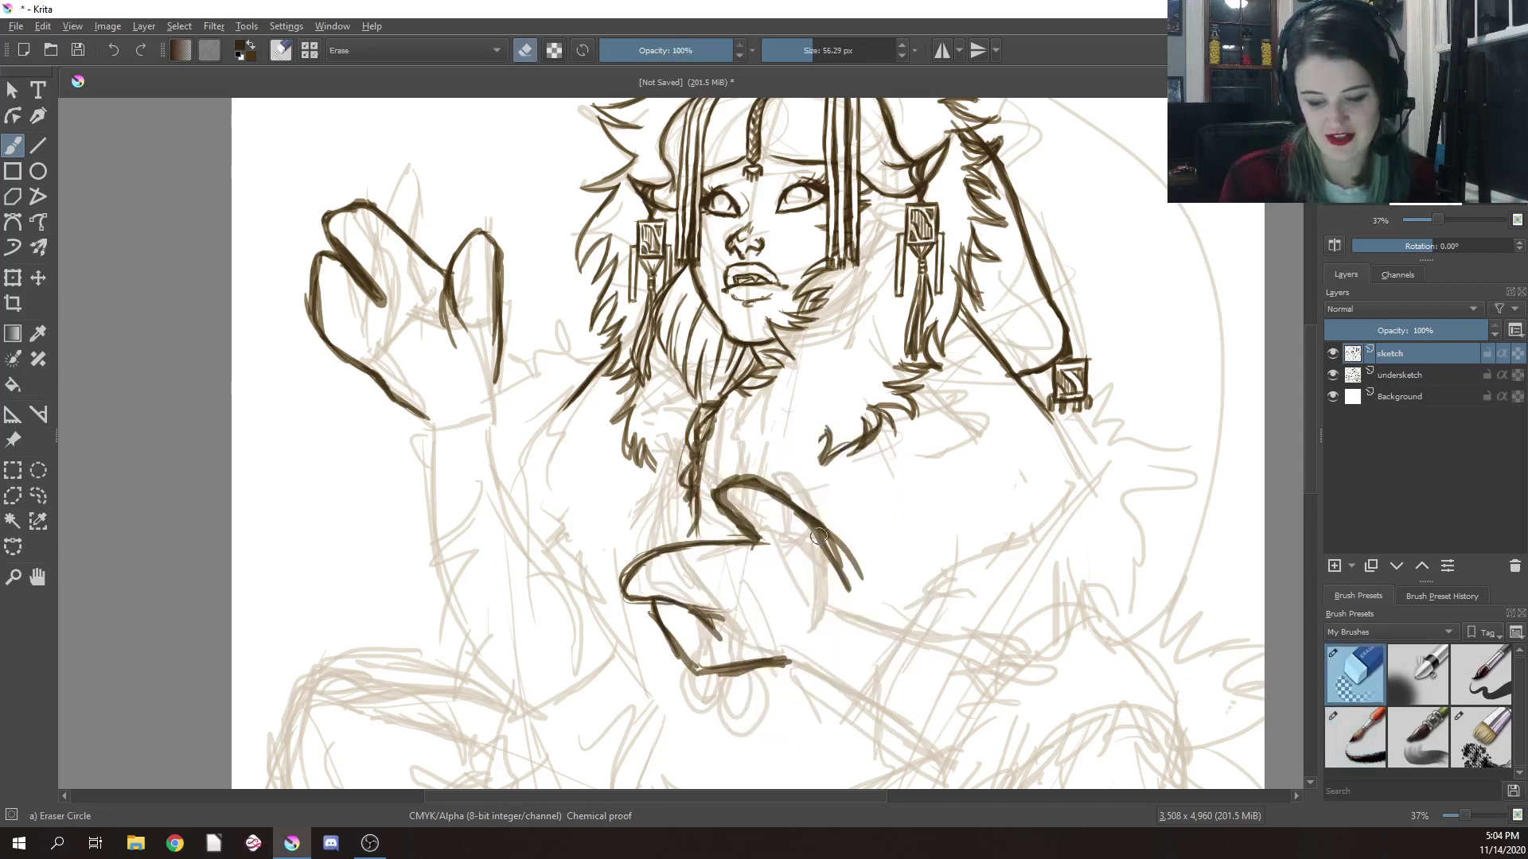
mouse_move(857, 557)
mouse_down()
mouse_move(821, 519)
mouse_move(833, 549)
mouse_up()
right_click(828, 471)
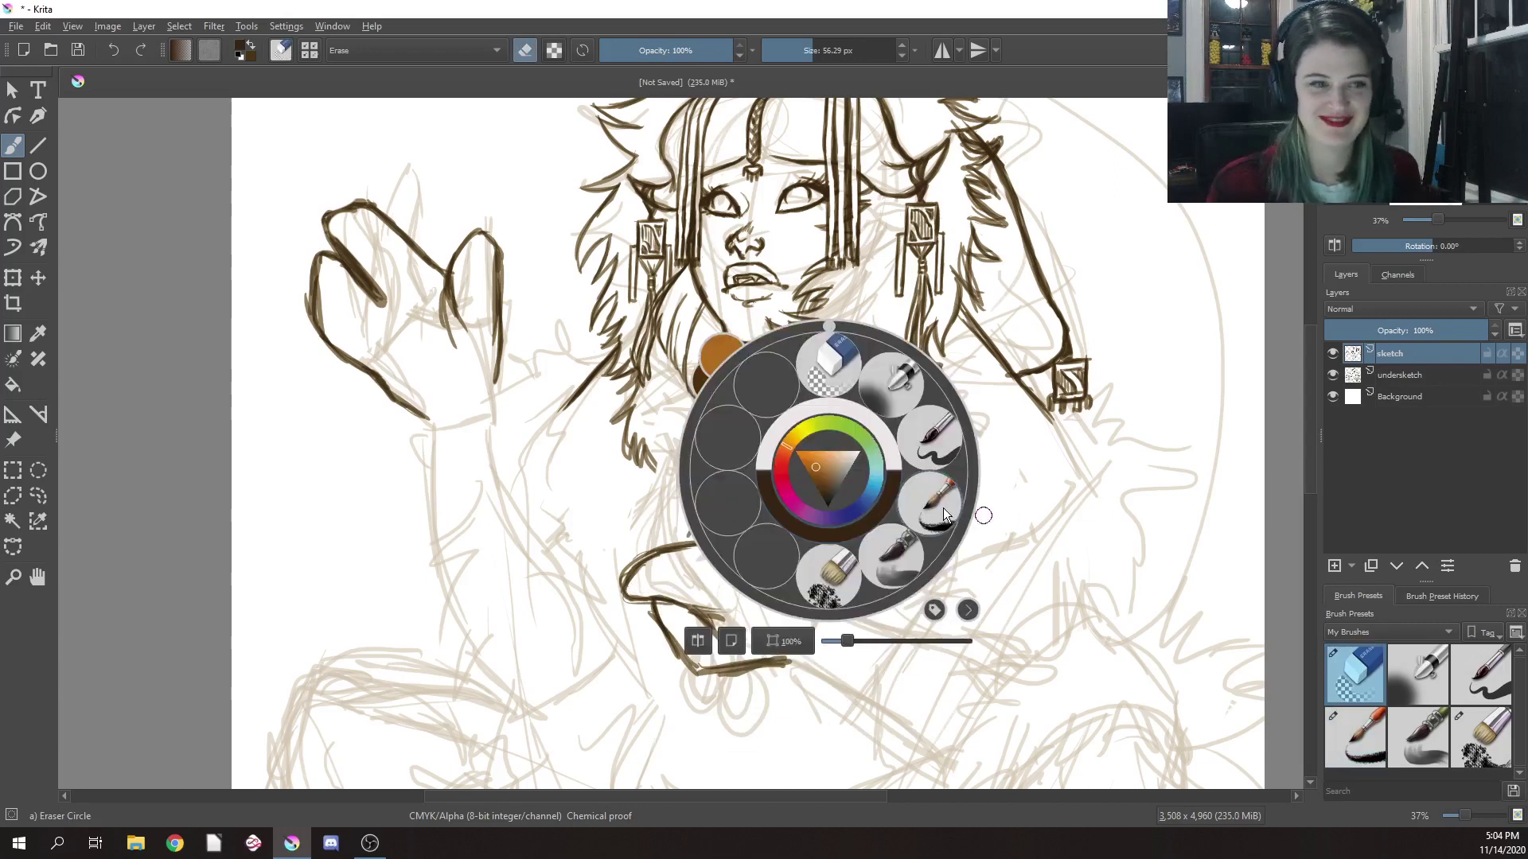
click(939, 508)
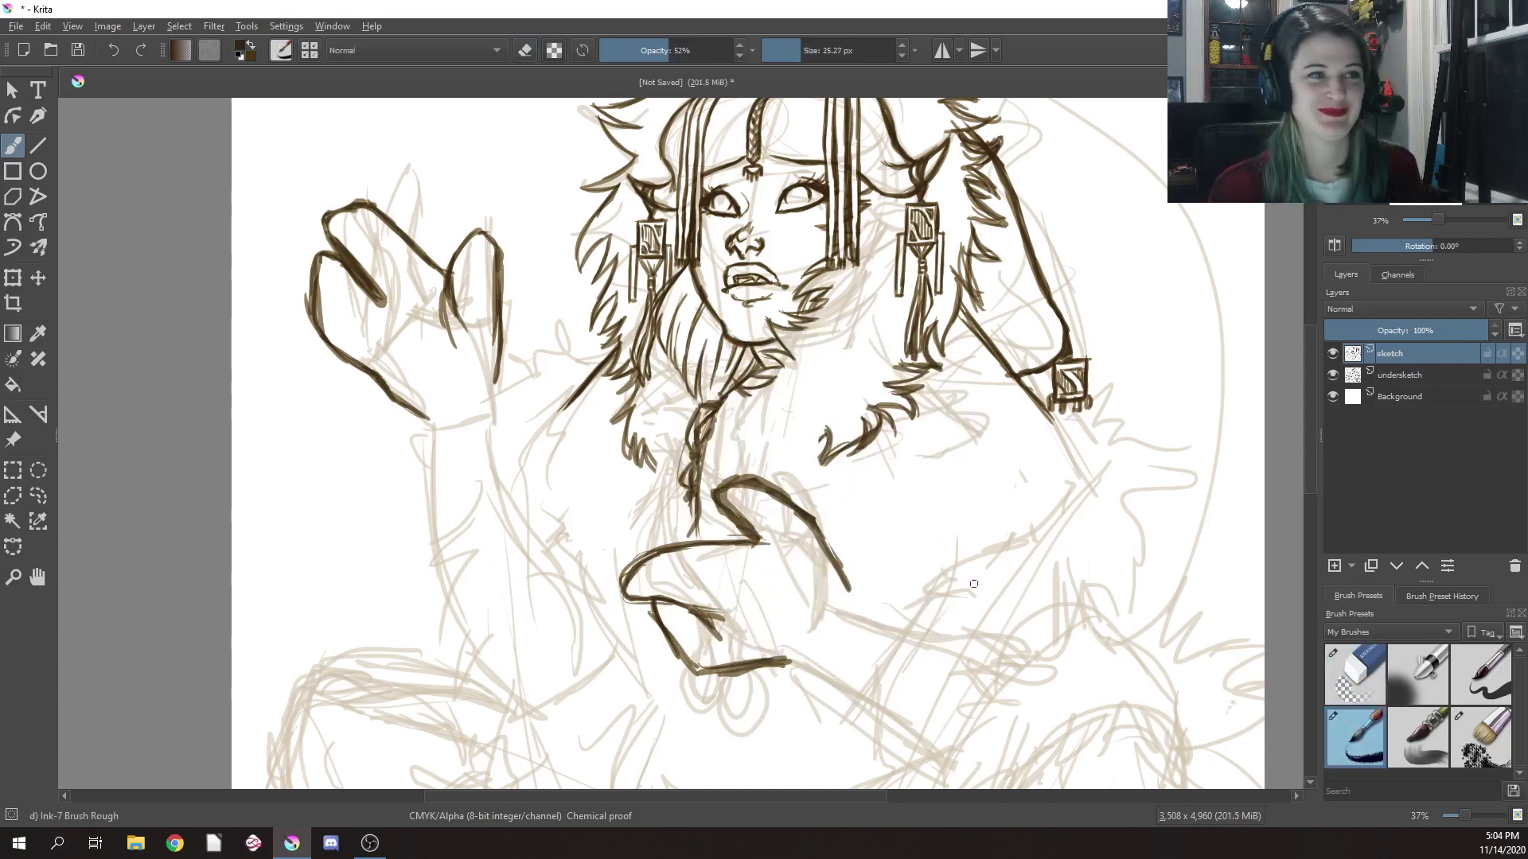
drag(859, 658, 819, 557)
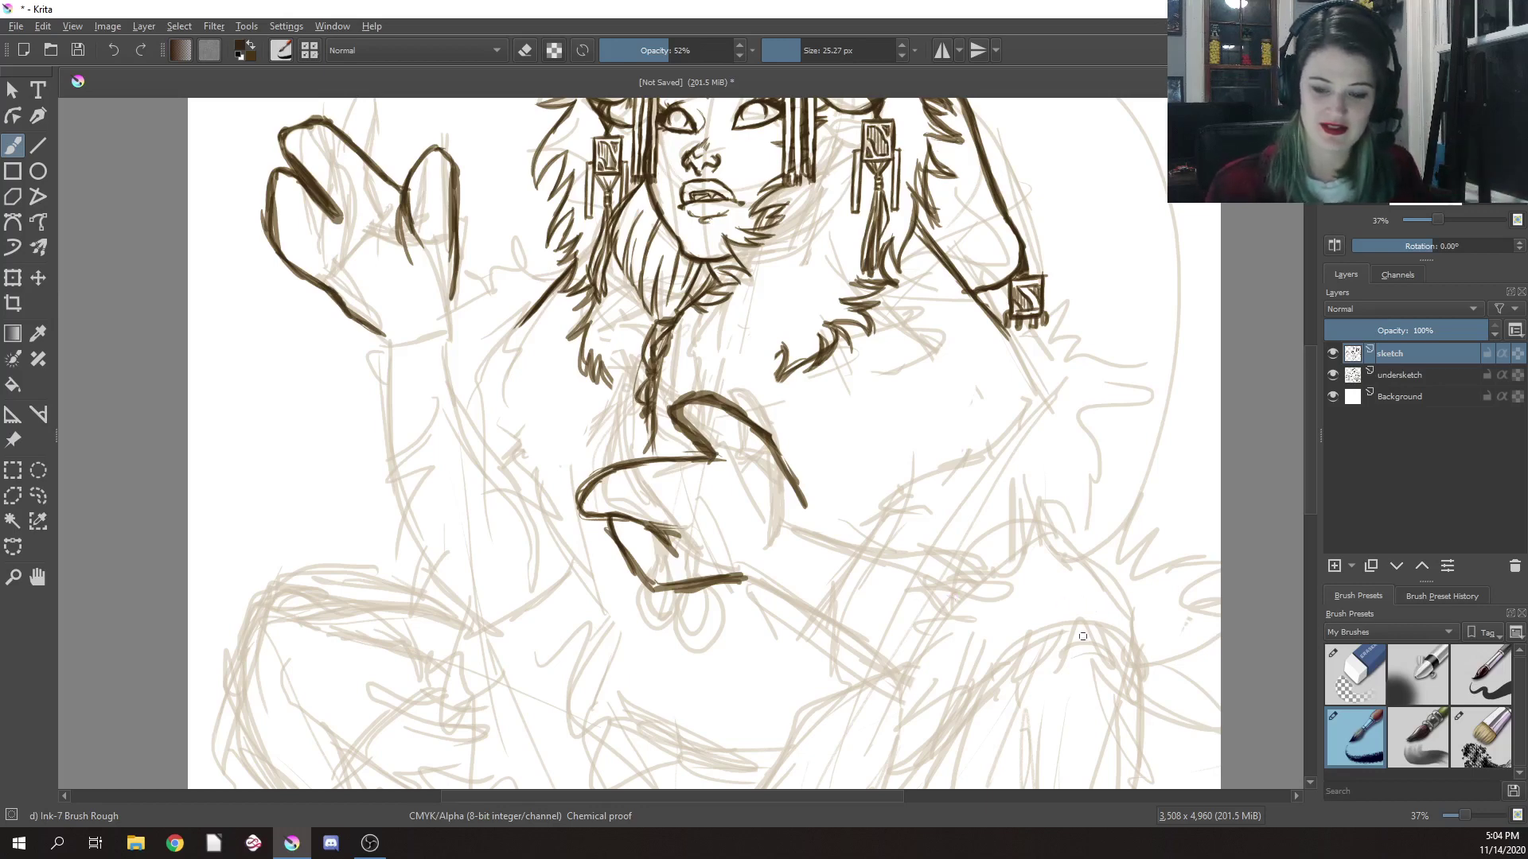
Extend and darken the raised right arm's outline downward below the elbow
drag(972, 294, 1040, 386)
drag(1007, 335, 1040, 385)
drag(952, 263, 989, 309)
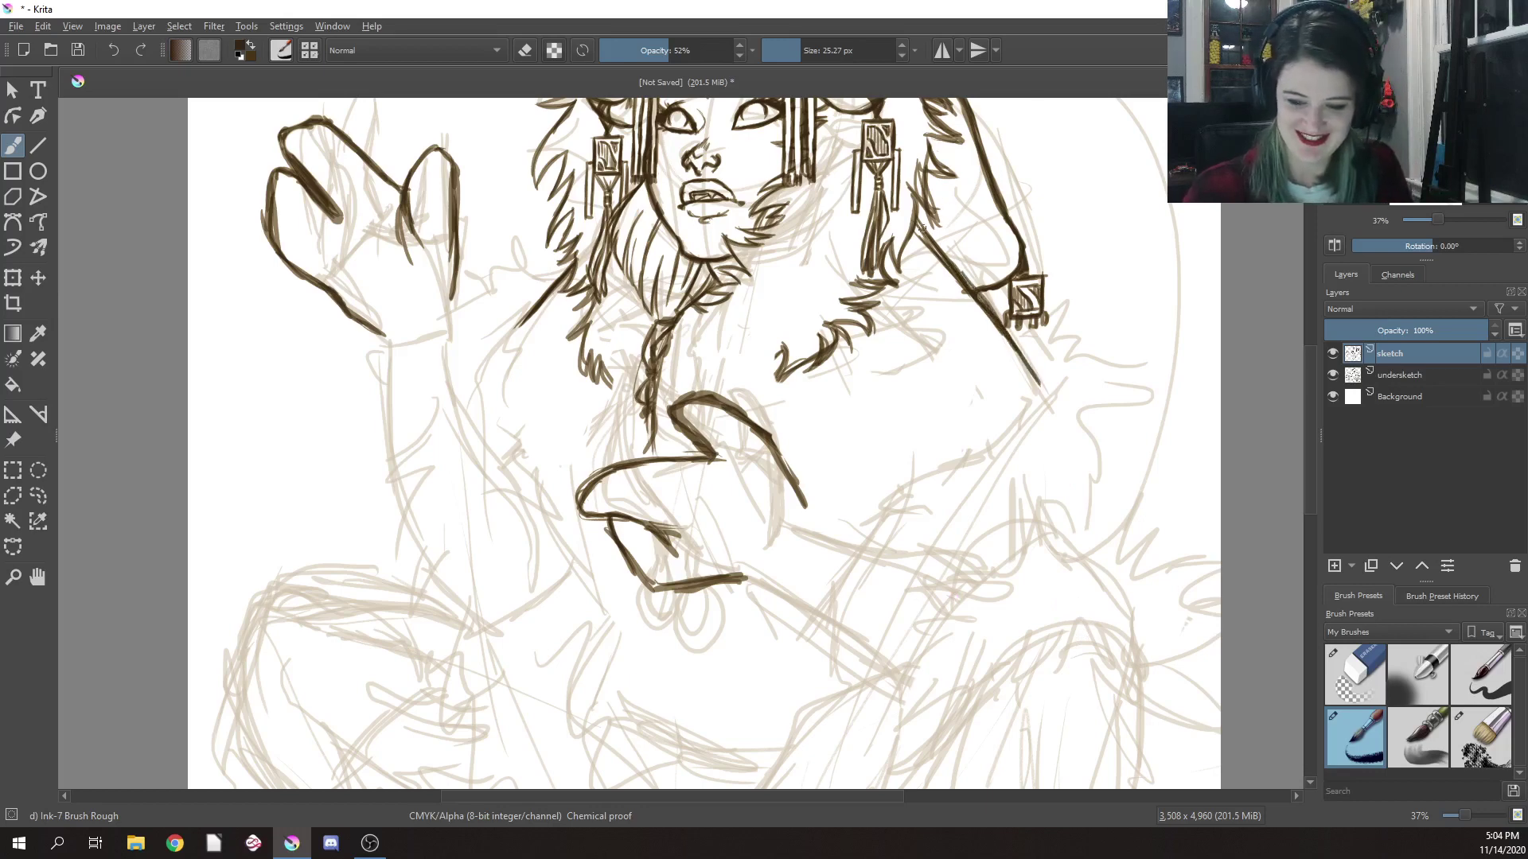
drag(918, 222, 1040, 379)
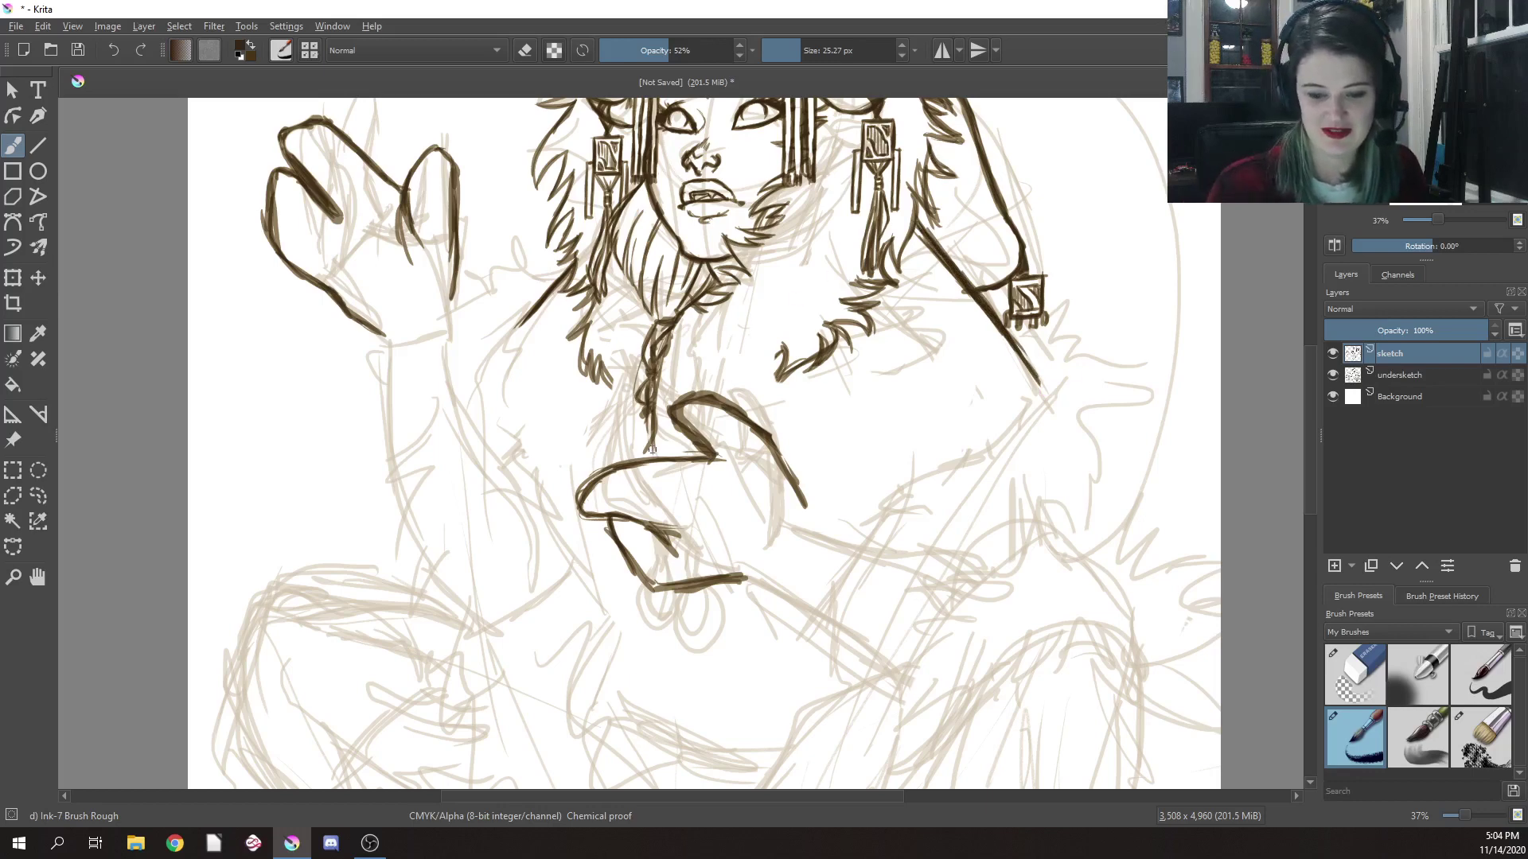
Ink the braid strand downward and add thin lines beneath the chin
drag(649, 417, 647, 448)
drag(661, 406, 632, 449)
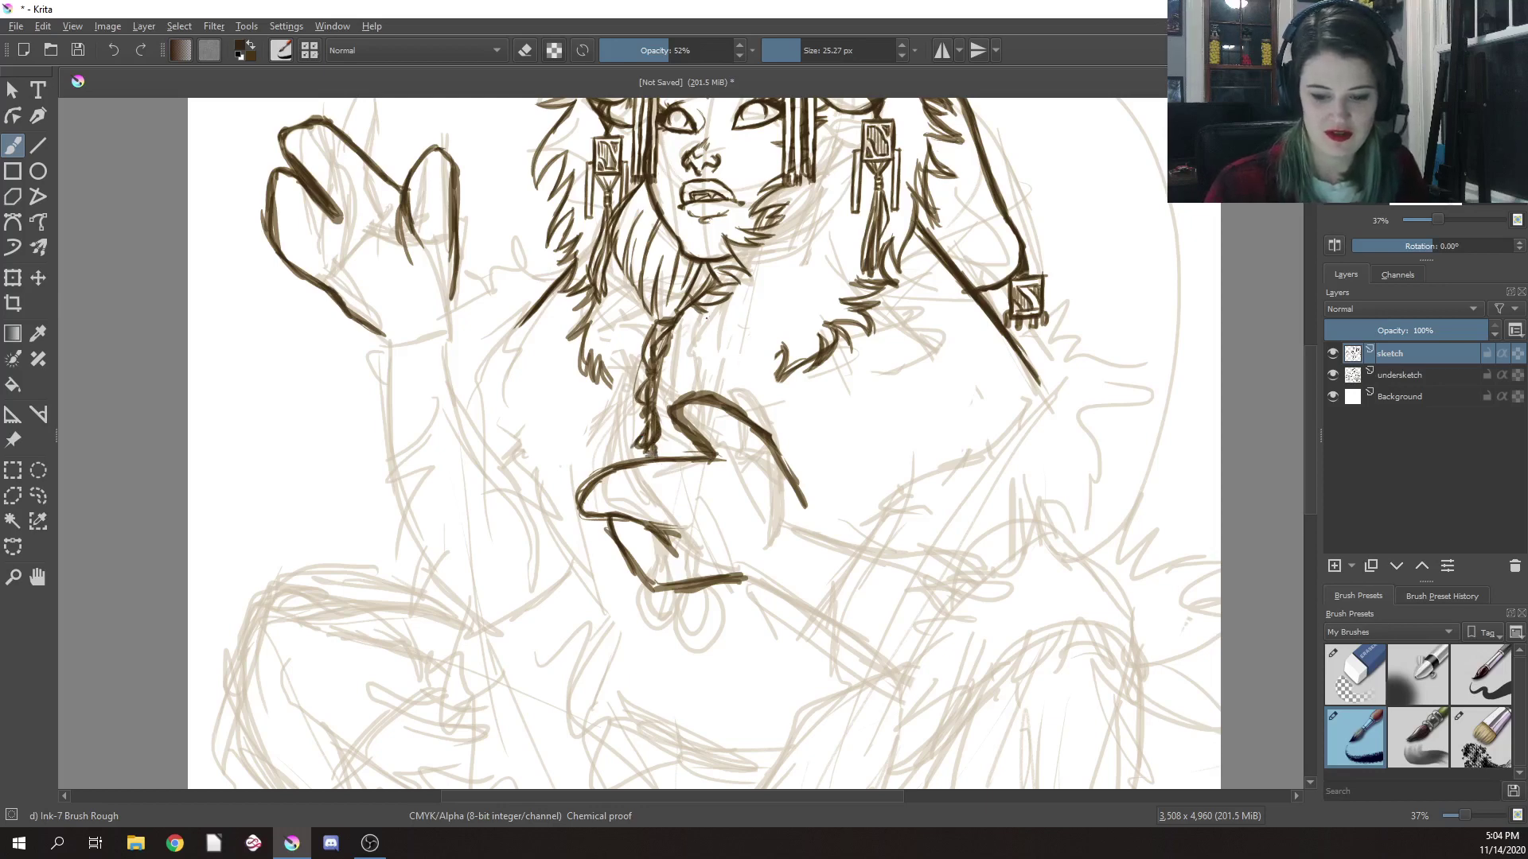
mouse_move(705, 318)
mouse_down()
mouse_move(683, 404)
mouse_move(672, 392)
mouse_move(693, 366)
mouse_move(691, 380)
mouse_up()
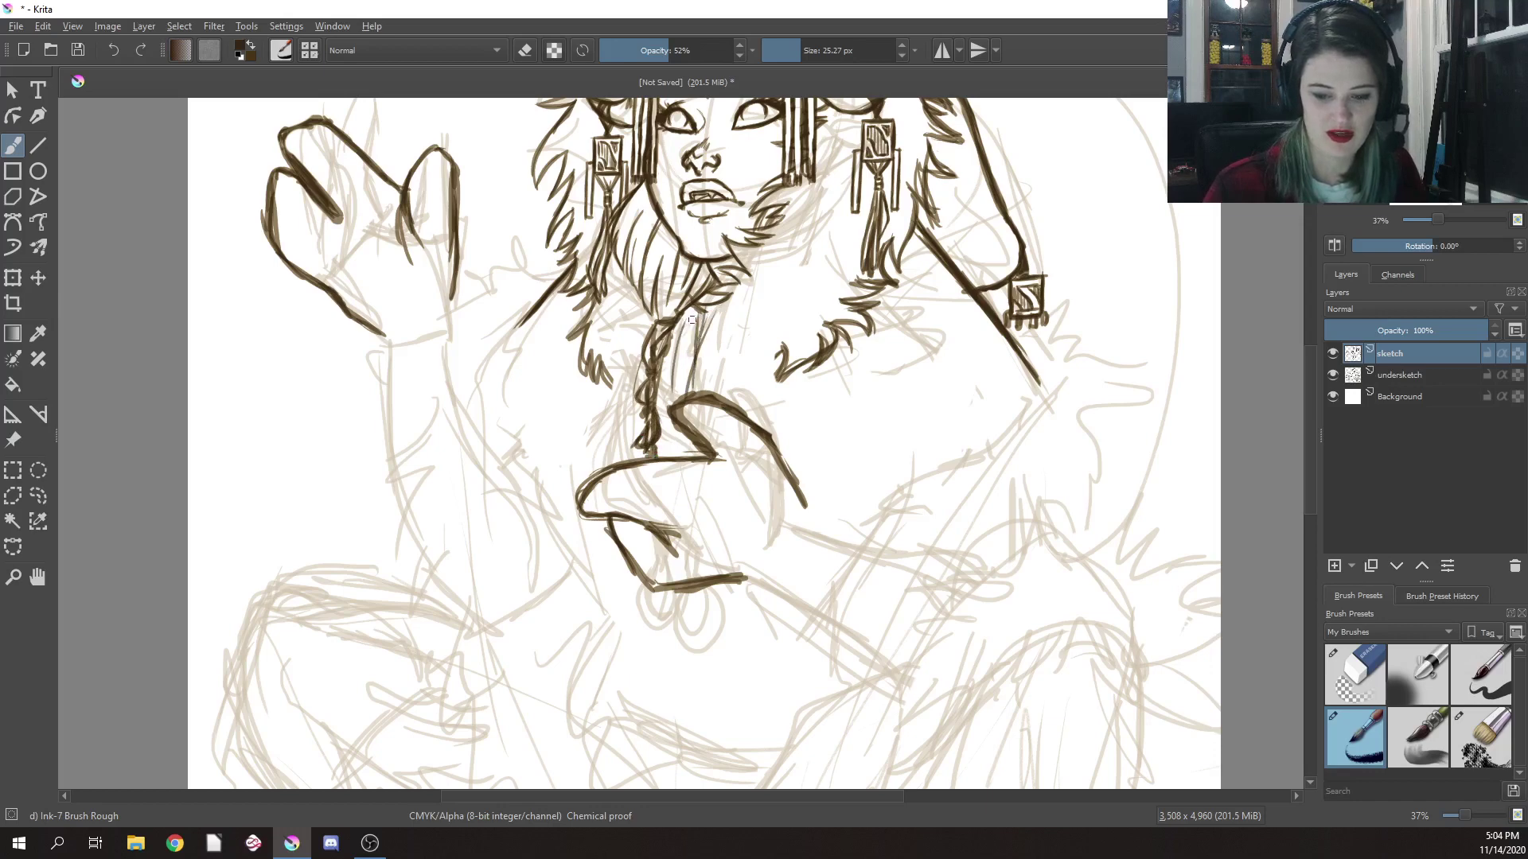
mouse_move(699, 318)
mouse_down()
mouse_move(669, 397)
mouse_move(698, 358)
mouse_move(686, 393)
mouse_up()
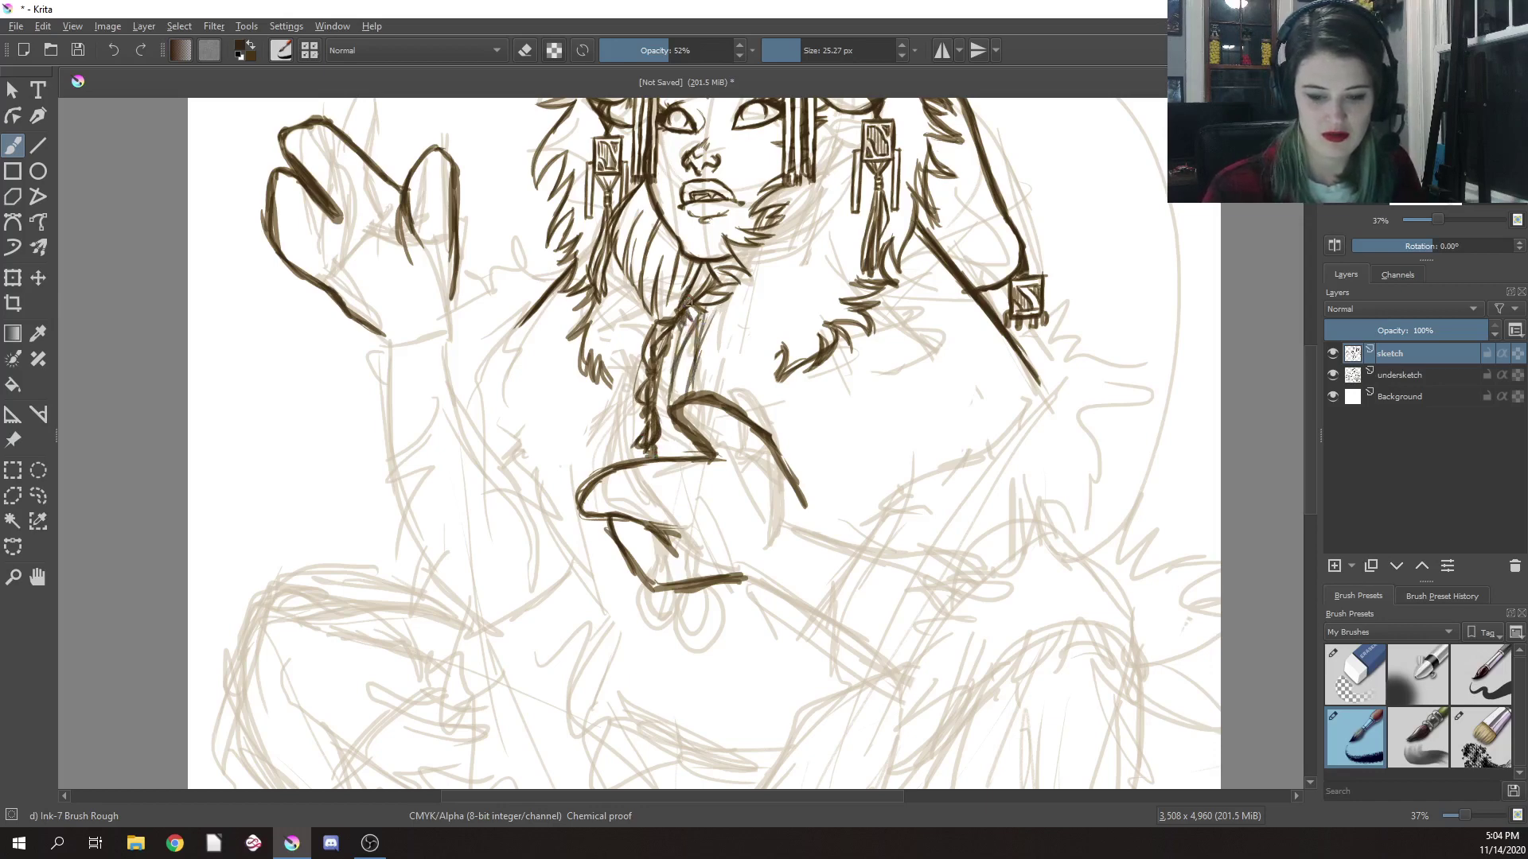
drag(673, 307, 665, 320)
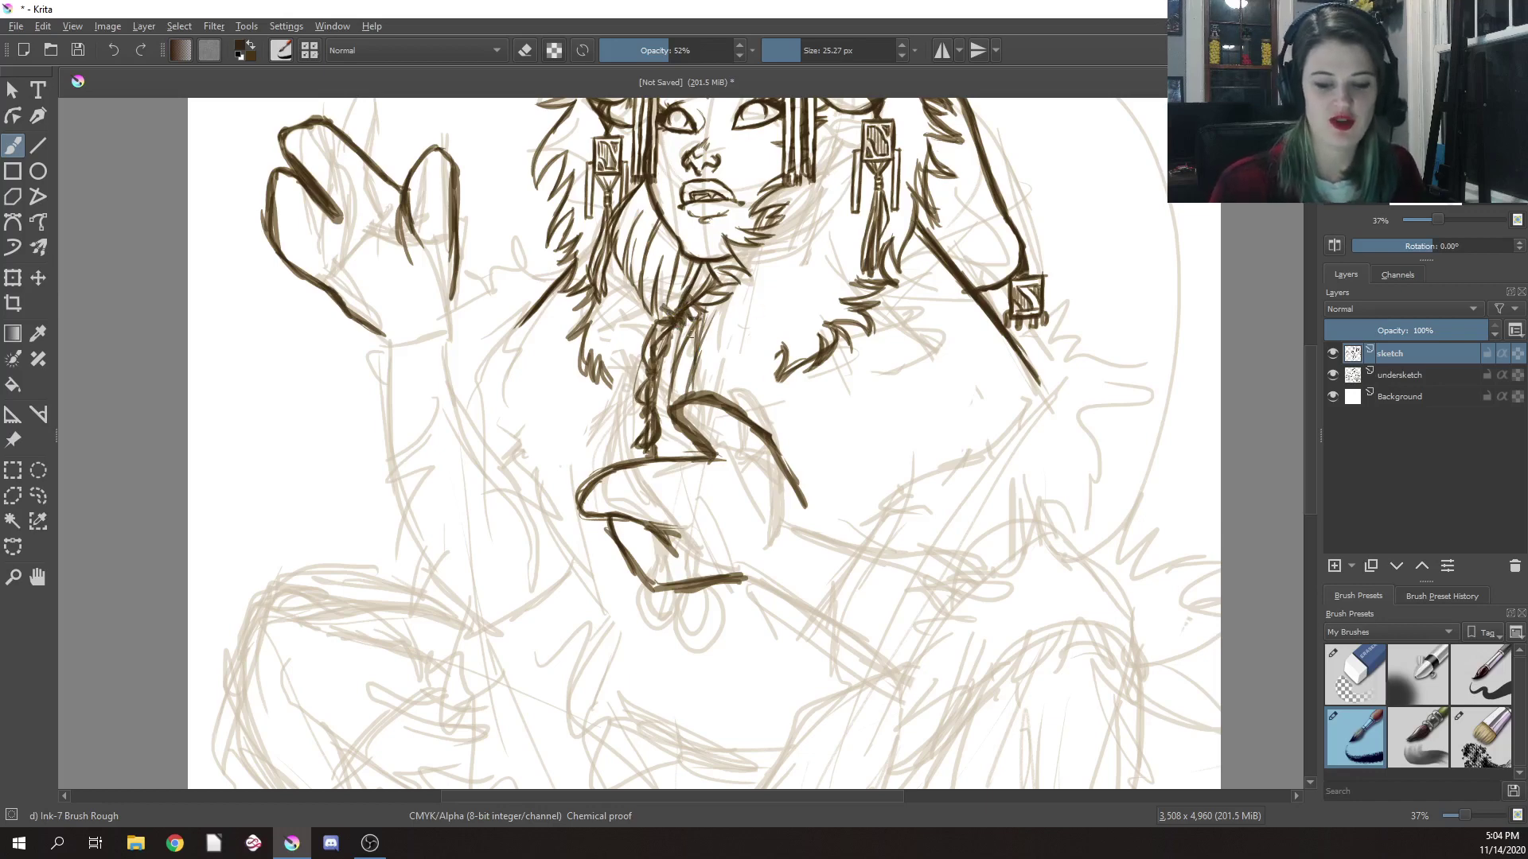
Hatch the fur edge left of the braid, erasing the strokes that went wrong
drag(607, 377, 614, 426)
mouse_move(620, 417)
mouse_down()
mouse_move(643, 447)
mouse_move(622, 428)
mouse_up()
mouse_move(620, 412)
mouse_down()
mouse_move(632, 445)
mouse_move(605, 436)
mouse_up()
drag(602, 360, 601, 430)
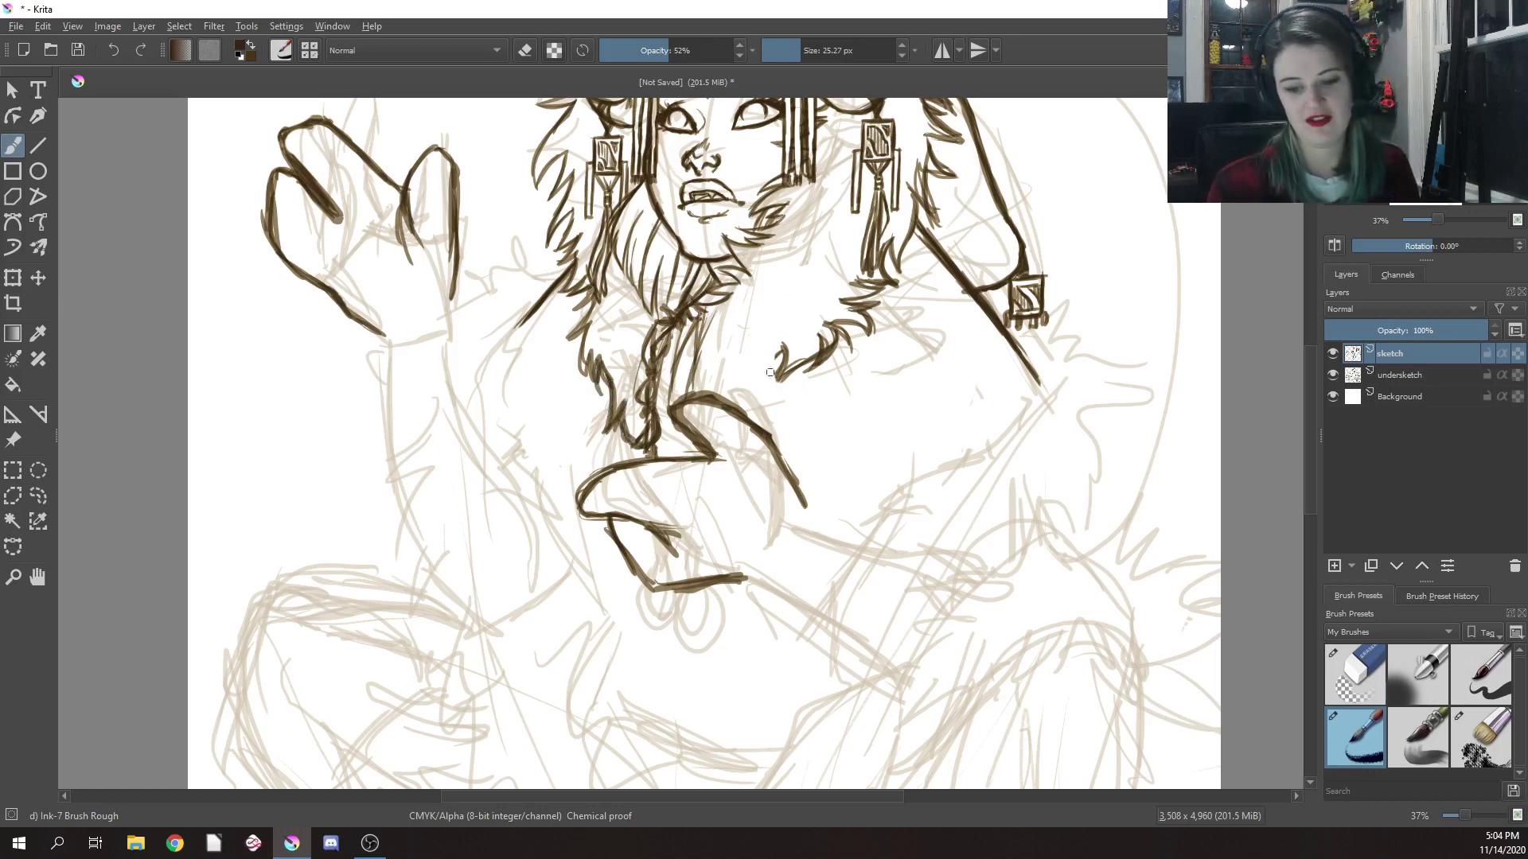
right_click(665, 394)
click(668, 283)
drag(617, 402, 638, 445)
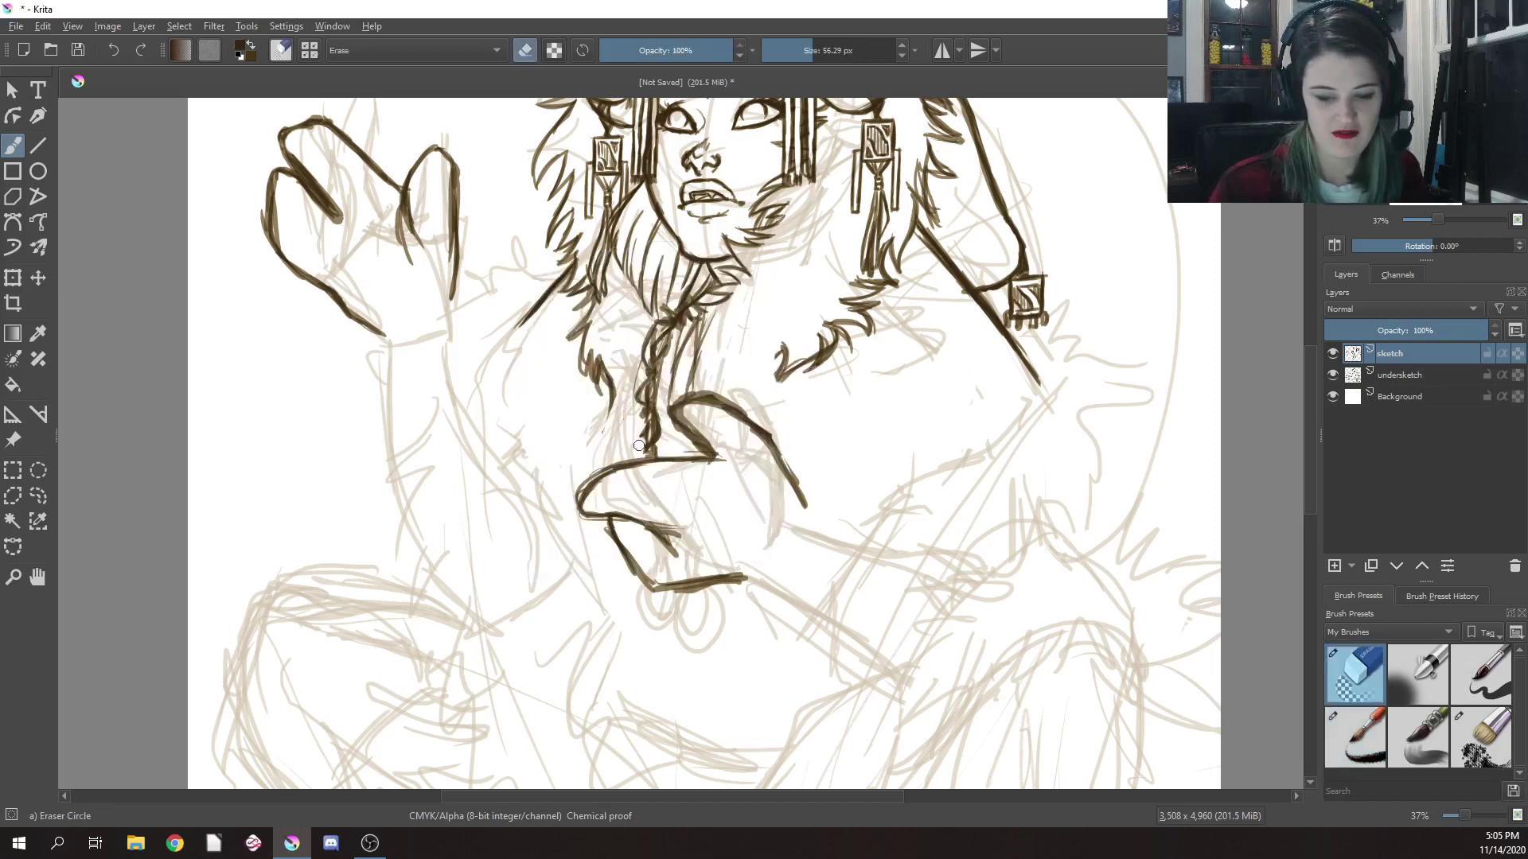
right_click(690, 382)
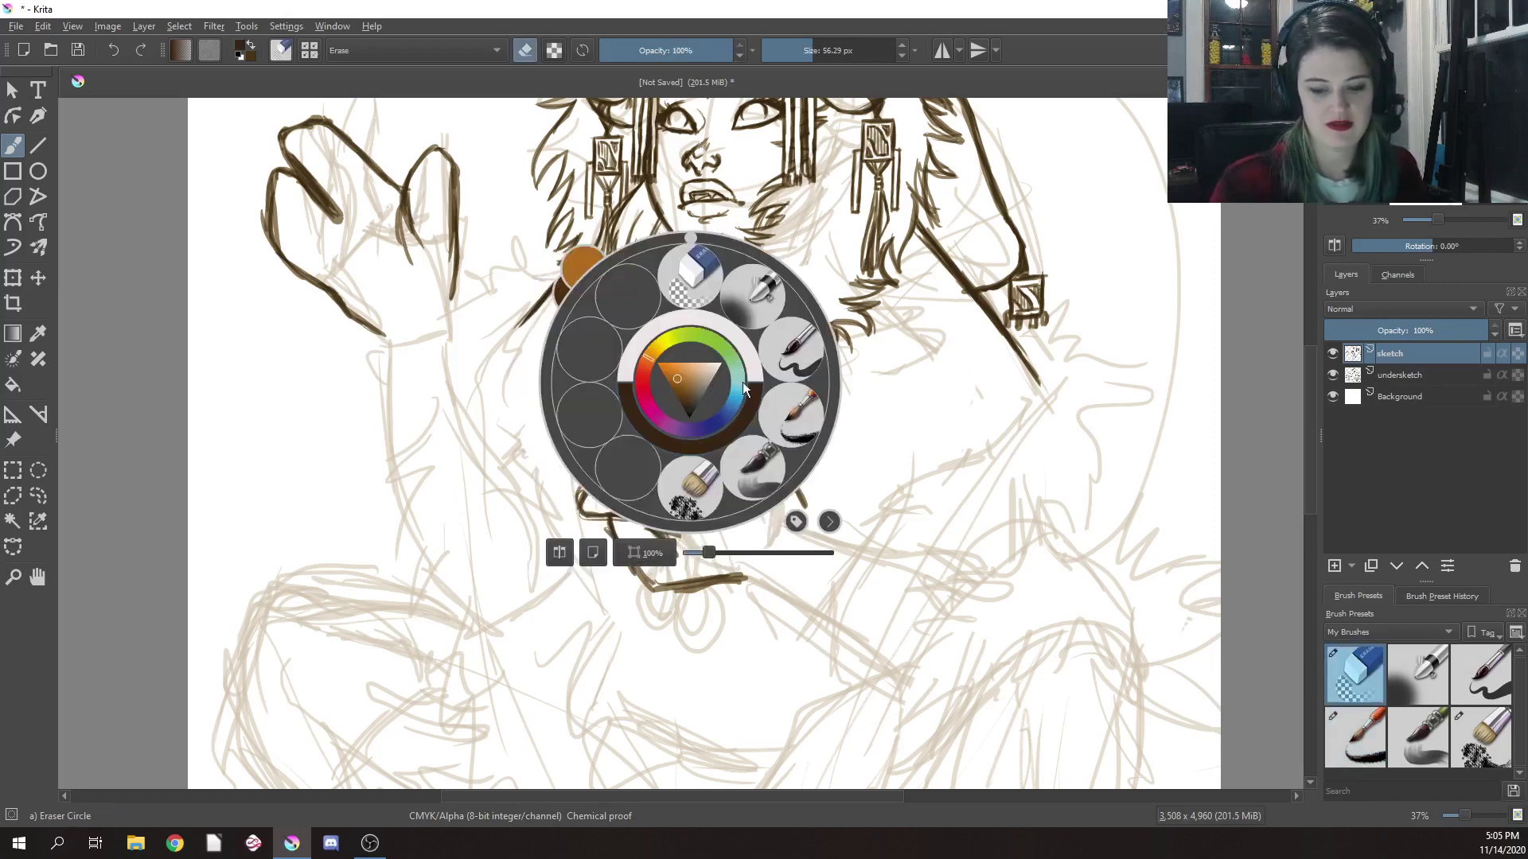
click(789, 422)
Re-hatch fur along the neck's left edge and beside the braid
drag(598, 374, 613, 407)
drag(608, 383, 639, 428)
drag(632, 405, 637, 427)
drag(623, 391, 629, 406)
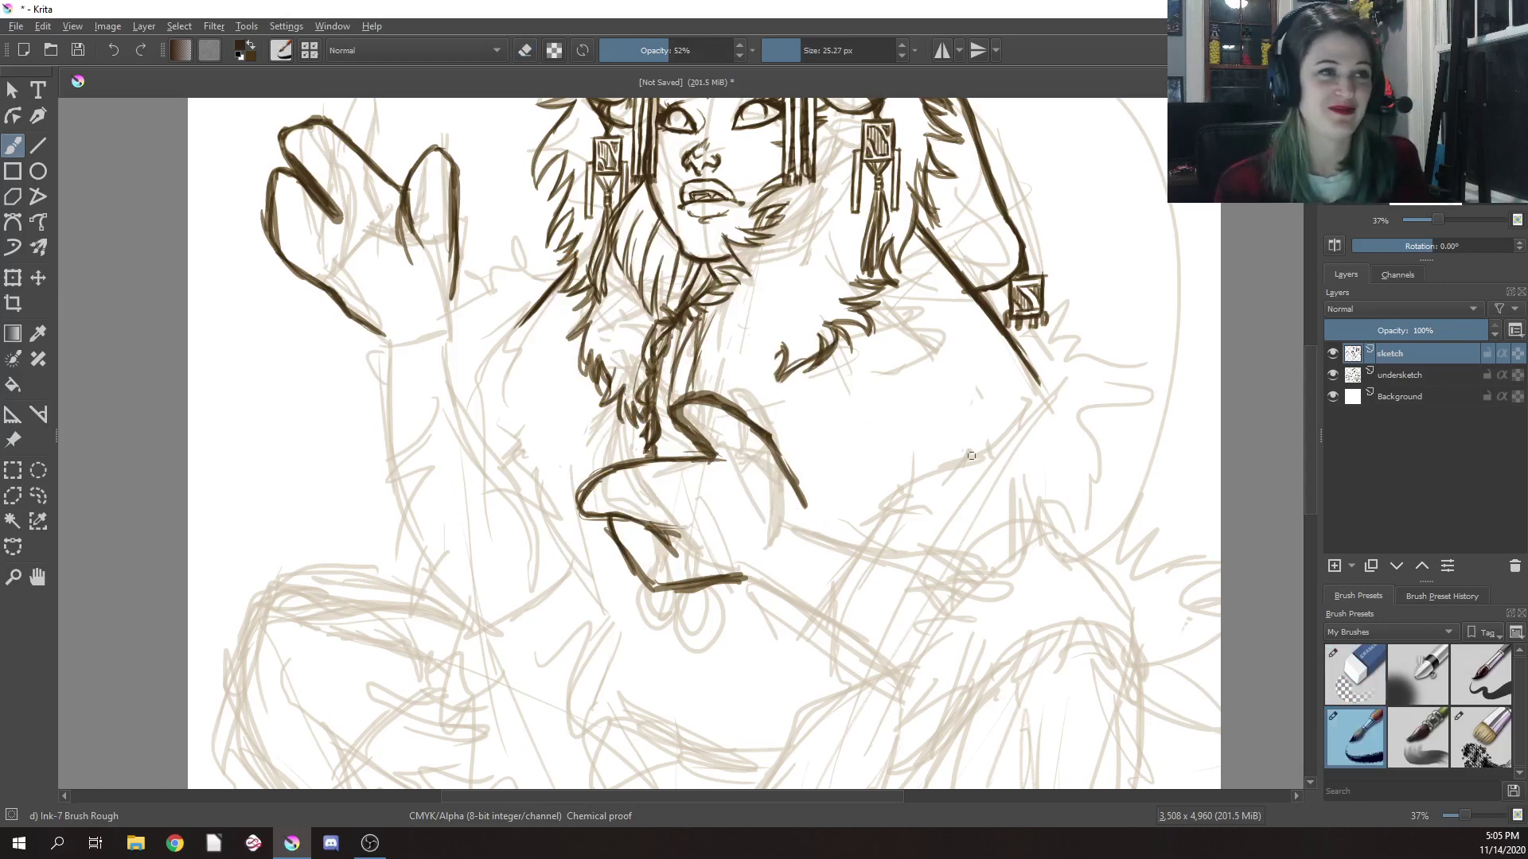
mouse_move(669, 411)
mouse_down()
mouse_move(671, 456)
mouse_move(685, 458)
mouse_move(664, 438)
mouse_up()
drag(669, 416, 672, 456)
drag(685, 443, 677, 462)
Hatch fur up the neck, between the neck and hair, and just below the chin
drag(696, 380, 688, 398)
mouse_move(698, 364)
mouse_down()
mouse_move(680, 380)
mouse_move(693, 386)
mouse_up()
drag(700, 378, 677, 393)
mouse_move(691, 376)
mouse_down()
mouse_move(677, 407)
mouse_move(674, 367)
mouse_move(687, 369)
mouse_move(668, 408)
mouse_up()
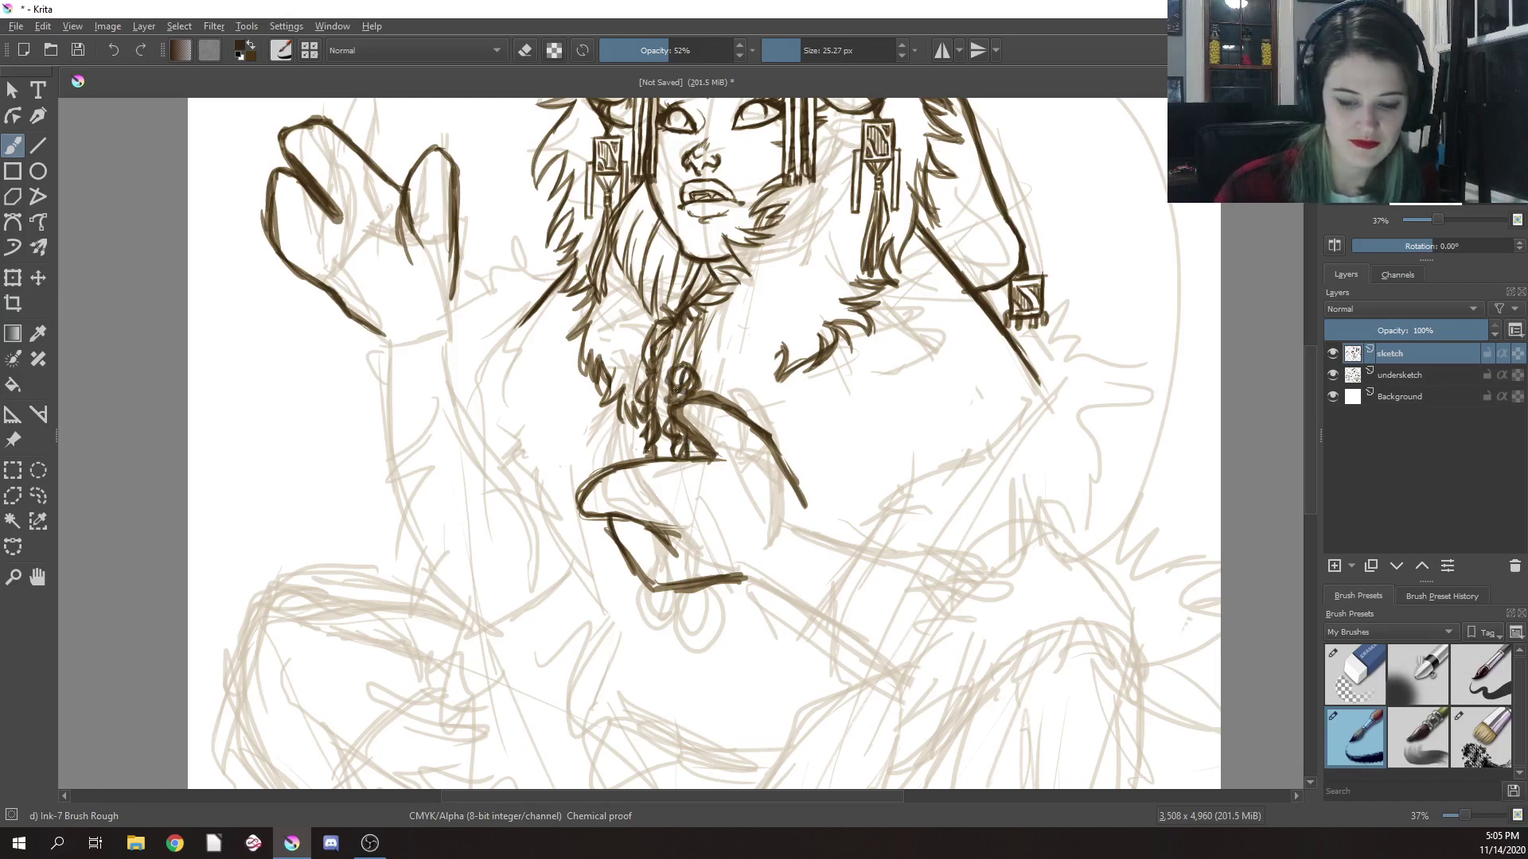
drag(695, 357, 662, 358)
mouse_move(686, 328)
mouse_down()
mouse_move(672, 350)
mouse_move(686, 363)
mouse_up()
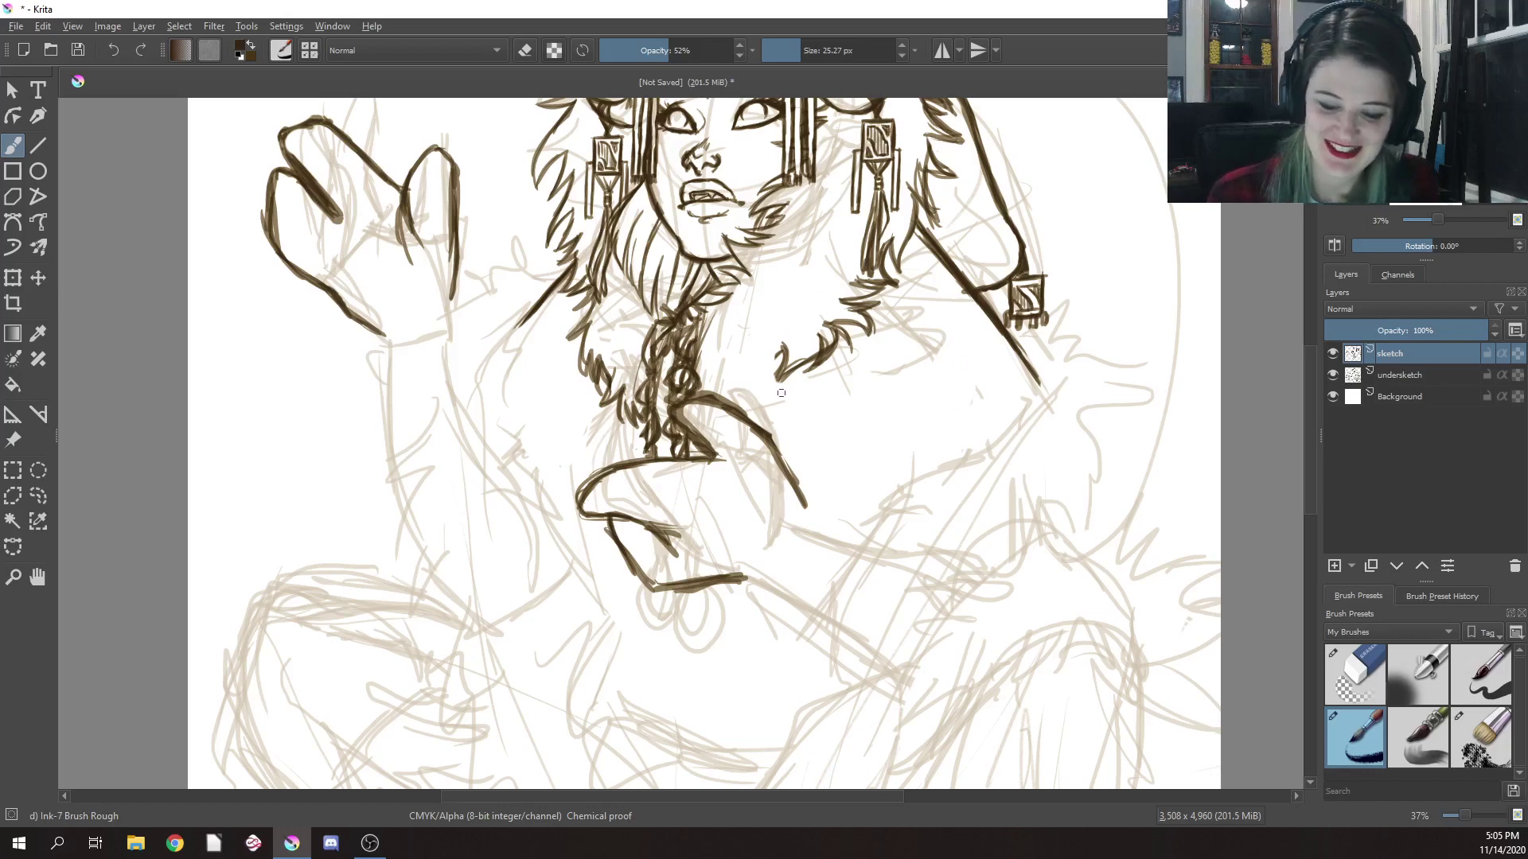
Extend the fur tuft tip downward and add hatch strokes right of the braid
mouse_move(784, 370)
mouse_down()
mouse_move(787, 397)
mouse_move(771, 369)
mouse_move(789, 400)
mouse_move(765, 398)
mouse_up()
right_click(792, 320)
click(792, 209)
right_click(815, 368)
click(909, 394)
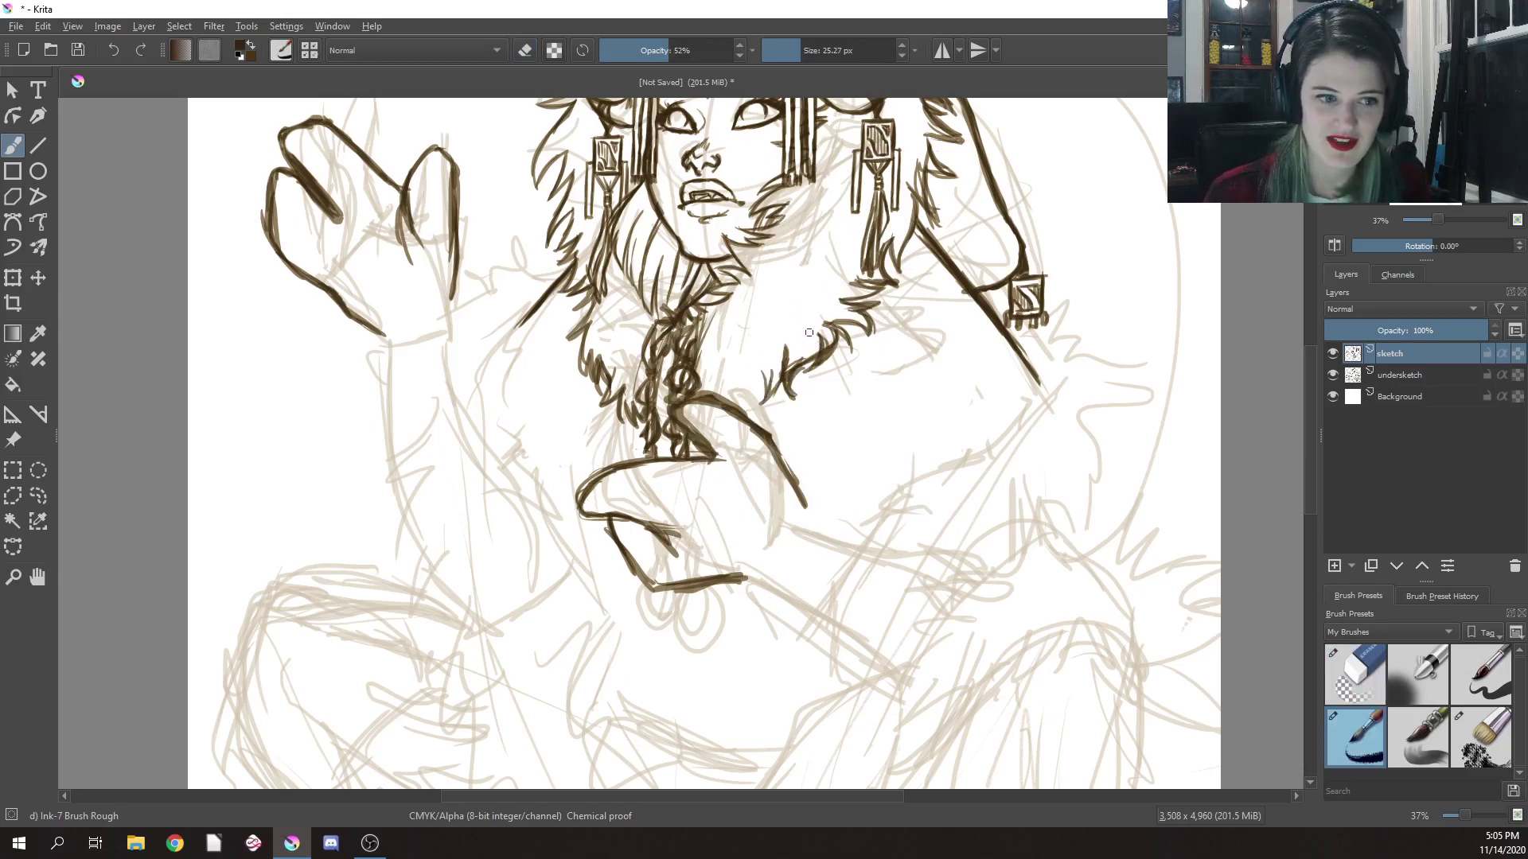
mouse_move(768, 369)
mouse_down()
mouse_move(767, 405)
mouse_move(738, 412)
mouse_move(758, 411)
mouse_up()
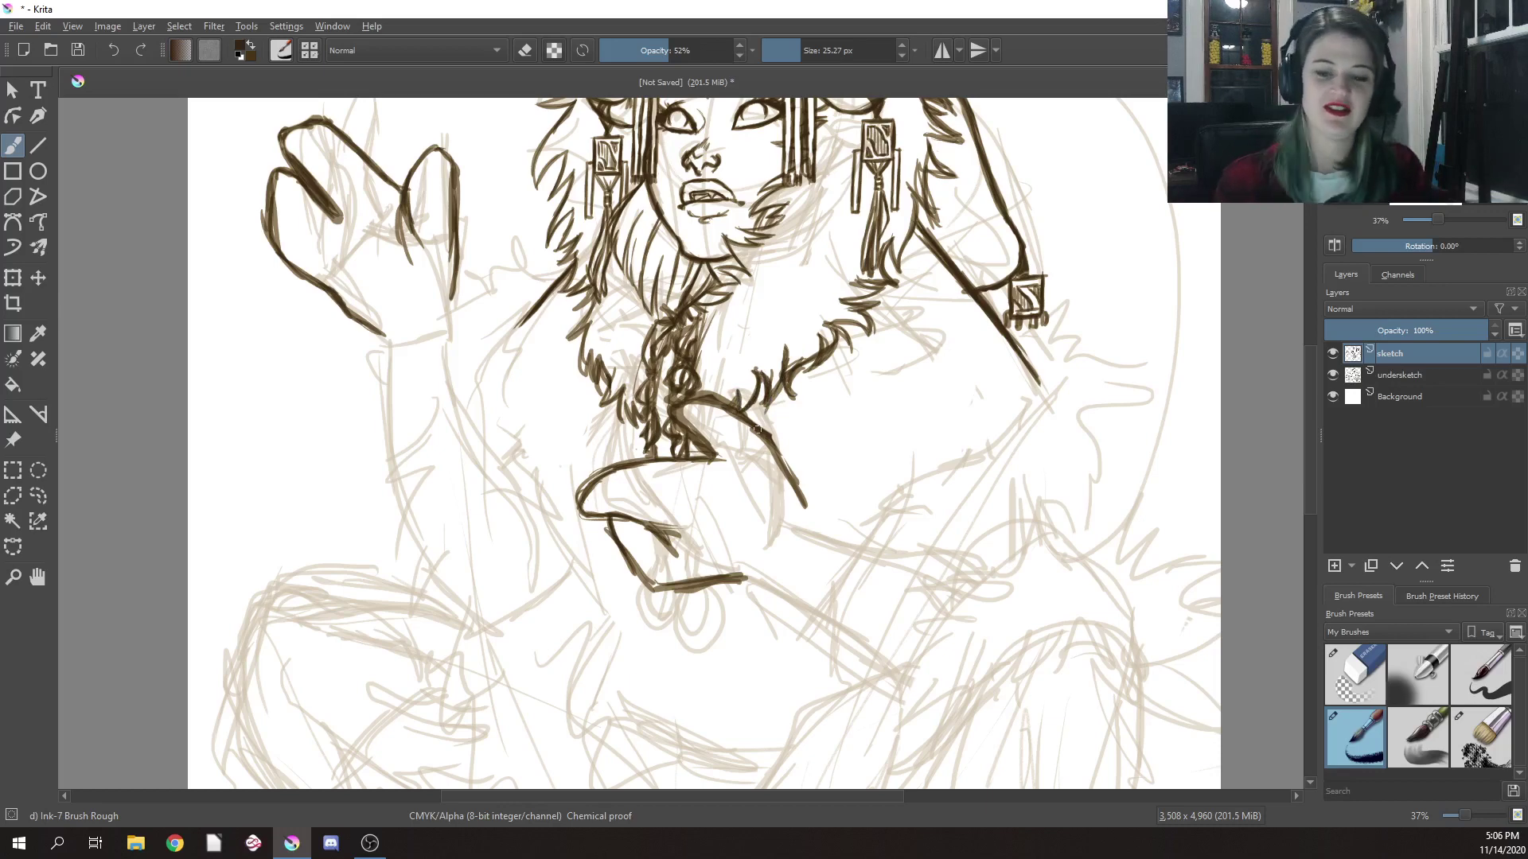
scroll(854, 463, up, 3)
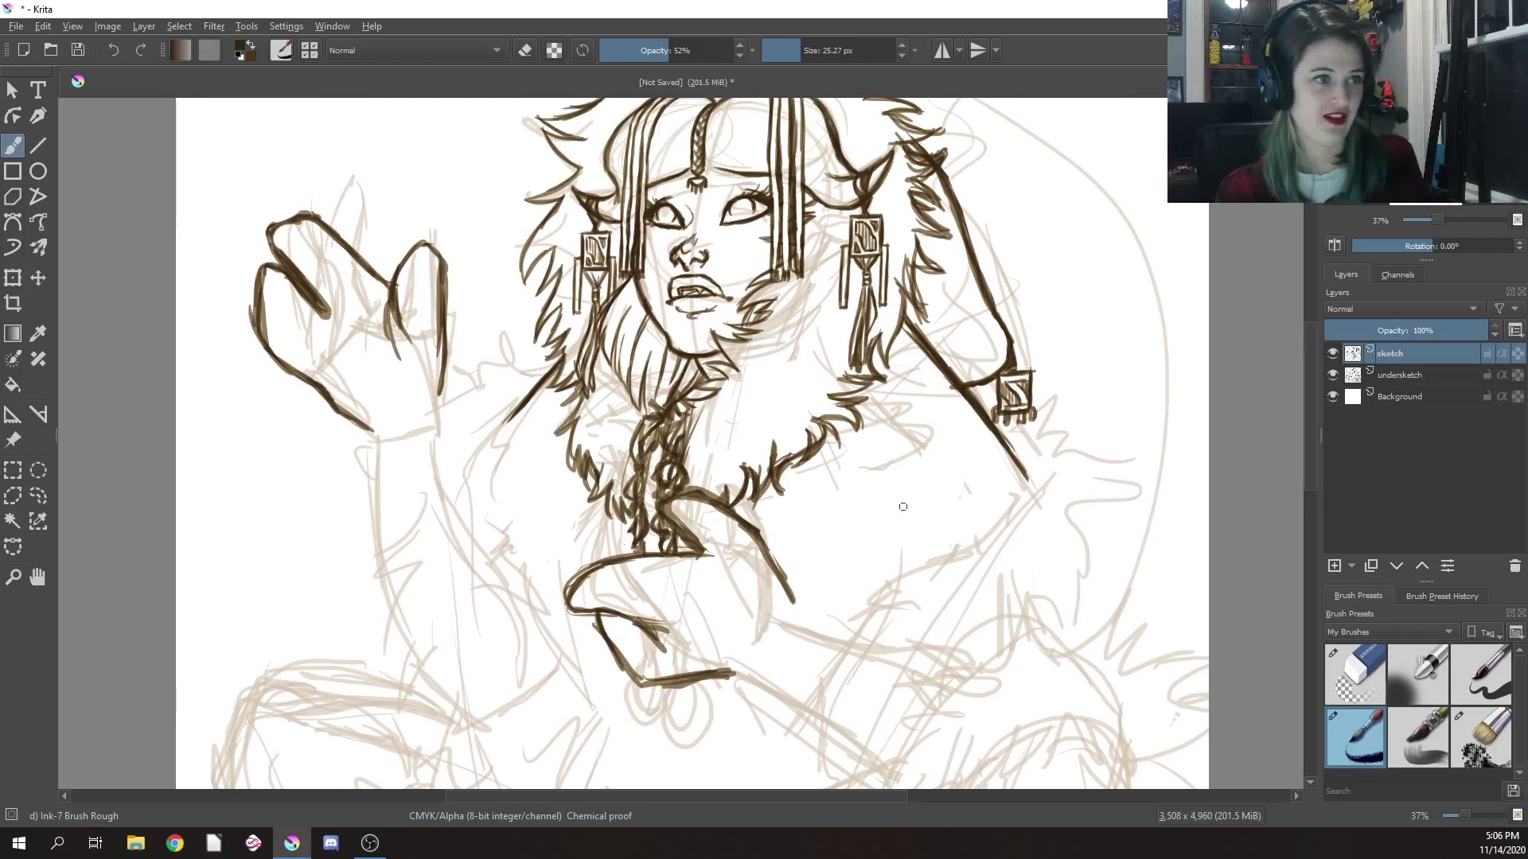
Reframe the view on the torso and ink a short fur stroke below the square ornament
right_click(1013, 510)
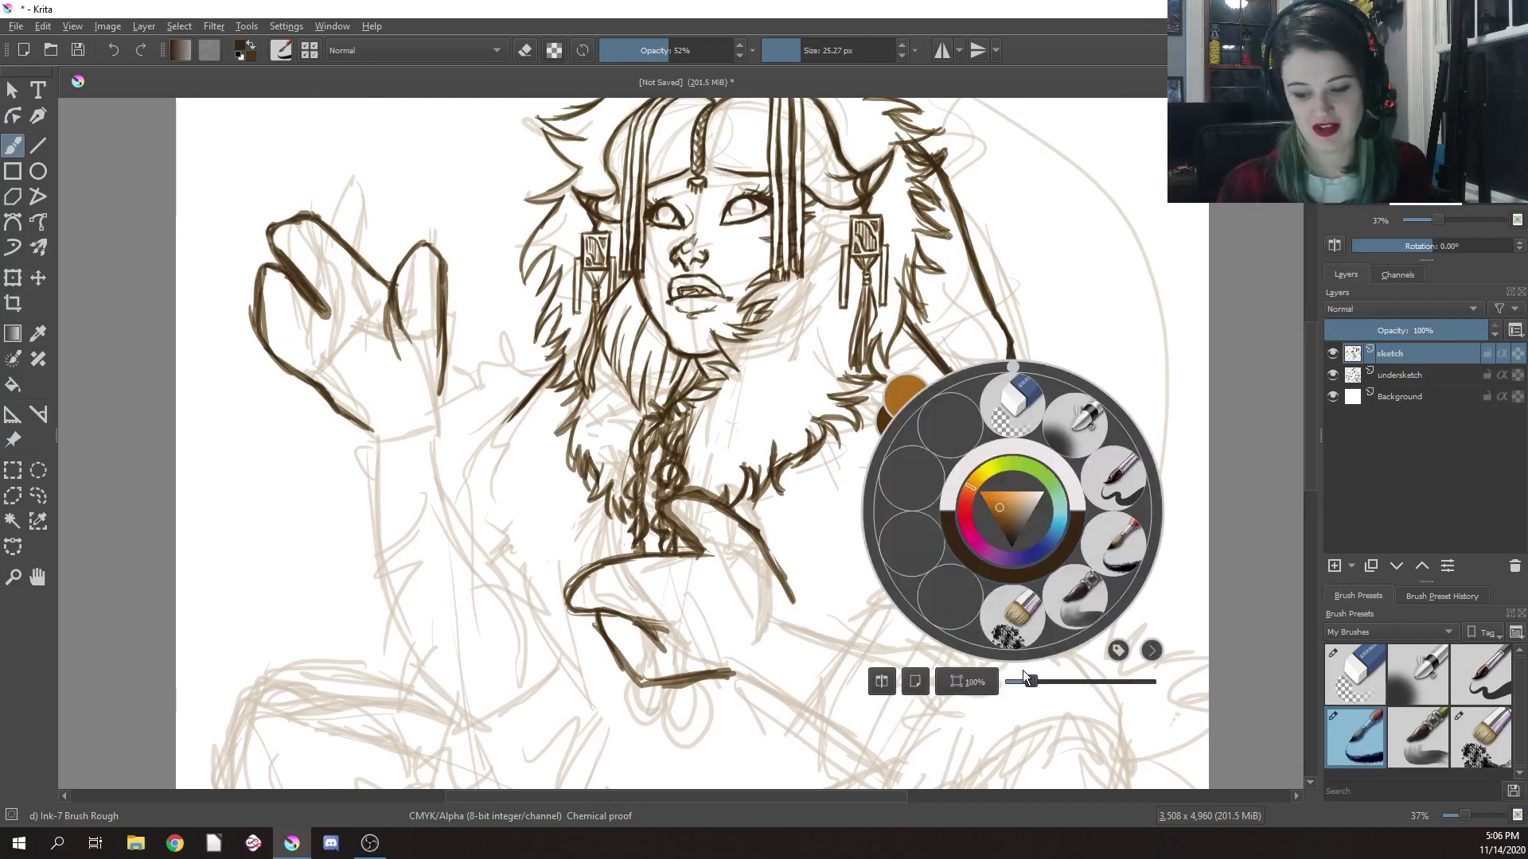
mouse_move(1027, 679)
mouse_down()
mouse_move(986, 586)
mouse_move(932, 360)
mouse_move(948, 580)
mouse_up()
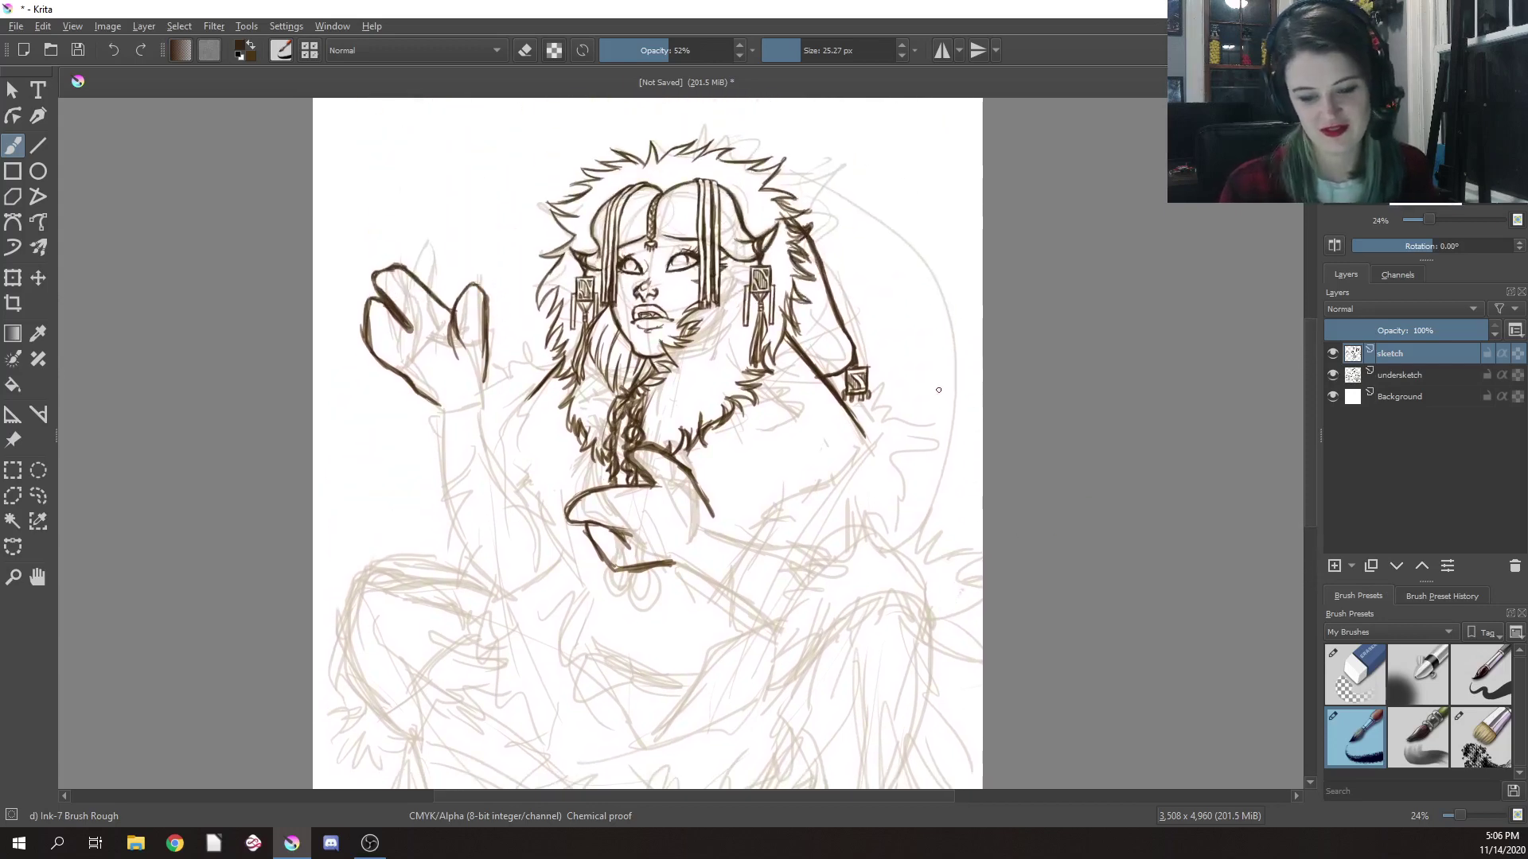
right_click(784, 387)
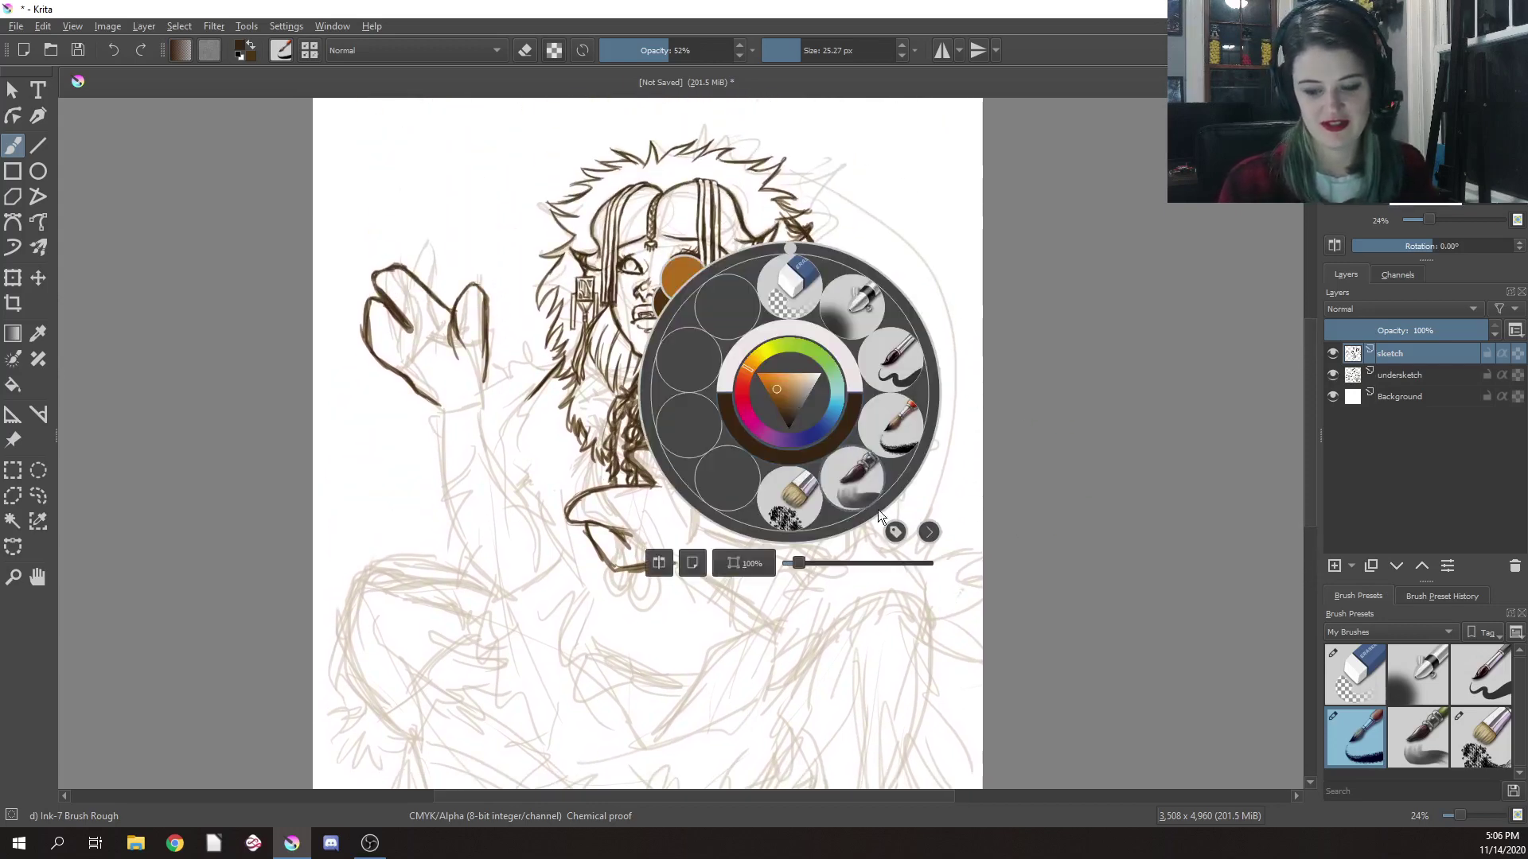
scroll(810, 562, up, 4)
drag(1023, 568, 838, 551)
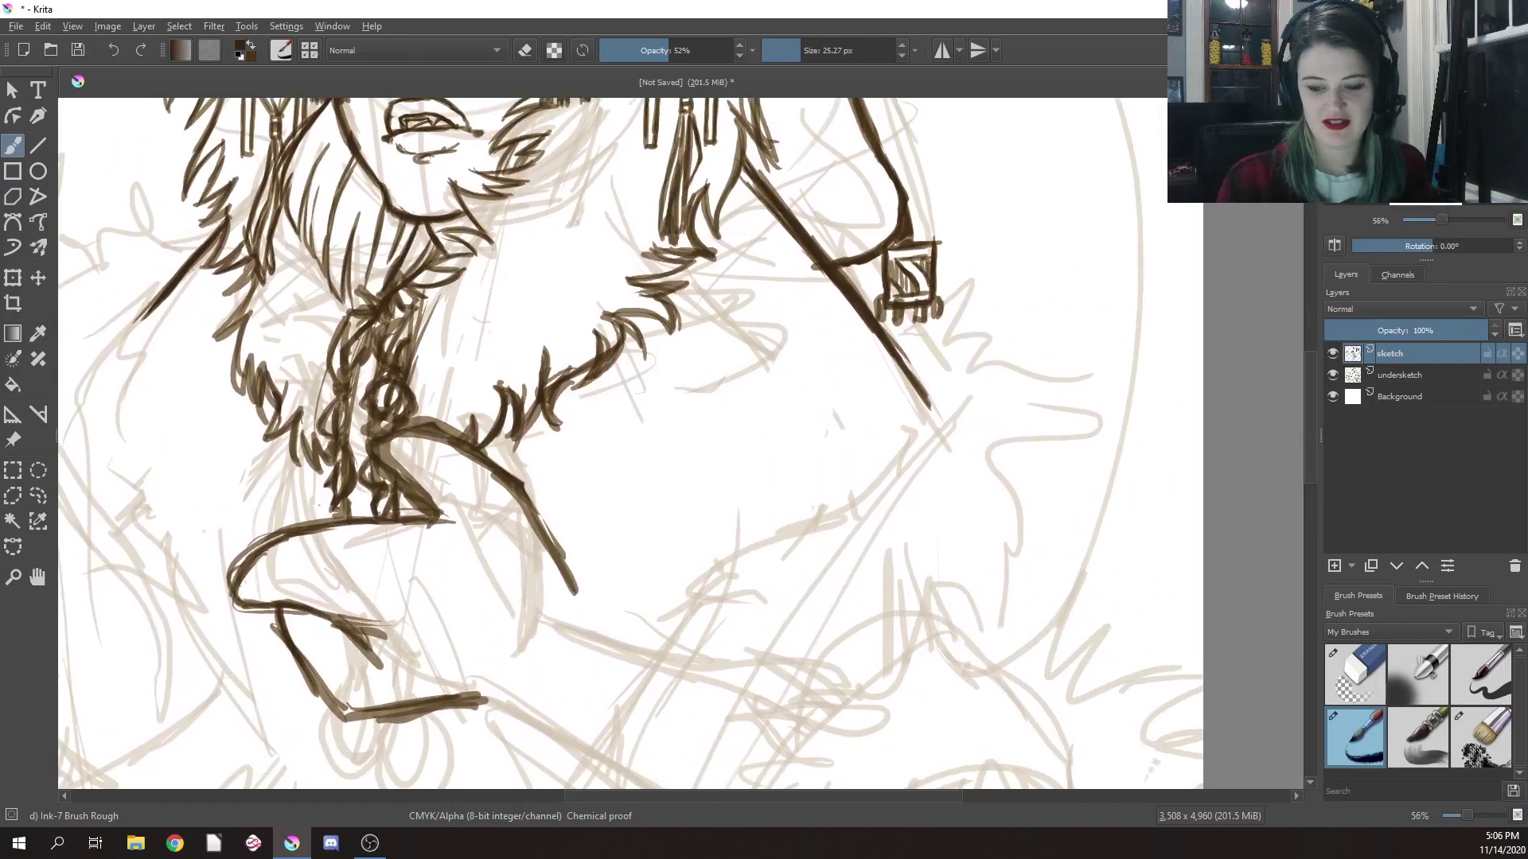
right_click(873, 446)
drag(903, 618, 883, 622)
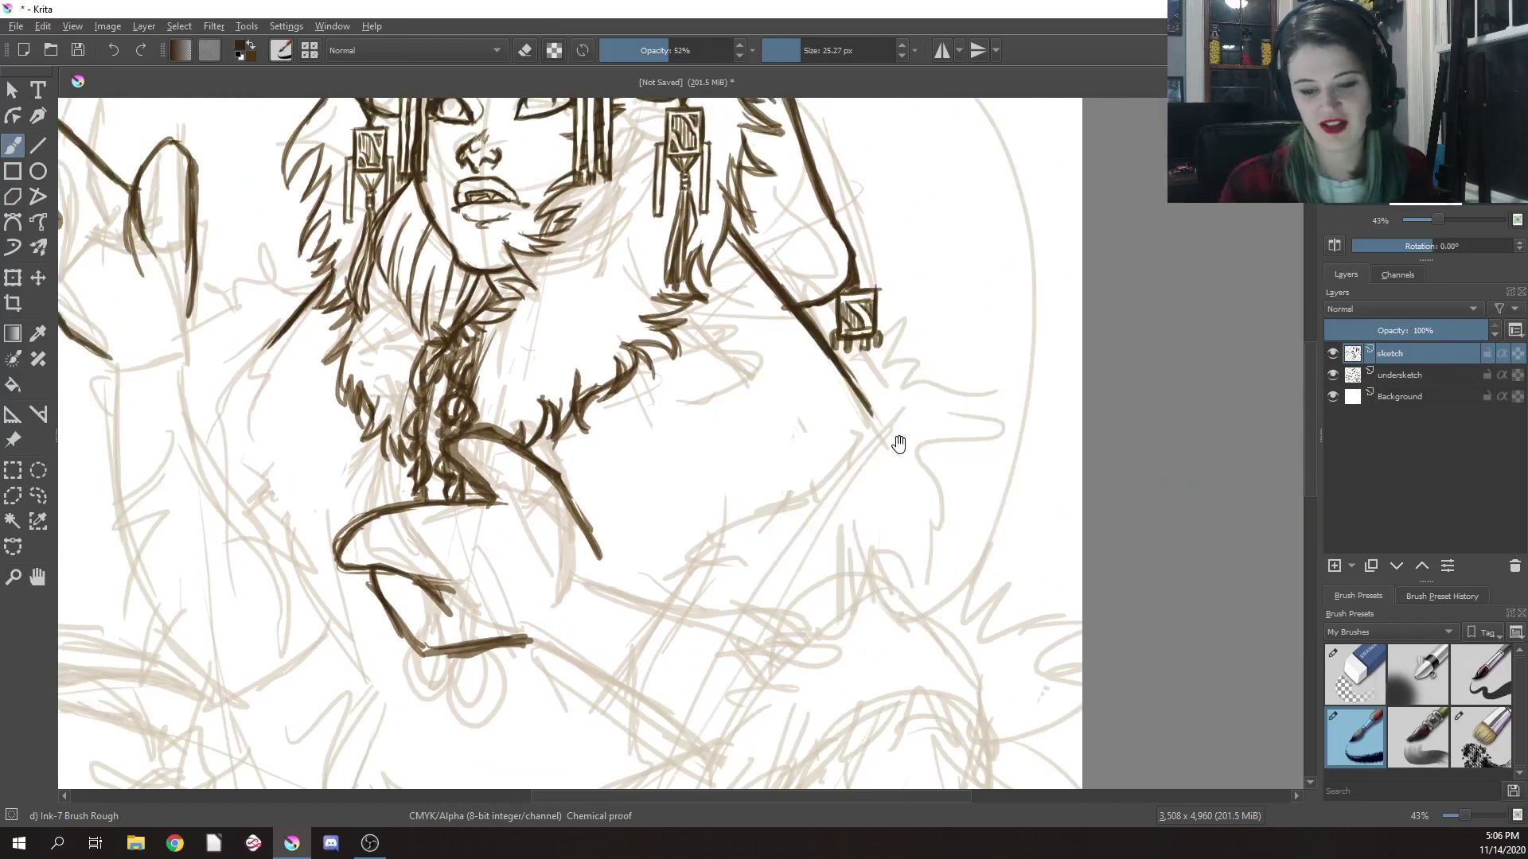
drag(893, 437, 795, 604)
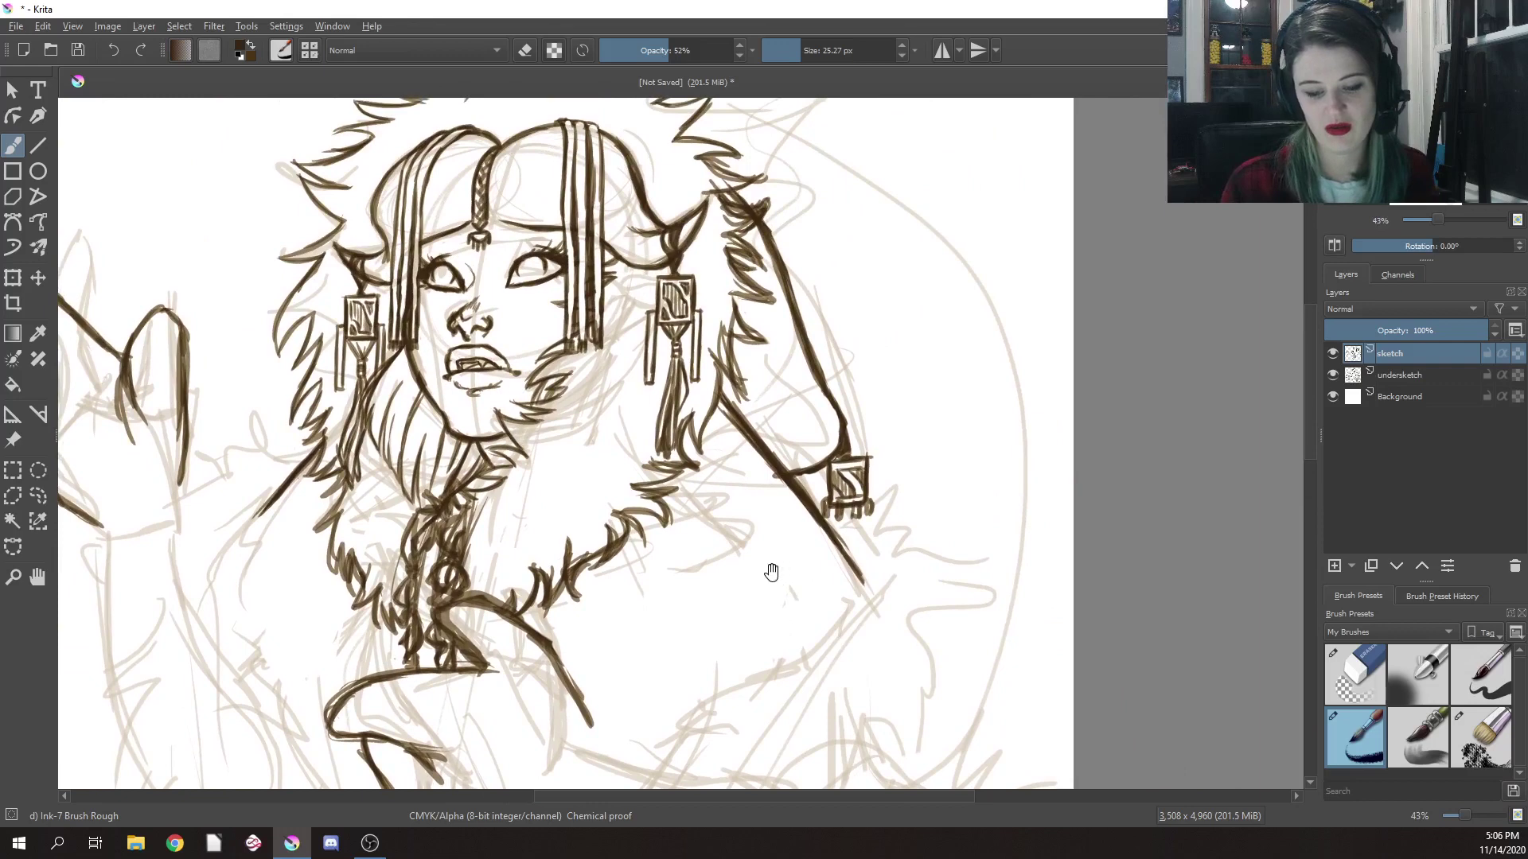
drag(771, 657, 708, 487)
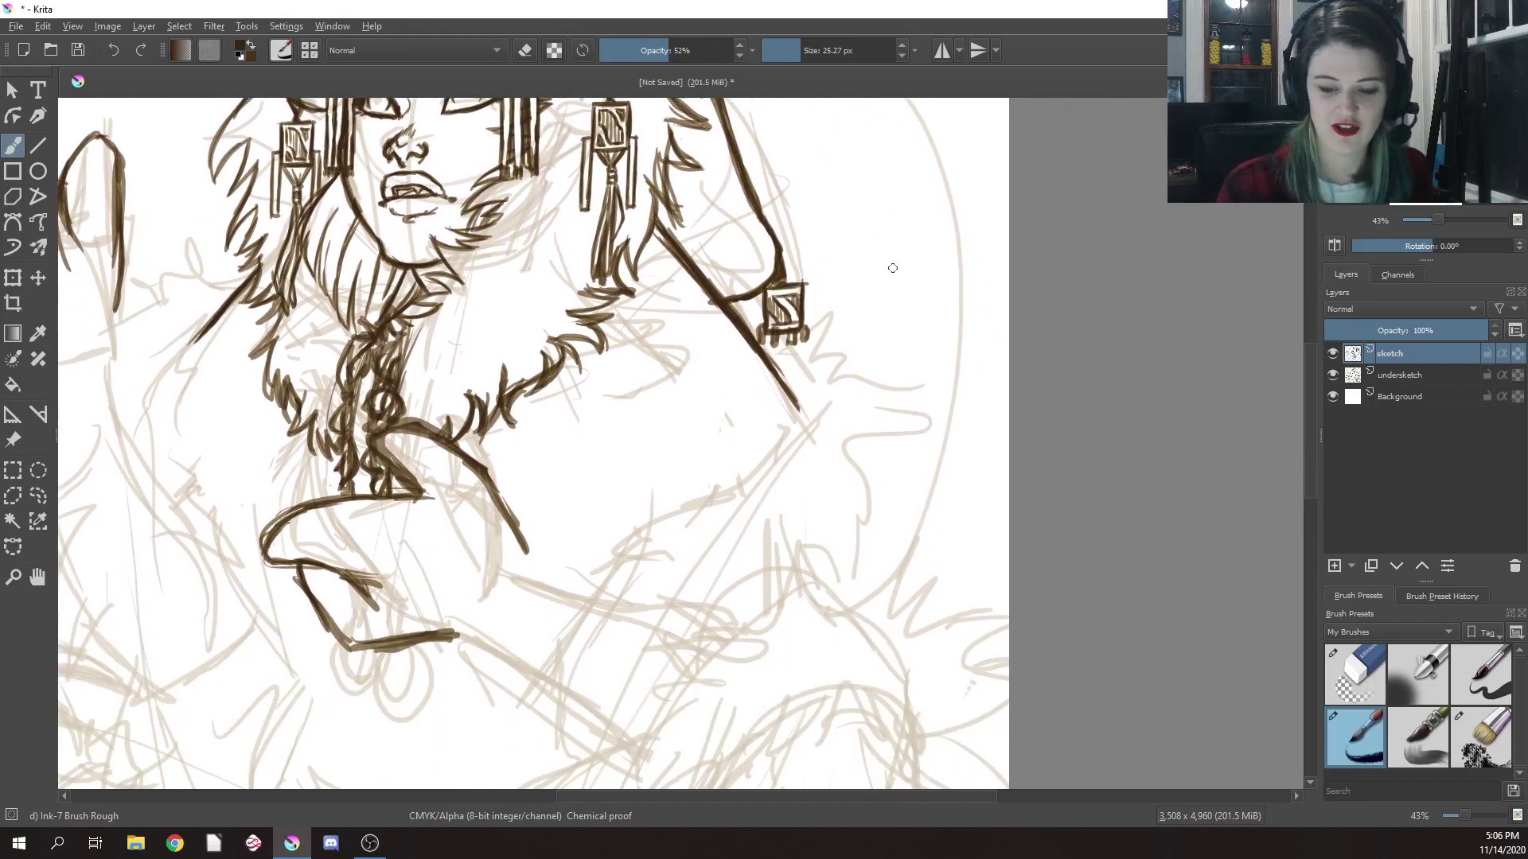
mouse_move(770, 362)
mouse_down()
mouse_move(844, 342)
mouse_move(855, 366)
mouse_move(883, 357)
mouse_move(843, 370)
mouse_move(885, 354)
mouse_move(818, 368)
mouse_up()
Ink the zigzag fur strokes beside the ornament and extend the lower fur curve downward
mouse_move(818, 367)
mouse_down()
mouse_move(853, 342)
mouse_move(776, 371)
mouse_move(939, 370)
mouse_move(865, 390)
mouse_move(933, 427)
mouse_move(937, 442)
mouse_move(898, 463)
mouse_move(925, 546)
mouse_up()
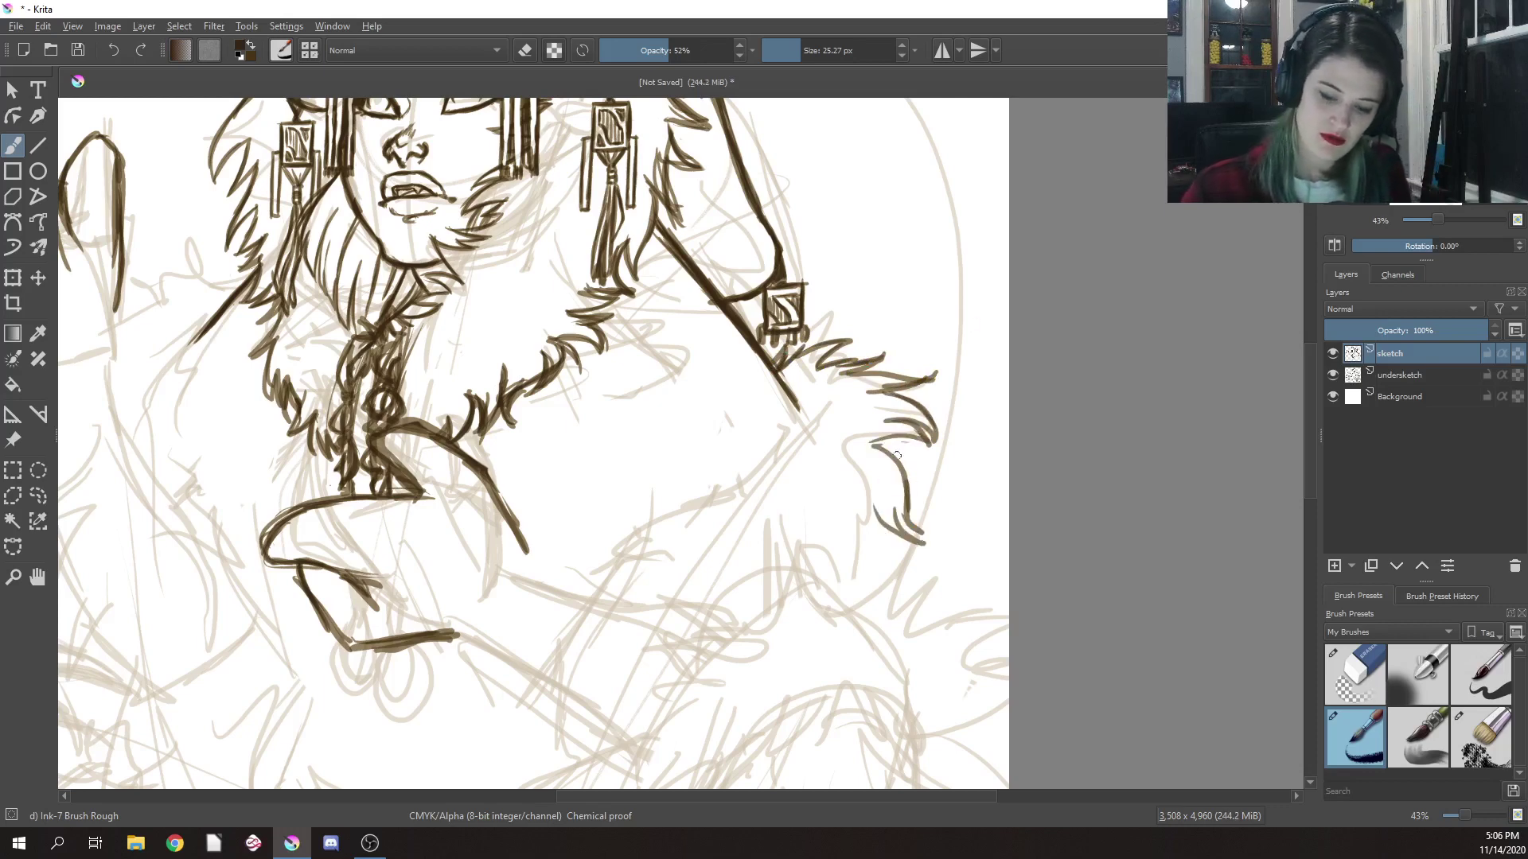
mouse_move(897, 455)
mouse_down()
mouse_move(933, 500)
mouse_move(921, 547)
mouse_up()
mouse_move(866, 498)
mouse_down()
mouse_move(912, 546)
mouse_move(863, 586)
mouse_up()
drag(874, 492, 857, 586)
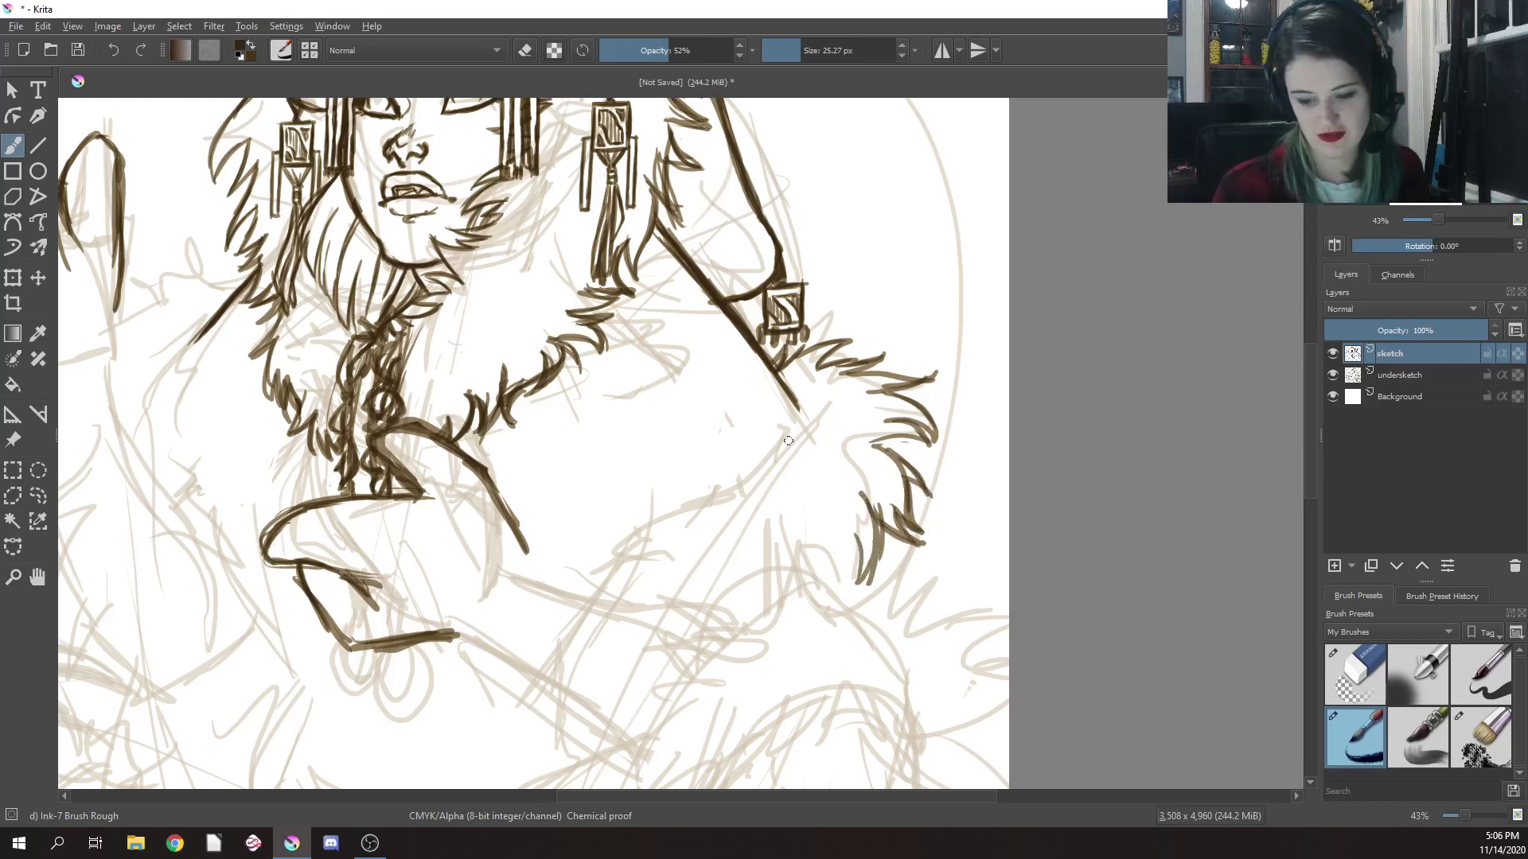
mouse_move(794, 415)
mouse_down()
mouse_move(767, 455)
mouse_move(780, 459)
mouse_move(682, 497)
mouse_move(717, 506)
mouse_move(746, 457)
mouse_up()
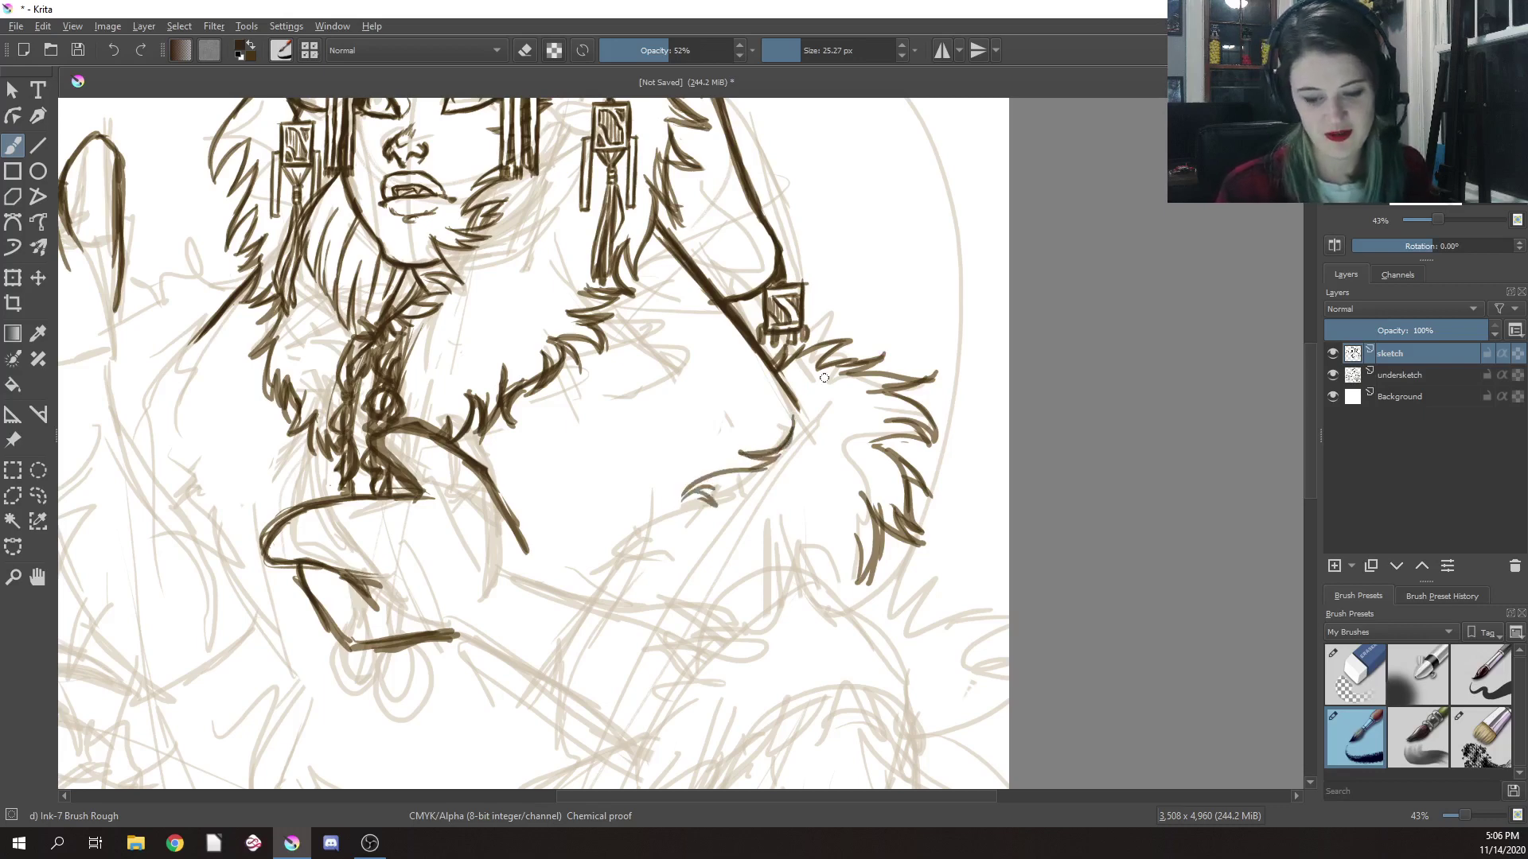
Erase the stray ink strokes with Eraser Circle
right_click(817, 379)
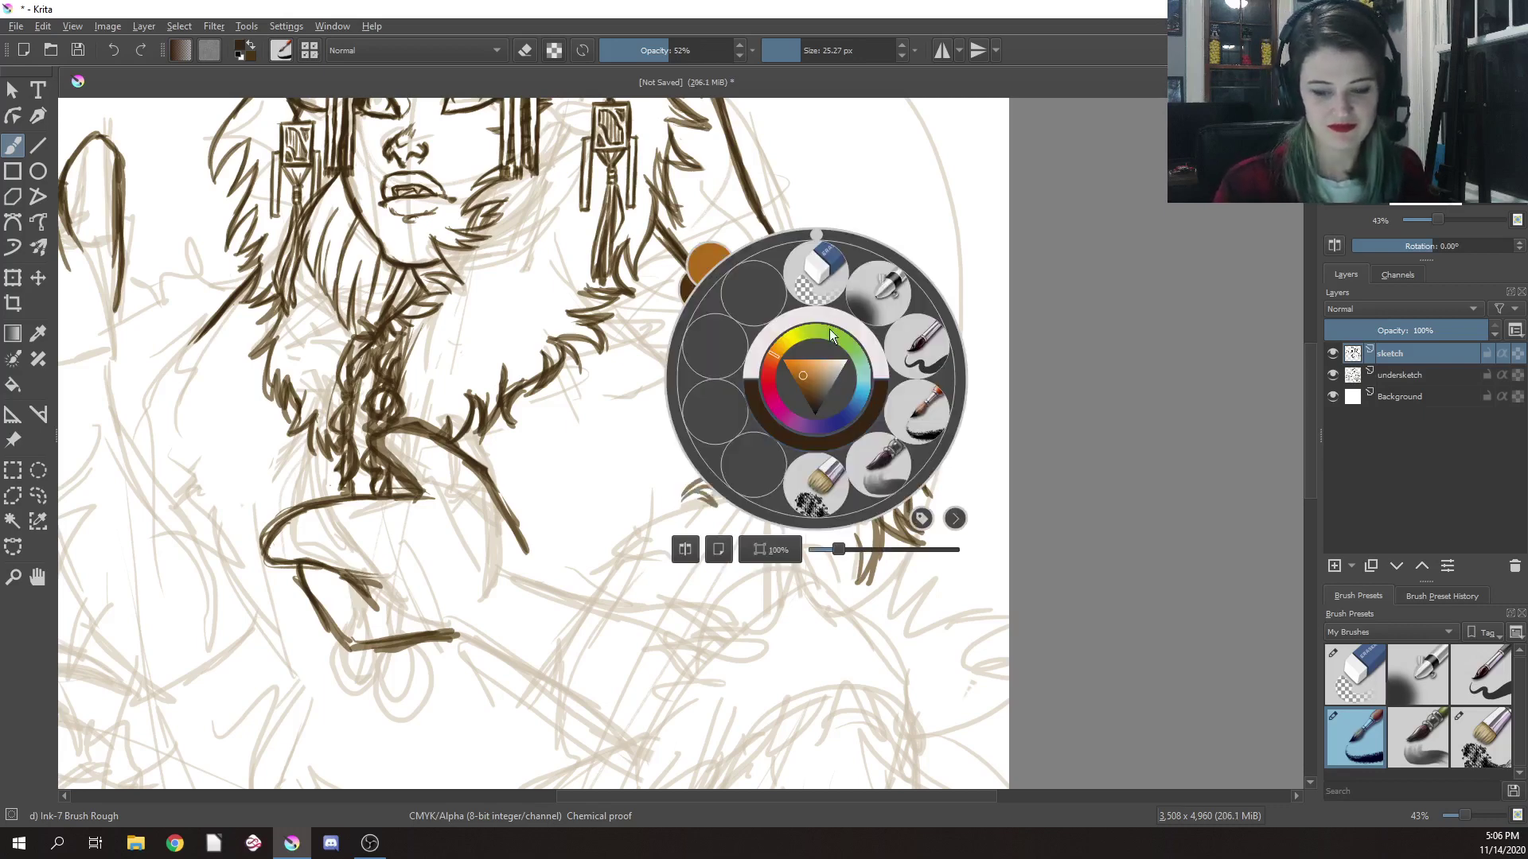
click(817, 273)
drag(807, 426, 756, 465)
mouse_move(752, 461)
mouse_down()
mouse_move(680, 514)
mouse_move(818, 393)
mouse_move(797, 410)
mouse_move(764, 369)
mouse_move(785, 373)
mouse_up()
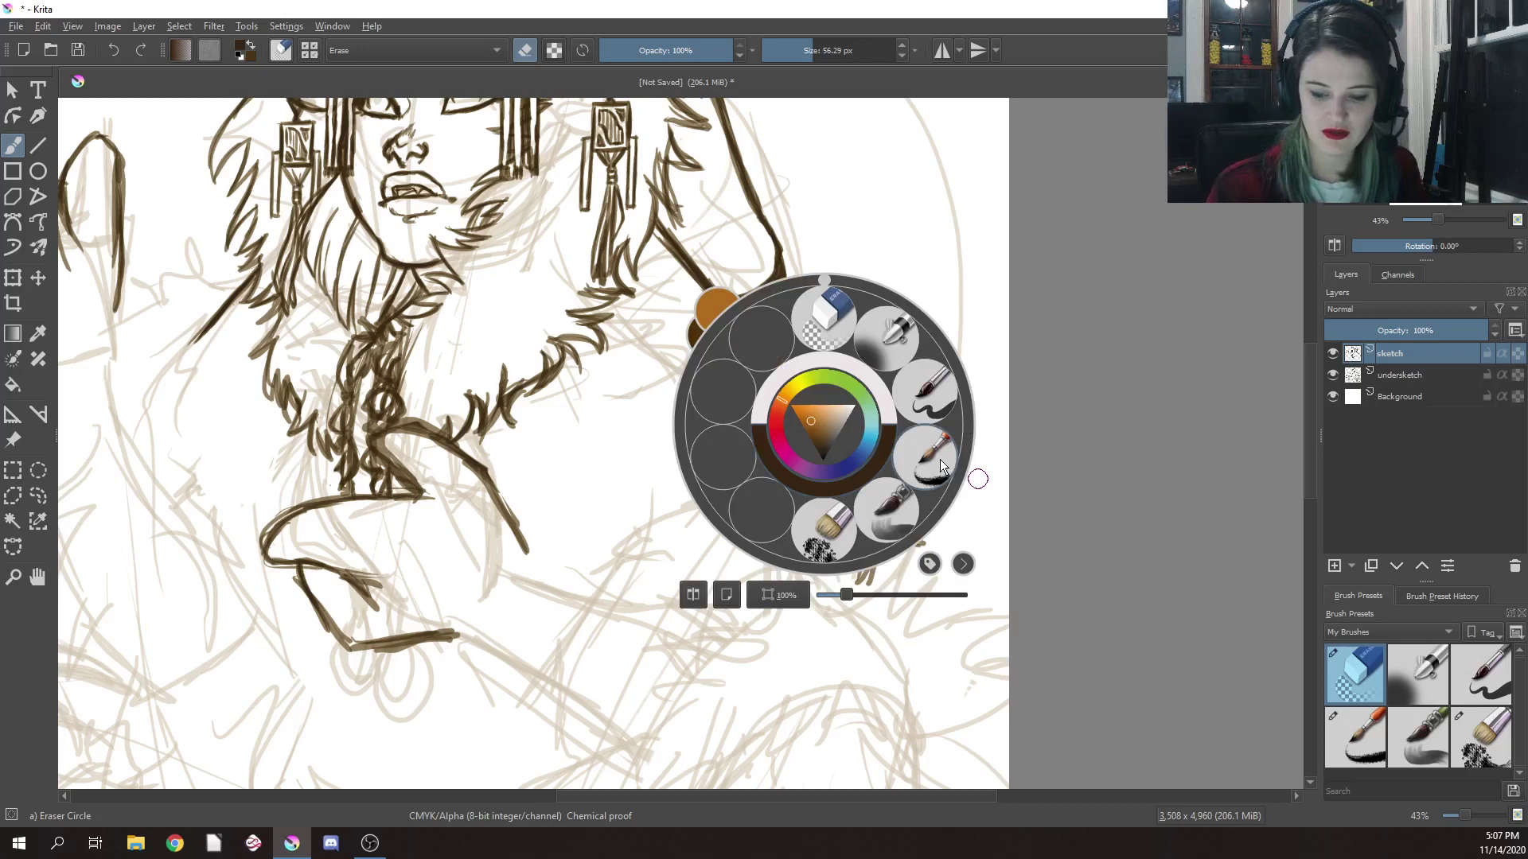
With Ink-7 Brush Rough, redraw the curved shoulder line and add short fur strokes
click(927, 460)
drag(746, 352, 754, 407)
mouse_move(744, 344)
mouse_down()
mouse_move(730, 495)
mouse_move(788, 362)
mouse_move(816, 378)
mouse_up()
mouse_move(758, 343)
mouse_down()
mouse_move(818, 379)
mouse_move(807, 368)
mouse_move(689, 524)
mouse_move(577, 604)
mouse_up()
Erase the unwanted long stroke running down the shoulder
right_click(803, 362)
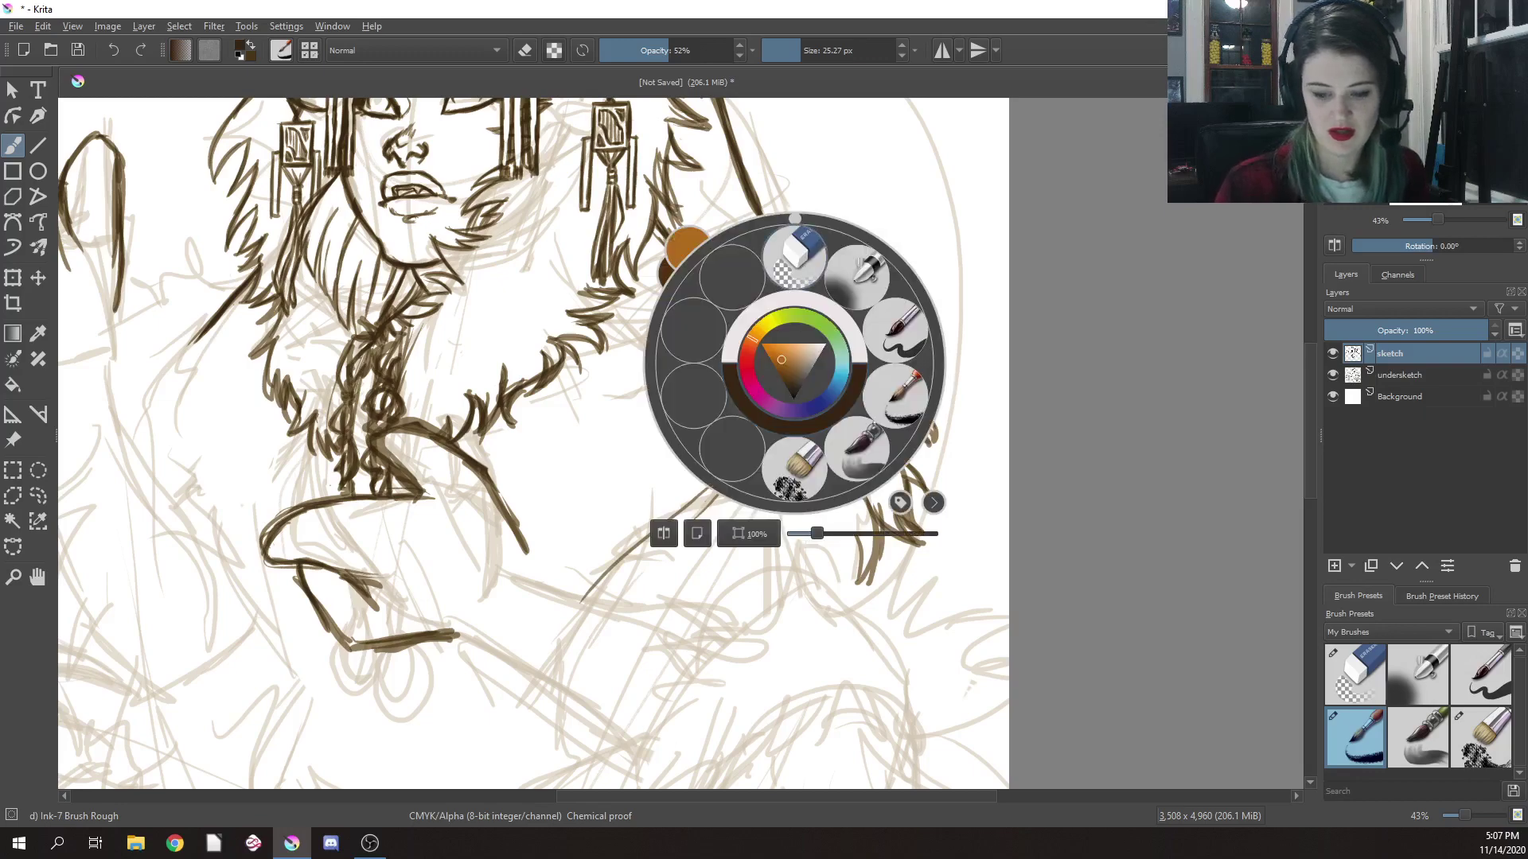
click(794, 257)
drag(733, 461, 580, 602)
drag(690, 522, 731, 477)
Ink short fur strokes near the shoulder and under the square ornament
right_click(841, 466)
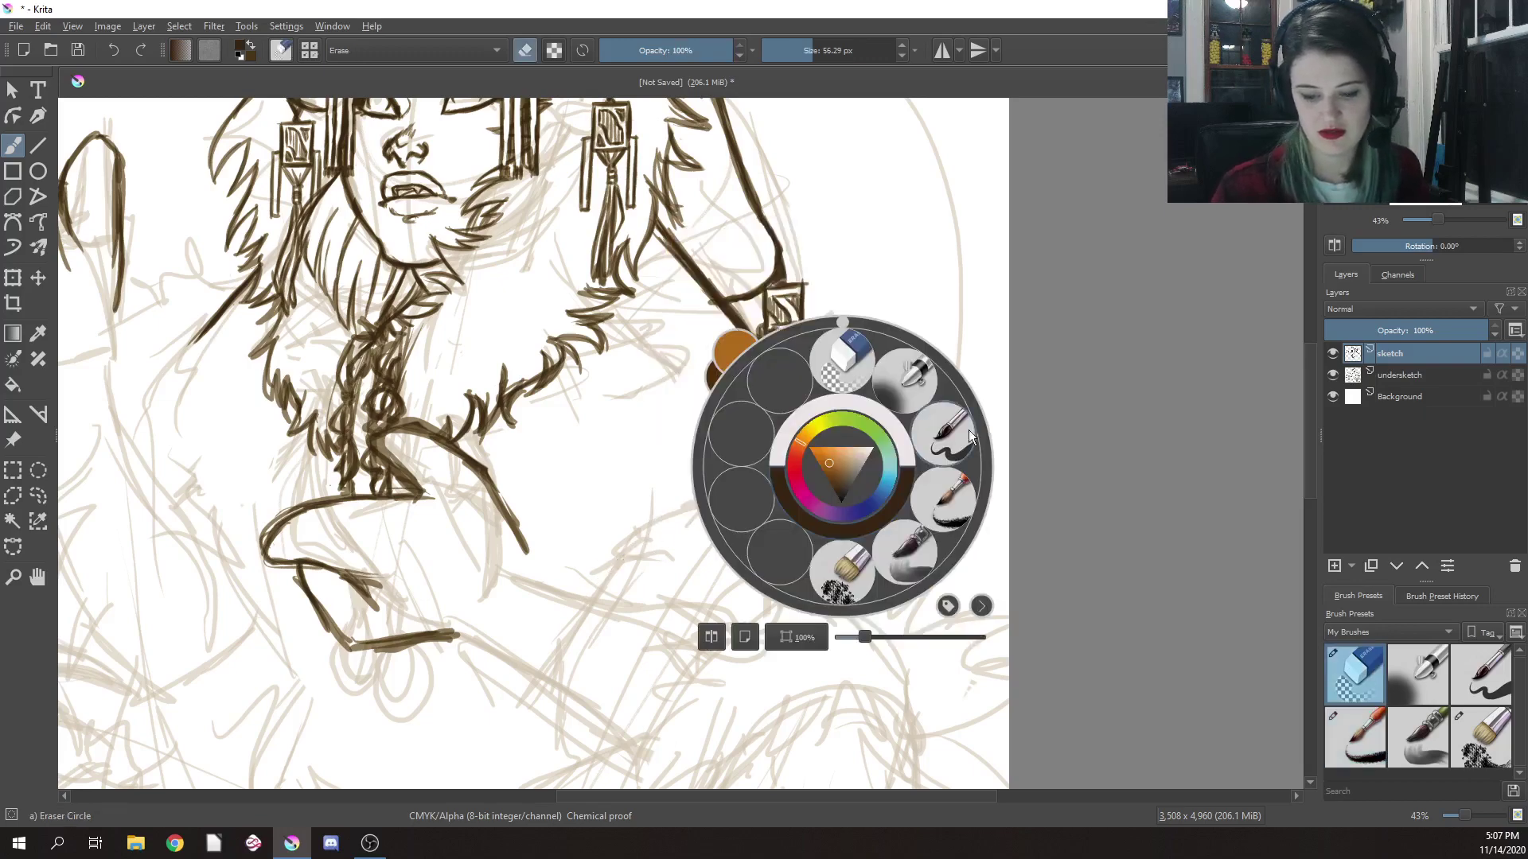
click(947, 497)
drag(742, 323, 722, 404)
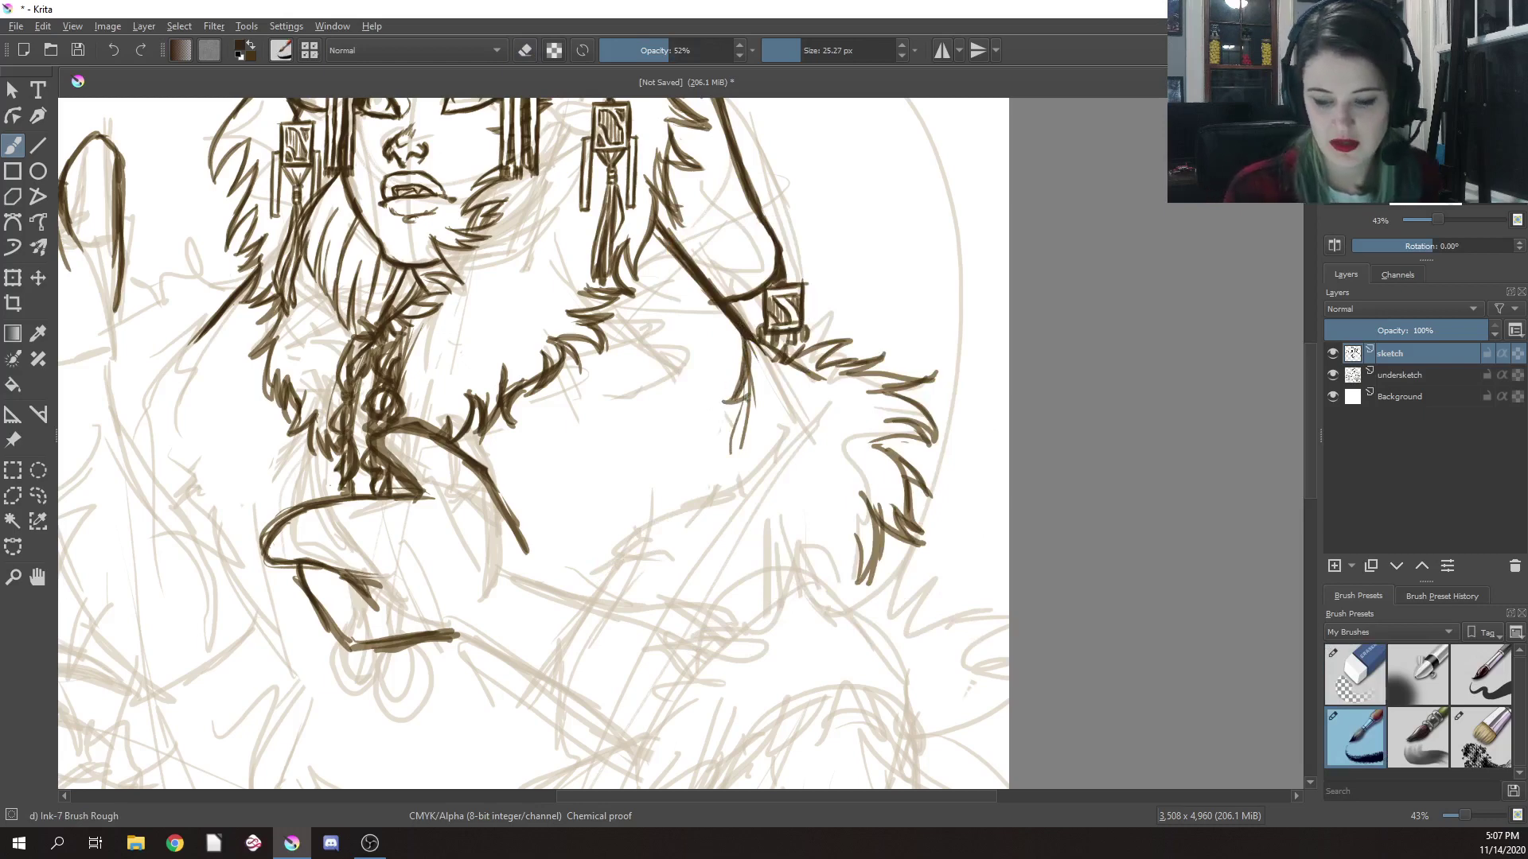
drag(770, 332, 766, 342)
mouse_move(784, 333)
mouse_down()
mouse_move(788, 352)
mouse_move(772, 338)
mouse_move(762, 357)
mouse_move(788, 328)
mouse_move(780, 350)
mouse_move(760, 339)
mouse_move(783, 353)
mouse_move(820, 342)
mouse_up()
Ink fur strokes beside the ornament and the shoulder line running down below it
right_click(828, 299)
click(830, 192)
right_click(792, 326)
click(912, 369)
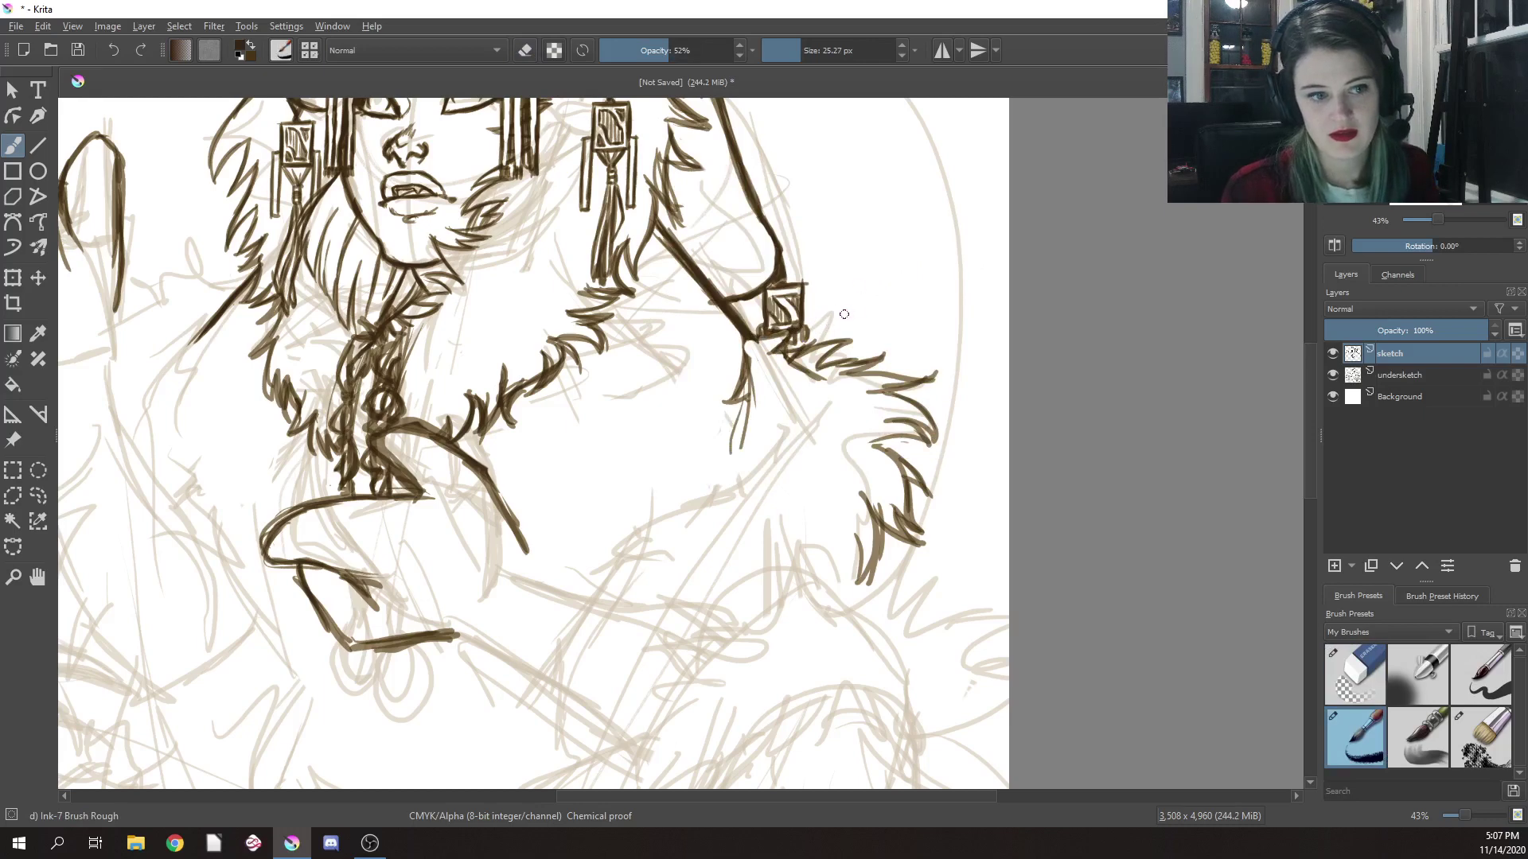
drag(796, 360, 856, 344)
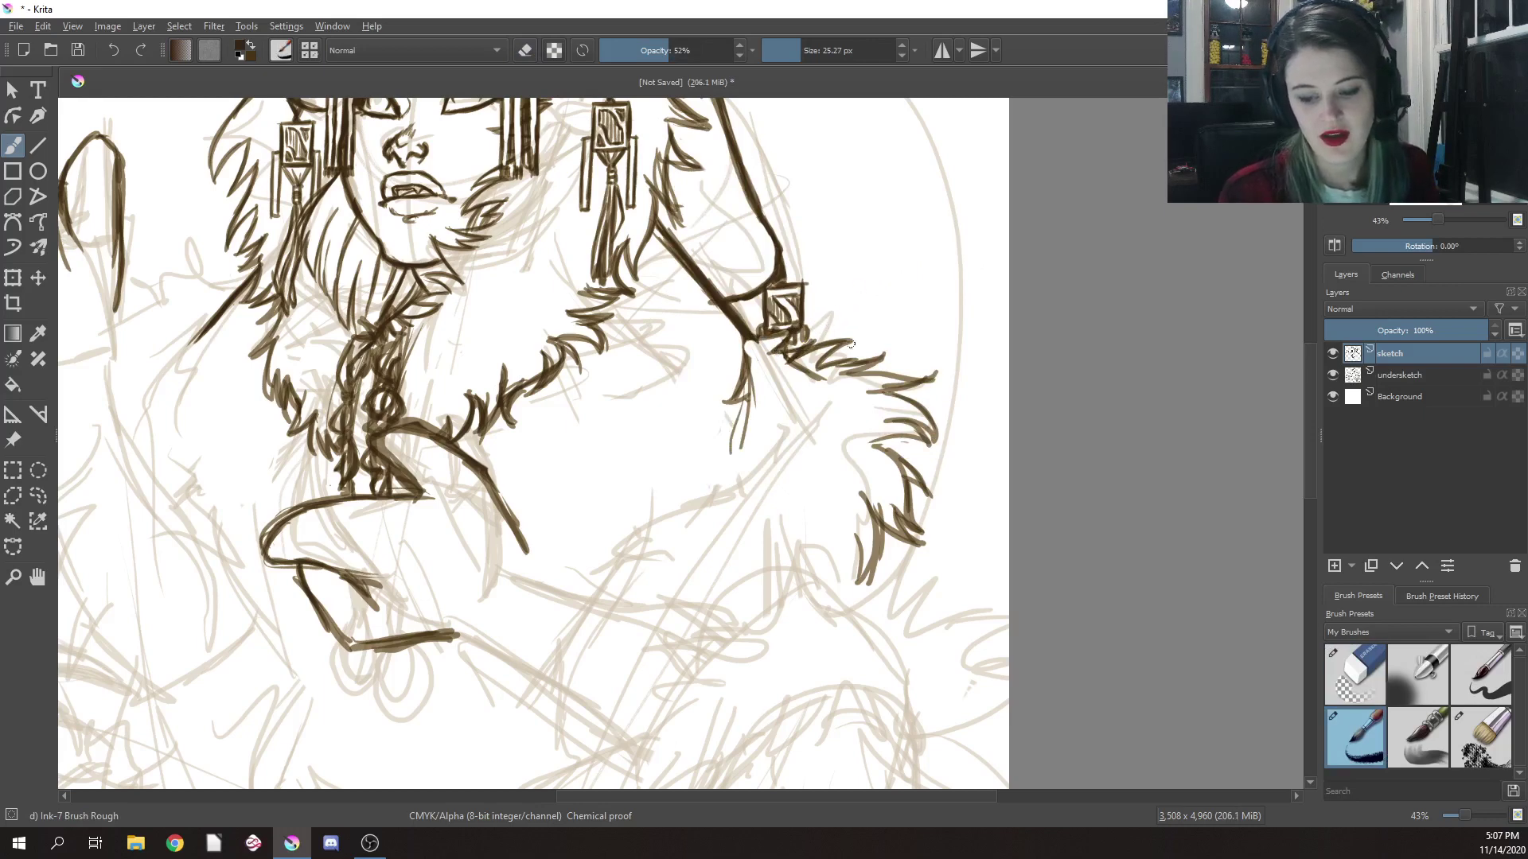
mouse_move(750, 339)
mouse_down()
mouse_move(745, 398)
mouse_move(726, 404)
mouse_up()
drag(748, 402, 721, 451)
Curve the sleeve line down to the left and extend the fur line
mouse_move(742, 415)
mouse_down()
mouse_move(704, 456)
mouse_move(739, 452)
mouse_up()
drag(745, 415, 718, 447)
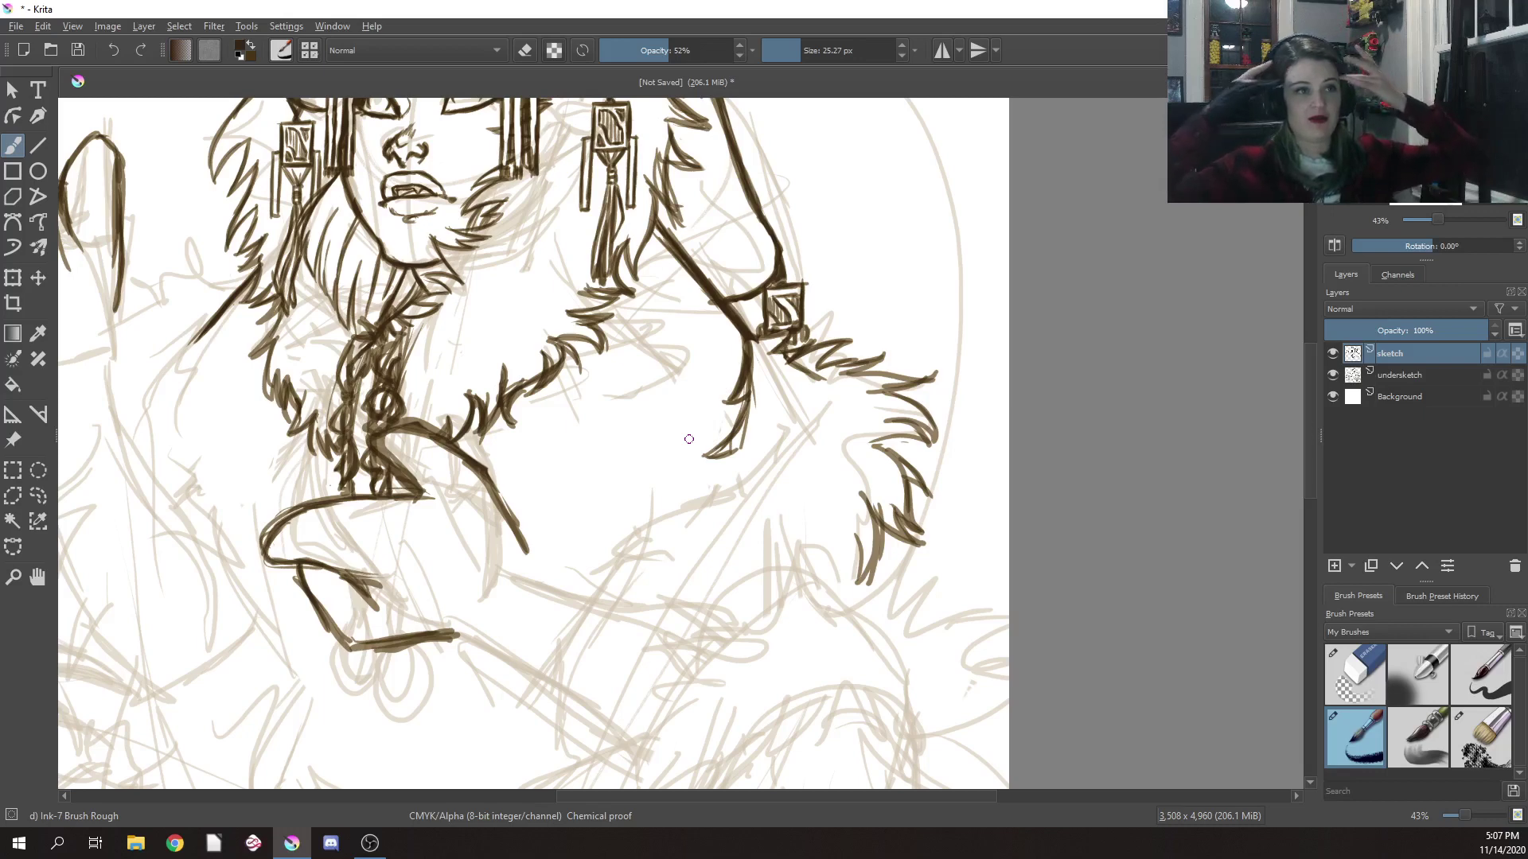
mouse_move(704, 459)
mouse_down()
mouse_move(738, 454)
mouse_move(670, 500)
mouse_up()
Ink fur strokes along the lower sleeve edge with Ink-7 Brush Rough
right_click(750, 447)
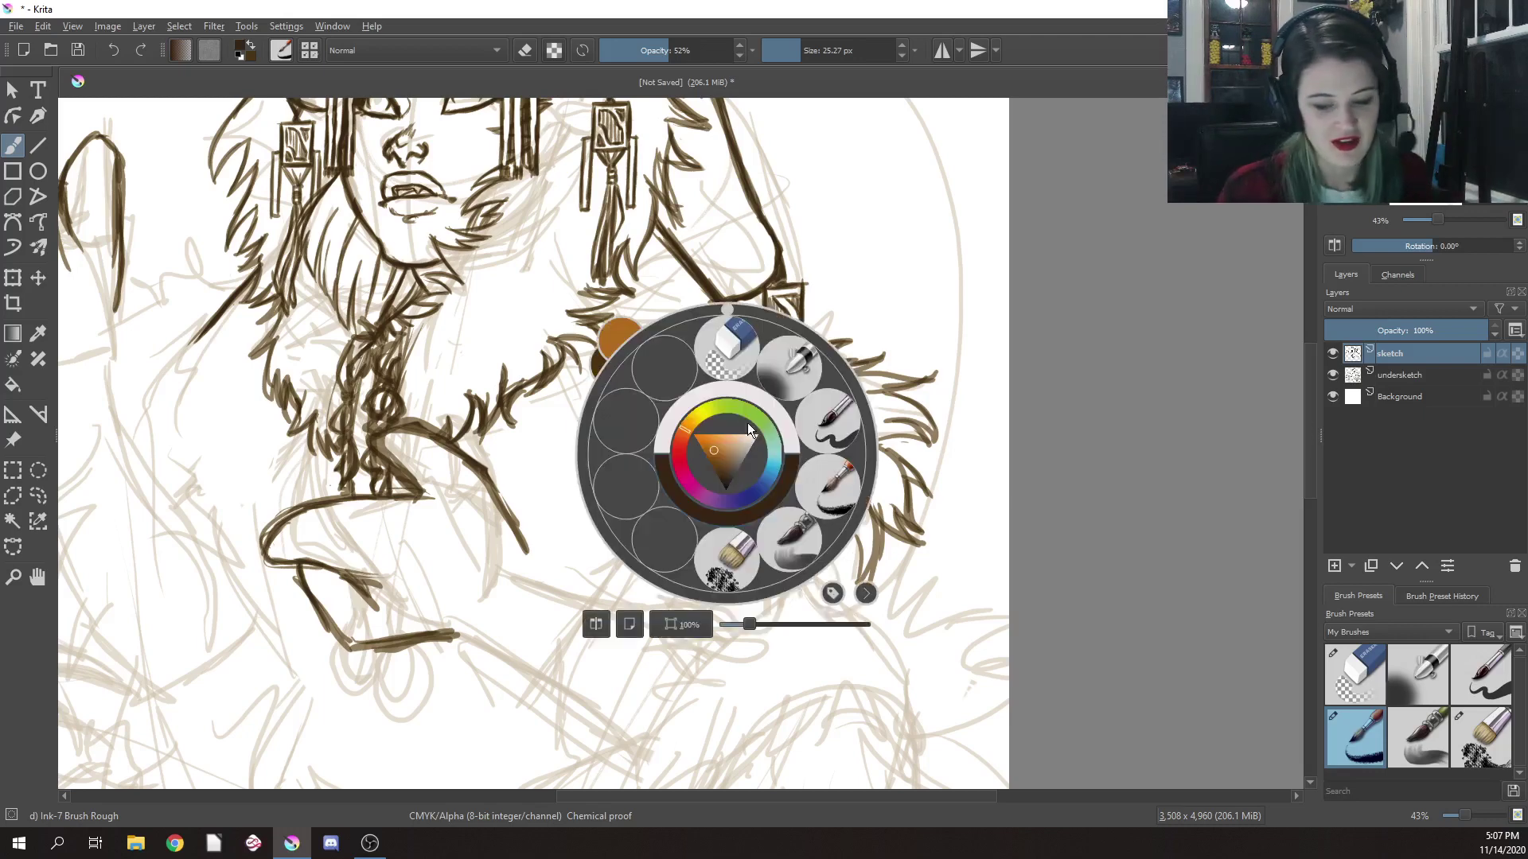
click(728, 343)
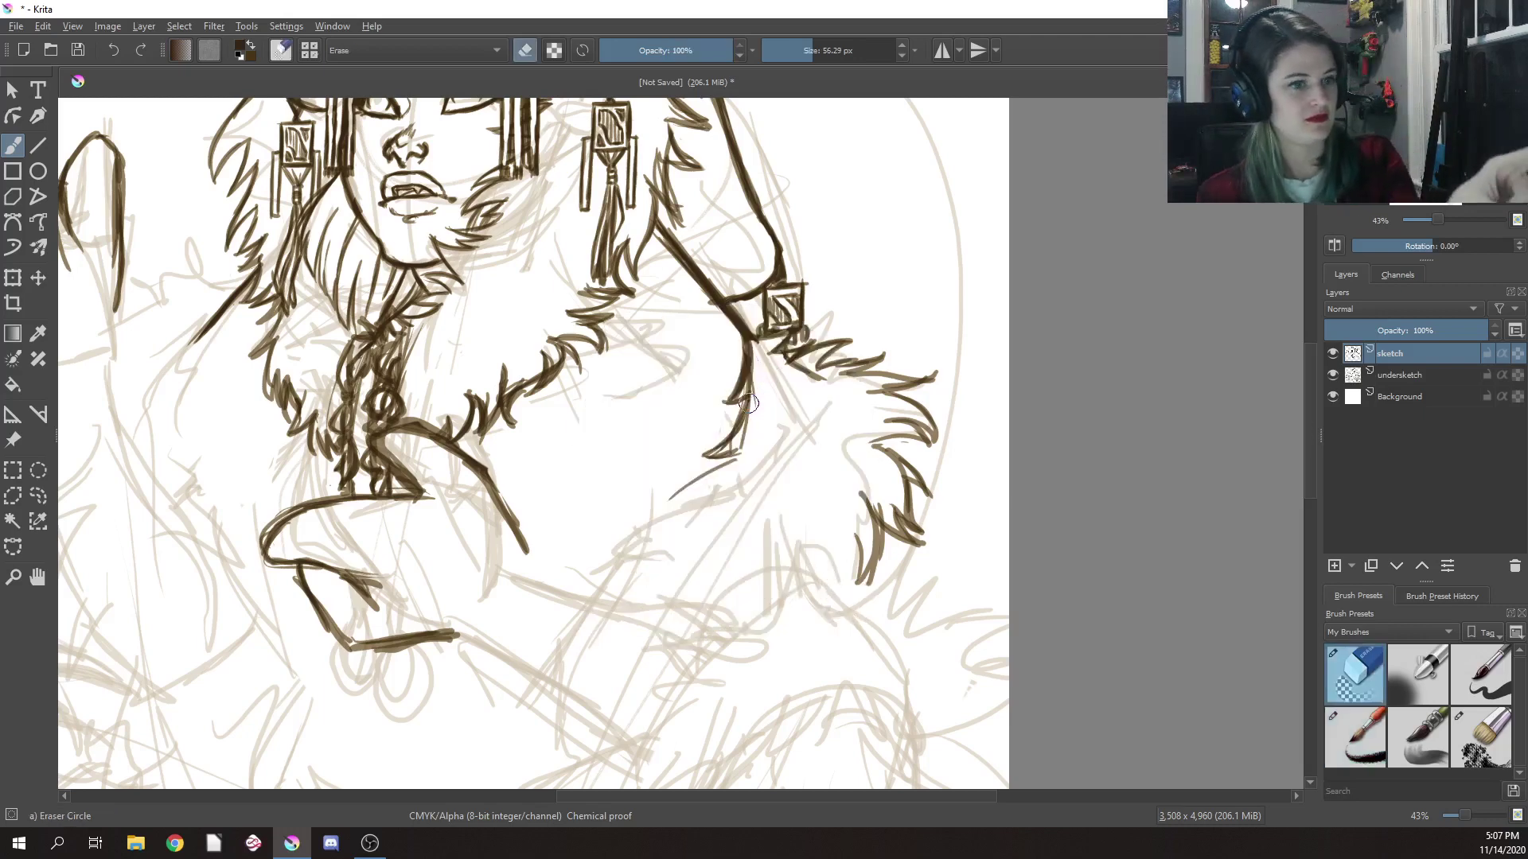
right_click(738, 466)
click(741, 371)
right_click(726, 477)
click(724, 379)
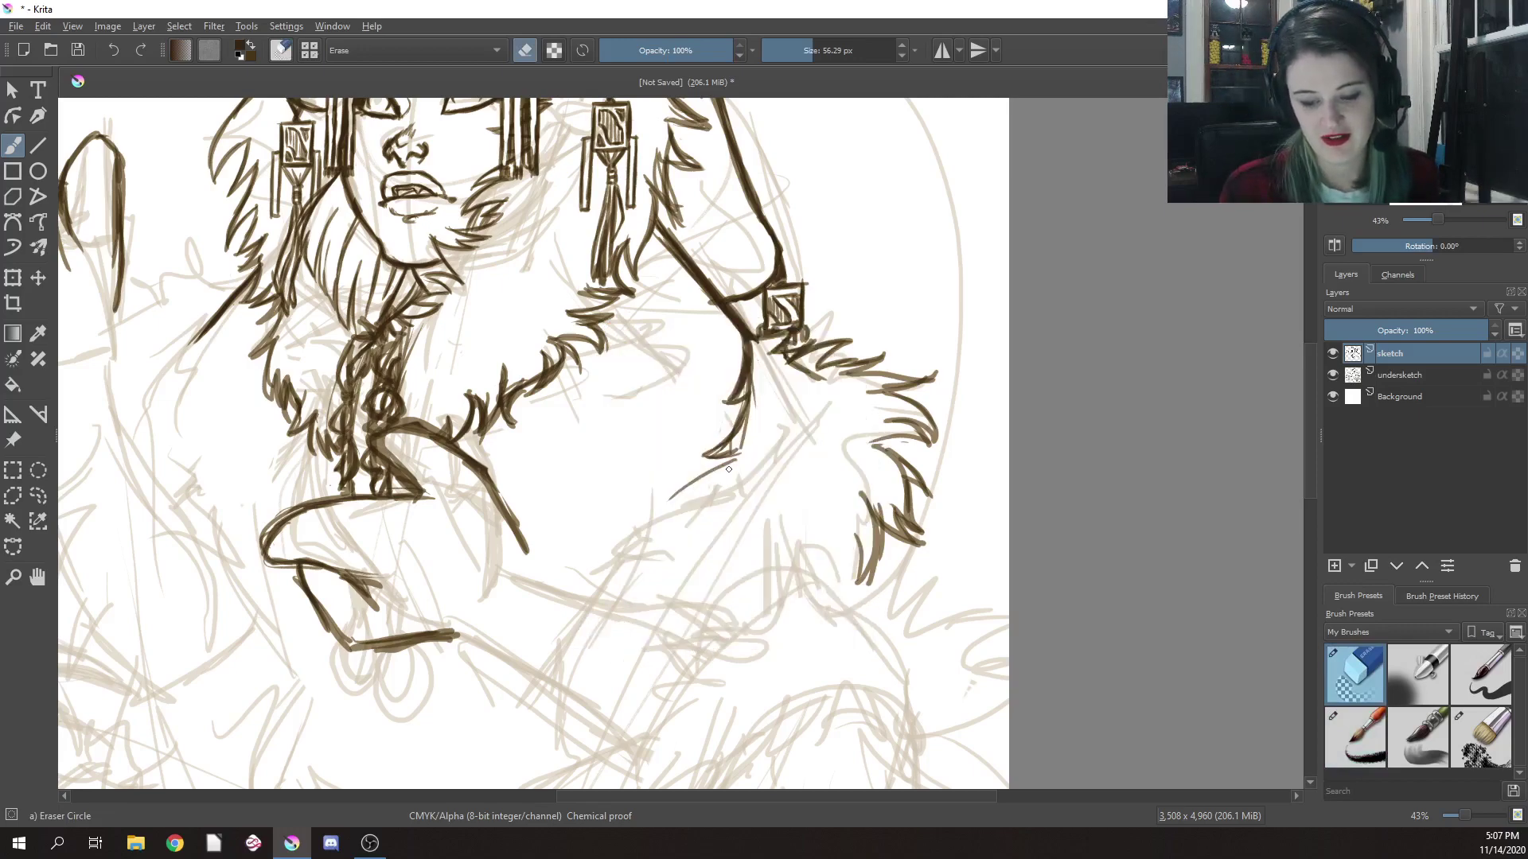
right_click(749, 442)
click(863, 493)
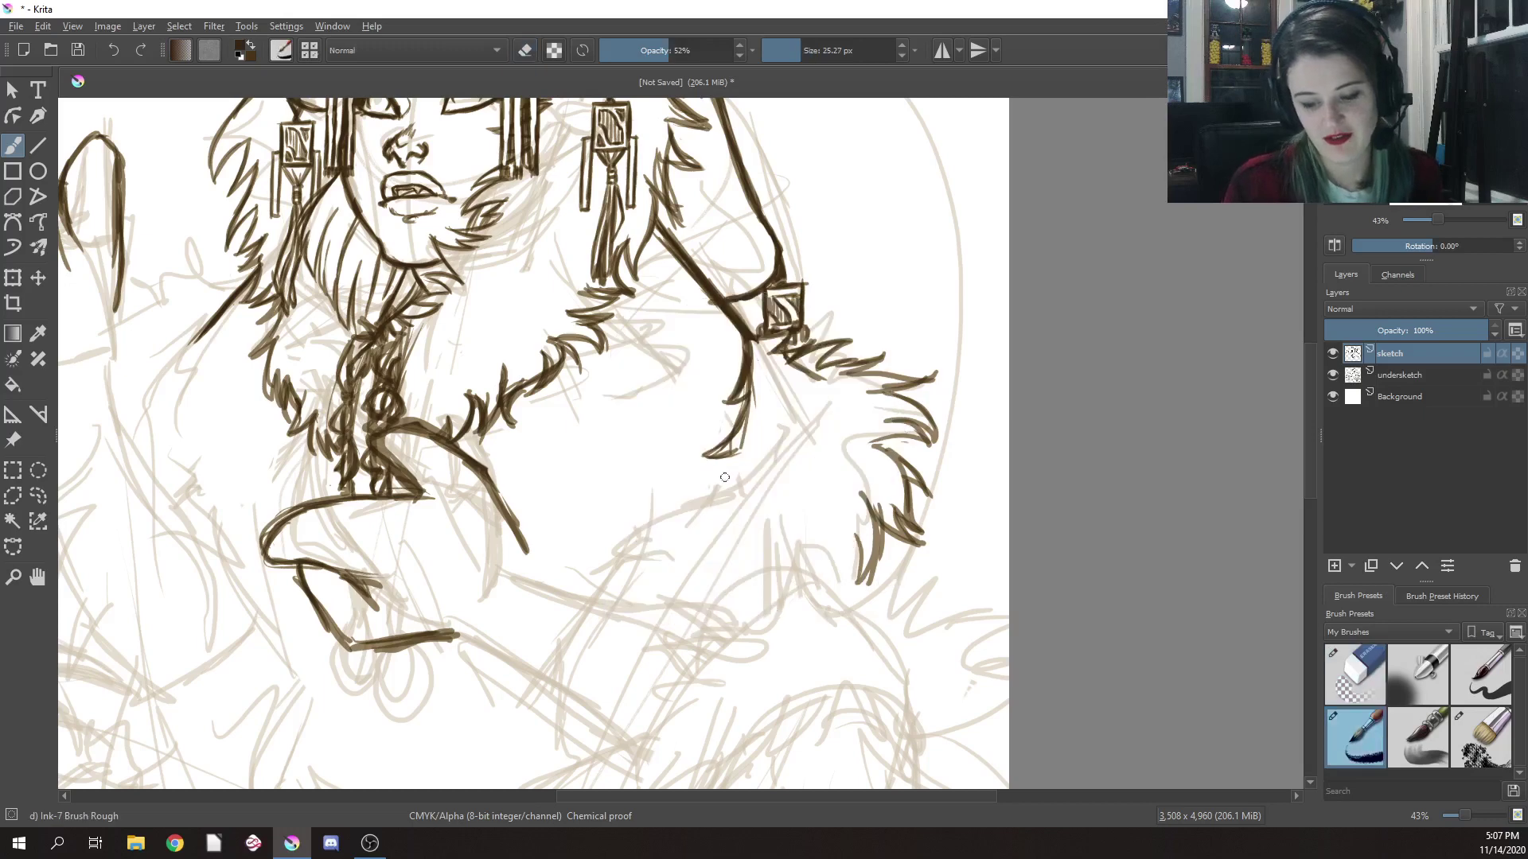
mouse_move(740, 454)
mouse_down()
mouse_move(694, 466)
mouse_move(716, 482)
mouse_move(722, 461)
mouse_move(654, 503)
mouse_move(570, 608)
mouse_up()
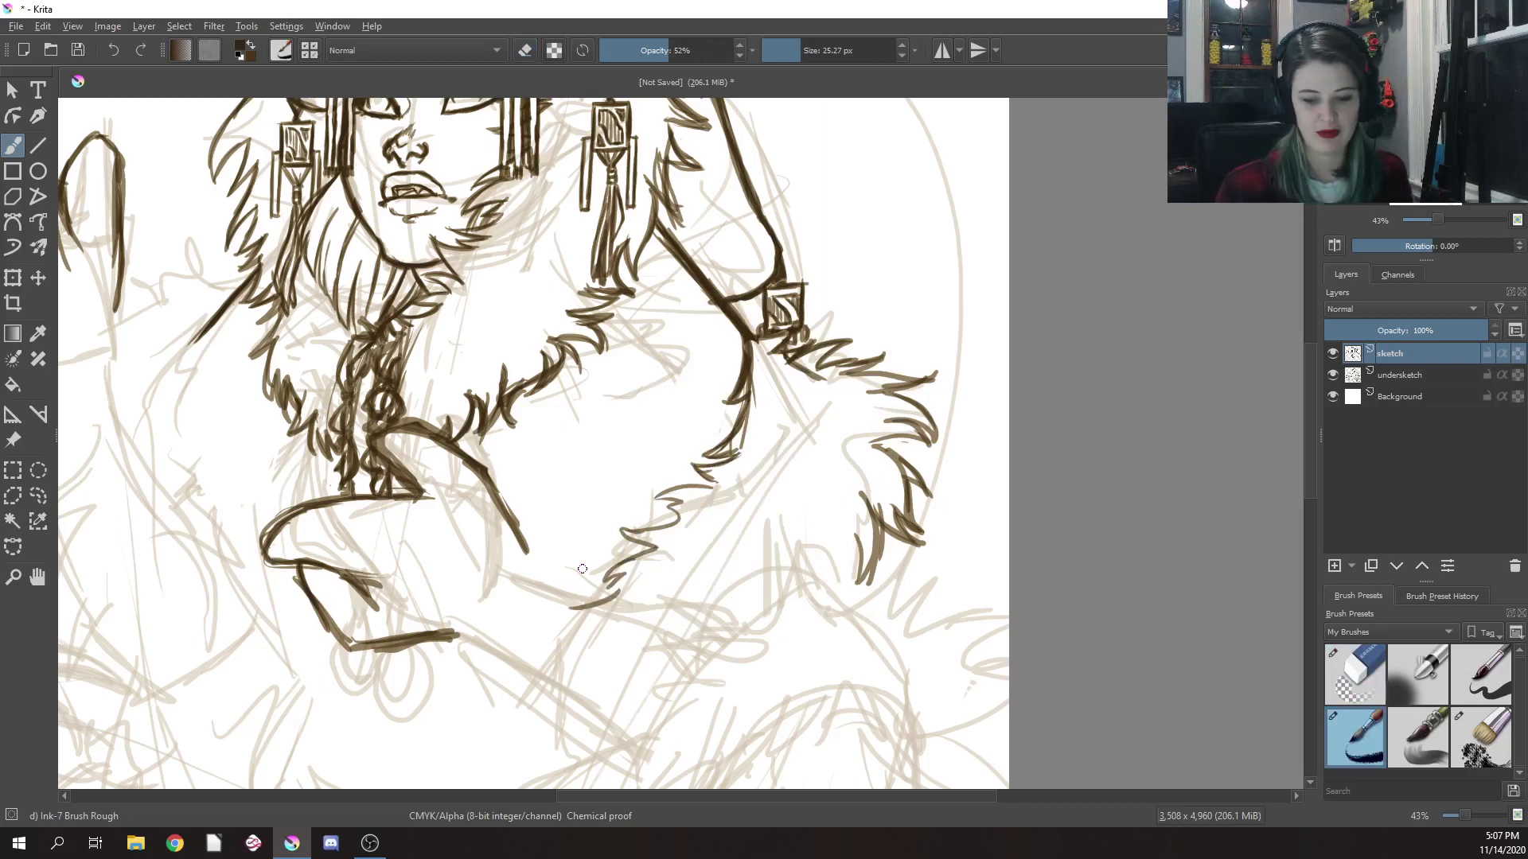
Thicken the right fur tuft with more strands at its tip and top
mouse_move(876, 604)
mouse_down()
mouse_move(890, 538)
mouse_move(849, 530)
mouse_move(835, 527)
mouse_up()
mouse_move(882, 460)
mouse_down()
mouse_move(845, 538)
mouse_move(869, 513)
mouse_up()
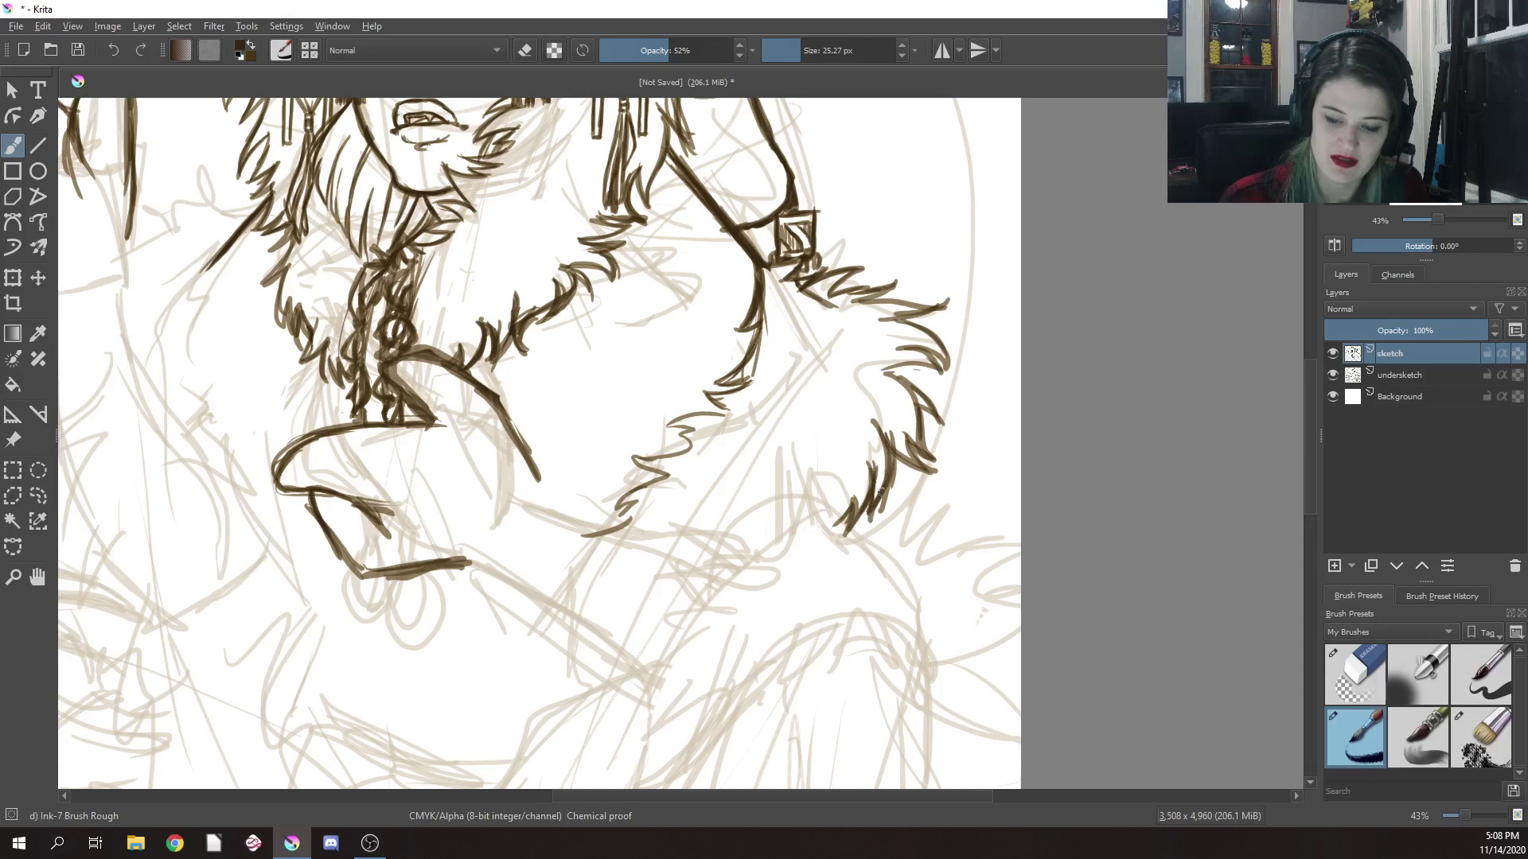
drag(925, 439, 888, 473)
drag(908, 410, 933, 466)
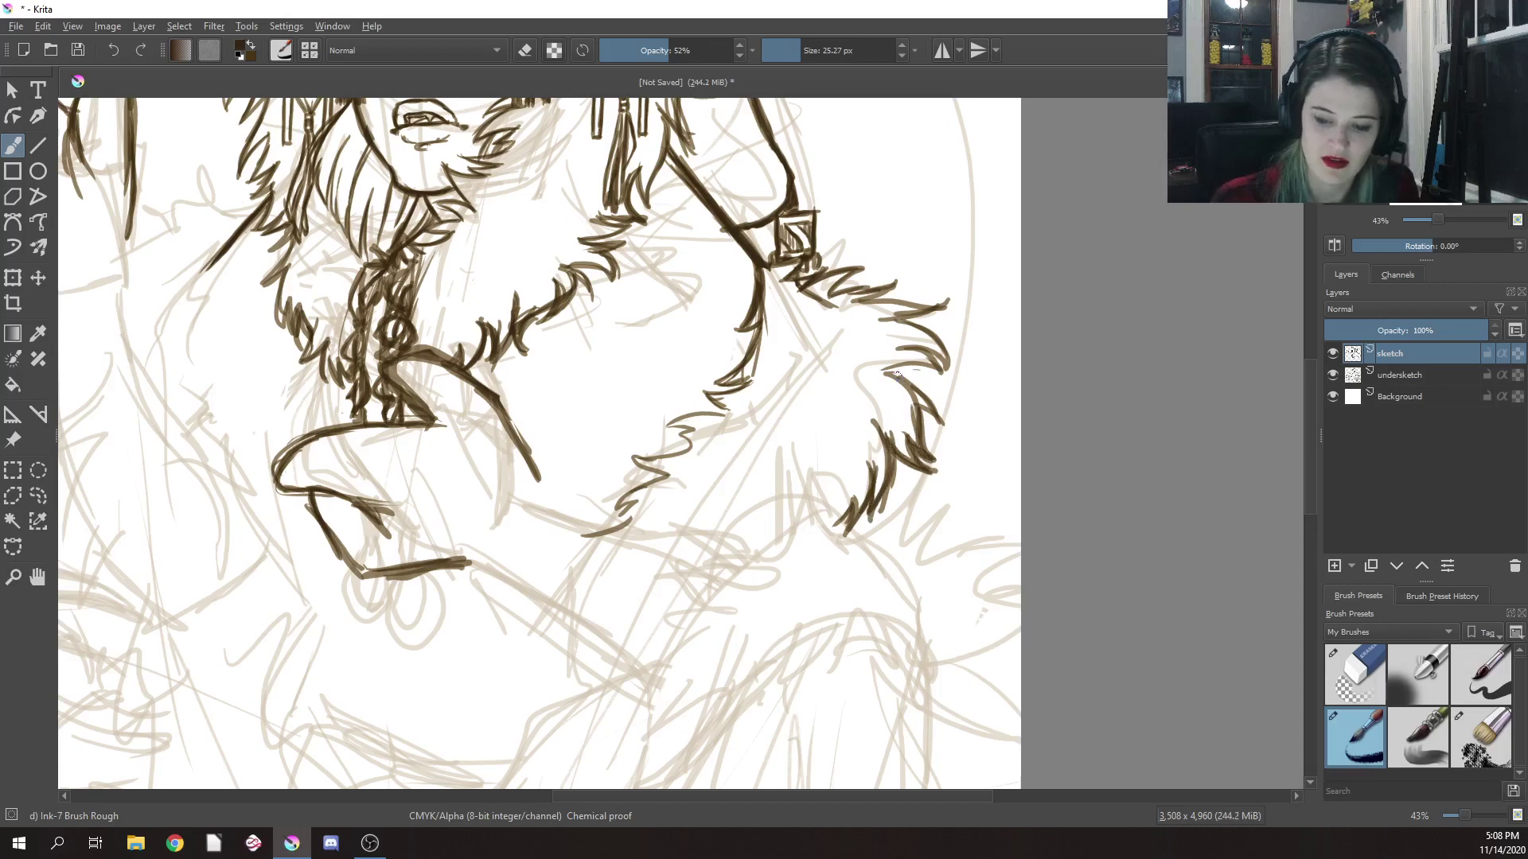
mouse_move(898, 373)
mouse_down()
mouse_move(931, 414)
mouse_move(945, 372)
mouse_move(938, 383)
mouse_up()
Lighten the fur's left contour with the eraser and reinforce the inner fur outline
right_click(798, 315)
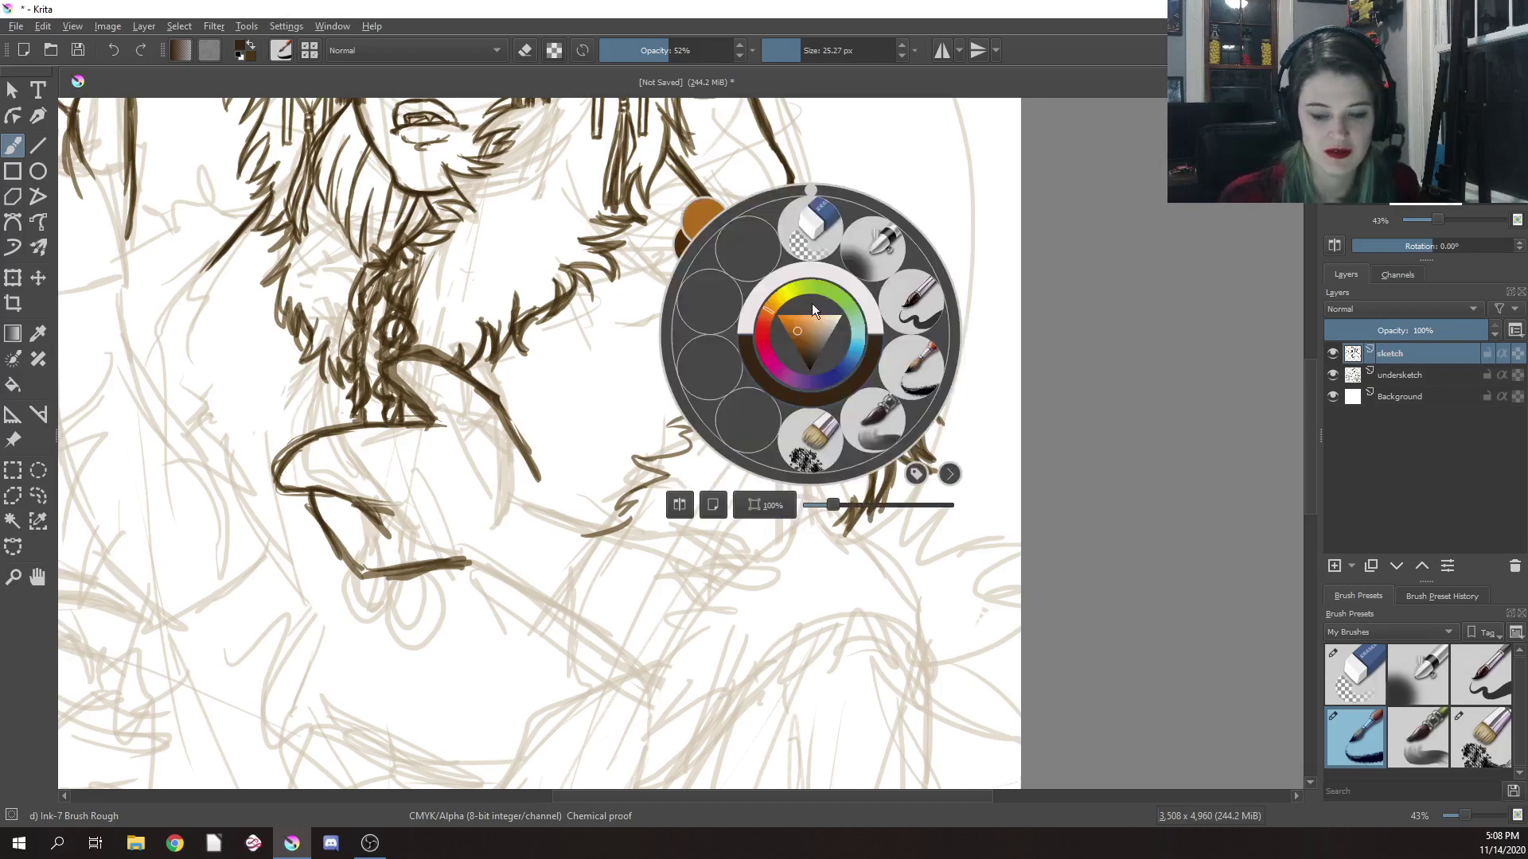
click(810, 220)
mouse_move(762, 306)
mouse_down()
mouse_move(764, 341)
mouse_move(740, 371)
mouse_up()
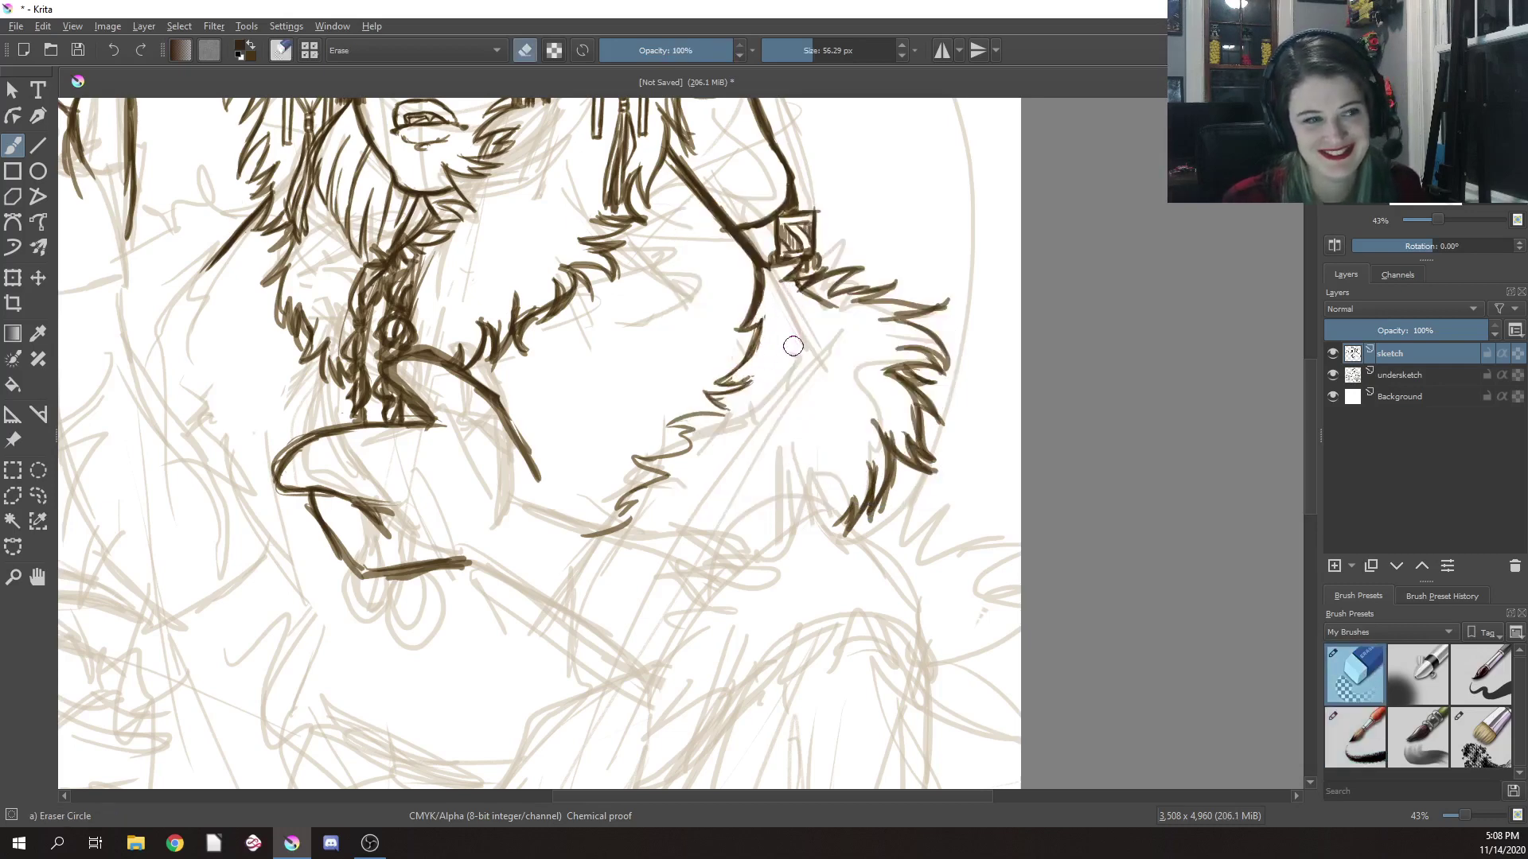
right_click(760, 402)
click(866, 412)
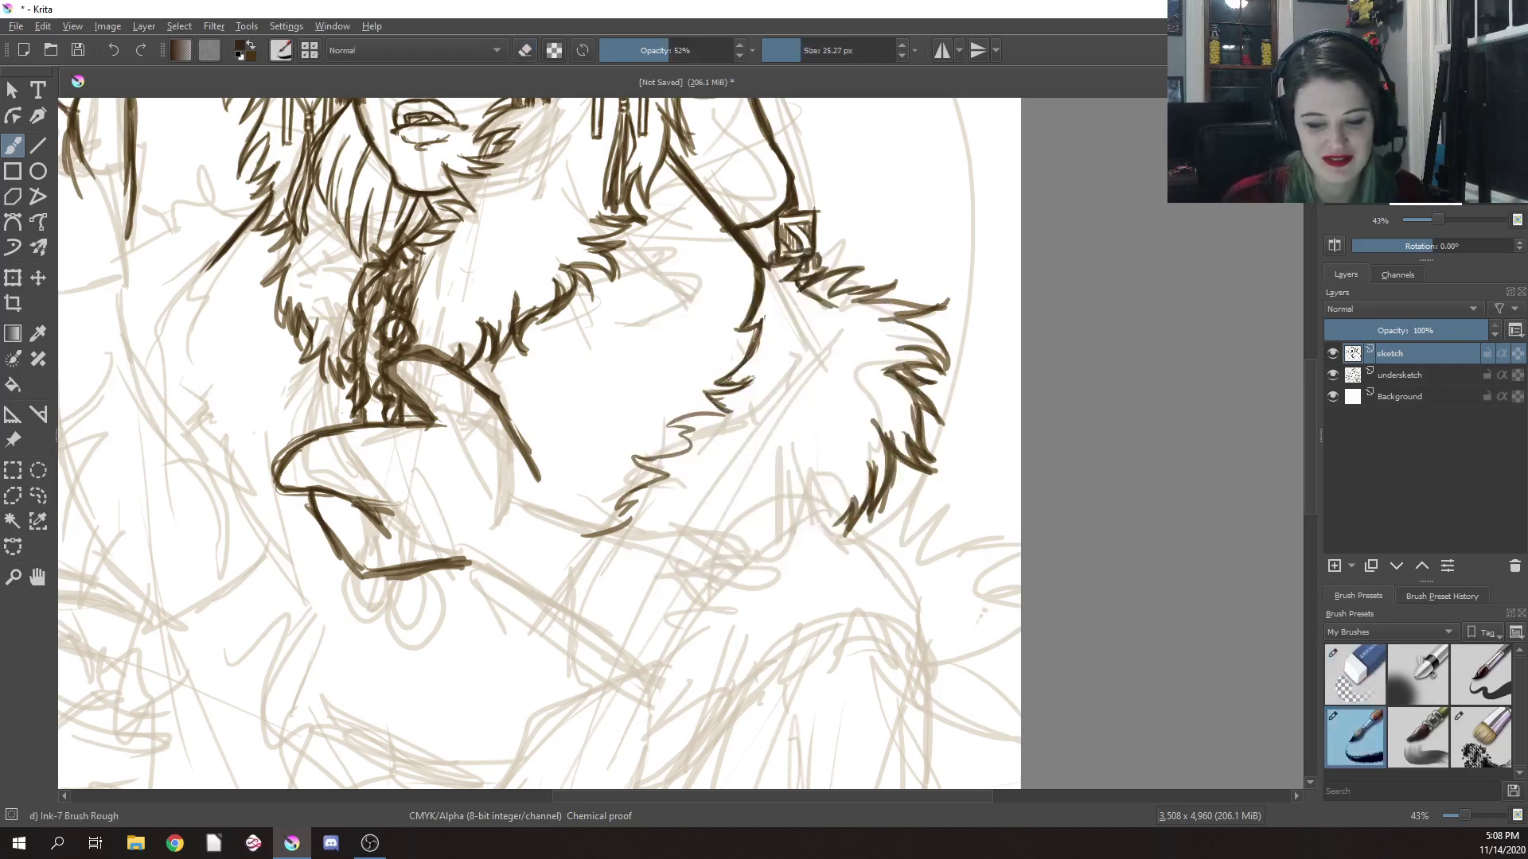
mouse_move(713, 396)
mouse_down()
mouse_move(733, 414)
mouse_move(750, 381)
mouse_move(664, 428)
mouse_move(675, 451)
mouse_move(627, 460)
mouse_move(627, 517)
mouse_move(580, 536)
mouse_up()
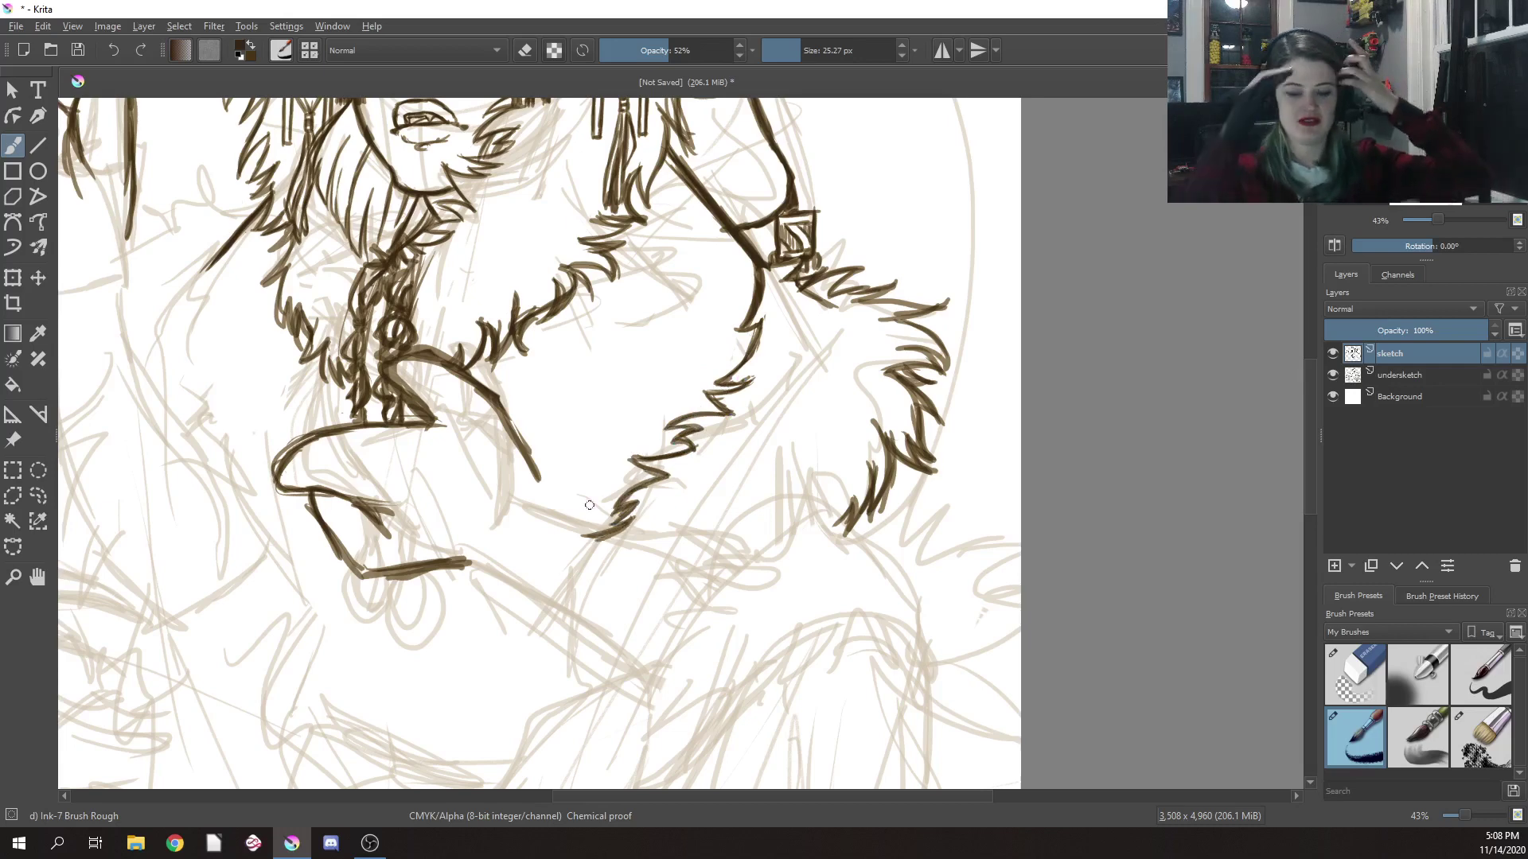
Redo the short fur strokes beneath the square earring and ink down the fur's left edge
right_click(850, 319)
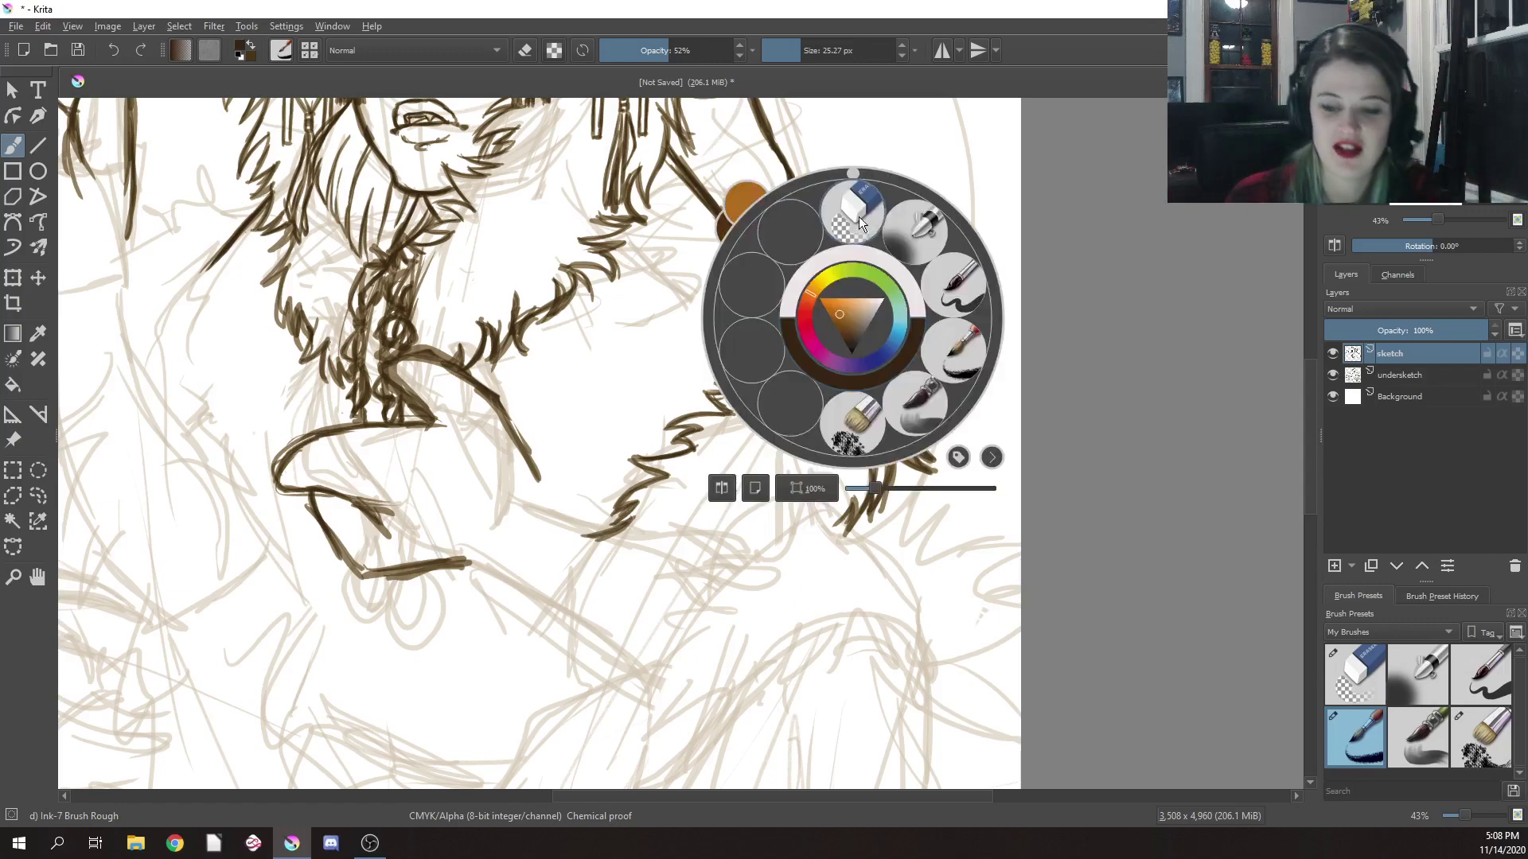
click(858, 216)
drag(793, 284, 851, 310)
right_click(737, 312)
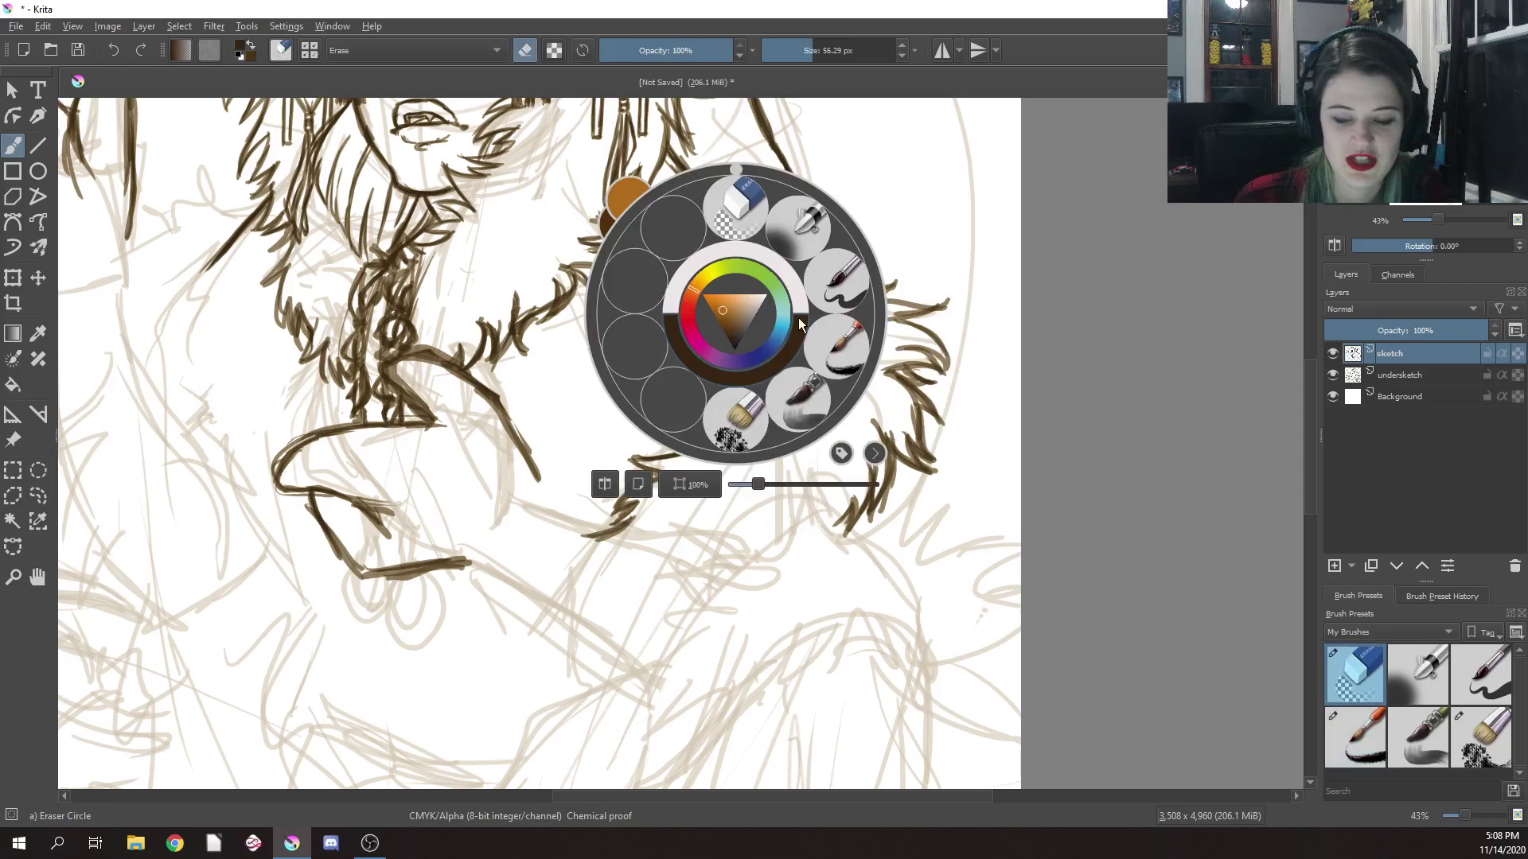
click(853, 360)
mouse_move(774, 261)
mouse_down()
mouse_move(818, 279)
mouse_move(802, 284)
mouse_move(842, 276)
mouse_up()
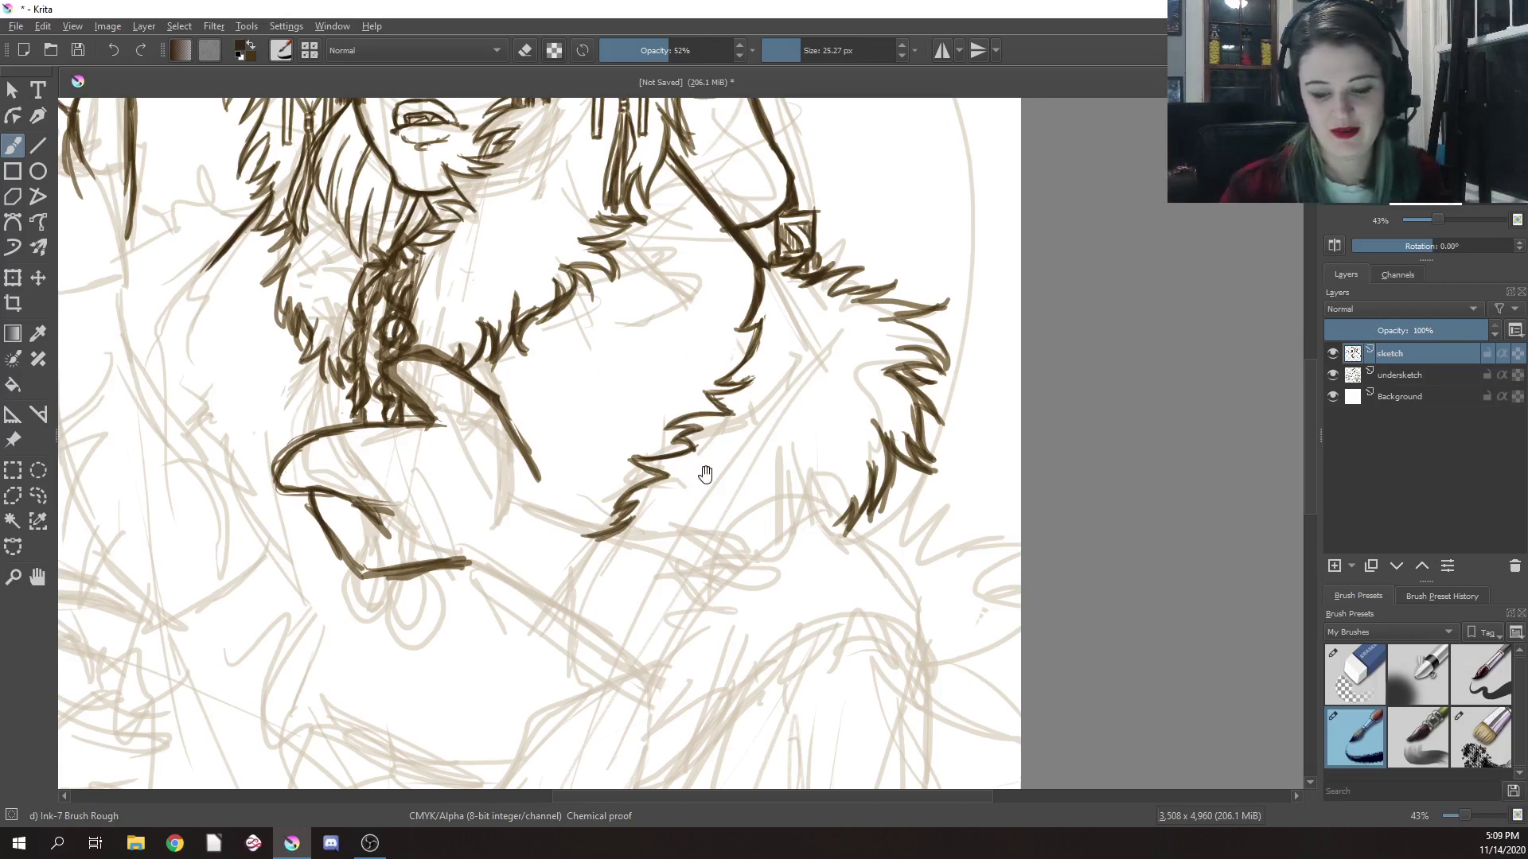
mouse_move(706, 474)
mouse_down()
mouse_move(945, 488)
mouse_move(982, 539)
mouse_up()
drag(460, 316, 447, 385)
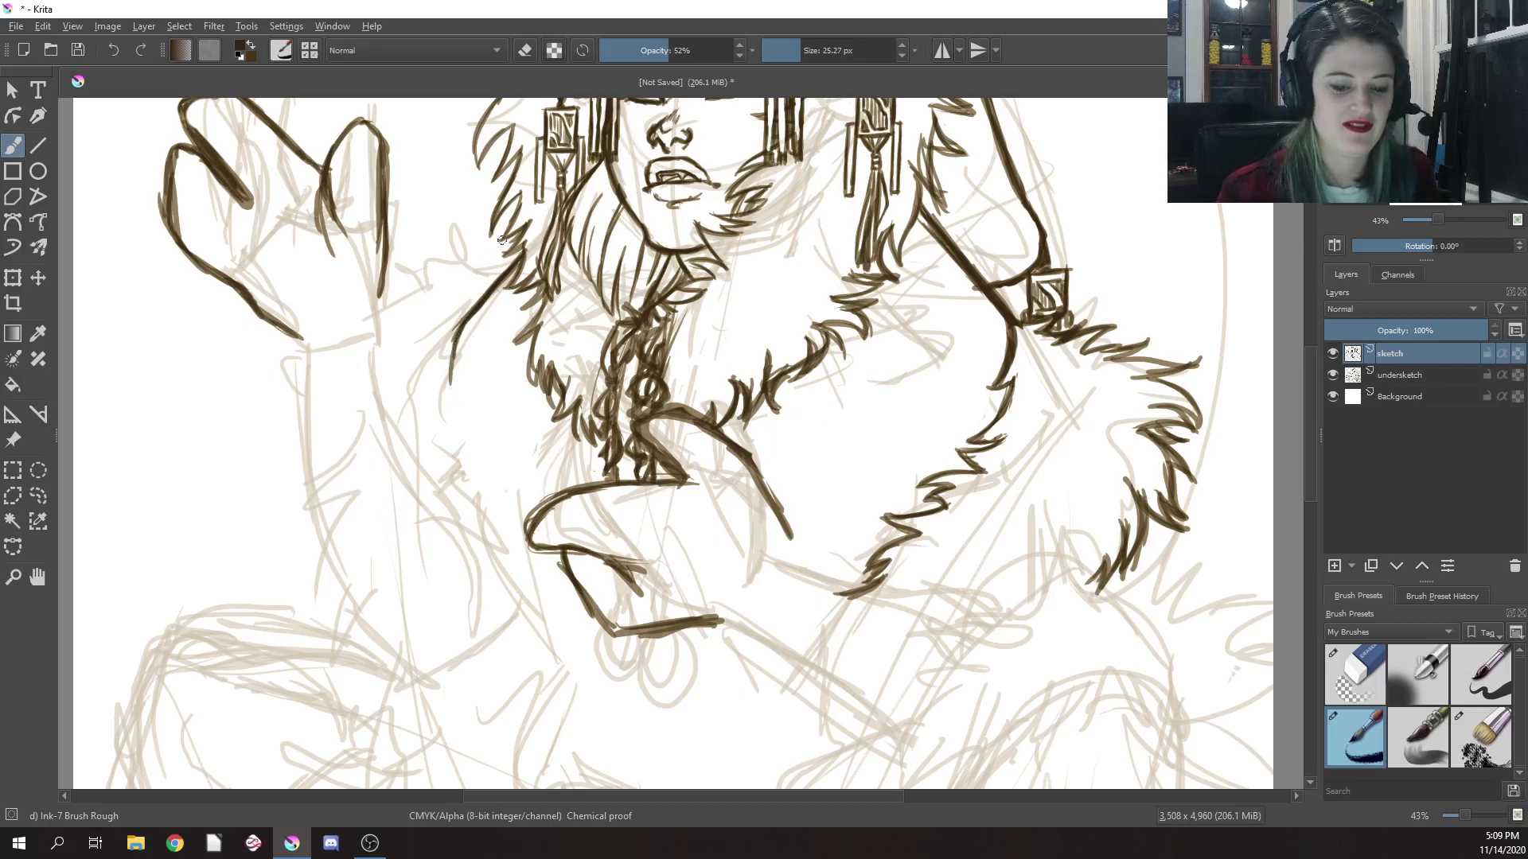
Ink fur strands at the upper-left edge and jagged strokes along the lower right trim
mouse_move(482, 258)
mouse_down()
mouse_move(503, 271)
mouse_move(478, 286)
mouse_move(446, 237)
mouse_move(476, 280)
mouse_move(447, 271)
mouse_move(480, 283)
mouse_move(403, 255)
mouse_move(432, 279)
mouse_up()
mouse_move(411, 260)
mouse_down()
mouse_move(426, 282)
mouse_move(389, 291)
mouse_move(434, 277)
mouse_move(385, 305)
mouse_up()
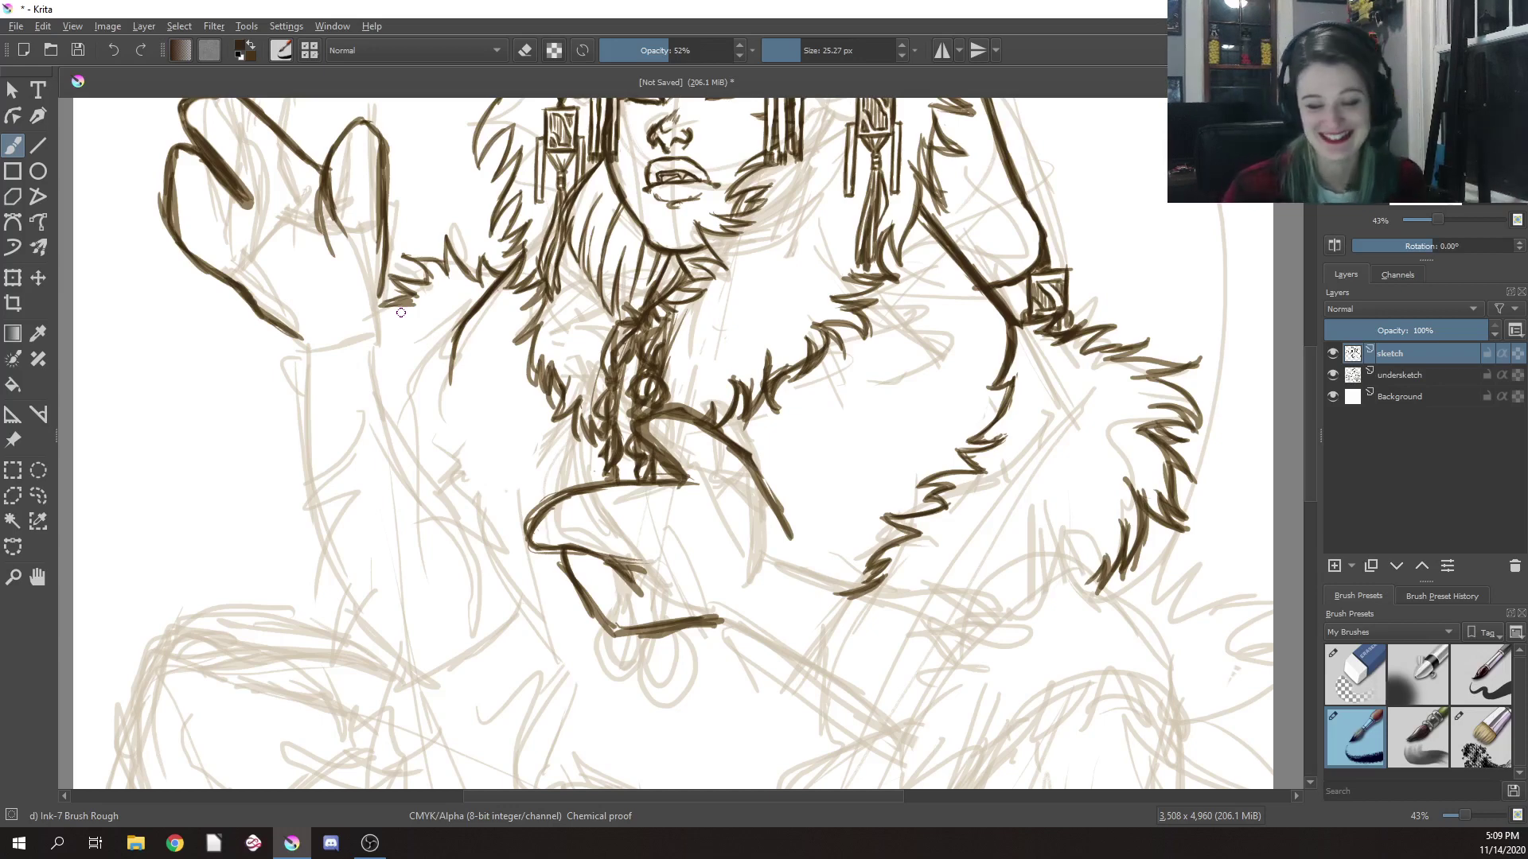
mouse_move(769, 589)
mouse_down()
mouse_move(737, 546)
mouse_move(728, 453)
mouse_up()
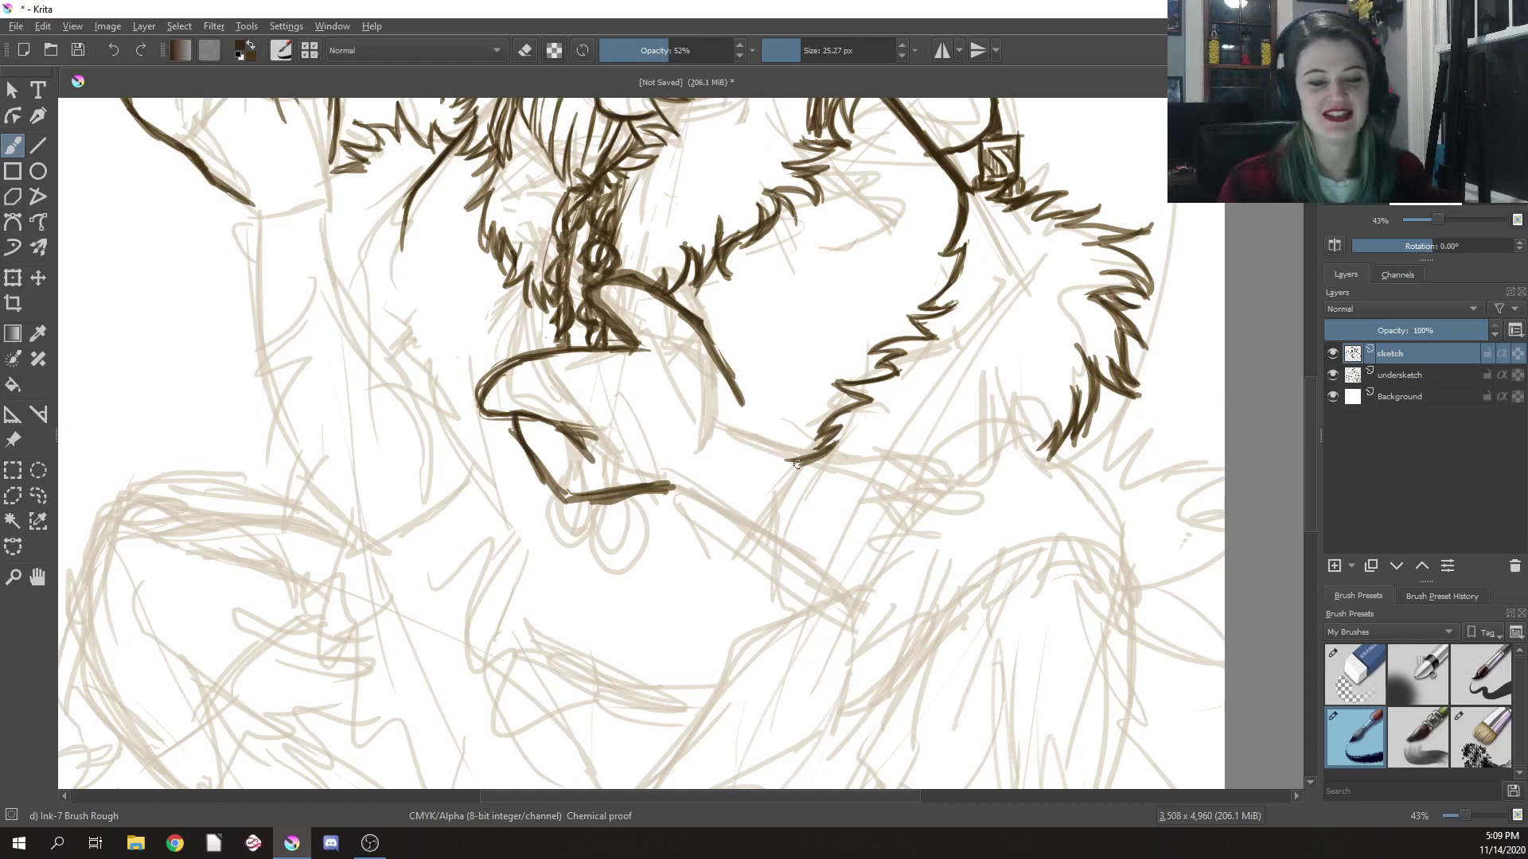
drag(517, 398, 634, 510)
mouse_move(481, 268)
mouse_down()
mouse_move(455, 281)
mouse_move(479, 284)
mouse_up()
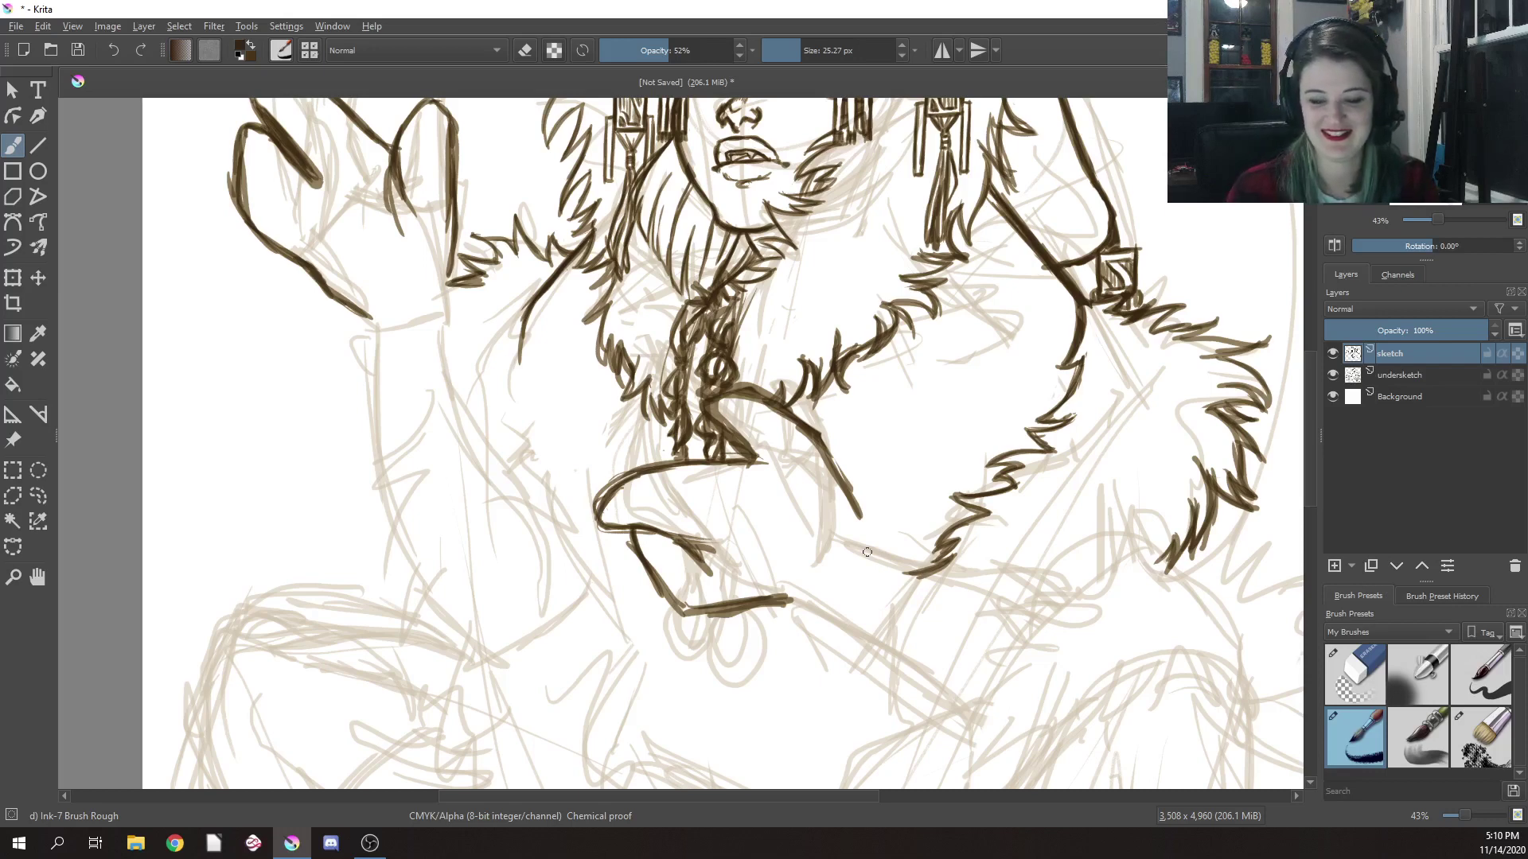
mouse_move(1036, 624)
mouse_down()
mouse_move(847, 597)
mouse_move(832, 576)
mouse_up()
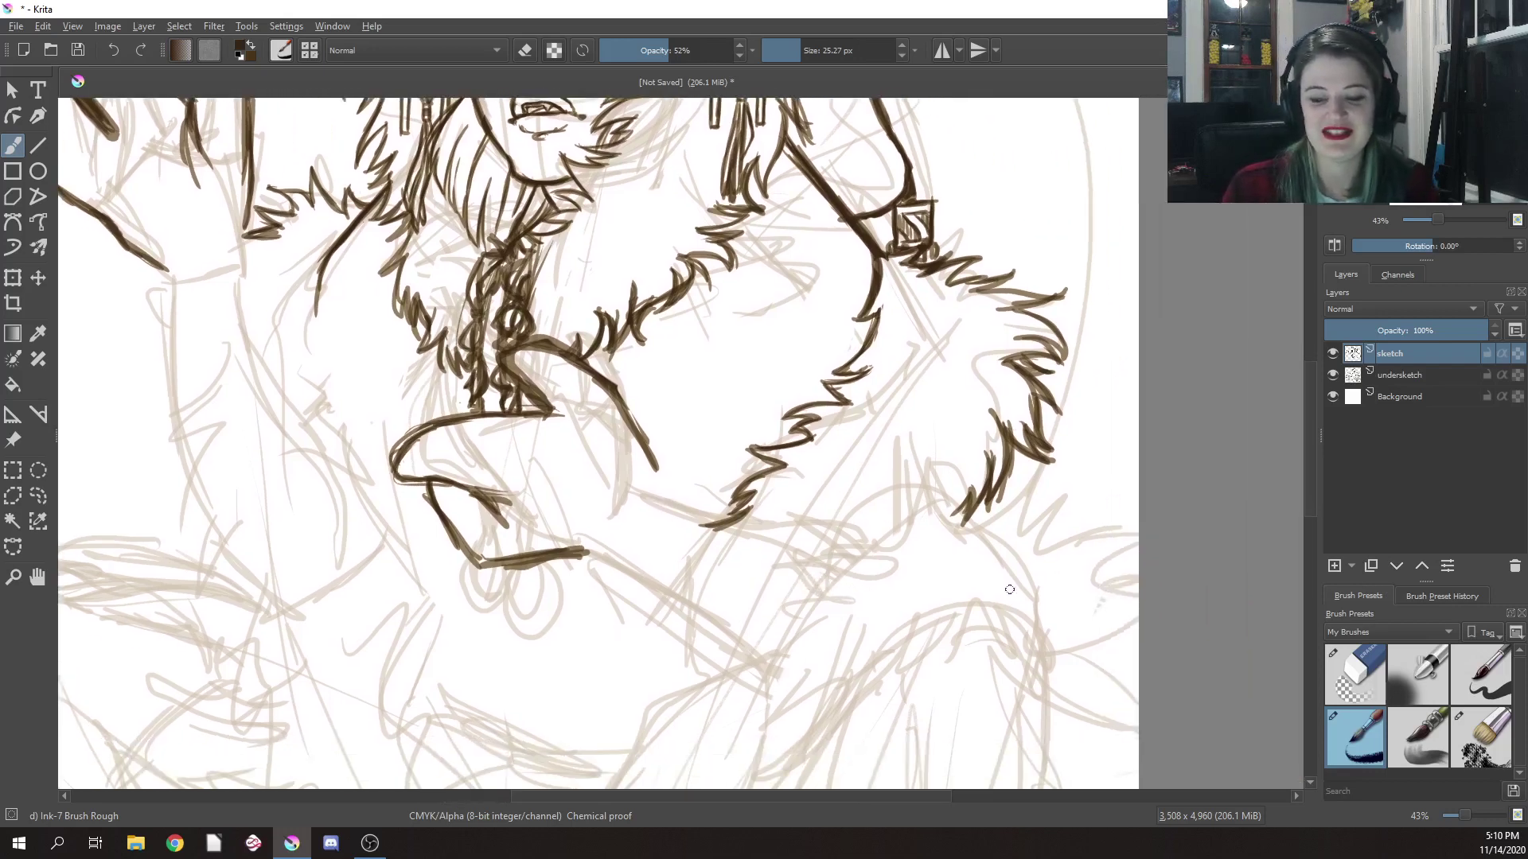
drag(729, 544, 856, 563)
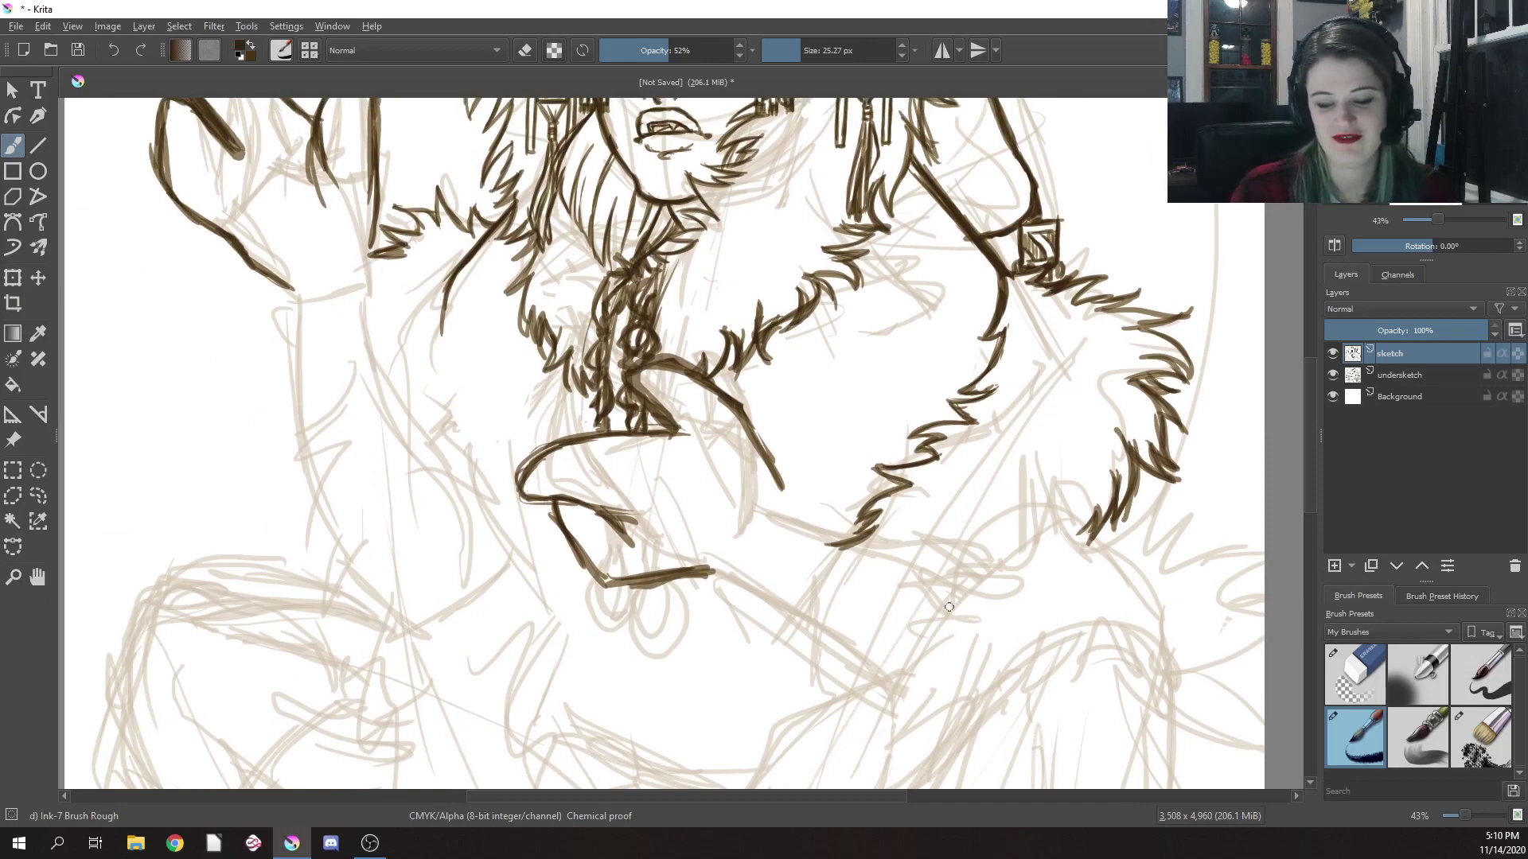
right_click(1022, 558)
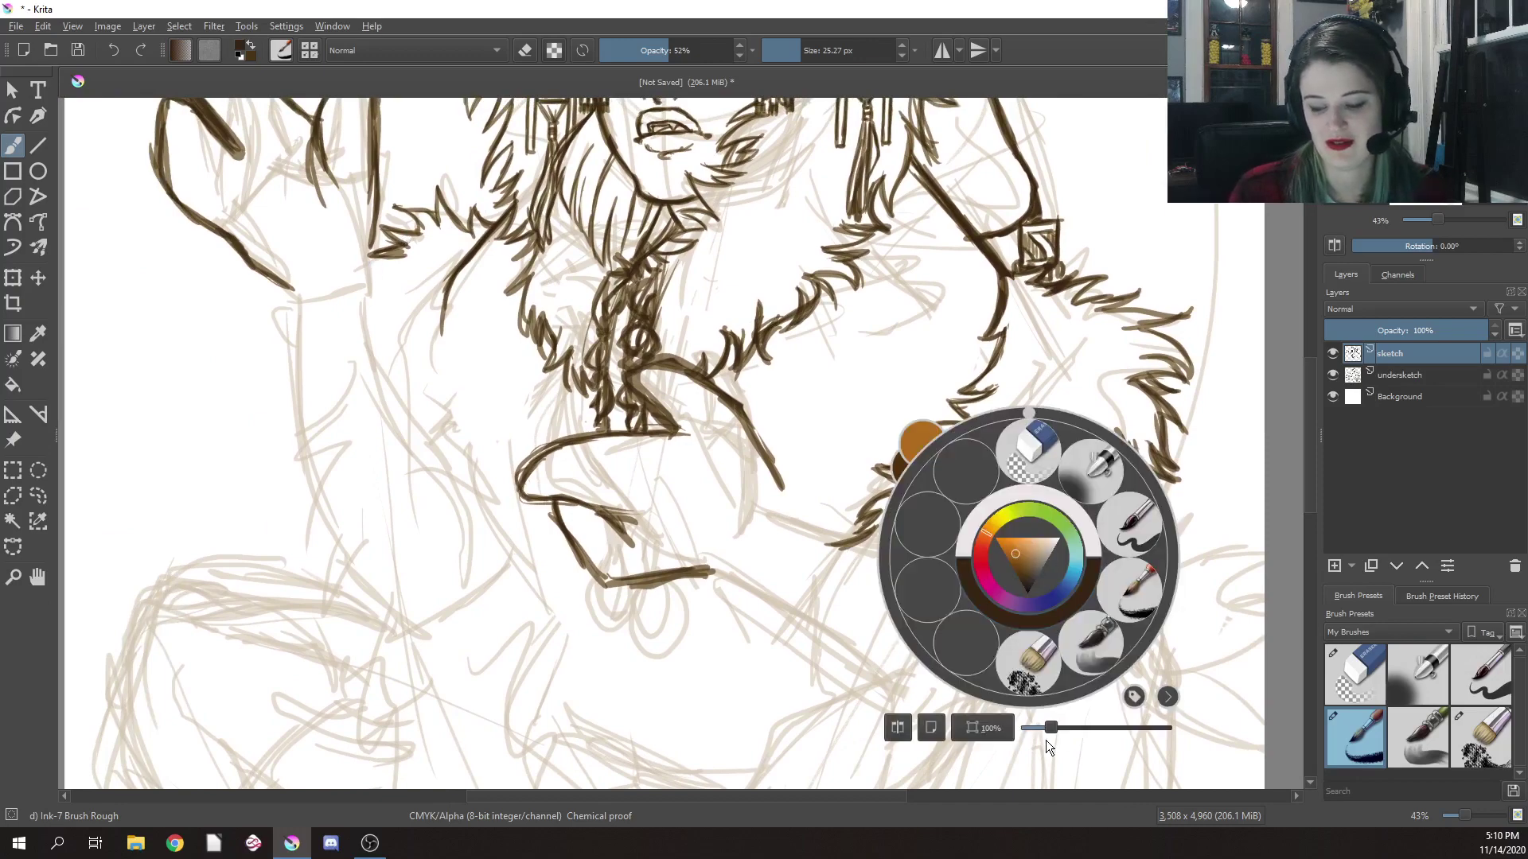
Zoom out to 26% and hatch diagonal stripes across the tunic panel
drag(1050, 728, 1037, 722)
click(1265, 490)
drag(896, 606, 858, 732)
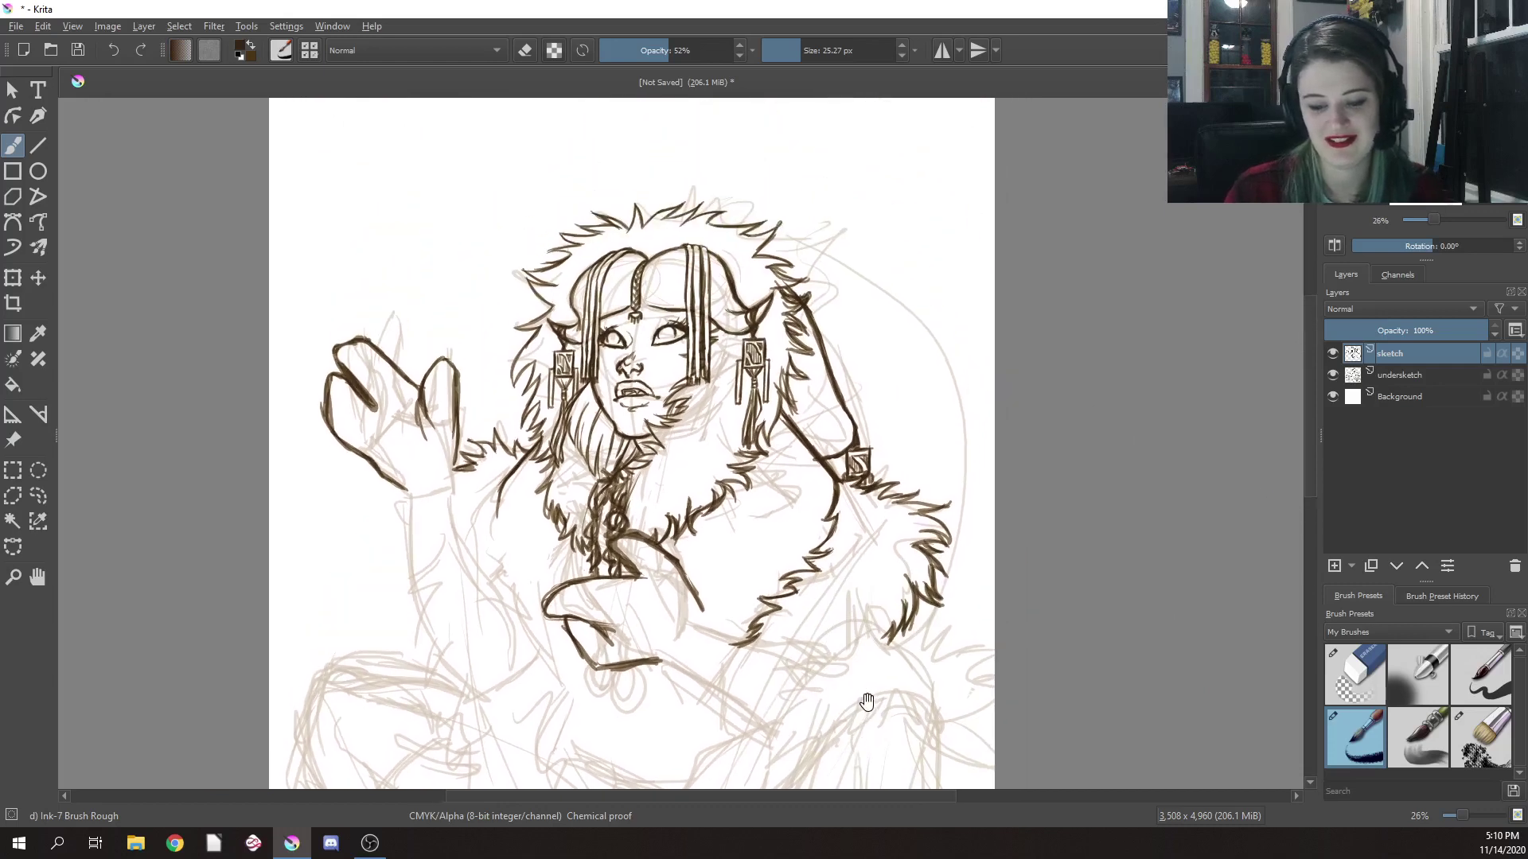
drag(872, 579, 832, 502)
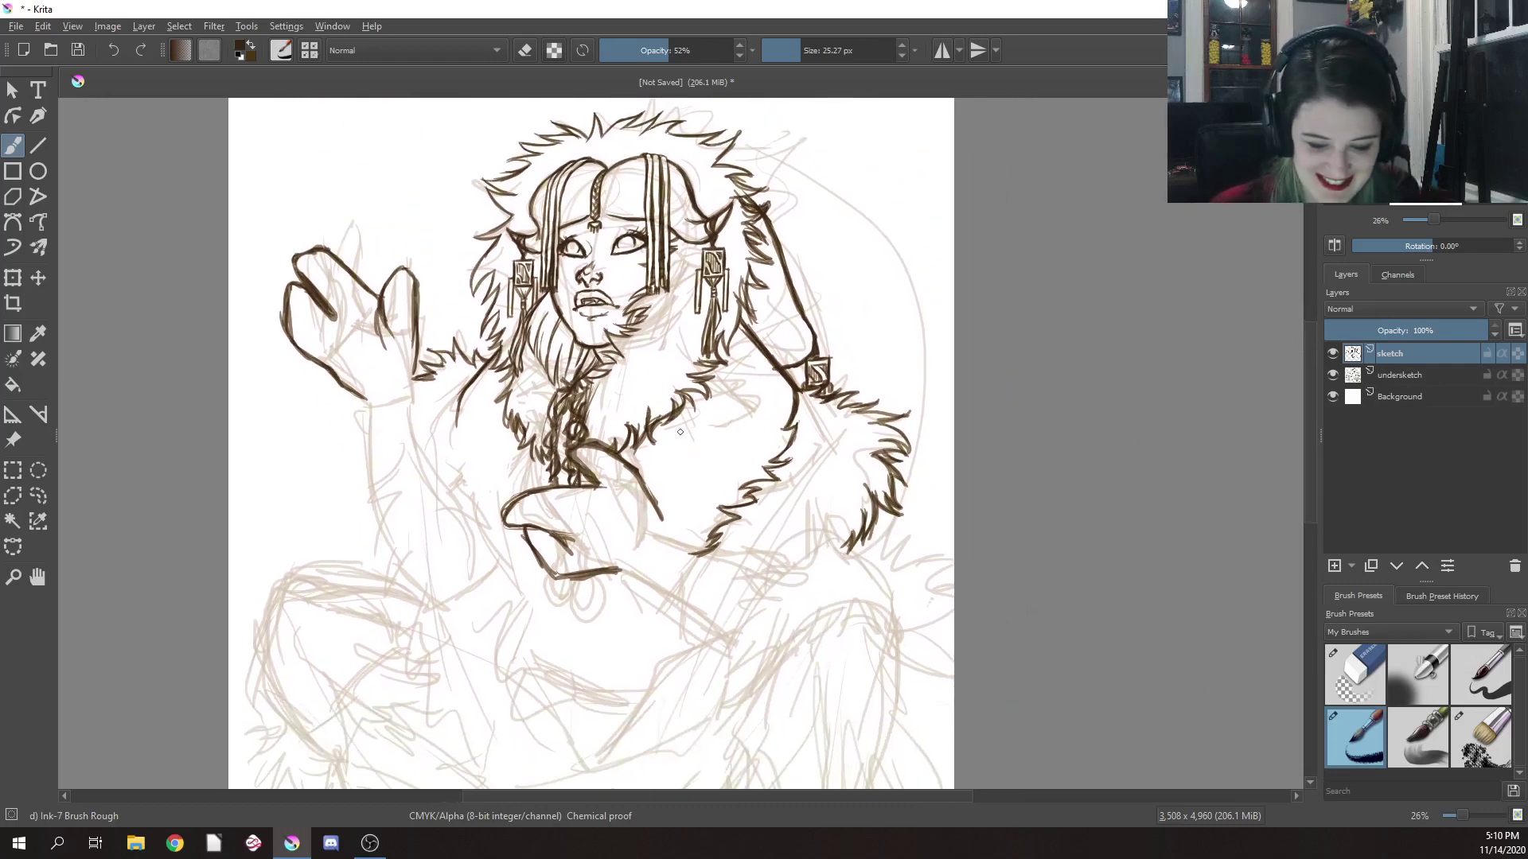
mouse_move(674, 427)
mouse_down()
mouse_move(729, 490)
mouse_move(675, 428)
mouse_move(741, 503)
mouse_move(669, 422)
mouse_move(728, 492)
mouse_move(689, 448)
mouse_up()
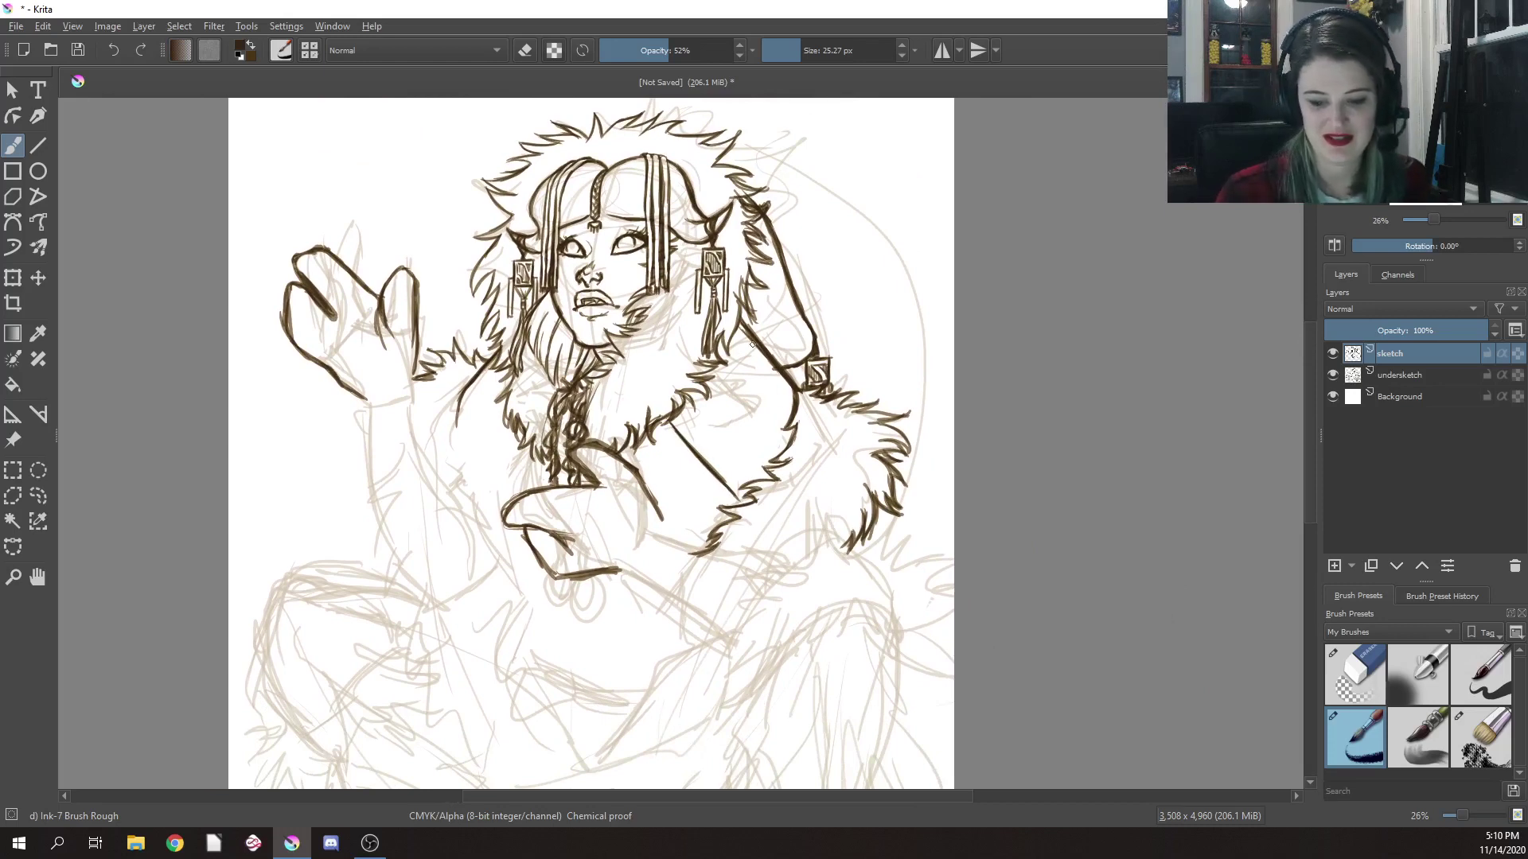
mouse_move(684, 430)
mouse_down()
mouse_move(740, 494)
mouse_move(787, 433)
mouse_up()
mouse_move(732, 479)
mouse_down()
mouse_move(788, 410)
mouse_move(778, 431)
mouse_move(786, 371)
mouse_move(754, 427)
mouse_move(741, 411)
mouse_move(756, 383)
mouse_up()
mouse_move(714, 434)
mouse_down()
mouse_move(777, 361)
mouse_move(763, 355)
mouse_move(729, 403)
mouse_move(738, 375)
mouse_up()
mouse_move(692, 428)
mouse_down()
mouse_move(762, 345)
mouse_move(745, 332)
mouse_up()
mouse_move(692, 401)
mouse_down()
mouse_move(752, 332)
mouse_move(718, 388)
mouse_up()
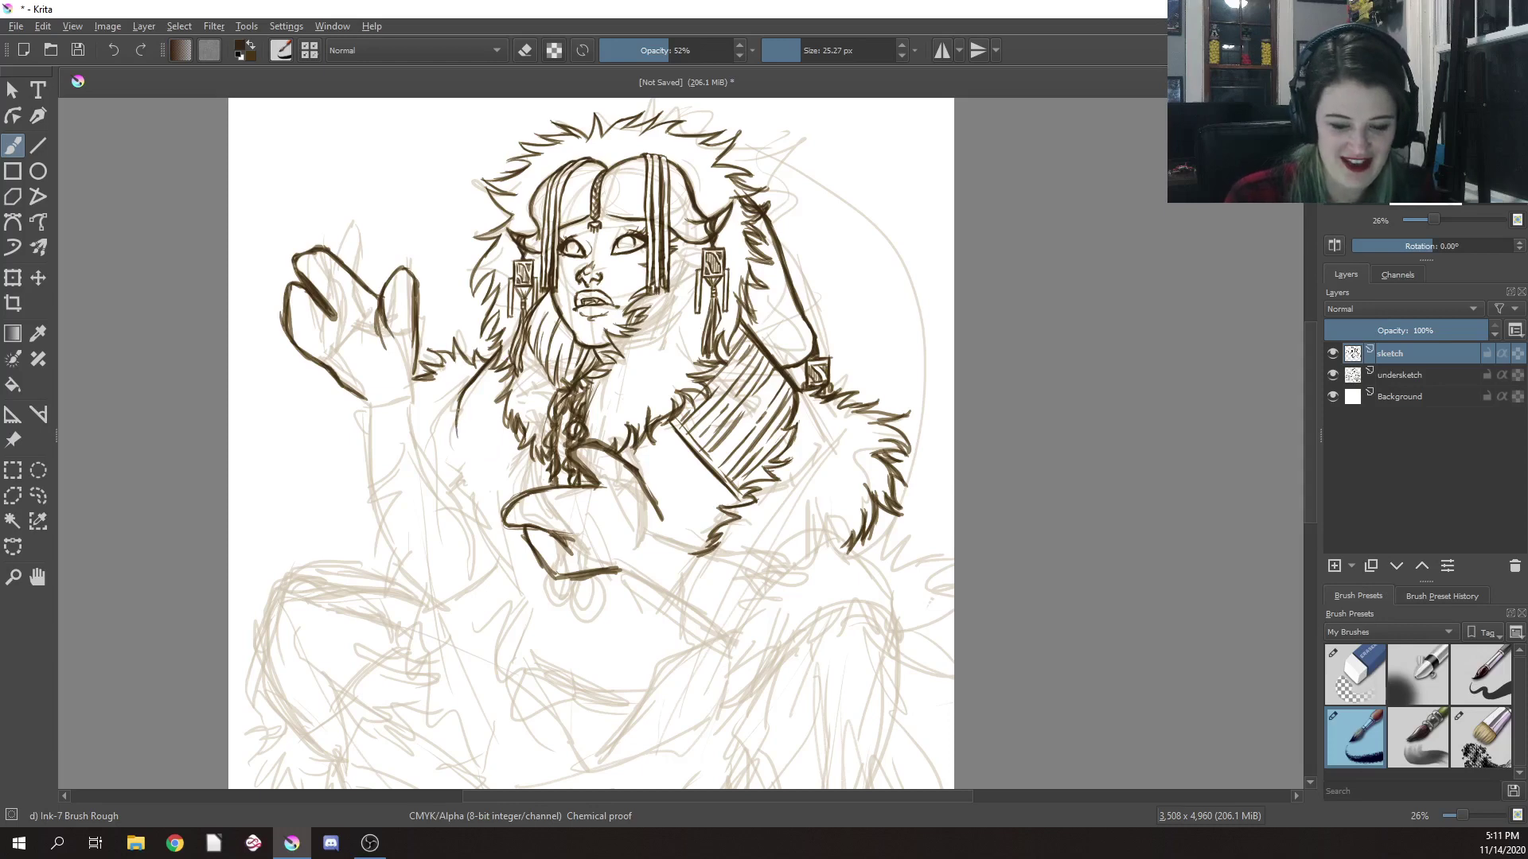
Extend the fur trim line downward and ink the raised hand's right edge and wrist
drag(456, 430, 474, 531)
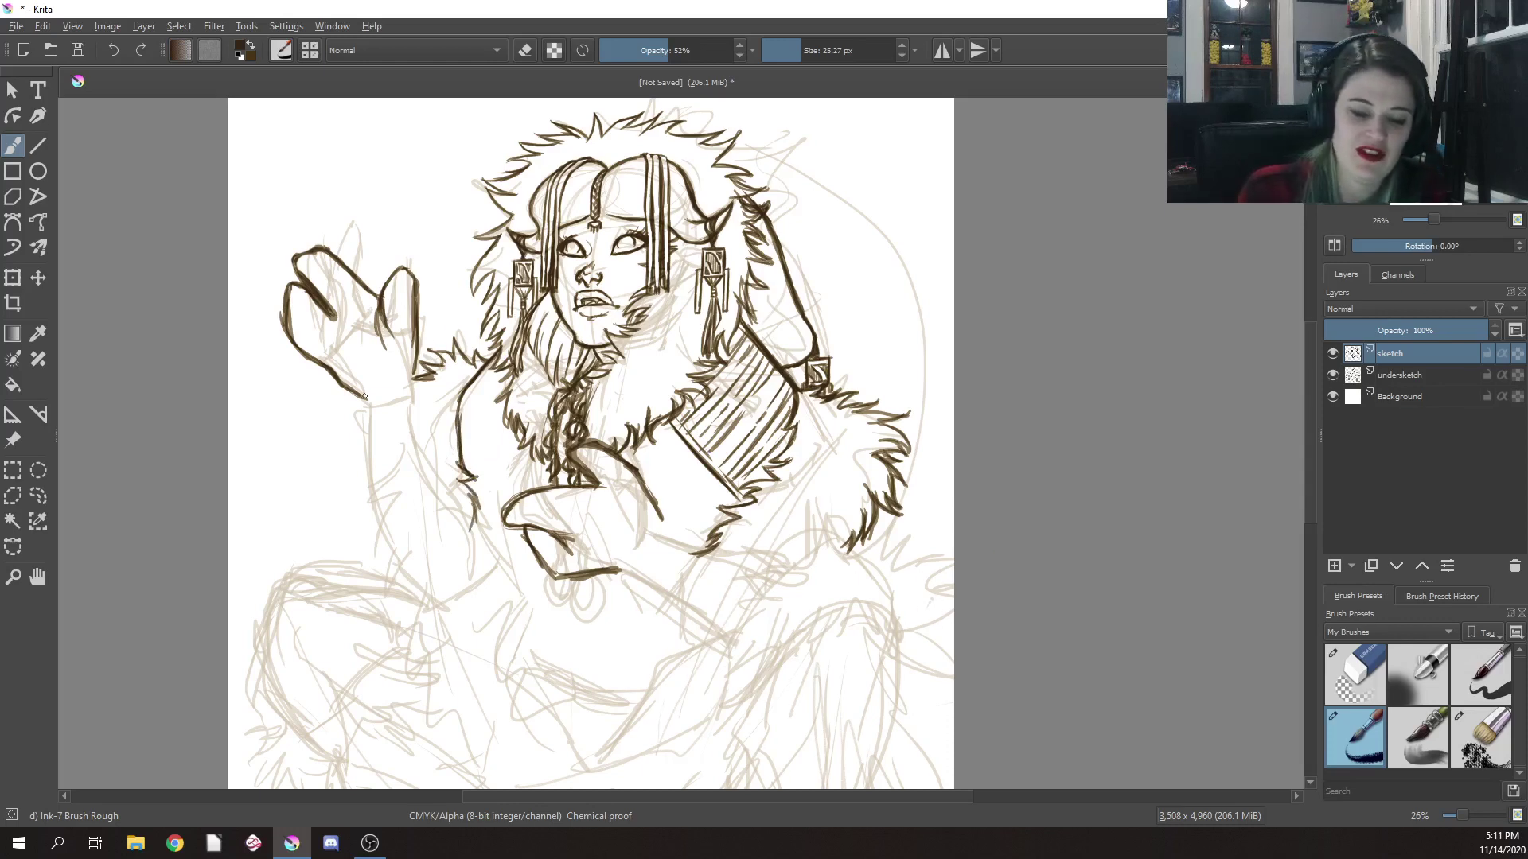
drag(417, 325, 415, 374)
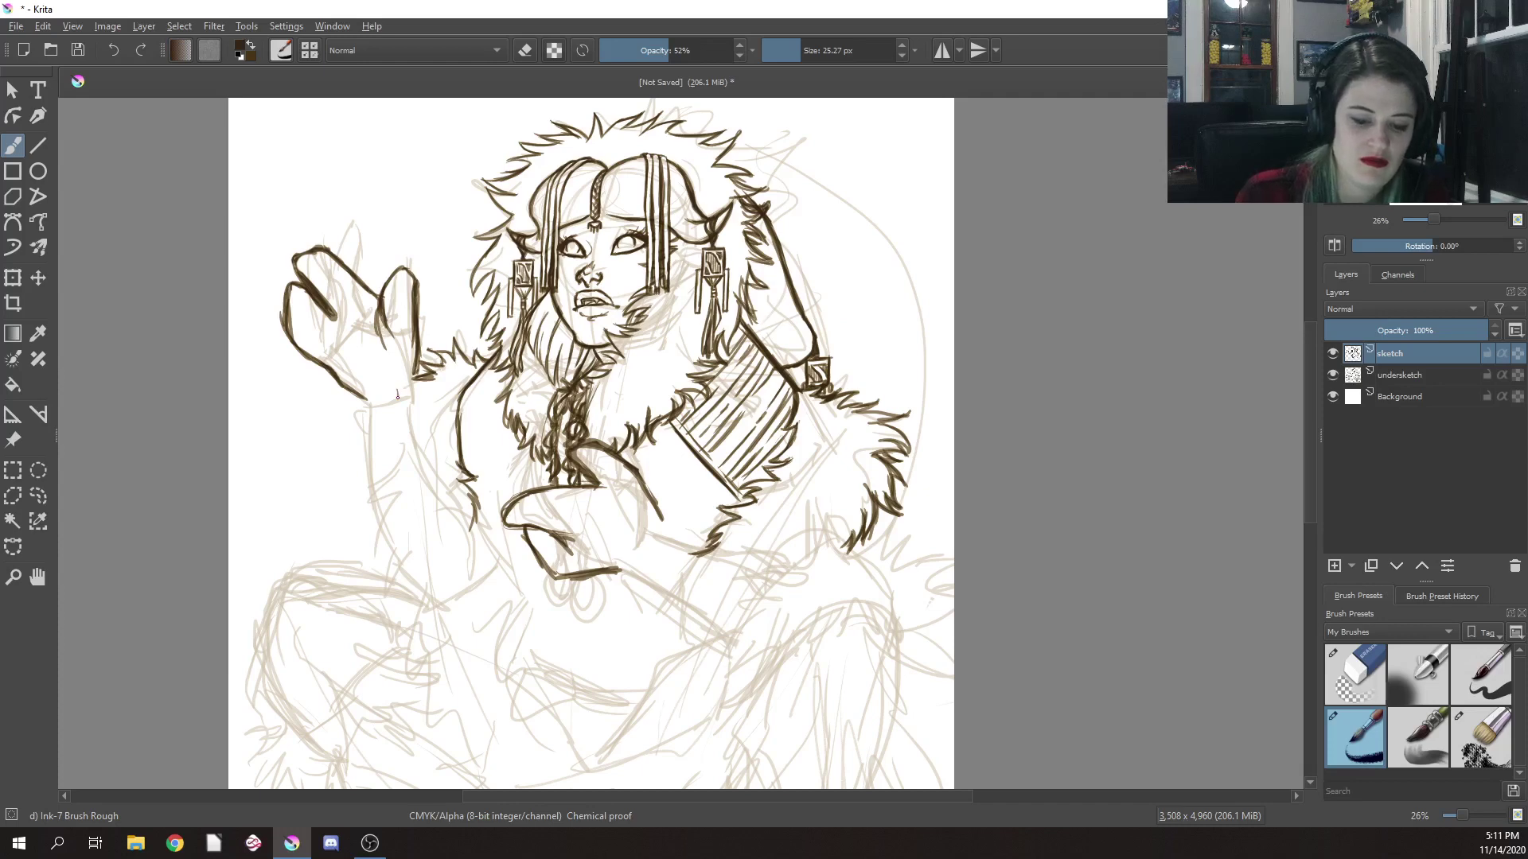
mouse_move(398, 400)
mouse_down()
mouse_move(405, 446)
mouse_move(392, 378)
mouse_up()
Ink a fur cuff around and below the raised wrist
mouse_move(398, 393)
mouse_down()
mouse_move(416, 386)
mouse_move(385, 412)
mouse_up()
drag(395, 413, 381, 457)
mouse_move(410, 452)
mouse_down()
mouse_move(388, 465)
mouse_move(409, 460)
mouse_up()
drag(429, 436, 415, 457)
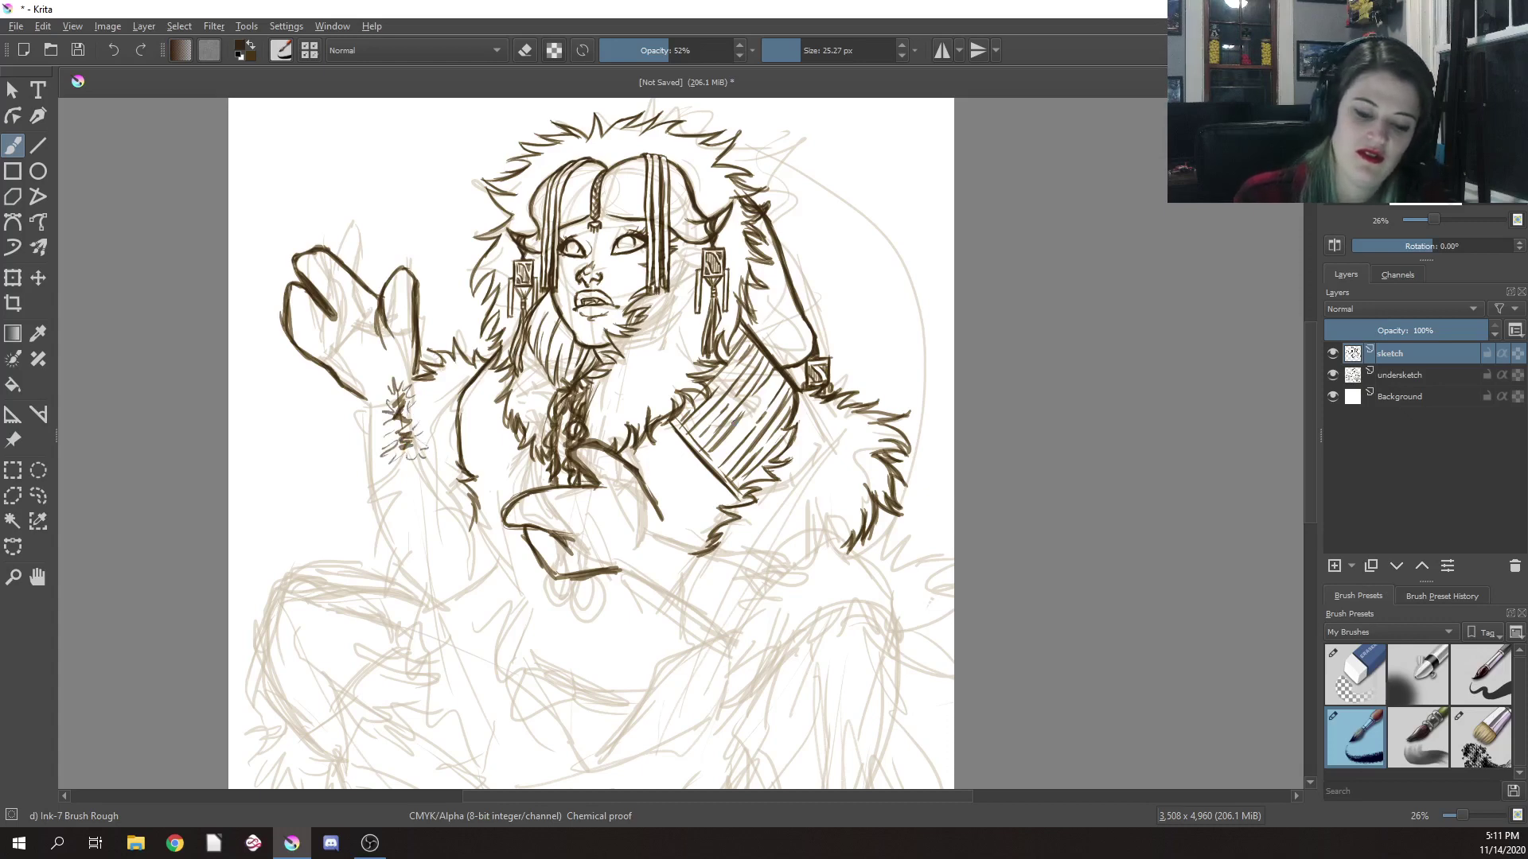
mouse_move(389, 393)
mouse_down()
mouse_move(372, 421)
mouse_move(403, 395)
mouse_up()
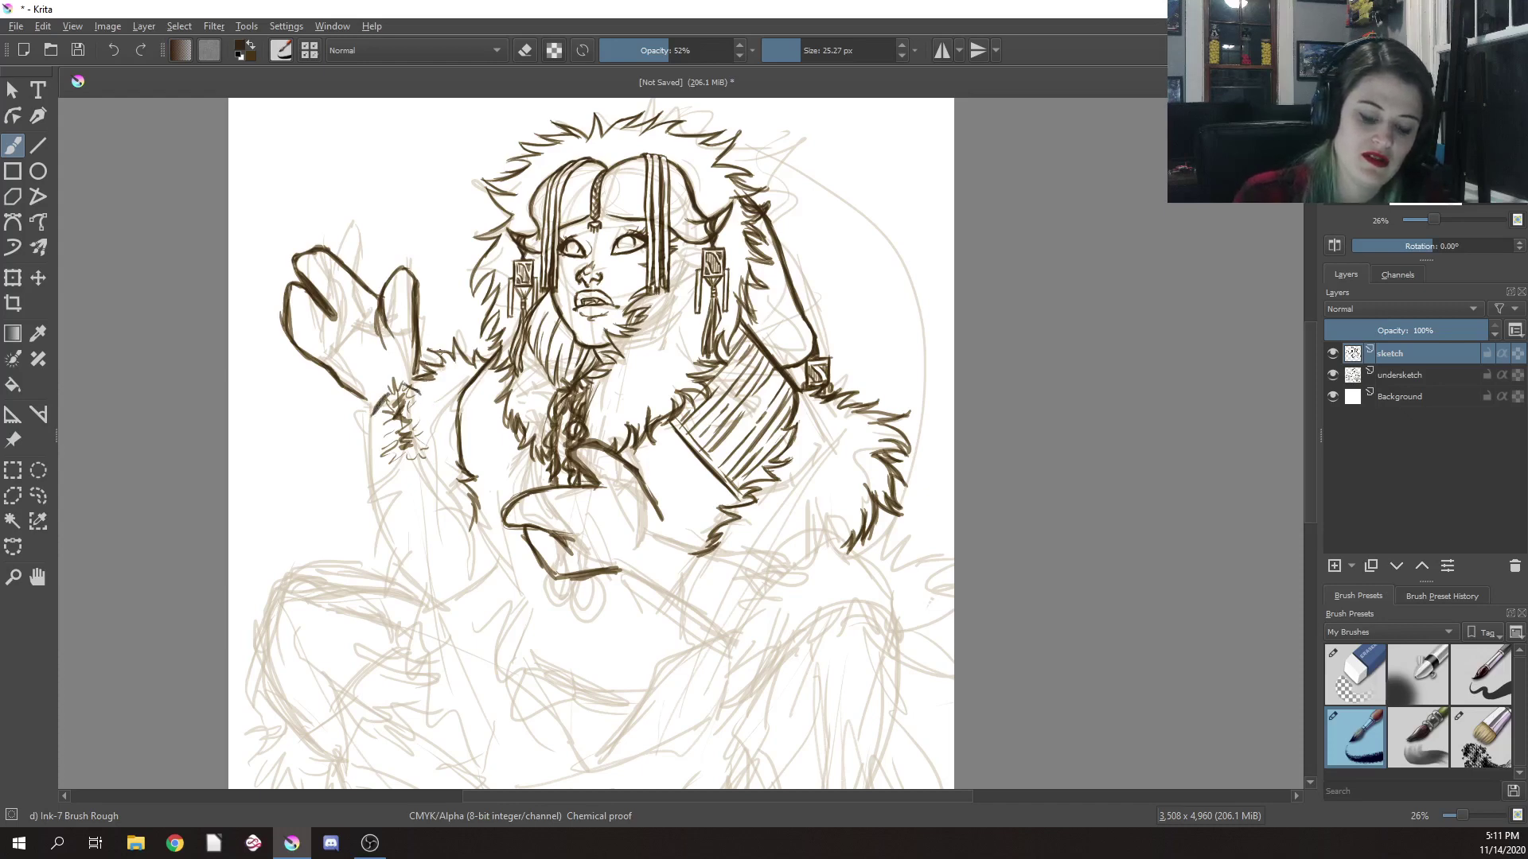
Erase part of the wrist hatching and redraw the fur strokes around the wrist
right_click(454, 374)
click(461, 318)
mouse_move(412, 402)
mouse_down()
mouse_move(402, 446)
mouse_move(395, 406)
mouse_move(386, 466)
mouse_move(415, 416)
mouse_move(421, 435)
mouse_move(416, 390)
mouse_move(426, 461)
mouse_move(409, 390)
mouse_move(396, 409)
mouse_move(391, 382)
mouse_move(387, 398)
mouse_move(407, 466)
mouse_move(394, 398)
mouse_move(408, 401)
mouse_move(370, 425)
mouse_move(392, 393)
mouse_up()
right_click(406, 391)
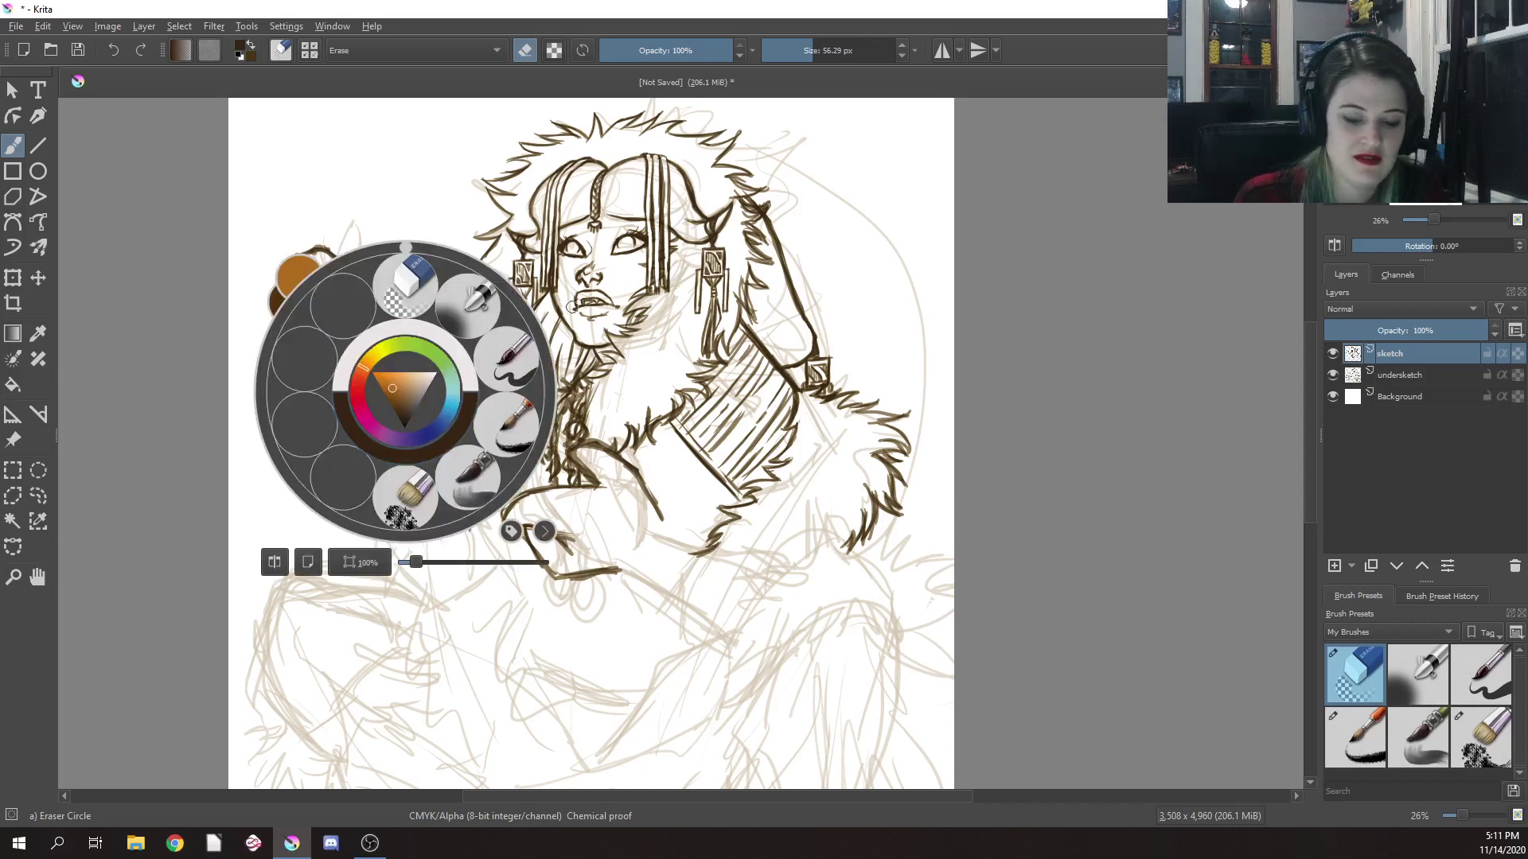
click(516, 425)
mouse_move(409, 389)
mouse_down()
mouse_move(392, 402)
mouse_move(426, 383)
mouse_move(398, 399)
mouse_move(412, 406)
mouse_move(380, 450)
mouse_move(369, 512)
mouse_up()
Ink jagged fur down the arm's left side and hanging below the arm
mouse_move(391, 439)
mouse_down()
mouse_move(372, 465)
mouse_move(414, 406)
mouse_move(370, 507)
mouse_move(441, 461)
mouse_move(374, 507)
mouse_move(401, 495)
mouse_move(385, 583)
mouse_move(410, 596)
mouse_move(414, 613)
mouse_up()
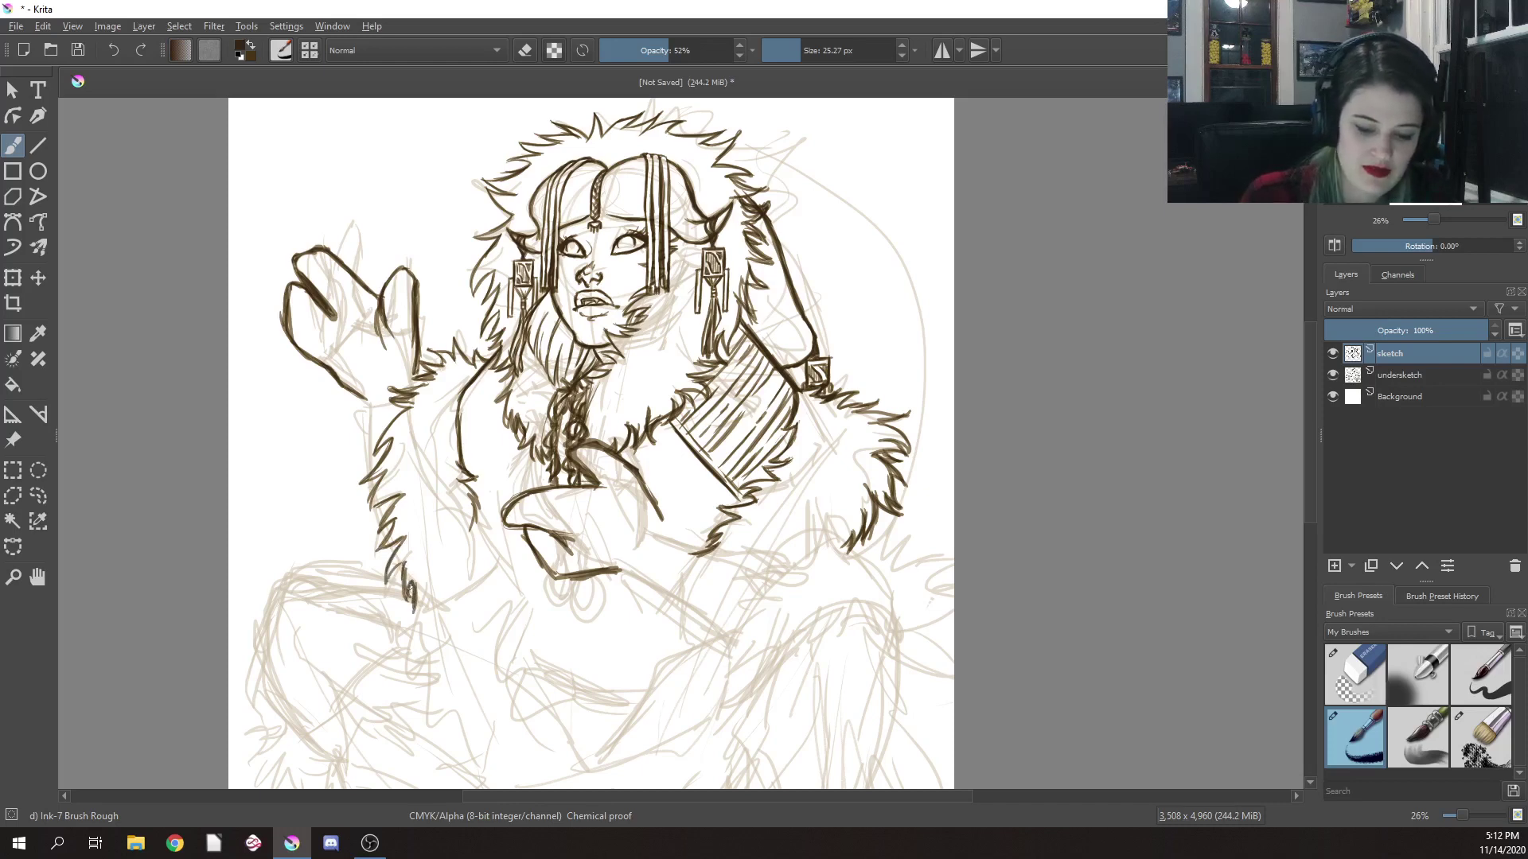
mouse_move(472, 527)
mouse_down()
mouse_move(501, 562)
mouse_move(502, 593)
mouse_up()
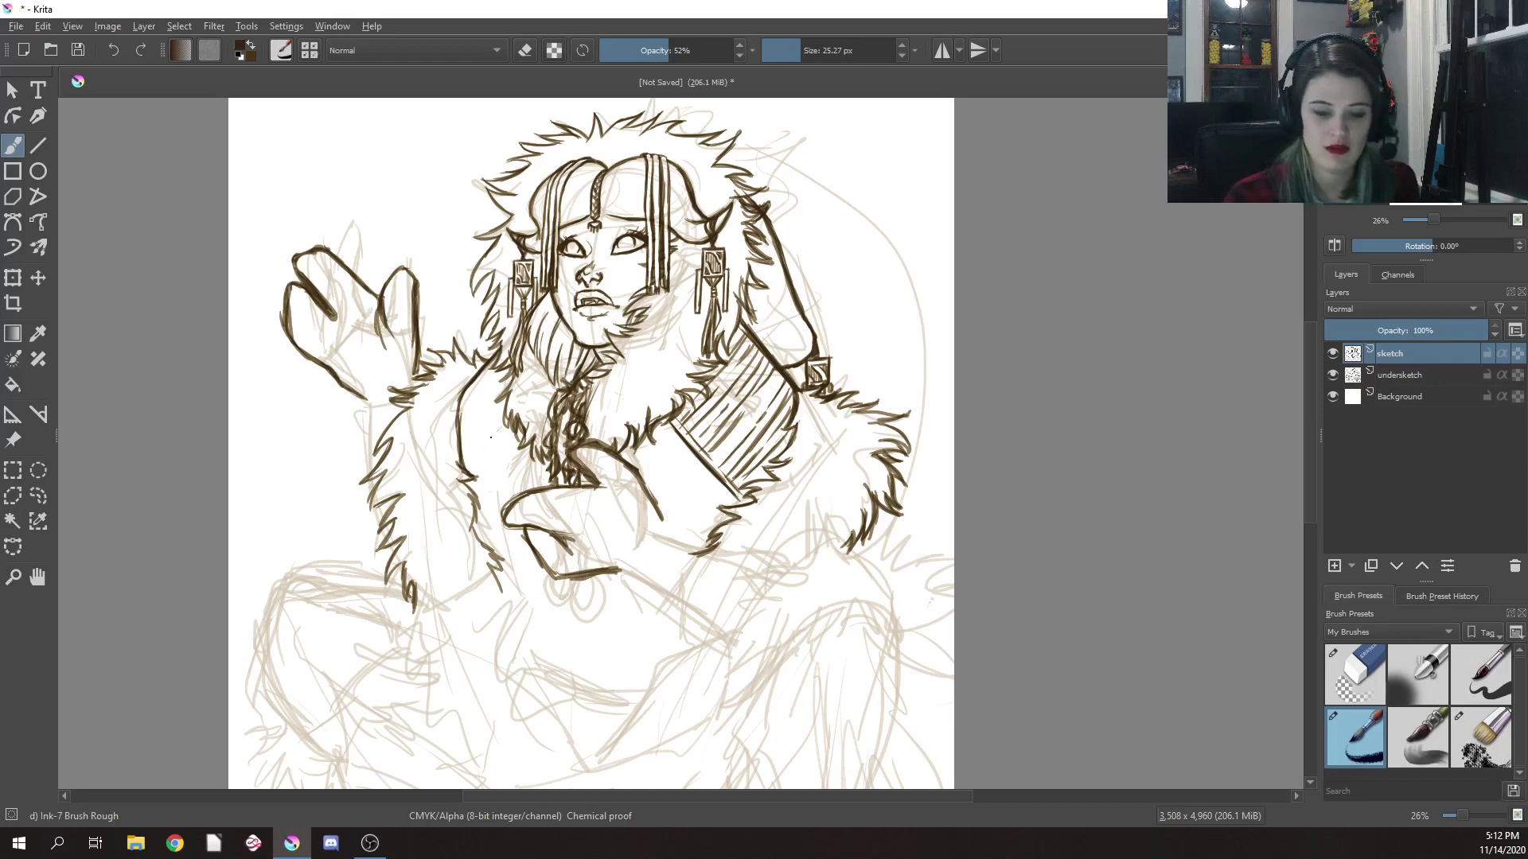
mouse_move(491, 437)
mouse_down()
mouse_move(471, 455)
mouse_move(503, 424)
mouse_move(470, 458)
mouse_move(489, 429)
mouse_up()
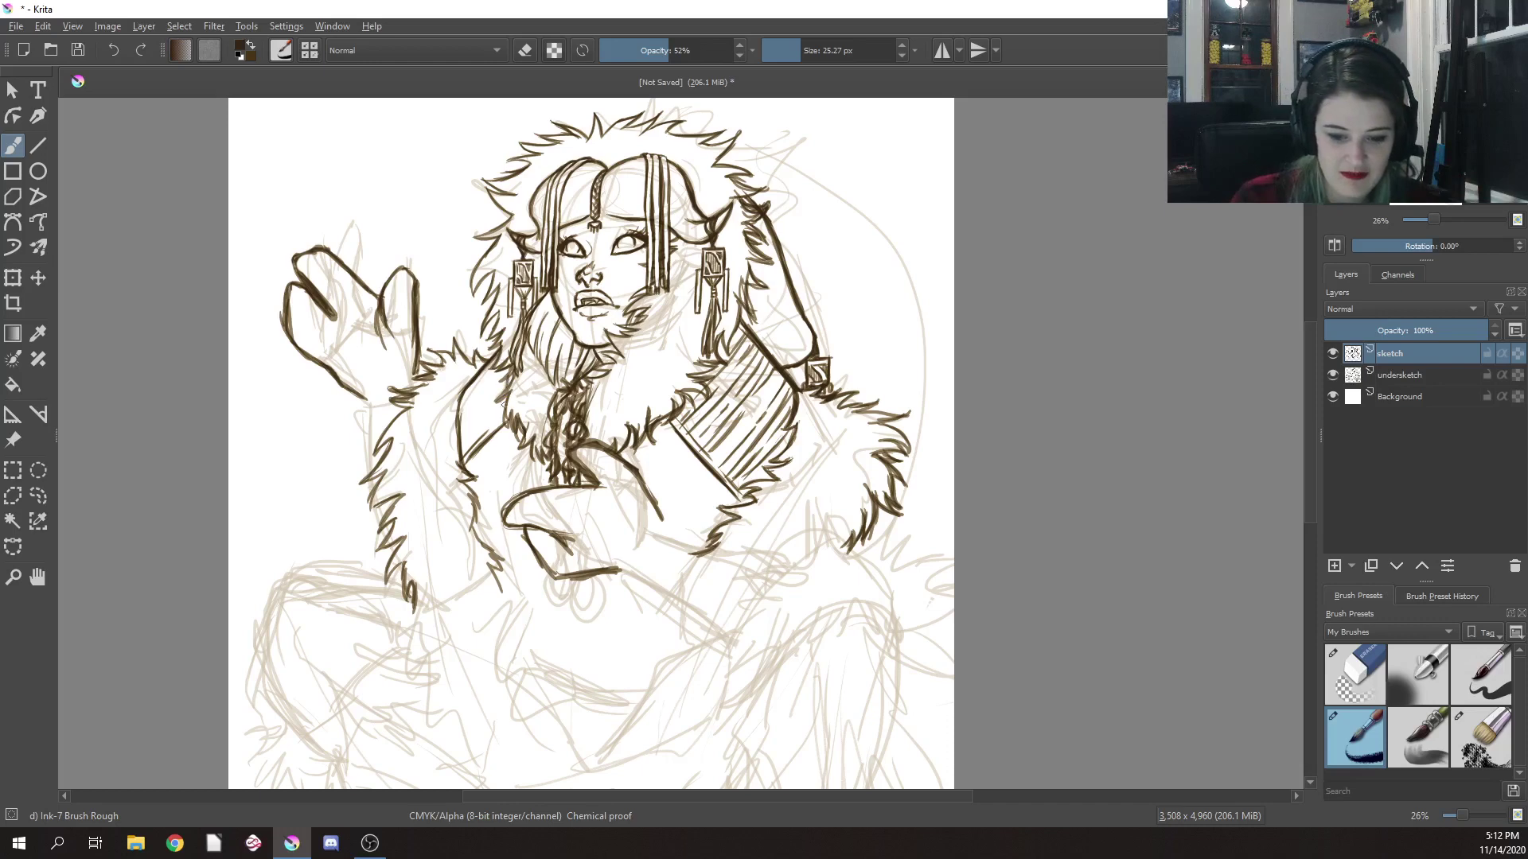
Hatch short vertical stripes on the left tunic panel beside the shoulder strap
drag(501, 402, 495, 426)
mouse_move(499, 371)
mouse_down()
mouse_move(494, 424)
mouse_move(491, 386)
mouse_move(474, 440)
mouse_move(476, 371)
mouse_move(465, 455)
mouse_up()
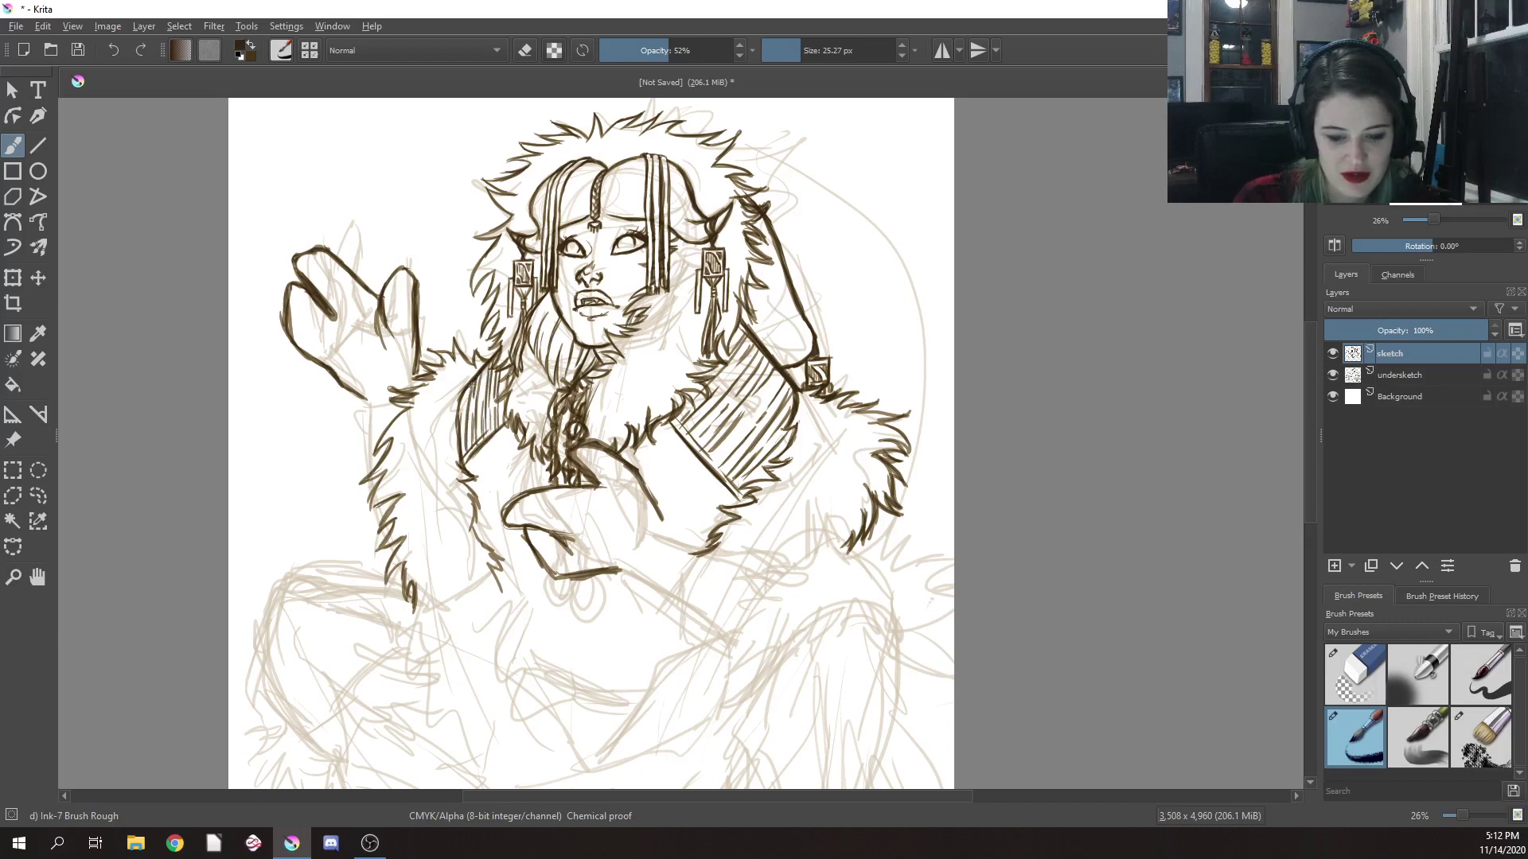
drag(470, 393, 461, 423)
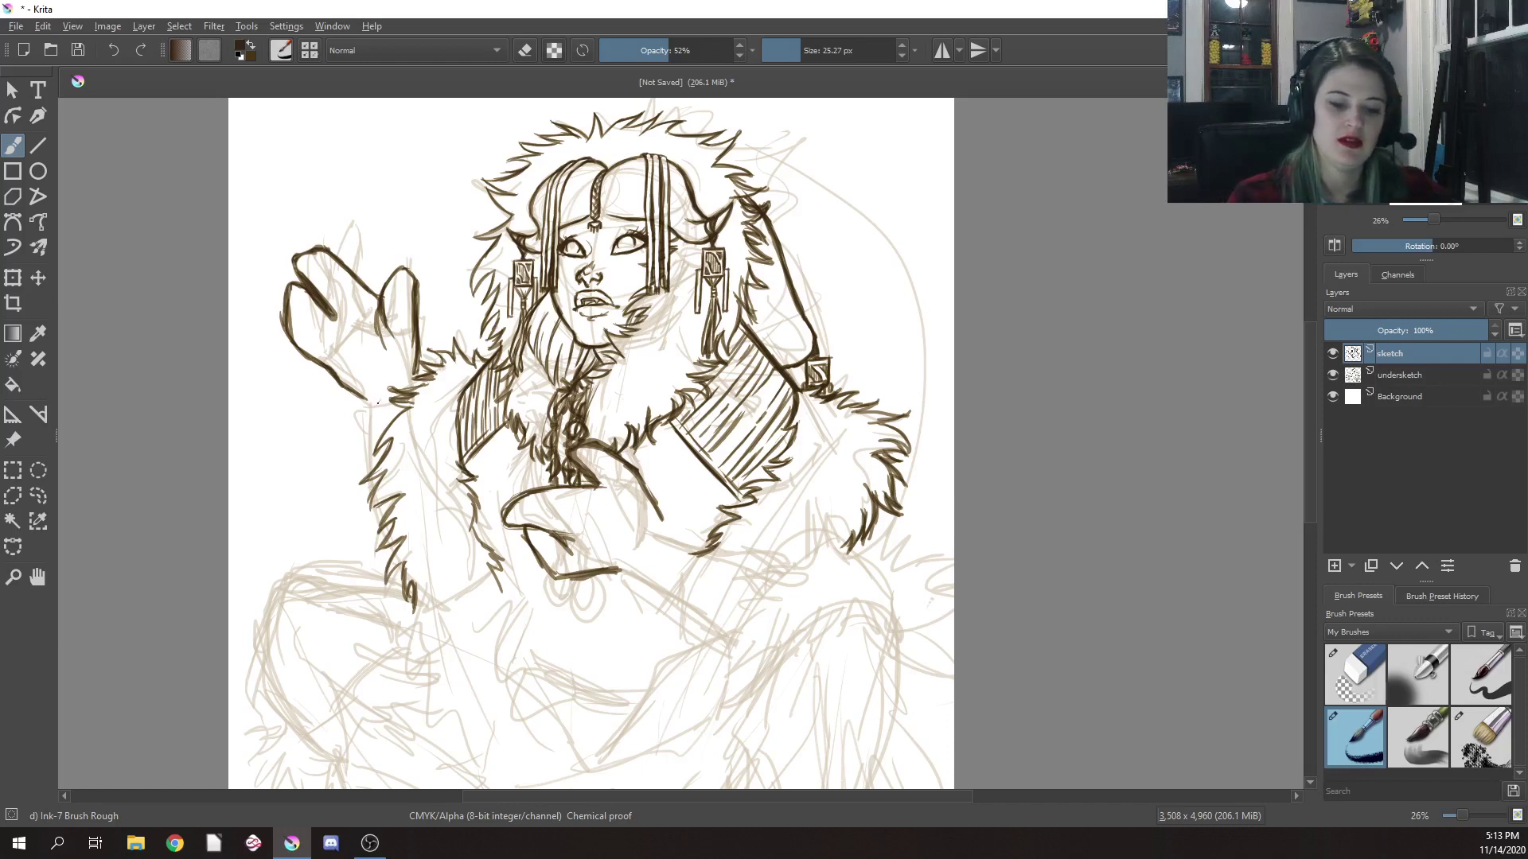
drag(380, 398, 370, 413)
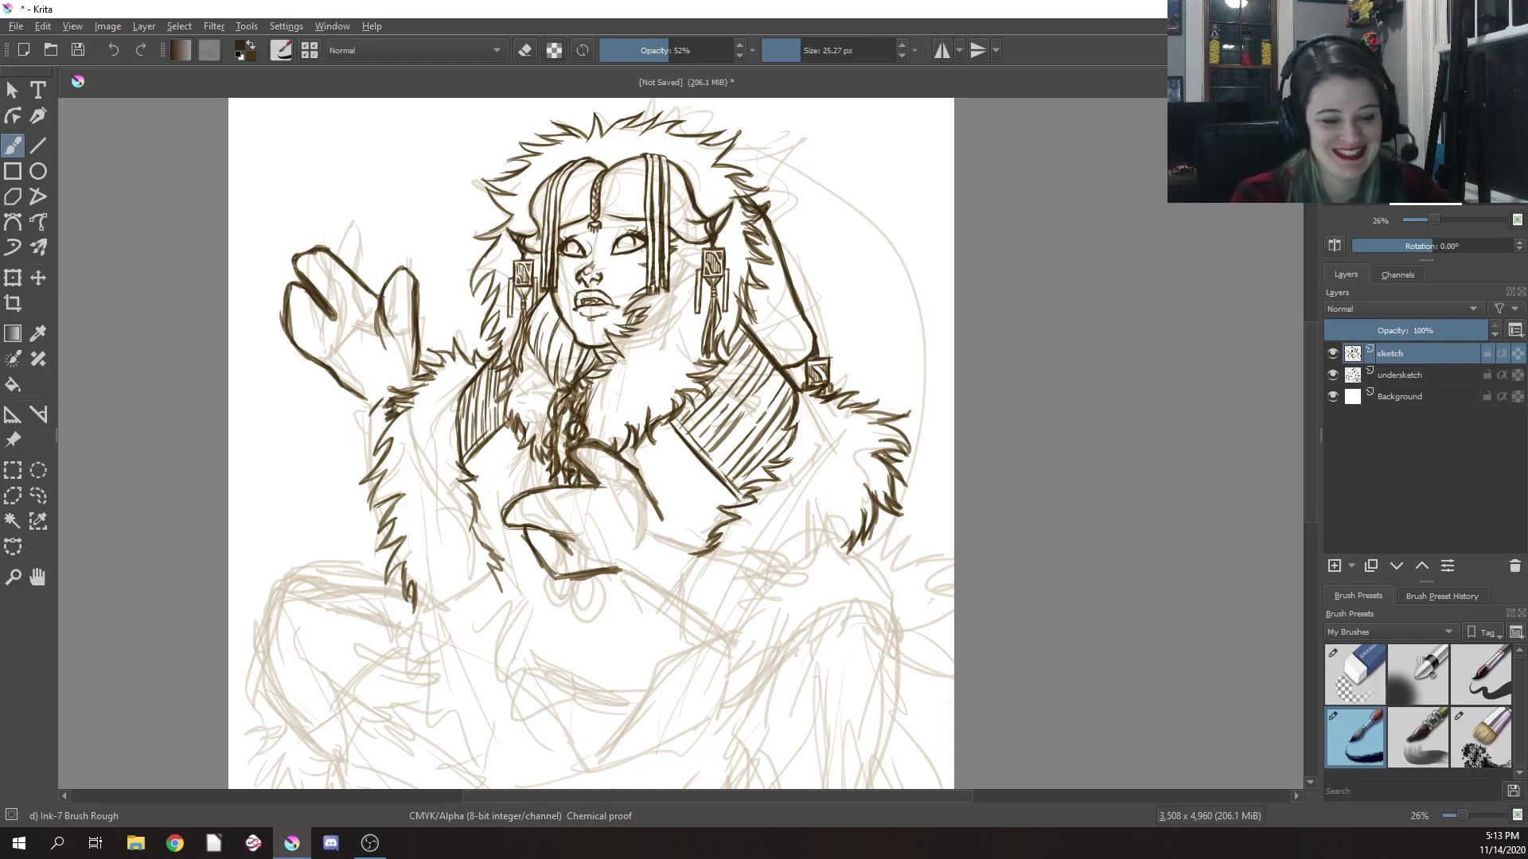
Ink fur strokes down the collar's left edge to the sleeve edge
mouse_move(390, 387)
mouse_down()
mouse_move(371, 403)
mouse_move(372, 440)
mouse_up()
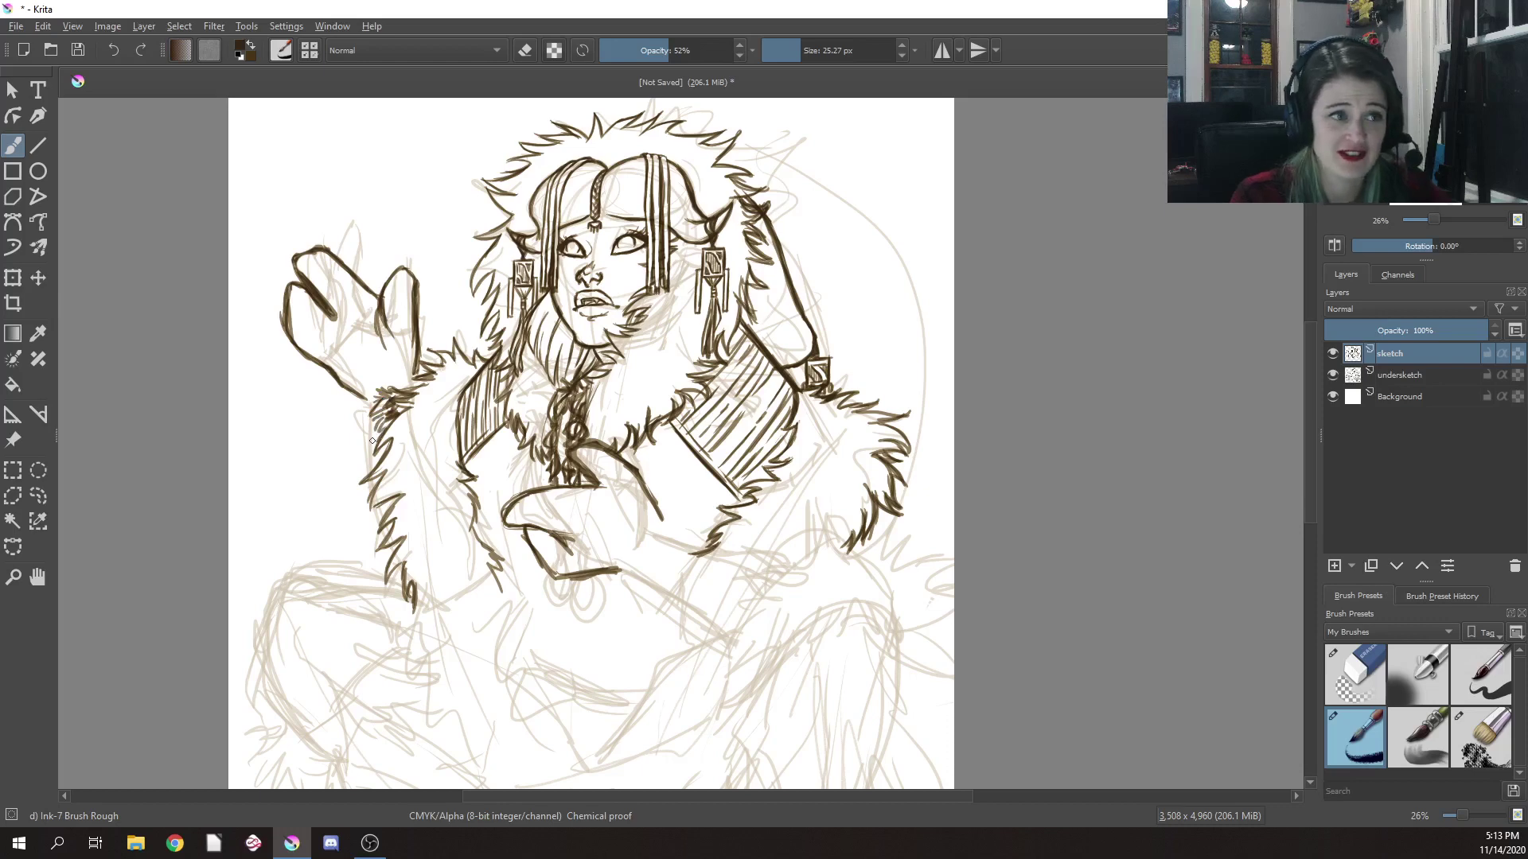
mouse_move(399, 382)
mouse_down()
mouse_move(415, 385)
mouse_move(369, 411)
mouse_move(363, 474)
mouse_up()
drag(373, 417, 365, 476)
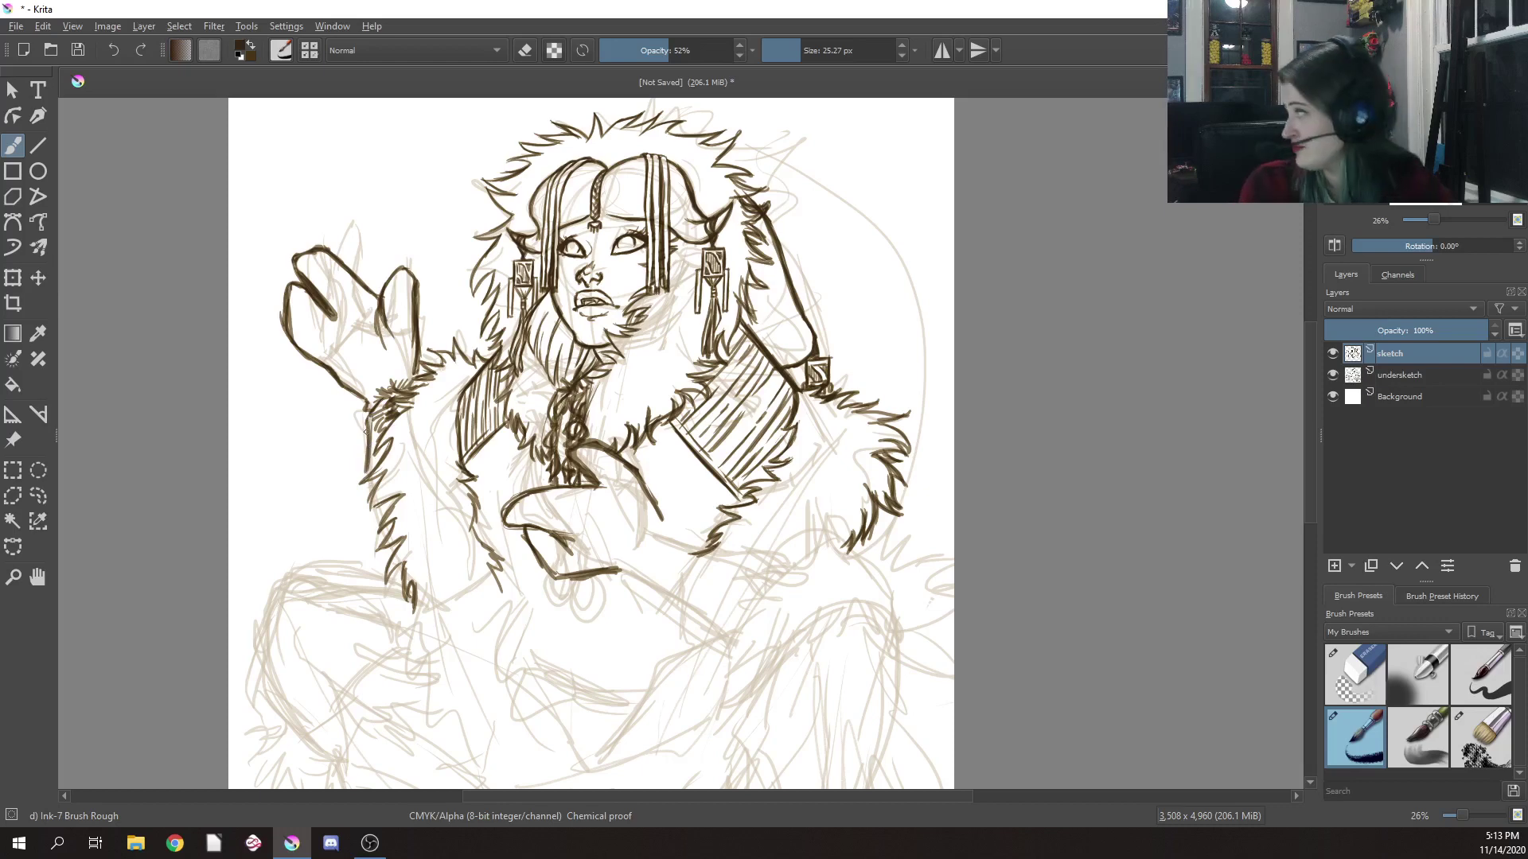
drag(372, 476, 367, 496)
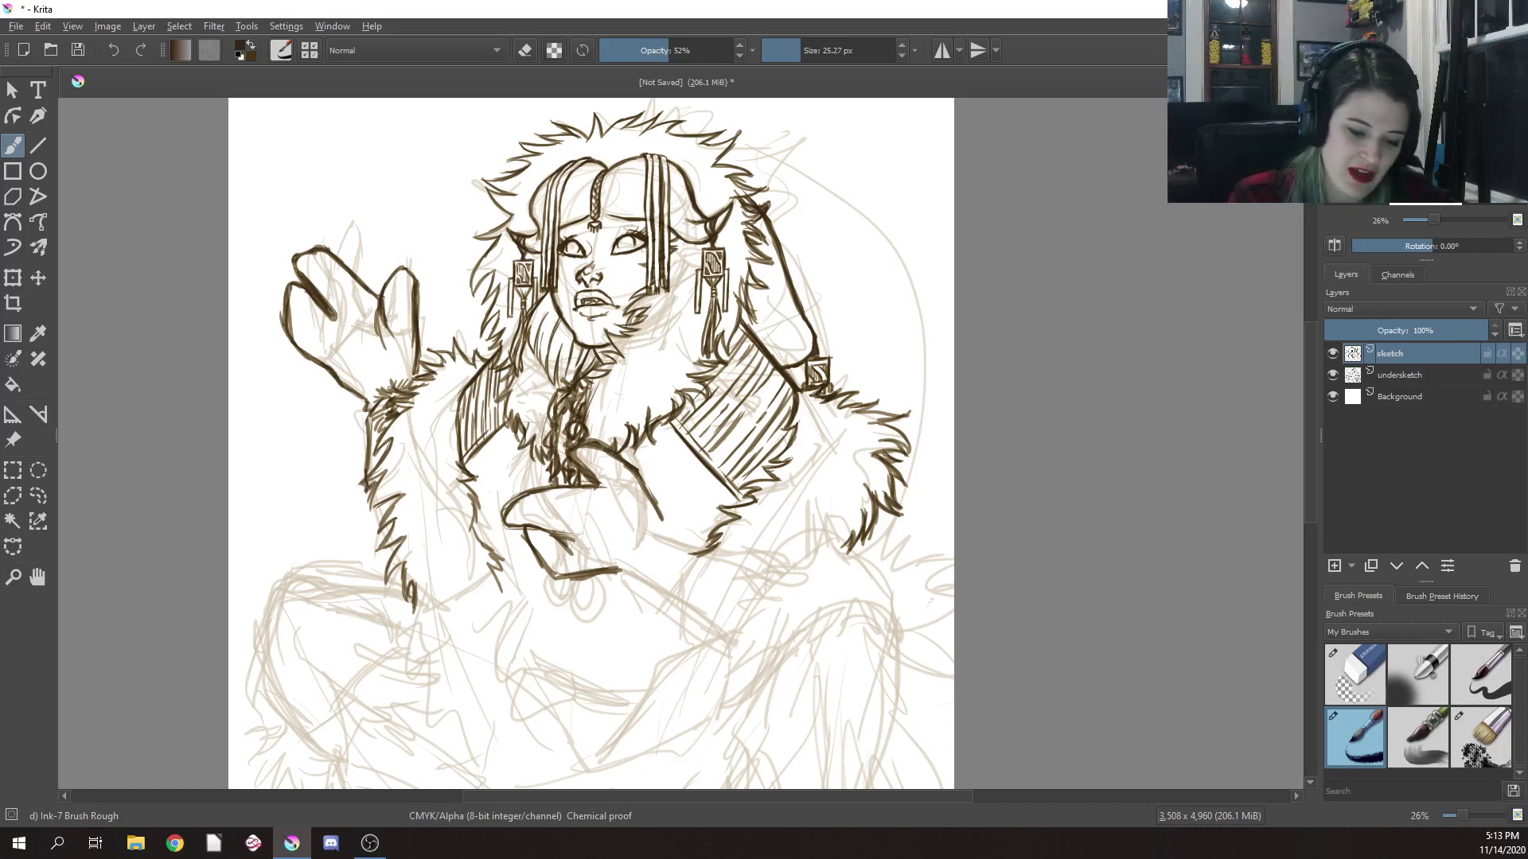
mouse_move(354, 487)
mouse_down()
mouse_move(365, 523)
mouse_move(382, 521)
mouse_up()
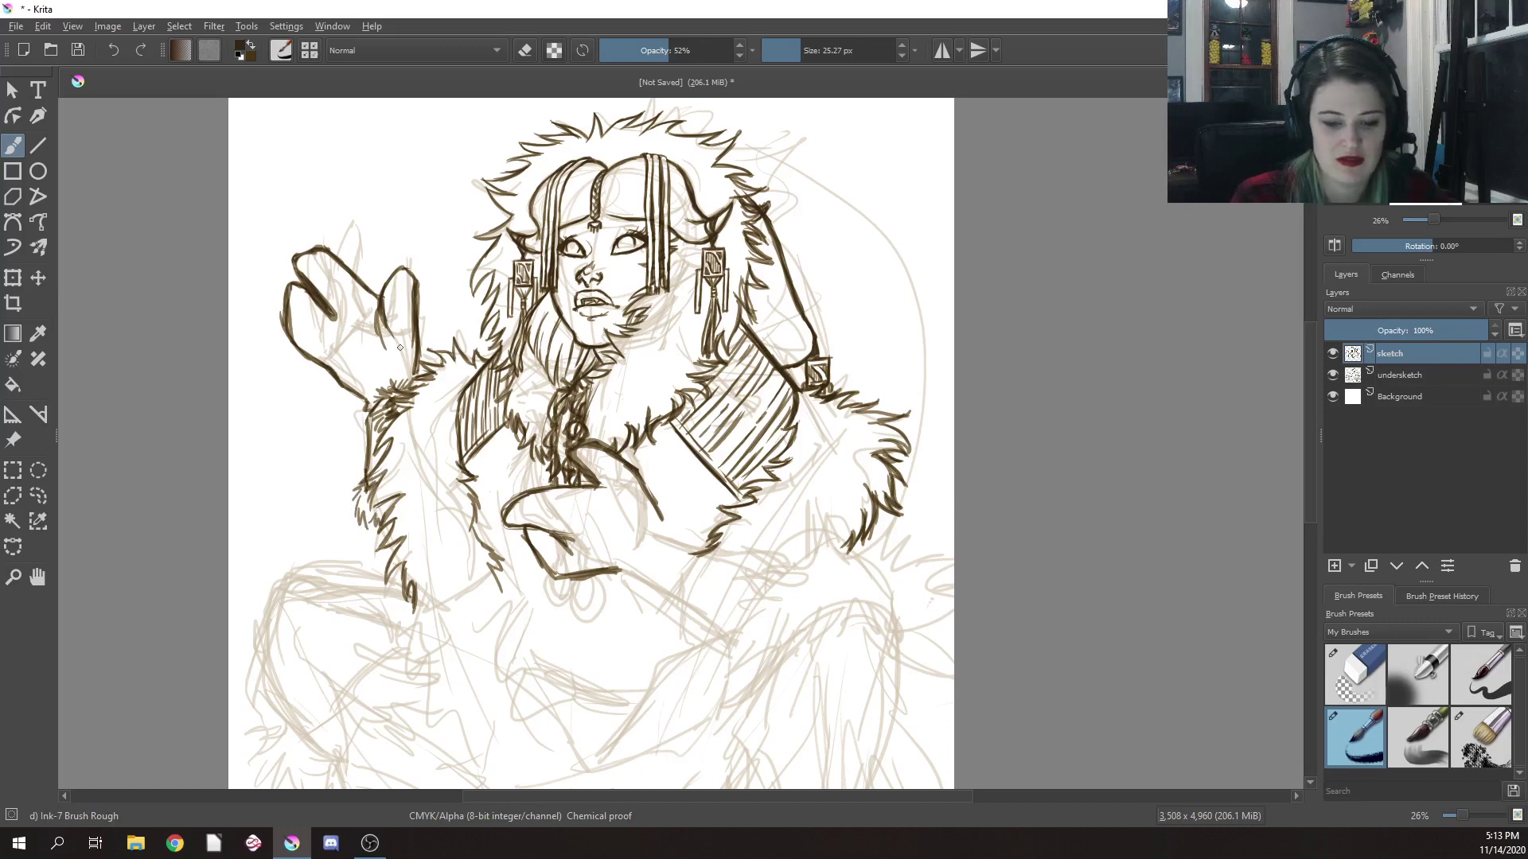
Darken the wrist and cuff fur and draw a curved line under the hand
mouse_move(384, 401)
mouse_down()
mouse_move(368, 417)
mouse_move(362, 405)
mouse_move(356, 458)
mouse_up()
mouse_move(363, 422)
mouse_down()
mouse_move(363, 463)
mouse_move(361, 449)
mouse_move(344, 472)
mouse_up()
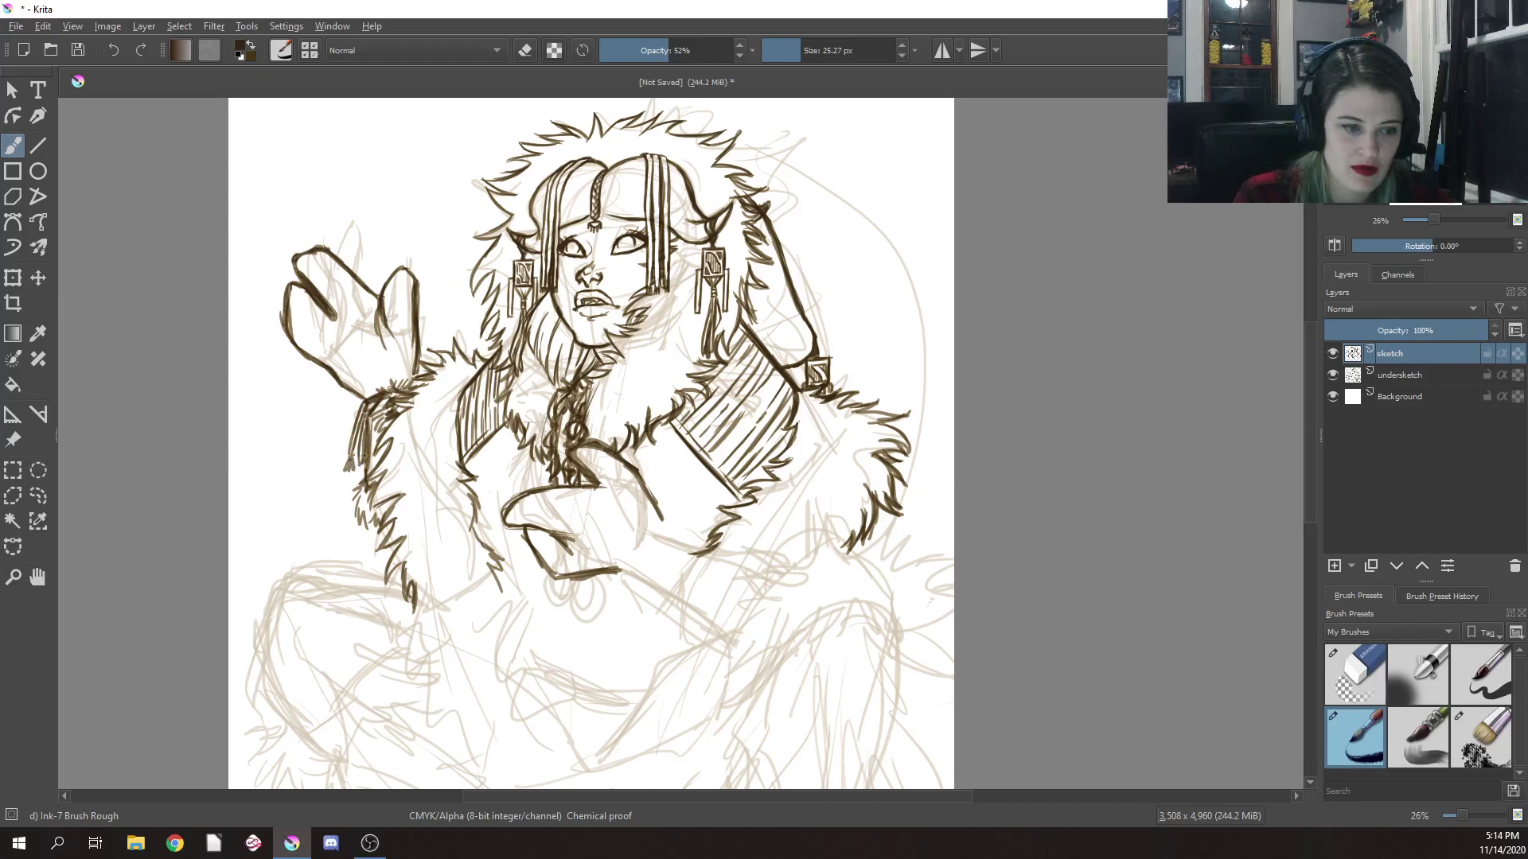
drag(364, 465, 358, 480)
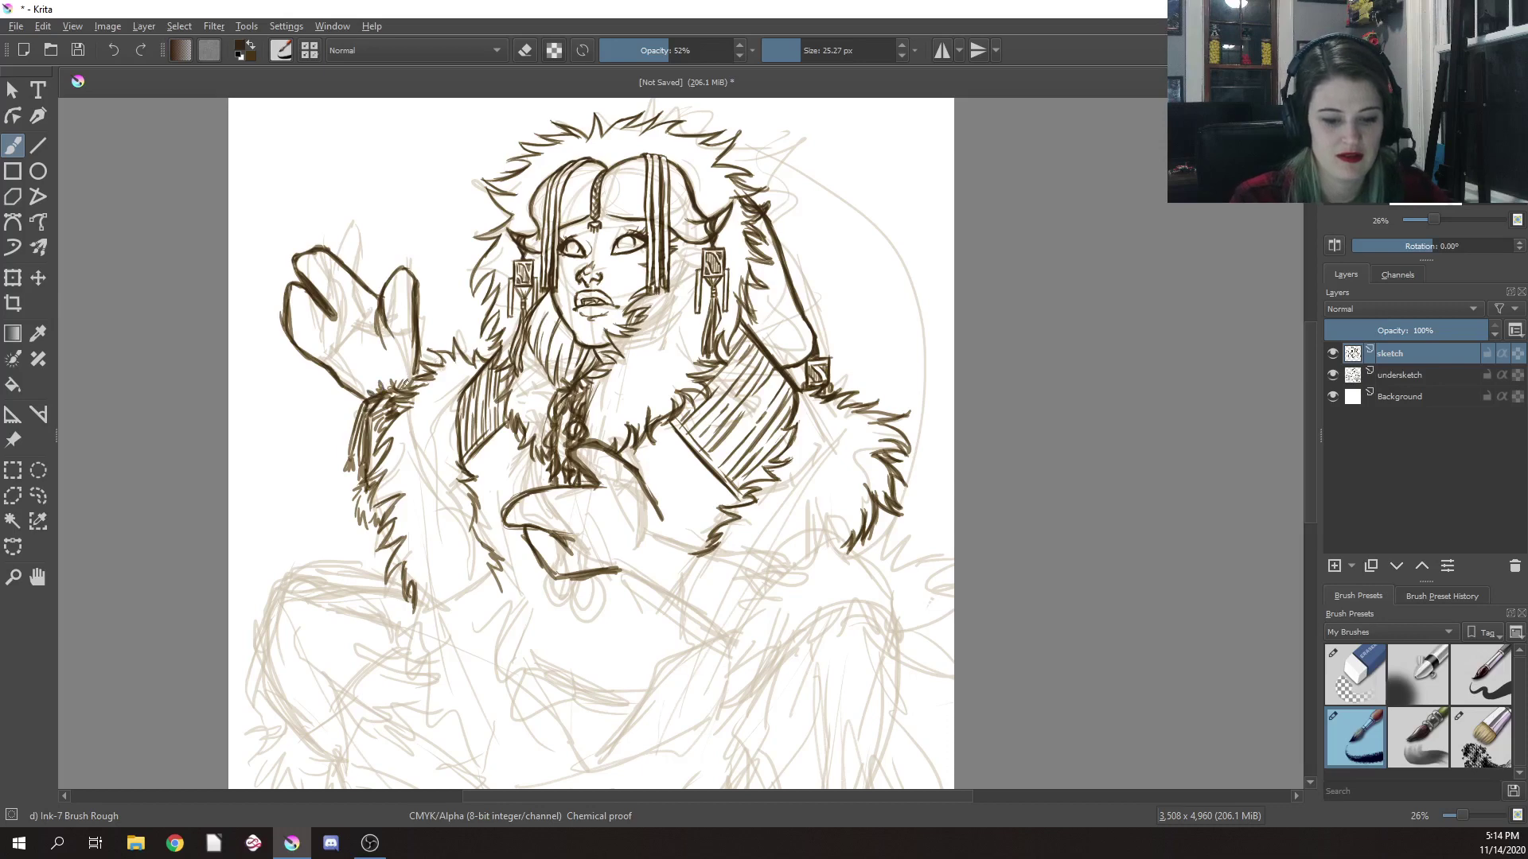
drag(406, 385, 413, 372)
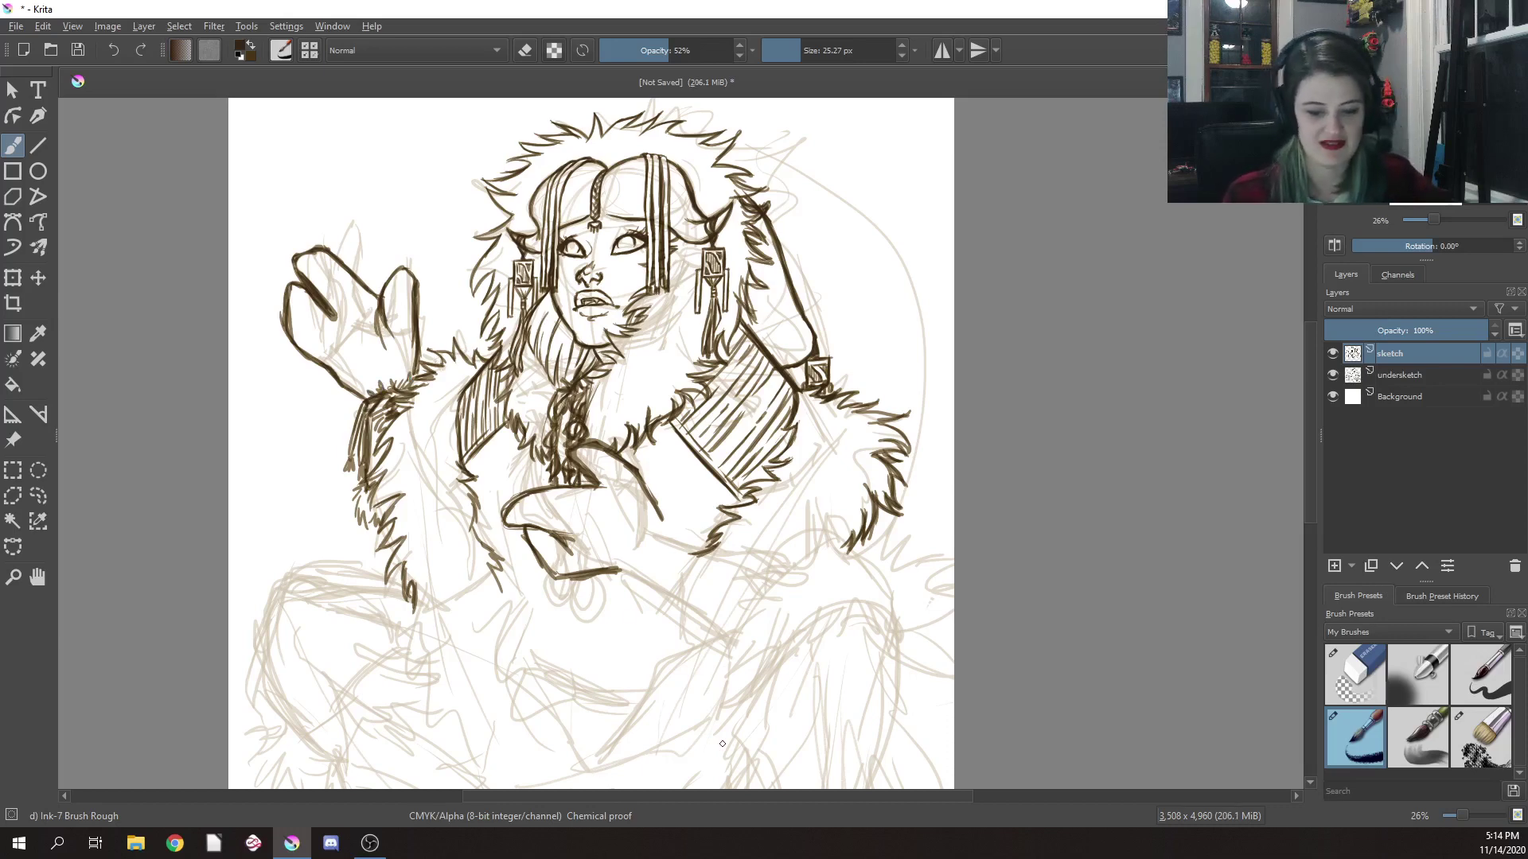
mouse_move(661, 525)
mouse_down()
mouse_move(627, 579)
mouse_move(673, 528)
mouse_move(644, 570)
mouse_up()
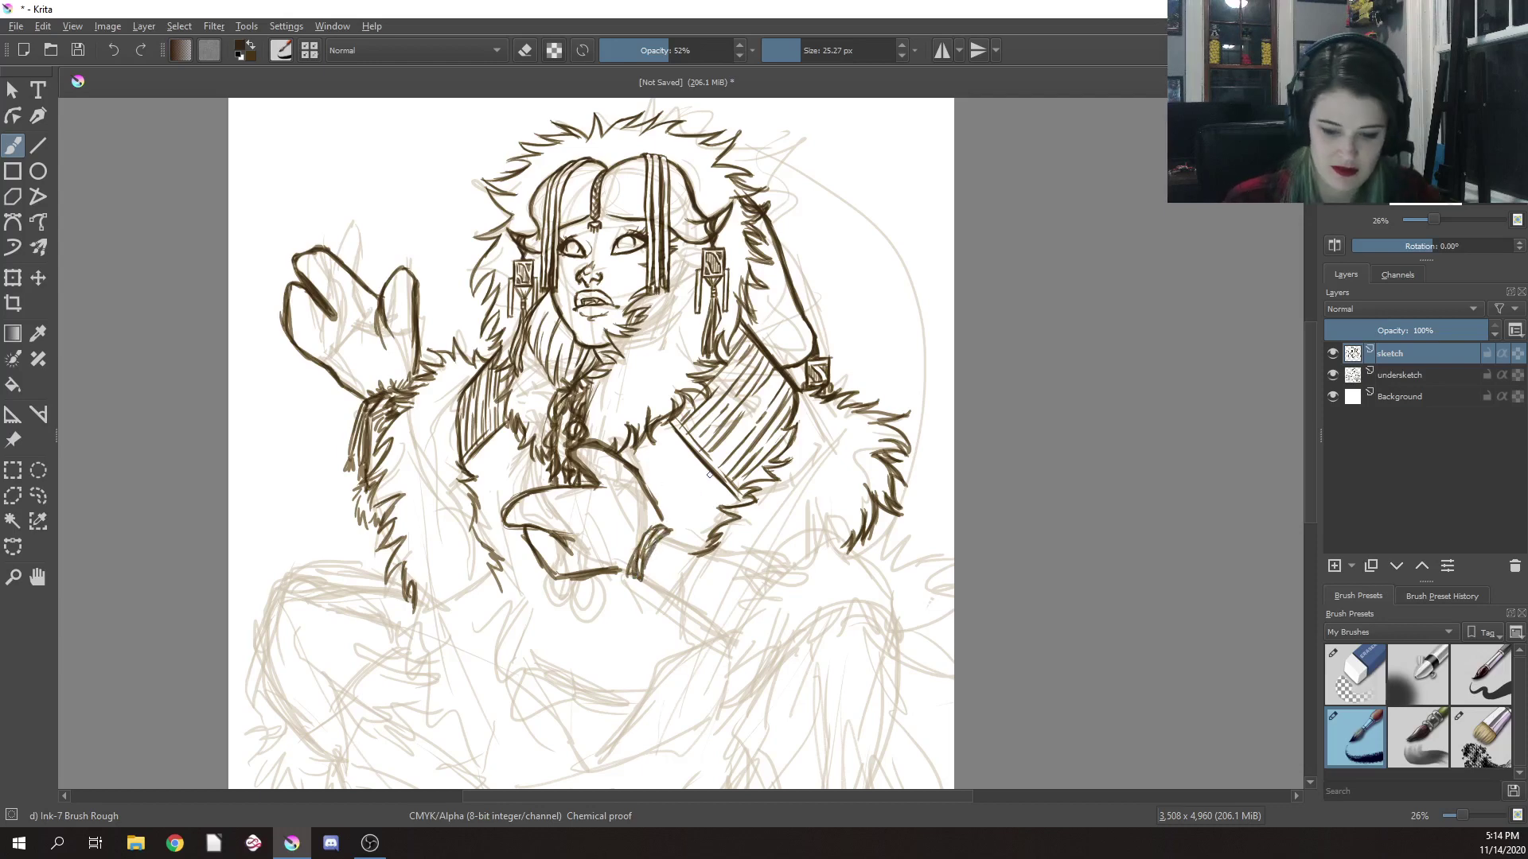
Ink strokes along the bottom of the hand and across the clasped hands
drag(624, 567, 609, 572)
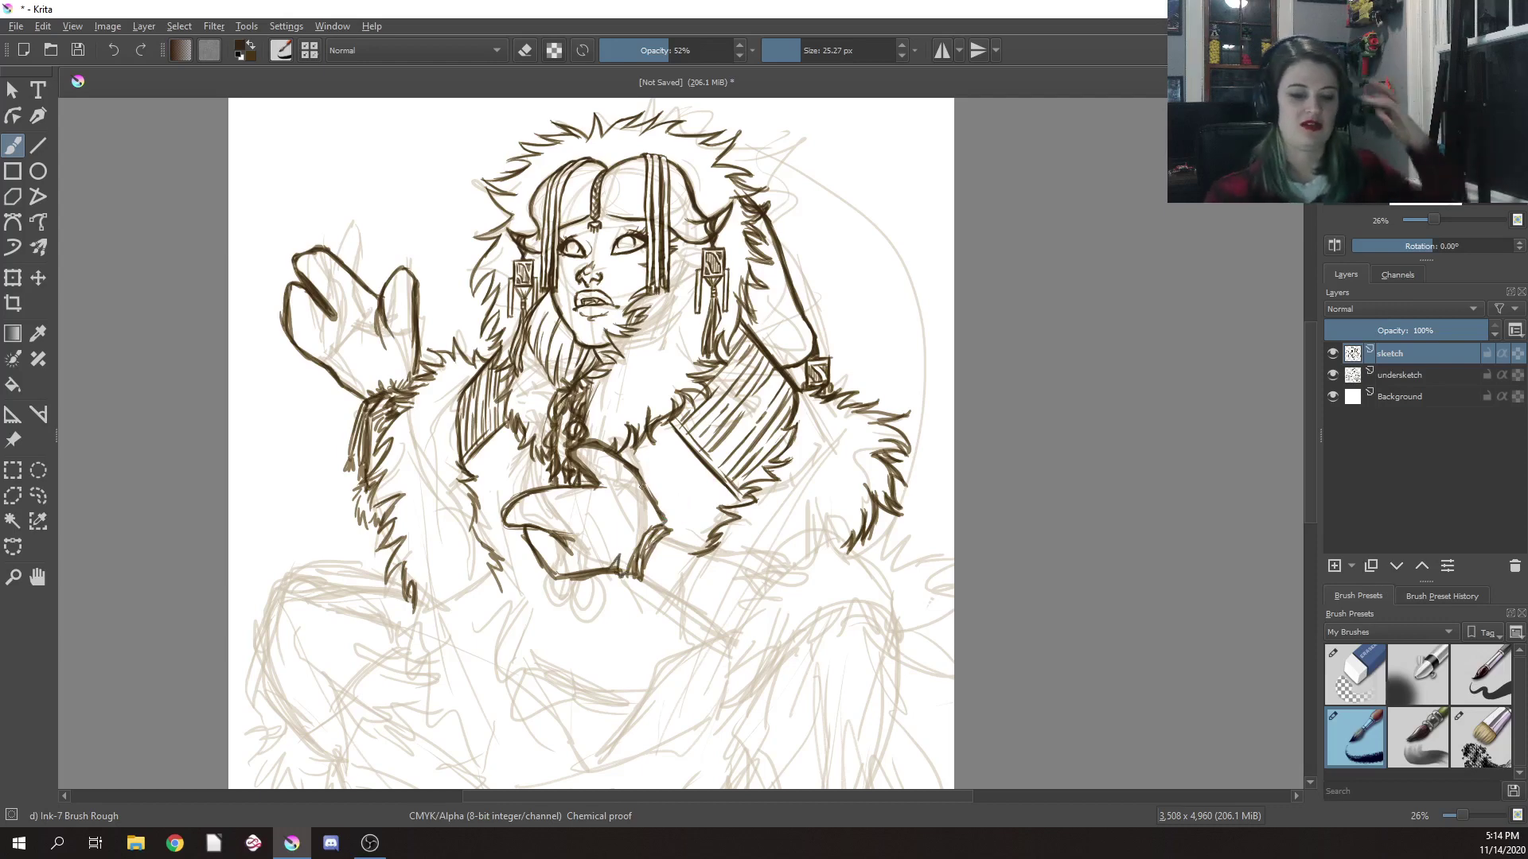
mouse_move(638, 467)
mouse_down()
mouse_move(664, 517)
mouse_move(578, 448)
mouse_up()
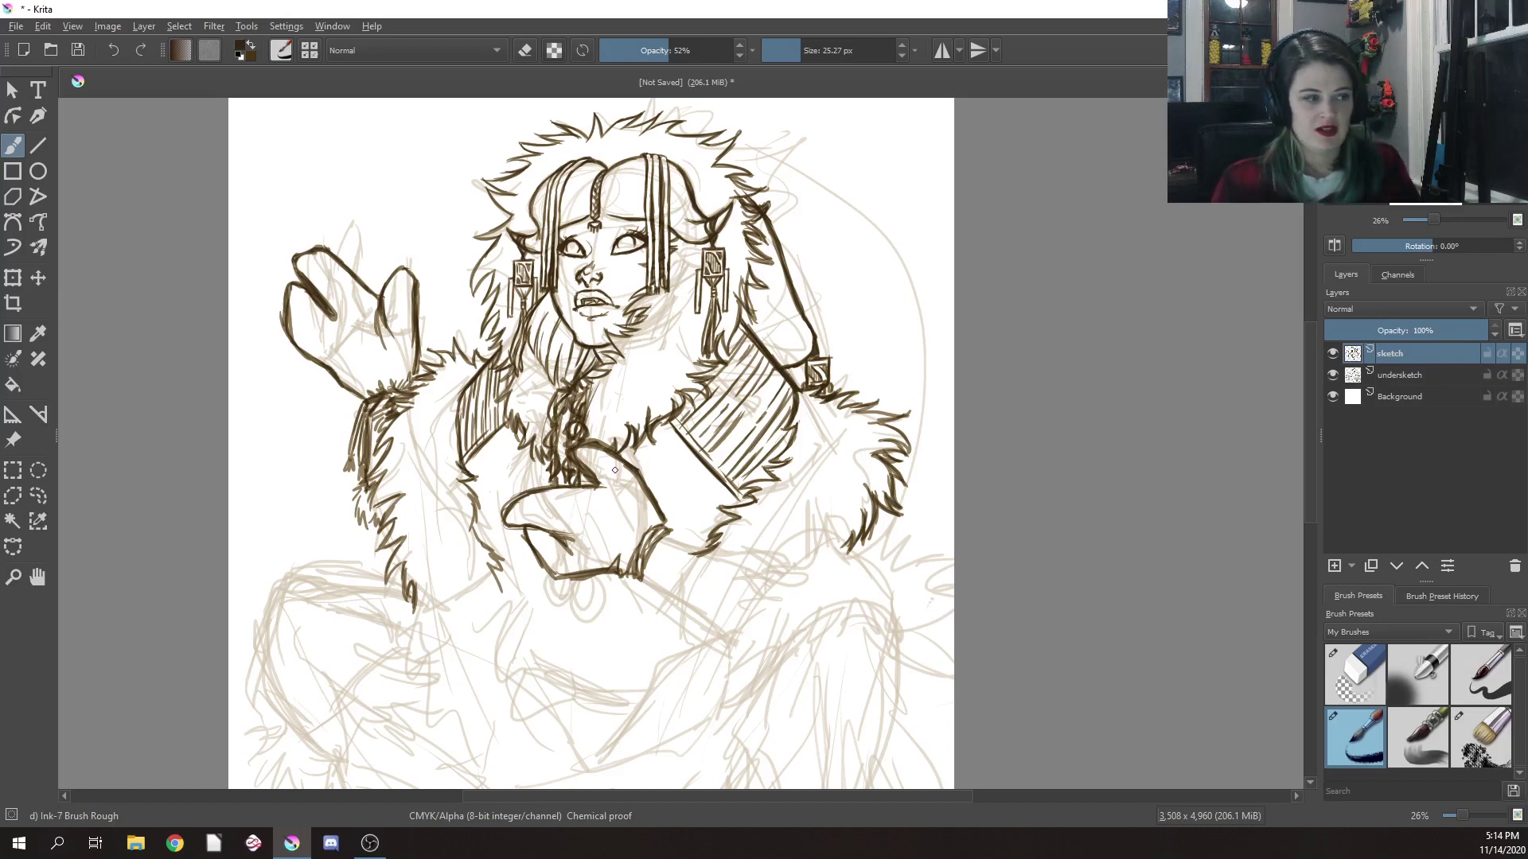
drag(981, 712, 1056, 631)
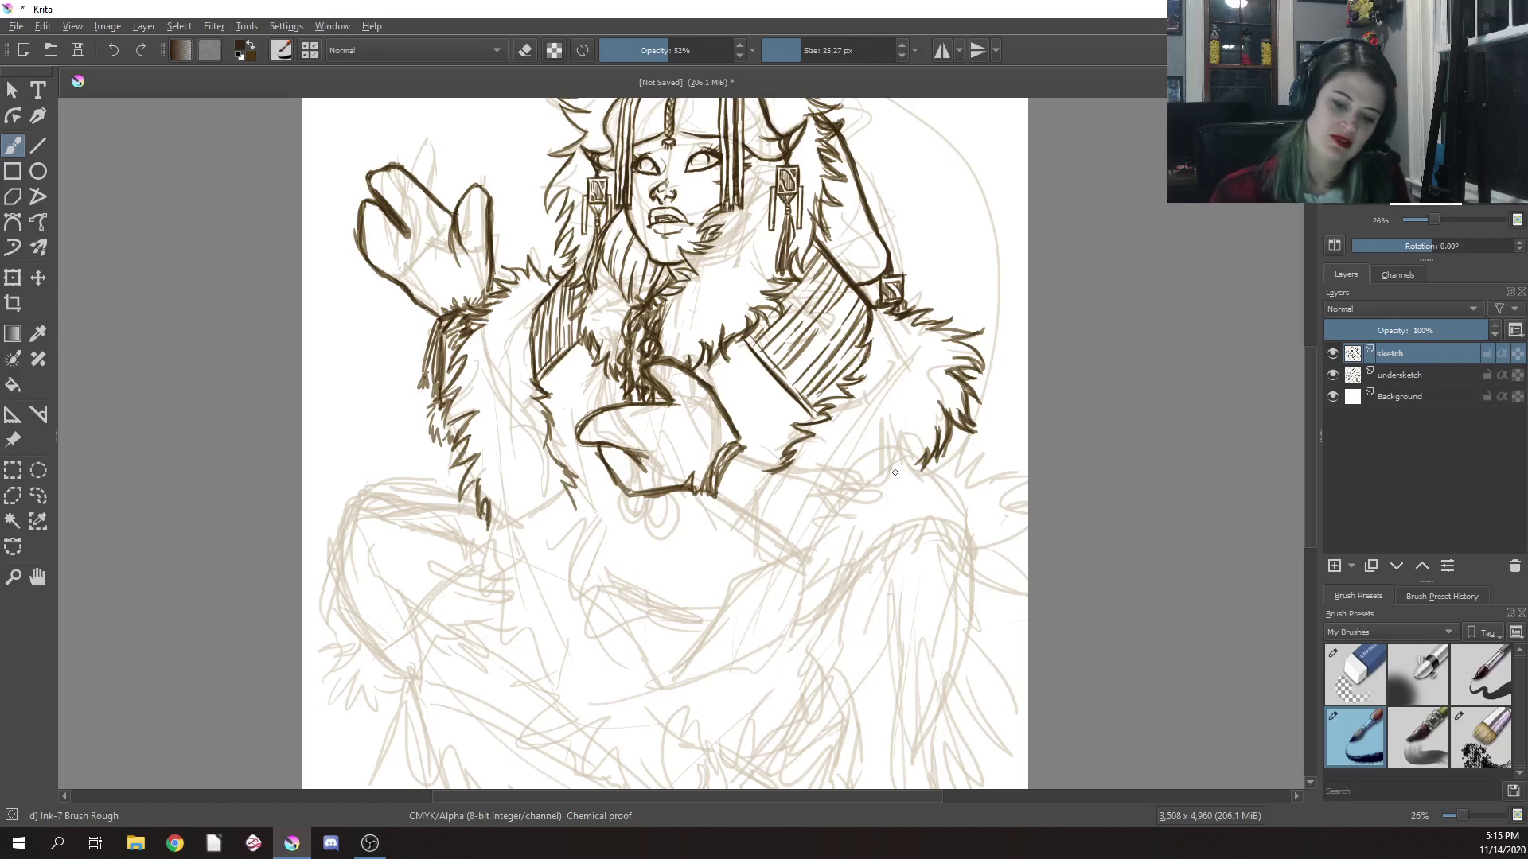
Ink fur strokes along the cape's fur edge
right_click(891, 496)
click(1095, 447)
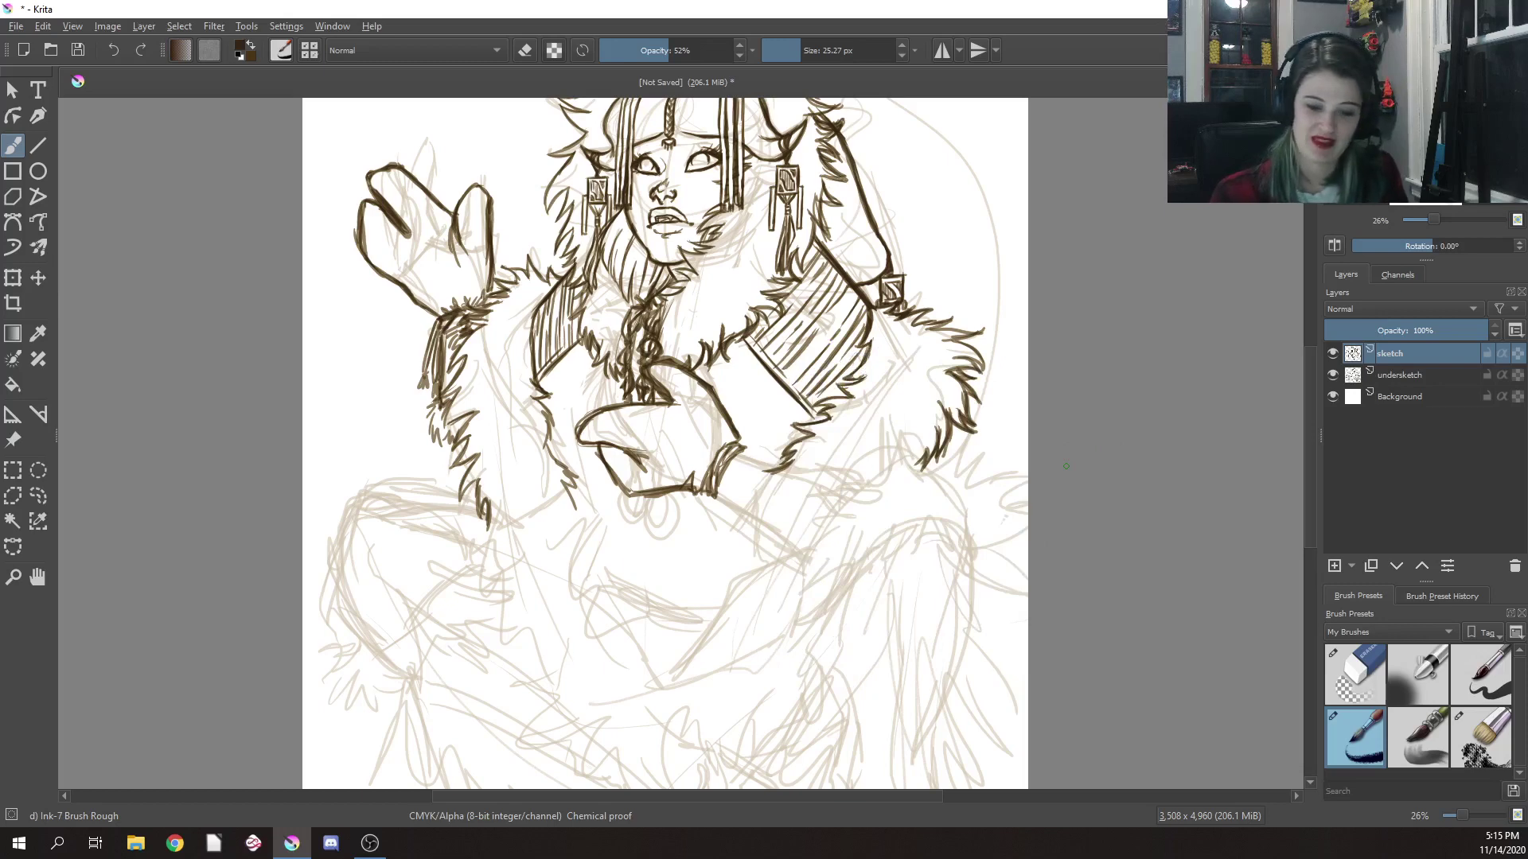
drag(461, 409, 440, 452)
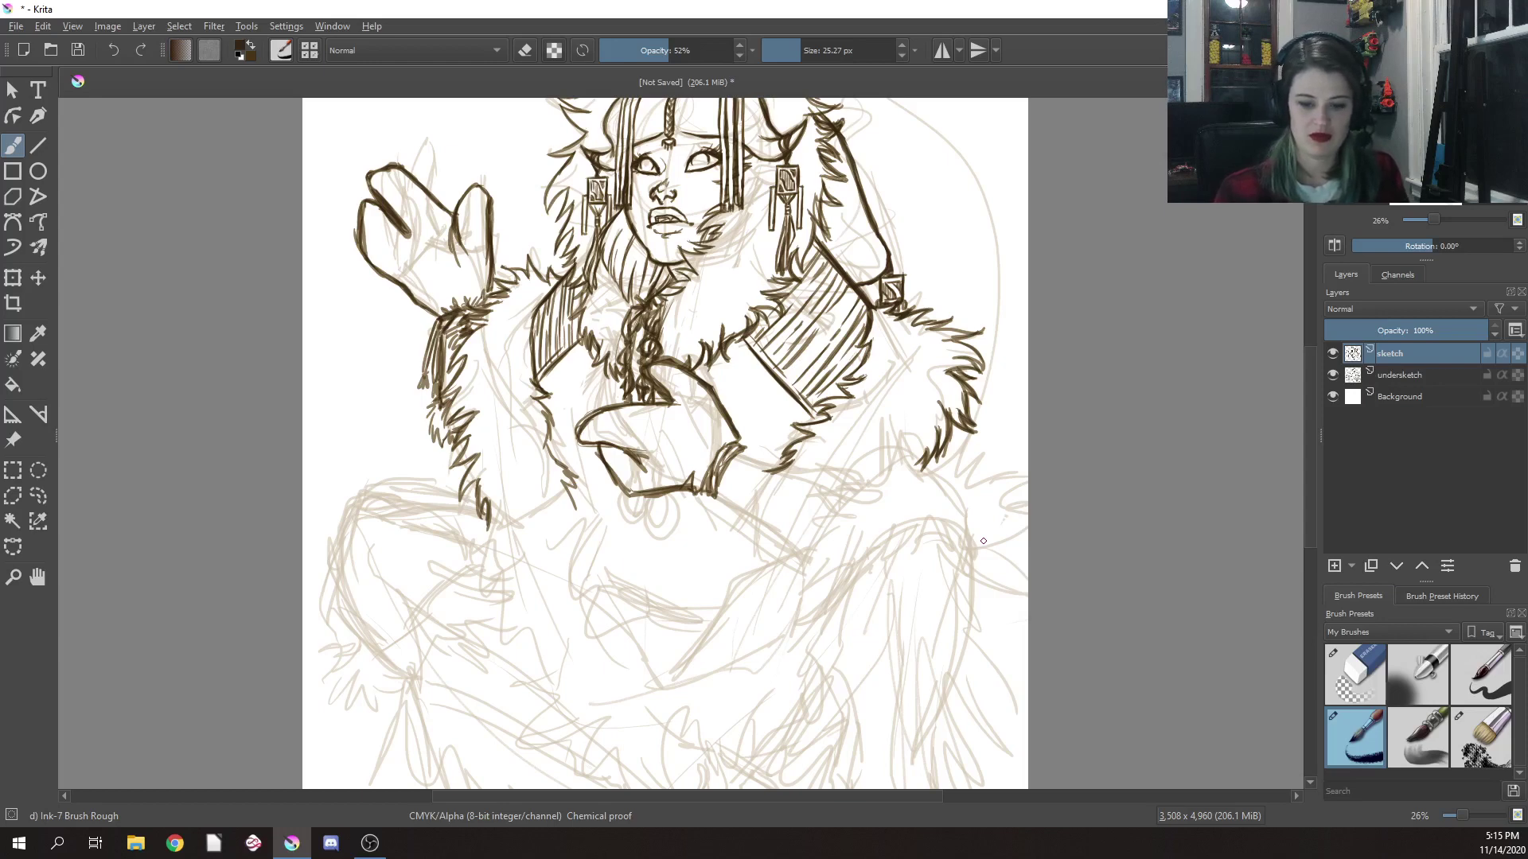
Erase stray lines beside the earring and hatching ends along the collar's fur edge
right_click(840, 351)
click(858, 250)
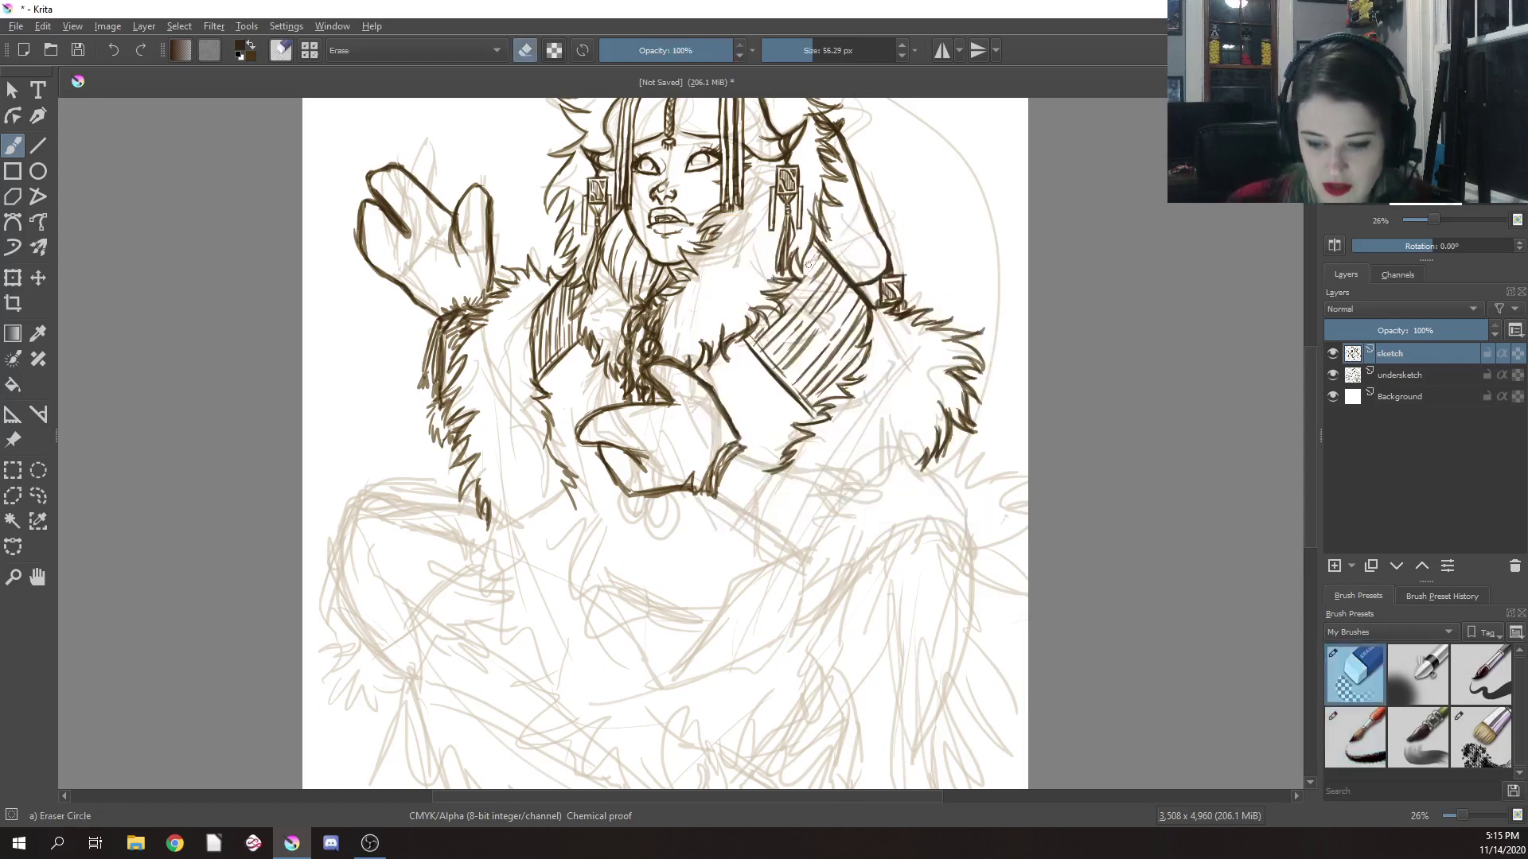
mouse_move(808, 265)
mouse_down()
mouse_move(749, 361)
mouse_move(830, 269)
mouse_move(751, 353)
mouse_move(812, 296)
mouse_up()
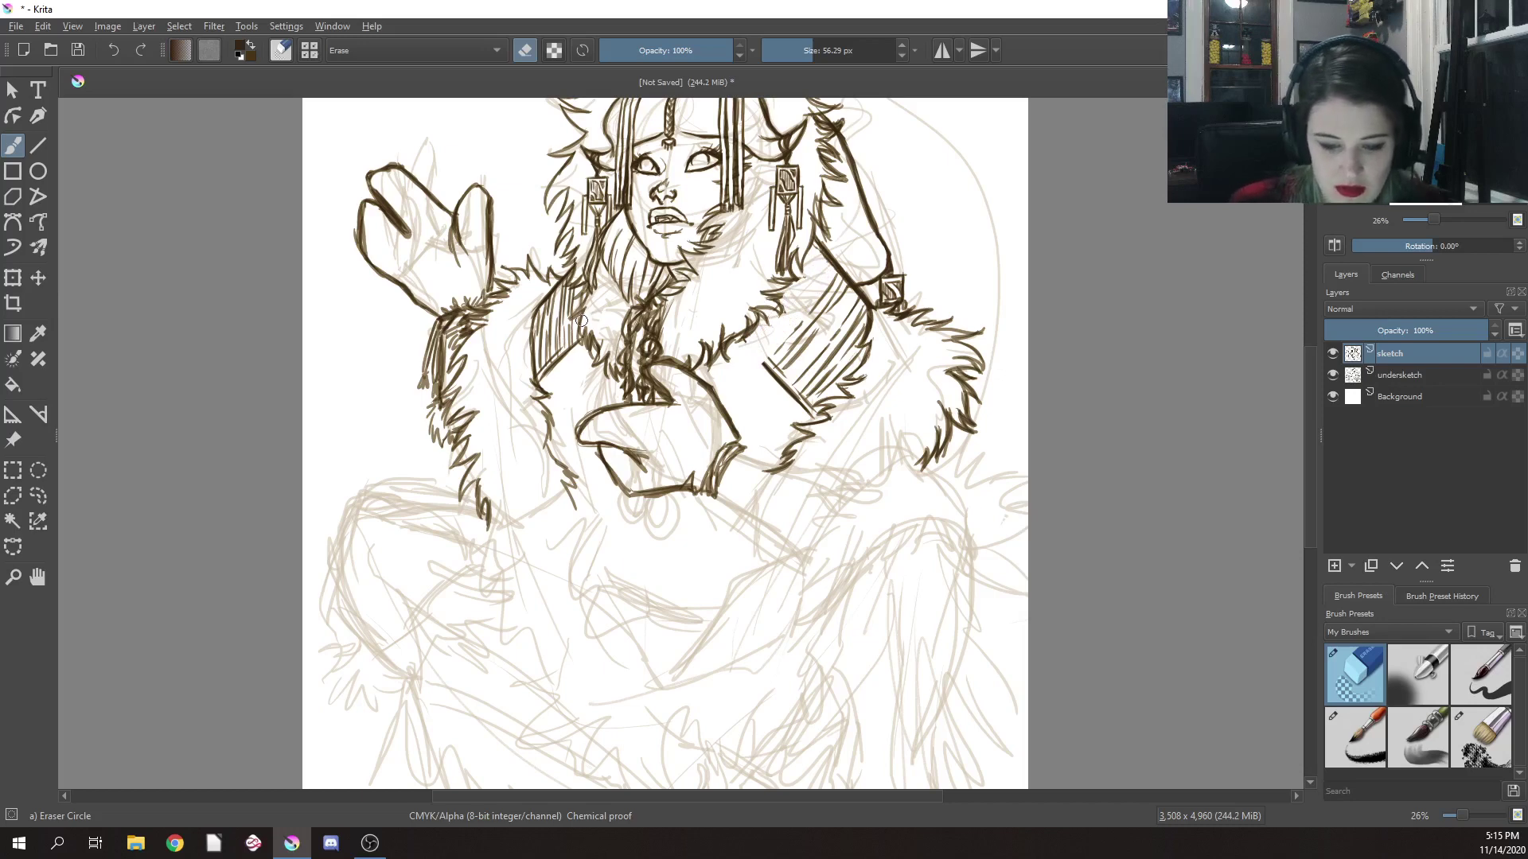
mouse_move(580, 320)
mouse_down()
mouse_move(576, 342)
mouse_move(576, 291)
mouse_move(571, 347)
mouse_up()
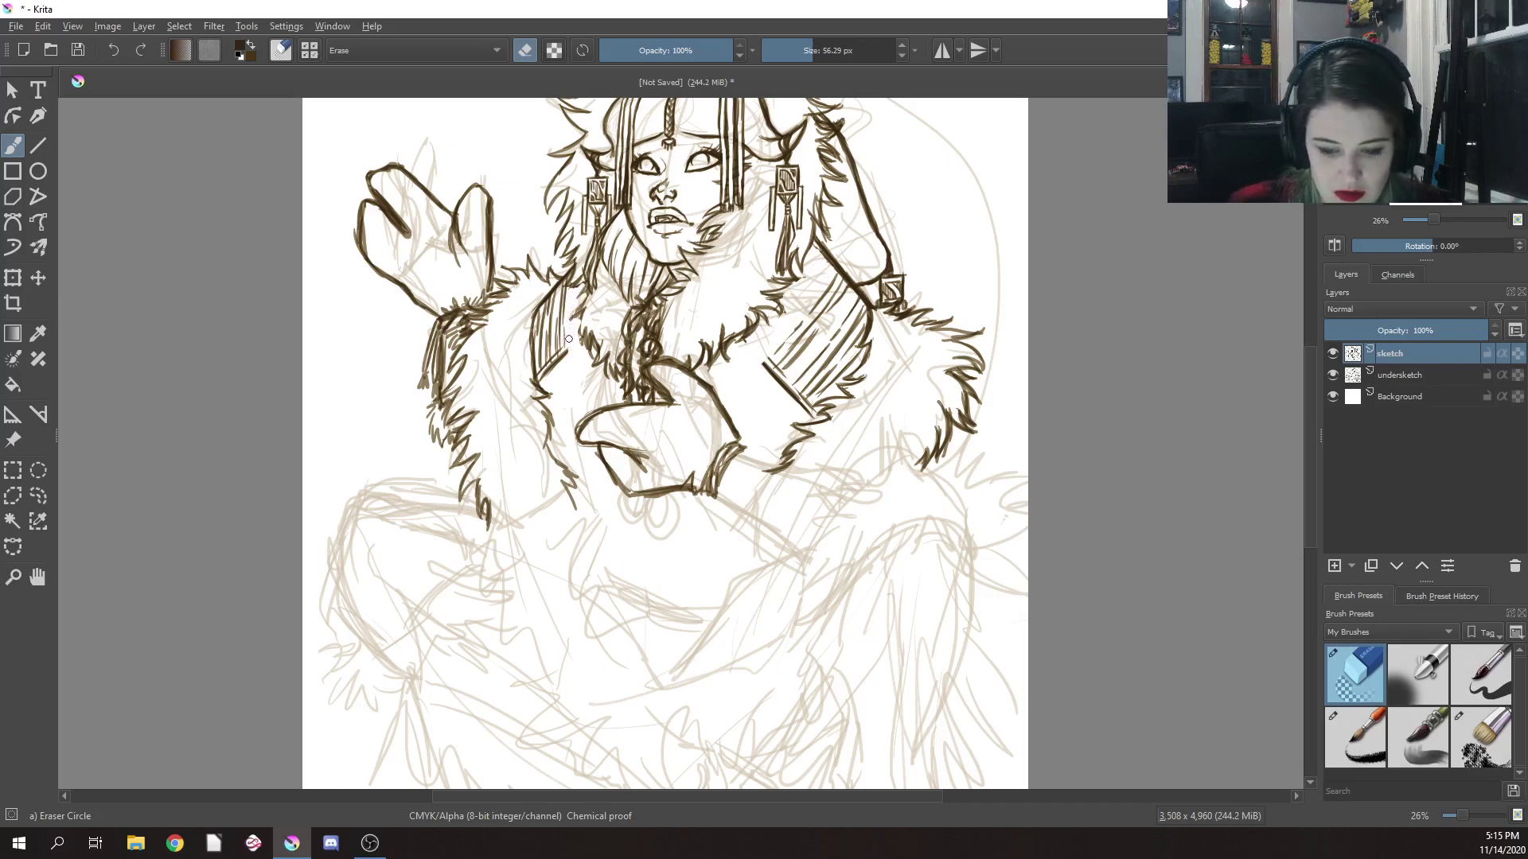
Hatch short strokes down the left fur panel with Ink-7 Brush Rough
right_click(818, 413)
click(937, 451)
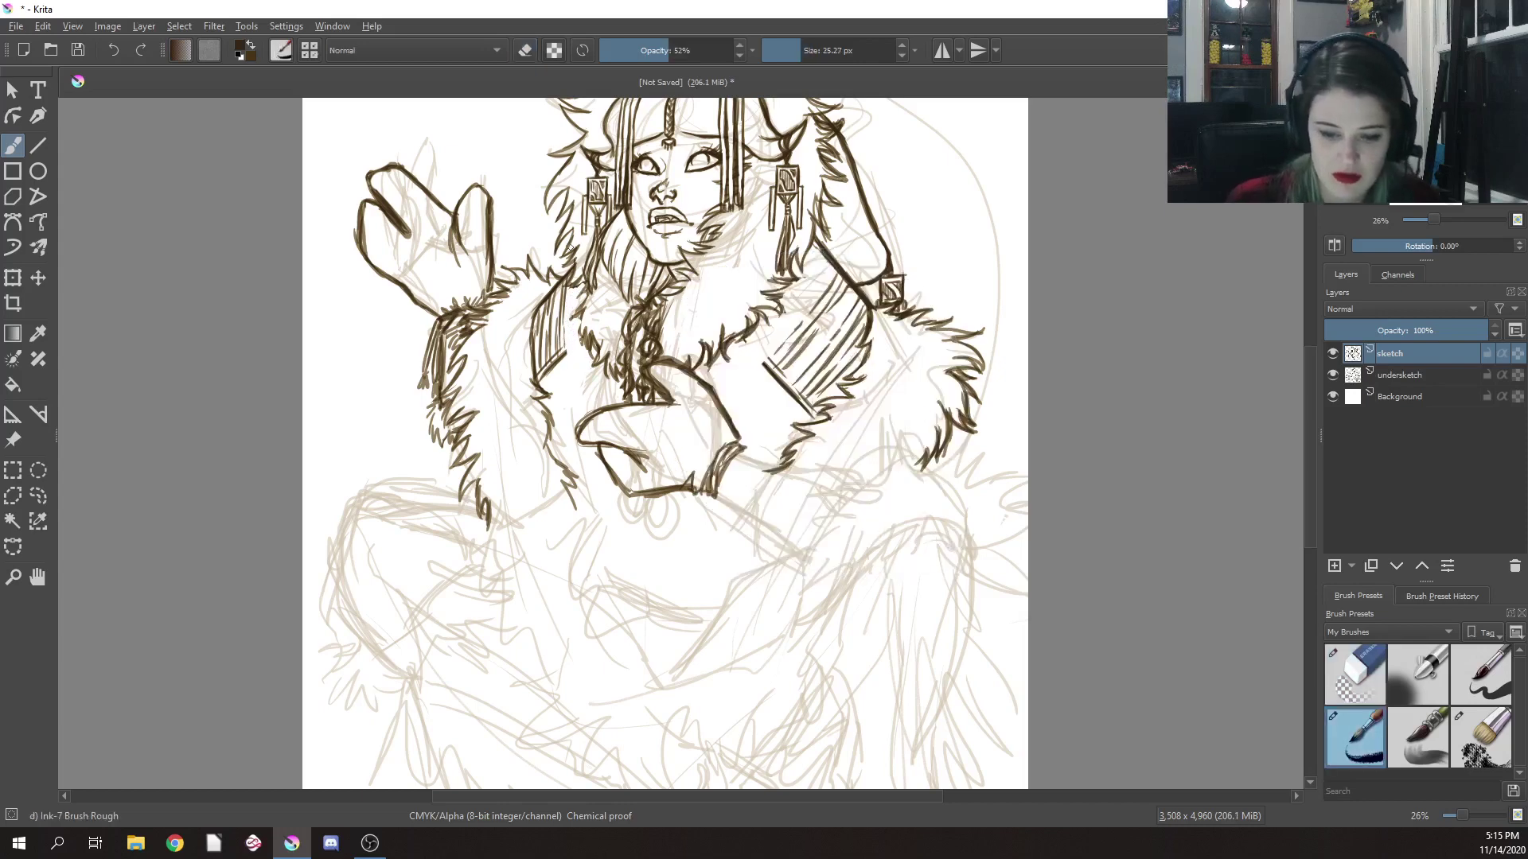
drag(586, 288, 575, 347)
drag(580, 332, 576, 349)
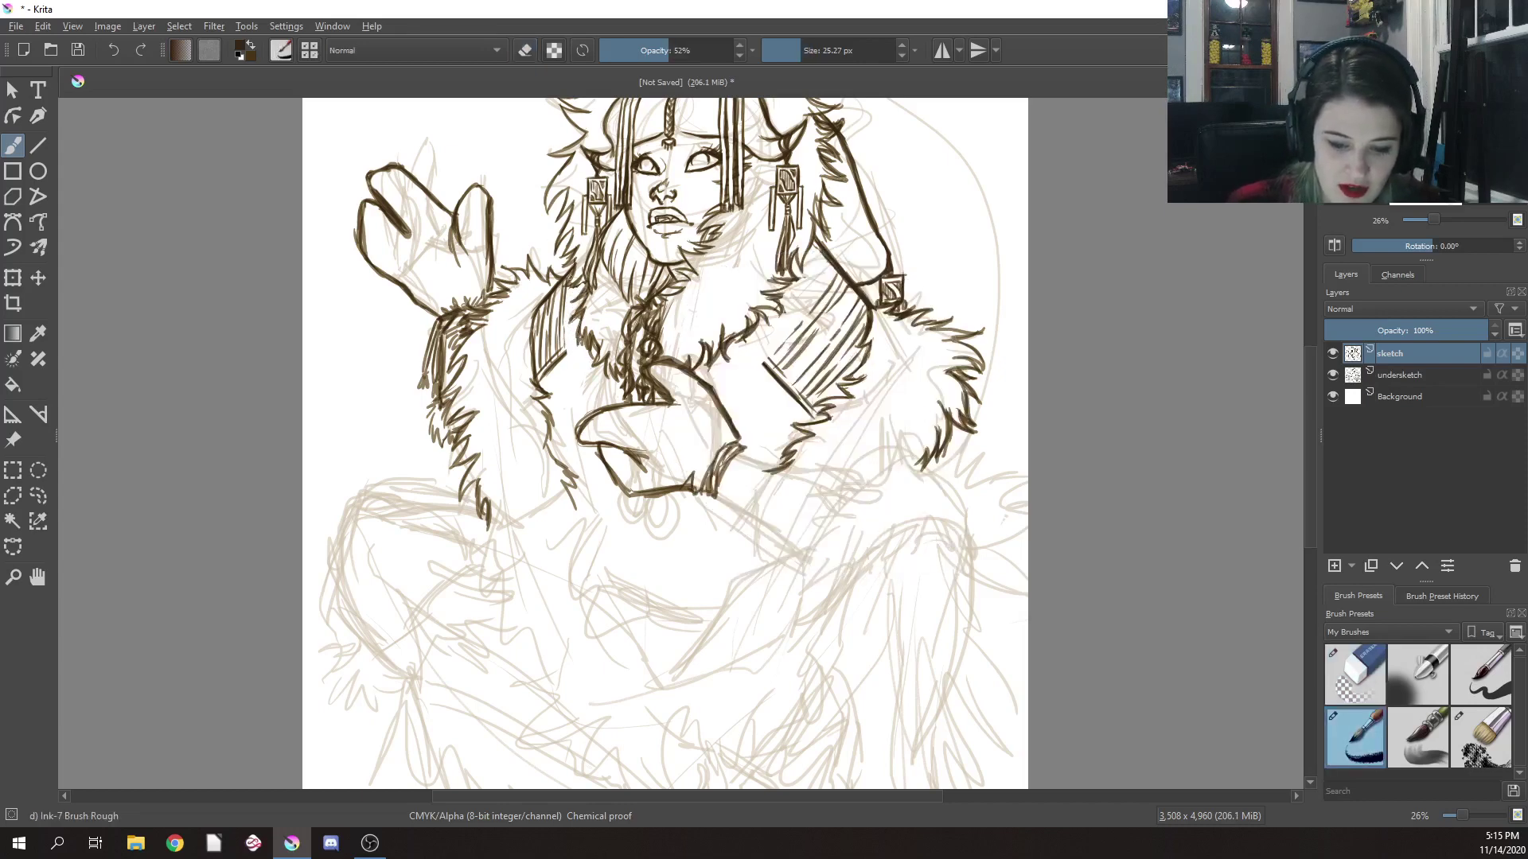
drag(575, 282, 565, 346)
drag(573, 296, 569, 374)
mouse_move(591, 346)
mouse_down()
mouse_move(567, 395)
mouse_move(572, 384)
mouse_up()
drag(586, 378, 579, 398)
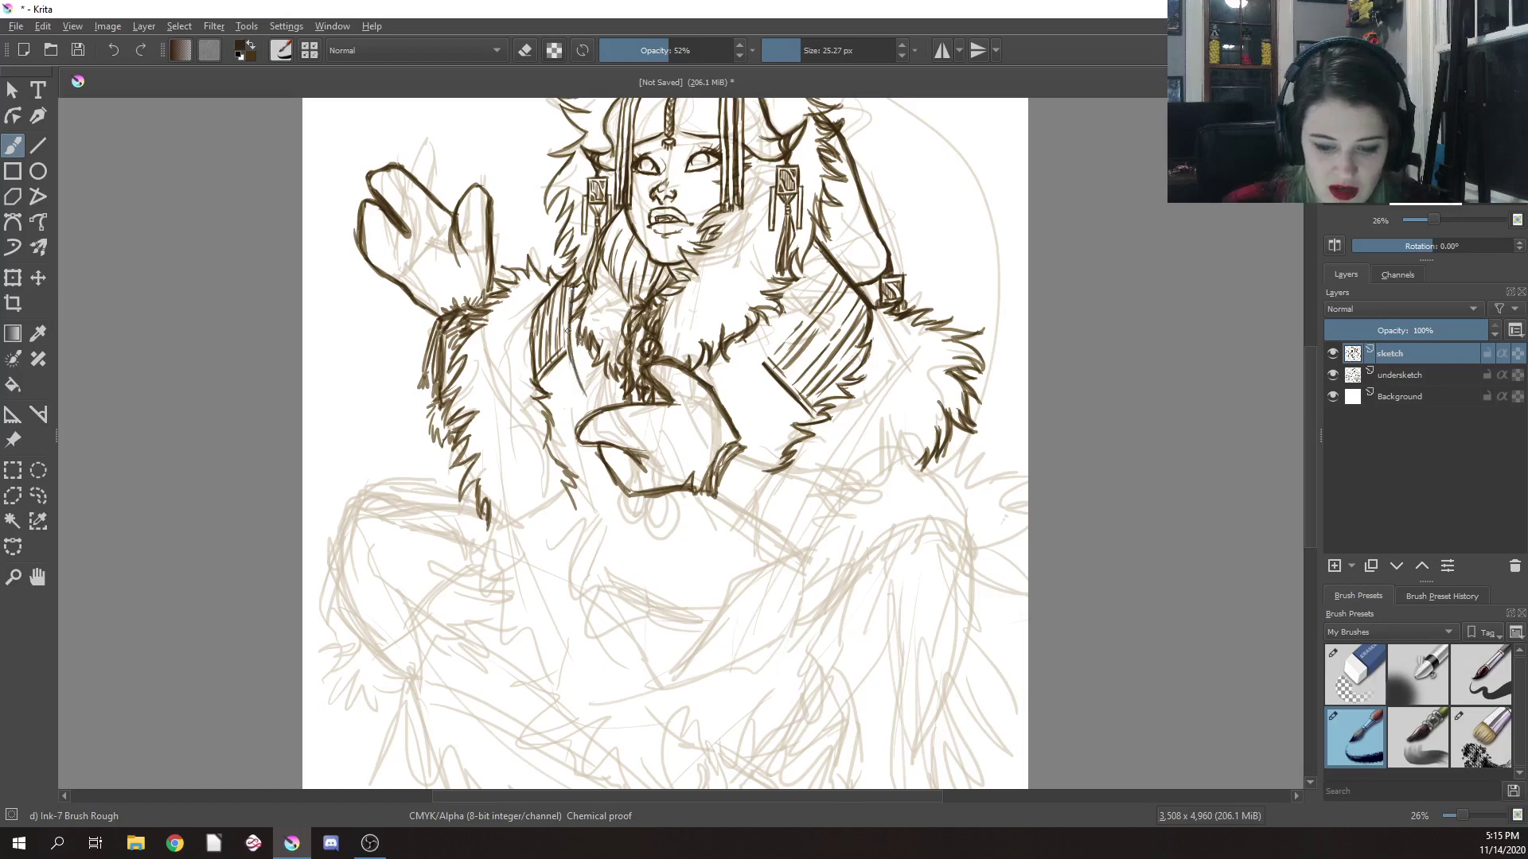
mouse_move(589, 346)
mouse_down()
mouse_move(572, 398)
mouse_move(598, 403)
mouse_up()
Hatch the striped sleeve panel and reinforce its lower edge
drag(715, 400, 728, 395)
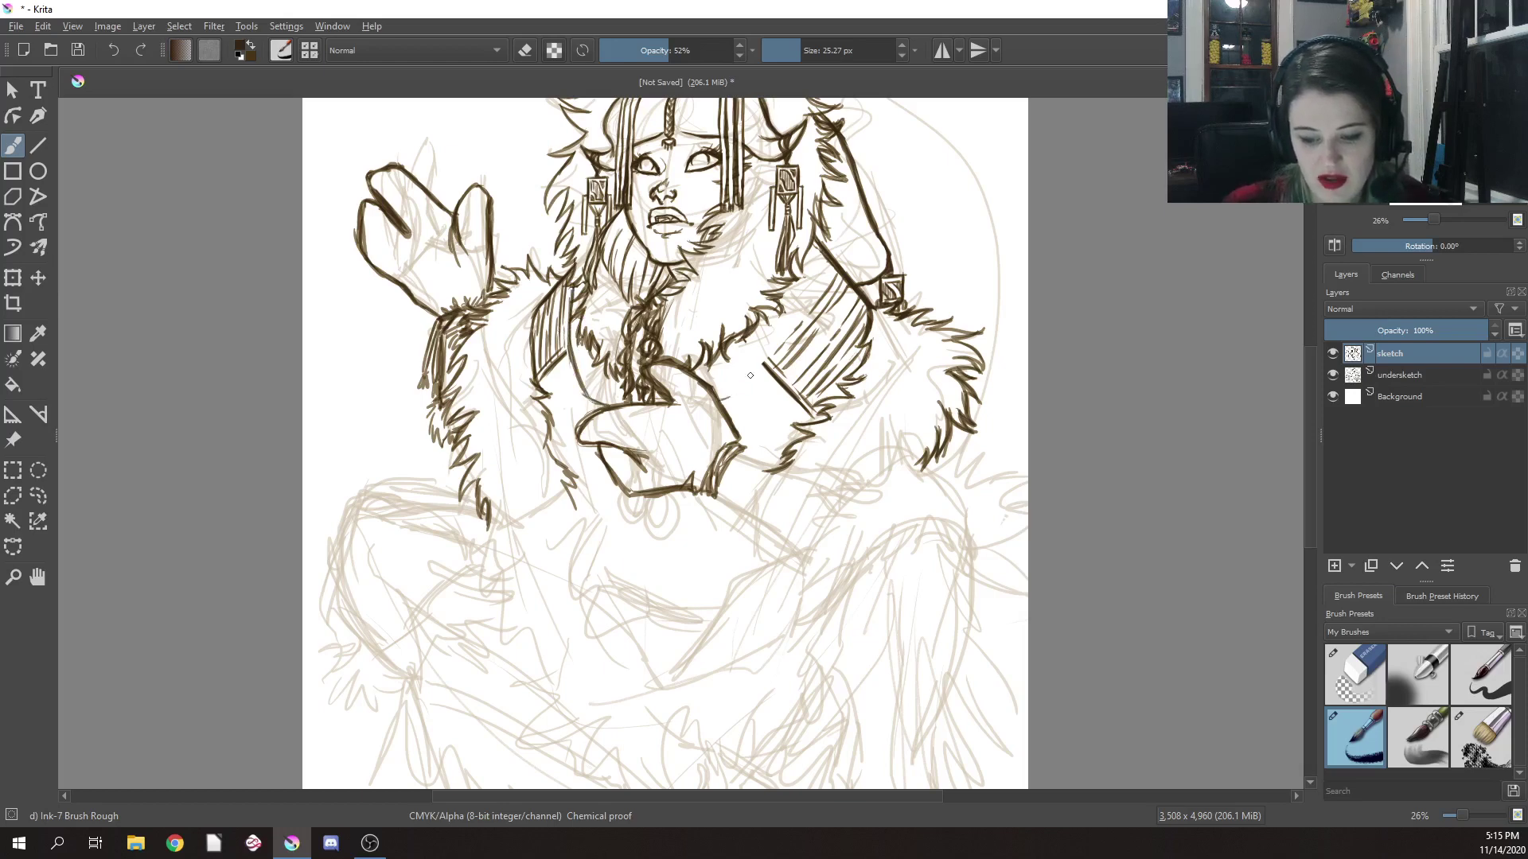
drag(828, 257, 816, 282)
mouse_move(824, 265)
mouse_down()
mouse_move(788, 319)
mouse_move(820, 279)
mouse_up()
drag(831, 269, 748, 382)
drag(789, 331, 720, 404)
drag(827, 262, 744, 394)
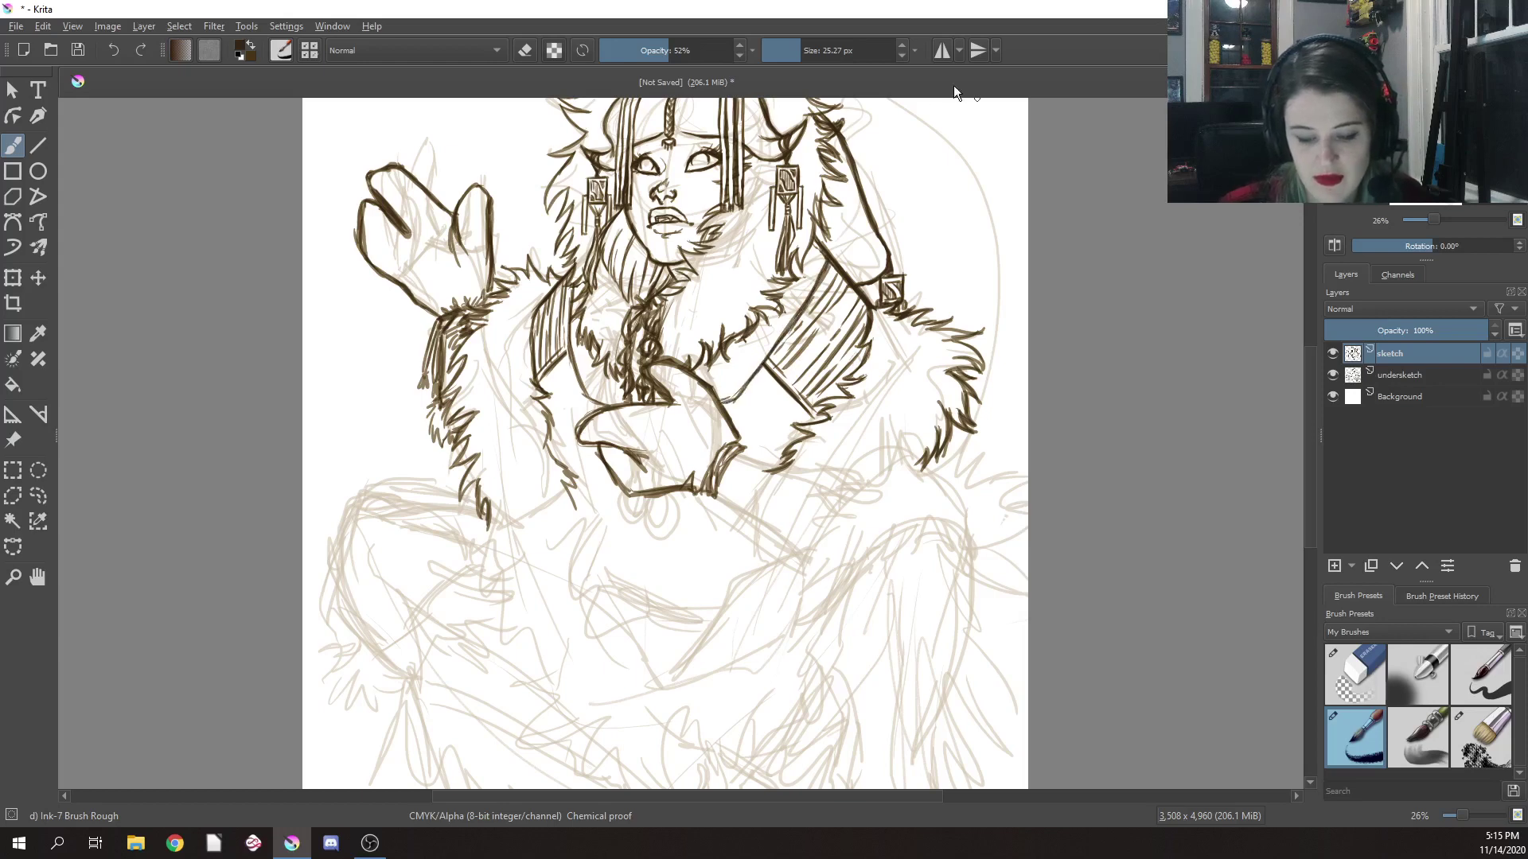
drag(828, 250, 771, 346)
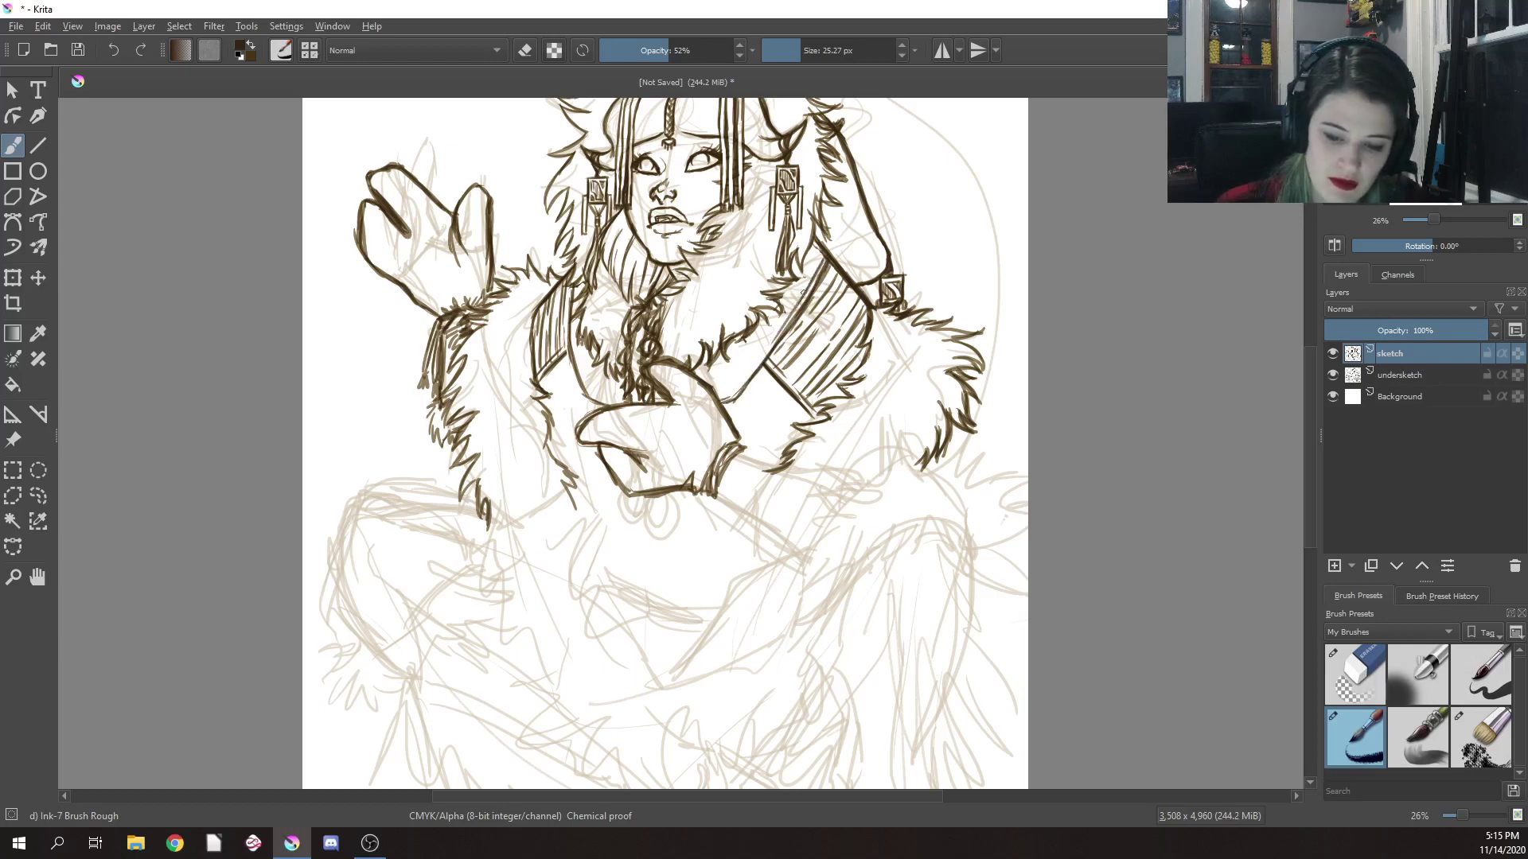
drag(814, 285, 732, 392)
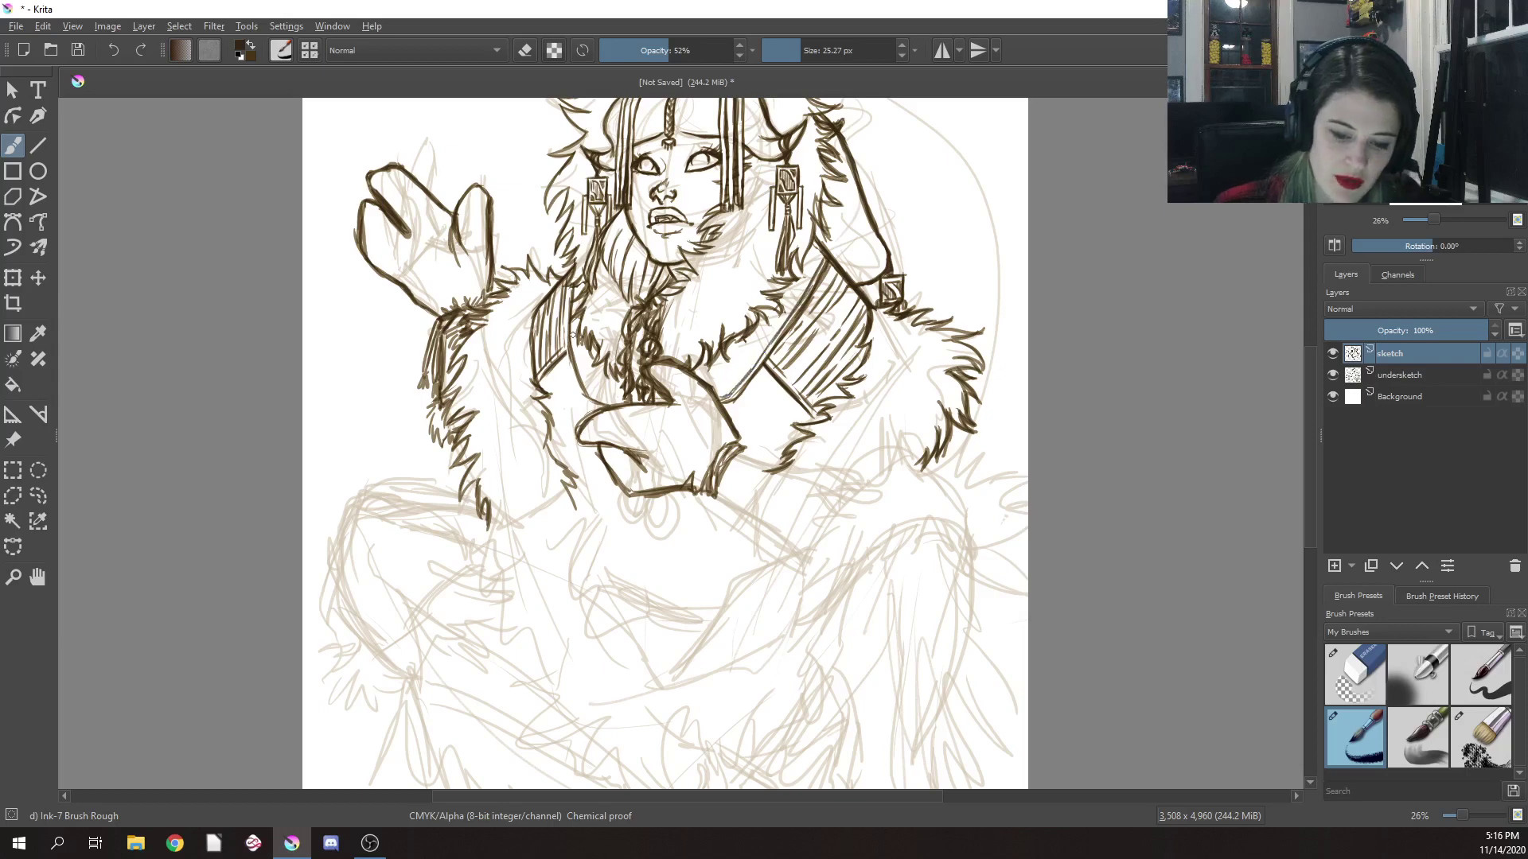
Hatch down the left and lower-left torso edge
mouse_move(581, 284)
mouse_down()
mouse_move(571, 378)
mouse_move(596, 400)
mouse_up()
drag(594, 409, 610, 393)
drag(602, 403, 622, 395)
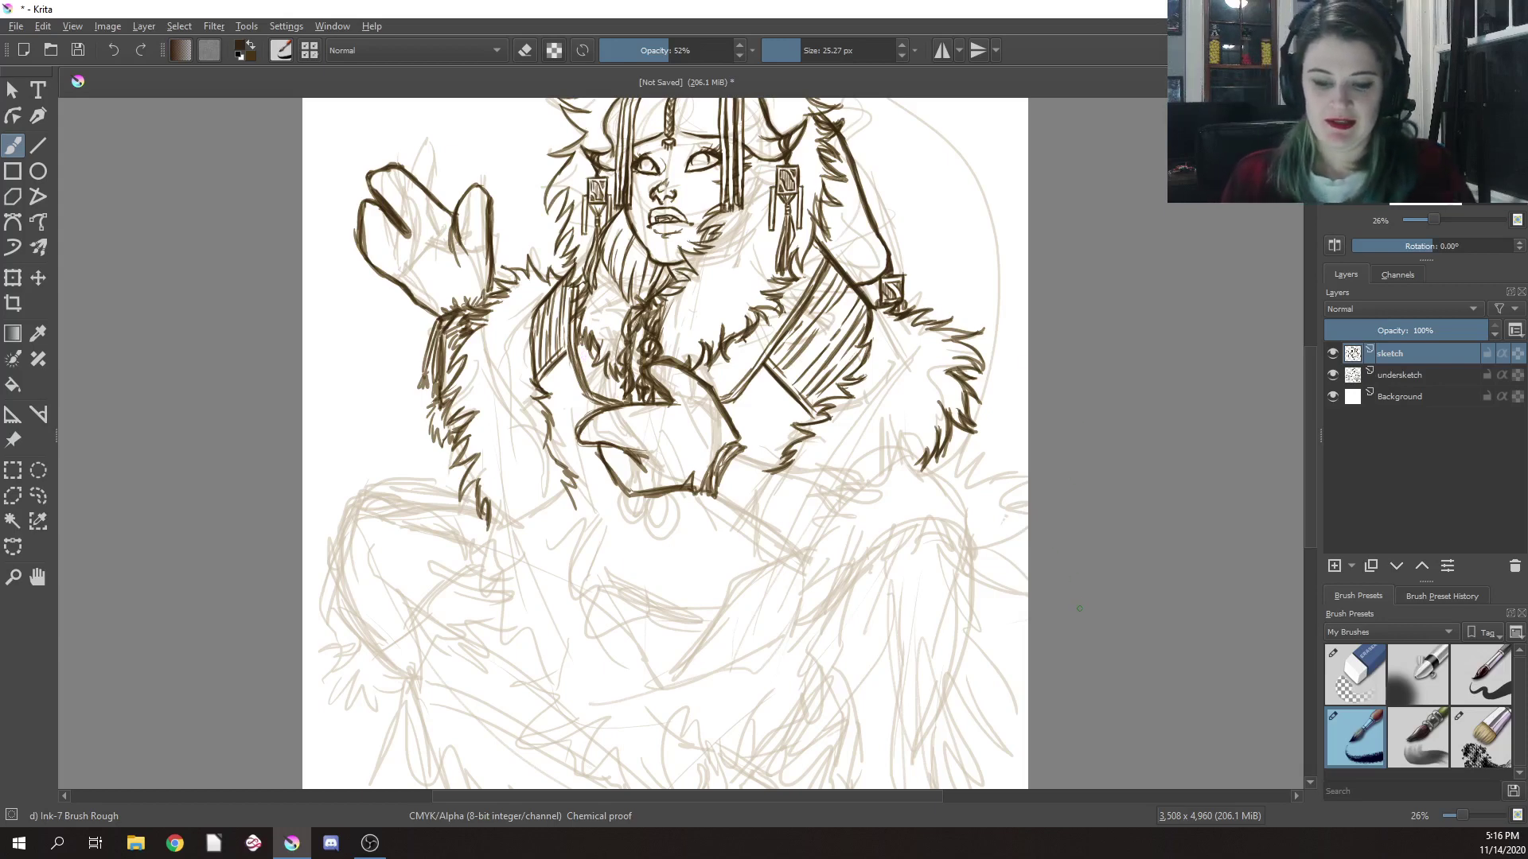
right_click(974, 490)
Zoom to 41% and hatch beneath the strap corner, adding a few fur strokes on the left
drag(985, 659, 978, 659)
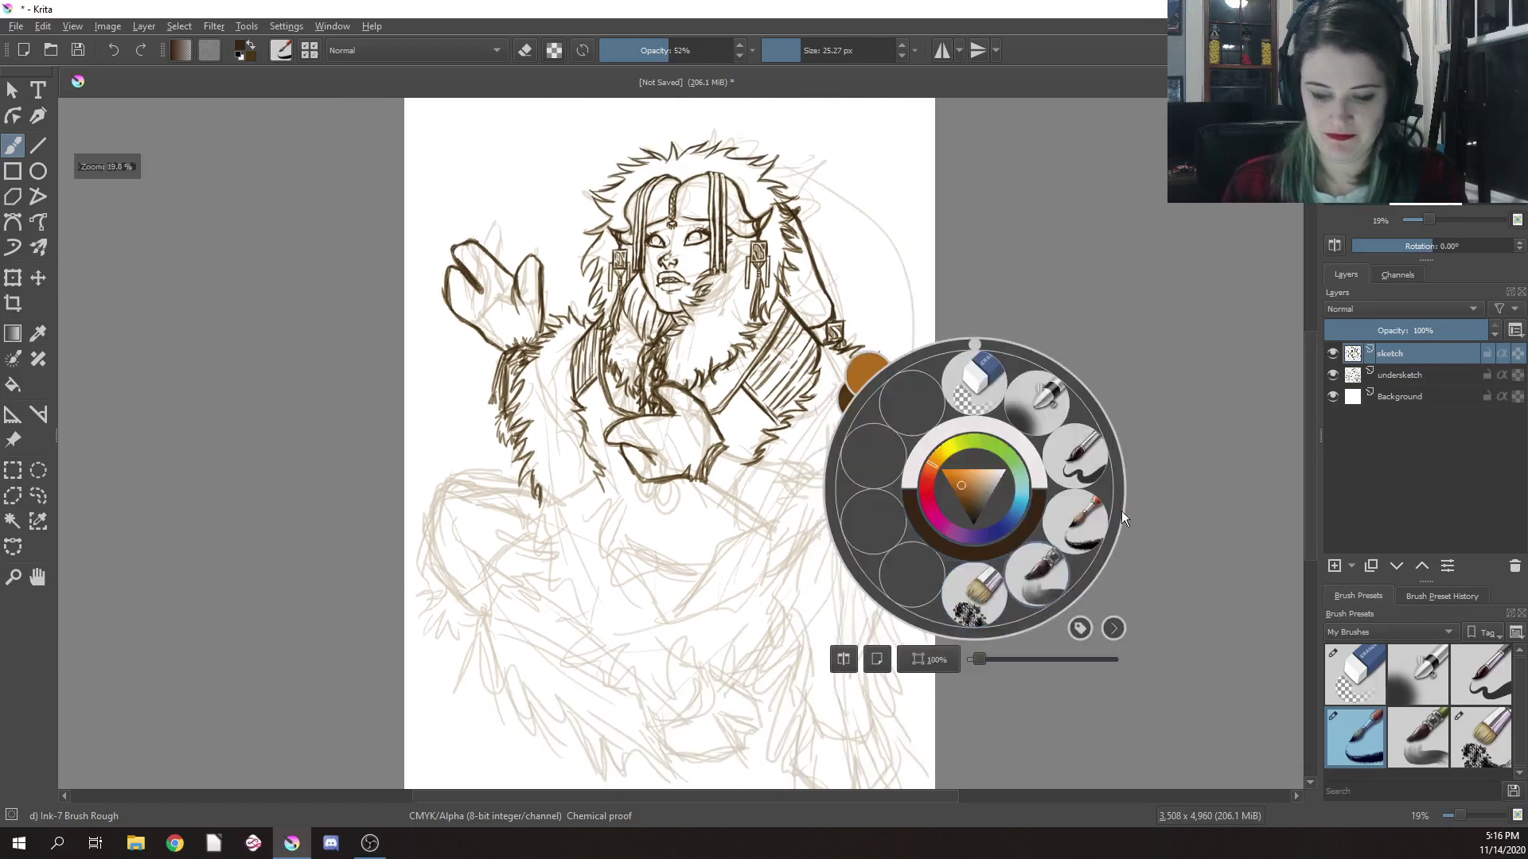
click(1145, 519)
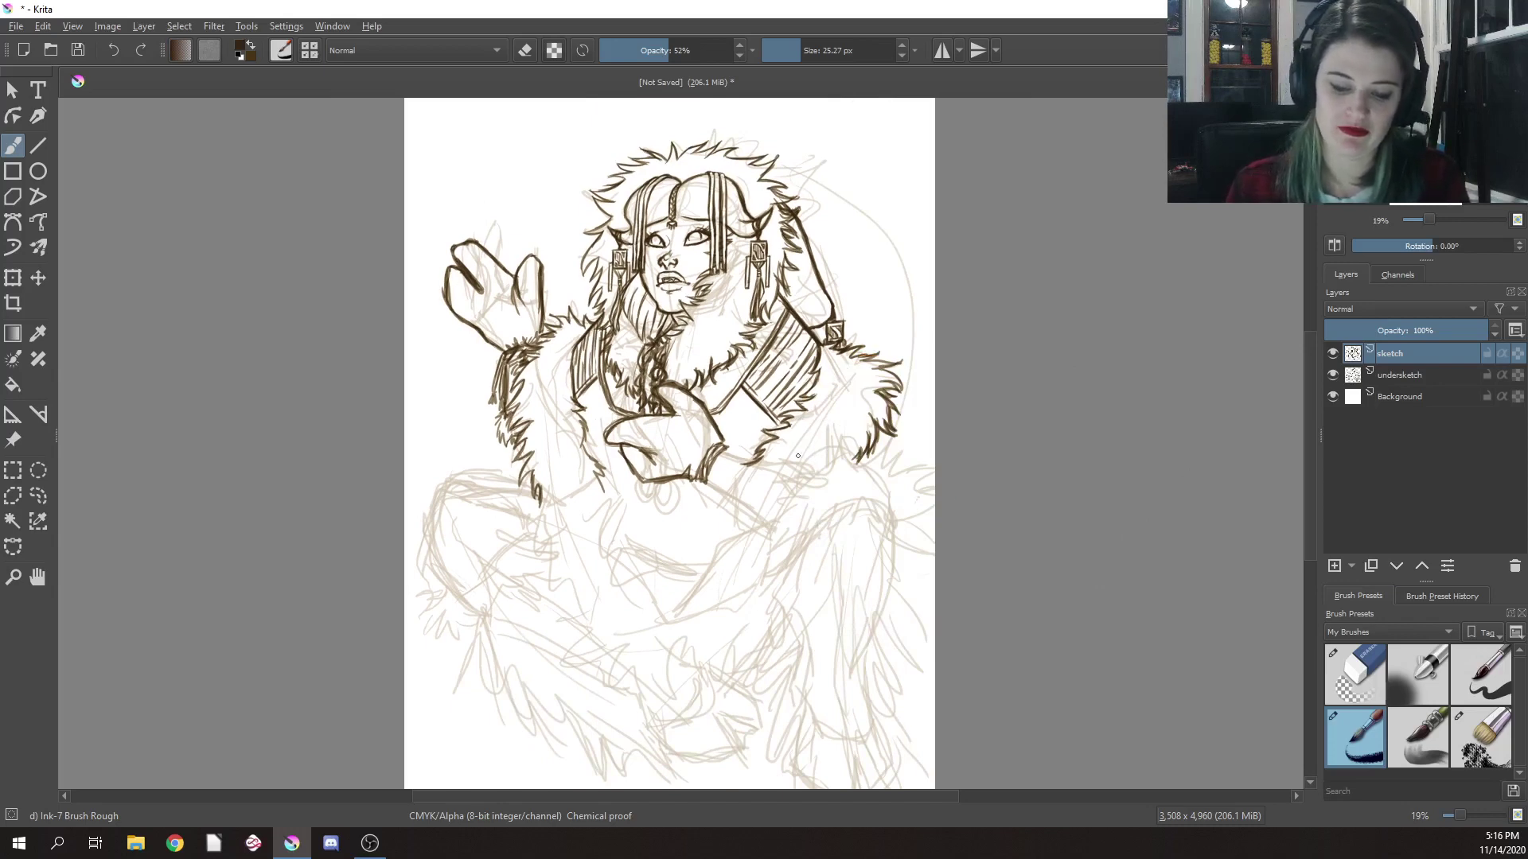
right_click(680, 504)
drag(708, 675, 716, 675)
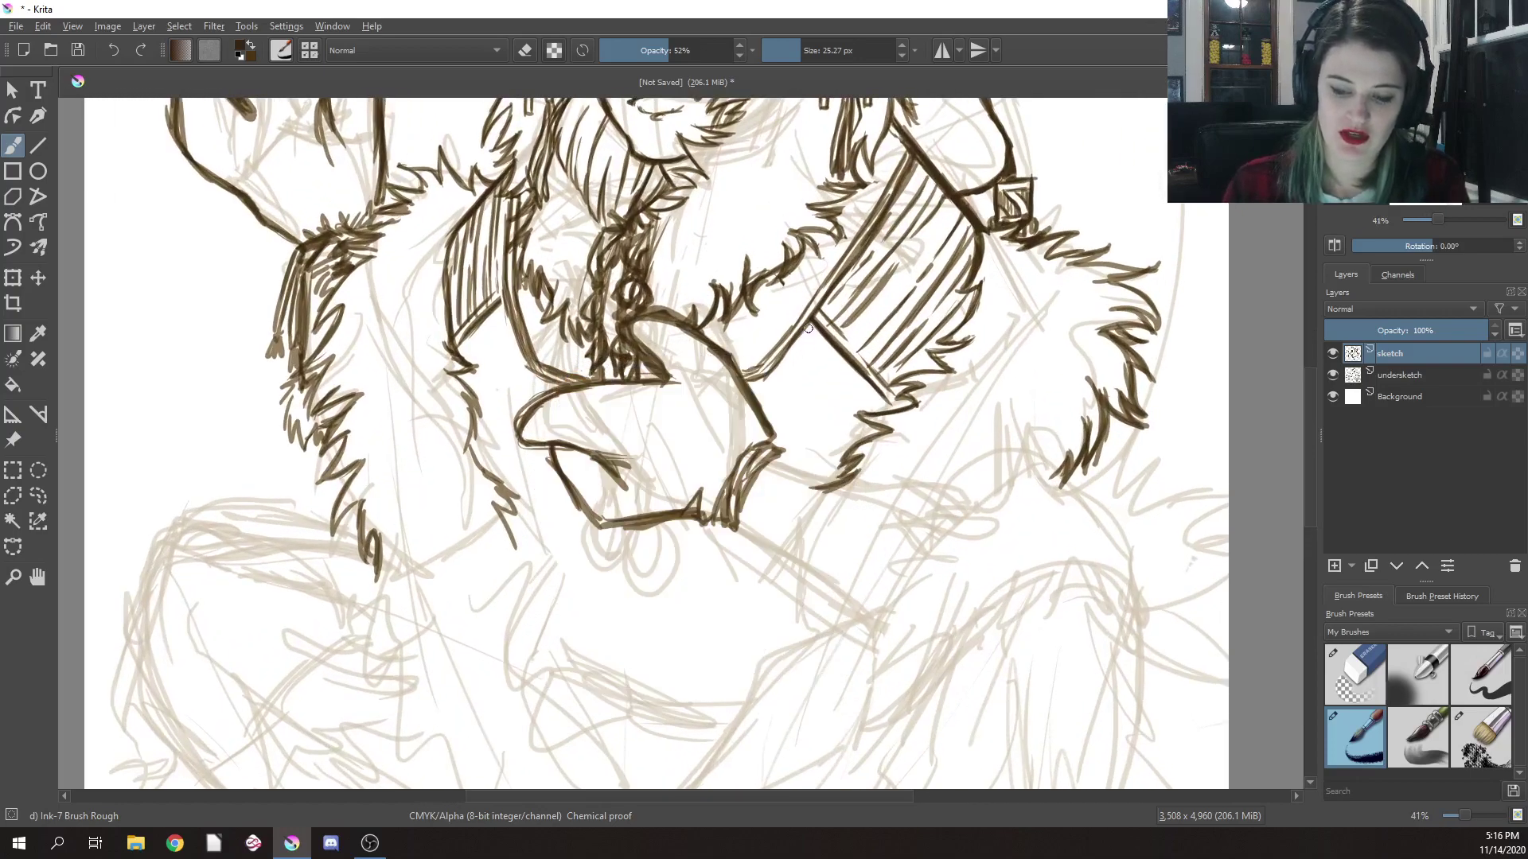
drag(810, 325, 802, 379)
mouse_move(810, 324)
mouse_down()
mouse_move(802, 366)
mouse_move(818, 396)
mouse_up()
drag(815, 361, 811, 396)
mouse_move(824, 341)
mouse_down()
mouse_move(819, 397)
mouse_move(828, 375)
mouse_move(836, 407)
mouse_move(844, 370)
mouse_move(846, 432)
mouse_move(844, 420)
mouse_up()
drag(858, 415, 845, 428)
mouse_move(863, 376)
mouse_down()
mouse_move(851, 426)
mouse_move(869, 408)
mouse_move(875, 441)
mouse_up()
mouse_move(502, 309)
mouse_down()
mouse_move(507, 357)
mouse_move(490, 344)
mouse_up()
mouse_move(492, 341)
mouse_down()
mouse_move(506, 358)
mouse_move(477, 348)
mouse_move(461, 389)
mouse_up()
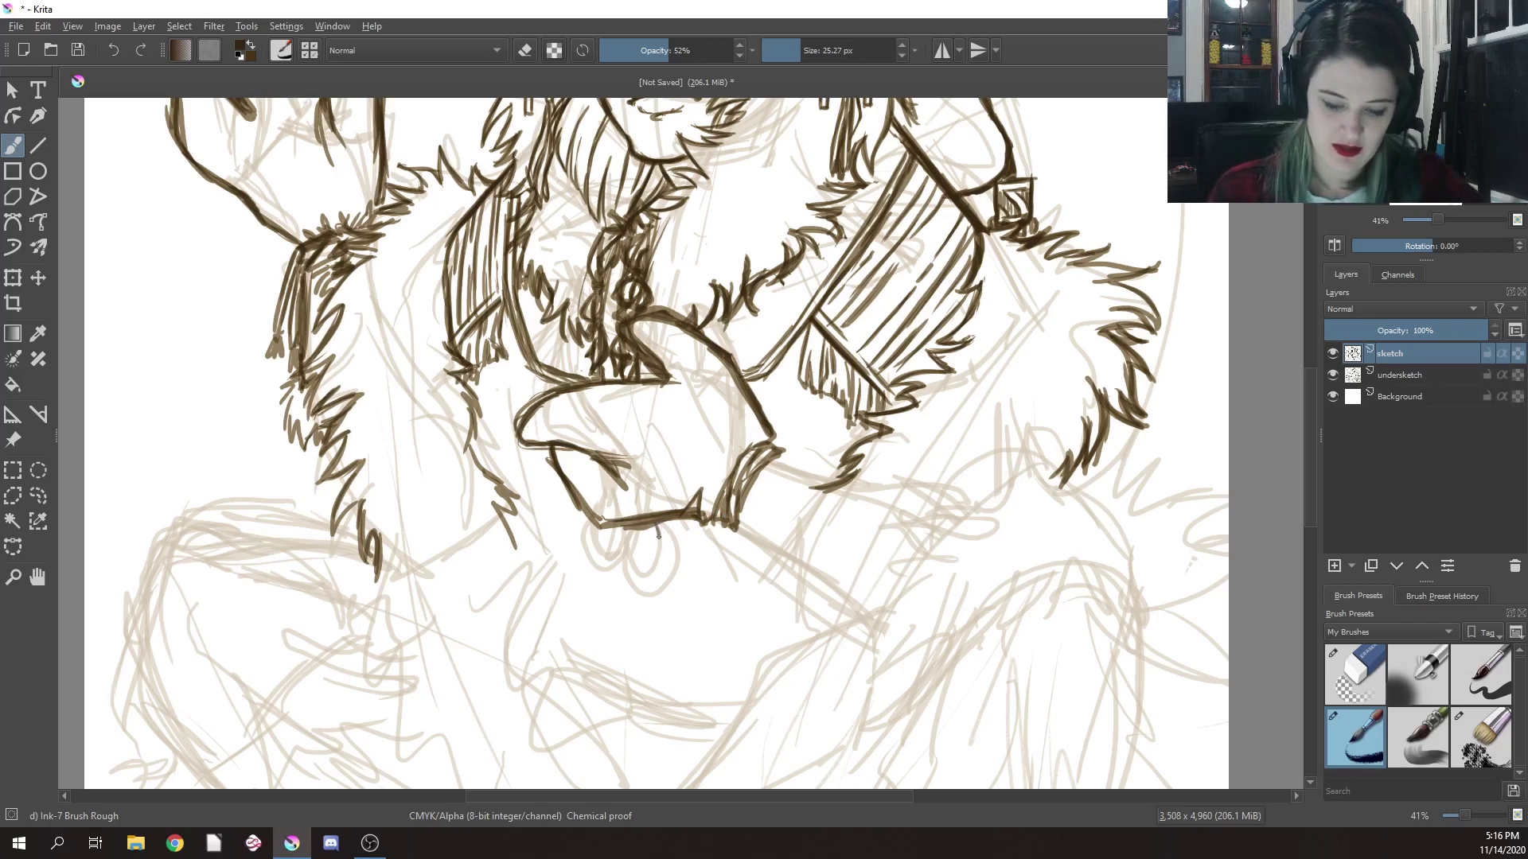
Ink a small rounded oval loop hanging below the clasped hands, darkening its outline
drag(657, 524, 656, 563)
drag(657, 561, 640, 582)
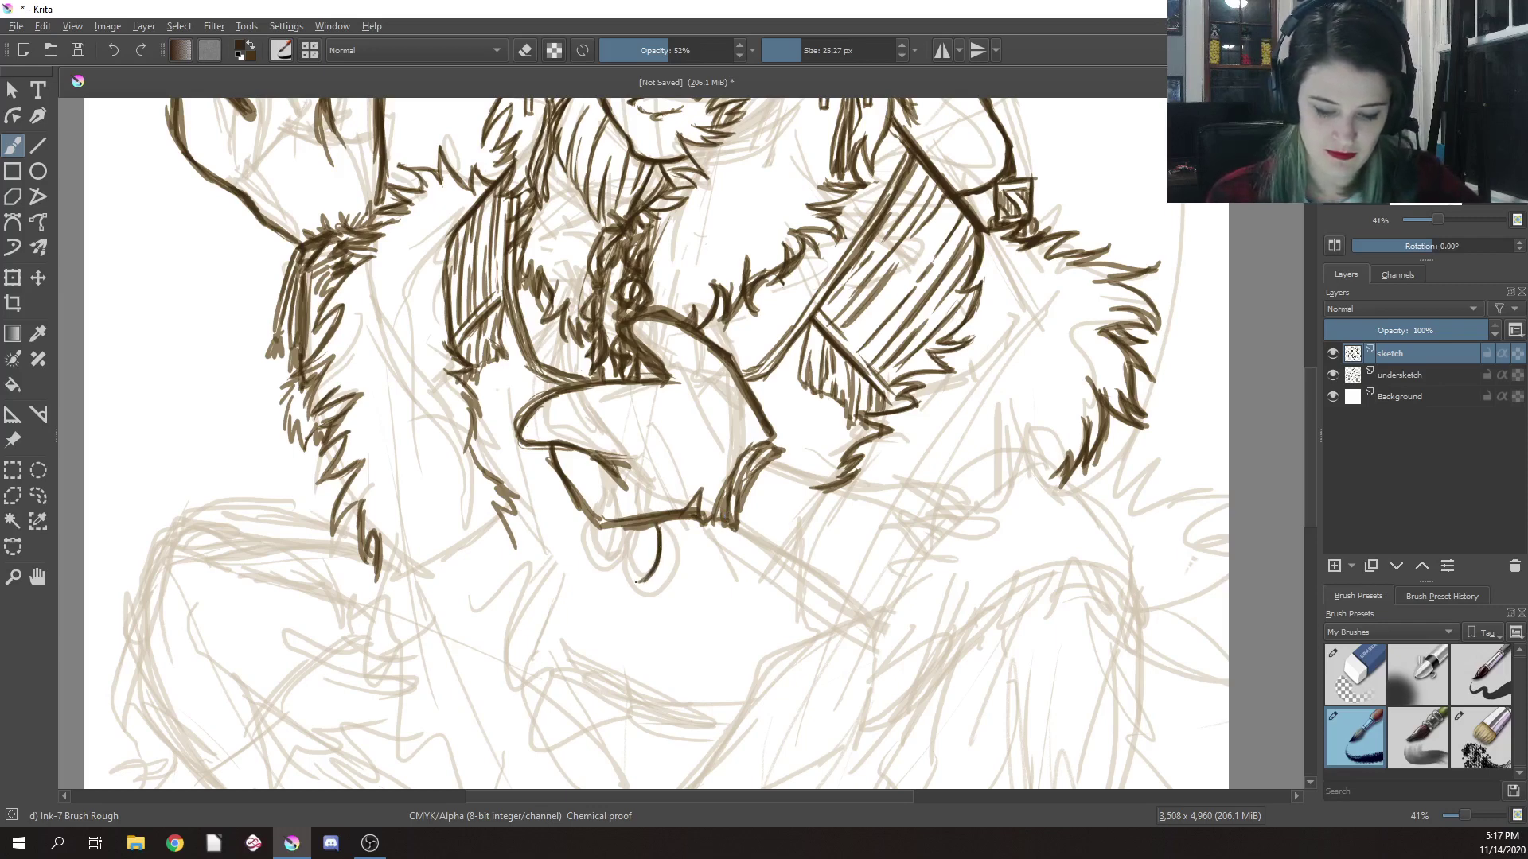
mouse_move(629, 530)
mouse_down()
mouse_move(621, 566)
mouse_move(642, 583)
mouse_up()
drag(622, 548, 644, 583)
mouse_move(661, 523)
mouse_down()
mouse_move(672, 567)
mouse_move(654, 586)
mouse_up()
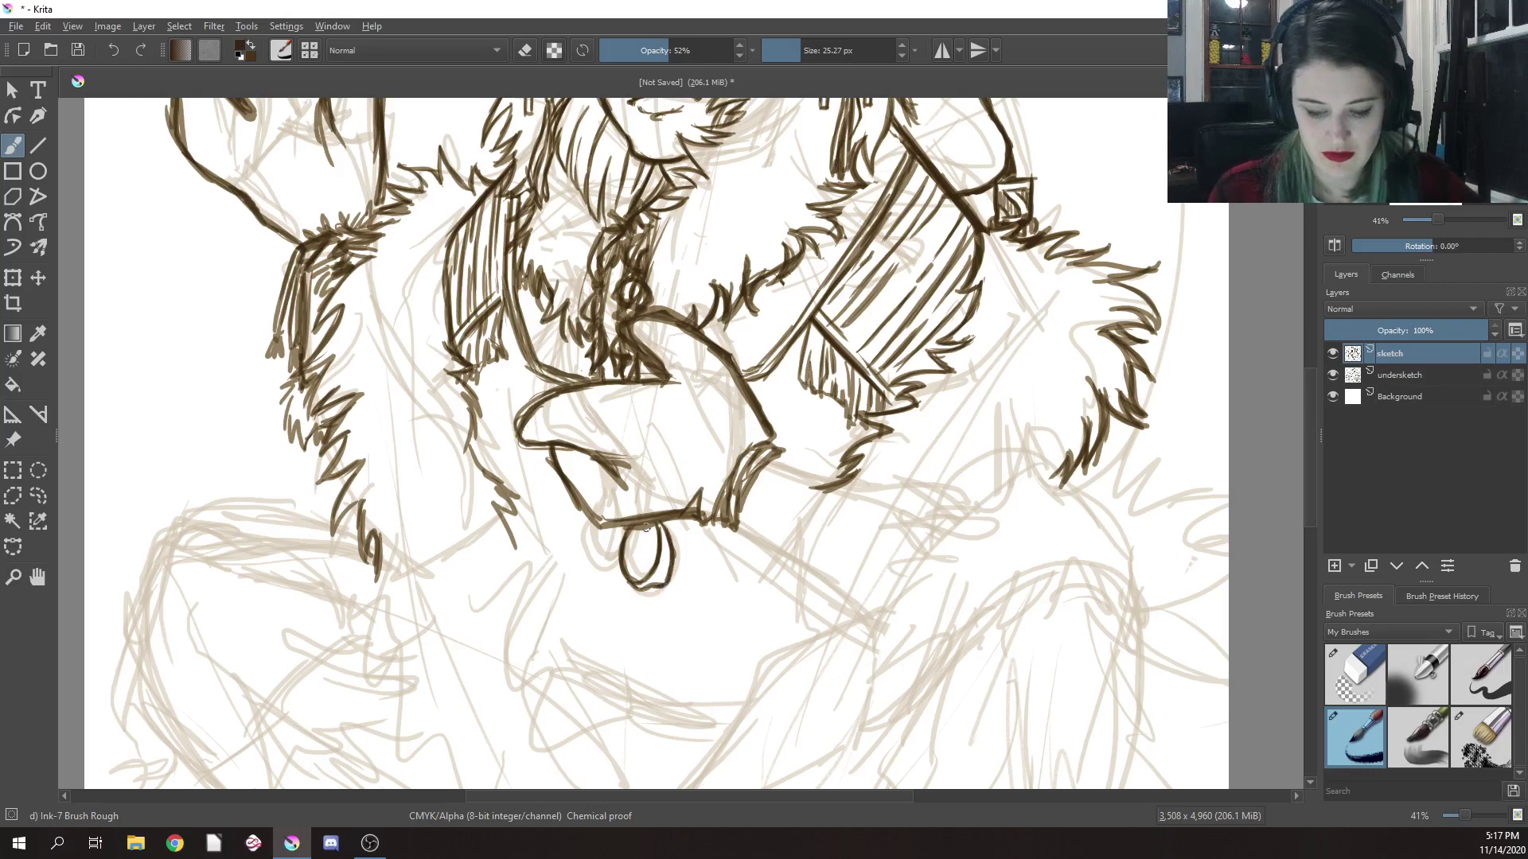
mouse_move(638, 531)
mouse_down()
mouse_move(641, 581)
mouse_move(663, 584)
mouse_up()
mouse_move(618, 525)
mouse_down()
mouse_move(604, 572)
mouse_move(612, 554)
mouse_up()
Return to Ink-7 Brush Rough and ink arcs along the oval loop's left edge
right_click(642, 509)
click(633, 436)
right_click(633, 522)
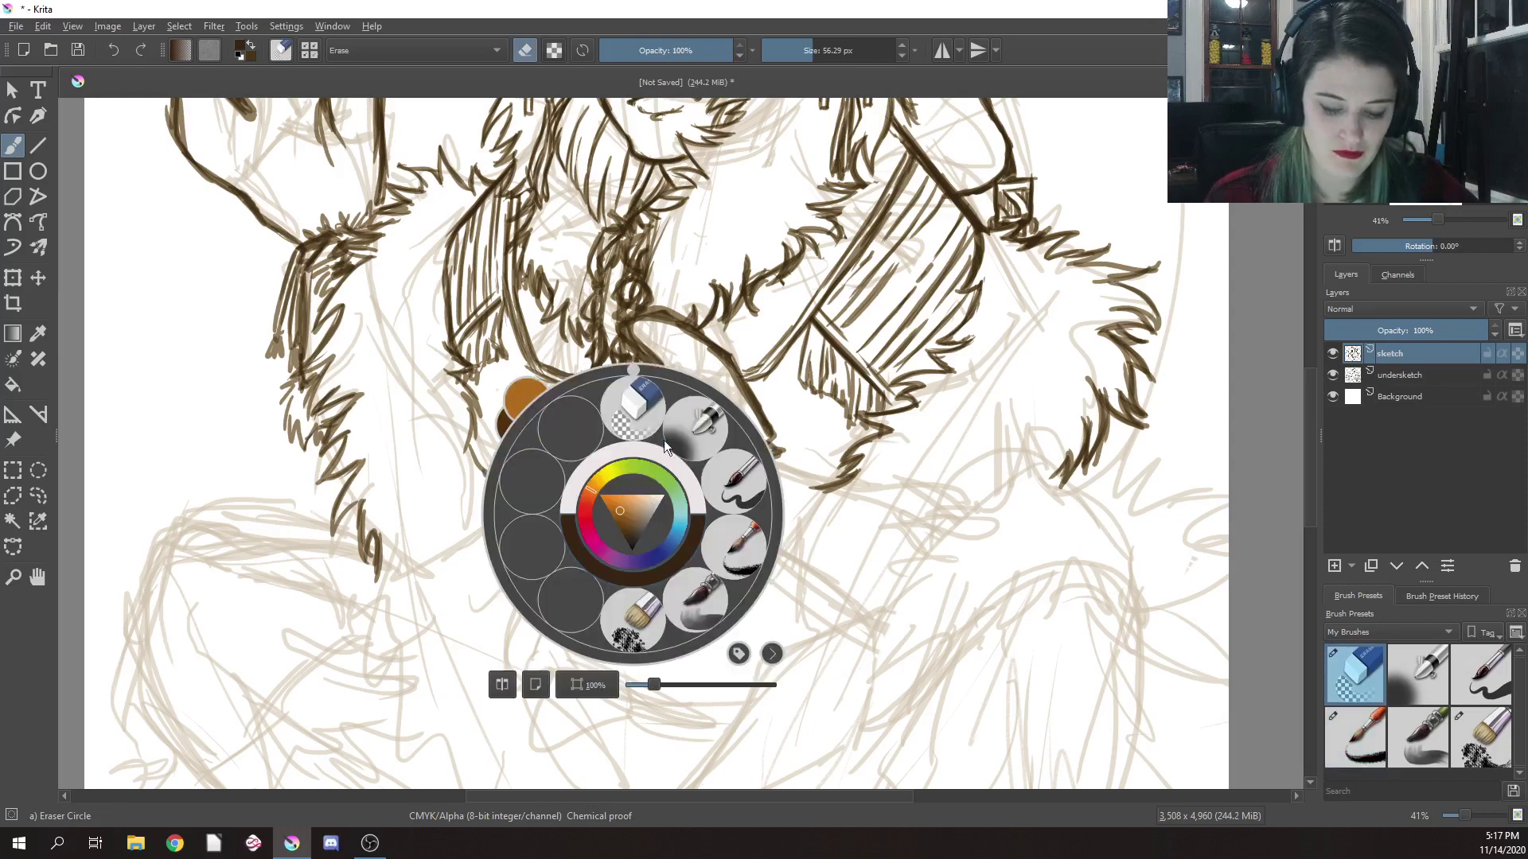
click(734, 495)
right_click(733, 531)
click(835, 563)
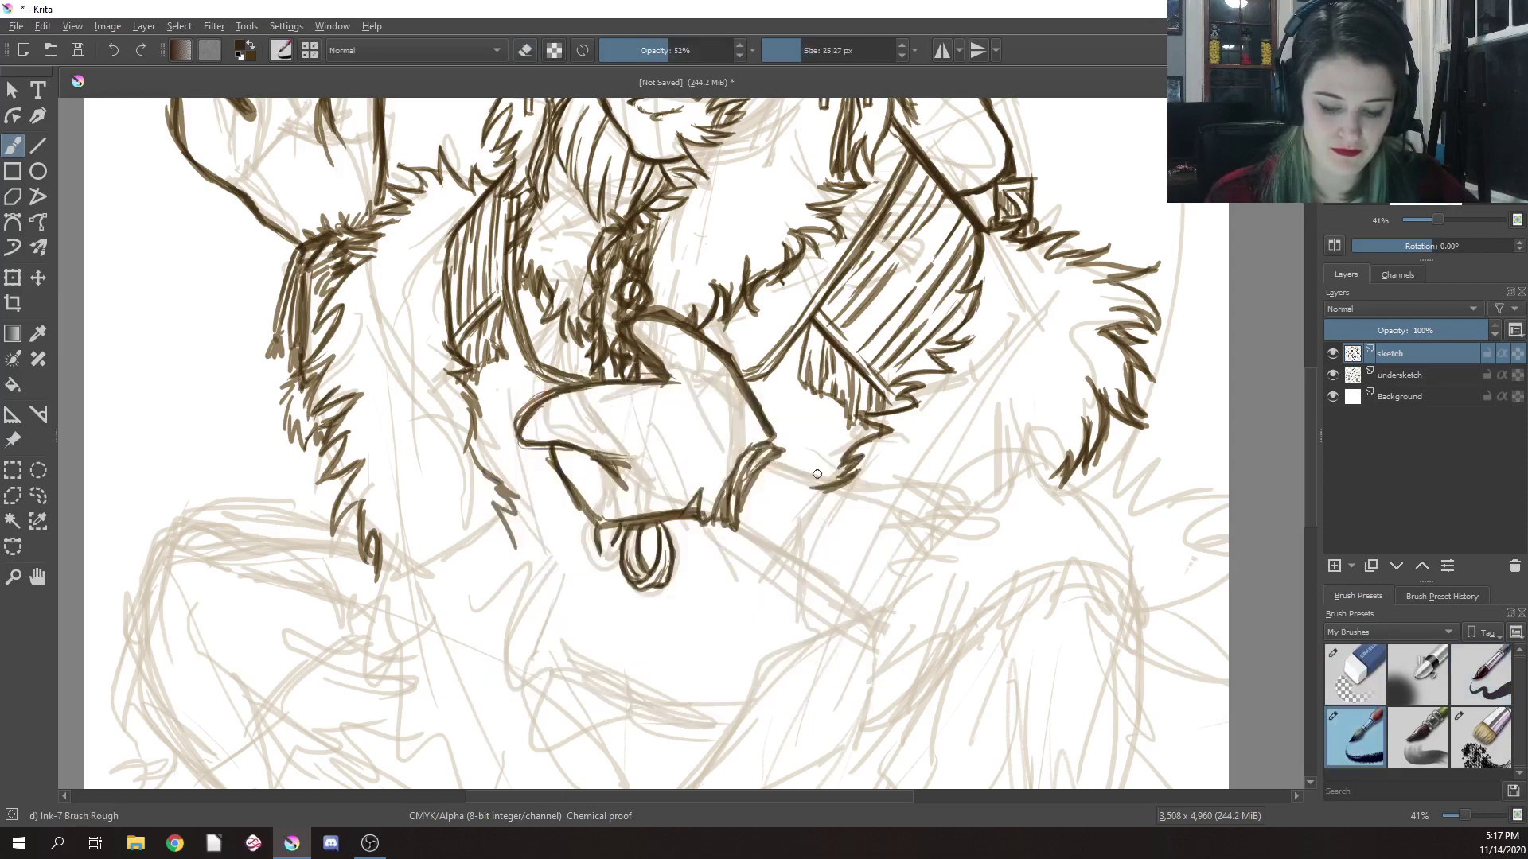
mouse_move(593, 516)
mouse_down()
mouse_move(586, 555)
mouse_move(619, 532)
mouse_move(614, 555)
mouse_up()
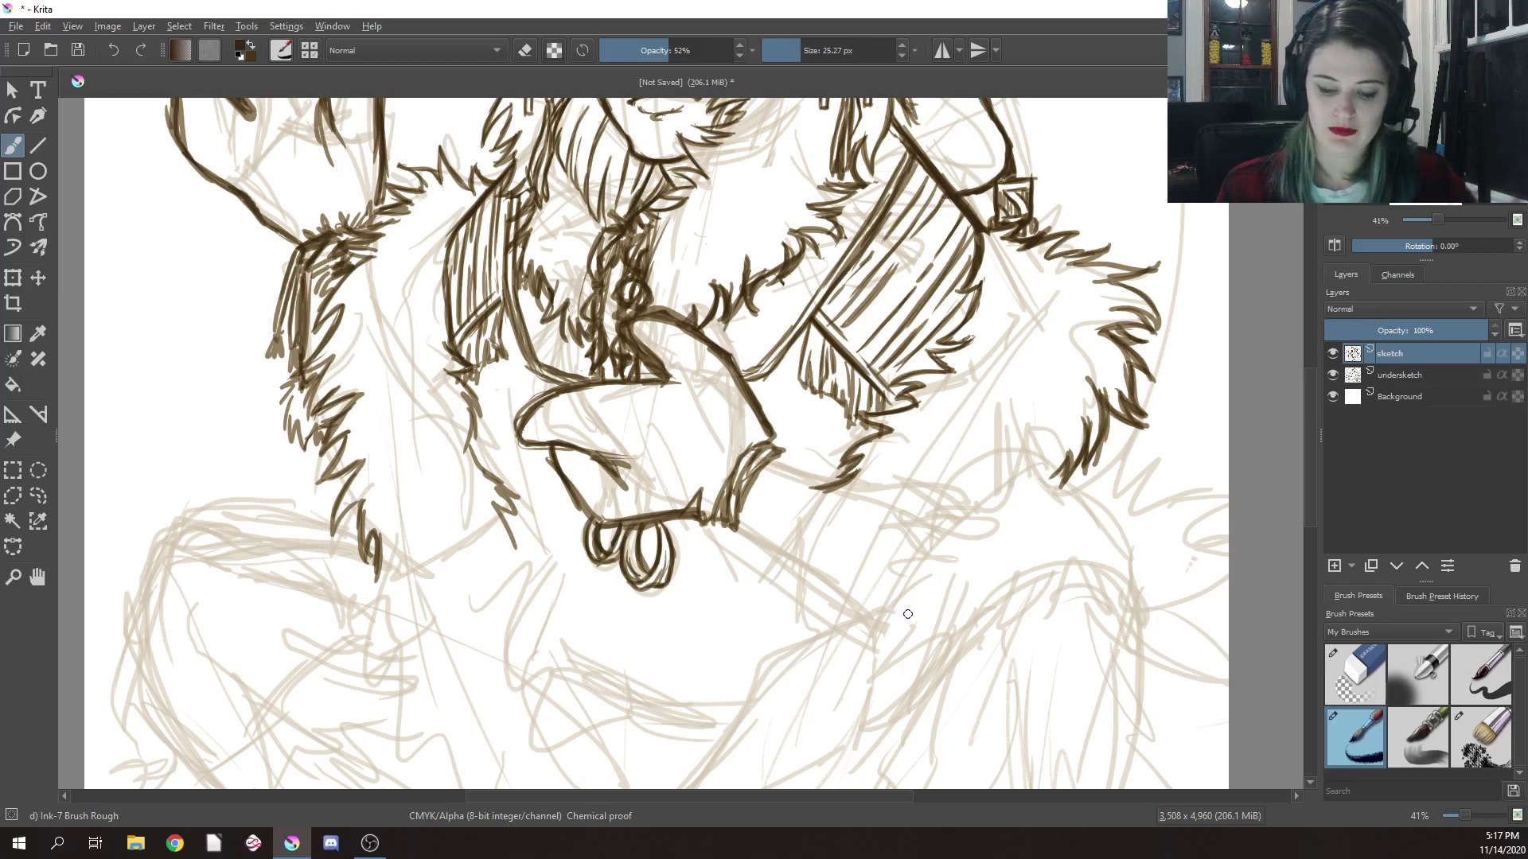
With the round eraser, remove stray fragments along the sleeve edge and outer outline
drag(837, 674, 814, 454)
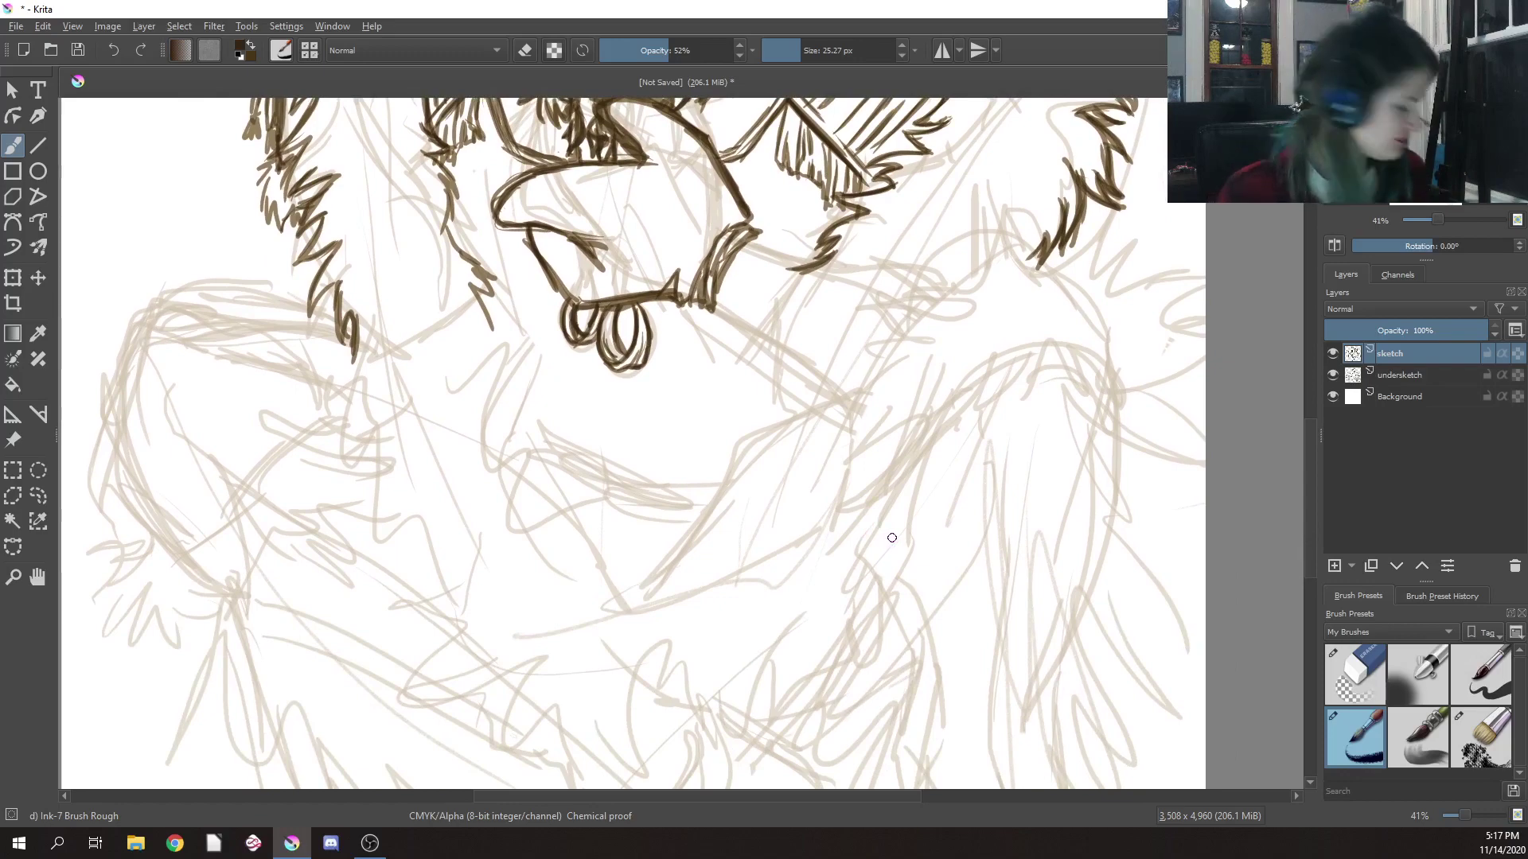
drag(887, 366, 732, 733)
drag(731, 547, 754, 507)
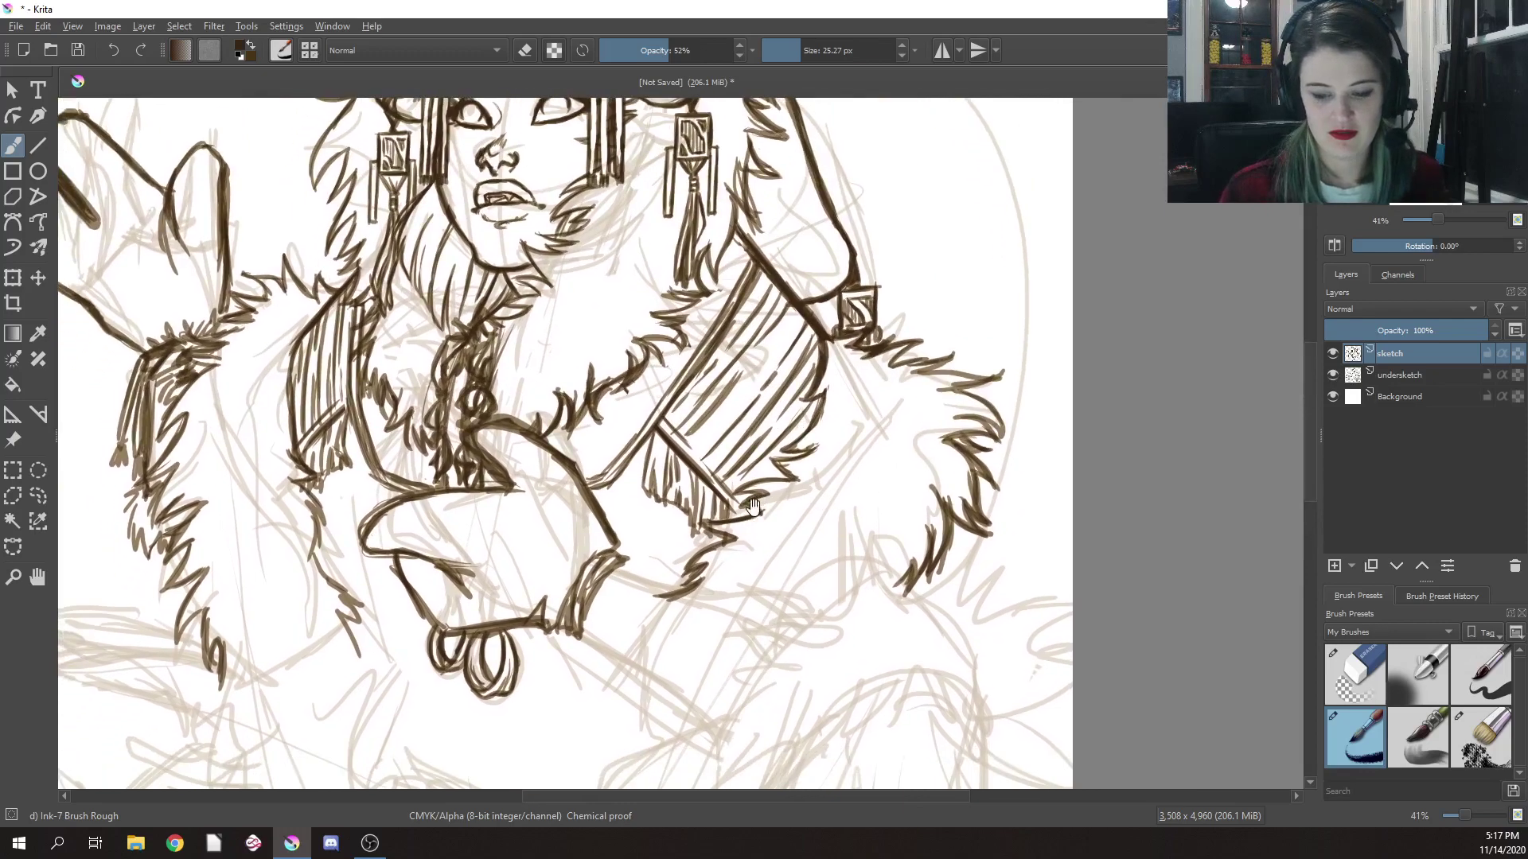
right_click(823, 440)
click(830, 311)
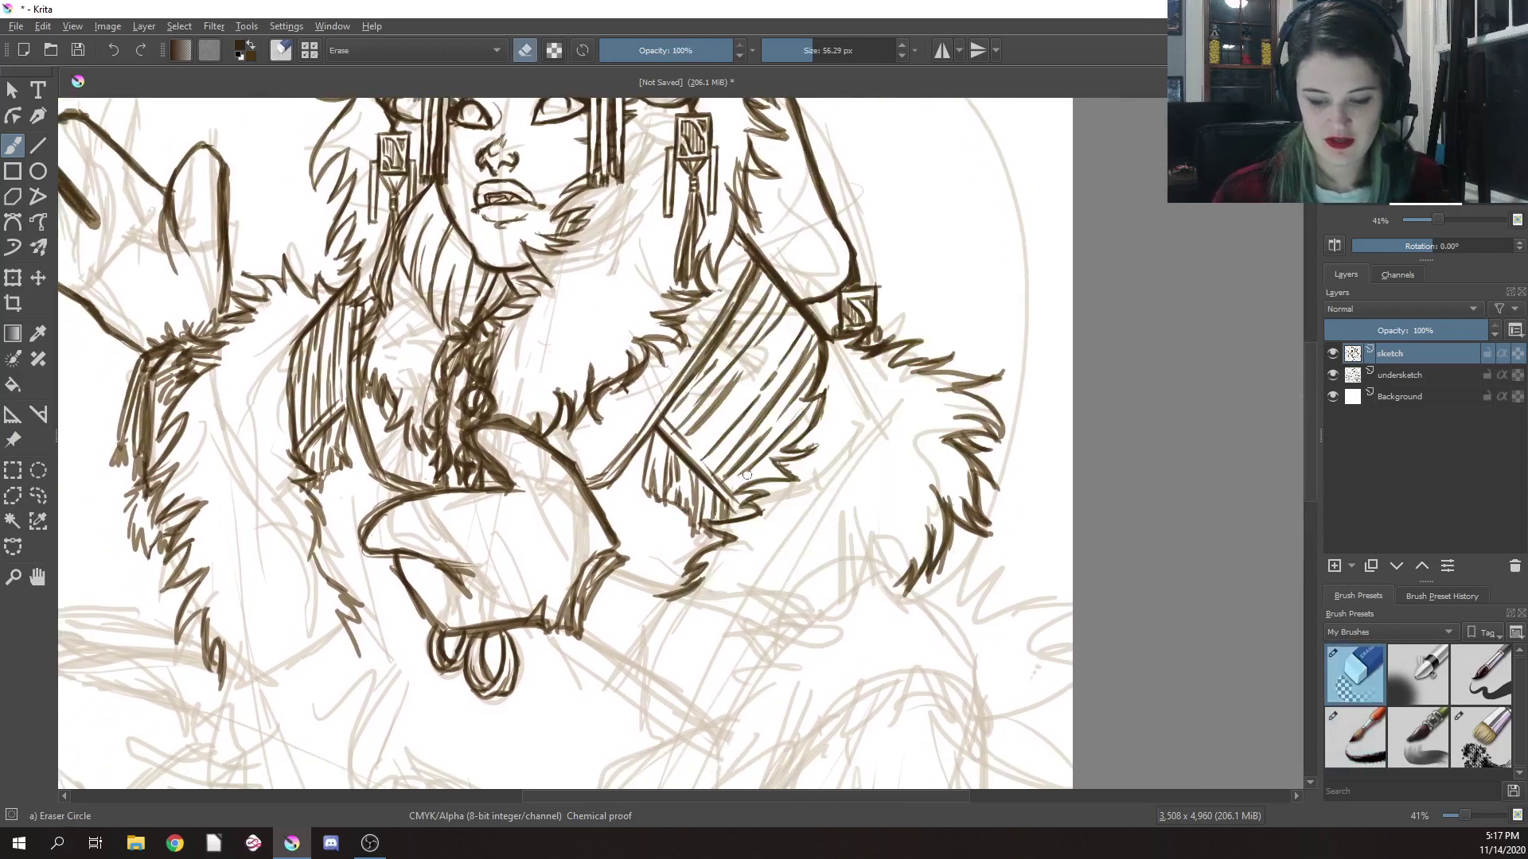
mouse_move(783, 437)
mouse_down()
mouse_move(805, 407)
mouse_move(748, 468)
mouse_move(736, 507)
mouse_move(731, 492)
mouse_up()
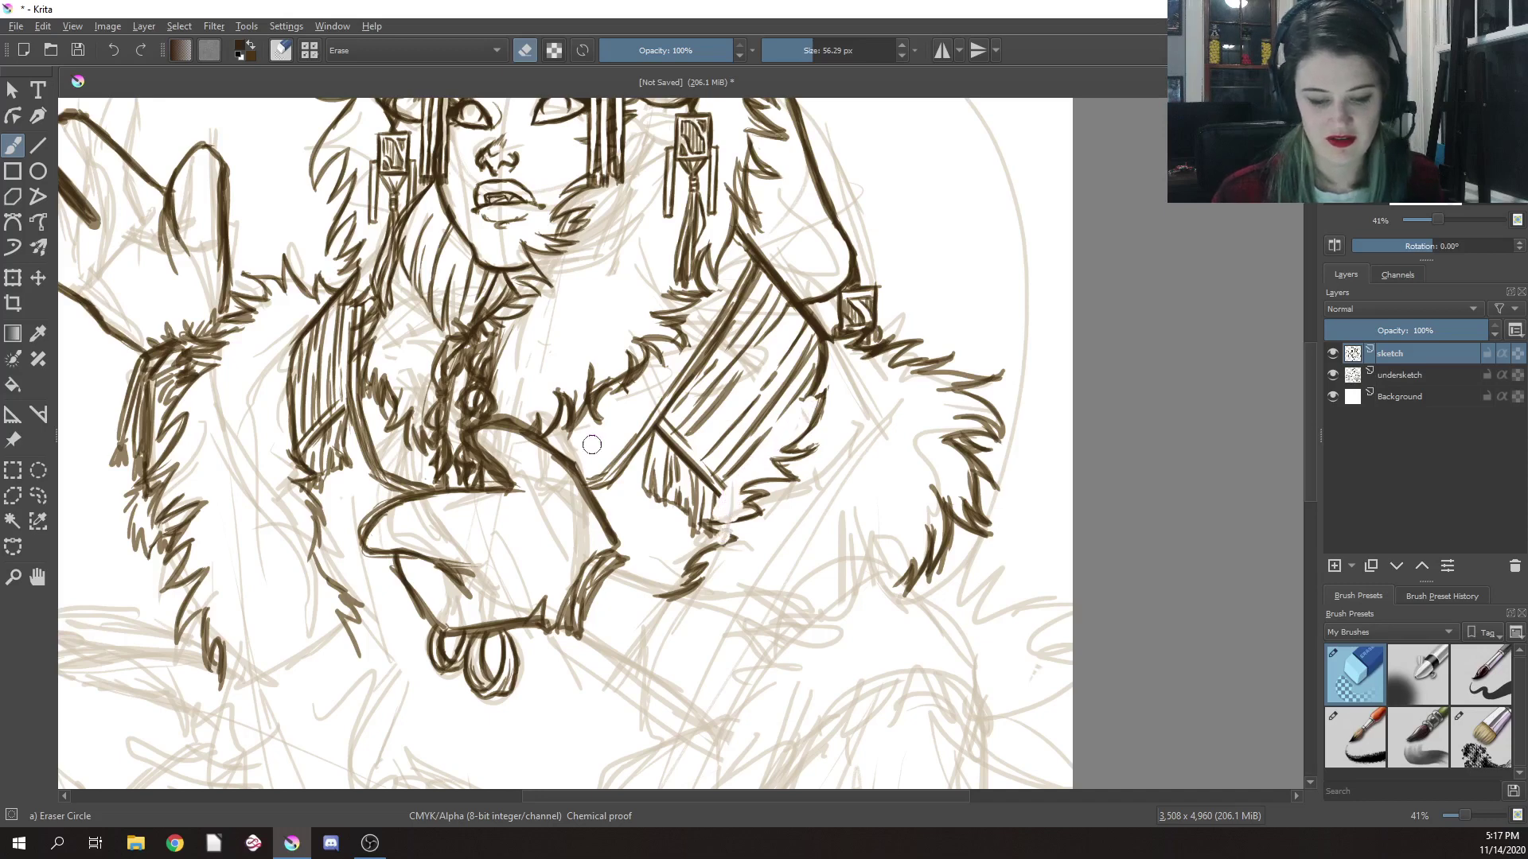
mouse_move(292, 394)
mouse_down()
mouse_move(305, 342)
mouse_move(329, 334)
mouse_move(303, 343)
mouse_move(299, 394)
mouse_move(302, 340)
mouse_move(307, 483)
mouse_up()
Ink down the left arm's edge, then erase the stray strokes along it
right_click(331, 332)
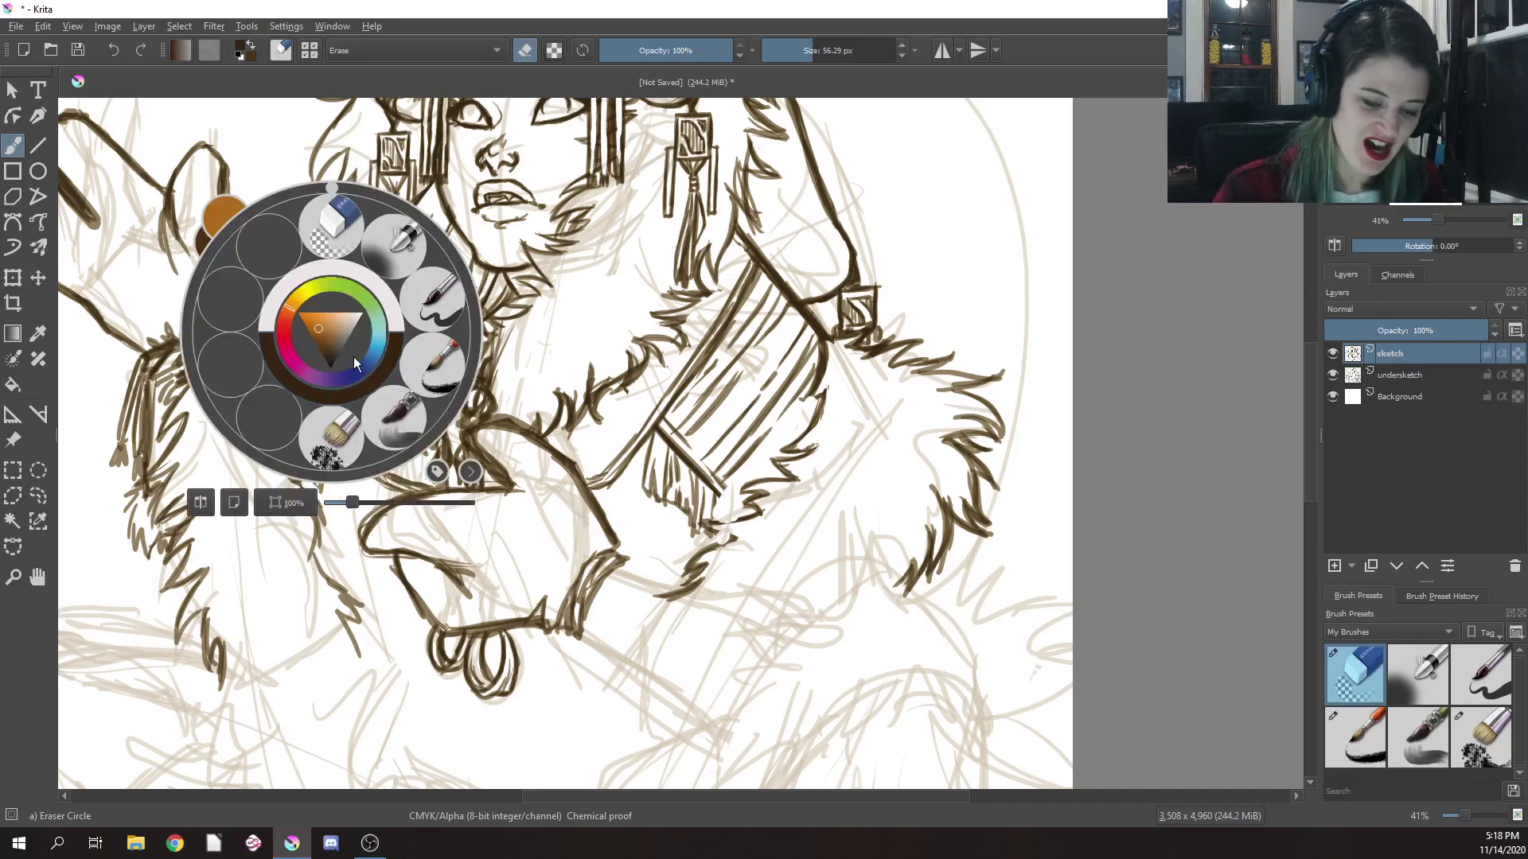
click(442, 354)
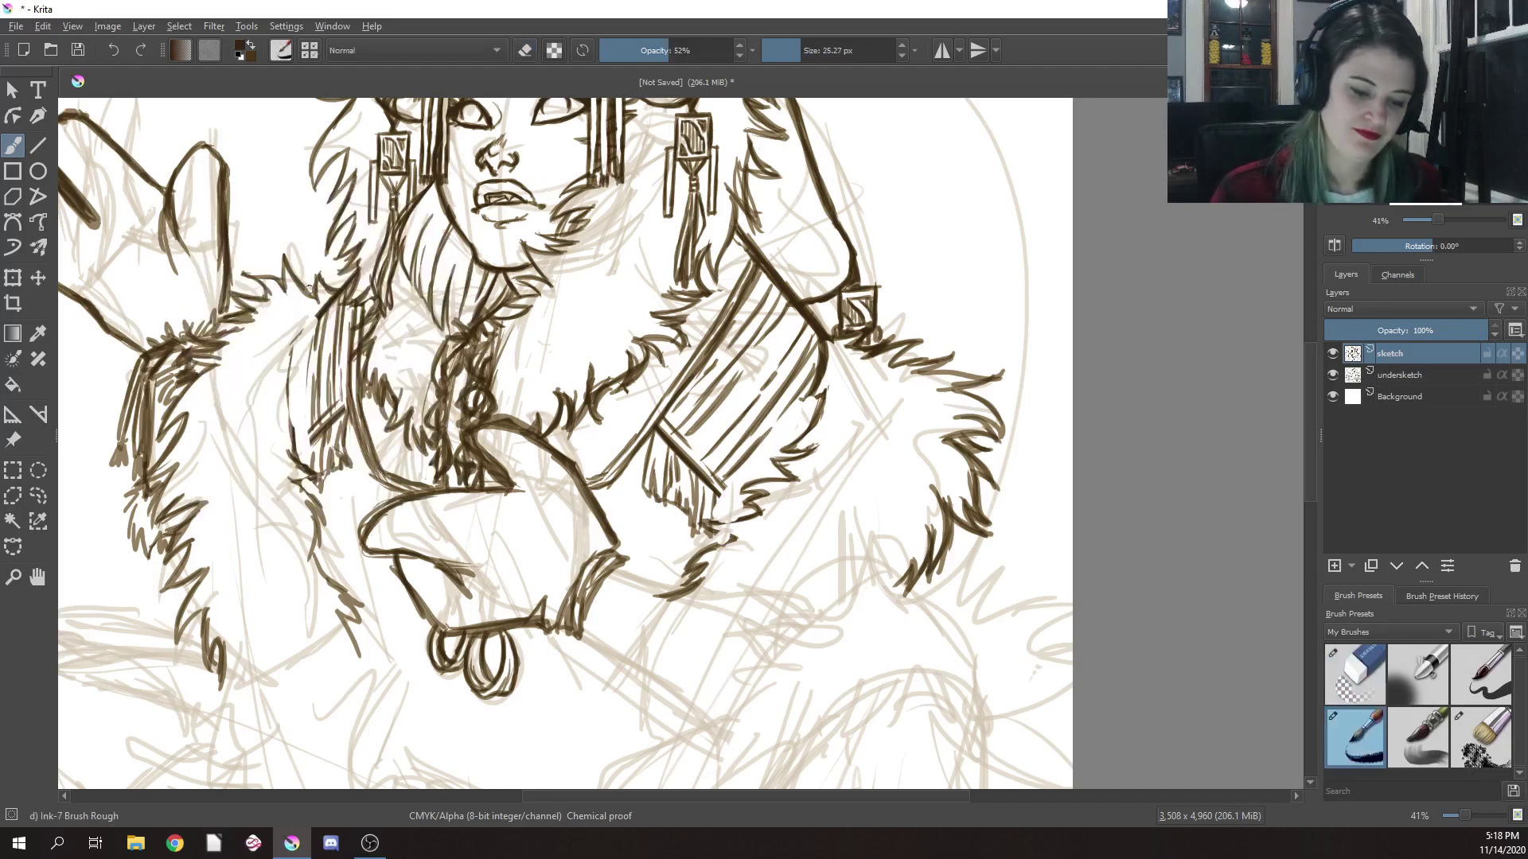
mouse_move(316, 315)
mouse_down()
mouse_move(280, 363)
mouse_move(287, 483)
mouse_move(282, 355)
mouse_move(280, 450)
mouse_up()
right_click(308, 369)
click(312, 272)
mouse_move(290, 358)
mouse_down()
mouse_move(297, 452)
mouse_move(287, 445)
mouse_move(318, 485)
mouse_move(322, 531)
mouse_move(296, 502)
mouse_move(319, 503)
mouse_move(352, 594)
mouse_up()
Re-ink the left arm's edge and upper-left curve, thickening the line
right_click(353, 516)
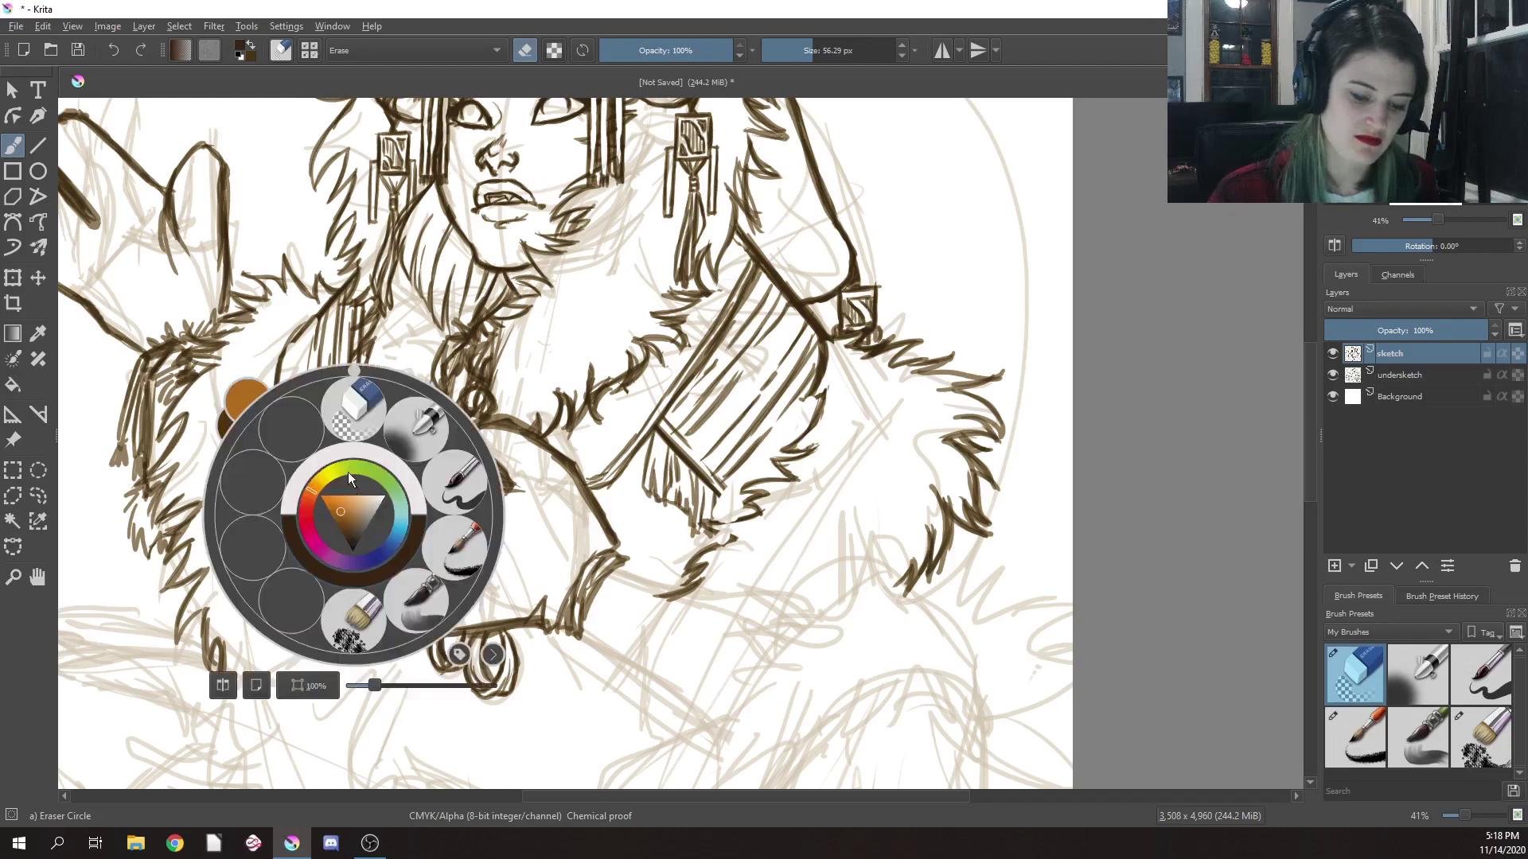
click(455, 547)
drag(306, 320, 314, 543)
drag(318, 312, 280, 365)
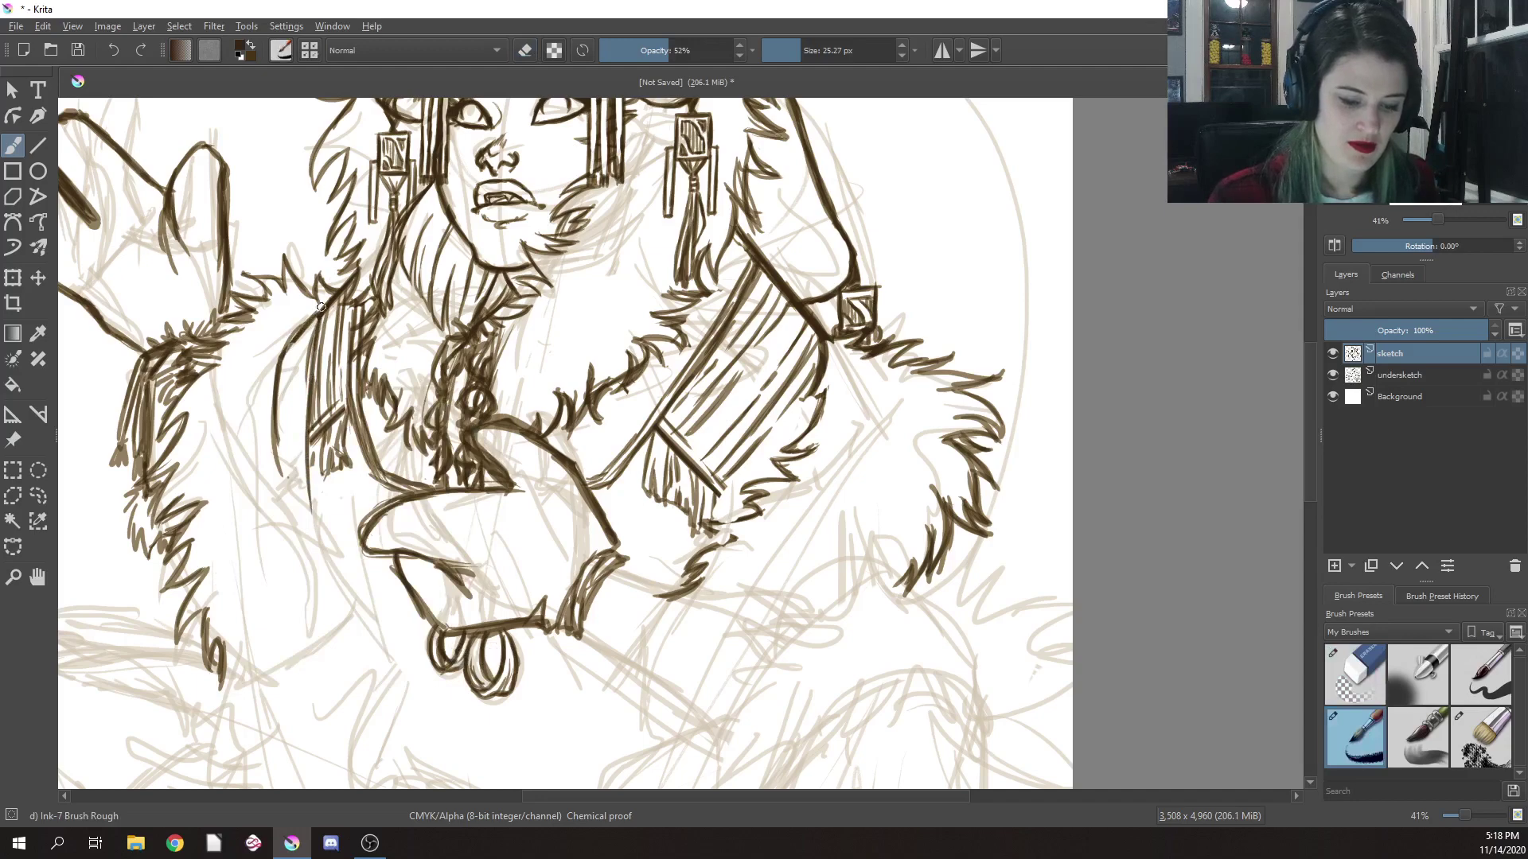
drag(318, 313, 307, 440)
drag(306, 362, 305, 529)
drag(307, 457, 304, 531)
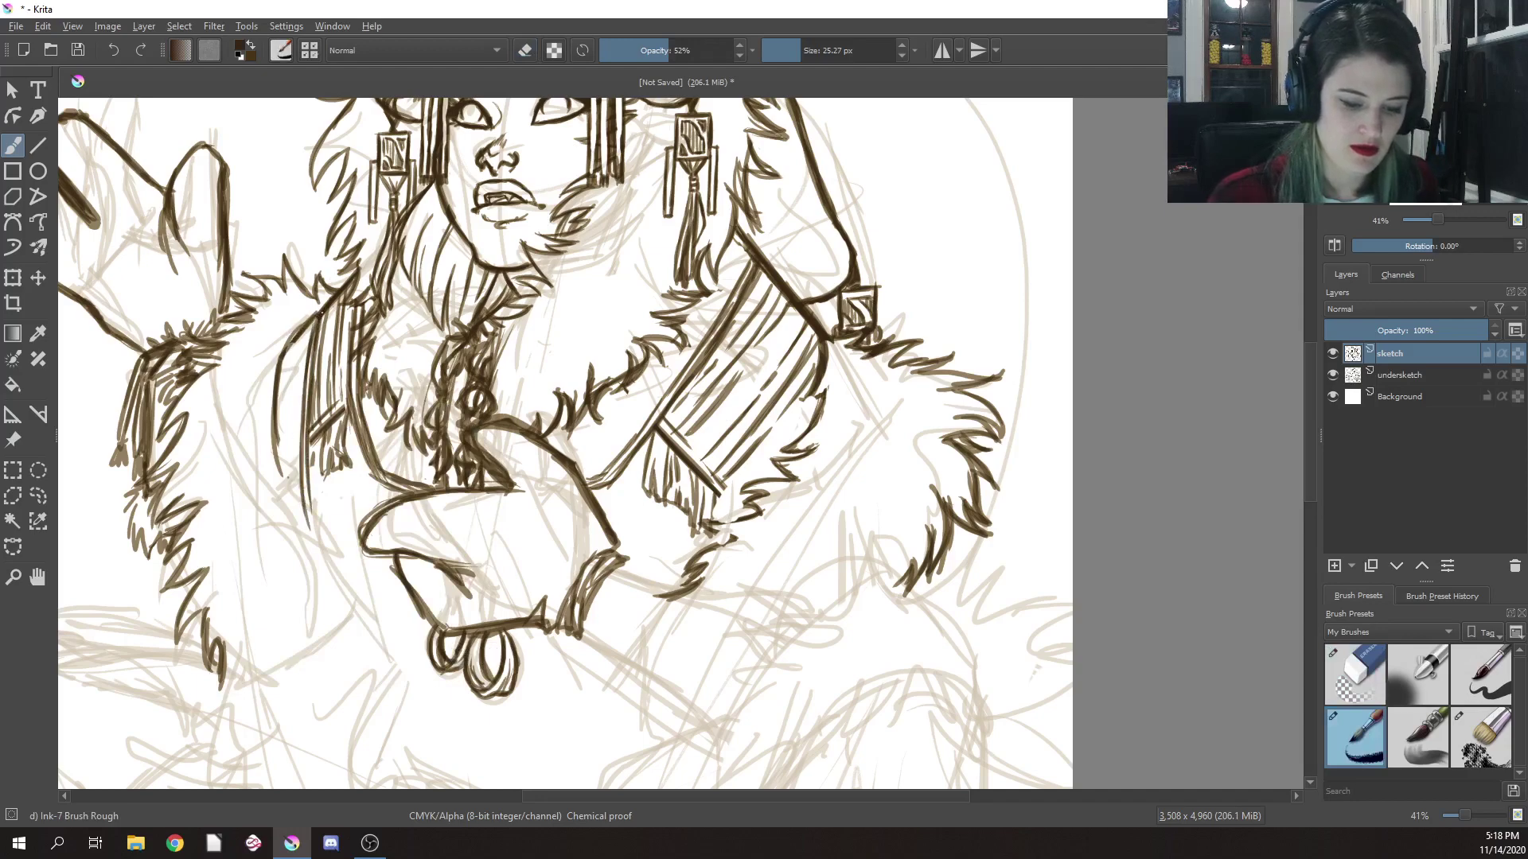
Ink the arm's upper-left edge and more fur strokes down its left side
right_click(331, 303)
click(337, 204)
right_click(342, 321)
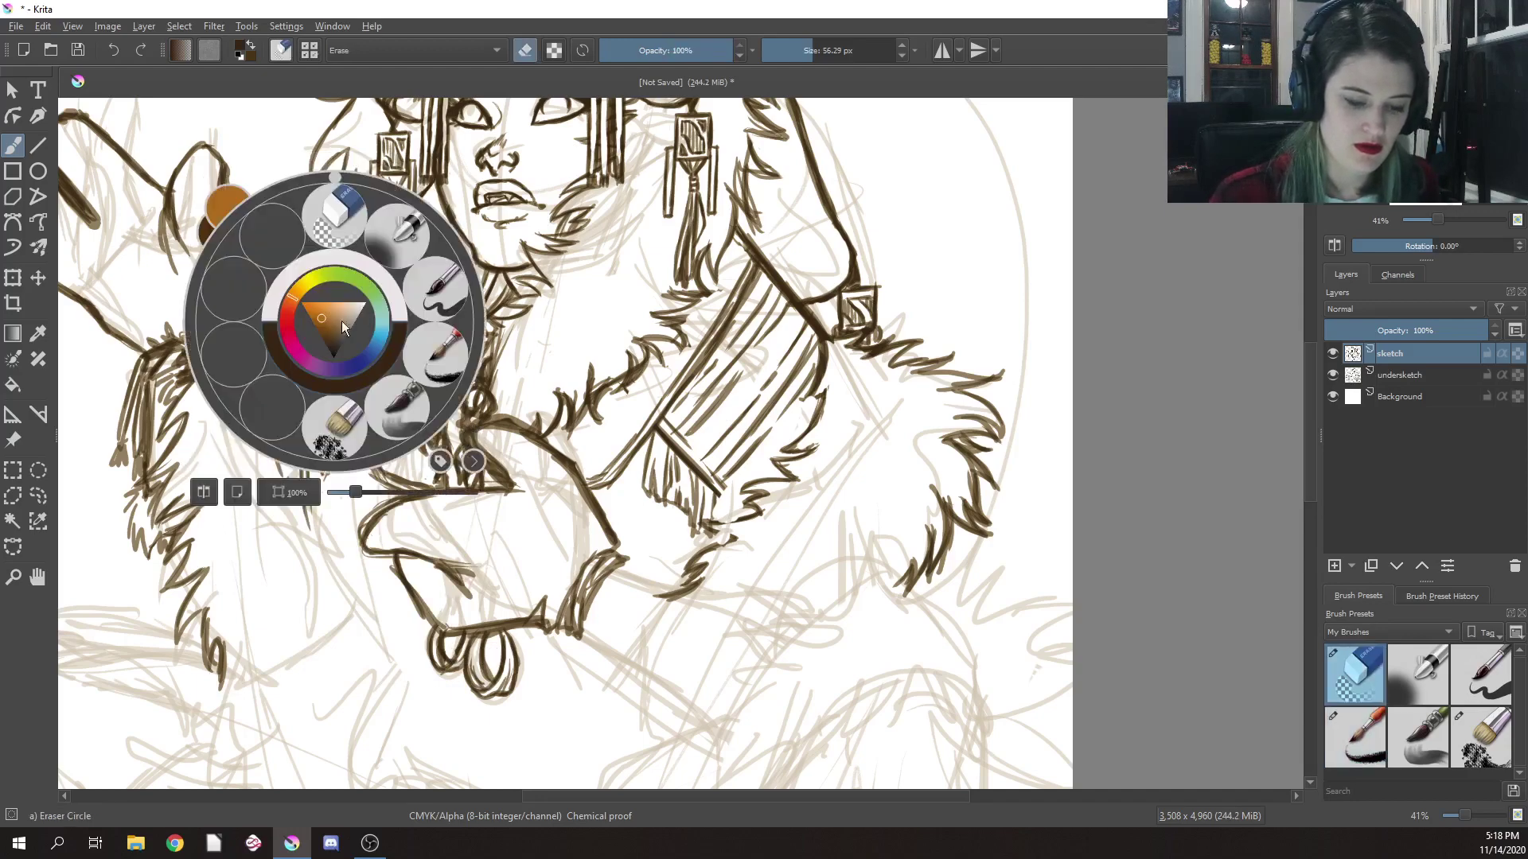
click(446, 293)
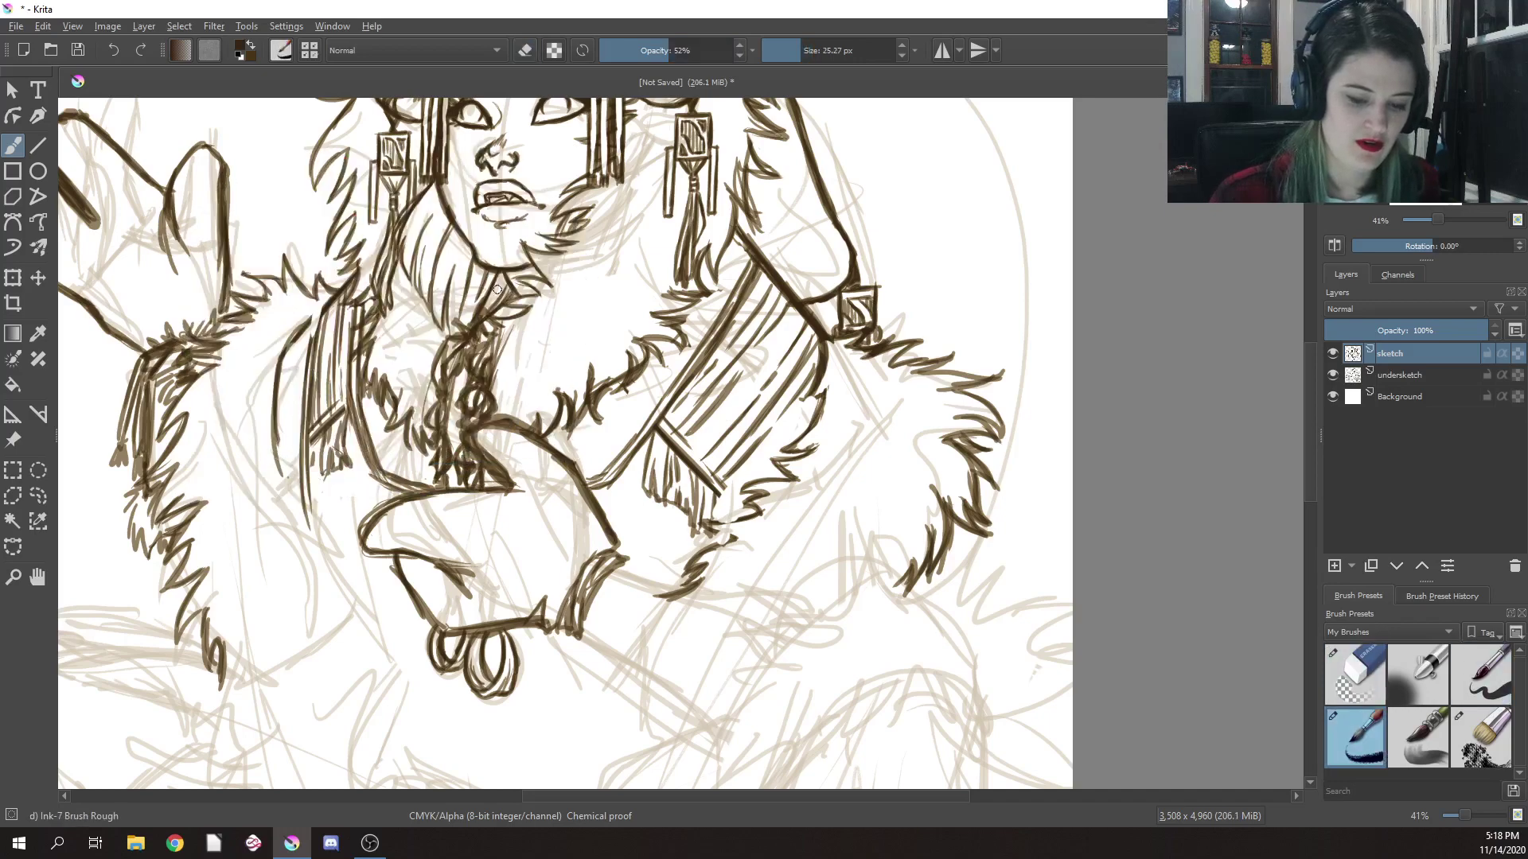
mouse_move(324, 307)
mouse_down()
mouse_move(304, 371)
mouse_move(280, 367)
mouse_up()
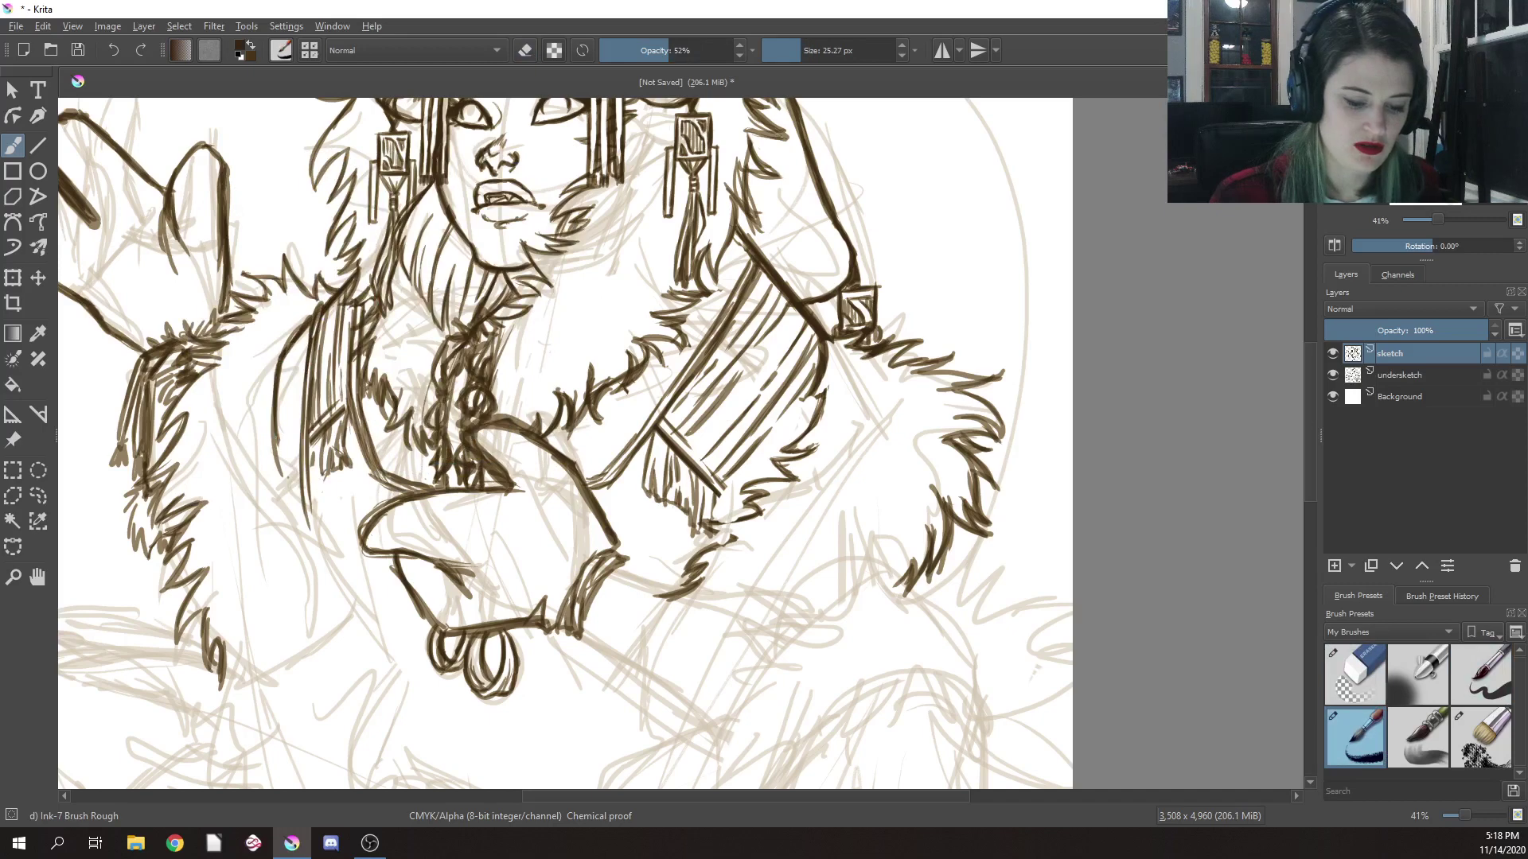
drag(279, 426, 272, 522)
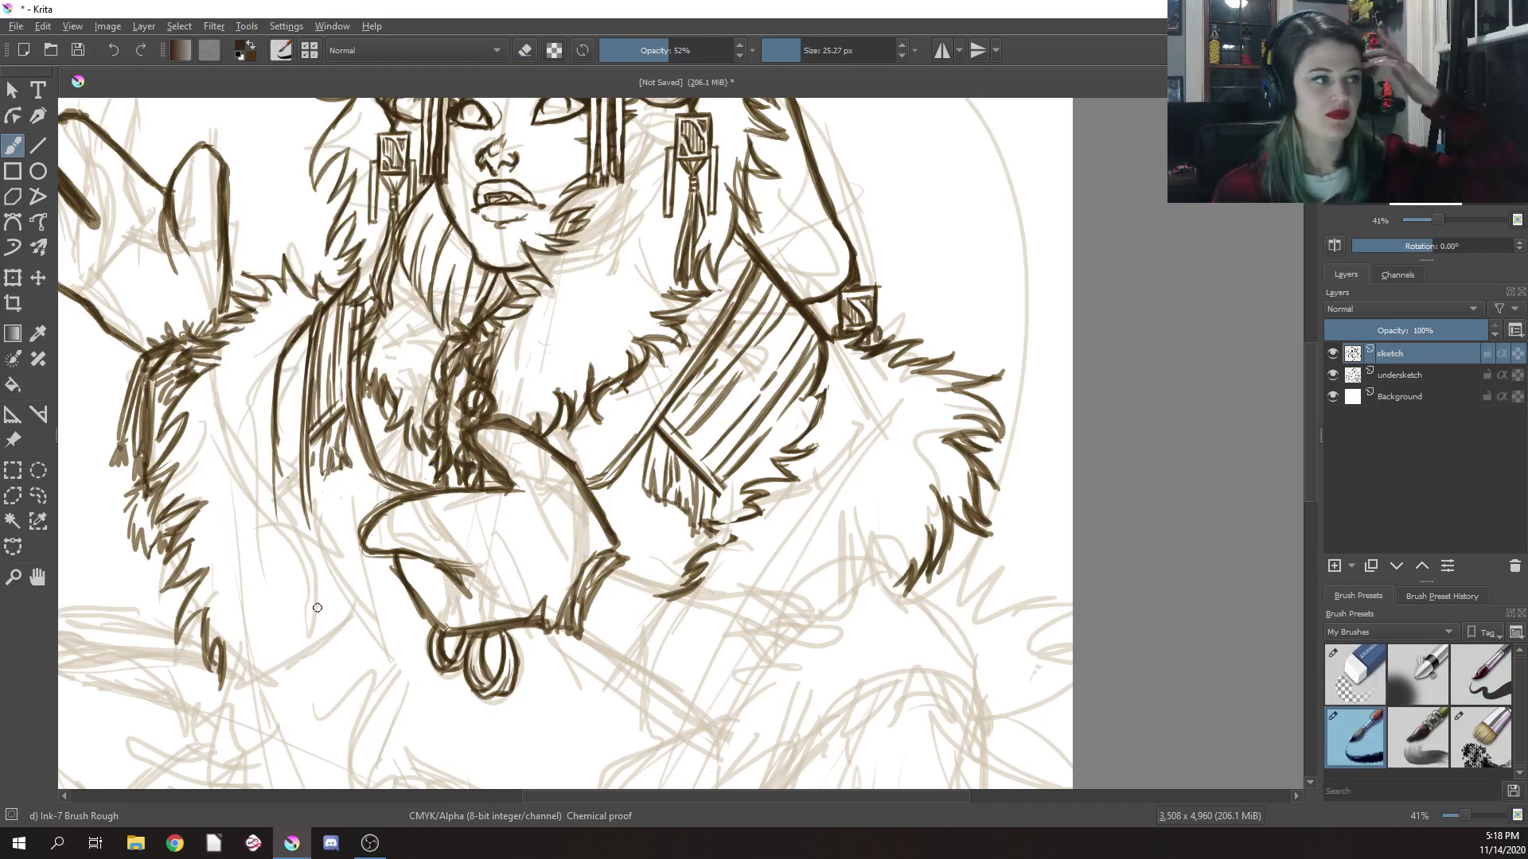
Ink the shoulder panel's lower-right edge and add hatching strokes to the striped sleeve
mouse_move(813, 383)
mouse_down()
mouse_move(718, 507)
mouse_move(745, 465)
mouse_move(730, 493)
mouse_up()
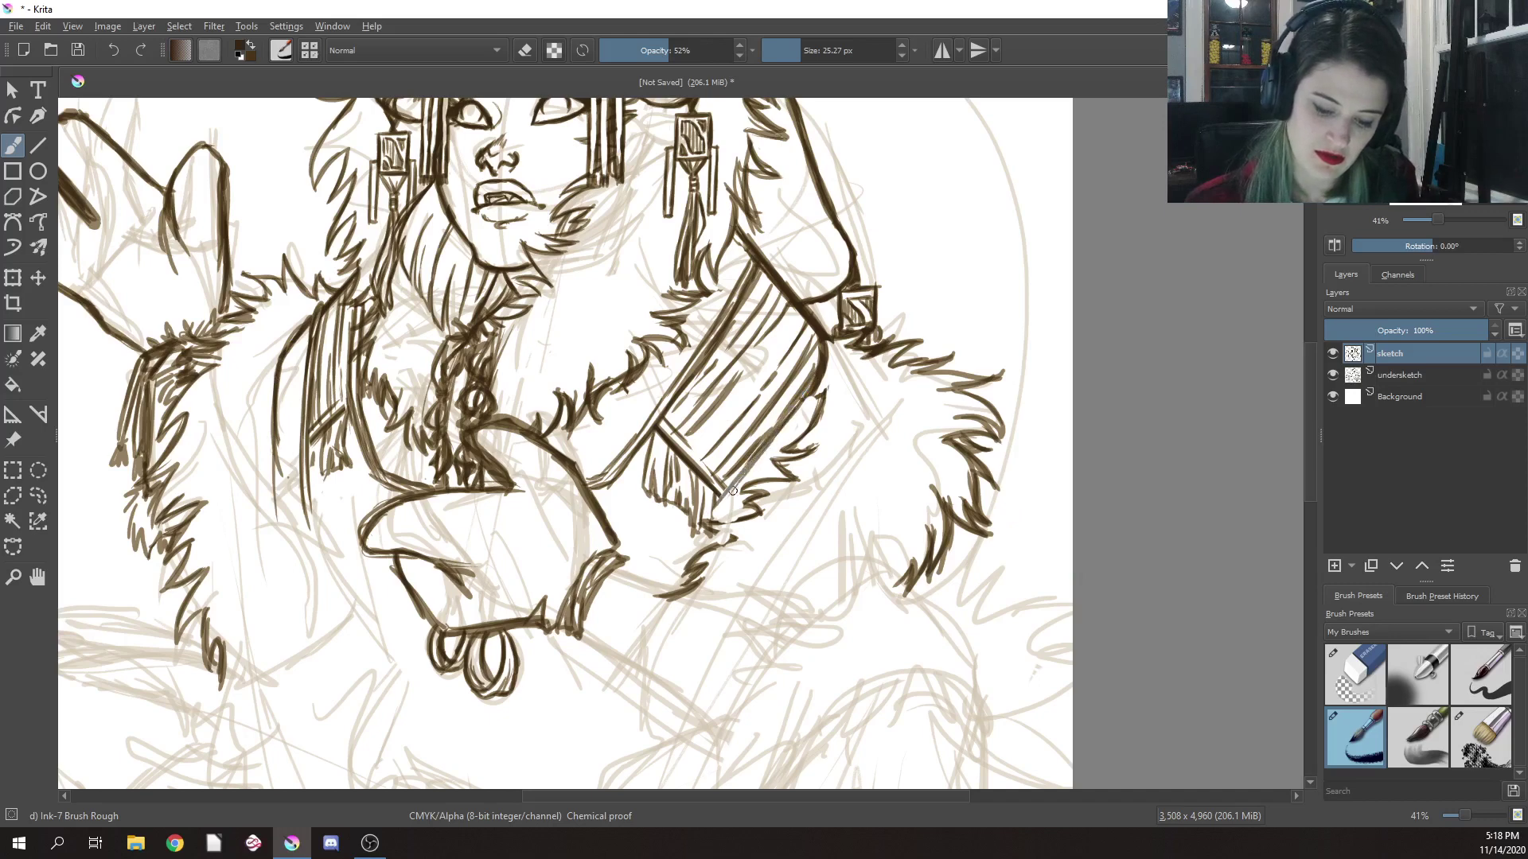
mouse_move(811, 389)
mouse_down()
mouse_move(708, 518)
mouse_move(808, 403)
mouse_move(744, 483)
mouse_up()
drag(807, 410, 713, 518)
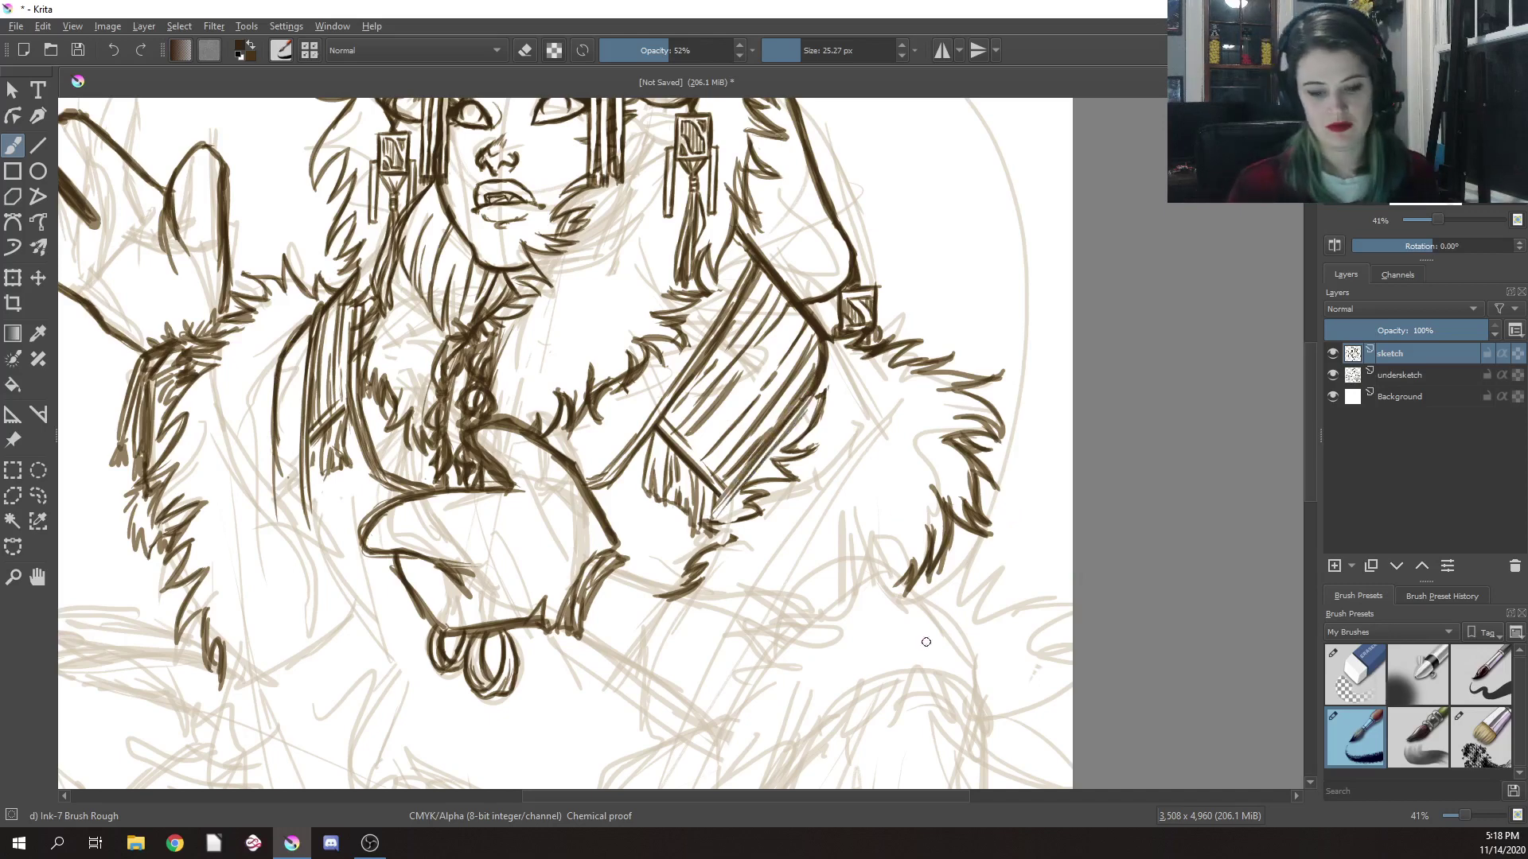
mouse_move(828, 690)
mouse_down()
mouse_move(890, 498)
mouse_move(886, 422)
mouse_move(761, 472)
mouse_up()
right_click(762, 472)
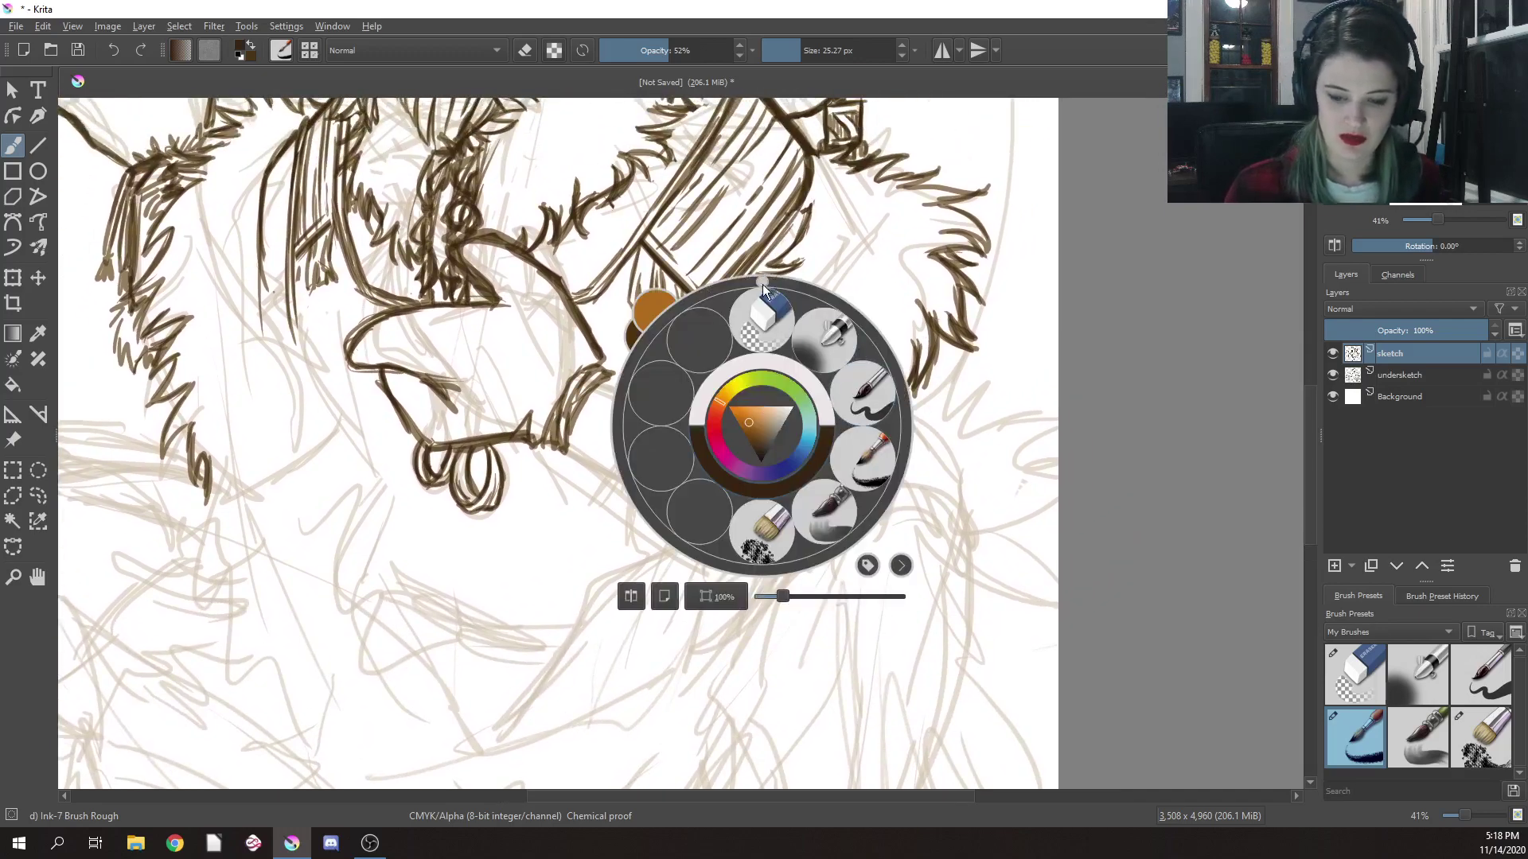
Rotate the canvas about 81° and ink thick lines running down beside the arm
drag(762, 284, 902, 377)
drag(664, 432, 579, 447)
drag(586, 332, 535, 443)
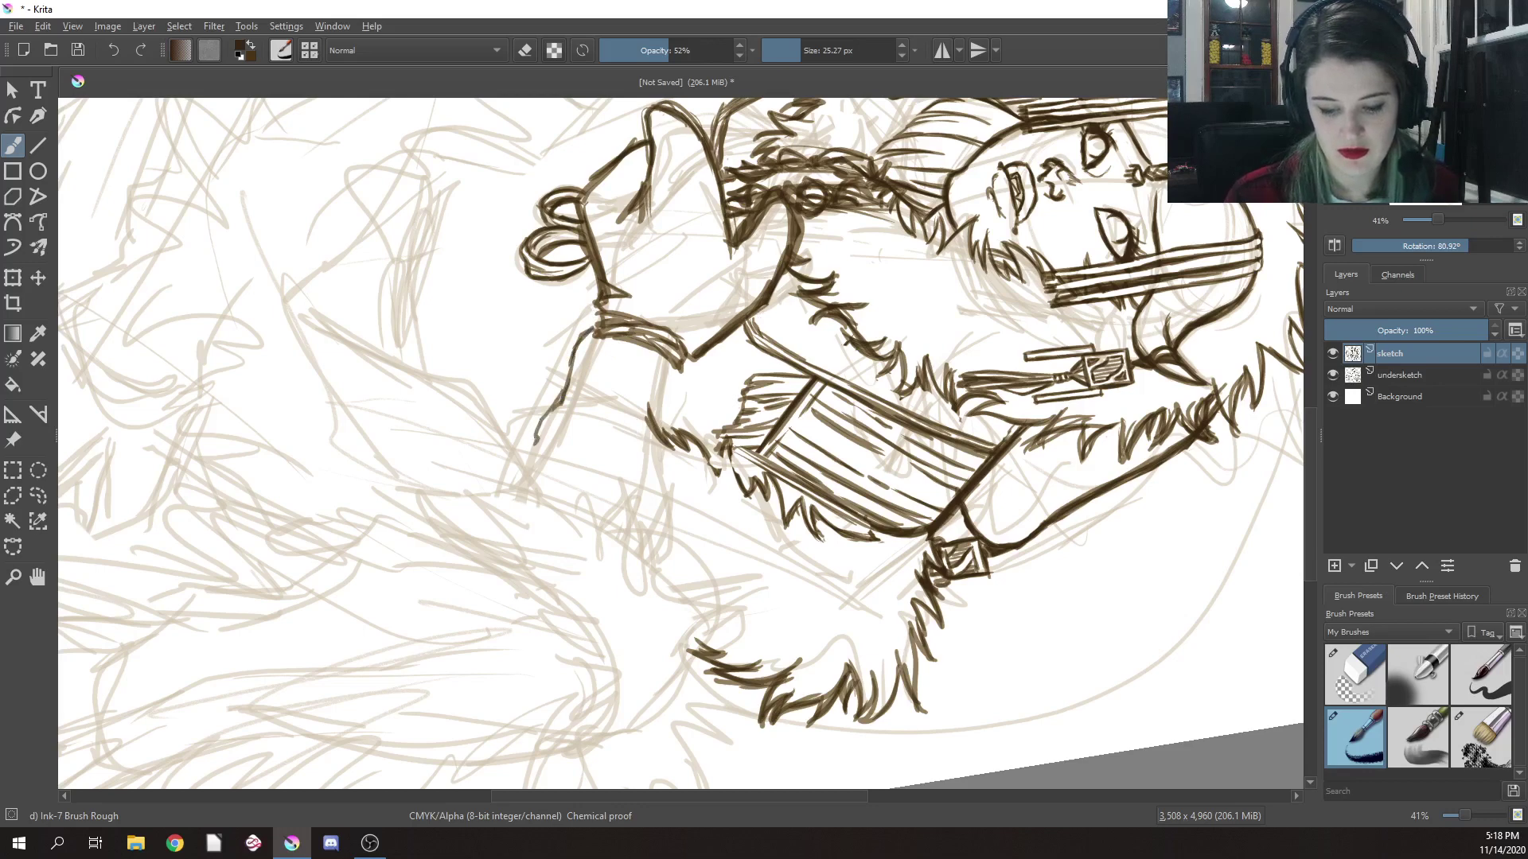
drag(574, 360, 531, 464)
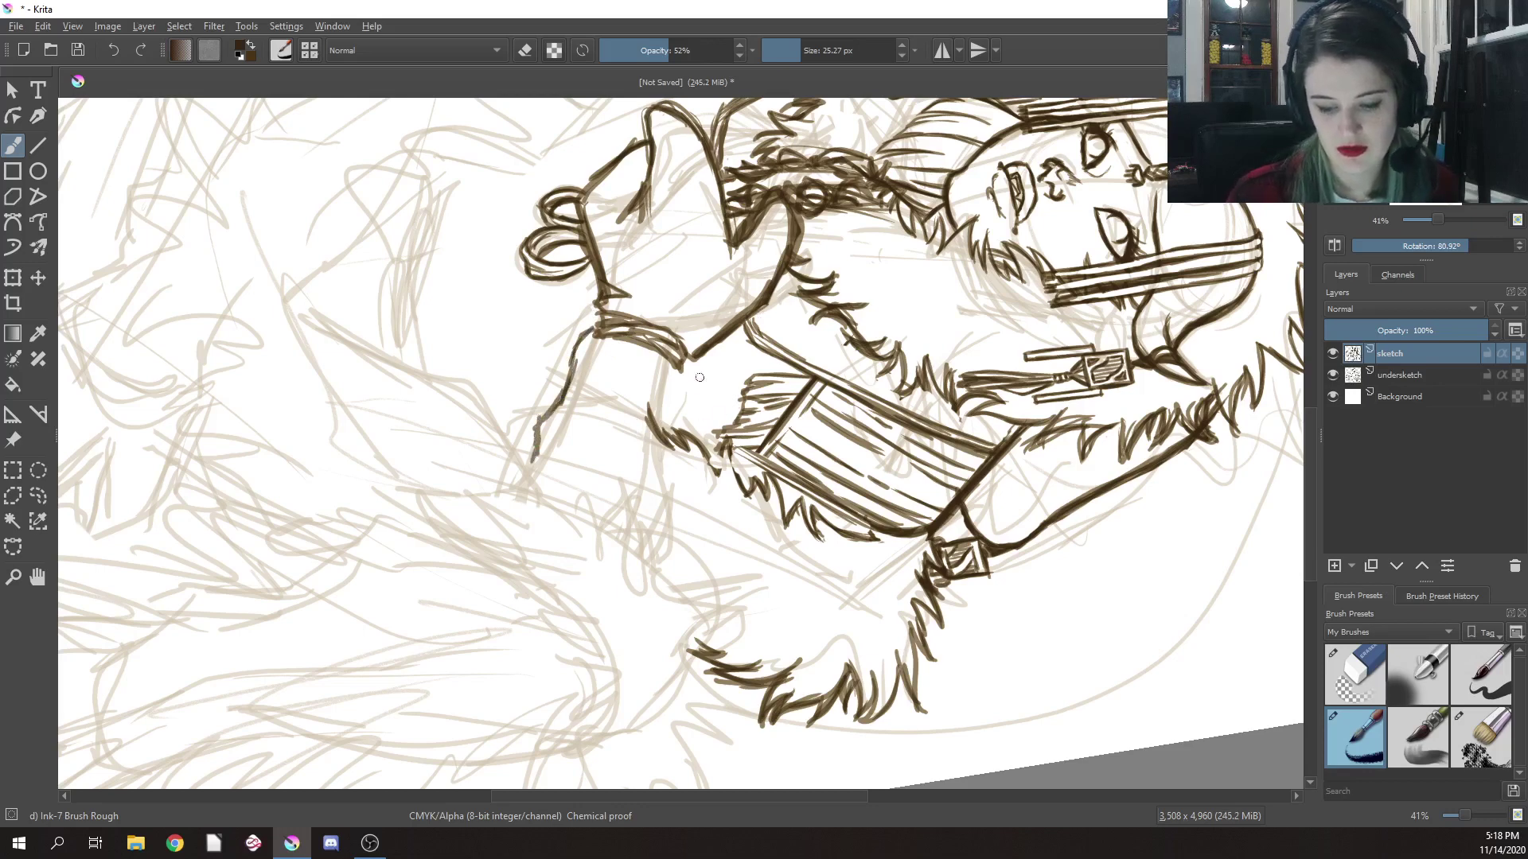
drag(693, 372, 677, 421)
mouse_move(592, 325)
mouse_down()
mouse_move(561, 408)
mouse_move(526, 436)
mouse_move(530, 462)
mouse_up()
drag(561, 402, 546, 418)
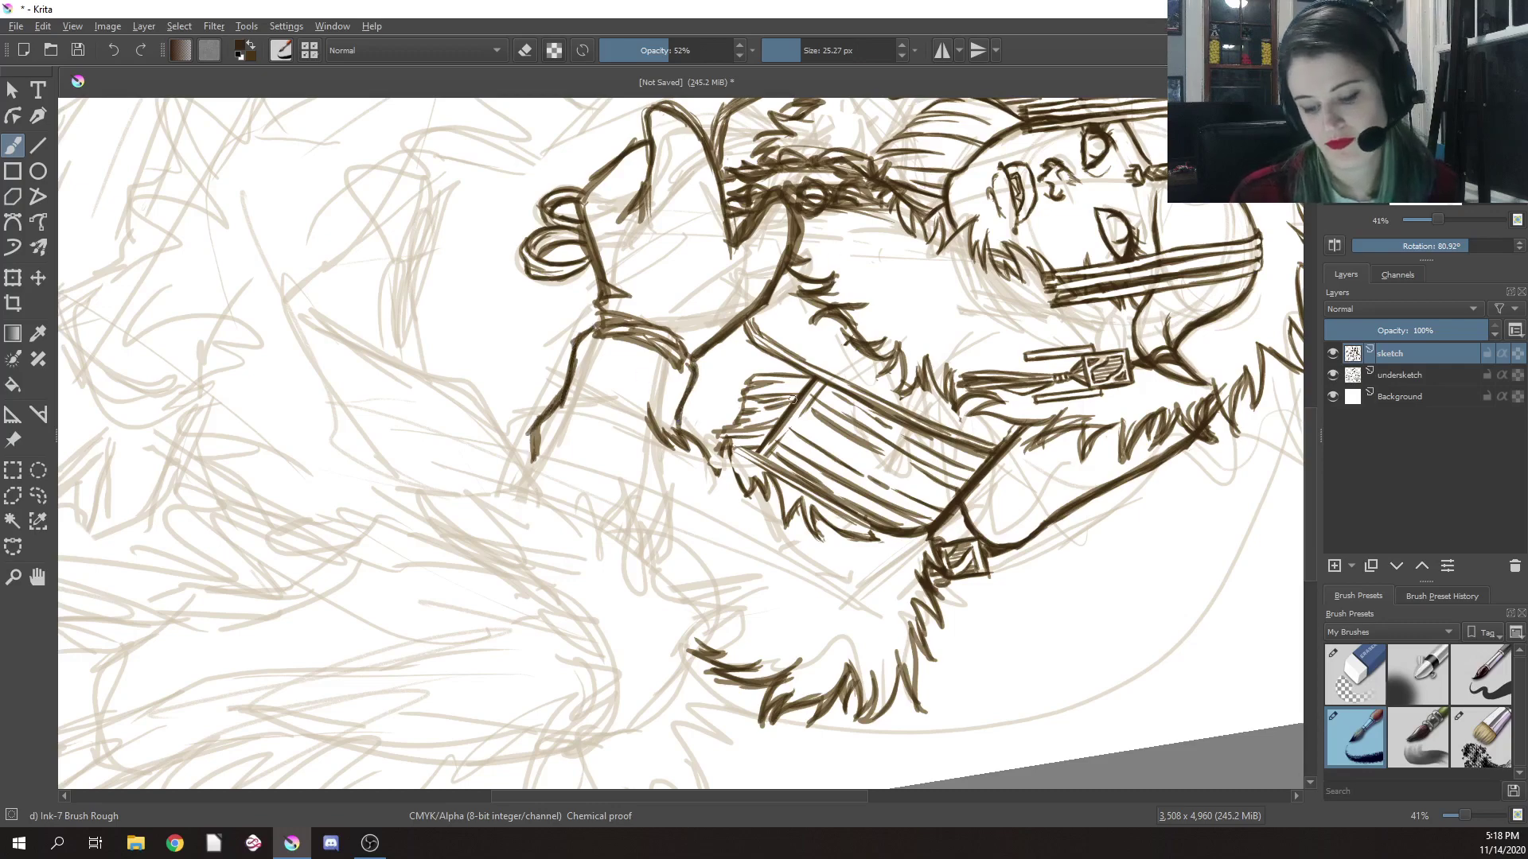
Erase stray ink near the hand with Eraser Circle, then add more rough ink strokes
right_click(703, 409)
click(723, 288)
mouse_move(661, 419)
mouse_down()
mouse_move(674, 475)
mouse_move(657, 461)
mouse_move(680, 460)
mouse_move(669, 513)
mouse_up()
right_click(687, 400)
click(788, 432)
mouse_move(686, 445)
mouse_down()
mouse_move(675, 522)
mouse_move(666, 511)
mouse_up()
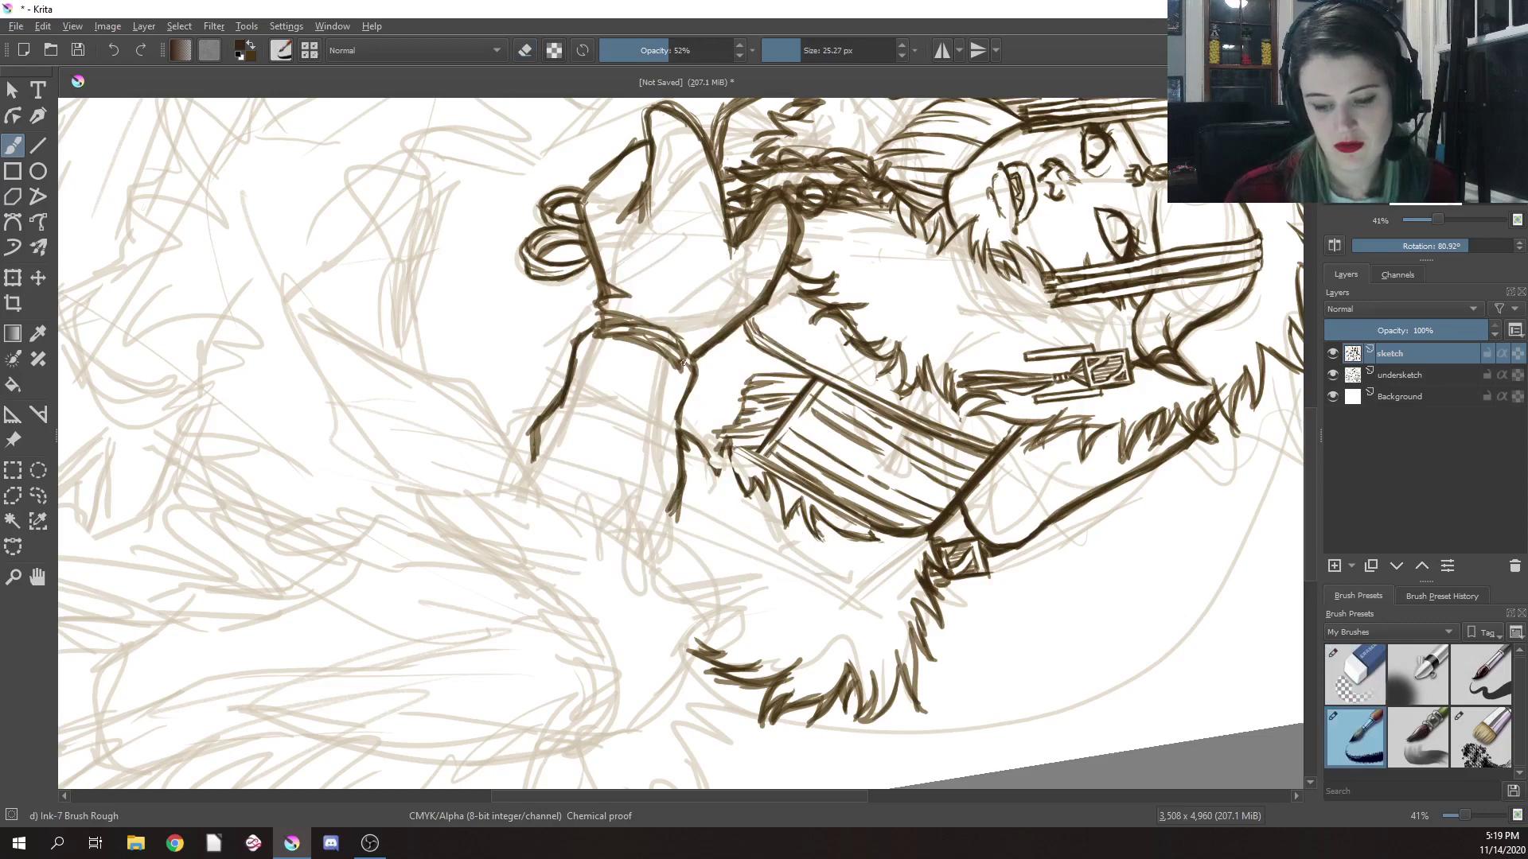
Reset the canvas rotation to 0° and ink long hanging tie strokes below the arm
right_click(740, 353)
click(740, 210)
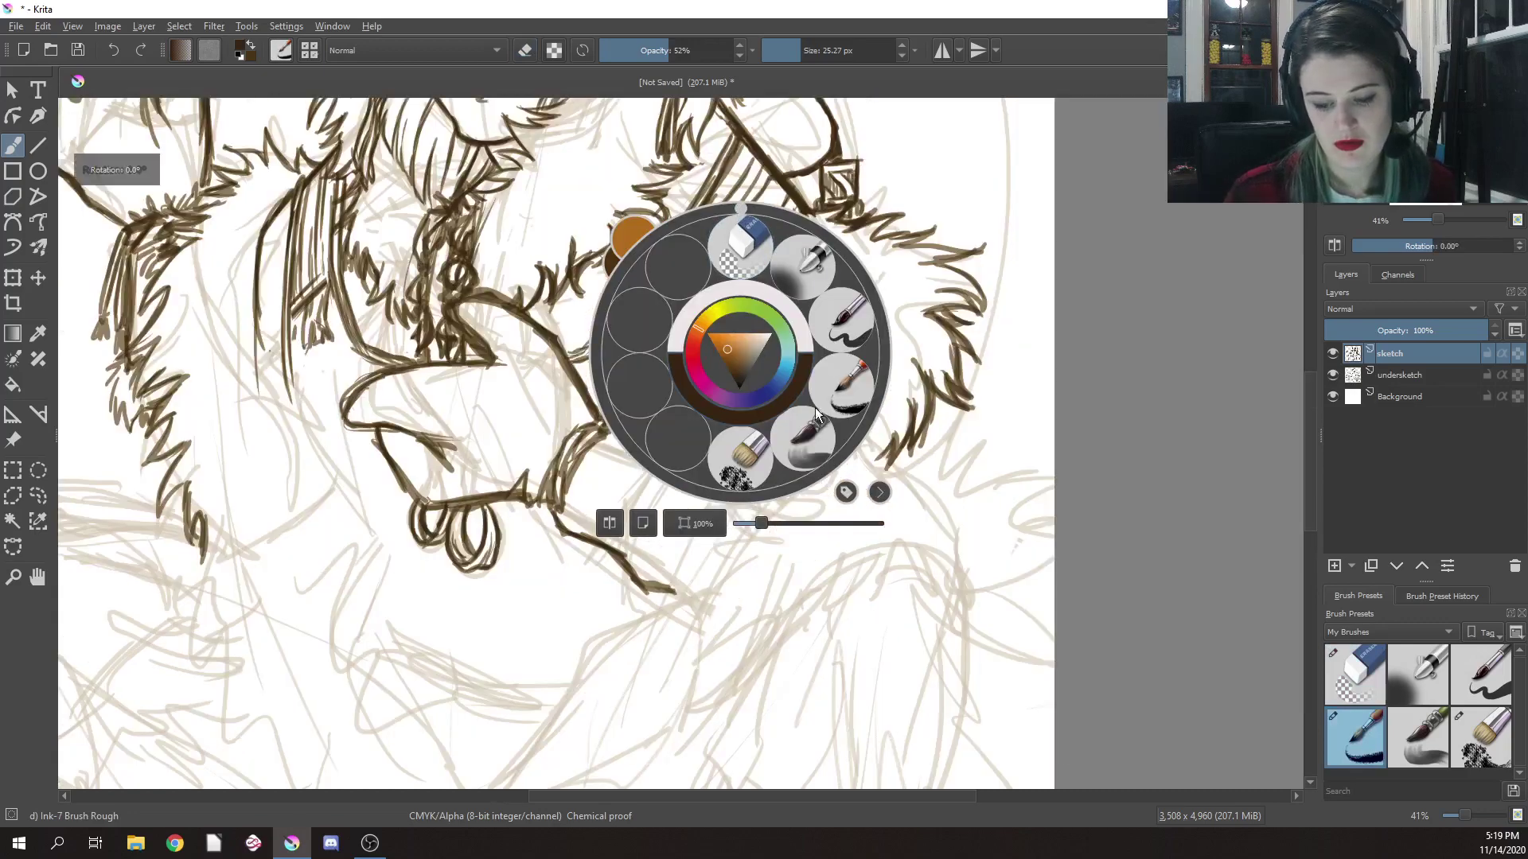
click(571, 521)
drag(557, 518, 555, 629)
mouse_move(572, 541)
mouse_down()
mouse_move(568, 636)
mouse_move(569, 619)
mouse_up()
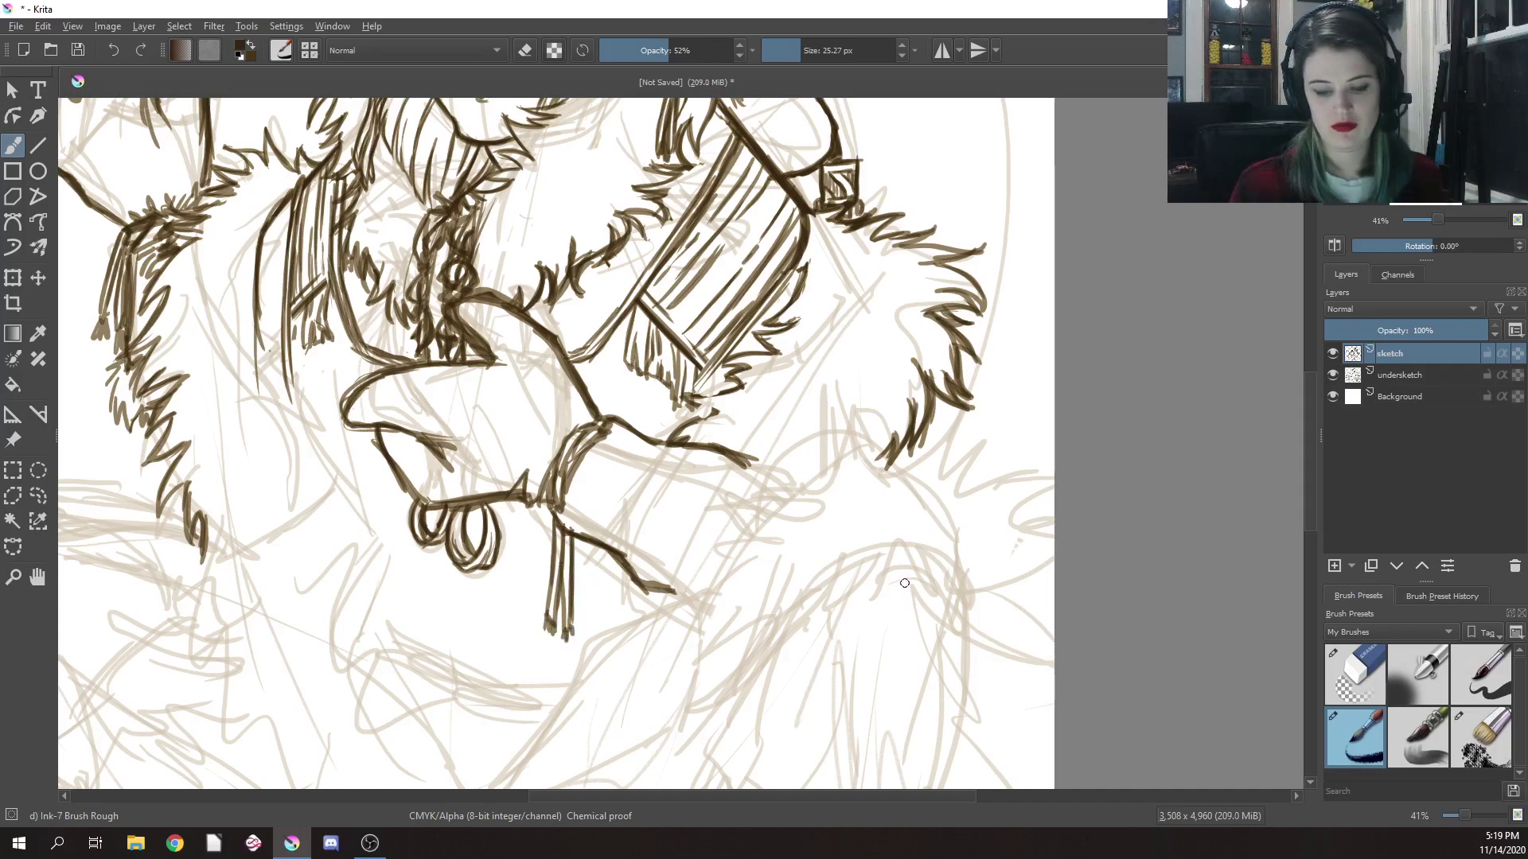
right_click(646, 386)
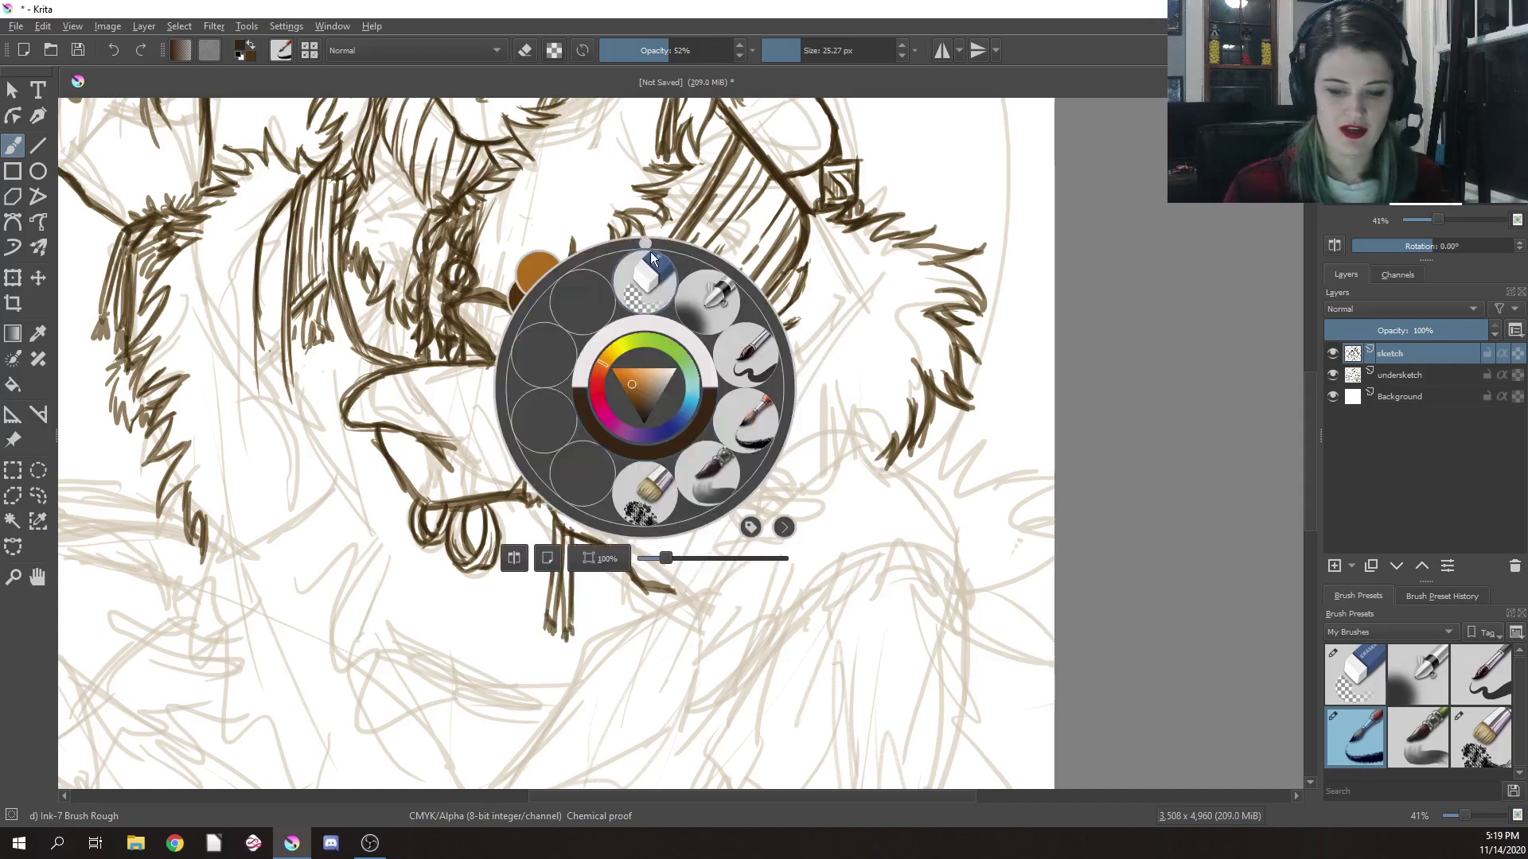
With the canvas rotated about 70°, ink tie lines down from the wrist band, then reset rotation
mouse_move(651, 251)
mouse_down()
mouse_move(697, 253)
mouse_move(771, 340)
mouse_up()
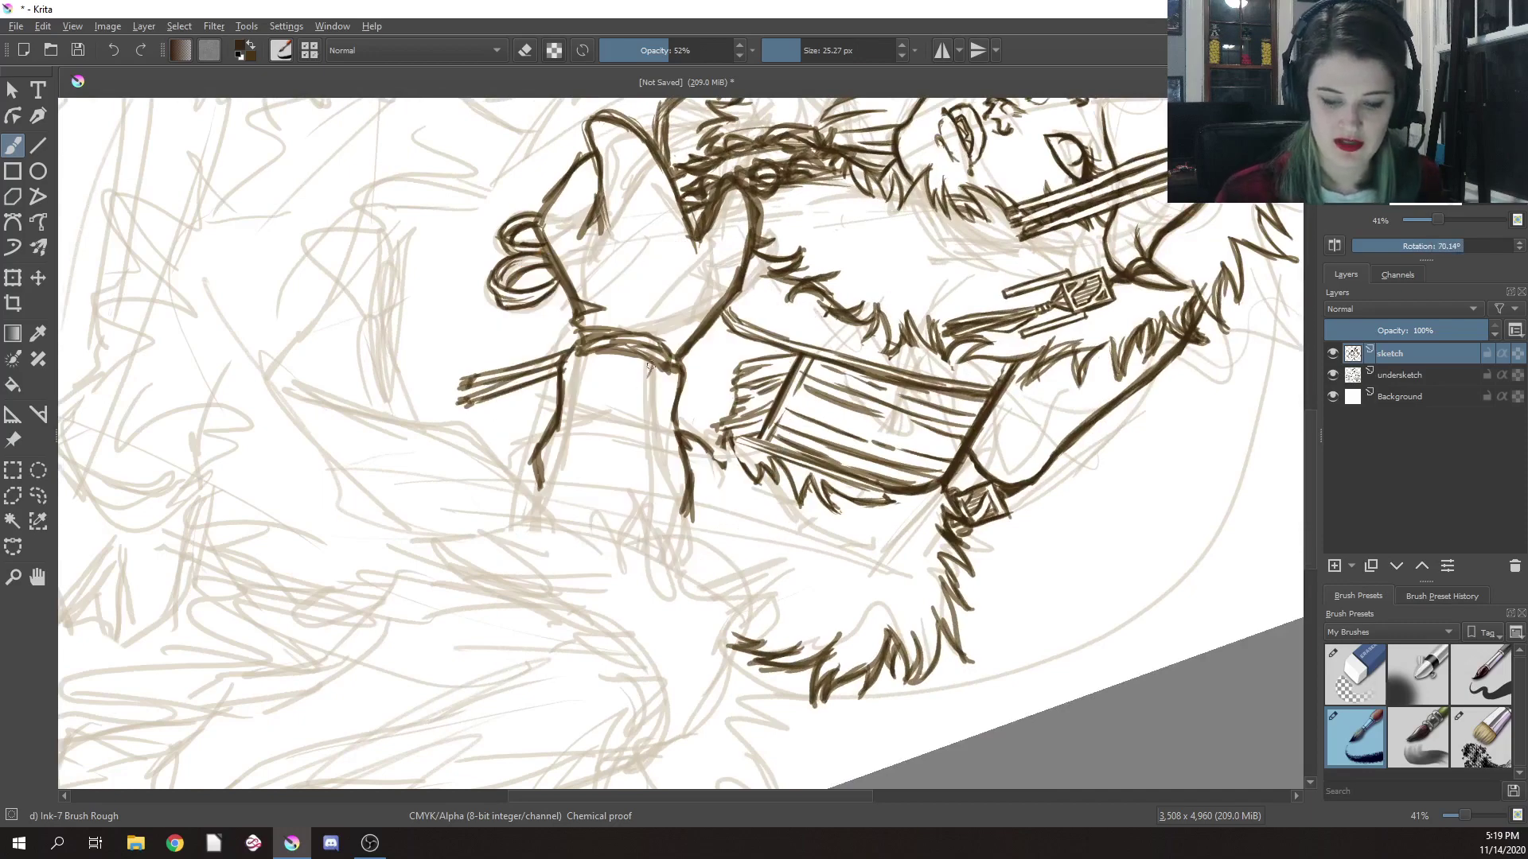
drag(650, 366, 646, 430)
drag(650, 368, 634, 525)
mouse_move(592, 360)
mouse_down()
mouse_move(574, 367)
mouse_move(544, 501)
mouse_move(548, 486)
mouse_up()
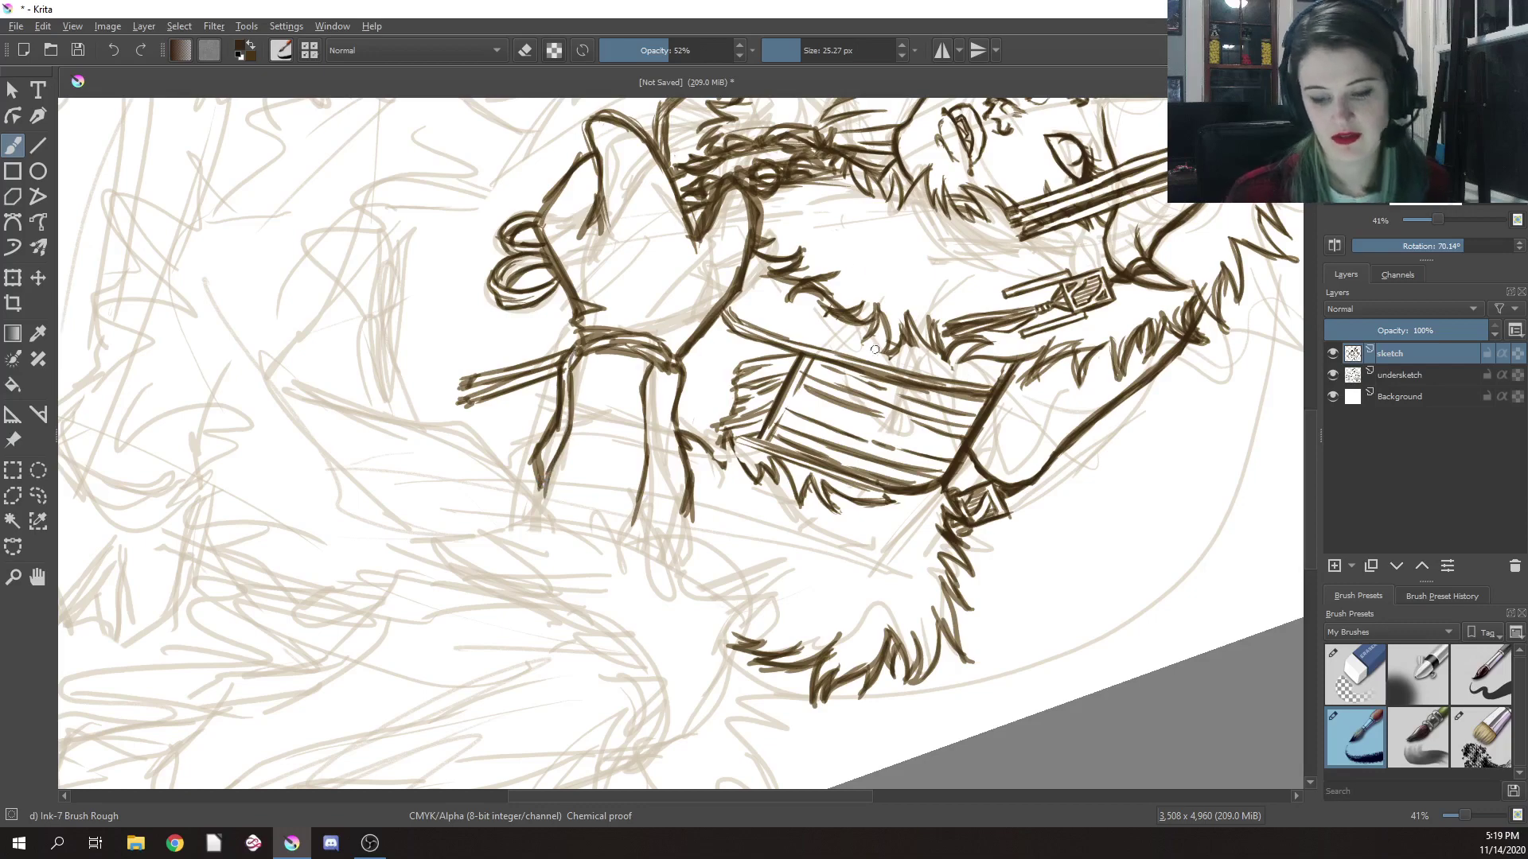
right_click(787, 261)
click(786, 132)
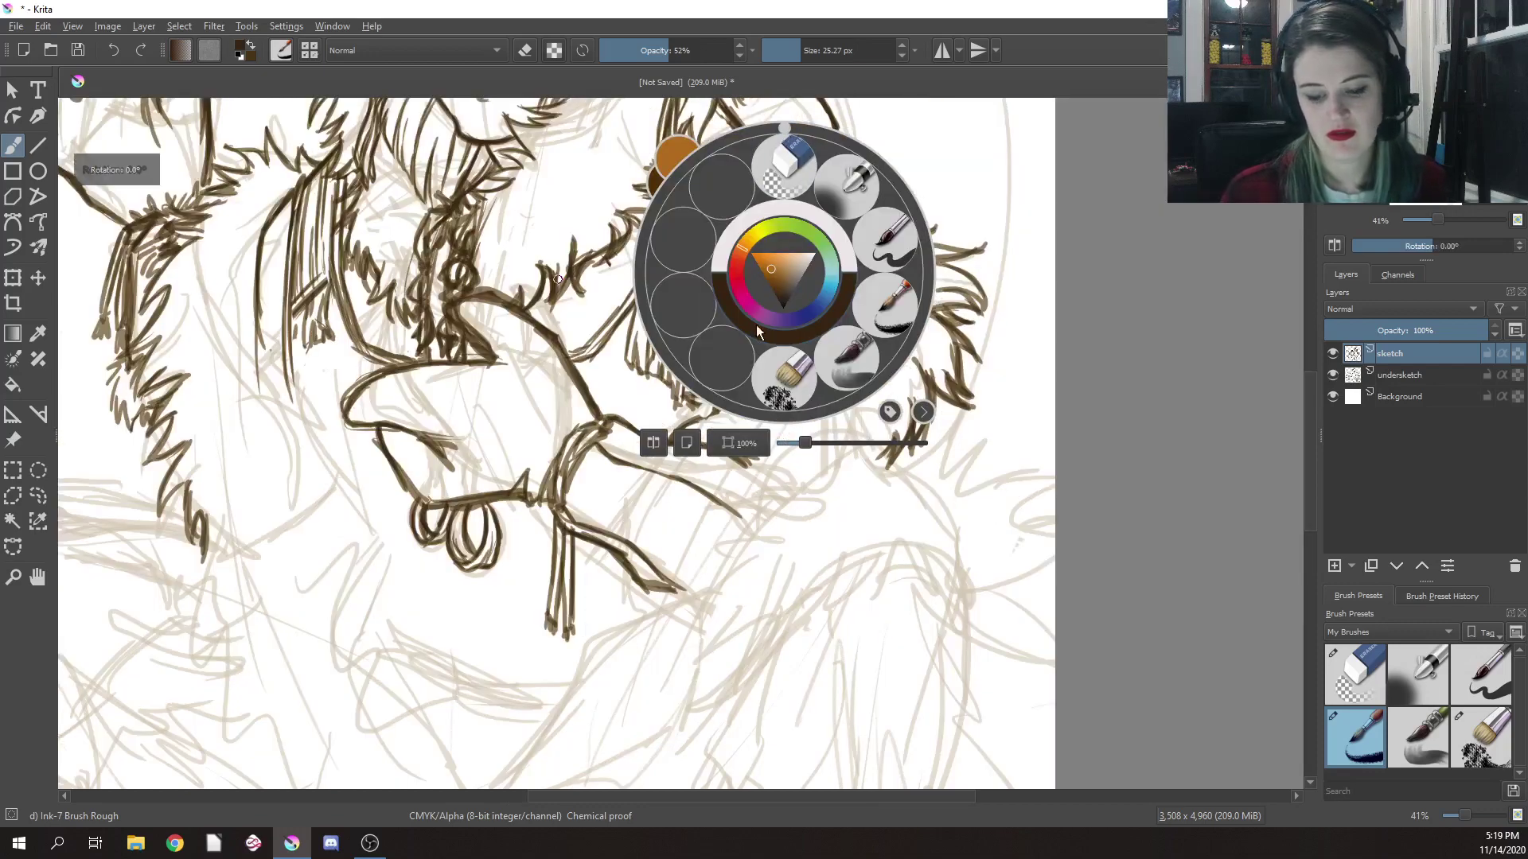
click(682, 483)
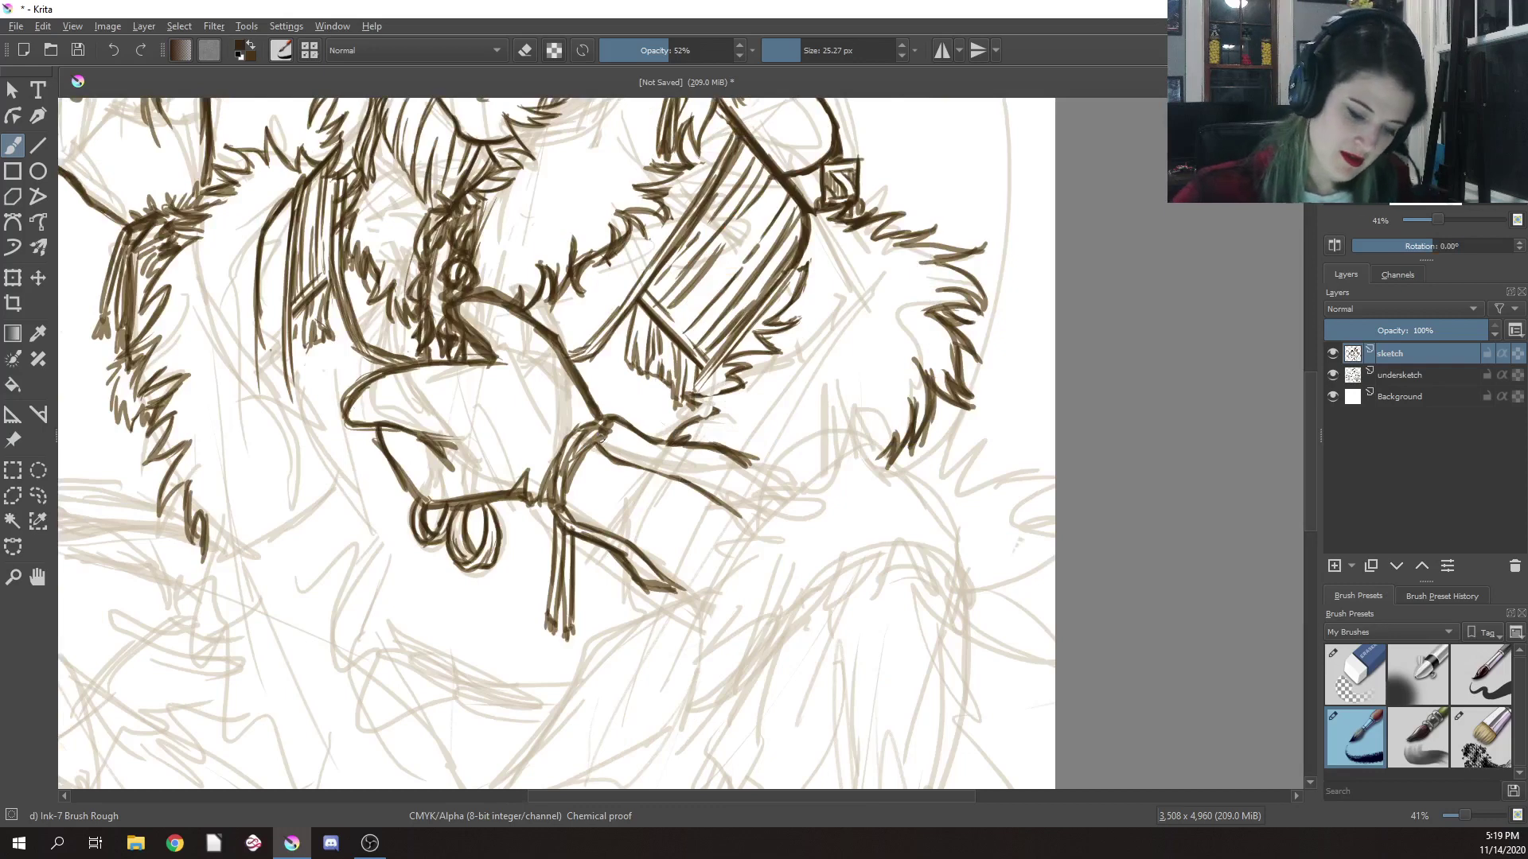
drag(601, 436, 749, 514)
drag(564, 496, 676, 581)
Pick dark brown as the ink colour and reposition the view over the hand and ties
right_click(679, 583)
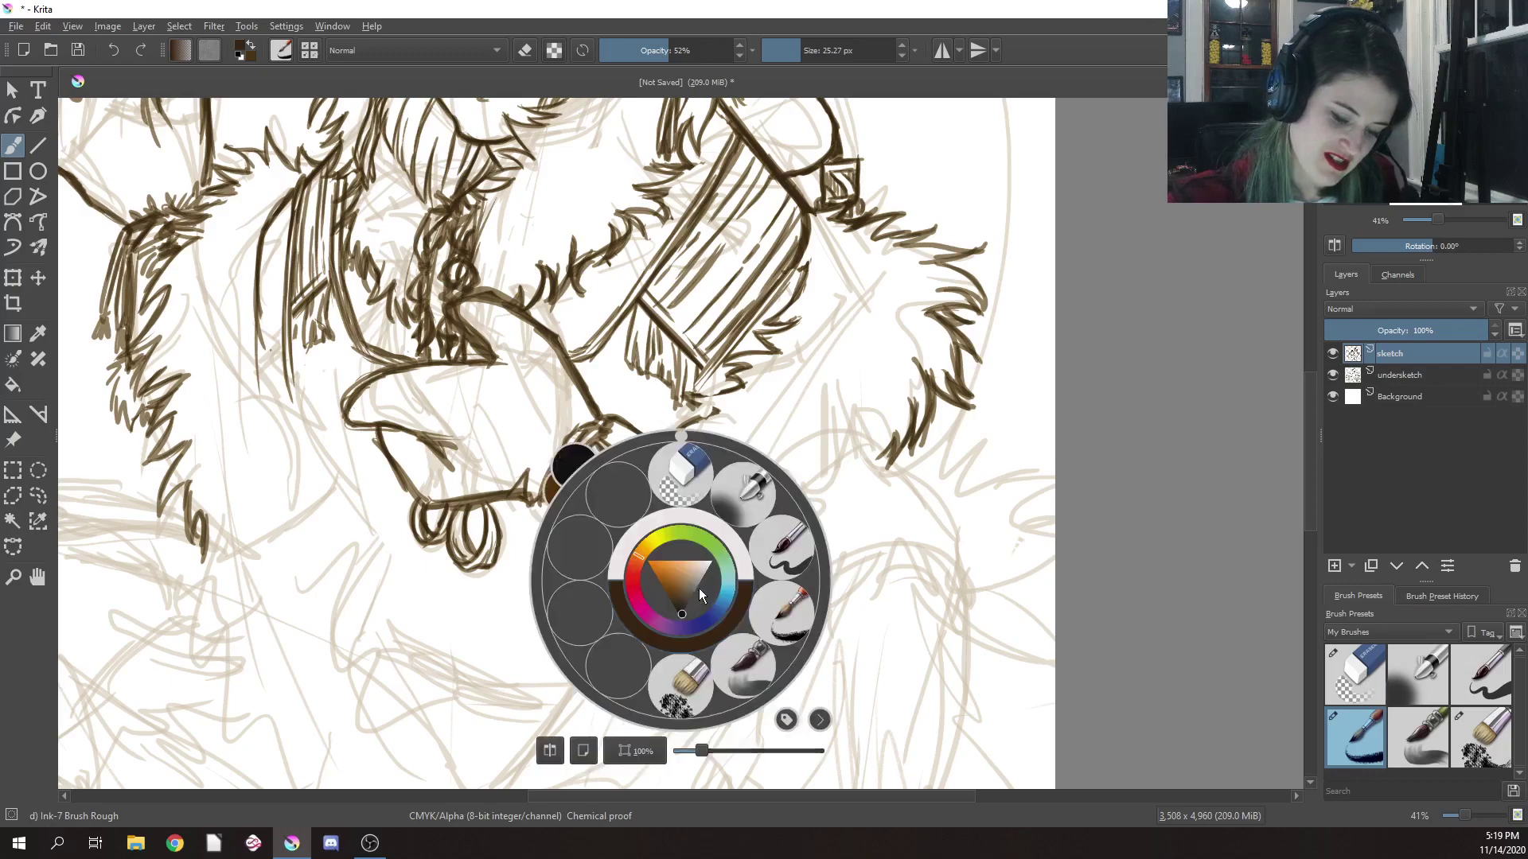
click(598, 274)
right_click(648, 539)
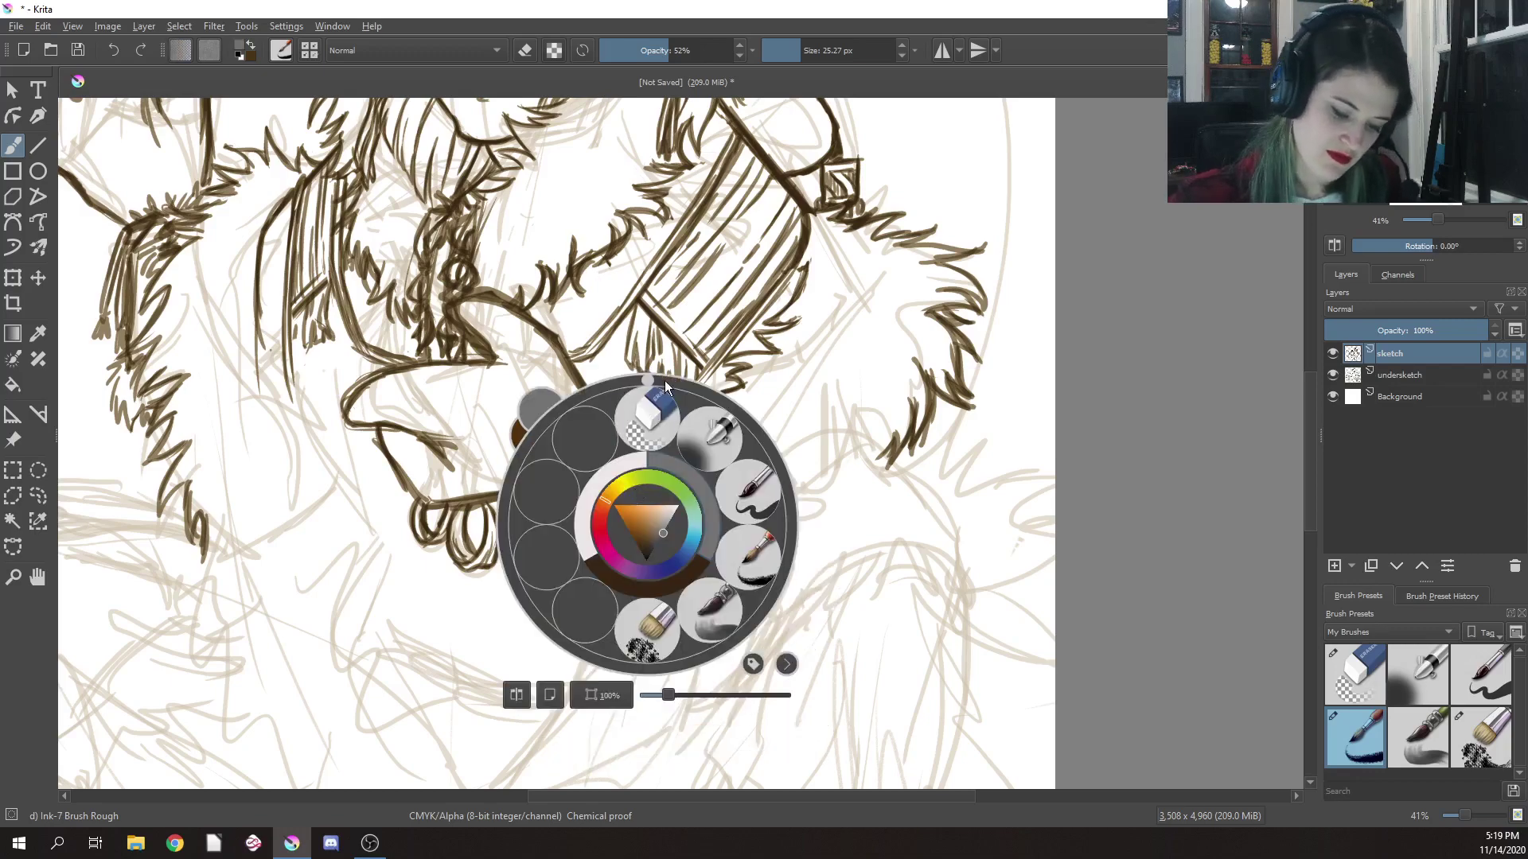
click(644, 547)
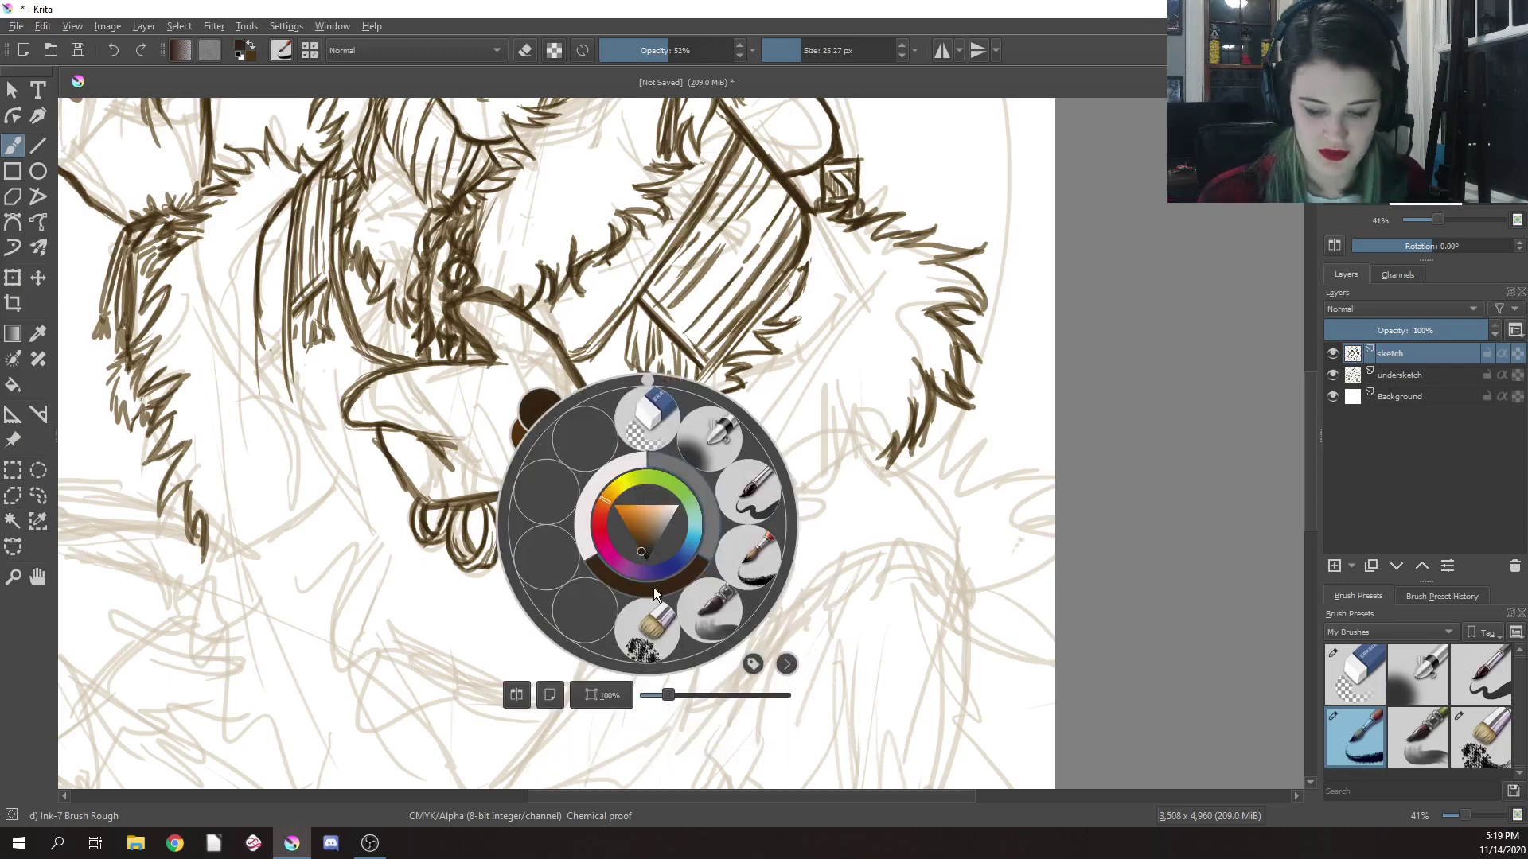
right_click(652, 587)
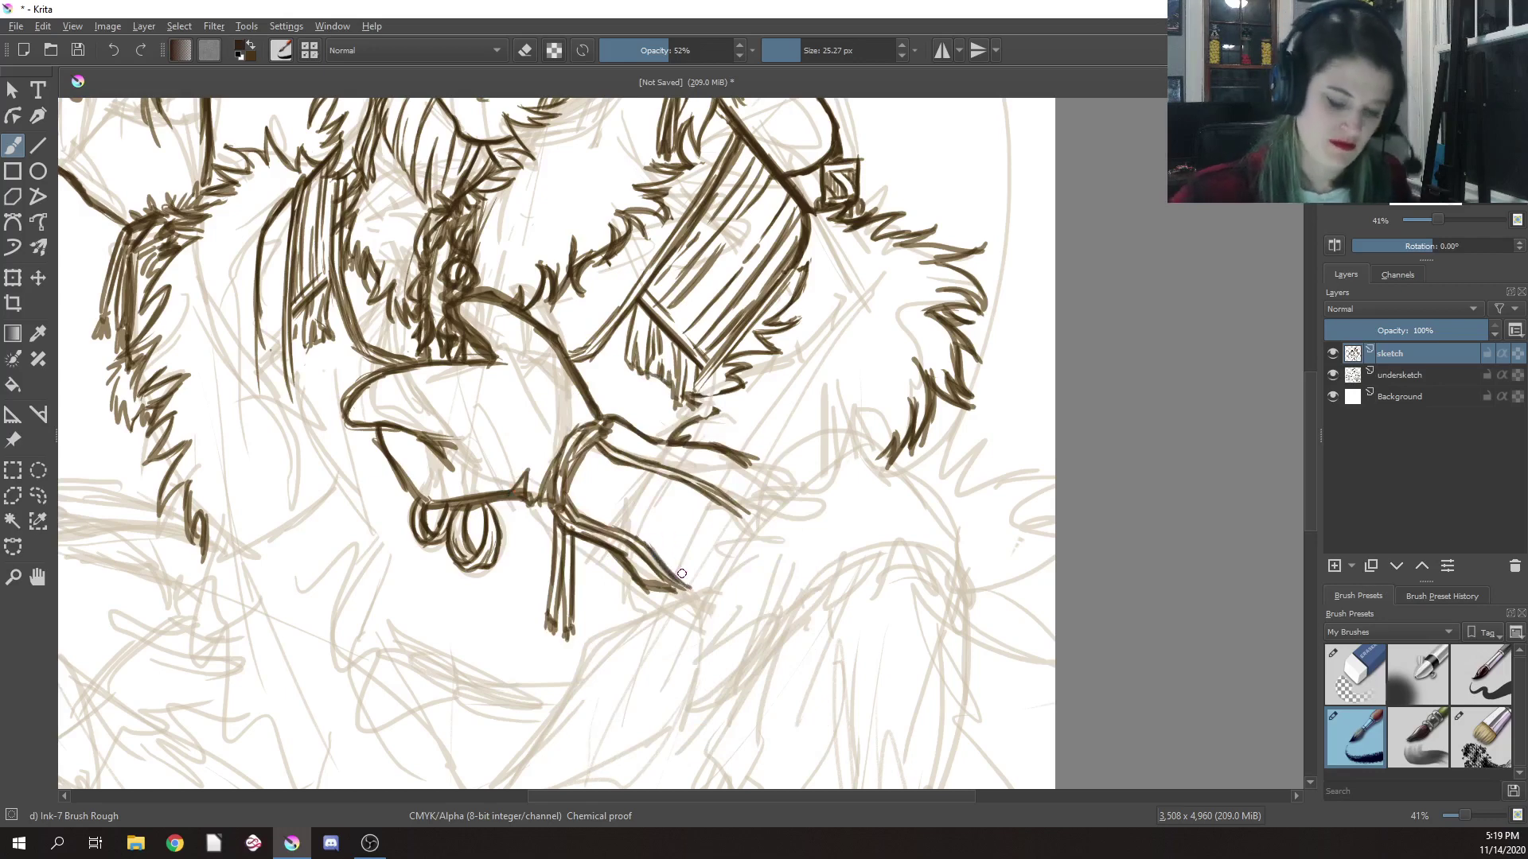
drag(433, 432, 823, 480)
drag(656, 531, 570, 536)
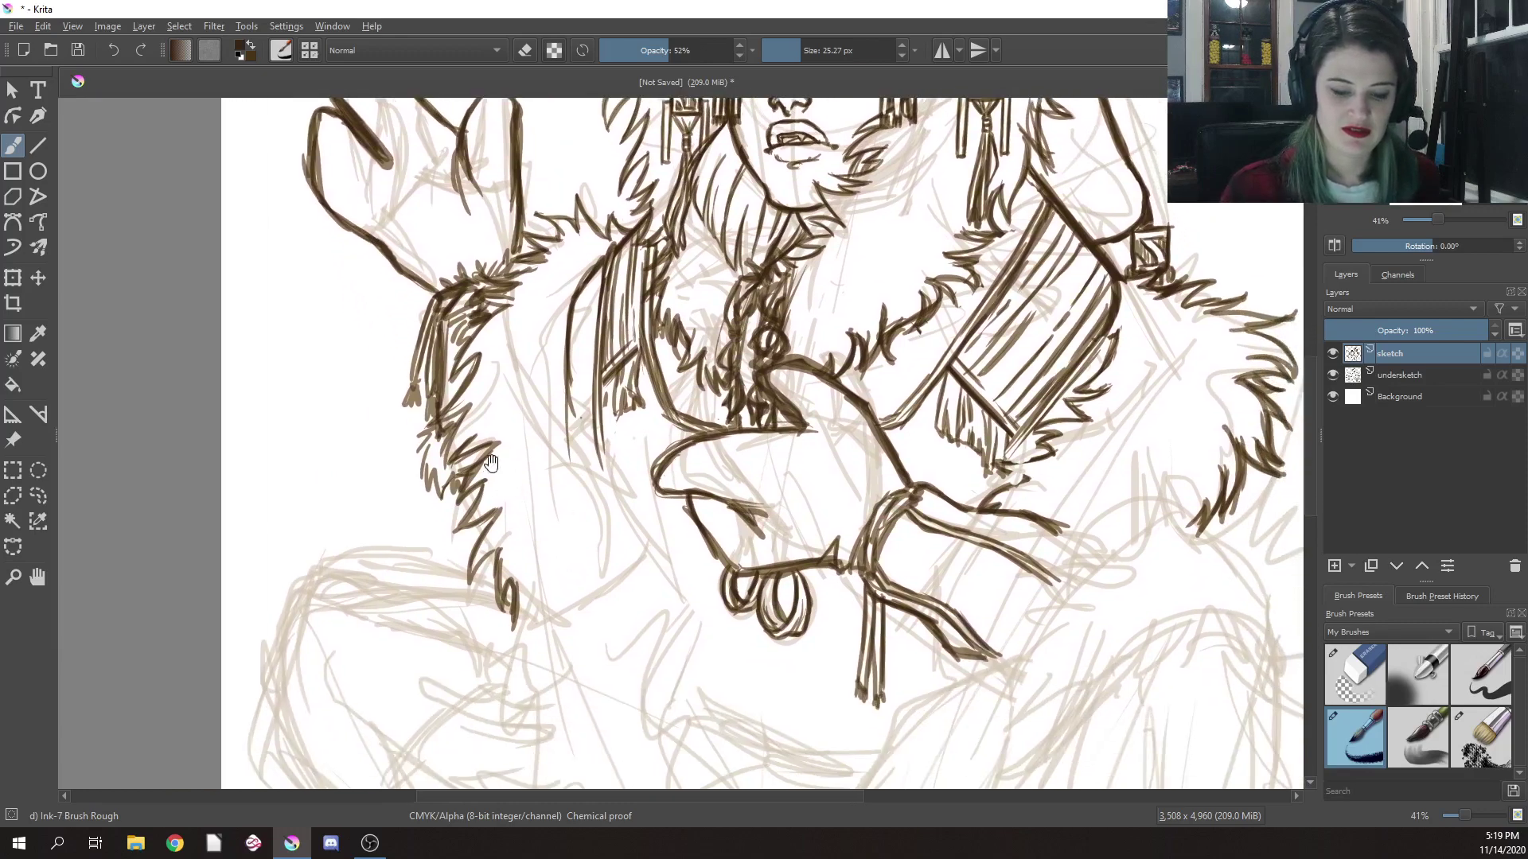
drag(774, 464, 294, 367)
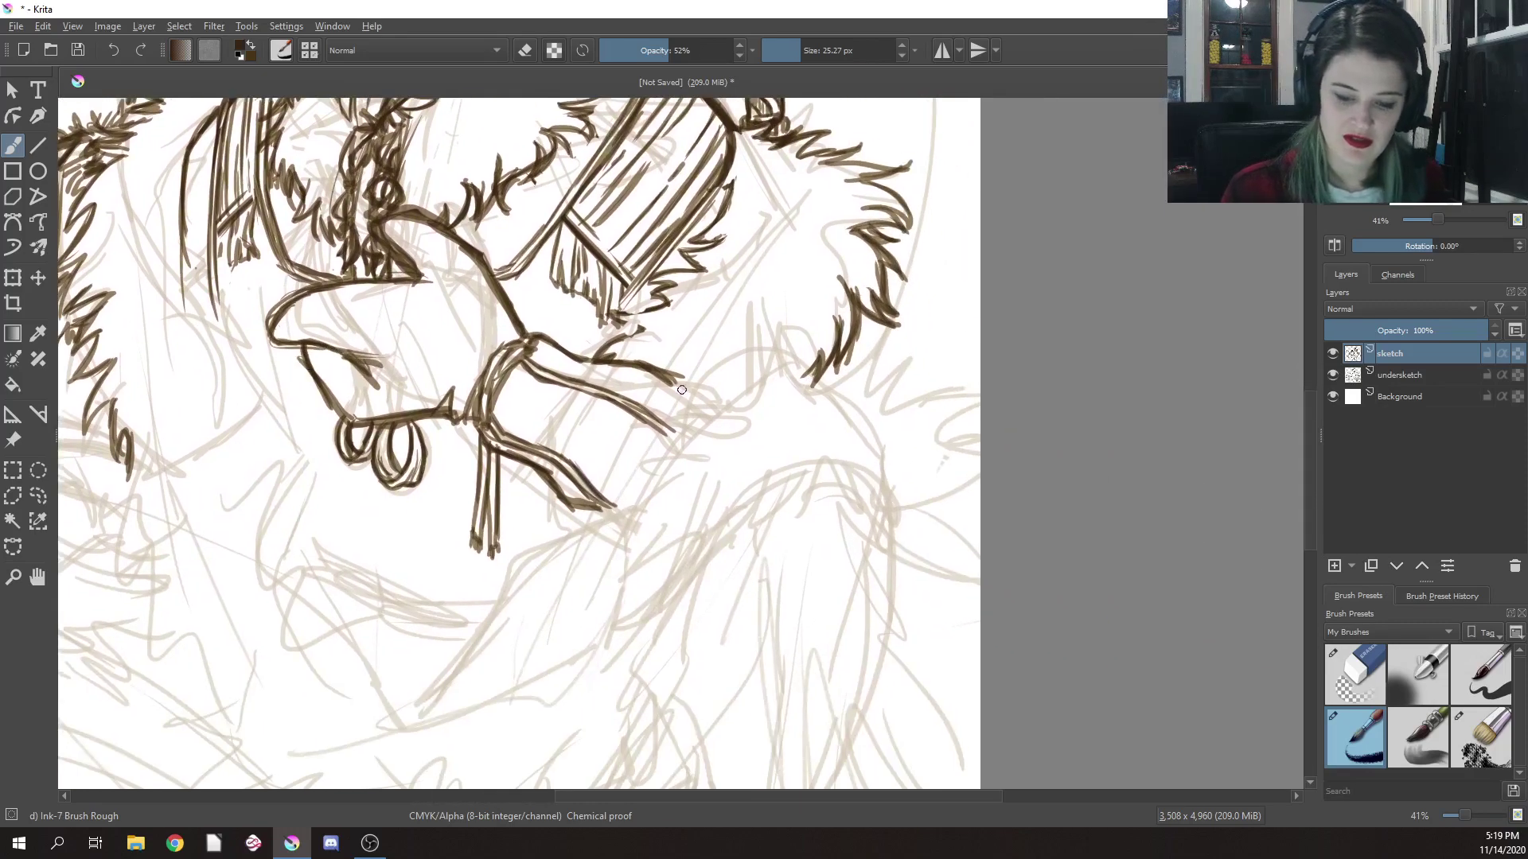
Ink the hand's curve and right edge, the paintbrush tip and its metal ferrule
mouse_move(682, 389)
mouse_down()
mouse_move(681, 430)
mouse_move(638, 499)
mouse_up()
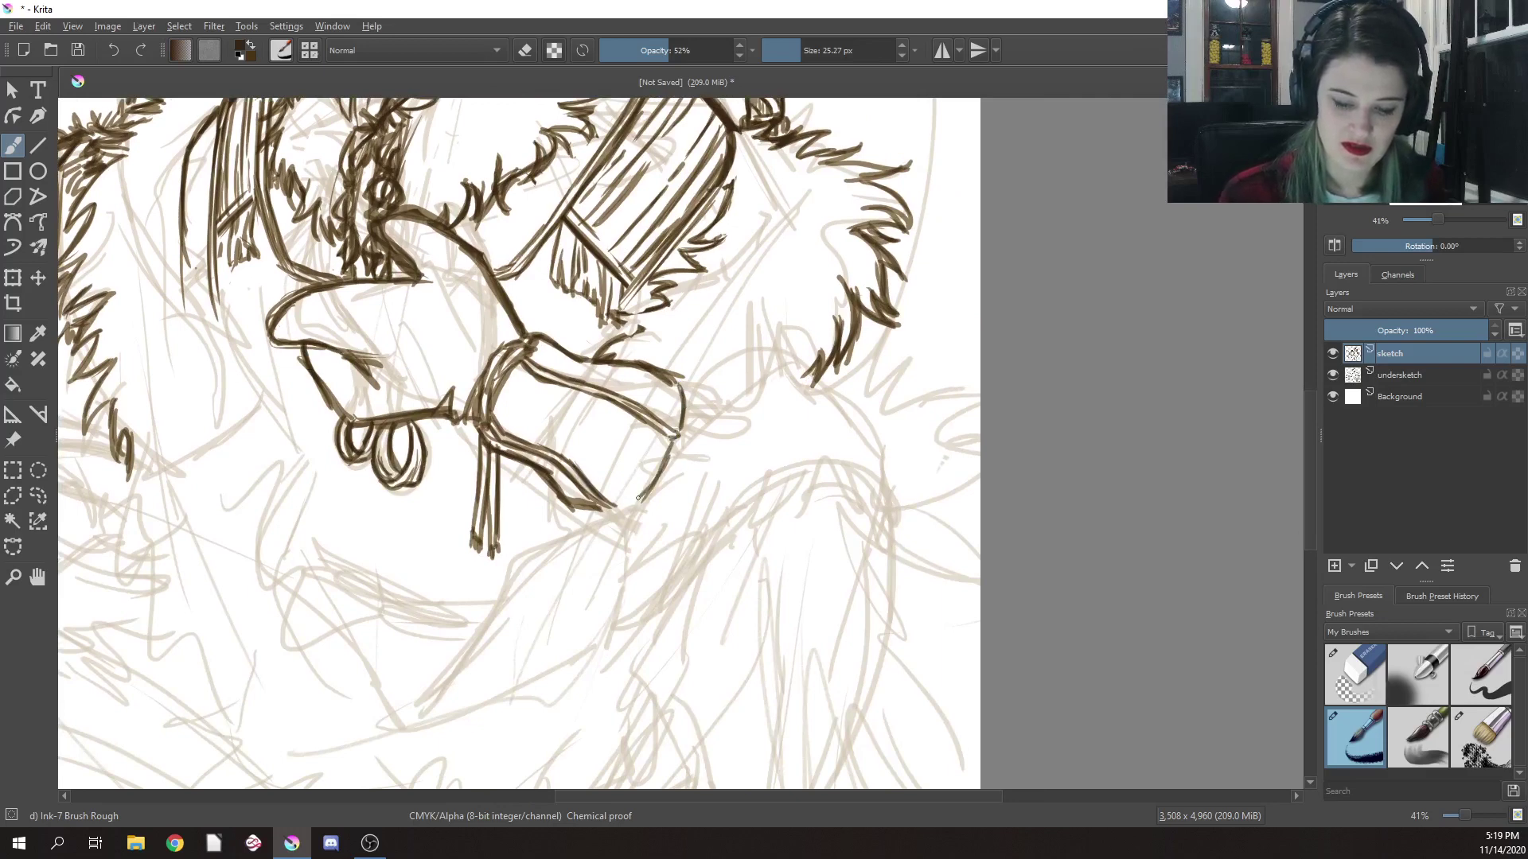
drag(675, 436, 619, 509)
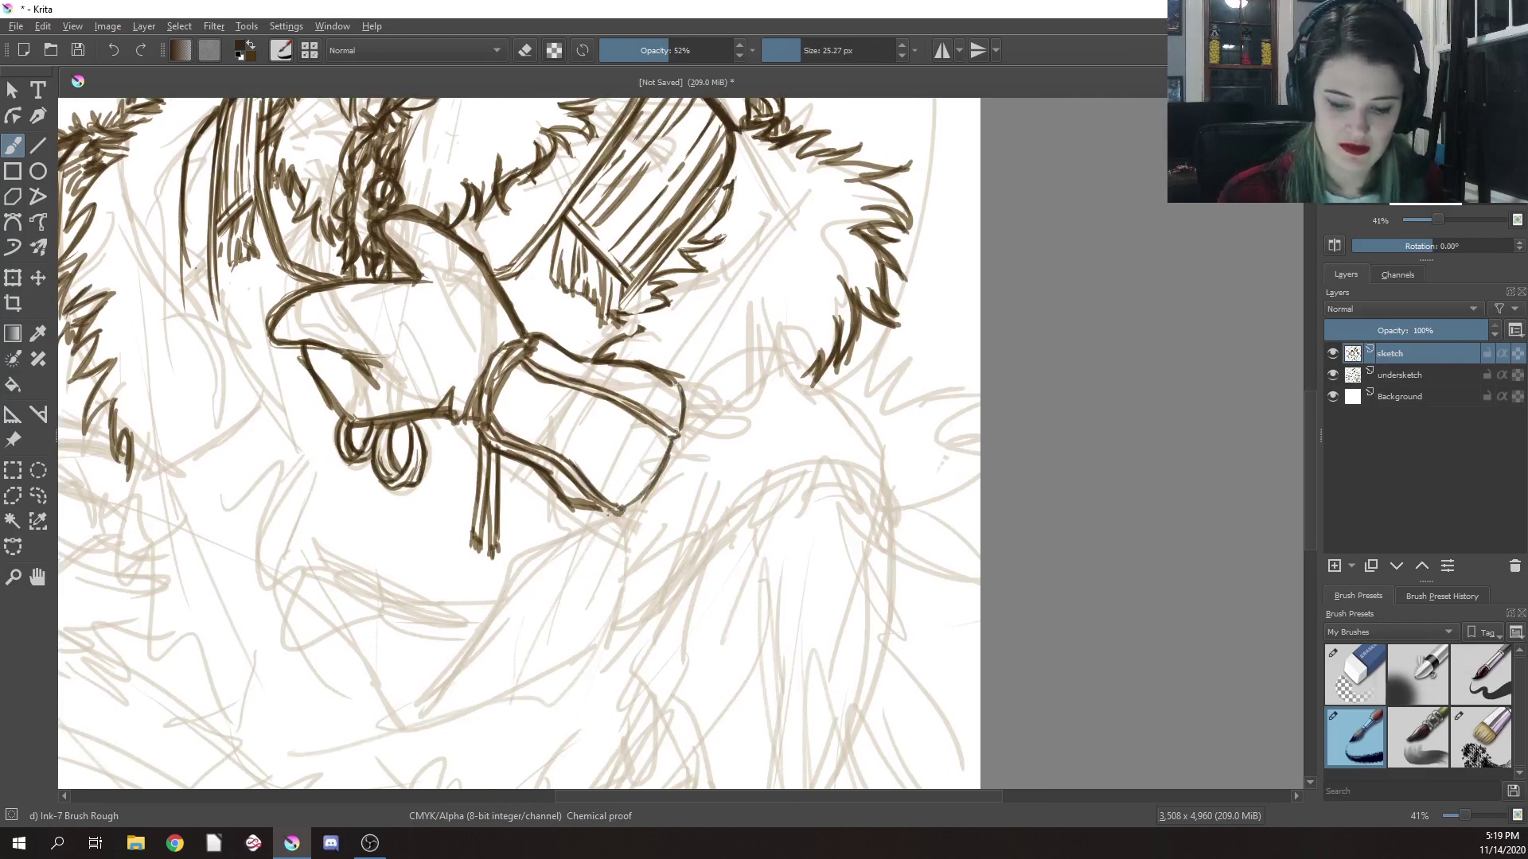
drag(677, 380, 677, 439)
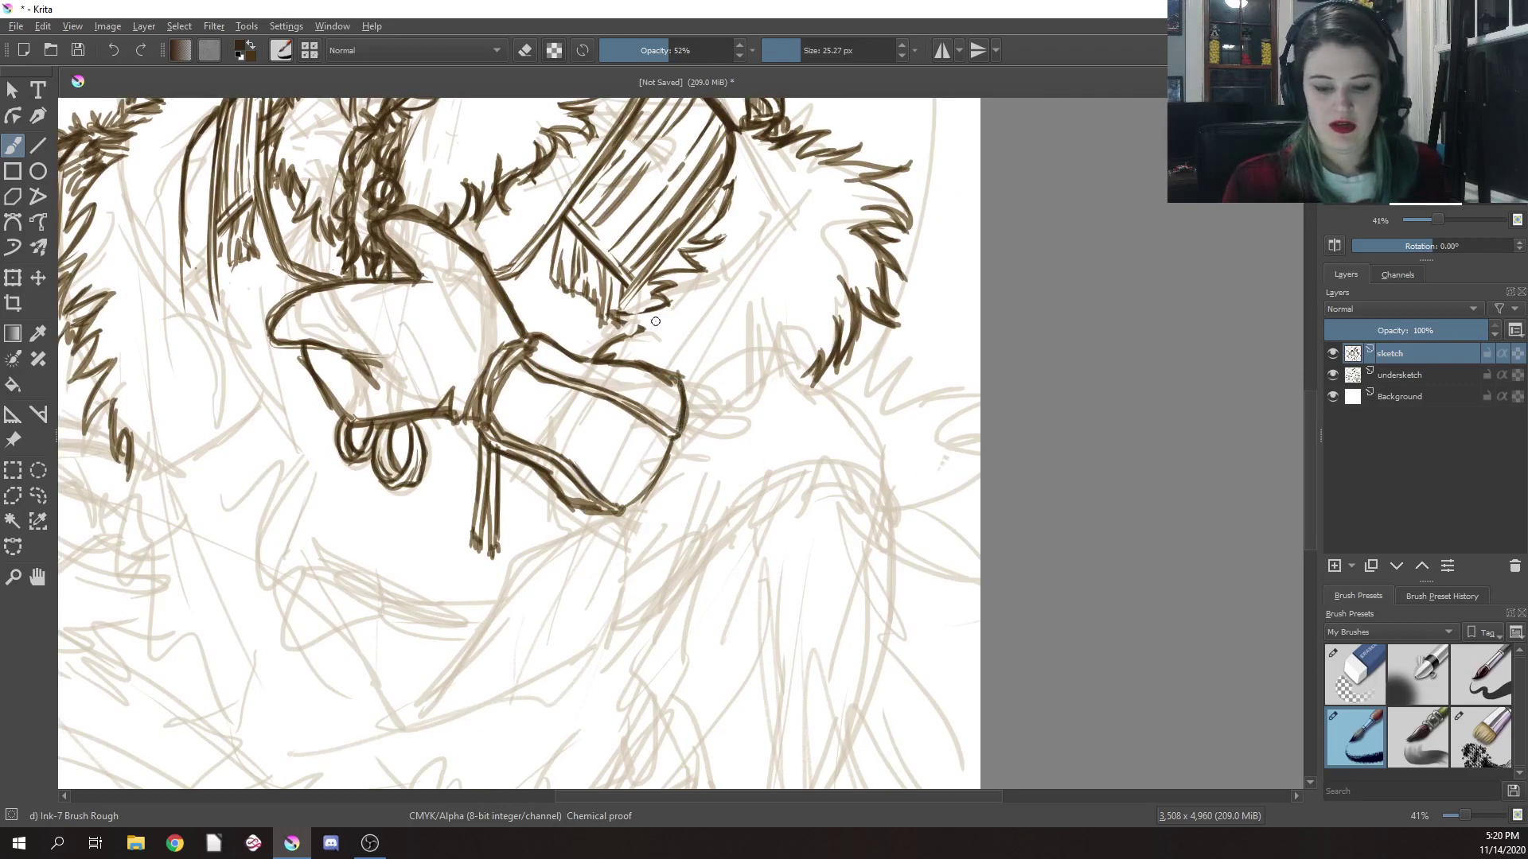
mouse_move(646, 333)
mouse_down()
mouse_move(620, 311)
mouse_move(590, 364)
mouse_up()
drag(639, 289, 616, 315)
drag(619, 316, 587, 359)
drag(613, 321, 597, 338)
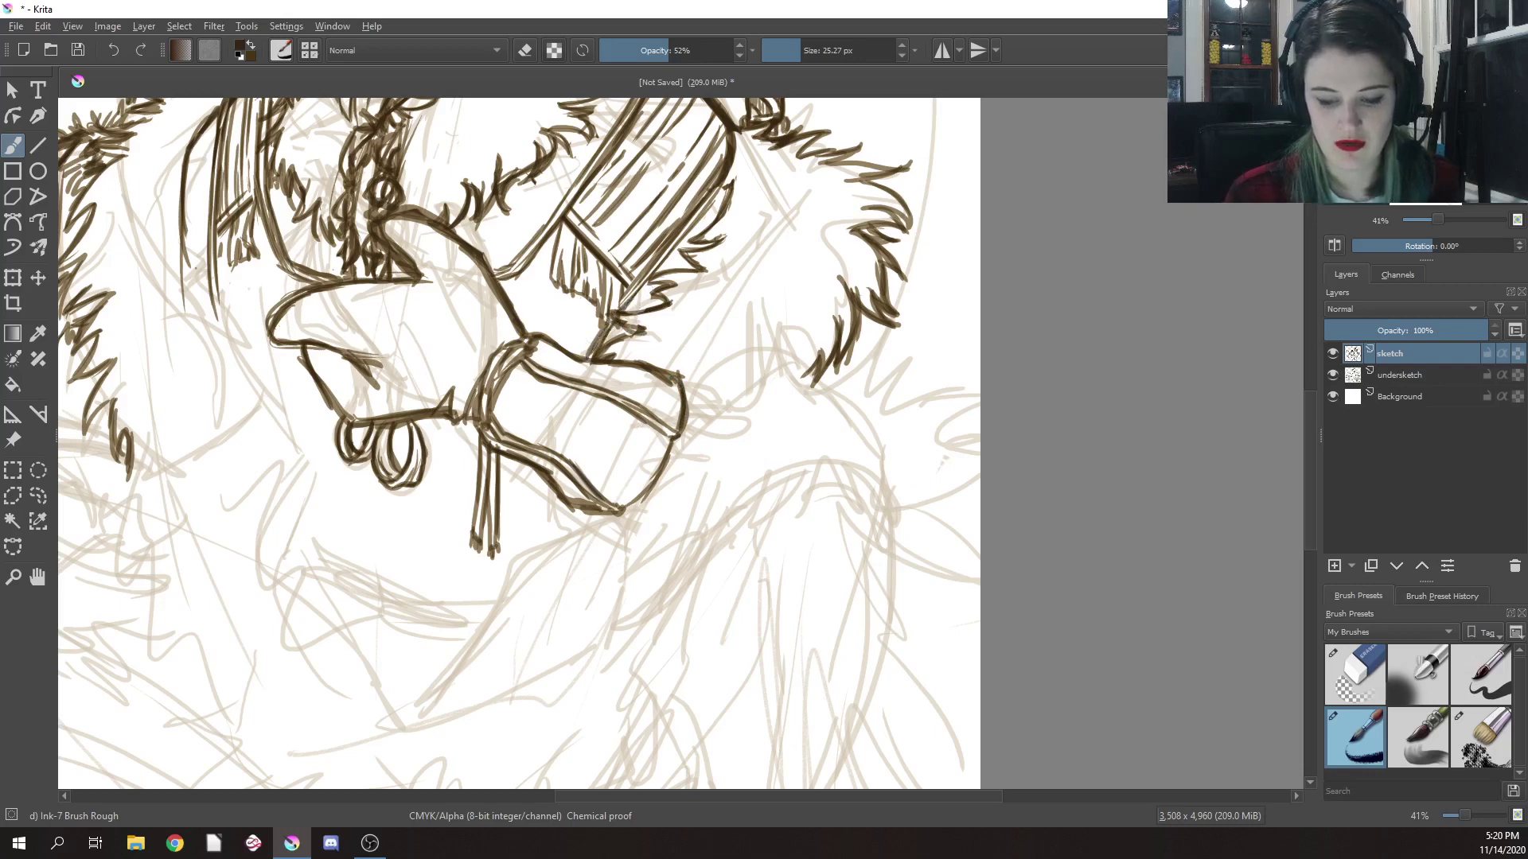
mouse_move(655, 270)
mouse_down()
mouse_move(624, 319)
mouse_move(619, 293)
mouse_move(628, 312)
mouse_up()
Swap briefly to Eraser Circle, then back to Ink-7 Brush Rough
right_click(647, 280)
click(648, 162)
right_click(654, 259)
click(764, 303)
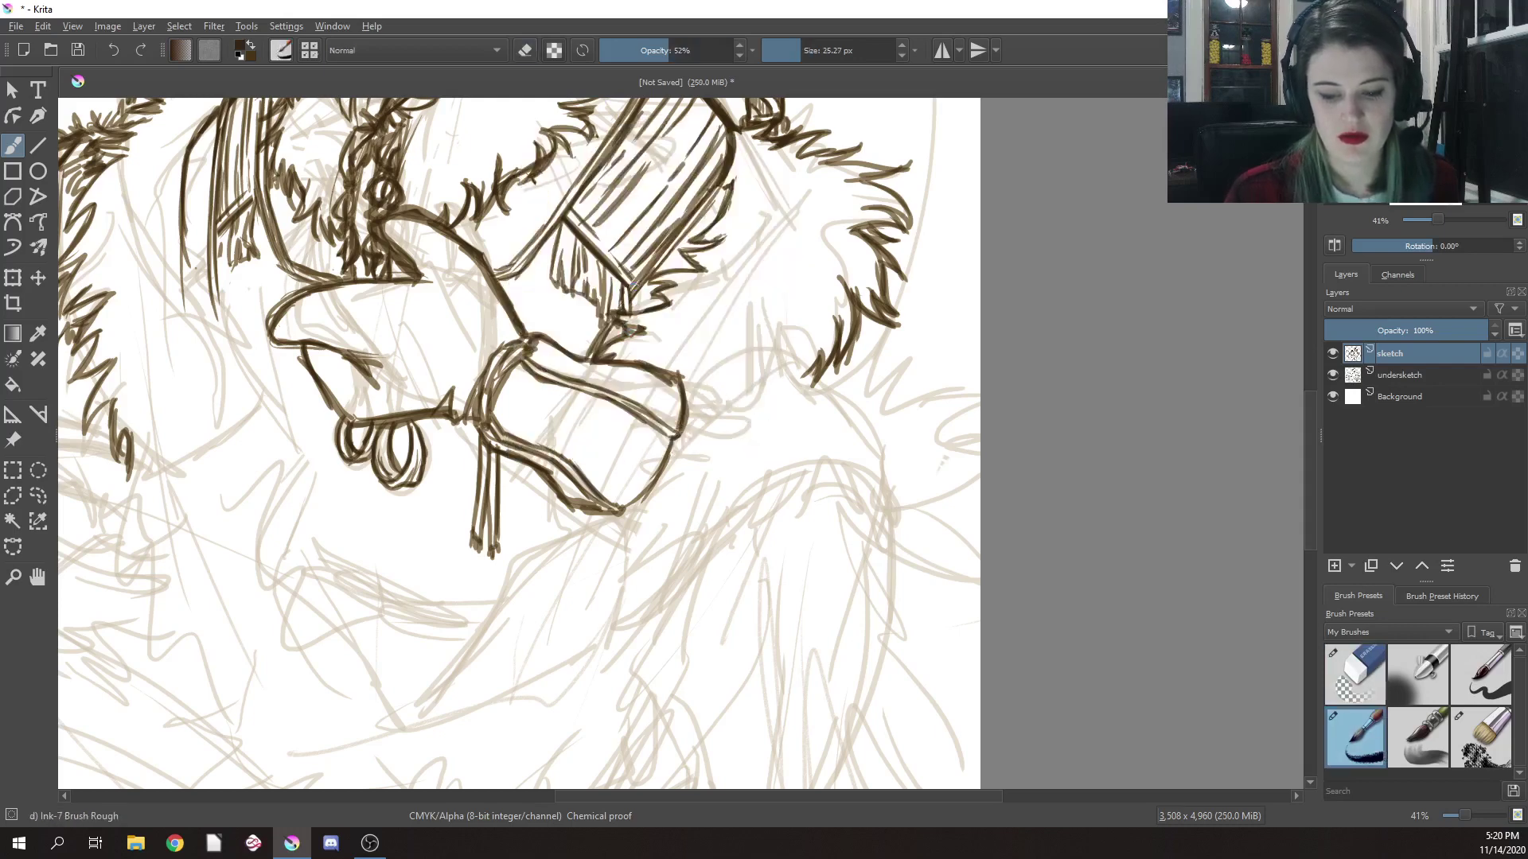
Ink a hair strand and short hatching beside the face, and extend the long curved left line
drag(461, 393, 680, 444)
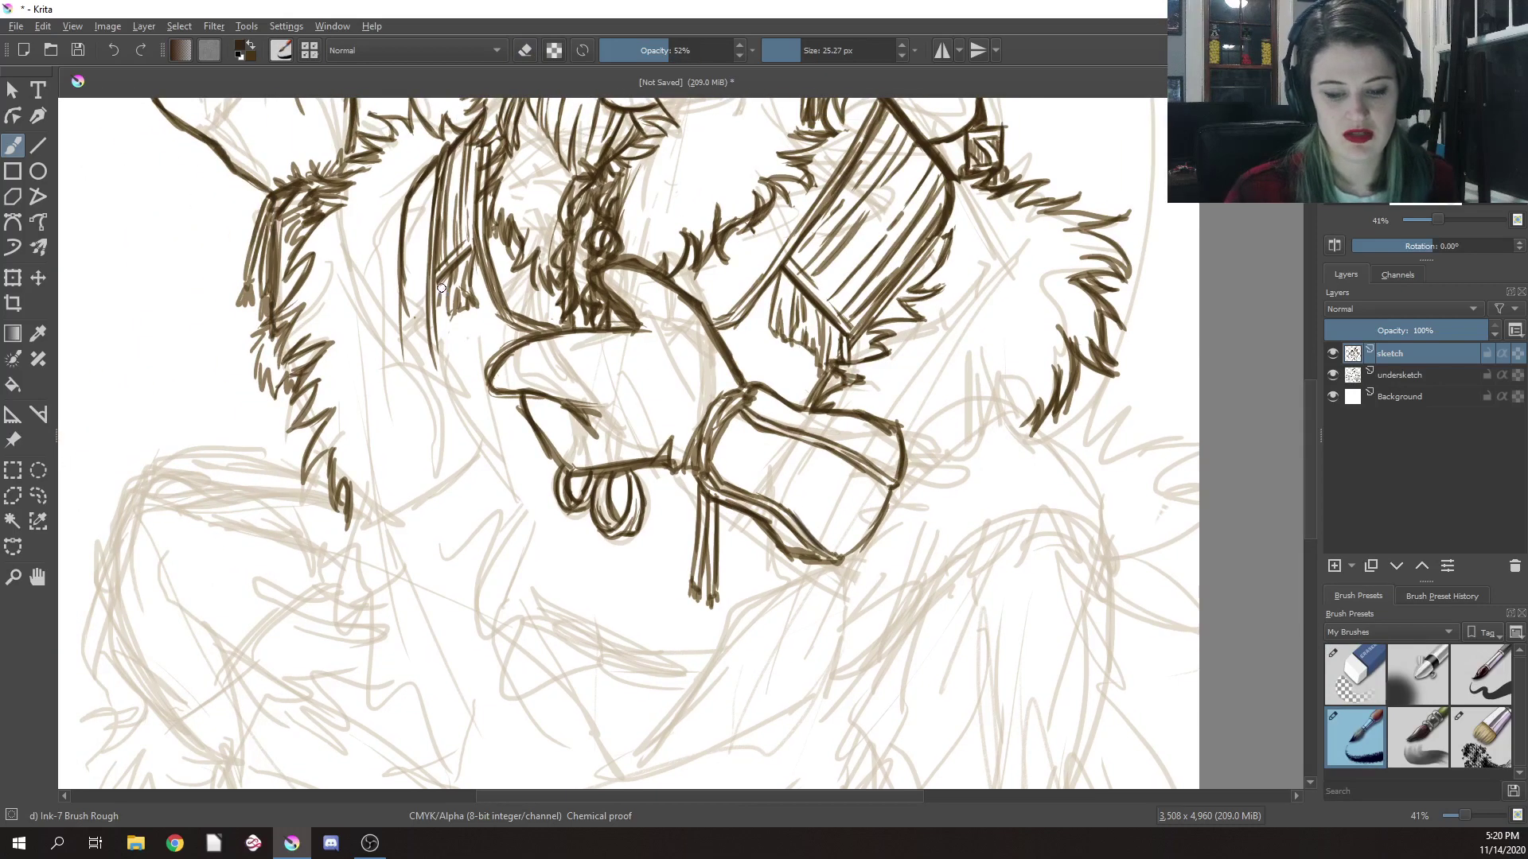
mouse_move(437, 285)
mouse_down()
mouse_move(426, 335)
mouse_move(443, 326)
mouse_up()
drag(485, 255, 475, 309)
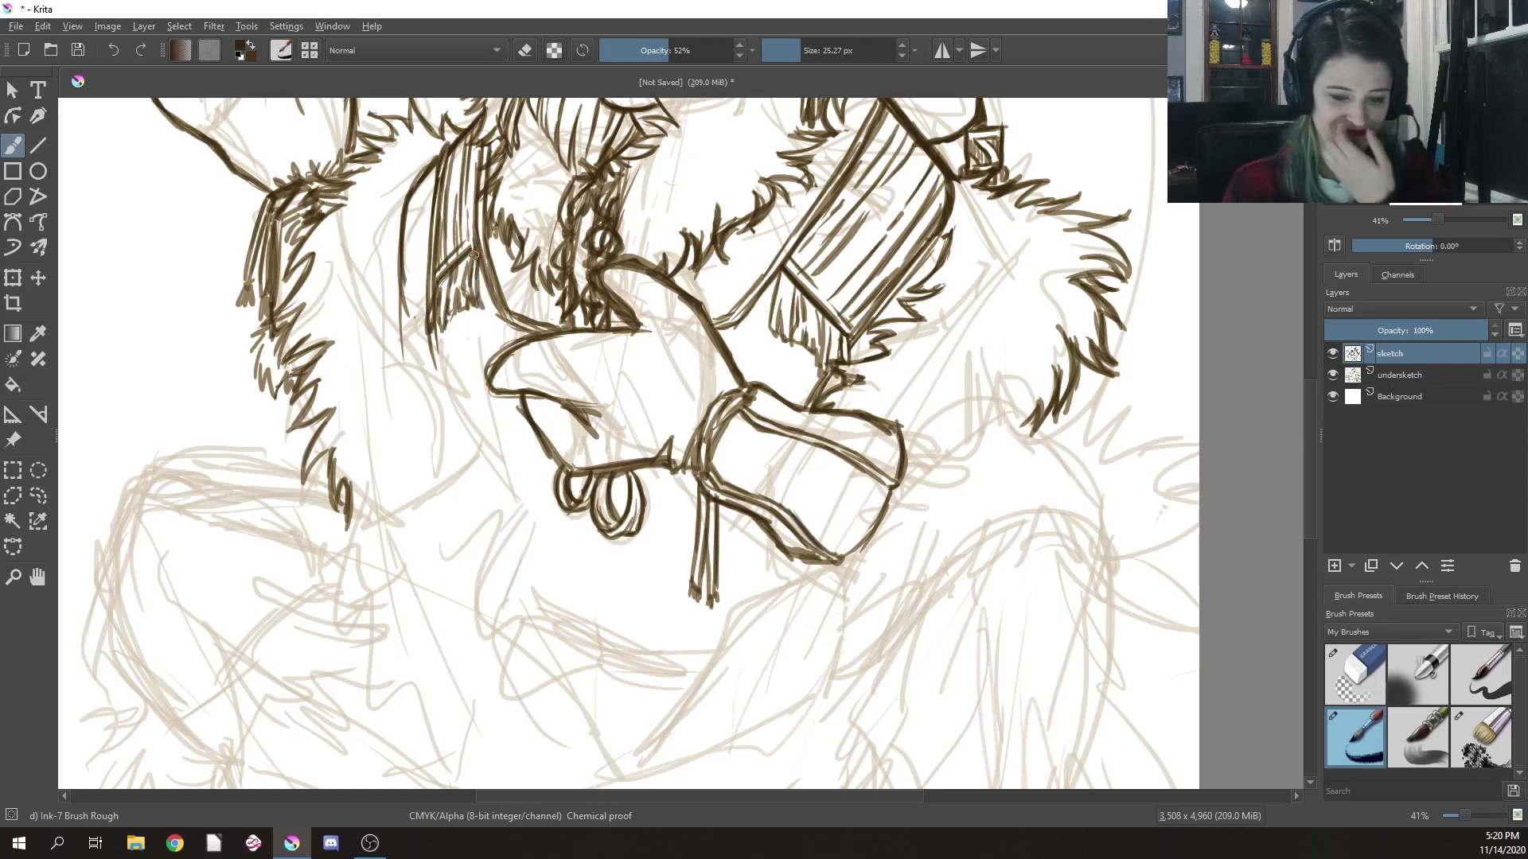
right_click(613, 310)
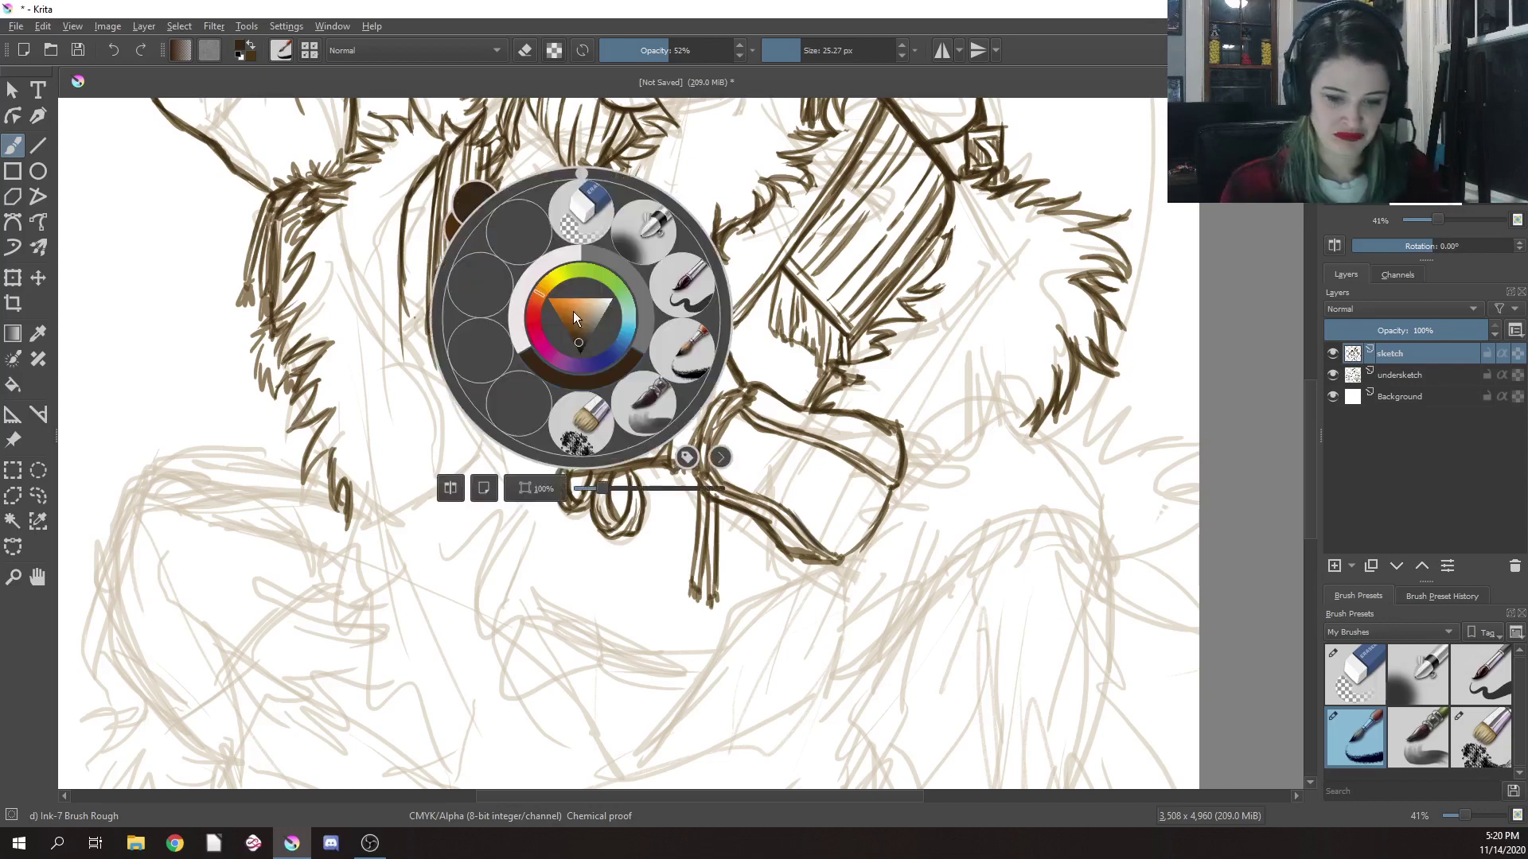
click(586, 210)
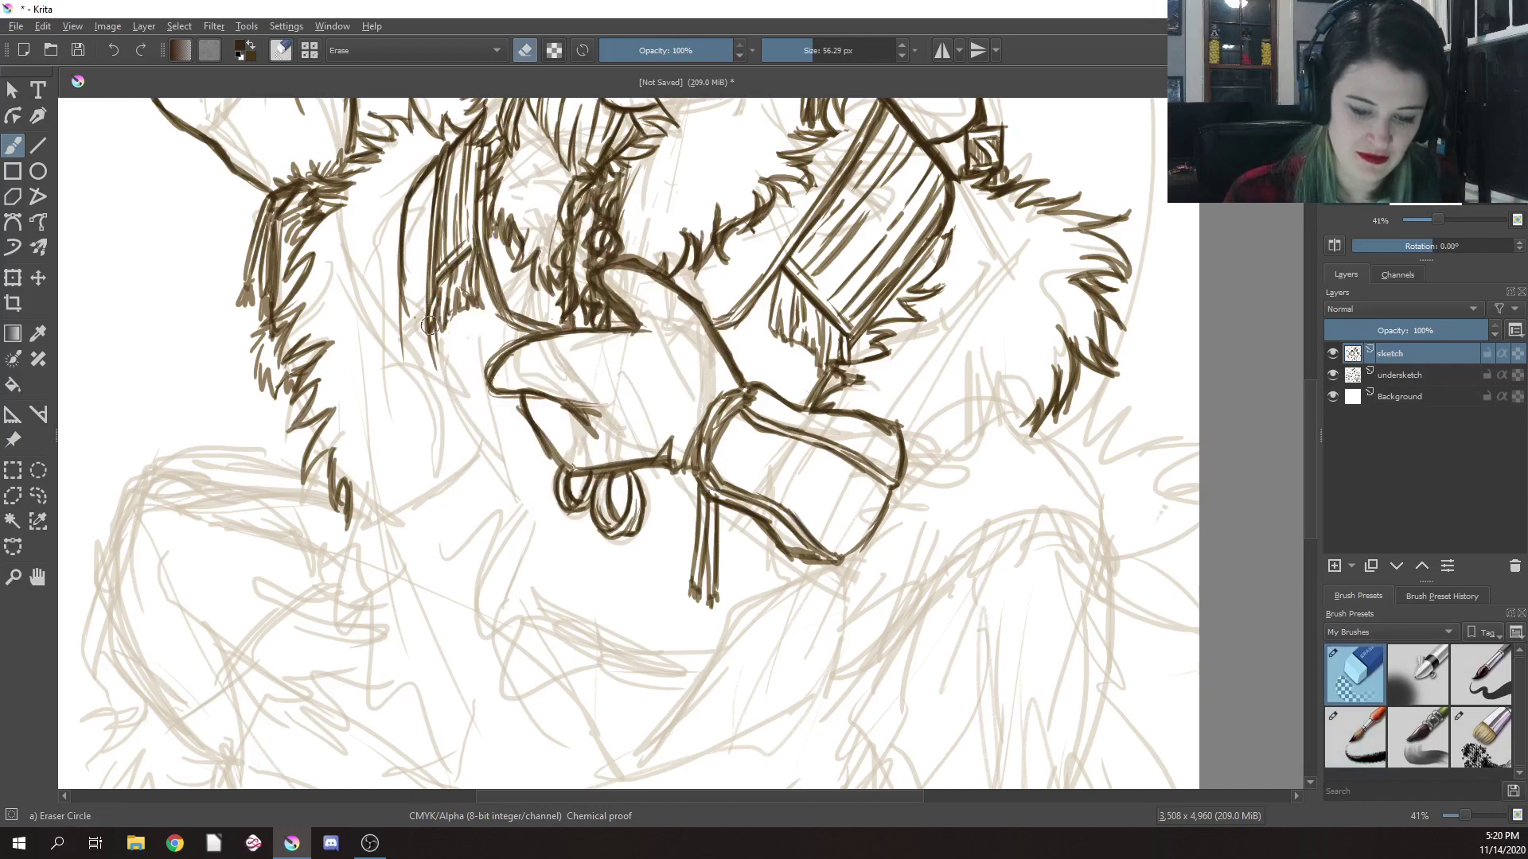
right_click(599, 319)
click(661, 347)
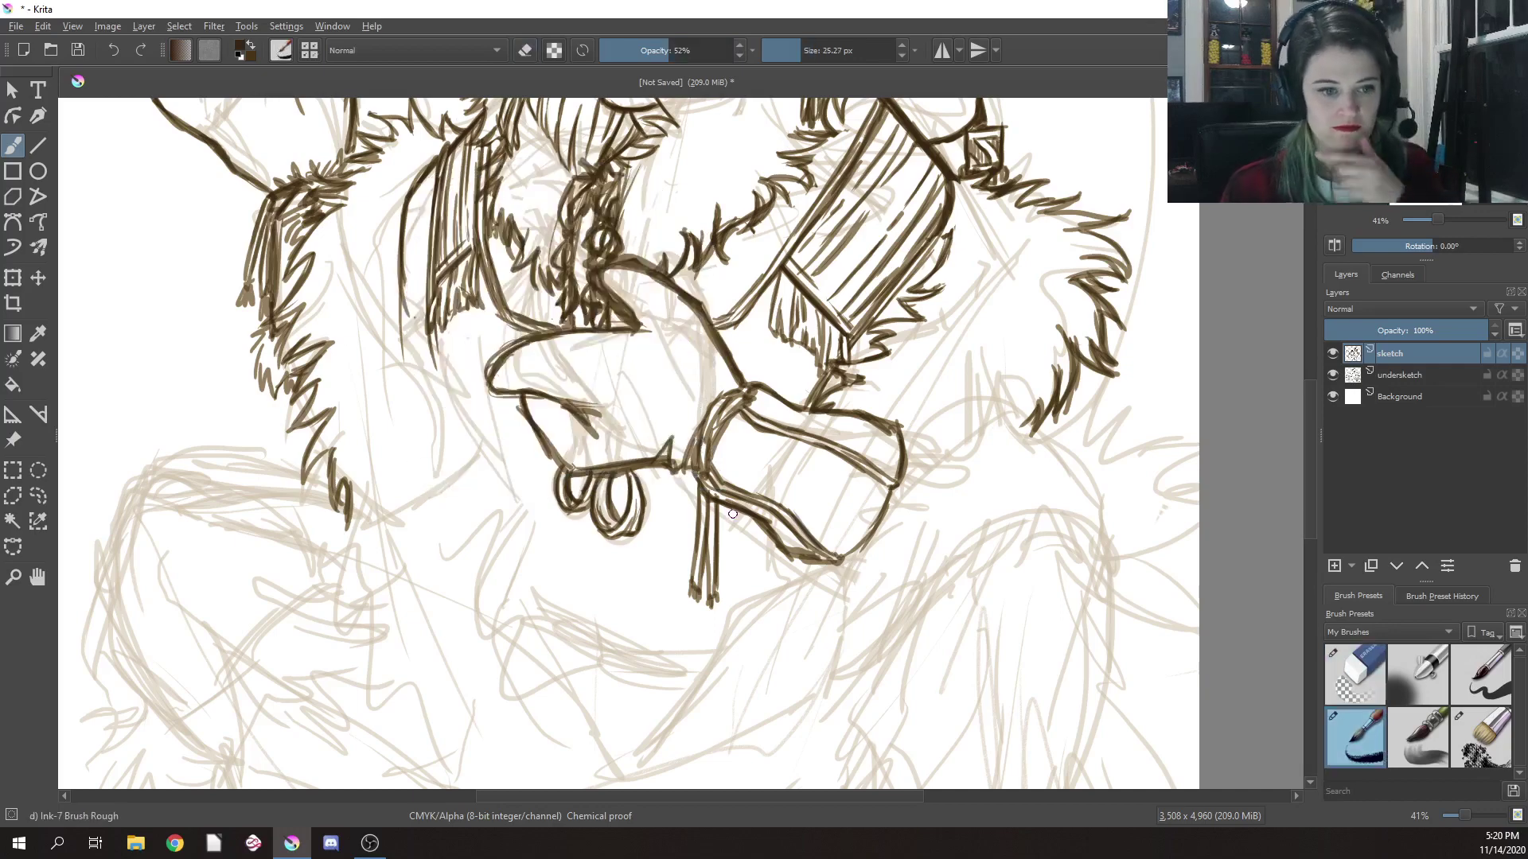
drag(400, 280, 404, 371)
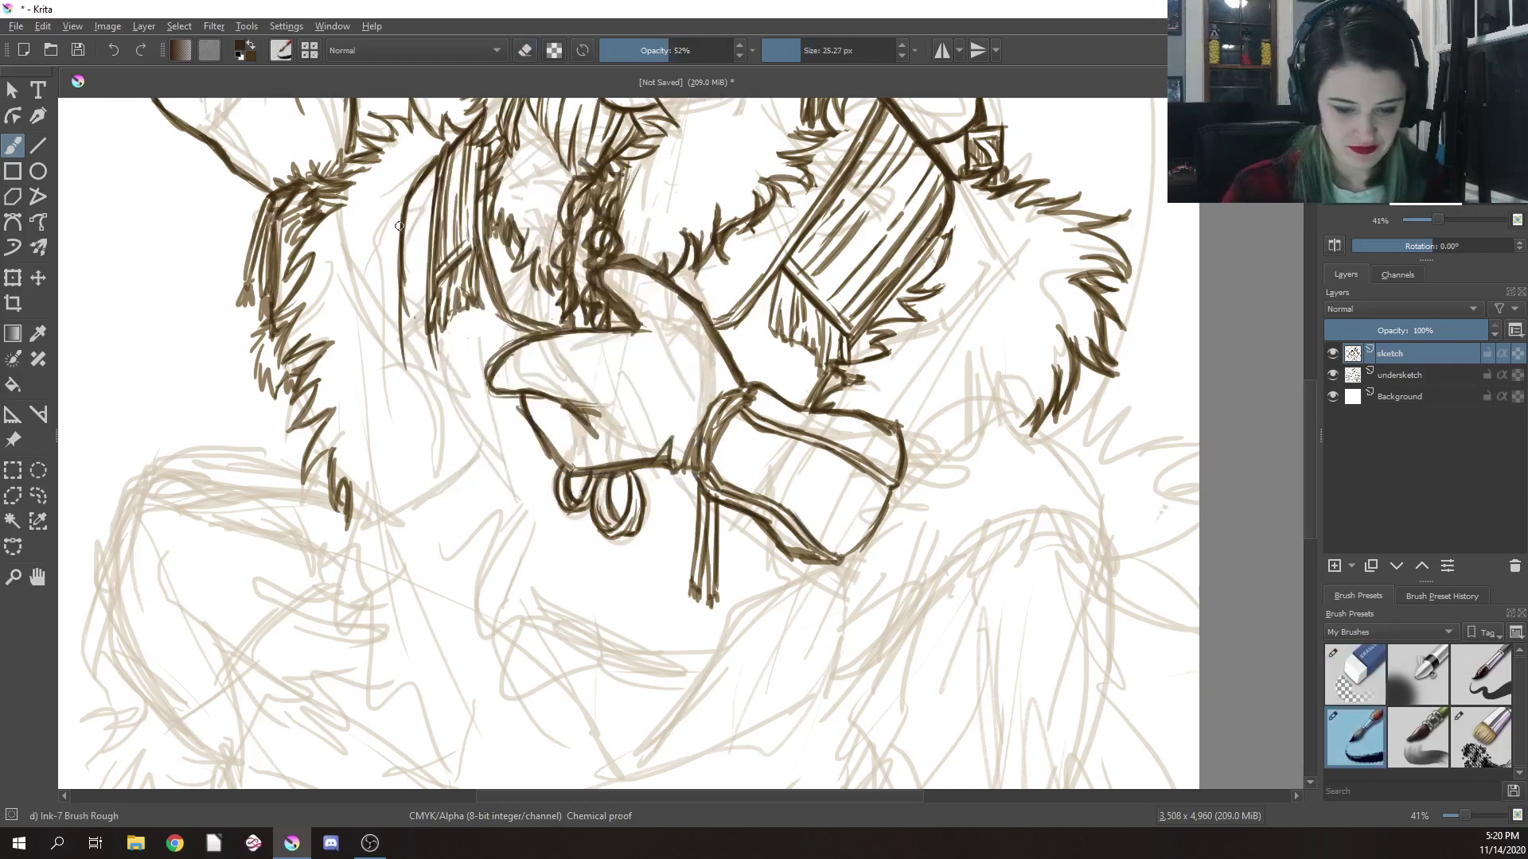
drag(400, 231, 407, 382)
Zoom out to check the whole drawing, then zoom to 25% on its lower part
drag(950, 560, 683, 403)
right_click(861, 407)
drag(882, 574, 866, 575)
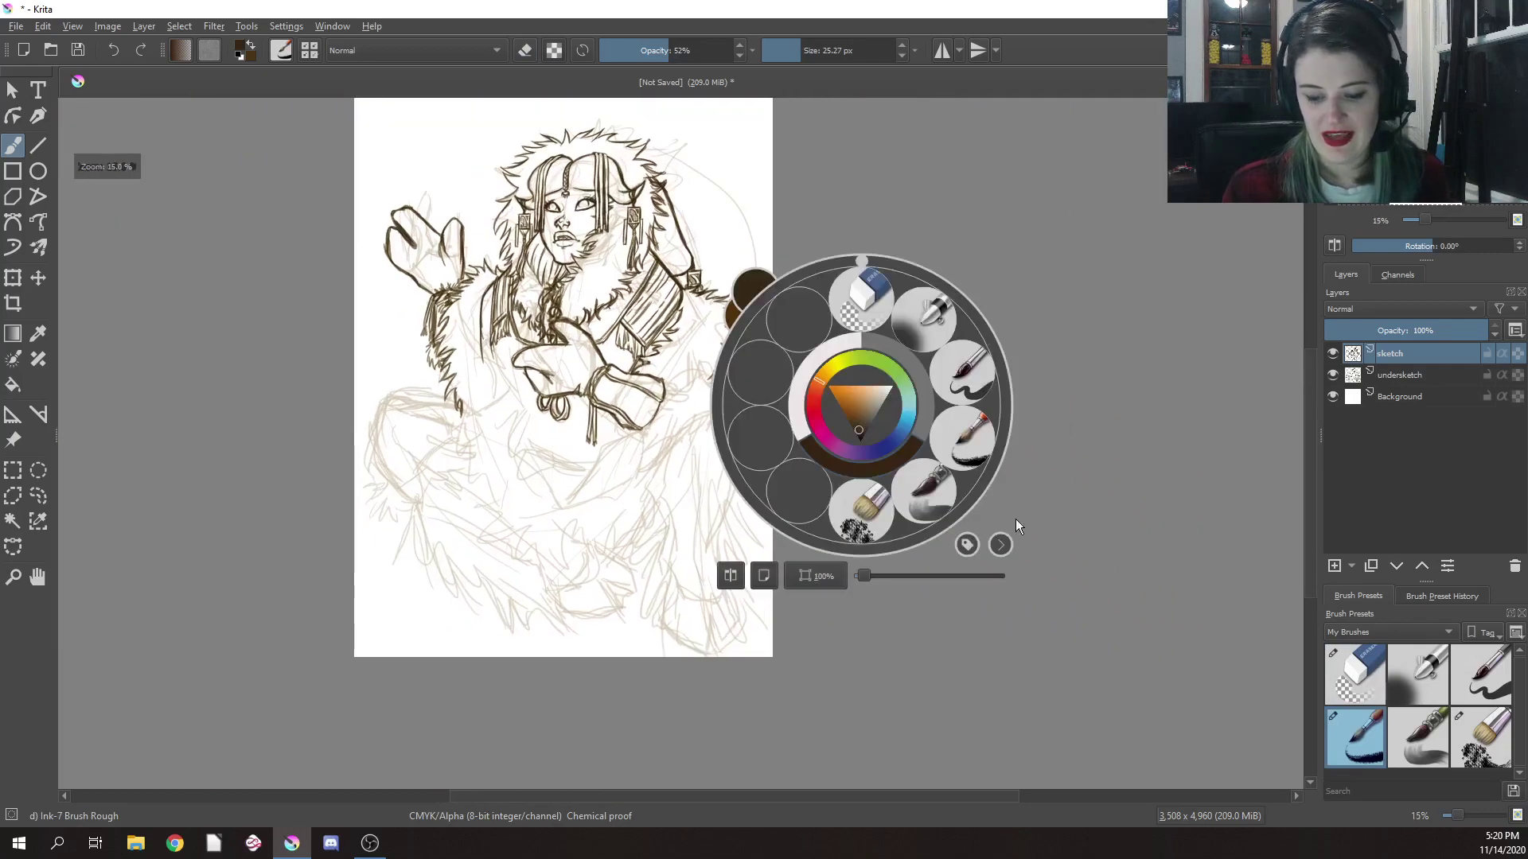
click(1015, 519)
drag(767, 472, 775, 450)
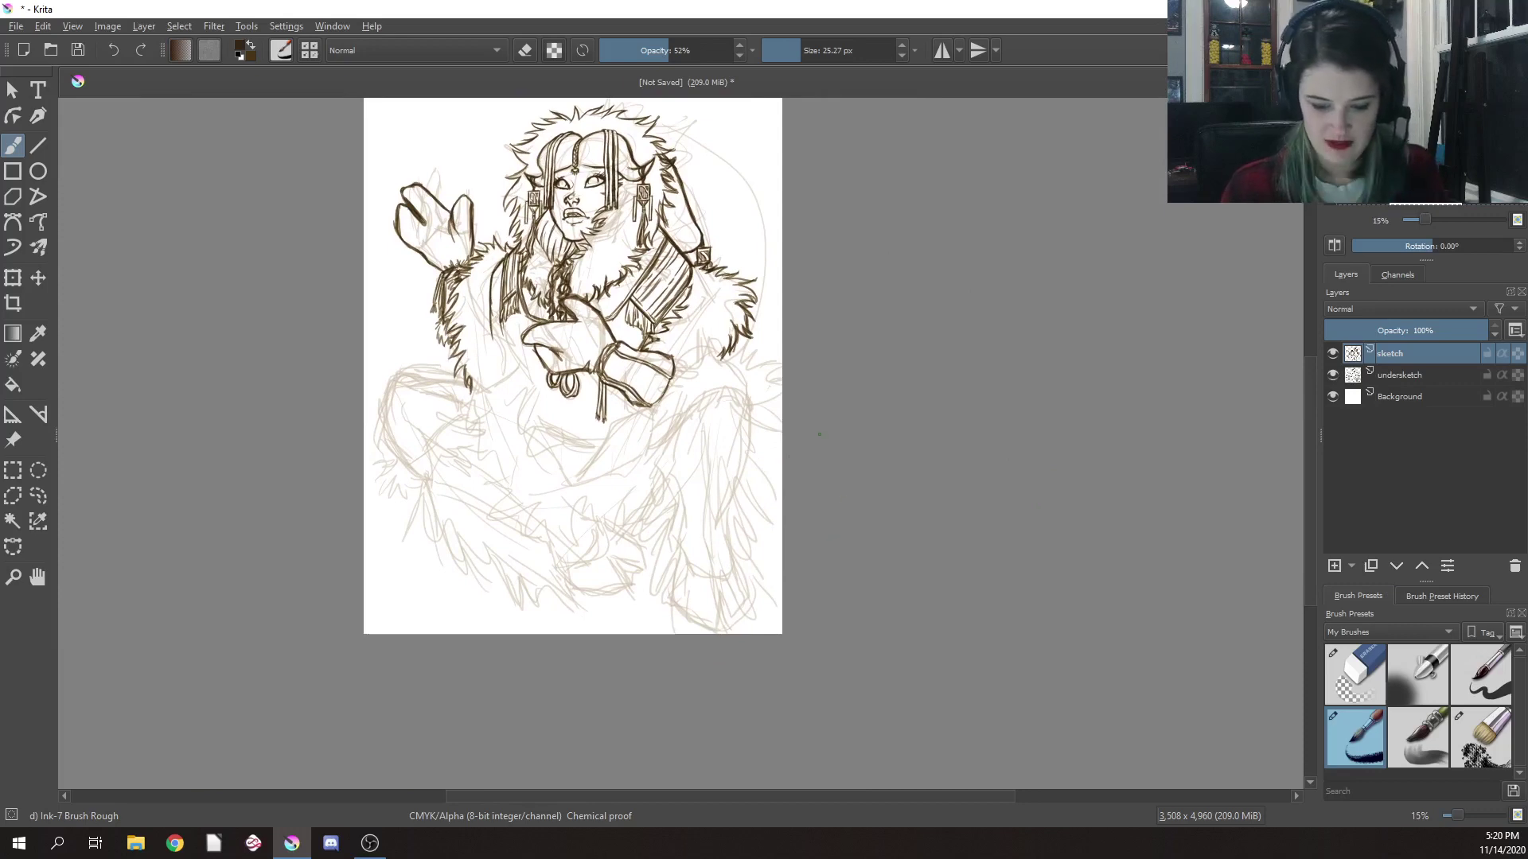
right_click(802, 413)
drag(804, 582, 773, 540)
click(1020, 442)
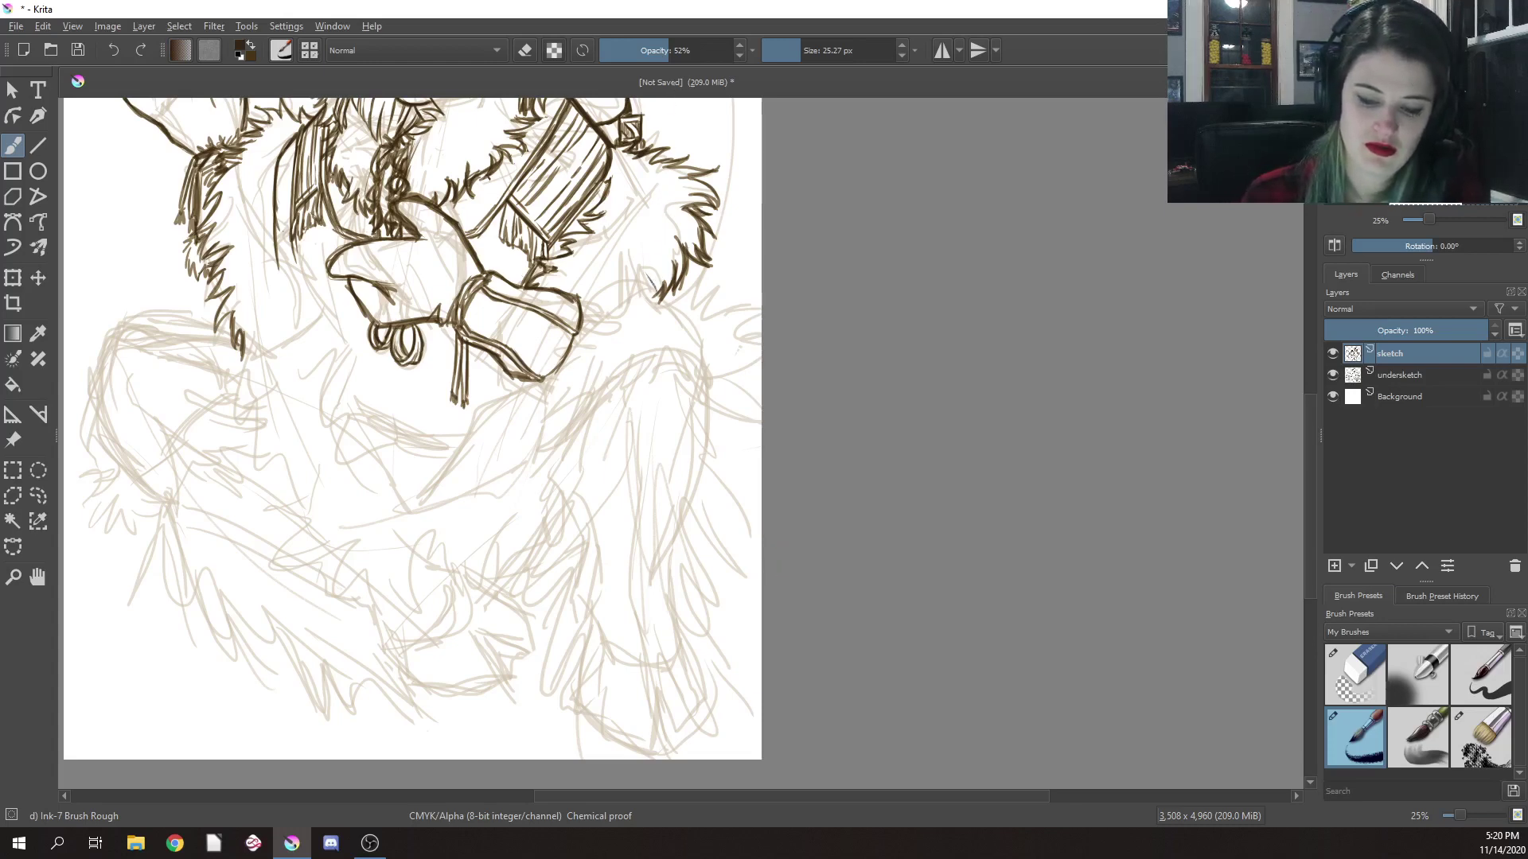
Ink short fur strokes on the cape trim, a zigzag edge, and the cuff's right fur edge
drag(629, 261, 659, 302)
mouse_move(638, 279)
mouse_down()
mouse_move(585, 291)
mouse_move(559, 341)
mouse_move(579, 349)
mouse_move(553, 420)
mouse_up()
drag(546, 414, 571, 427)
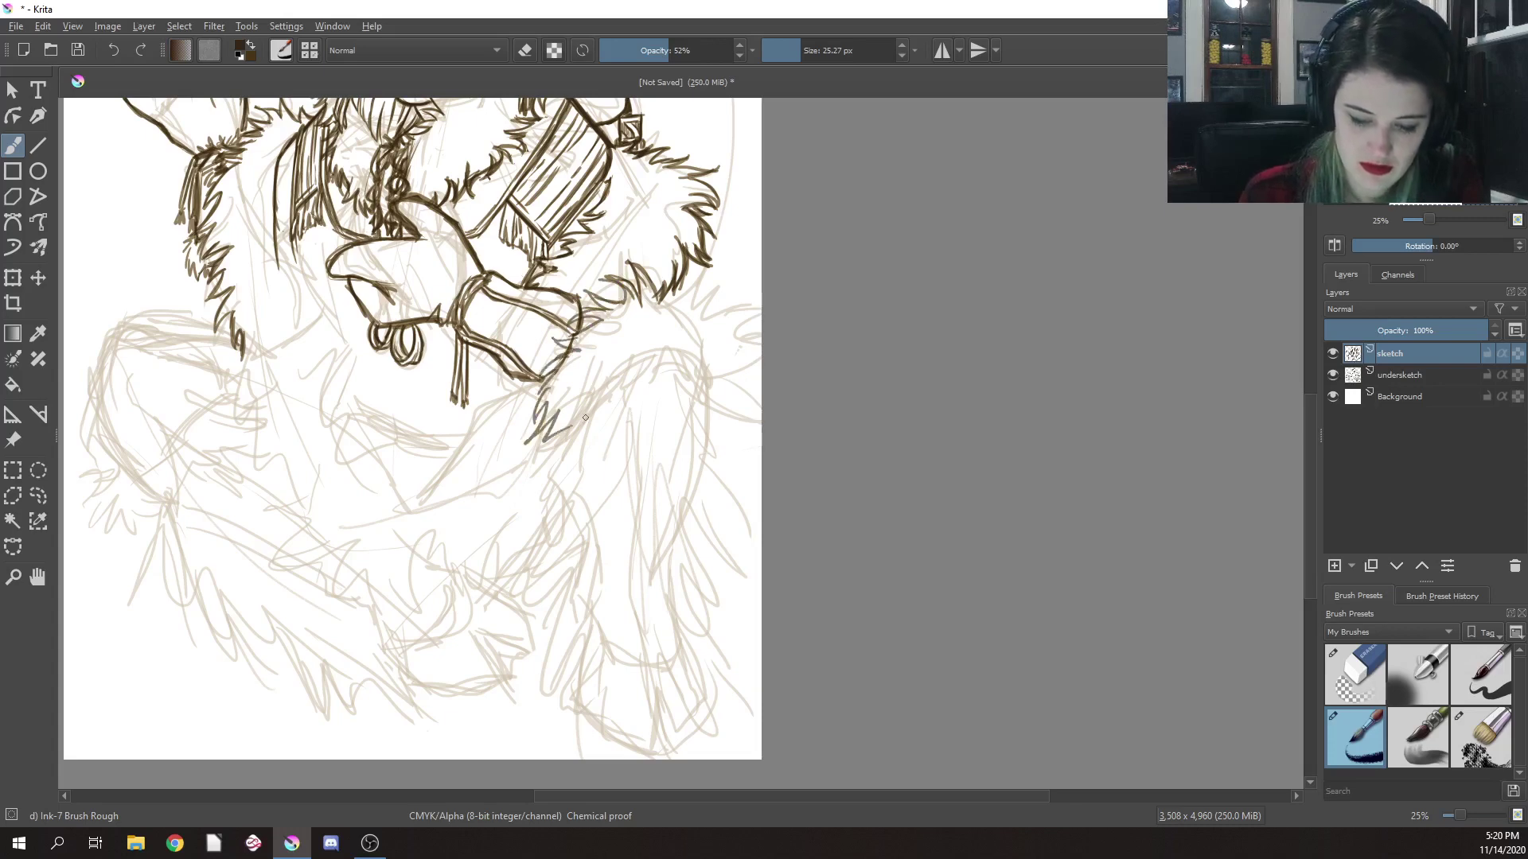
mouse_move(666, 304)
mouse_down()
mouse_move(711, 269)
mouse_move(752, 301)
mouse_move(729, 344)
mouse_move(755, 299)
mouse_move(712, 290)
mouse_move(706, 266)
mouse_up()
mouse_move(663, 306)
mouse_down()
mouse_move(700, 273)
mouse_move(662, 273)
mouse_up()
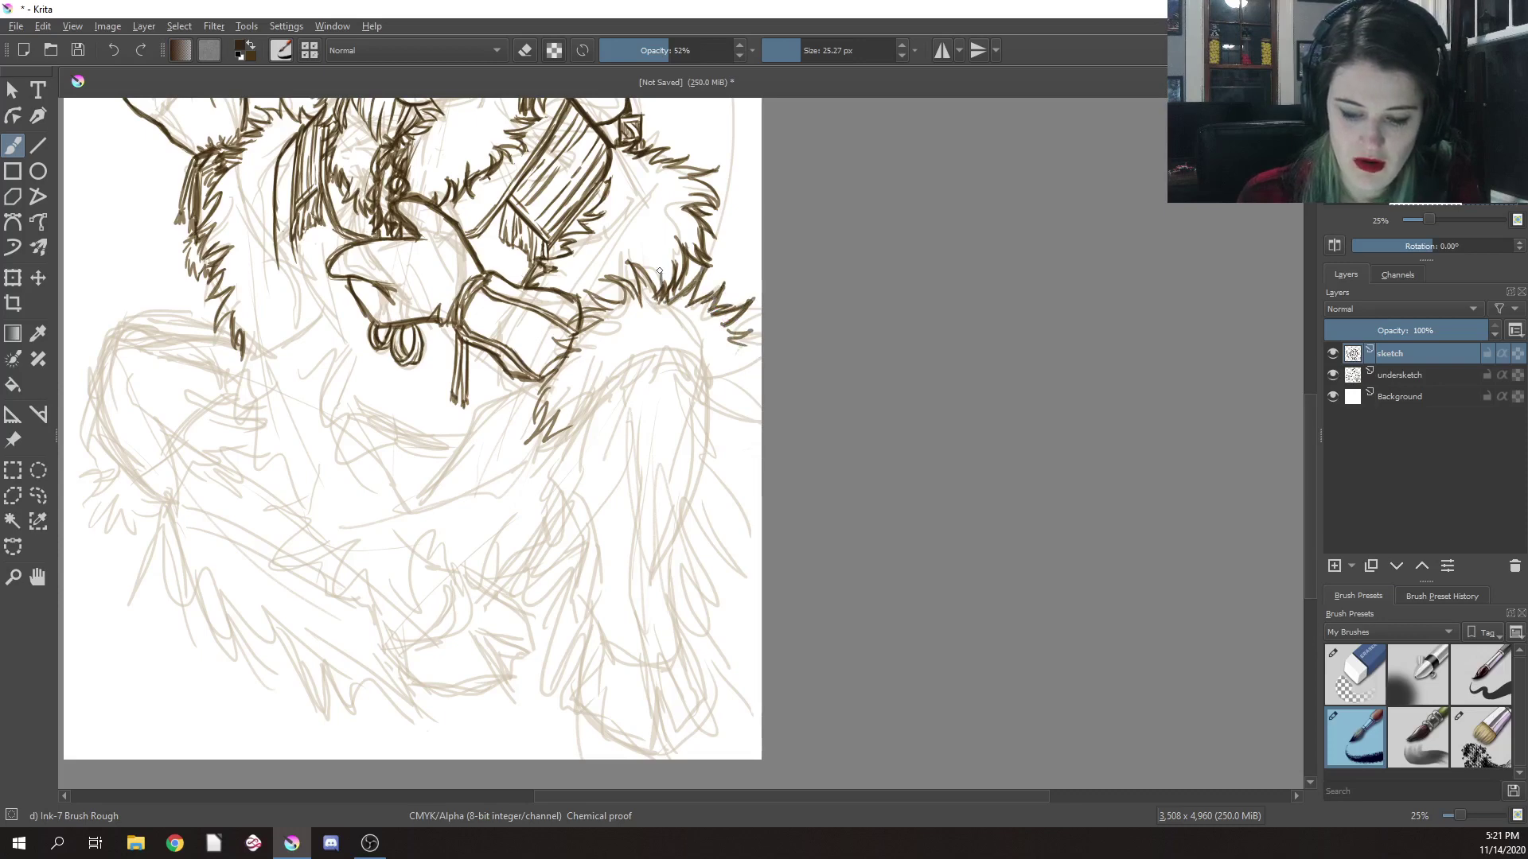
drag(747, 325, 730, 341)
mouse_move(751, 340)
mouse_down()
mouse_move(728, 355)
mouse_move(742, 377)
mouse_up()
drag(749, 362, 720, 407)
drag(724, 370, 716, 414)
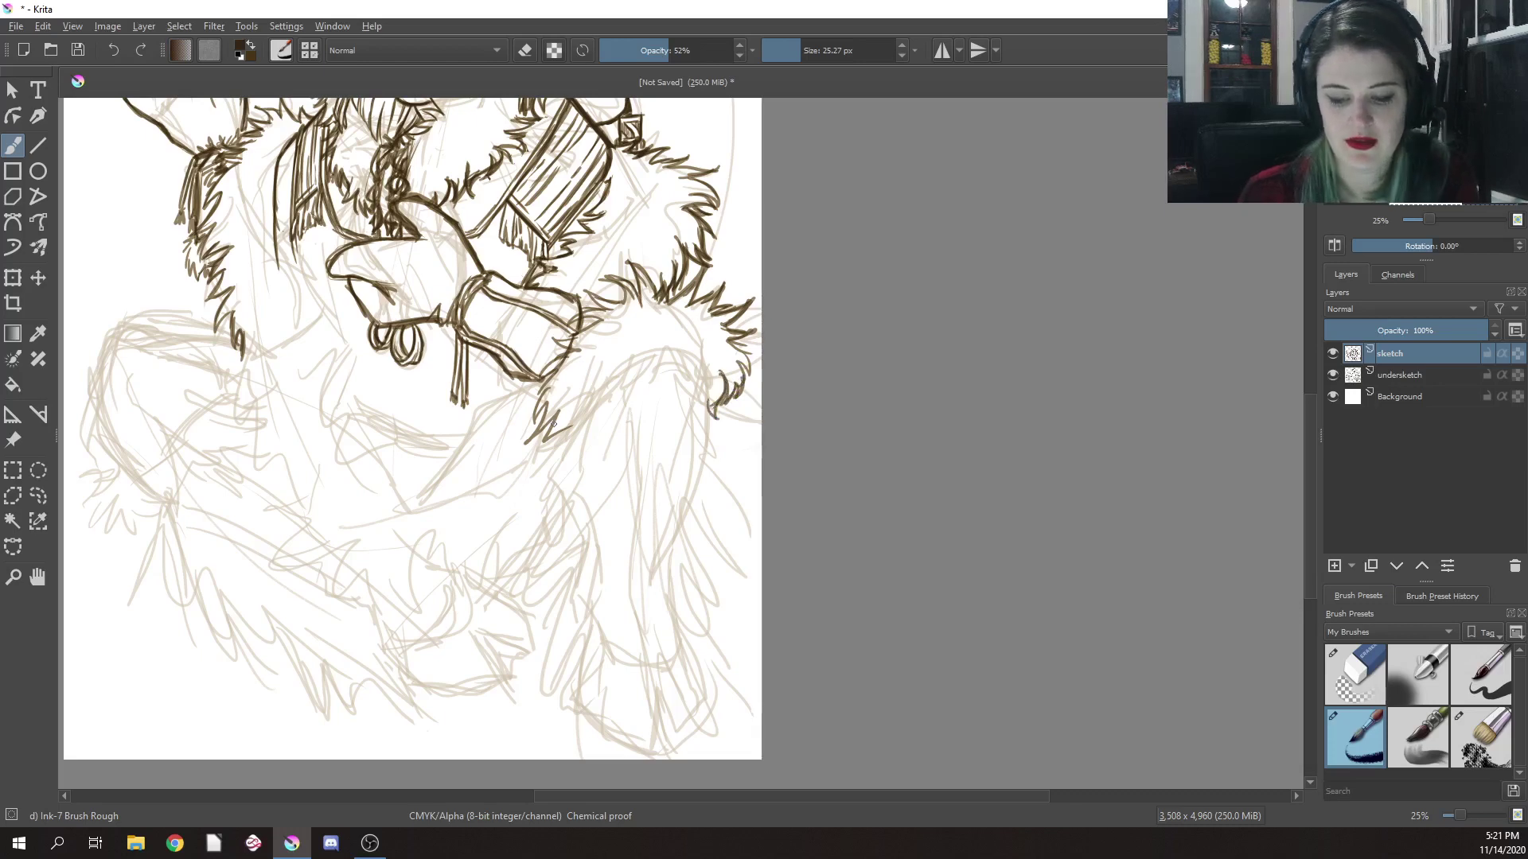
Ink fur along the cuff's lower left, top and across its middle in rows
mouse_move(569, 413)
mouse_down()
mouse_move(549, 447)
mouse_move(528, 438)
mouse_move(540, 389)
mouse_up()
mouse_move(552, 385)
mouse_down()
mouse_move(530, 394)
mouse_move(541, 378)
mouse_up()
mouse_move(582, 351)
mouse_down()
mouse_move(566, 358)
mouse_move(566, 341)
mouse_up()
drag(593, 334, 561, 344)
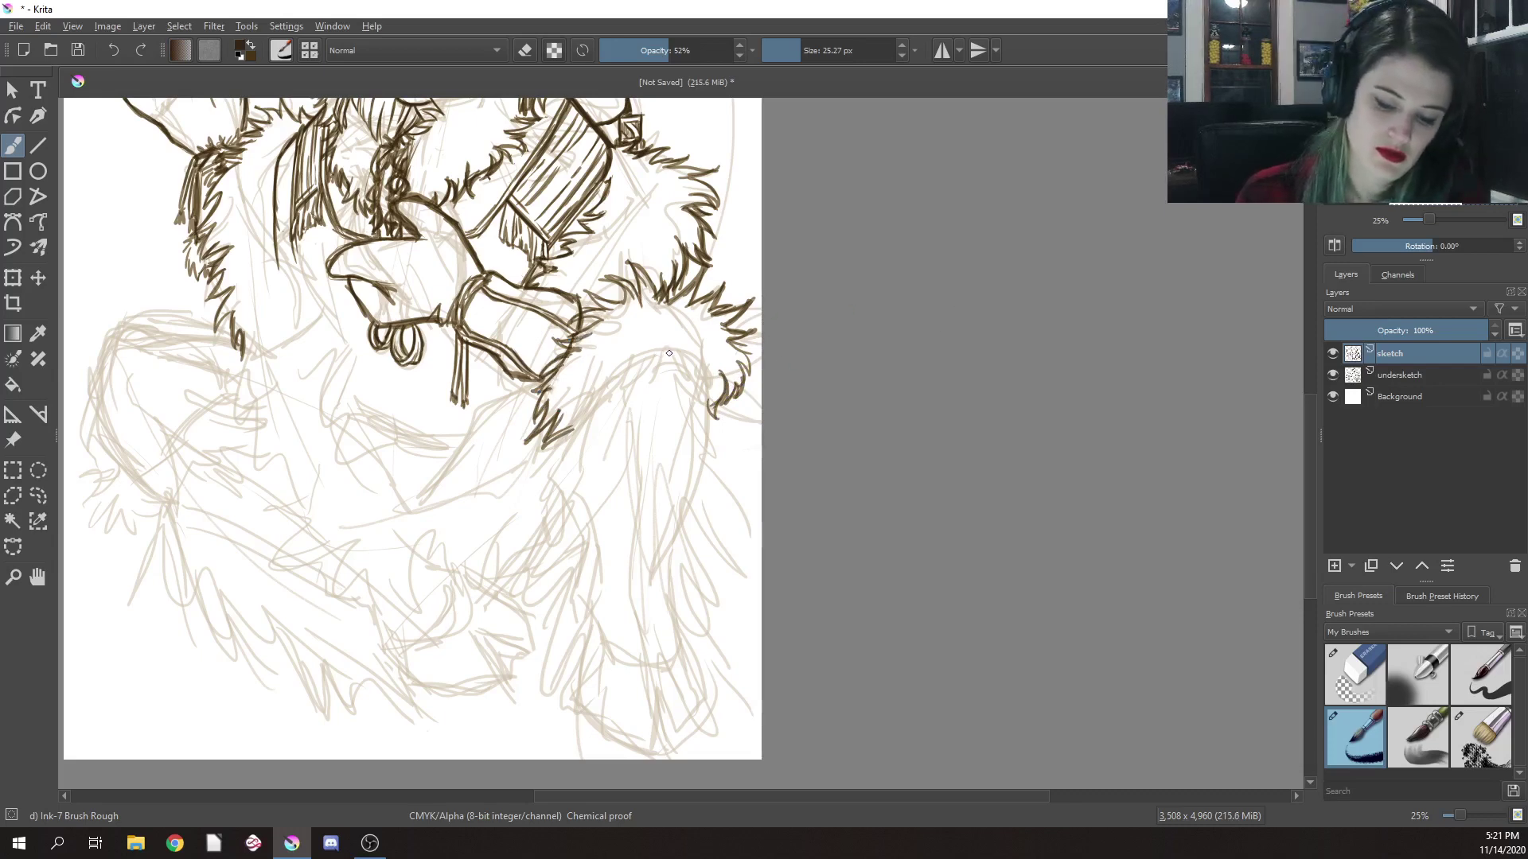
drag(669, 353, 602, 404)
drag(606, 398, 580, 425)
drag(592, 399, 567, 441)
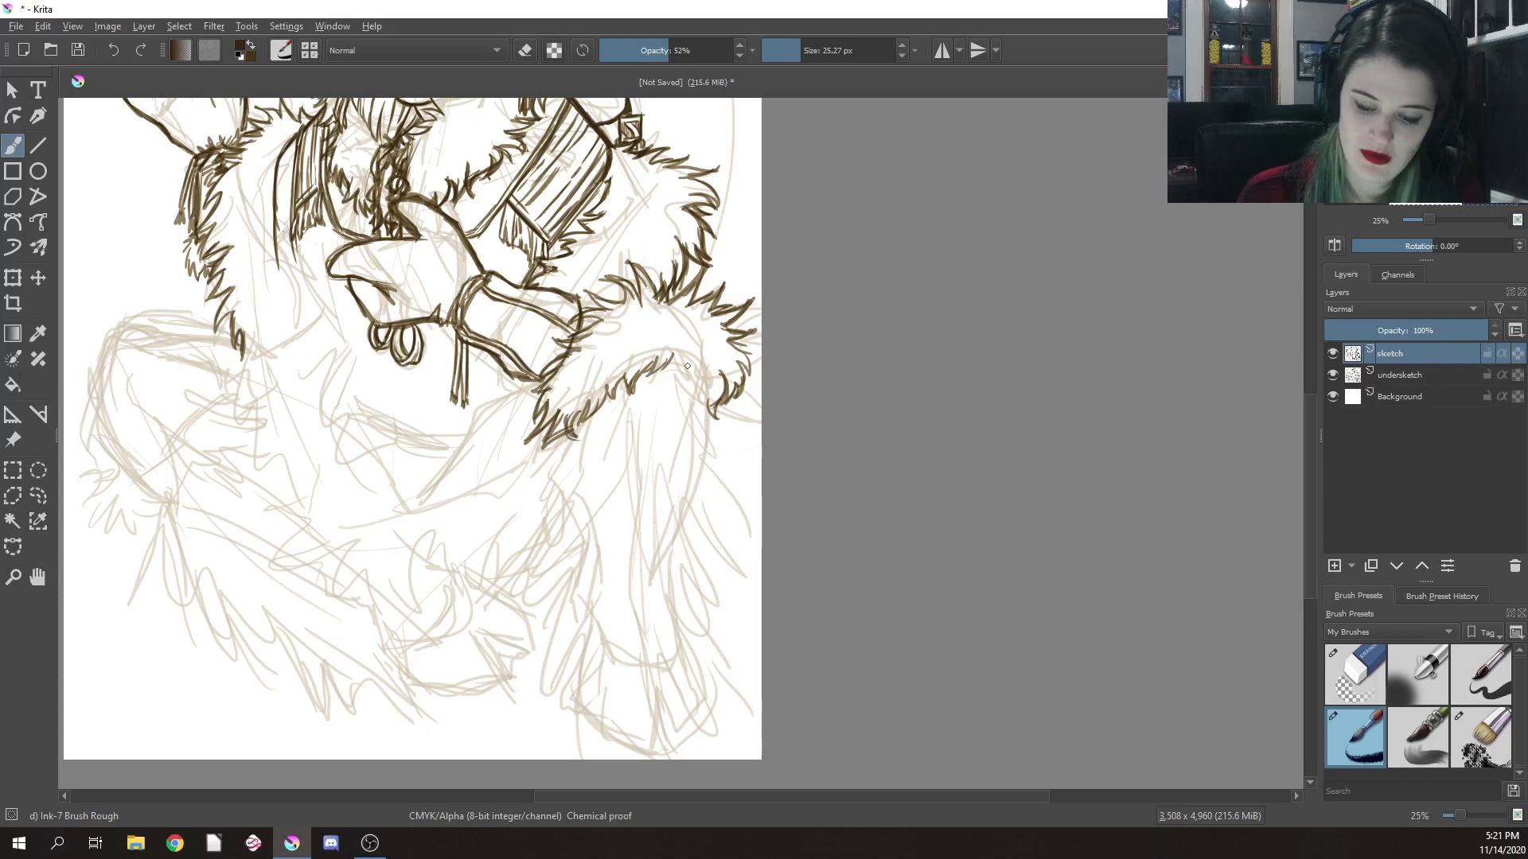
mouse_move(693, 354)
mouse_down()
mouse_move(667, 383)
mouse_move(707, 405)
mouse_up()
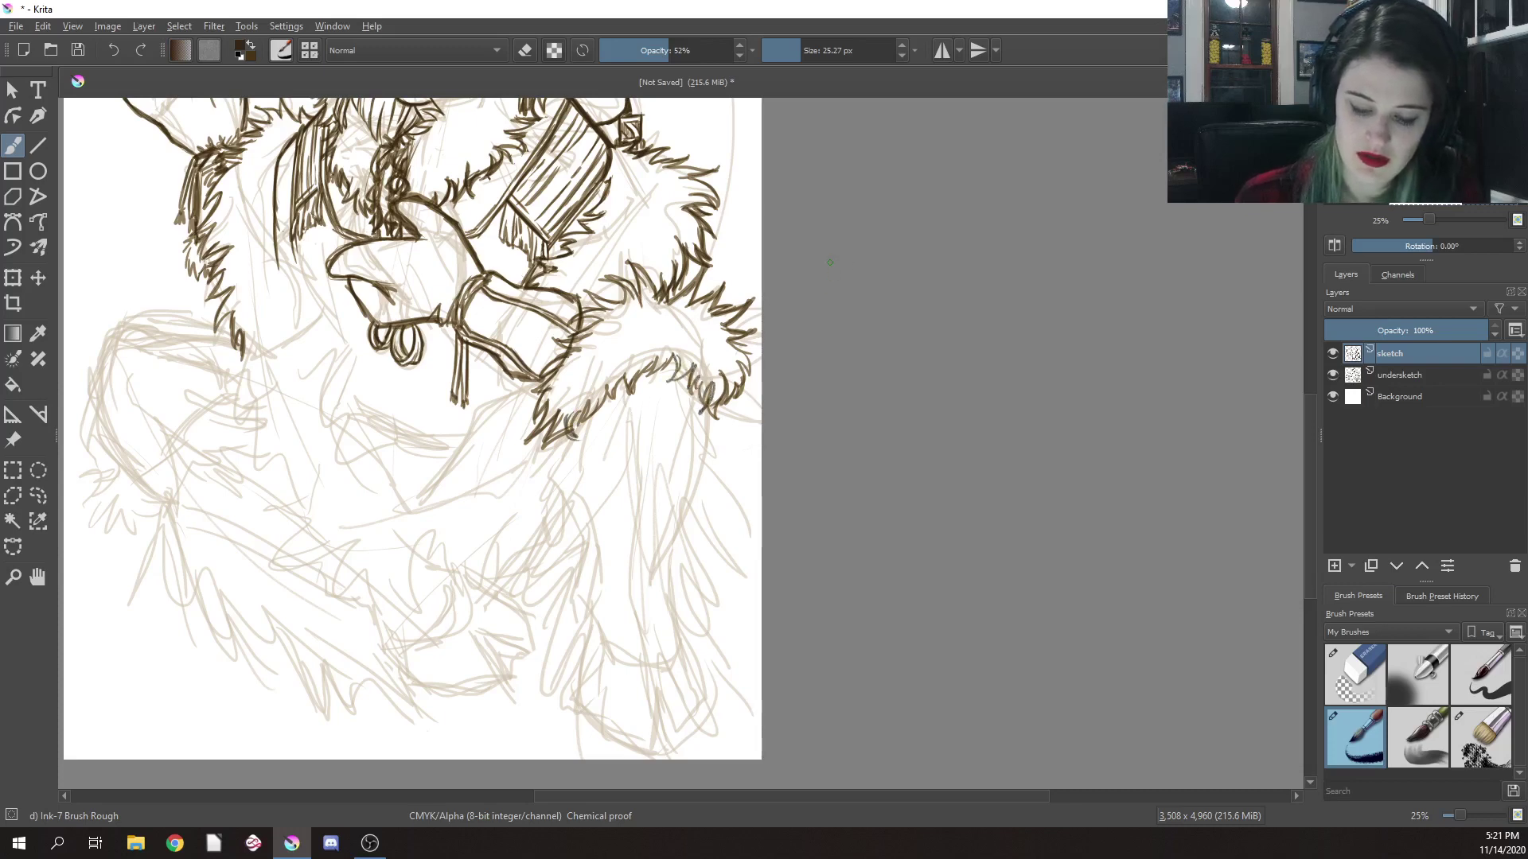
Swap to Eraser Circle through the pop-up palette, then back to Ink-7 Brush Rough
right_click(654, 305)
click(660, 199)
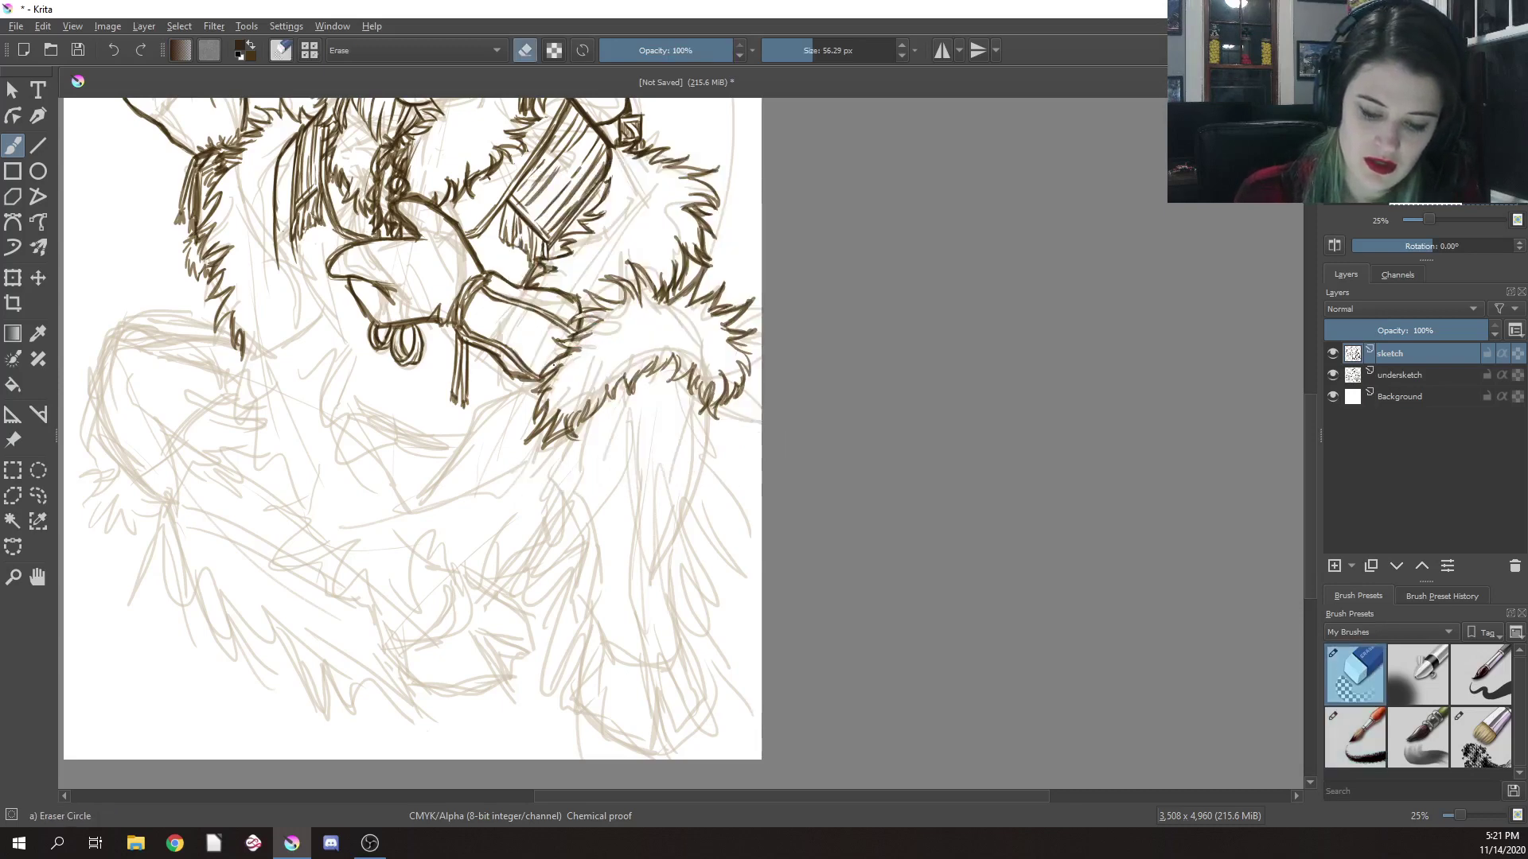
right_click(602, 301)
click(711, 354)
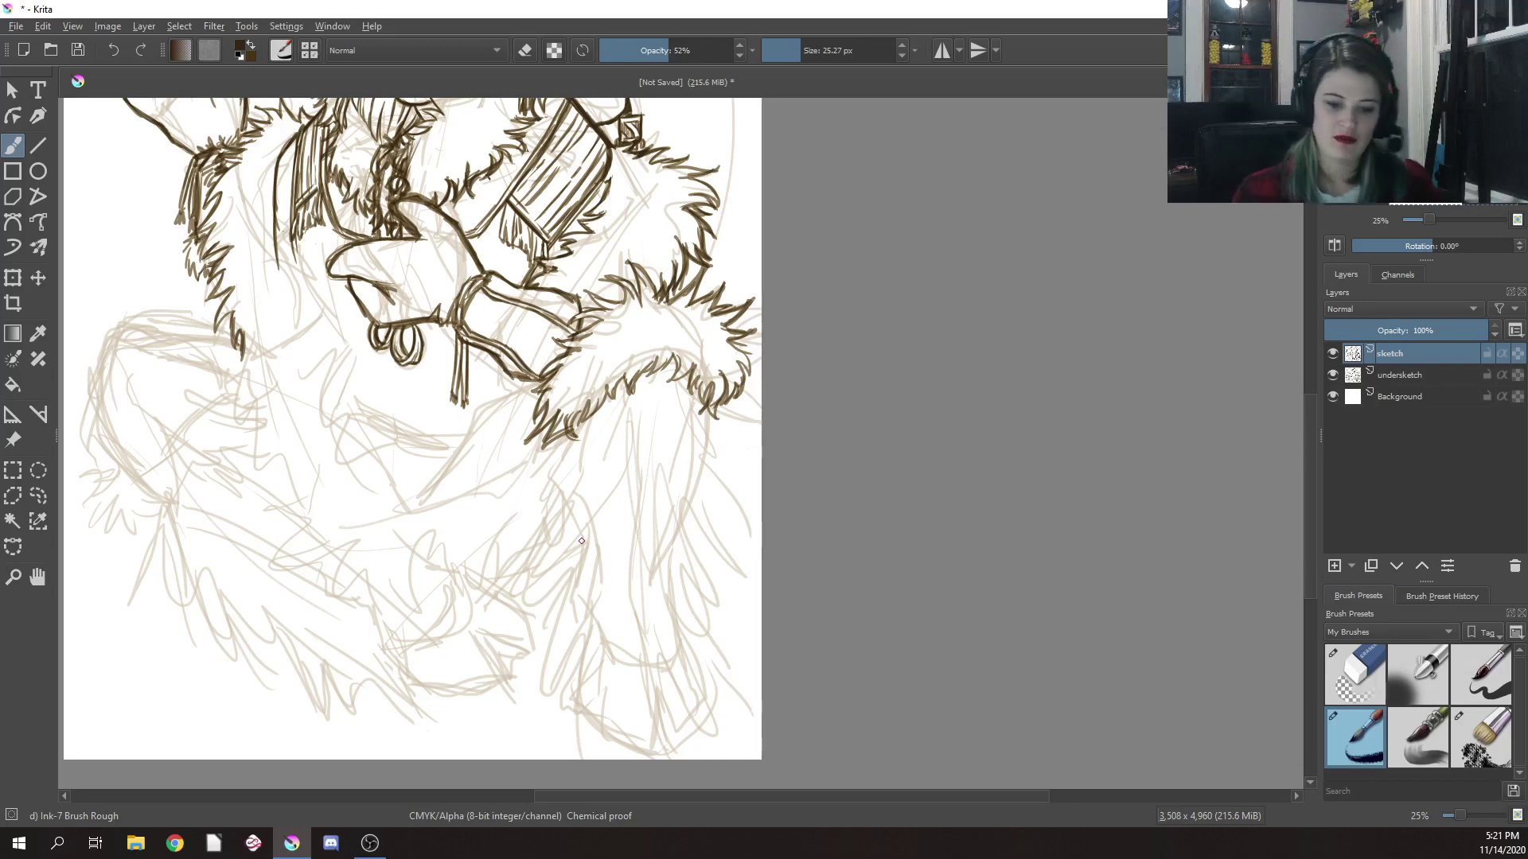
Add fur tufts along the cuff's lower edge, upper edge and top
mouse_move(568, 422)
mouse_down()
mouse_move(552, 446)
mouse_move(572, 448)
mouse_move(573, 429)
mouse_up()
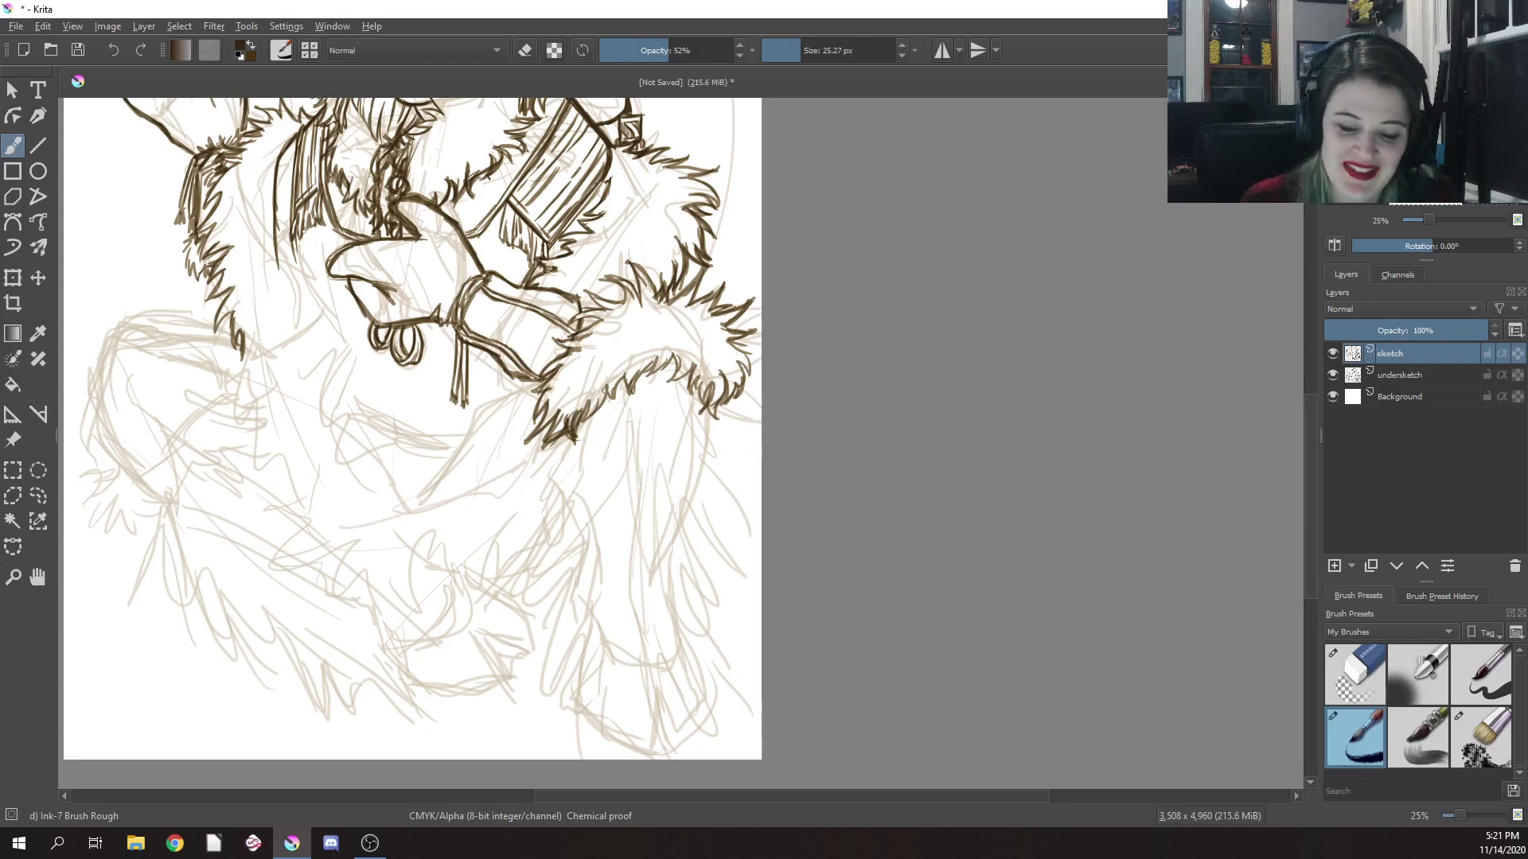
mouse_move(604, 388)
mouse_down()
mouse_move(591, 412)
mouse_move(606, 403)
mouse_up()
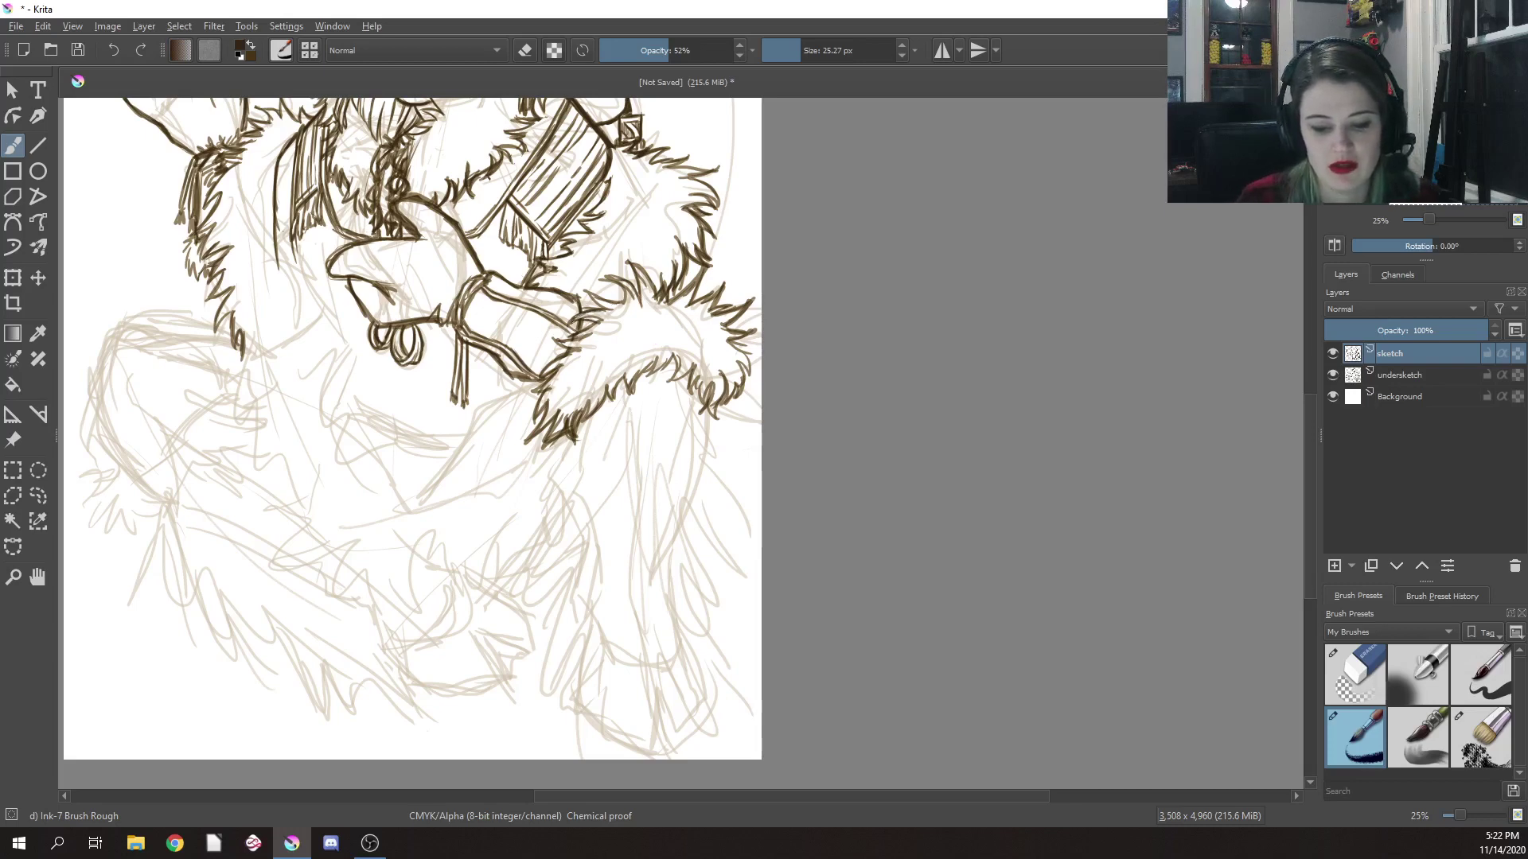
drag(601, 323, 558, 351)
drag(602, 288, 583, 304)
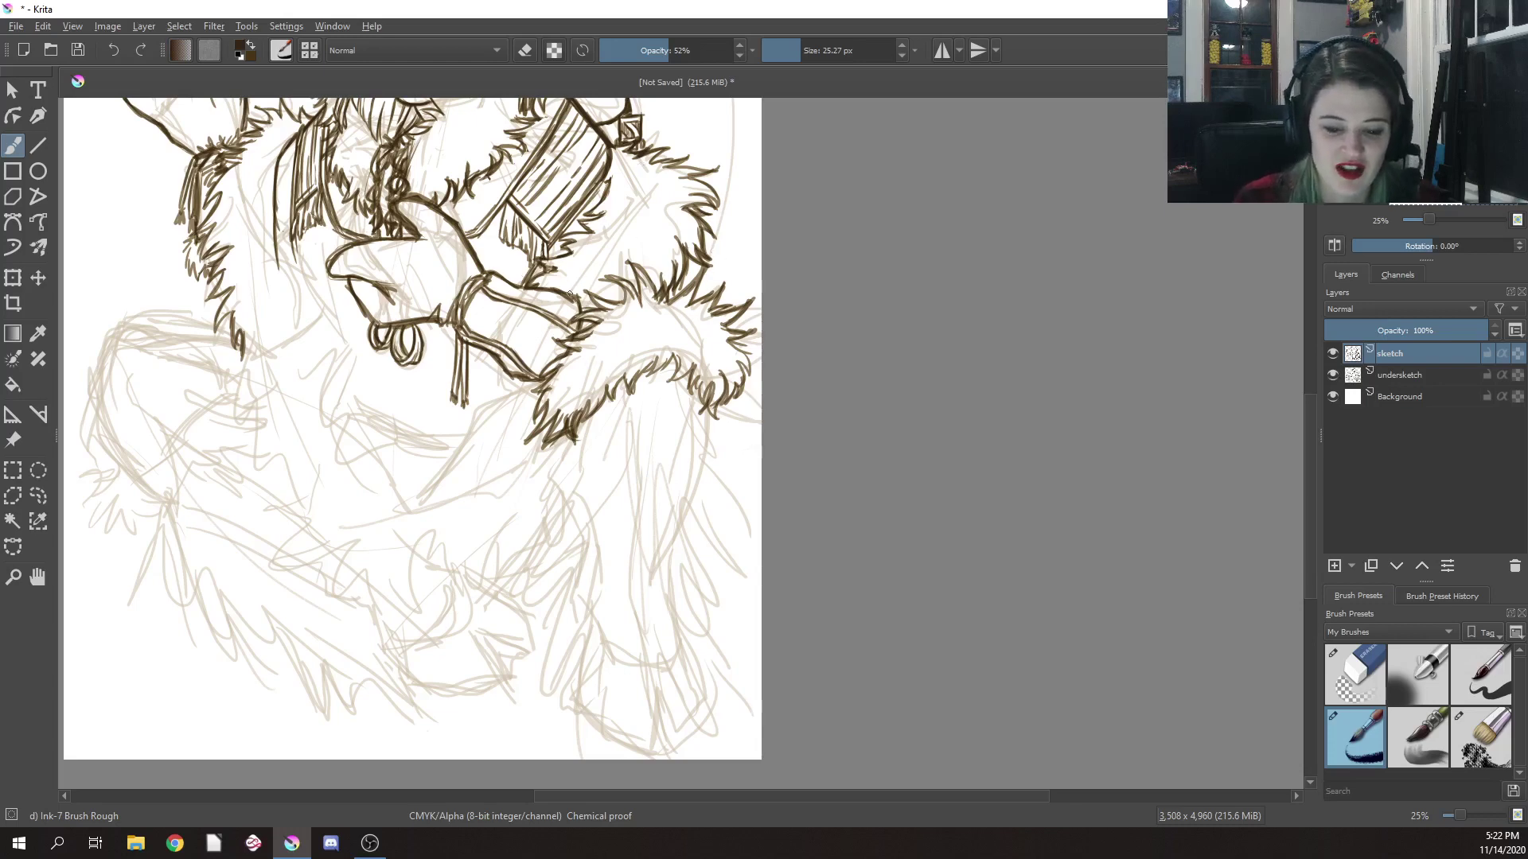
Add more fur on the upper and lower fur edges, then ink the sleeve edge below the cuff
mouse_move(569, 295)
mouse_down()
mouse_move(589, 280)
mouse_move(611, 296)
mouse_up()
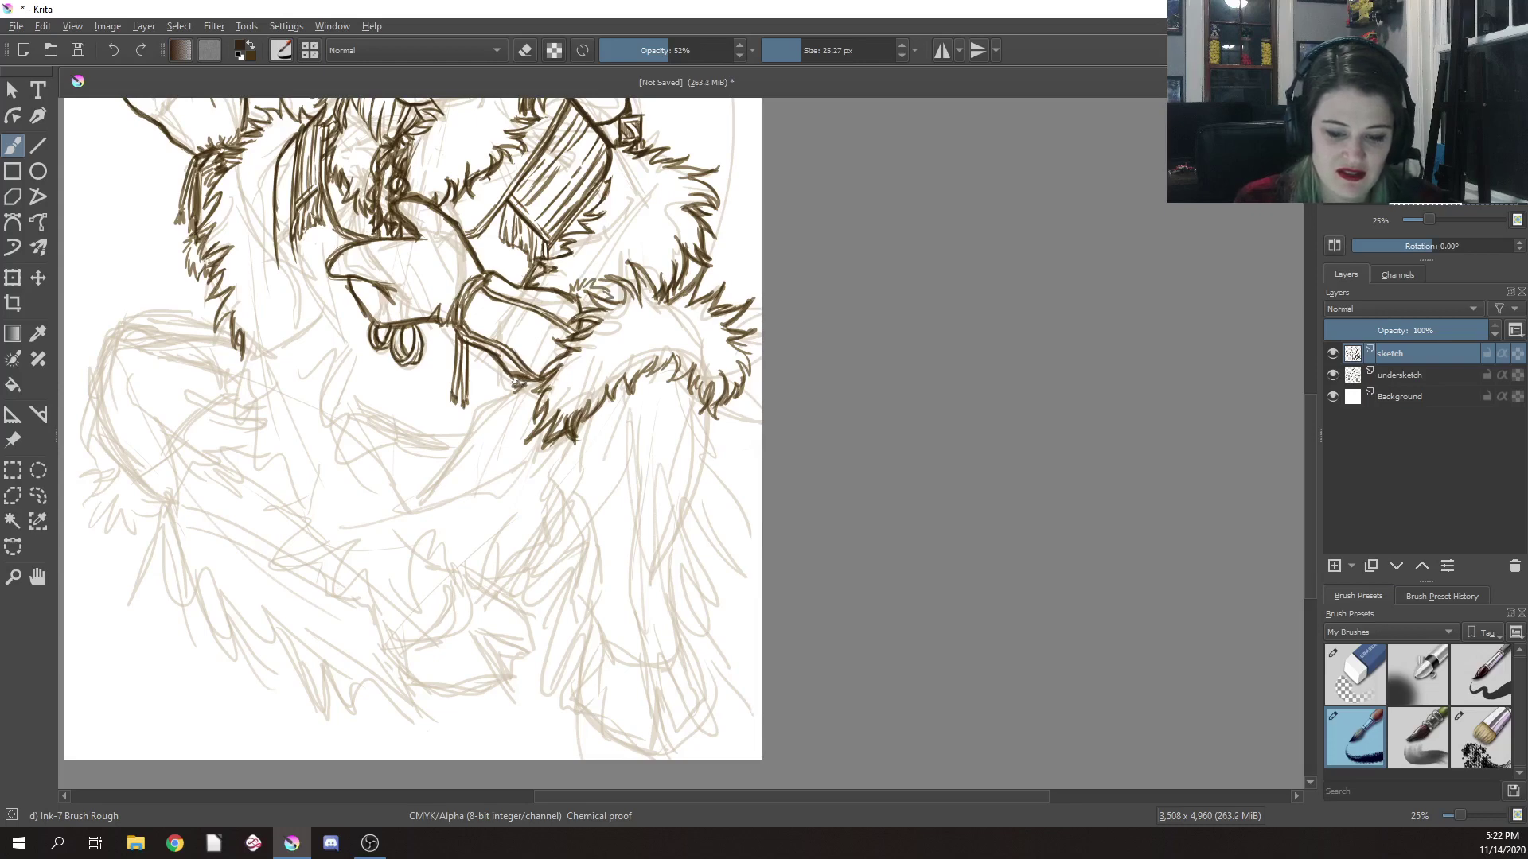
drag(516, 384, 534, 403)
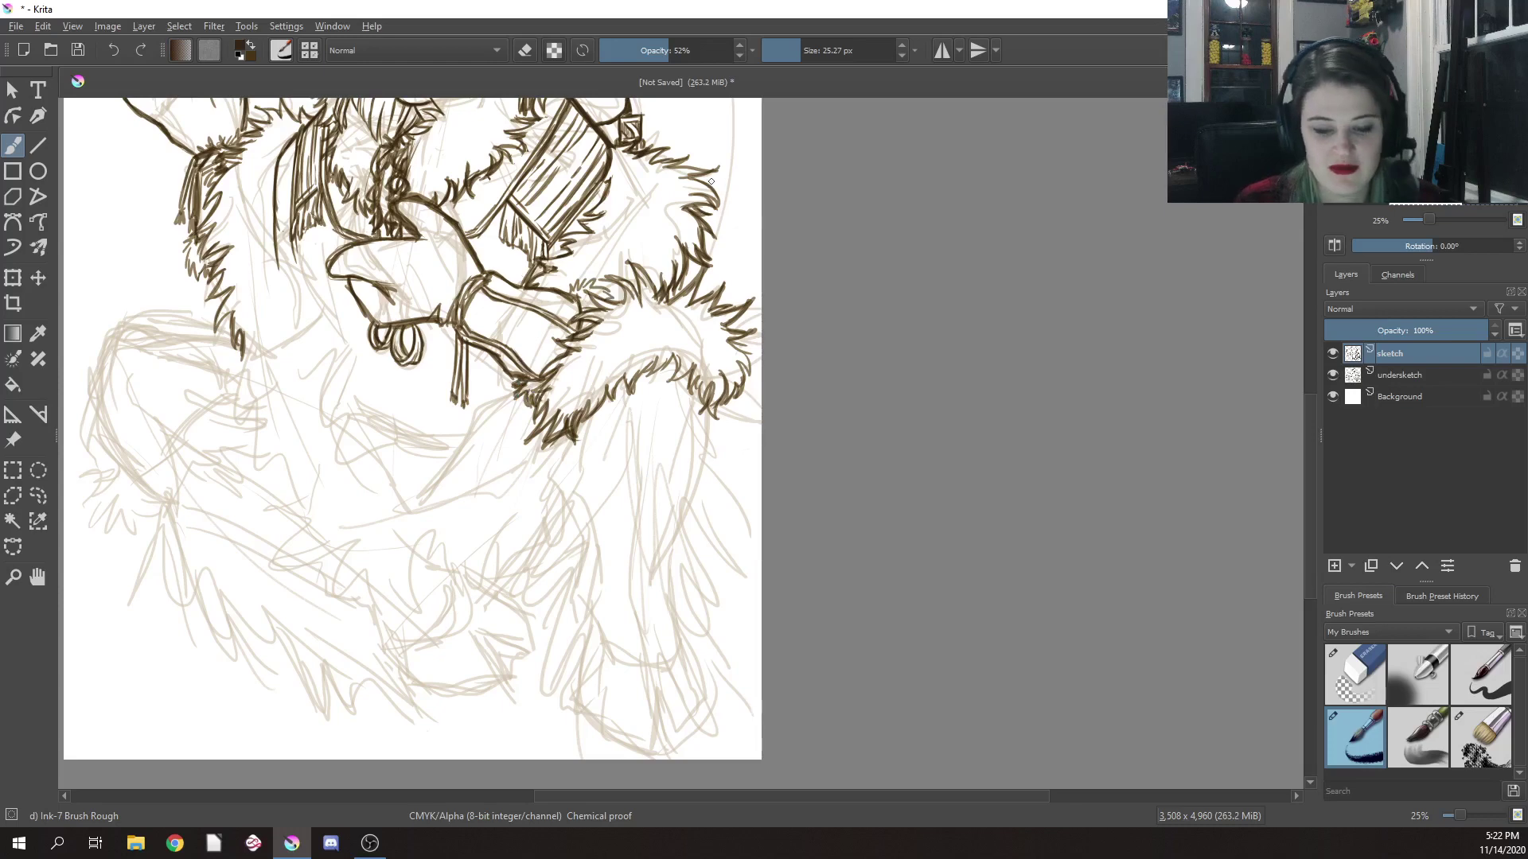
mouse_move(571, 293)
mouse_down()
mouse_move(594, 278)
mouse_move(611, 291)
mouse_move(569, 309)
mouse_up()
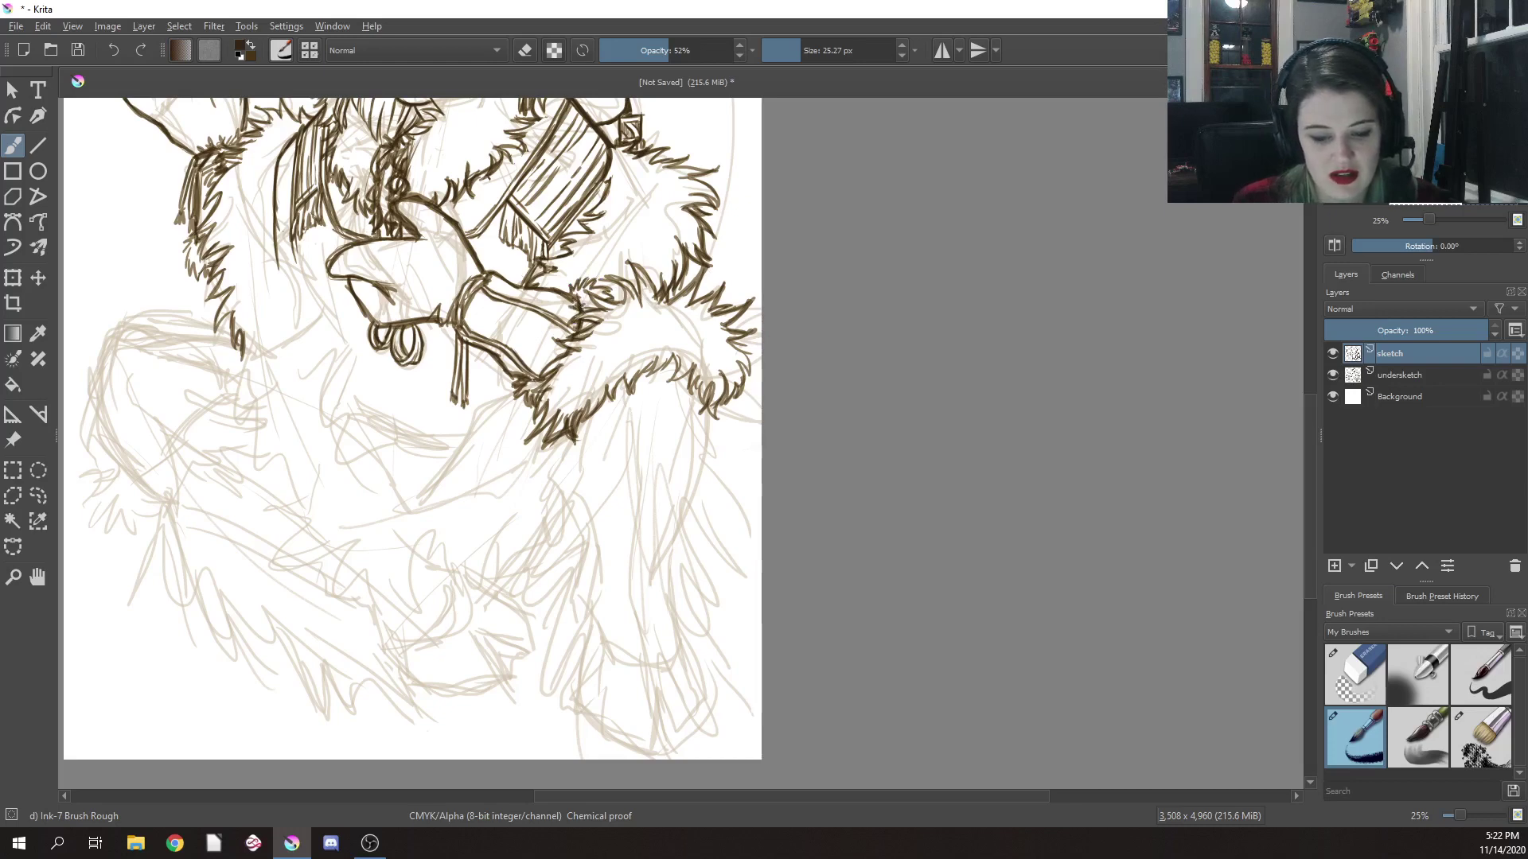
drag(530, 383, 540, 373)
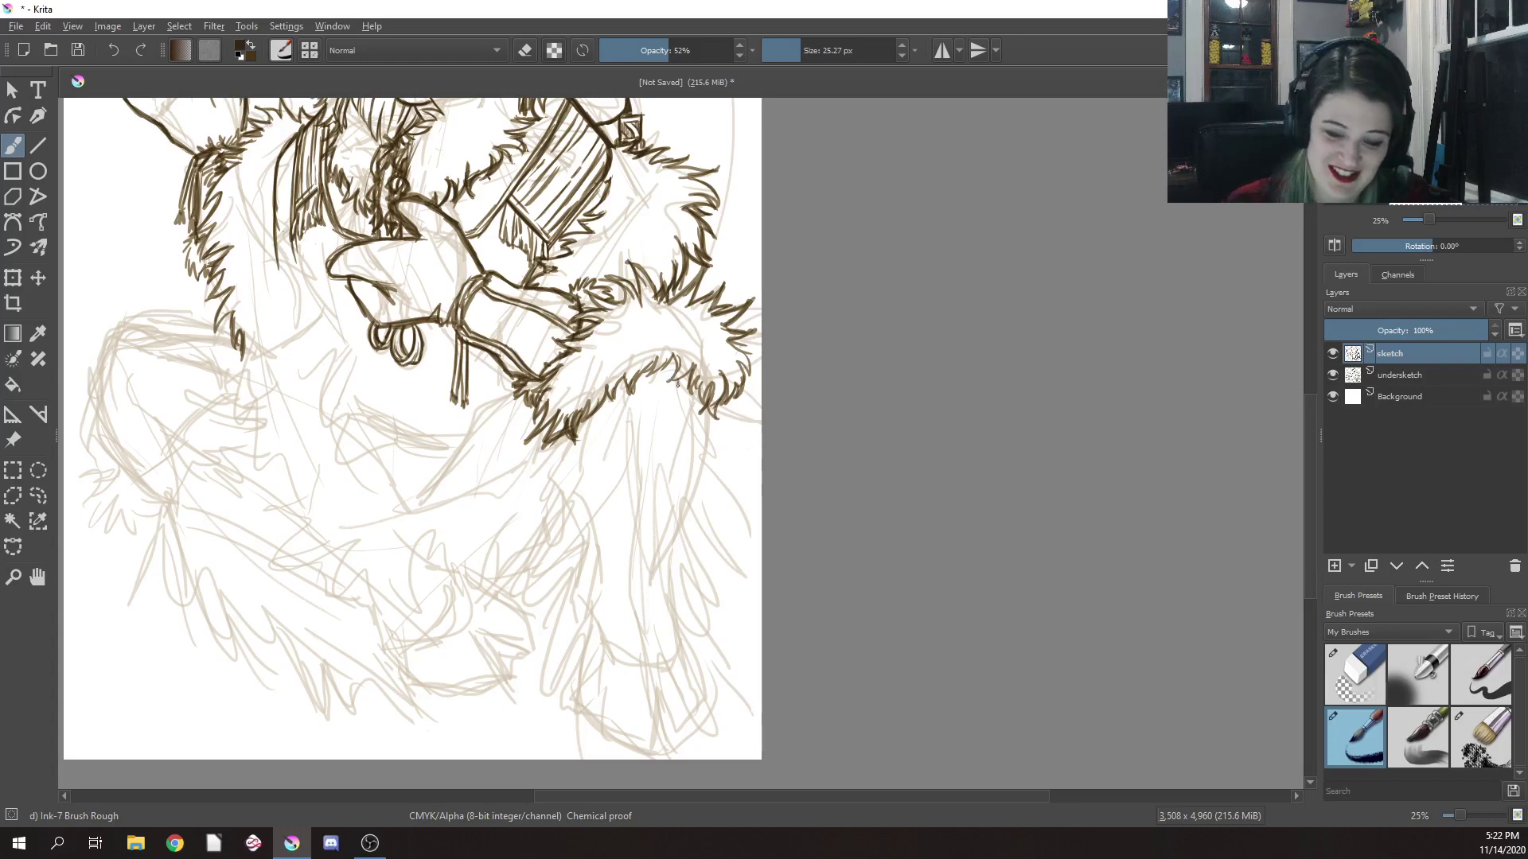
mouse_move(677, 385)
mouse_down()
mouse_move(717, 461)
mouse_move(721, 544)
mouse_up()
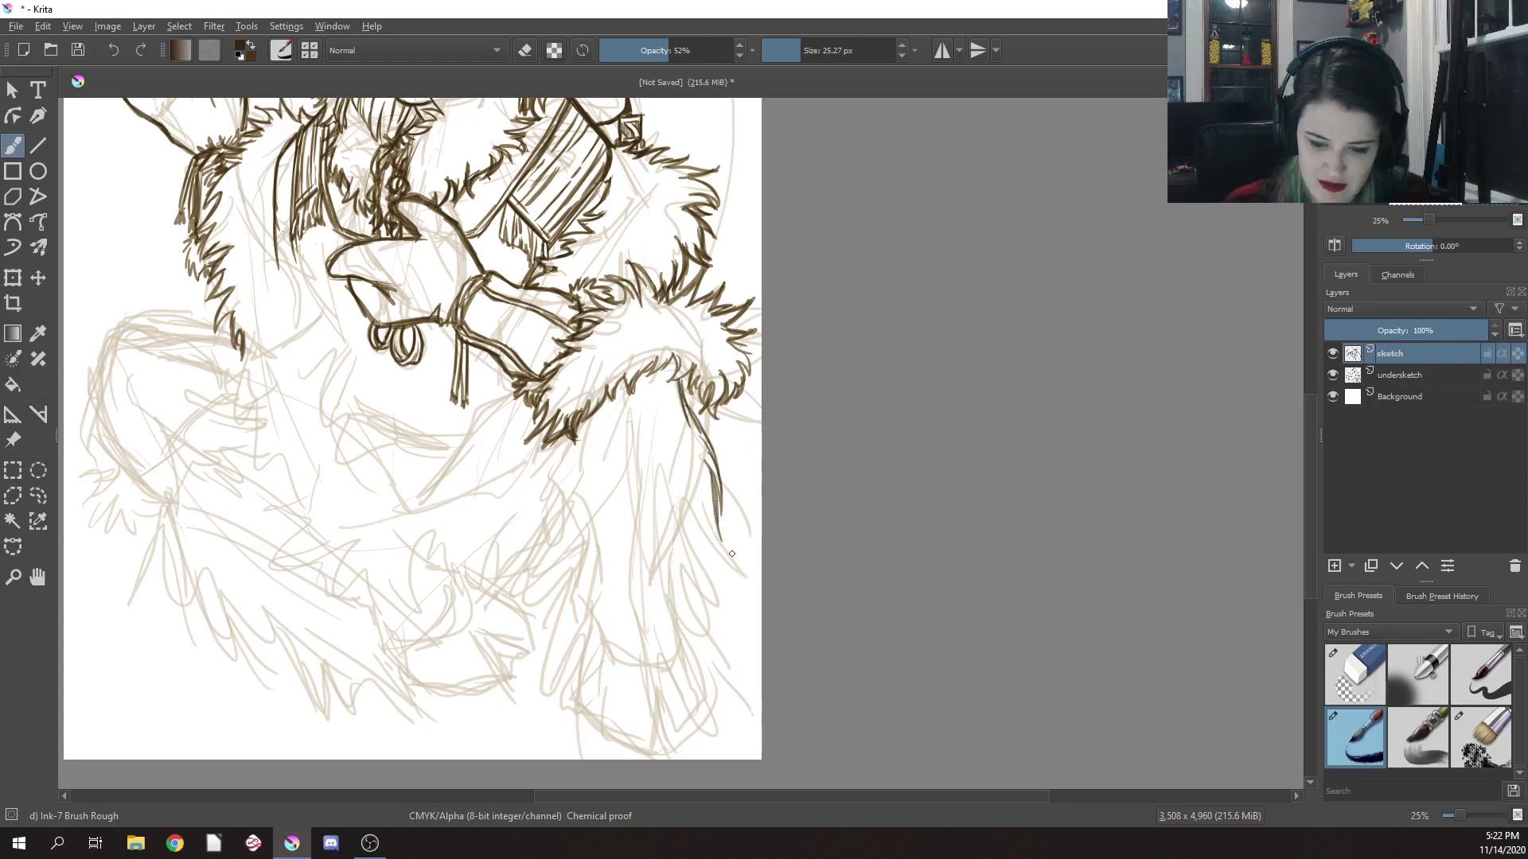
Hatch the cuff's lower edges and extend the sleeve's right fur edge downward
mouse_move(695, 389)
mouse_down()
mouse_move(735, 460)
mouse_move(726, 452)
mouse_move(727, 475)
mouse_up()
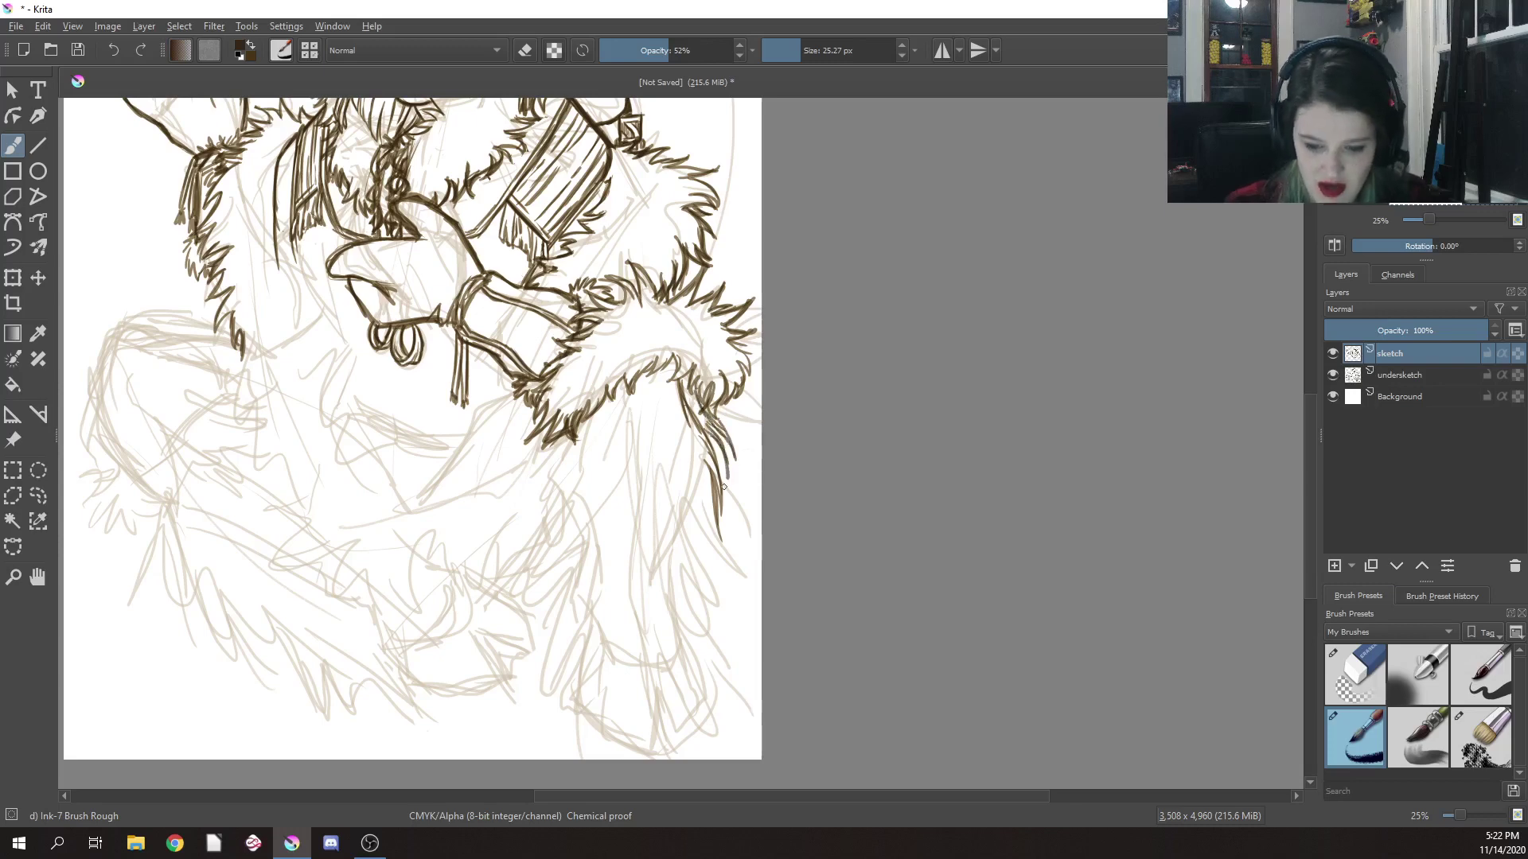
mouse_move(600, 412)
mouse_down()
mouse_move(539, 476)
mouse_move(582, 436)
mouse_move(546, 512)
mouse_up()
drag(576, 463, 549, 498)
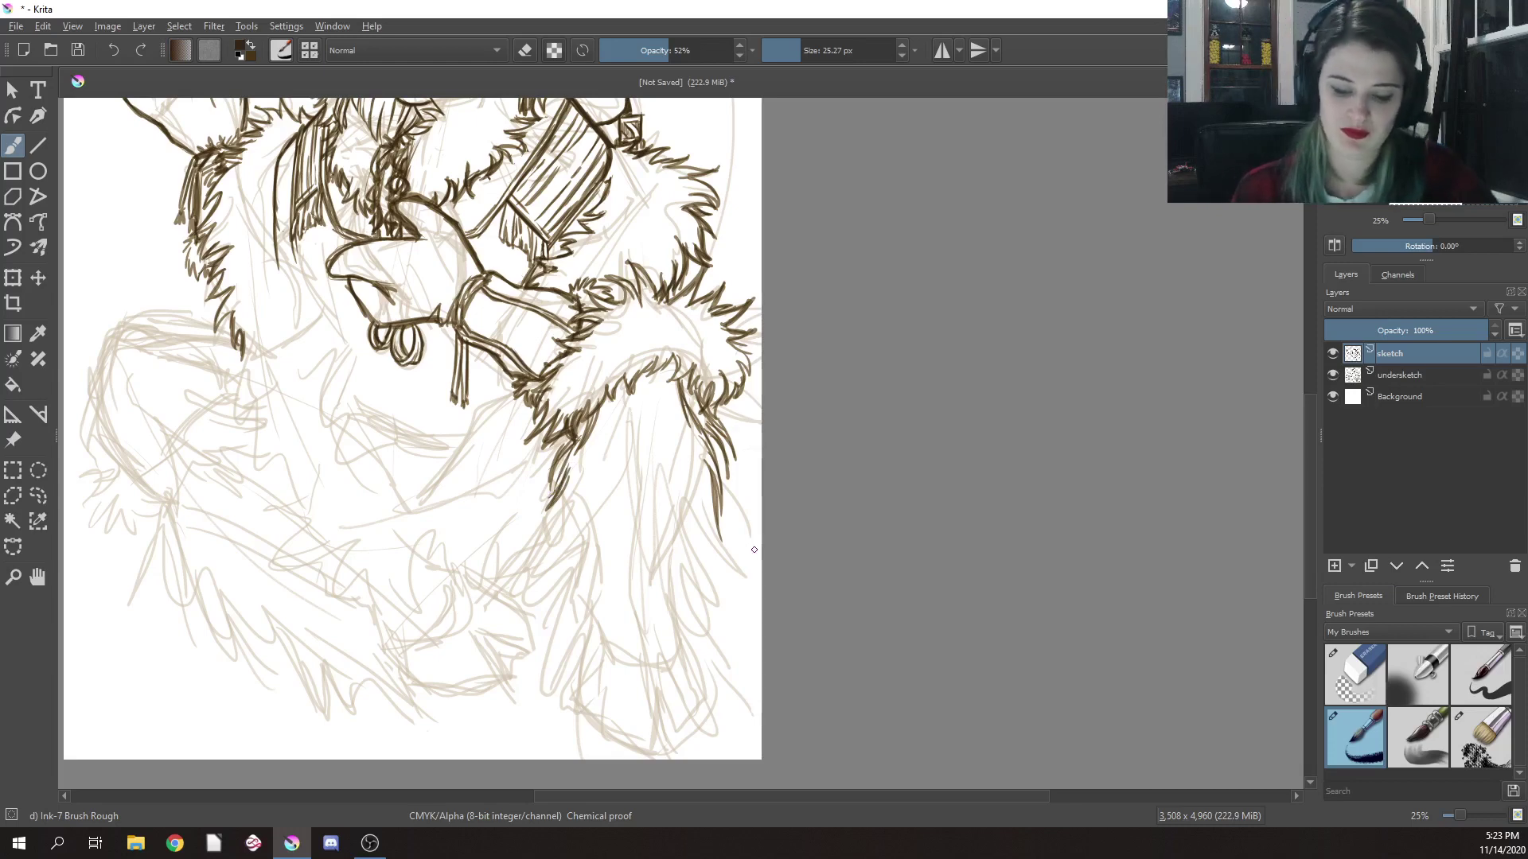
drag(714, 507, 733, 572)
drag(720, 548, 736, 579)
drag(705, 489, 727, 587)
drag(708, 532, 727, 587)
mouse_move(710, 541)
mouse_down()
mouse_move(722, 579)
mouse_move(702, 574)
mouse_up()
Carry the right fur edge to the bottom and hatch fur leftward across the sleeve's bottom
mouse_move(724, 639)
mouse_down()
mouse_move(705, 575)
mouse_move(712, 611)
mouse_up()
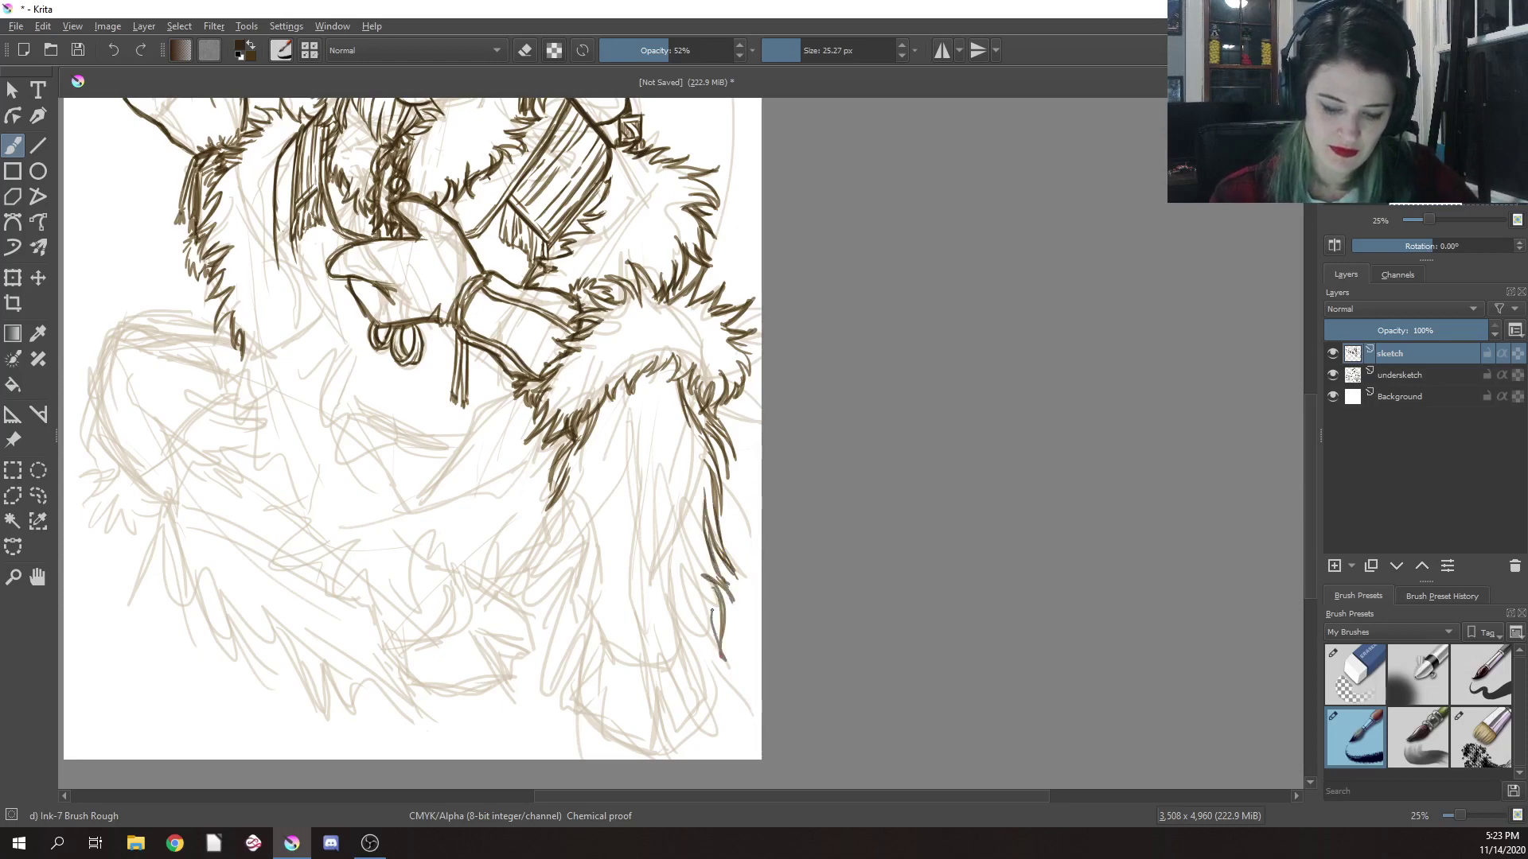
drag(726, 670, 710, 617)
drag(728, 709, 711, 654)
drag(727, 720, 710, 640)
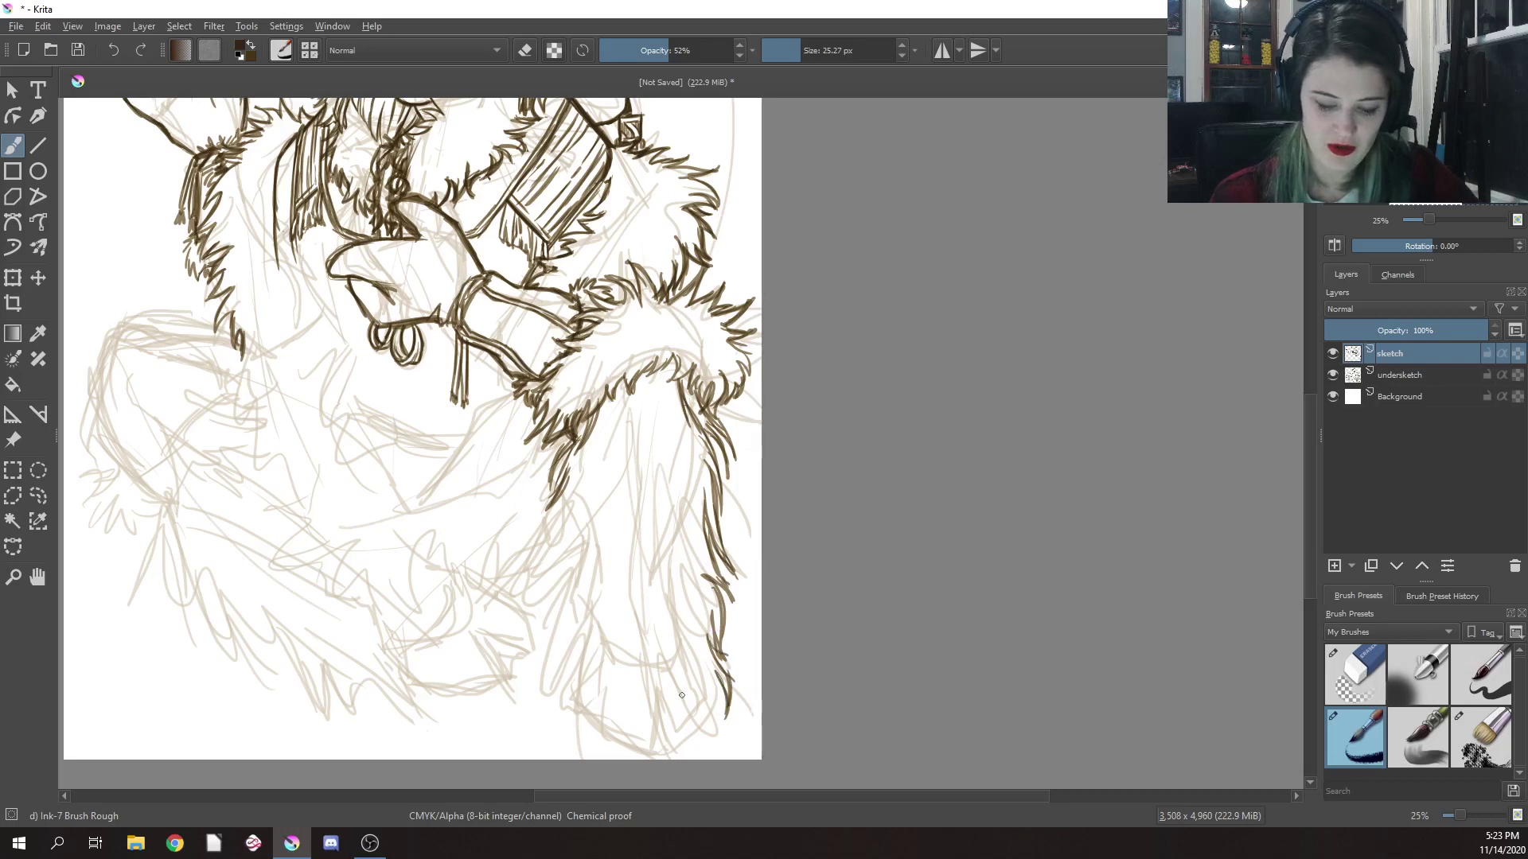
mouse_move(712, 708)
mouse_down()
mouse_move(699, 665)
mouse_move(687, 677)
mouse_move(715, 693)
mouse_move(686, 677)
mouse_up()
mouse_move(687, 732)
mouse_down()
mouse_move(684, 677)
mouse_move(662, 696)
mouse_up()
mouse_move(651, 738)
mouse_down()
mouse_move(657, 711)
mouse_move(642, 709)
mouse_up()
mouse_move(652, 729)
mouse_down()
mouse_move(602, 669)
mouse_move(636, 733)
mouse_up()
Erase misplaced strokes at the fur's lower left with Eraser Circle, then return to Ink-7 Brush Rough
right_click(664, 580)
click(660, 471)
mouse_move(606, 678)
mouse_down()
mouse_move(640, 724)
mouse_move(636, 681)
mouse_up()
right_click(647, 580)
click(743, 627)
Hatch fur at the sleeve's bottom left and ink its lower left edge
mouse_move(642, 740)
mouse_down()
mouse_move(633, 691)
mouse_move(612, 696)
mouse_move(611, 731)
mouse_move(628, 733)
mouse_move(573, 711)
mouse_move(597, 658)
mouse_move(586, 636)
mouse_up()
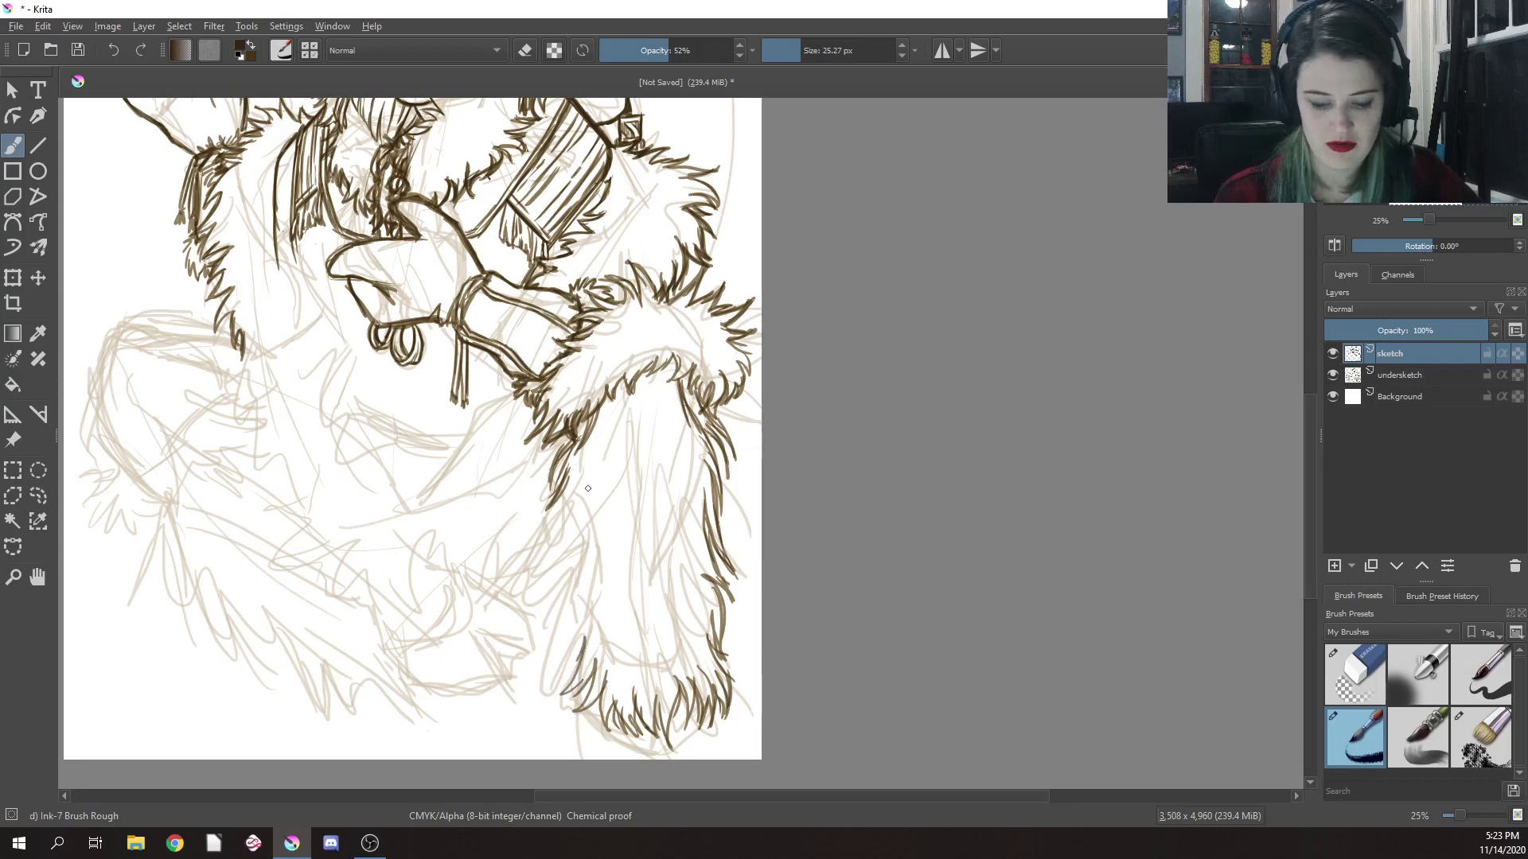
drag(570, 491, 536, 582)
click(646, 362)
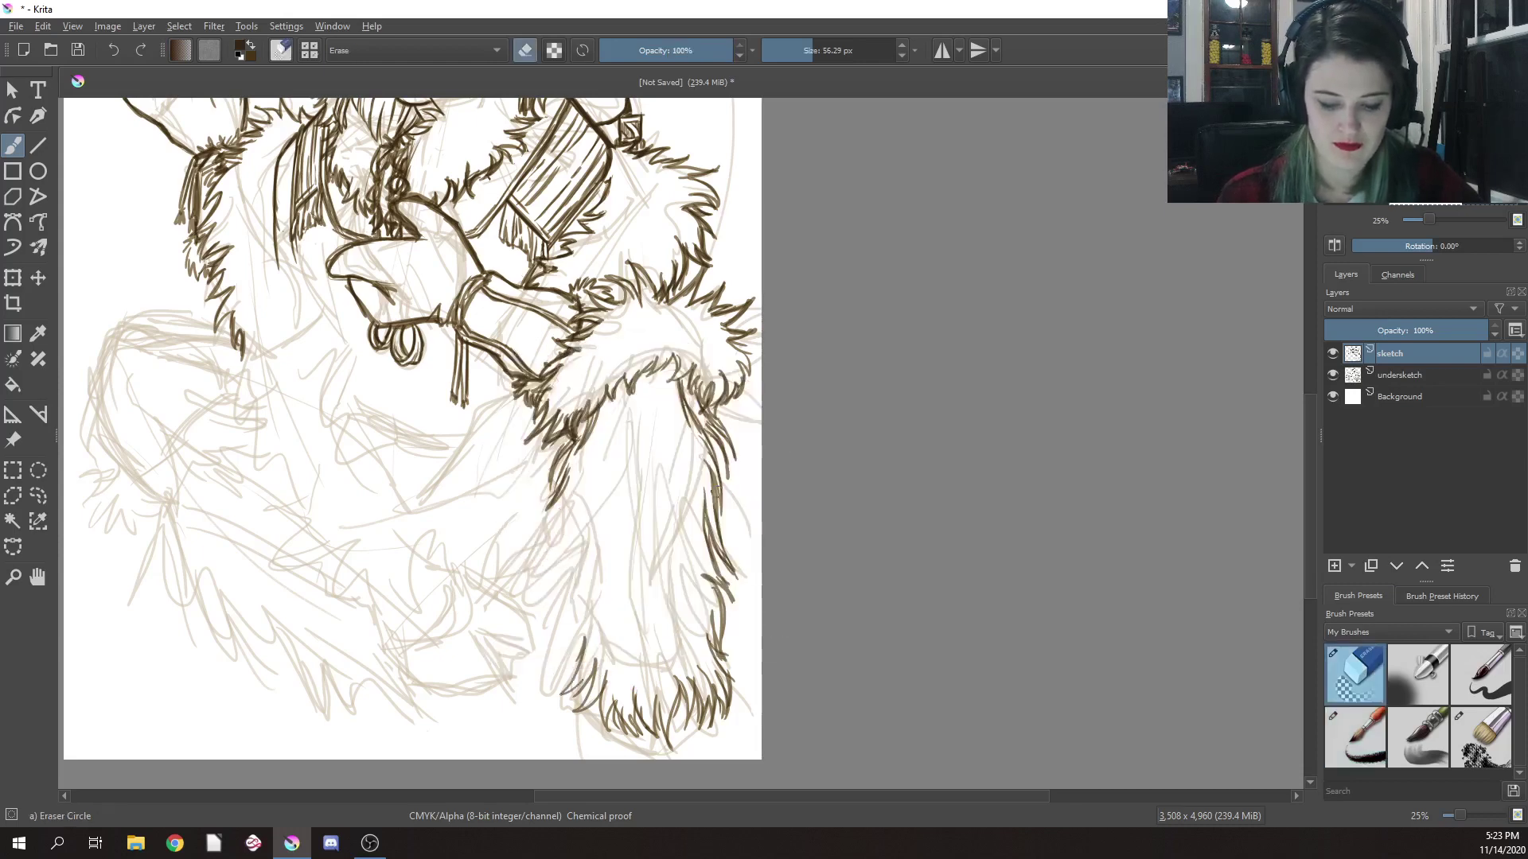
Ink the fur sleeve's left edge and add fur strokes along its lower left
right_click(674, 518)
click(777, 503)
mouse_move(567, 491)
mouse_down()
mouse_move(535, 561)
mouse_move(573, 563)
mouse_move(568, 698)
mouse_up()
right_click(640, 548)
click(644, 466)
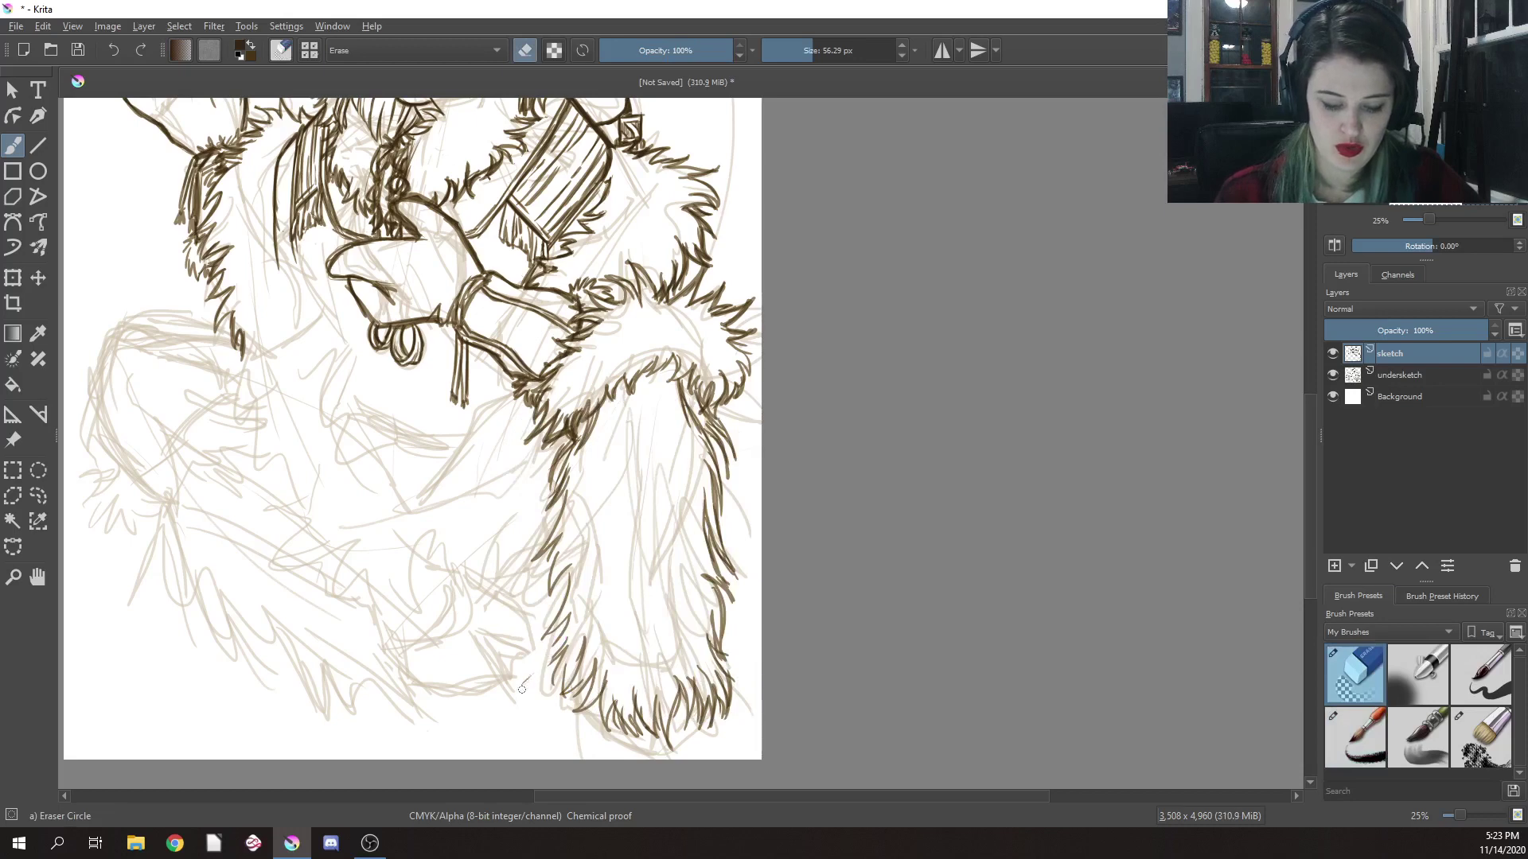
right_click(599, 549)
click(704, 587)
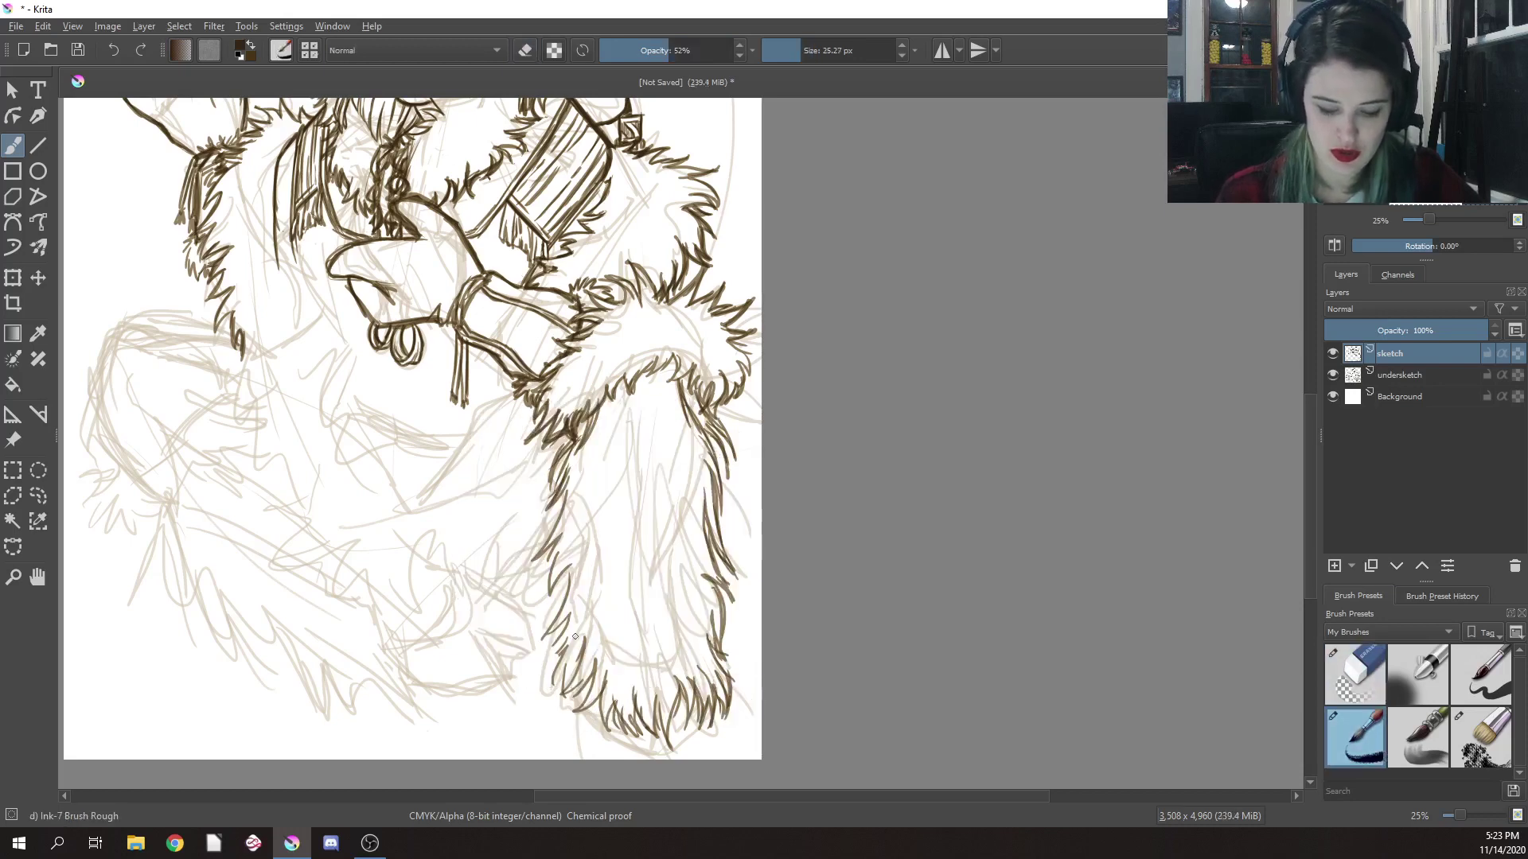
mouse_move(564, 633)
mouse_down()
mouse_move(565, 689)
mouse_move(587, 641)
mouse_up()
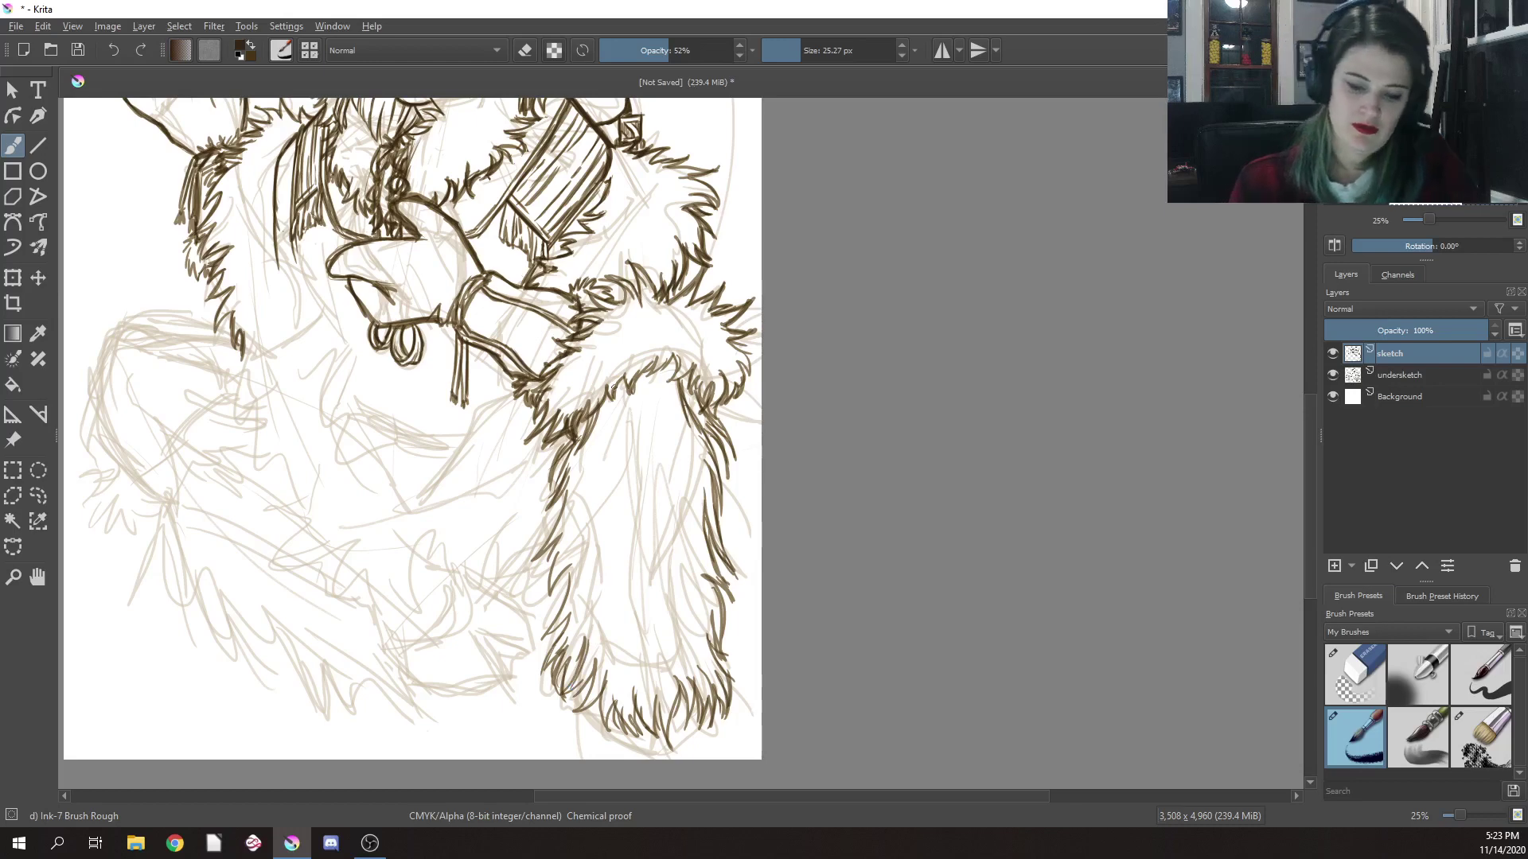
Add fur texture under the cuff and inside the sleeve's right, left, middle and lower areas
mouse_move(615, 387)
mouse_down()
mouse_move(599, 429)
mouse_move(642, 411)
mouse_move(647, 430)
mouse_up()
mouse_move(654, 369)
mouse_down()
mouse_move(653, 419)
mouse_move(673, 434)
mouse_move(693, 522)
mouse_up()
drag(686, 468, 694, 586)
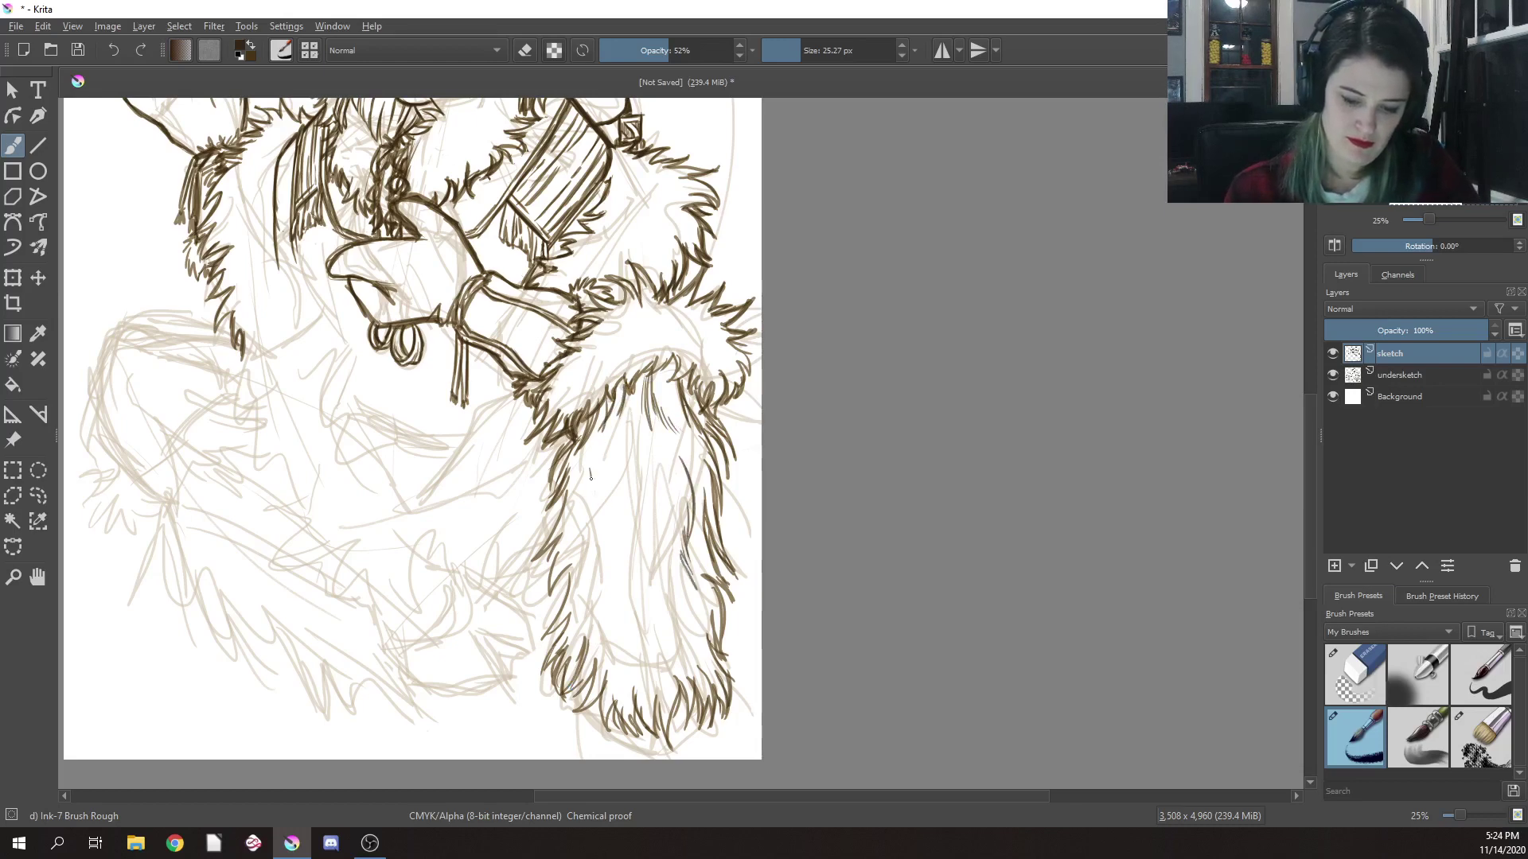
mouse_move(591, 475)
mouse_down()
mouse_move(569, 524)
mouse_move(603, 609)
mouse_up()
mouse_move(600, 526)
mouse_down()
mouse_move(605, 579)
mouse_move(629, 465)
mouse_move(634, 517)
mouse_up()
mouse_move(661, 577)
mouse_down()
mouse_move(680, 639)
mouse_move(688, 620)
mouse_move(705, 630)
mouse_move(661, 529)
mouse_move(660, 630)
mouse_move(630, 691)
mouse_up()
Fill the lower-left and upper sleeve with more fine fur strands
mouse_move(621, 649)
mouse_down()
mouse_move(626, 692)
mouse_move(621, 669)
mouse_up()
drag(615, 624, 616, 650)
mouse_move(612, 627)
mouse_down()
mouse_move(608, 648)
mouse_move(572, 640)
mouse_up()
mouse_move(584, 595)
mouse_down()
mouse_move(578, 624)
mouse_move(575, 611)
mouse_up()
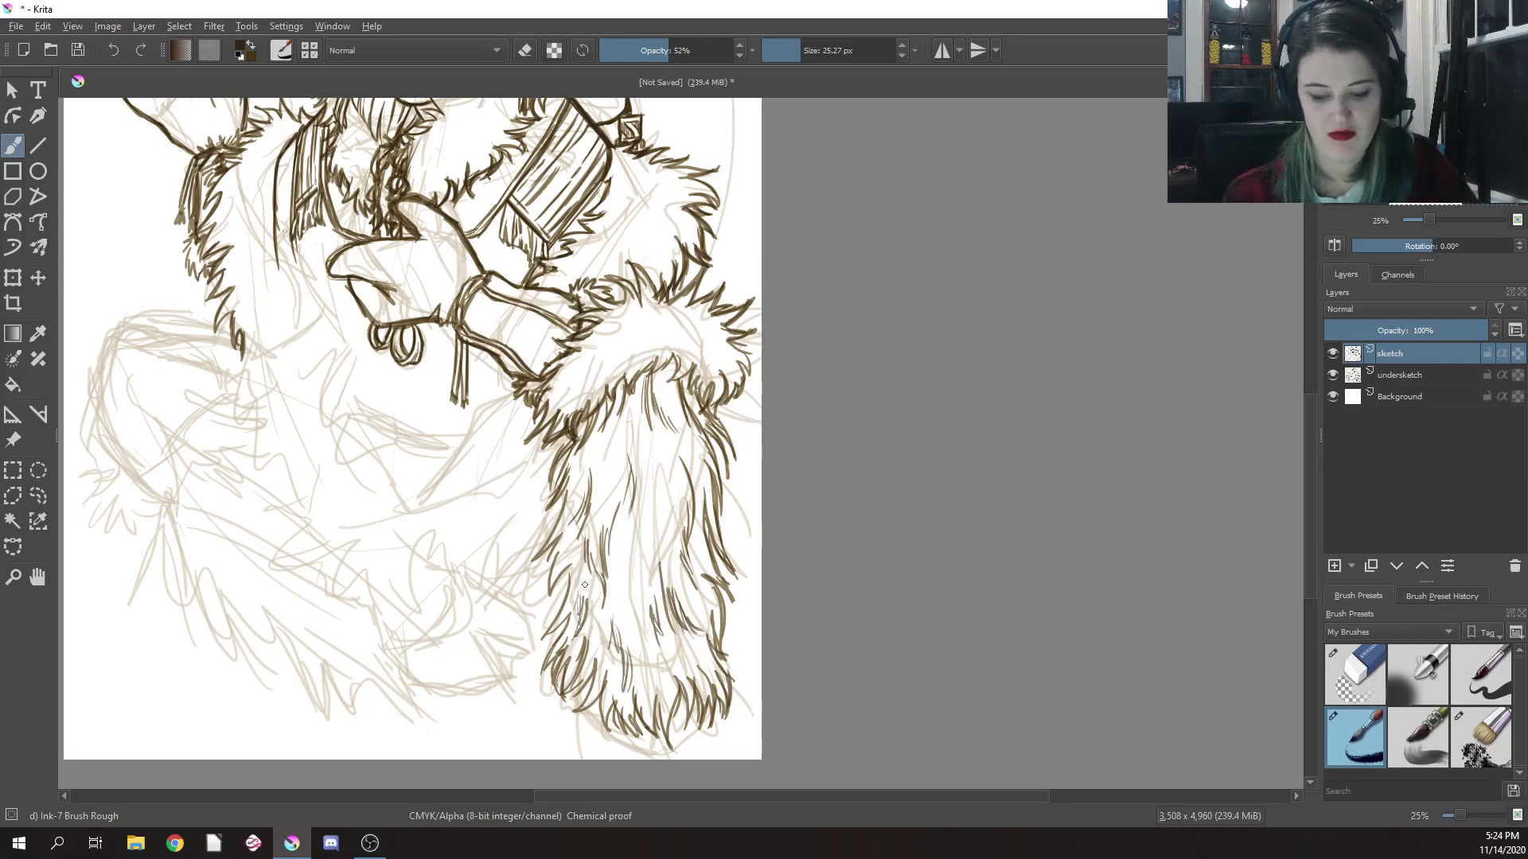
drag(626, 404, 633, 460)
drag(637, 436, 655, 478)
drag(652, 457, 672, 502)
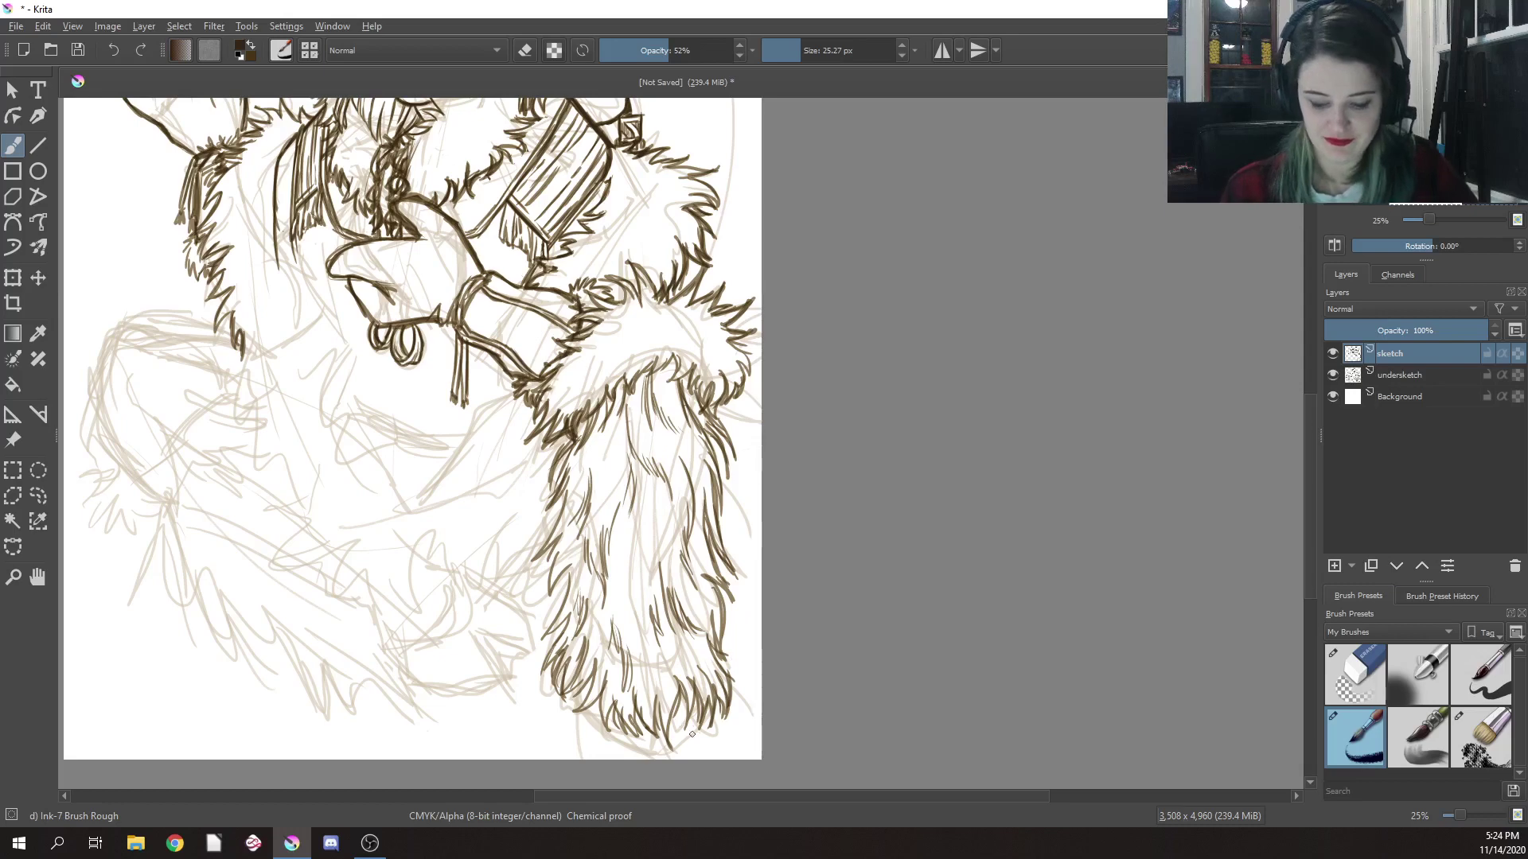
Ink and close the sleeve's rounded bottom tip, then pan to the figure's left side
drag(692, 734, 669, 751)
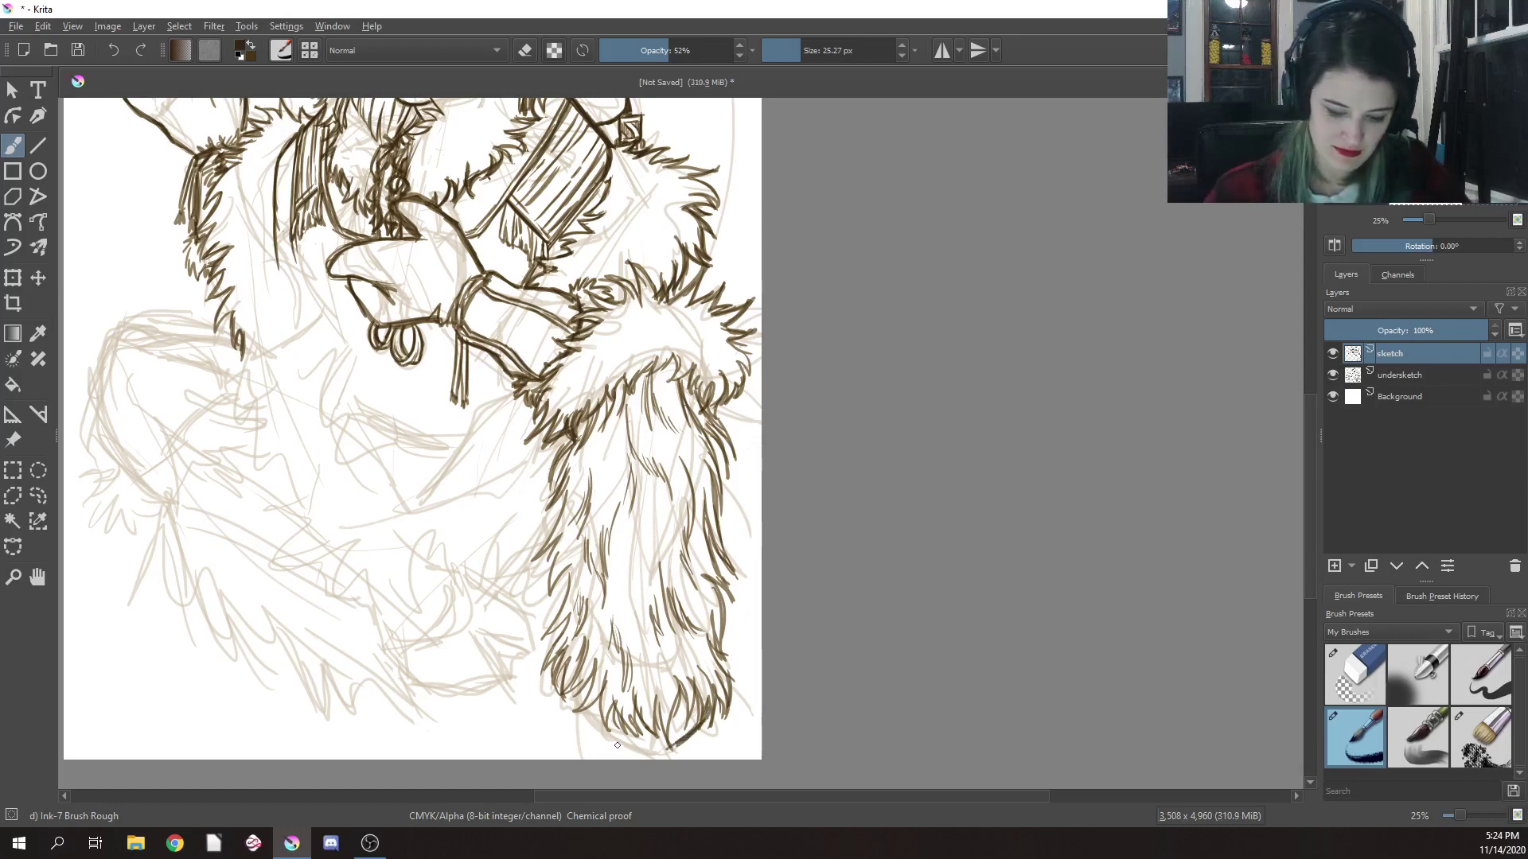
mouse_move(615, 705)
mouse_down()
mouse_move(583, 738)
mouse_move(619, 743)
mouse_up()
mouse_move(640, 741)
mouse_down()
mouse_move(578, 741)
mouse_move(650, 754)
mouse_move(676, 741)
mouse_up()
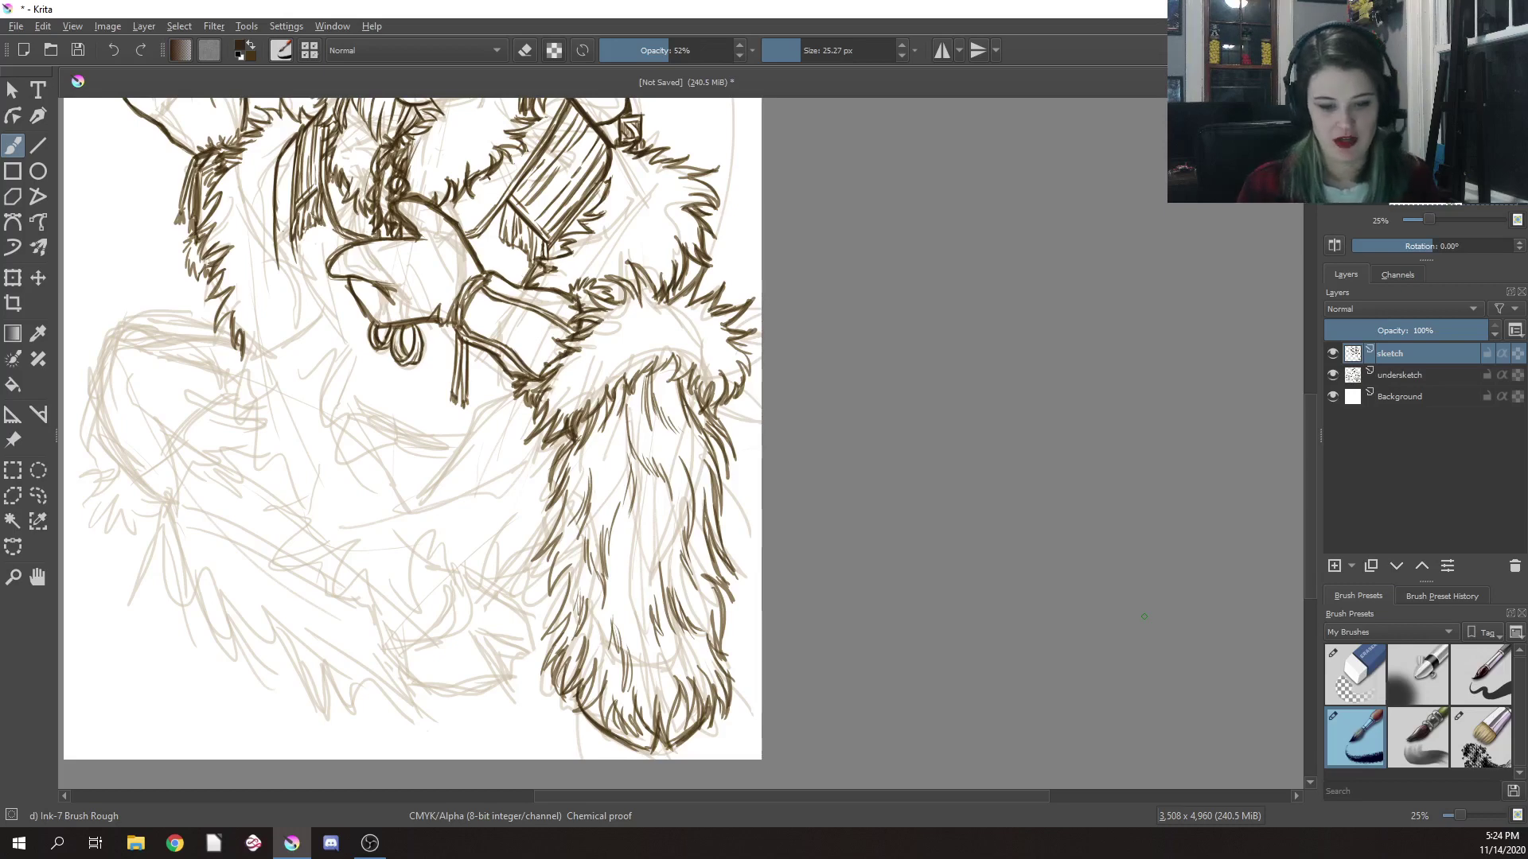
drag(704, 612, 958, 629)
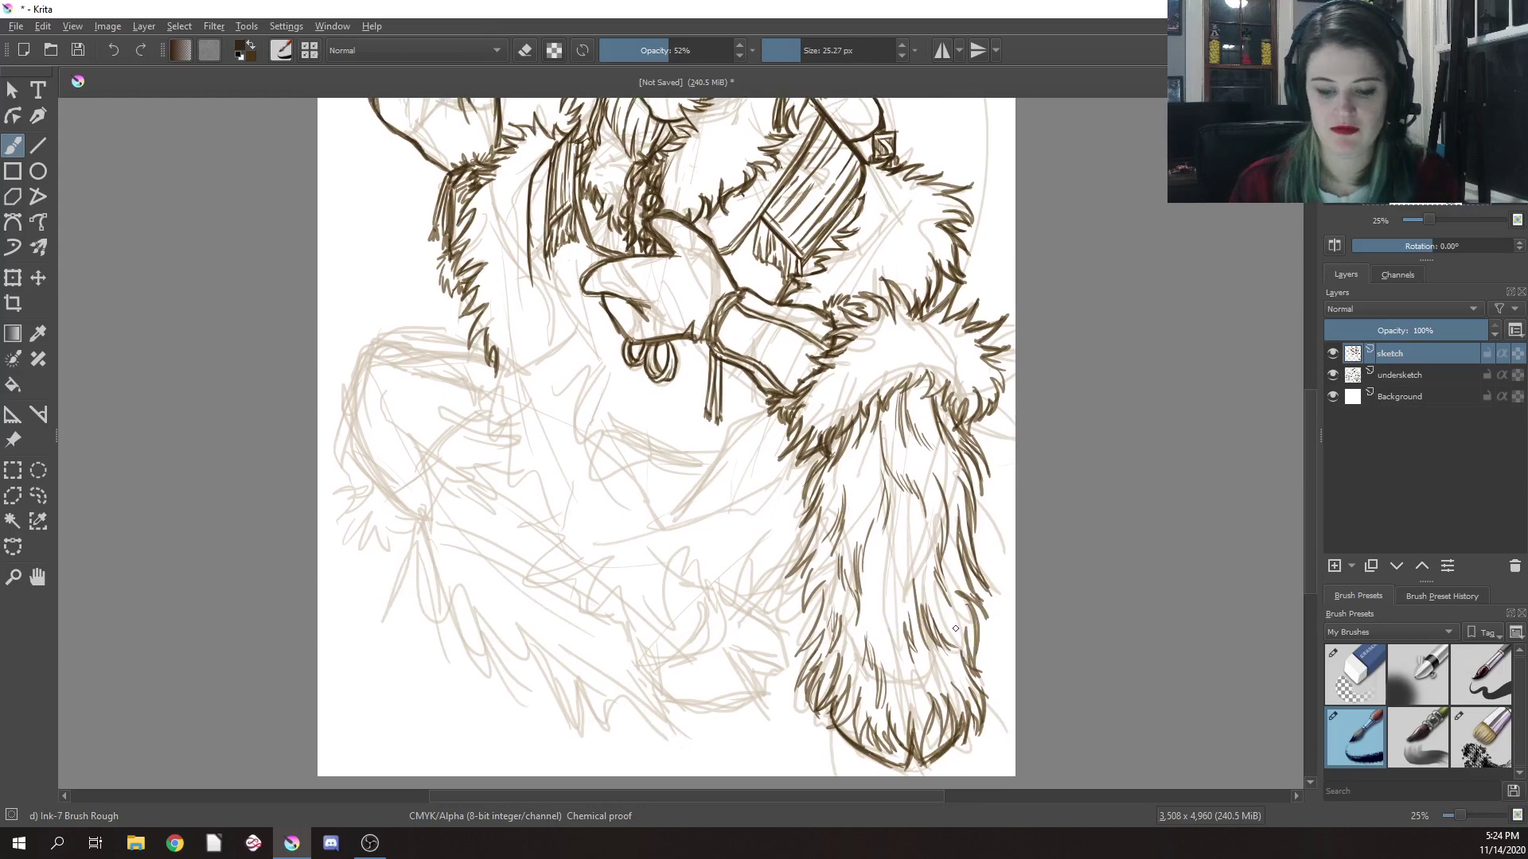
Draw a diagonal line toward the fur sleeve and hatch along the figure's left contour
mouse_move(686, 522)
mouse_down()
mouse_move(799, 460)
mouse_move(644, 526)
mouse_up()
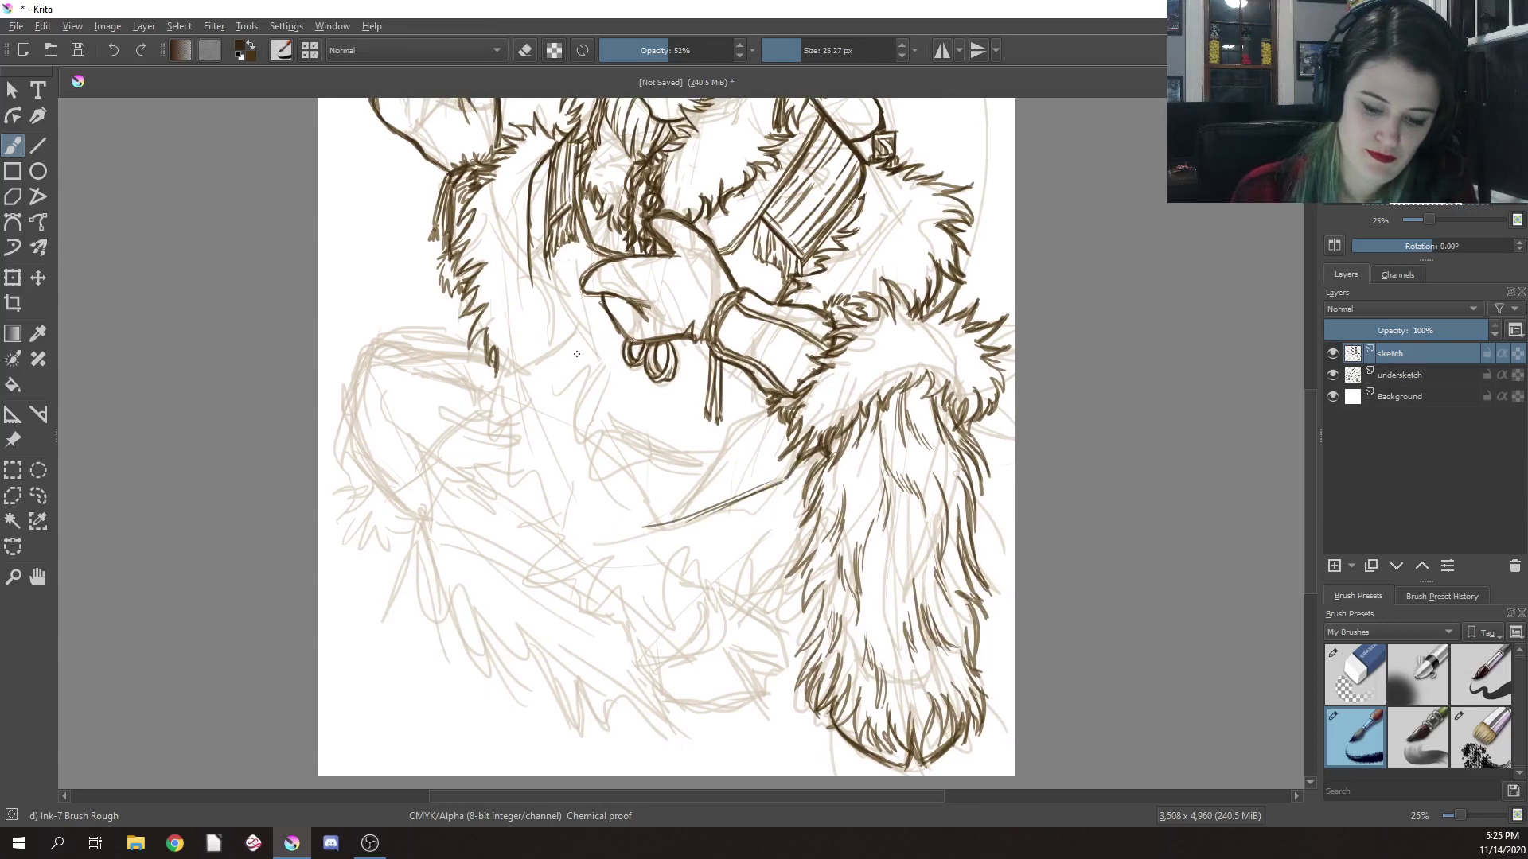
mouse_move(570, 351)
mouse_down()
mouse_move(605, 374)
mouse_move(633, 478)
mouse_move(652, 498)
mouse_move(651, 467)
mouse_move(662, 514)
mouse_up()
drag(642, 510, 665, 525)
drag(645, 519, 667, 532)
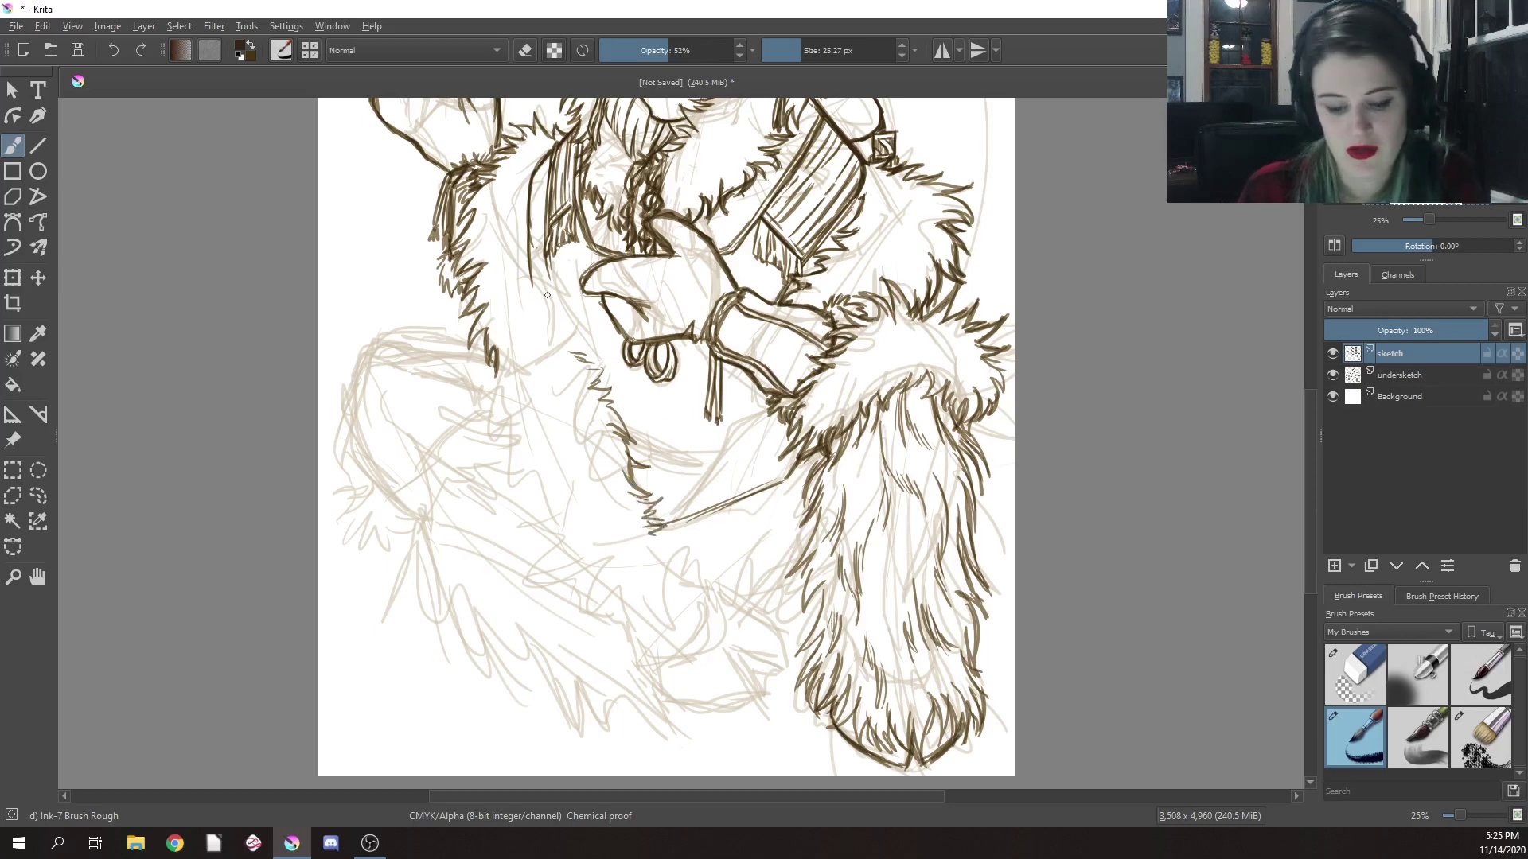
drag(480, 362, 500, 390)
drag(494, 370, 508, 412)
mouse_move(501, 393)
mouse_down()
mouse_move(511, 483)
mouse_move(580, 518)
mouse_move(545, 549)
mouse_move(566, 581)
mouse_move(586, 560)
mouse_move(635, 609)
mouse_move(656, 589)
mouse_move(682, 611)
mouse_move(693, 580)
mouse_up()
Redraw the diagonal darker and ink the cape's lower fur contour leftward
mouse_move(677, 522)
mouse_down()
mouse_move(790, 476)
mouse_move(770, 485)
mouse_up()
mouse_move(811, 576)
mouse_down()
mouse_move(775, 596)
mouse_move(787, 560)
mouse_move(748, 601)
mouse_up()
drag(745, 581, 726, 612)
drag(726, 607, 711, 619)
drag(716, 586, 688, 619)
drag(681, 566, 645, 616)
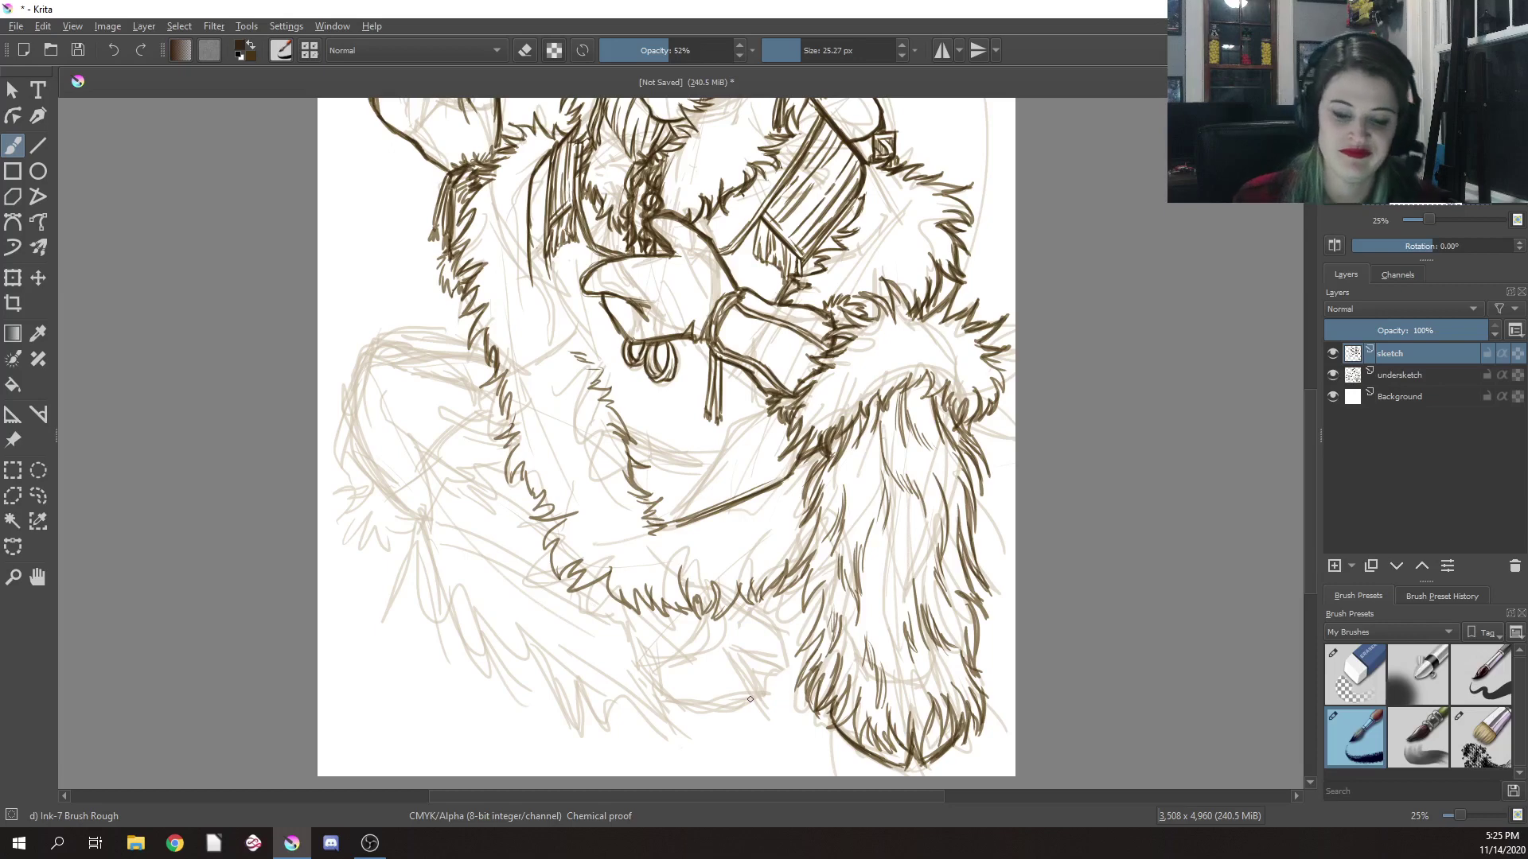
Erase part of the cape's left edge line and redraw it with Ink-7 Brush Rough
right_click(525, 276)
click(532, 162)
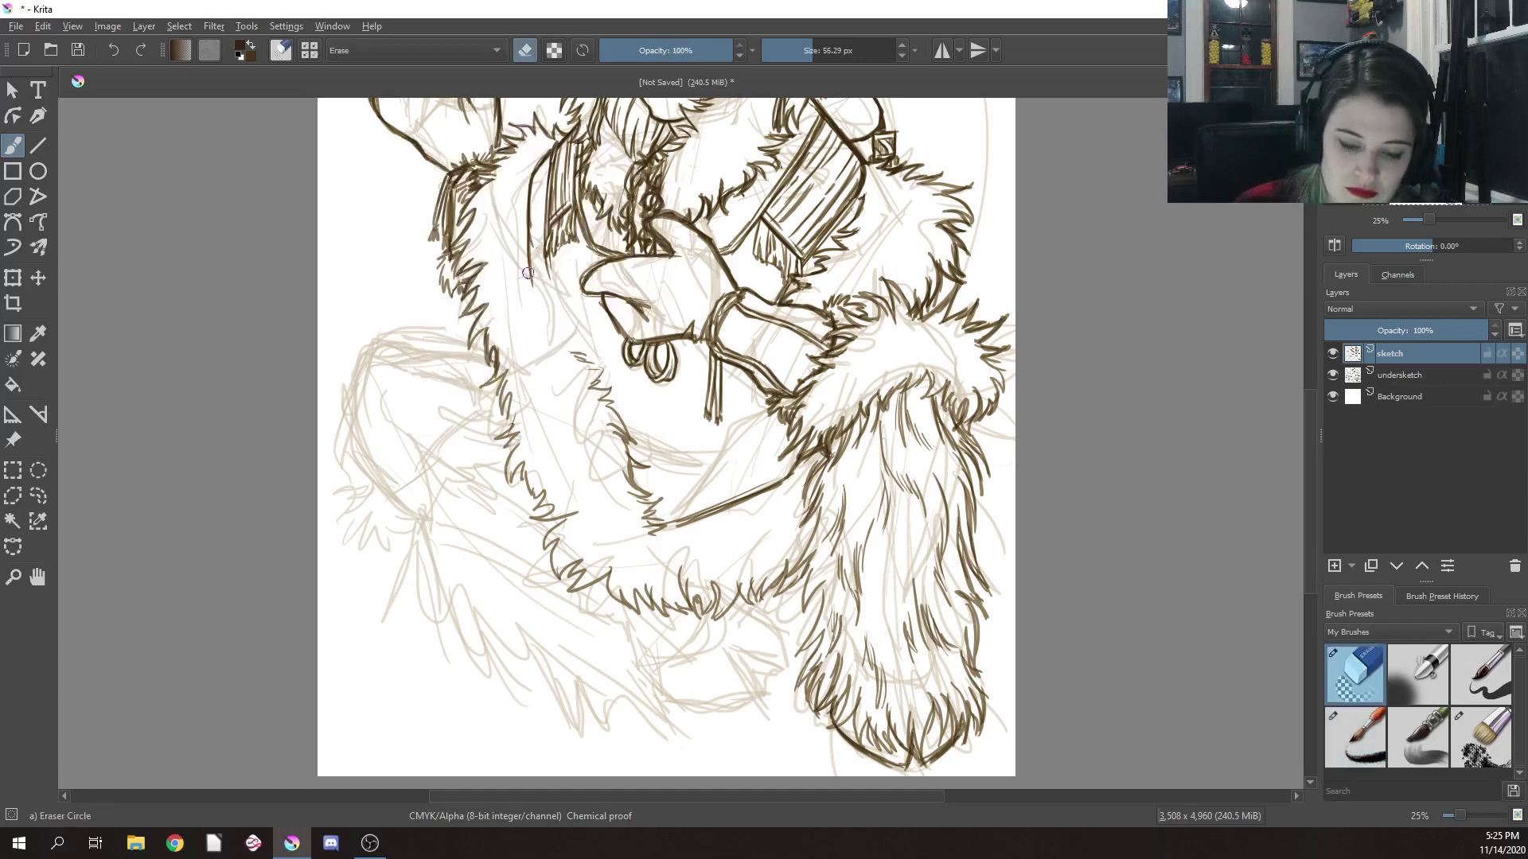
drag(527, 273, 518, 220)
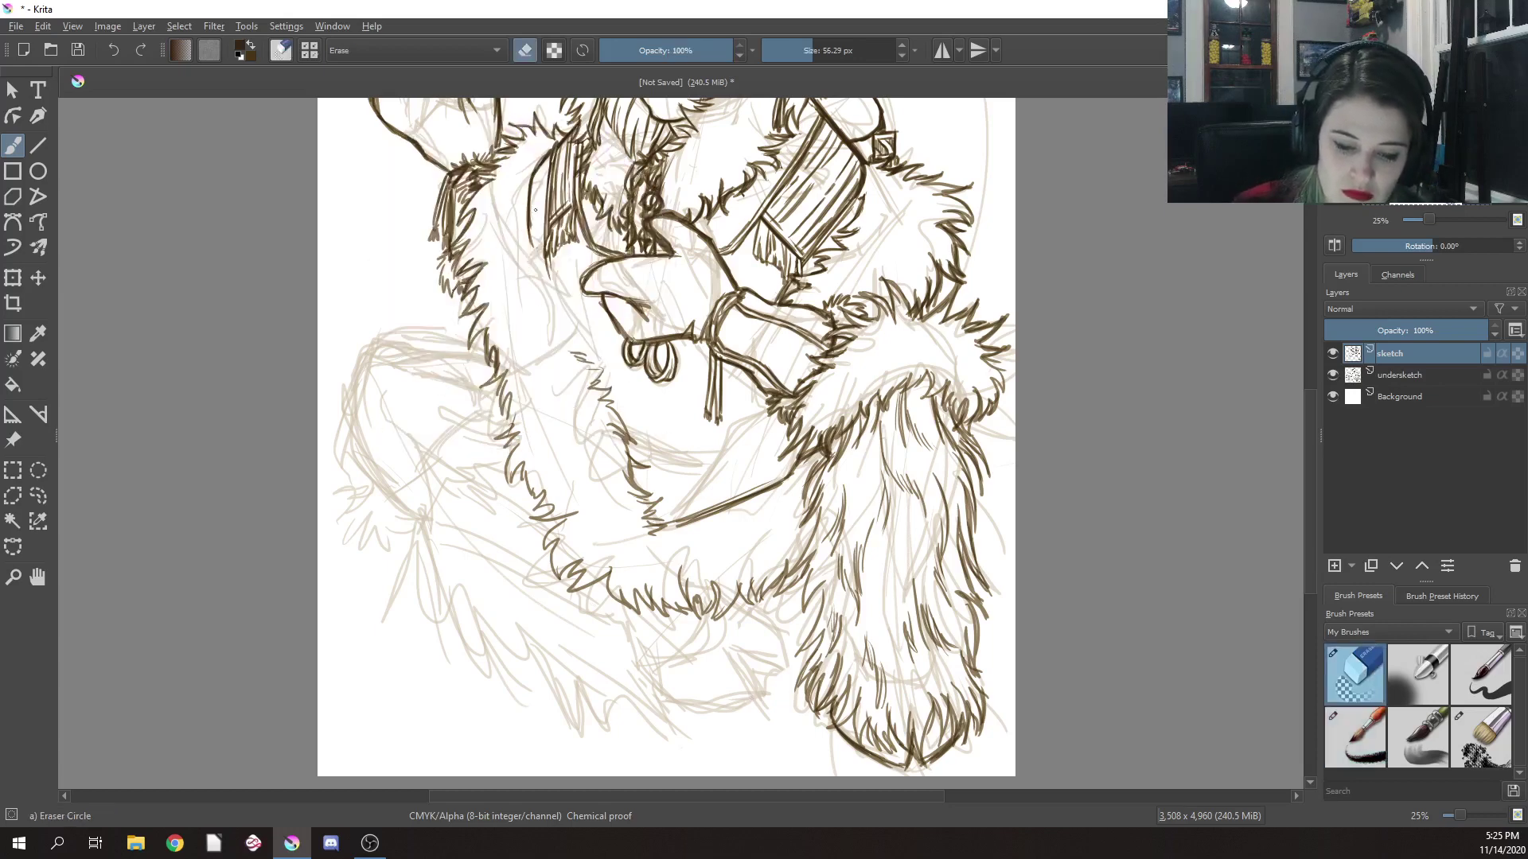
right_click(546, 267)
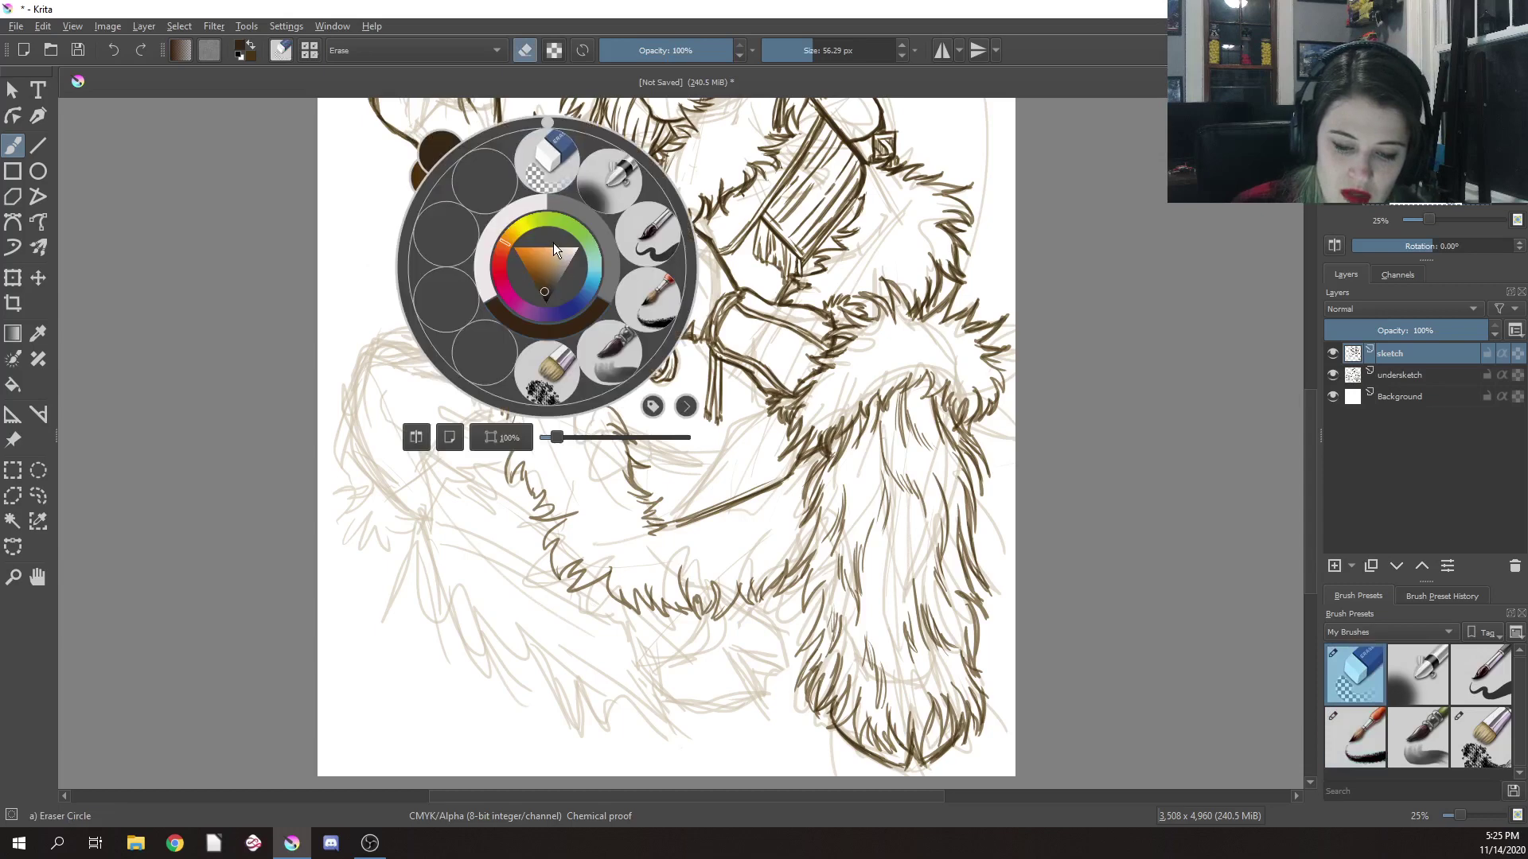
click(647, 300)
mouse_move(526, 230)
mouse_down()
mouse_move(543, 291)
mouse_move(528, 231)
mouse_move(566, 339)
mouse_up()
Thicken the cape's left edge and hatch inside the cape and near the sleeve's fur edge
drag(553, 321, 572, 345)
drag(543, 293, 565, 326)
drag(540, 278, 557, 314)
drag(531, 241, 551, 303)
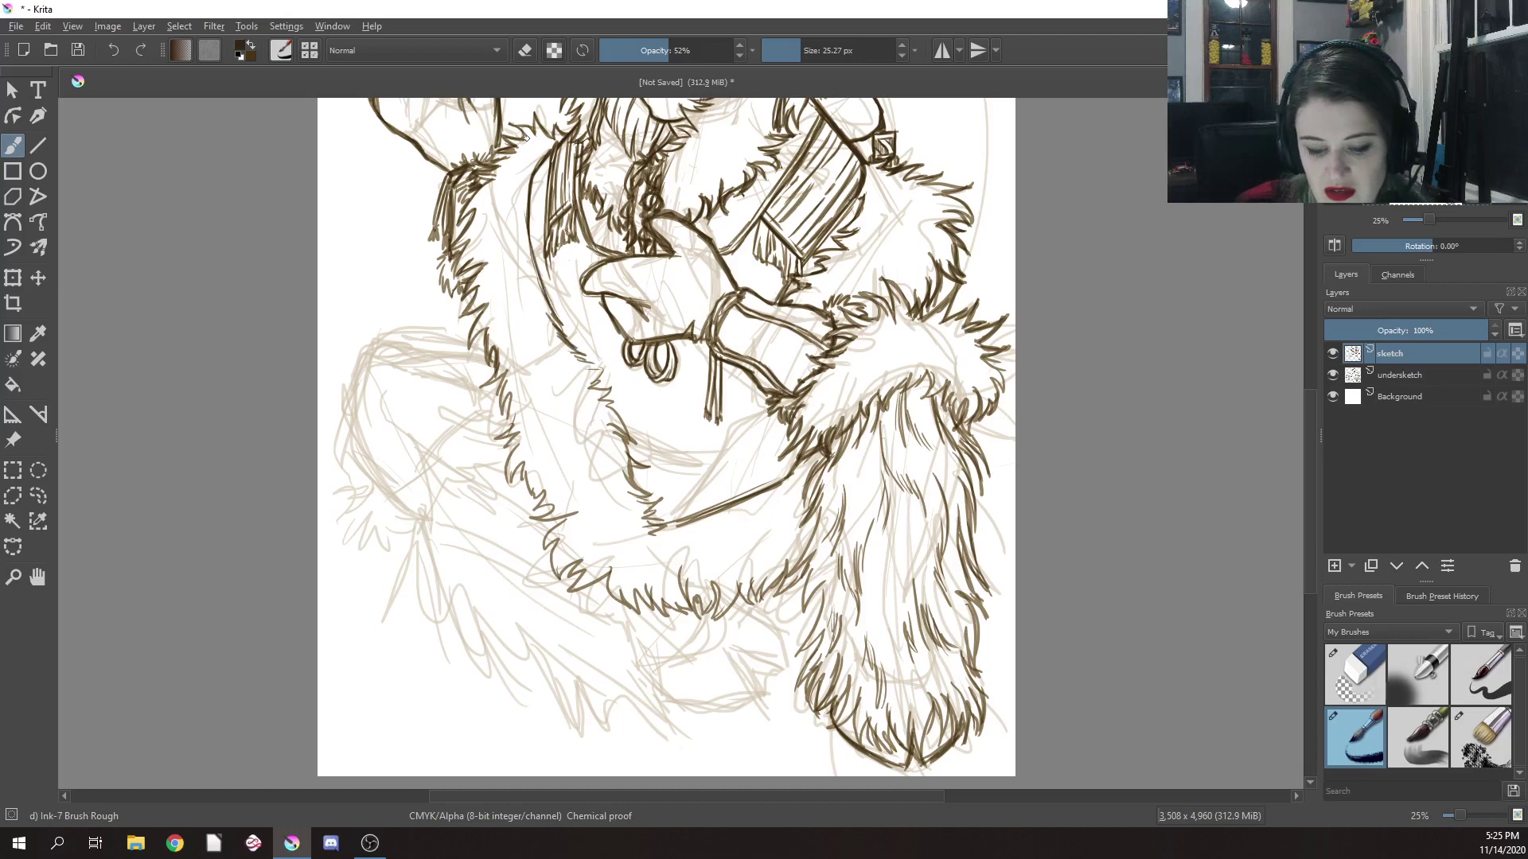
drag(583, 368, 606, 377)
drag(593, 369, 605, 382)
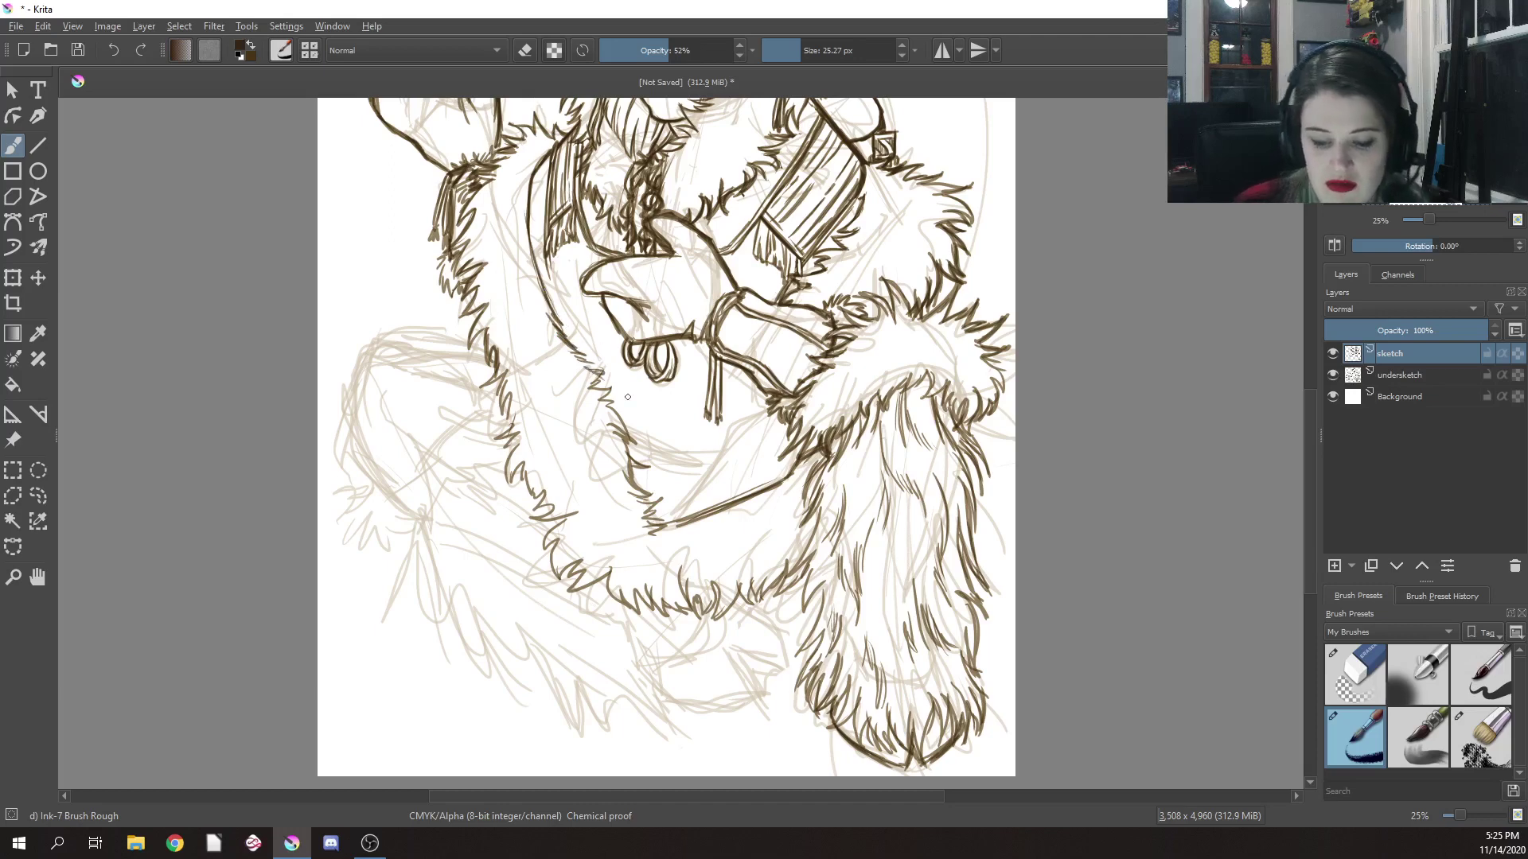
drag(802, 441, 777, 481)
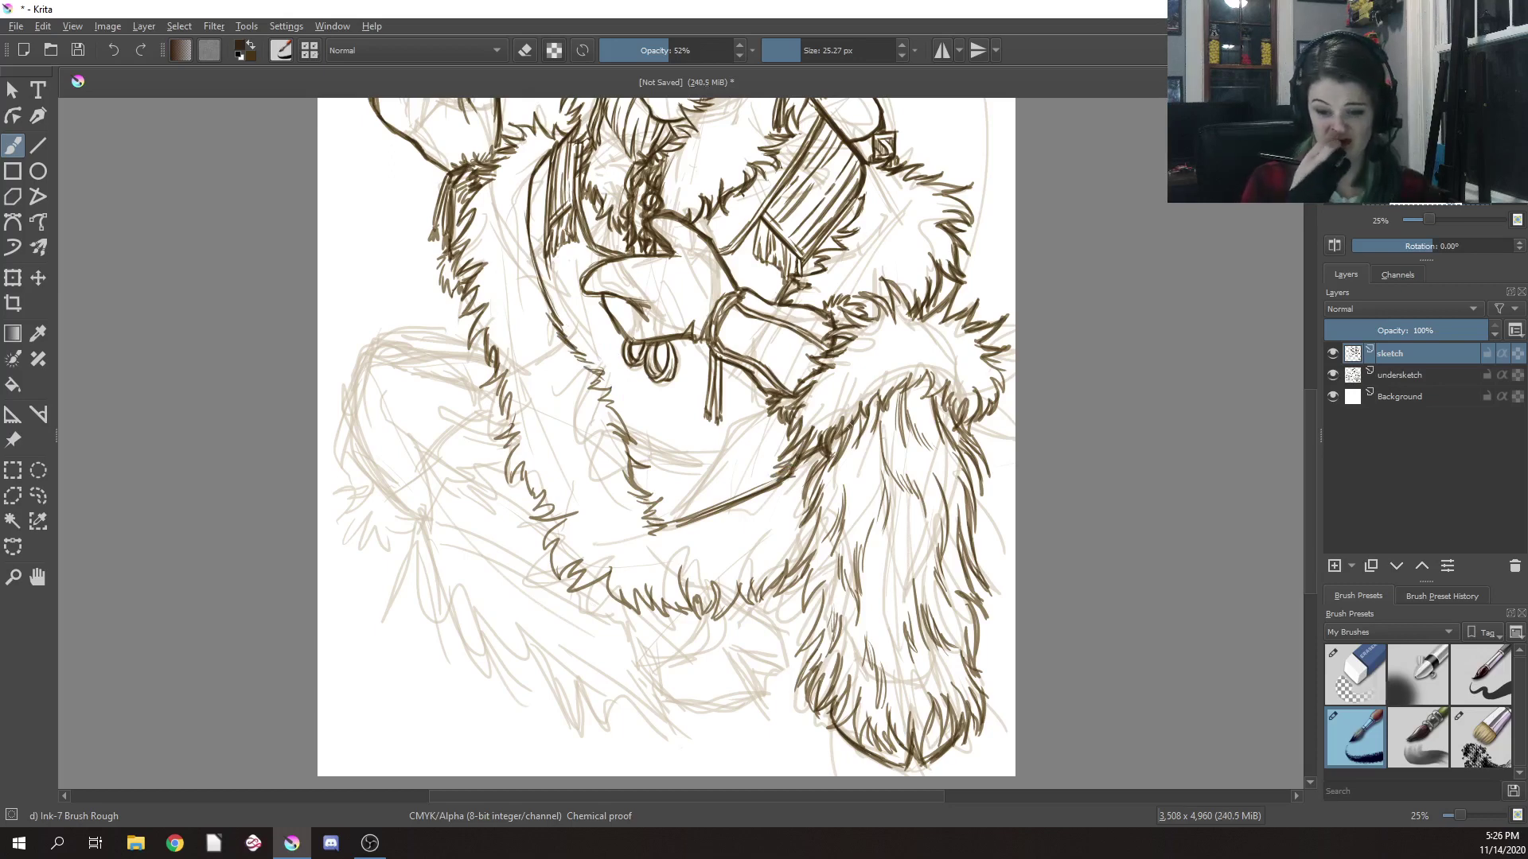
Erase the stray diagonal stroke by the sleeve and ink the fur edge beside it
right_click(747, 366)
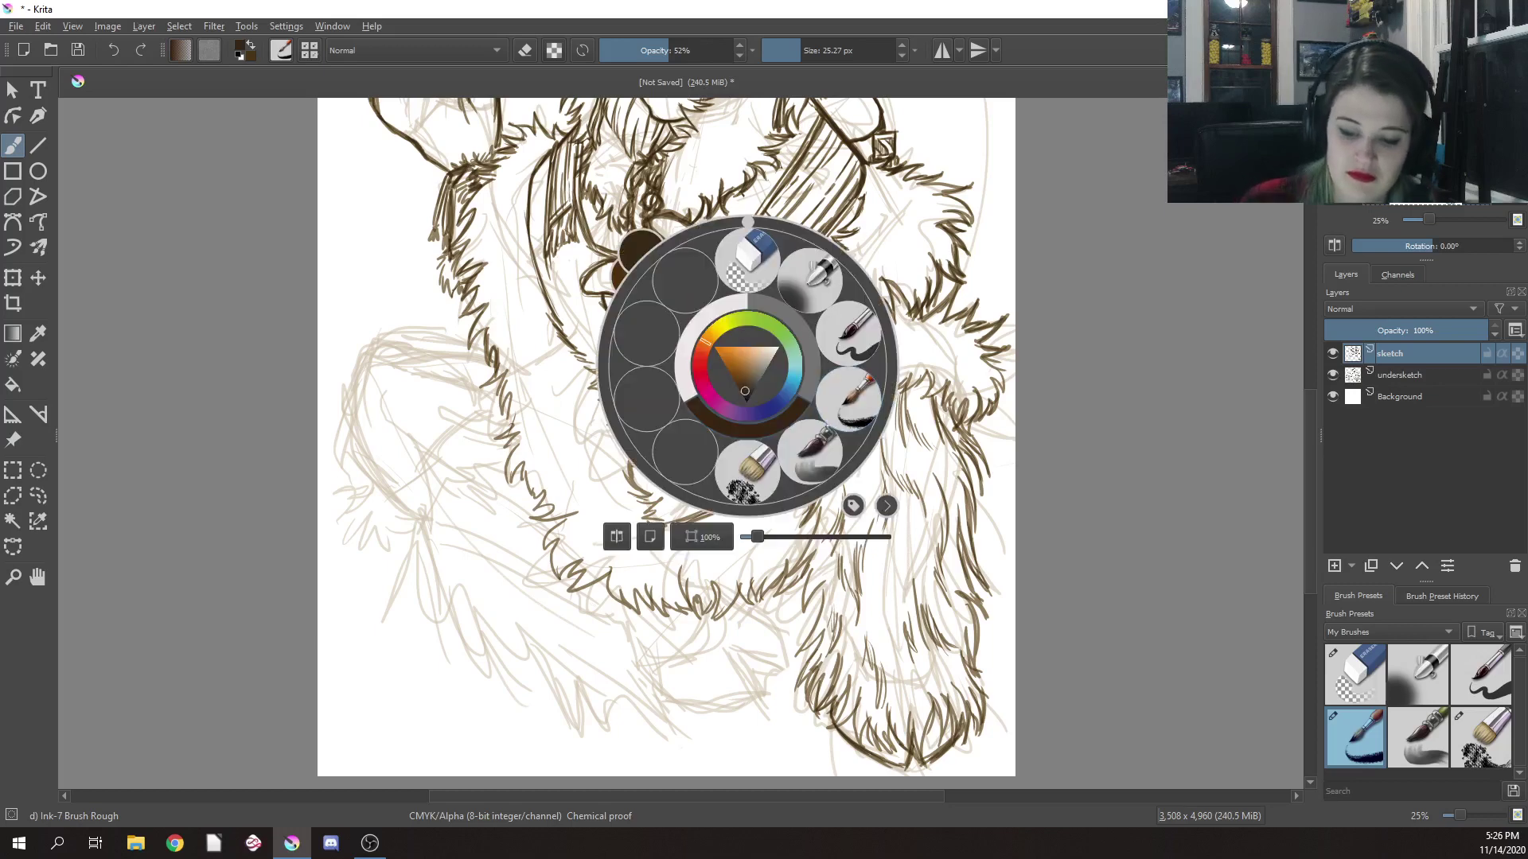
click(760, 267)
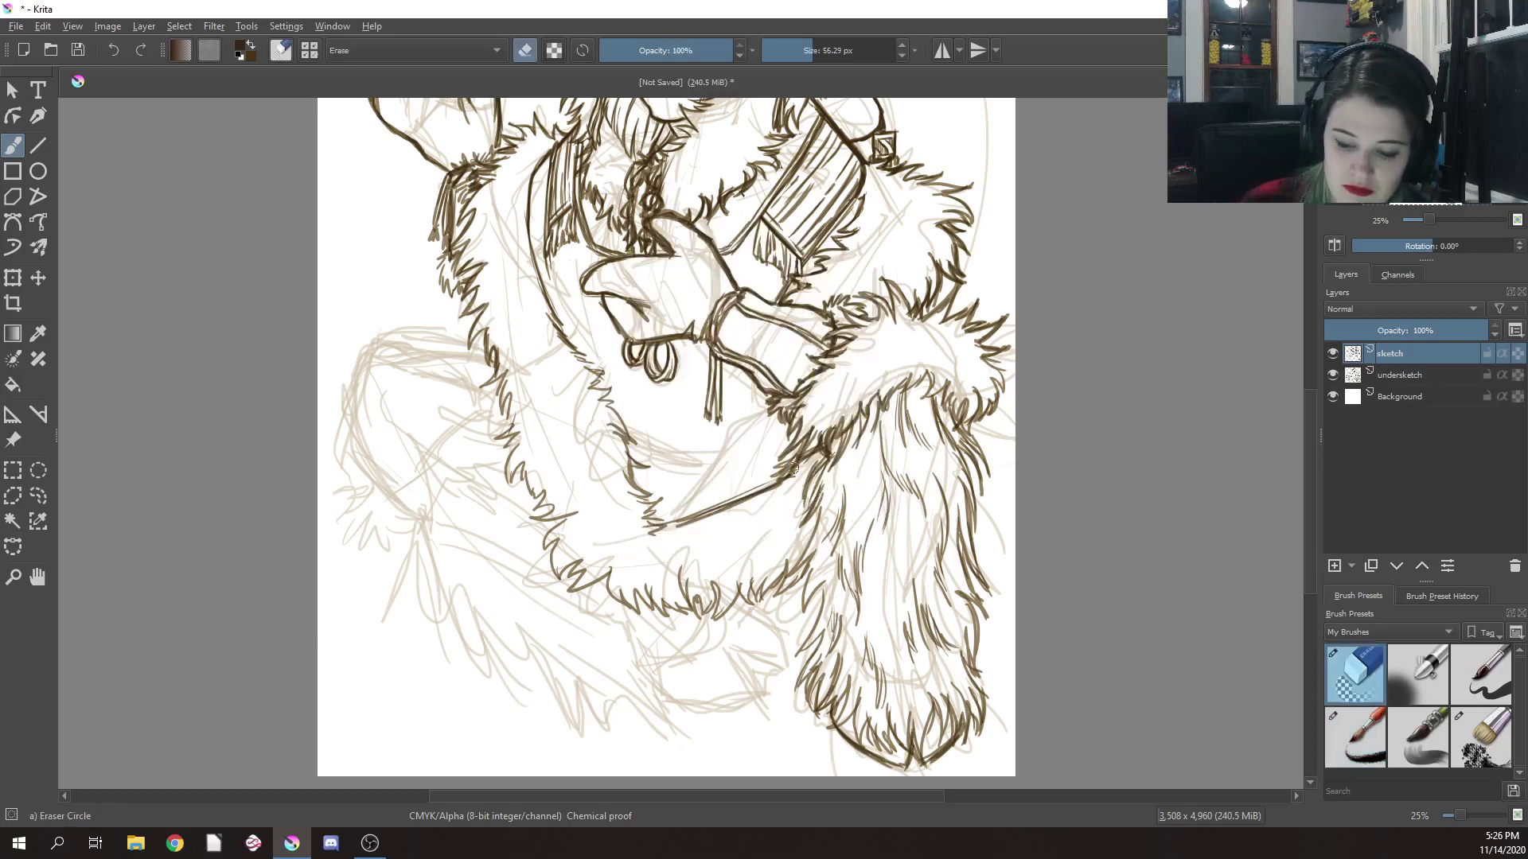
mouse_move(790, 473)
mouse_down()
mouse_move(776, 469)
mouse_move(790, 457)
mouse_move(752, 497)
mouse_move(712, 502)
mouse_up()
right_click(766, 408)
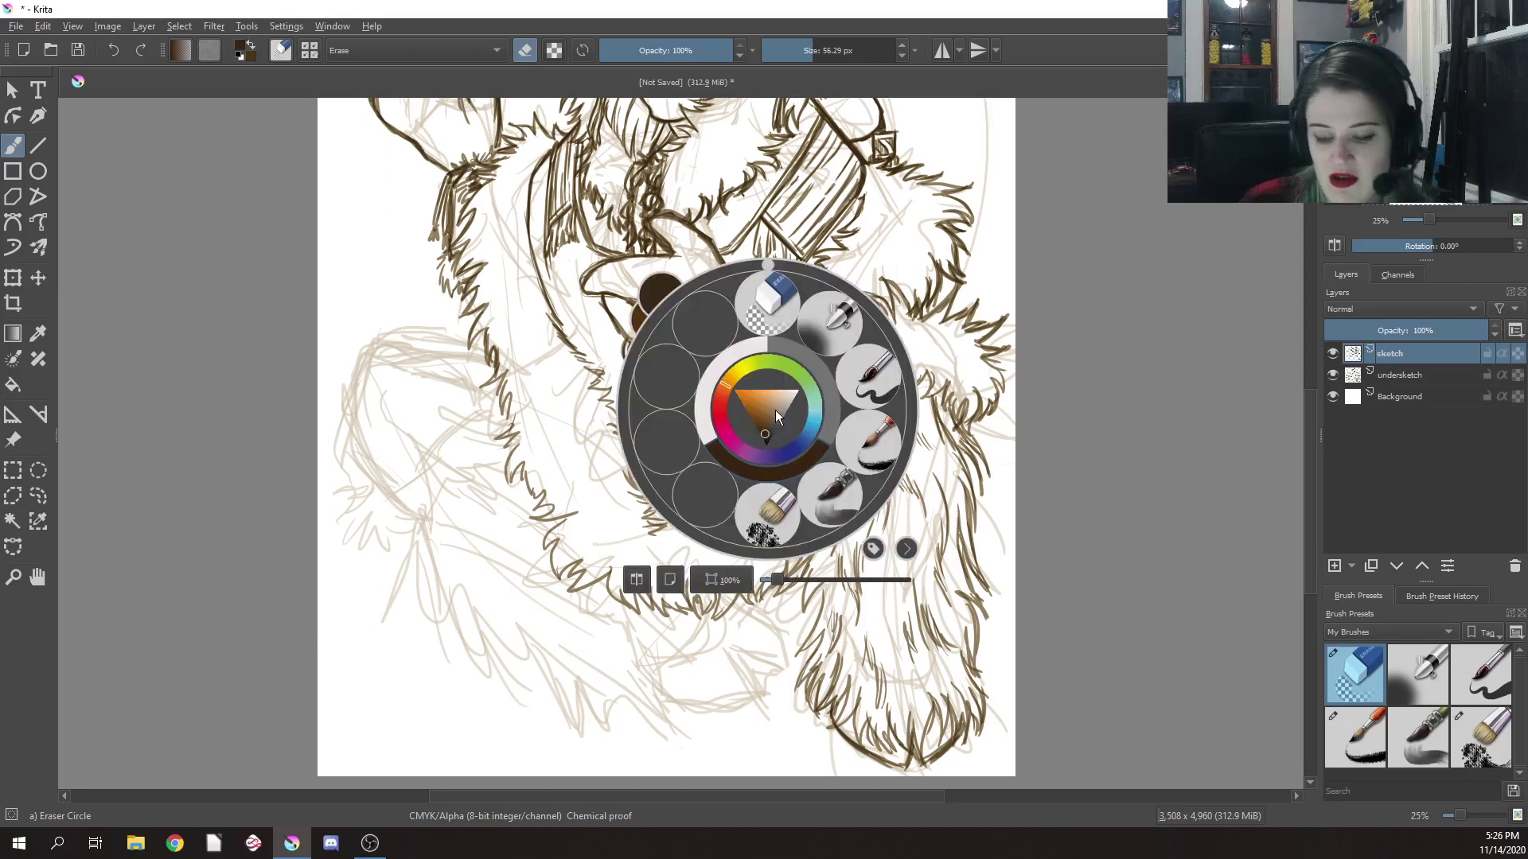
click(859, 454)
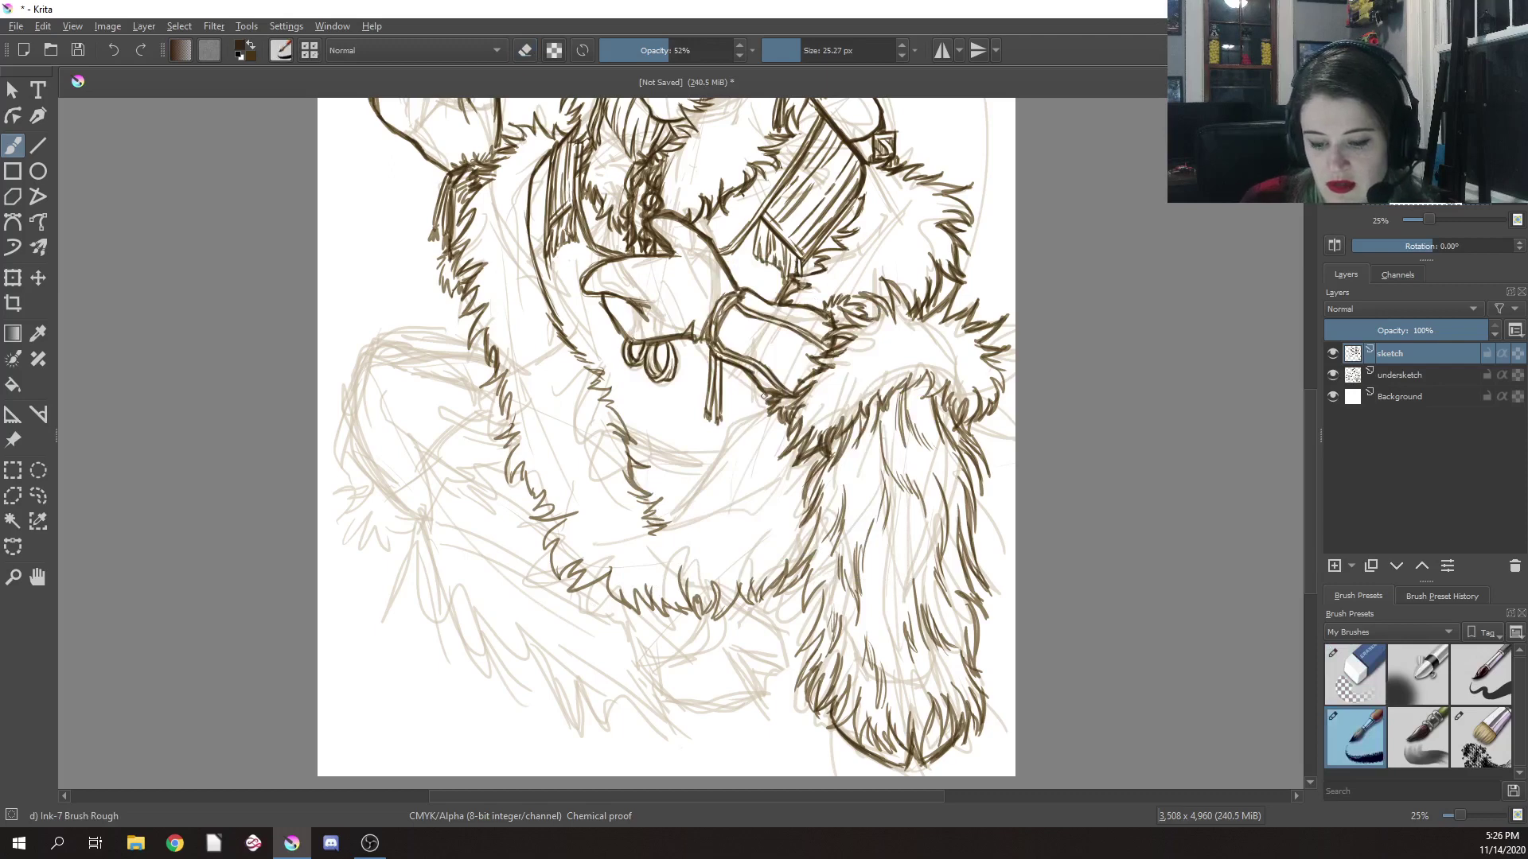
mouse_move(755, 374)
mouse_down()
mouse_move(759, 434)
mouse_move(770, 422)
mouse_move(737, 442)
mouse_move(726, 495)
mouse_up()
Extend the fur edge line downward and hatch the tunic beneath it
mouse_move(739, 431)
mouse_down()
mouse_move(726, 510)
mouse_move(691, 513)
mouse_up()
drag(733, 464, 690, 515)
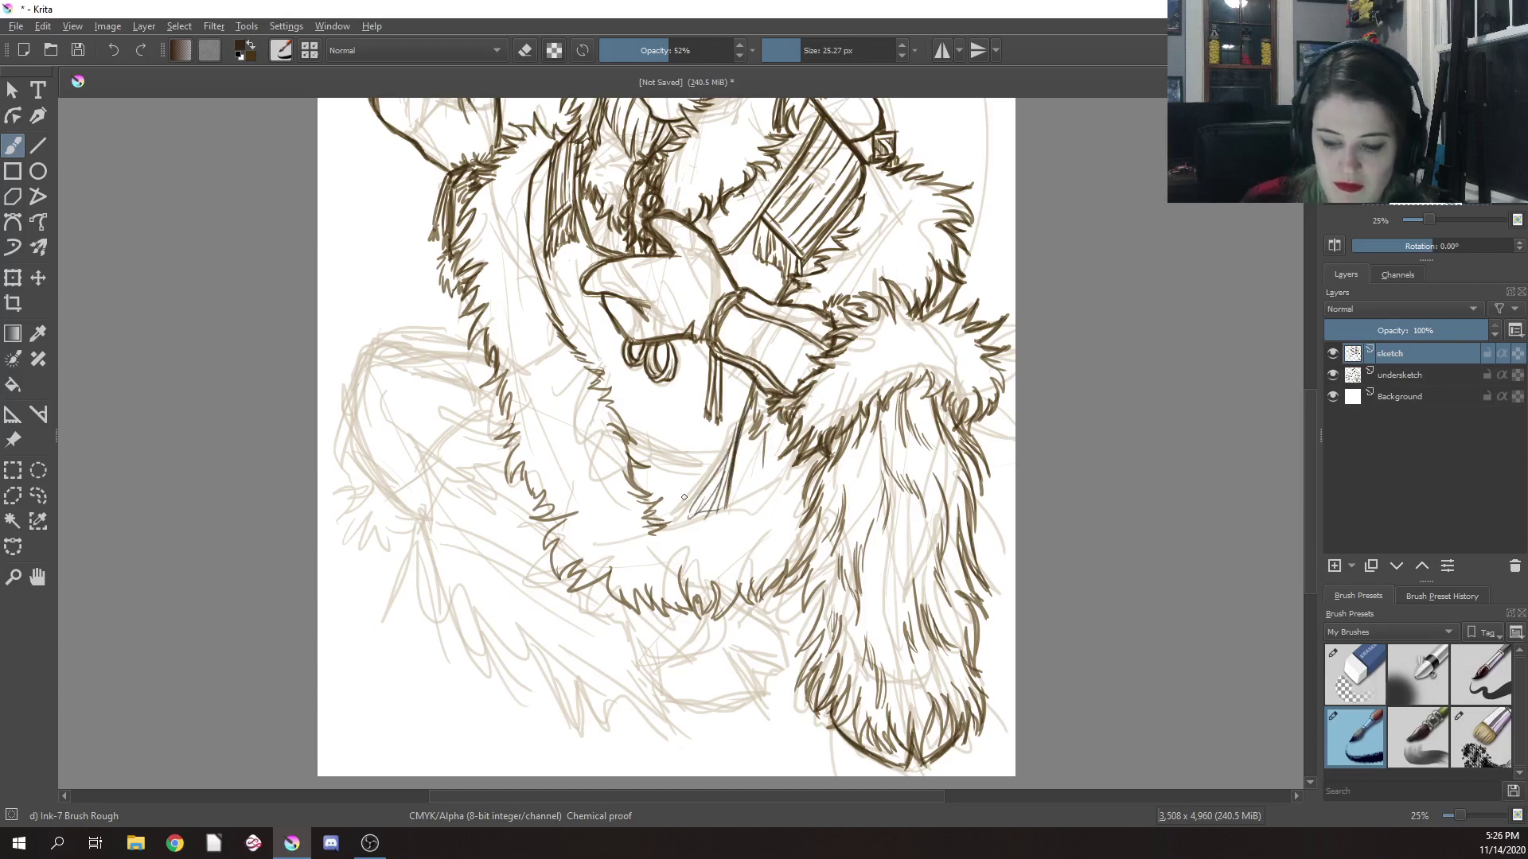
drag(724, 465, 690, 517)
drag(766, 455, 756, 490)
mouse_move(778, 477)
mouse_down()
mouse_move(666, 534)
mouse_move(748, 499)
mouse_up()
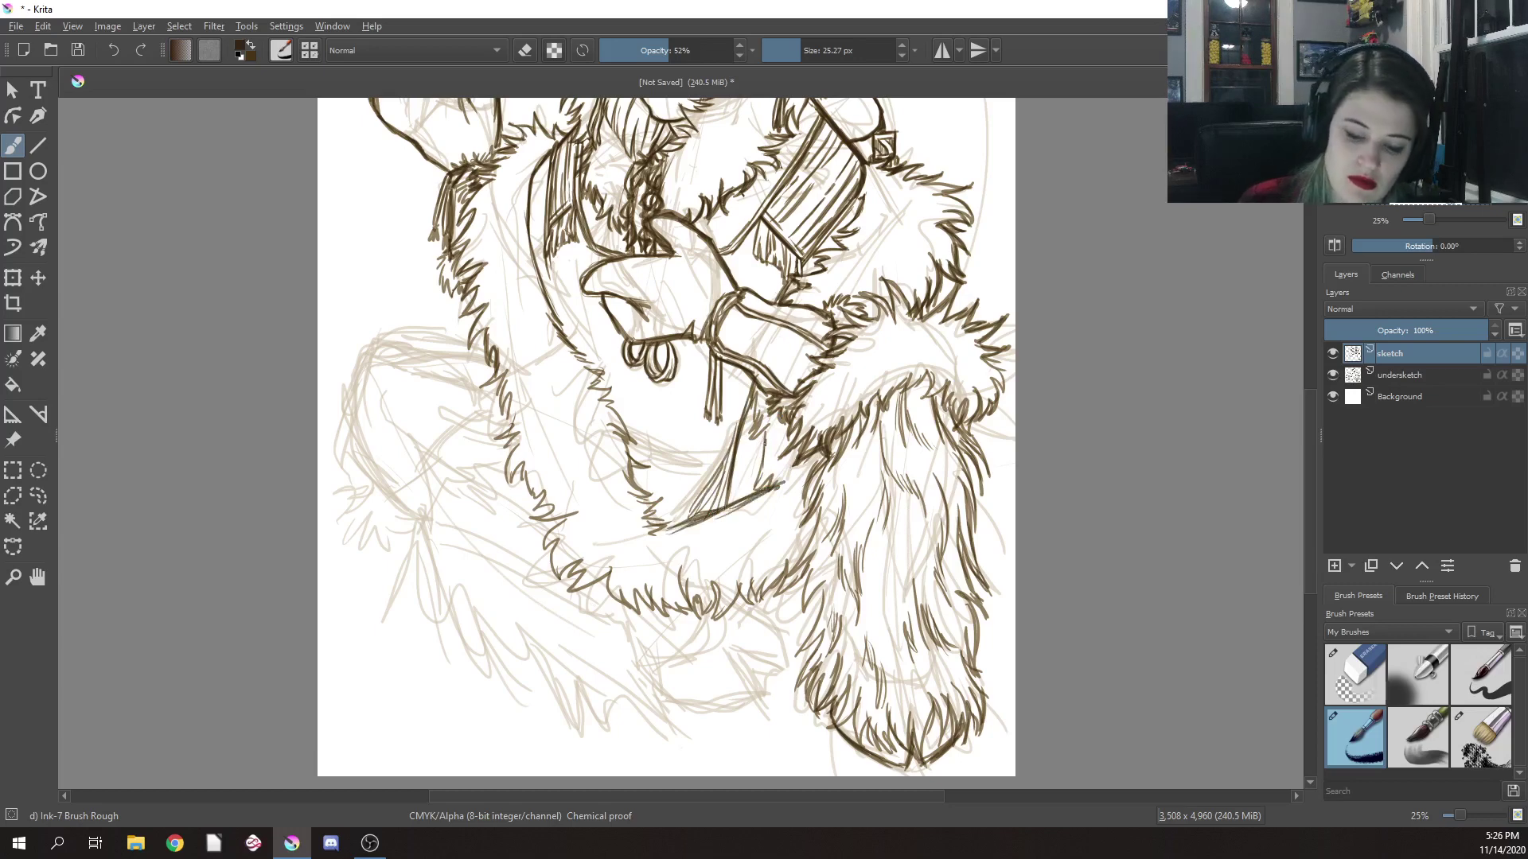
drag(766, 446, 744, 474)
drag(761, 464, 750, 481)
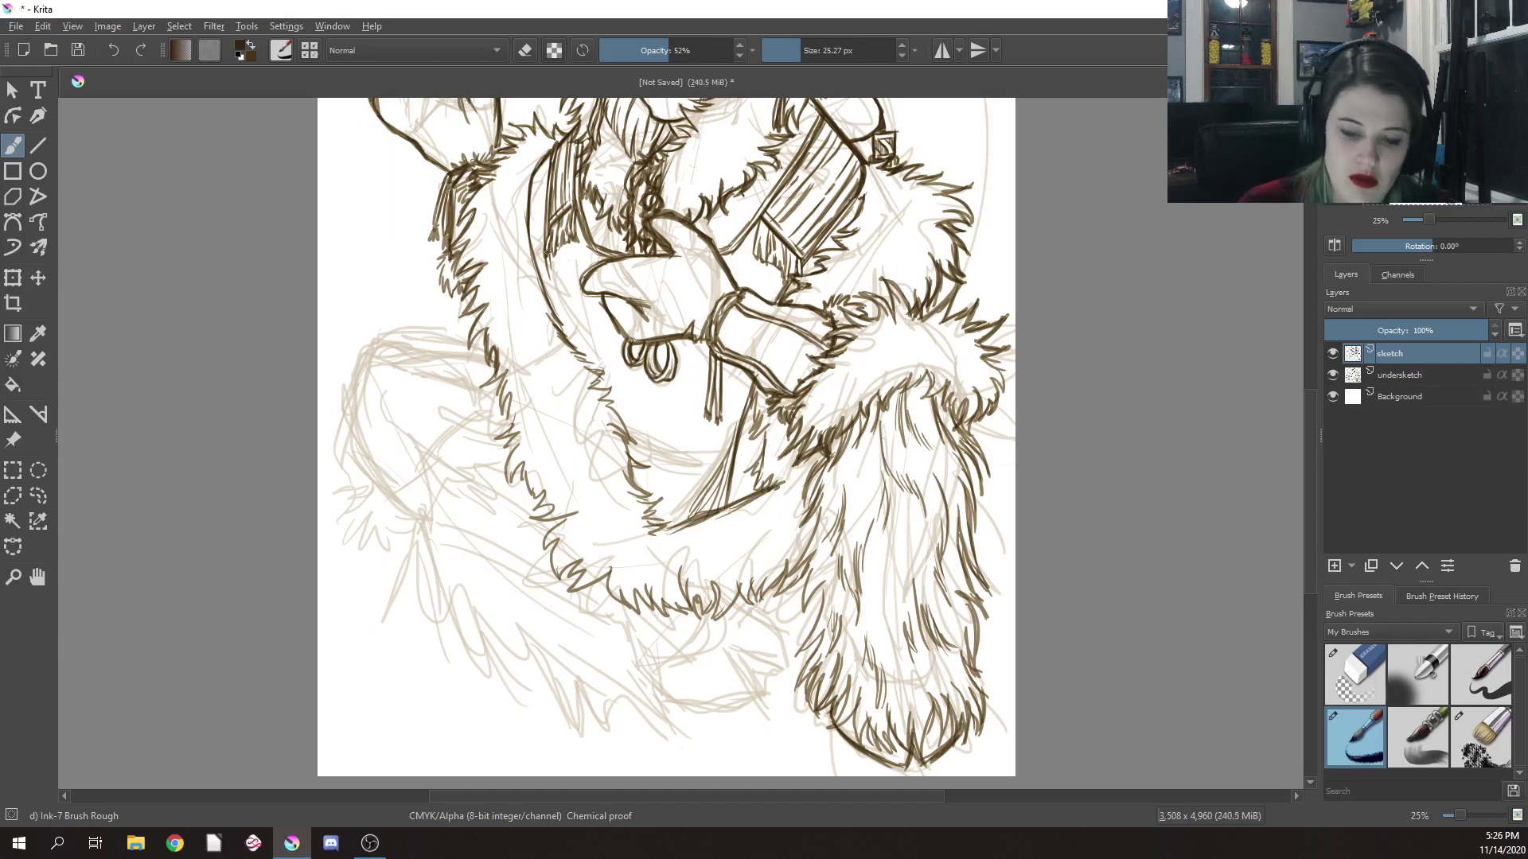
Ink and thicken the tunic's long left edge, its lower band, and a line by the striped strap
mouse_move(548, 253)
mouse_down()
mouse_move(623, 394)
mouse_move(659, 506)
mouse_move(762, 486)
mouse_move(724, 498)
mouse_up()
mouse_move(670, 525)
mouse_down()
mouse_move(686, 517)
mouse_move(658, 492)
mouse_move(674, 518)
mouse_up()
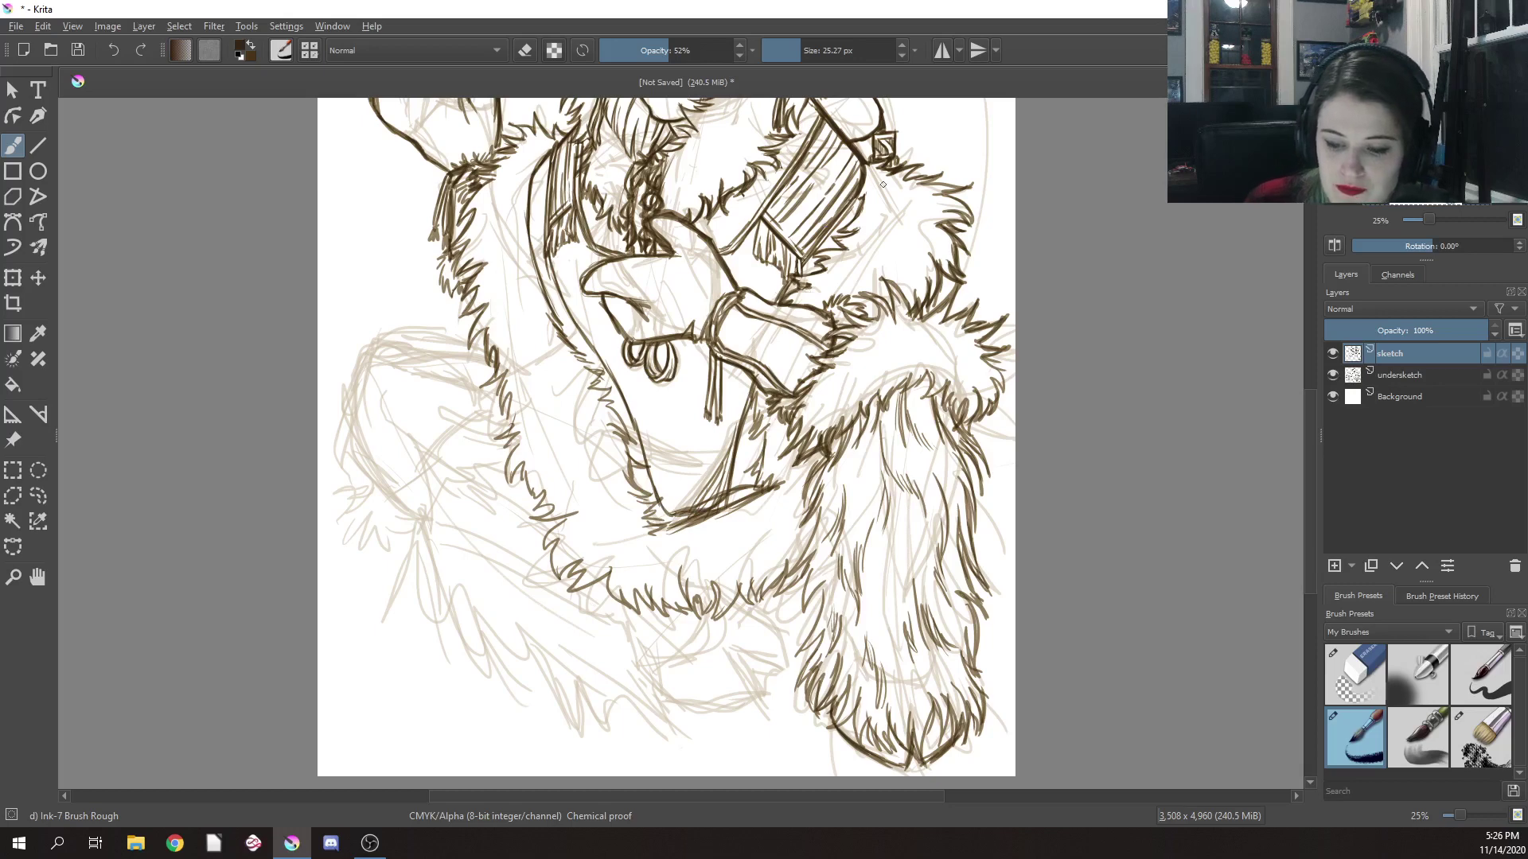
drag(858, 199, 840, 225)
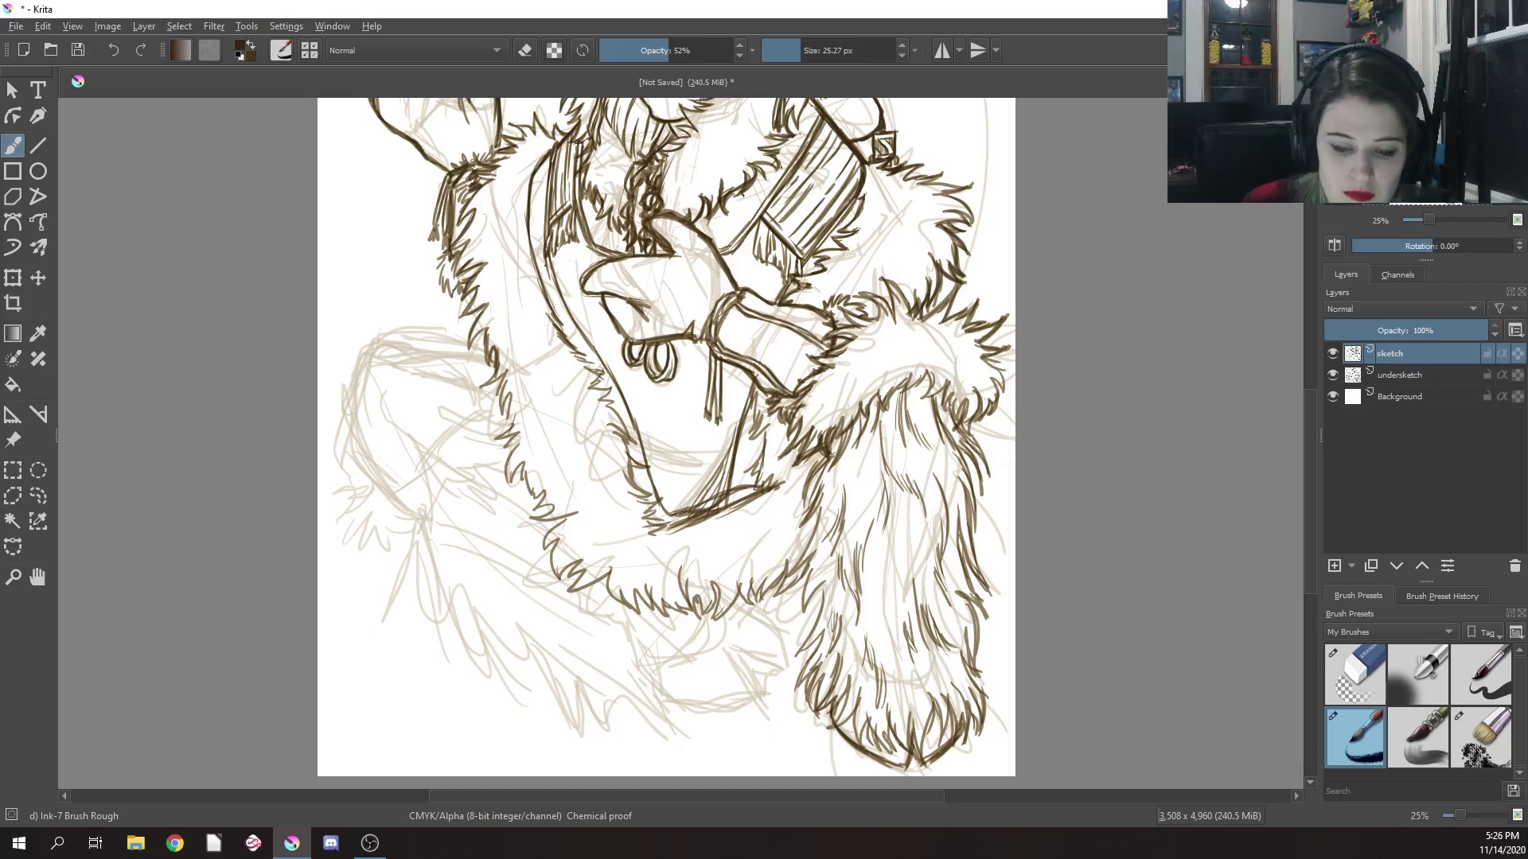
drag(547, 263, 592, 354)
mouse_move(558, 297)
mouse_down()
mouse_move(662, 514)
mouse_move(752, 487)
mouse_move(724, 443)
mouse_move(722, 483)
mouse_move(690, 500)
mouse_up()
Erase a stray mark with Eraser Circle and return to the rough ink brush
right_click(740, 393)
click(786, 317)
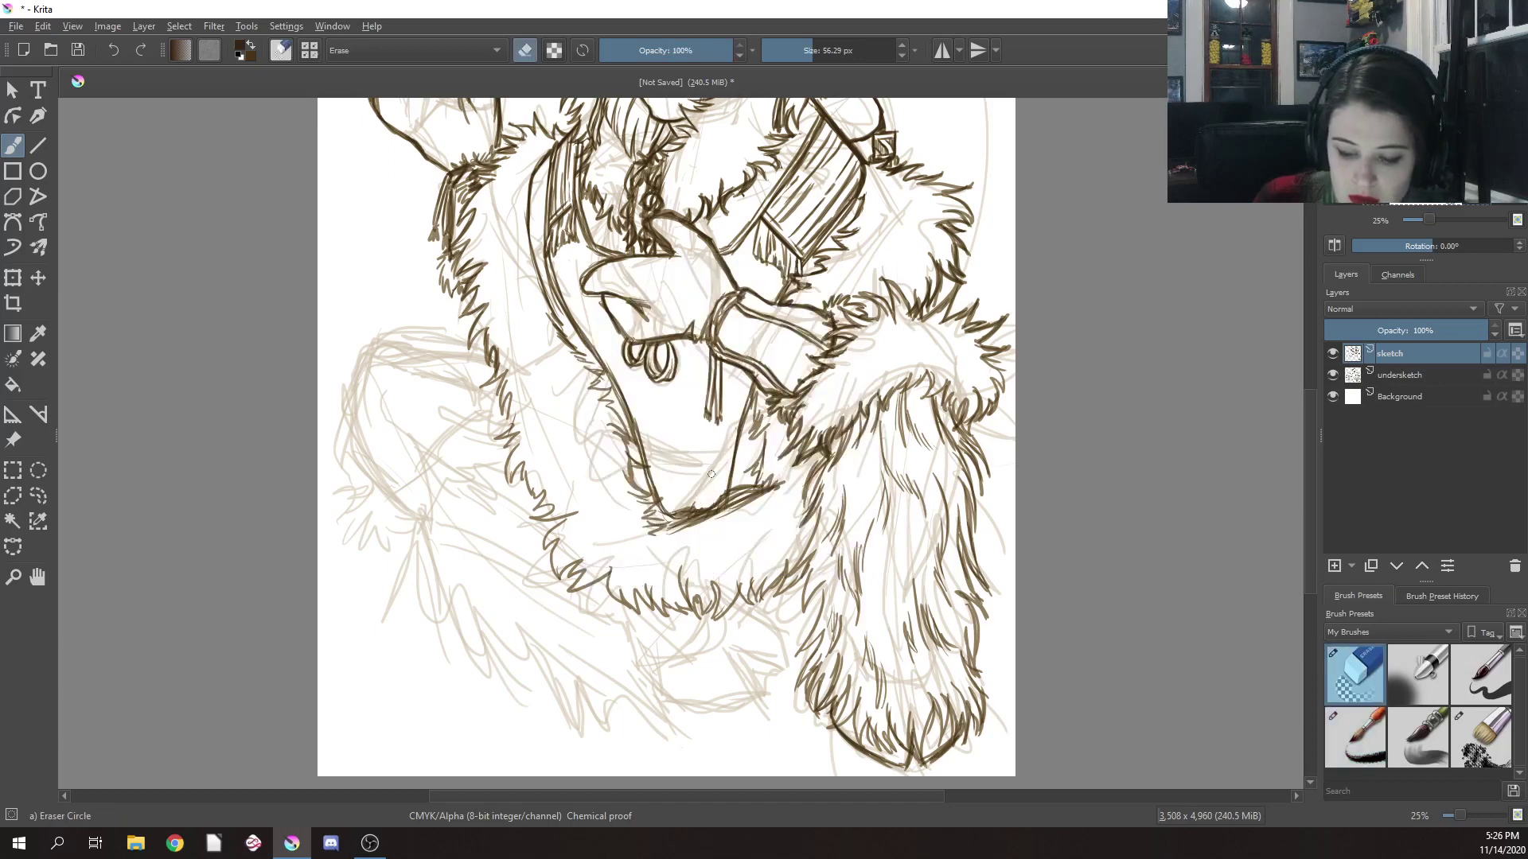
right_click(733, 433)
click(849, 482)
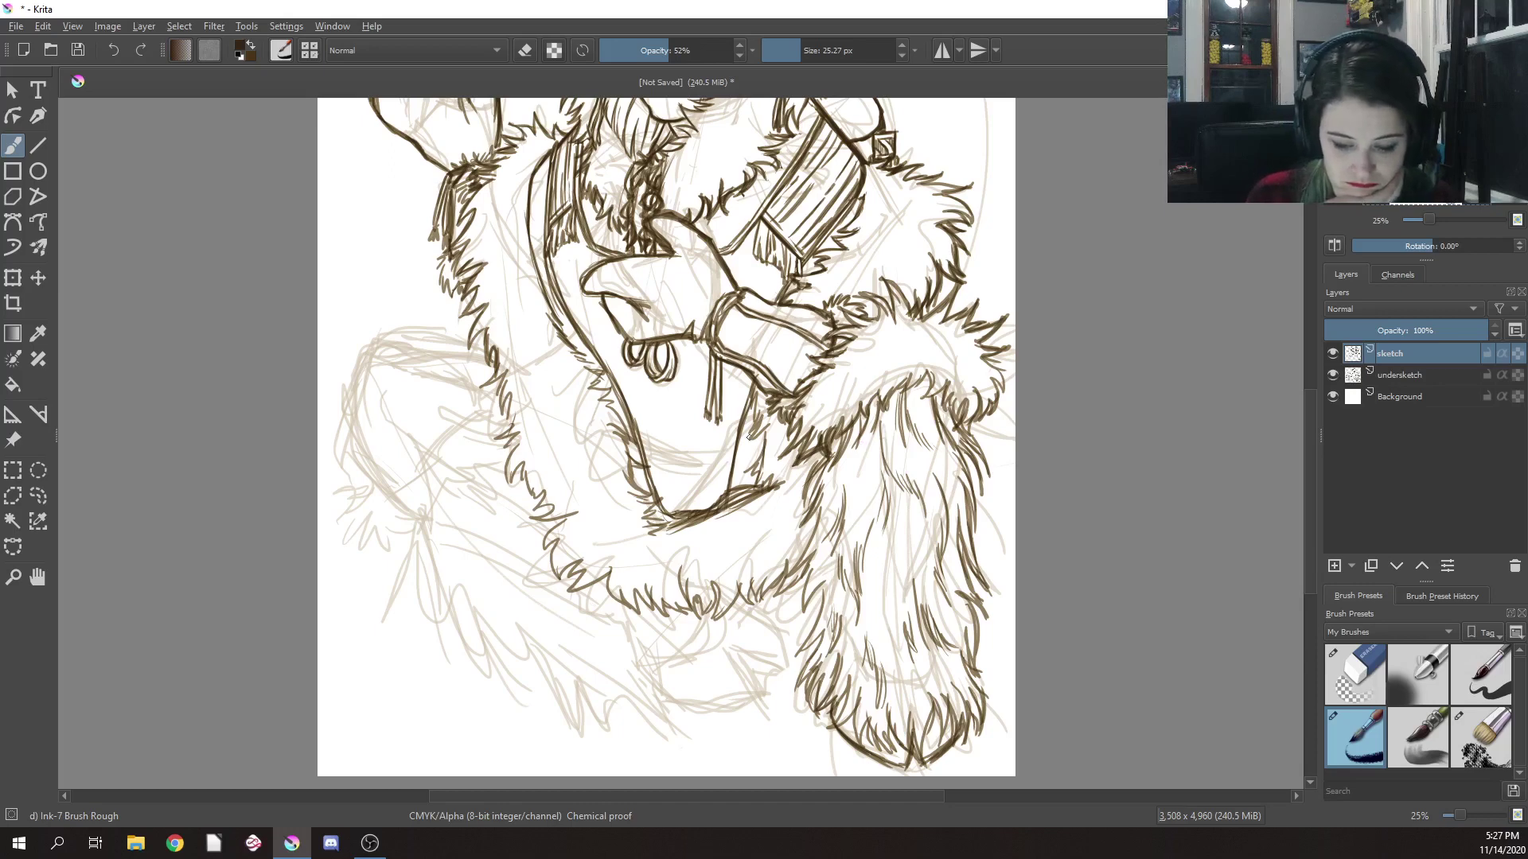
Ink a tunic line below the hands, erase small bits with Eraser Circle, then undo the erasures
mouse_move(747, 414)
mouse_down()
mouse_move(736, 480)
mouse_move(745, 440)
mouse_move(741, 453)
mouse_up()
right_click(772, 344)
click(795, 255)
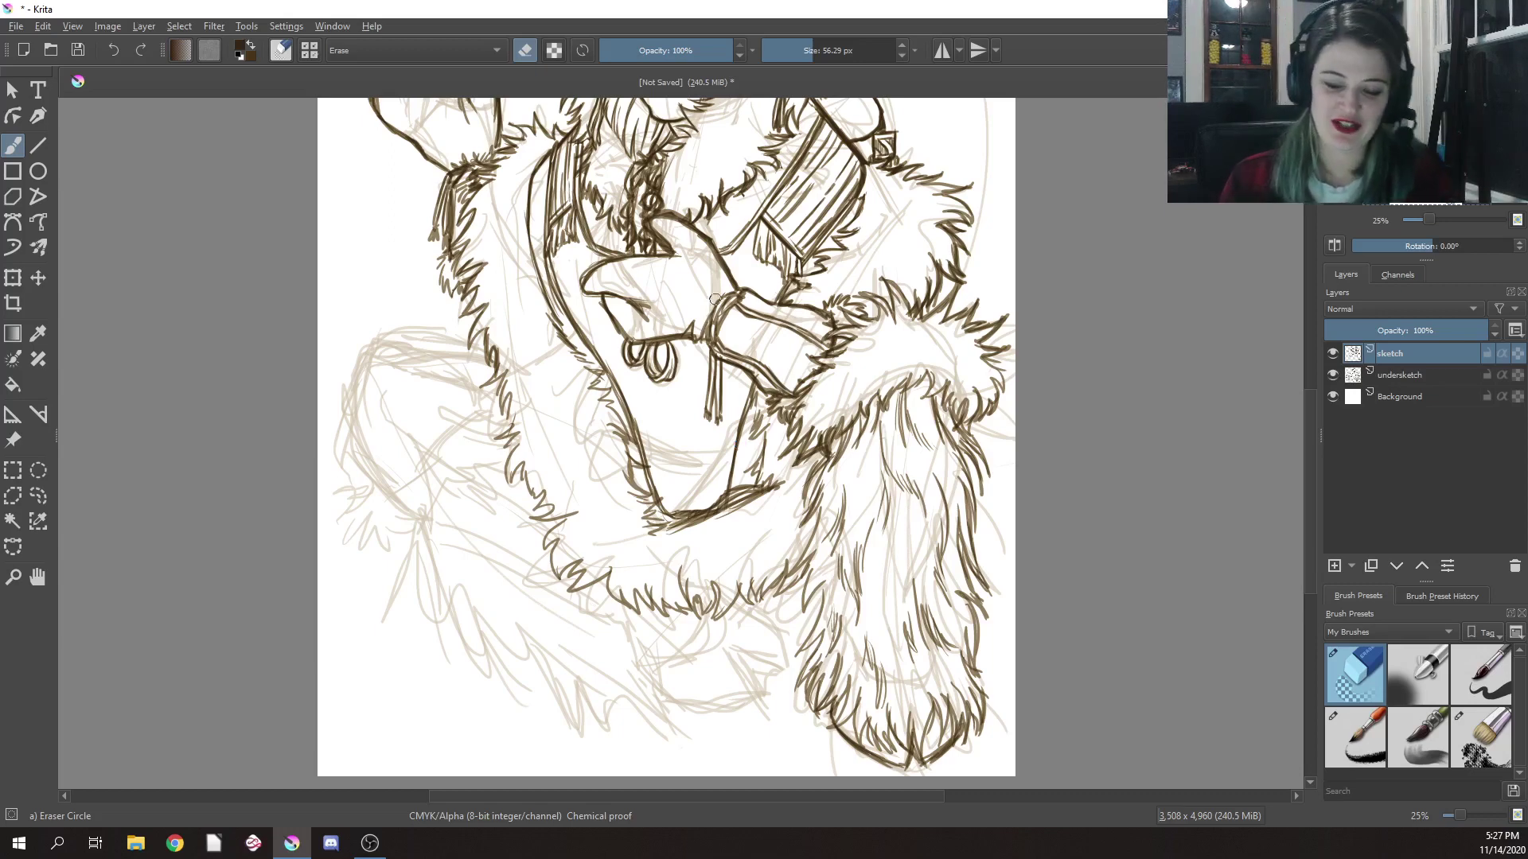
drag(759, 404, 757, 419)
drag(753, 488, 755, 471)
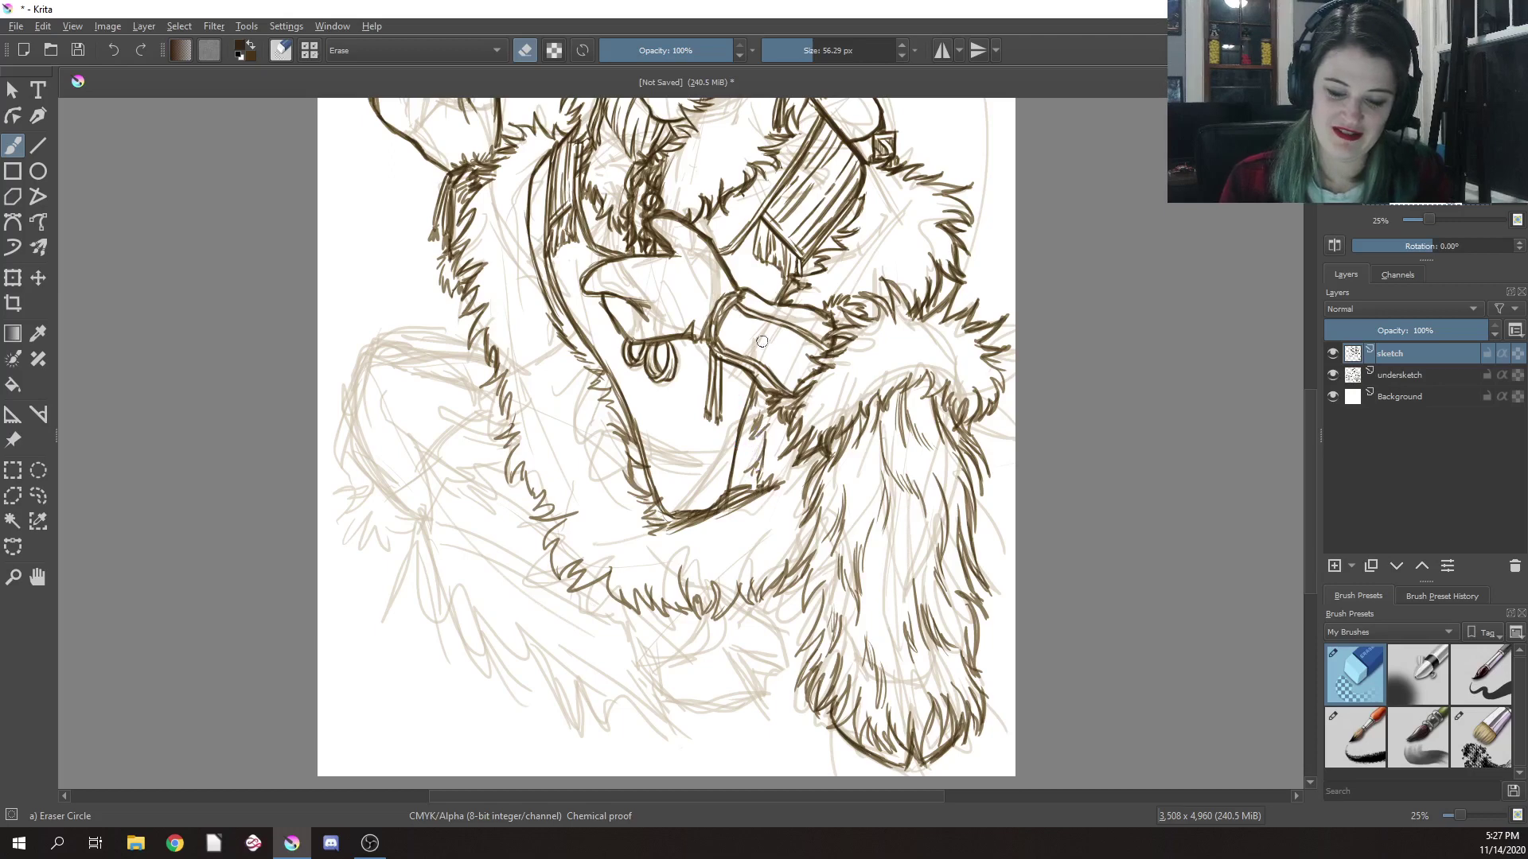
key(ctrl+z)
key(ctrl+z)
Switch back to Ink-7 Brush Rough and redraw the tunic's left side line and top strokes
right_click(804, 394)
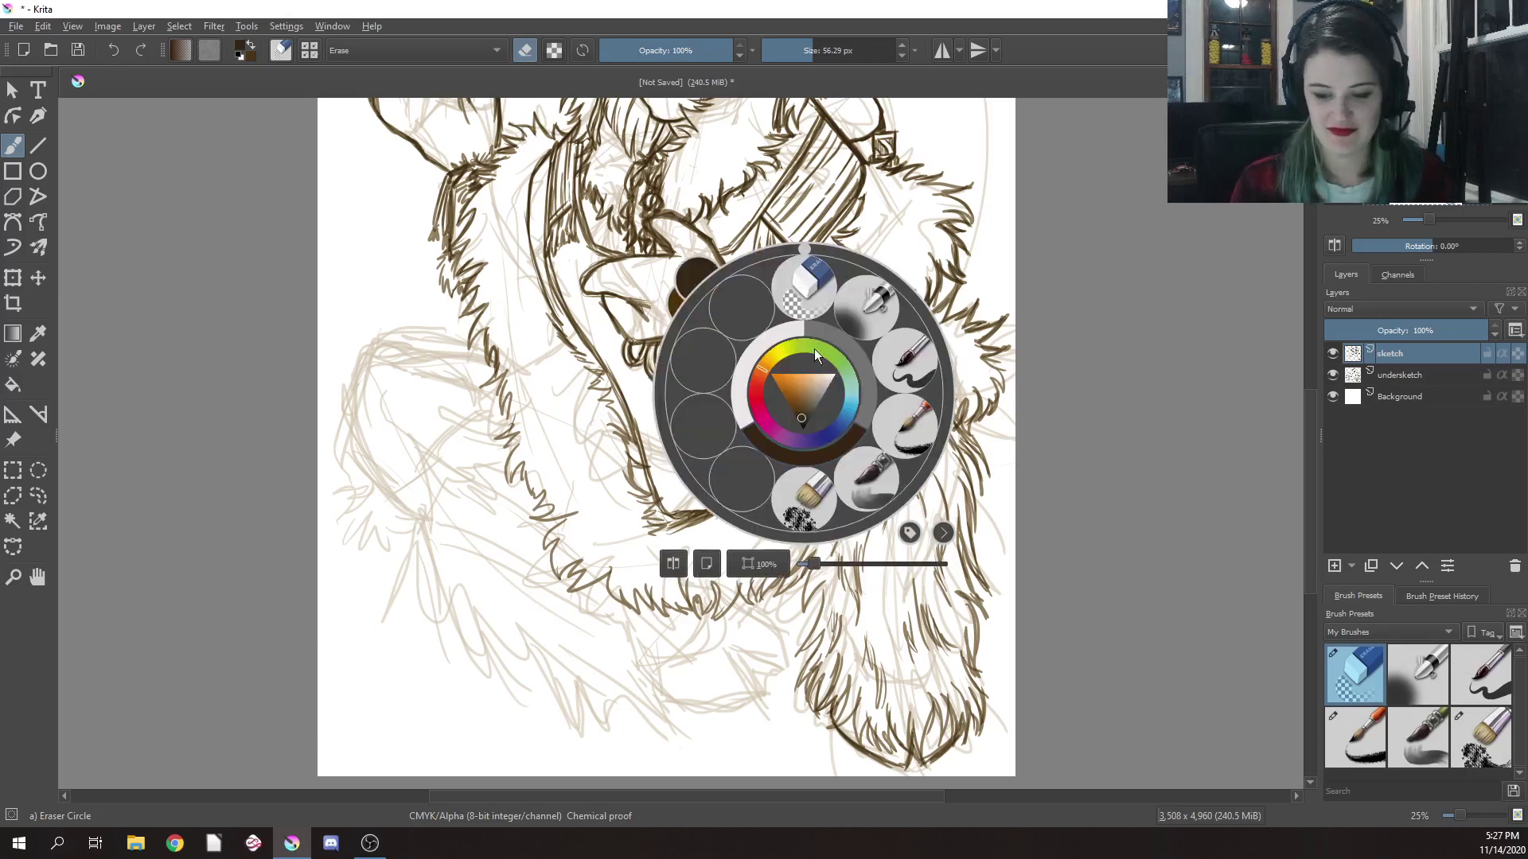
right_click(815, 345)
right_click(818, 340)
click(909, 363)
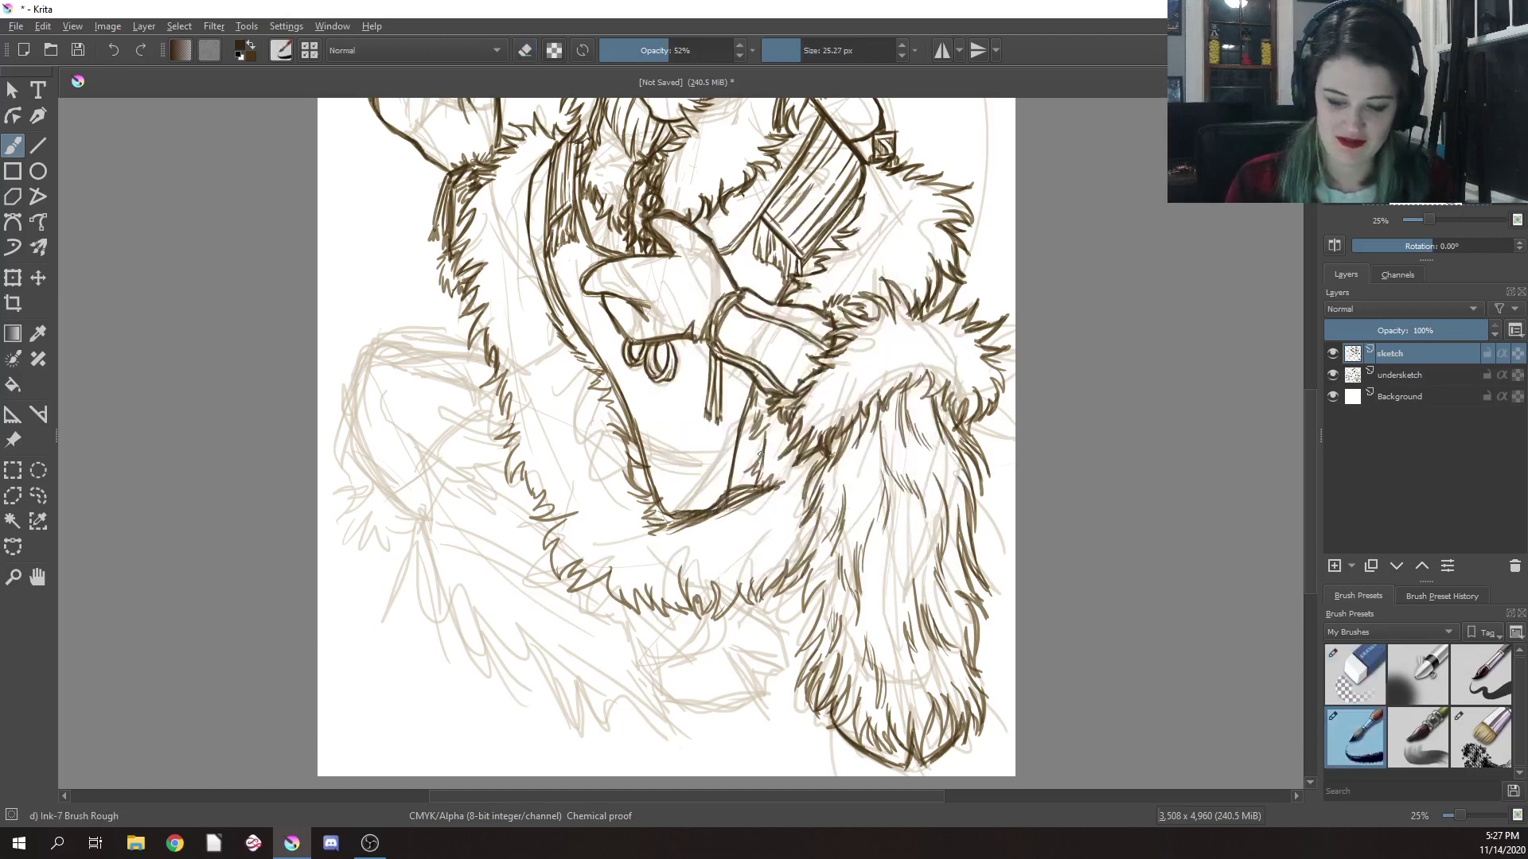
mouse_move(761, 458)
mouse_down()
mouse_move(758, 434)
mouse_move(756, 464)
mouse_up()
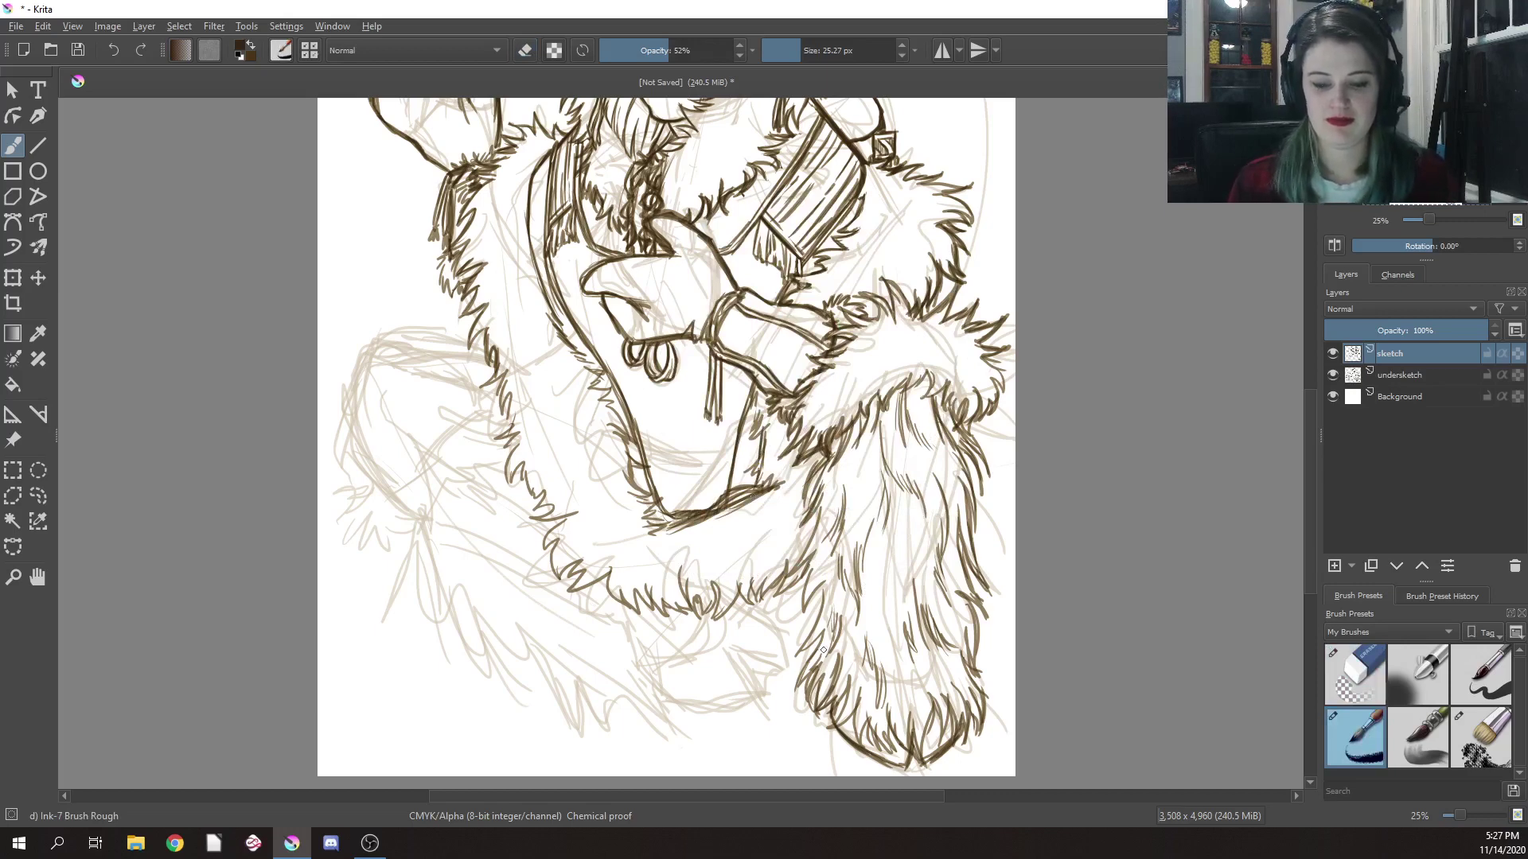
mouse_move(589, 333)
mouse_down()
mouse_move(628, 379)
mouse_move(663, 472)
mouse_move(614, 356)
mouse_move(584, 329)
mouse_move(662, 470)
mouse_up()
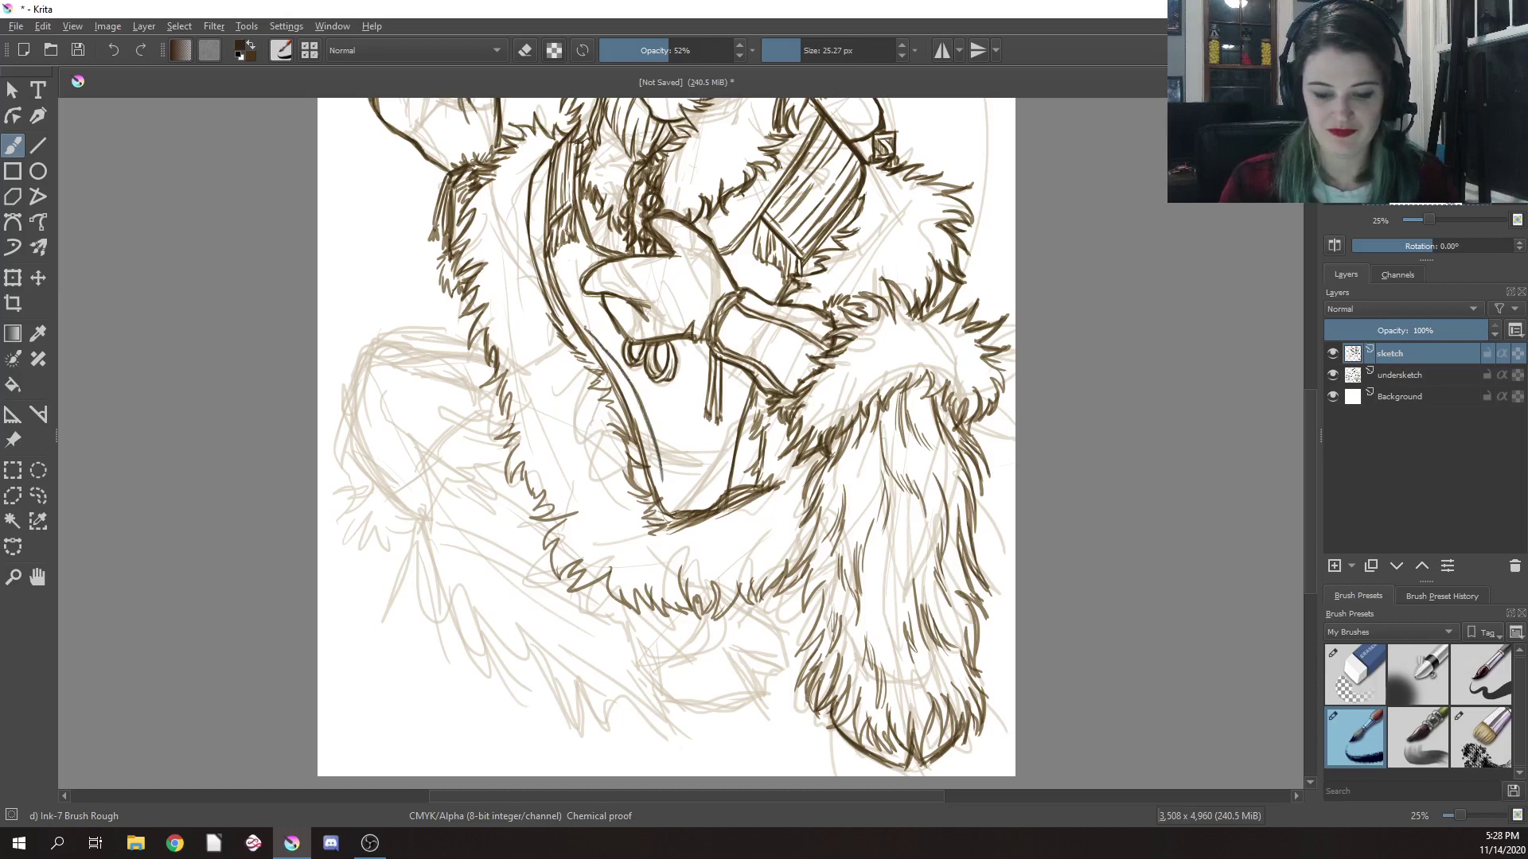
mouse_move(583, 323)
mouse_down()
mouse_move(626, 334)
mouse_move(694, 397)
mouse_up()
mouse_move(672, 344)
mouse_down()
mouse_move(712, 450)
mouse_move(730, 452)
mouse_move(698, 481)
mouse_move(757, 473)
mouse_move(738, 446)
mouse_move(706, 455)
mouse_move(694, 401)
mouse_move(716, 446)
mouse_move(706, 485)
mouse_move(674, 512)
mouse_up()
Ink the tunic's curved hem, right-side strokes, and its first vertical stripes
mouse_move(667, 501)
mouse_down()
mouse_move(727, 491)
mouse_move(675, 502)
mouse_up()
drag(681, 499, 663, 514)
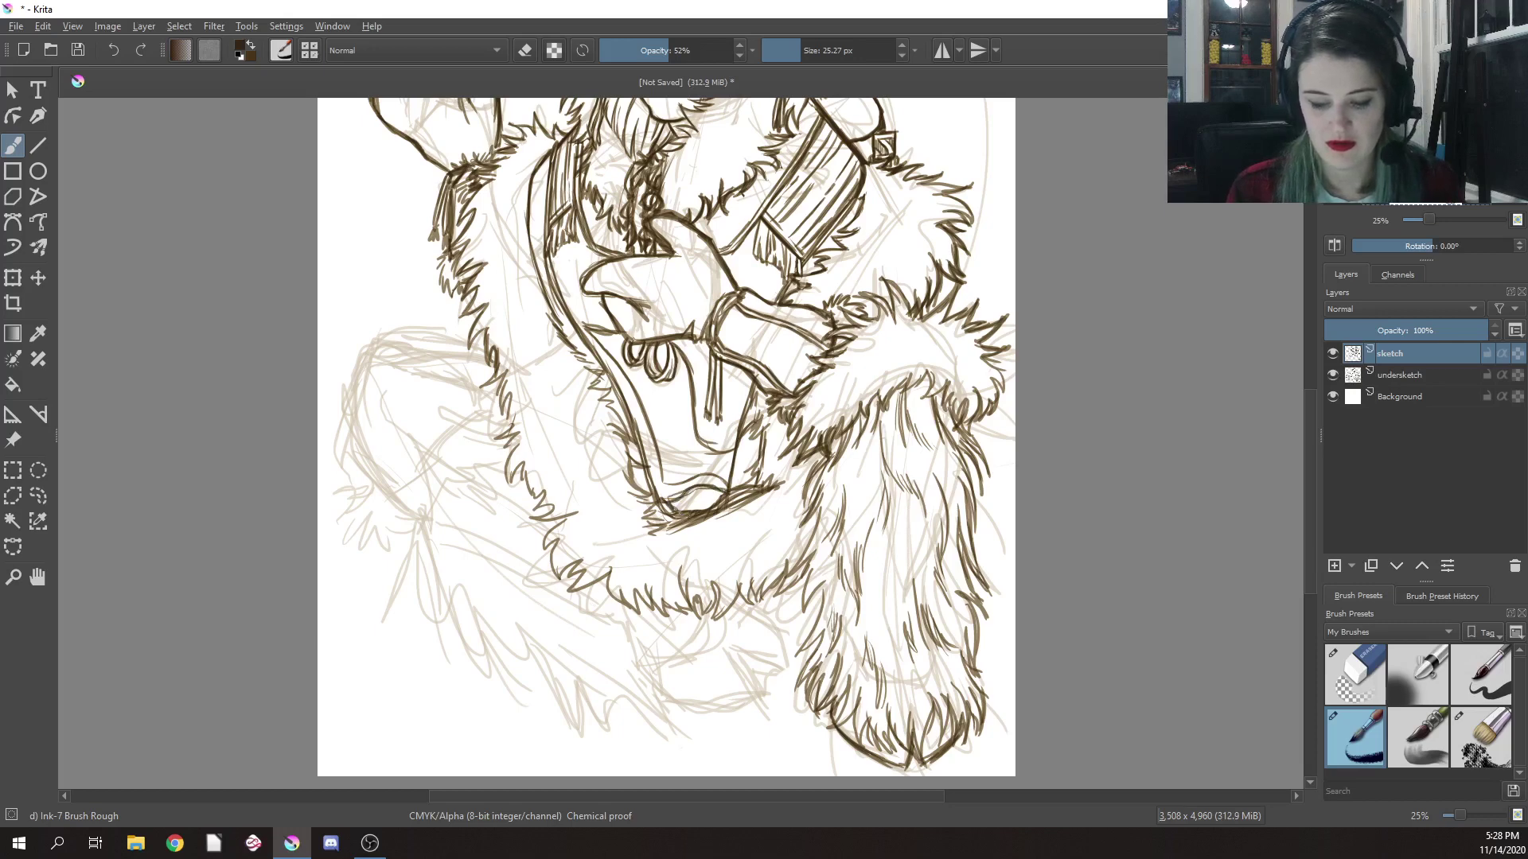
mouse_move(743, 404)
mouse_down()
mouse_move(708, 438)
mouse_move(722, 455)
mouse_up()
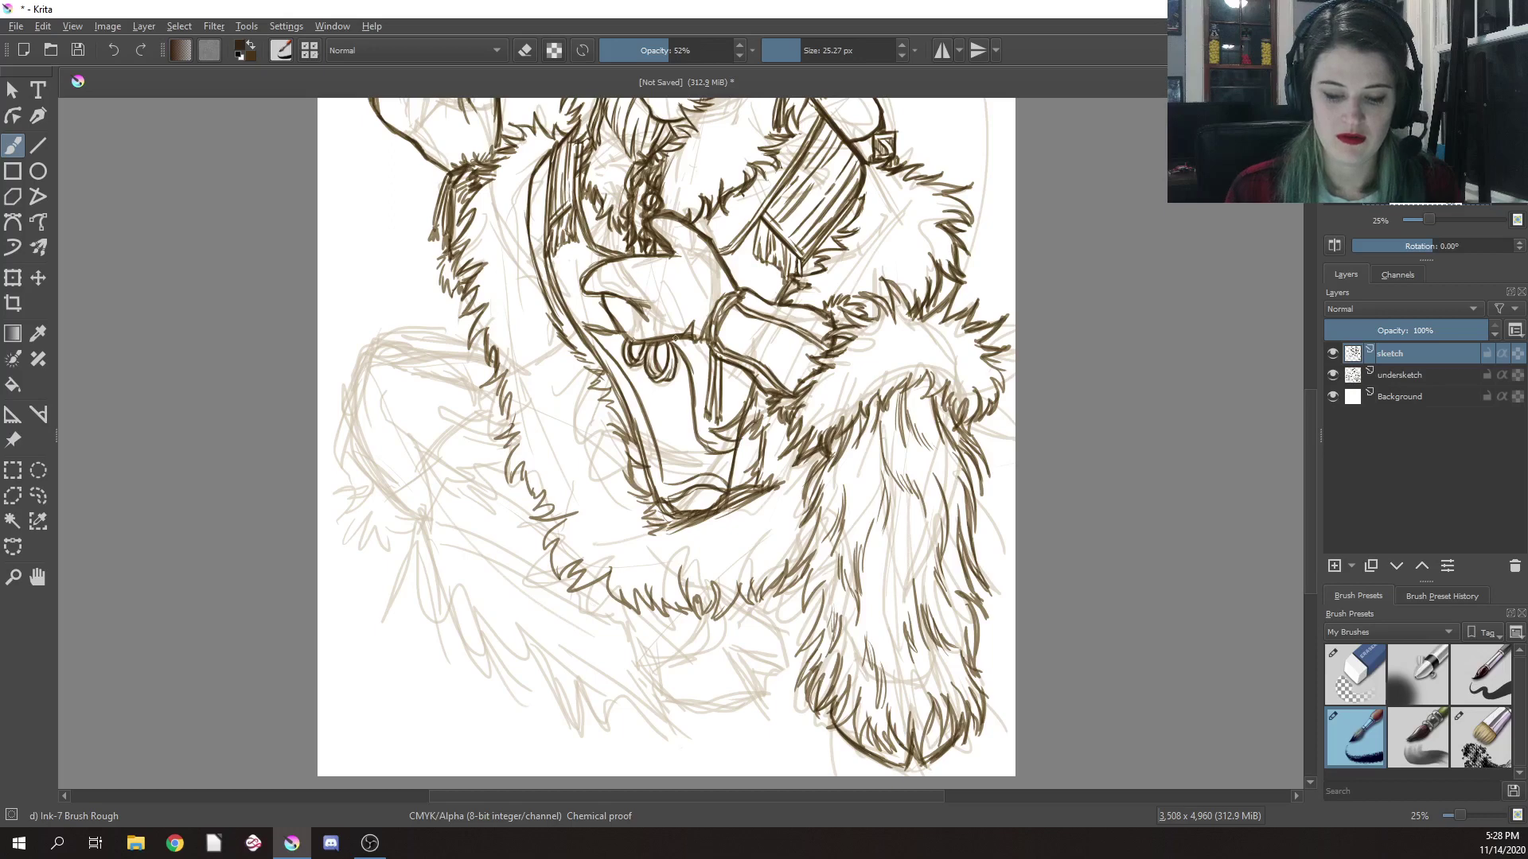
drag(682, 346, 696, 388)
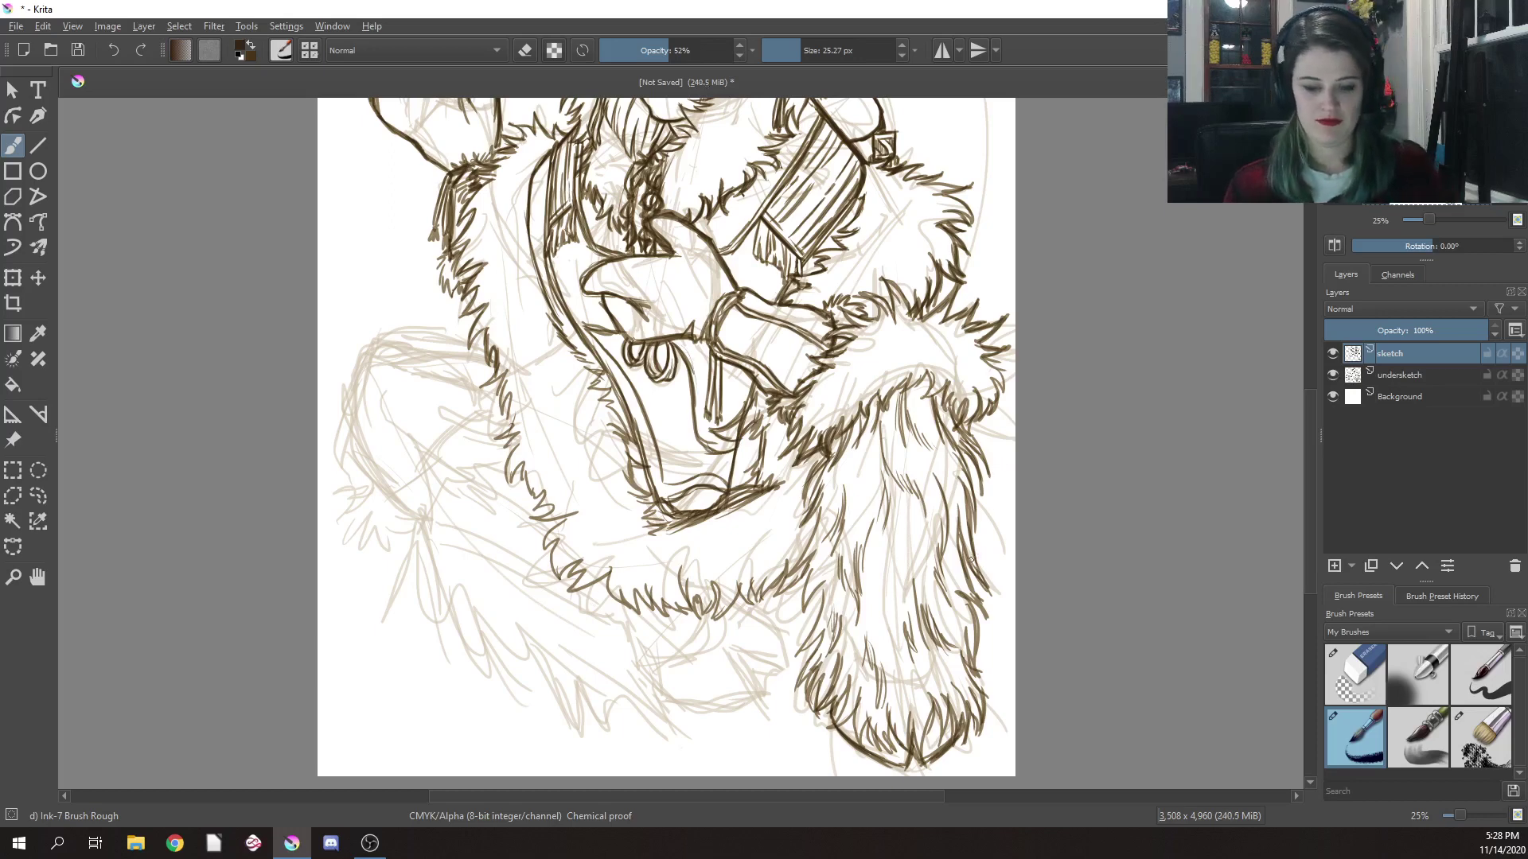
drag(593, 328, 634, 386)
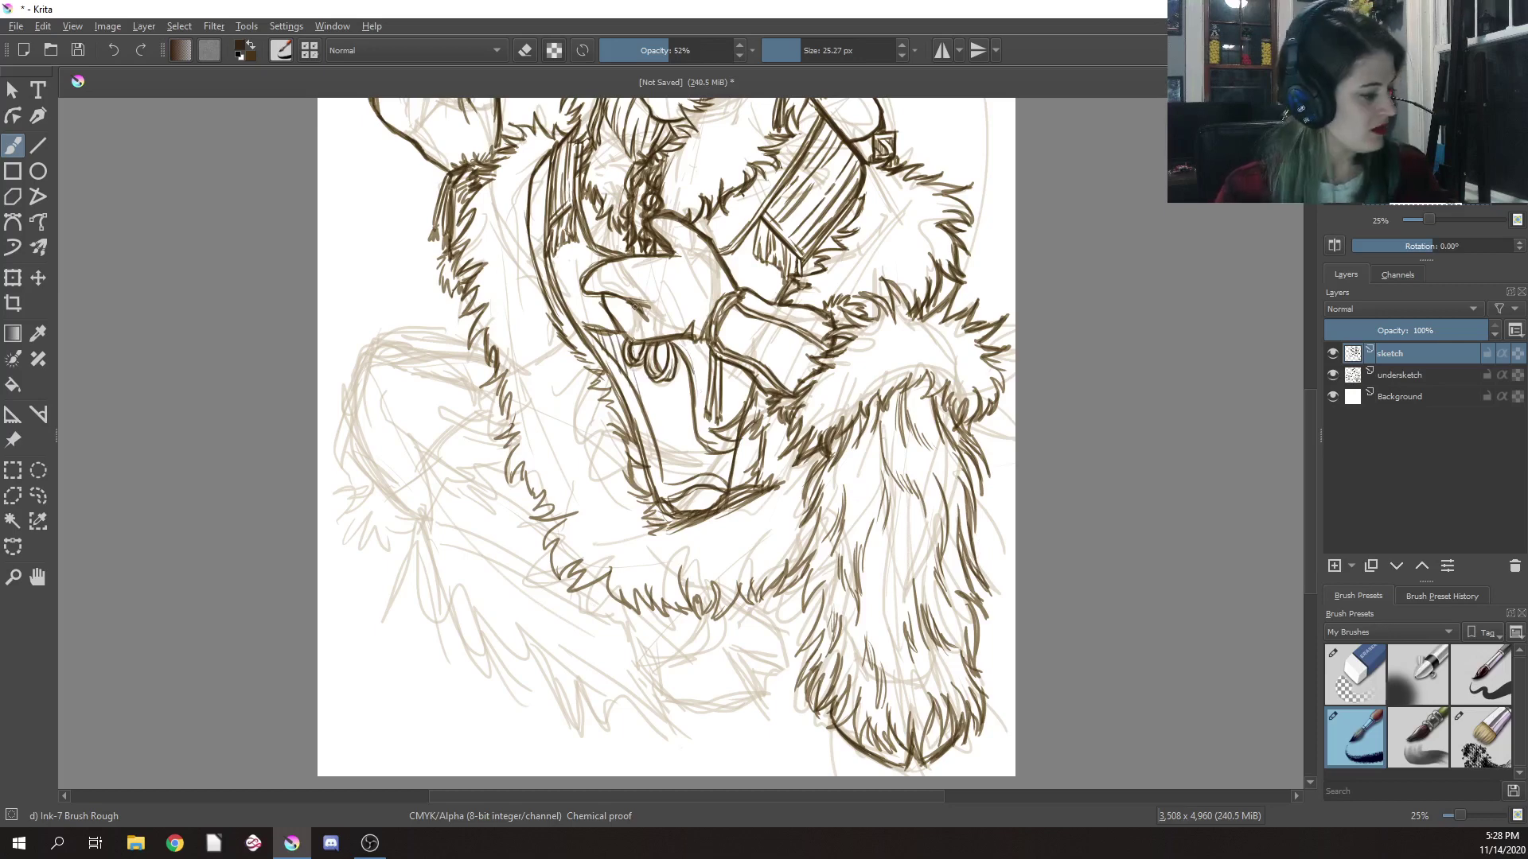
drag(640, 367, 666, 471)
mouse_move(649, 374)
mouse_down()
mouse_move(666, 440)
mouse_move(662, 371)
mouse_up()
drag(661, 345, 681, 492)
Hatch vertical stripes across the hanging tunic cloth and its bottom band
drag(675, 373, 687, 472)
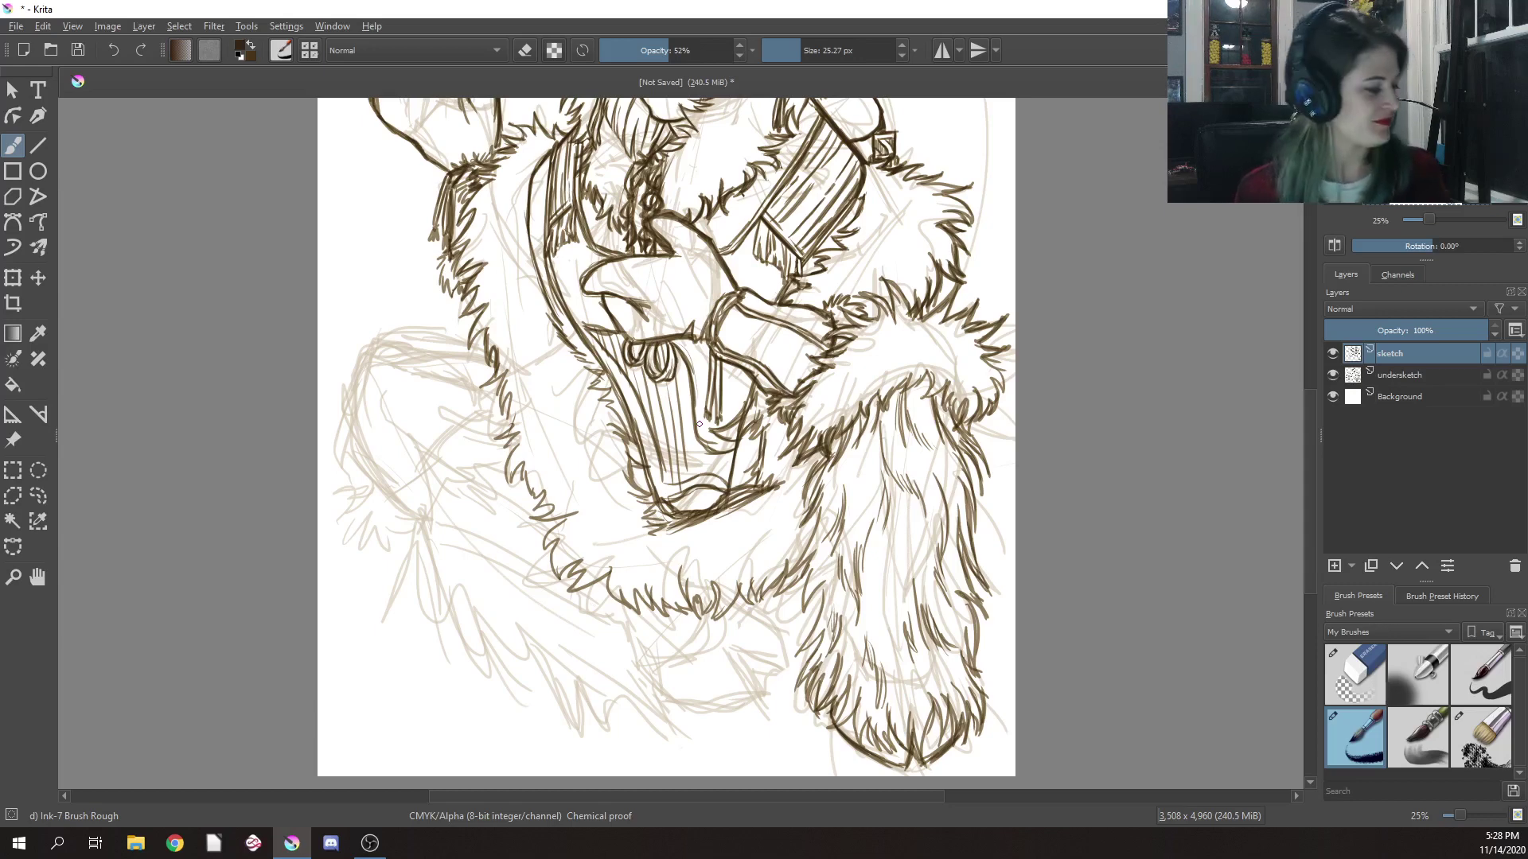
mouse_move(684, 364)
mouse_down()
mouse_move(698, 474)
mouse_move(713, 480)
mouse_up()
mouse_move(714, 455)
mouse_down()
mouse_move(723, 469)
mouse_move(732, 455)
mouse_up()
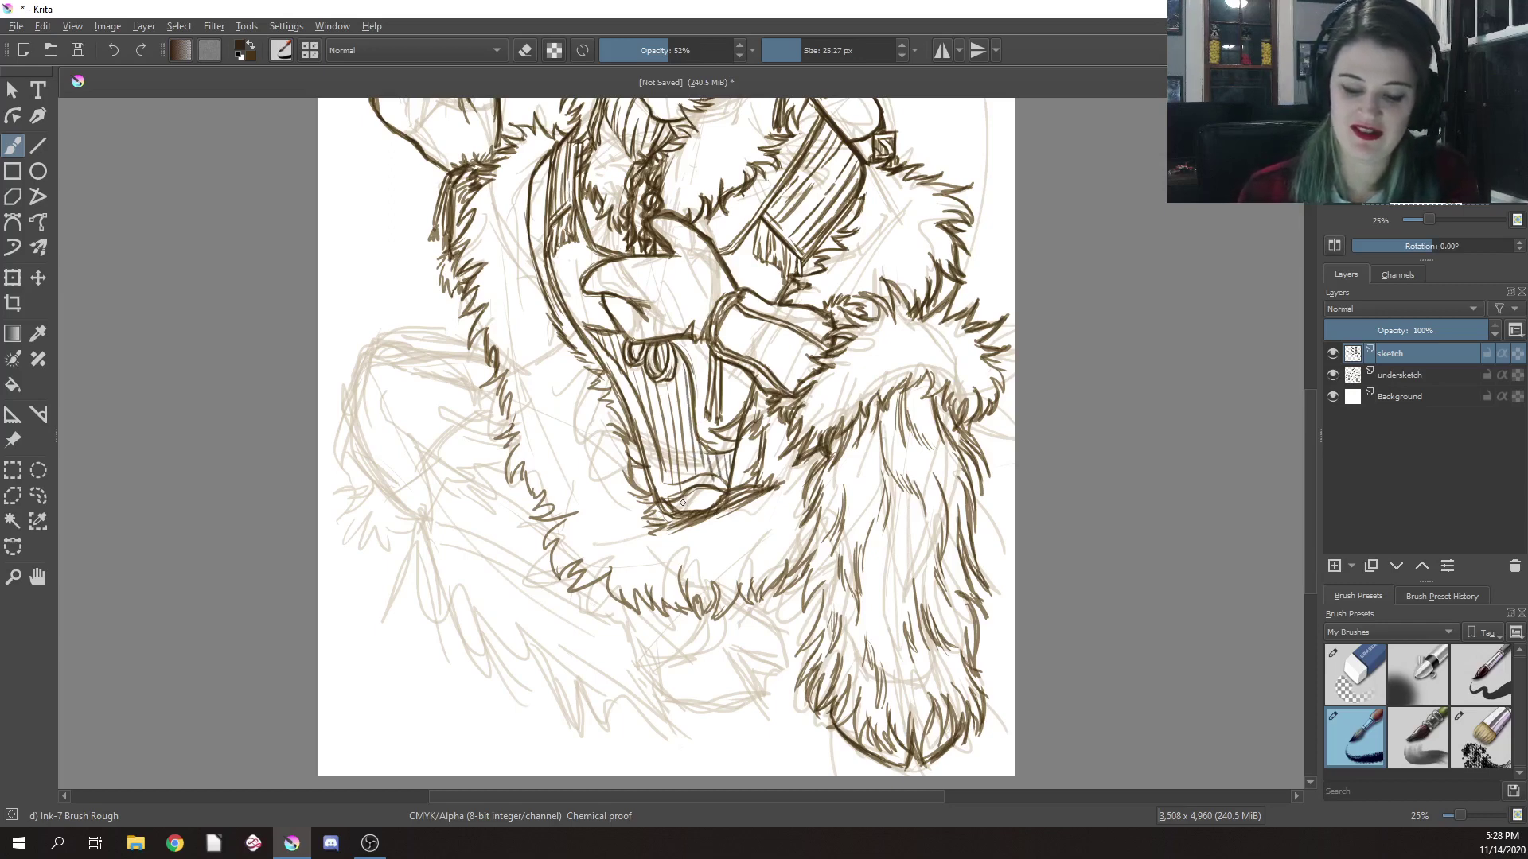
mouse_move(682, 503)
mouse_down()
mouse_move(719, 486)
mouse_move(733, 419)
mouse_move(750, 413)
mouse_up()
drag(750, 422, 753, 402)
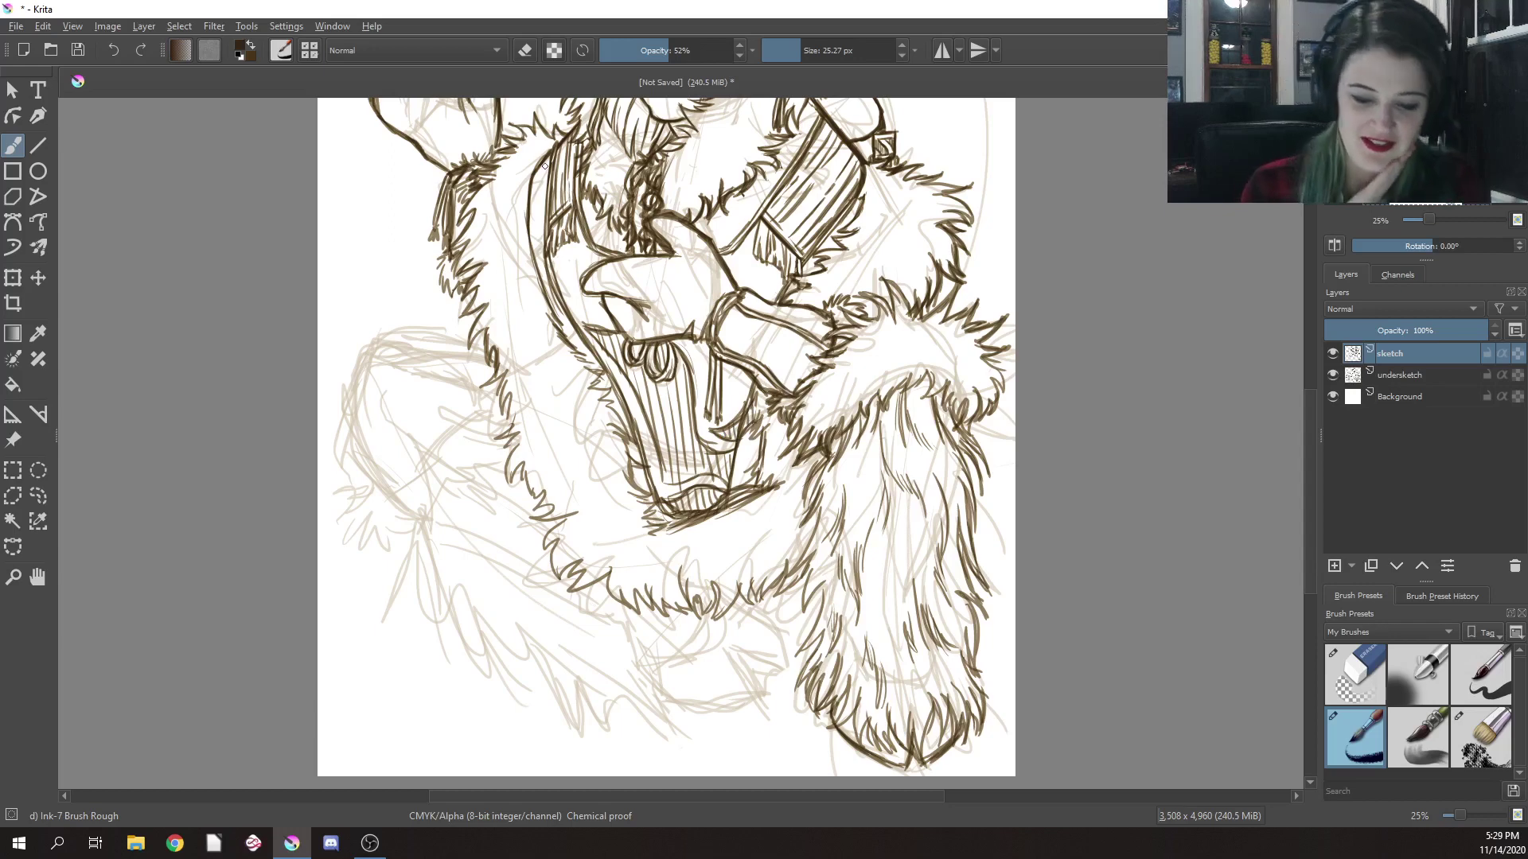
Darken the strap's left edge across the chest and hatch beside it
drag(546, 159, 532, 220)
drag(535, 212, 555, 303)
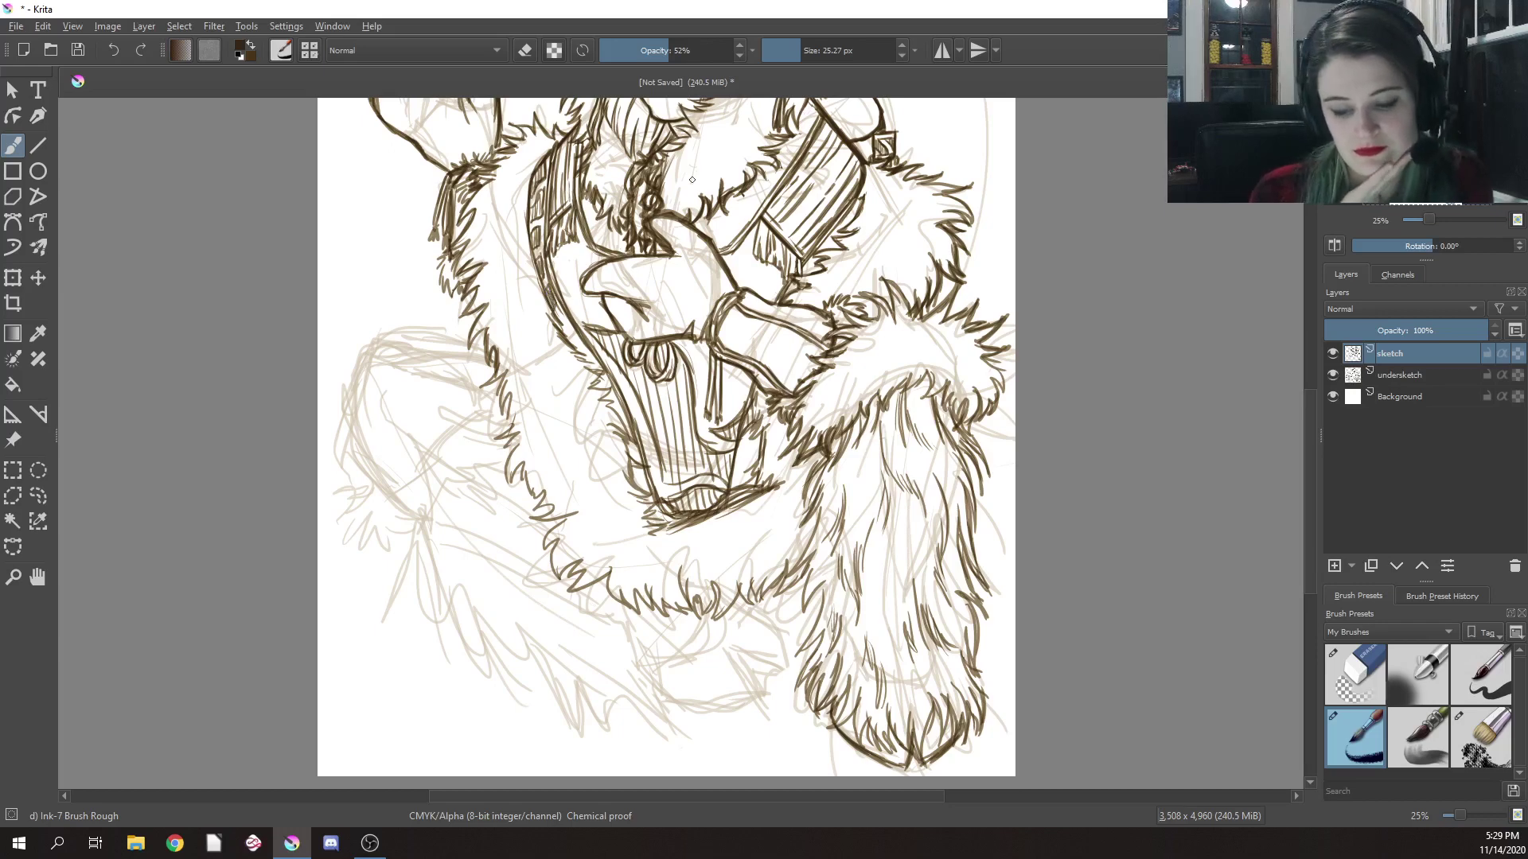
drag(957, 474, 980, 658)
Zoom out to 15% and centre the whole drawing in view
right_click(1006, 358)
drag(1013, 532, 1006, 531)
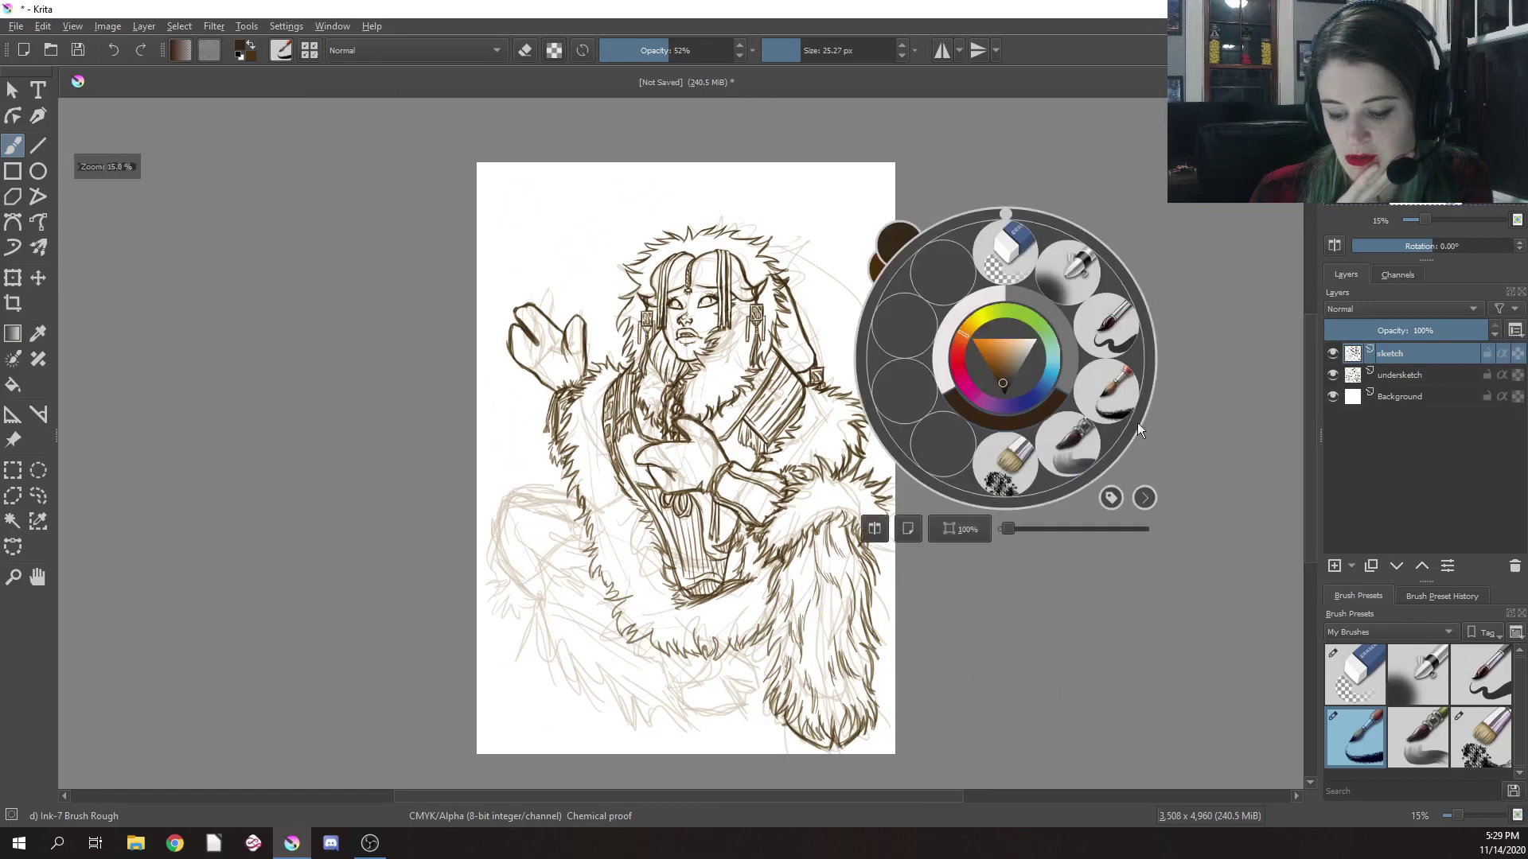
click(1220, 280)
drag(1298, 245, 1274, 221)
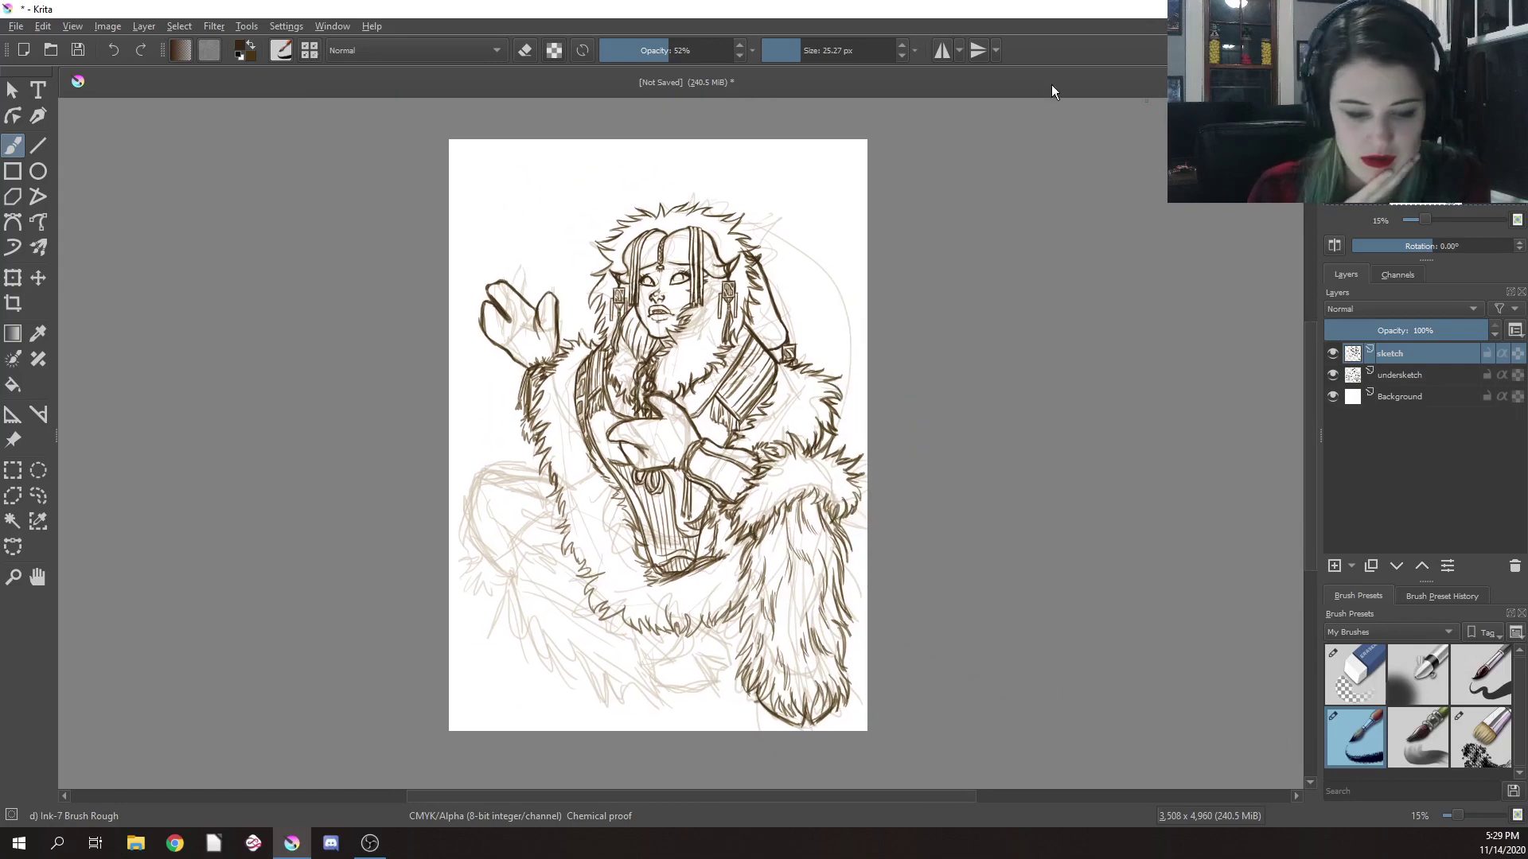
Save the drawing as the .kra file 'Ethereal Stream' inside Art > sketches
key(ctrl+s)
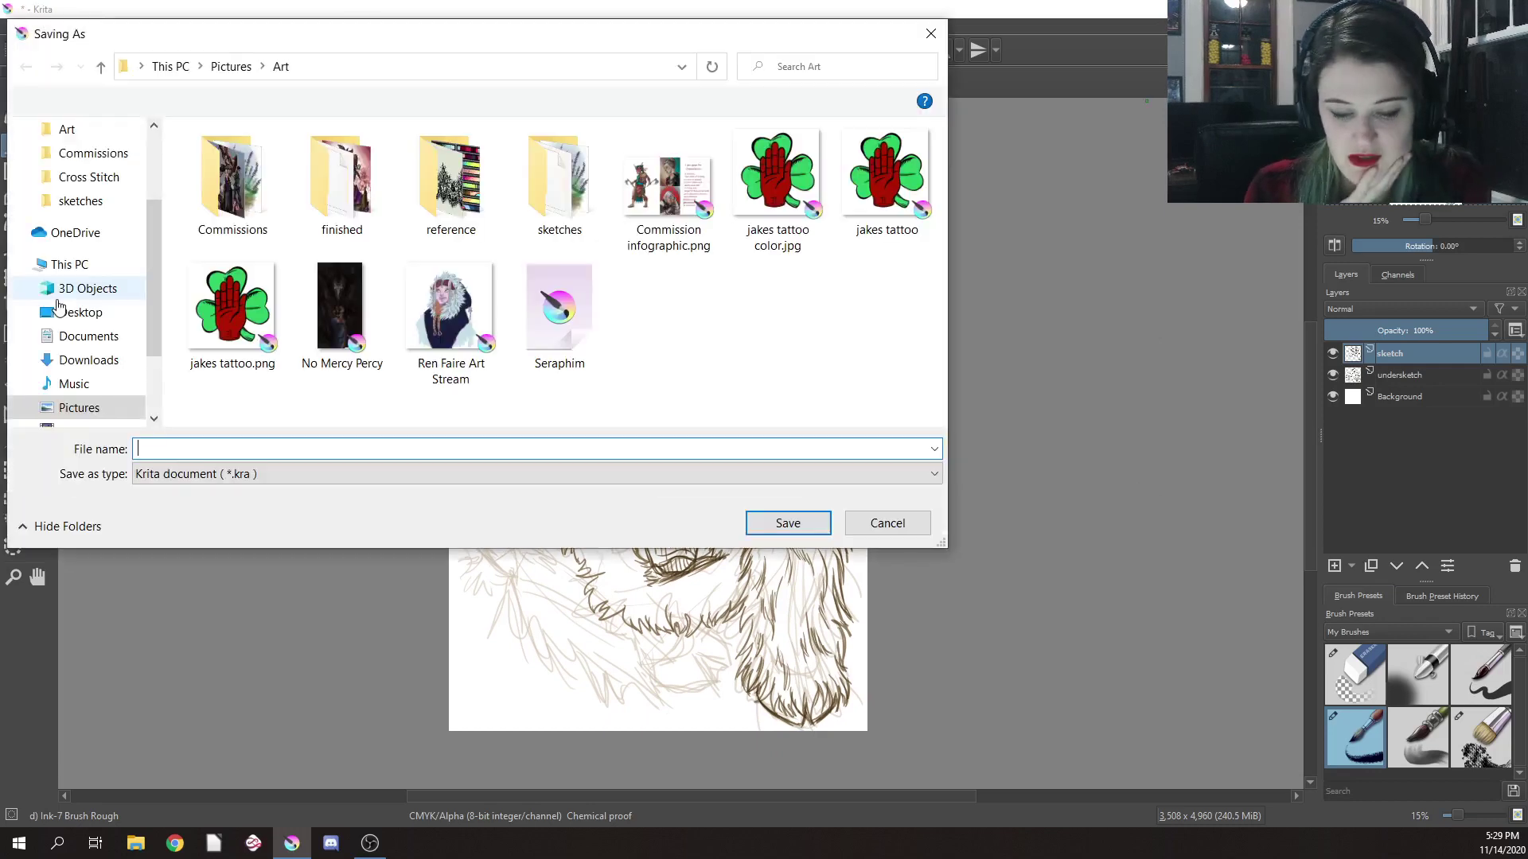
click(569, 201)
double_click(564, 206)
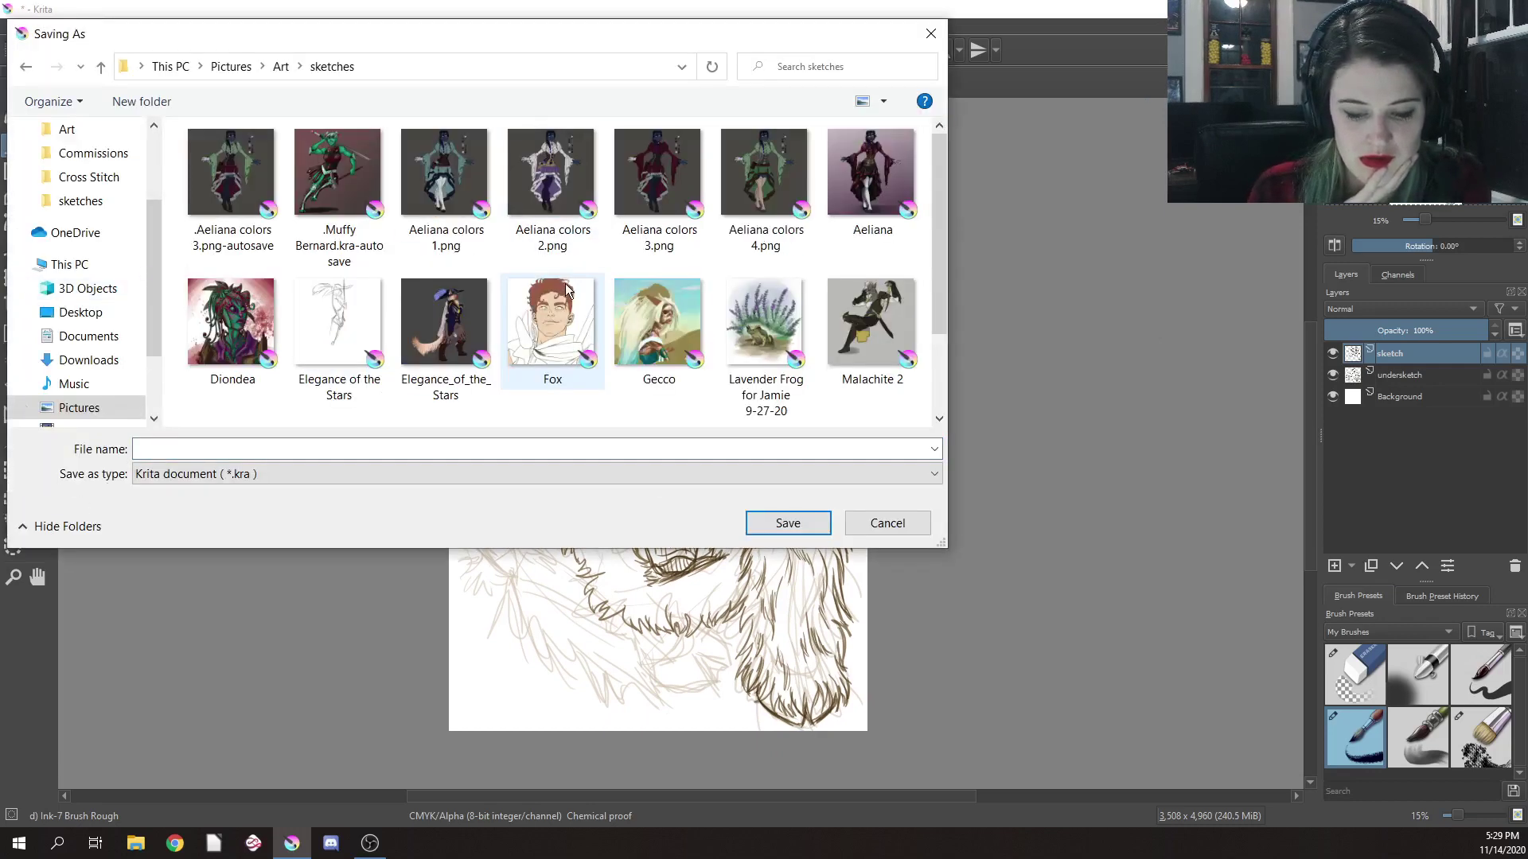
click(393, 445)
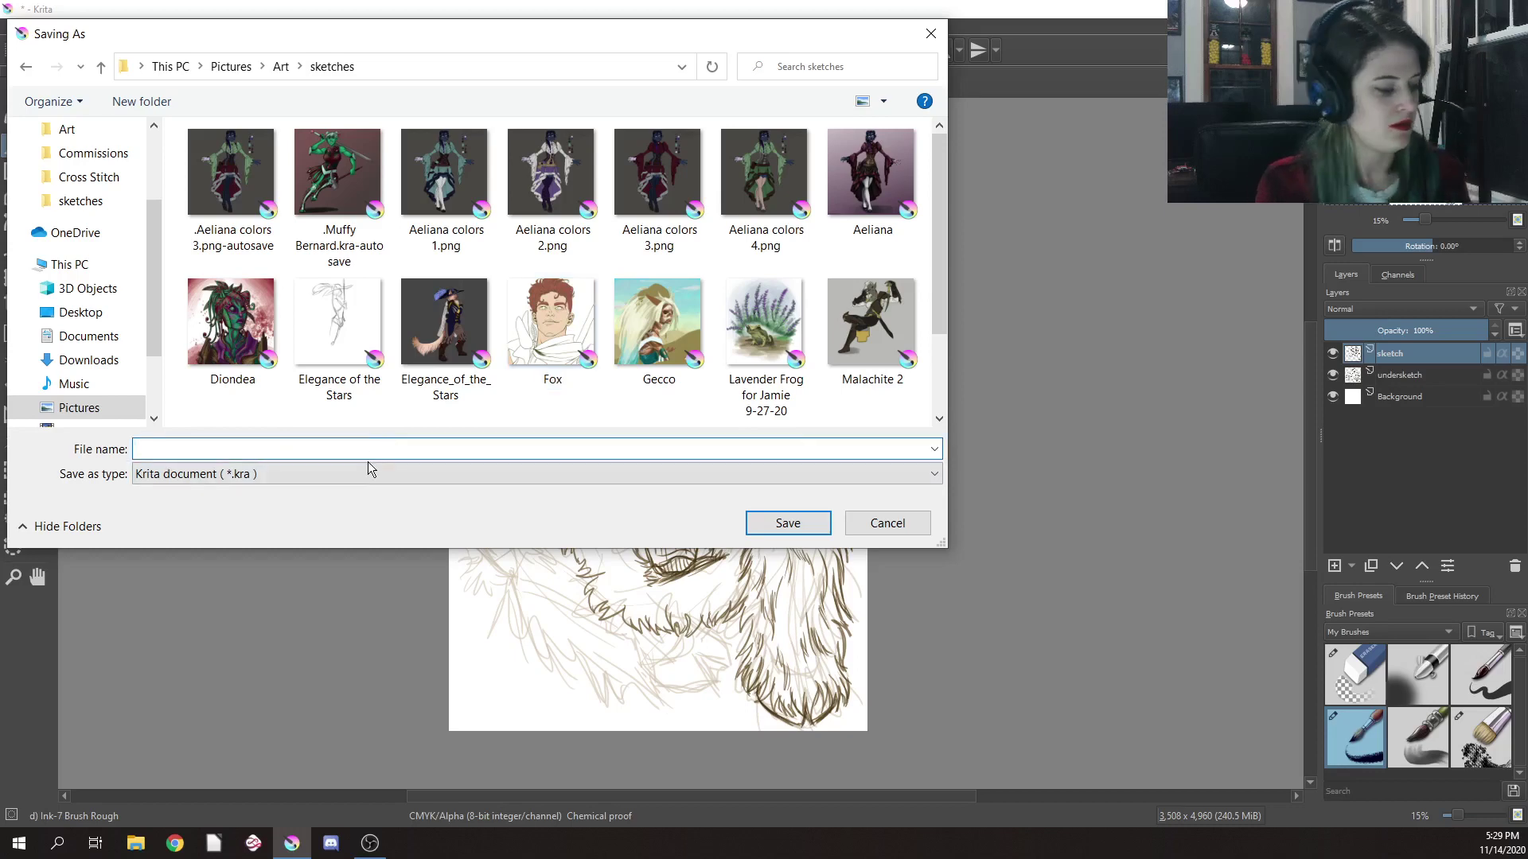
text(Ethereal)
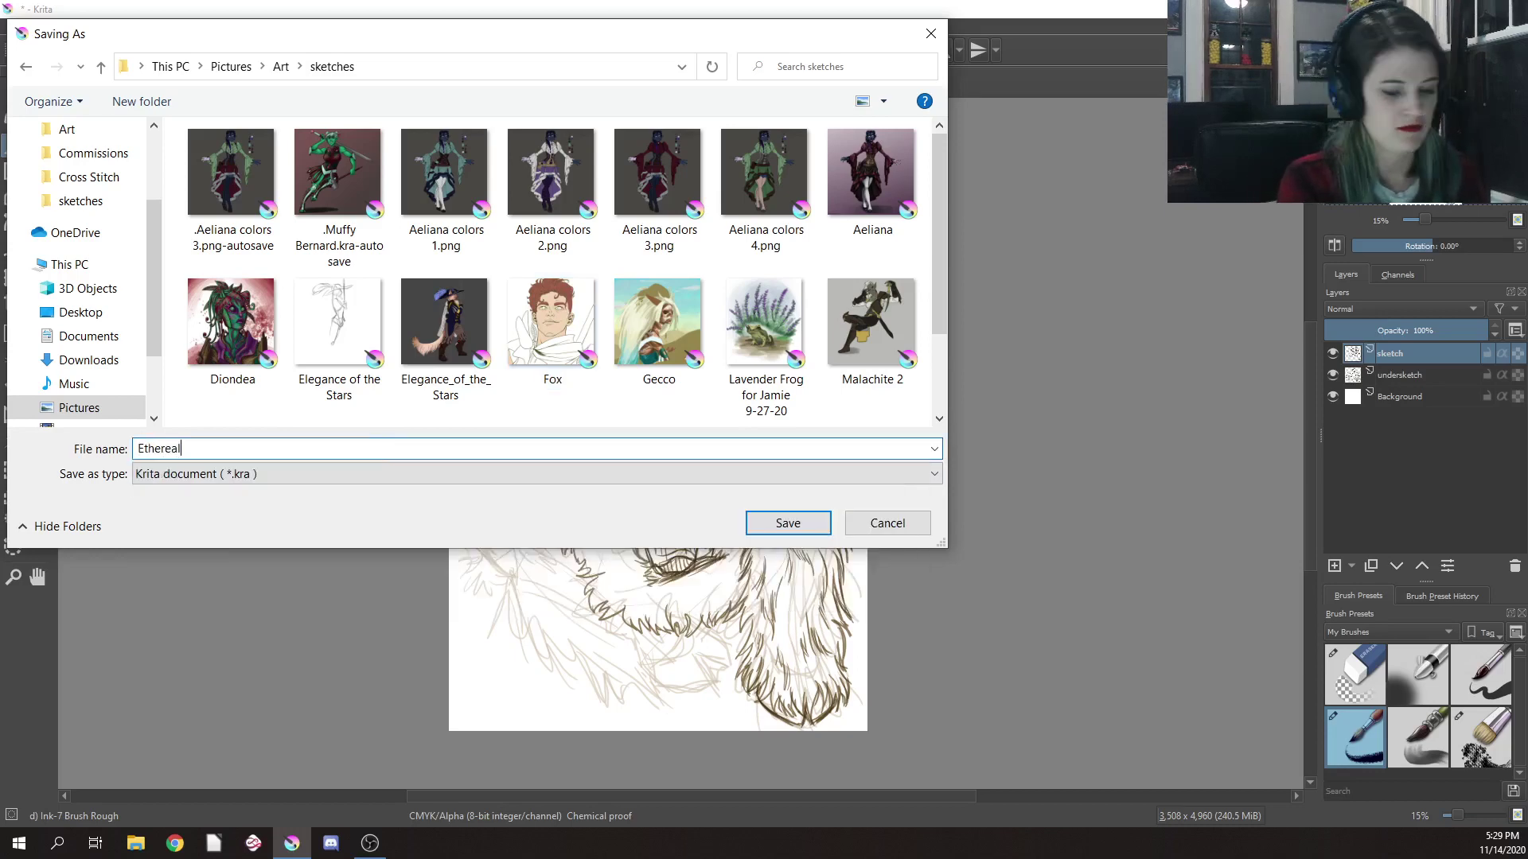
text( Stream)
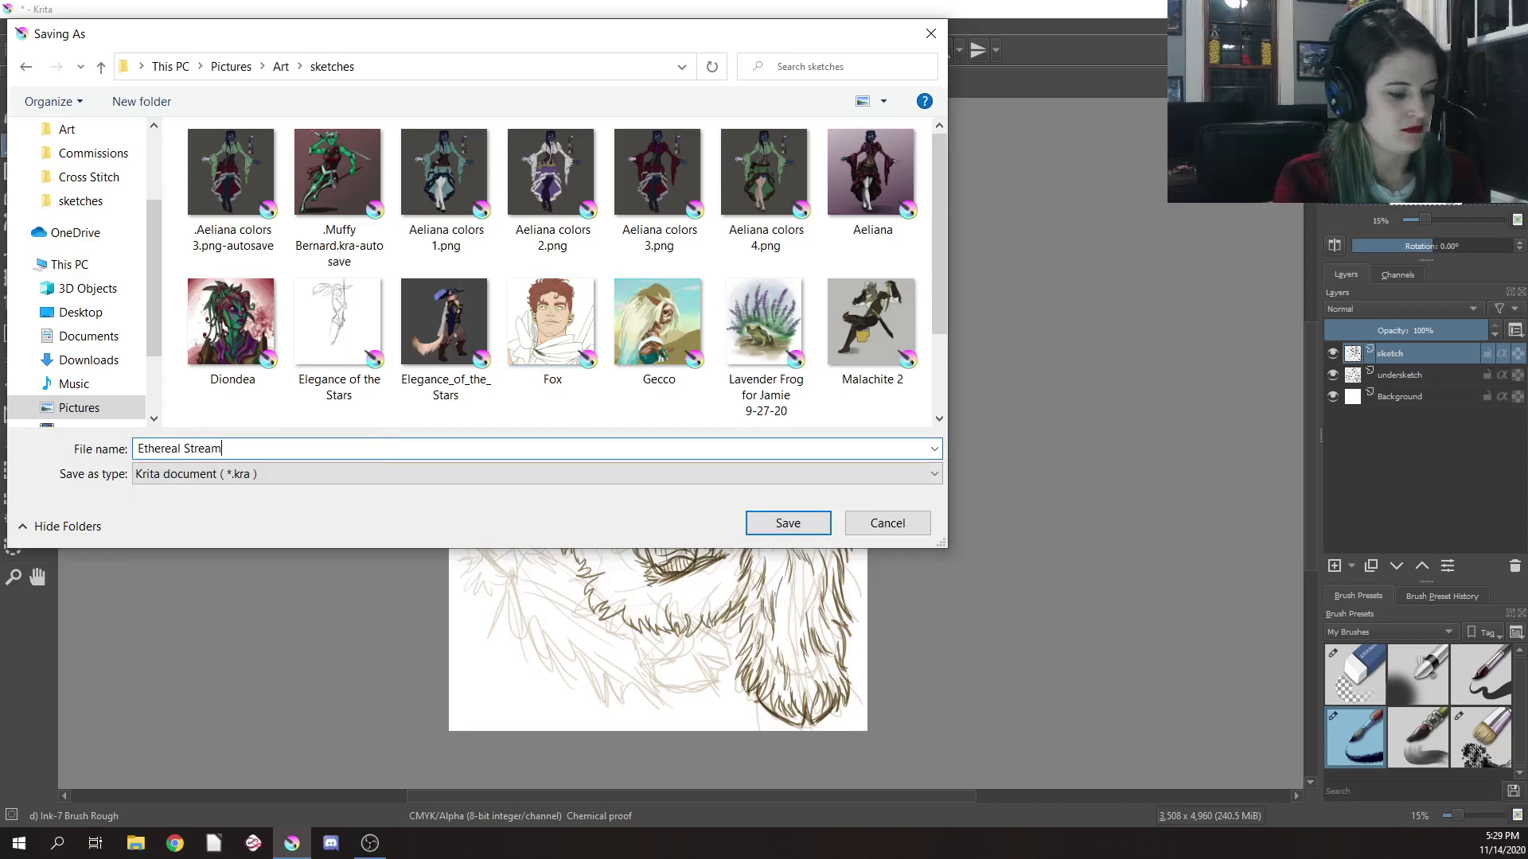
key(Return)
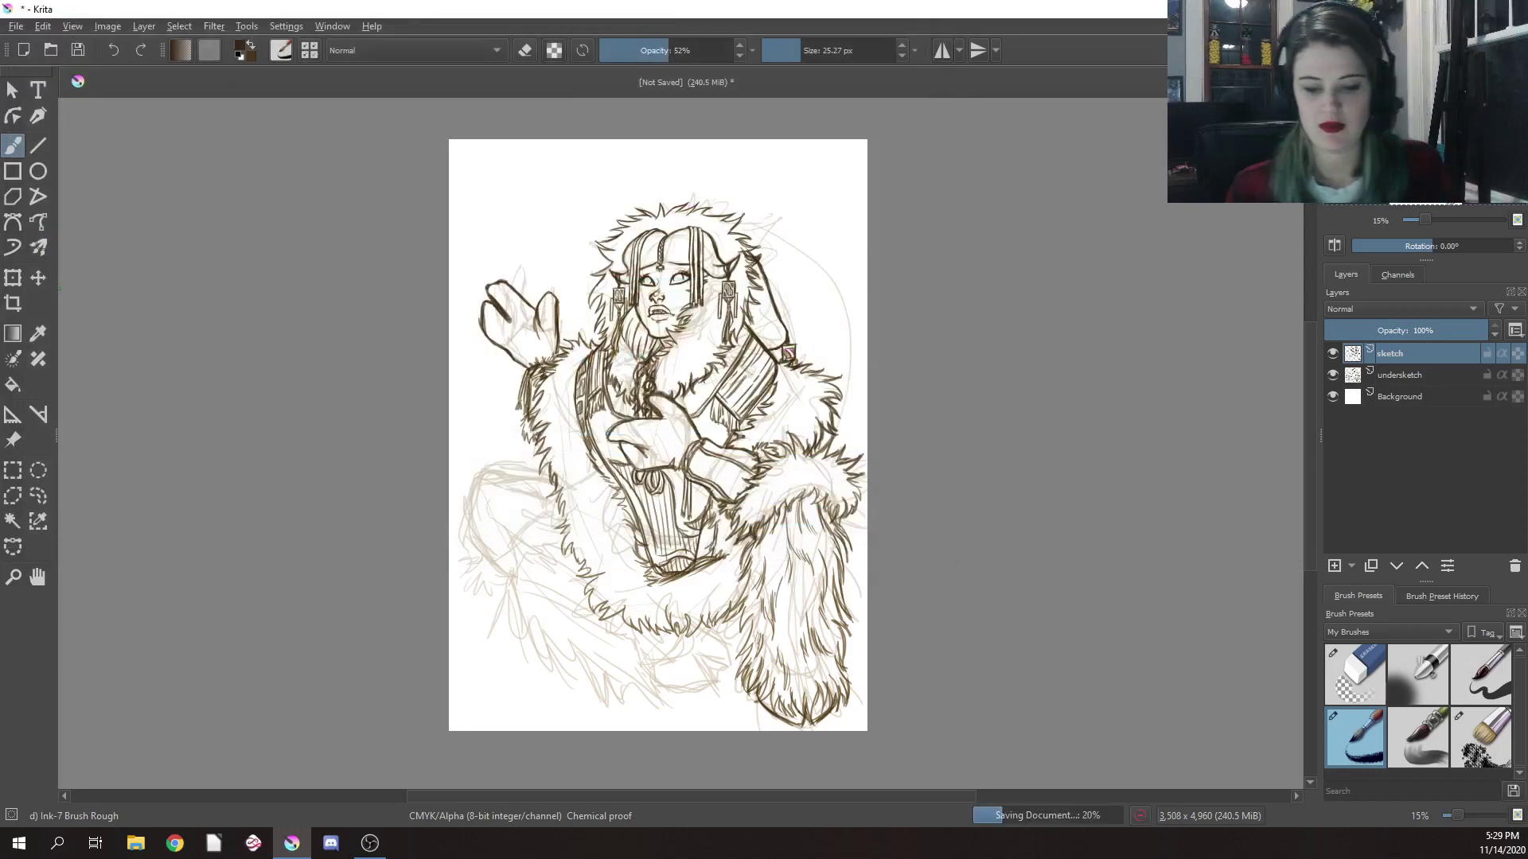